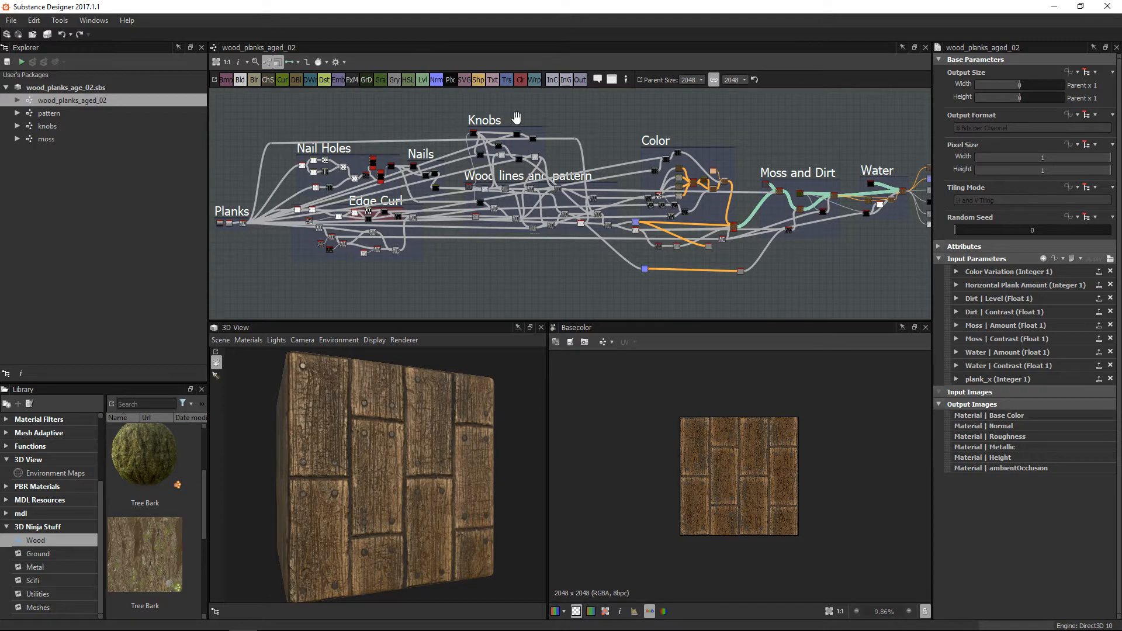
# Review the properties of the wood_planks_age_02.sbs package and its pattern, moss and wood_planks_aged_02 graphs.
pyautogui.moveTo(667, 209); pyautogui.dragTo(680, 208, button='middle')
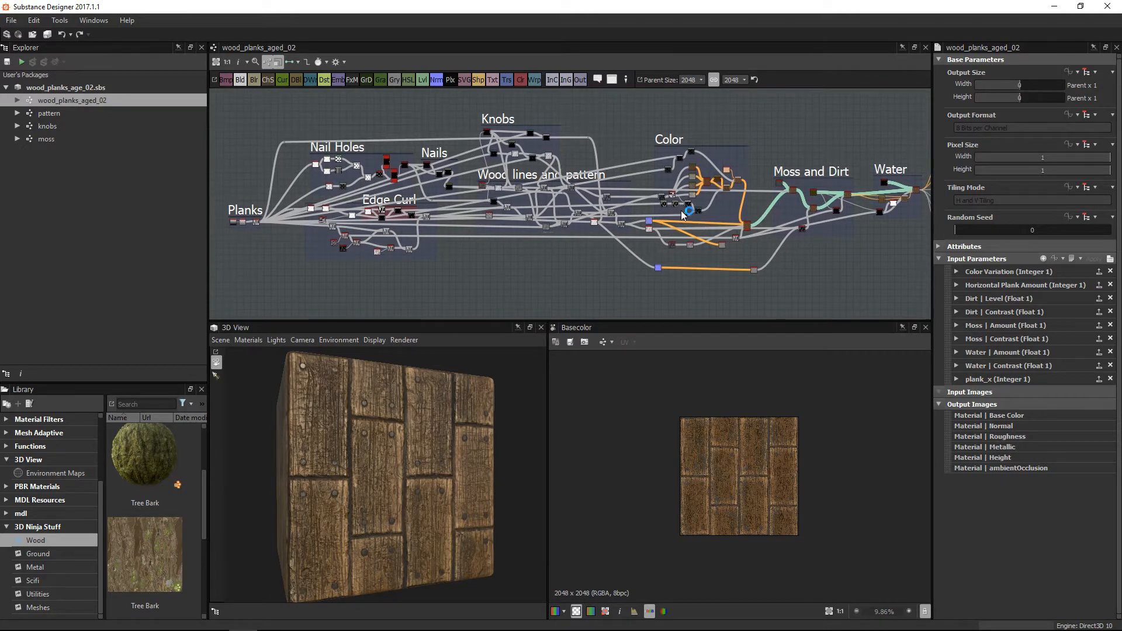
pyautogui.click(99, 87)
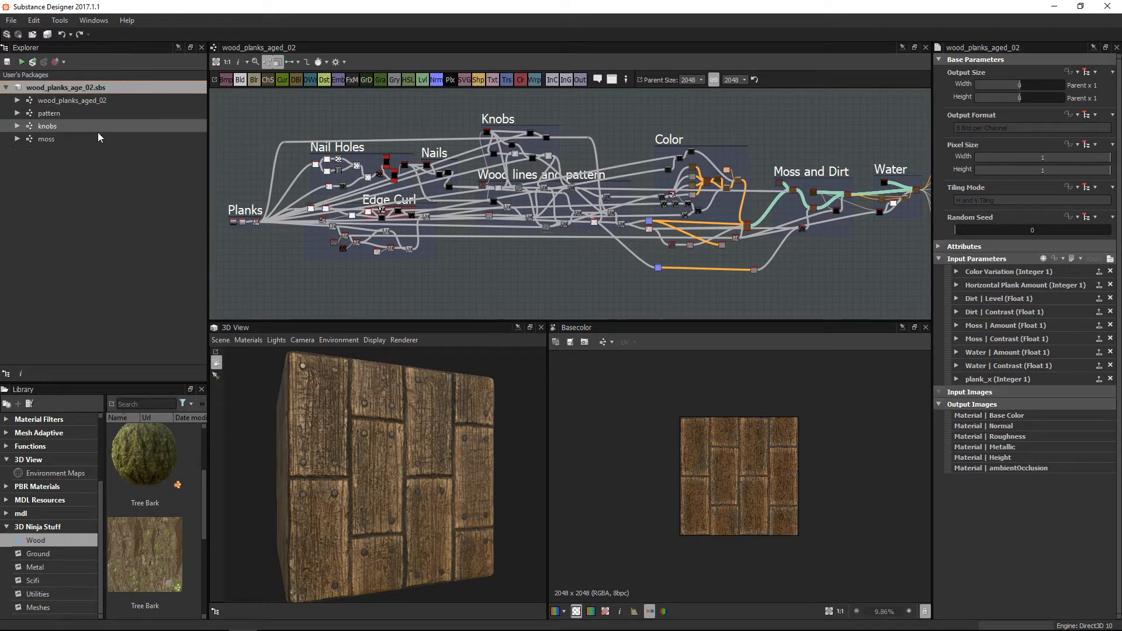
pyautogui.click(54, 114)
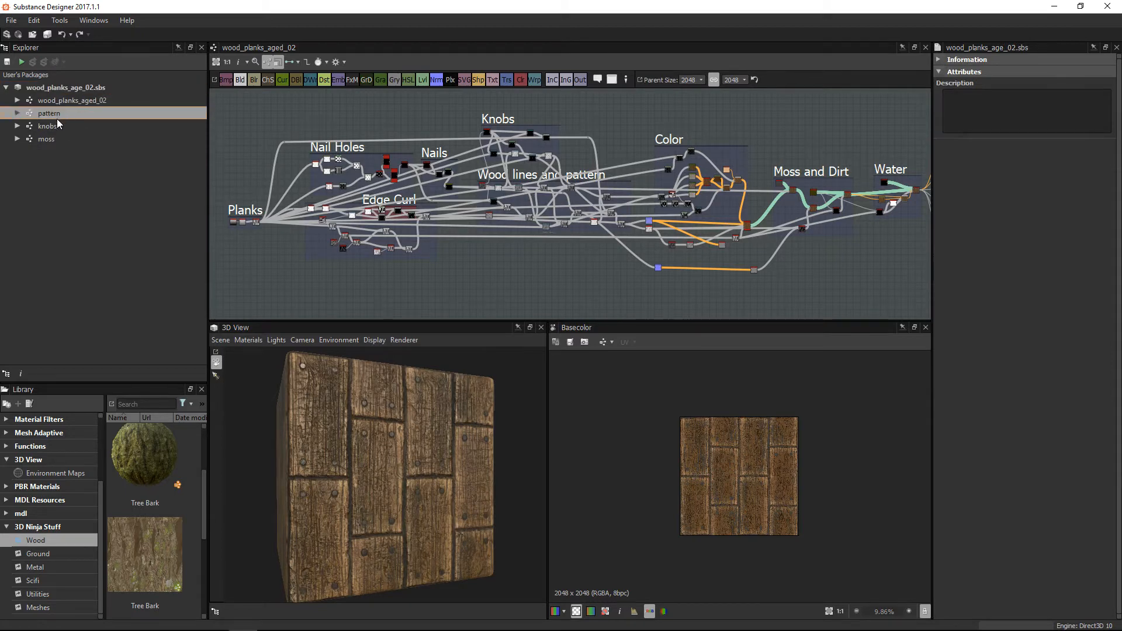
pyautogui.click(61, 138)
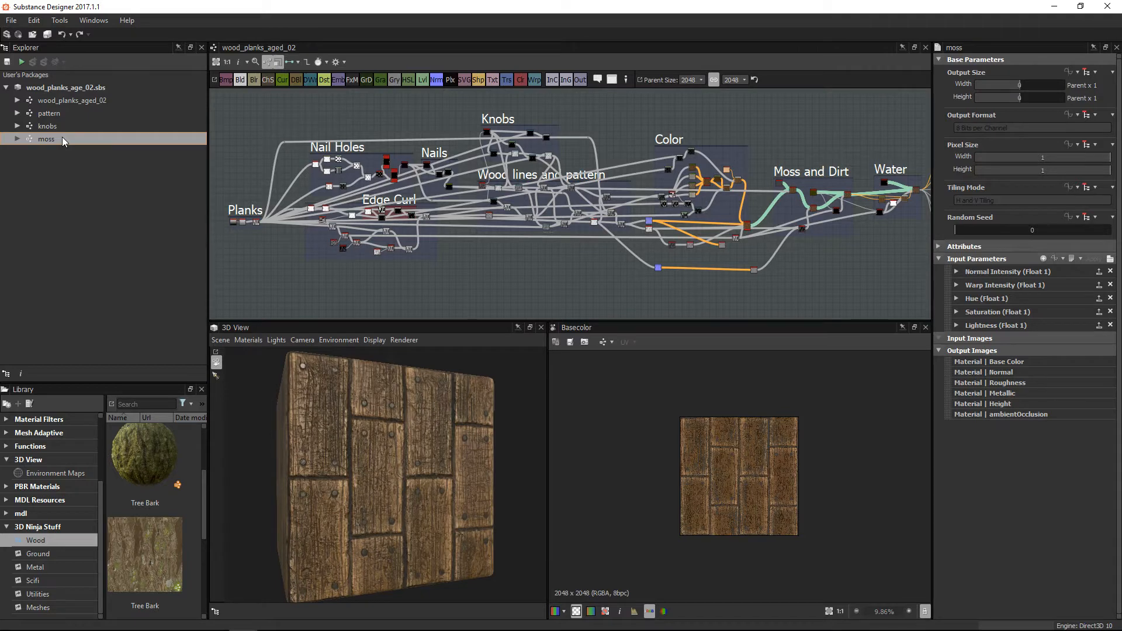
pyautogui.click(65, 102)
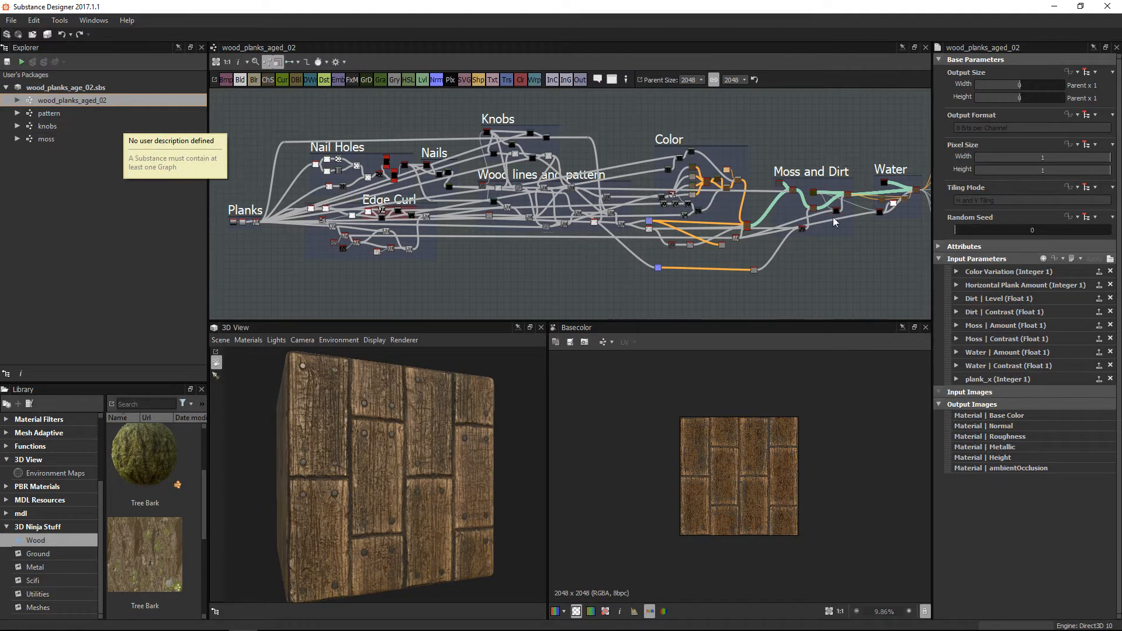
# Examine the wood_planks_aged_02 network from its output nodes back through the Water, Moss and Dirt, and Color sections.
pyautogui.moveTo(734, 175); pyautogui.dragTo(389, 160, button='middle')
pyautogui.scroll(5, 620, 153)
pyautogui.scroll(3, 548, 216)
pyautogui.moveTo(676, 246); pyautogui.dragTo(728, 210, button='middle')
pyautogui.scroll(-2, 737, 230)
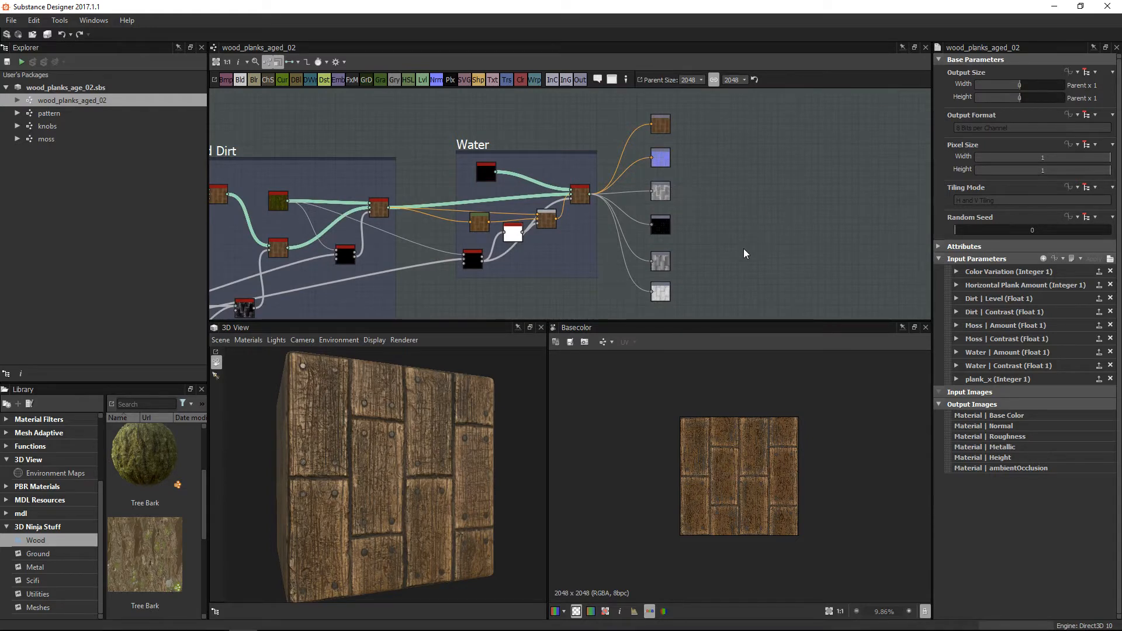
pyautogui.moveTo(623, 213); pyautogui.dragTo(877, 199, button='middle')
pyautogui.moveTo(469, 241); pyautogui.dragTo(884, 203, button='middle')
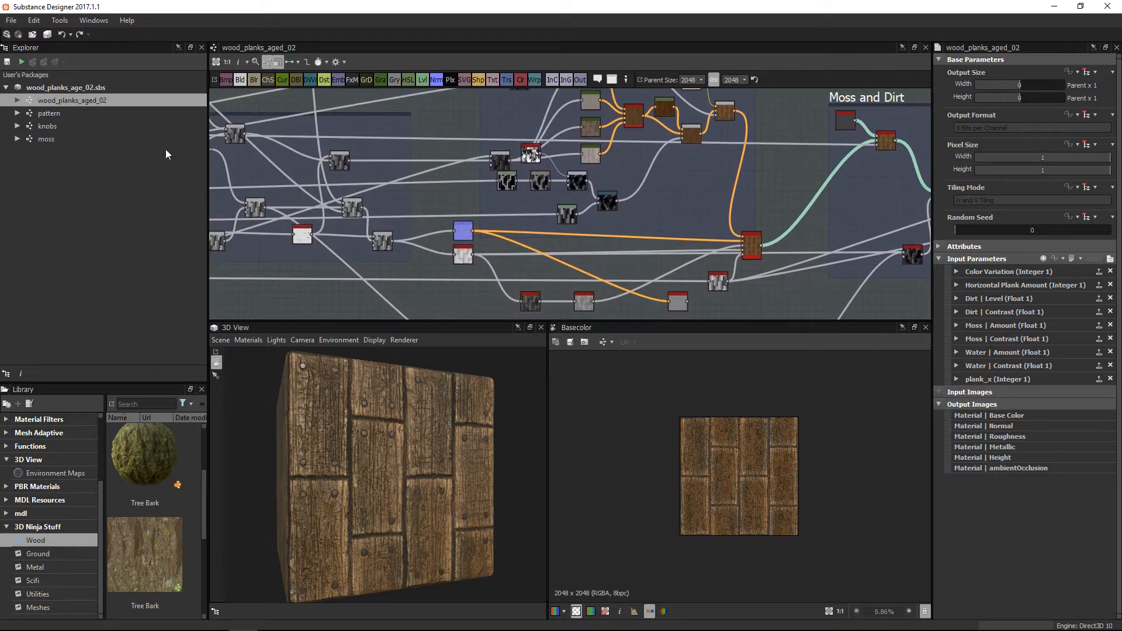
# Open the pattern graph and inspect the attributes of its lines output node.
pyautogui.click(83, 117)
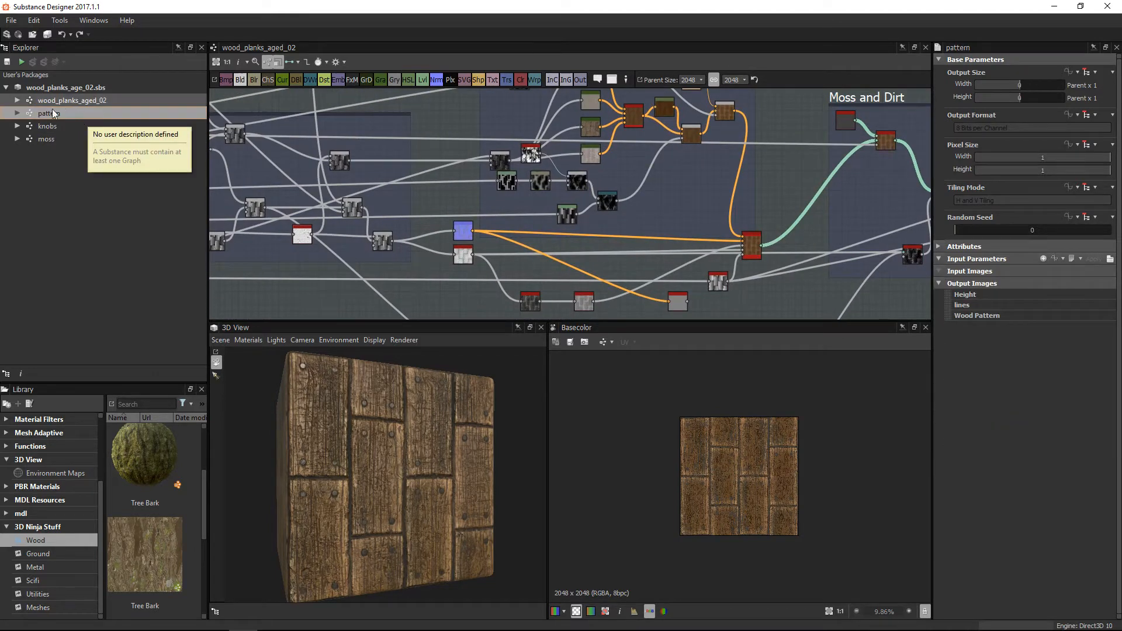
pyautogui.doubleClick(34, 113)
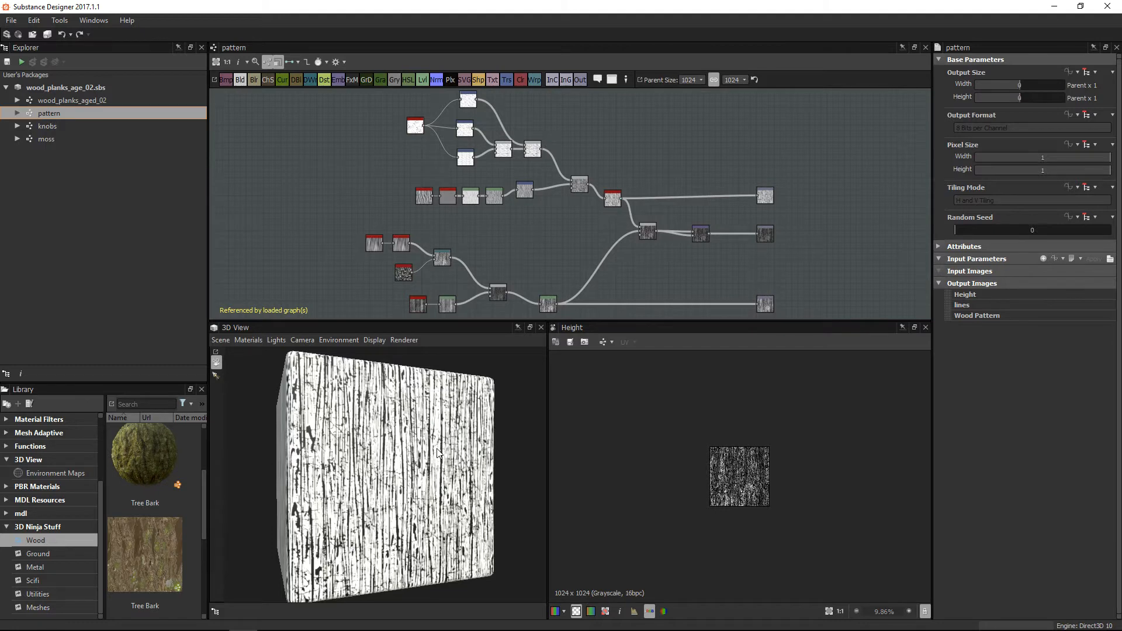
pyautogui.moveTo(432, 478); pyautogui.dragTo(459, 439)
pyautogui.moveTo(781, 232); pyautogui.dragTo(681, 194, button='middle')
pyautogui.scroll(8, 682, 194)
pyautogui.moveTo(770, 182); pyautogui.dragTo(683, 222, button='middle')
pyautogui.scroll(1, 637, 194)
pyautogui.moveTo(647, 260); pyautogui.dragTo(672, 201, button='middle')
pyautogui.click(606, 128)
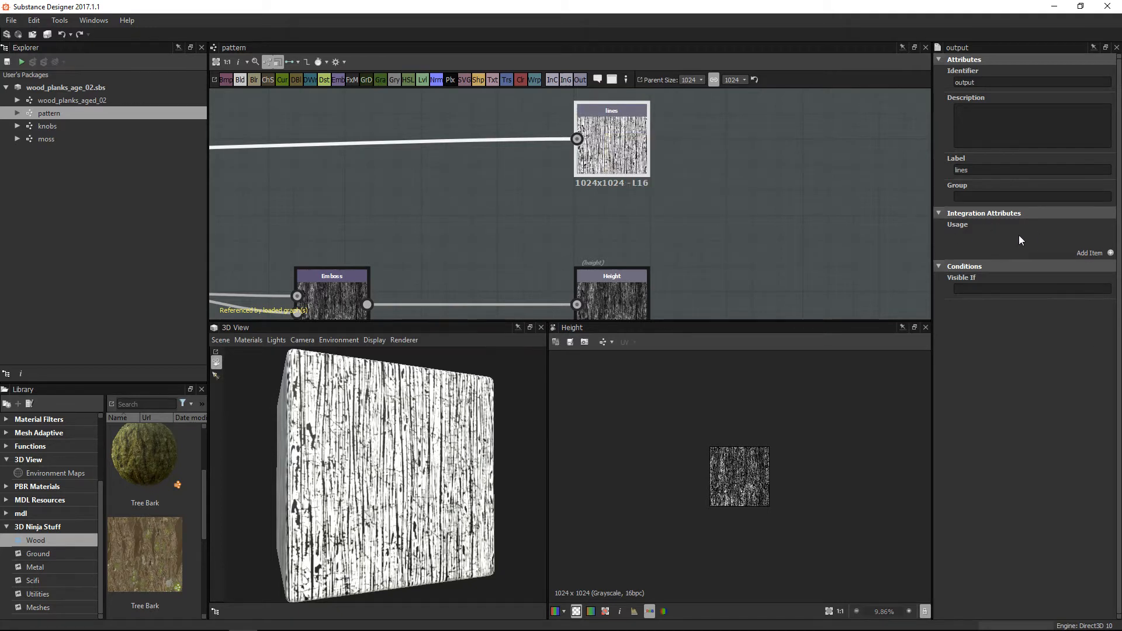
# Inspect the attributes of the pattern graph's Height output and its texture up close in the 2D view.
pyautogui.moveTo(717, 256); pyautogui.dragTo(720, 184, button='middle')
pyautogui.click(651, 197)
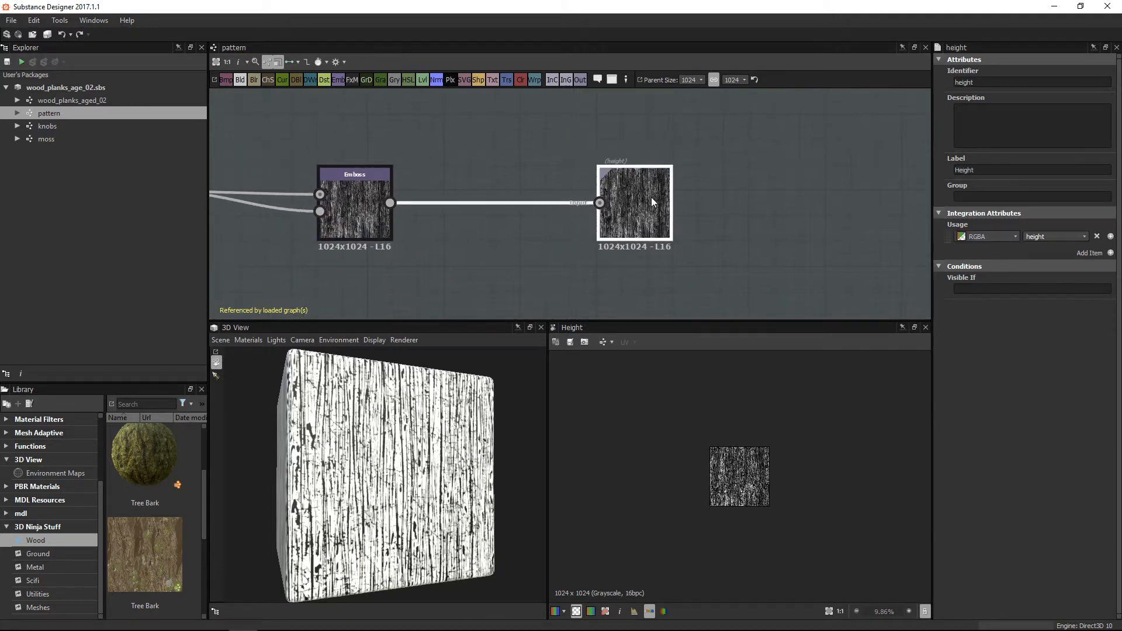
pyautogui.scroll(5, 724, 491)
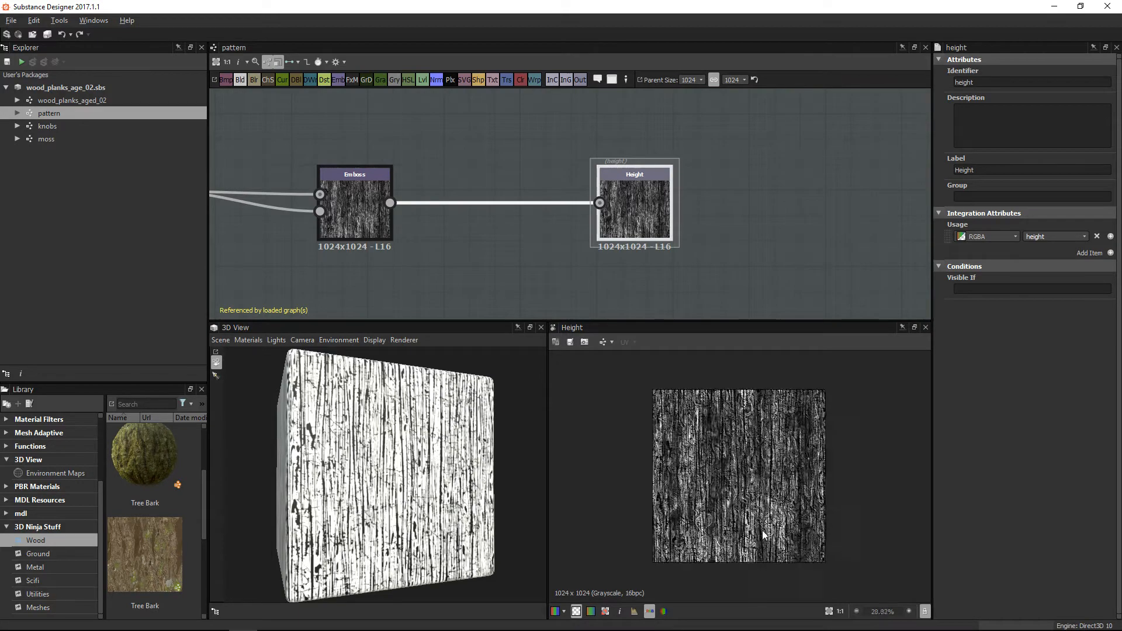
pyautogui.scroll(2, 787, 527)
pyautogui.scroll(-1, 788, 527)
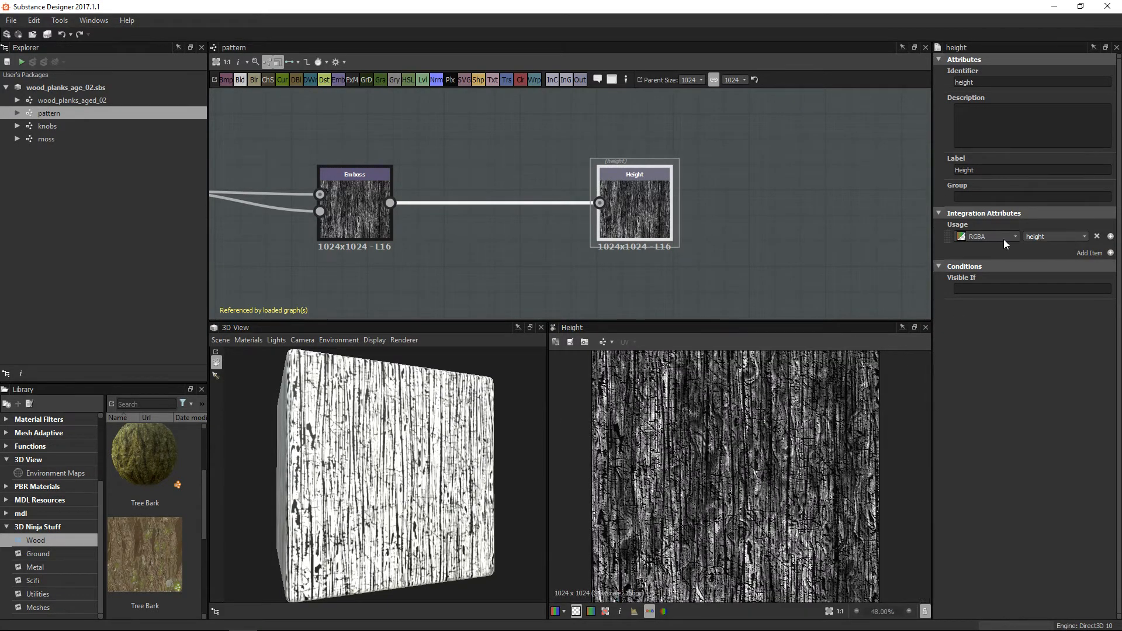
# Show the Wood Pattern output in the 2D view and examine its grain up close and its place in the pattern graph.
pyautogui.moveTo(770, 238); pyautogui.dragTo(779, 103, button='middle')
pyautogui.moveTo(710, 298); pyautogui.dragTo(724, 163, button='middle')
pyautogui.scroll(-1, 724, 162)
pyautogui.moveTo(703, 204); pyautogui.dragTo(668, 193, button='middle')
pyautogui.scroll(2, 668, 192)
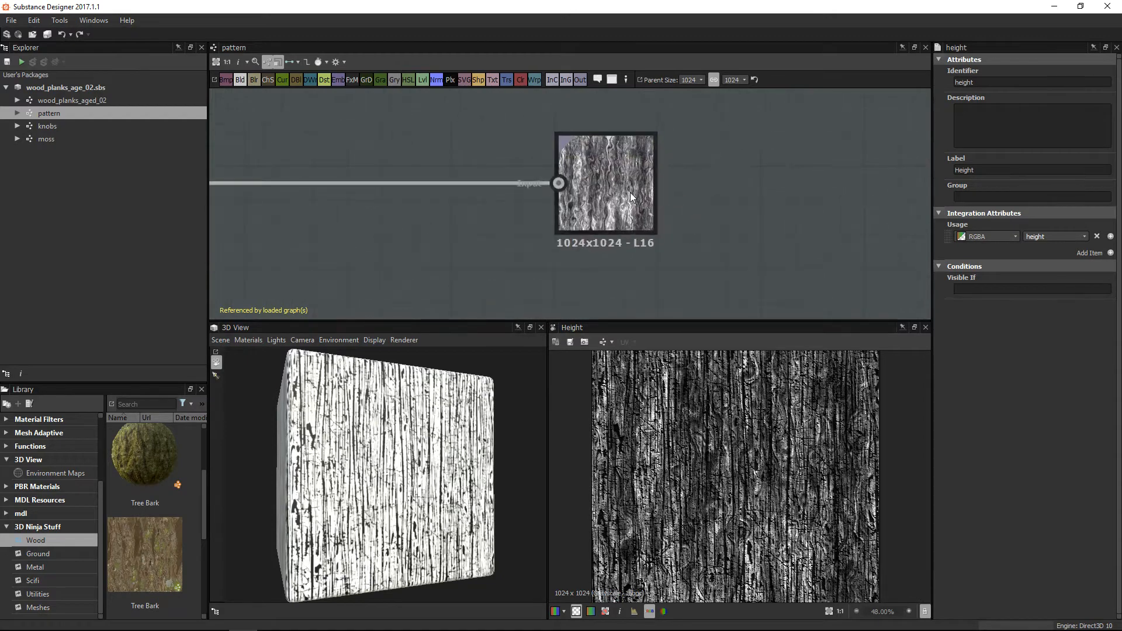
pyautogui.doubleClick(630, 193)
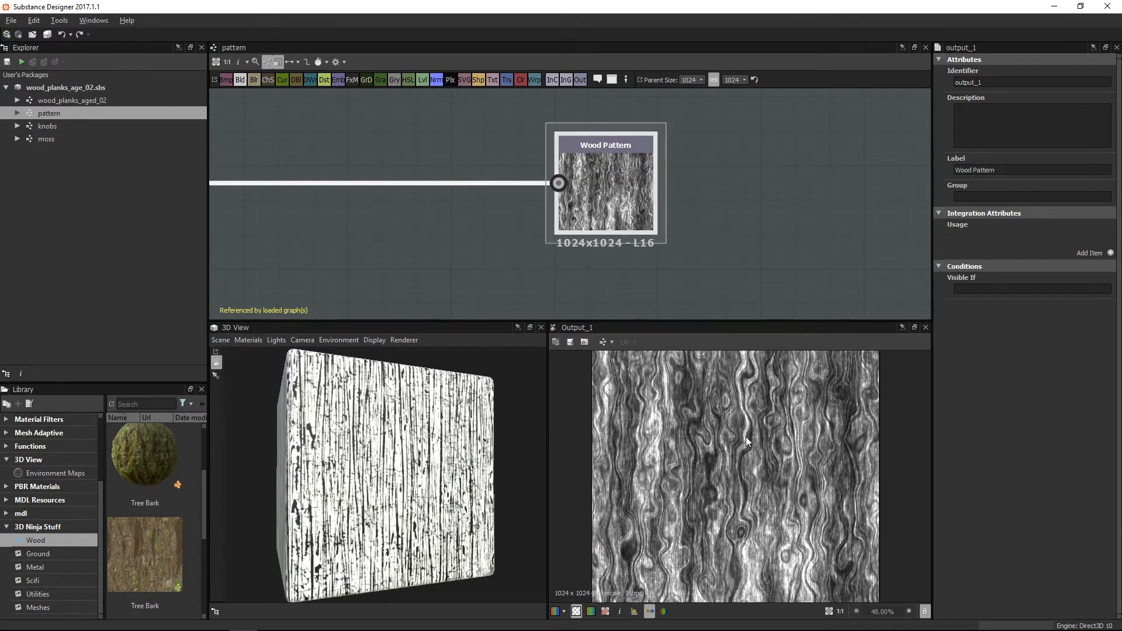
pyautogui.scroll(3, 759, 478)
pyautogui.scroll(1, 759, 475)
pyautogui.scroll(1, 751, 437)
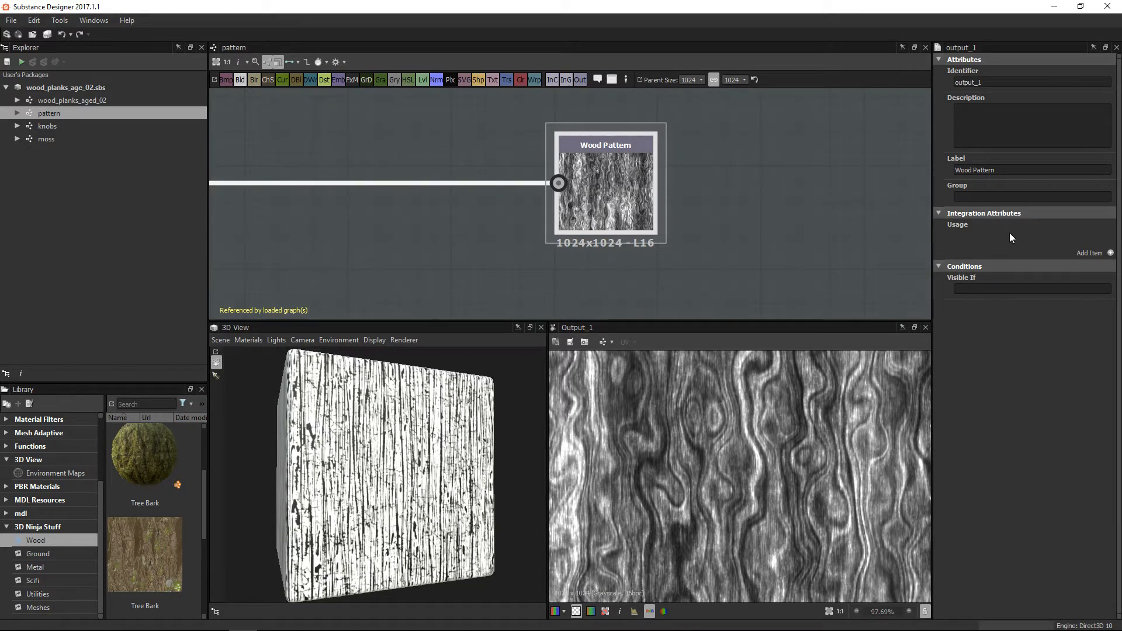
pyautogui.scroll(-6, 613, 138)
pyautogui.scroll(2, 680, 270)
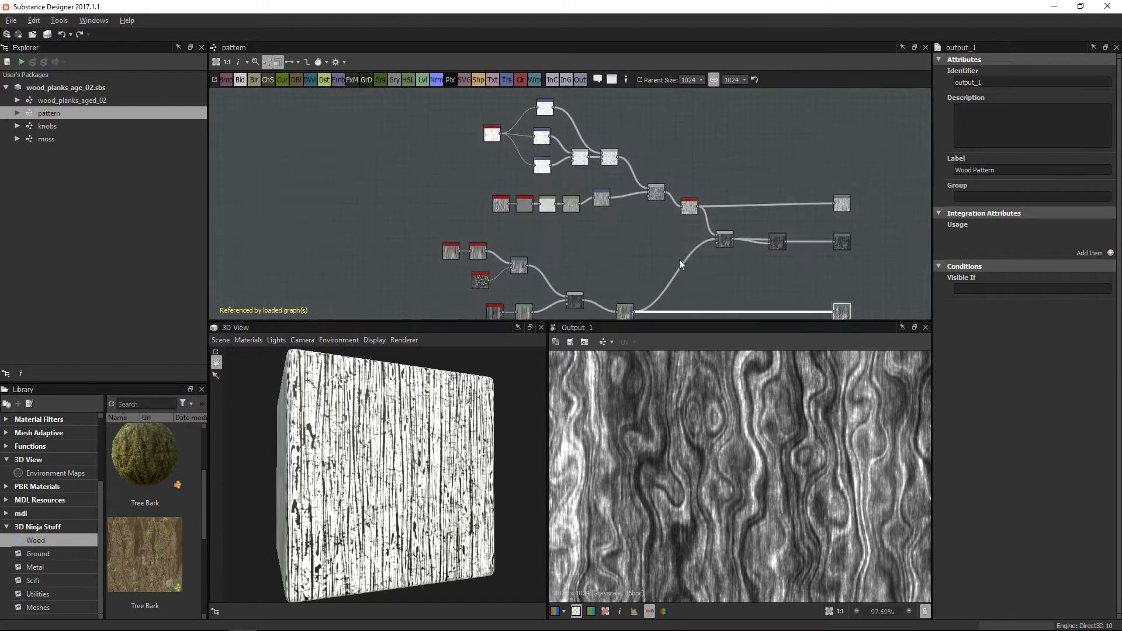
pyautogui.moveTo(680, 269); pyautogui.dragTo(567, 241, button='middle')
# Open the knobs graph, show its Mask output in the 2D view and look over the node network.
pyautogui.click(50, 125)
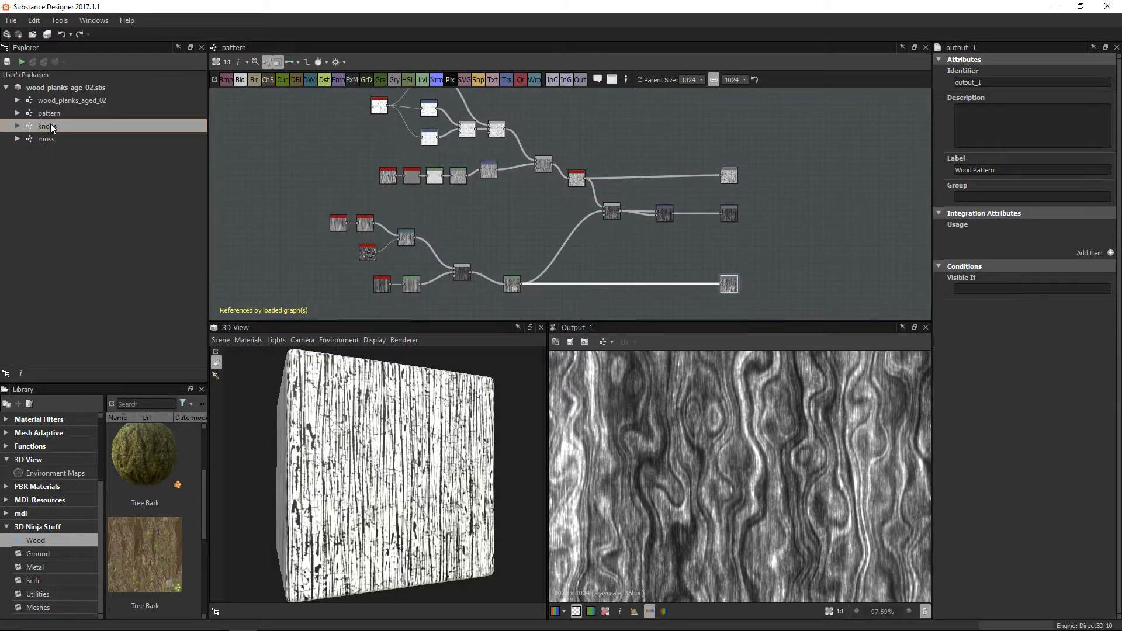
pyautogui.doubleClick(50, 125)
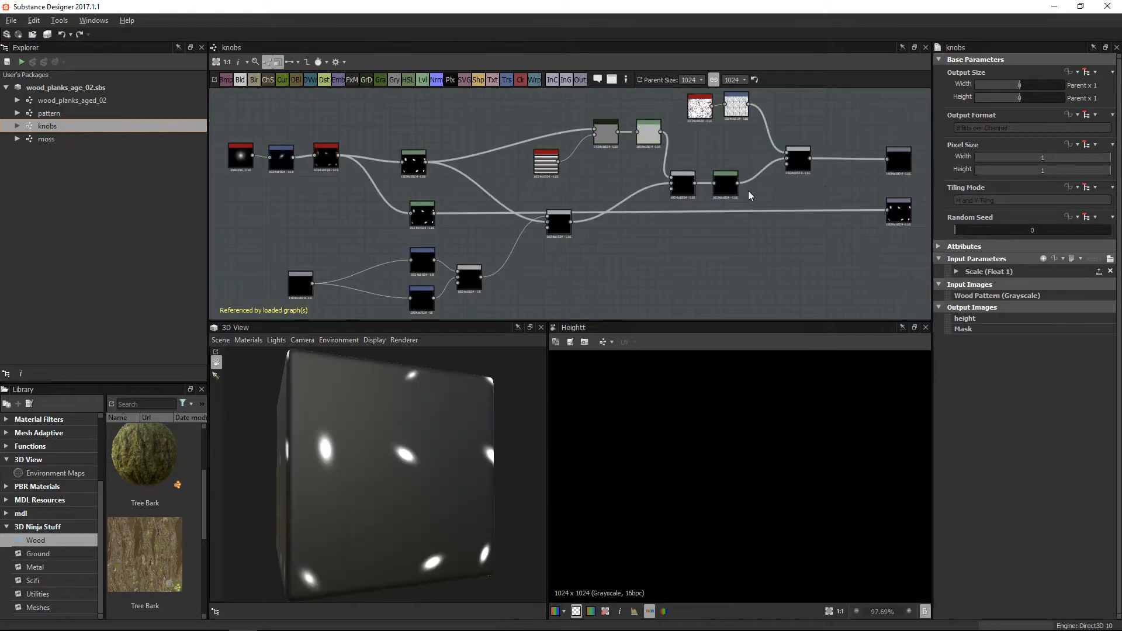
pyautogui.scroll(1, 701, 167)
pyautogui.moveTo(699, 171); pyautogui.dragTo(466, 208, button='middle')
pyautogui.scroll(2, 758, 269)
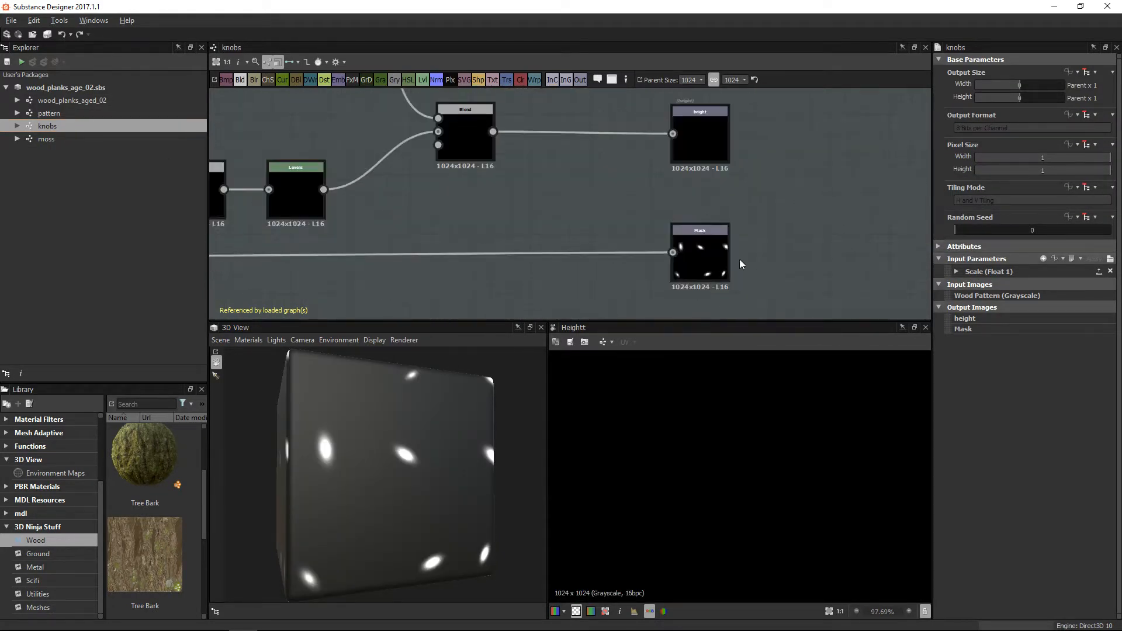
pyautogui.doubleClick(705, 252)
pyautogui.scroll(-4, 727, 430)
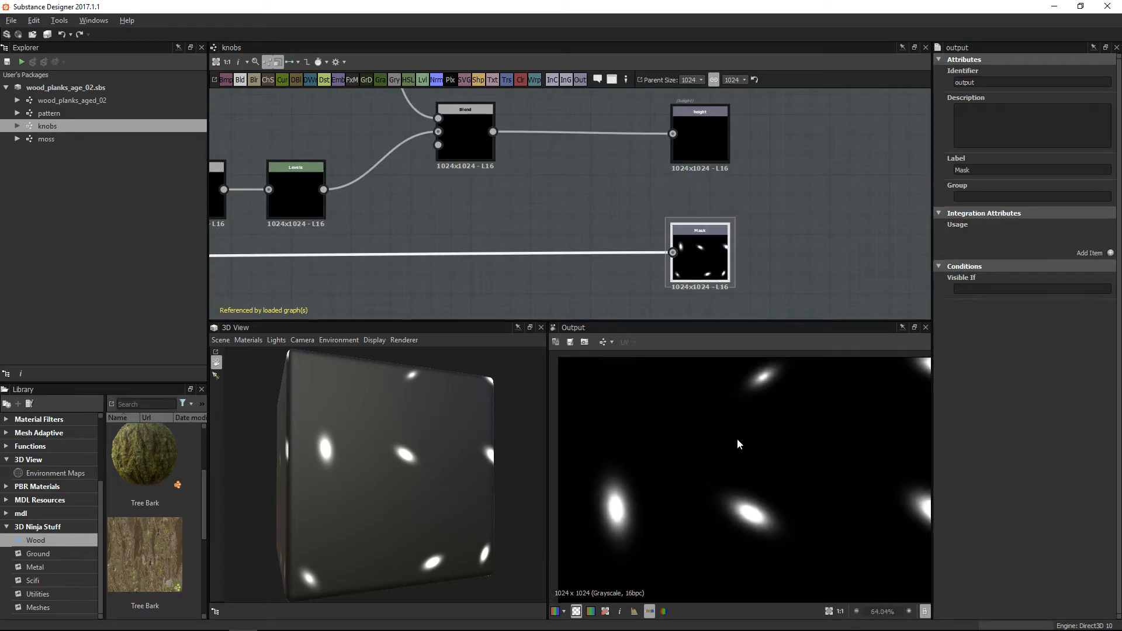
pyautogui.moveTo(550, 182); pyautogui.dragTo(819, 216, button='middle')
pyautogui.scroll(-3, 549, 128)
pyautogui.moveTo(619, 184); pyautogui.dragTo(846, 206, button='middle')
pyautogui.scroll(-1, 693, 473)
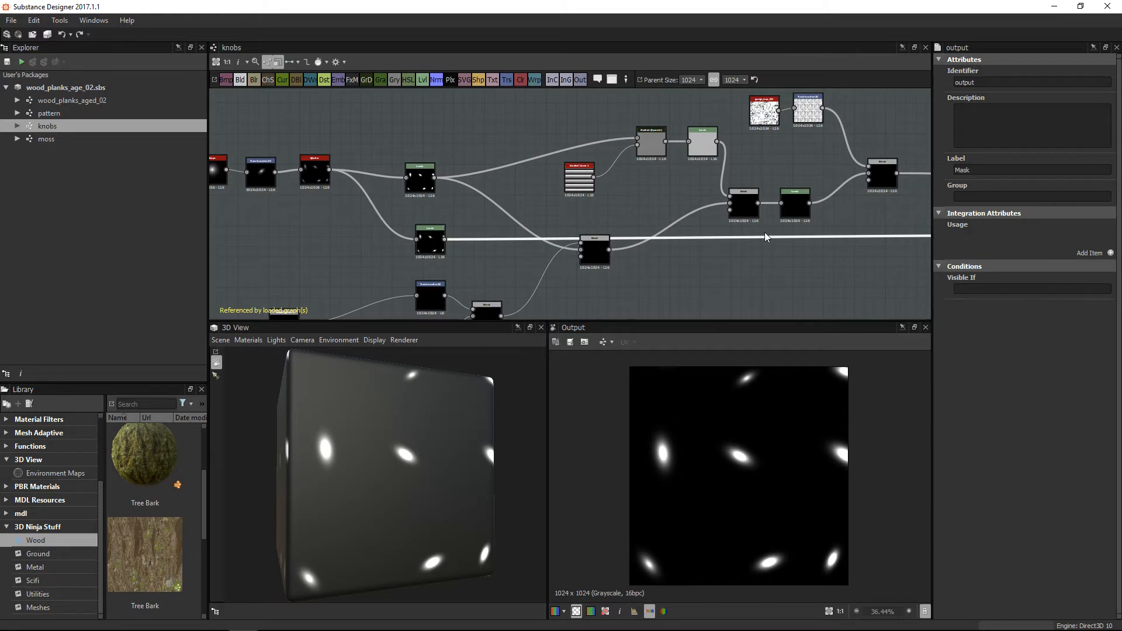
# Open the moss graph and examine its material on the 3D preview and its node network.
pyautogui.click(59, 140)
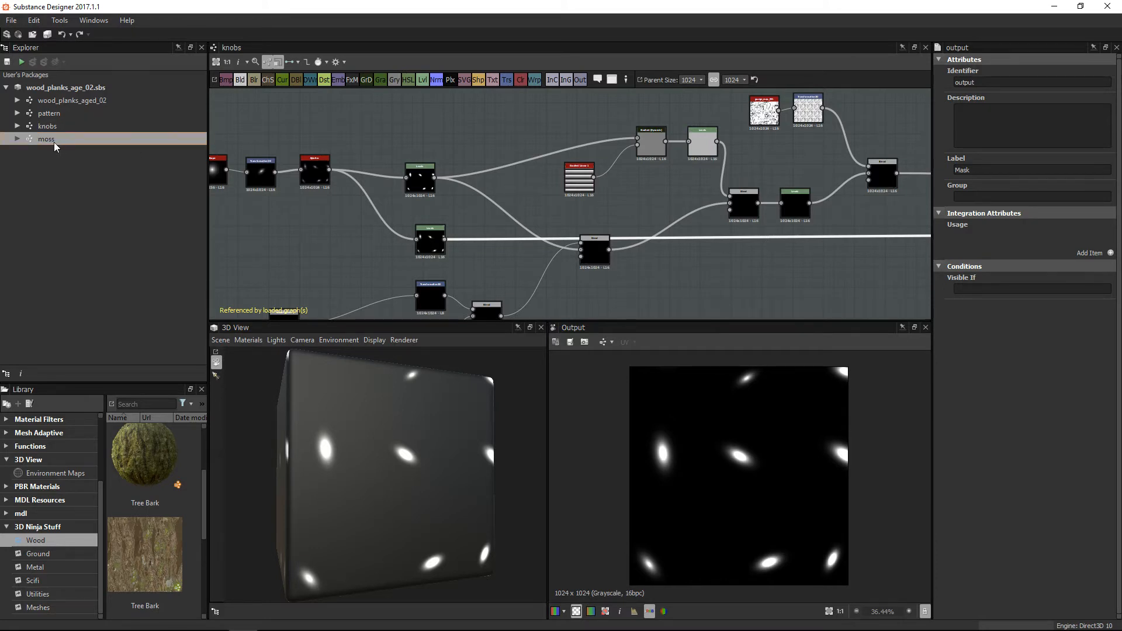
pyautogui.doubleClick(55, 142)
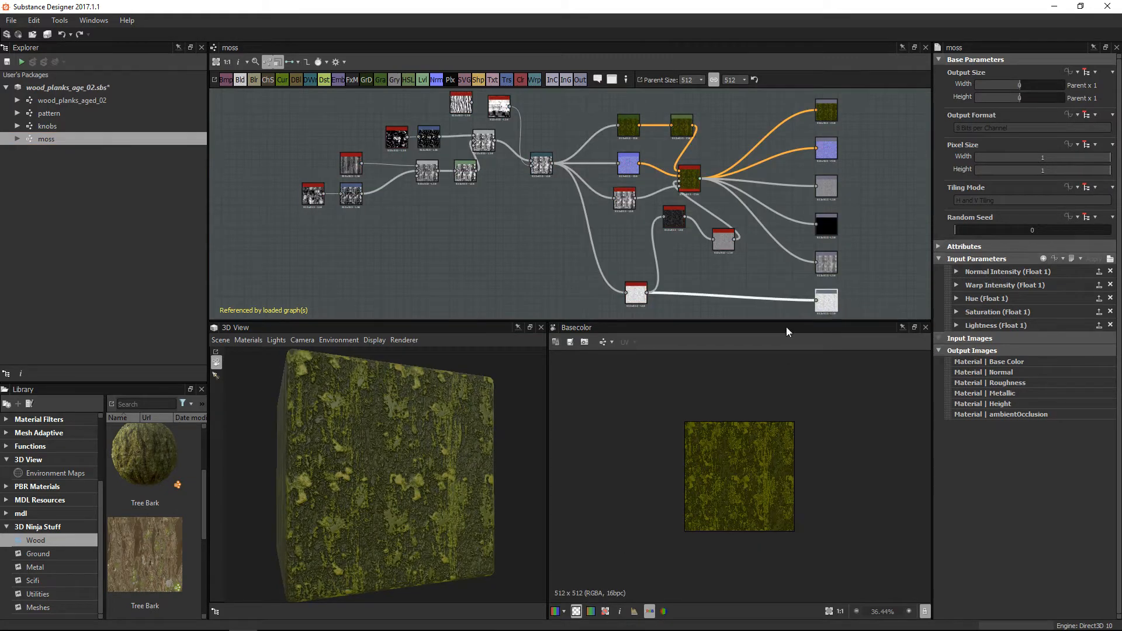
pyautogui.moveTo(380, 446); pyautogui.dragTo(430, 489)
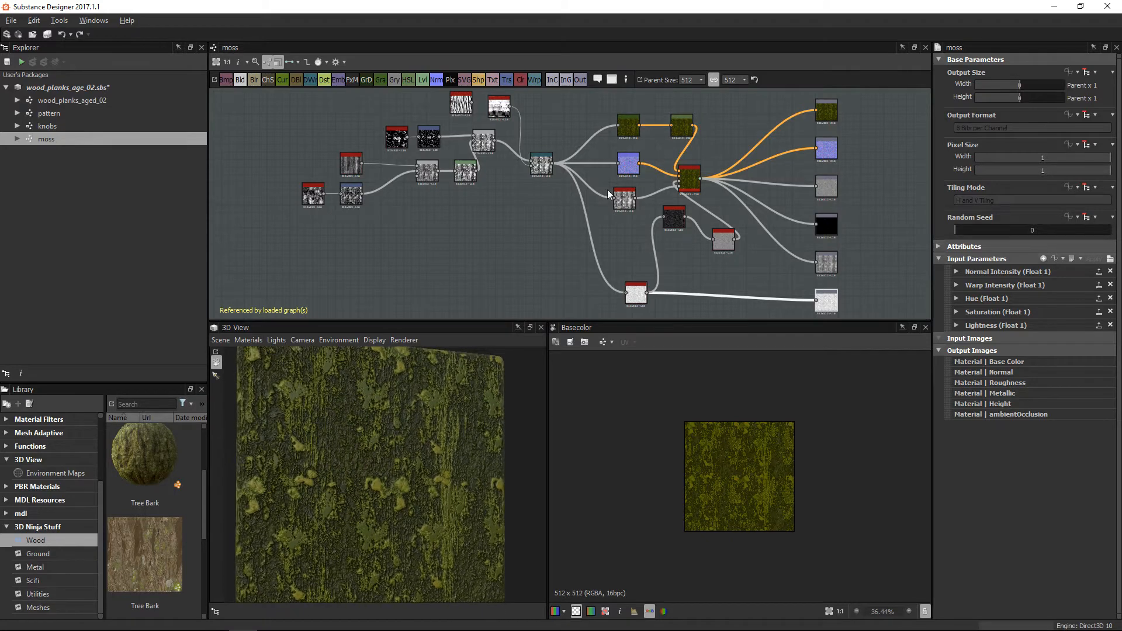
pyautogui.moveTo(609, 195); pyautogui.dragTo(547, 225, button='middle')
pyautogui.moveTo(769, 261); pyautogui.dragTo(771, 236, button='middle')
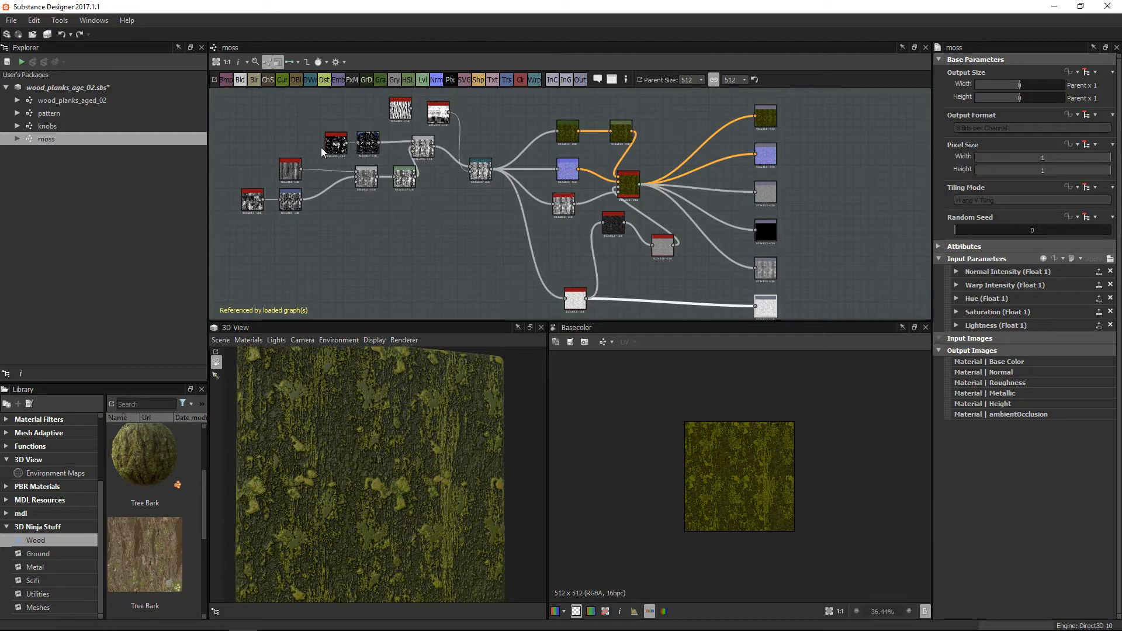
# Reopen the wood_planks_aged_02 graph and expand the attributes of the pattern graph.
pyautogui.click(25, 101)
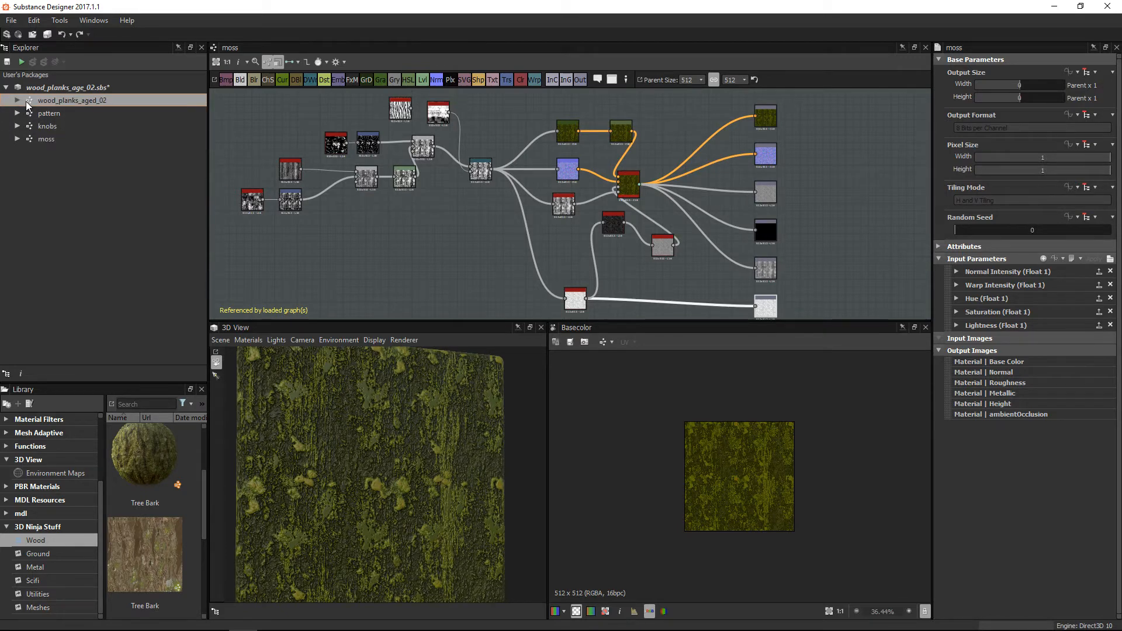
pyautogui.doubleClick(26, 101)
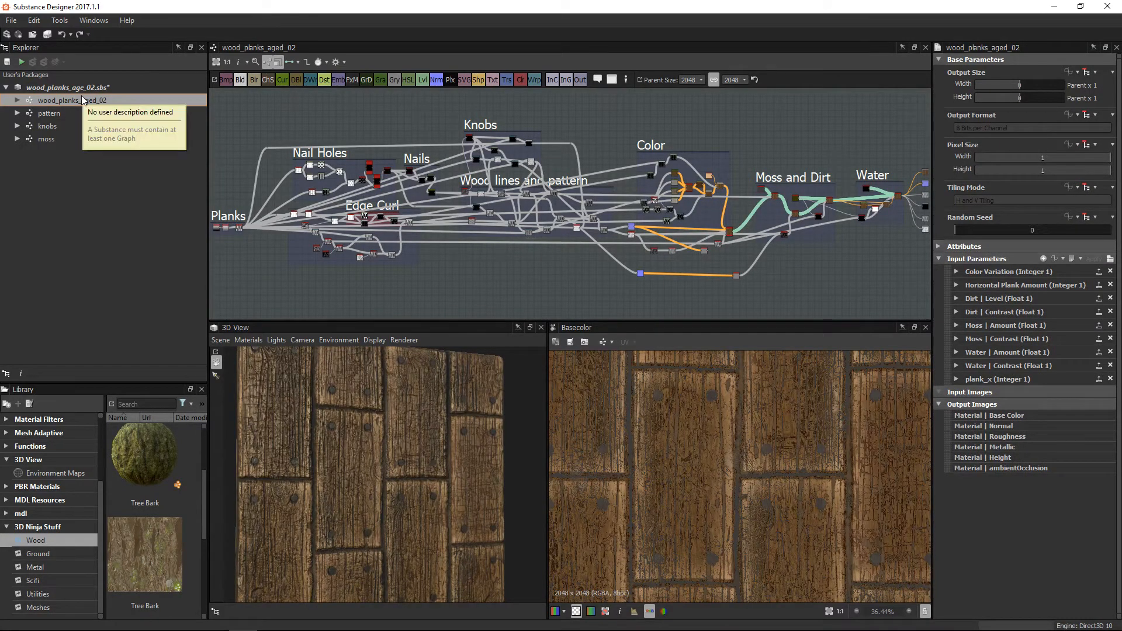
pyautogui.click(47, 112)
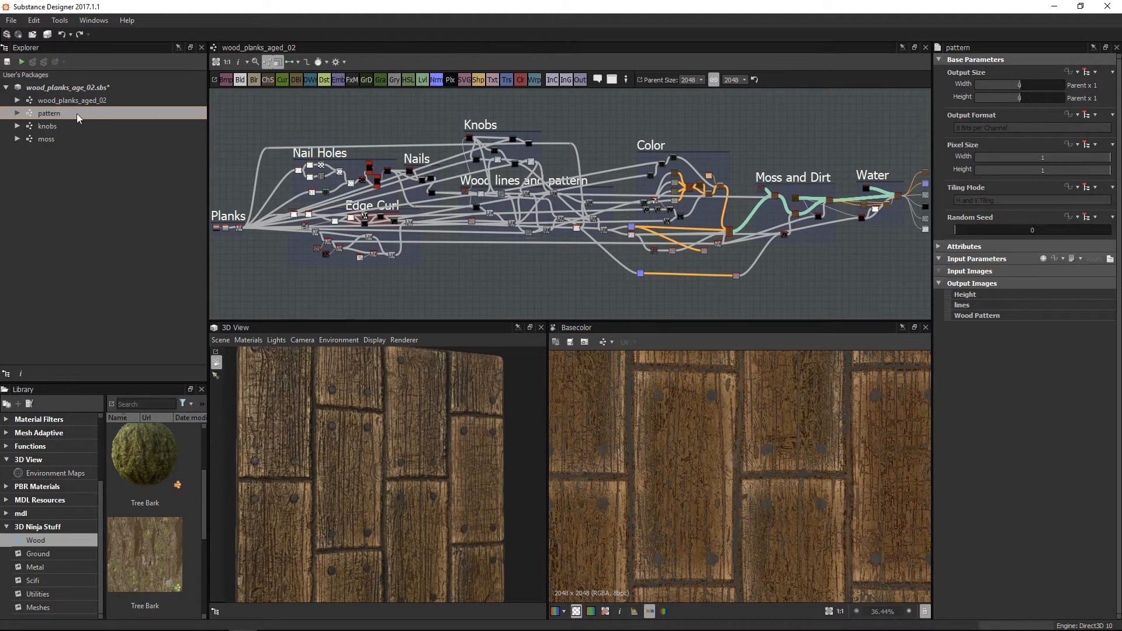
pyautogui.click(939, 248)
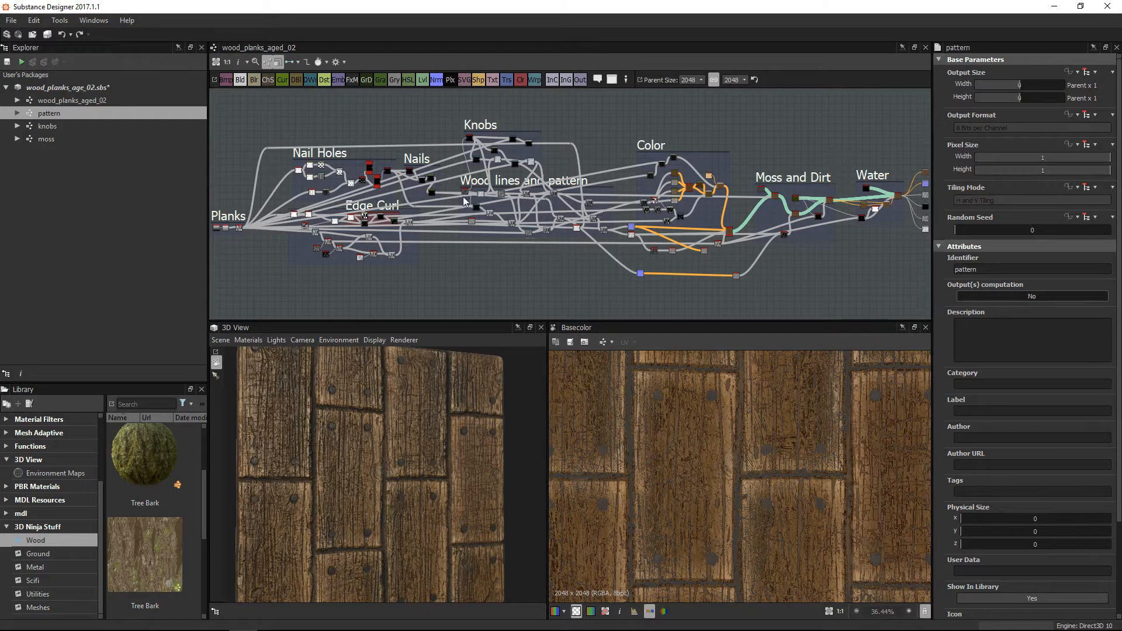
# Compare the attributes of the knobs, pattern and wood_planks_aged_02 graphs, ending on wood_planks_aged_02.
pyautogui.click(51, 136)
pyautogui.click(52, 130)
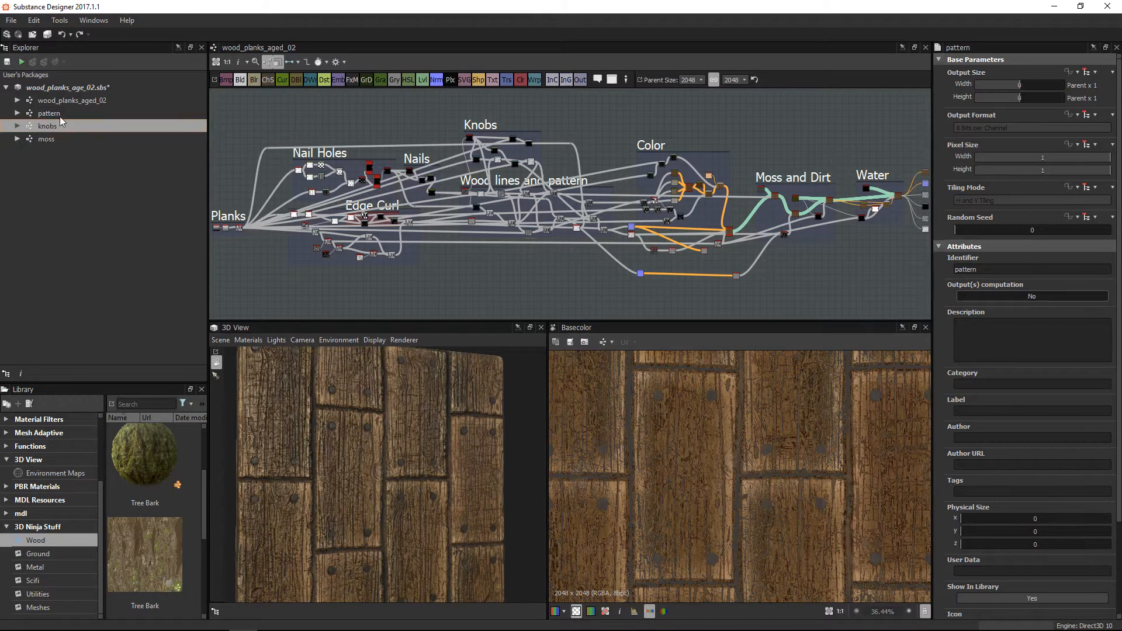
pyautogui.click(59, 117)
pyautogui.click(78, 103)
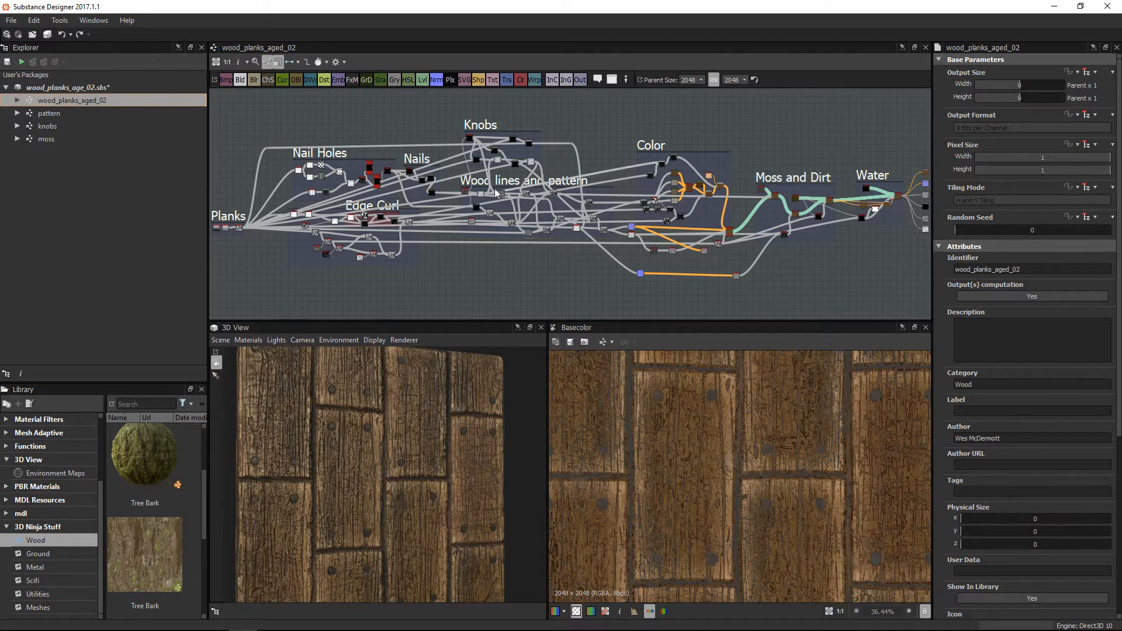
# Widen the graph area so that more of the wood_planks_aged_02 network fits in view.
pyautogui.moveTo(480, 193); pyautogui.dragTo(589, 173, button='middle')
pyautogui.moveTo(613, 214); pyautogui.dragTo(493, 221, button='middle')
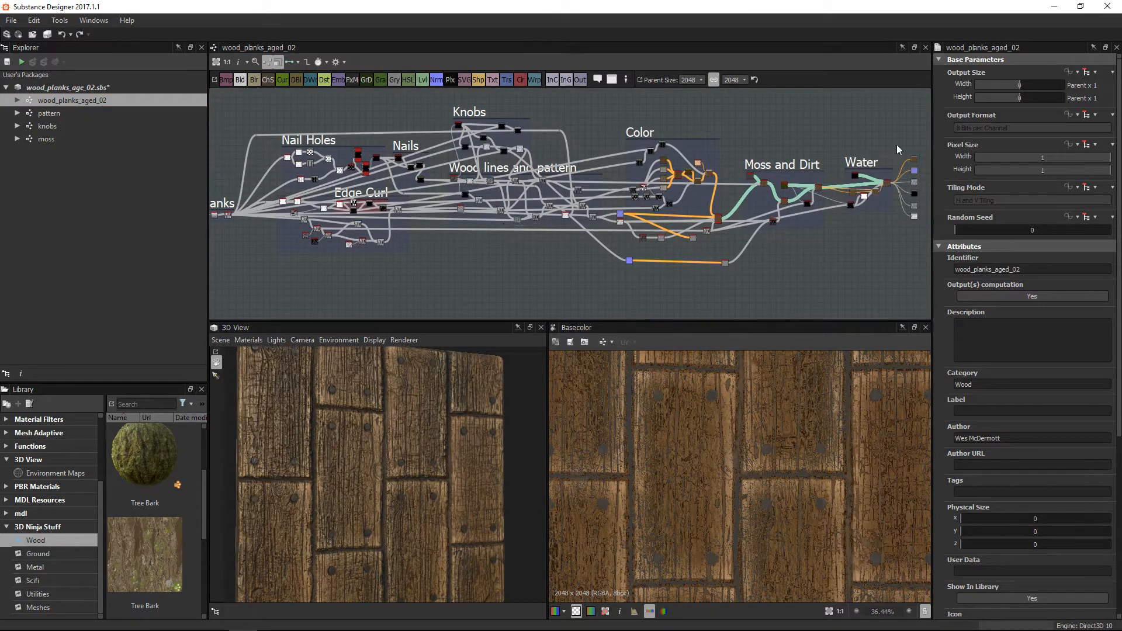
pyautogui.moveTo(931, 128); pyautogui.dragTo(988, 130)
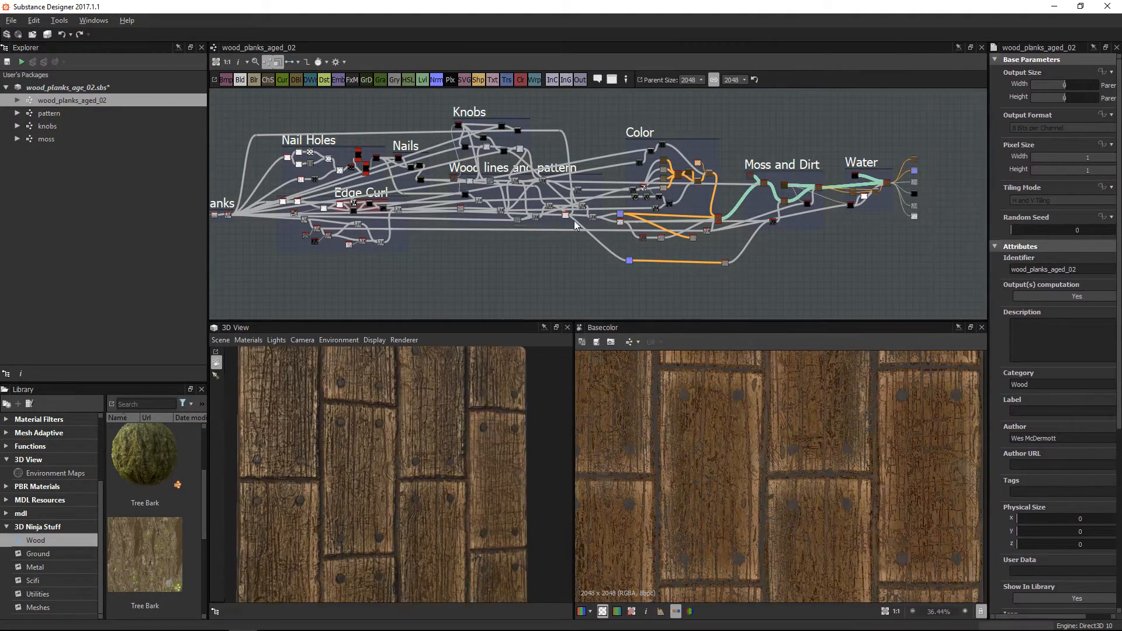
pyautogui.scroll(1, 607, 229)
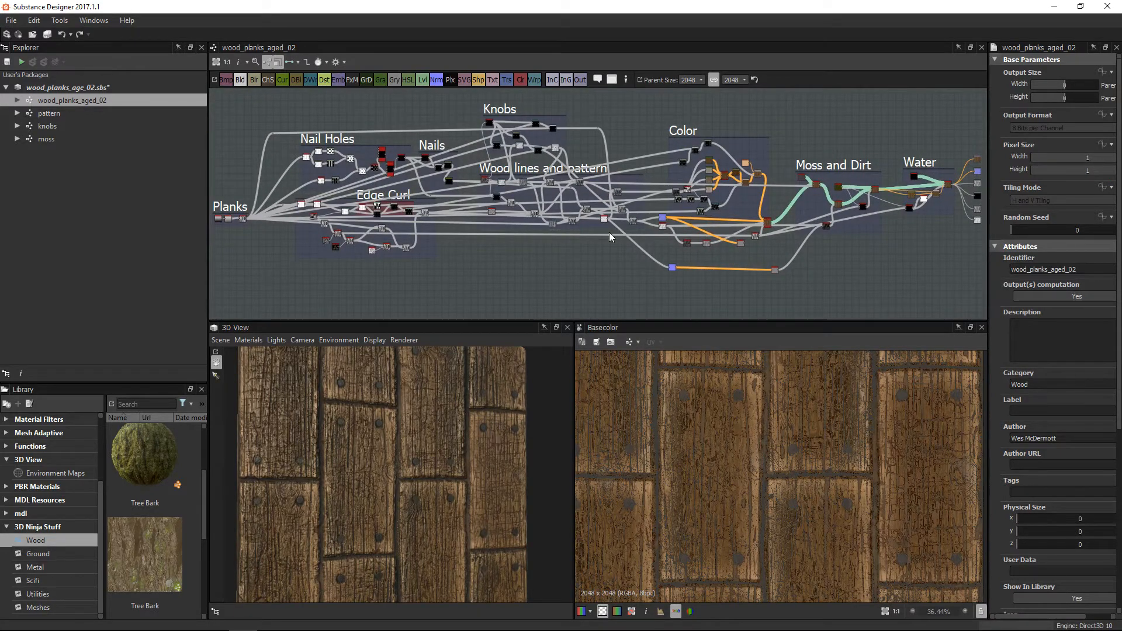
# Examine the framed sections of the wood_planks_aged_02 network, from Planks and Nail Holes through to Water and the outputs.
pyautogui.moveTo(454, 190); pyautogui.dragTo(560, 201, button='middle')
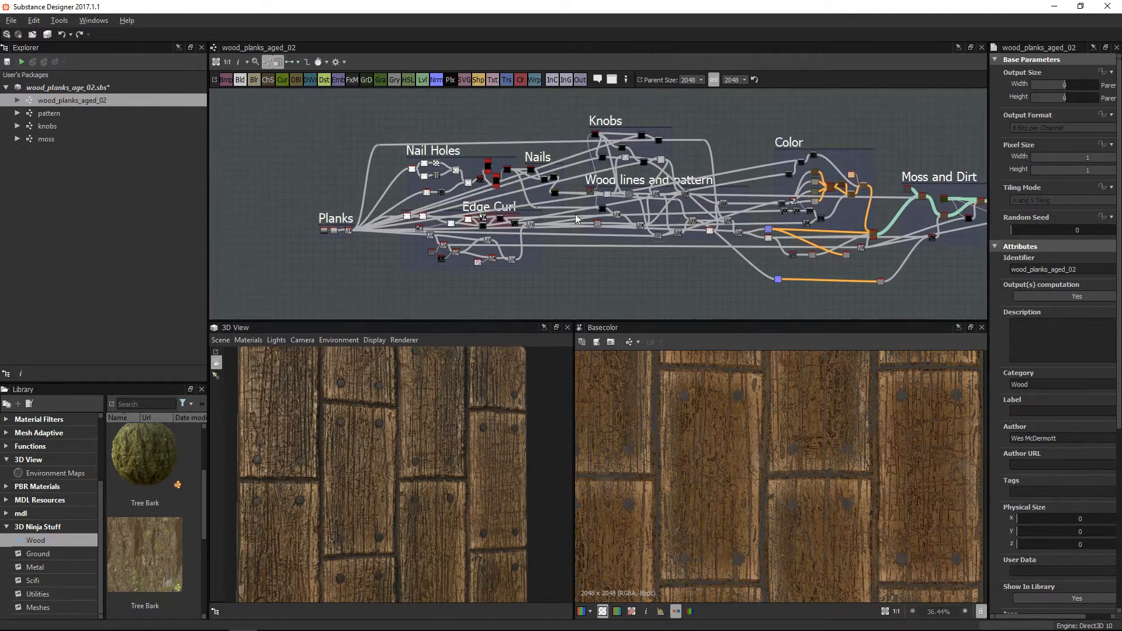
pyautogui.scroll(3, 560, 202)
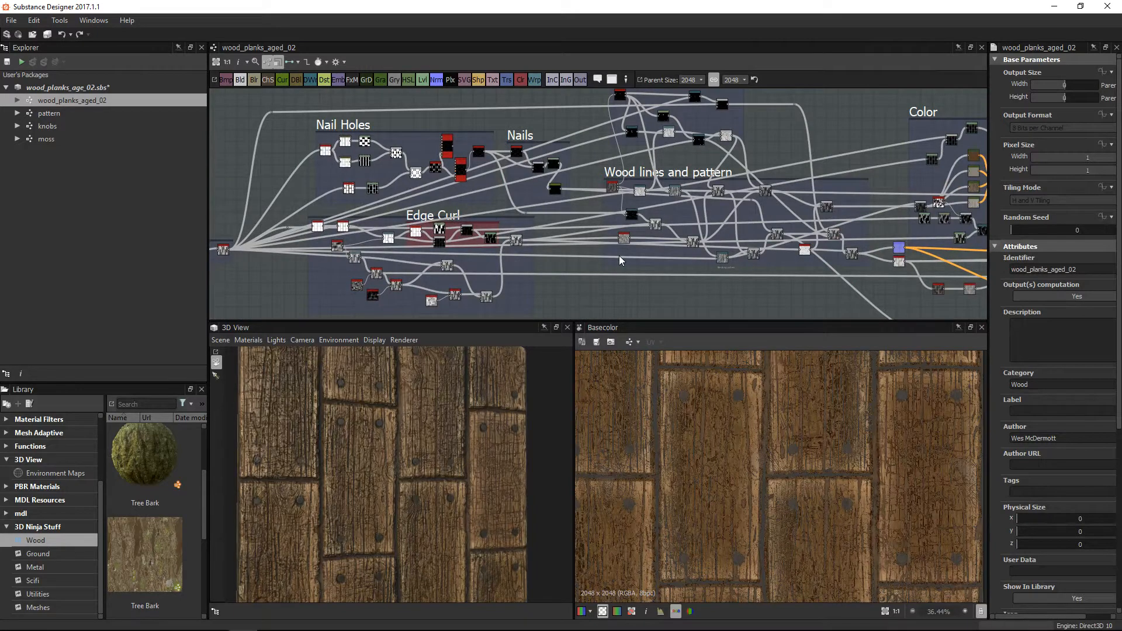
pyautogui.moveTo(423, 261); pyautogui.dragTo(522, 234, button='middle')
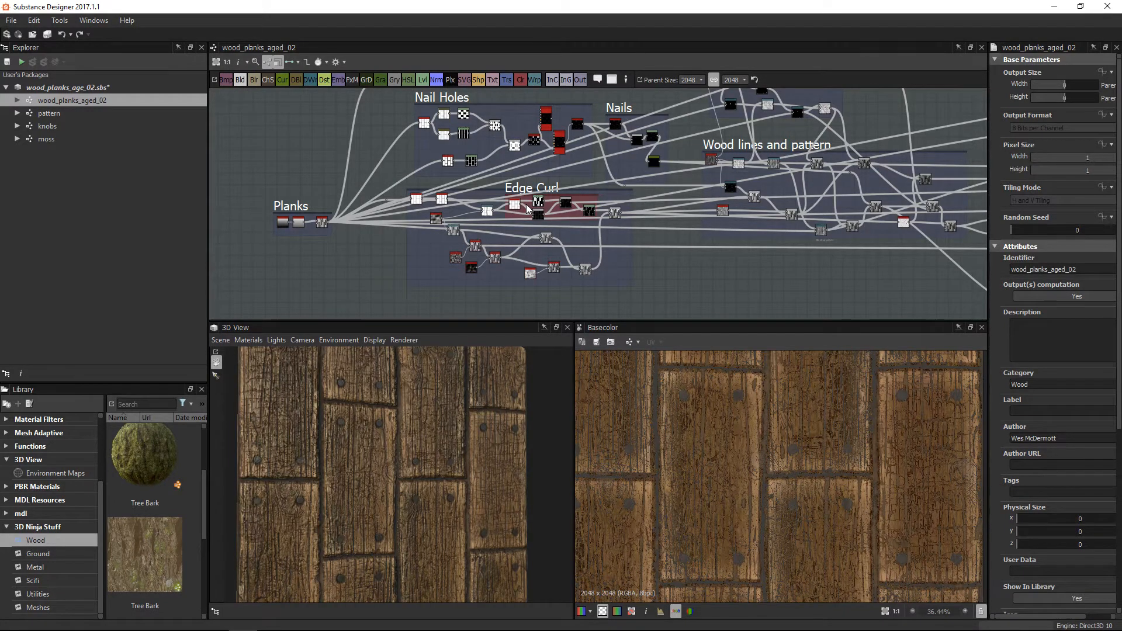
pyautogui.scroll(-6, 528, 208)
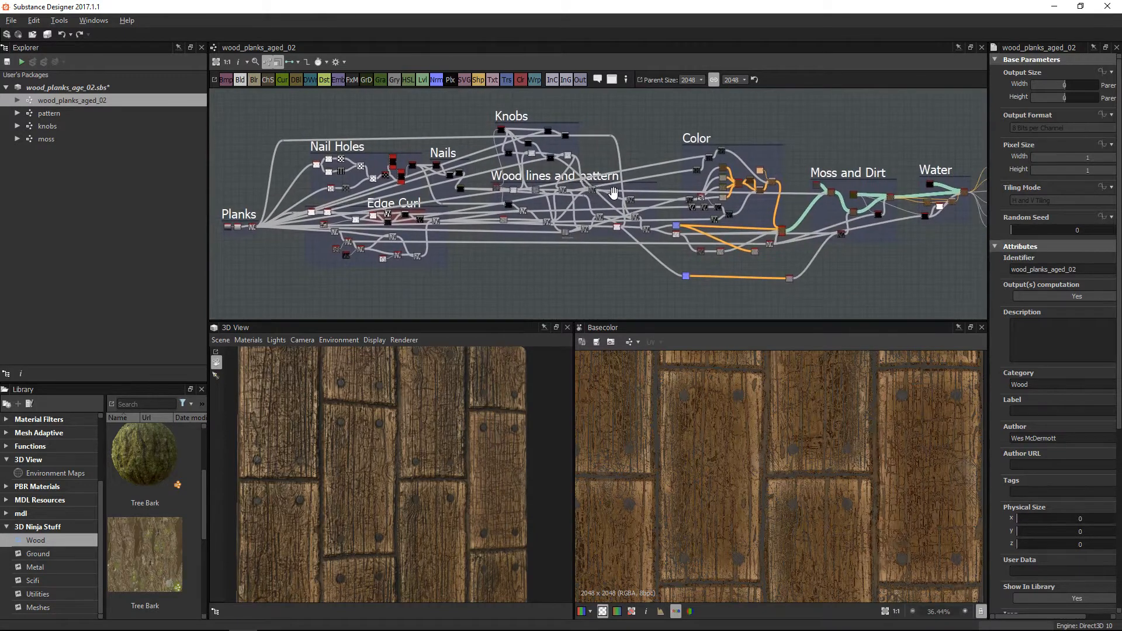
pyautogui.scroll(-2, 464, 198)
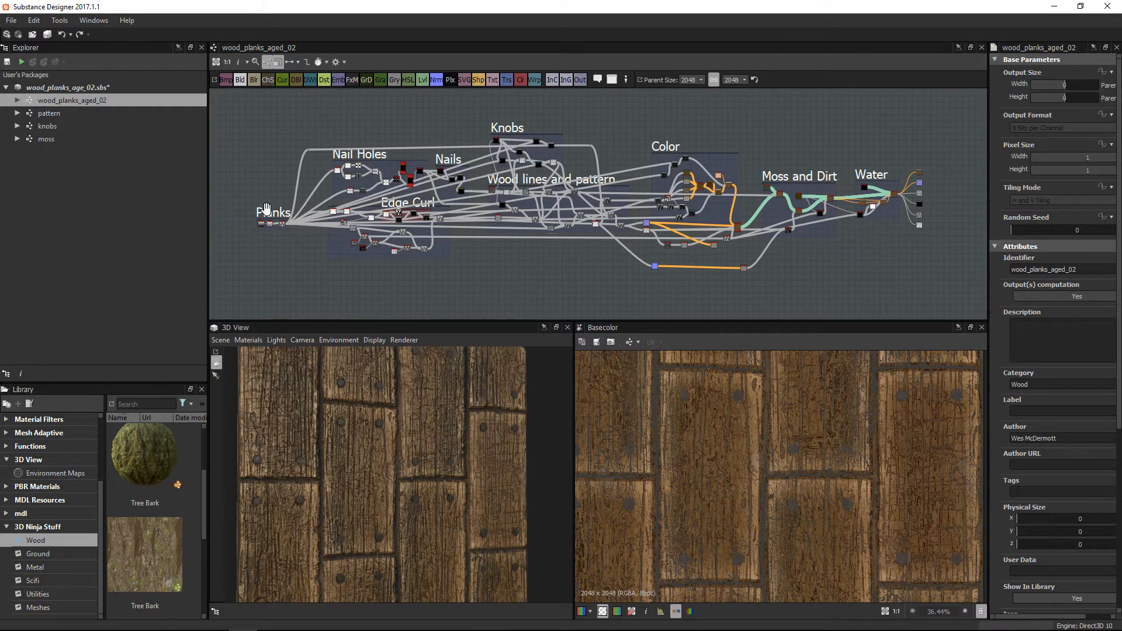
# Preview the last Blend node of the wood lines section as a height map and enlarge the preview area.
pyautogui.scroll(3, 327, 188)
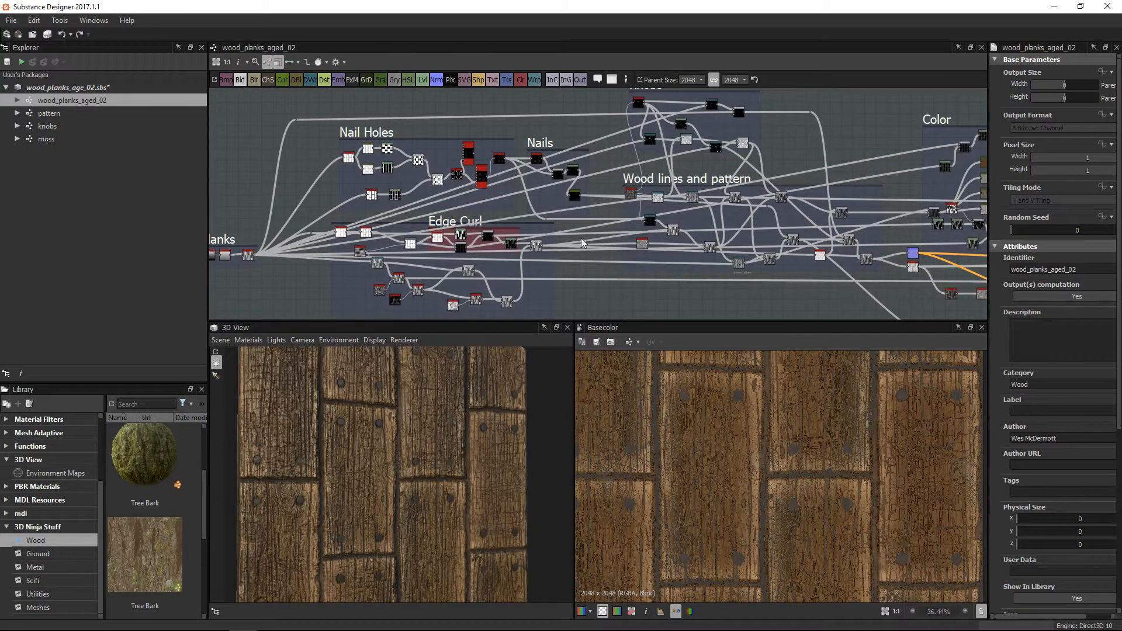
pyautogui.scroll(3, 892, 251)
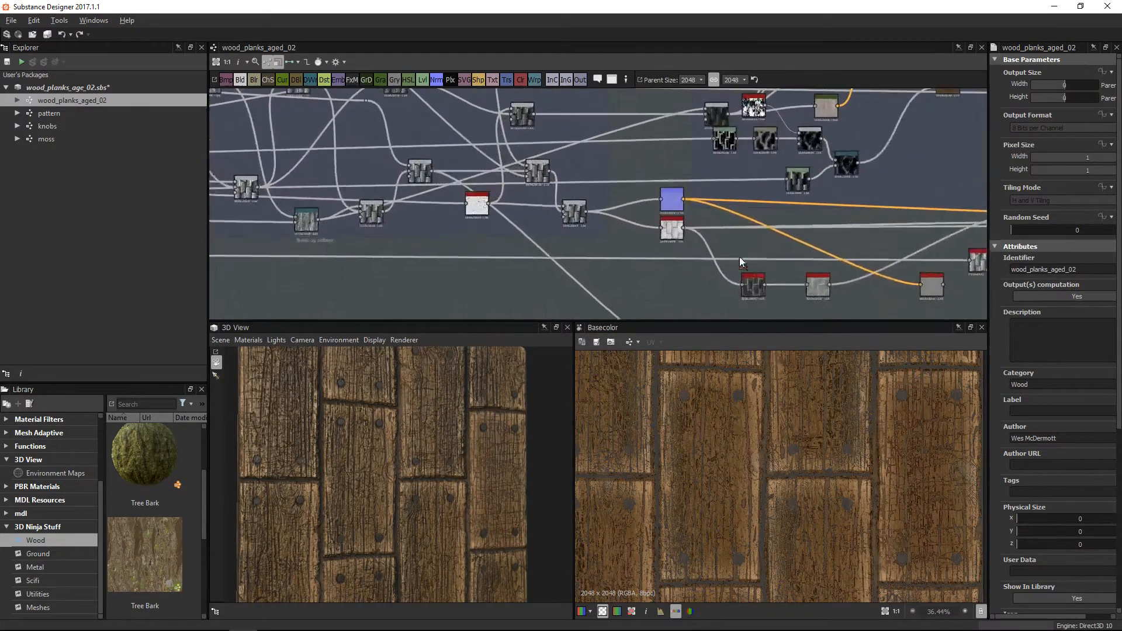
pyautogui.doubleClick(573, 216)
pyautogui.scroll(-4, 767, 429)
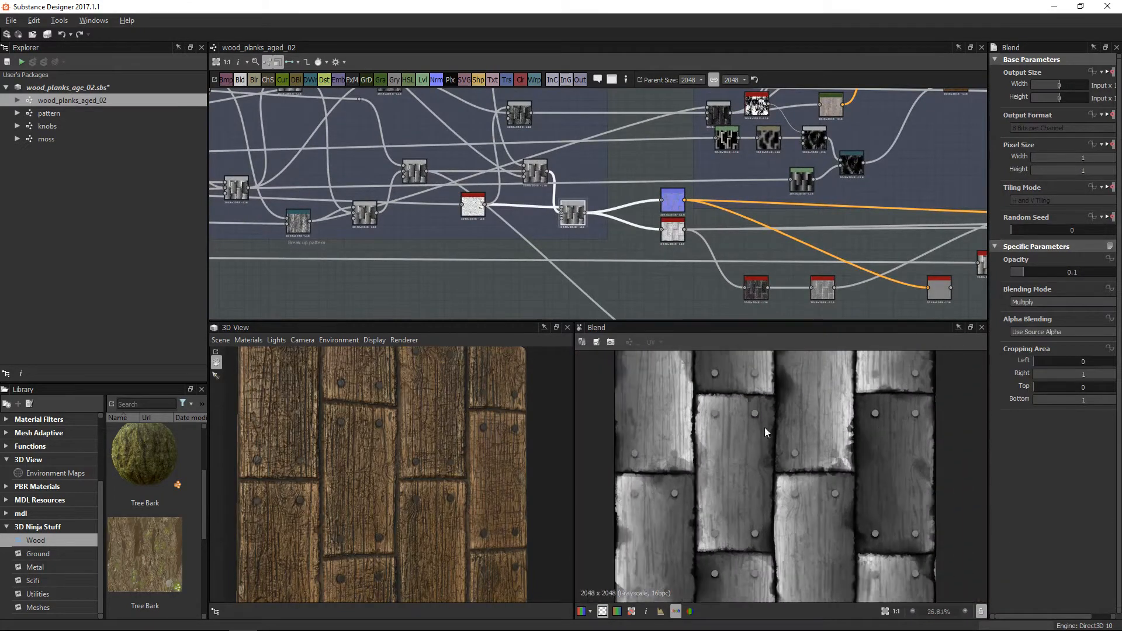
pyautogui.moveTo(677, 322); pyautogui.dragTo(681, 246)
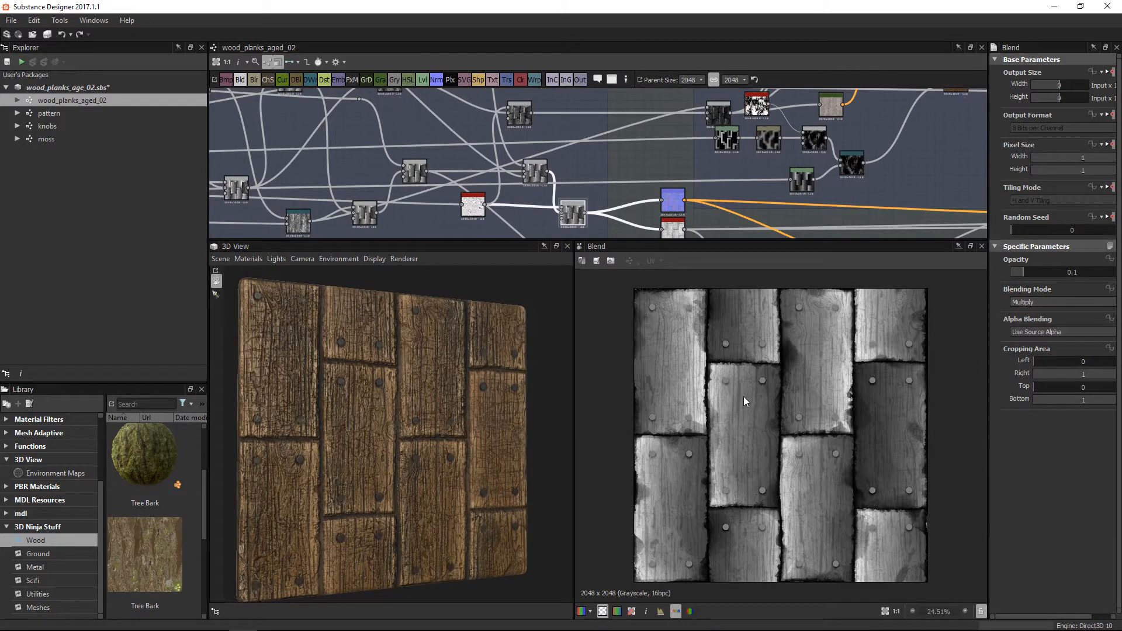
# Preview the Normal node fed by the final height Blend and inspect its map up close.
pyautogui.moveTo(671, 204); pyautogui.dragTo(633, 145, button='middle')
pyautogui.scroll(3, 633, 145)
pyautogui.click(633, 143)
pyautogui.doubleClick(633, 143)
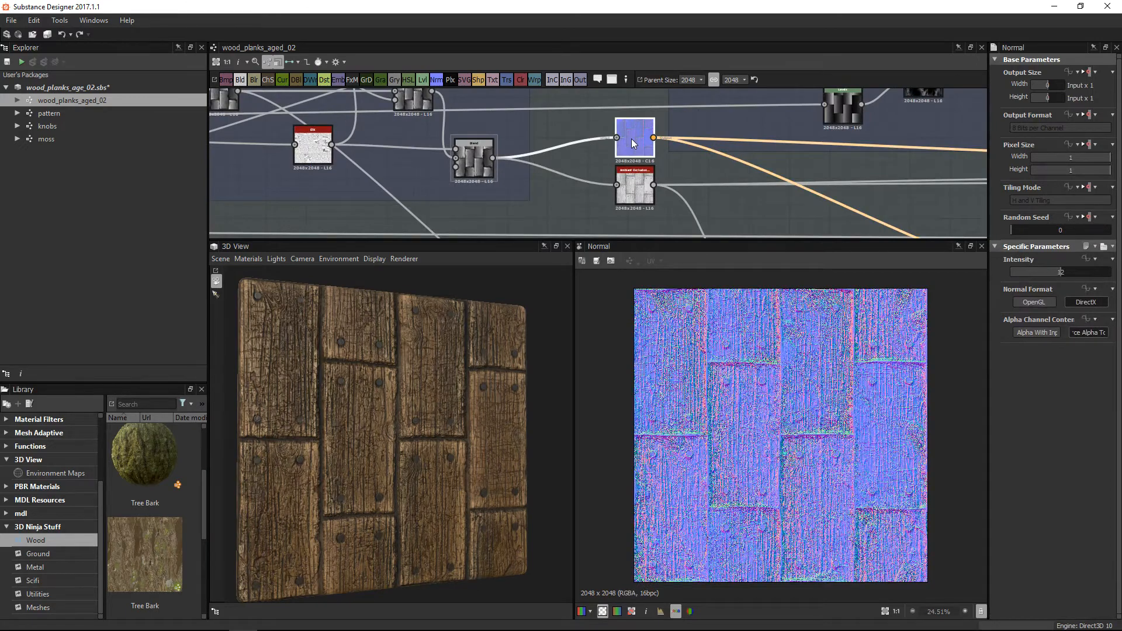
pyautogui.scroll(2, 789, 414)
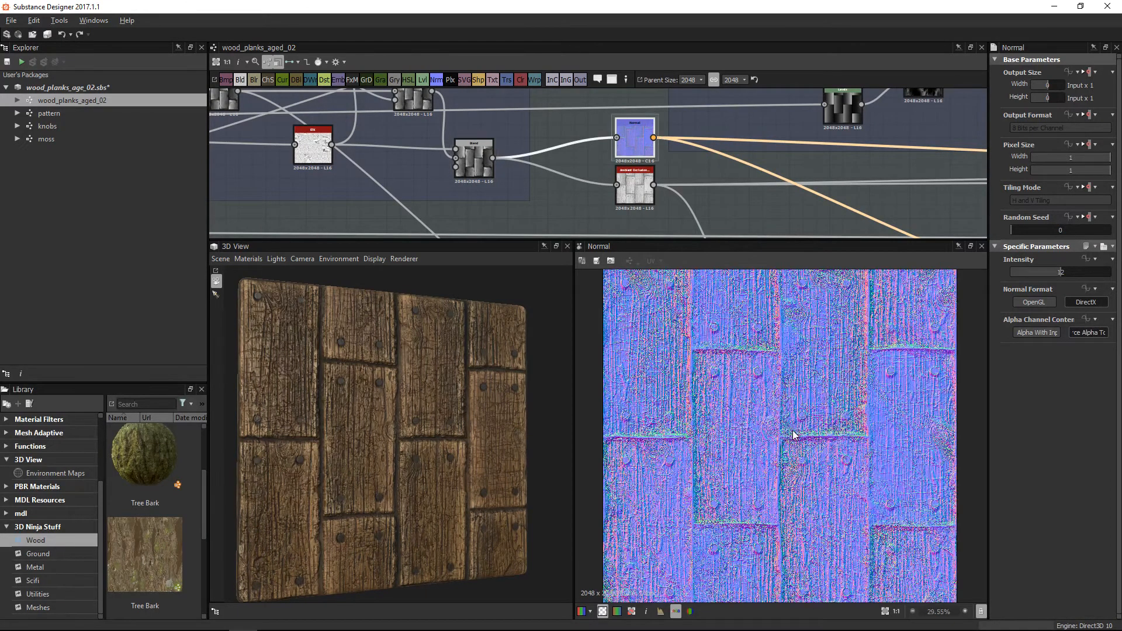
# Preview the Ambient Occlusion node fed by the height Blend and check the nodes it connects to.
pyautogui.click(634, 187)
pyautogui.doubleClick(635, 186)
pyautogui.scroll(-3, 665, 187)
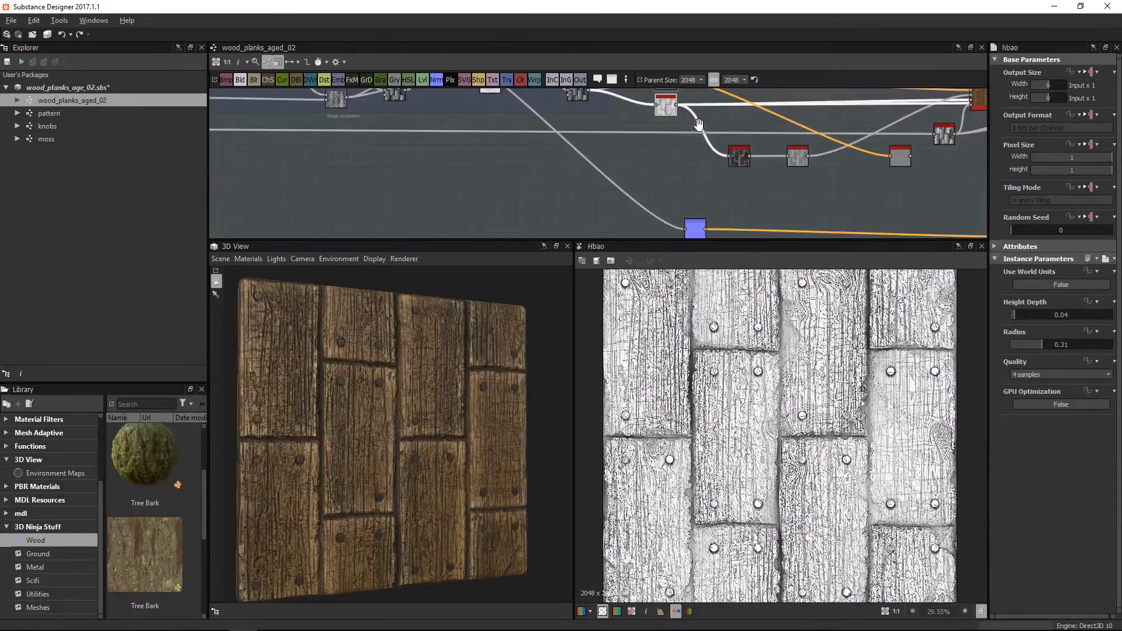
pyautogui.scroll(3, 830, 176)
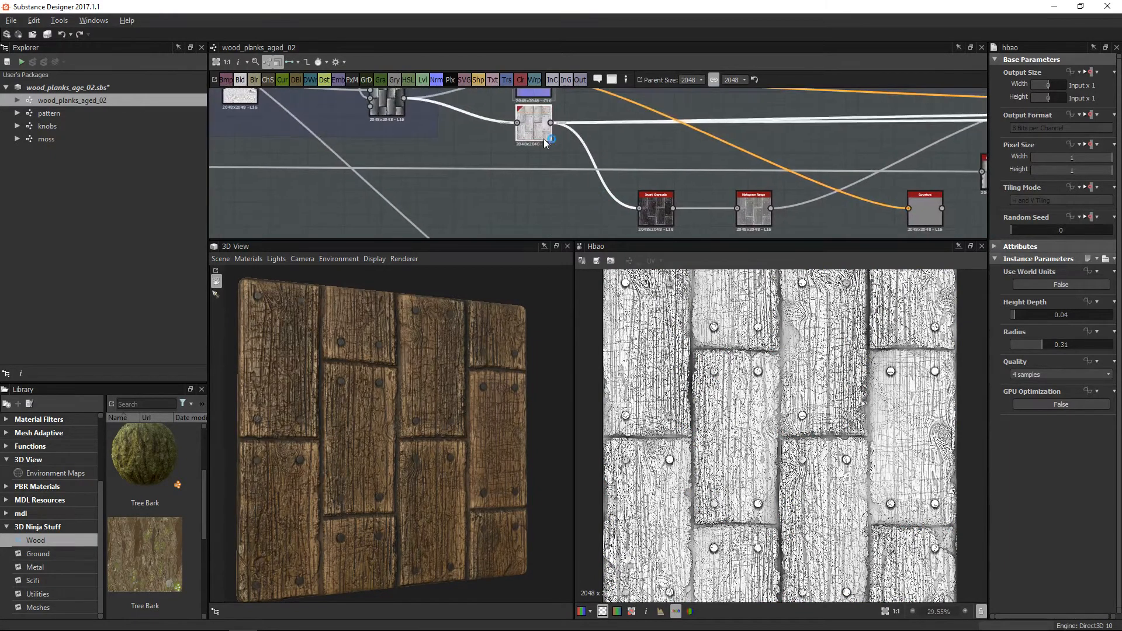
# Preview the third Gradient Map in the Color section to see the plank colours it generates.
pyautogui.scroll(-4, 611, 143)
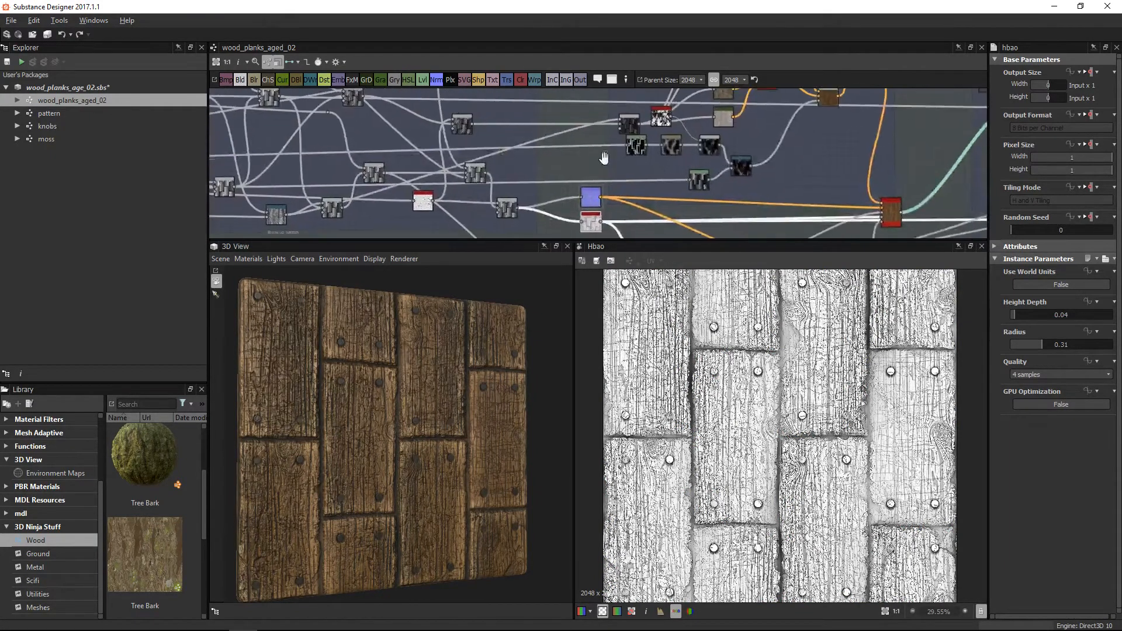
pyautogui.scroll(2, 587, 138)
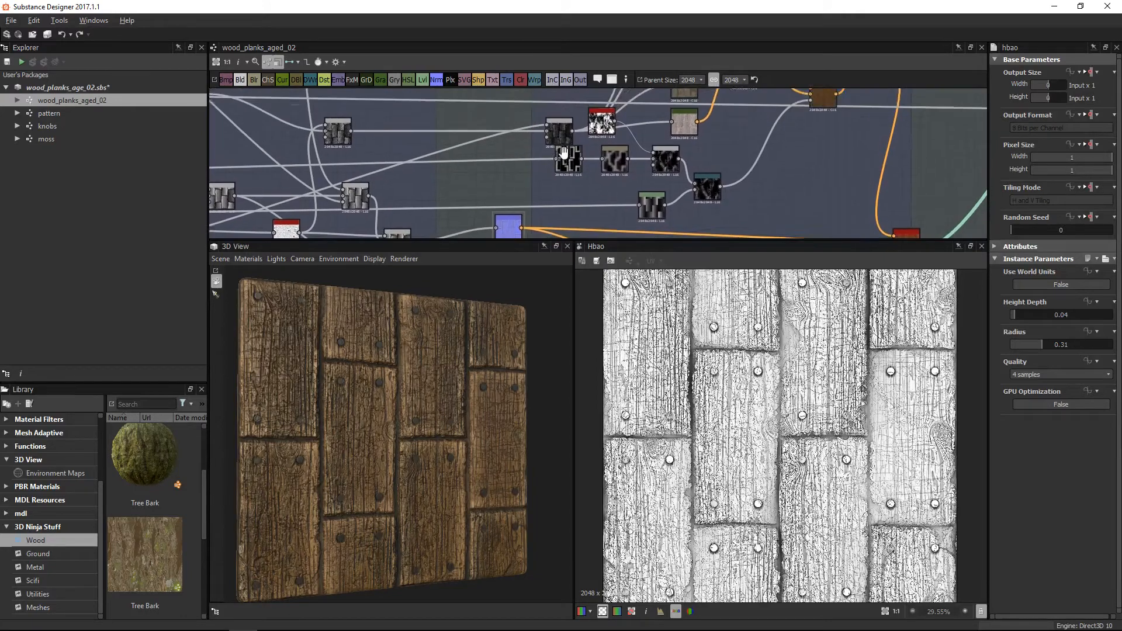
pyautogui.moveTo(596, 137); pyautogui.dragTo(425, 208, button='middle')
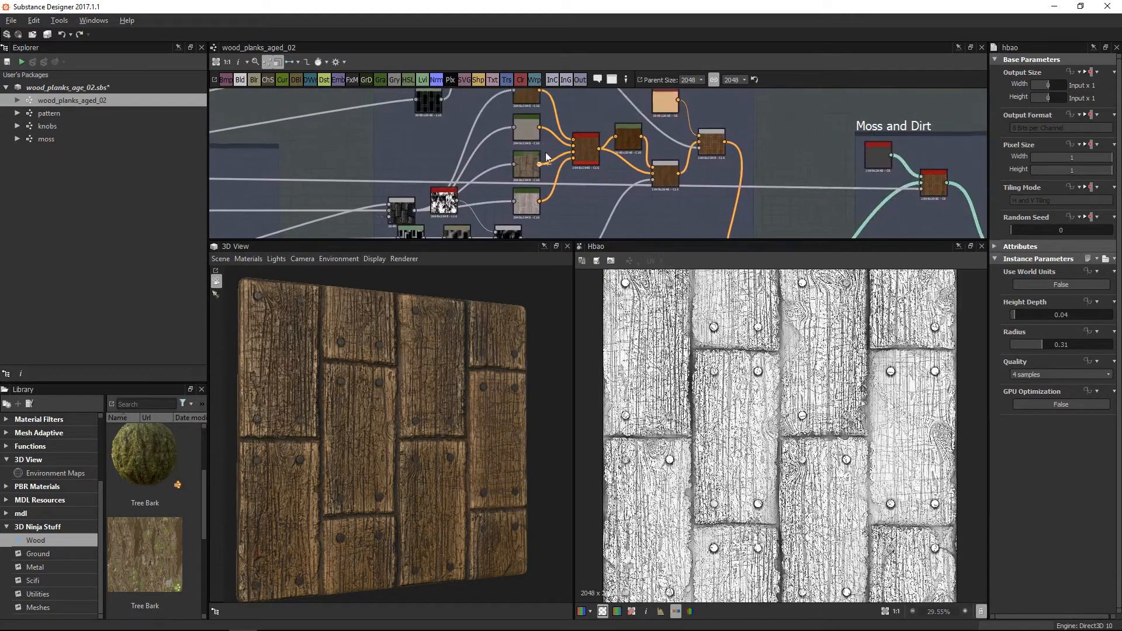
pyautogui.scroll(1, 566, 165)
pyautogui.doubleClick(524, 167)
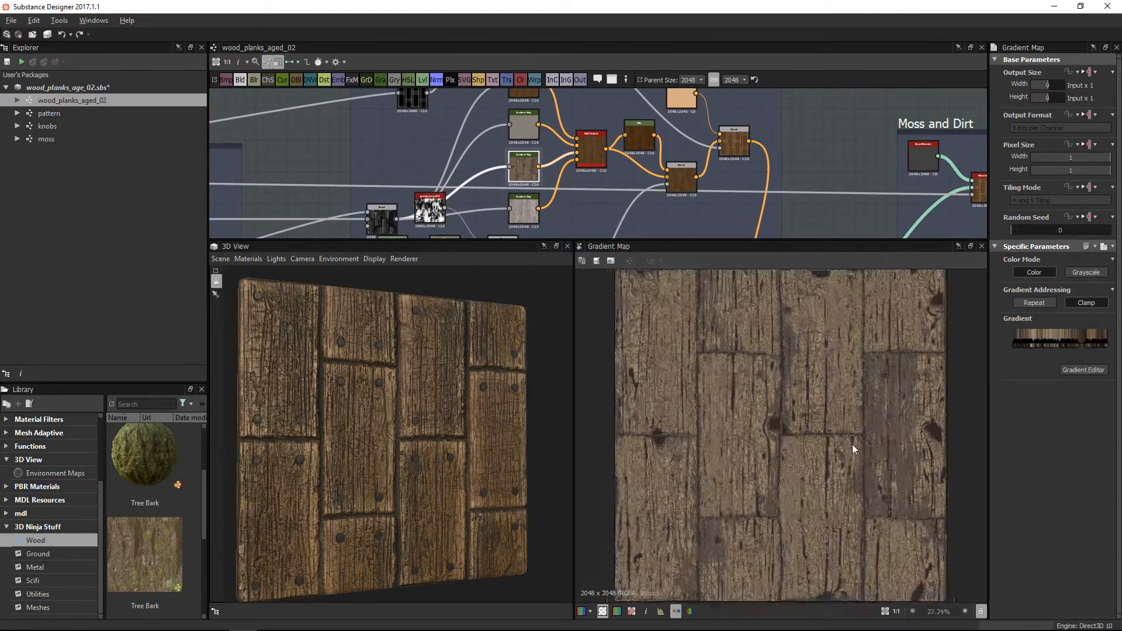
# Return to the Ambient Occlusion node beside the Normal node and inspect its plank and nail detail up close.
pyautogui.scroll(-4, 612, 173)
pyautogui.moveTo(520, 228); pyautogui.dragTo(584, 174, button='middle')
pyautogui.scroll(2, 506, 149)
pyautogui.scroll(2, 531, 175)
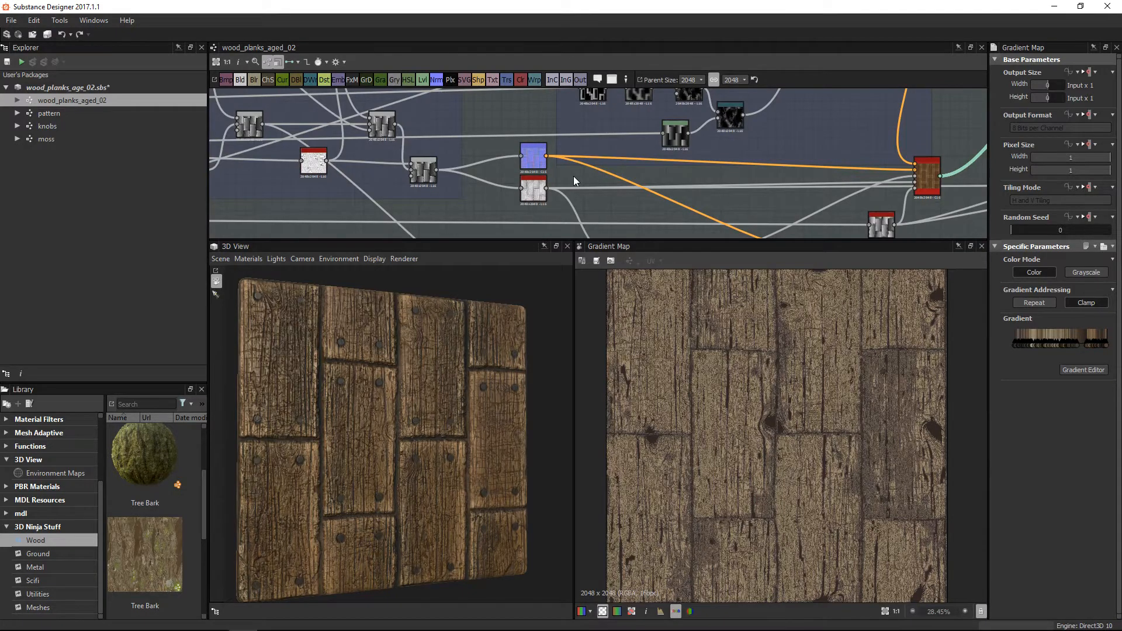
pyautogui.moveTo(549, 197); pyautogui.dragTo(547, 154, button='middle')
pyautogui.scroll(2, 564, 147)
pyautogui.doubleClick(670, 218)
pyautogui.click(558, 163)
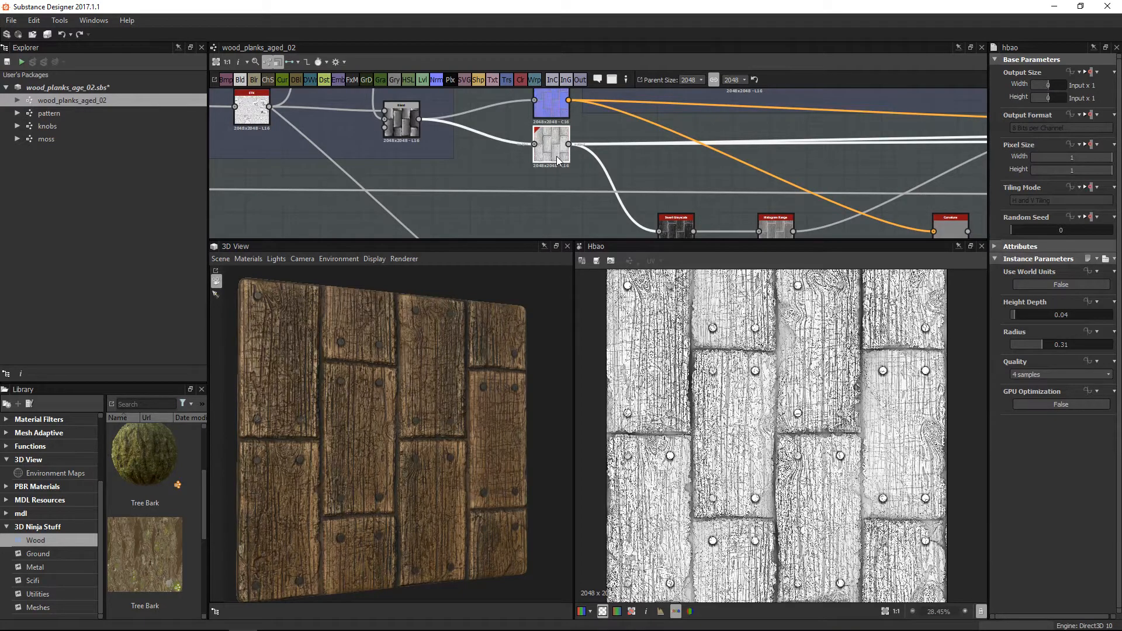
pyautogui.scroll(3, 842, 375)
pyautogui.moveTo(842, 375); pyautogui.dragTo(832, 404, button='middle')
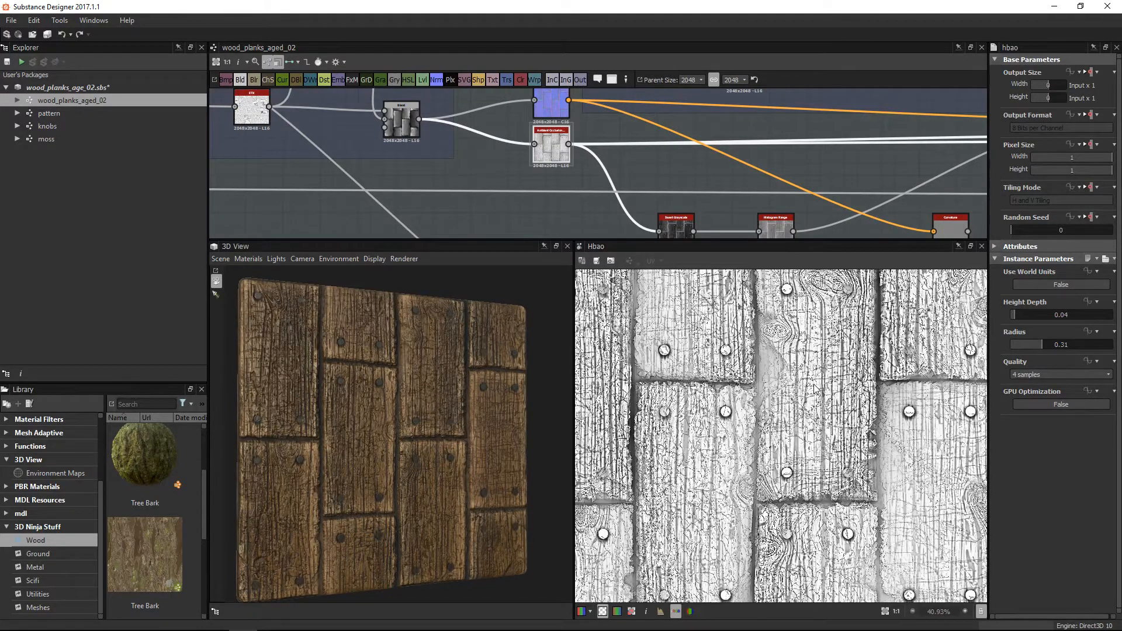
pyautogui.scroll(3, 549, 114)
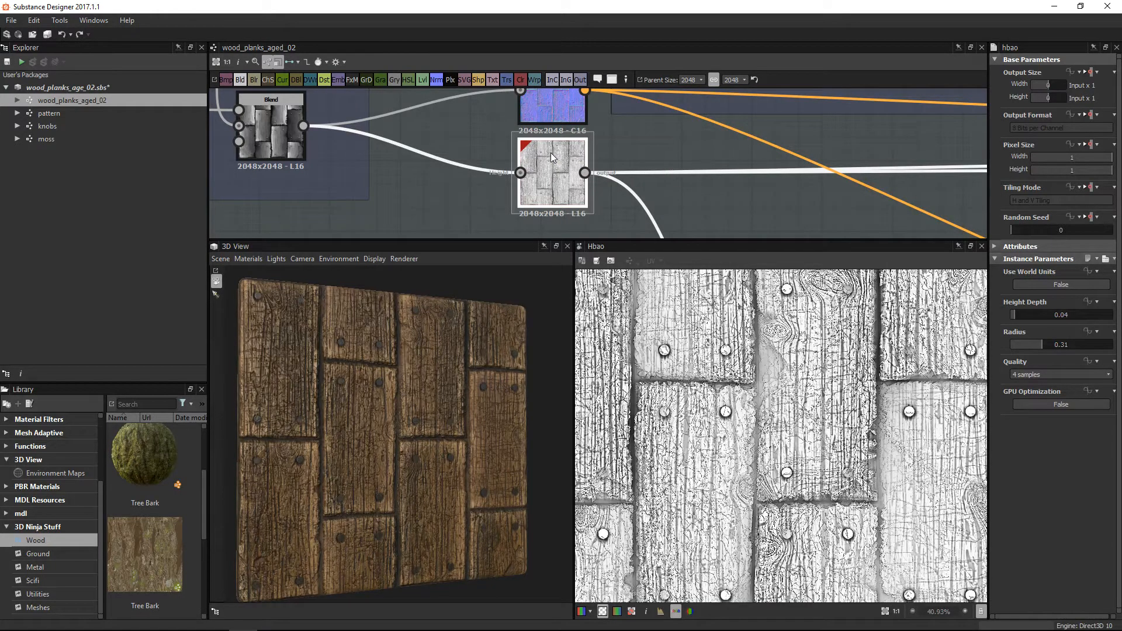
# Compare the height Blend's preview with the Ambient Occlusion result generated from it.
pyautogui.moveTo(273, 119); pyautogui.dragTo(345, 138, button='middle')
pyautogui.click(345, 138)
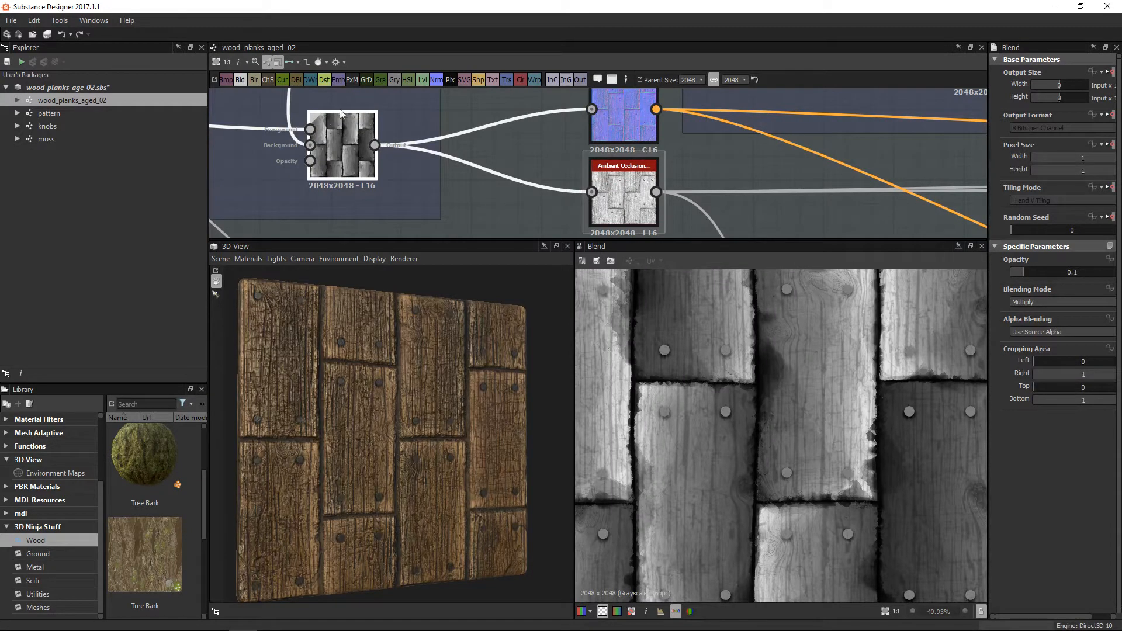
pyautogui.moveTo(706, 209); pyautogui.dragTo(488, 155, button='middle')
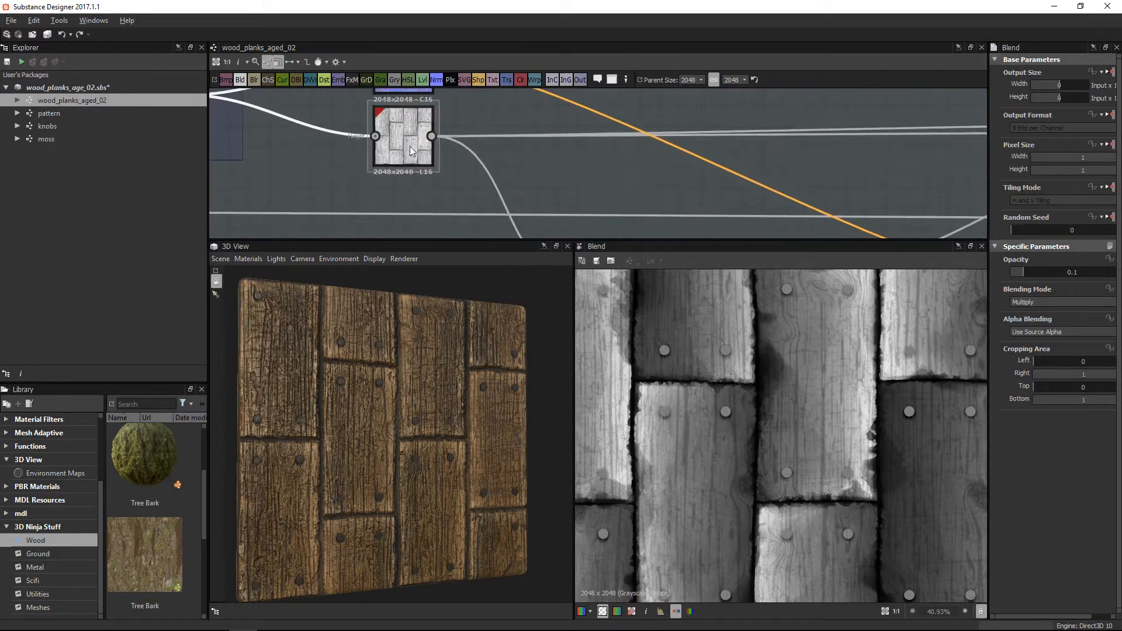
pyautogui.click(406, 145)
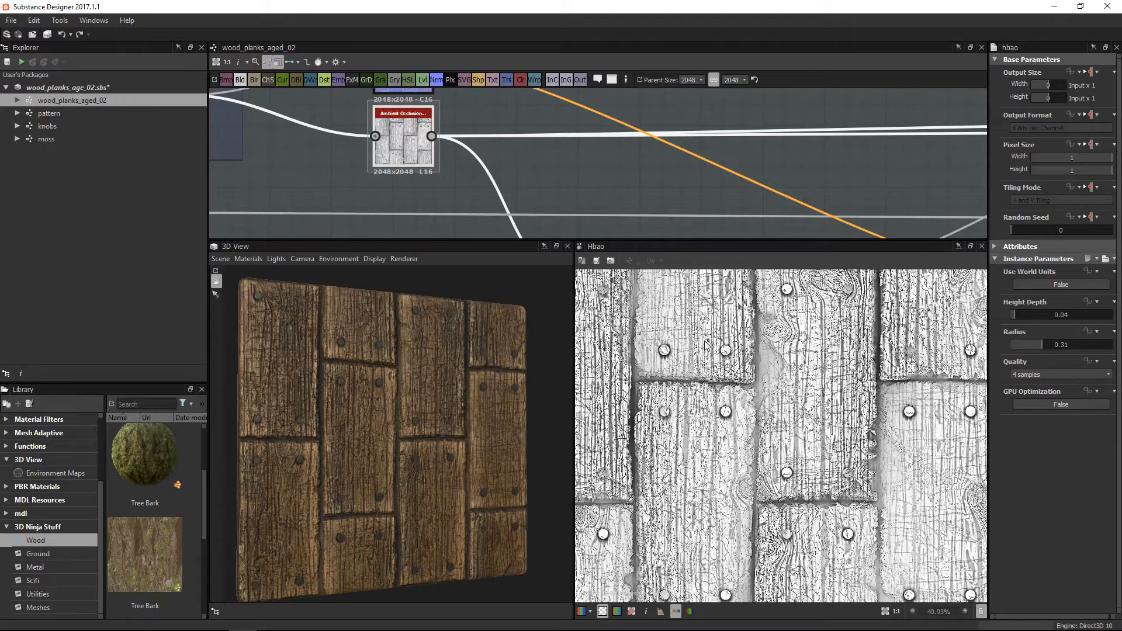
# Enlarge the graph area, select the height sections from Planks to Wood lines and pattern, and examine their nodes.
pyautogui.scroll(-2, 585, 154)
pyautogui.scroll(-6, 525, 101)
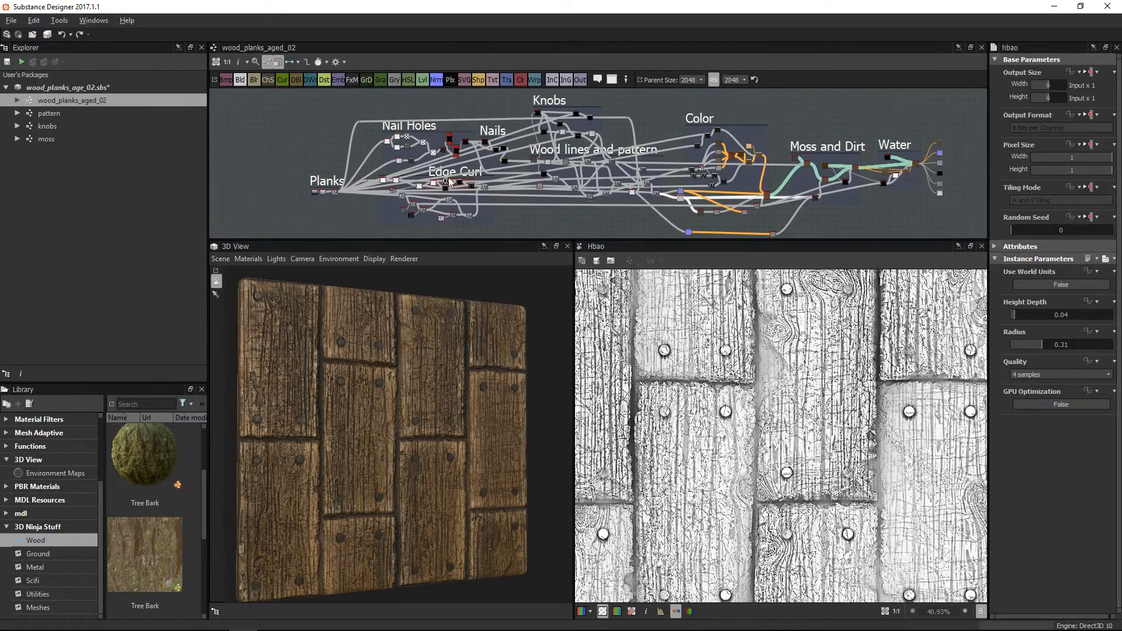
pyautogui.moveTo(300, 105); pyautogui.dragTo(639, 453)
pyautogui.scroll(1, 638, 231)
pyautogui.moveTo(604, 299); pyautogui.dragTo(604, 318, button='middle')
pyautogui.scroll(2, 630, 261)
pyautogui.moveTo(631, 261); pyautogui.dragTo(699, 384, button='middle')
pyautogui.scroll(2, 643, 350)
pyautogui.moveTo(604, 334); pyautogui.dragTo(790, 361, button='middle')
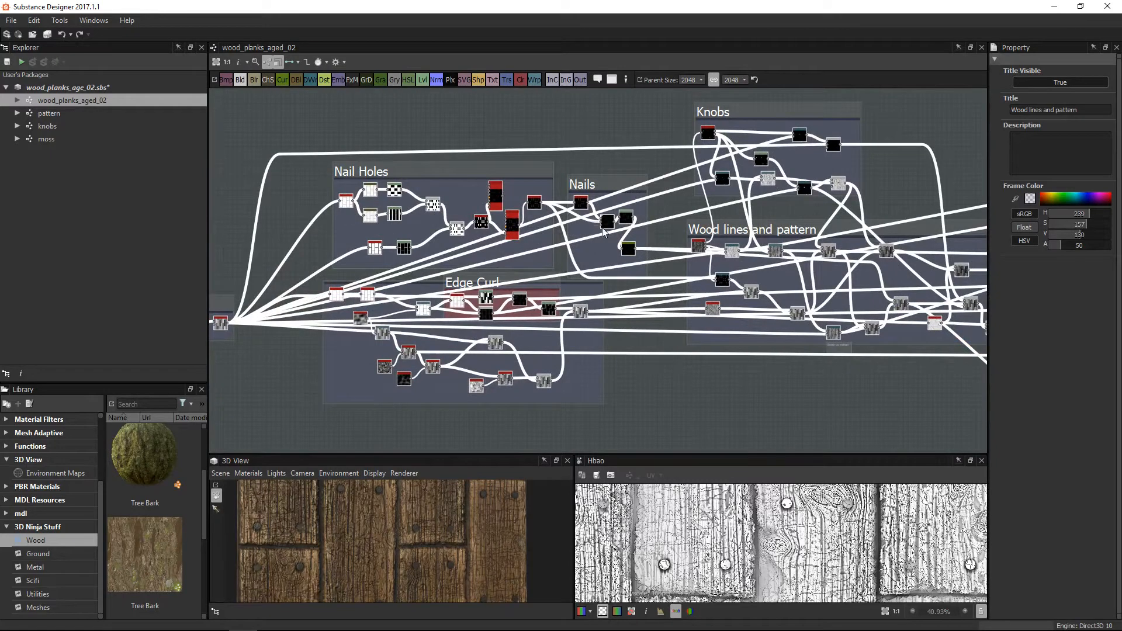
# Examine the Color section and the separate Normal node beneath it.
pyautogui.moveTo(758, 239); pyautogui.dragTo(260, 232, button='middle')
pyautogui.moveTo(529, 225); pyautogui.dragTo(543, 416)
pyautogui.click(567, 421)
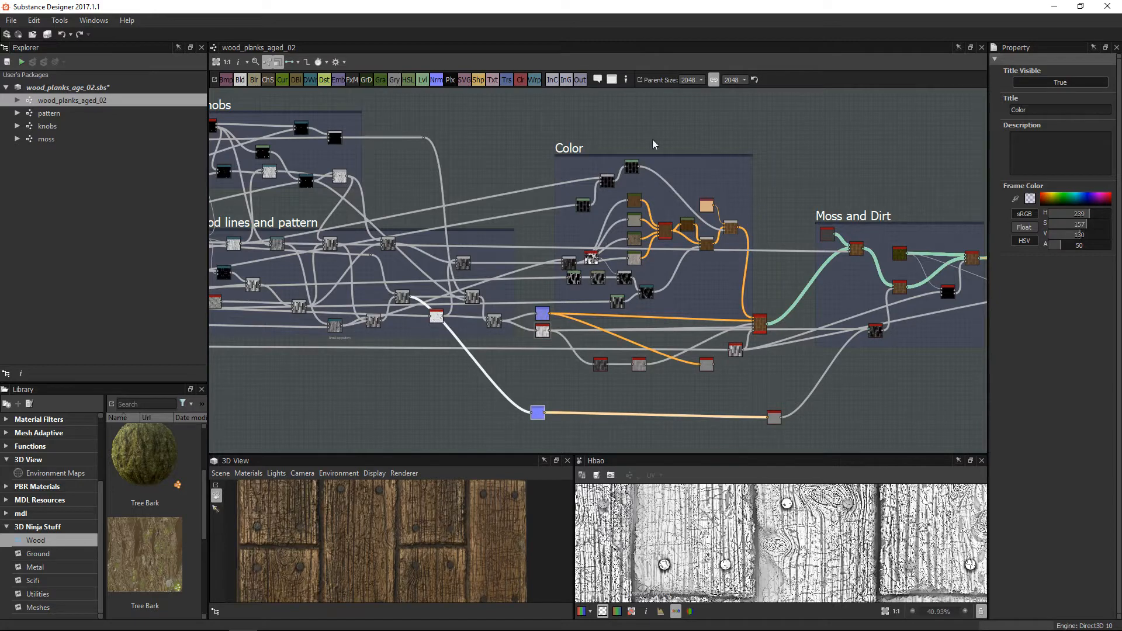
# Move the PBR base material node slightly closer to the Moss and Dirt frame and enlarge the preview area.
pyautogui.moveTo(762, 253); pyautogui.dragTo(681, 292, button='middle')
pyautogui.scroll(4, 694, 281)
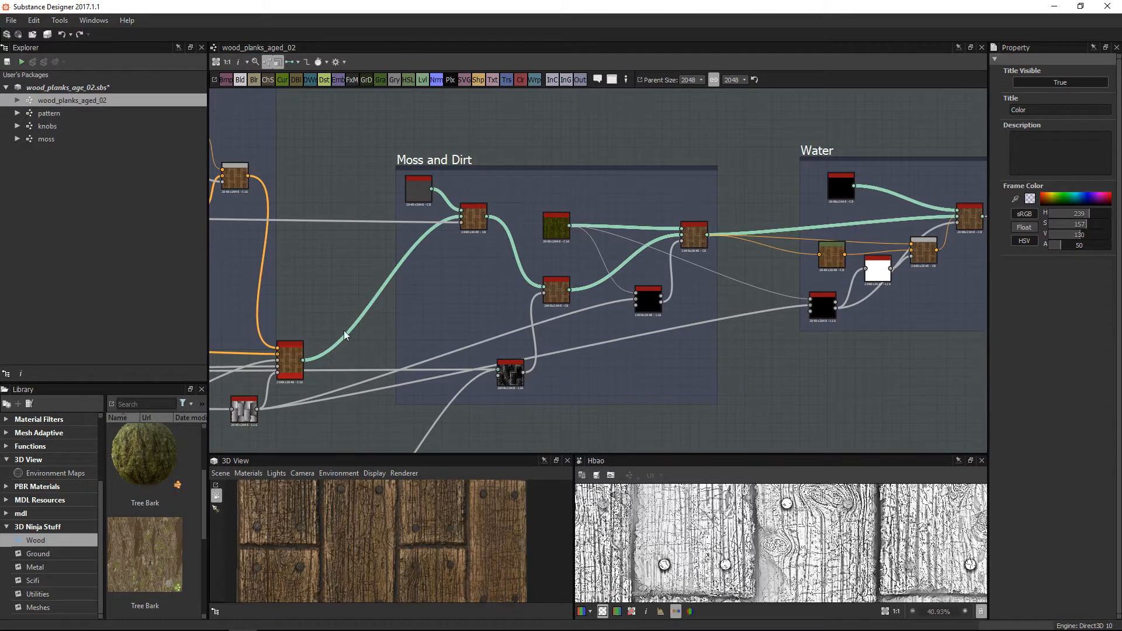
pyautogui.moveTo(294, 359); pyautogui.dragTo(317, 323)
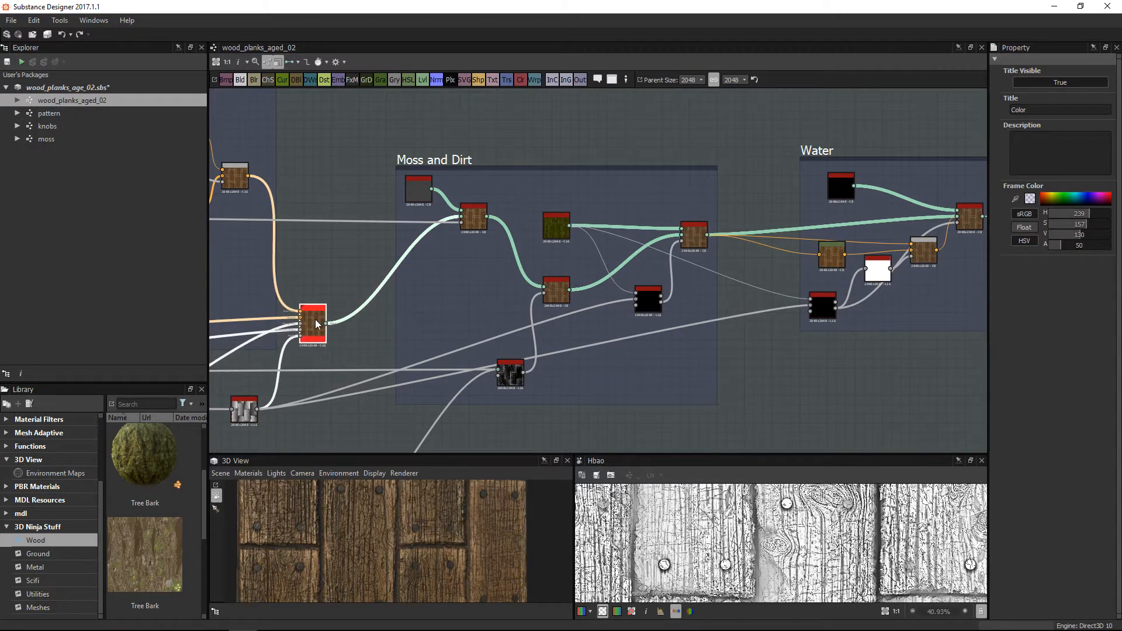
pyautogui.moveTo(658, 453); pyautogui.dragTo(656, 319)
pyautogui.moveTo(575, 252); pyautogui.dragTo(582, 162, button='middle')
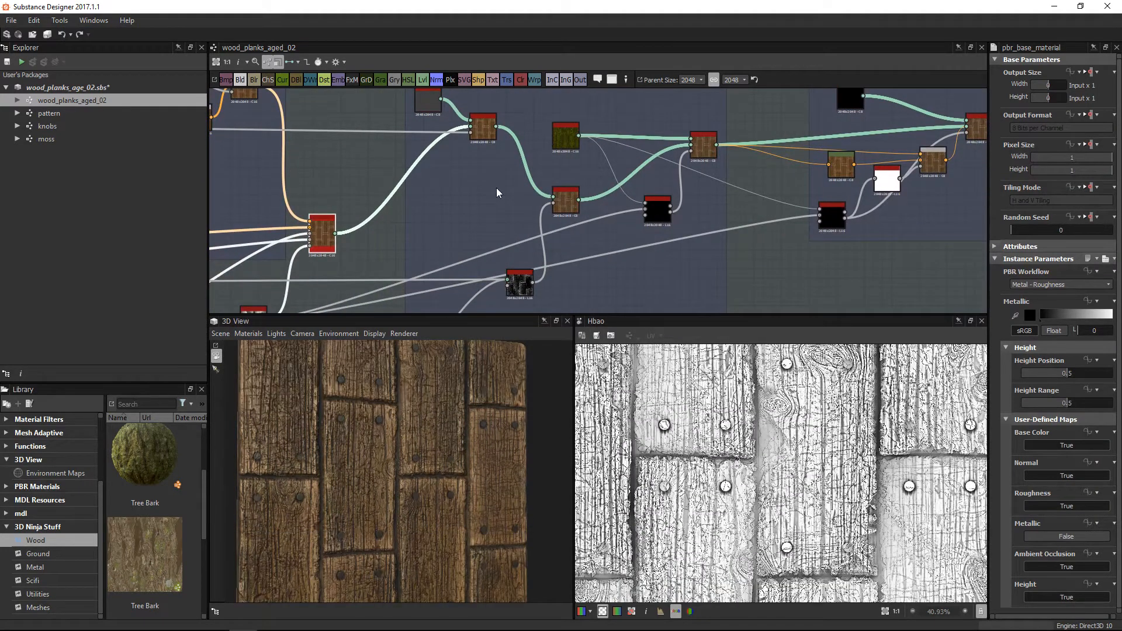
# Examine the material blends in the Moss and Dirt section, and select the Moss and Dirt and Water sections.
pyautogui.moveTo(492, 168); pyautogui.dragTo(483, 227, button='middle')
pyautogui.scroll(4, 484, 227)
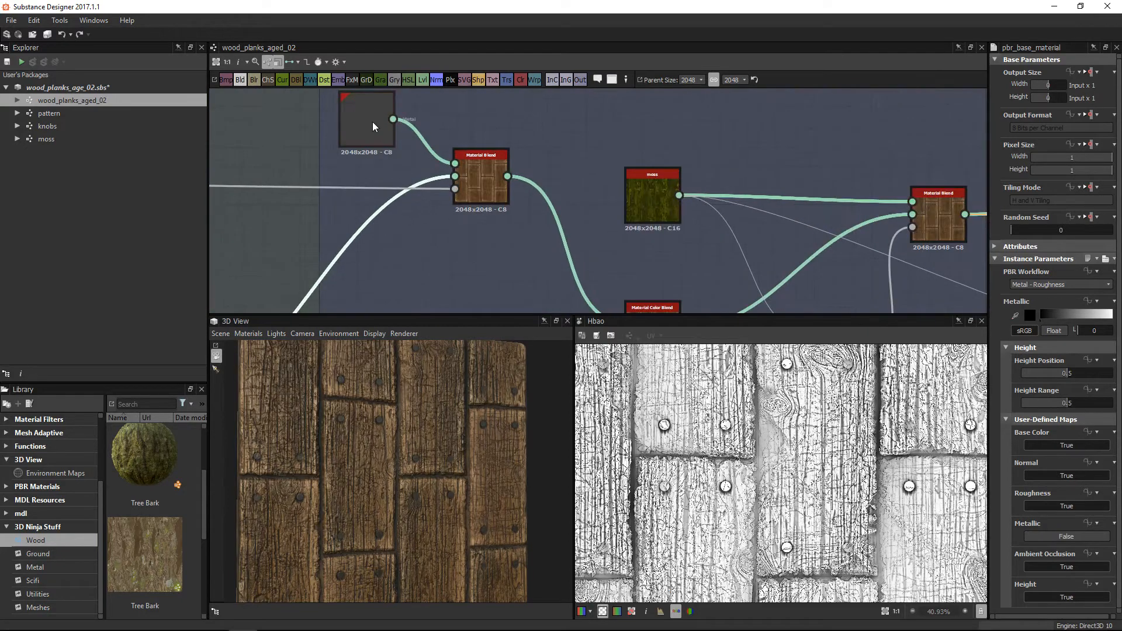
pyautogui.moveTo(953, 286); pyautogui.dragTo(743, 180, button='middle')
pyautogui.scroll(-4, 781, 223)
pyautogui.scroll(-3, 699, 197)
pyautogui.moveTo(620, 139); pyautogui.dragTo(825, 300)
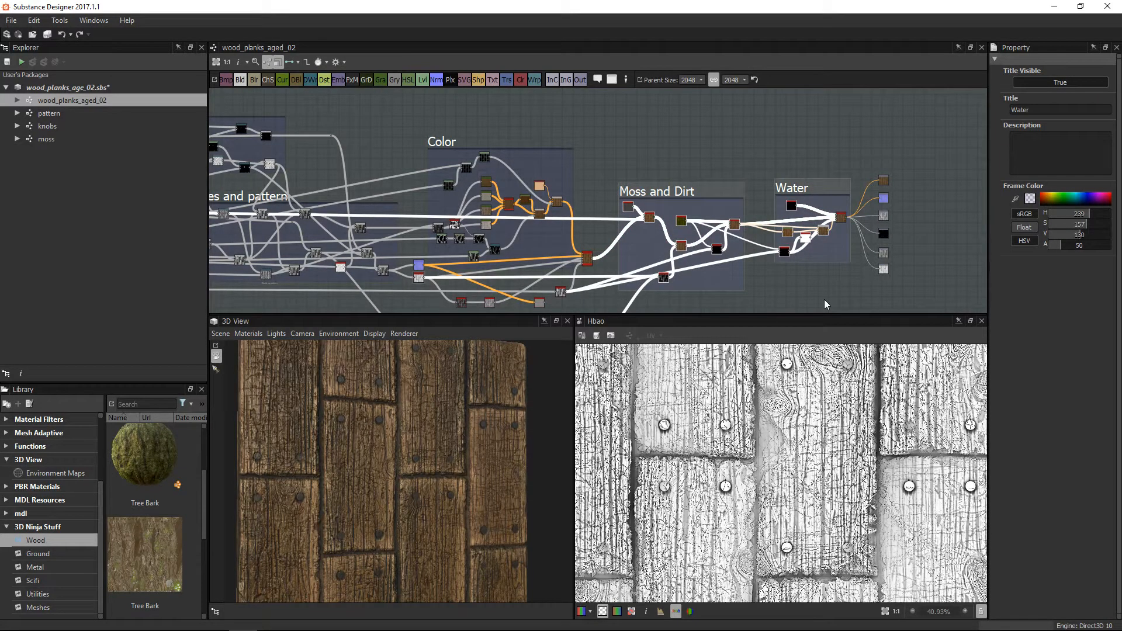
# Return to the Planks section, enlarge the preview area, and preview the Tile Generator node.
pyautogui.moveTo(515, 215); pyautogui.dragTo(867, 190, button='middle')
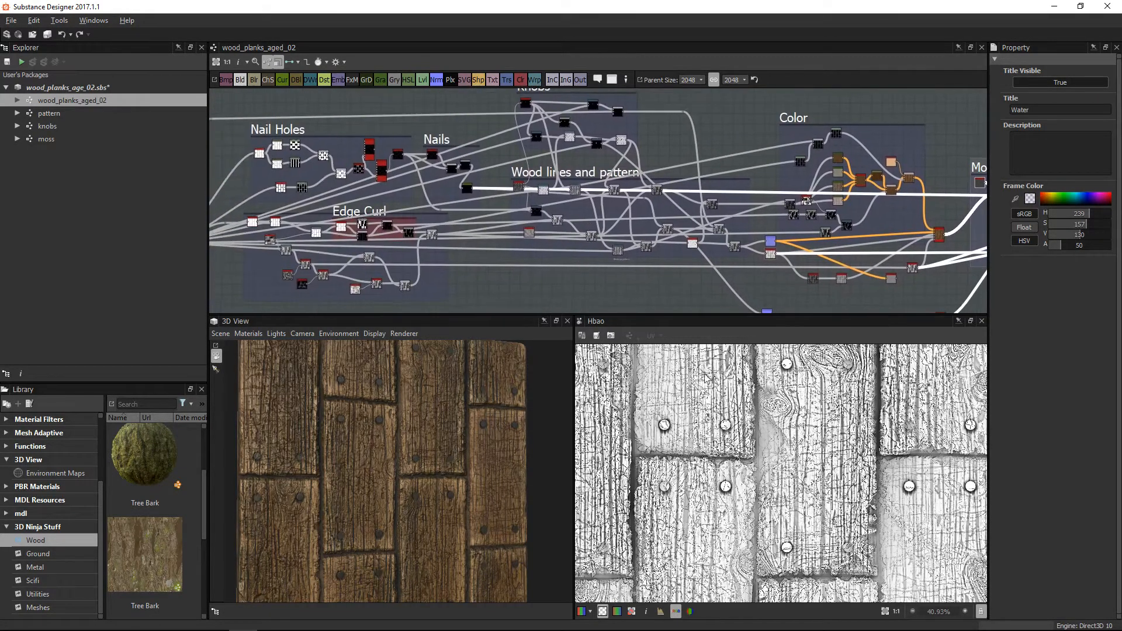
pyautogui.scroll(-2, 684, 363)
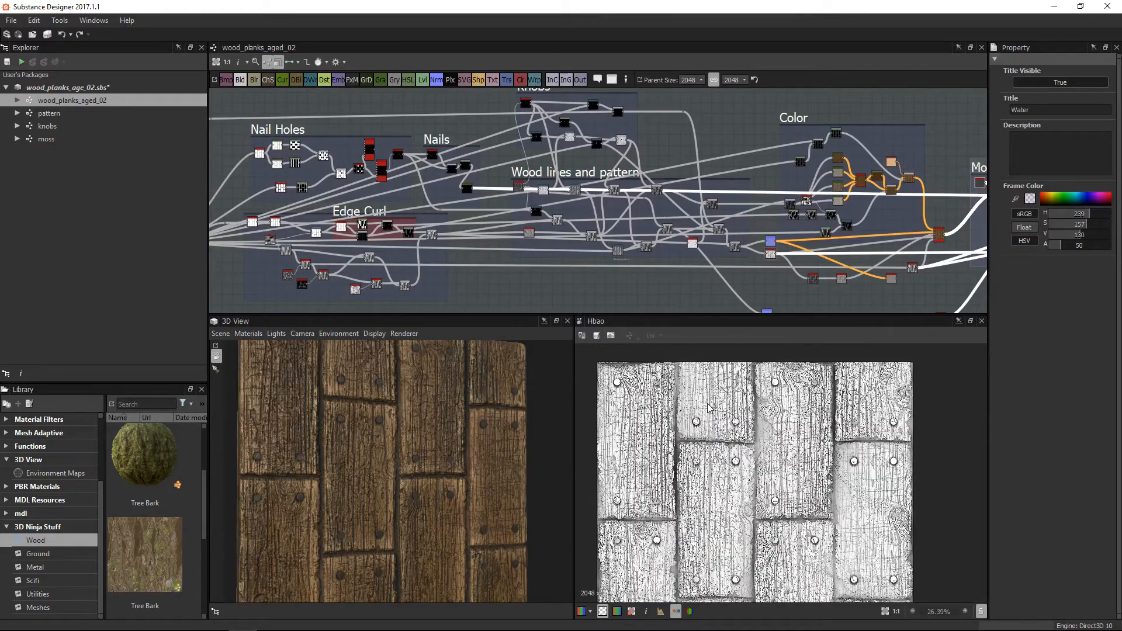
pyautogui.moveTo(520, 191); pyautogui.dragTo(755, 186, button='middle')
pyautogui.scroll(2, 473, 272)
pyautogui.scroll(1, 416, 222)
pyautogui.moveTo(341, 222); pyautogui.dragTo(366, 194, button='middle')
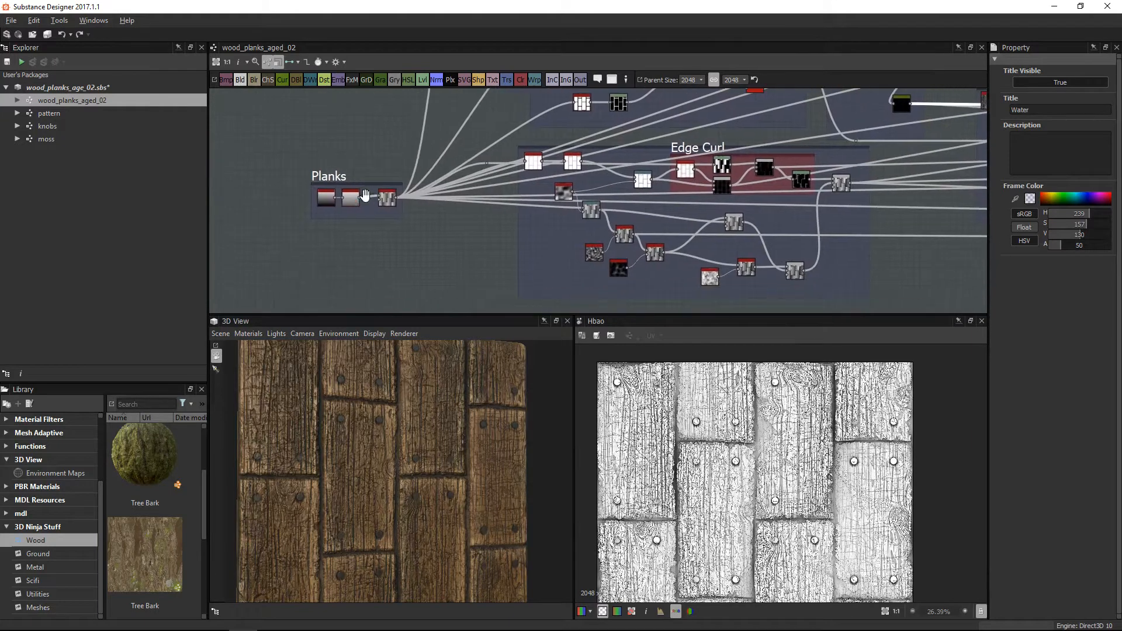
pyautogui.scroll(3, 368, 183)
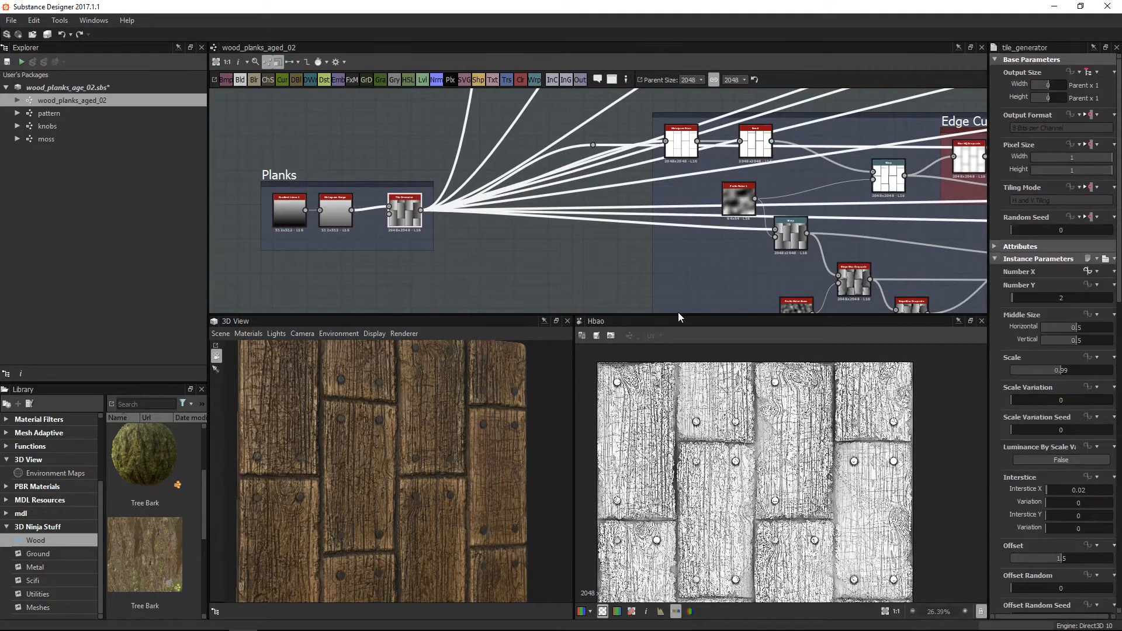
pyautogui.moveTo(677, 315); pyautogui.dragTo(686, 242)
pyautogui.doubleClick(410, 206)
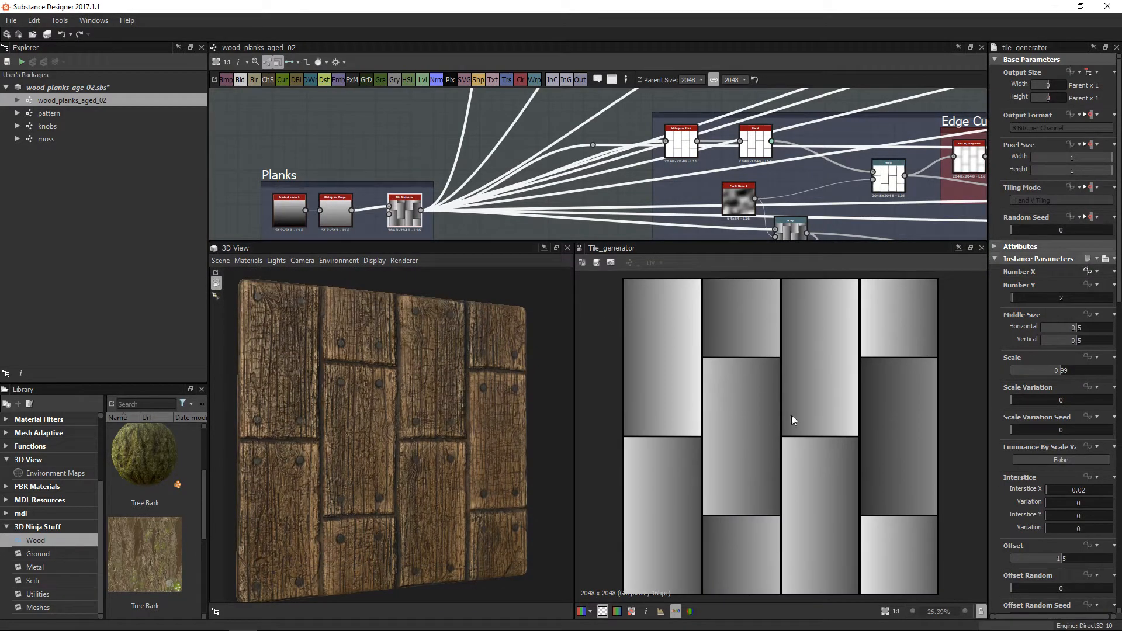
pyautogui.moveTo(438, 237); pyautogui.dragTo(447, 184, button='middle')
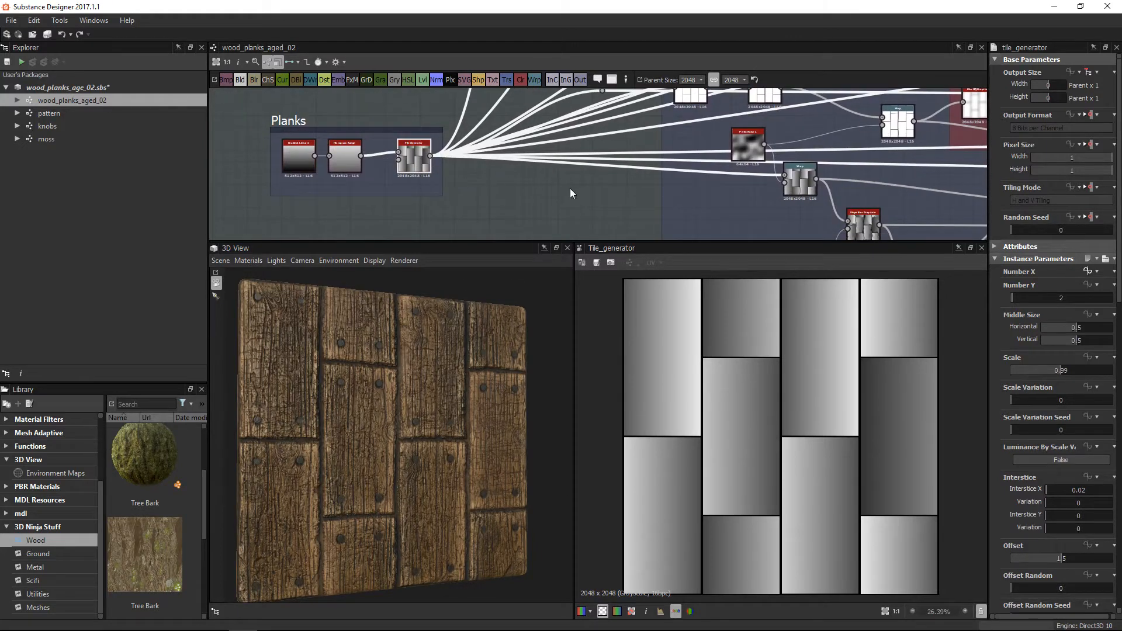
# Examine the Planks node chain and the input connectors of the Tile Generator node up close.
pyautogui.keyDown('alt'); pyautogui.moveTo(407, 146); pyautogui.dragTo(561, 292, button='right'); pyautogui.keyUp('alt')
pyautogui.moveTo(458, 190); pyautogui.dragTo(602, 171, button='middle')
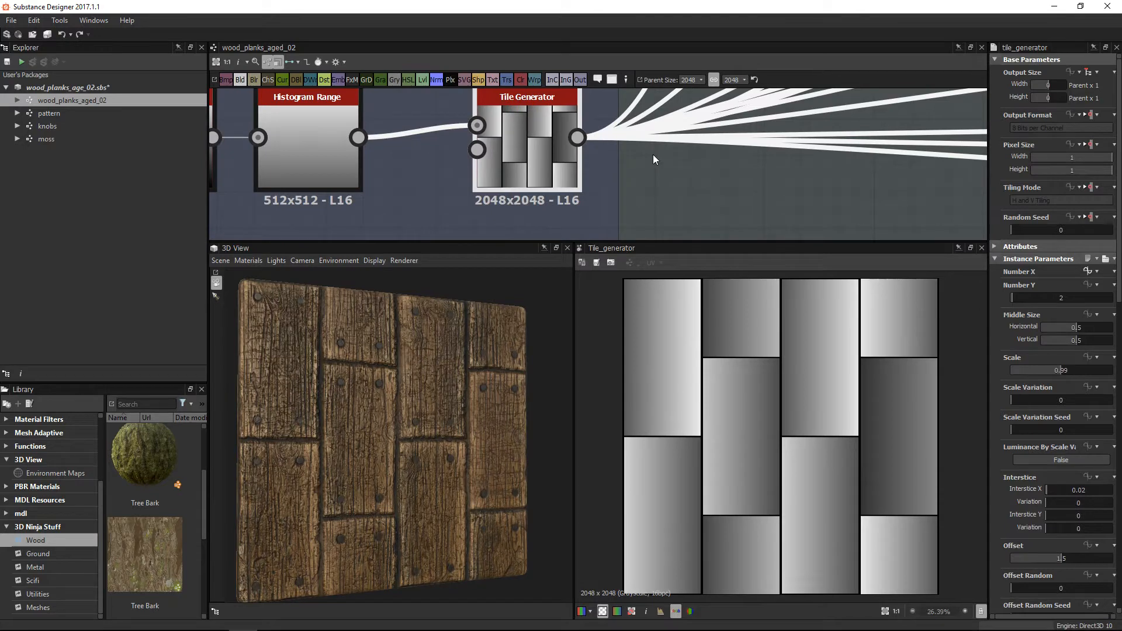
pyautogui.keyDown('alt'); pyautogui.moveTo(533, 195); pyautogui.dragTo(490, 155, button='right'); pyautogui.keyUp('alt')
pyautogui.moveTo(563, 182); pyautogui.dragTo(594, 138, button='middle')
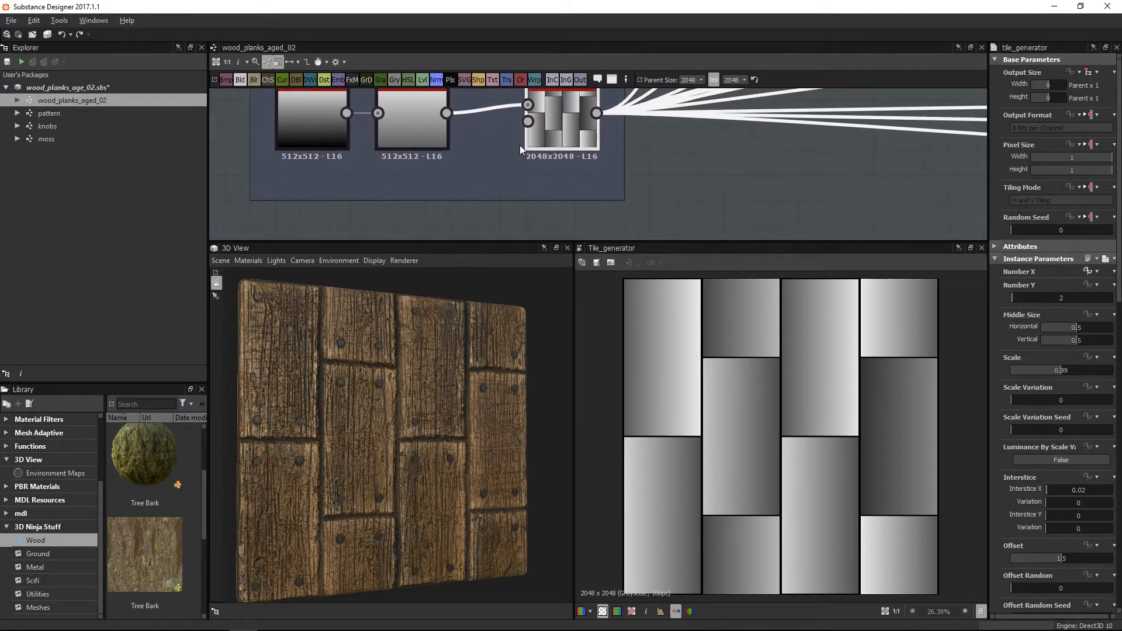
pyautogui.keyDown('alt'); pyautogui.moveTo(464, 133); pyautogui.dragTo(476, 163, button='right'); pyautogui.keyUp('alt')
pyautogui.moveTo(476, 163); pyautogui.dragTo(474, 215, button='middle')
pyautogui.keyDown('alt'); pyautogui.moveTo(474, 215); pyautogui.dragTo(564, 234, button='right'); pyautogui.keyUp('alt')
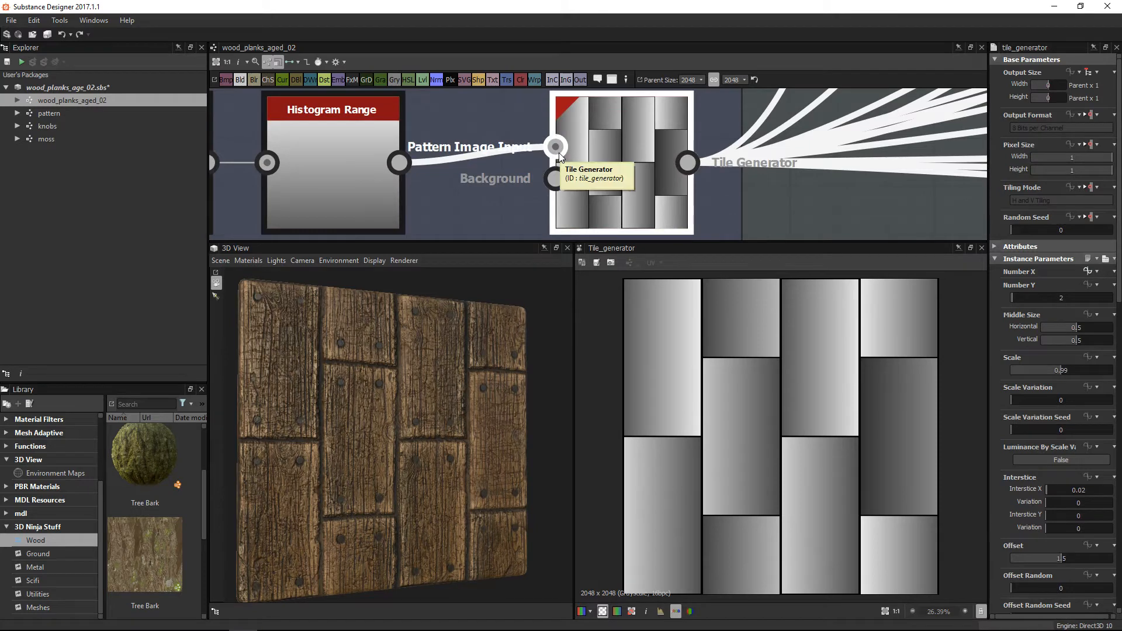
pyautogui.keyDown('alt'); pyautogui.moveTo(504, 185); pyautogui.dragTo(510, 163, button='right'); pyautogui.keyUp('alt')
pyautogui.moveTo(510, 163); pyautogui.dragTo(641, 150, button='middle')
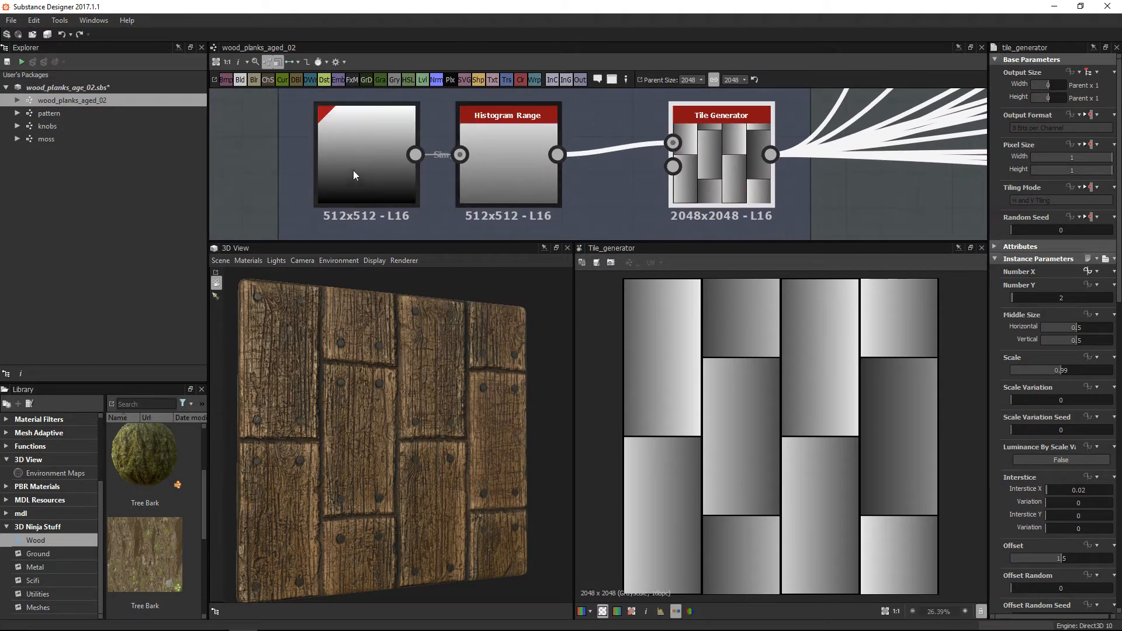
# Preview the Gradient Linear 1, Histogram Range and Tile Generator nodes one after another to follow the plank pattern.
pyautogui.doubleClick(352, 173)
pyautogui.scroll(5, 789, 479)
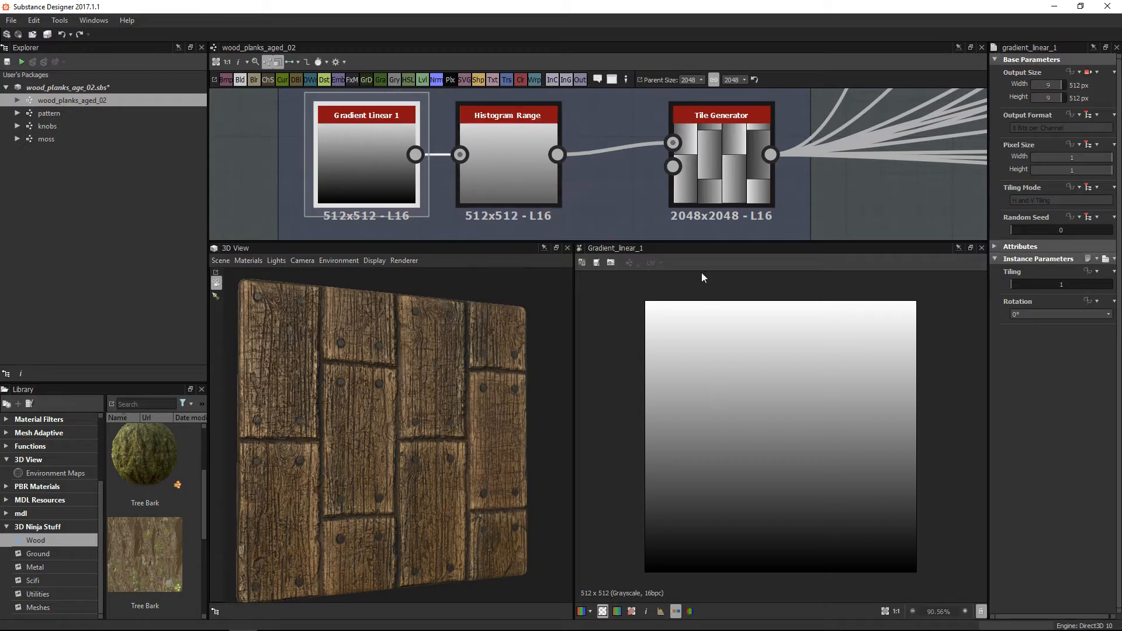
pyautogui.click(506, 170)
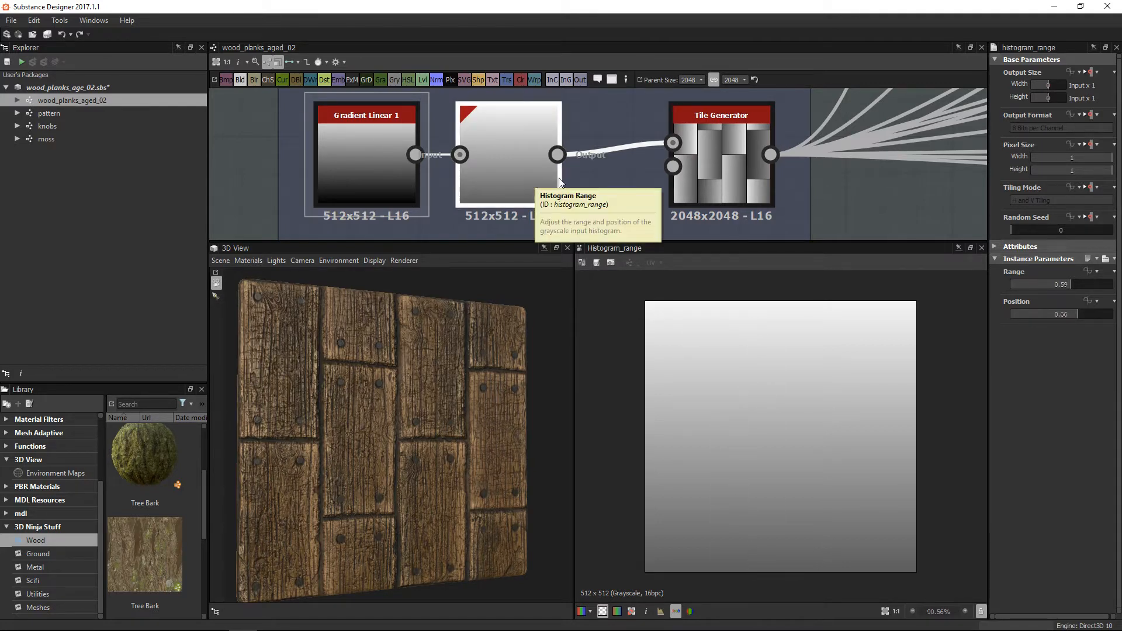
pyautogui.click(722, 166)
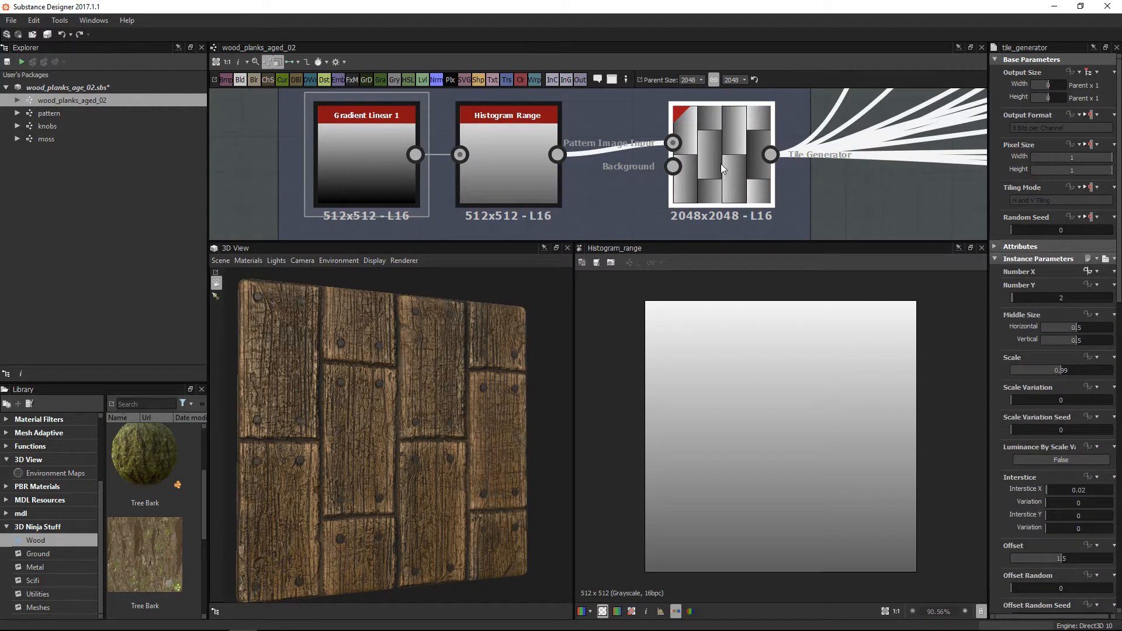
pyautogui.doubleClick(721, 163)
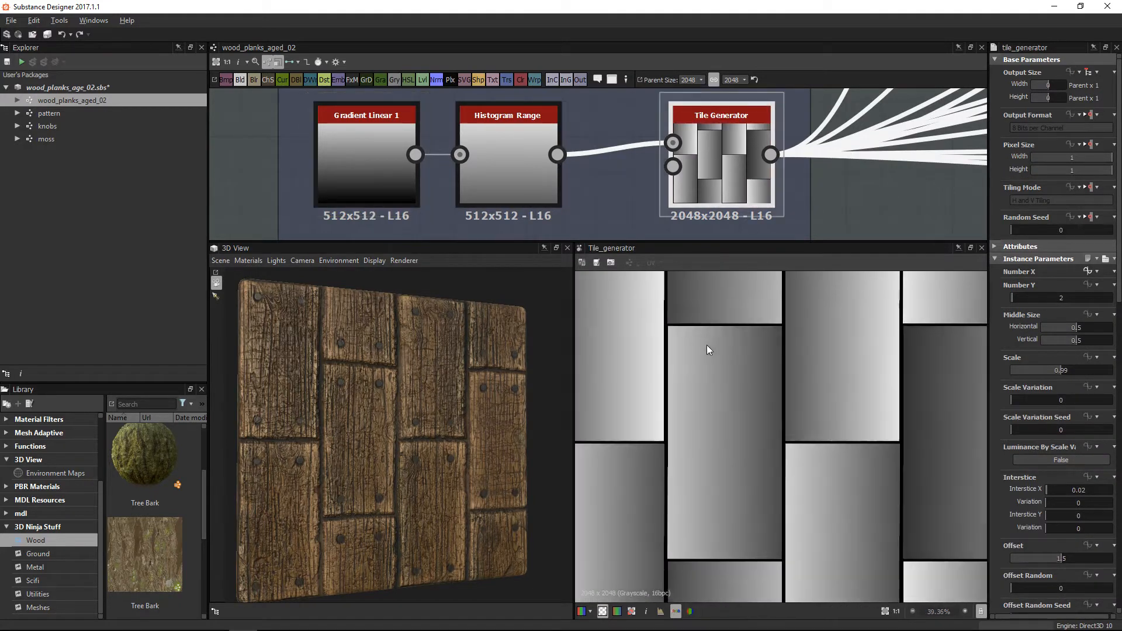
pyautogui.scroll(-2, 767, 475)
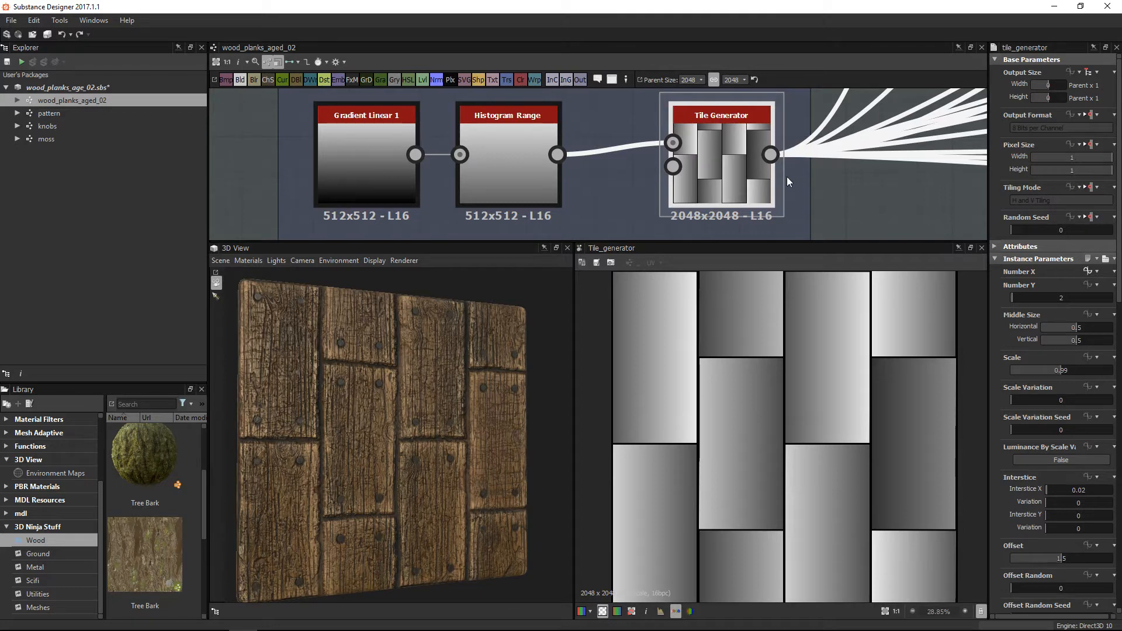
# Enlarge the graph area and add a Base Material node in the empty space beside the Planks frame.
pyautogui.scroll(-2, 792, 180)
pyautogui.moveTo(779, 242); pyautogui.dragTo(780, 293)
pyautogui.scroll(-2, 668, 239)
pyautogui.scroll(1, 671, 213)
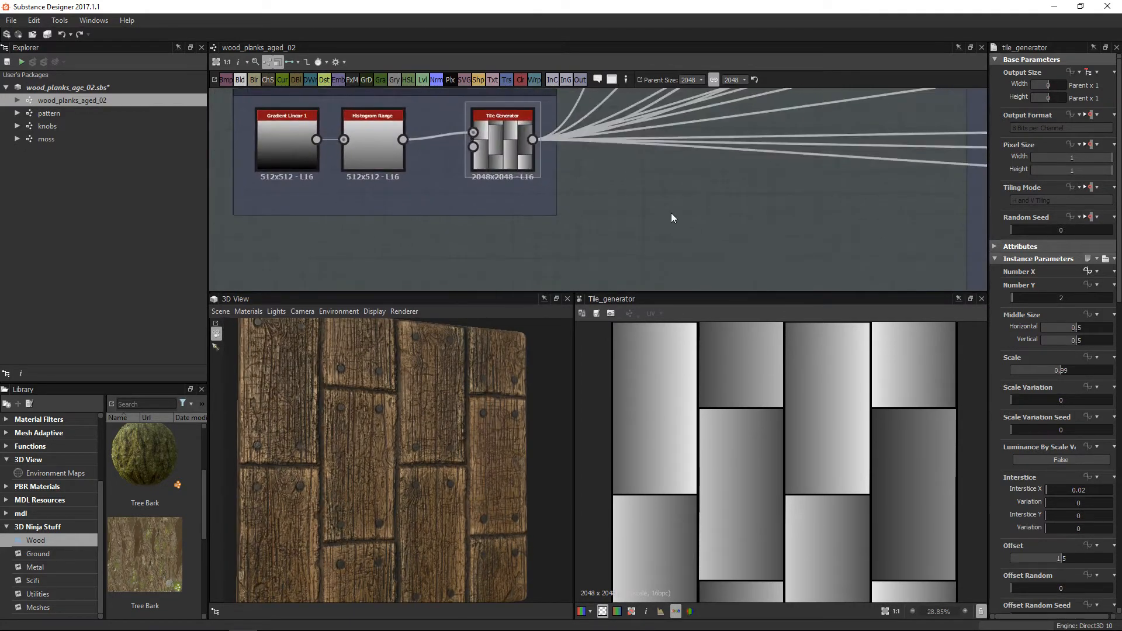
pyautogui.press('space')
pyautogui.write('bas')
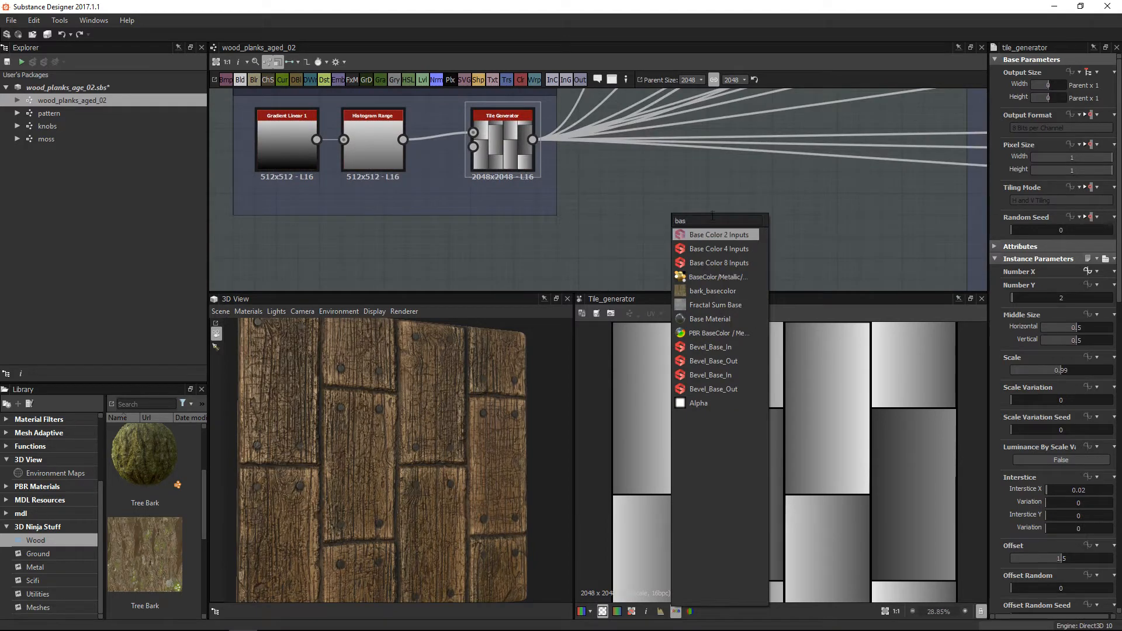
pyautogui.click(716, 313)
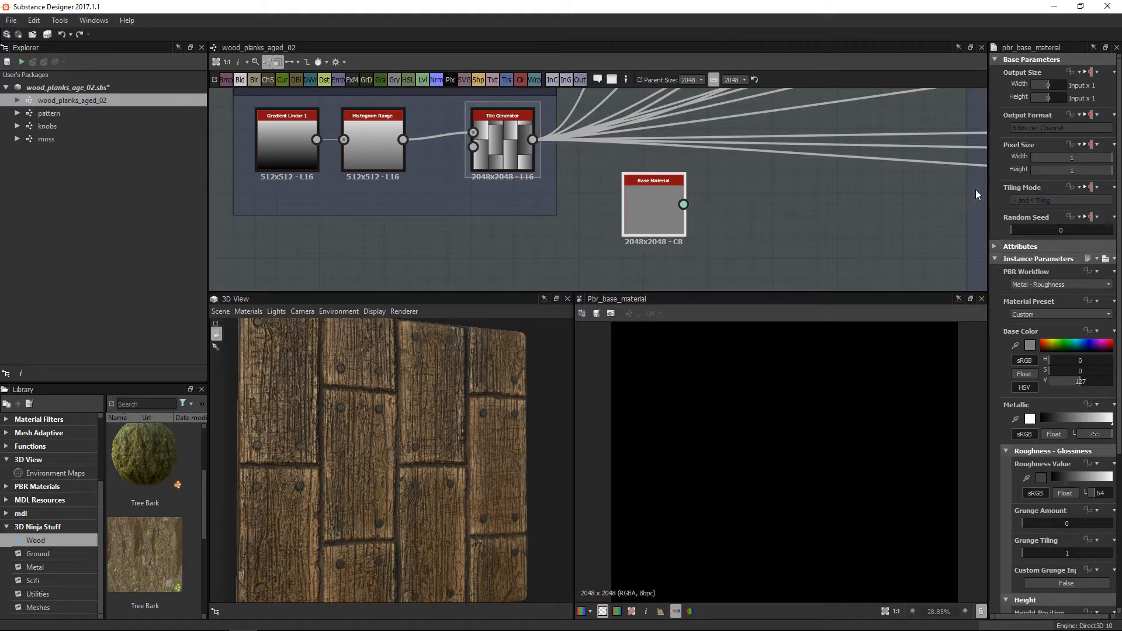
# Widen the properties area, collapse the base parameters, and set the Base Material's Metallic to 0 and Roughness Value to 236.
pyautogui.moveTo(989, 187); pyautogui.dragTo(905, 187)
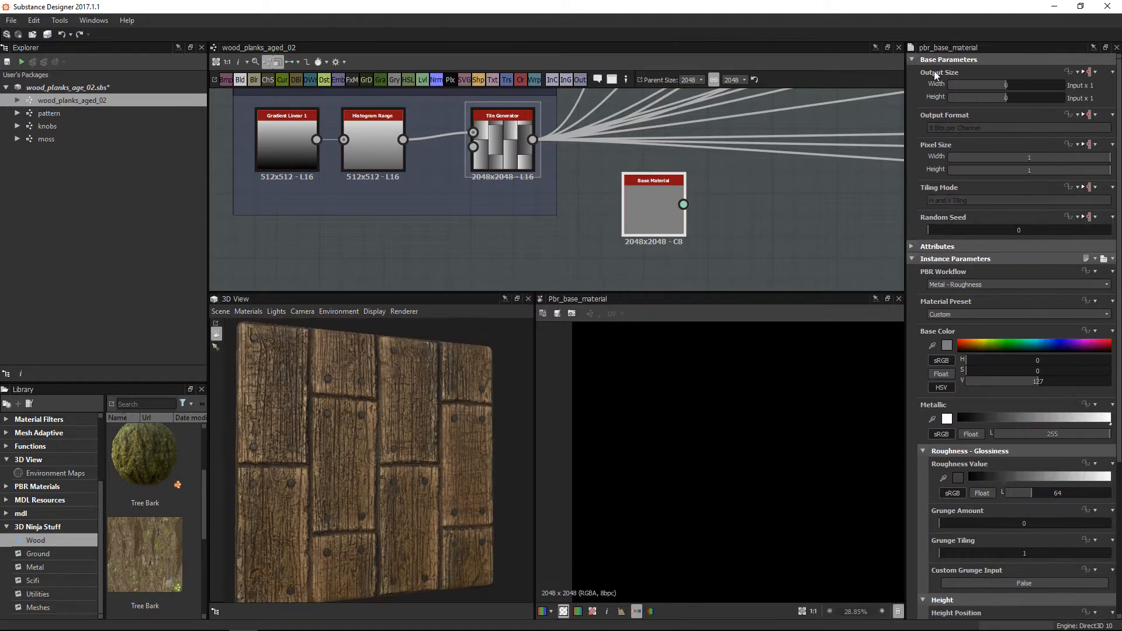
pyautogui.click(912, 59)
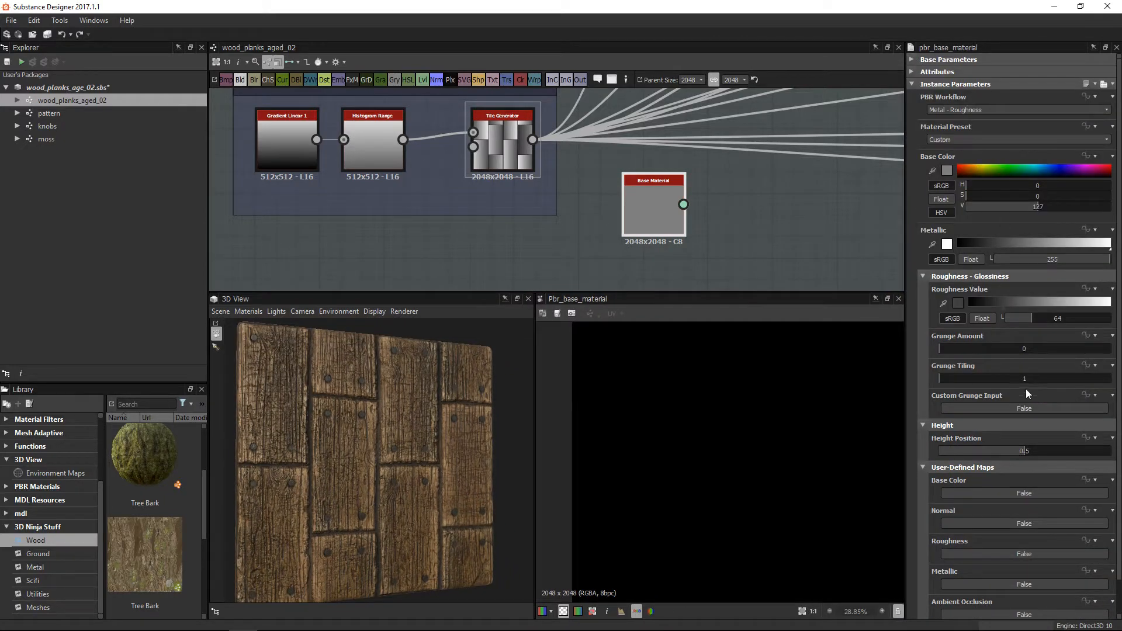
pyautogui.moveTo(1052, 260); pyautogui.dragTo(966, 257)
pyautogui.moveTo(1050, 325); pyautogui.dragTo(1103, 326)
pyautogui.moveTo(1102, 323); pyautogui.dragTo(1103, 323)
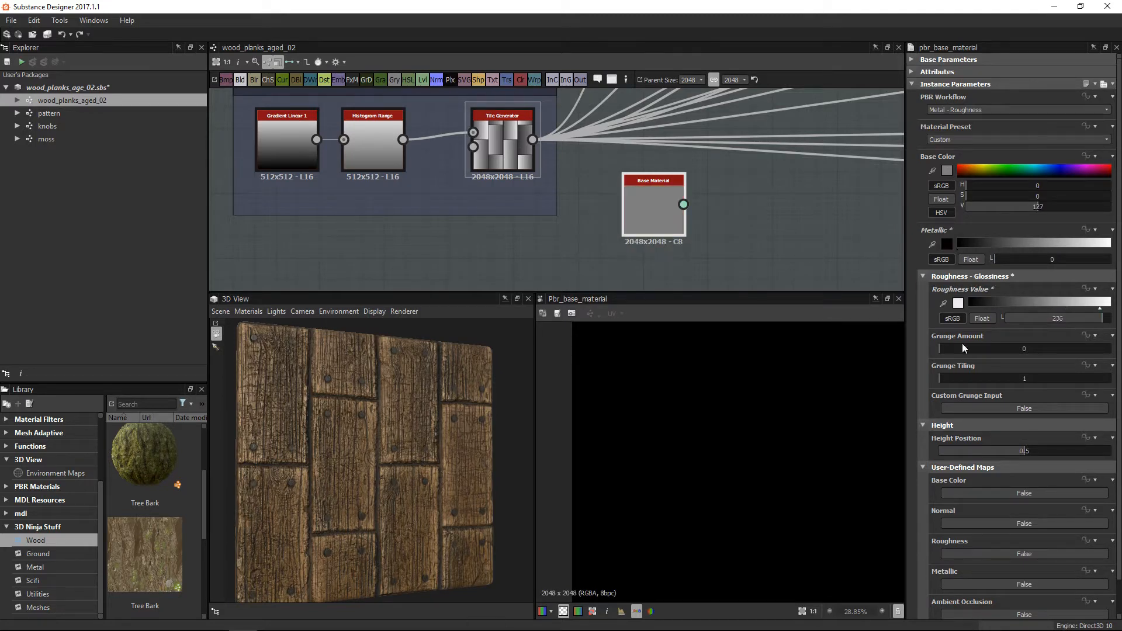
# Move the Base Material node aside and add a Normal node fed by the Tile Generator's output.
pyautogui.moveTo(653, 204); pyautogui.dragTo(718, 226)
pyautogui.click(648, 227)
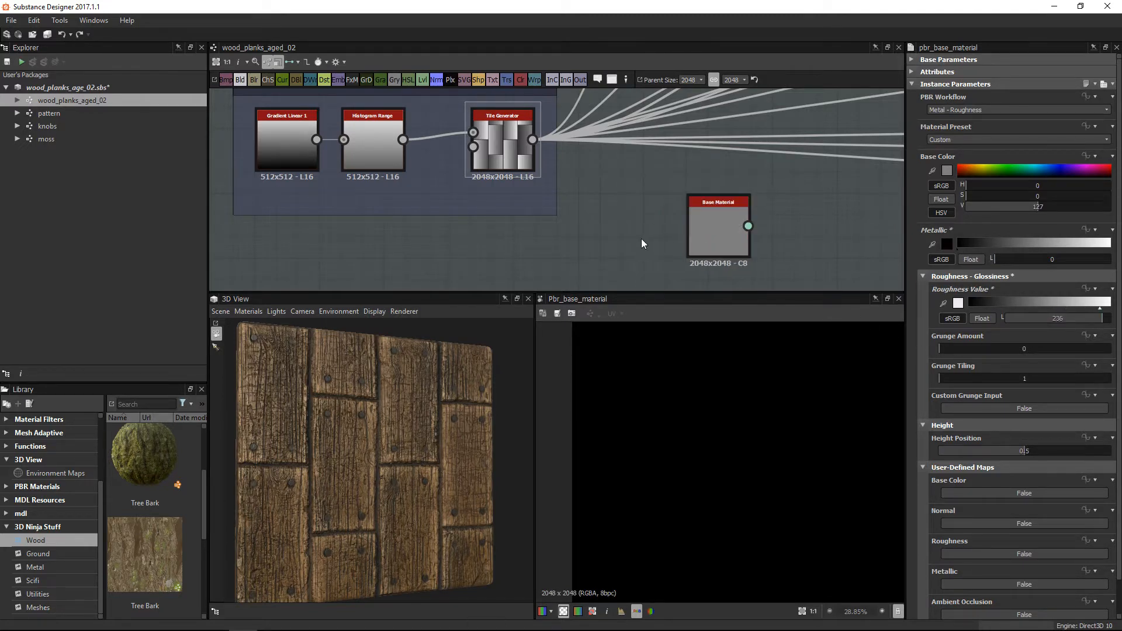
pyautogui.moveTo(625, 240); pyautogui.dragTo(647, 218, button='middle')
pyautogui.press('space')
pyautogui.write('nor')
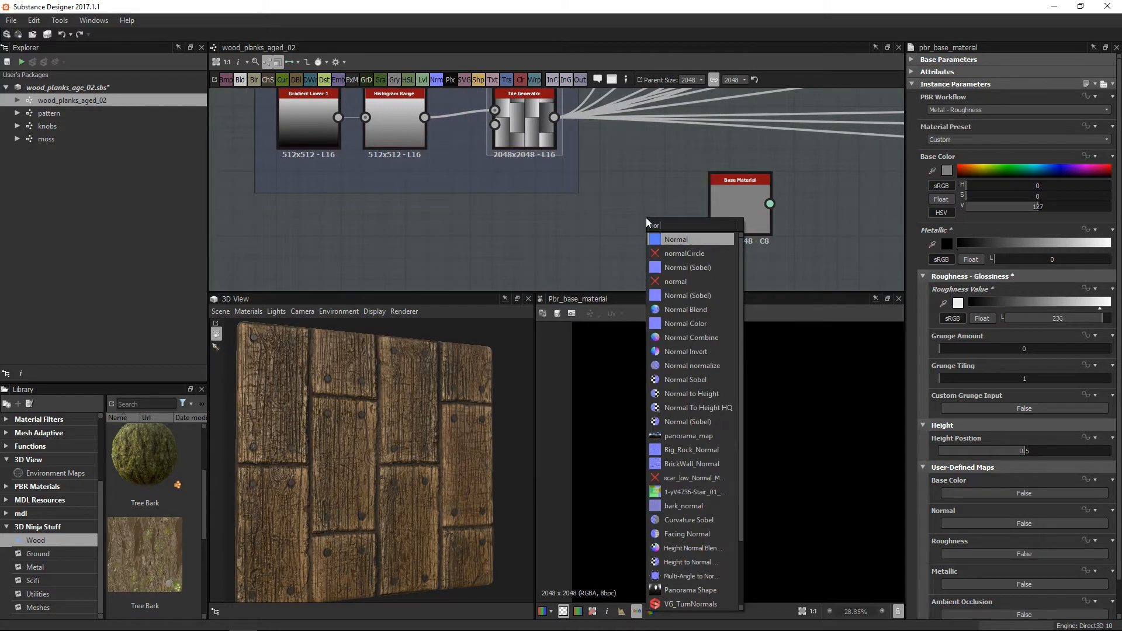
pyautogui.press('Return')
pyautogui.moveTo(554, 117); pyautogui.dragTo(624, 225)
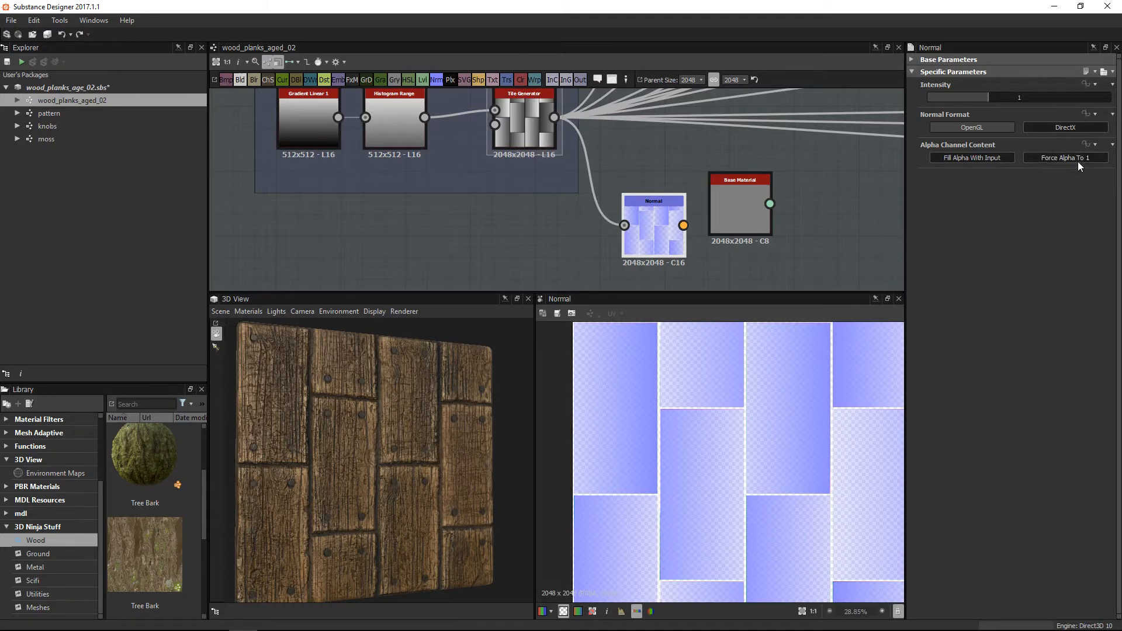
# Set the Normal node's alpha channel content to Force Alpha To 1 and its intensity to 12.
pyautogui.click(1078, 161)
pyautogui.moveTo(1016, 99); pyautogui.dragTo(1110, 99)
pyautogui.doubleClick(1020, 97)
pyautogui.write('12')
pyautogui.press('Return')
# Shift the Base Material node slightly away from the Normal node and enable its user-defined Normal and Height maps.
pyautogui.scroll(-2, 759, 224)
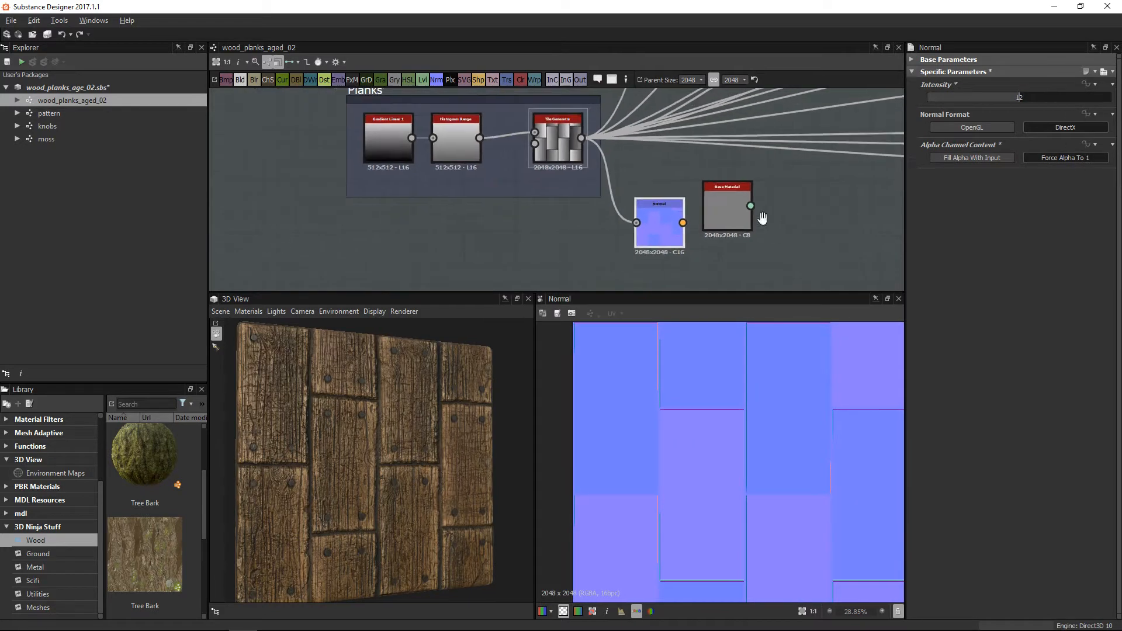
pyautogui.moveTo(768, 227); pyautogui.dragTo(720, 181, button='middle')
pyautogui.moveTo(683, 167); pyautogui.dragTo(697, 190)
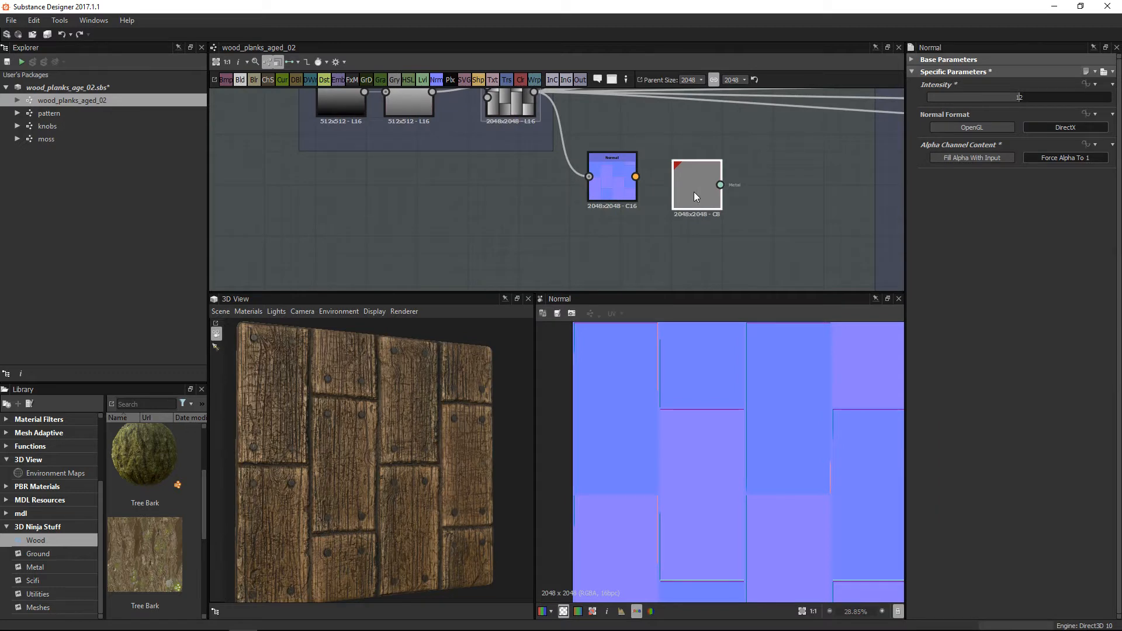
pyautogui.click(694, 195)
pyautogui.scroll(-1, 934, 522)
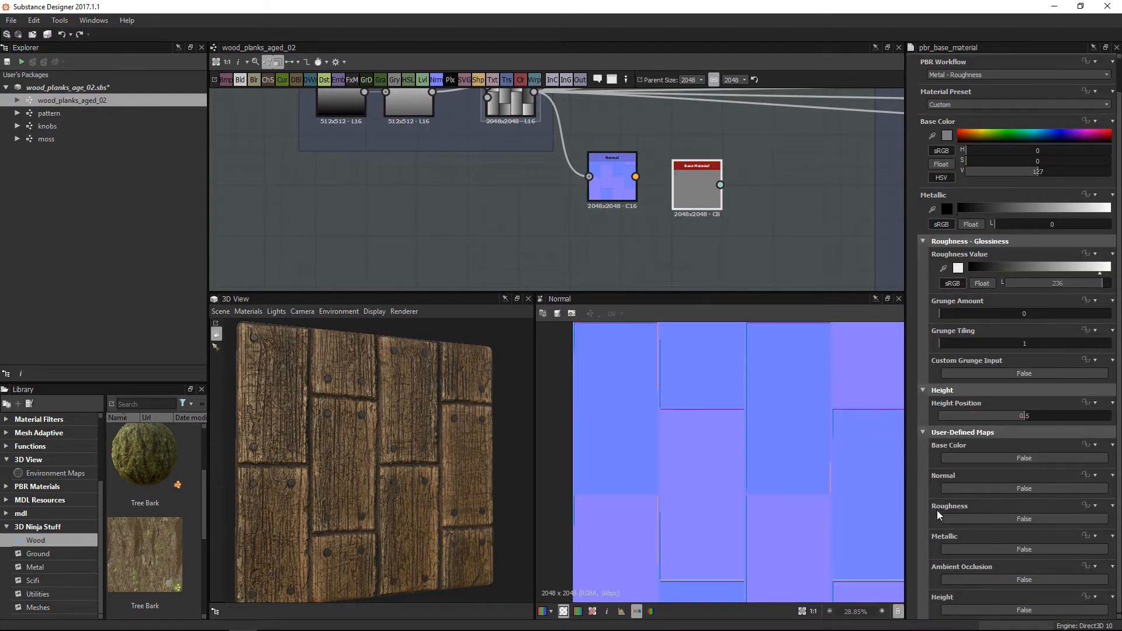
pyautogui.click(950, 489)
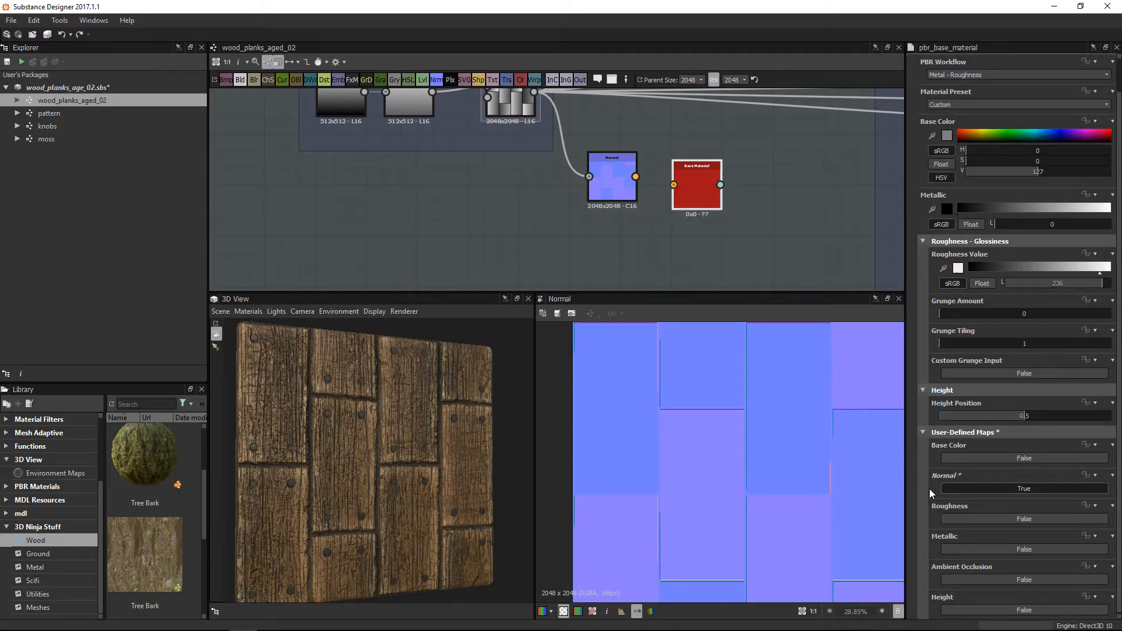
pyautogui.click(957, 607)
# Connect the Normal node to the Base Material's normal input and the Tile Generator to its height input.
pyautogui.scroll(2, 623, 136)
pyautogui.moveTo(640, 193); pyautogui.dragTo(692, 204)
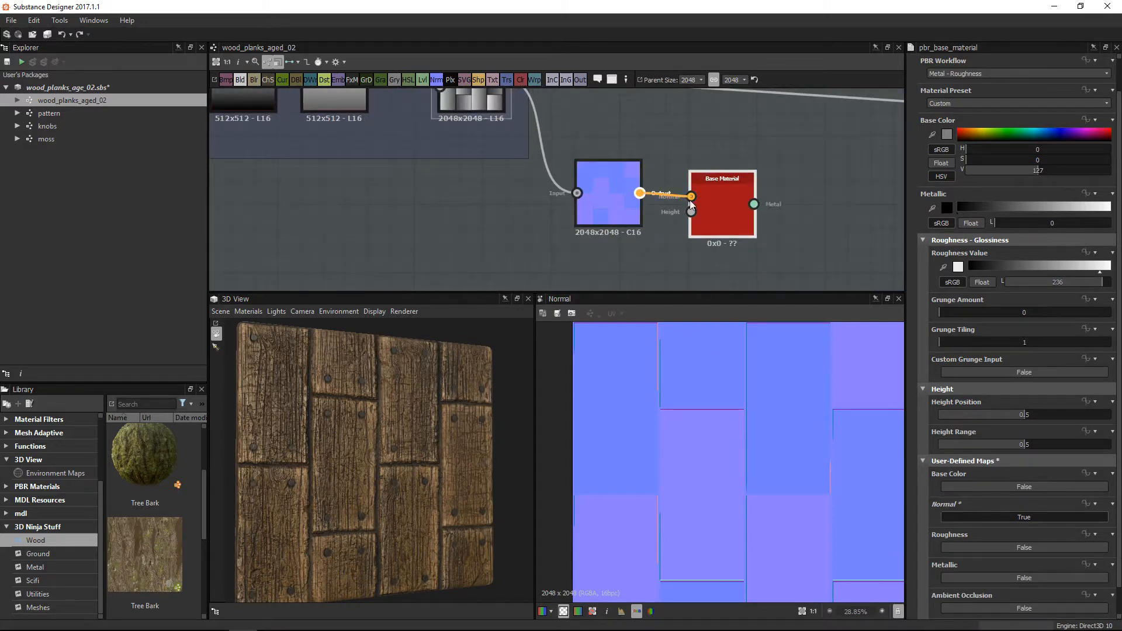
pyautogui.moveTo(539, 160); pyautogui.dragTo(539, 185, button='middle')
pyautogui.scroll(-1, 539, 185)
pyautogui.moveTo(510, 116); pyautogui.dragTo(669, 229)
pyautogui.moveTo(692, 232); pyautogui.dragTo(677, 187, button='middle')
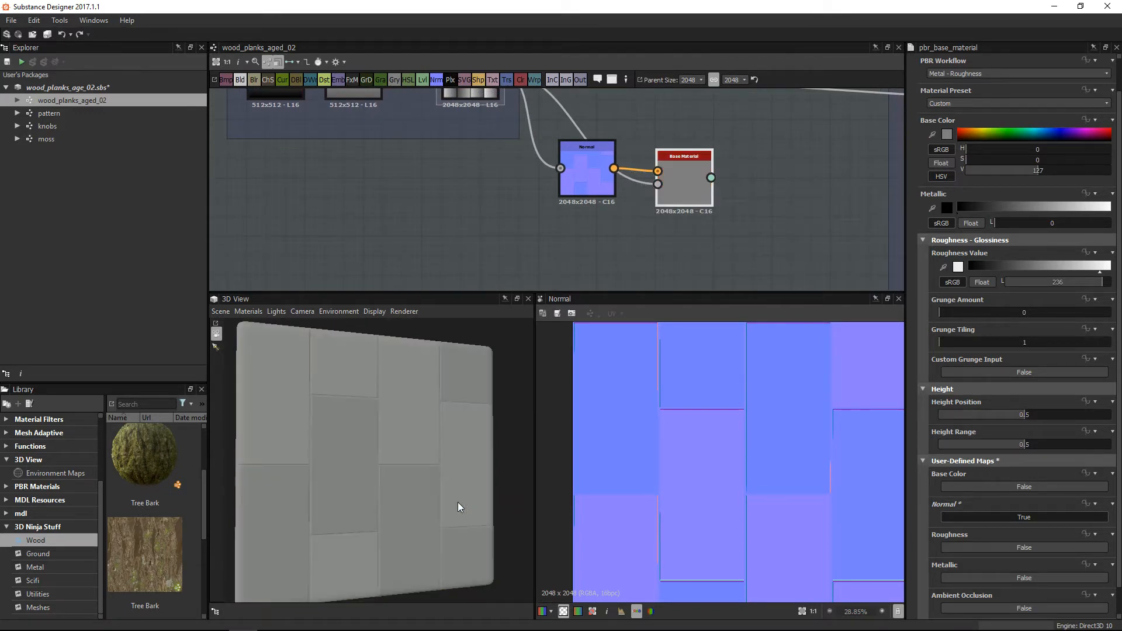
# Set the Normal node's intensity to 24 and inspect the planks from an angle in the 3D view.
pyautogui.moveTo(439, 488)
pyautogui.mouseDown()
pyautogui.moveTo(460, 486)
pyautogui.moveTo(404, 494)
pyautogui.moveTo(451, 507)
pyautogui.moveTo(416, 475)
pyautogui.moveTo(416, 457)
pyautogui.moveTo(426, 496)
pyautogui.moveTo(378, 468)
pyautogui.moveTo(435, 507)
pyautogui.mouseUp()
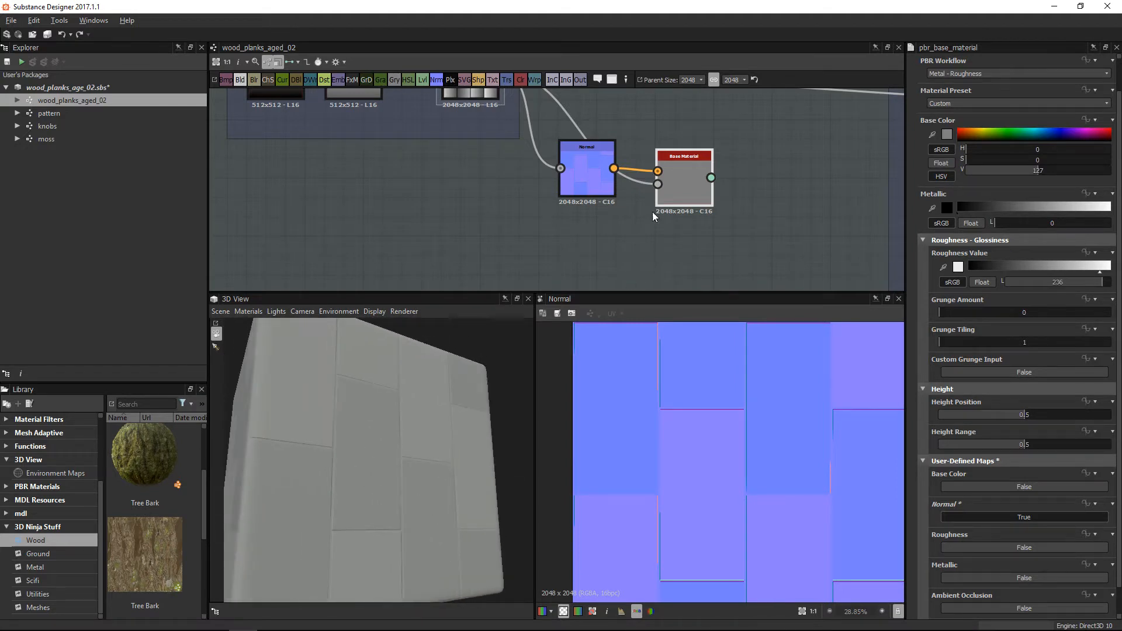
pyautogui.moveTo(671, 232); pyautogui.dragTo(648, 201, button='middle')
pyautogui.click(567, 152)
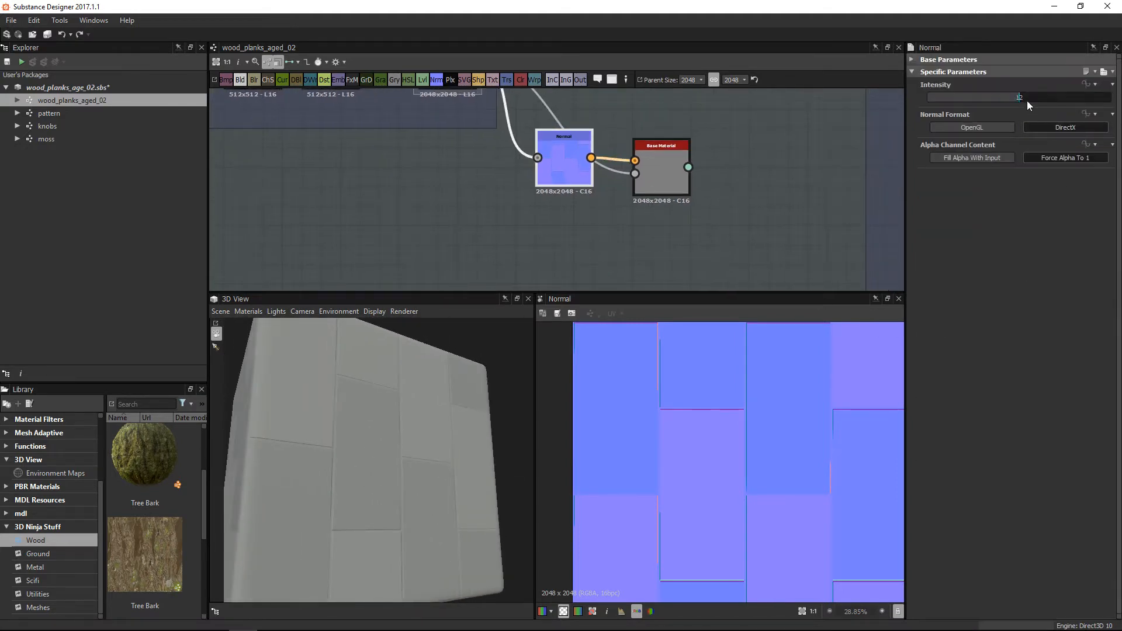
pyautogui.doubleClick(1027, 103)
pyautogui.write('24')
pyautogui.press('Return')
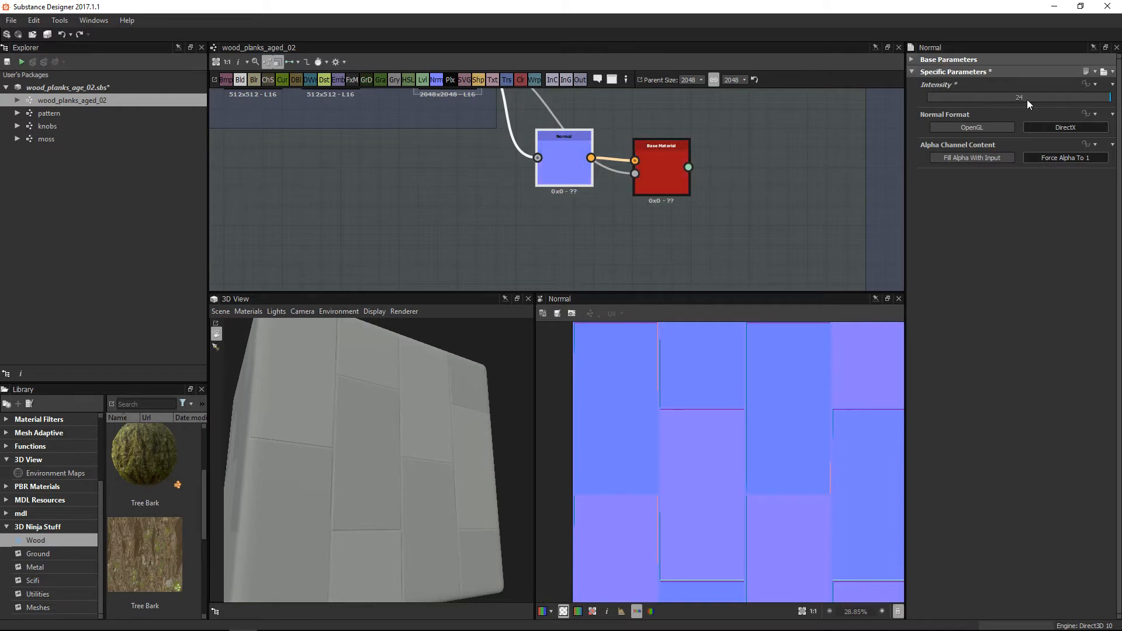
pyautogui.moveTo(469, 446)
pyautogui.mouseDown()
pyautogui.moveTo(471, 433)
pyautogui.moveTo(438, 406)
pyautogui.moveTo(391, 436)
pyautogui.moveTo(453, 491)
pyautogui.moveTo(461, 447)
pyautogui.mouseUp()
# Switch the default material's physically_metallic_roughness definition in the 3D view to Tesselation.
pyautogui.click(248, 311)
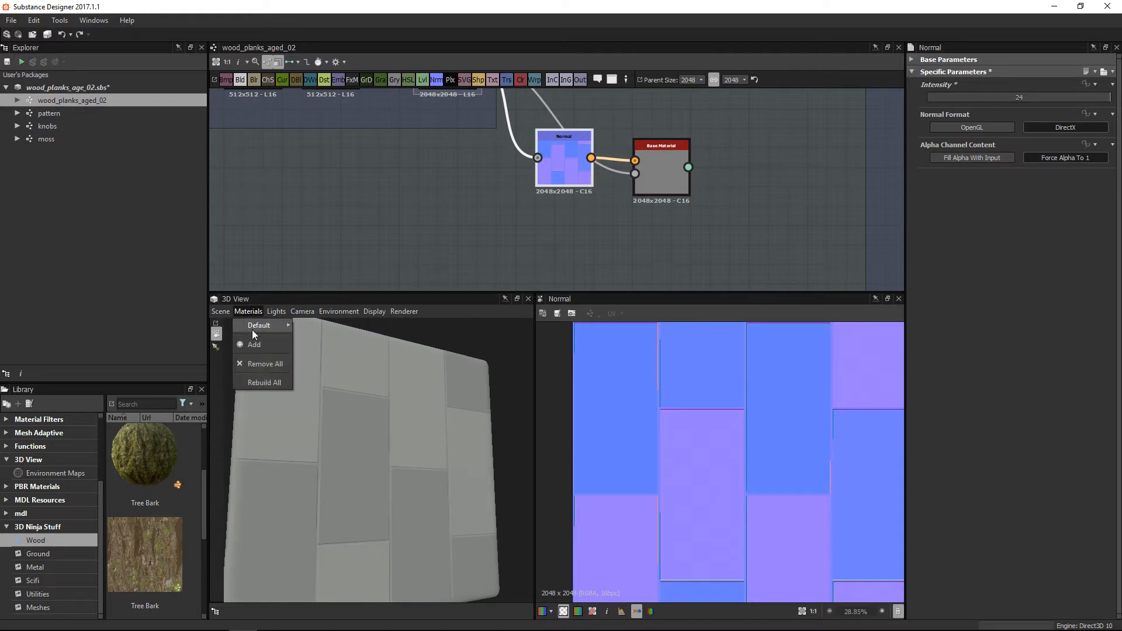
pyautogui.moveTo(253, 330)
pyautogui.moveTo(310, 346)
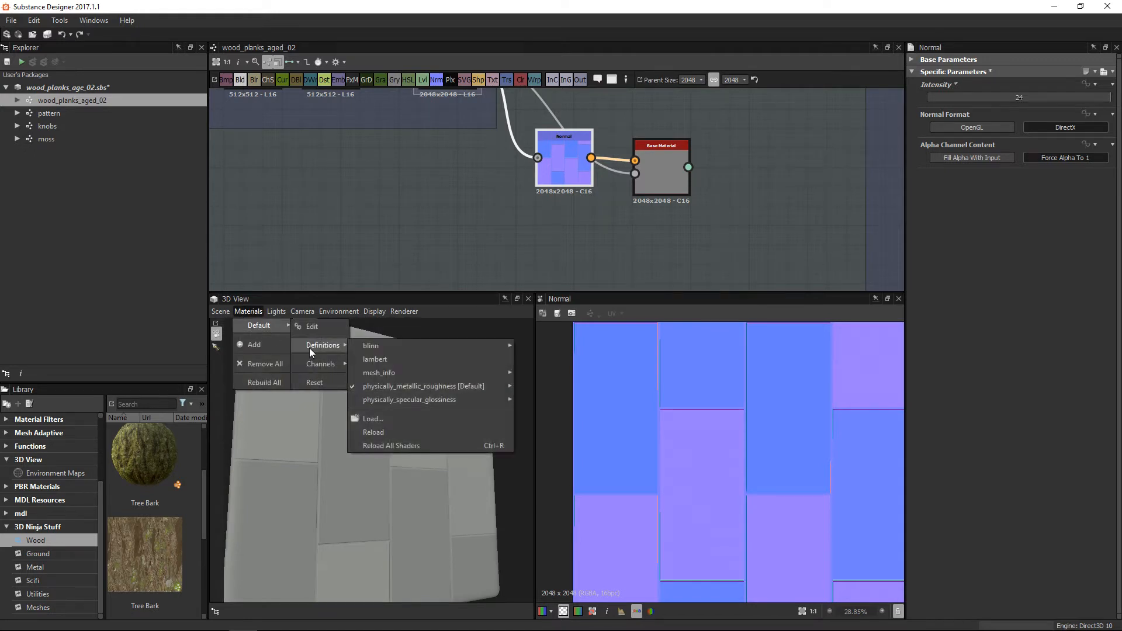
pyautogui.moveTo(428, 389)
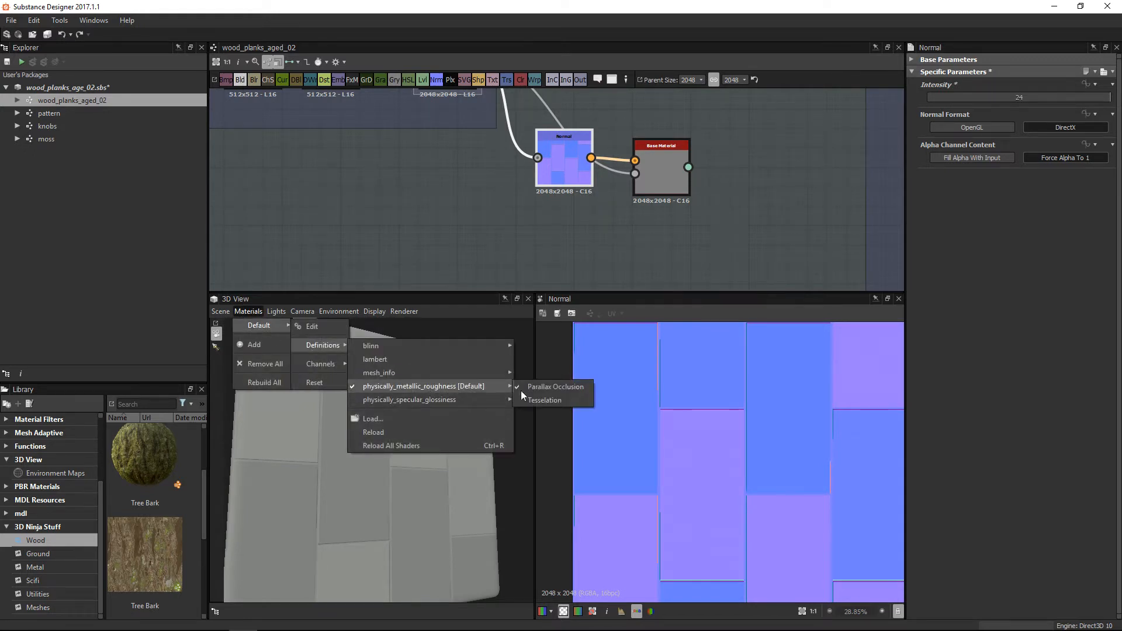
pyautogui.click(553, 400)
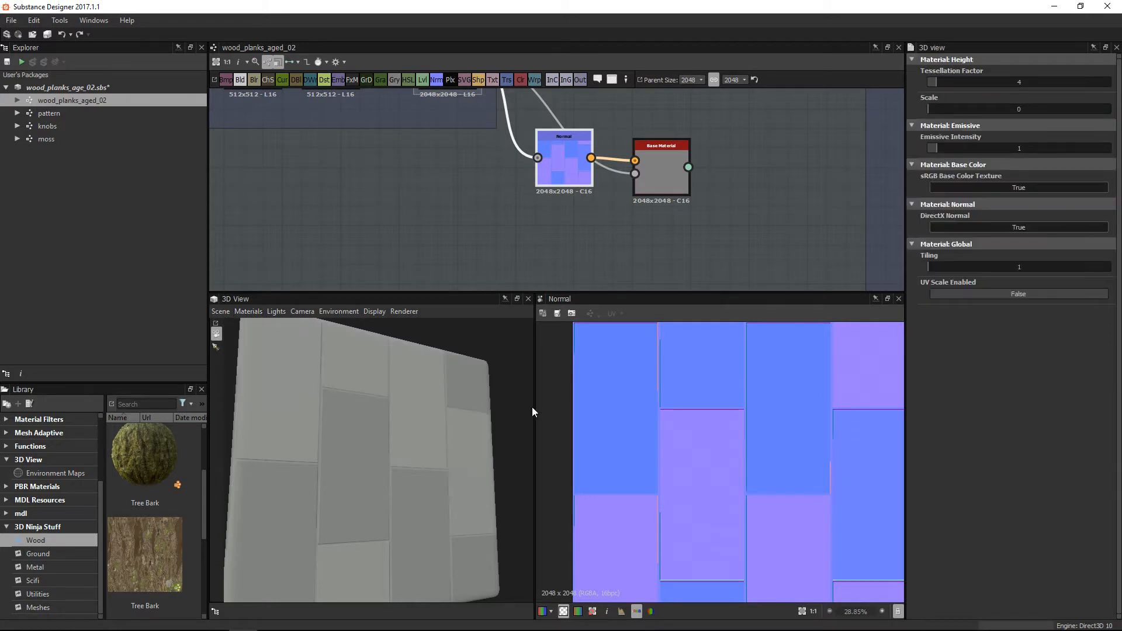
# Open the default material for editing and set its height scale to 2.
pyautogui.click(268, 311)
pyautogui.moveTo(257, 324)
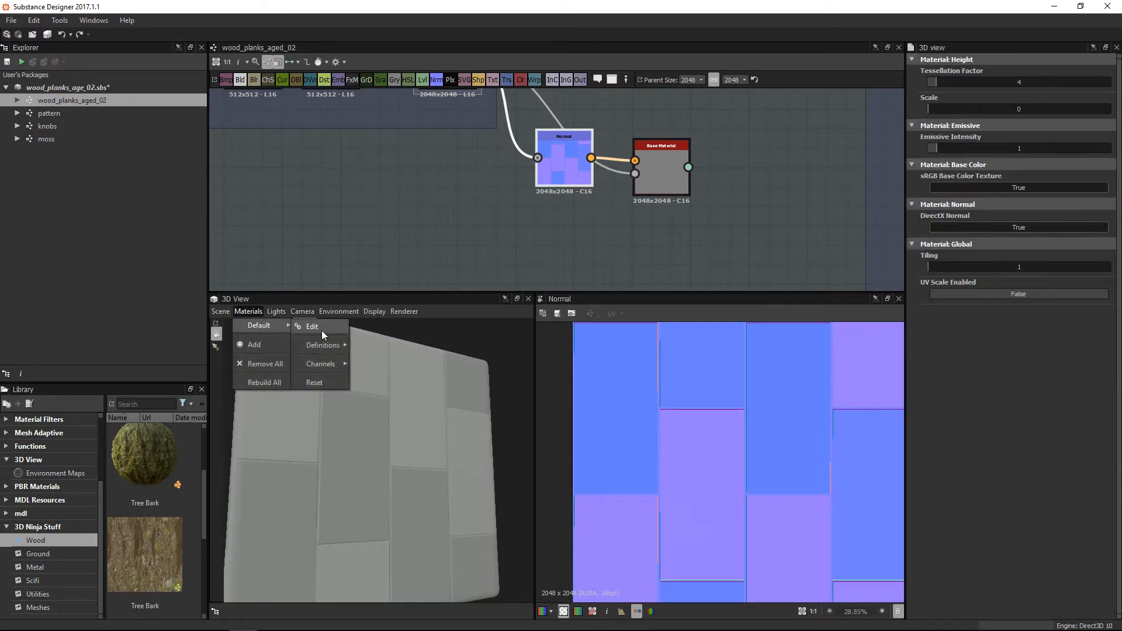
pyautogui.click(321, 330)
pyautogui.moveTo(970, 110); pyautogui.dragTo(1056, 115)
pyautogui.doubleClick(1029, 111)
pyautogui.write('2')
pyautogui.press('Return')
# Raise the material's tessellation factor to 50 and inspect the displaced plank edges in 3D.
pyautogui.moveTo(236, 501); pyautogui.dragTo(445, 452)
pyautogui.moveTo(981, 86); pyautogui.dragTo(1073, 91)
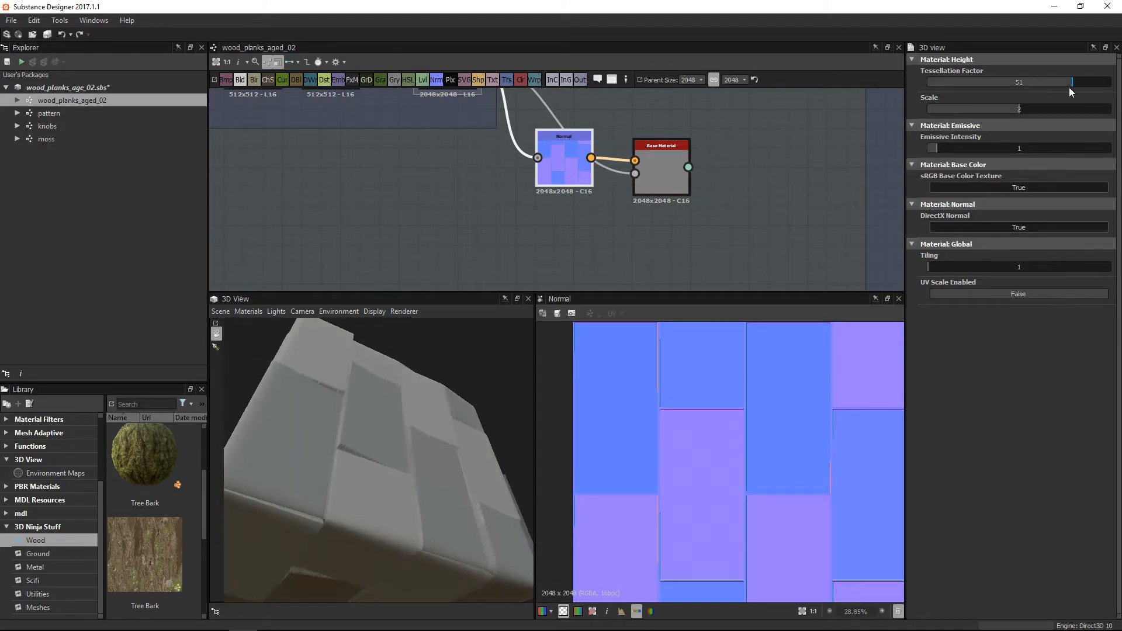
pyautogui.moveTo(353, 404); pyautogui.dragTo(418, 438)
# Display the Tile Generator's output in the 2D view and compare its plank gradients with the displaced 3D planks.
pyautogui.moveTo(794, 135); pyautogui.dragTo(724, 240, button='middle')
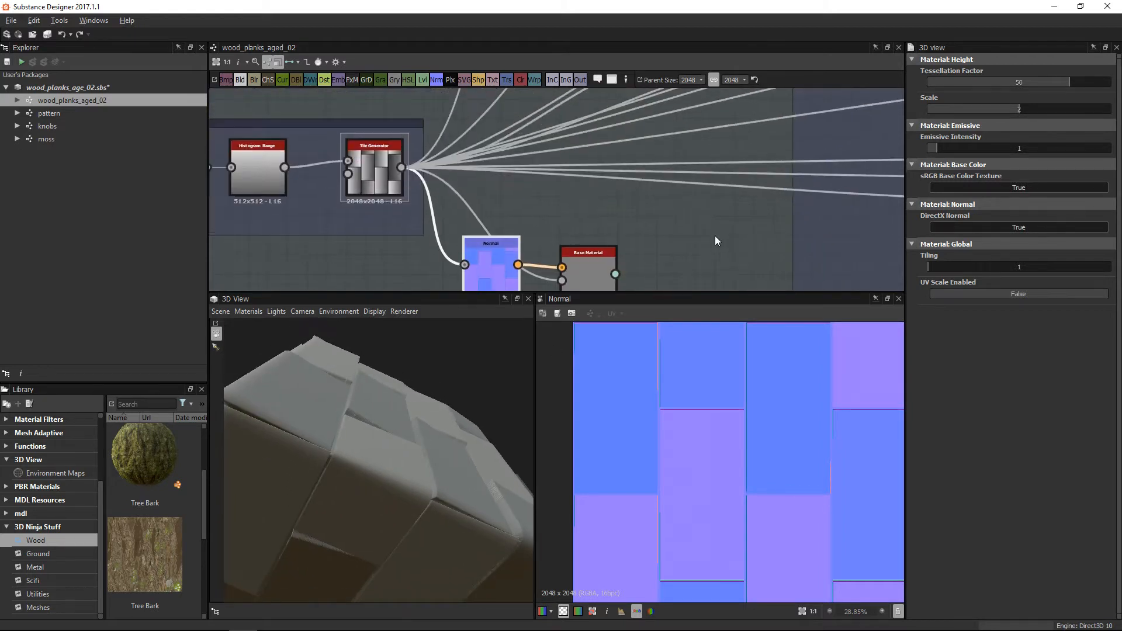
pyautogui.scroll(-1, 724, 240)
pyautogui.click(418, 178)
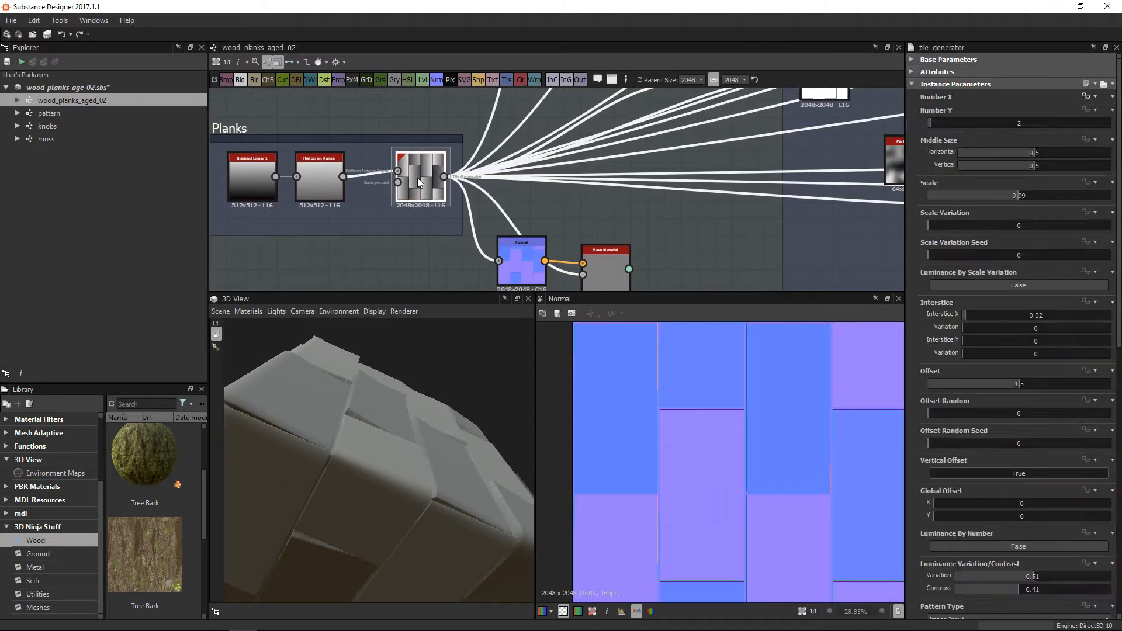
pyautogui.doubleClick(429, 177)
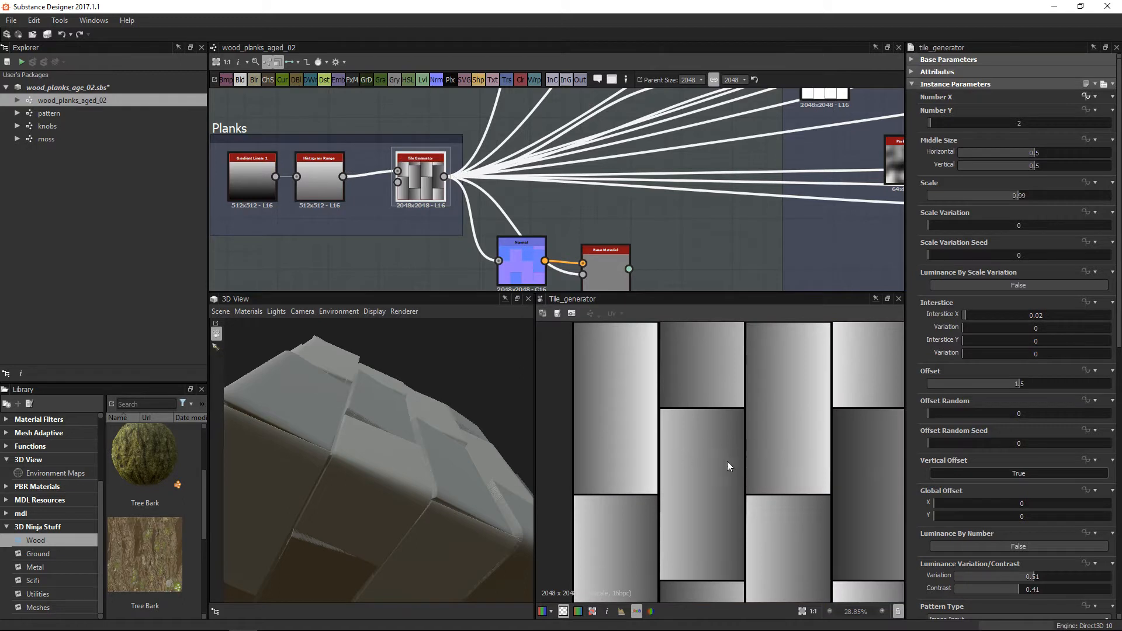
pyautogui.scroll(1, 815, 483)
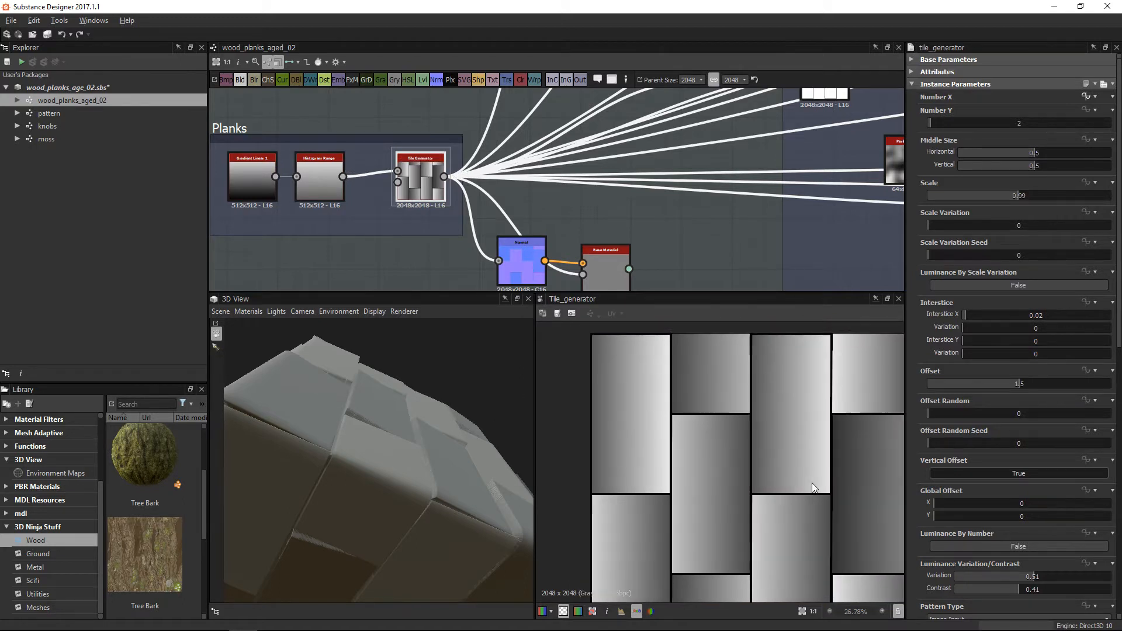
pyautogui.moveTo(413, 421); pyautogui.dragTo(410, 415)
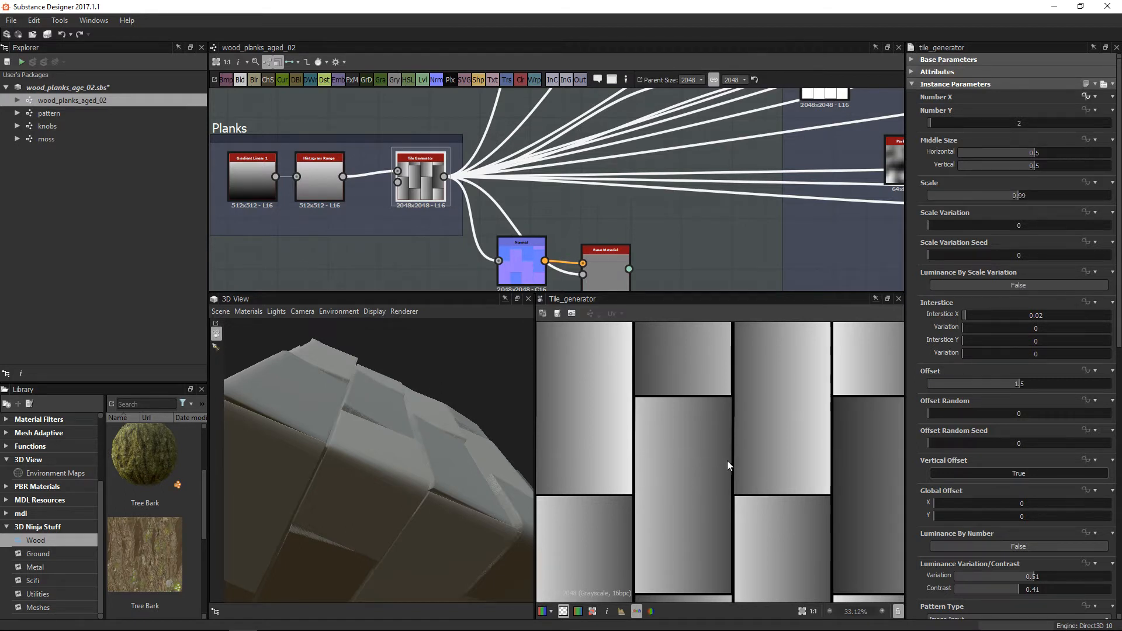
pyautogui.moveTo(388, 442)
pyautogui.mouseDown()
pyautogui.moveTo(377, 448)
pyautogui.moveTo(405, 444)
pyautogui.mouseUp()
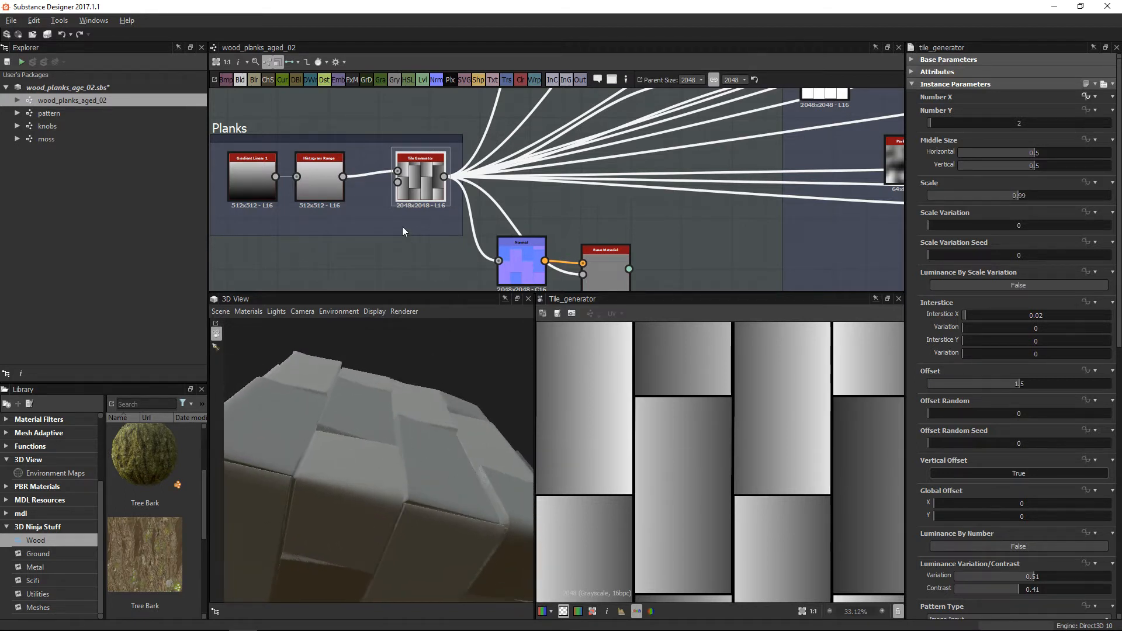
# Display the output of the Histogram Range node in the Planks section and examine its gradient.
pyautogui.moveTo(272, 175); pyautogui.dragTo(307, 177, button='middle')
pyautogui.doubleClick(349, 173)
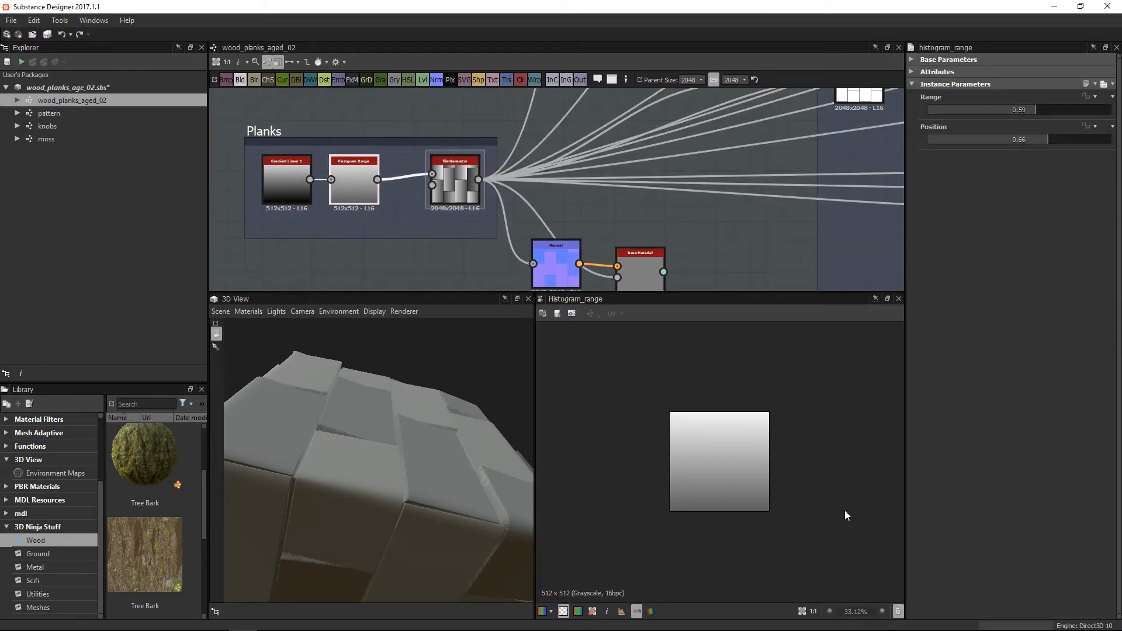
pyautogui.scroll(1, 743, 523)
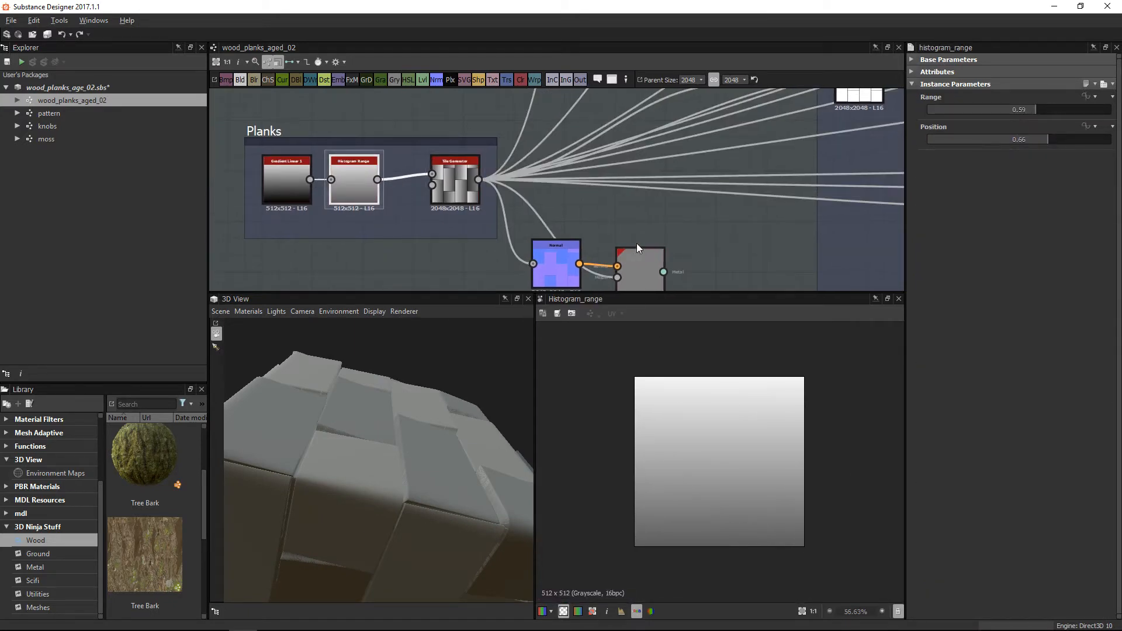
pyautogui.scroll(4, 510, 185)
# Review the Tile Generator's tile number, interstice, offset and luminance parameters alongside its 2D output.
pyautogui.click(478, 125)
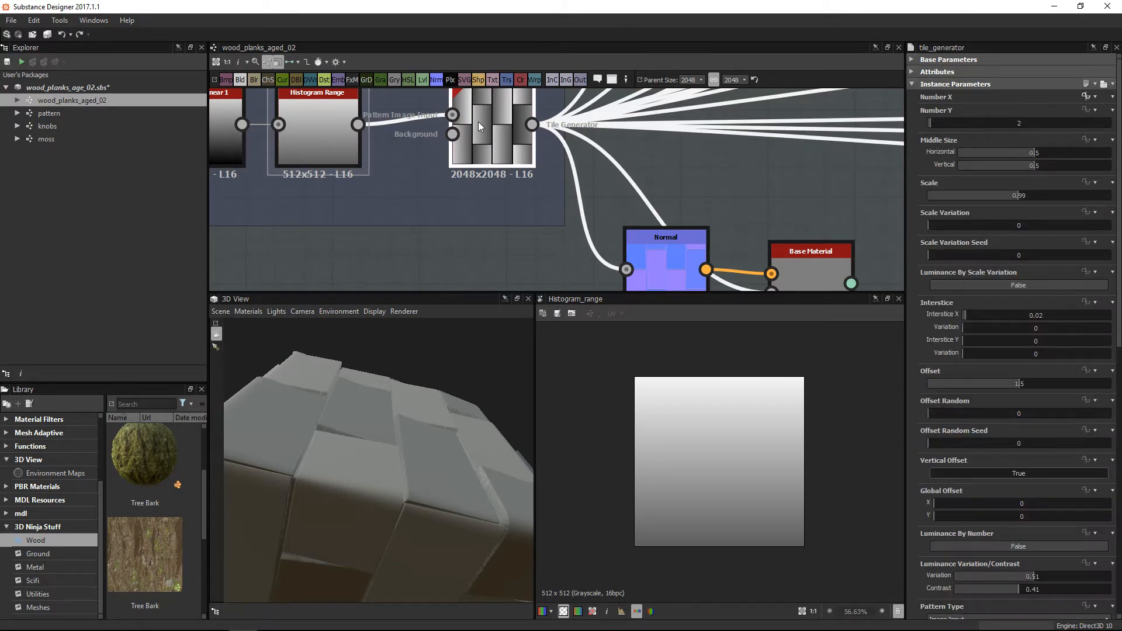
pyautogui.moveTo(513, 178); pyautogui.dragTo(483, 166, button='middle')
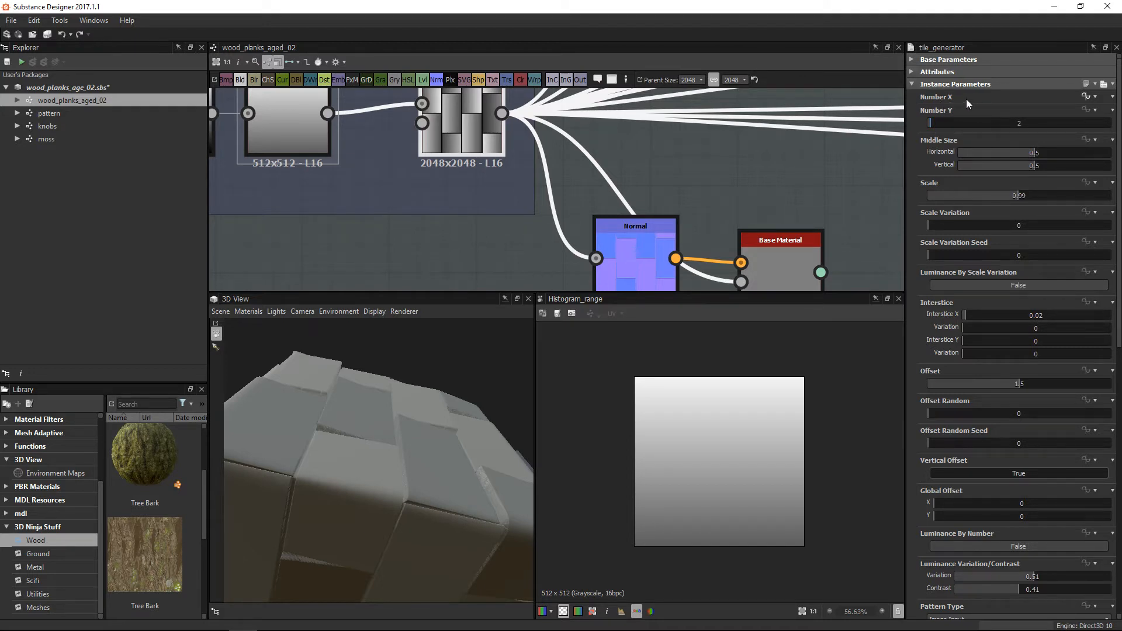
pyautogui.moveTo(962, 103)
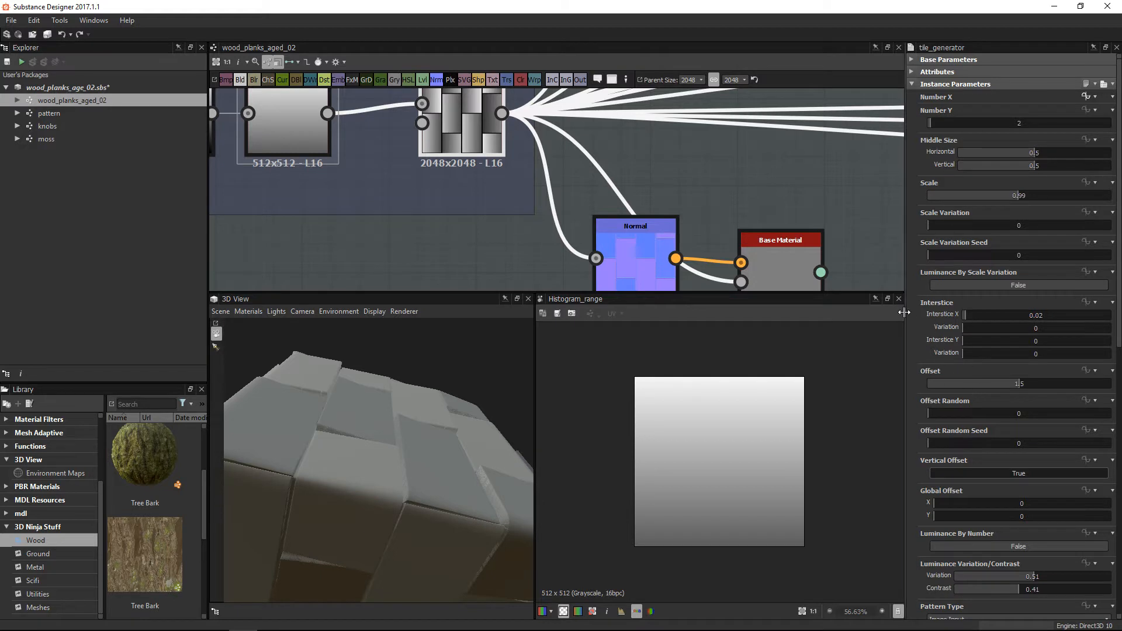
pyautogui.scroll(-3, 908, 308)
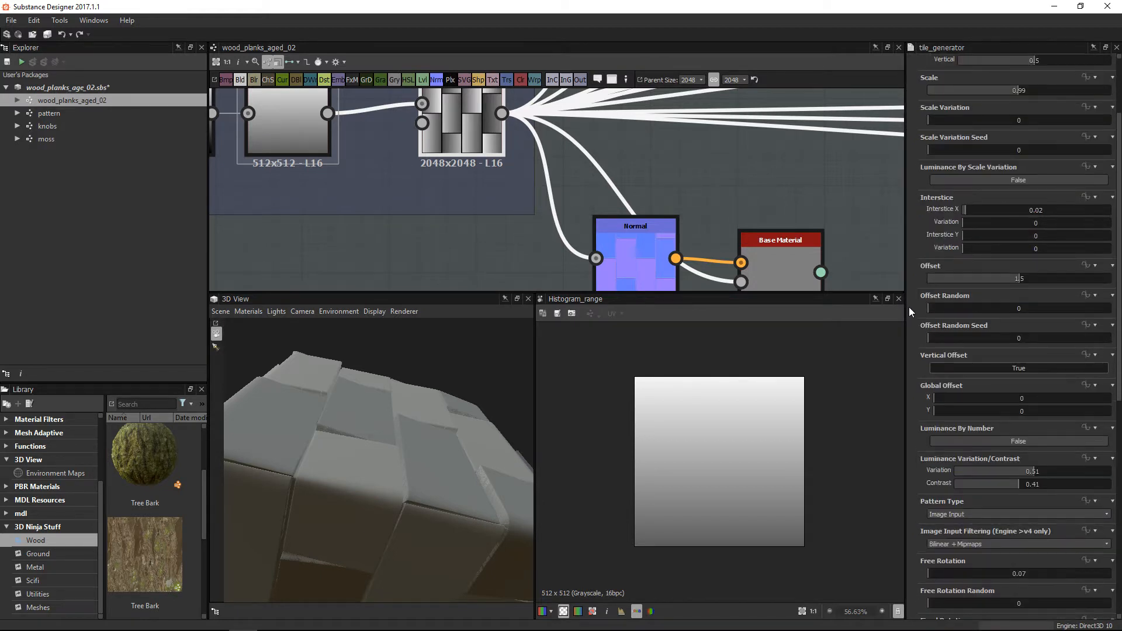
pyautogui.doubleClick(474, 131)
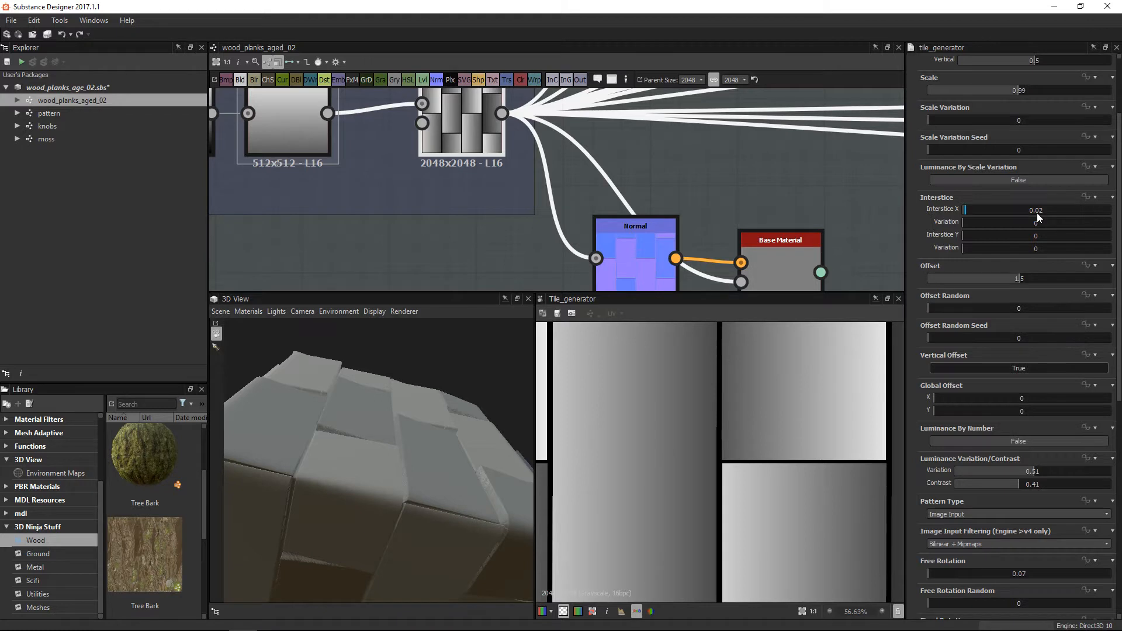
pyautogui.scroll(-2, 829, 398)
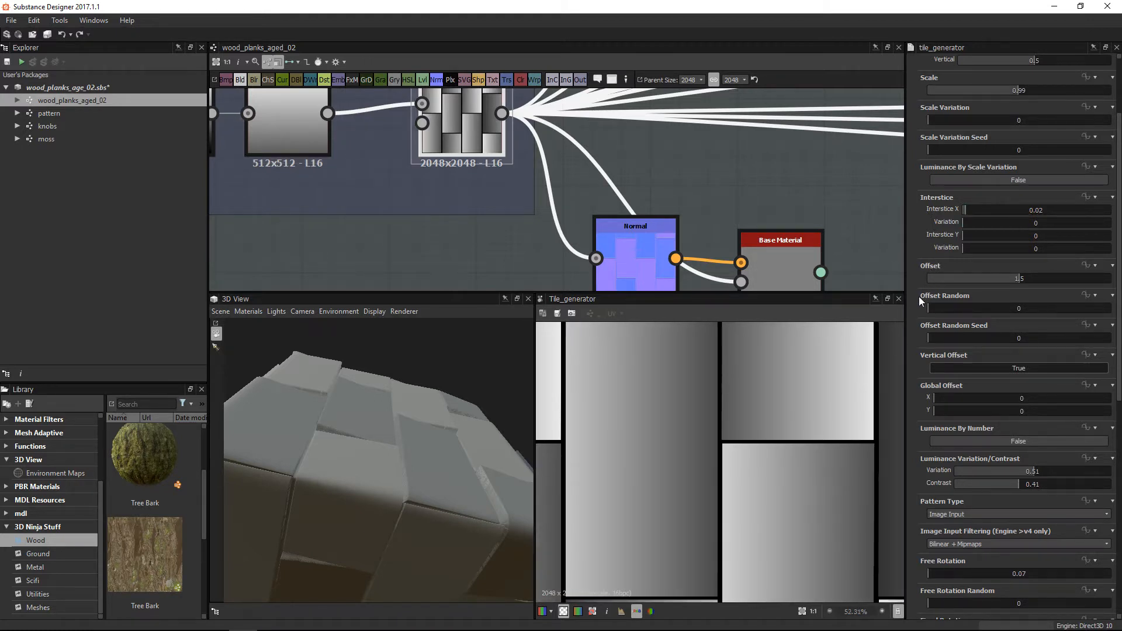
pyautogui.scroll(-1, 915, 345)
pyautogui.scroll(-1, 913, 344)
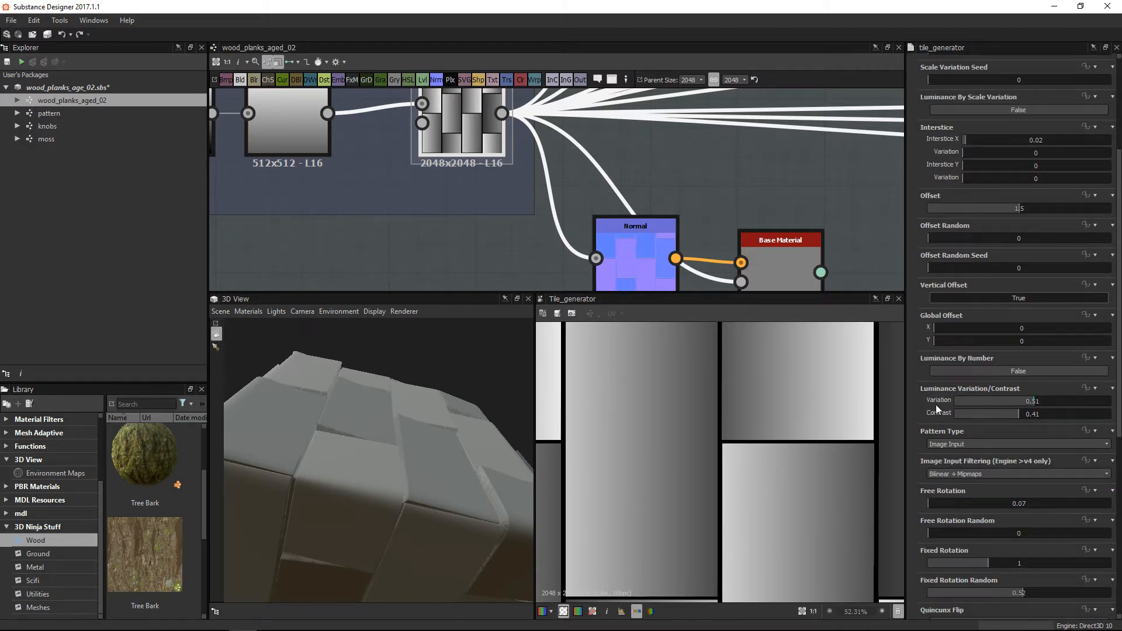
pyautogui.scroll(-5, 668, 418)
# Try a luminance variation of 0.1 and contrast of 0.11 on the Tile Generator, and undo both changes.
pyautogui.moveTo(1013, 403); pyautogui.dragTo(970, 402)
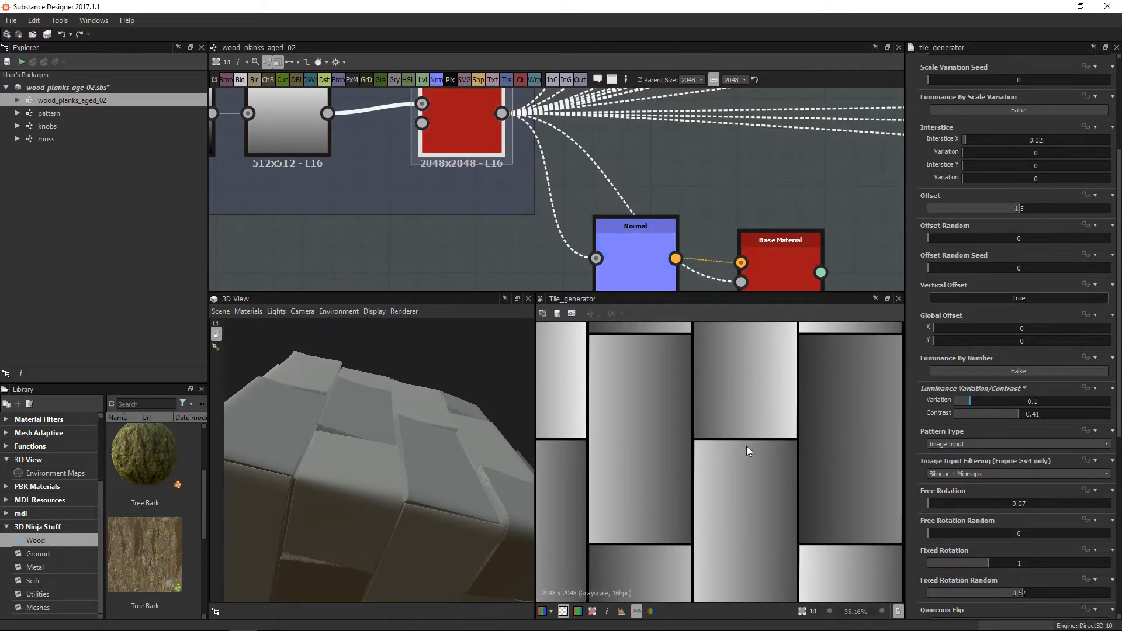
pyautogui.scroll(-3, 760, 450)
pyautogui.moveTo(1012, 413); pyautogui.dragTo(970, 416)
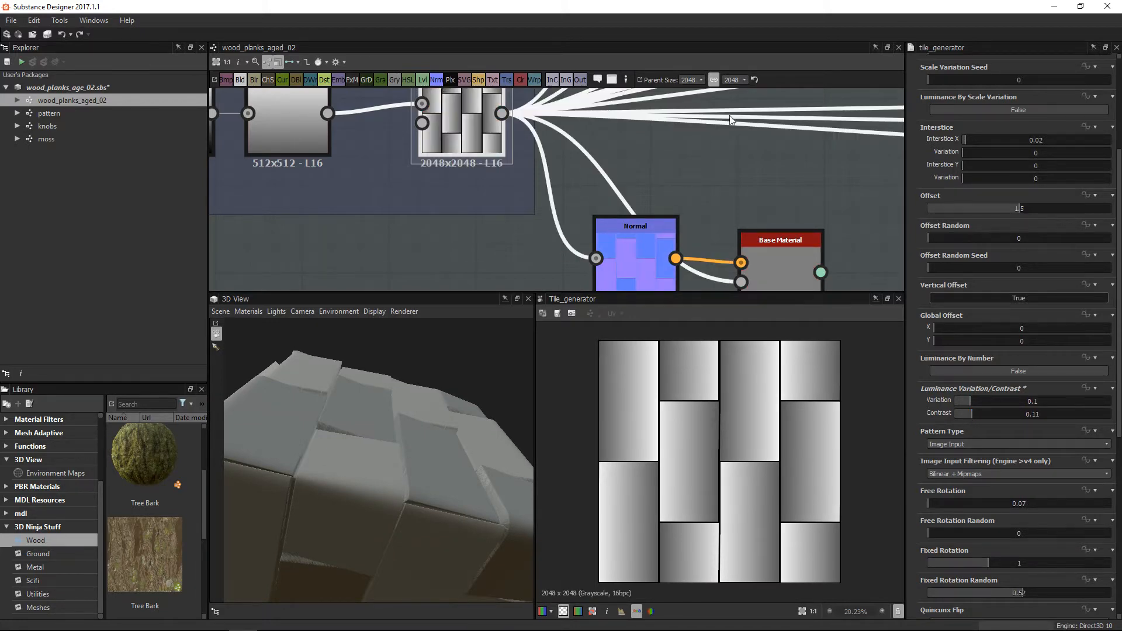
pyautogui.hotkey('ctrl', 'z')
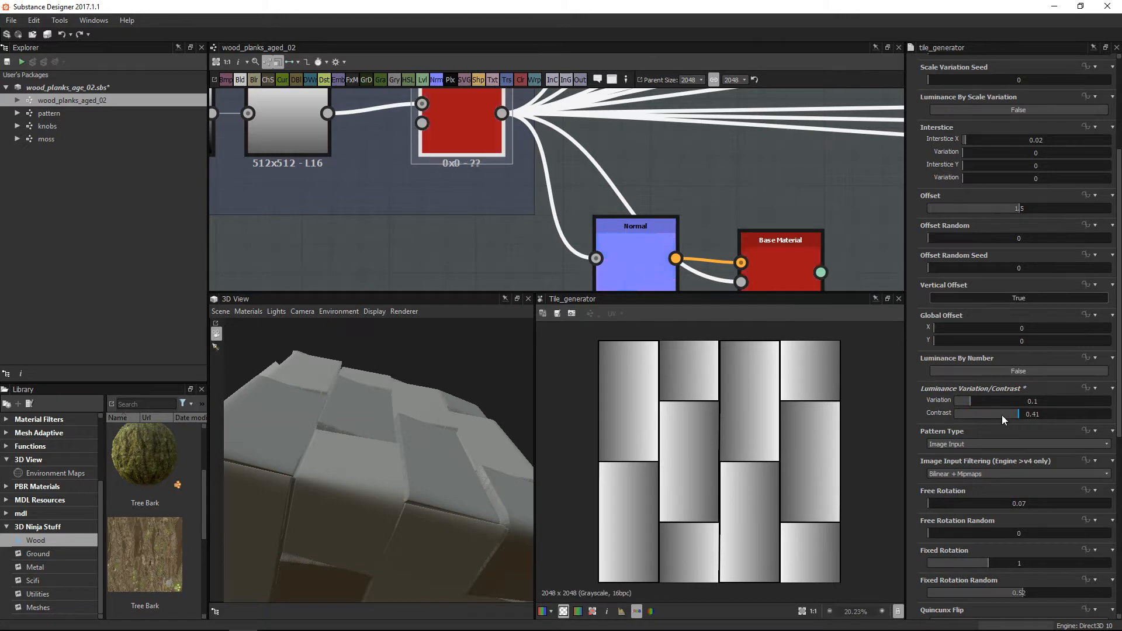
pyautogui.hotkey('ctrl', 'z')
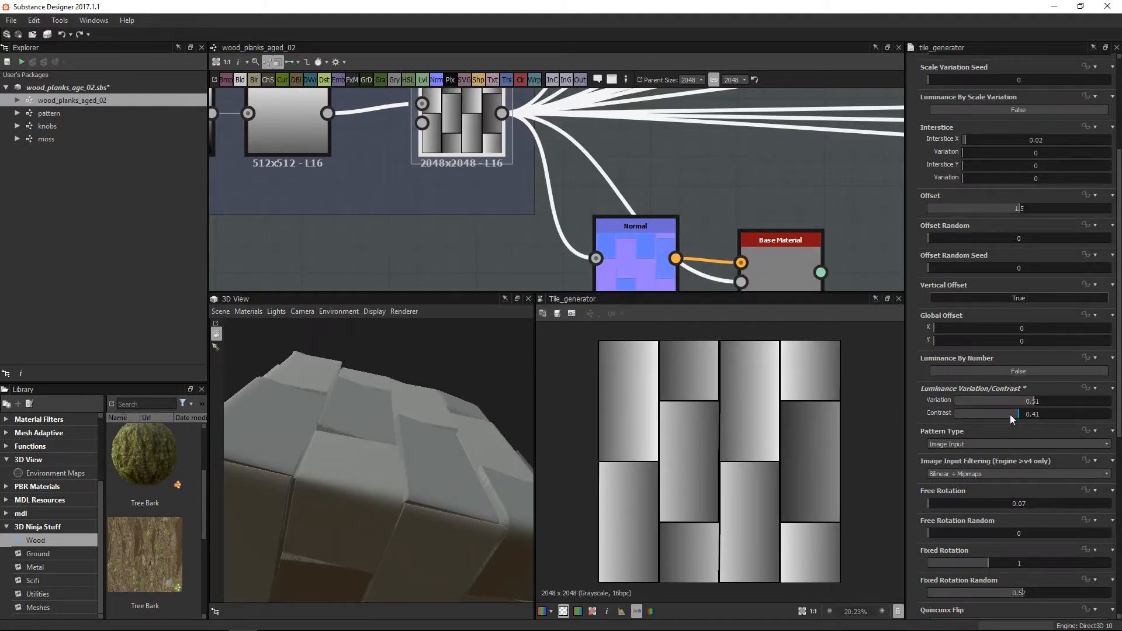
# Move the Normal node slightly farther from the Base Material node.
pyautogui.moveTo(714, 226); pyautogui.dragTo(719, 198, button='middle')
pyautogui.moveTo(652, 223); pyautogui.dragTo(615, 231)
pyautogui.moveTo(652, 182); pyautogui.dragTo(645, 149, button='middle')
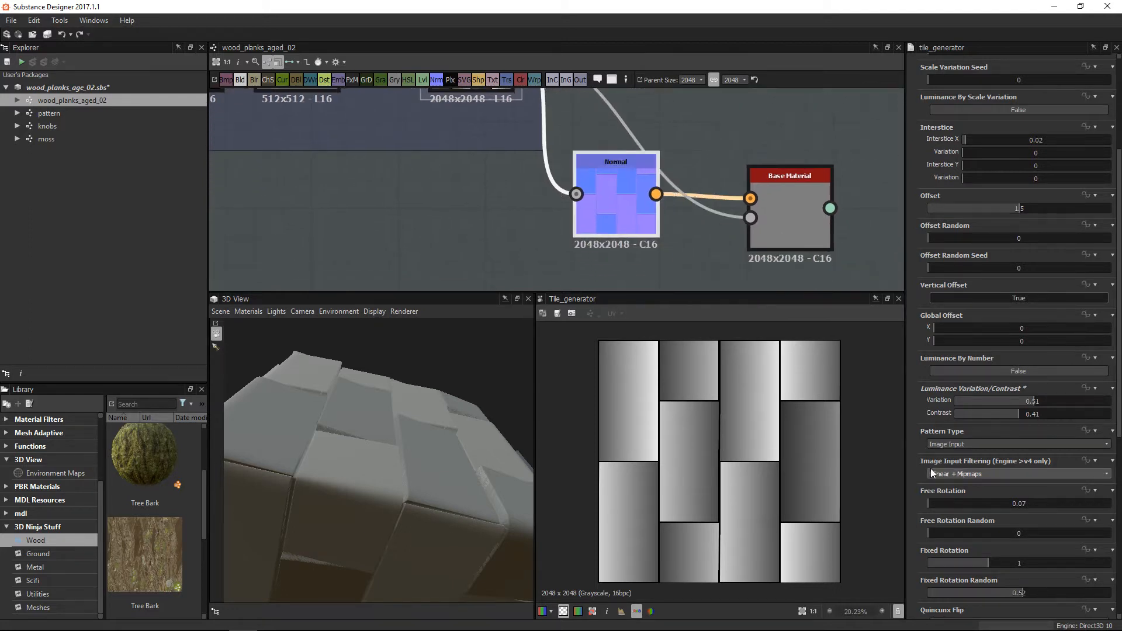
# Try Fixed Rotation and Fixed Rotation Random at 0 on the Tile Generator, check the planks in 3D, and undo both changes.
pyautogui.scroll(-2, 931, 468)
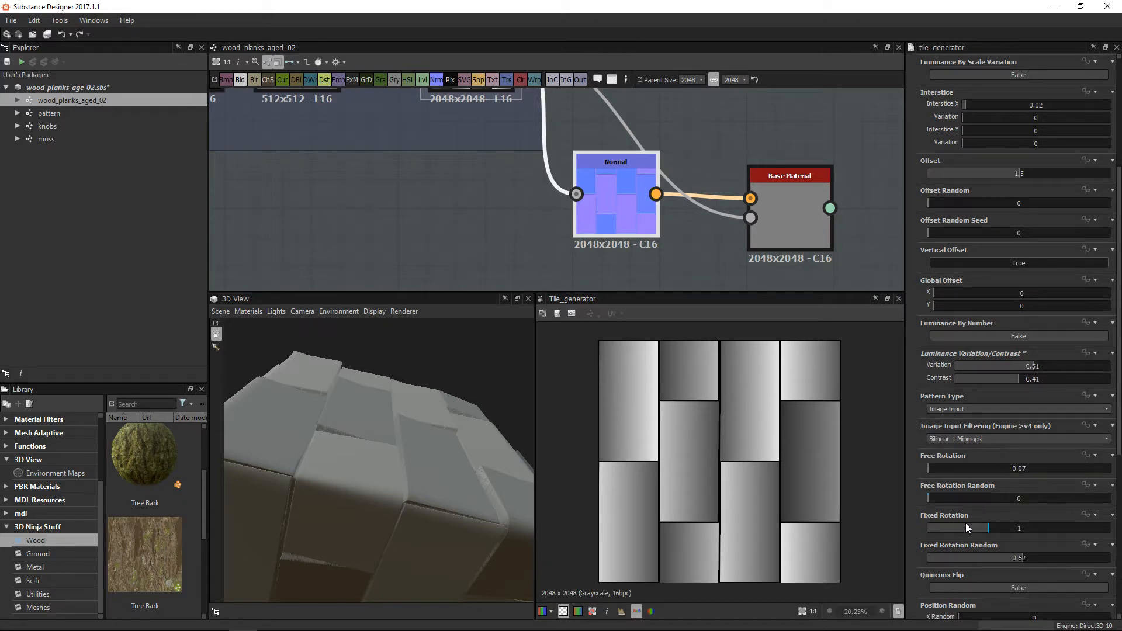
pyautogui.moveTo(983, 530); pyautogui.dragTo(922, 527)
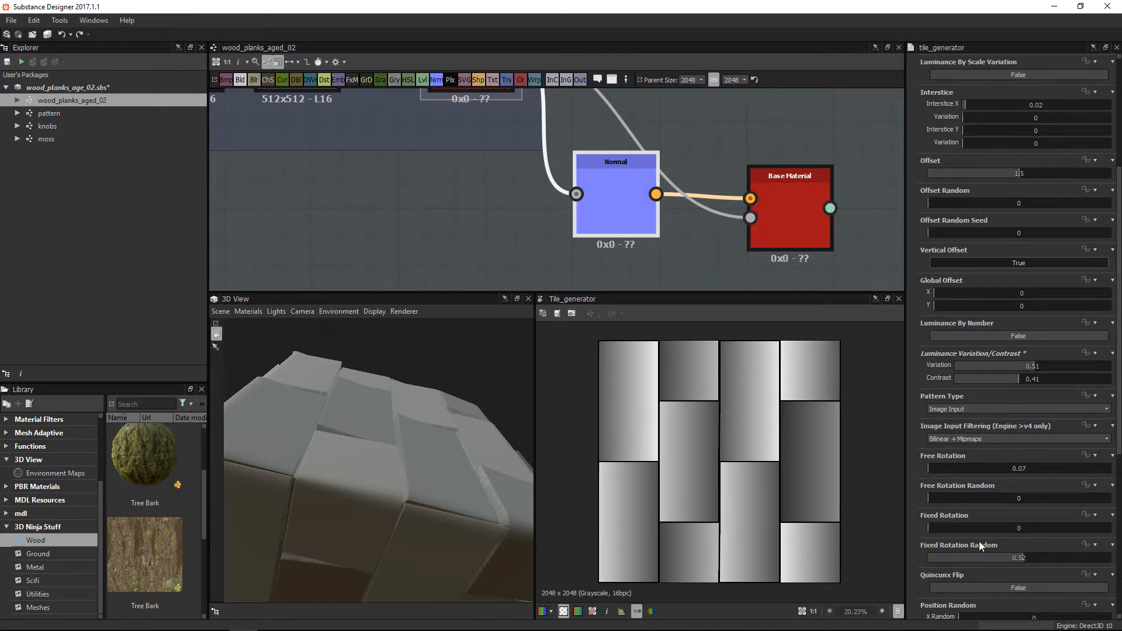
pyautogui.moveTo(1015, 558); pyautogui.dragTo(921, 556)
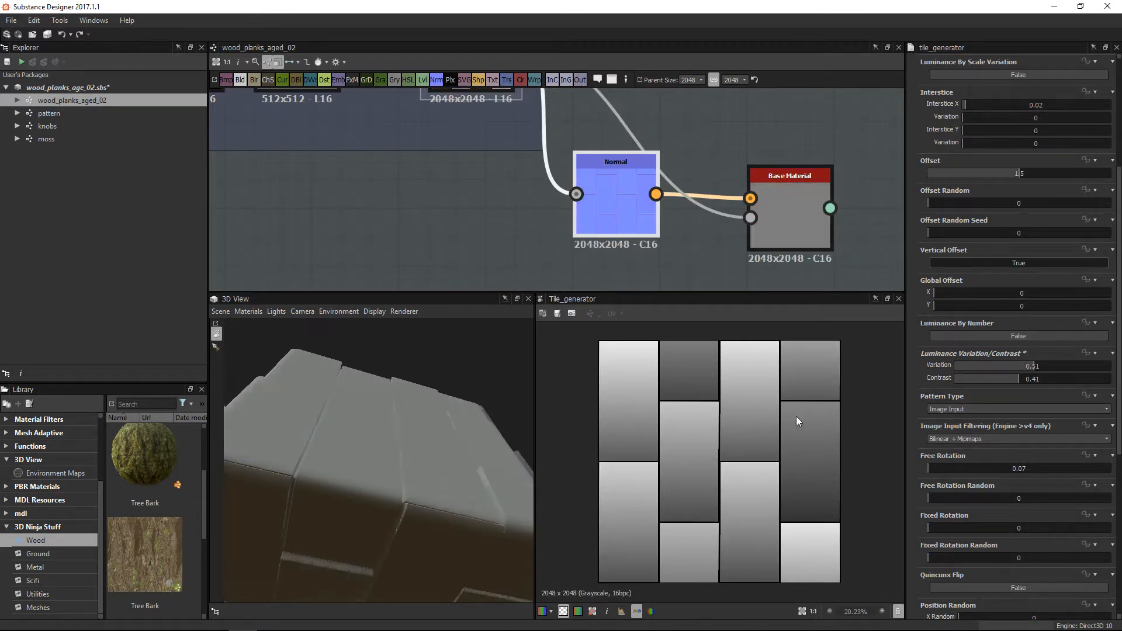
pyautogui.moveTo(454, 428); pyautogui.dragTo(445, 462)
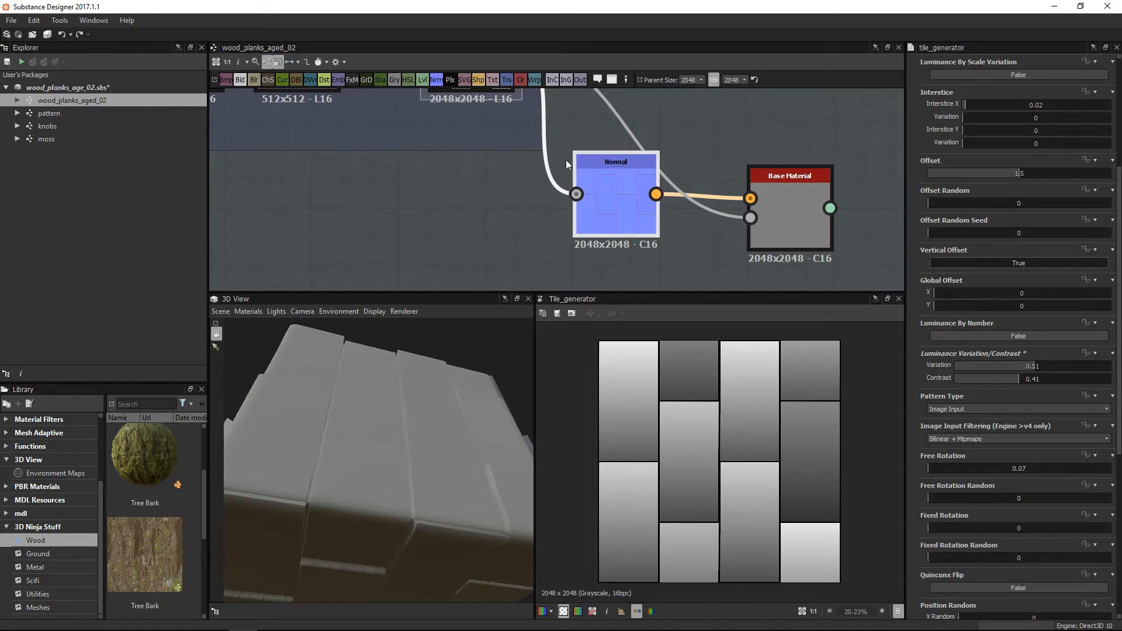
pyautogui.press('f')
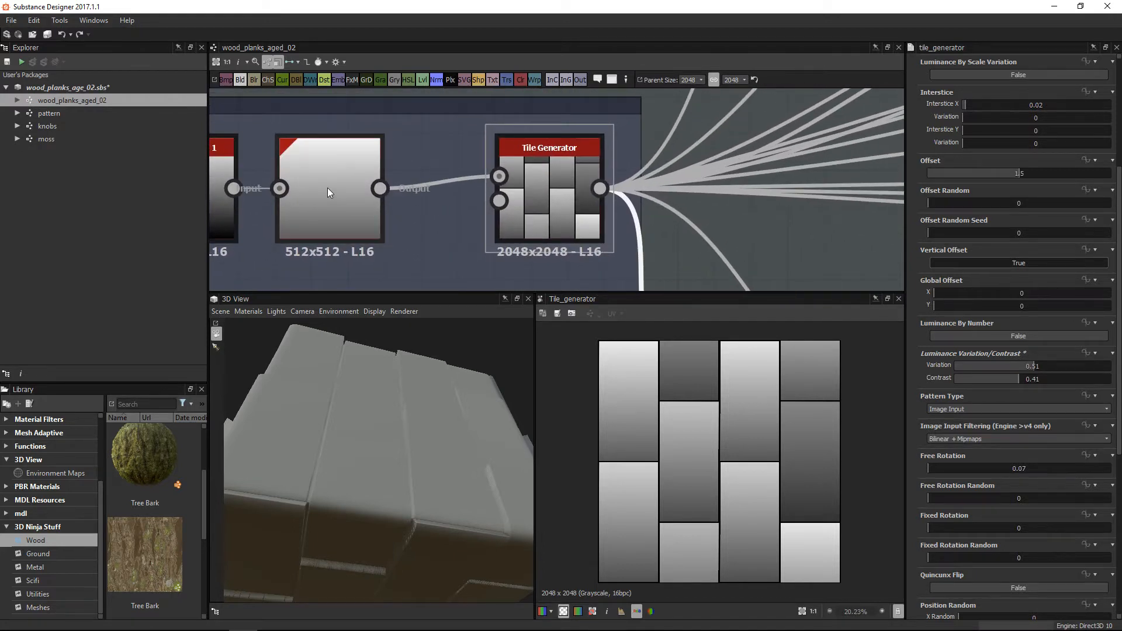
pyautogui.scroll(-2, 647, 234)
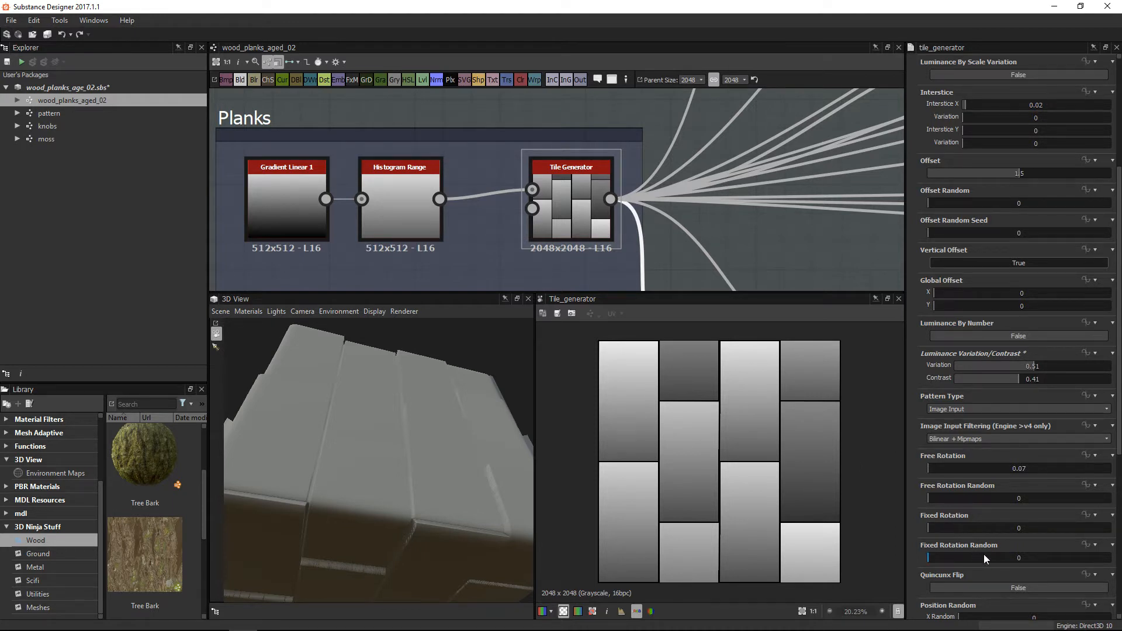
pyautogui.hotkey('ctrl', 'z')
pyautogui.hotkey('ctrl', 'z')
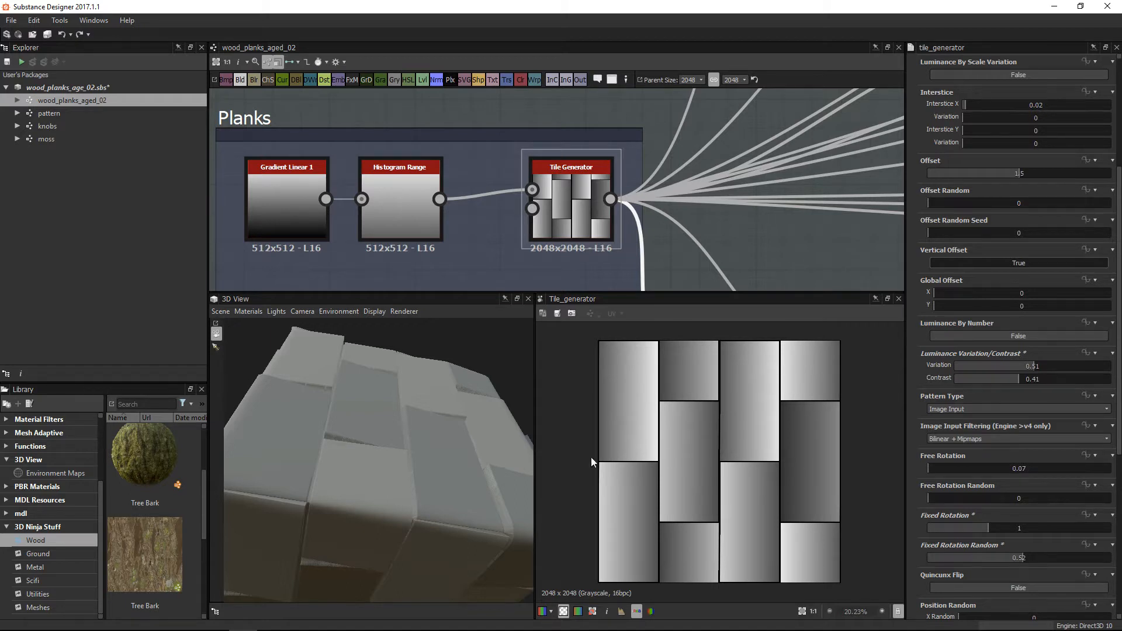
# Inspect the tilted planks from the front in 3D and review the Tile Generator's position and mask parameters.
pyautogui.moveTo(403, 447); pyautogui.dragTo(444, 476)
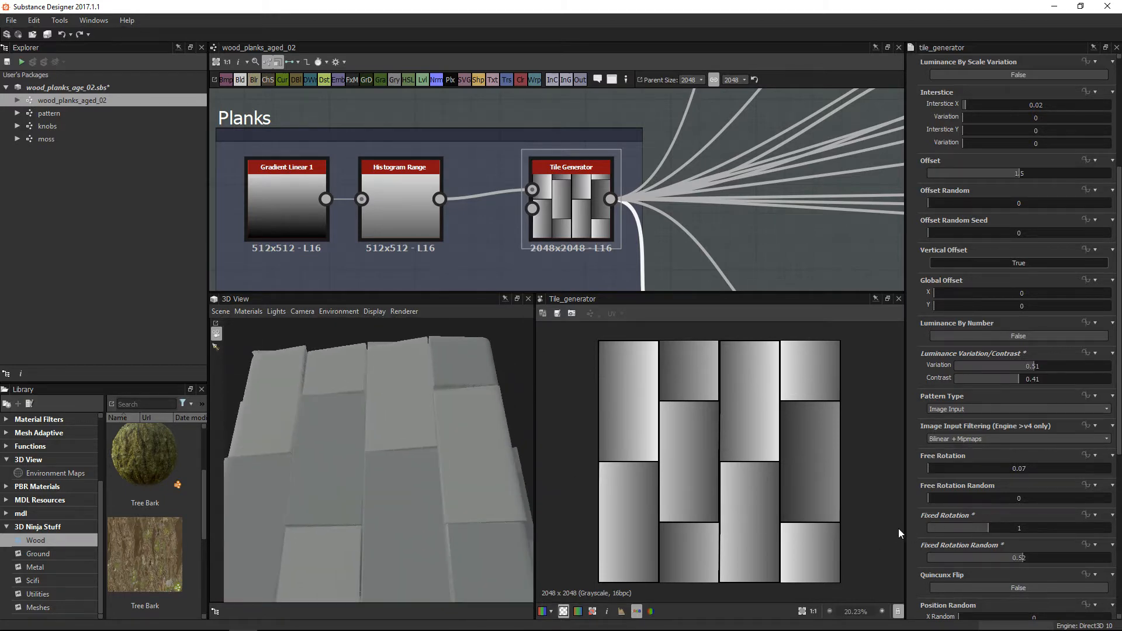
pyautogui.scroll(-3, 920, 525)
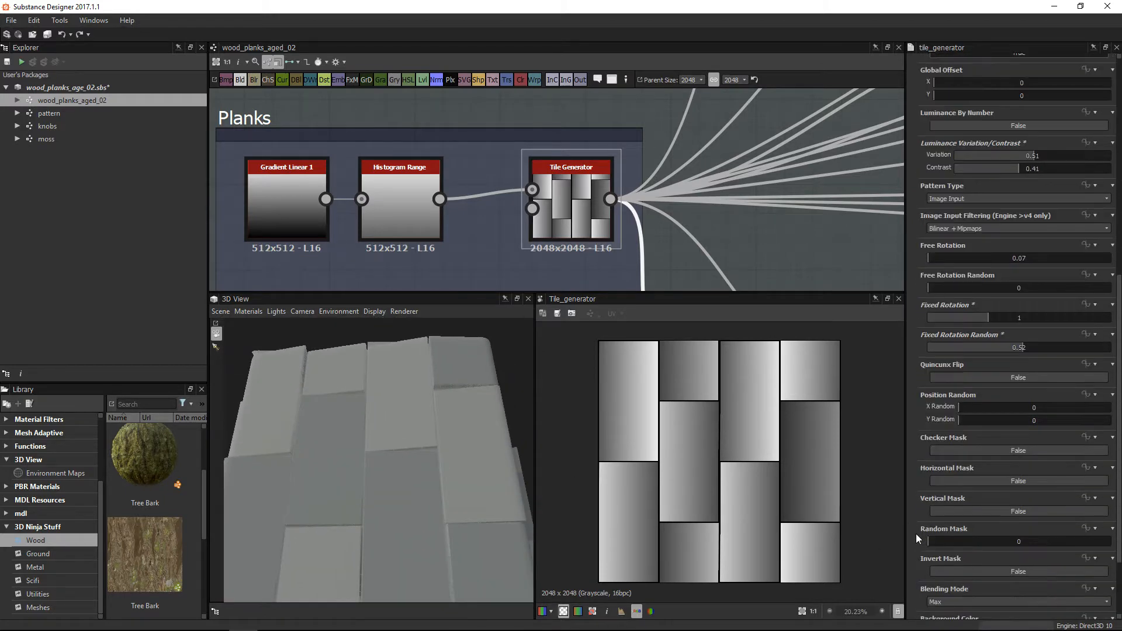
# Review the remaining Tile Generator parameters, then preview the Histogram Range output followed by the Tile Generator output in 2D.
pyautogui.scroll(3, 917, 535)
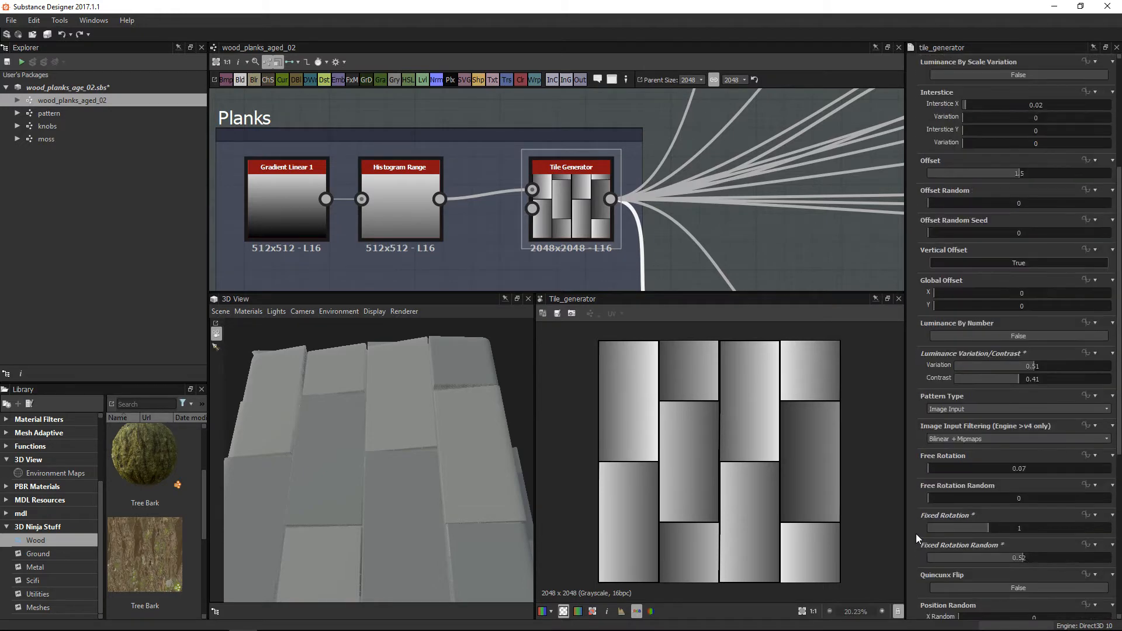
pyautogui.scroll(-4, 602, 240)
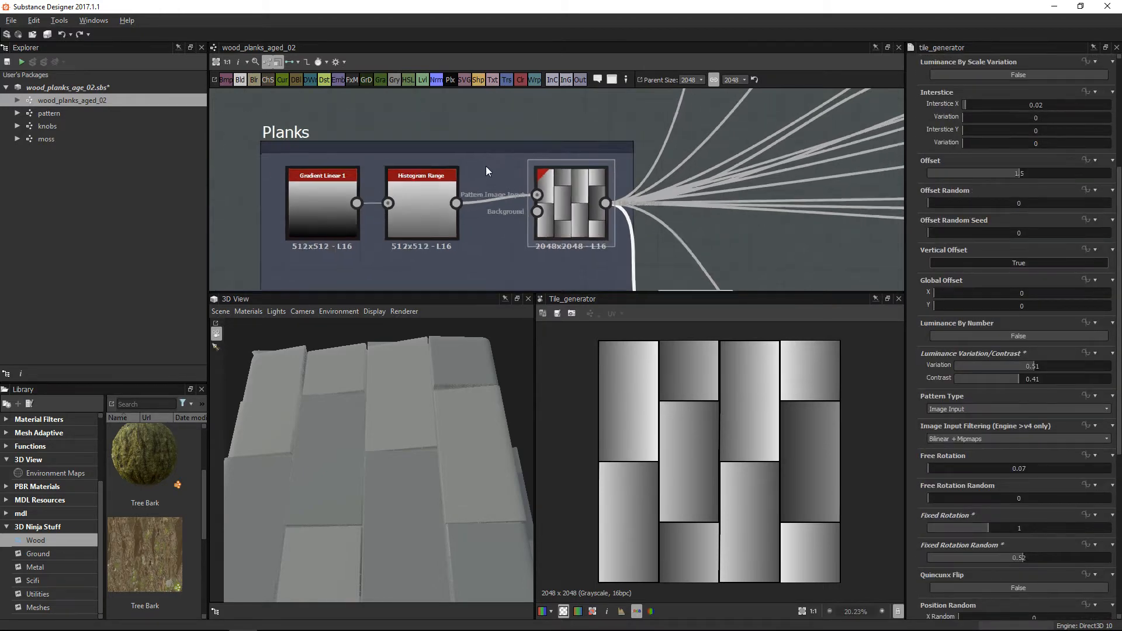
pyautogui.scroll(-1, 603, 240)
pyautogui.moveTo(598, 280); pyautogui.dragTo(518, 221, button='middle')
pyautogui.doubleClick(400, 171)
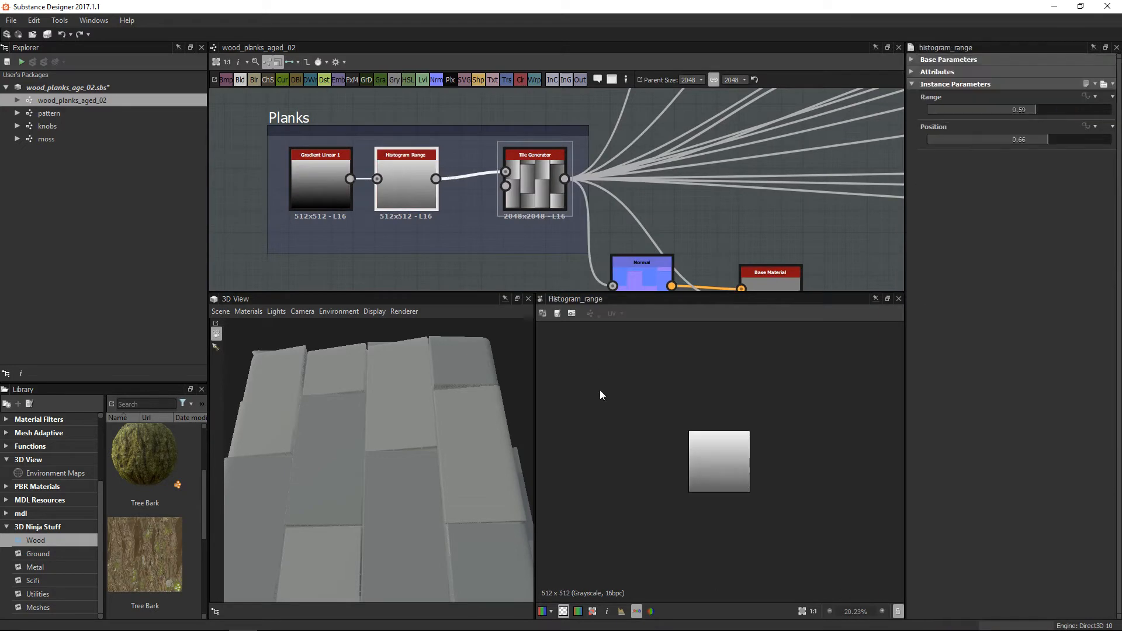
pyautogui.keyDown('alt'); pyautogui.moveTo(729, 452); pyautogui.dragTo(753, 547, button='right'); pyautogui.keyUp('alt')
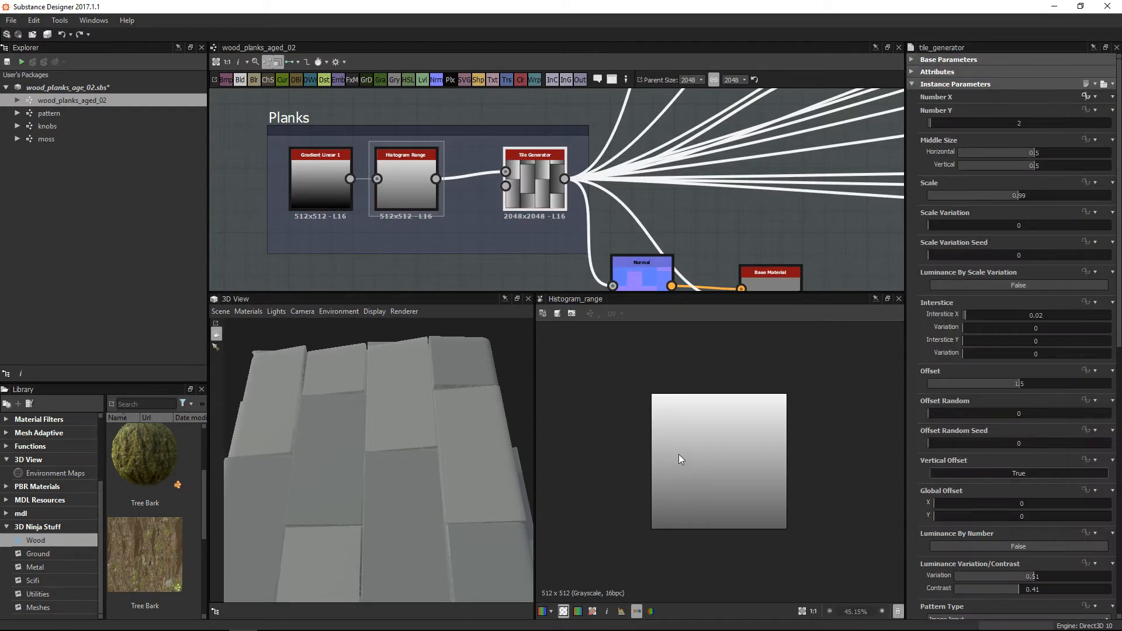
pyautogui.doubleClick(525, 156)
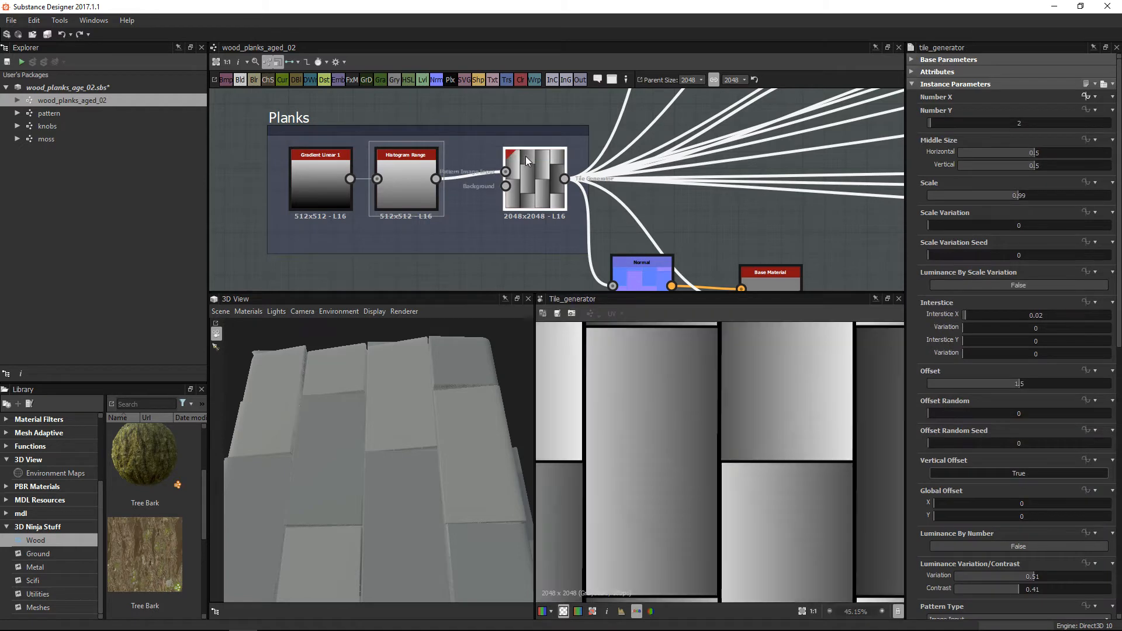
# Survey the graph sections fed by the Tile Generator up to Nail Holes and Nails, and view the 3D planks from another angle.
pyautogui.moveTo(661, 232); pyautogui.dragTo(501, 132, button='middle')
pyautogui.keyDown('alt'); pyautogui.moveTo(501, 132); pyautogui.dragTo(559, 166, button='right'); pyautogui.keyUp('alt')
pyautogui.moveTo(559, 165); pyautogui.dragTo(474, 248, button='middle')
pyautogui.moveTo(562, 197); pyautogui.dragTo(498, 215, button='middle')
pyautogui.scroll(-2, 497, 215)
pyautogui.scroll(-1, 565, 188)
pyautogui.moveTo(581, 233); pyautogui.dragTo(512, 159, button='middle')
pyautogui.scroll(2, 512, 159)
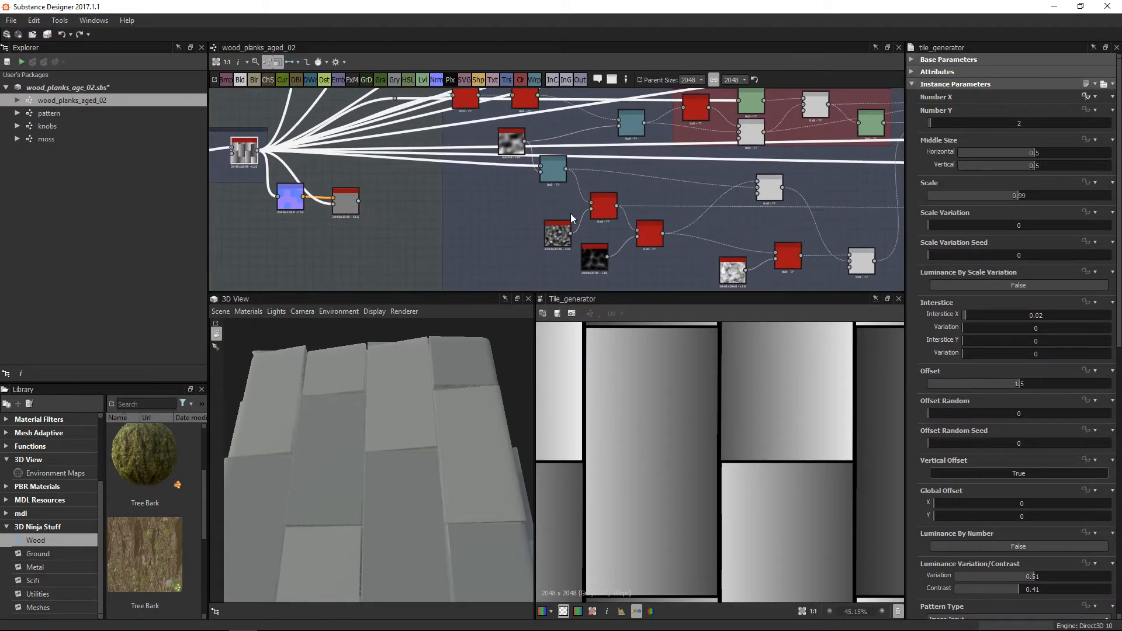
pyautogui.moveTo(383, 462)
pyautogui.mouseDown()
pyautogui.moveTo(411, 468)
pyautogui.moveTo(393, 445)
pyautogui.mouseUp()
pyautogui.scroll(-2, 523, 235)
pyautogui.moveTo(466, 202); pyautogui.dragTo(418, 199, button='middle')
pyautogui.moveTo(510, 199); pyautogui.dragTo(432, 199, button='middle')
pyautogui.moveTo(498, 148); pyautogui.dragTo(546, 218, button='middle')
pyautogui.scroll(-2, 549, 210)
pyautogui.moveTo(570, 164); pyautogui.dragTo(602, 200, button='middle')
pyautogui.scroll(1, 566, 188)
pyautogui.scroll(2, 566, 188)
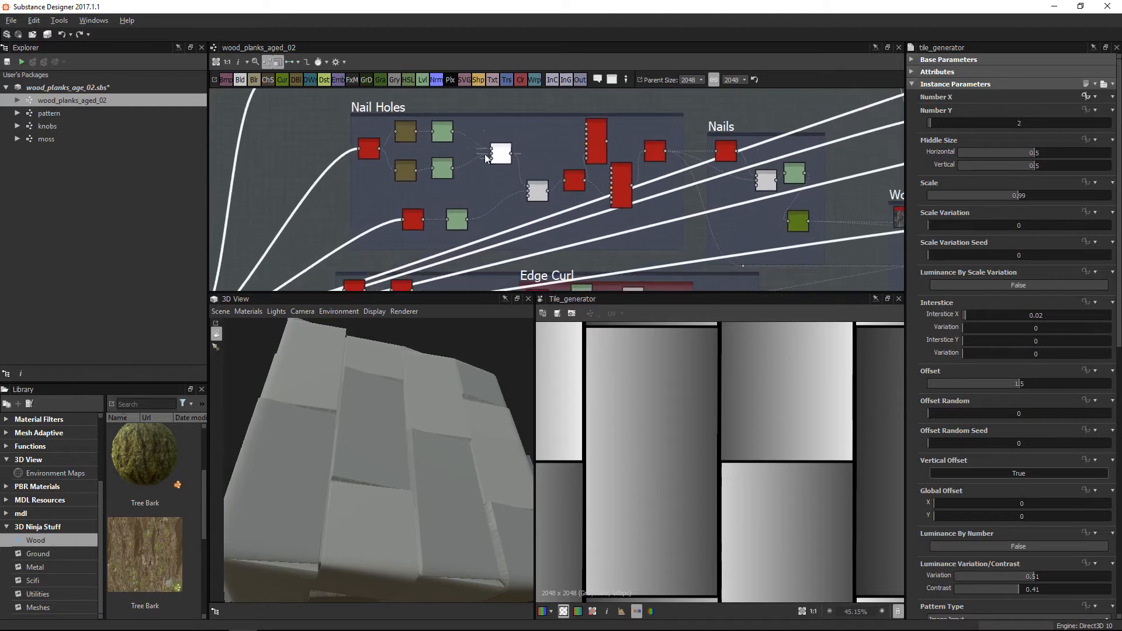
pyautogui.moveTo(695, 214); pyautogui.dragTo(668, 188, button='middle')
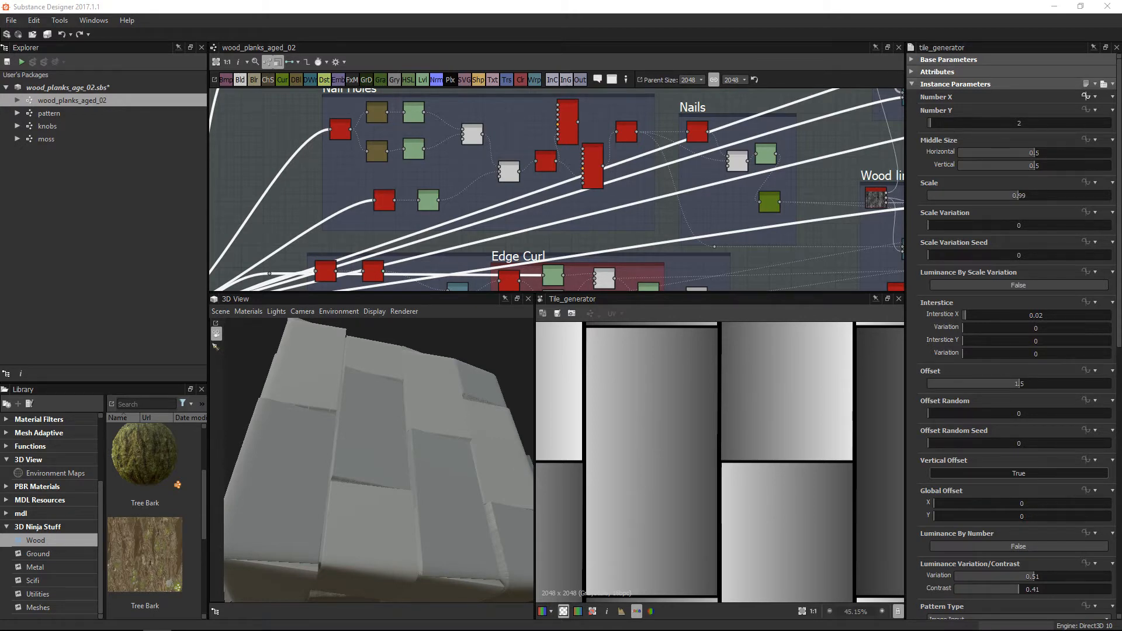
# Enlarge the graph area and preview the Histogram Scan and Bevel nodes that lead into the Edge Curl section.
pyautogui.moveTo(537, 231); pyautogui.dragTo(585, 123, button='middle')
pyautogui.scroll(2, 558, 176)
pyautogui.moveTo(700, 192); pyautogui.dragTo(727, 130, button='middle')
pyautogui.moveTo(454, 149); pyautogui.dragTo(493, 197, button='middle')
pyautogui.moveTo(472, 291); pyautogui.dragTo(472, 397)
pyautogui.moveTo(525, 199); pyautogui.dragTo(532, 346, button='middle')
pyautogui.scroll(4, 537, 315)
pyautogui.scroll(4, 435, 258)
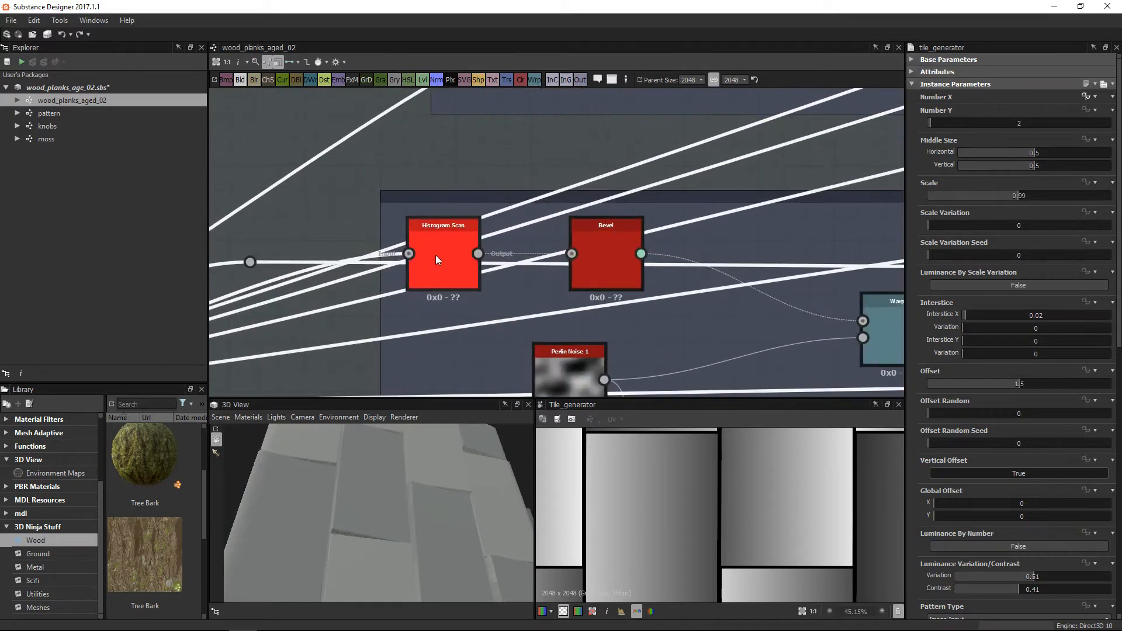
pyautogui.doubleClick(436, 254)
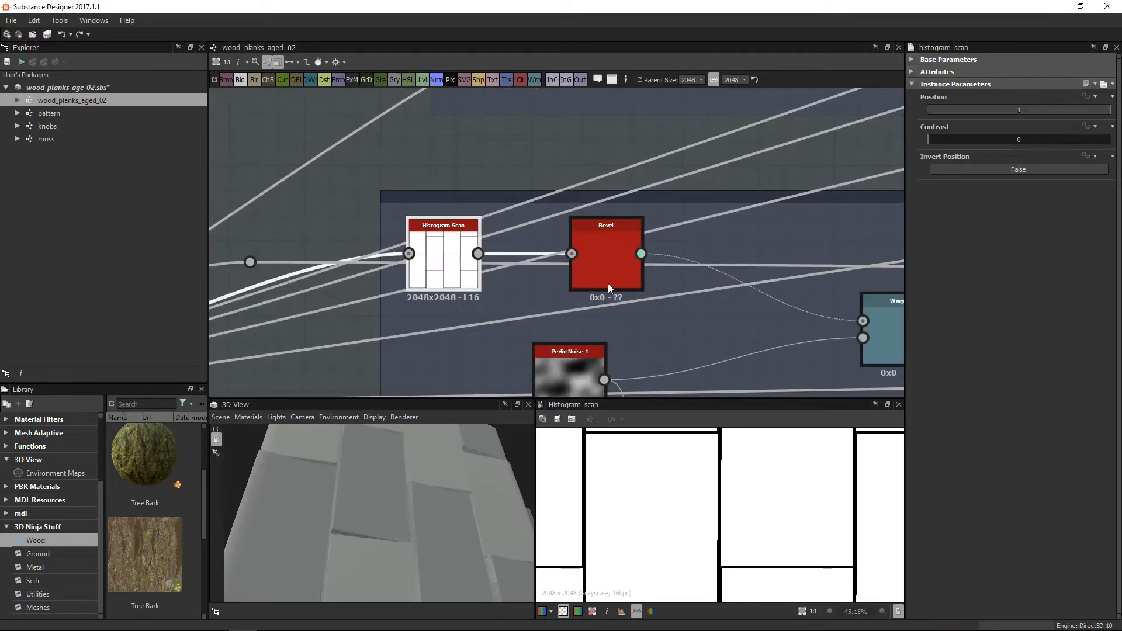
pyautogui.doubleClick(615, 246)
# Preview the Warp node before Edge Curl and restore height to the 2D and 3D views to see its whole output.
pyautogui.scroll(-5, 730, 282)
pyautogui.moveTo(739, 270); pyautogui.dragTo(502, 158, button='middle')
pyautogui.moveTo(672, 244); pyautogui.dragTo(670, 232, button='middle')
pyautogui.doubleClick(590, 184)
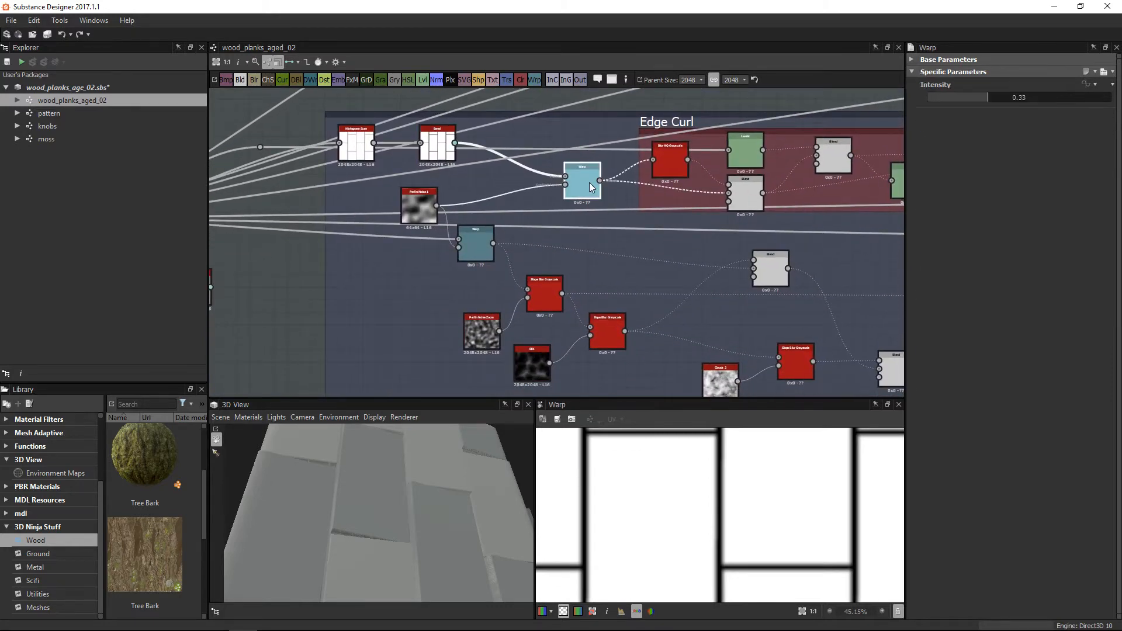
pyautogui.moveTo(701, 401); pyautogui.dragTo(695, 311)
pyautogui.scroll(-1, 658, 155)
pyautogui.scroll(-3, 699, 447)
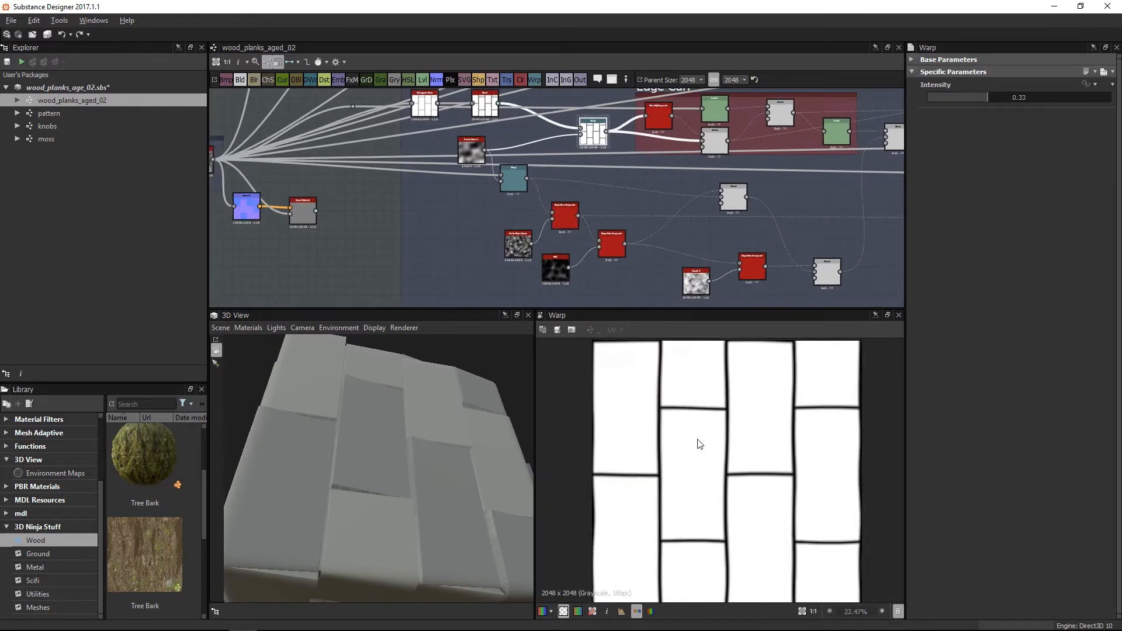
pyautogui.scroll(2, 429, 172)
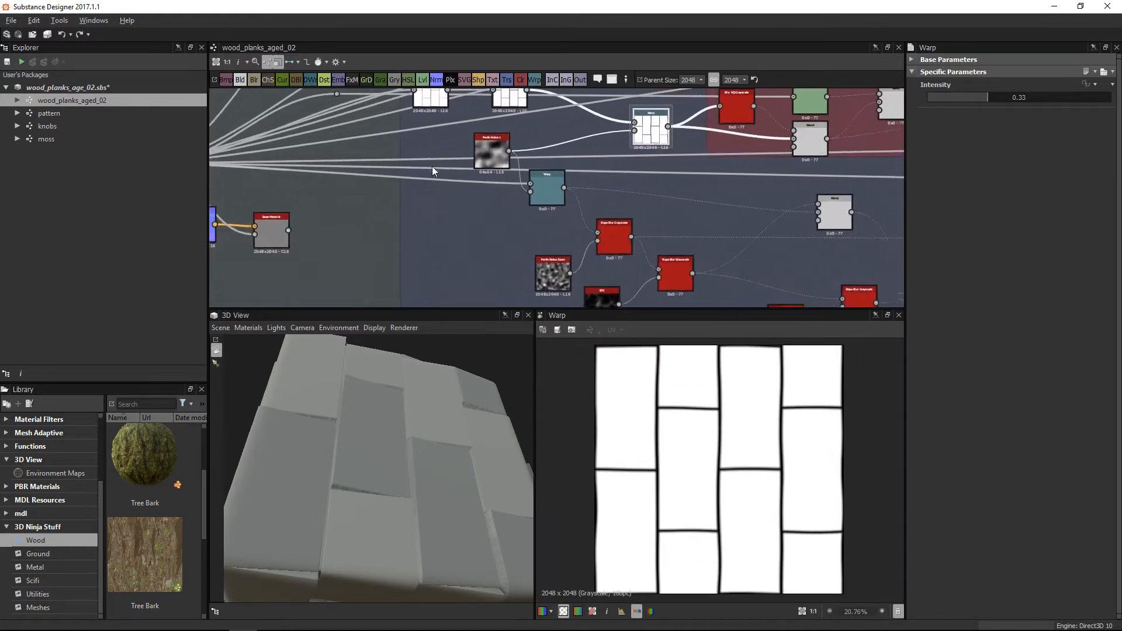
# Return to the Planks section and preview the Tile Generator's output in 2D again.
pyautogui.moveTo(536, 217); pyautogui.dragTo(690, 212, button='middle')
pyautogui.scroll(-1, 583, 246)
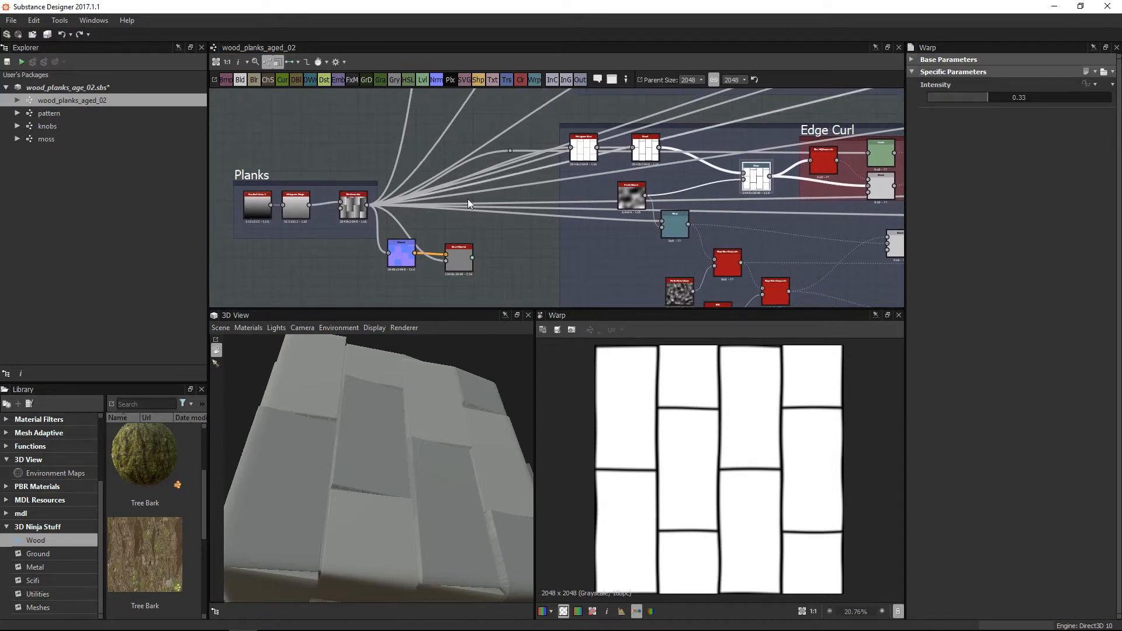
pyautogui.click(350, 212)
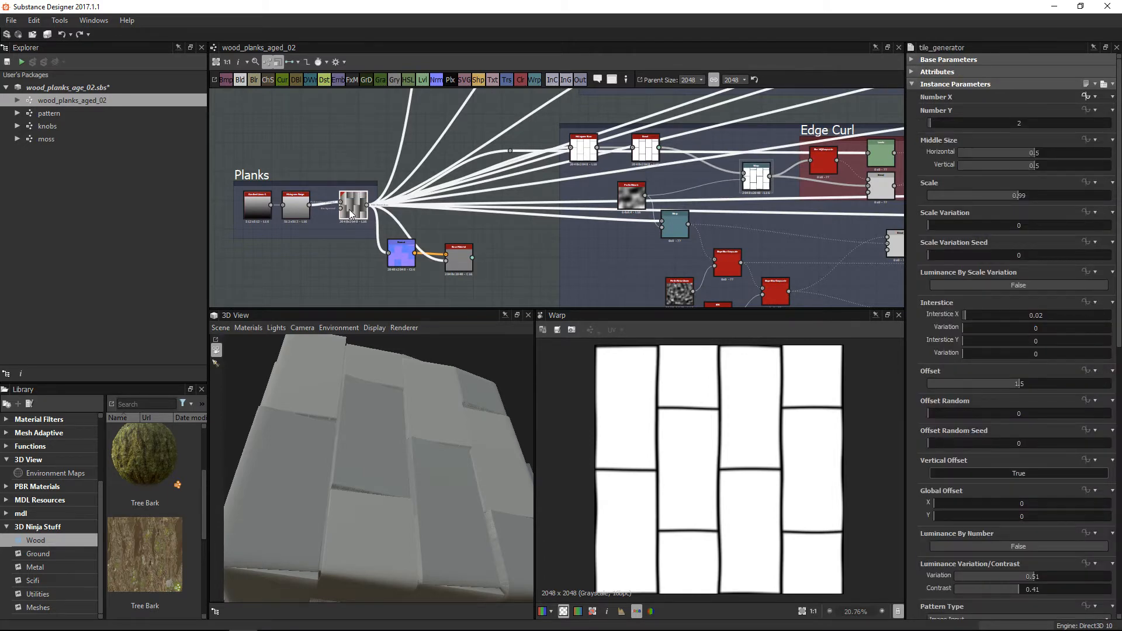
pyautogui.doubleClick(349, 211)
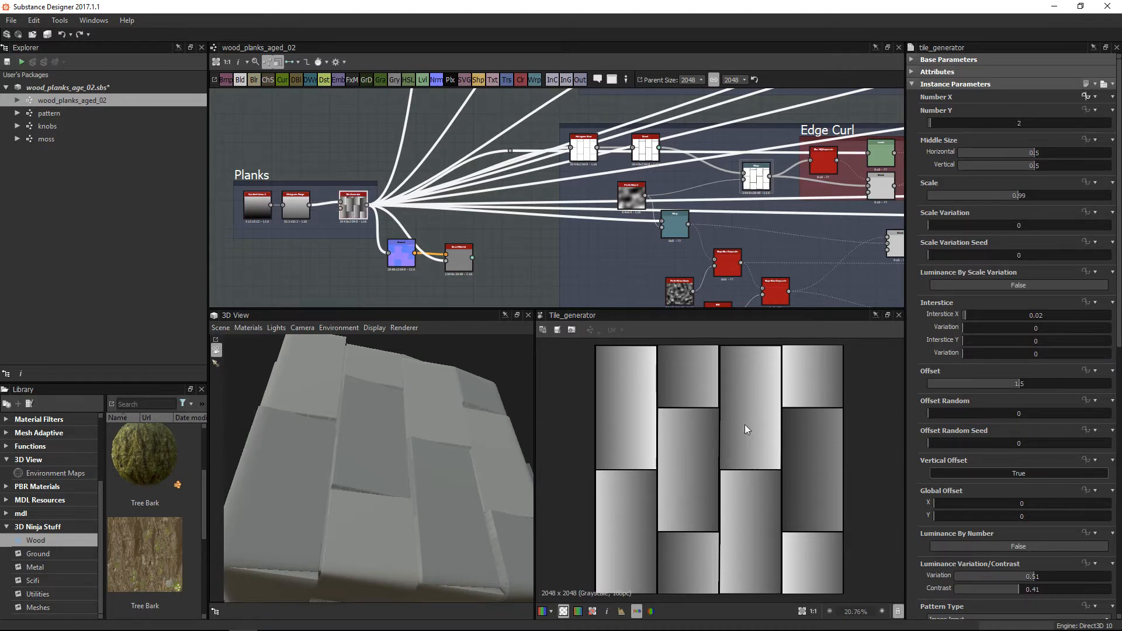
pyautogui.scroll(1, 718, 454)
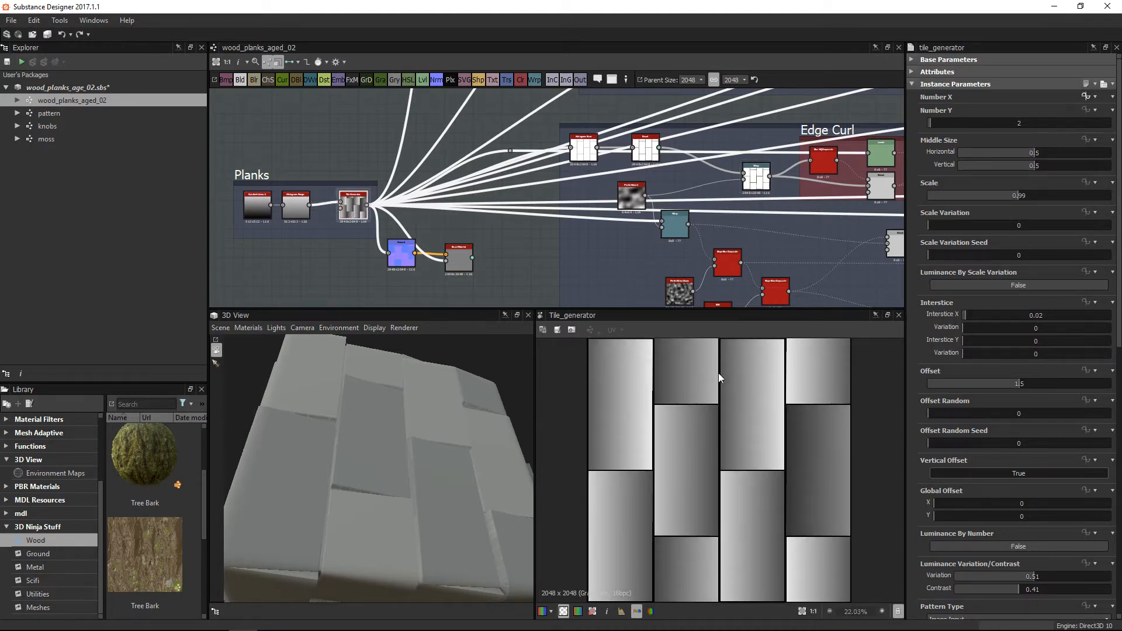
# Preview the Histogram Scan node's output and examine its black-and-white plank mask up close.
pyautogui.moveTo(610, 152); pyautogui.dragTo(454, 135, button='middle')
pyautogui.scroll(3, 454, 137)
pyautogui.scroll(3, 438, 164)
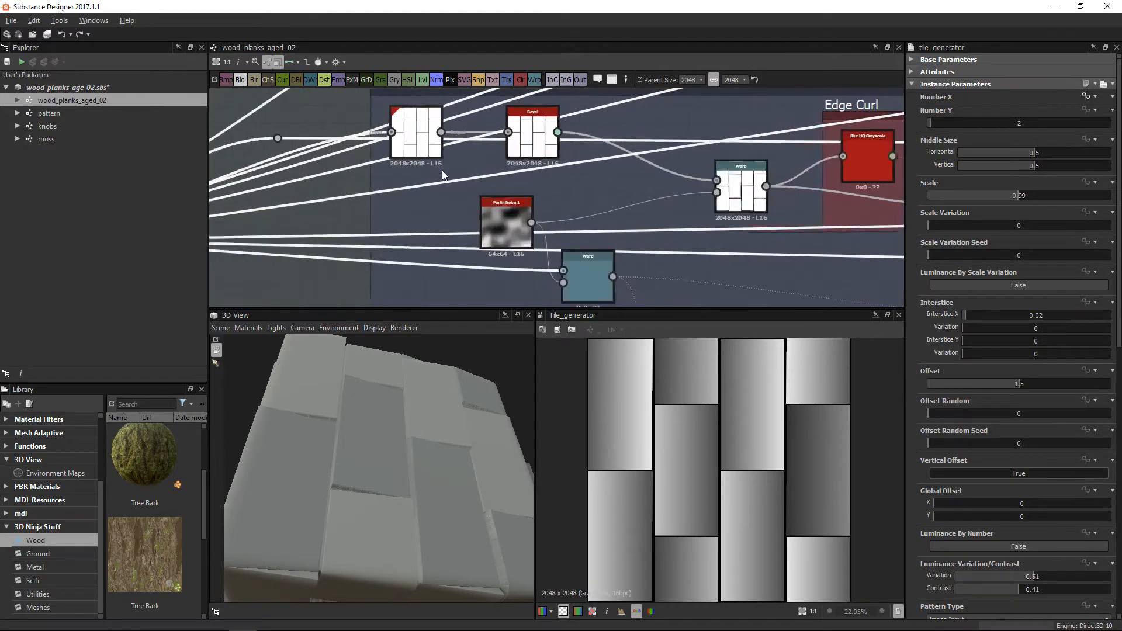
pyautogui.doubleClick(424, 147)
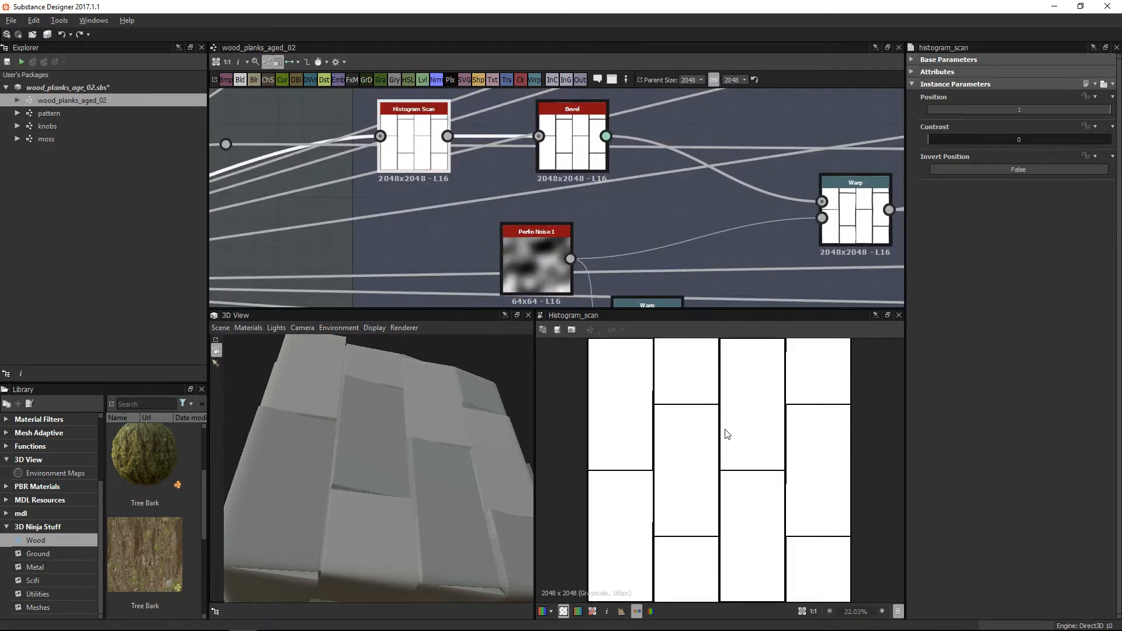
pyautogui.scroll(1, 723, 445)
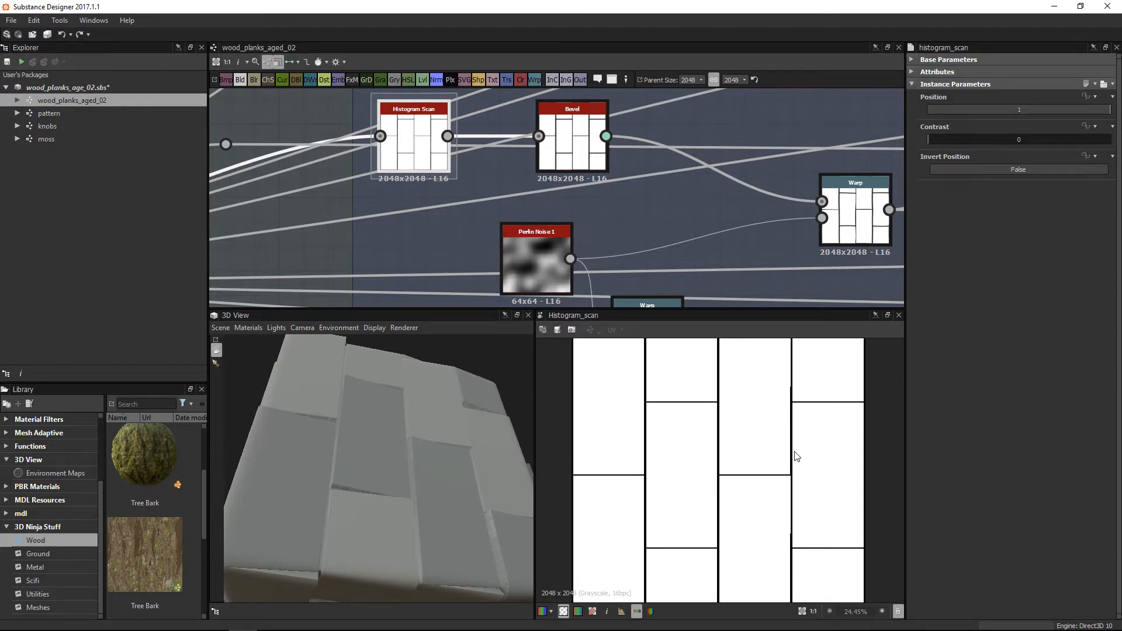
pyautogui.scroll(3, 676, 420)
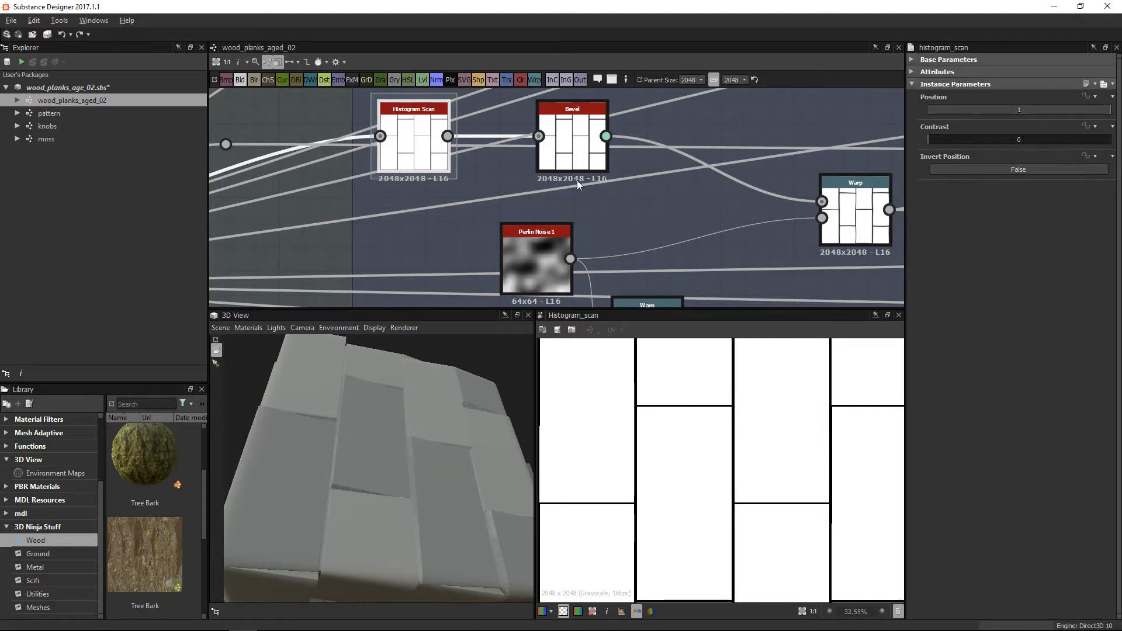
# Preview the Bevel node's height output and examine the softened plank edges up close.
pyautogui.doubleClick(573, 143)
pyautogui.scroll(2, 573, 144)
pyautogui.scroll(7, 666, 461)
pyautogui.scroll(3, 667, 462)
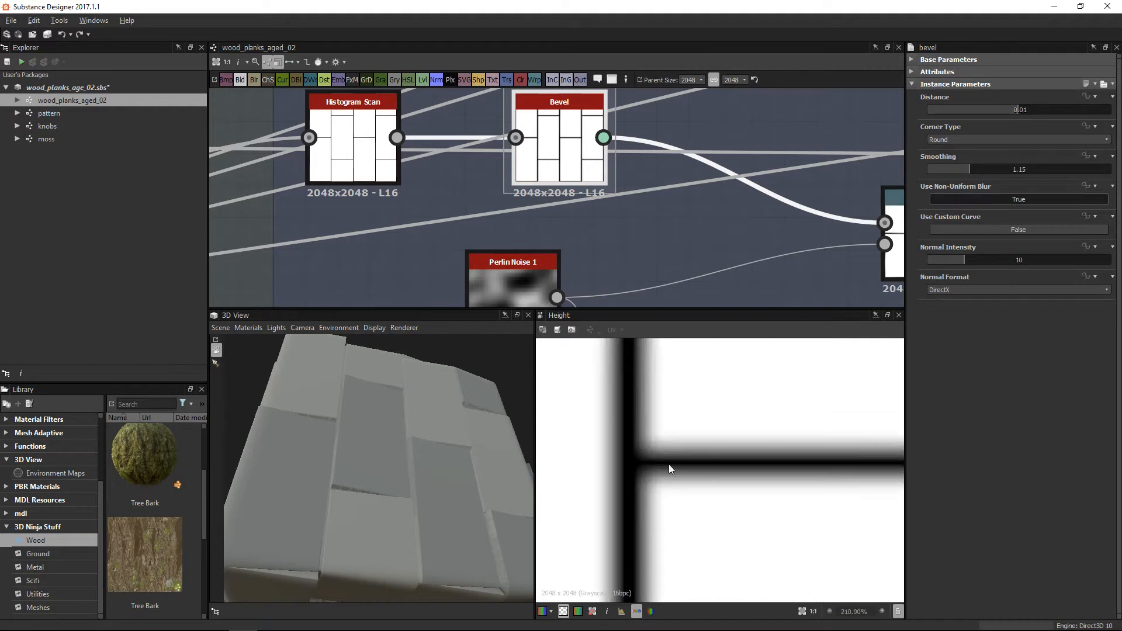
pyautogui.scroll(-2, 732, 215)
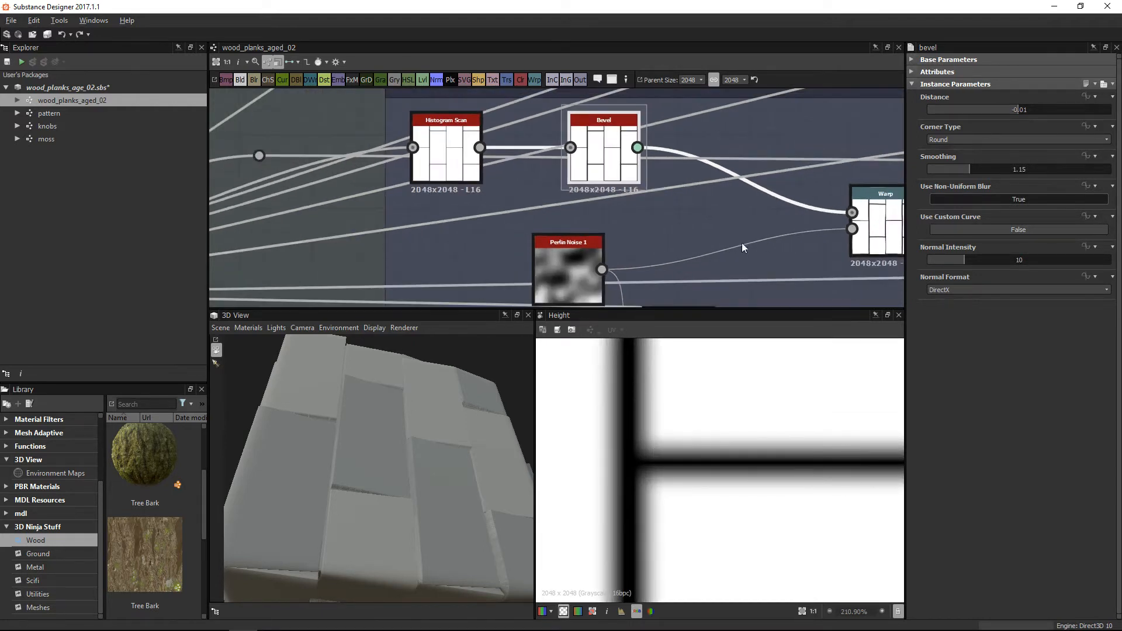
# Preview the Warp node fed by Bevel and Perlin Noise 1, comparing its wavy plank edges up close and in full.
pyautogui.moveTo(818, 241); pyautogui.dragTo(626, 215, button='middle')
pyautogui.scroll(-1, 624, 214)
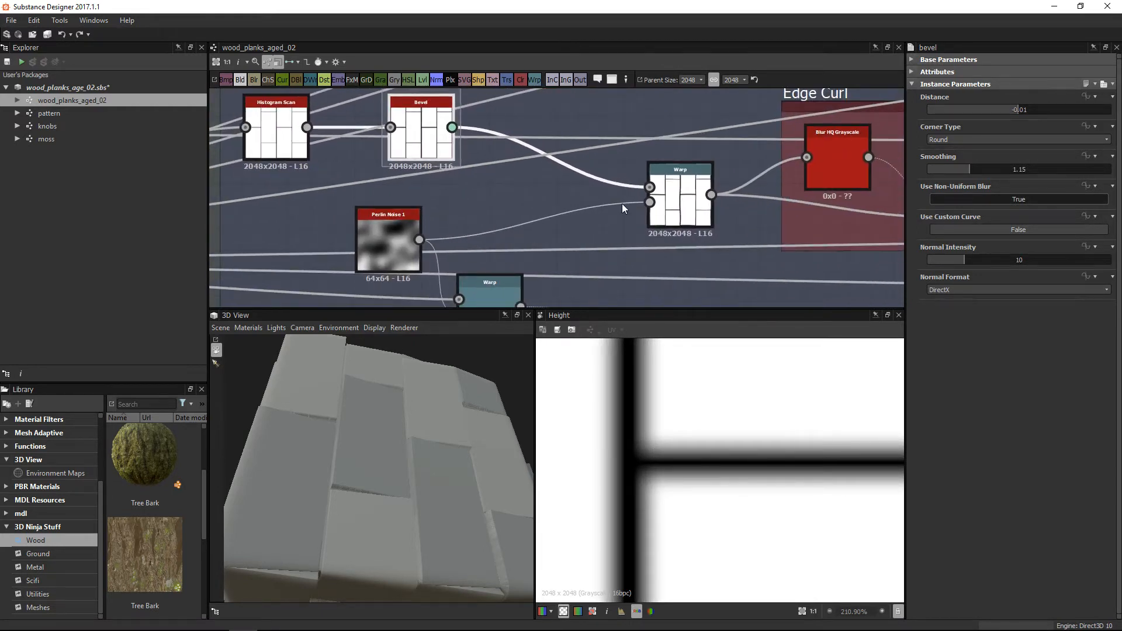
pyautogui.scroll(1, 682, 160)
pyautogui.moveTo(677, 218); pyautogui.dragTo(681, 195, button='middle')
pyautogui.doubleClick(684, 181)
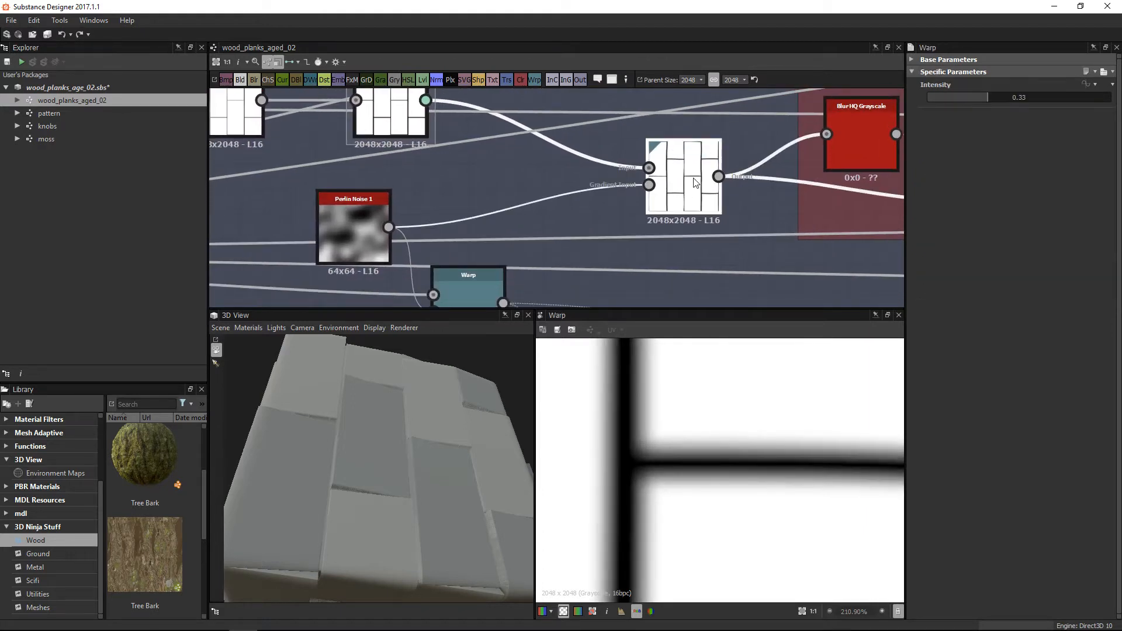
pyautogui.scroll(-10, 688, 453)
pyautogui.press('f')
pyautogui.moveTo(783, 500); pyautogui.dragTo(765, 472, button='middle')
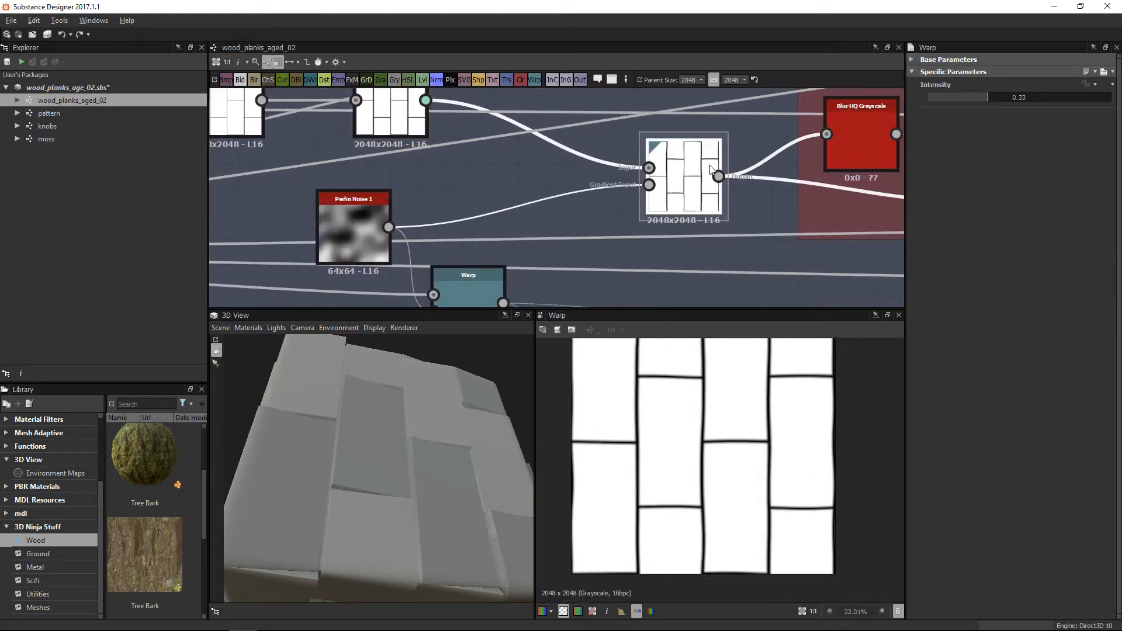
# Reposition the Perlin Noise 1 node and move the upper Warp node closer to it.
pyautogui.moveTo(348, 225); pyautogui.dragTo(321, 199)
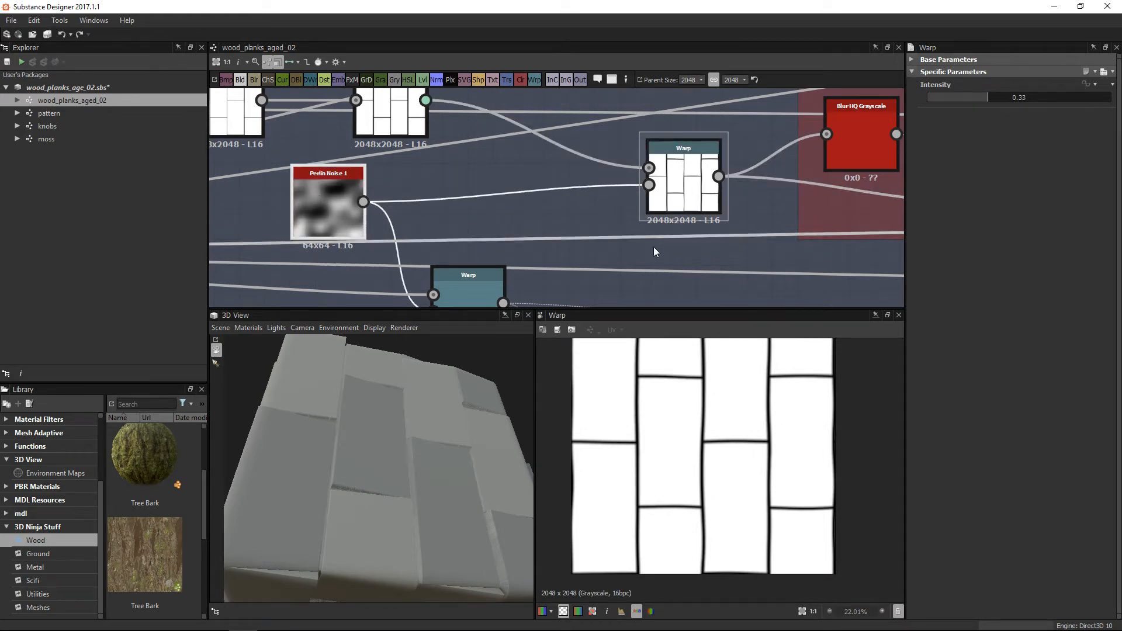
pyautogui.moveTo(668, 233); pyautogui.dragTo(686, 195, button='middle')
pyautogui.scroll(-2, 685, 195)
pyautogui.moveTo(604, 215); pyautogui.dragTo(605, 213, button='middle')
pyautogui.moveTo(619, 173); pyautogui.dragTo(567, 170)
pyautogui.moveTo(721, 179); pyautogui.dragTo(686, 209, button='middle')
pyautogui.scroll(-2, 659, 213)
pyautogui.moveTo(577, 283); pyautogui.dragTo(615, 193, button='middle')
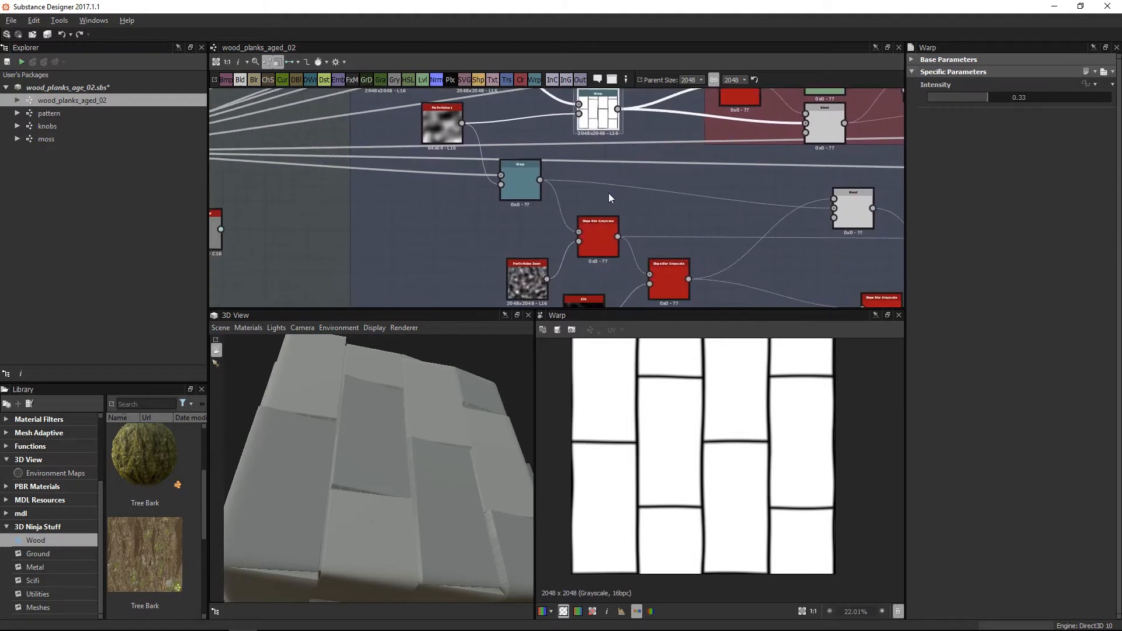
# Preview the lower Warp node and rearrange it and Perlin Noise 1 to make their connections easier to read.
pyautogui.doubleClick(520, 181)
pyautogui.scroll(3, 526, 190)
pyautogui.moveTo(537, 195); pyautogui.dragTo(567, 206)
pyautogui.moveTo(408, 119); pyautogui.dragTo(396, 166)
# Compare the Tile Generator image entering the lower Warp node with the warped output in 2D.
pyautogui.doubleClick(539, 185)
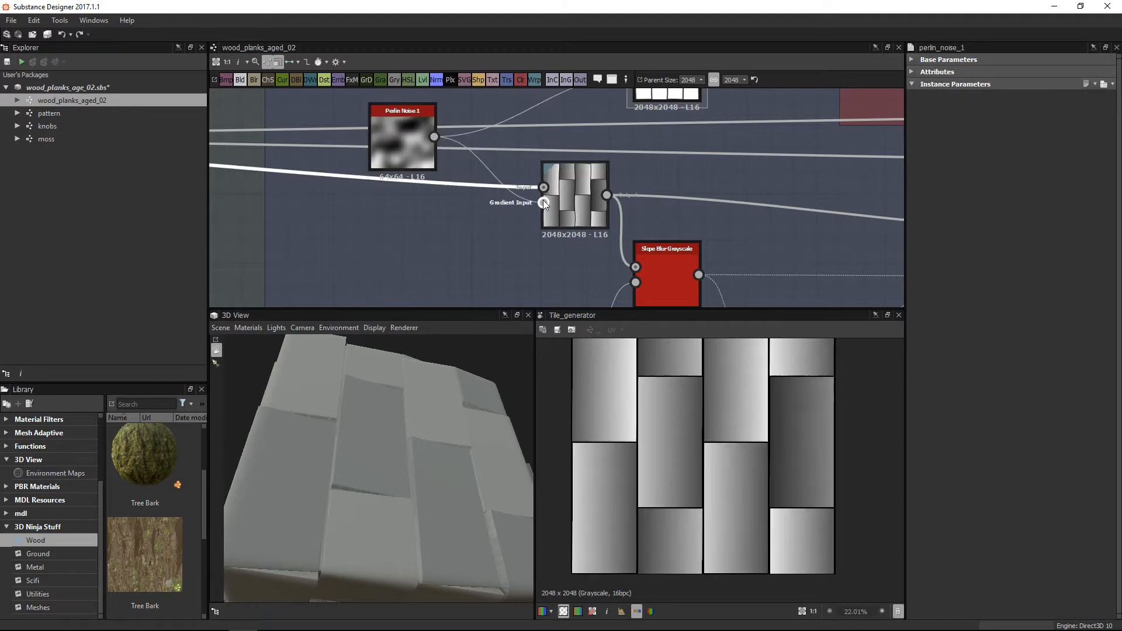
pyautogui.doubleClick(563, 200)
pyautogui.scroll(3, 715, 423)
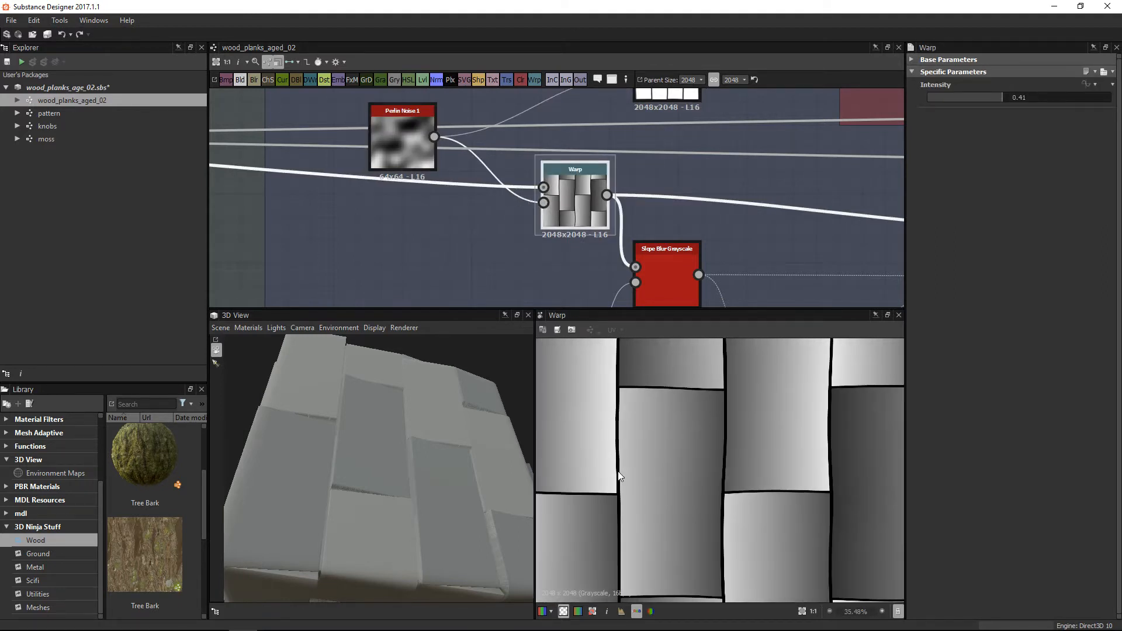
# Move the first two Slope Blur Grayscale nodes and their two noise input nodes farther along the graph from the lower Warp node.
pyautogui.moveTo(654, 188); pyautogui.dragTo(561, 134, button='middle')
pyautogui.scroll(-2, 632, 198)
pyautogui.scroll(-1, 631, 198)
pyautogui.moveTo(664, 234); pyautogui.dragTo(586, 215, button='middle')
pyautogui.scroll(-2, 583, 208)
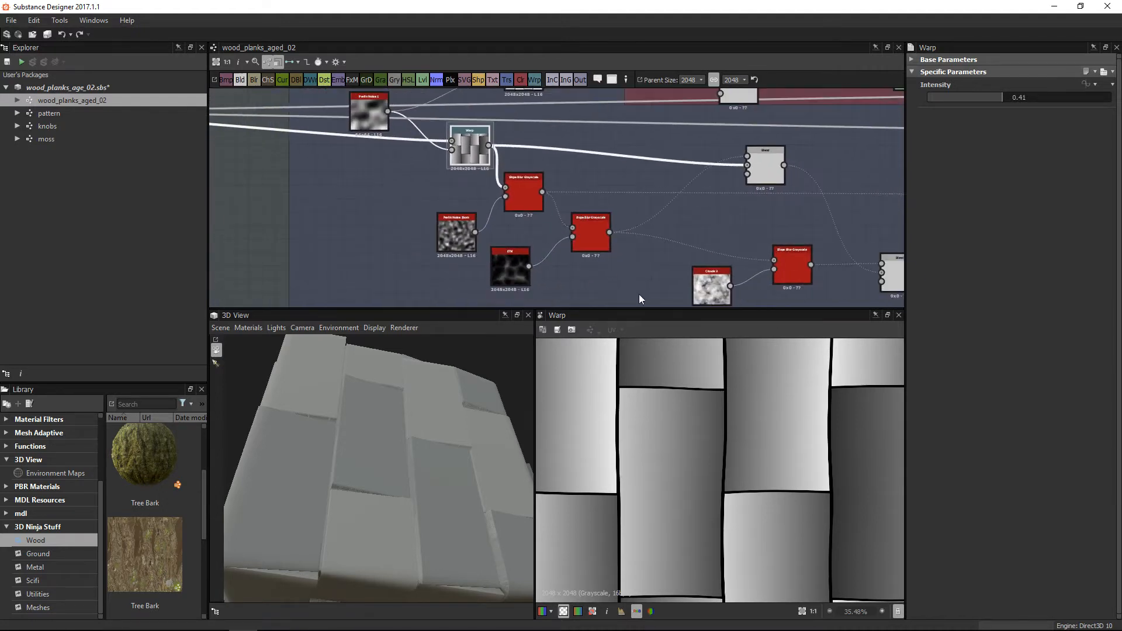
pyautogui.scroll(-3, 643, 383)
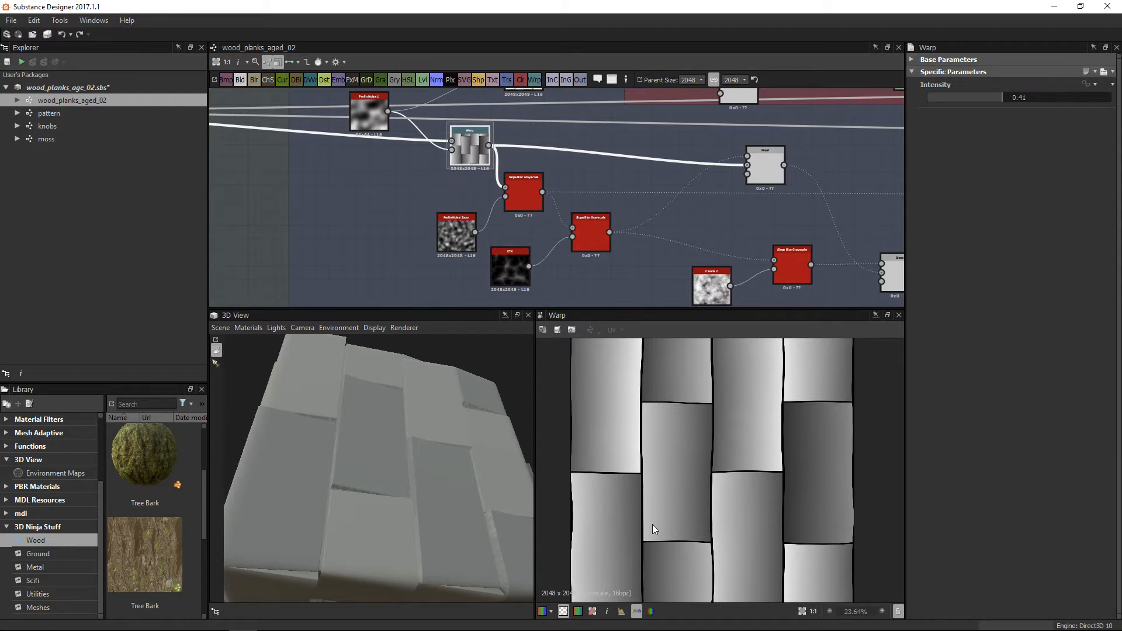
pyautogui.moveTo(597, 233); pyautogui.dragTo(644, 233)
pyautogui.moveTo(522, 201); pyautogui.dragTo(563, 202)
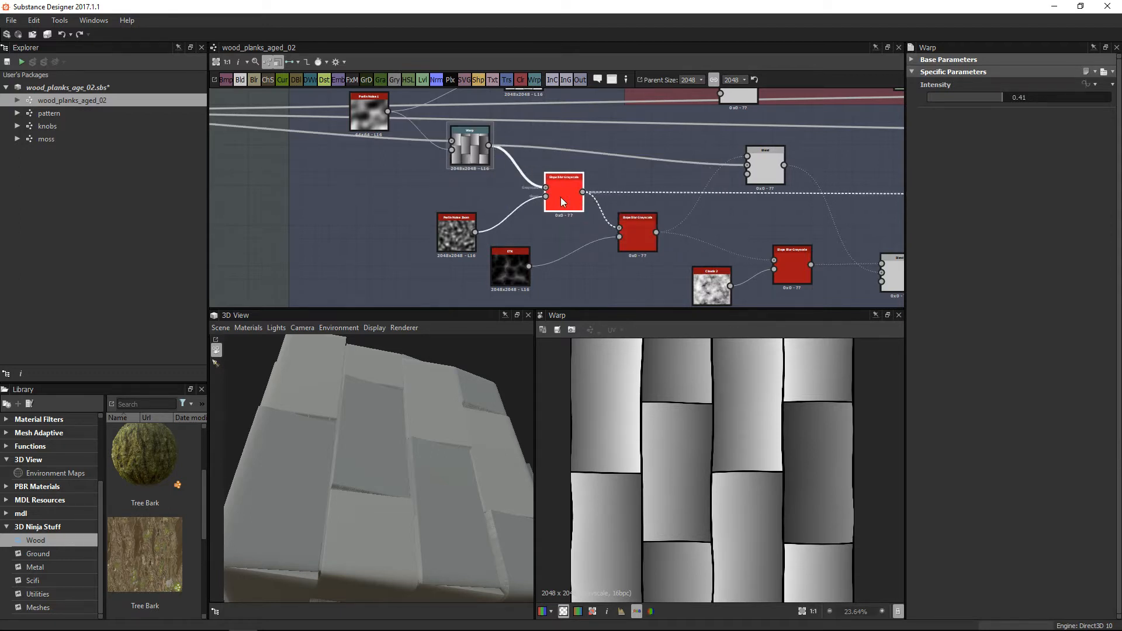
pyautogui.moveTo(510, 266); pyautogui.dragTo(555, 264)
pyautogui.moveTo(448, 243); pyautogui.dragTo(487, 241)
# Preview the Slope Blur Grayscale node fed by Perlin Noise Zoom and examine its parameters and chipped plank edges.
pyautogui.scroll(1, 578, 245)
pyautogui.scroll(1, 590, 252)
pyautogui.click(525, 185)
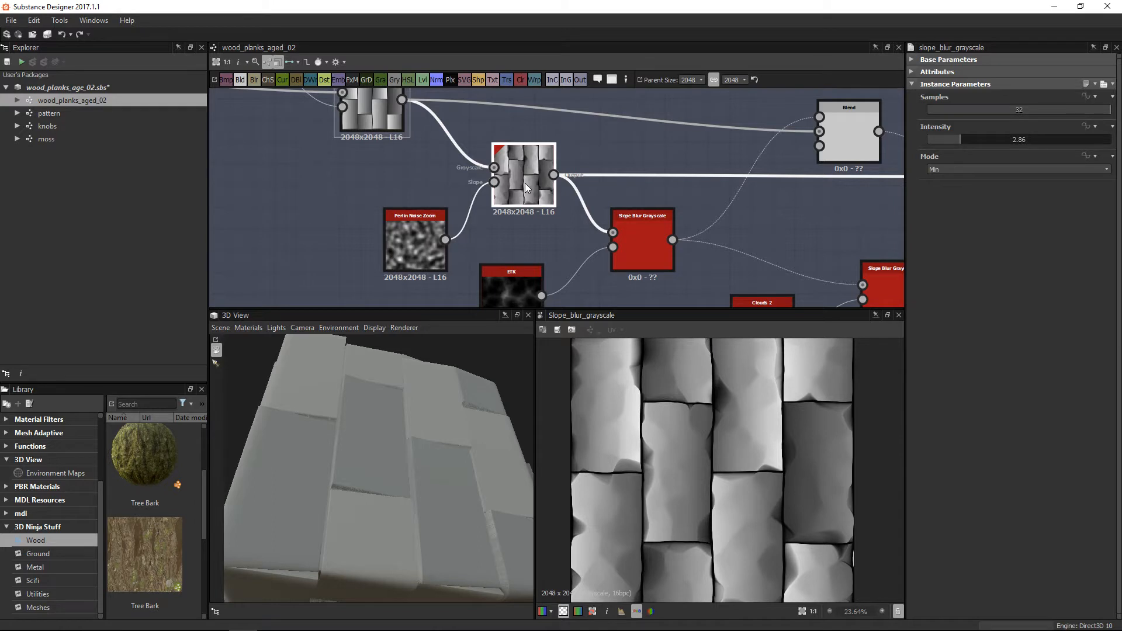
pyautogui.scroll(3, 526, 187)
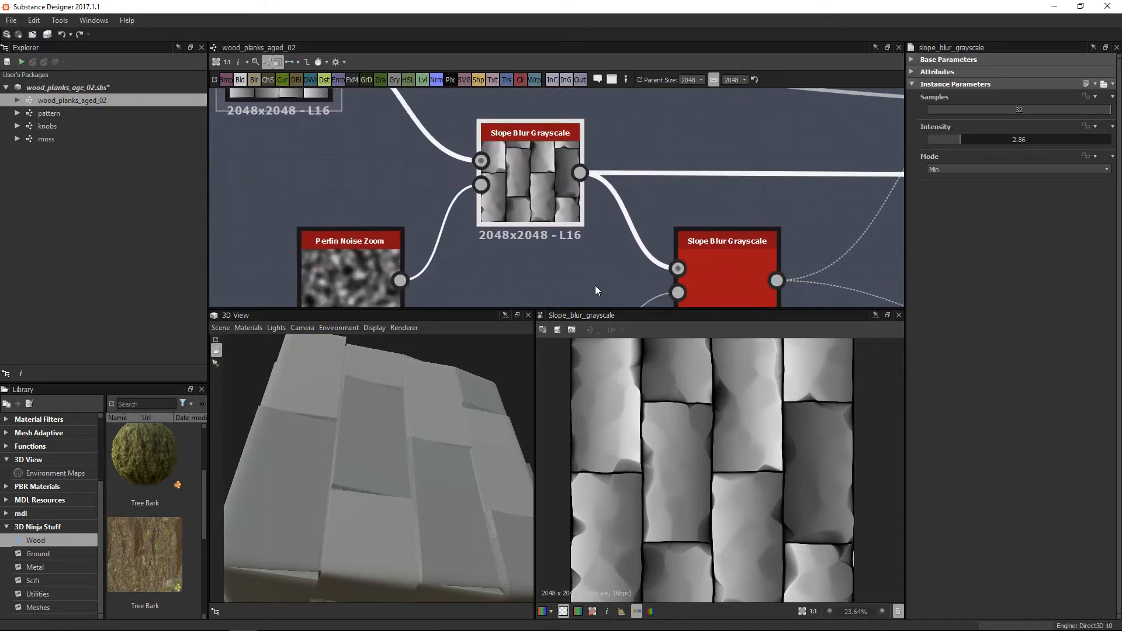
# Preview the Perlin Noise Zoom slope input and the Slope Blur Grayscale node it feeds, and examine the blurred plank edges up close.
pyautogui.moveTo(531, 216); pyautogui.dragTo(542, 190, button='middle')
pyautogui.click(349, 244)
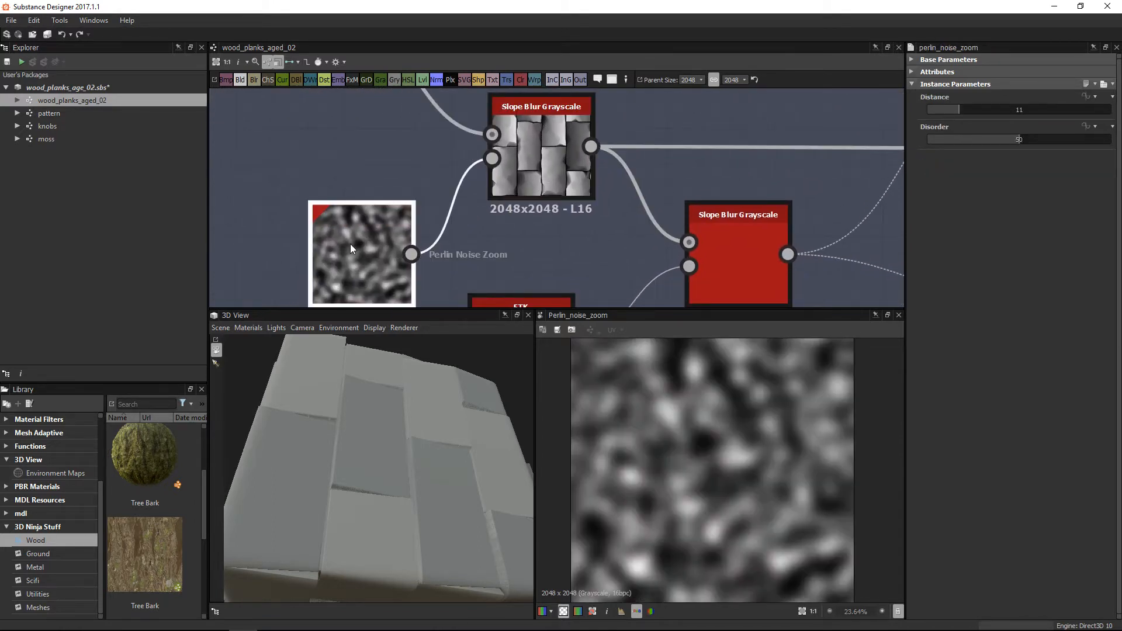
pyautogui.doubleClick(542, 144)
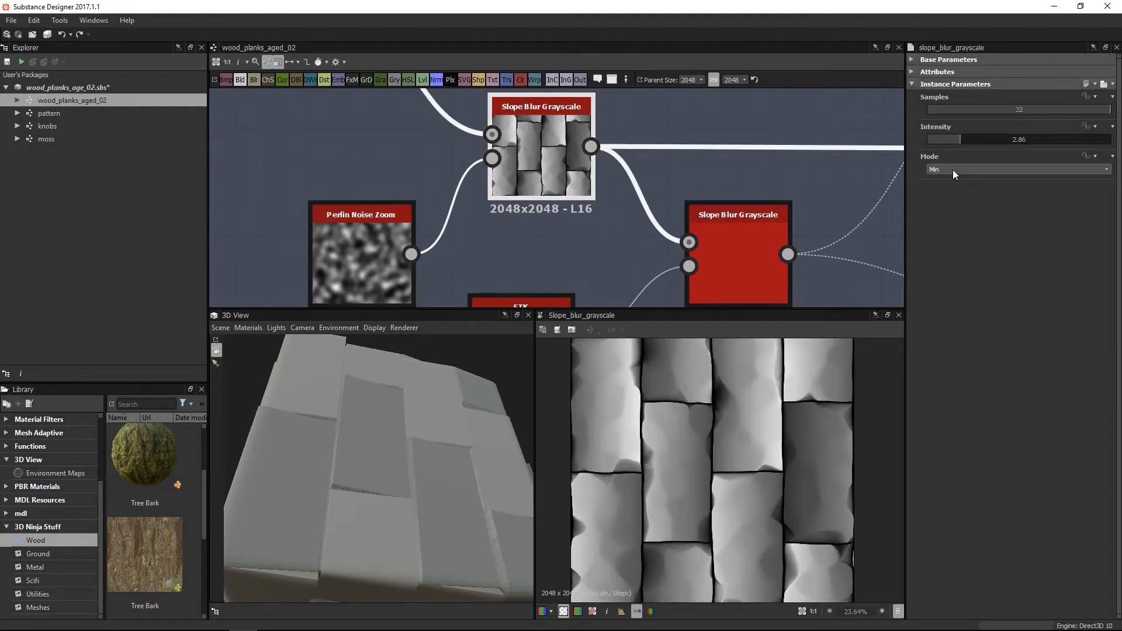
pyautogui.scroll(3, 692, 455)
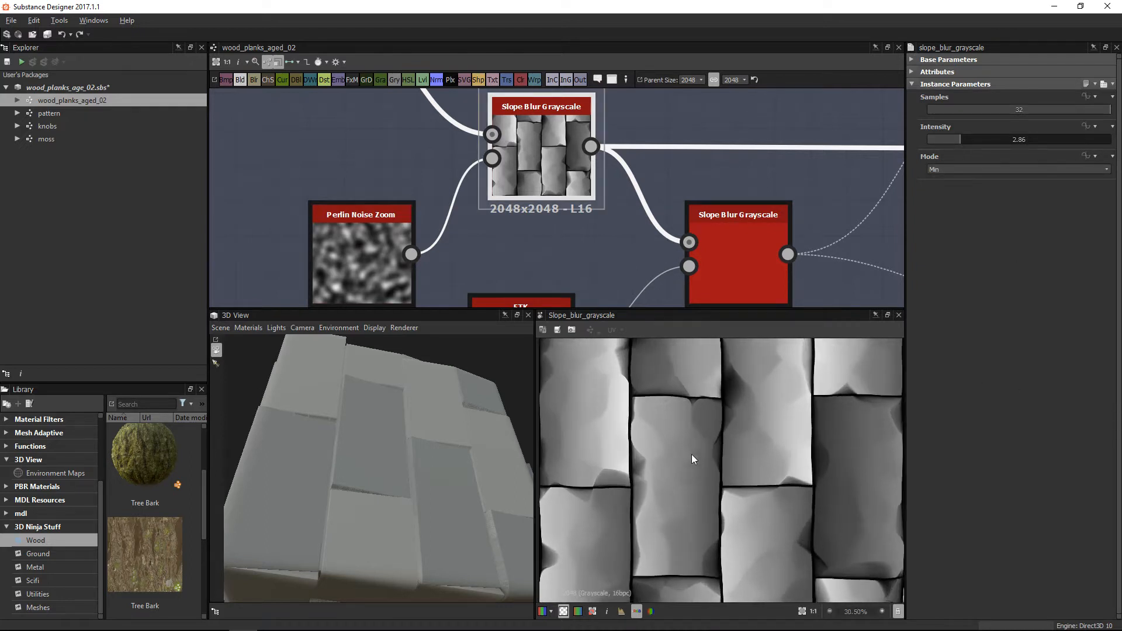
pyautogui.scroll(1, 660, 447)
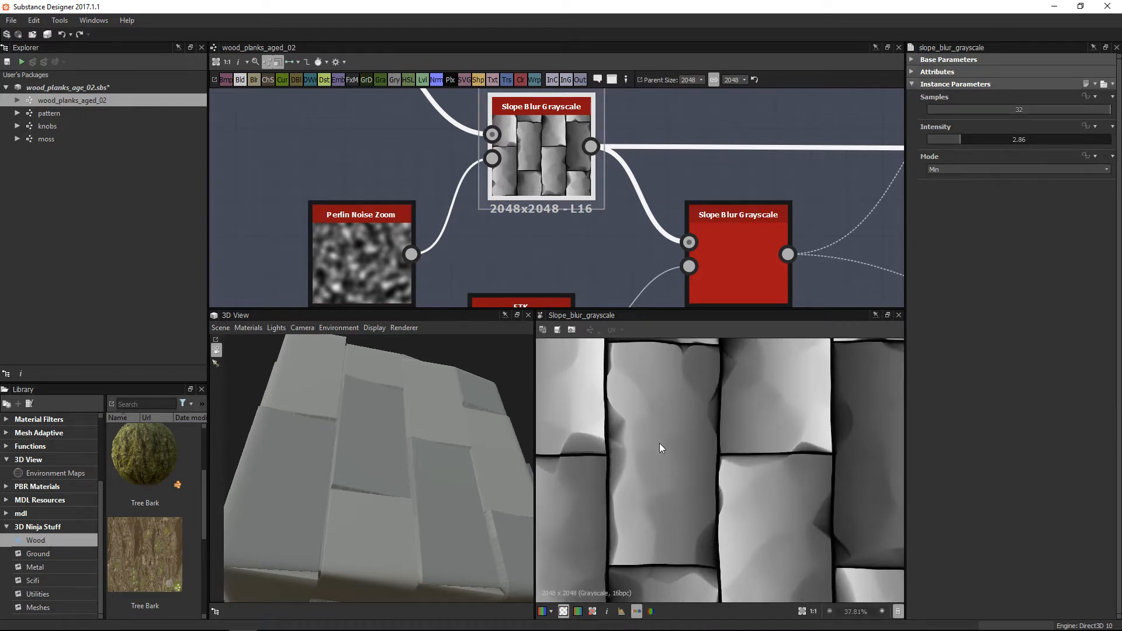
pyautogui.scroll(5, 631, 482)
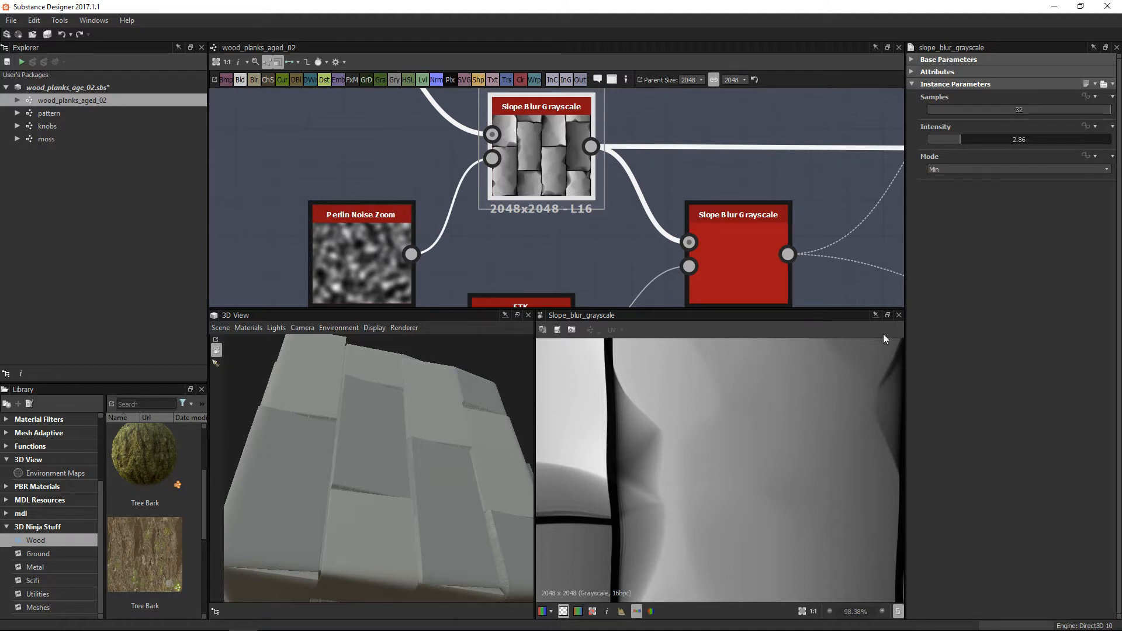
# Review the Mode options of the first Slope Blur Grayscale node, keep Min, and inspect one chipped plank edge.
pyautogui.click(983, 171)
pyautogui.click(975, 208)
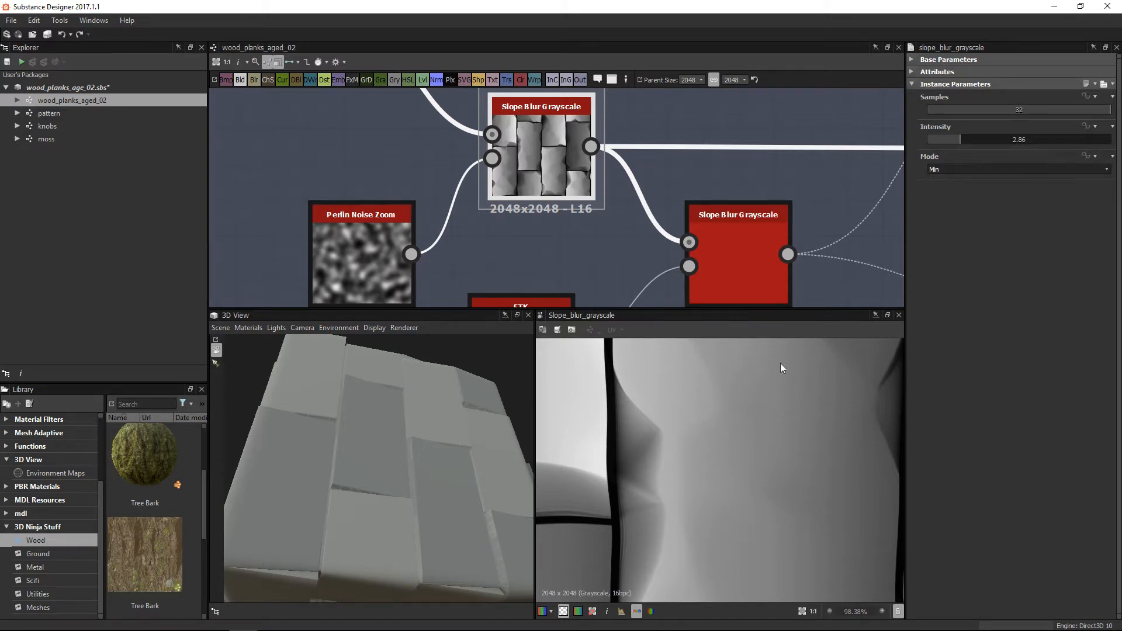
pyautogui.scroll(-3, 696, 476)
pyautogui.moveTo(673, 448); pyautogui.dragTo(671, 430, button='middle')
pyautogui.scroll(3, 682, 464)
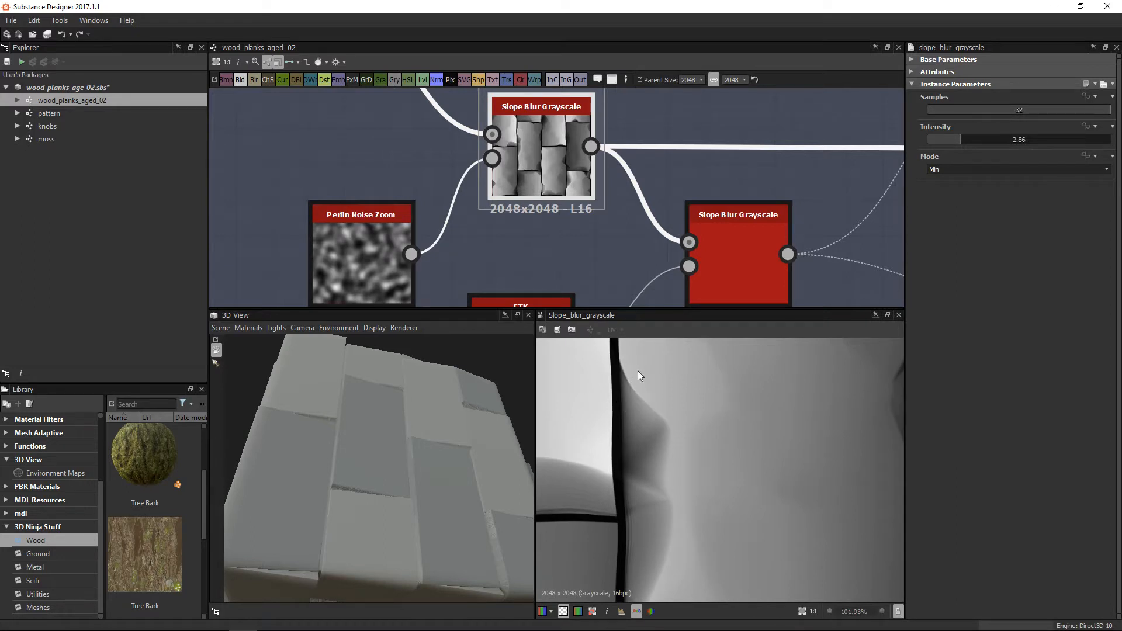
# Compare the Warp image entering the first Slope Blur Grayscale node with that node's output in 2D.
pyautogui.click(693, 246)
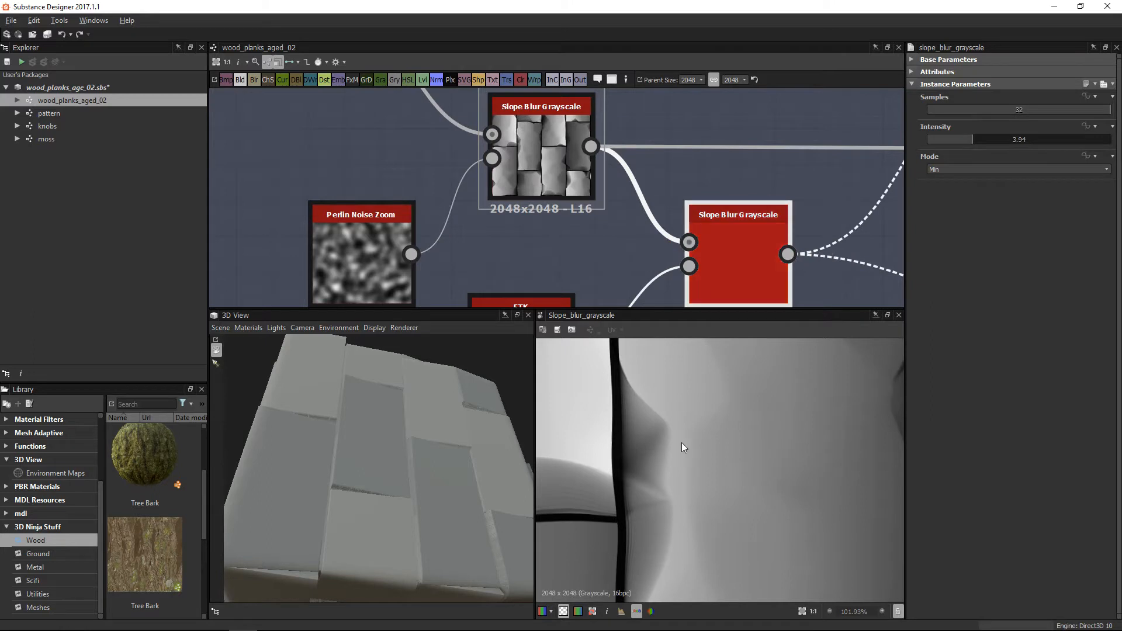
pyautogui.scroll(-1, 681, 415)
pyautogui.moveTo(506, 159); pyautogui.dragTo(553, 170, button='middle')
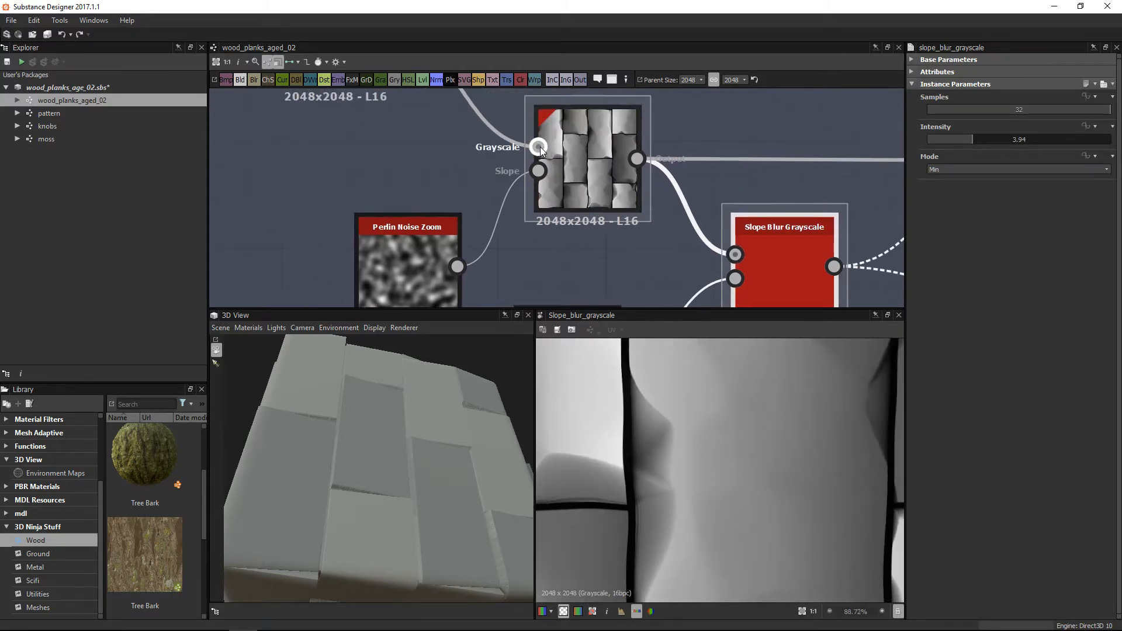
pyautogui.doubleClick(553, 171)
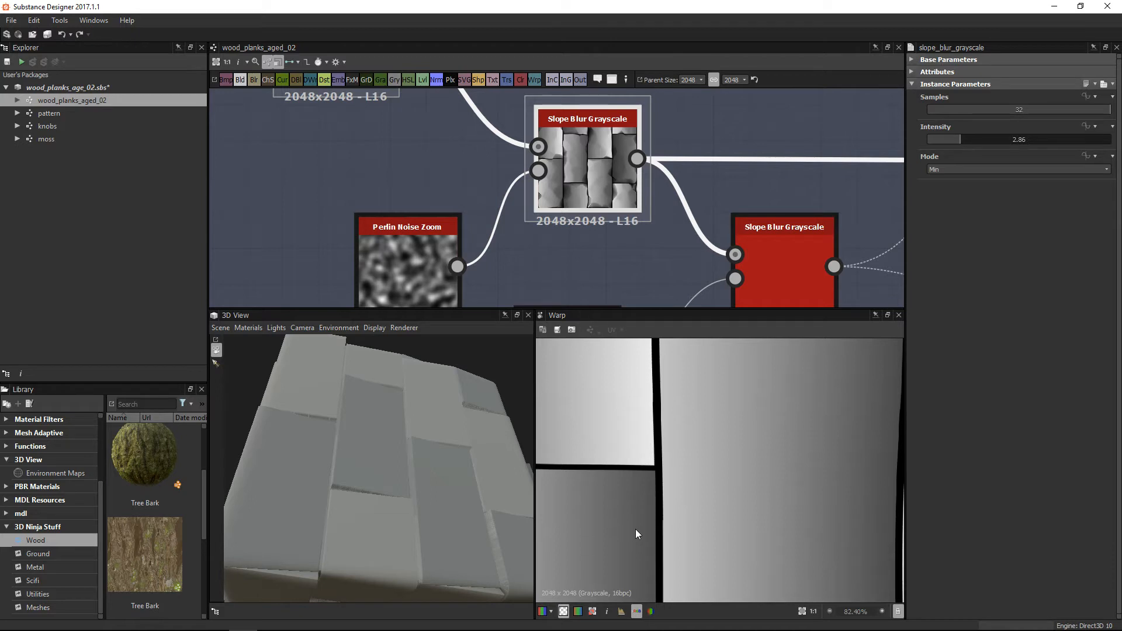
pyautogui.doubleClick(590, 170)
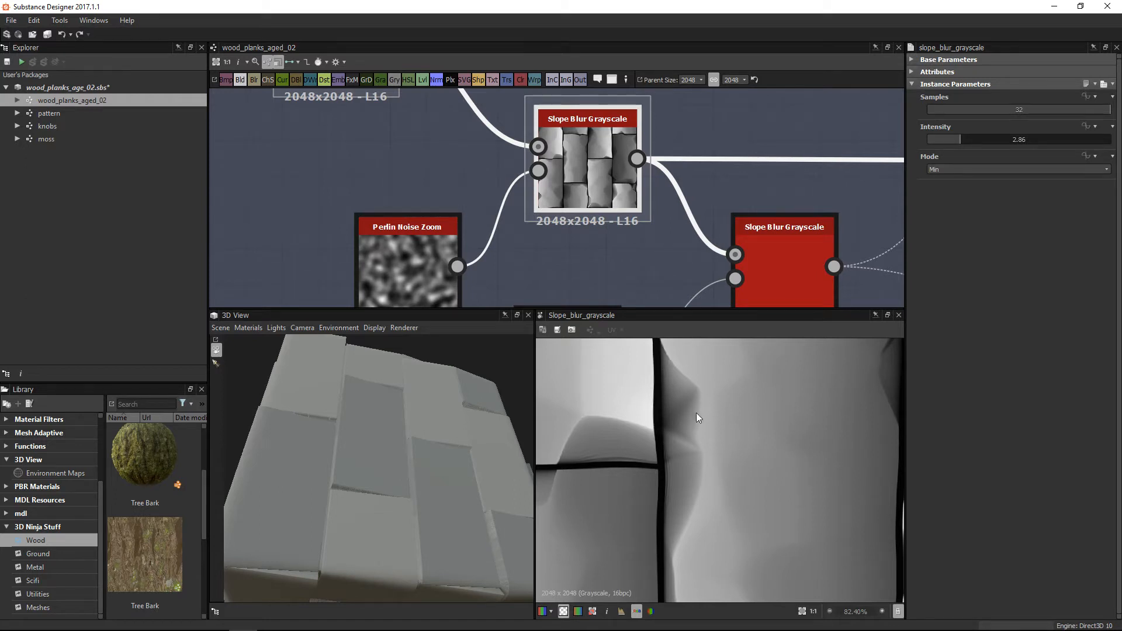
pyautogui.moveTo(688, 451); pyautogui.dragTo(709, 480, button='middle')
pyautogui.scroll(-3, 788, 506)
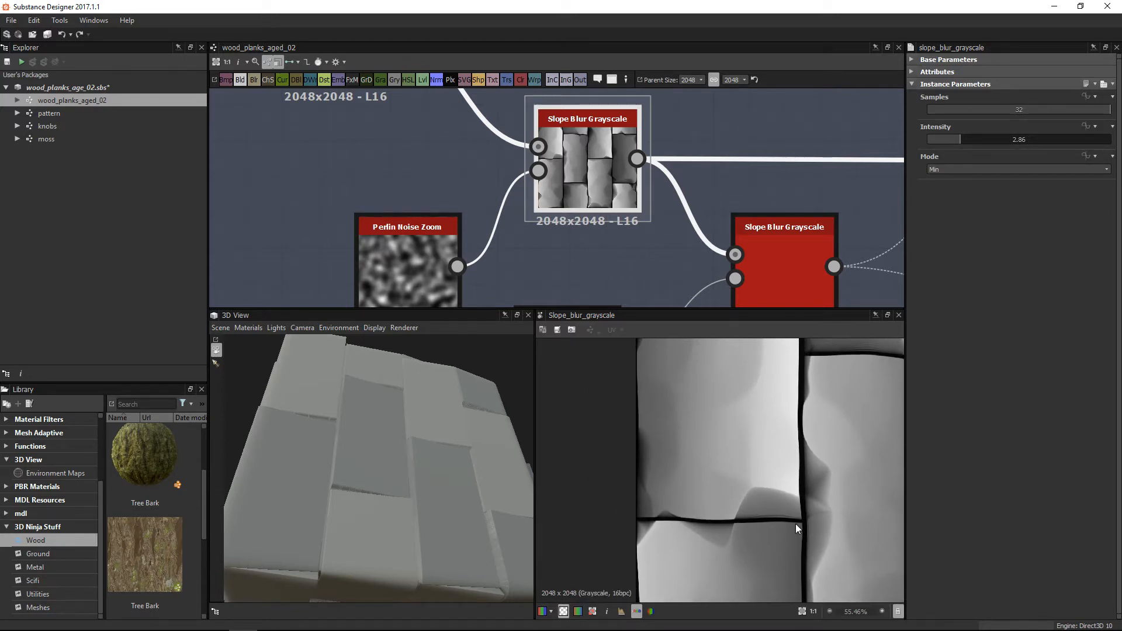
# Preview the second Slope Blur Grayscale node, fed by the ETK node, and inspect its rougher plank edges.
pyautogui.moveTo(724, 286); pyautogui.dragTo(635, 200, button='middle')
pyautogui.scroll(-2, 590, 225)
pyautogui.moveTo(555, 233); pyautogui.dragTo(501, 224, button='middle')
pyautogui.scroll(-5, 822, 450)
pyautogui.moveTo(857, 486); pyautogui.dragTo(774, 433, button='middle')
pyautogui.scroll(3, 777, 467)
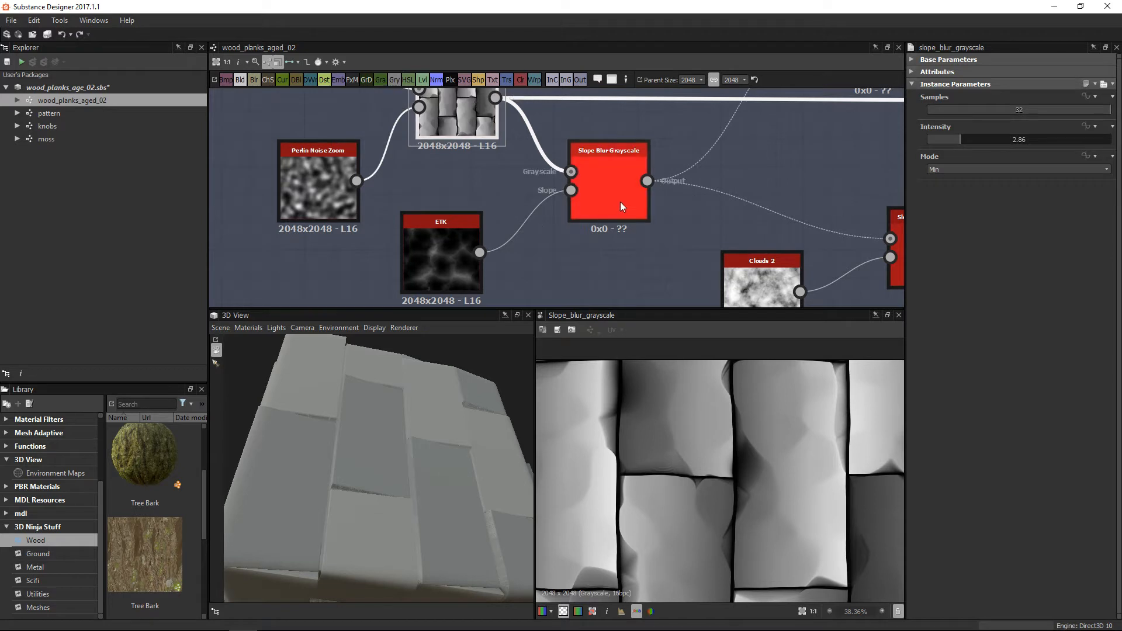
pyautogui.click(623, 179)
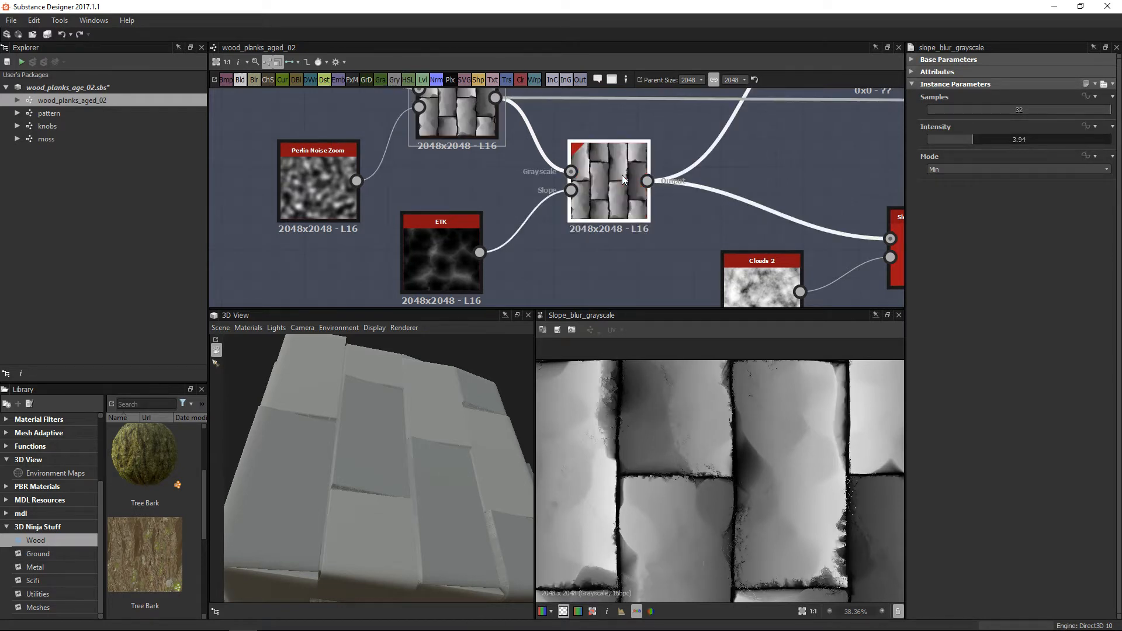
pyautogui.scroll(4, 643, 438)
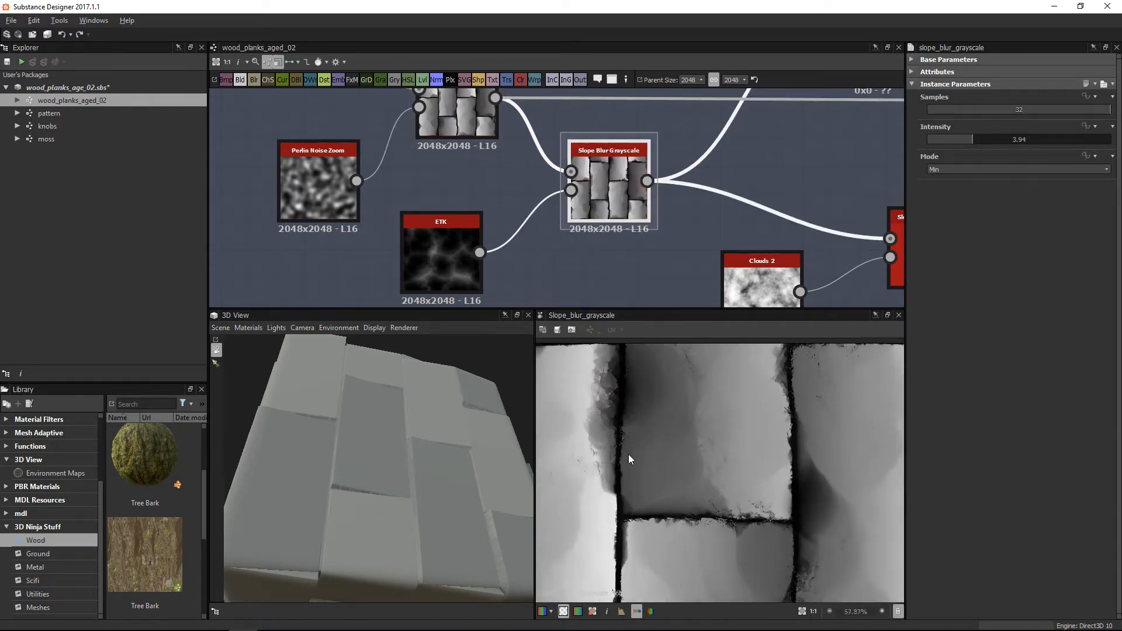
# Compare the first Slope Blur Grayscale output with the second one on the same plank edge.
pyautogui.doubleClick(479, 124)
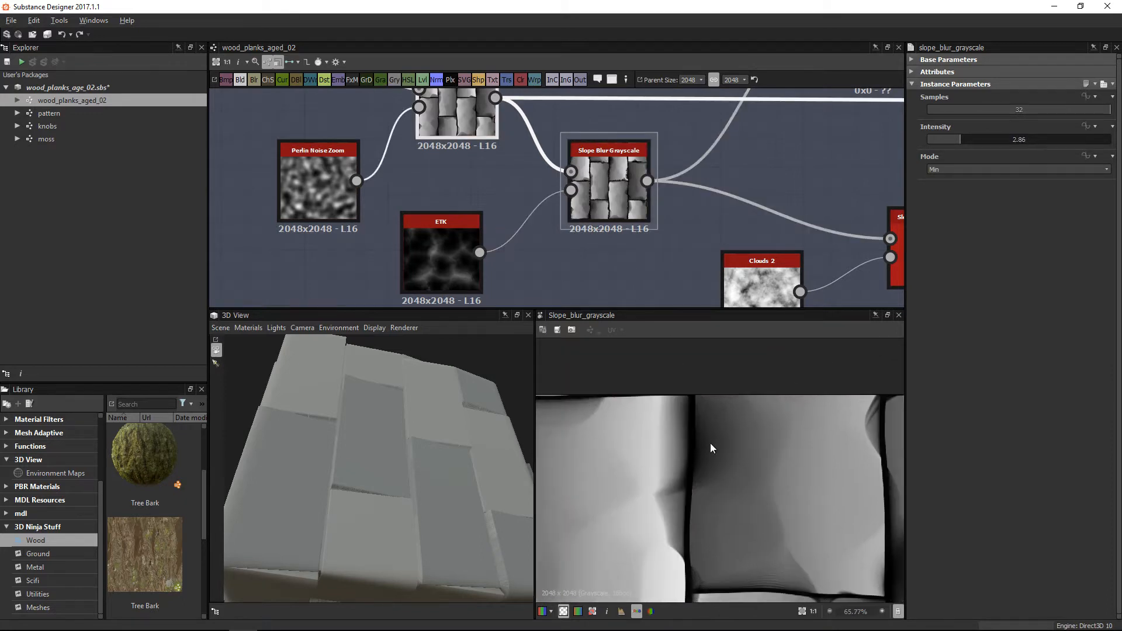
pyautogui.scroll(2, 677, 376)
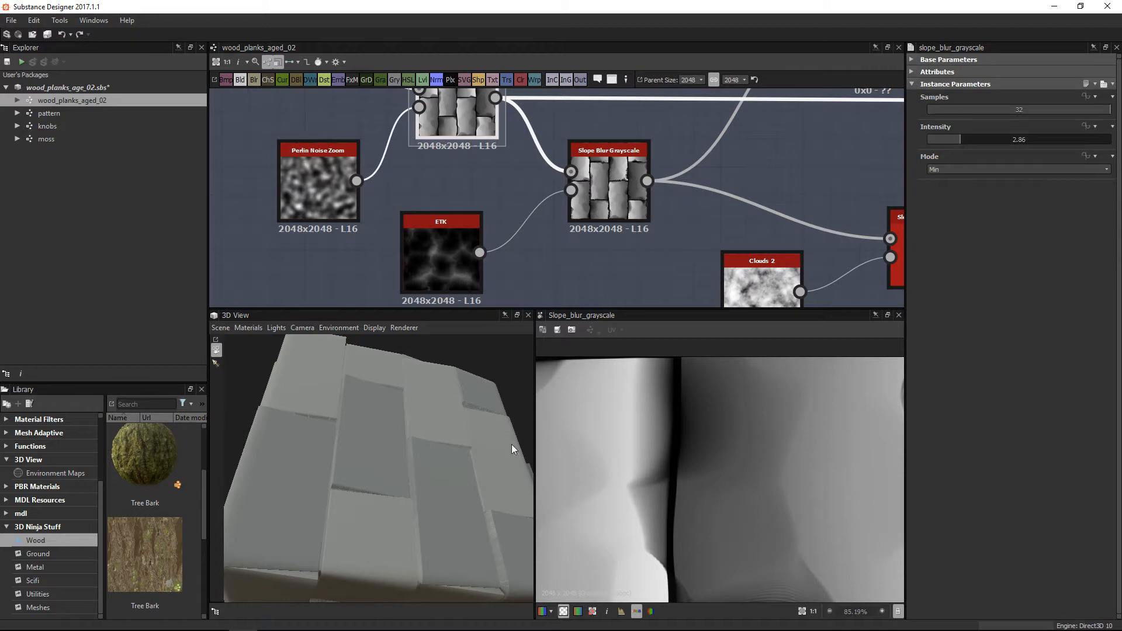
pyautogui.doubleClick(620, 195)
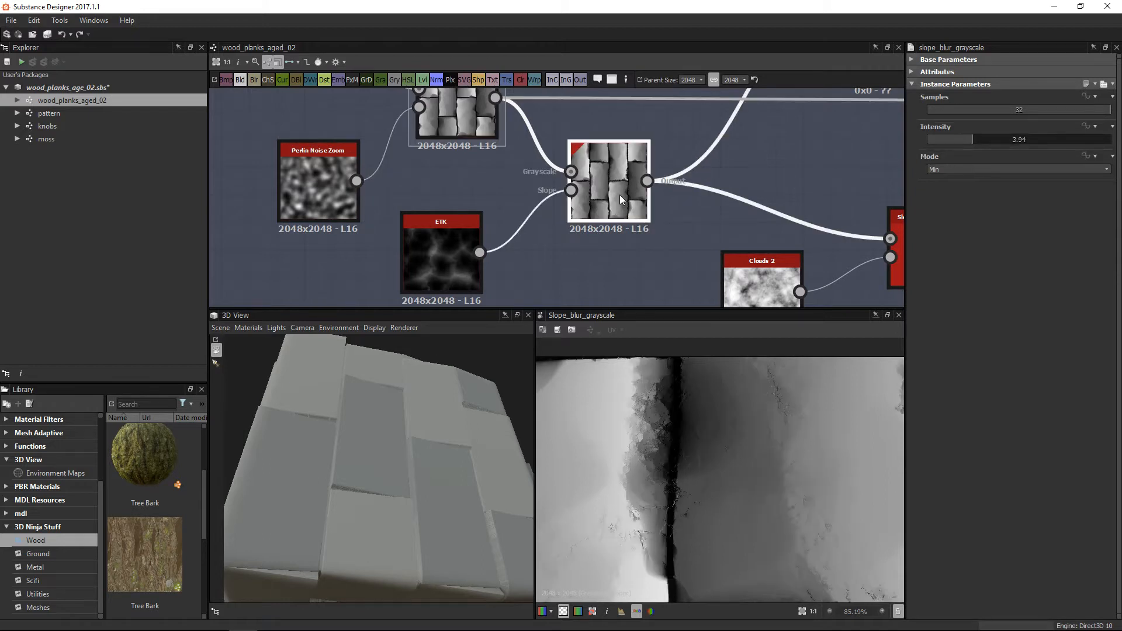
pyautogui.scroll(2, 684, 458)
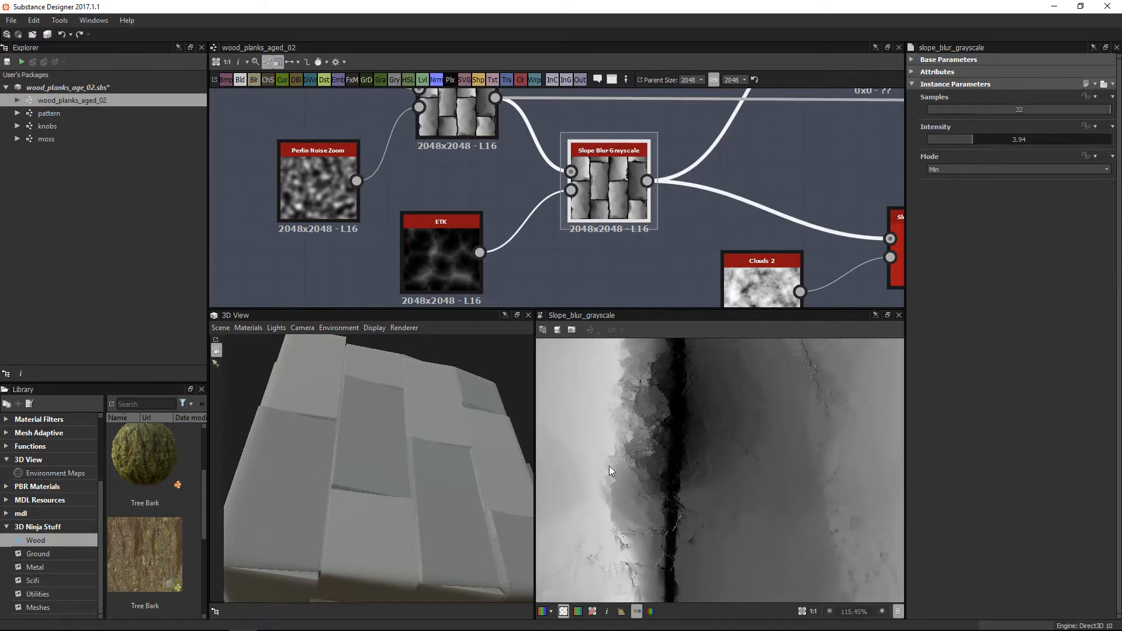
# Examine the cracks and chipped corners along several plank seams in the second Slope Blur Grayscale output.
pyautogui.moveTo(774, 516); pyautogui.dragTo(623, 448, button='middle')
pyautogui.scroll(-2, 800, 462)
pyautogui.scroll(3, 707, 465)
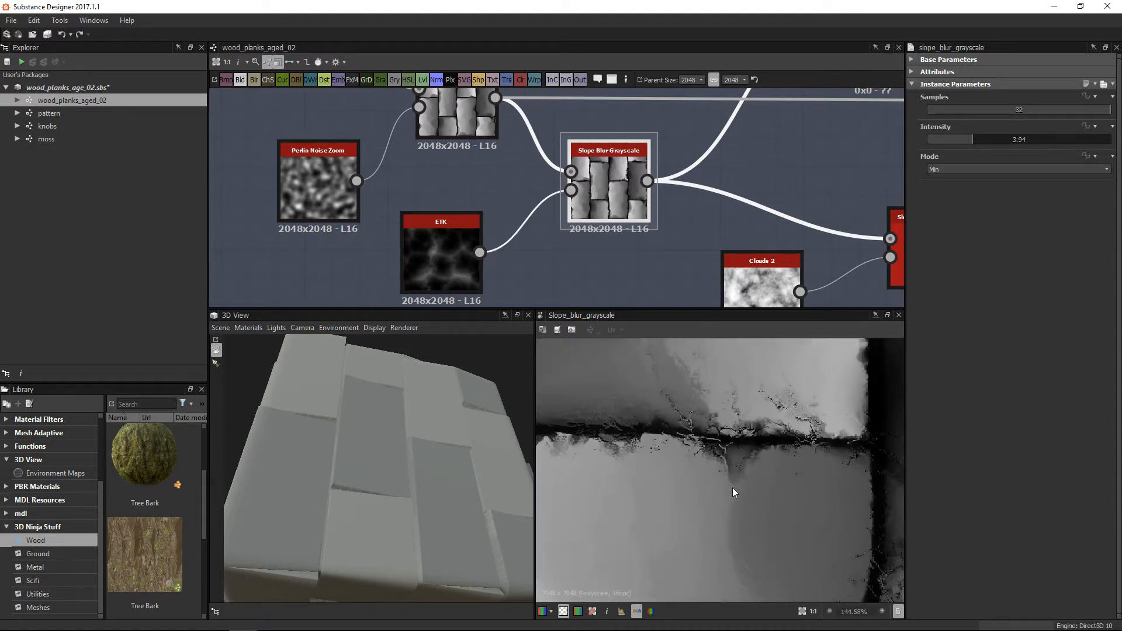
pyautogui.scroll(-5, 811, 536)
pyautogui.moveTo(784, 518); pyautogui.dragTo(730, 363, button='middle')
pyautogui.moveTo(752, 507); pyautogui.dragTo(602, 490, button='middle')
pyautogui.scroll(3, 763, 535)
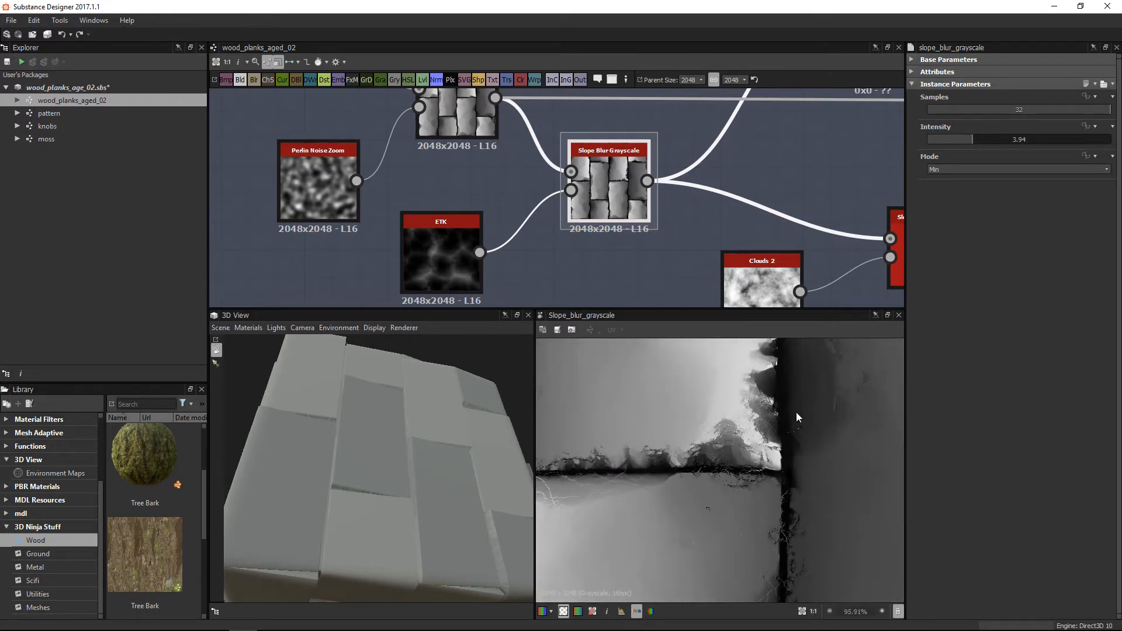
pyautogui.scroll(-6, 780, 414)
pyautogui.moveTo(589, 244); pyautogui.dragTo(637, 239, button='middle')
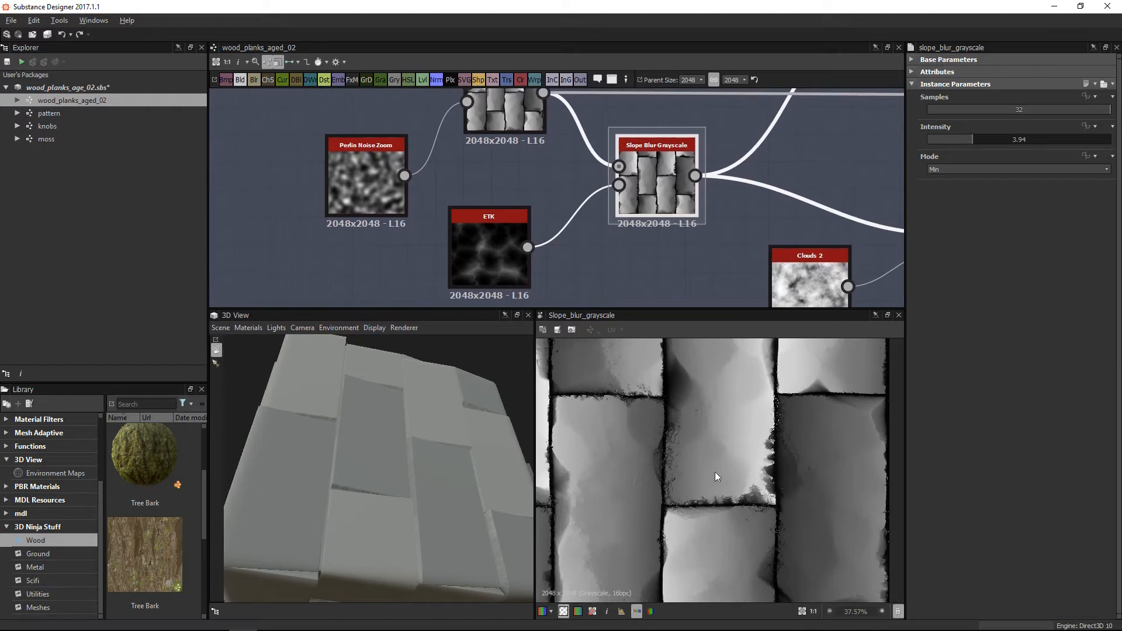
pyautogui.scroll(-2, 726, 483)
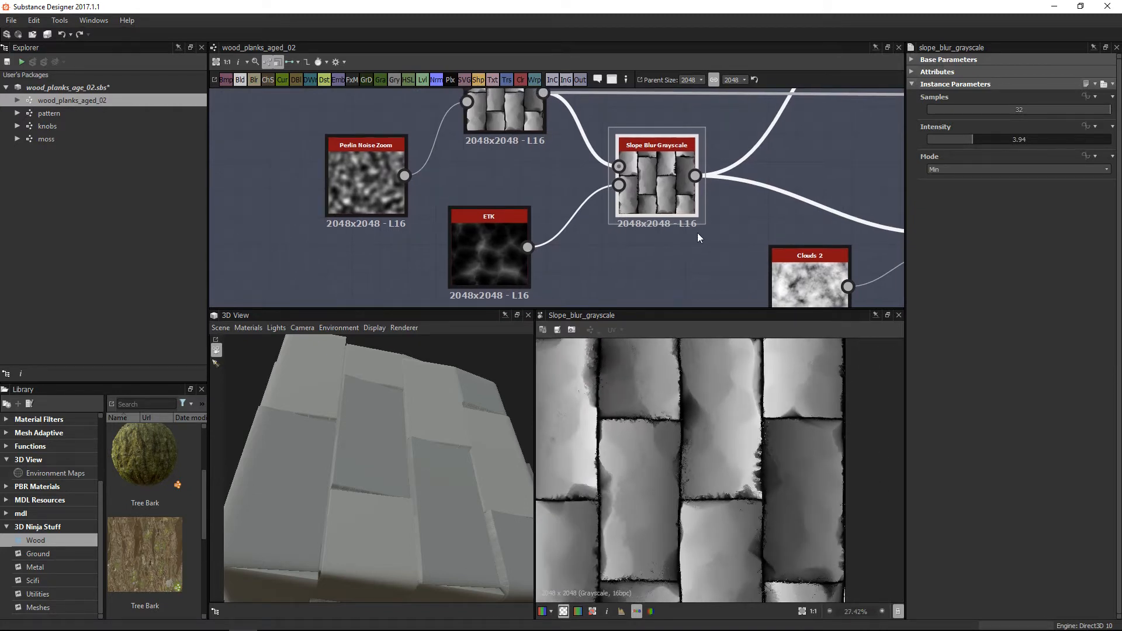
# Preview the ETK node in 2D and review its Warped Slopes parameters.
pyautogui.scroll(3, 521, 230)
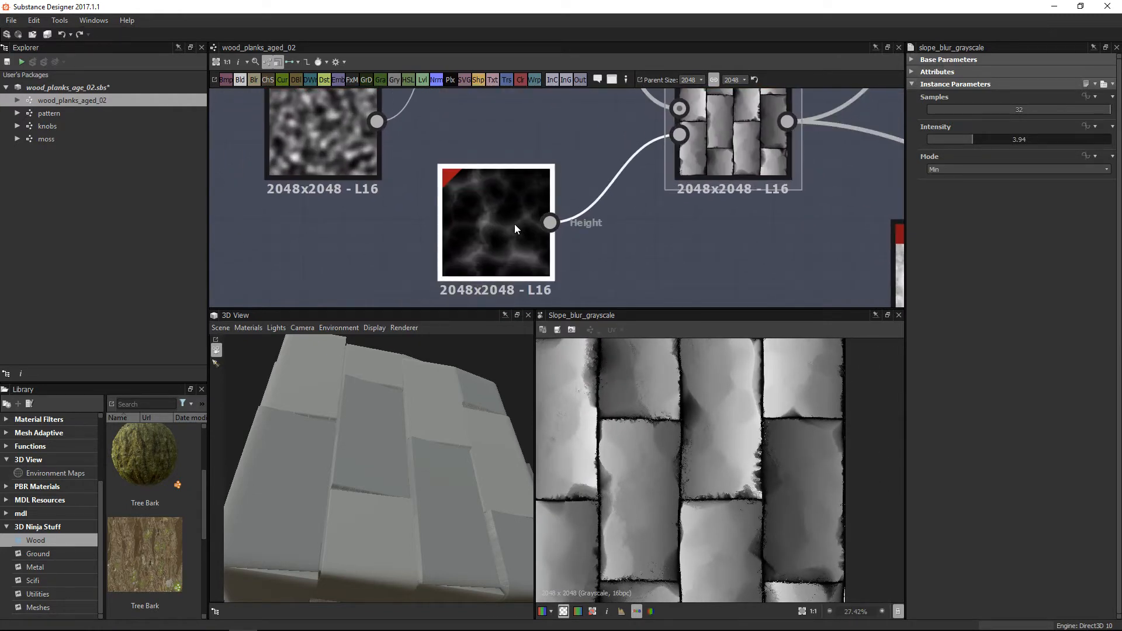
pyautogui.doubleClick(515, 226)
pyautogui.scroll(-1, 716, 454)
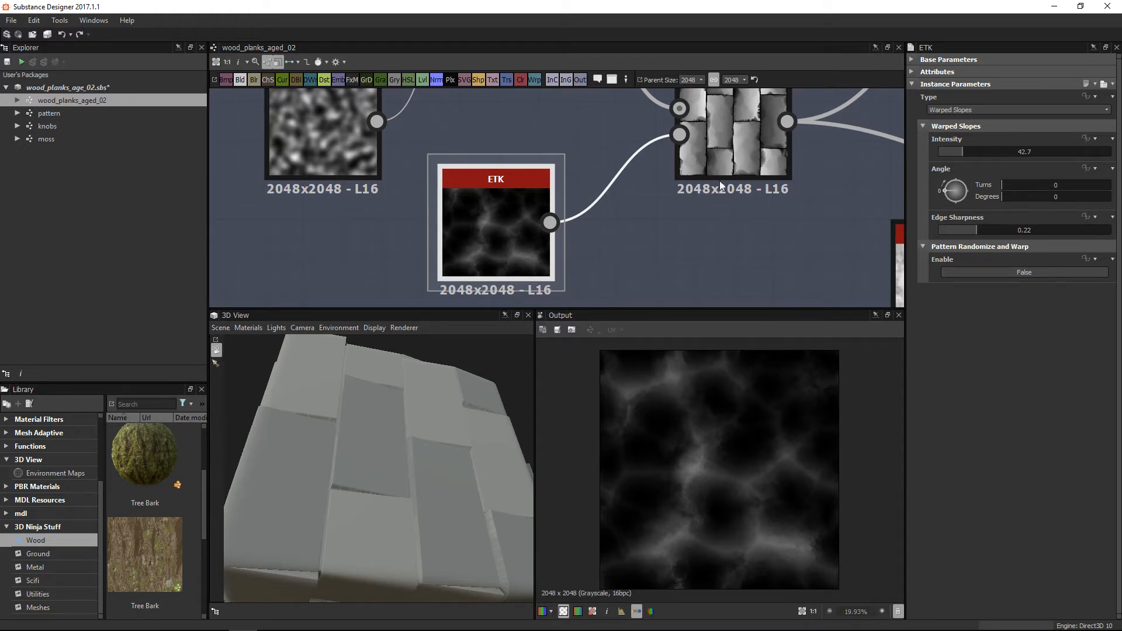
# Paste a copy of the ETK node beside the original and set its Type to Facet Edges.
pyautogui.moveTo(510, 245); pyautogui.dragTo(556, 228, button='middle')
pyautogui.click(447, 236)
pyautogui.hotkey('ctrl', 'v')
pyautogui.moveTo(565, 203); pyautogui.dragTo(403, 242)
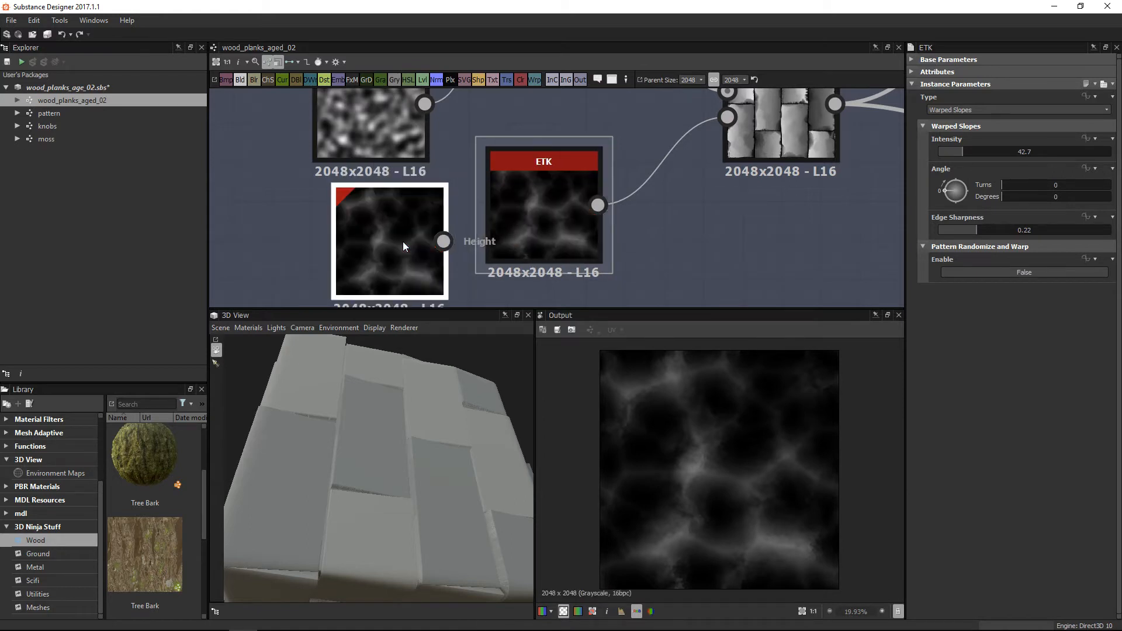
pyautogui.click(966, 111)
pyautogui.click(957, 119)
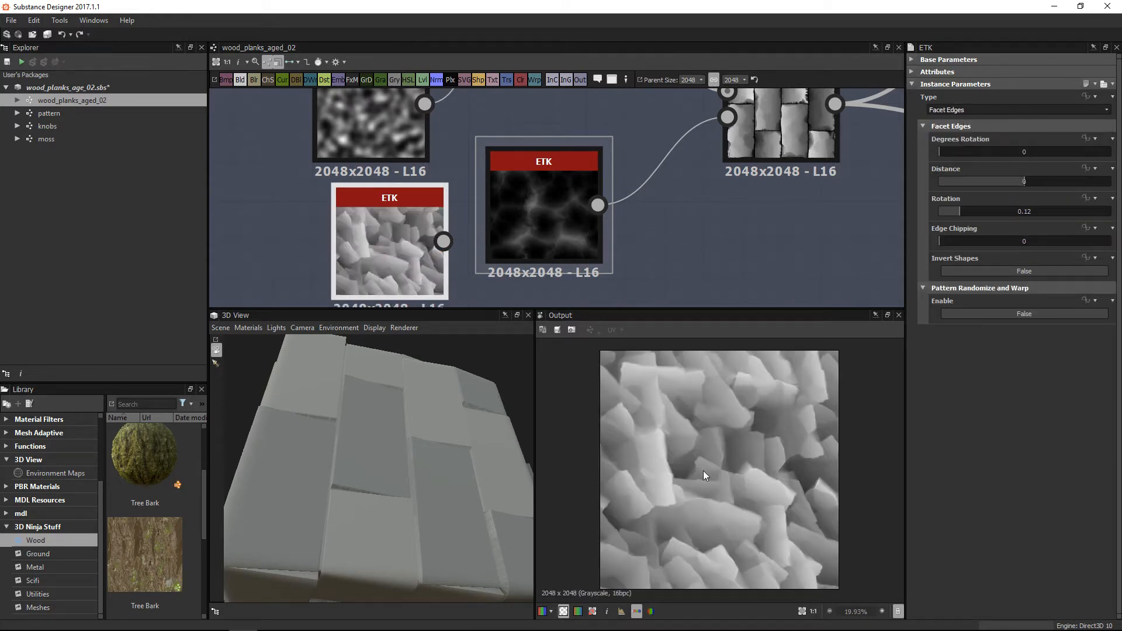
# Try the Cracks and Rock Shape types on the copied ETK node, and delete the copy.
pyautogui.click(960, 111)
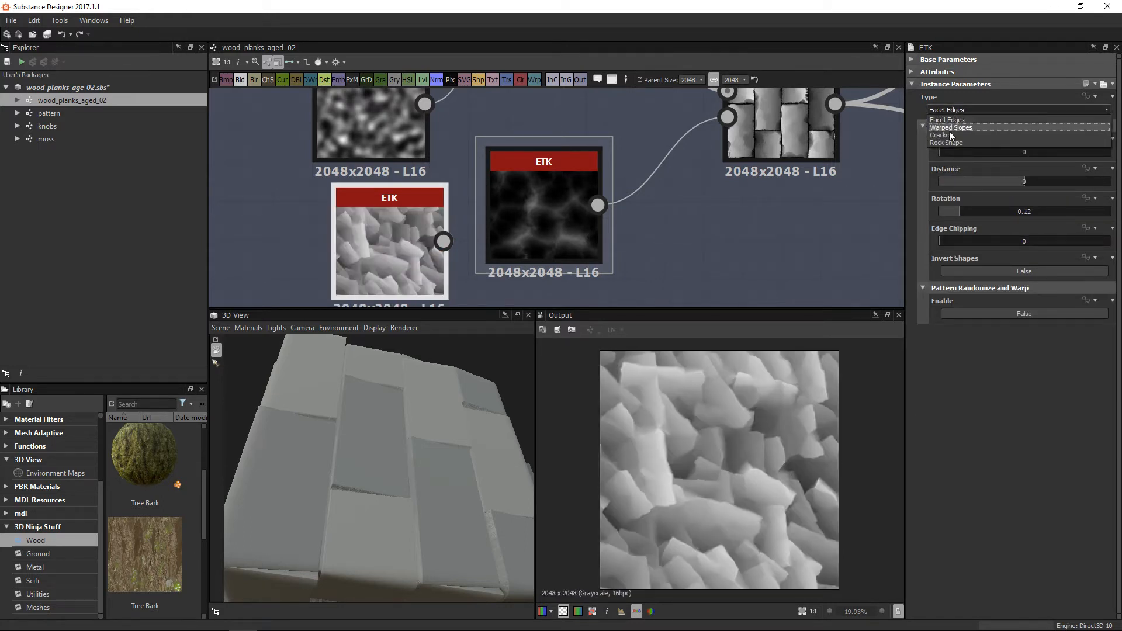
pyautogui.click(948, 136)
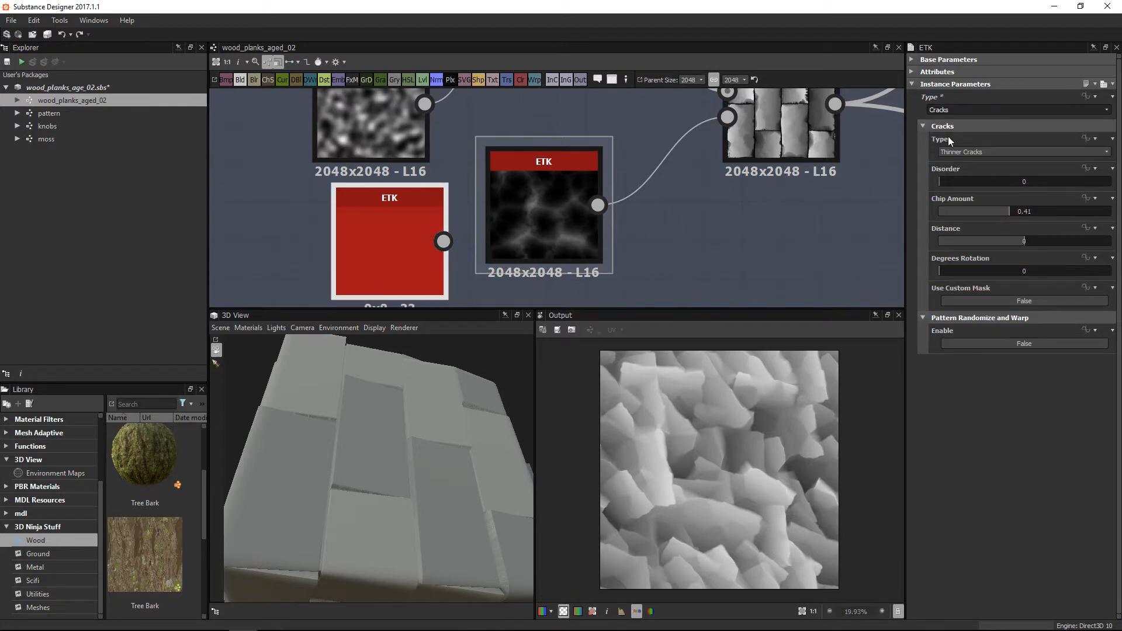
pyautogui.click(949, 111)
pyautogui.click(943, 142)
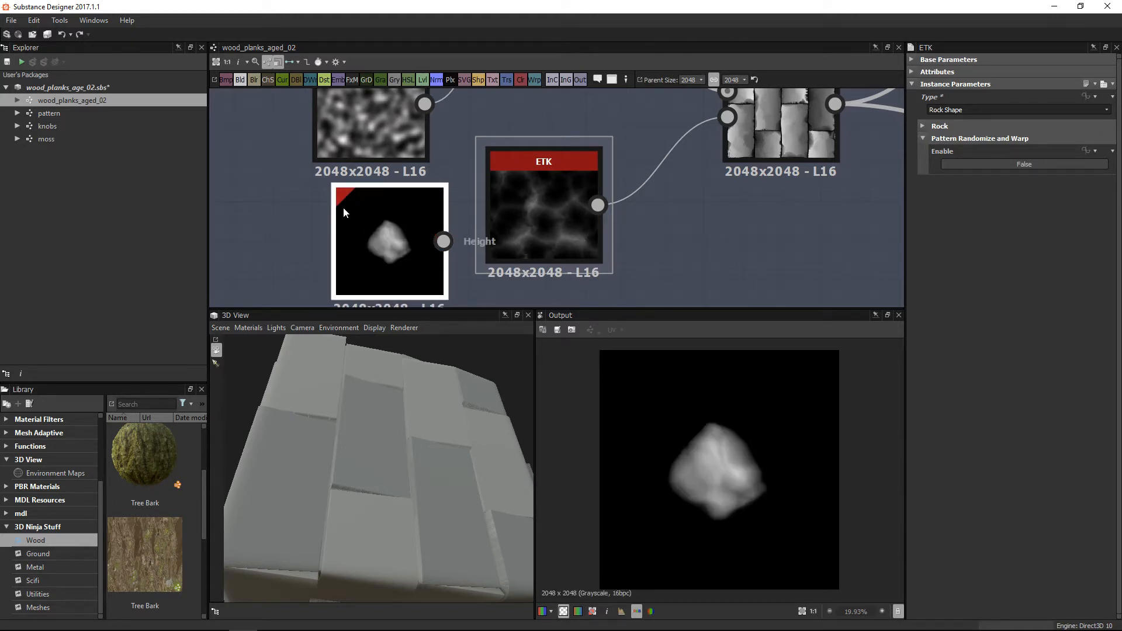
pyautogui.press('Delete')
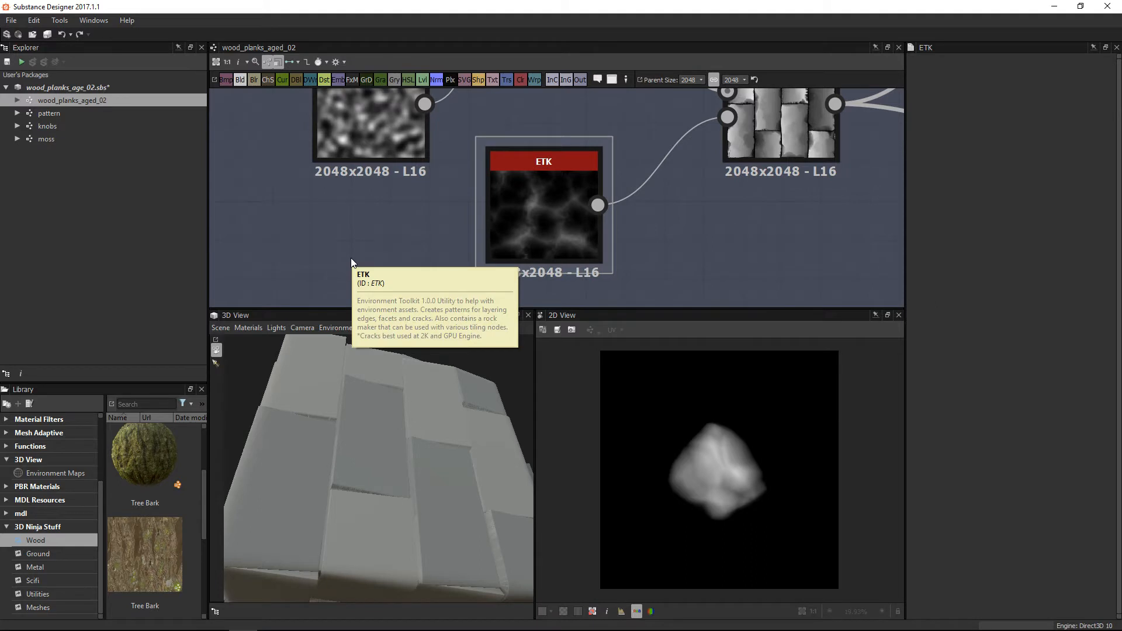
# Preview the original ETK node and examine its Warped Slopes pattern and Edge Sharpness setting up close.
pyautogui.click(553, 201)
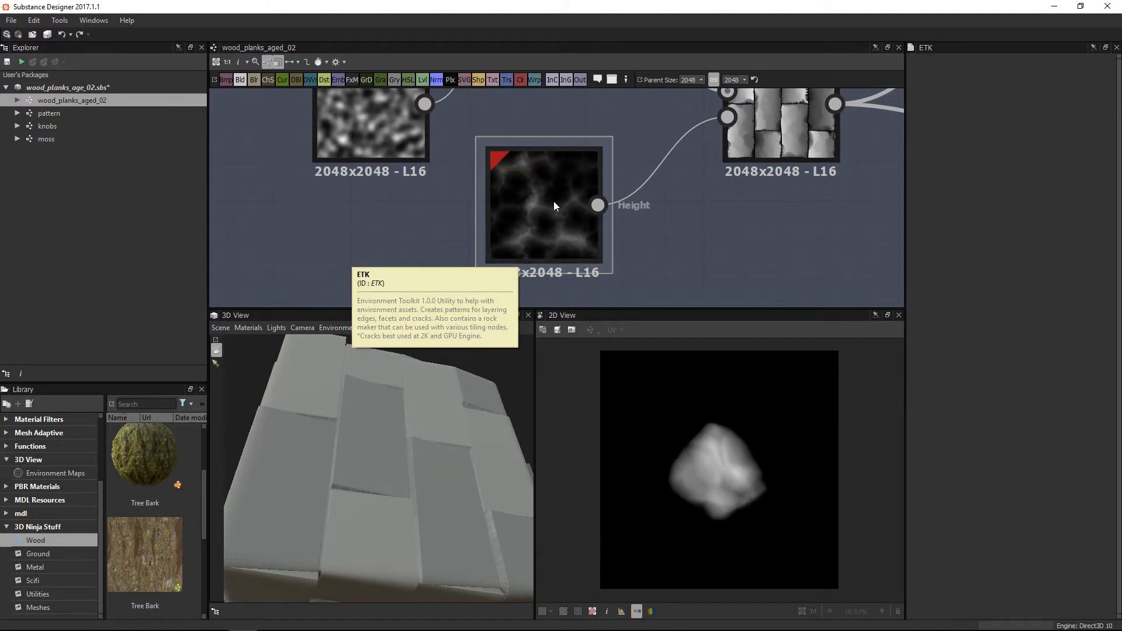
pyautogui.scroll(1, 733, 461)
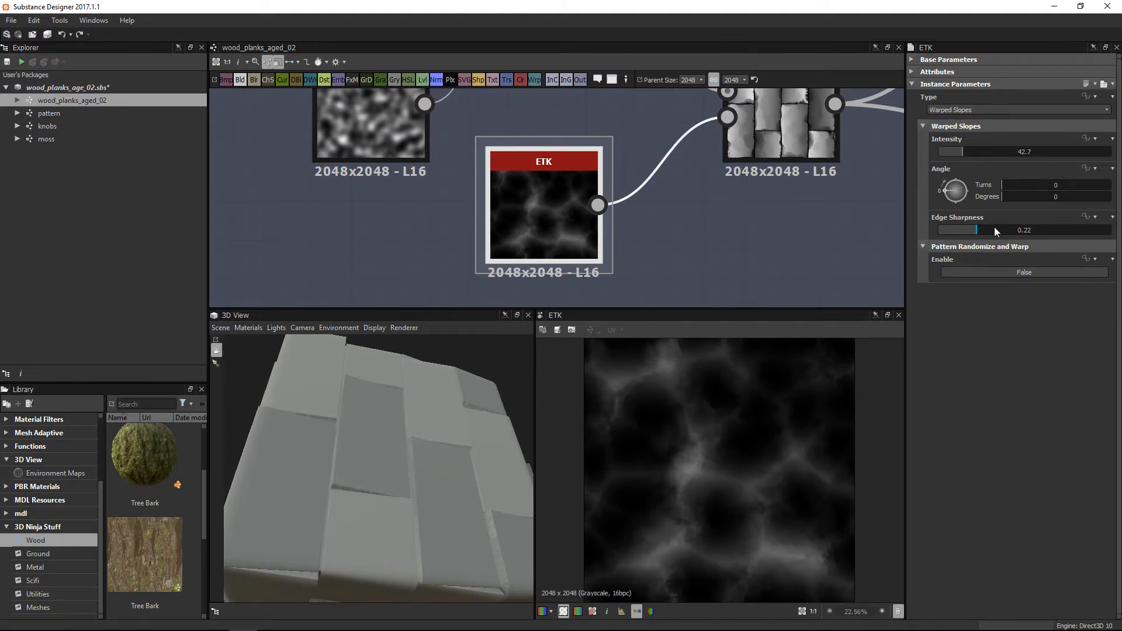
pyautogui.scroll(8, 719, 435)
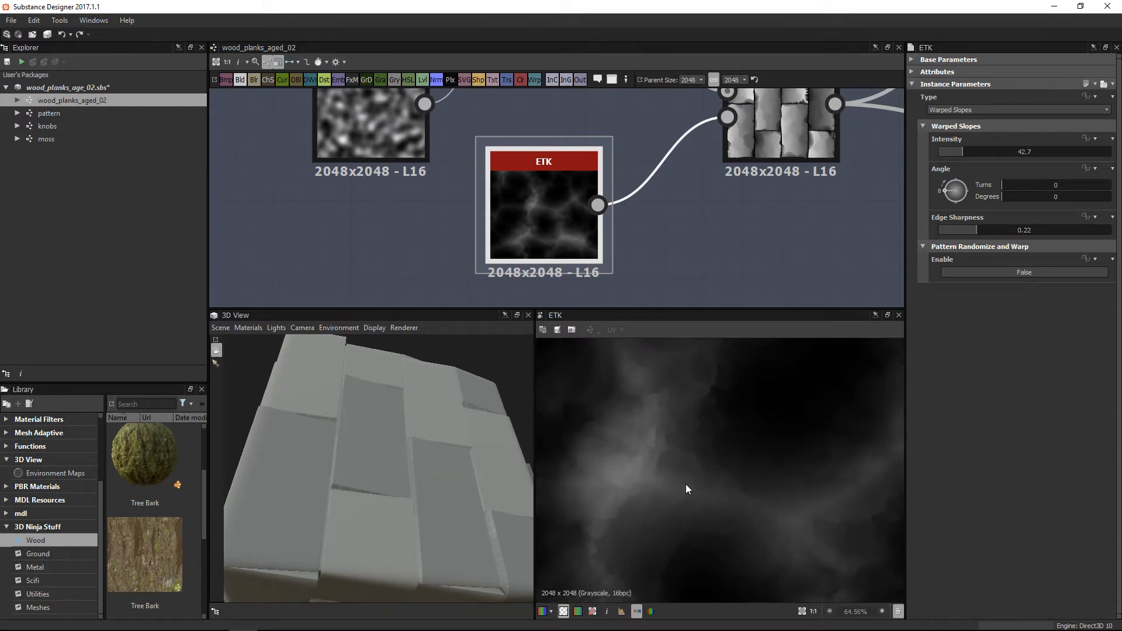
# Return to the Slope Blur Grayscale node fed by the ETK node and preview its output.
pyautogui.scroll(-3, 780, 131)
pyautogui.moveTo(842, 178); pyautogui.dragTo(724, 235, button='middle')
pyautogui.scroll(4, 666, 175)
pyautogui.doubleClick(664, 174)
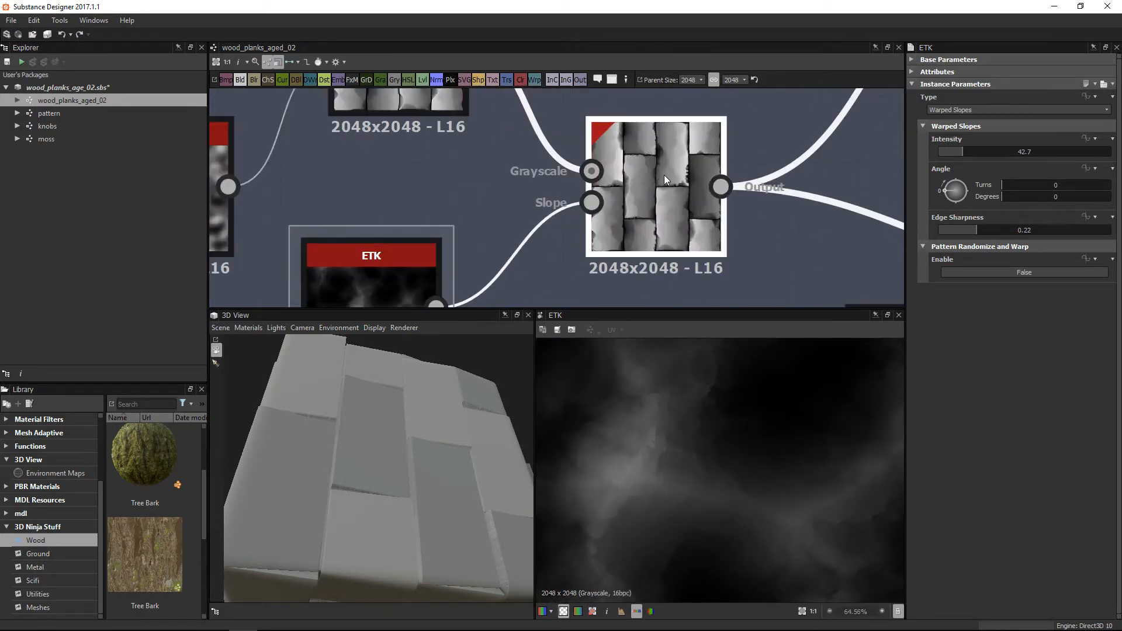
# Preview the output of the Slope Blur Grayscale node fed by Clouds 2.
pyautogui.scroll(-3, 770, 525)
pyautogui.scroll(-5, 730, 181)
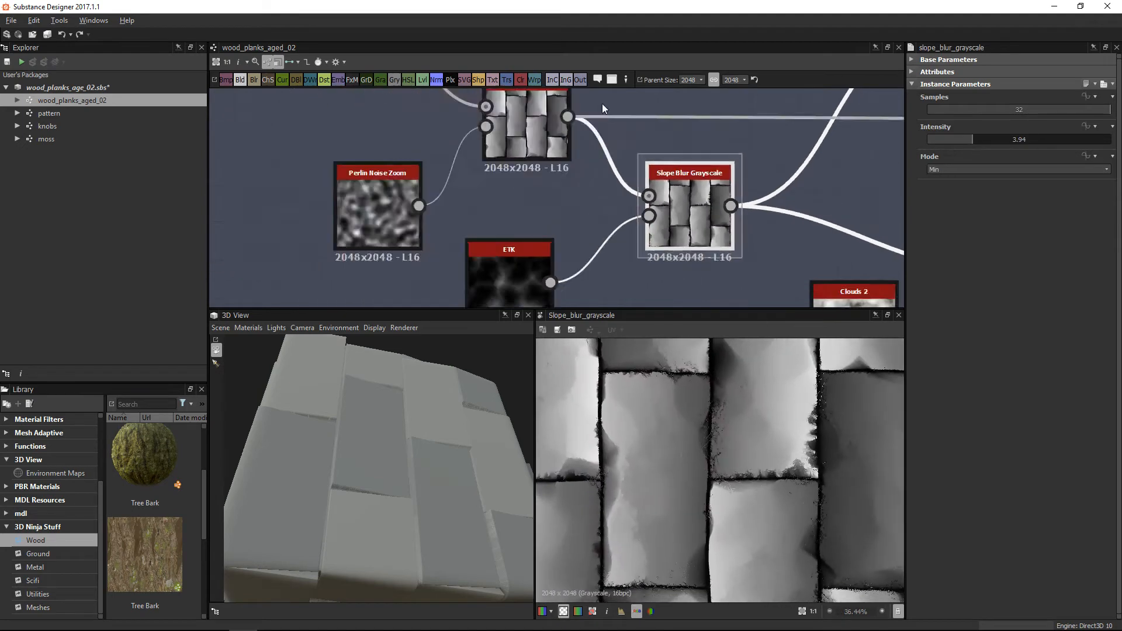
pyautogui.moveTo(762, 174); pyautogui.dragTo(637, 179, button='middle')
pyautogui.scroll(2, 637, 178)
pyautogui.click(710, 225)
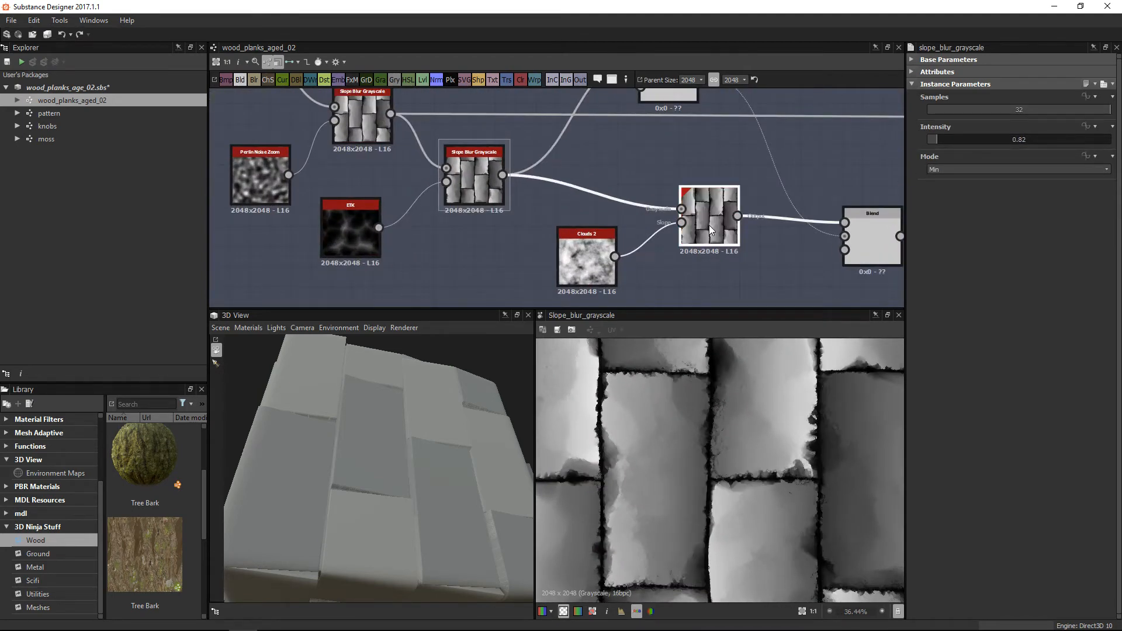
# Preview the Clouds 2 noise, and examine the plank edges of the Slope Blur Grayscale it drives up close.
pyautogui.scroll(3, 661, 211)
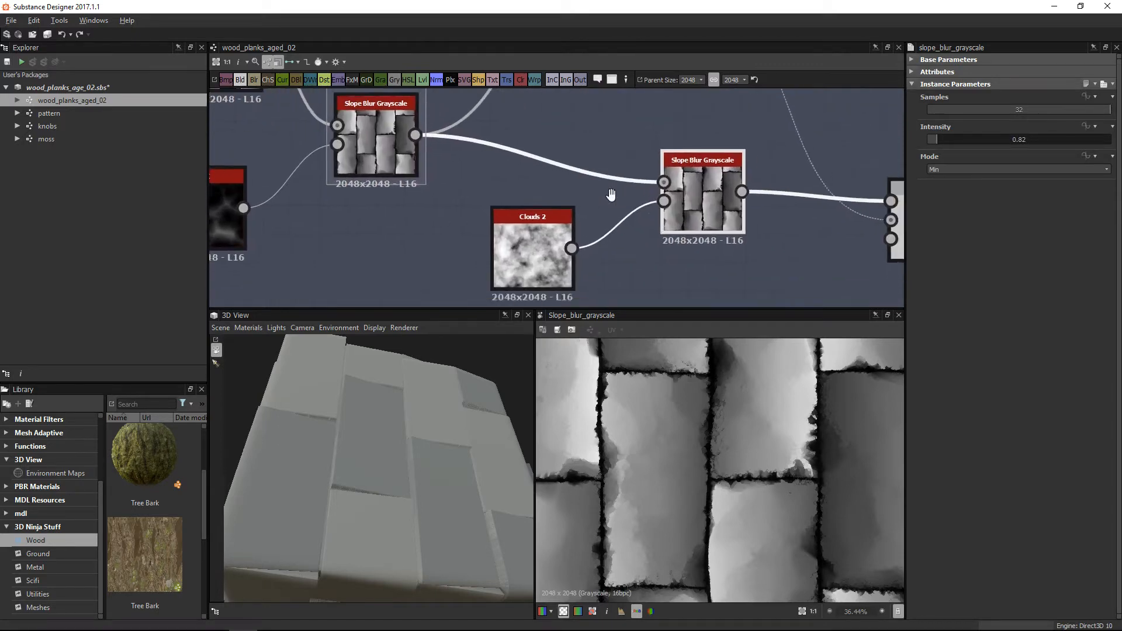
pyautogui.scroll(1, 618, 234)
pyautogui.click(413, 228)
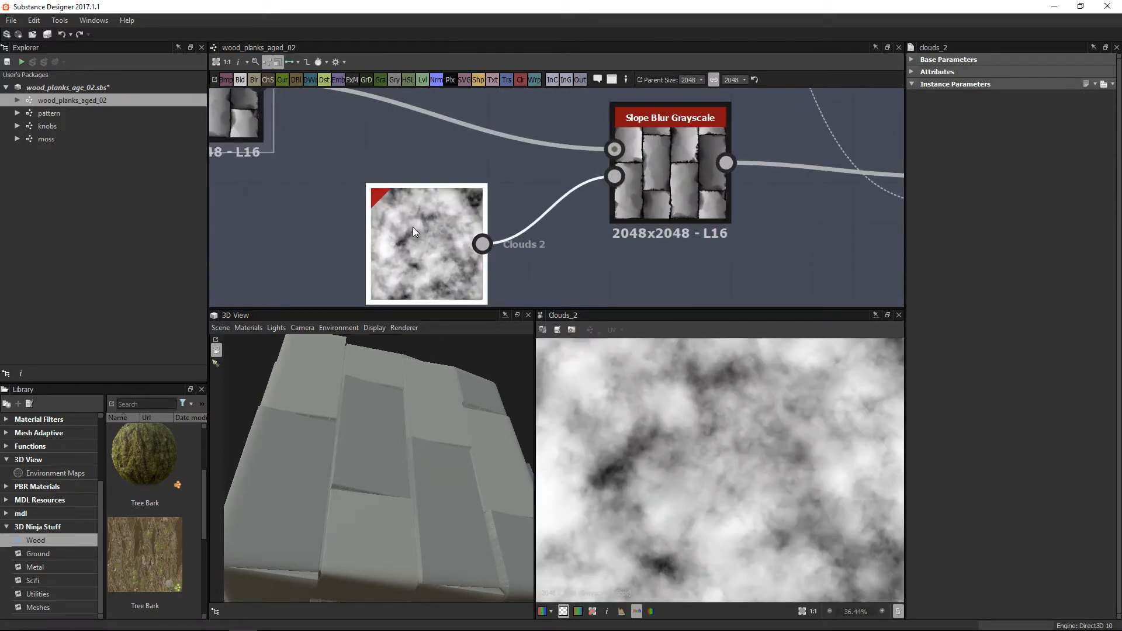
pyautogui.moveTo(505, 250); pyautogui.dragTo(506, 230, button='middle')
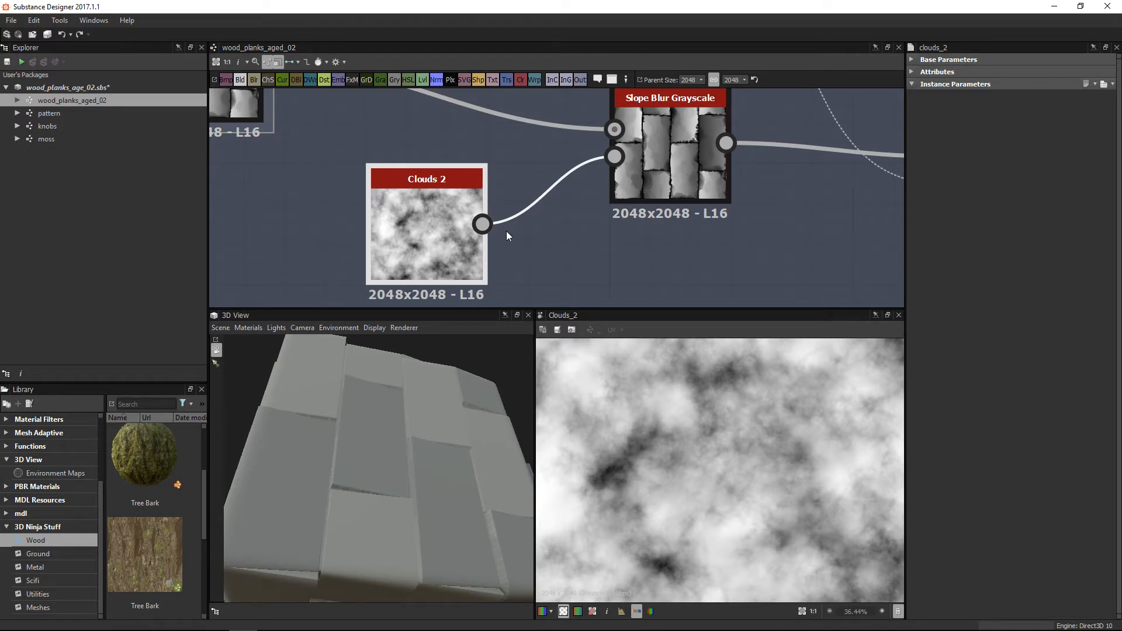
pyautogui.click(675, 150)
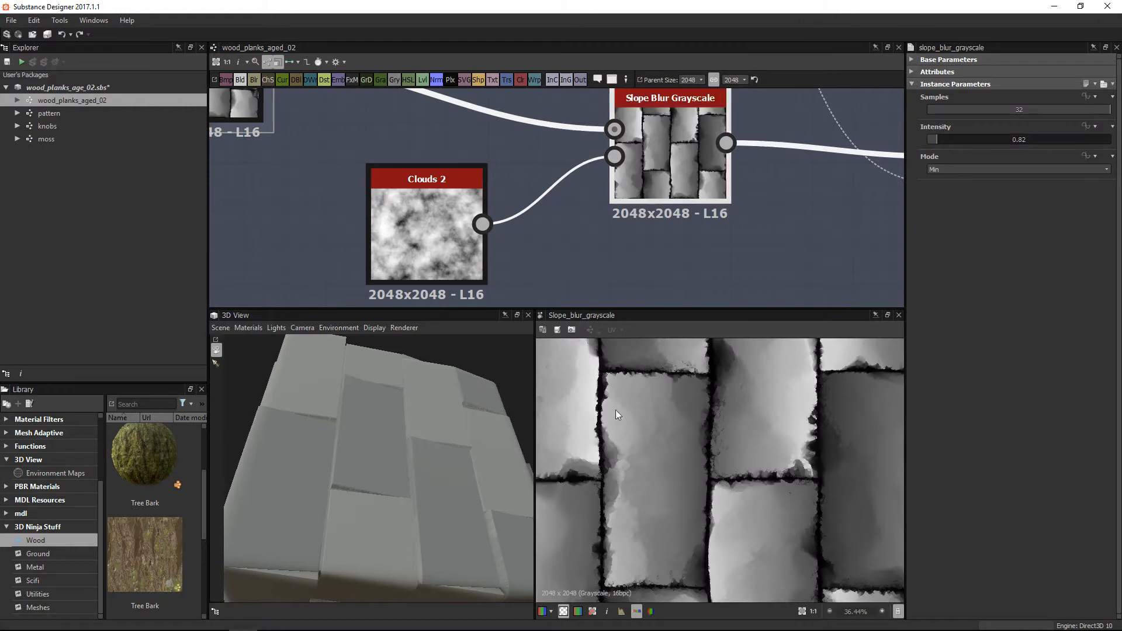
pyautogui.scroll(6, 637, 475)
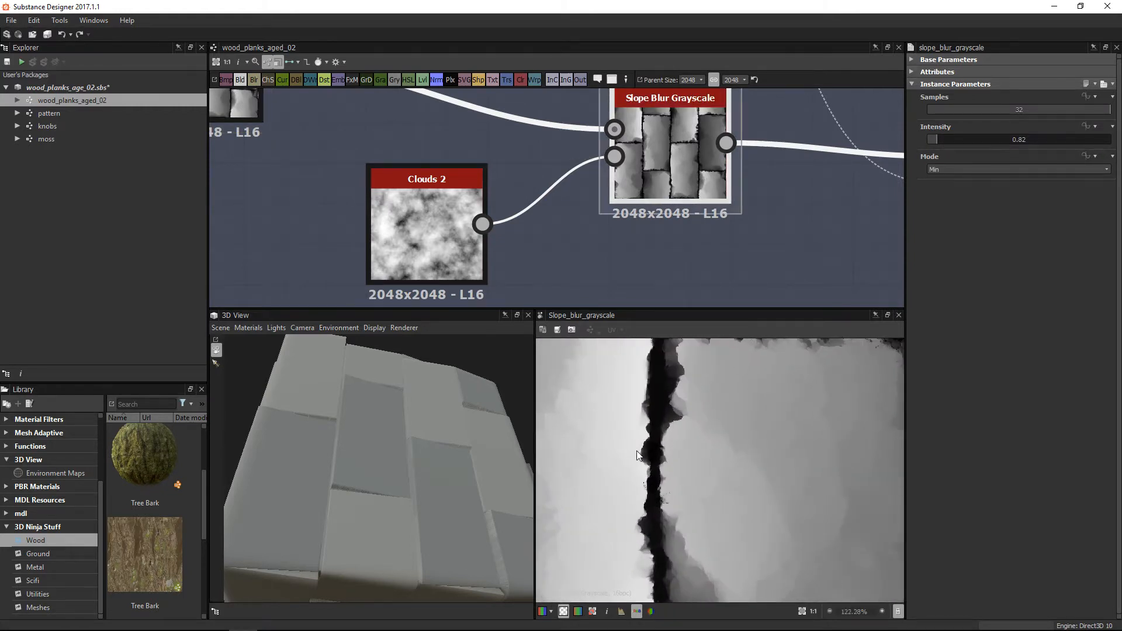
# Compare the Clouds 2 noise with the Slope Blur Grayscale result again and check that node's Min mode setting.
pyautogui.doubleClick(426, 201)
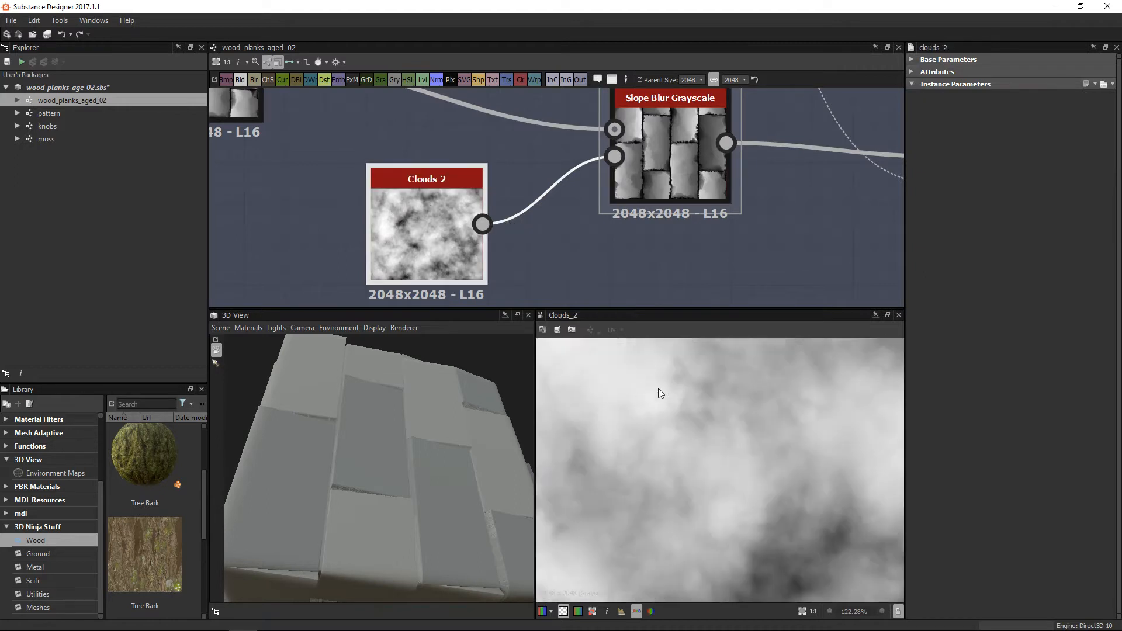
pyautogui.doubleClick(663, 130)
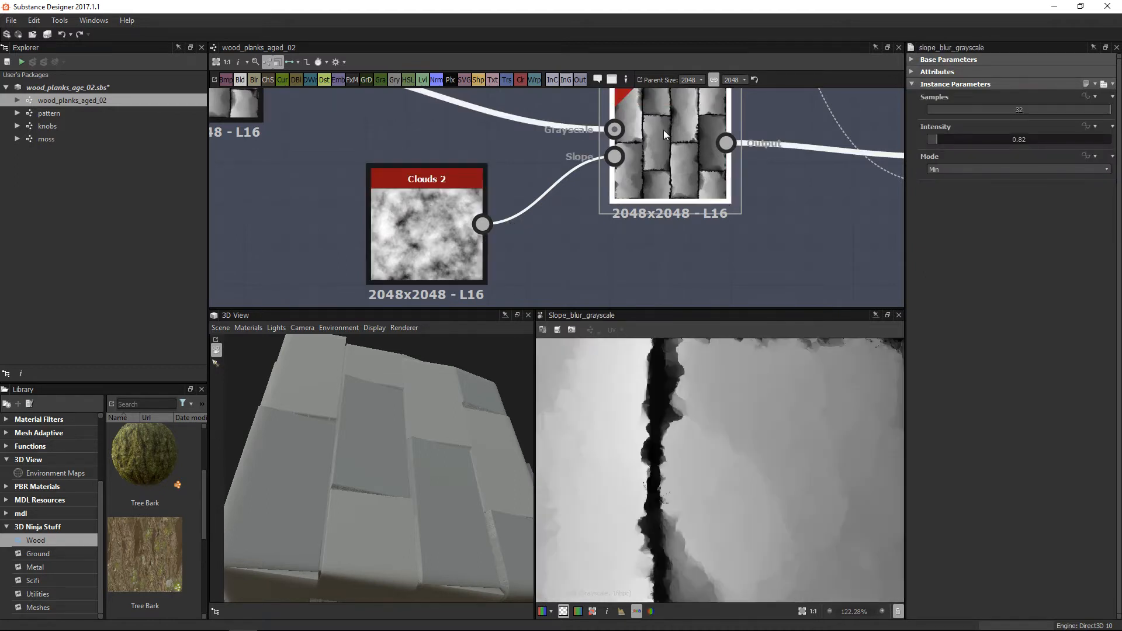
pyautogui.scroll(-2, 735, 538)
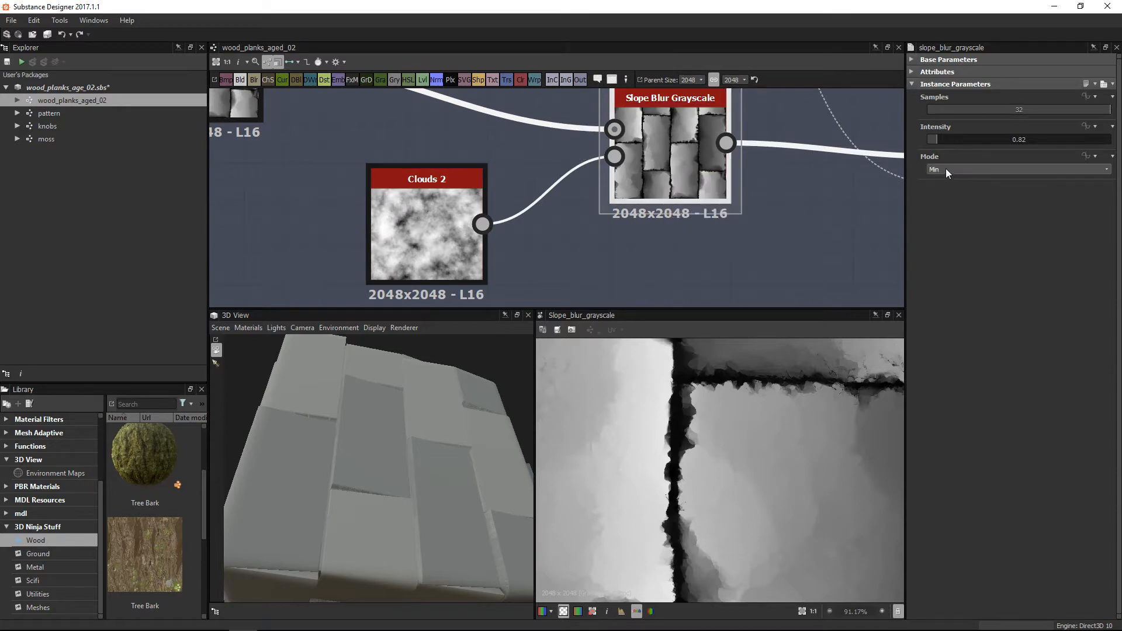
pyautogui.scroll(-6, 651, 458)
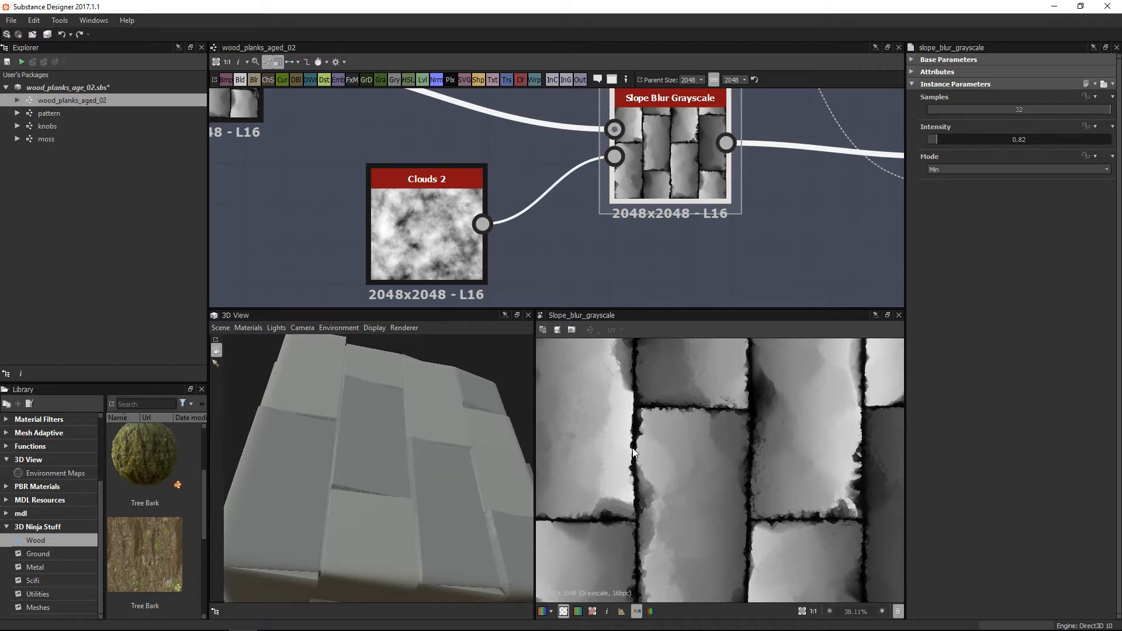
# Preview the three chained Slope Blur Grayscale nodes in order to compare how the plank edges wear down.
pyautogui.scroll(-5, 843, 491)
pyautogui.scroll(-4, 752, 215)
pyautogui.click(362, 132)
pyautogui.scroll(1, 737, 436)
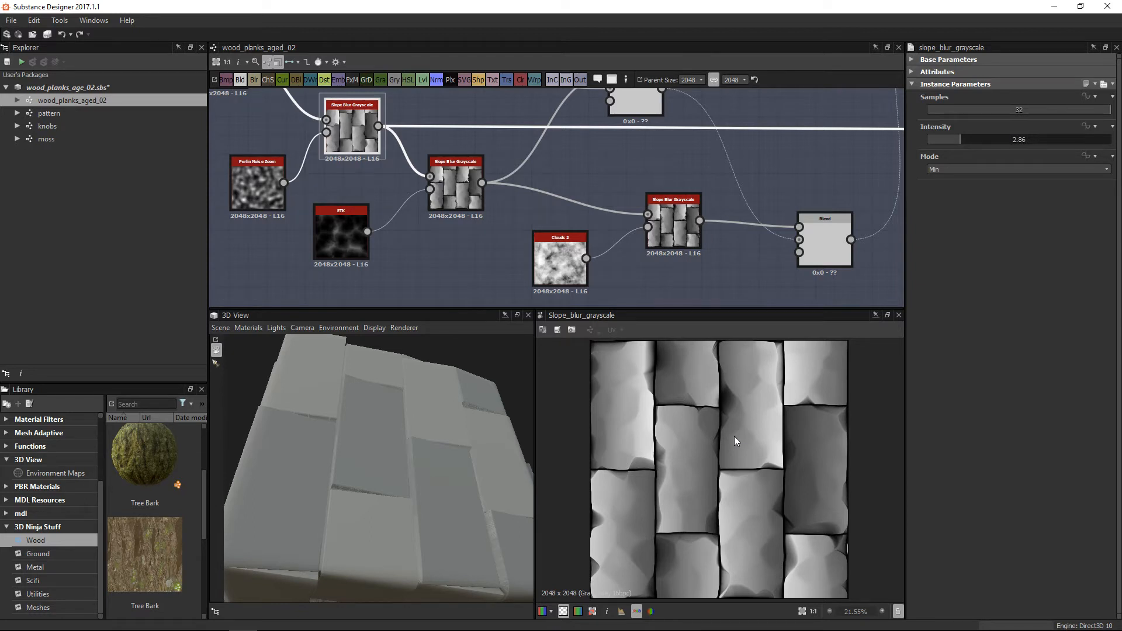
pyautogui.doubleClick(457, 171)
pyautogui.doubleClick(677, 229)
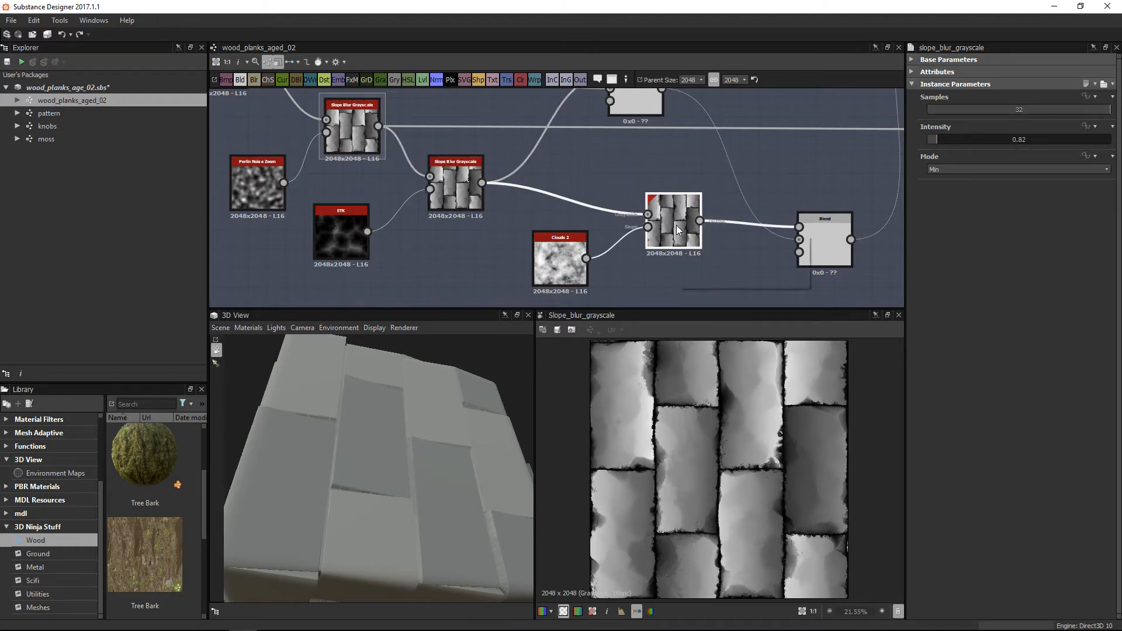
# Preview the Blend node that receives the Clouds 2 slope blur and shift the node slightly to the right.
pyautogui.moveTo(729, 252); pyautogui.dragTo(594, 270, button='middle')
pyautogui.scroll(-2, 594, 269)
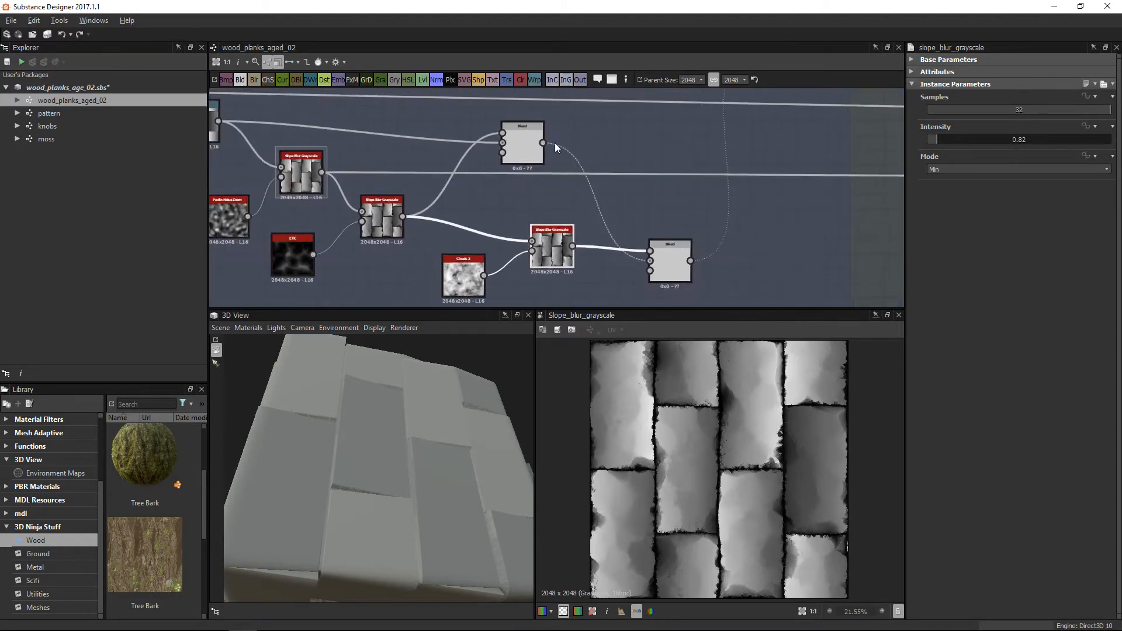
pyautogui.doubleClick(665, 255)
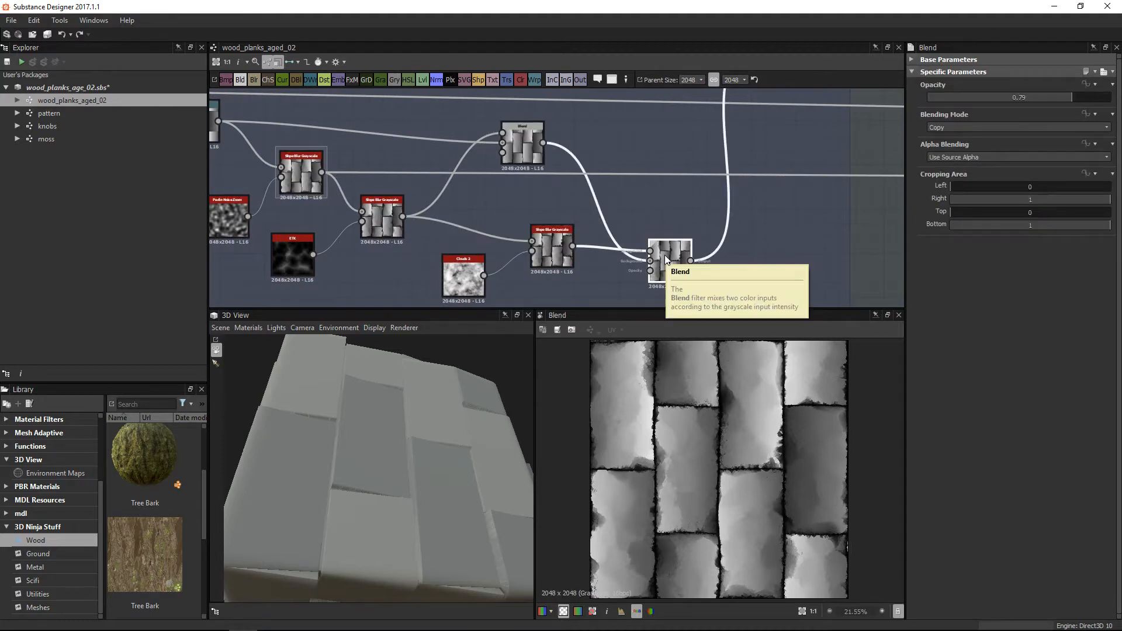
pyautogui.scroll(2, 720, 388)
pyautogui.moveTo(672, 262); pyautogui.dragTo(725, 234, button='middle')
pyautogui.moveTo(724, 234); pyautogui.dragTo(739, 234)
# Preview the upper Blend node and examine the ETK-driven Slope Blur Grayscale feeding it up close.
pyautogui.click(580, 112)
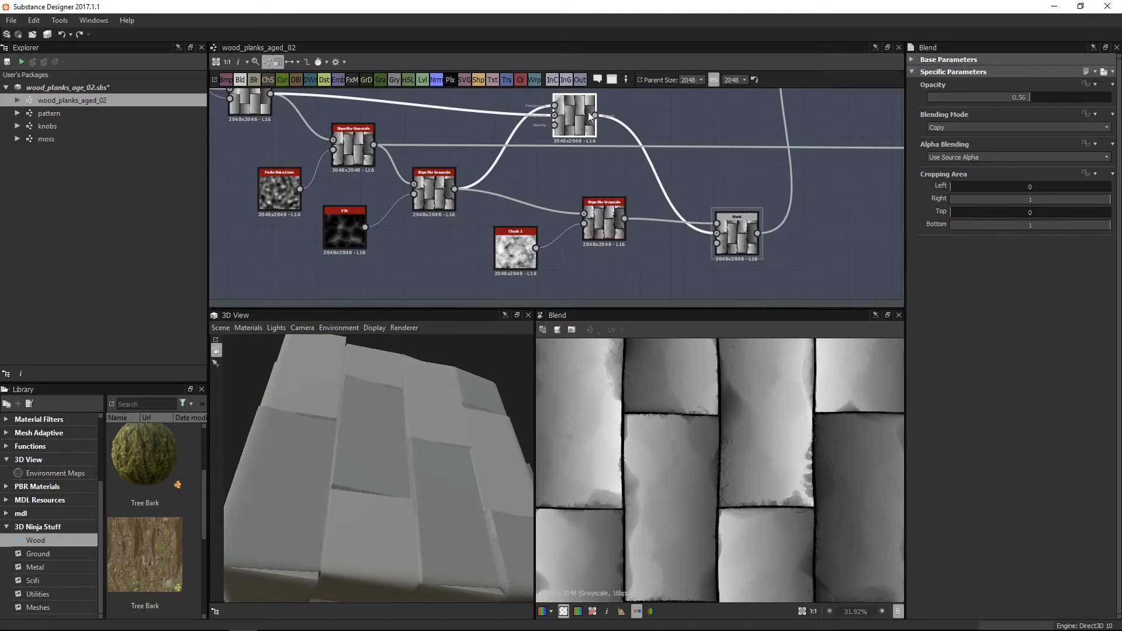
pyautogui.scroll(3, 585, 192)
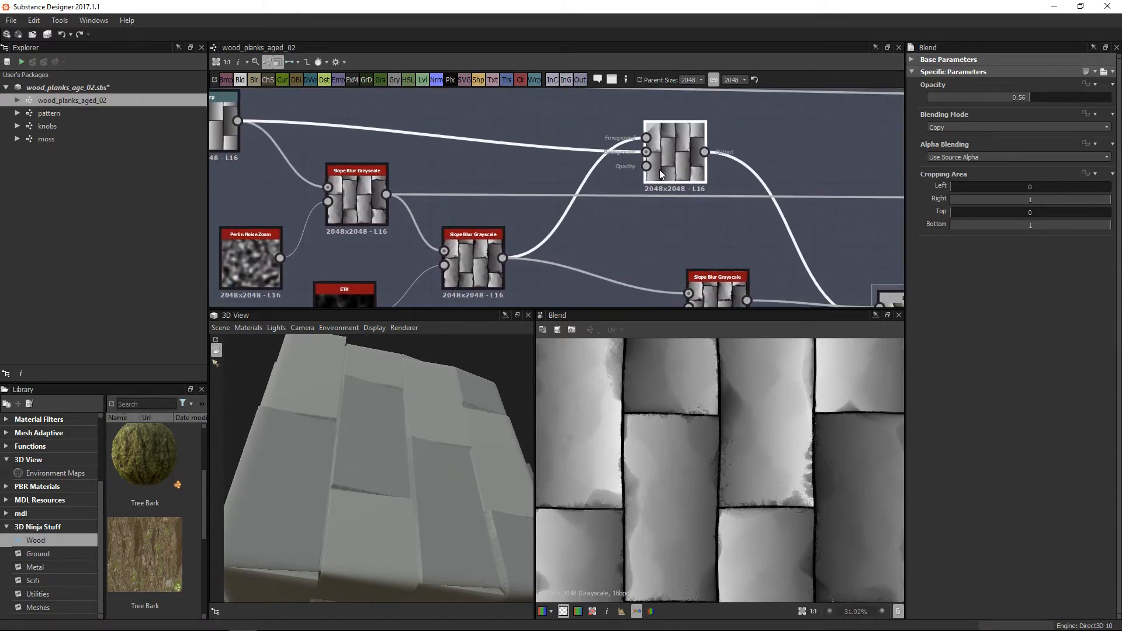
pyautogui.click(474, 247)
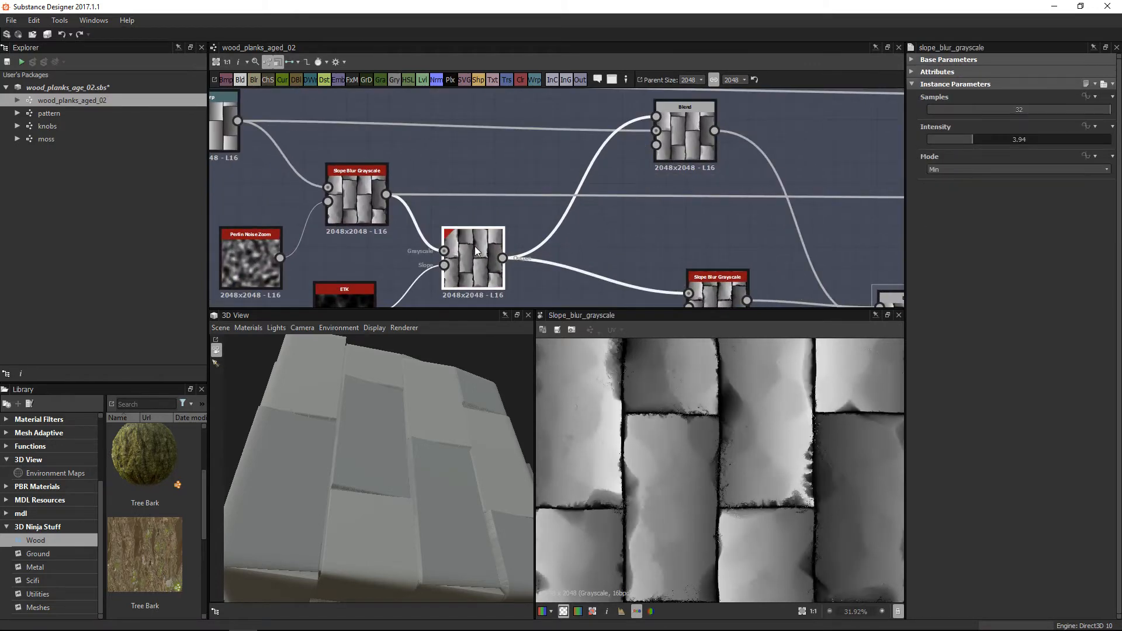
pyautogui.scroll(3, 742, 409)
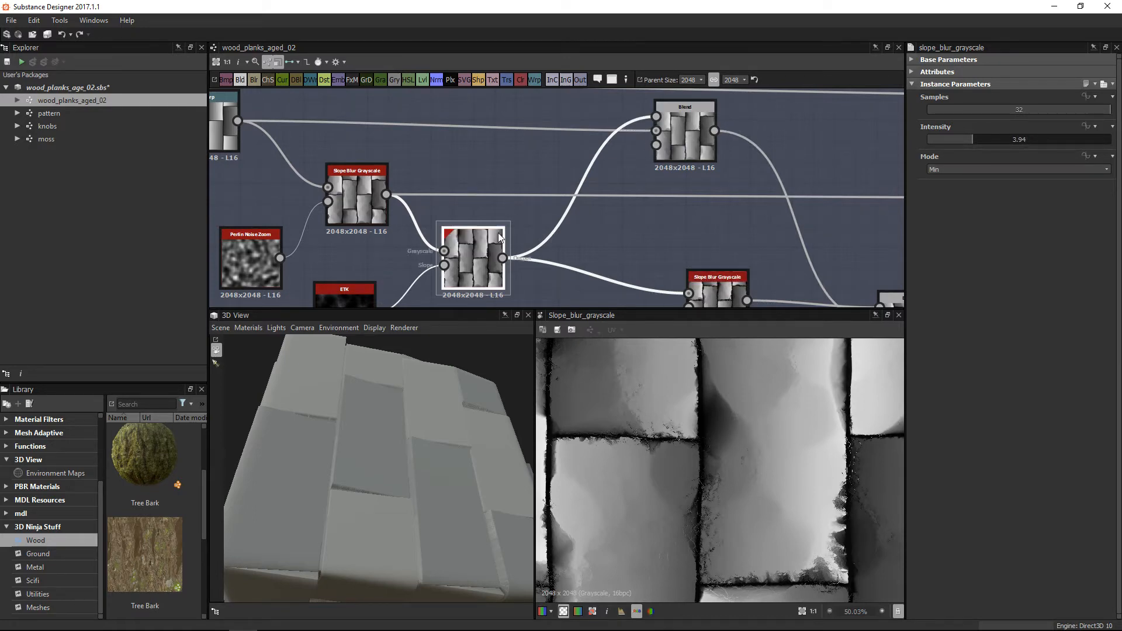
# Compare the upper Blend node's background and foreground inputs with its blended result.
pyautogui.doubleClick(660, 131)
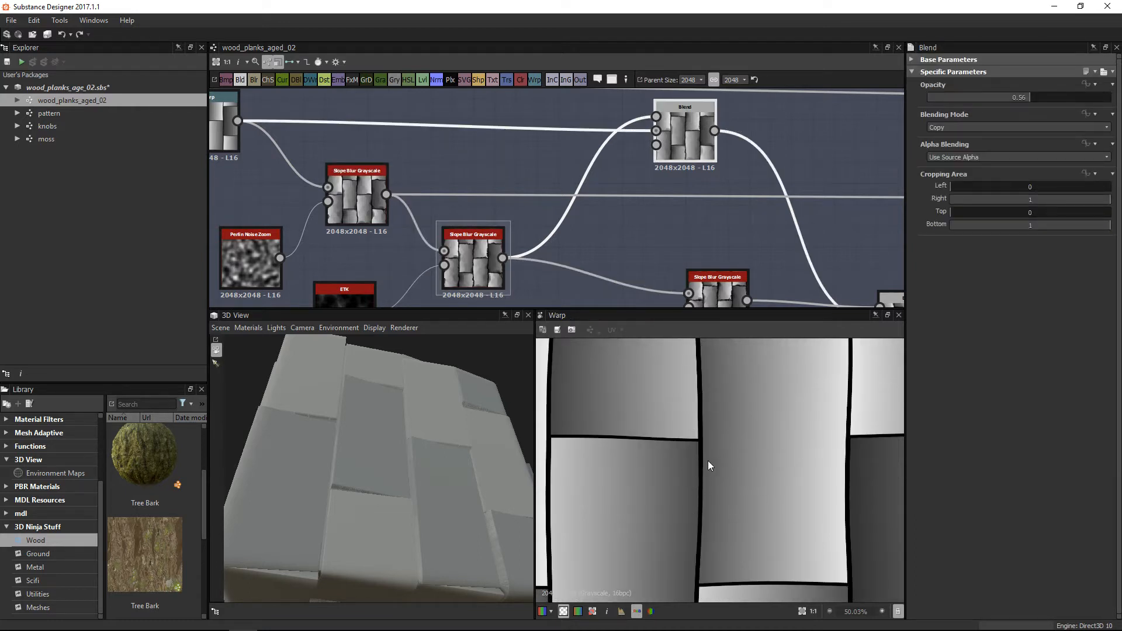
pyautogui.doubleClick(672, 122)
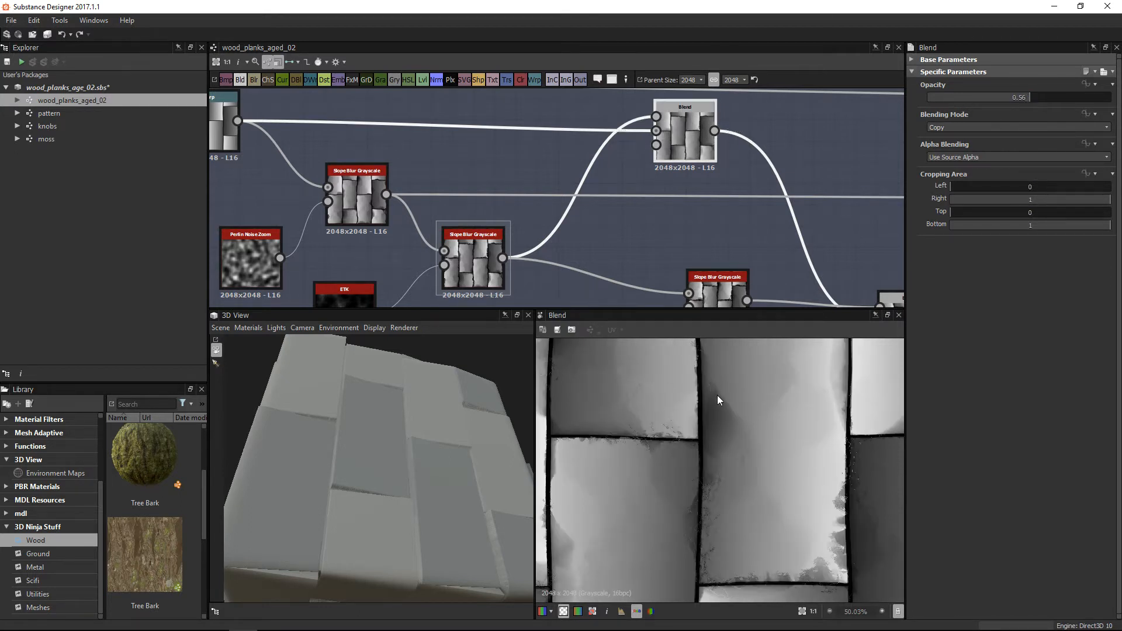
pyautogui.click(656, 118)
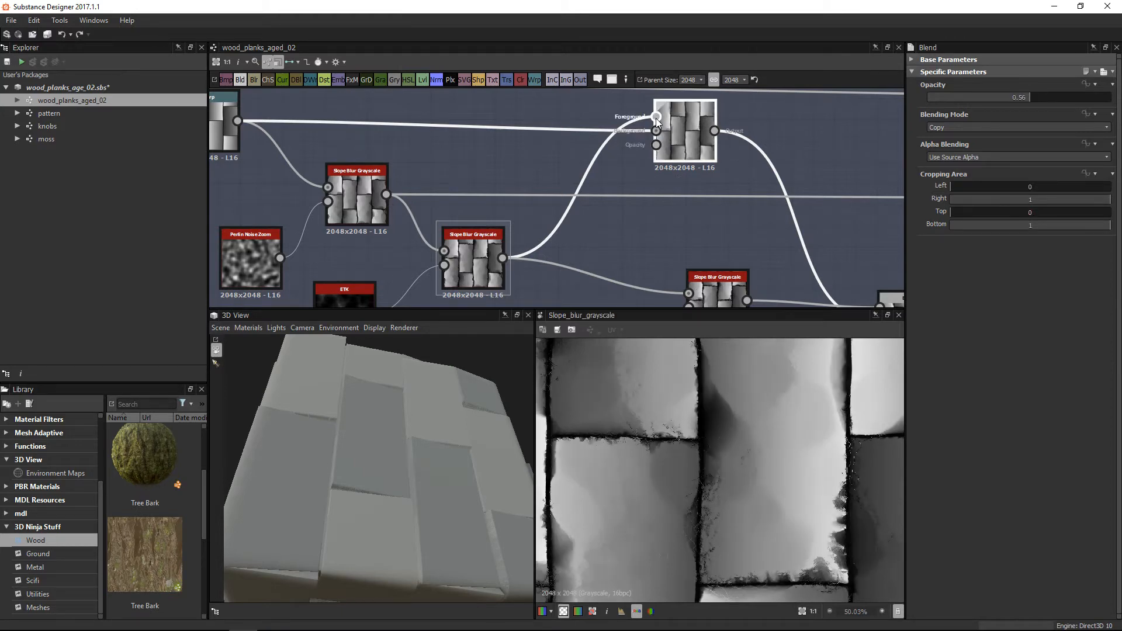
pyautogui.doubleClick(684, 138)
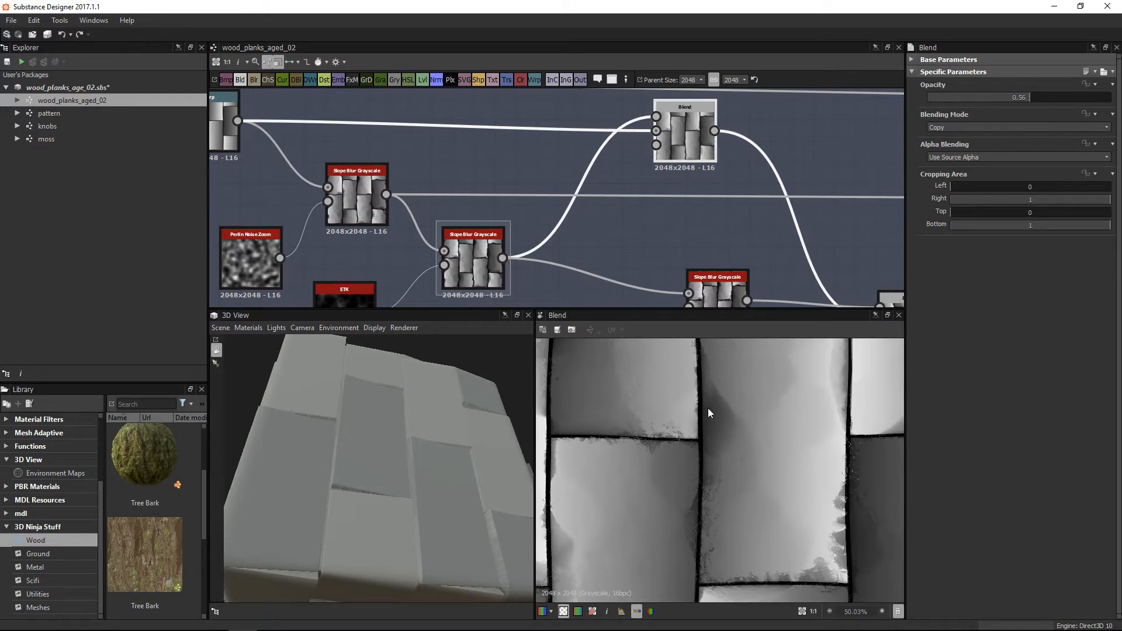
# Return to the Blend node after the Clouds 2 slope blur and examine its plank edges up close.
pyautogui.scroll(-5, 715, 234)
pyautogui.moveTo(776, 244); pyautogui.dragTo(545, 177, button='middle')
pyautogui.scroll(6, 622, 230)
pyautogui.doubleClick(583, 215)
pyautogui.scroll(3, 710, 409)
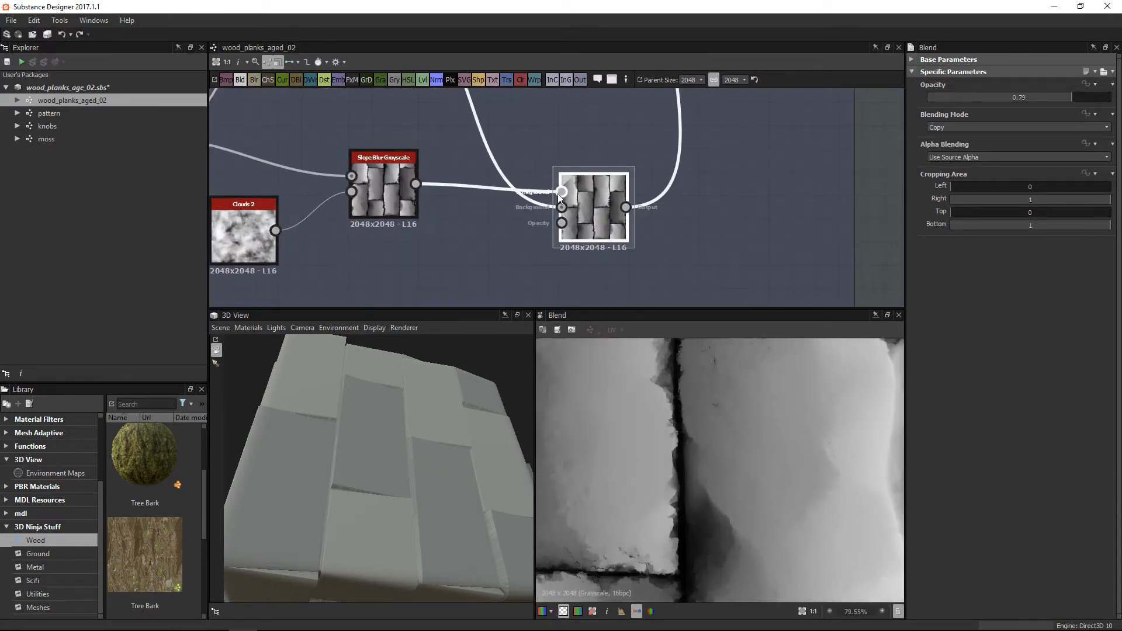
# Compare that Blend node's background and foreground inputs with its output and check its Opacity setting.
pyautogui.doubleClick(558, 208)
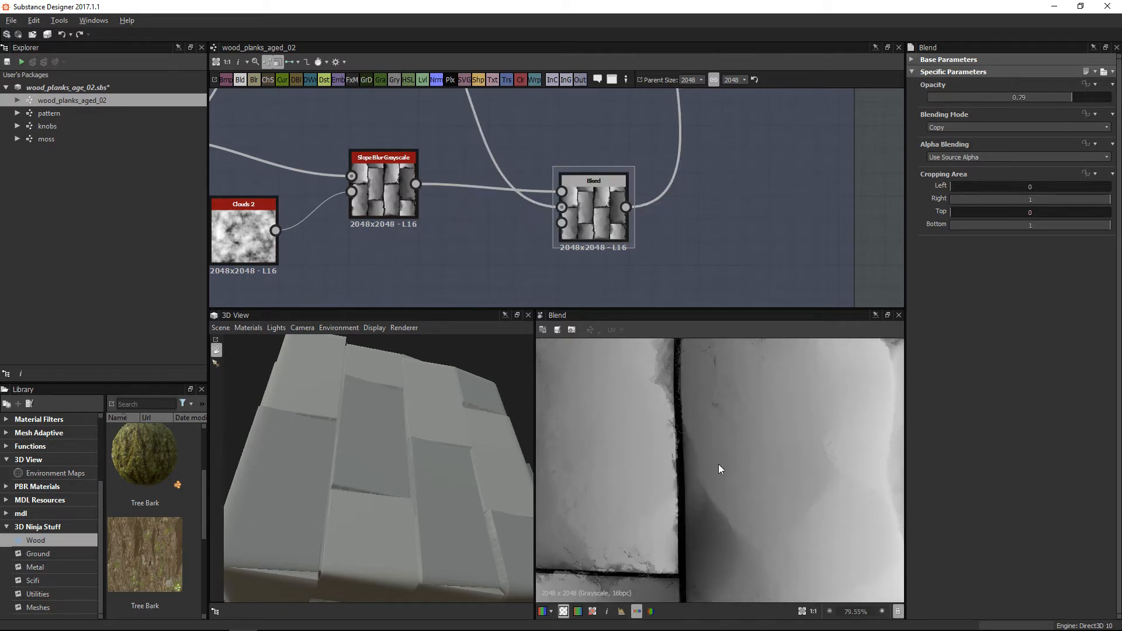
pyautogui.scroll(2, 701, 455)
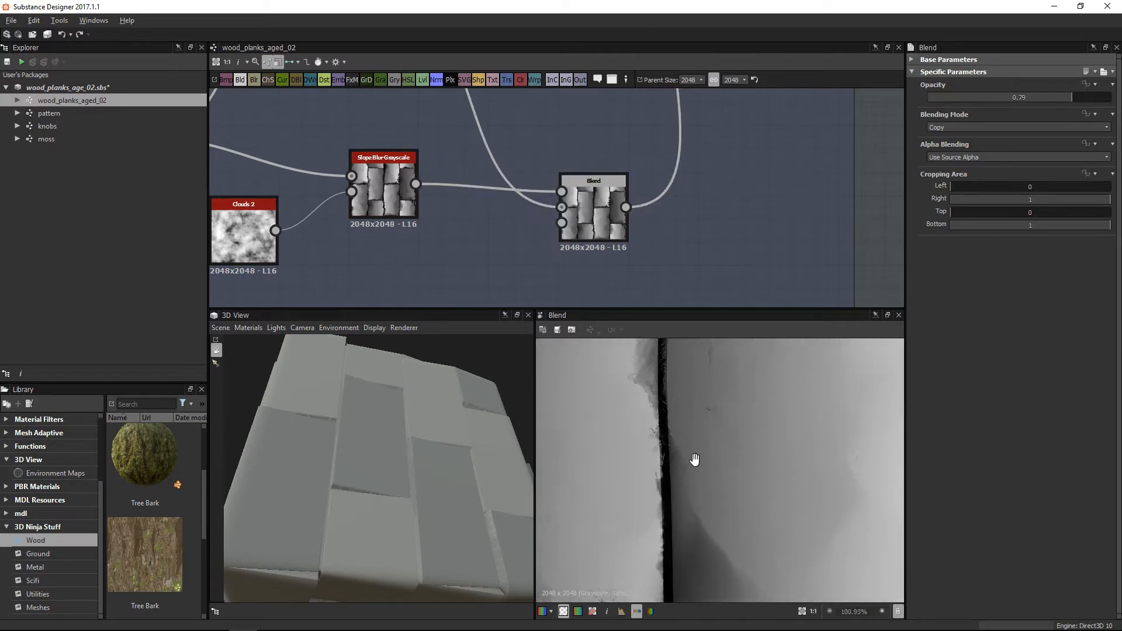
pyautogui.click(570, 198)
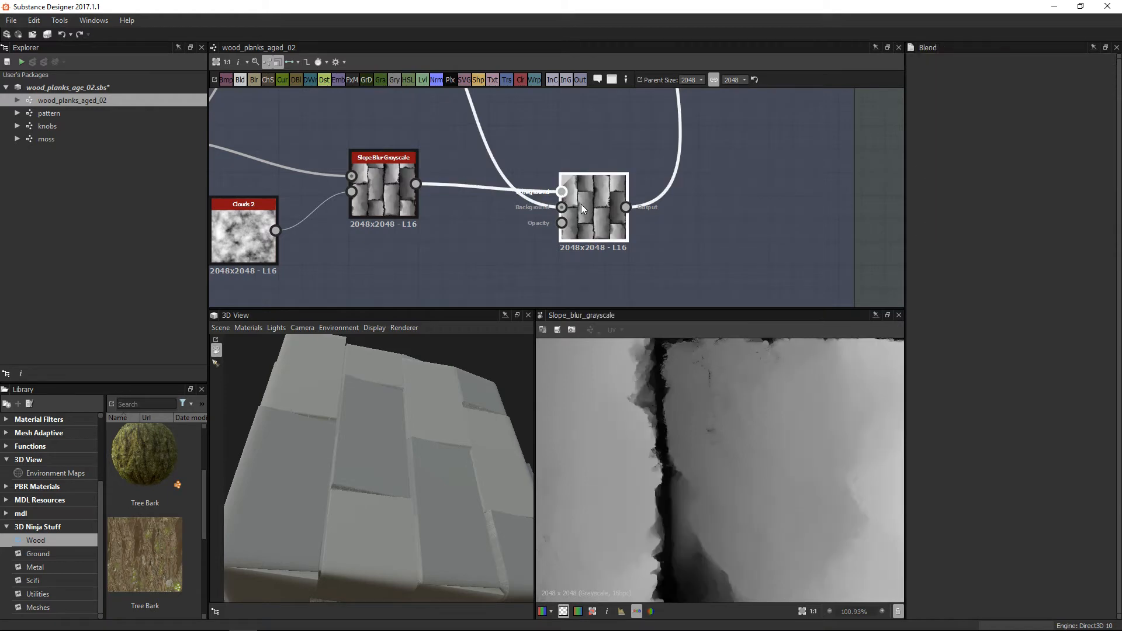
pyautogui.scroll(-10, 709, 453)
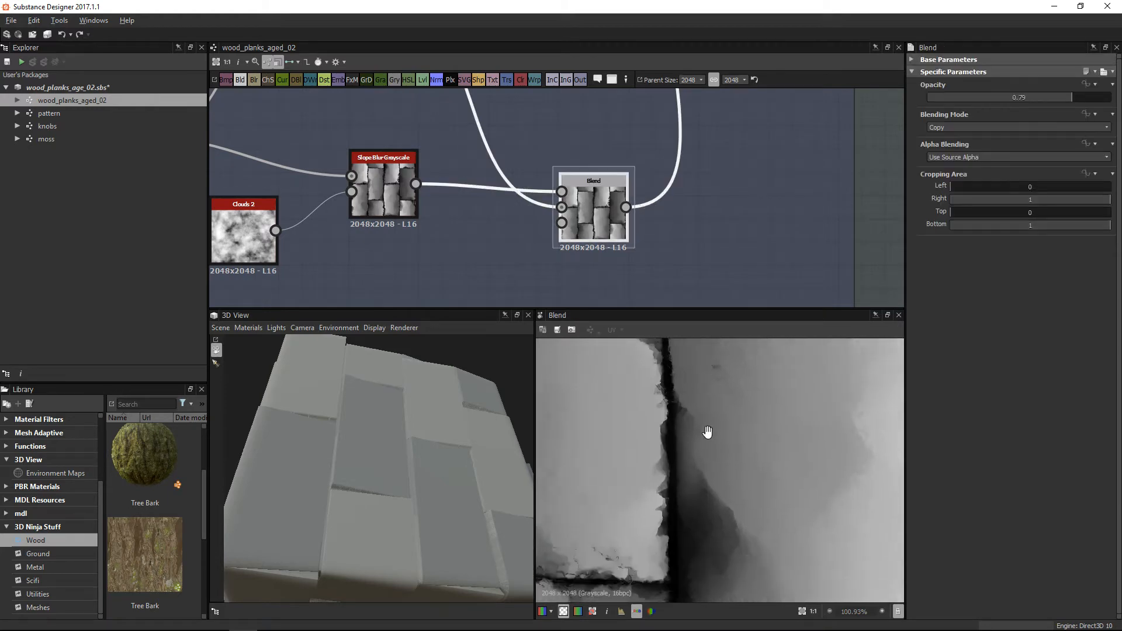
pyautogui.moveTo(733, 478); pyautogui.dragTo(725, 461, button='middle')
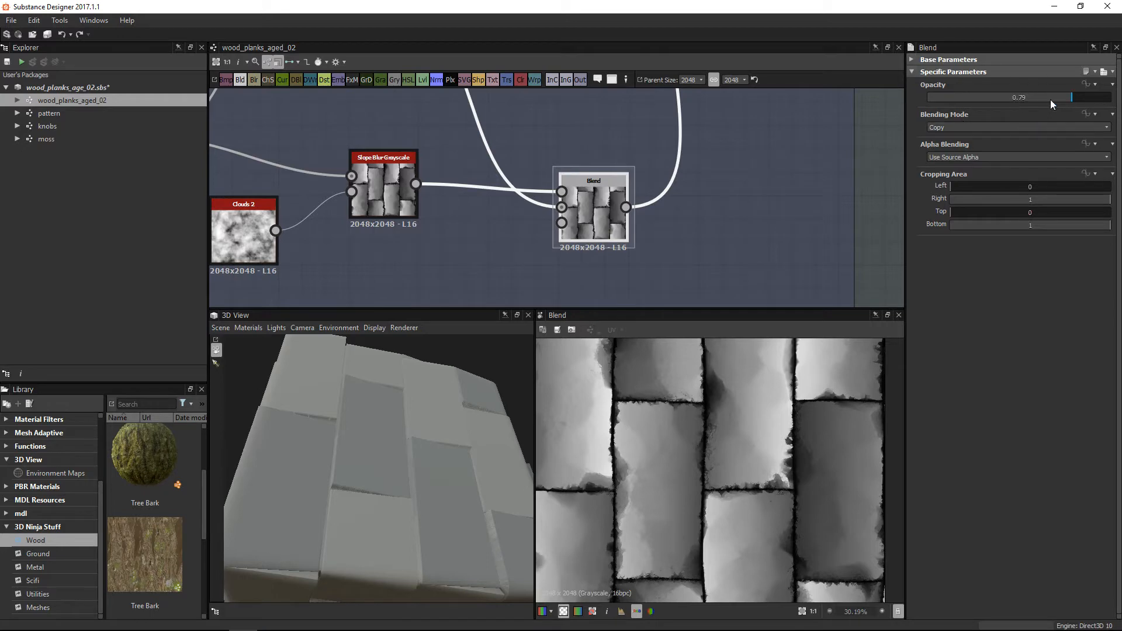
# Follow the Blend output to the Edge Curl frame and move its Blur HQ Grayscale node slightly downward.
pyautogui.scroll(-6, 664, 184)
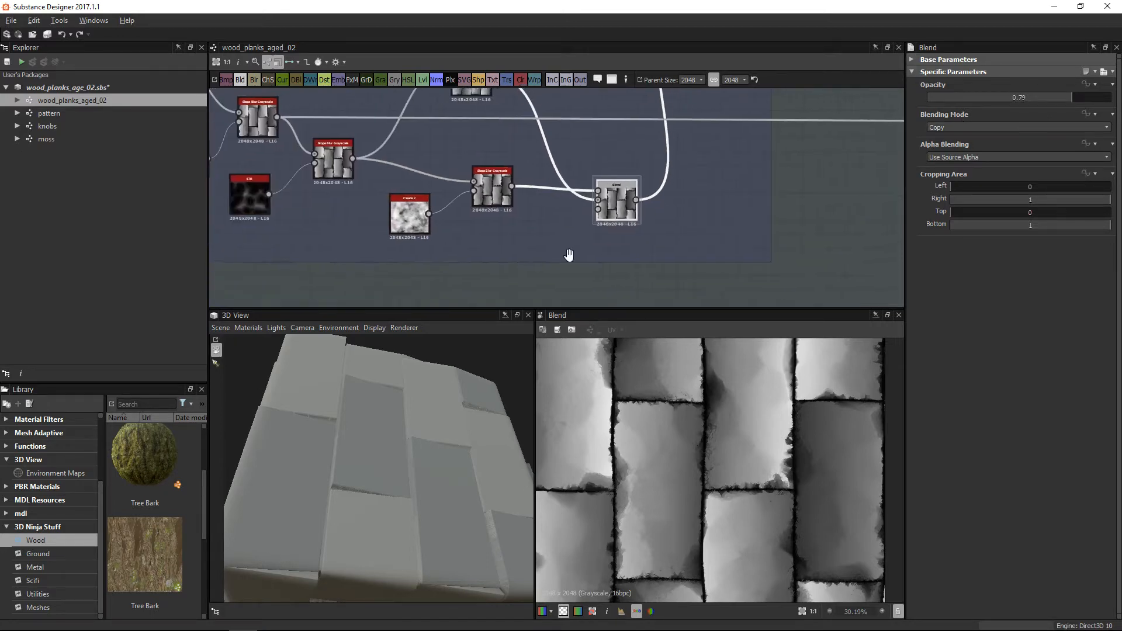
pyautogui.scroll(-2, 616, 225)
pyautogui.scroll(8, 725, 181)
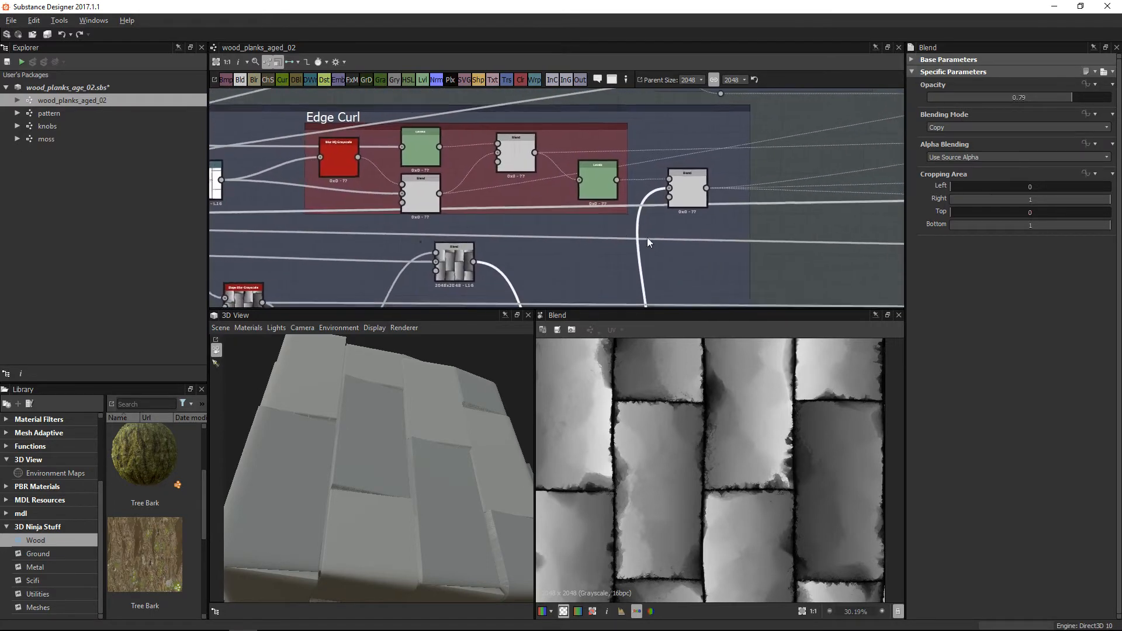
pyautogui.scroll(-4, 725, 181)
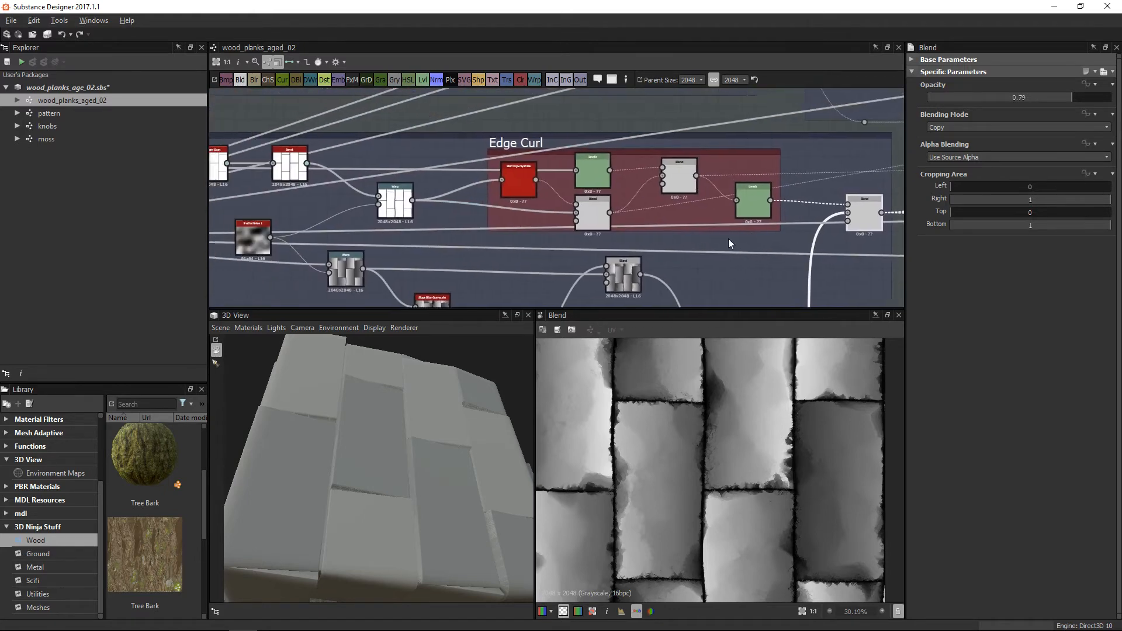
pyautogui.moveTo(514, 191); pyautogui.dragTo(545, 180, button='middle')
pyautogui.scroll(1, 548, 198)
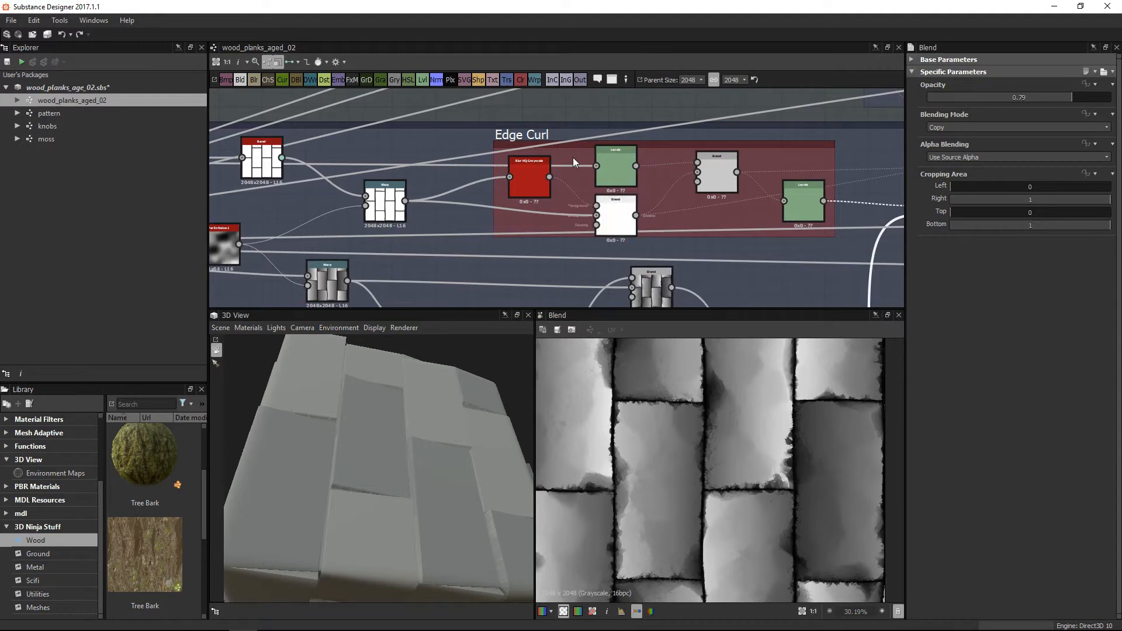
pyautogui.scroll(3, 503, 153)
pyautogui.moveTo(555, 197); pyautogui.dragTo(564, 233)
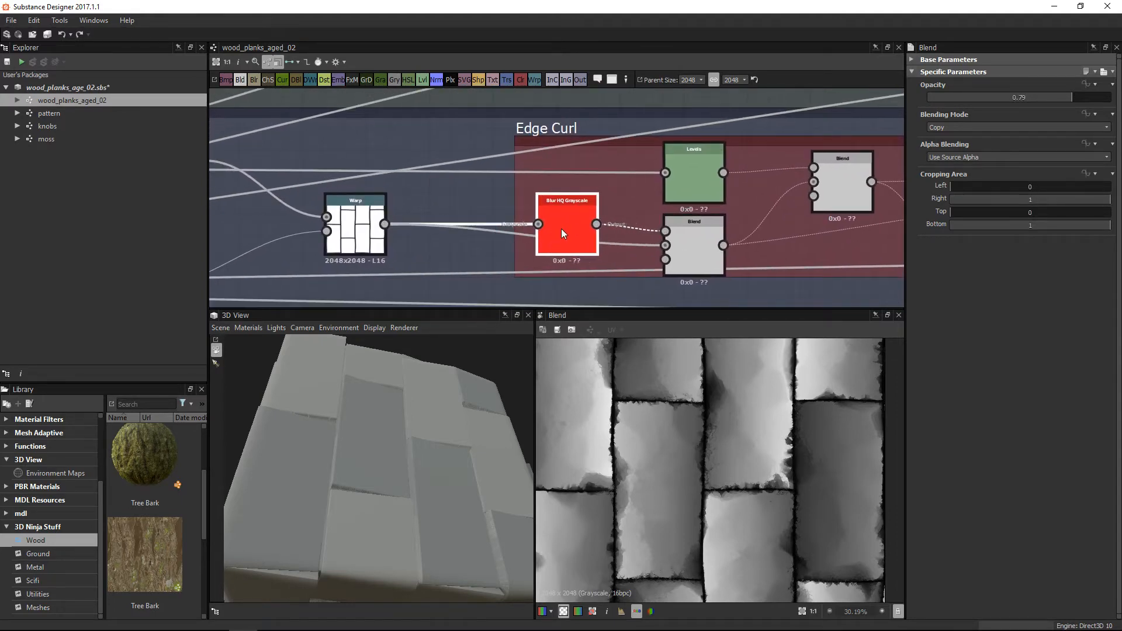
# Preview the Levels node in the Edge Curl frame and trace its input connection back through the graph.
pyautogui.moveTo(680, 178); pyautogui.dragTo(628, 201, button='middle')
pyautogui.doubleClick(627, 201)
pyautogui.moveTo(525, 244); pyautogui.dragTo(634, 233, button='middle')
pyautogui.scroll(-3, 632, 234)
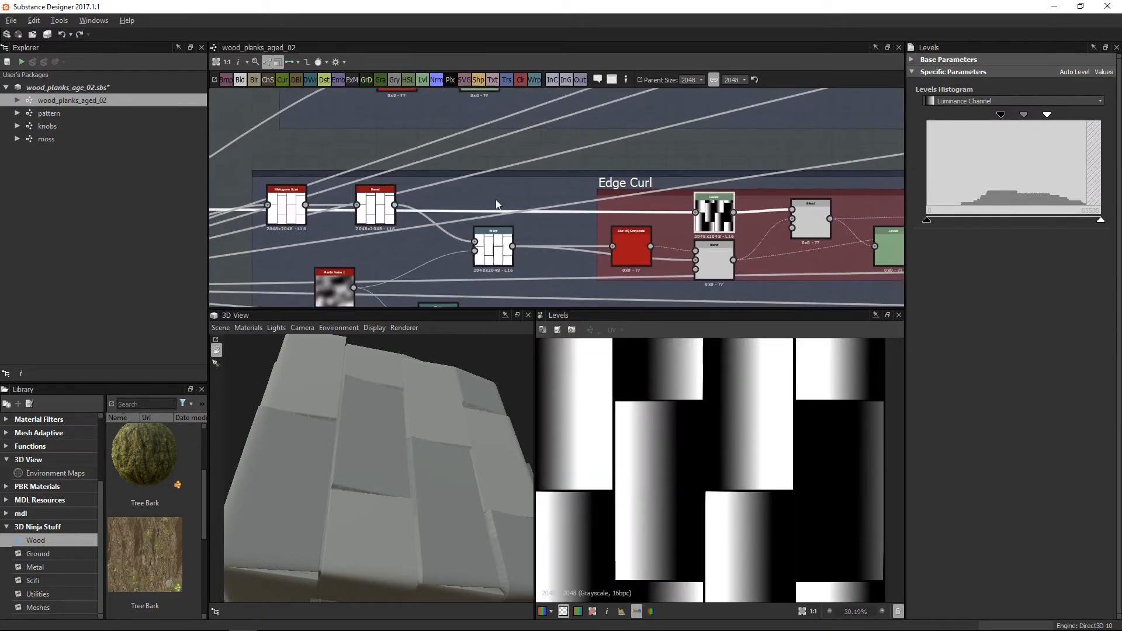
# Preview the Bevel node and the Levels node's input, tracing that input back to the Tile Generator in the Planks frame.
pyautogui.doubleClick(374, 210)
pyautogui.scroll(2, 692, 227)
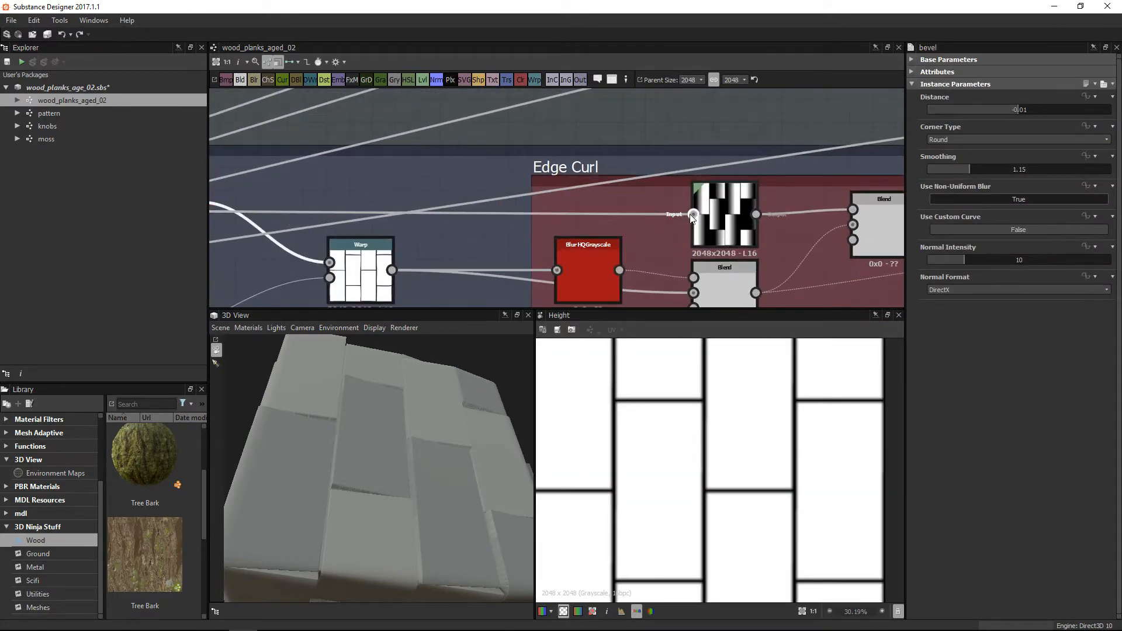
pyautogui.doubleClick(693, 225)
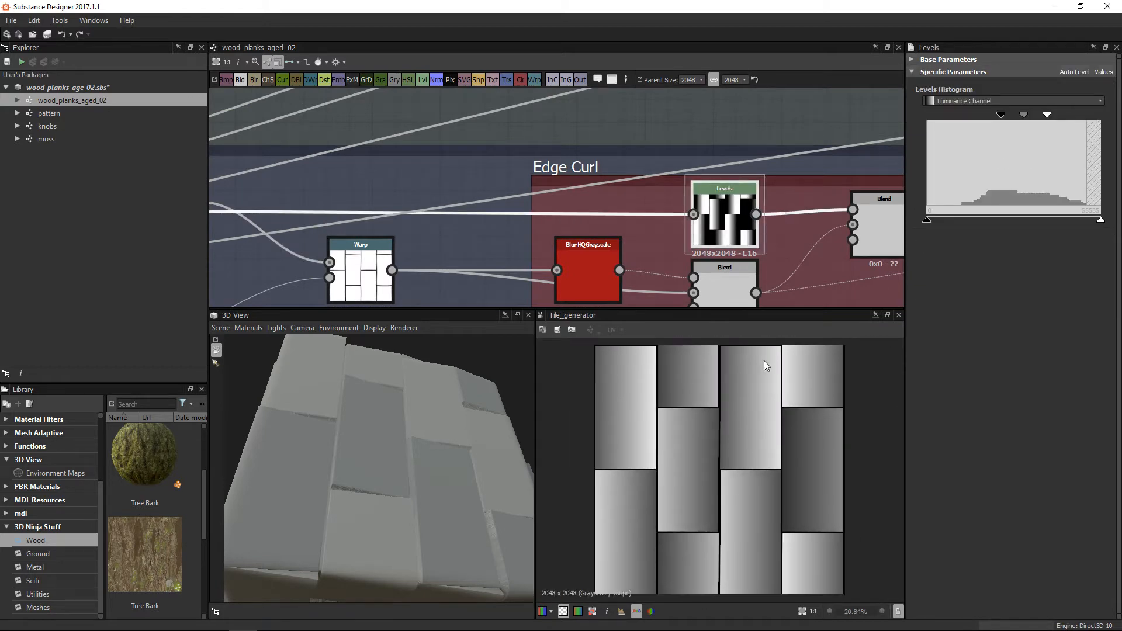
pyautogui.moveTo(321, 198); pyautogui.dragTo(742, 212, button='middle')
pyautogui.moveTo(449, 194); pyautogui.dragTo(839, 93, button='middle')
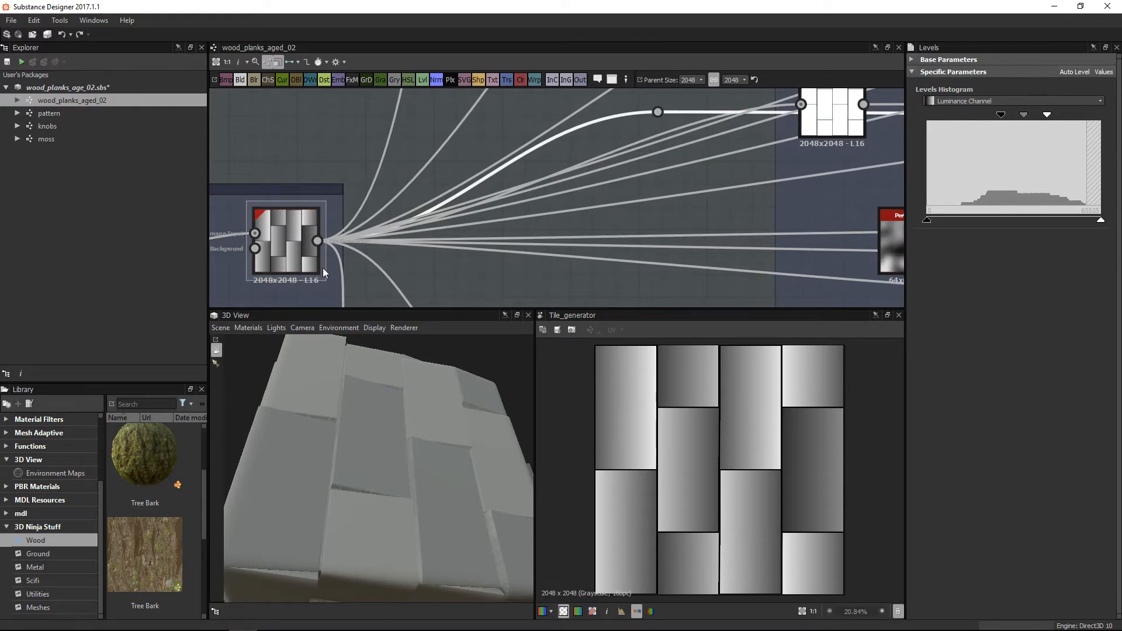
# Return to the Edge Curl frame and preview its first Levels node for comparison with the Tile Generator gradients.
pyautogui.moveTo(747, 226); pyautogui.dragTo(432, 236, button='middle')
pyautogui.moveTo(681, 190); pyautogui.dragTo(234, 214, button='middle')
pyautogui.scroll(3, 763, 159)
pyautogui.moveTo(738, 195); pyautogui.dragTo(640, 190, button='middle')
pyautogui.doubleClick(538, 151)
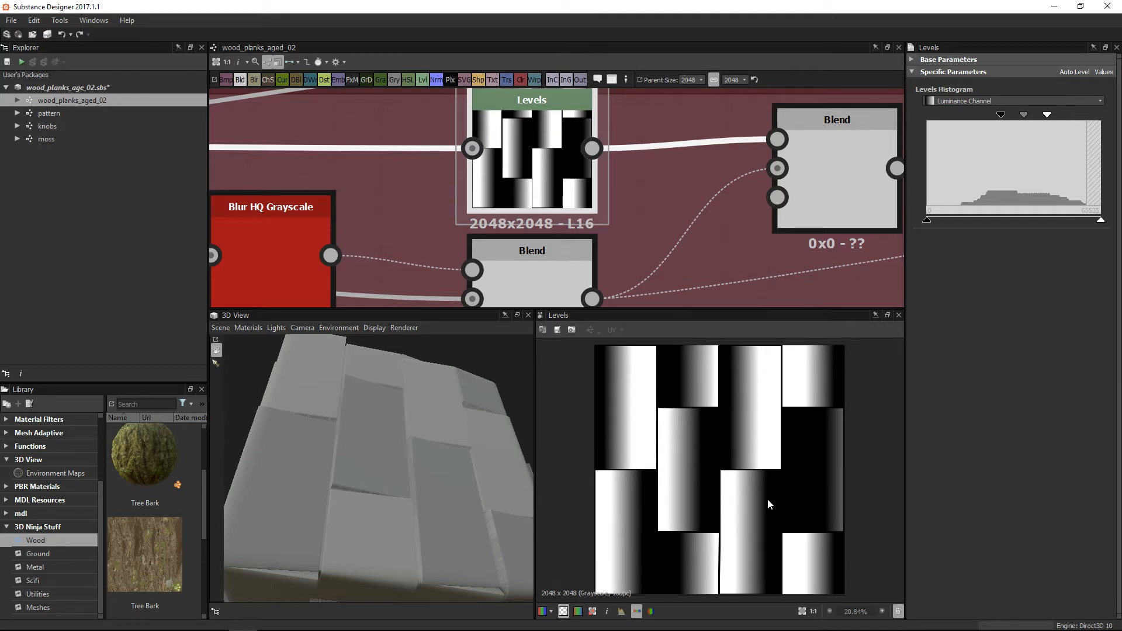
pyautogui.scroll(-4, 589, 177)
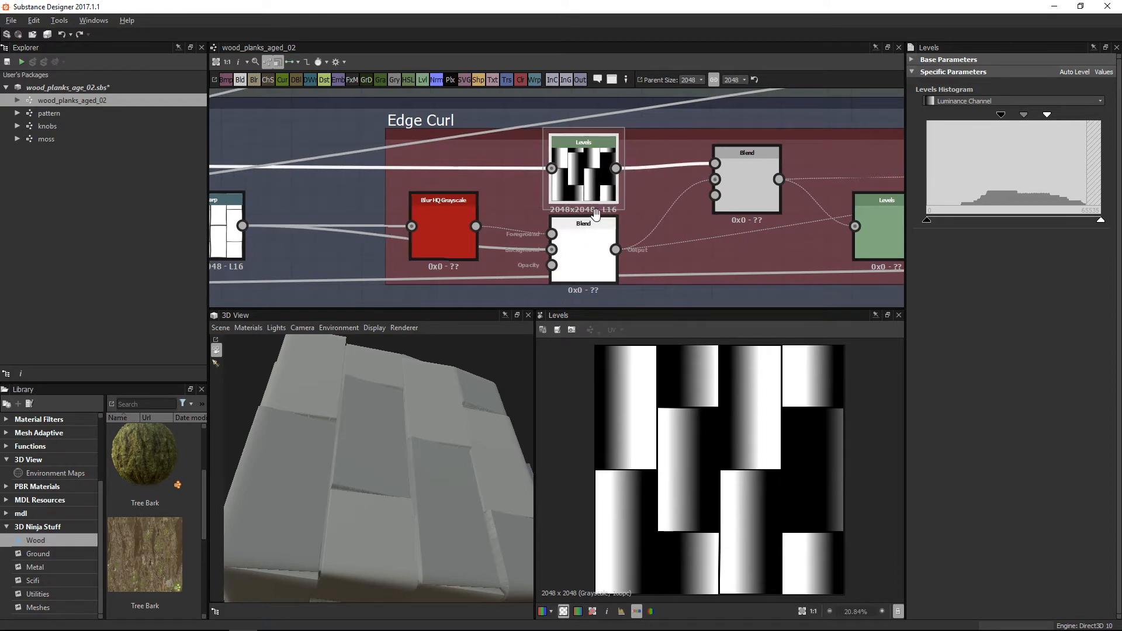
# Preview the Subtract Blend beneath the Levels node and move the Blur HQ Grayscale node slightly upward.
pyautogui.moveTo(586, 222); pyautogui.dragTo(634, 192, button='middle')
pyautogui.doubleClick(637, 236)
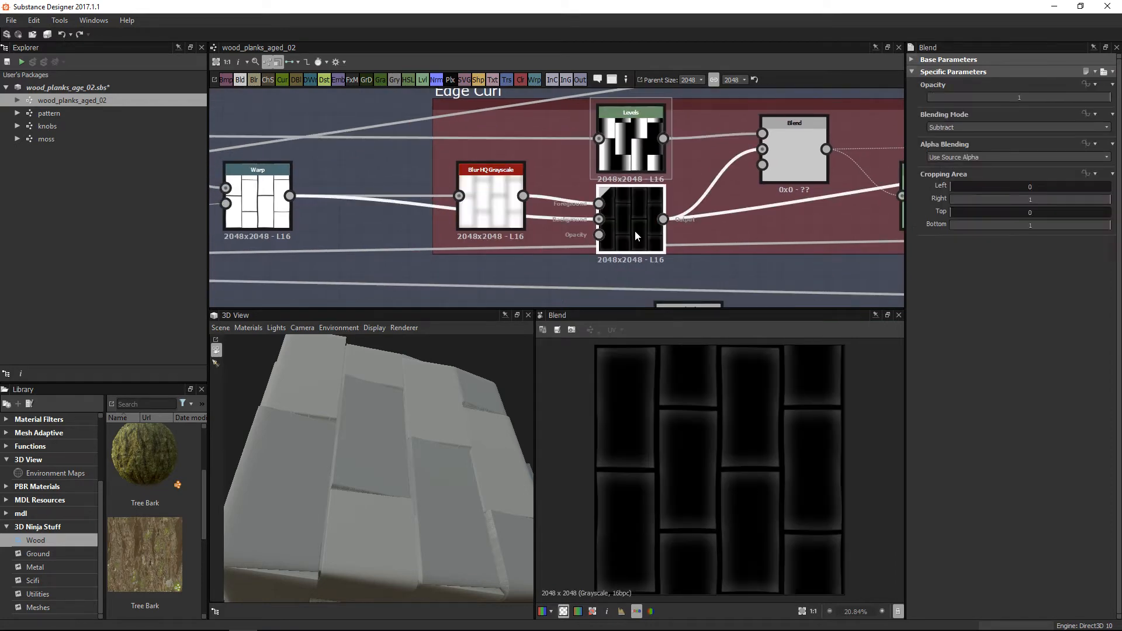
pyautogui.moveTo(490, 193); pyautogui.dragTo(489, 170)
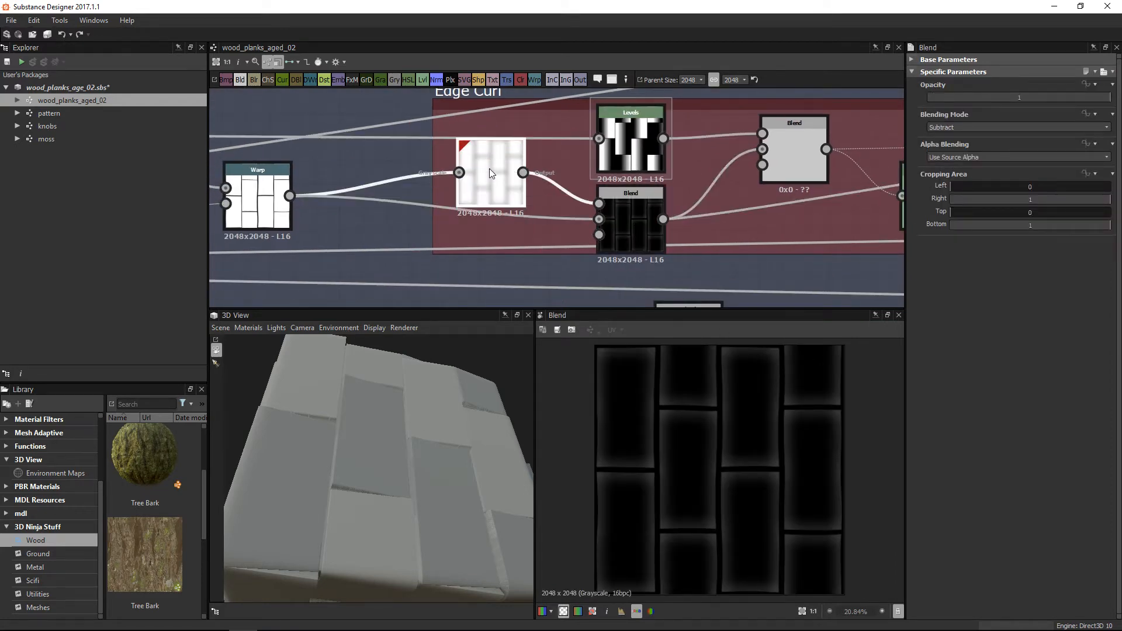
pyautogui.scroll(3, 713, 395)
pyautogui.moveTo(511, 209); pyautogui.dragTo(589, 219, button='middle')
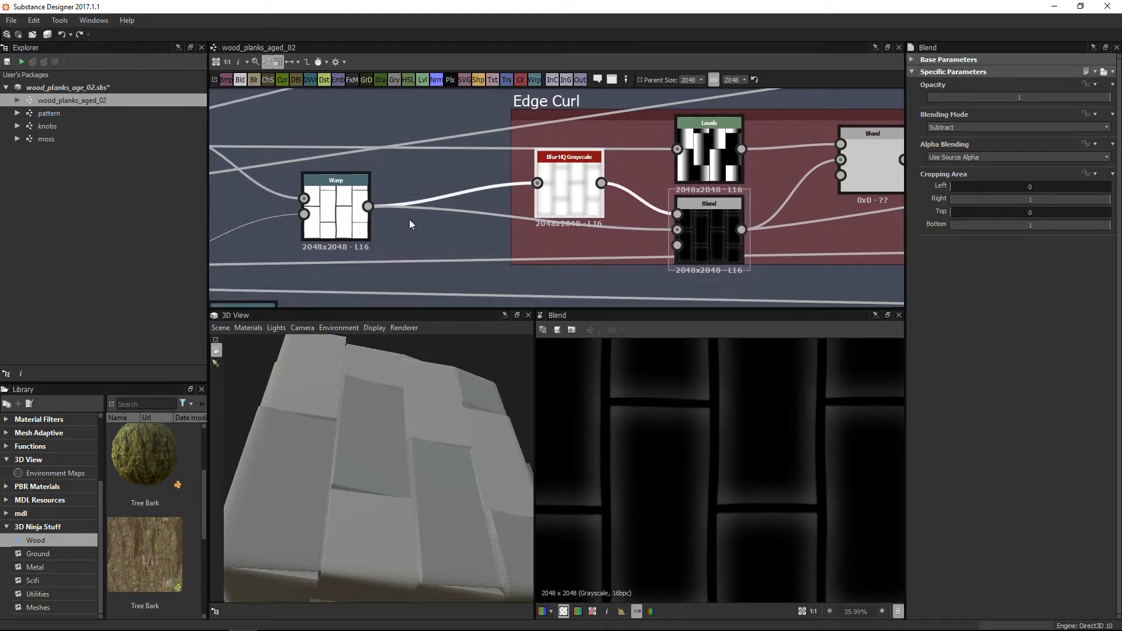
# Shift the Warp node slightly away from the Edge Curl frame and preview its output followed by the Blur HQ Grayscale result.
pyautogui.moveTo(341, 209); pyautogui.dragTo(331, 212)
pyautogui.doubleClick(331, 212)
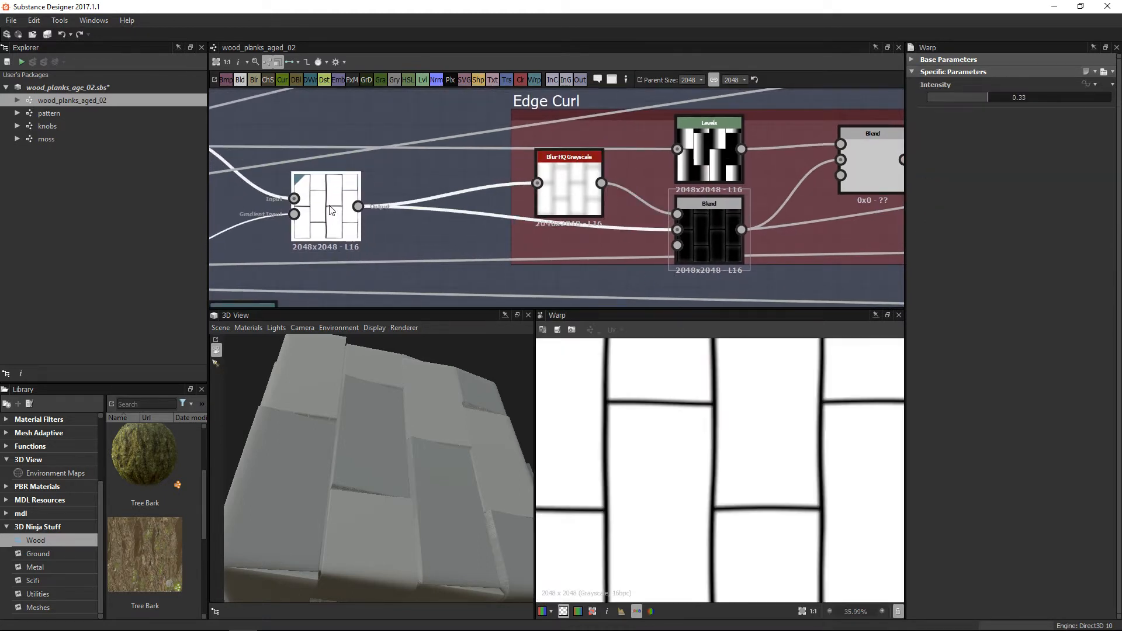
pyautogui.scroll(-1, 680, 454)
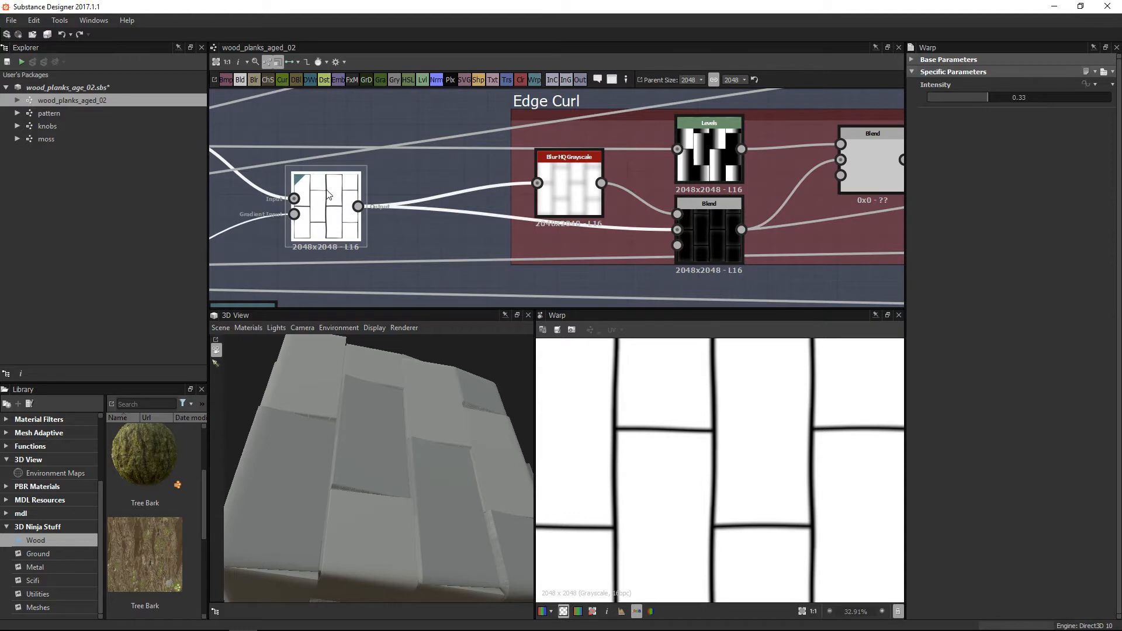
pyautogui.doubleClick(567, 177)
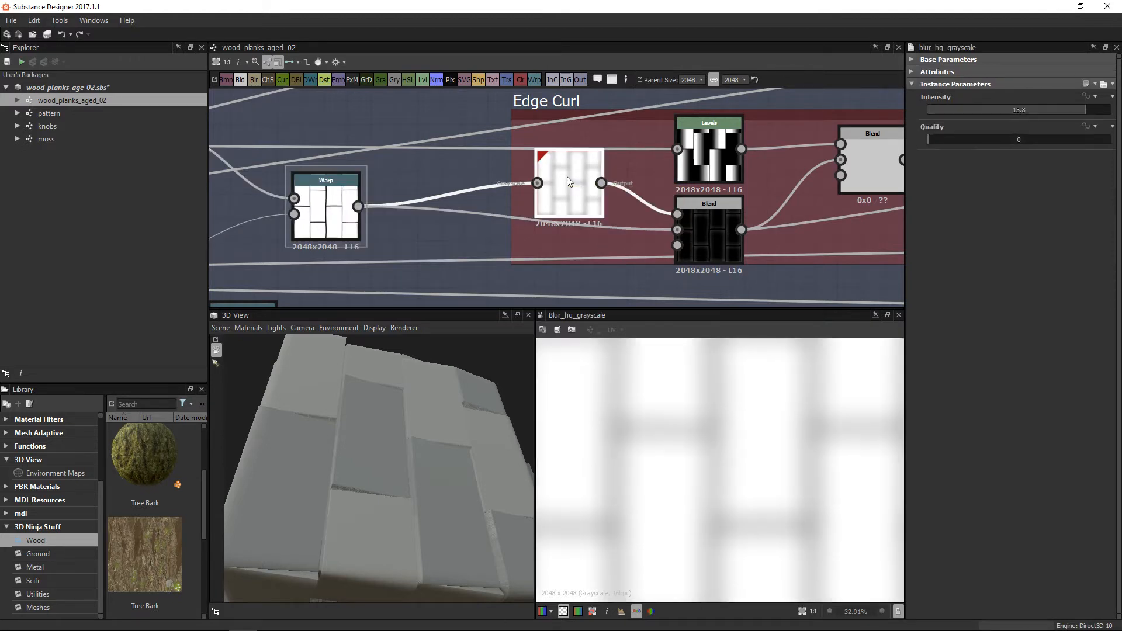
# Compare the Subtract Blend's output with its blurred Foreground input and examine the plank edges.
pyautogui.doubleClick(711, 225)
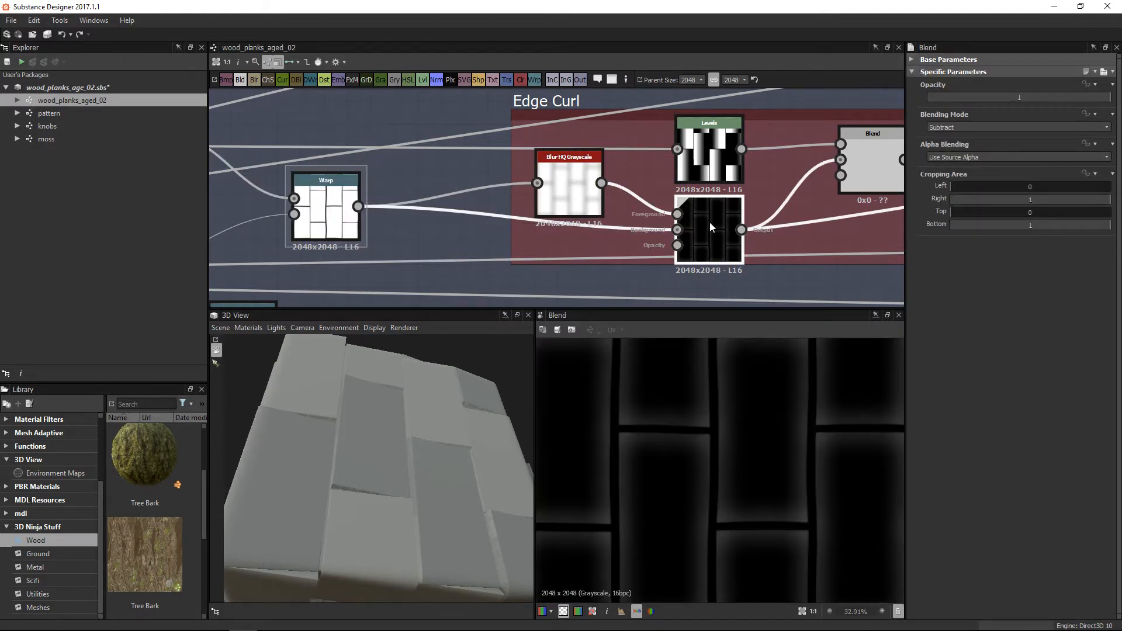
pyautogui.click(677, 214)
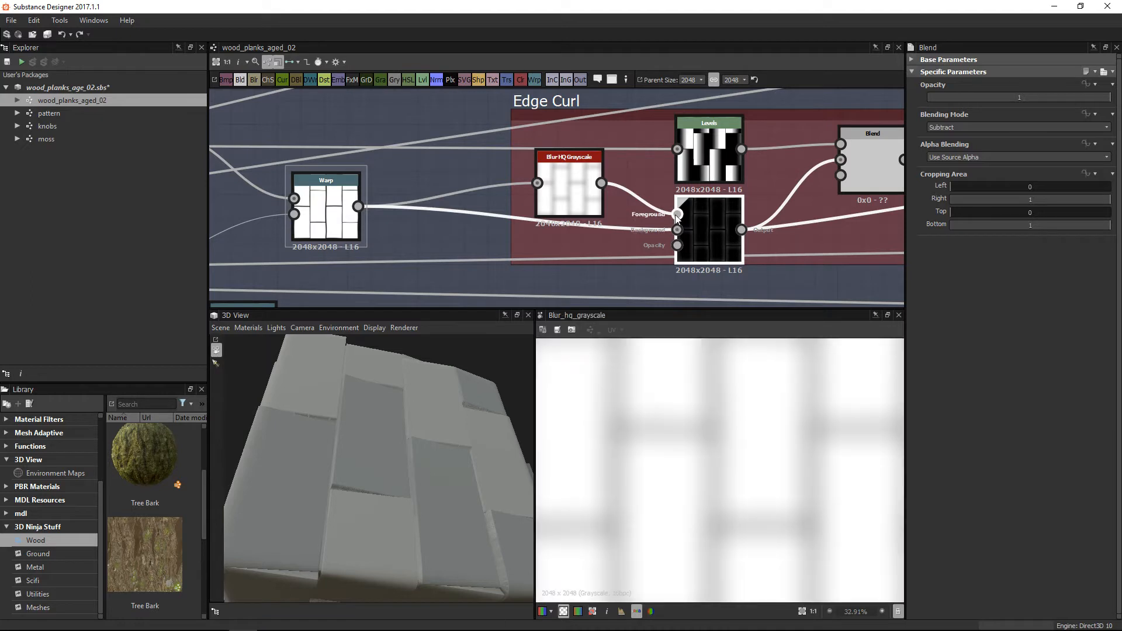
pyautogui.doubleClick(717, 233)
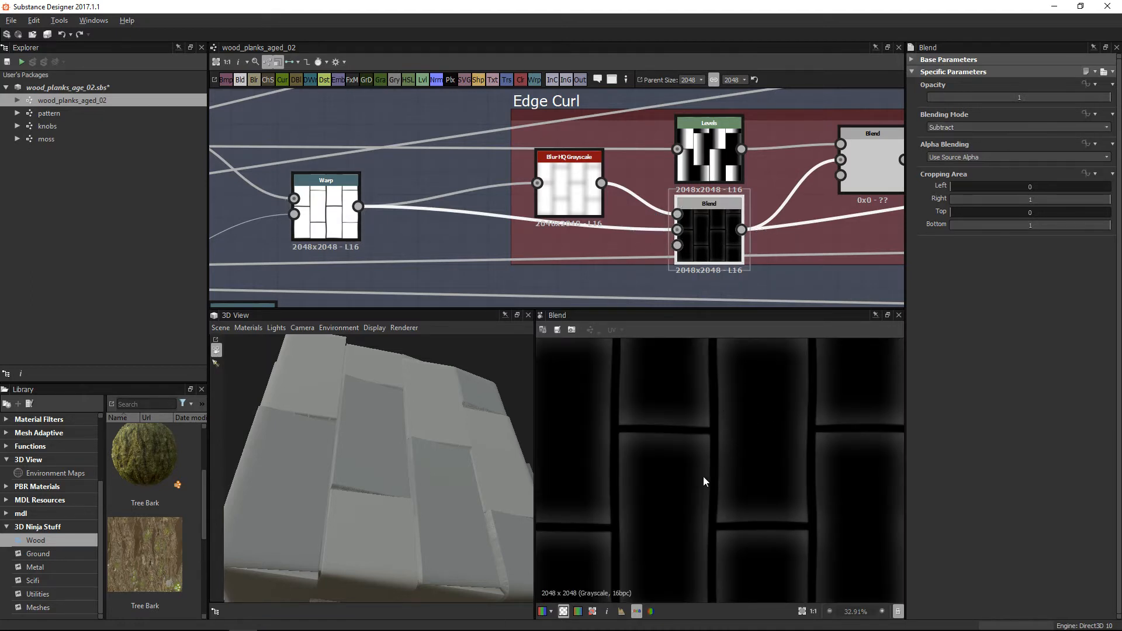
pyautogui.scroll(-4, 727, 445)
pyautogui.moveTo(720, 438); pyautogui.dragTo(702, 411, button='middle')
pyautogui.scroll(3, 715, 421)
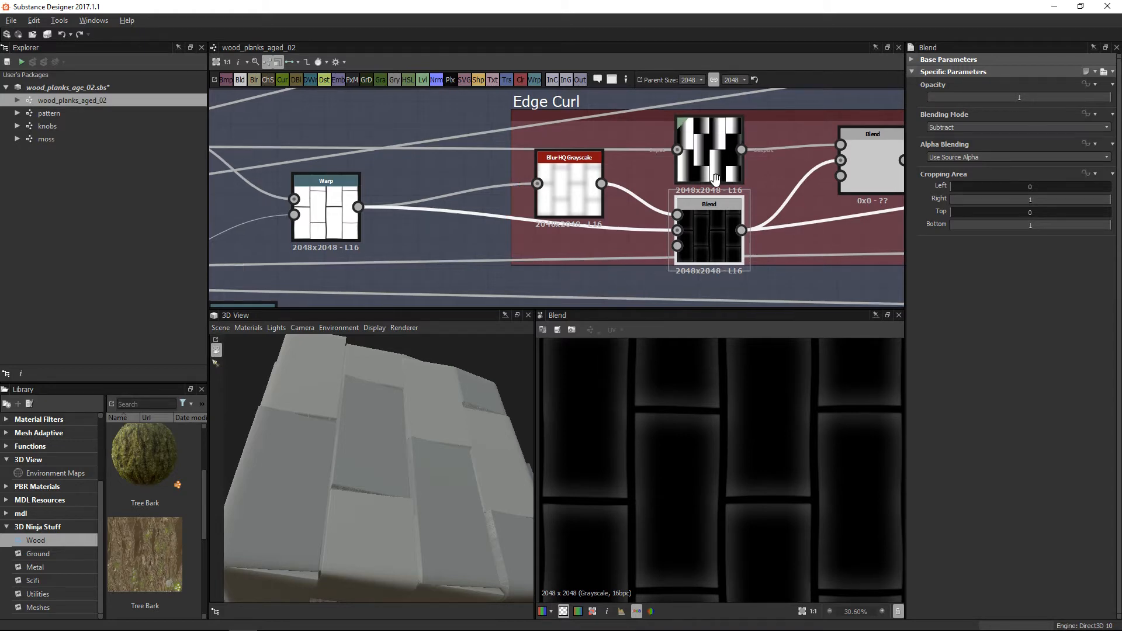
# Compare the Multiply Blend's output in the Edge Curl frame with its Levels and Subtract Blend inputs.
pyautogui.moveTo(800, 172); pyautogui.dragTo(575, 181, button='middle')
pyautogui.scroll(3, 567, 177)
pyautogui.doubleClick(664, 161)
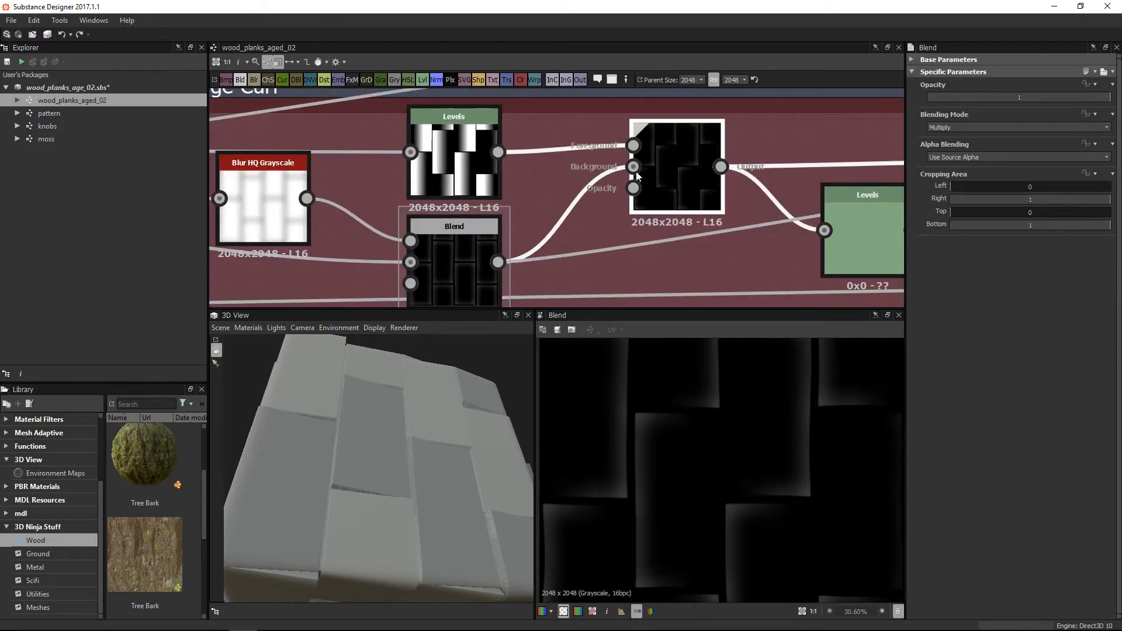
pyautogui.doubleClick(473, 156)
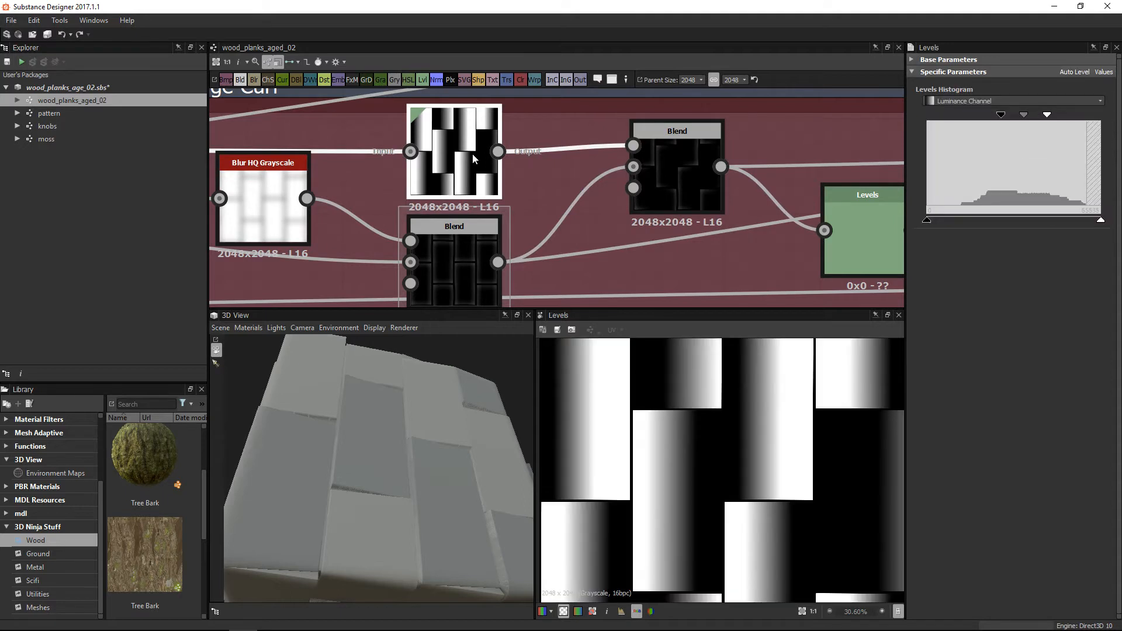
pyautogui.doubleClick(469, 248)
pyautogui.click(676, 177)
pyautogui.doubleClick(675, 177)
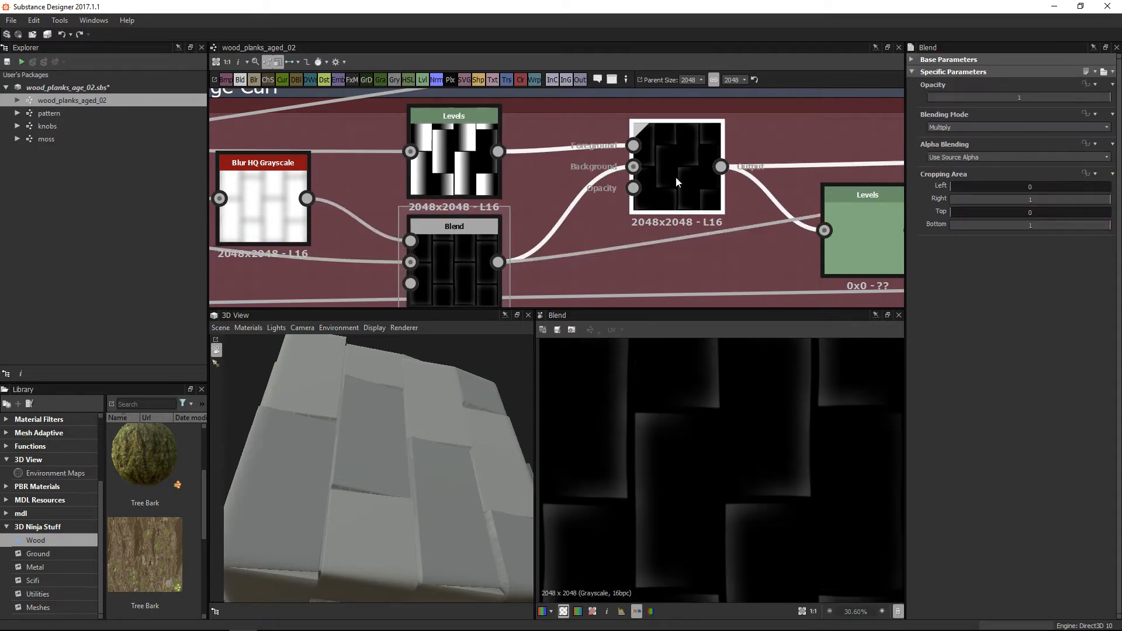
pyautogui.scroll(-1, 730, 471)
pyautogui.scroll(-1, 703, 378)
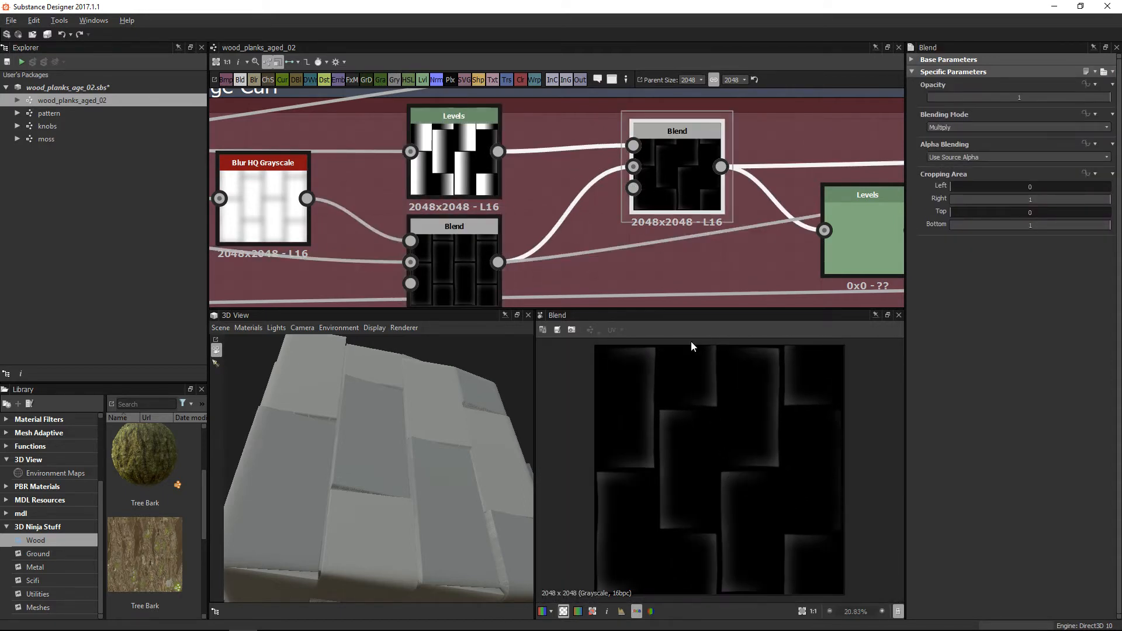
# Give the 3D and 2D views more height and examine the Multiply Blend's one-sided plank edges up close.
pyautogui.moveTo(679, 310); pyautogui.dragTo(701, 221)
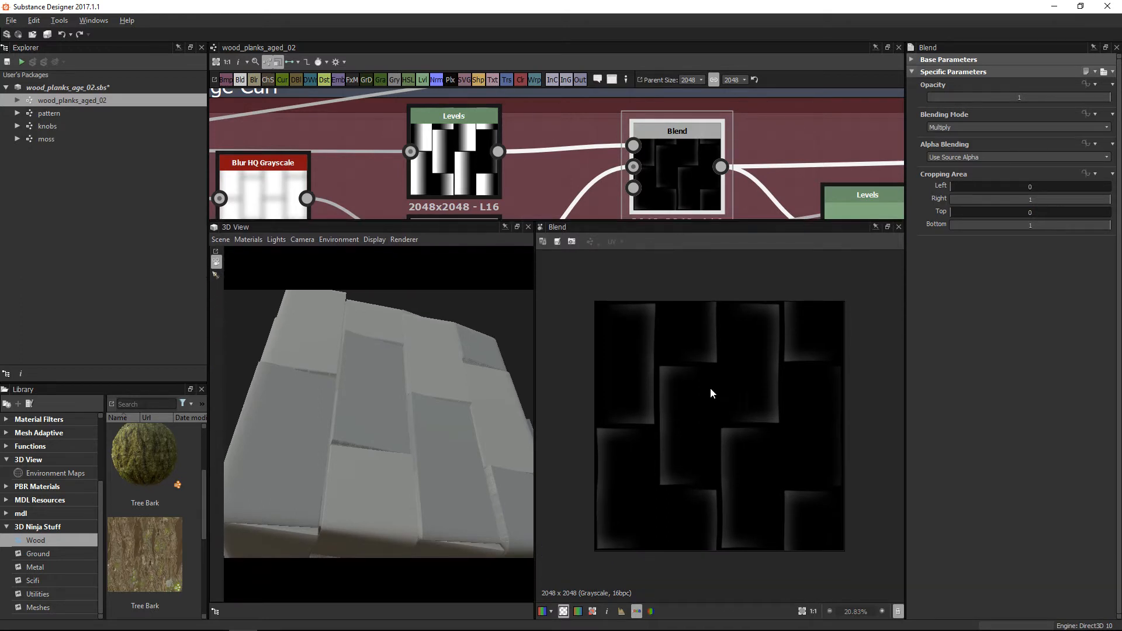
pyautogui.scroll(3, 727, 442)
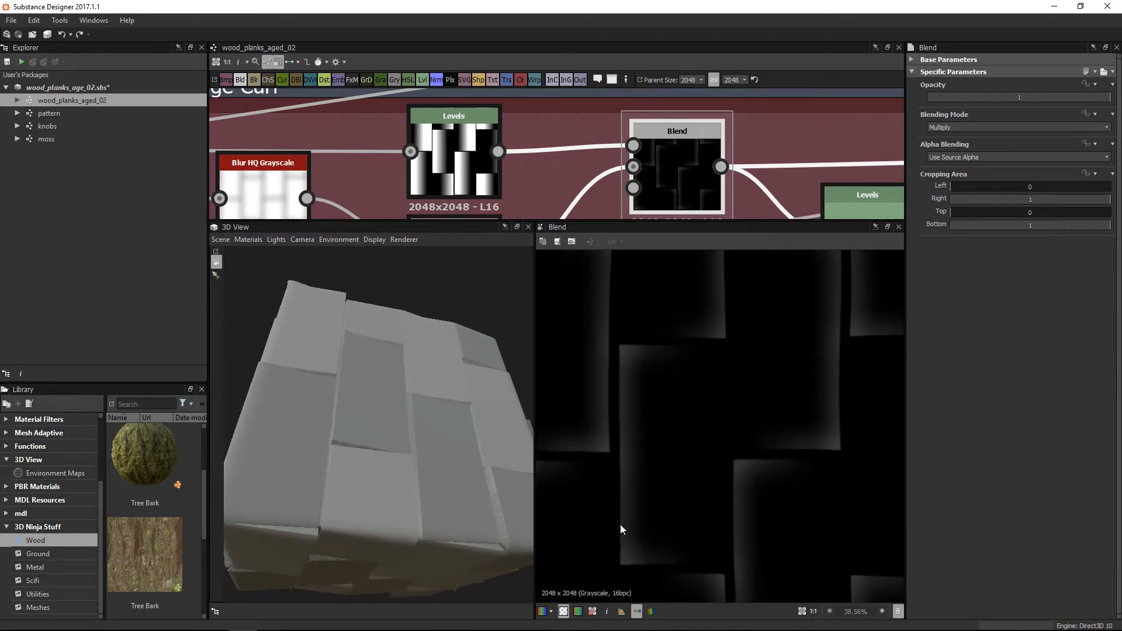
pyautogui.scroll(-3, 767, 495)
pyautogui.scroll(2, 739, 411)
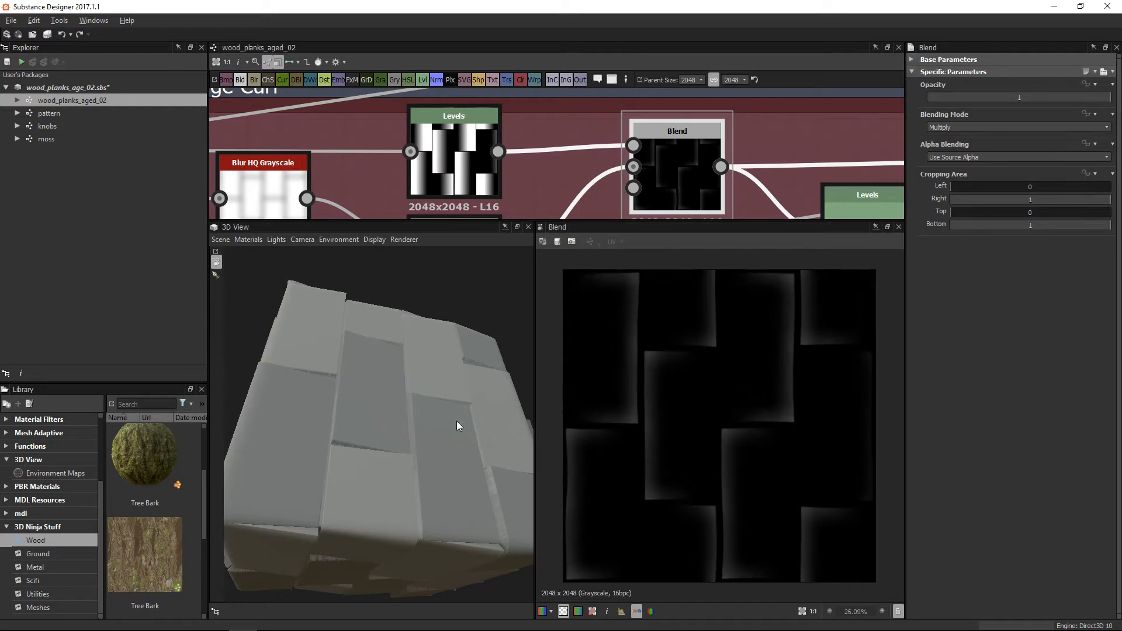
# Inspect the raised and tilted plank edges on the 3D model from several low angles.
pyautogui.moveTo(479, 424); pyautogui.dragTo(457, 382)
pyautogui.scroll(2, 381, 375)
pyautogui.moveTo(381, 376); pyautogui.dragTo(419, 376)
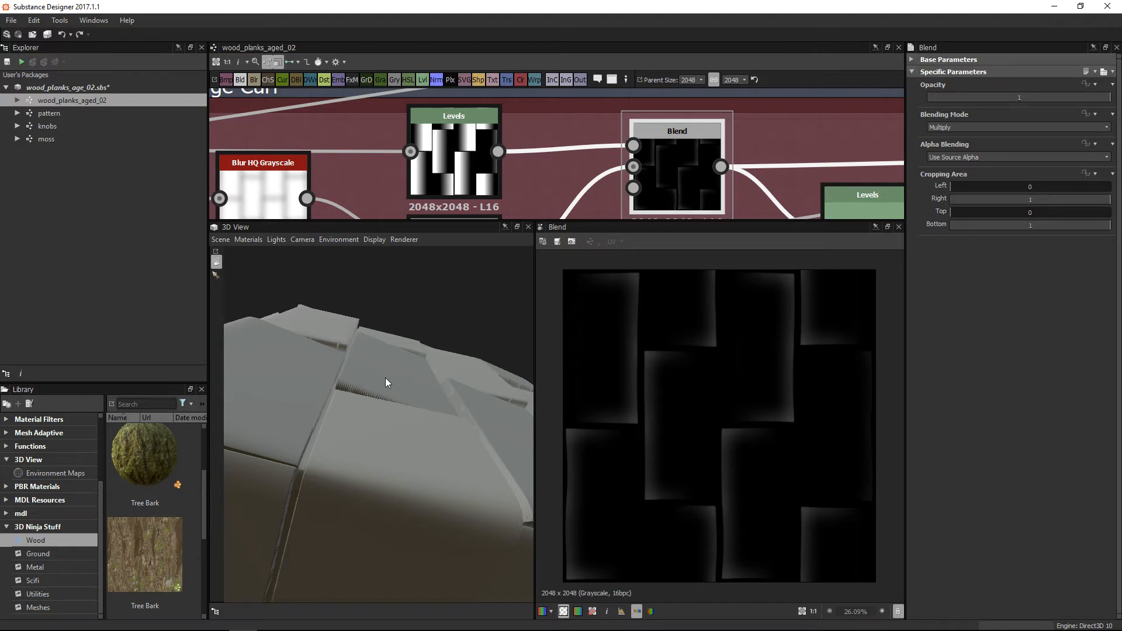
pyautogui.moveTo(366, 353); pyautogui.dragTo(298, 298)
pyautogui.moveTo(522, 359); pyautogui.dragTo(428, 372)
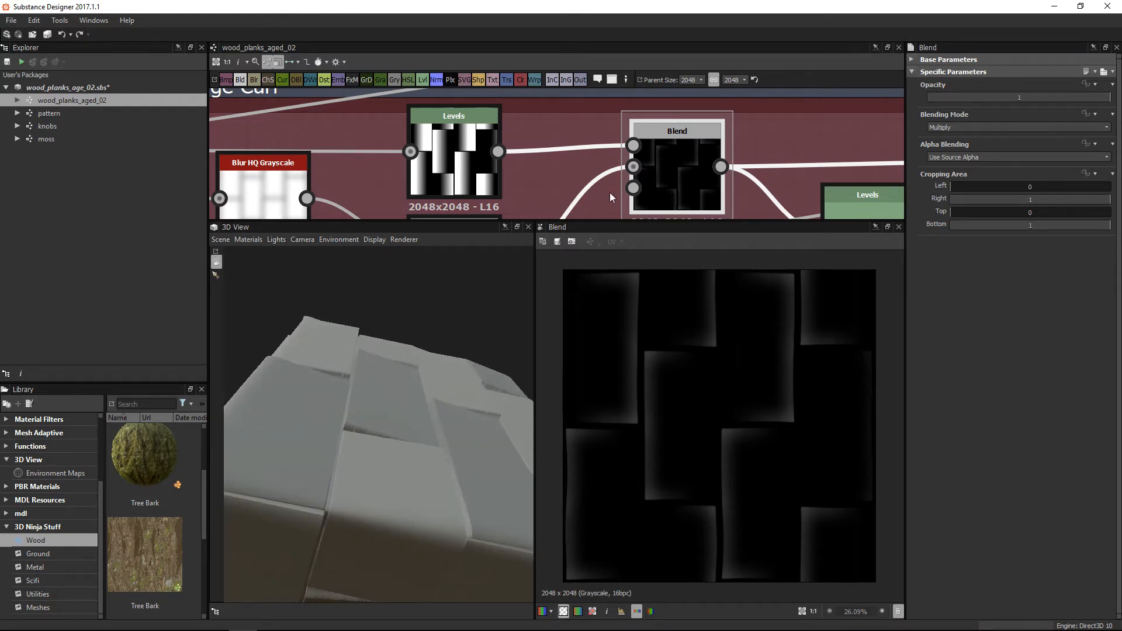
# Preview the Levels node that follows the Multiply Blend and examine the brightened plank edges.
pyautogui.scroll(-3, 692, 182)
pyautogui.moveTo(685, 178); pyautogui.dragTo(563, 131, button='middle')
pyautogui.scroll(2, 573, 130)
pyautogui.doubleClick(700, 167)
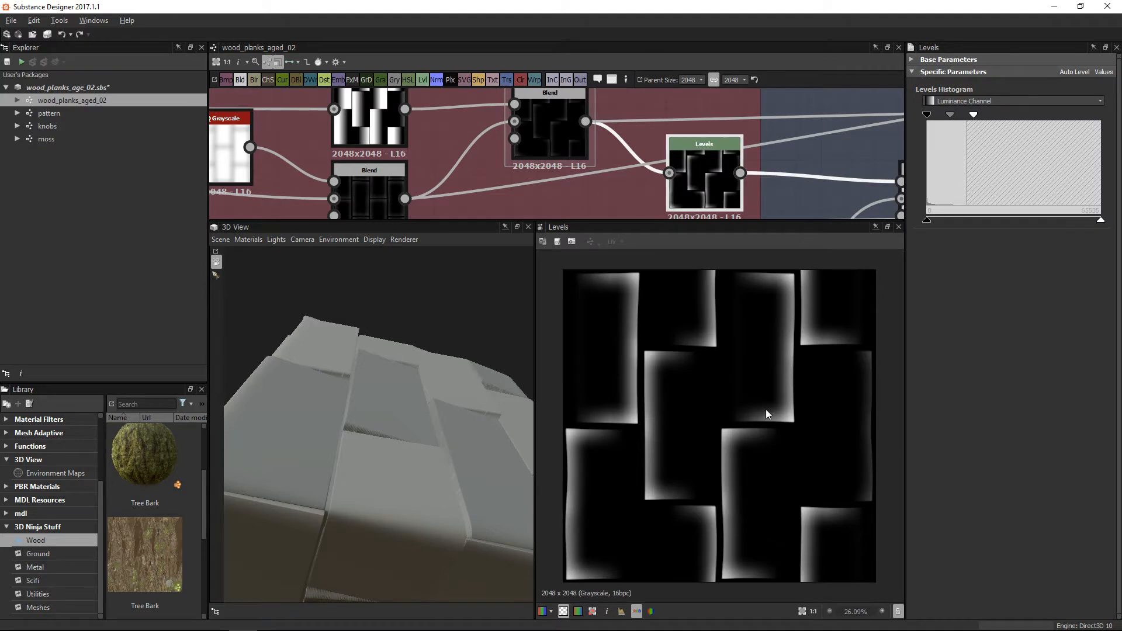
pyautogui.scroll(1, 788, 425)
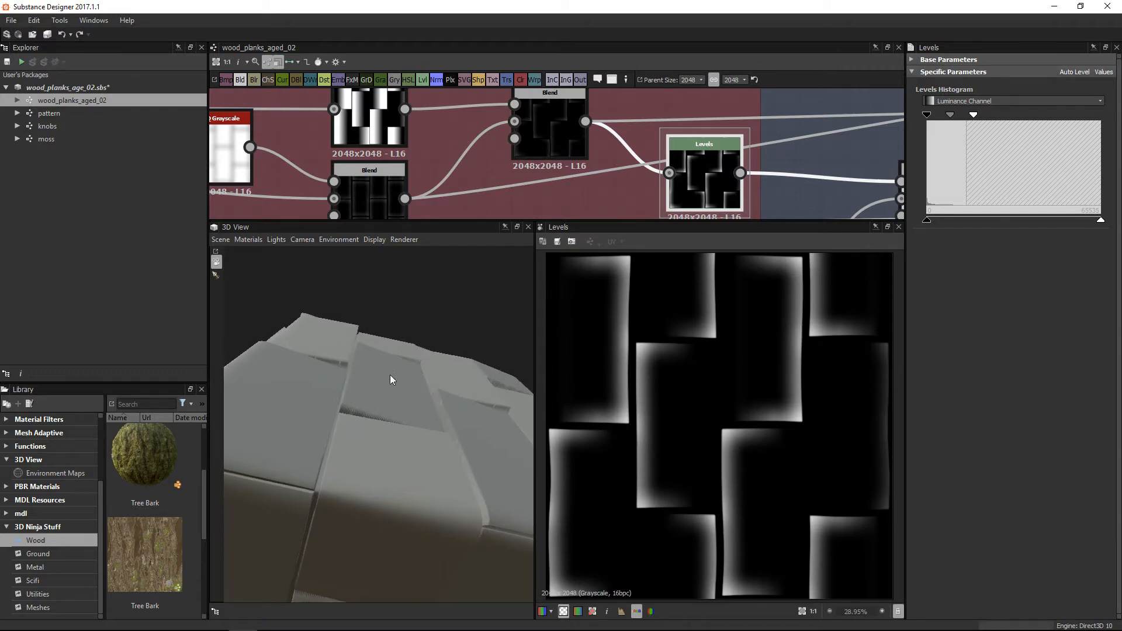
# Preview the Add (Linear Dodge) Blend after the Edge Curl frame and inspect its plank edges up close.
pyautogui.keyDown('alt'); pyautogui.moveTo(662, 164); pyautogui.dragTo(576, 119, button='right'); pyautogui.keyUp('alt')
pyautogui.keyDown('alt'); pyautogui.moveTo(754, 175); pyautogui.dragTo(625, 117, button='middle'); pyautogui.keyUp('alt')
pyautogui.keyDown('alt'); pyautogui.moveTo(626, 117); pyautogui.dragTo(679, 126, button='right'); pyautogui.keyUp('alt')
pyautogui.doubleClick(678, 129)
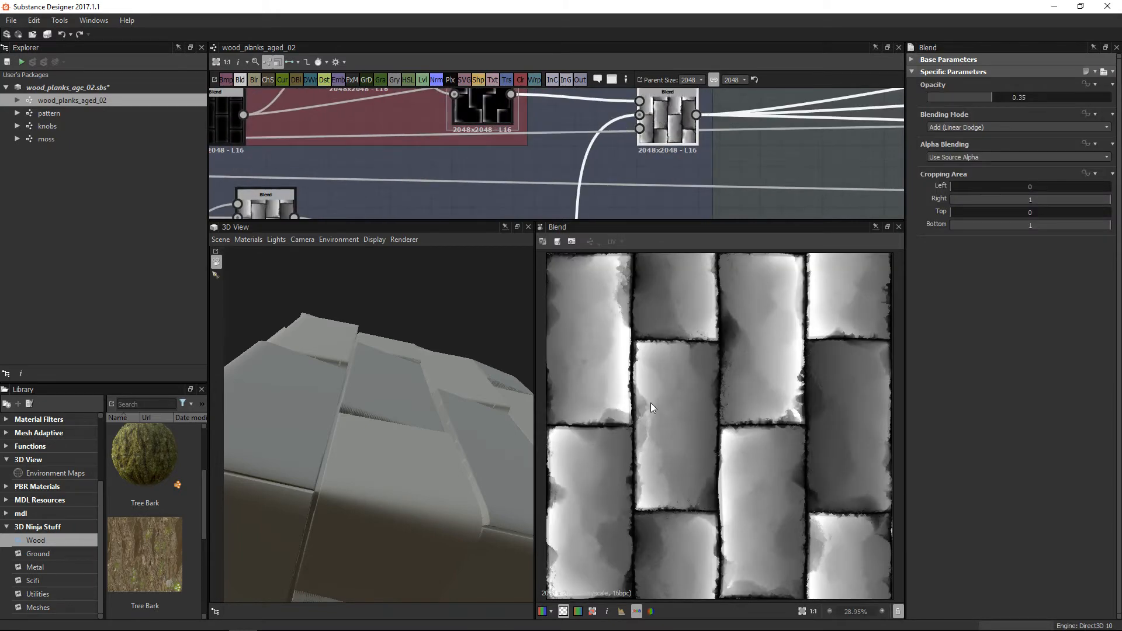
pyautogui.scroll(3, 652, 402)
pyautogui.moveTo(829, 357); pyautogui.dragTo(798, 410, button='middle')
pyautogui.scroll(1, 801, 419)
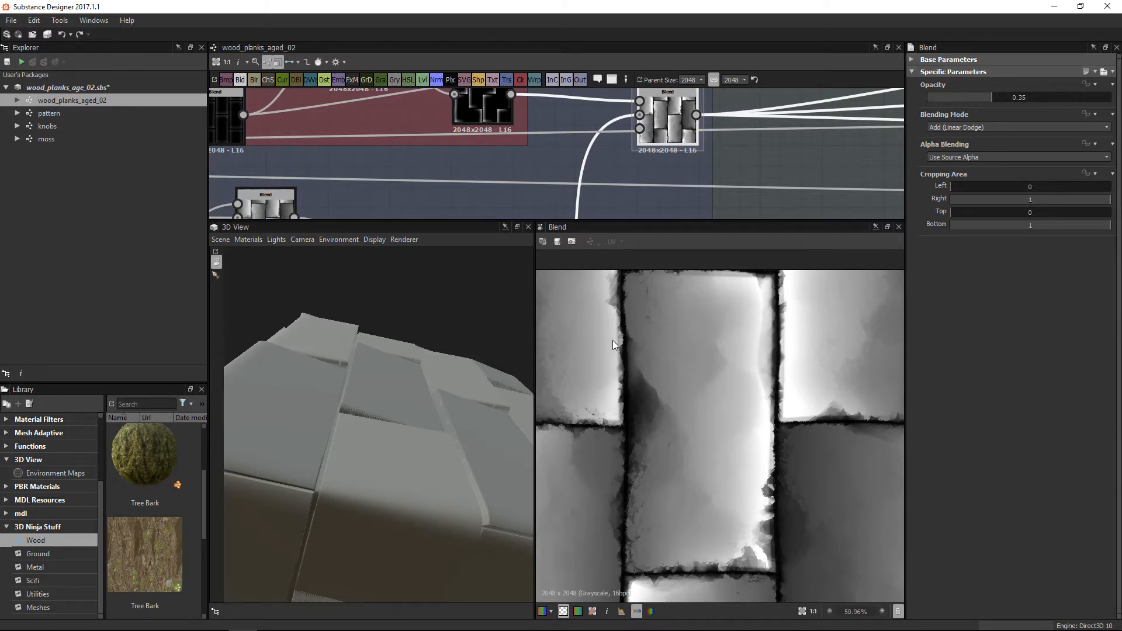
# Bring the Planks and Edge Curl frames into one overview and give the graph view more height.
pyautogui.scroll(-8, 723, 135)
pyautogui.moveTo(712, 122); pyautogui.dragTo(689, 133, button='middle')
pyautogui.scroll(-3, 753, 437)
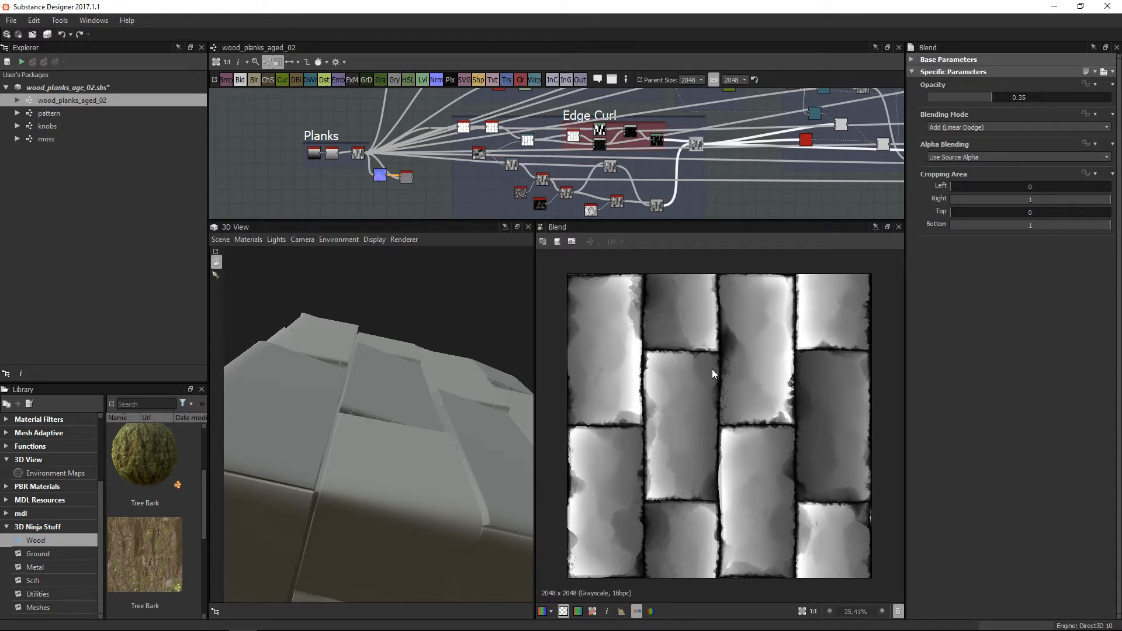
pyautogui.moveTo(681, 215); pyautogui.dragTo(667, 220, button='middle')
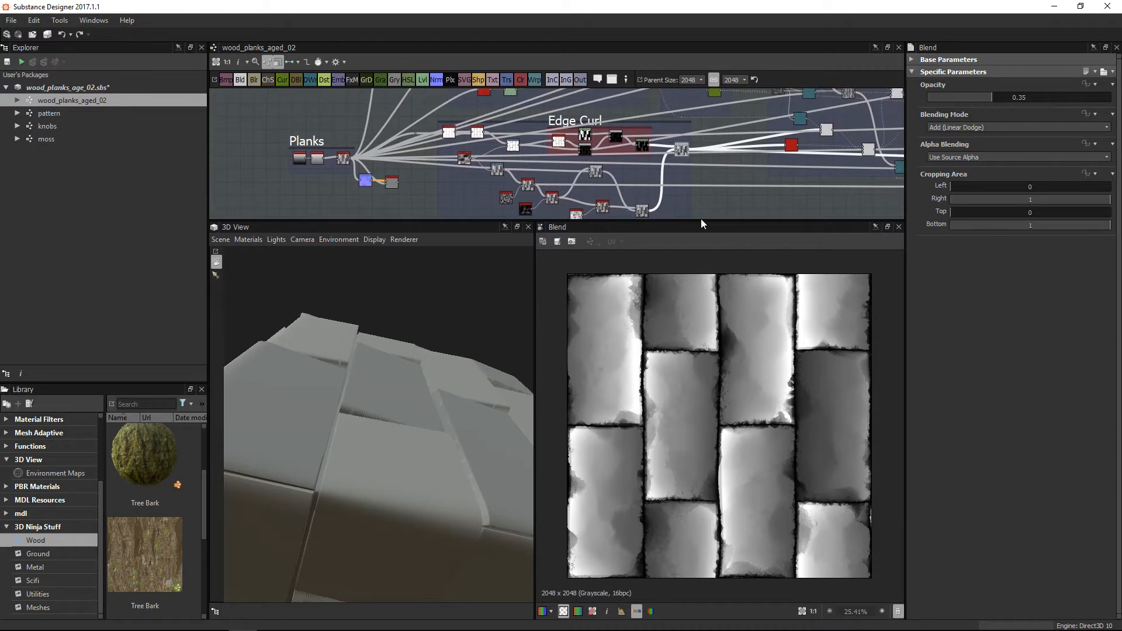
pyautogui.moveTo(695, 222); pyautogui.dragTo(693, 343)
# Locate the Nail Holes and Nails frames above the Edge Curl frame in the graph.
pyautogui.moveTo(620, 276)
pyautogui.mouseDown(button='middle')
pyautogui.moveTo(555, 403)
pyautogui.moveTo(683, 229)
pyautogui.moveTo(625, 263)
pyautogui.mouseUp(button='middle')
pyautogui.scroll(1, 622, 278)
pyautogui.moveTo(704, 241); pyautogui.dragTo(704, 274, button='middle')
pyautogui.moveTo(277, 141); pyautogui.dragTo(397, 155, button='middle')
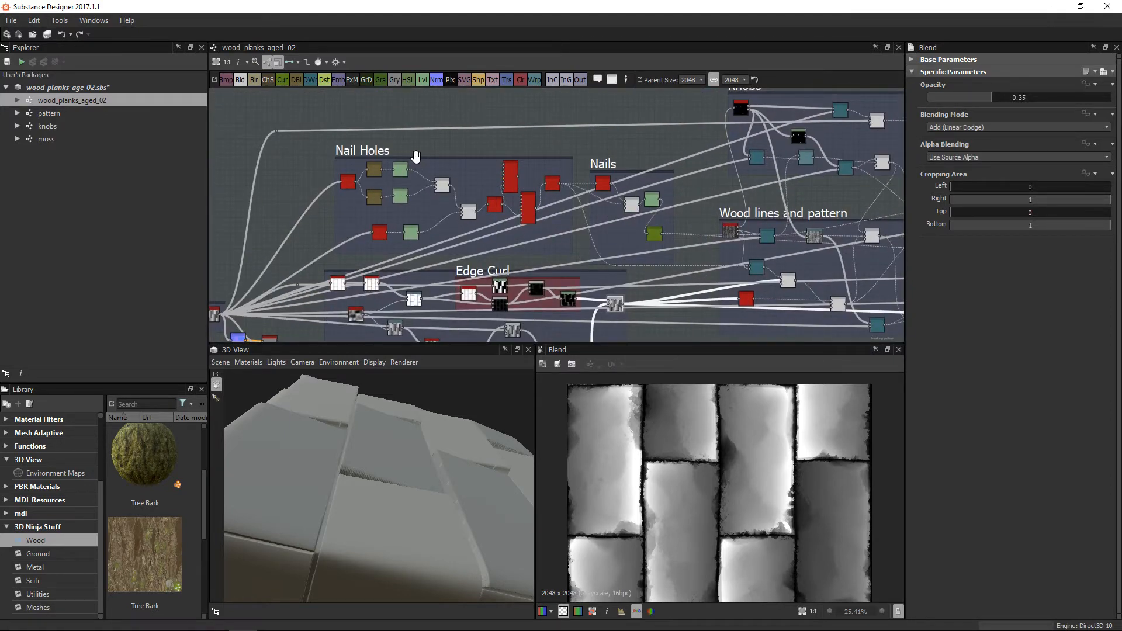
pyautogui.keyDown('alt'); pyautogui.moveTo(609, 212); pyautogui.dragTo(649, 261, button='right'); pyautogui.keyUp('alt')
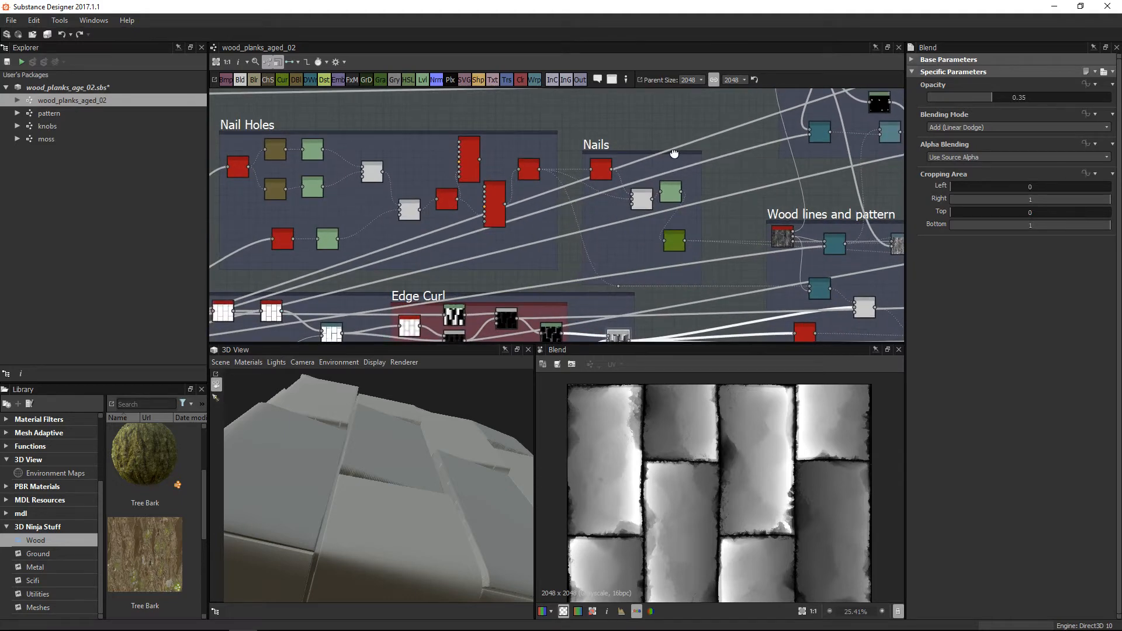
# Preview the first Edge Detect node of the Nail Holes frame and compute the graph's node thumbnails.
pyautogui.moveTo(671, 150); pyautogui.dragTo(678, 145)
pyautogui.moveTo(370, 165); pyautogui.dragTo(502, 161, button='middle')
pyautogui.keyDown('alt'); pyautogui.moveTo(356, 173); pyautogui.dragTo(514, 250, button='right'); pyautogui.keyUp('alt')
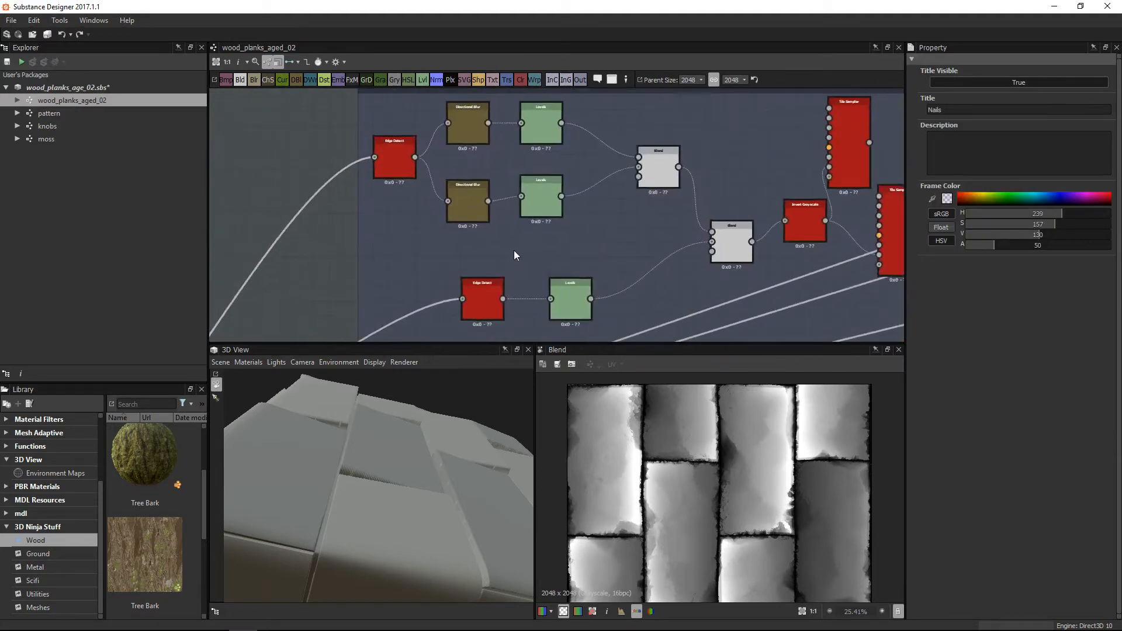
pyautogui.doubleClick(394, 160)
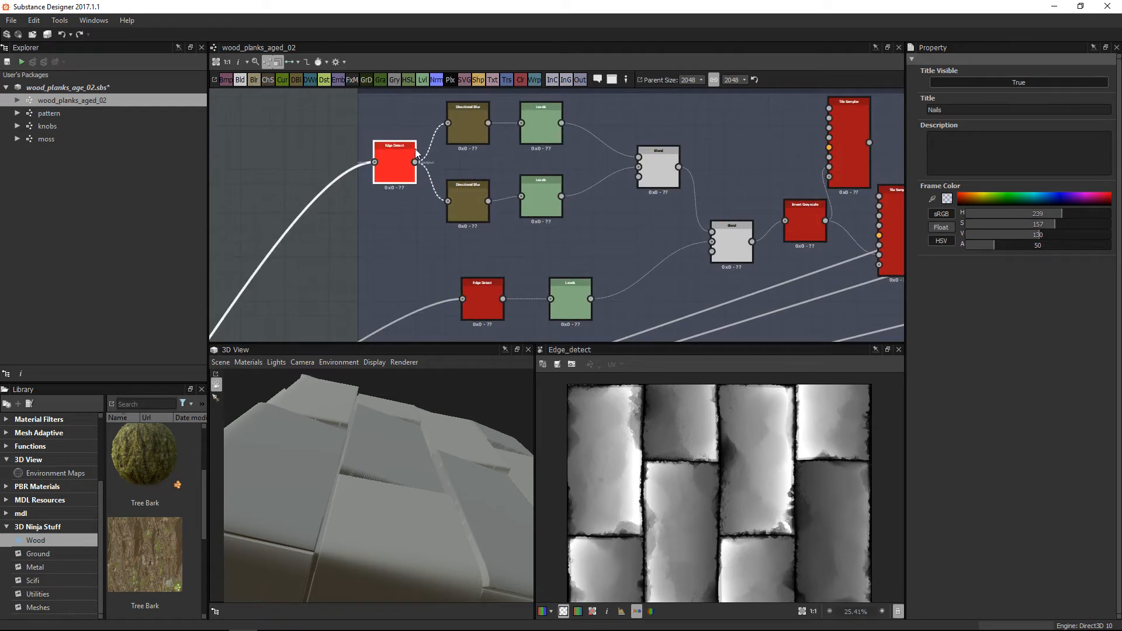
pyautogui.rightClick(297, 122)
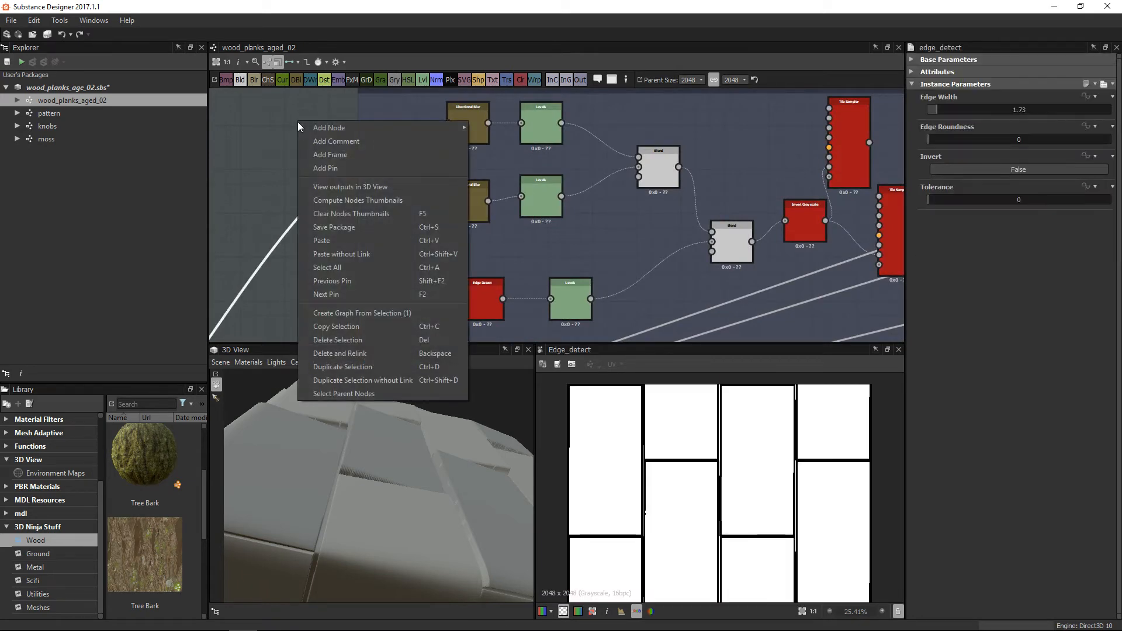
pyautogui.click(334, 201)
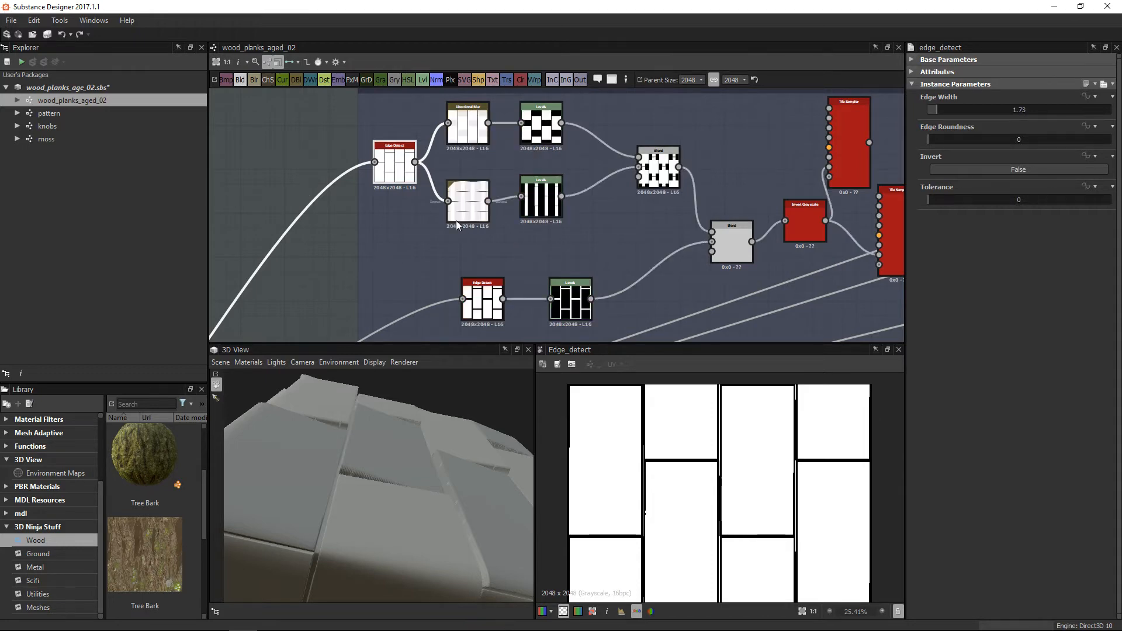
# Preview the tile generator in the Planks frame and examine its plank layout in an enlarged 2D view.
pyautogui.scroll(-1, 634, 254)
pyautogui.scroll(-4, 580, 198)
pyautogui.moveTo(651, 267); pyautogui.dragTo(729, 67, button='middle')
pyautogui.scroll(-3, 719, 487)
pyautogui.moveTo(503, 216); pyautogui.dragTo(512, 194, button='middle')
pyautogui.scroll(3, 408, 230)
pyautogui.click(392, 230)
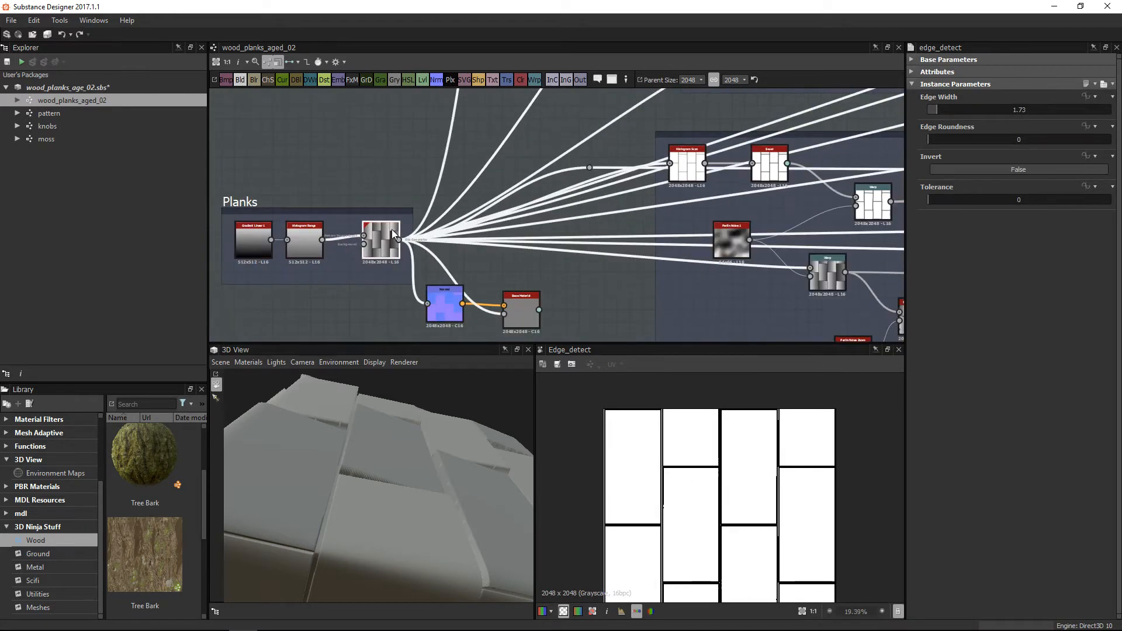
pyautogui.doubleClick(374, 239)
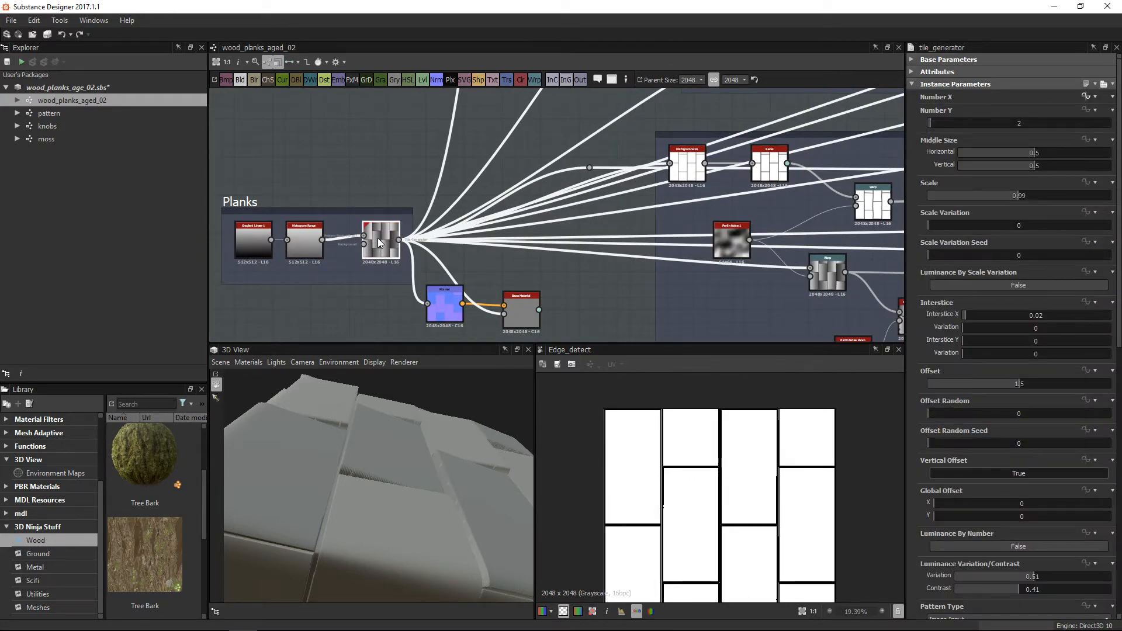
pyautogui.moveTo(695, 345); pyautogui.dragTo(701, 221)
pyautogui.scroll(3, 717, 425)
pyautogui.moveTo(716, 424); pyautogui.dragTo(714, 414, button='middle')
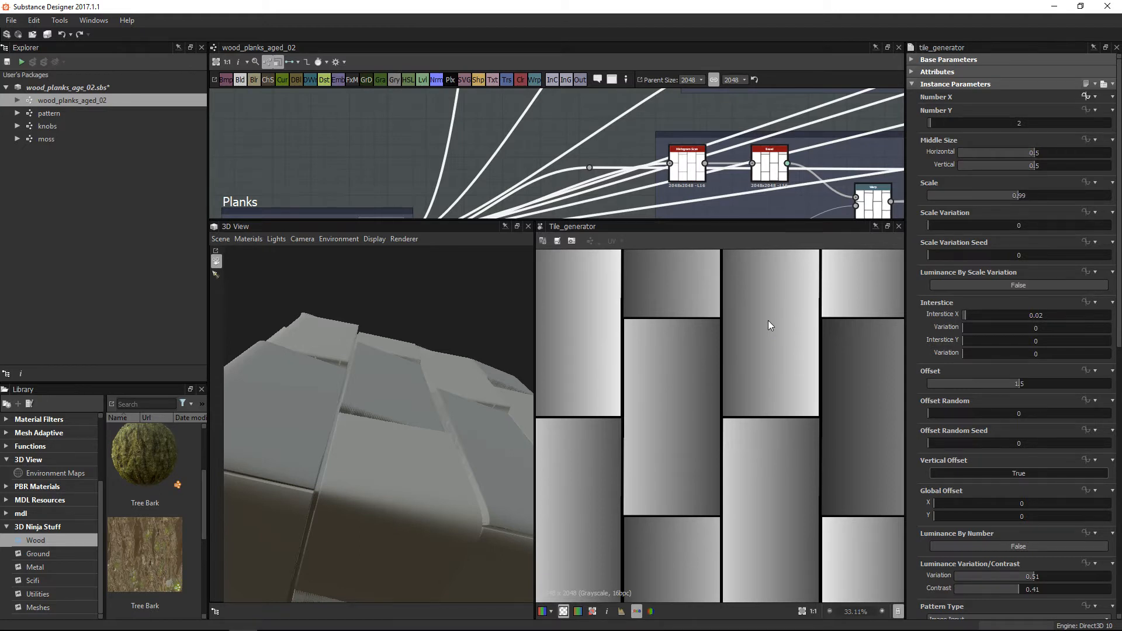
pyautogui.scroll(-1, 750, 345)
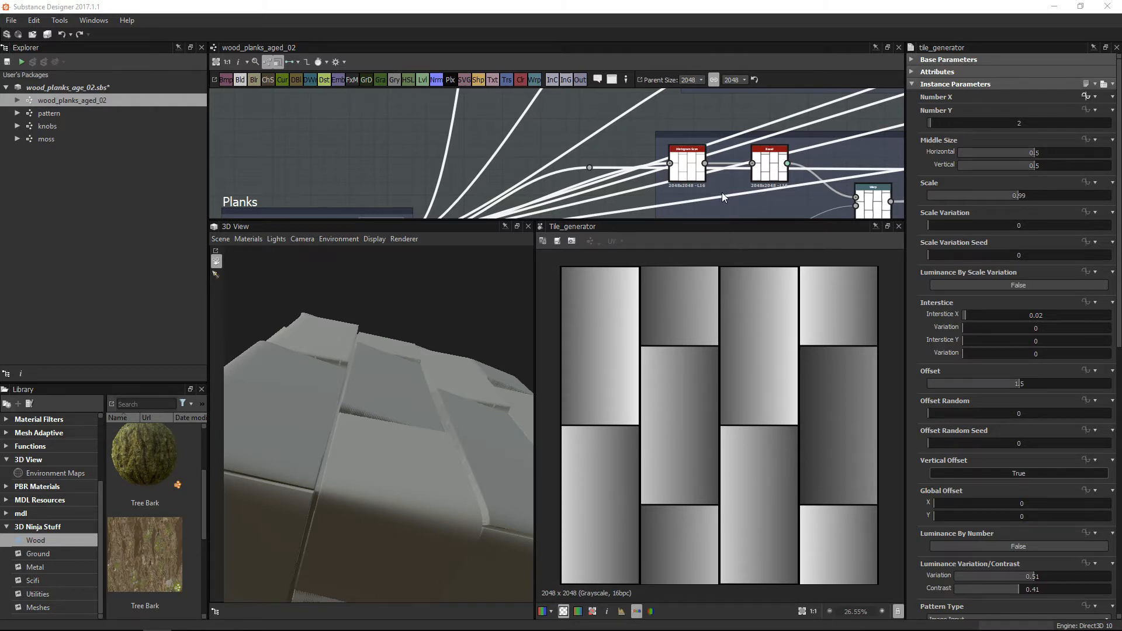
# Return to the Nail Holes frame and preview the upper Tile Sampler, which is not connected to Blur HQ Grayscale.
pyautogui.moveTo(669, 222); pyautogui.dragTo(666, 341)
pyautogui.moveTo(702, 173); pyautogui.dragTo(494, 352, button='middle')
pyautogui.moveTo(653, 166); pyautogui.dragTo(613, 250, button='middle')
pyautogui.scroll(5, 630, 133)
pyautogui.moveTo(657, 220); pyautogui.dragTo(654, 181, button='middle')
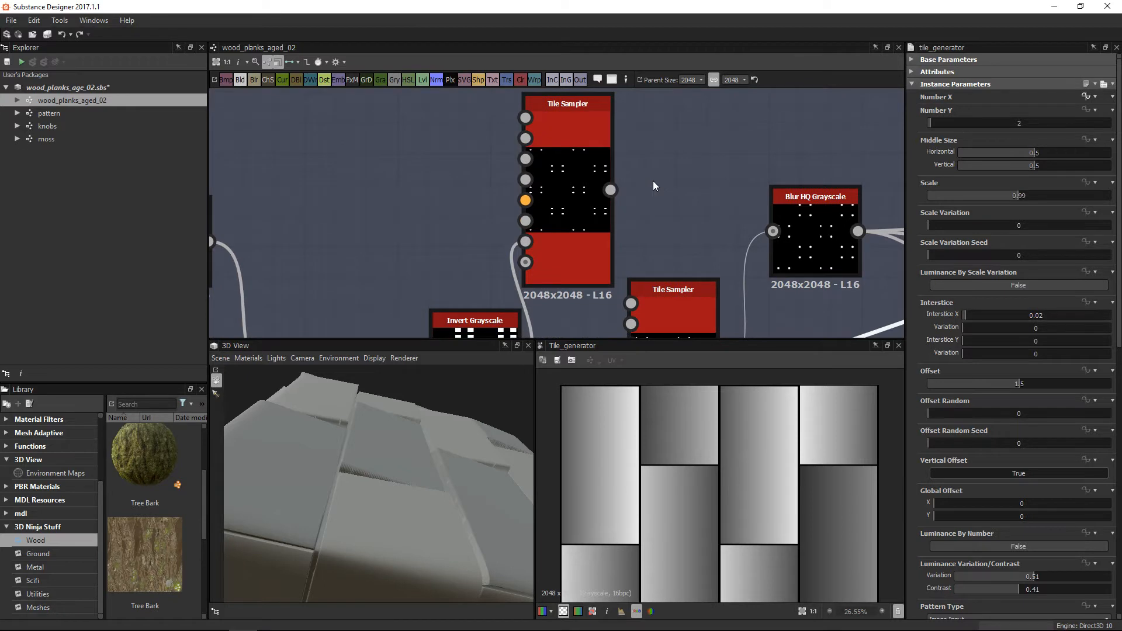
pyautogui.click(589, 180)
pyautogui.moveTo(715, 254); pyautogui.dragTo(724, 198, button='middle')
pyautogui.doubleClick(608, 176)
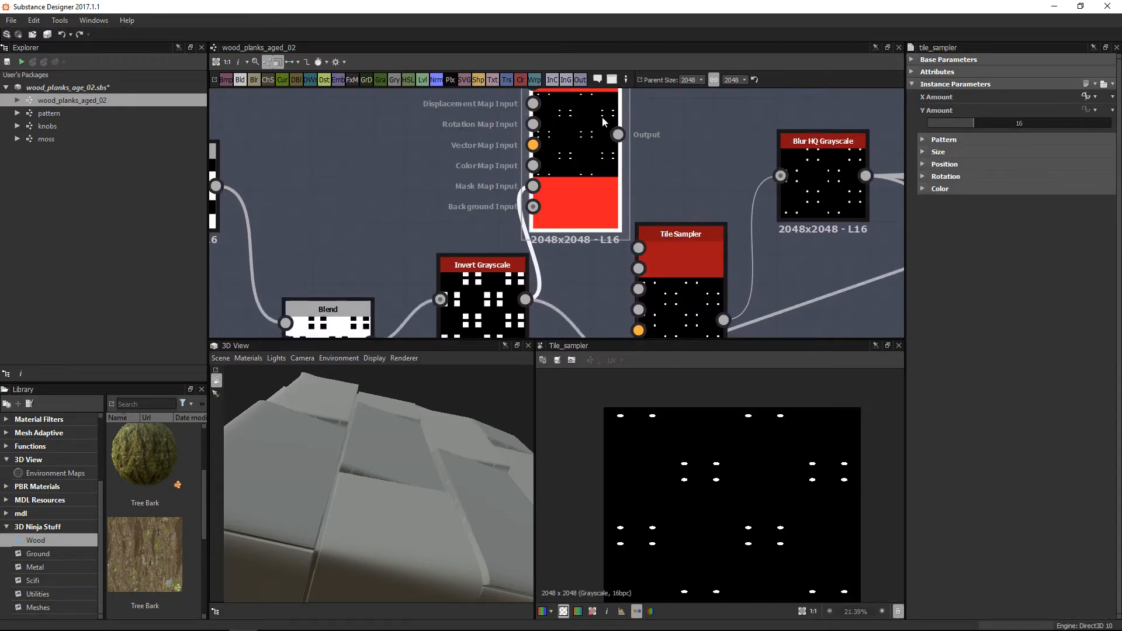
# Inspect the upper Tile Sampler's discs up close and check its Pattern settings.
pyautogui.moveTo(696, 350); pyautogui.dragTo(698, 171)
pyautogui.scroll(2, 713, 409)
pyautogui.scroll(1, 714, 415)
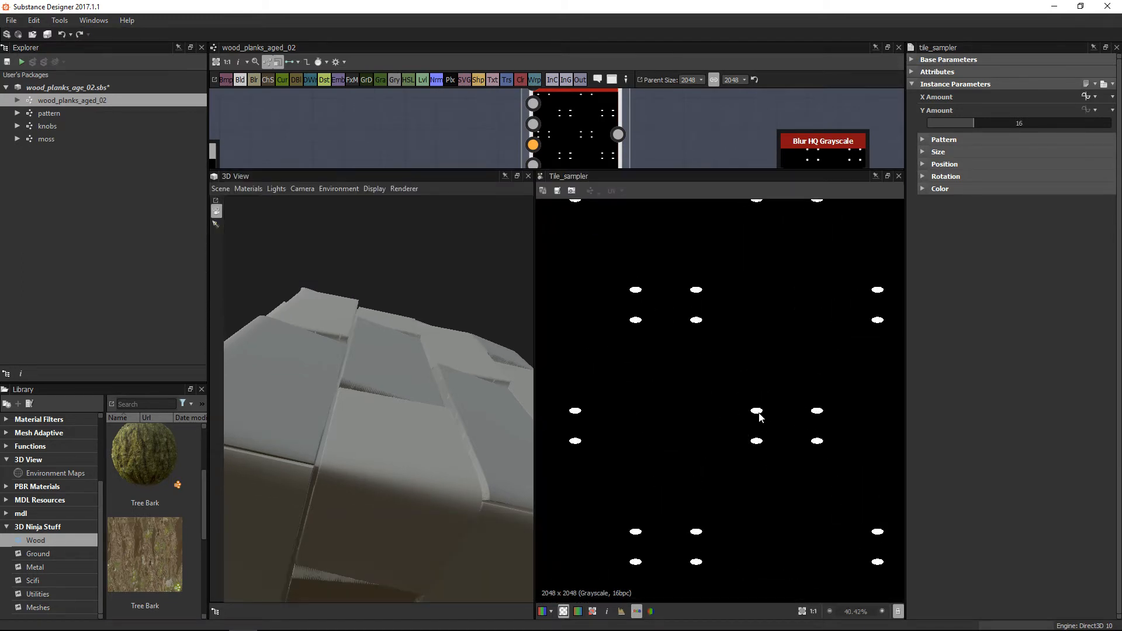
pyautogui.scroll(-2, 675, 144)
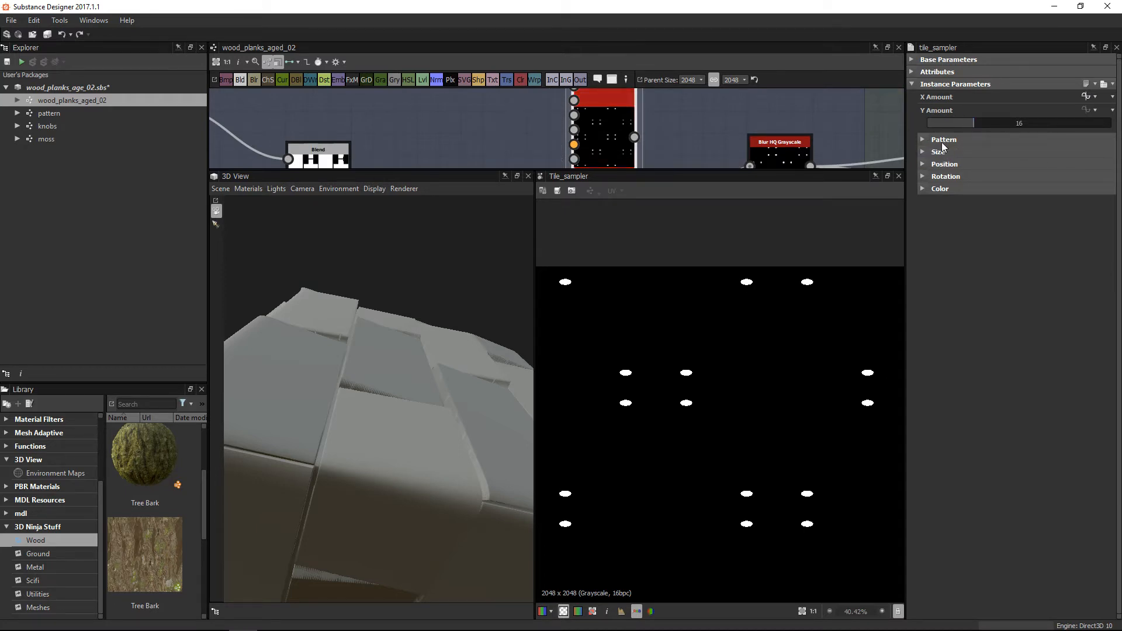
pyautogui.click(924, 140)
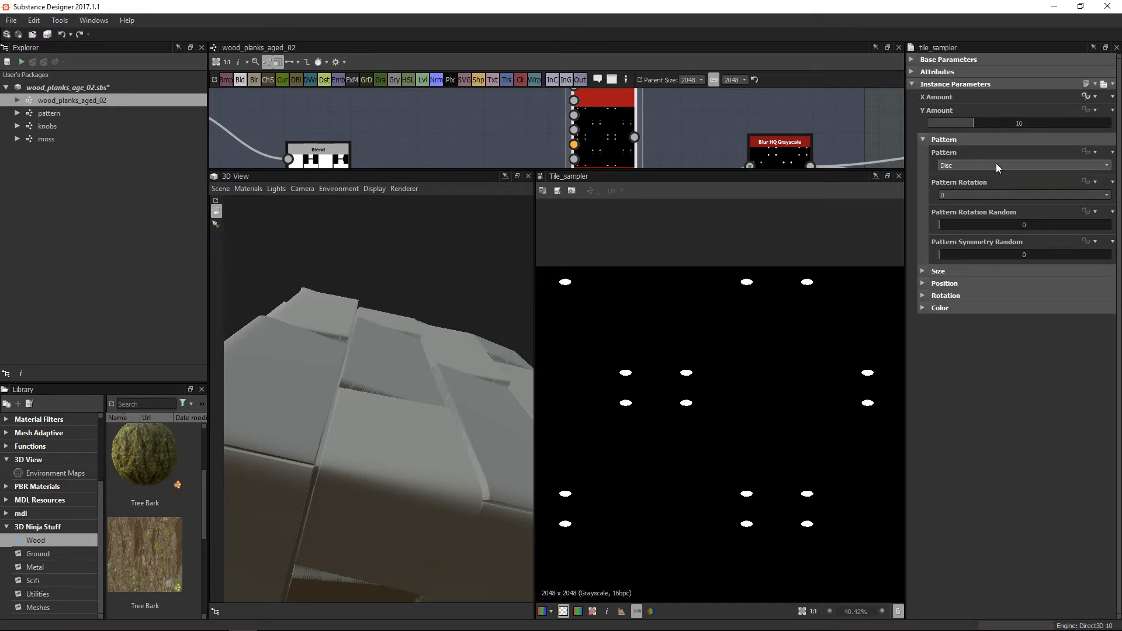
pyautogui.click(923, 139)
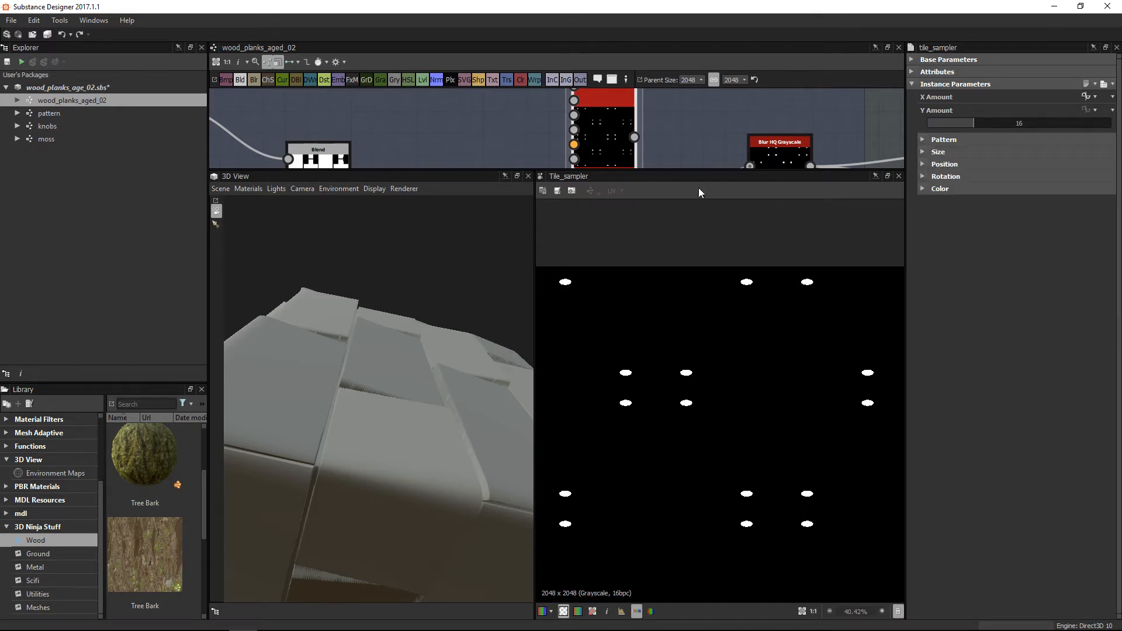
# Delete the unconnected upper Tile Sampler and move the remaining one up between Invert Grayscale and Blur HQ Grayscale.
pyautogui.moveTo(676, 172); pyautogui.dragTo(678, 399)
pyautogui.moveTo(695, 242); pyautogui.dragTo(613, 117)
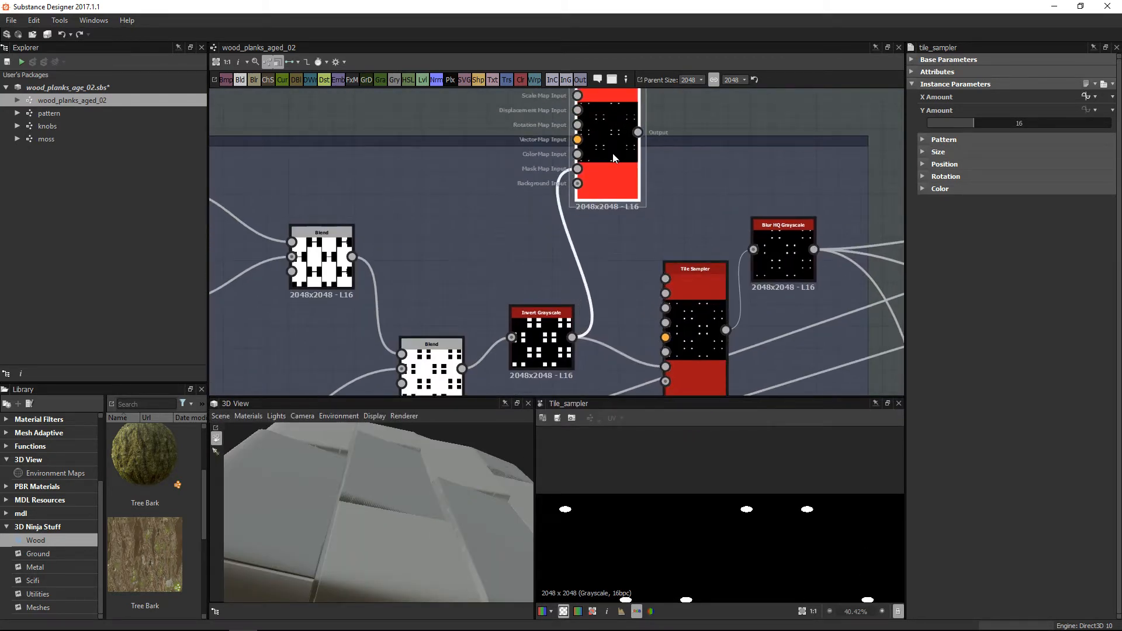
pyautogui.press('Delete')
pyautogui.moveTo(693, 281); pyautogui.dragTo(667, 227)
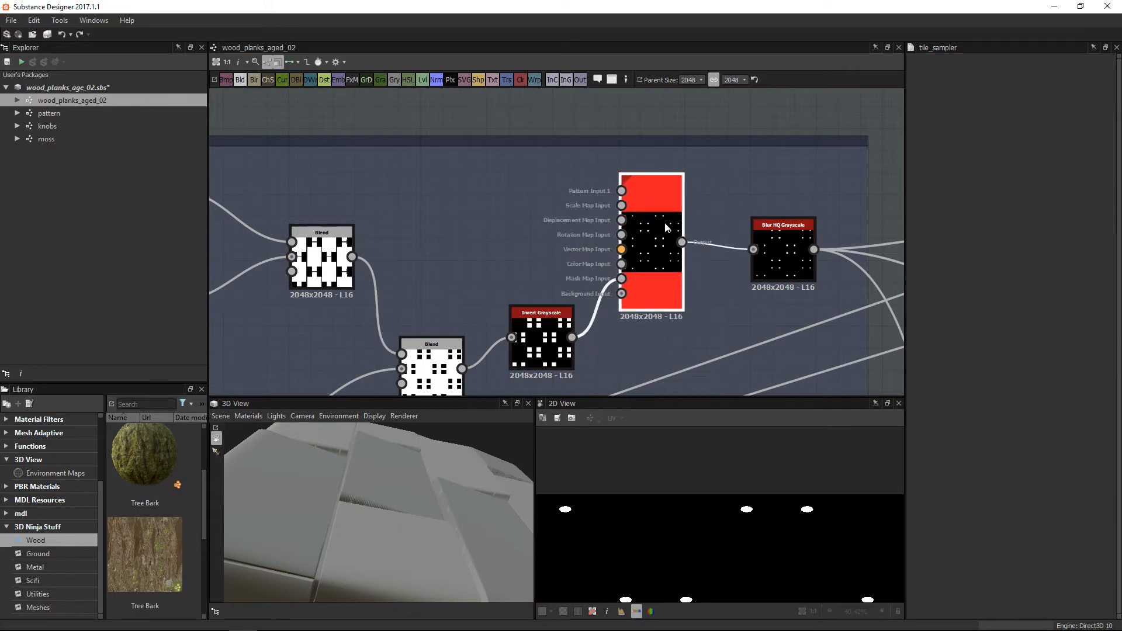
# Examine the remaining Tile Sampler's nail-hole discs up close and as a full image in the enlarged 2D view.
pyautogui.moveTo(727, 396); pyautogui.dragTo(730, 205)
pyautogui.scroll(1, 701, 374)
pyautogui.moveTo(797, 558); pyautogui.dragTo(840, 437, button='middle')
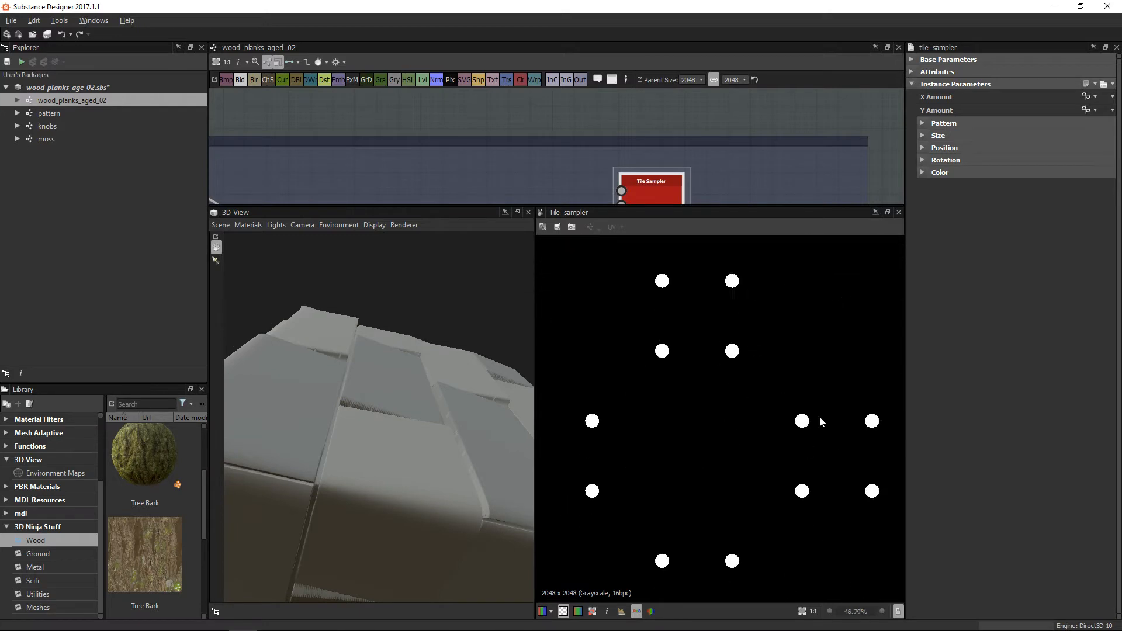
pyautogui.press('f')
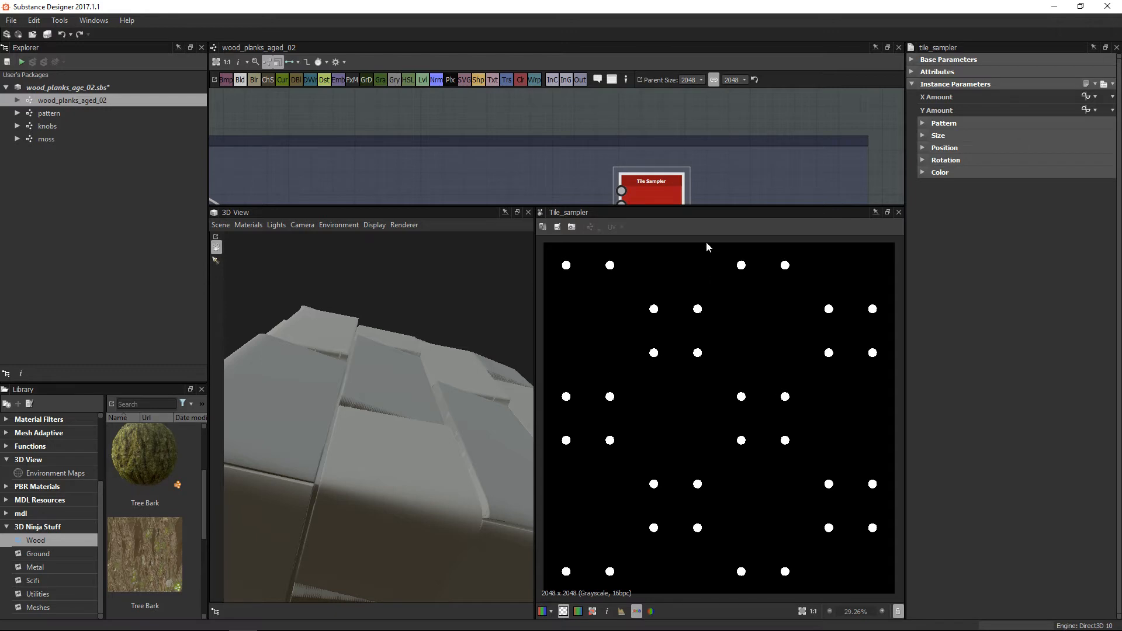
pyautogui.moveTo(707, 206); pyautogui.dragTo(695, 346)
pyautogui.press('f')
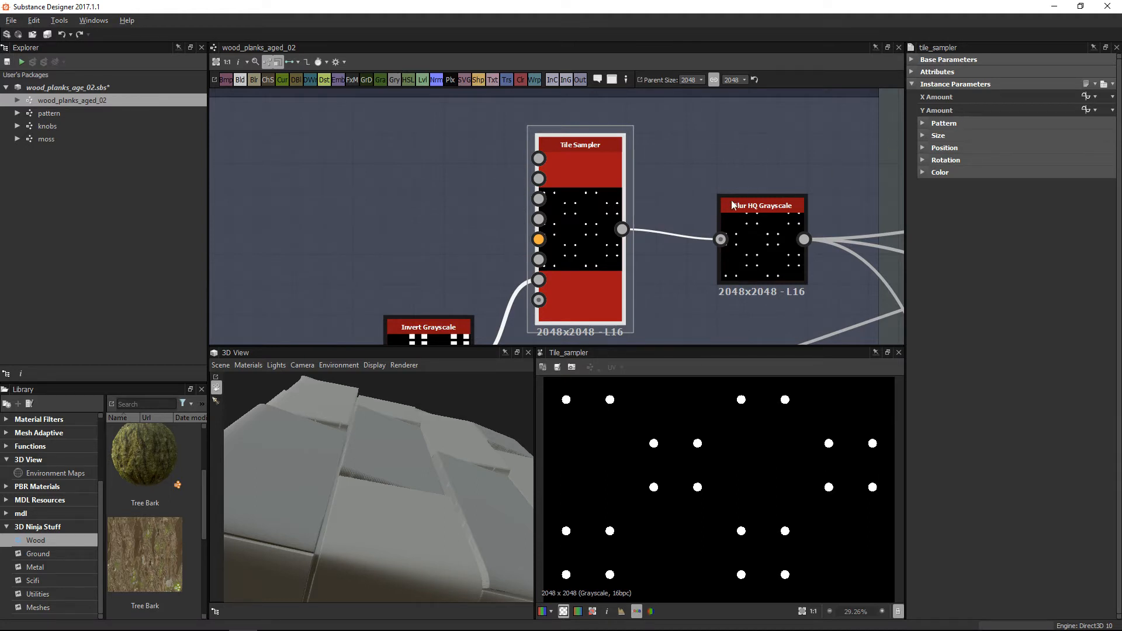
# Duplicate the Tile Sampler, disconnect the copy's Mask Map Input and preview the copy.
pyautogui.moveTo(654, 239); pyautogui.dragTo(639, 187, button='middle')
pyautogui.scroll(-1, 607, 225)
pyautogui.moveTo(602, 230); pyautogui.dragTo(664, 197, button='middle')
pyautogui.scroll(-3, 704, 438)
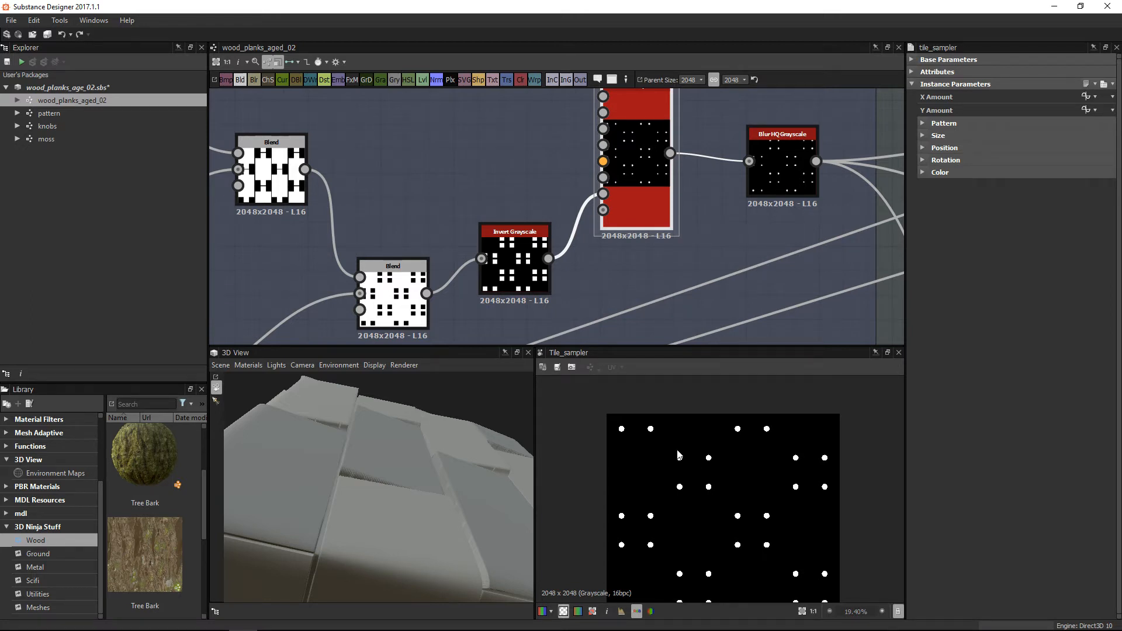
pyautogui.moveTo(632, 171); pyautogui.dragTo(625, 213, button='middle')
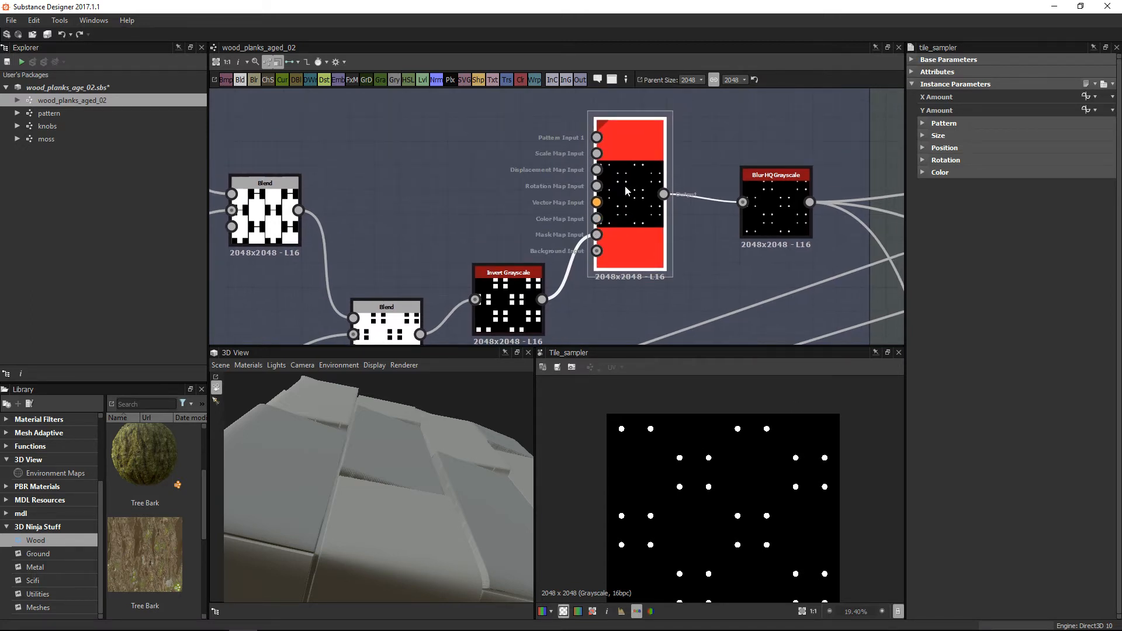
pyautogui.hotkey('ctrl', 'd')
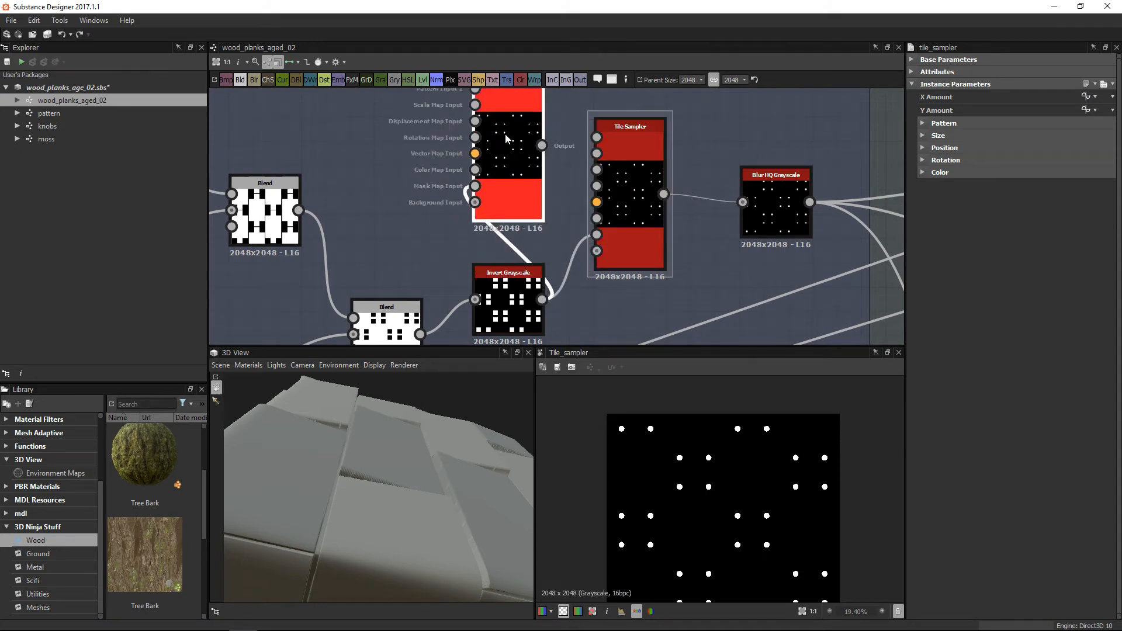
pyautogui.doubleClick(474, 186)
pyautogui.doubleClick(513, 195)
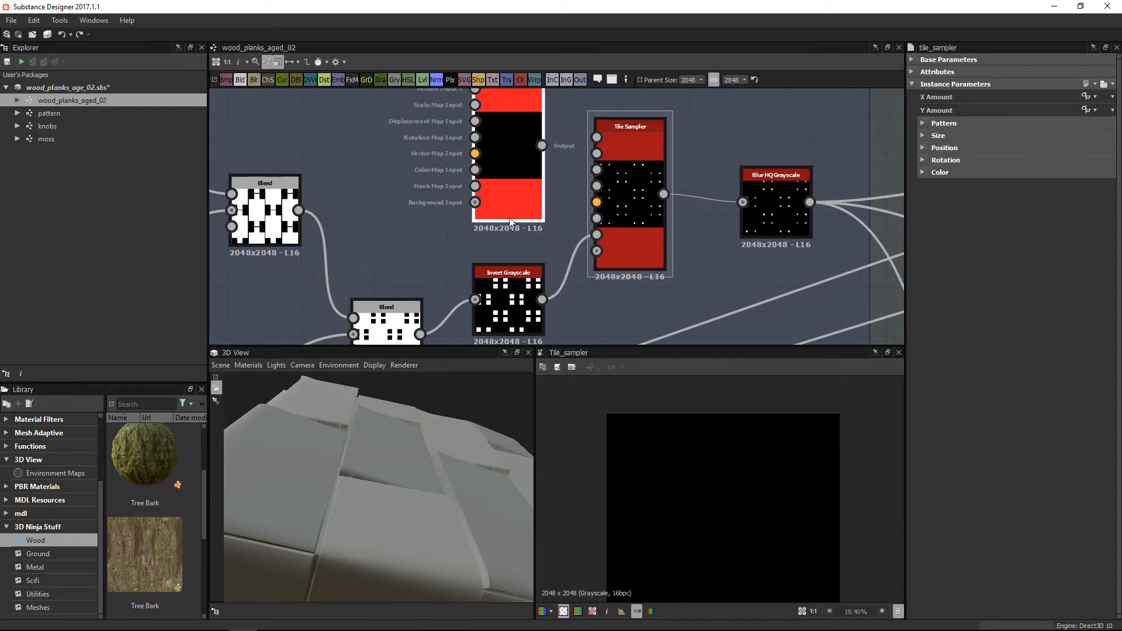
# Set the duplicated Tile Sampler's Mask Map Threshold to 0.
pyautogui.click(922, 160)
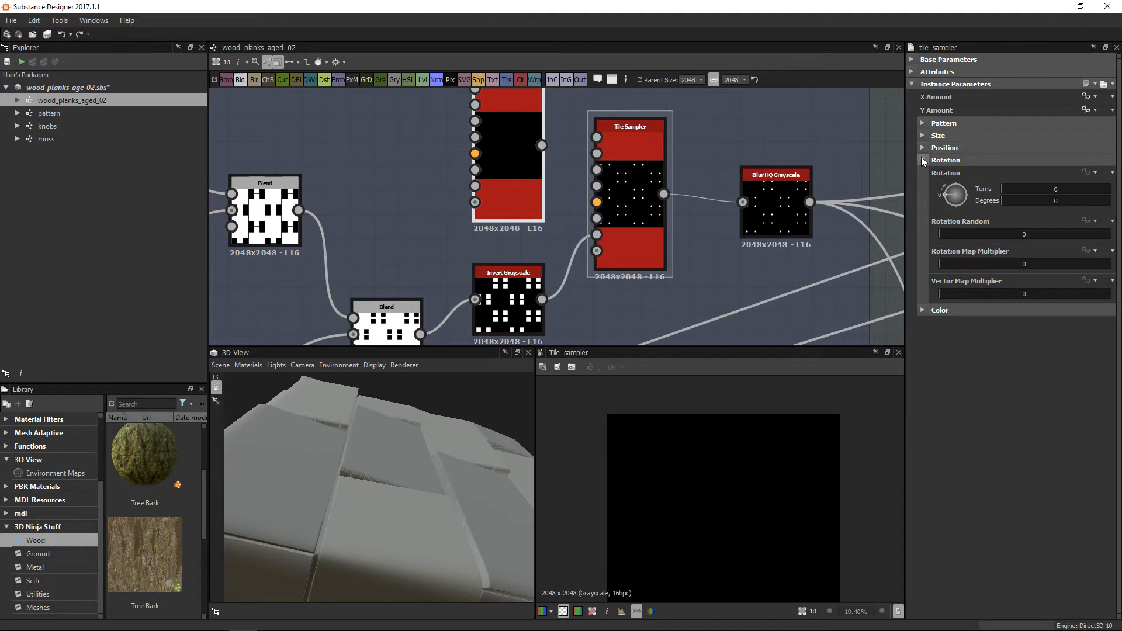
pyautogui.click(924, 309)
pyautogui.moveTo(1004, 337); pyautogui.dragTo(901, 333)
# Inspect the duplicated Tile Sampler's unmasked disc pattern in an enlarged 2D view.
pyautogui.moveTo(513, 221); pyautogui.dragTo(513, 228, button='middle')
pyautogui.scroll(3, 500, 201)
pyautogui.scroll(2, 689, 454)
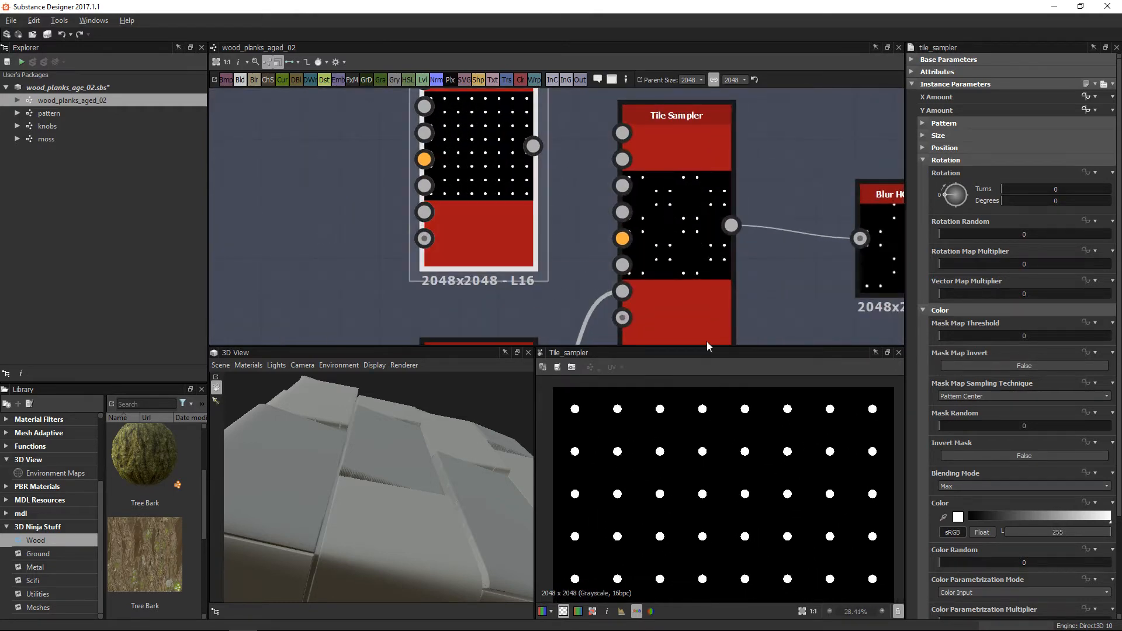
pyautogui.moveTo(708, 347); pyautogui.dragTo(709, 239)
pyautogui.scroll(-2, 752, 363)
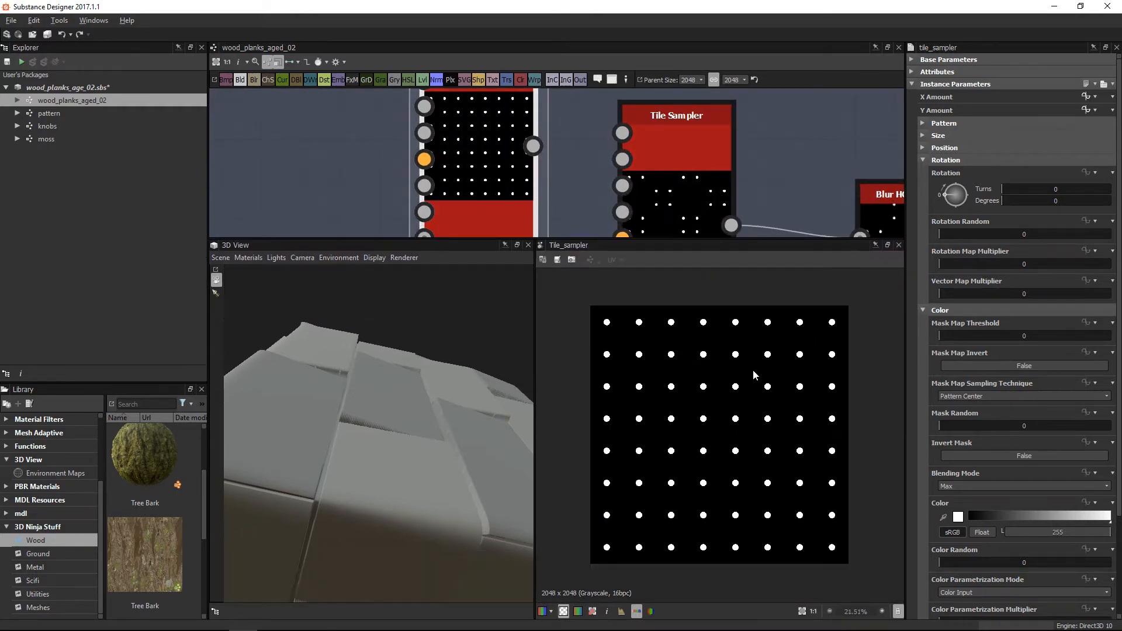
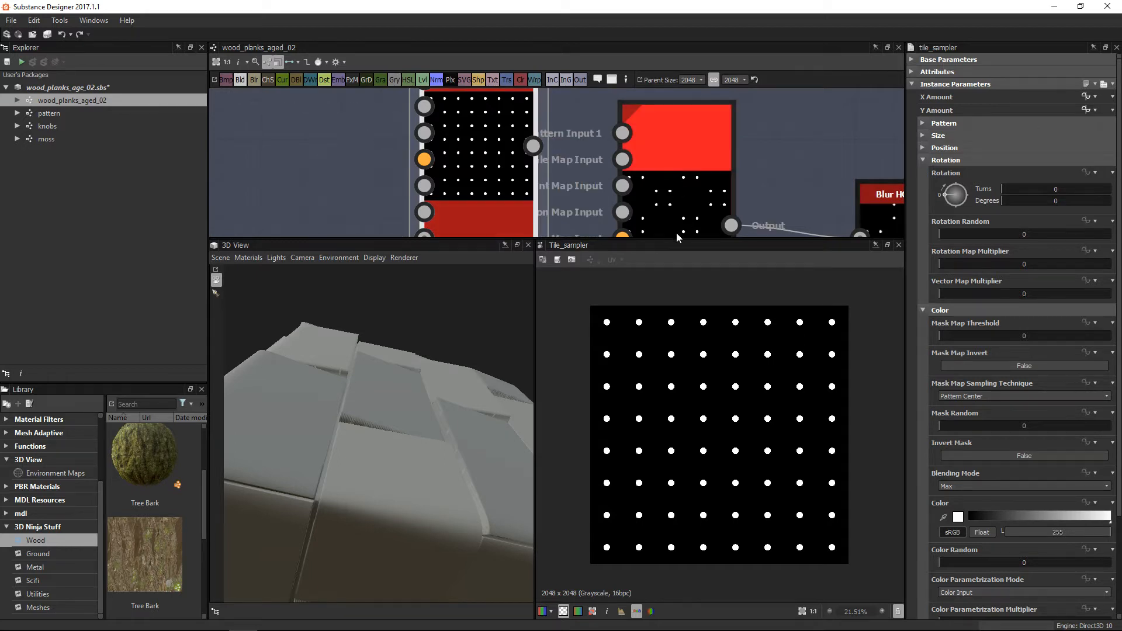
# Preview the masked Tile Sampler that feeds Blur HQ Grayscale to compare it with the unmasked copy.
pyautogui.moveTo(678, 244); pyautogui.dragTo(678, 344)
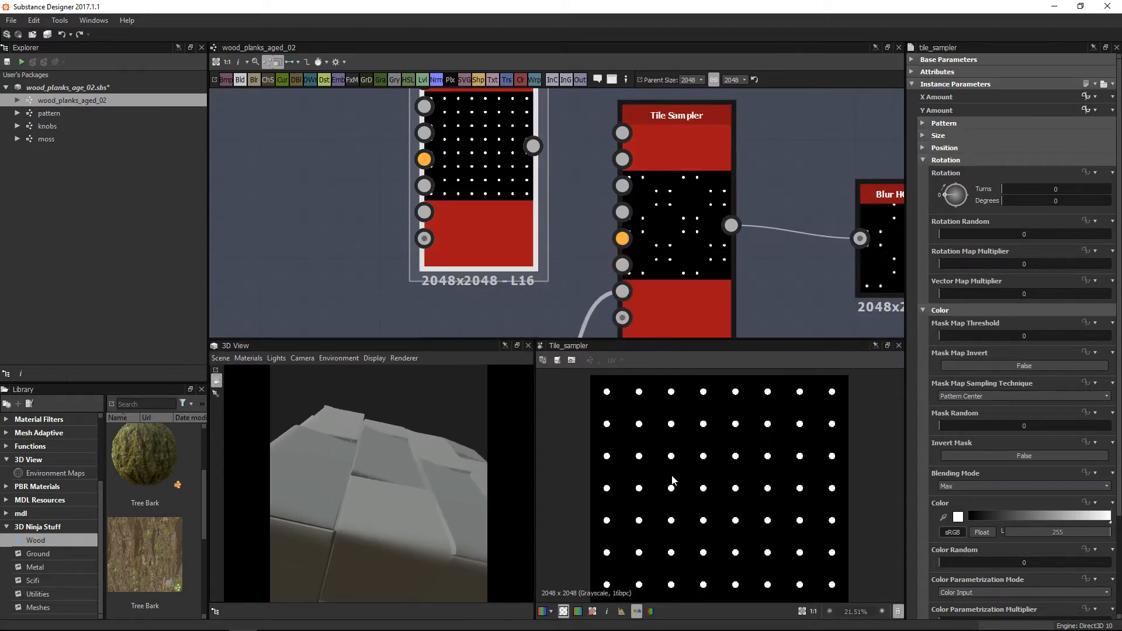
pyautogui.moveTo(581, 218); pyautogui.dragTo(535, 152, button='middle')
pyautogui.doubleClick(624, 174)
pyautogui.scroll(-1, 756, 494)
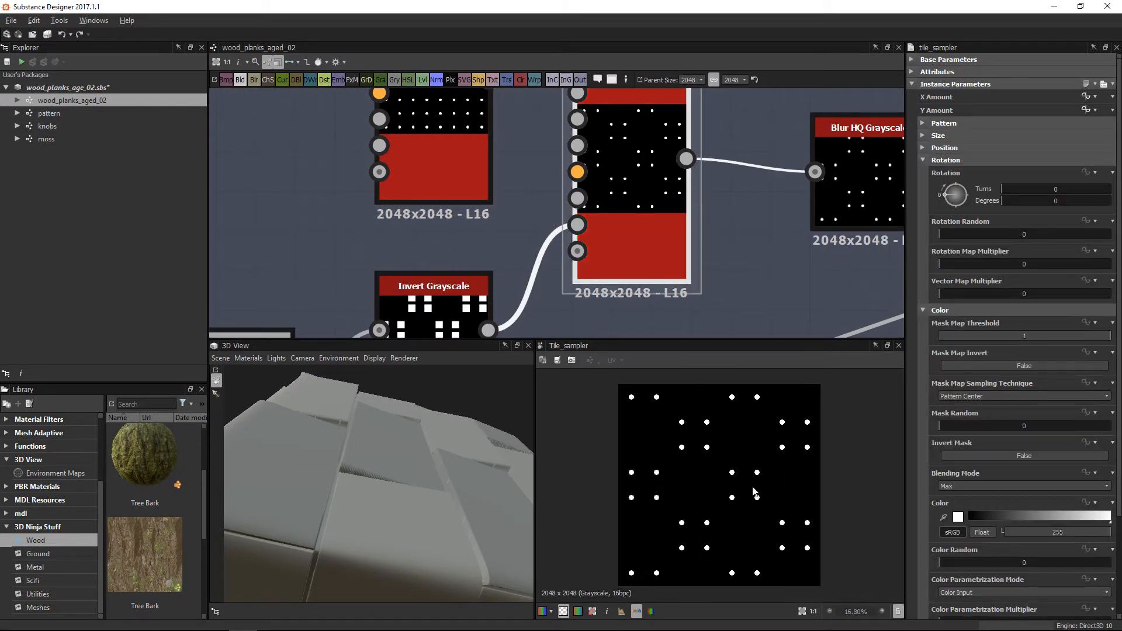
# Trace the nail-hole mask chain back to the Planks frame and preview its tile generator.
pyautogui.moveTo(583, 250); pyautogui.dragTo(739, 152, button='middle')
pyautogui.scroll(-3, 748, 241)
pyautogui.moveTo(678, 270); pyautogui.dragTo(708, 251, button='middle')
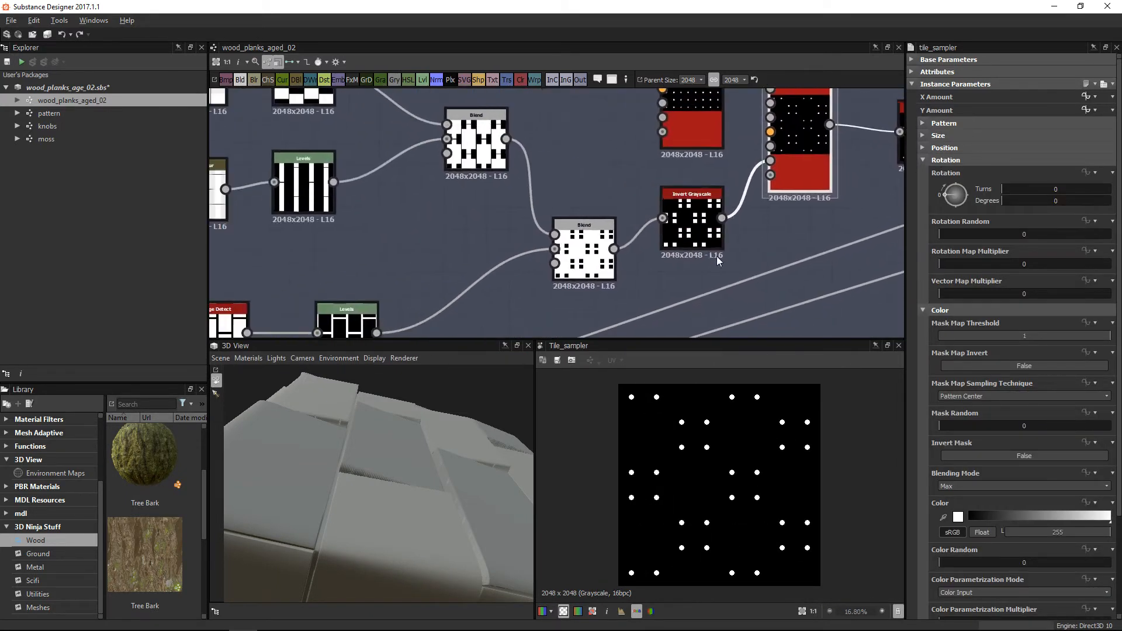
pyautogui.scroll(-2, 709, 252)
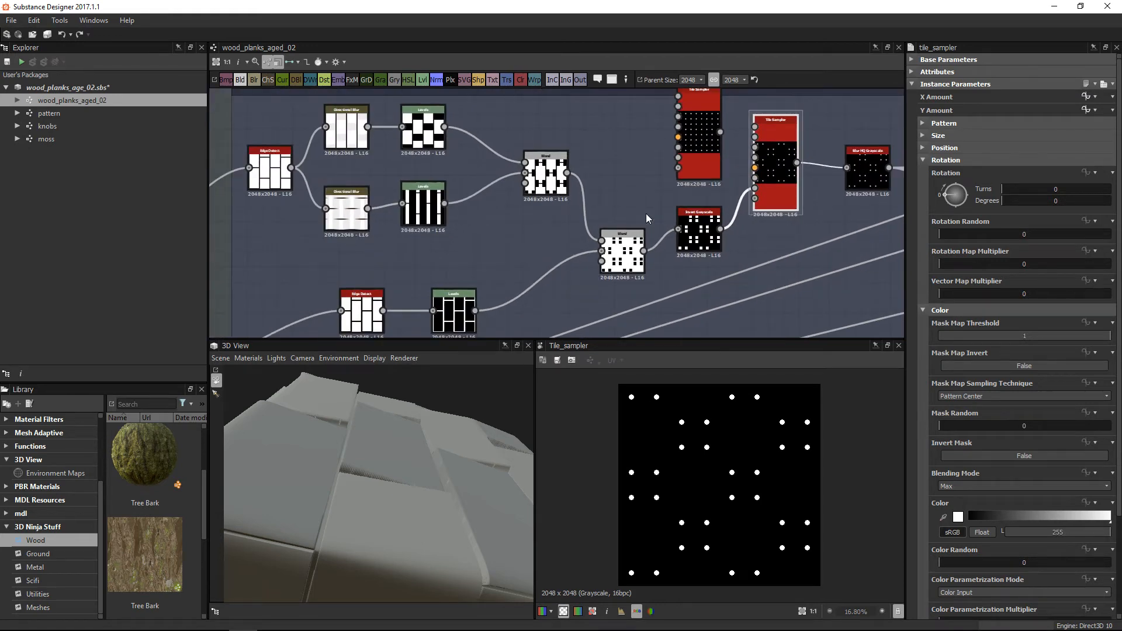
pyautogui.moveTo(614, 233); pyautogui.dragTo(750, 168, button='middle')
pyautogui.scroll(-3, 750, 175)
pyautogui.moveTo(566, 255); pyautogui.dragTo(615, 154, button='middle')
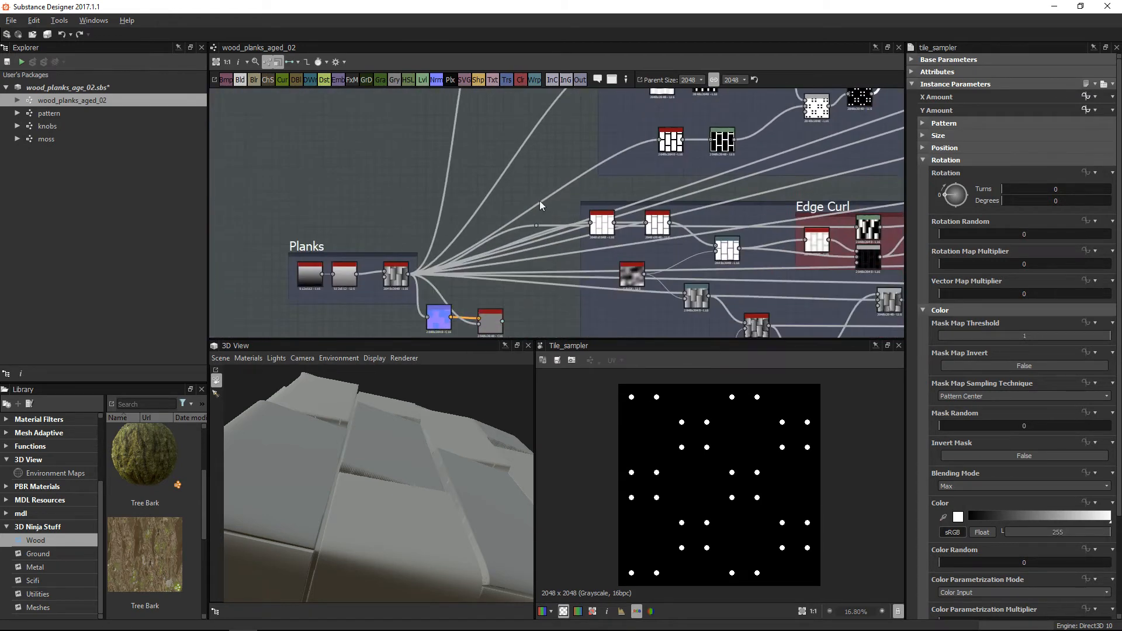
pyautogui.click(394, 272)
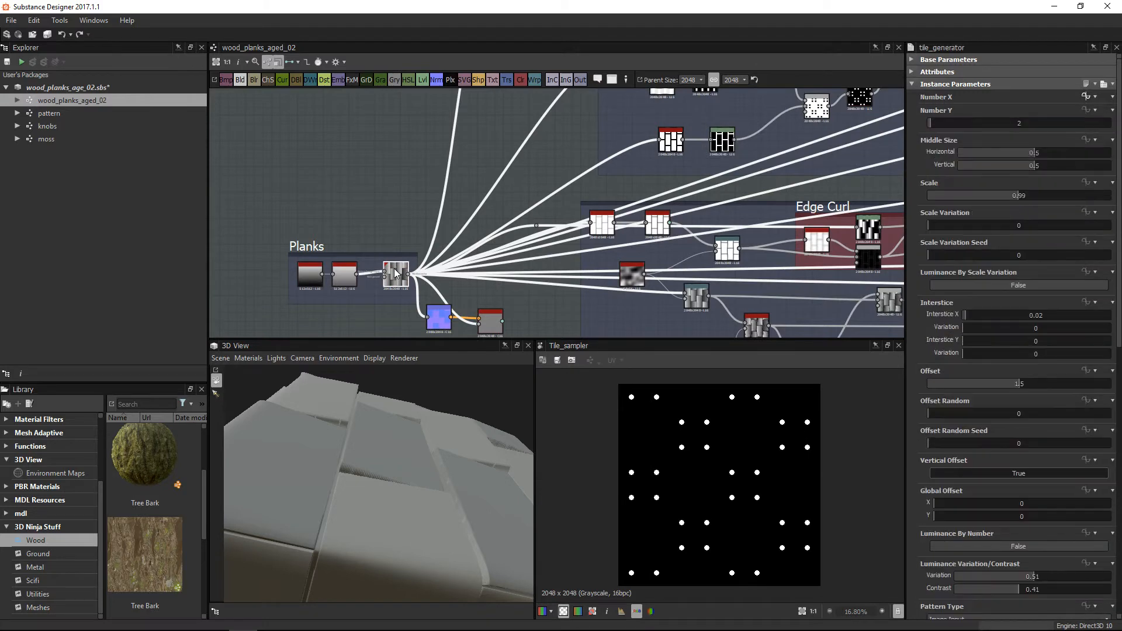
pyautogui.doubleClick(394, 272)
# Preview the Edge Detect node that feeds the two Directional Blurs and inspect its plank outlines up close.
pyautogui.moveTo(693, 202); pyautogui.dragTo(544, 317, button='middle')
pyautogui.scroll(5, 480, 180)
pyautogui.doubleClick(458, 186)
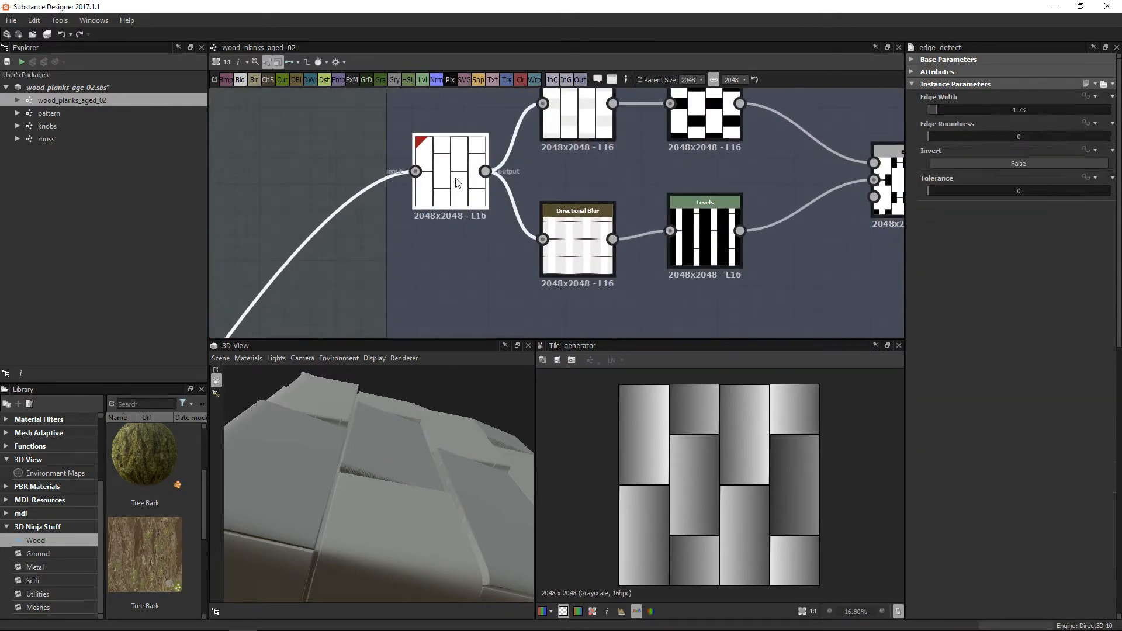
pyautogui.scroll(3, 714, 483)
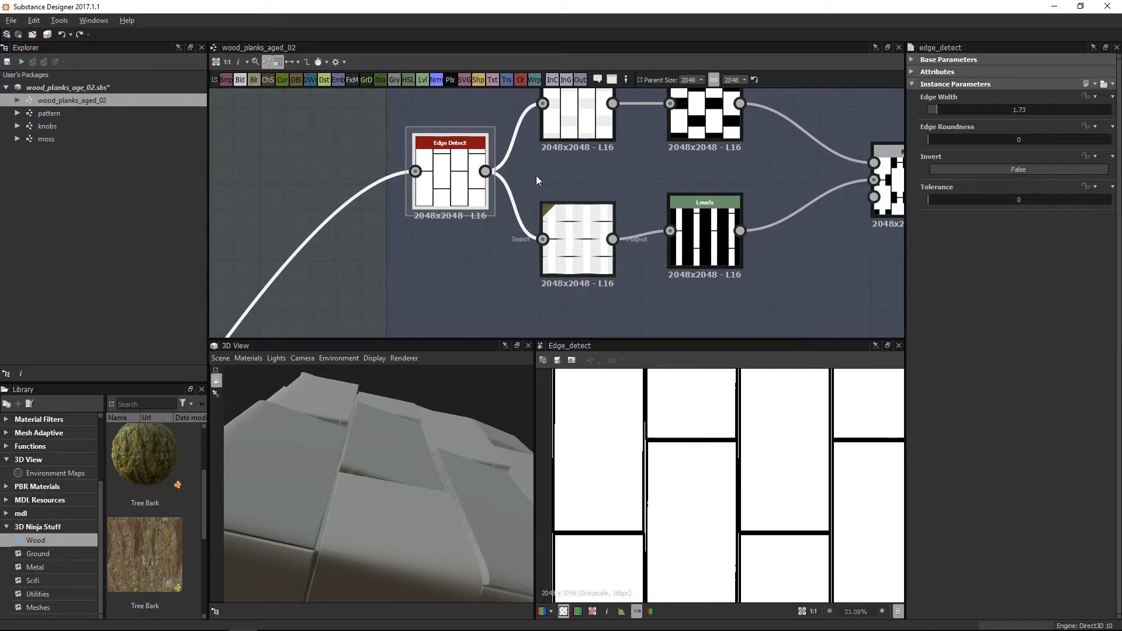
# Preview the upper and lower Directional Blur nodes fed by Edge Detect to compare their blur directions.
pyautogui.moveTo(548, 165); pyautogui.dragTo(514, 205, button='middle')
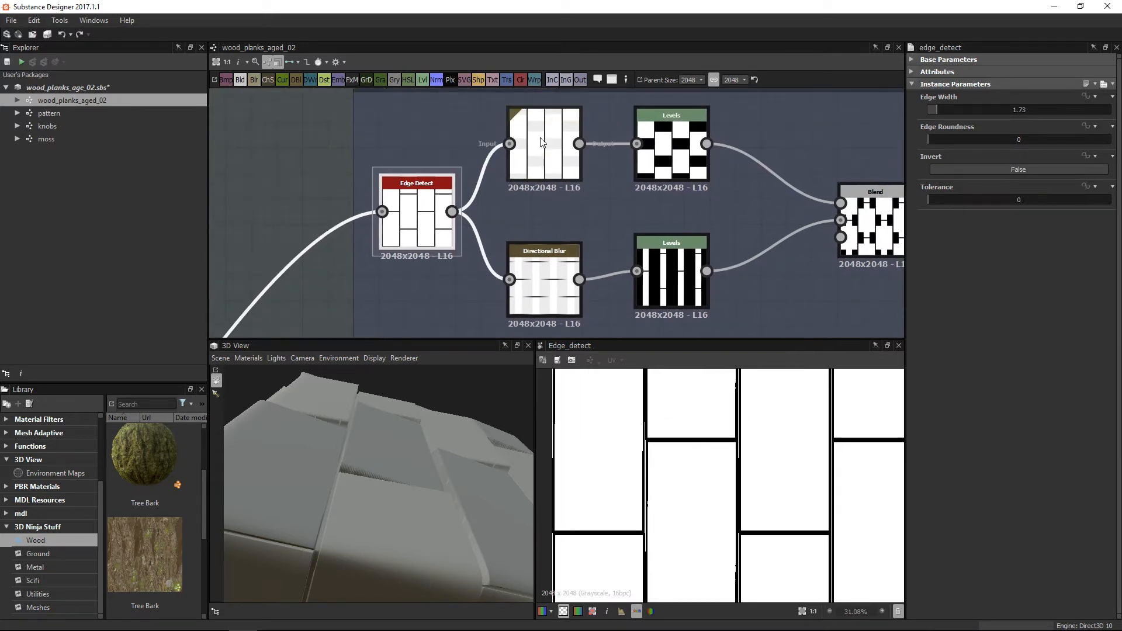
pyautogui.scroll(-2, 667, 436)
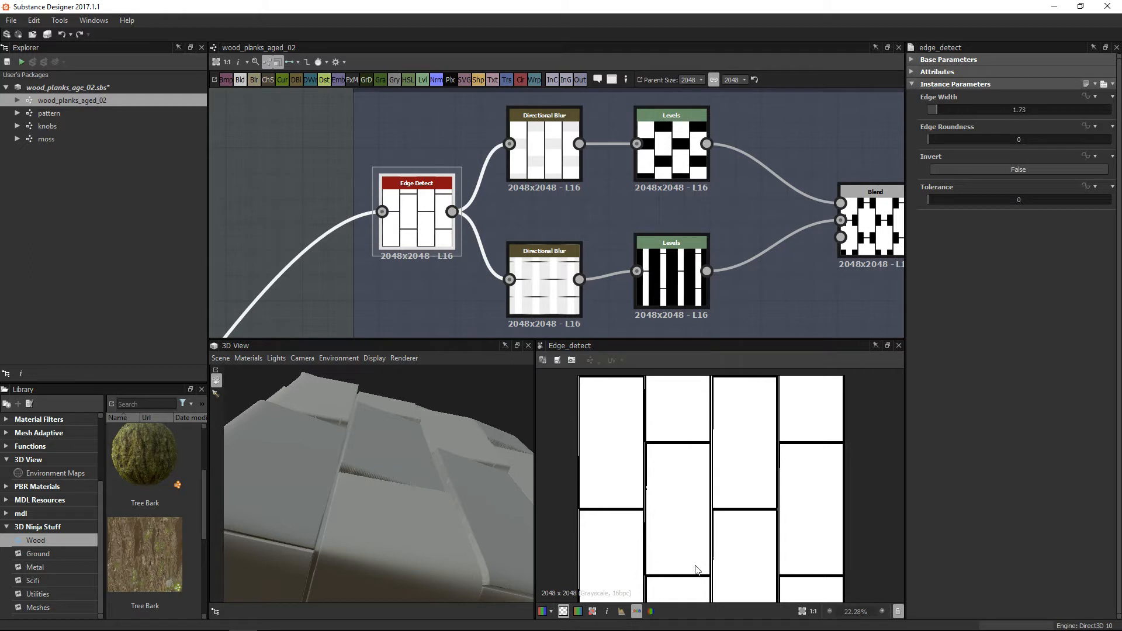
pyautogui.doubleClick(553, 142)
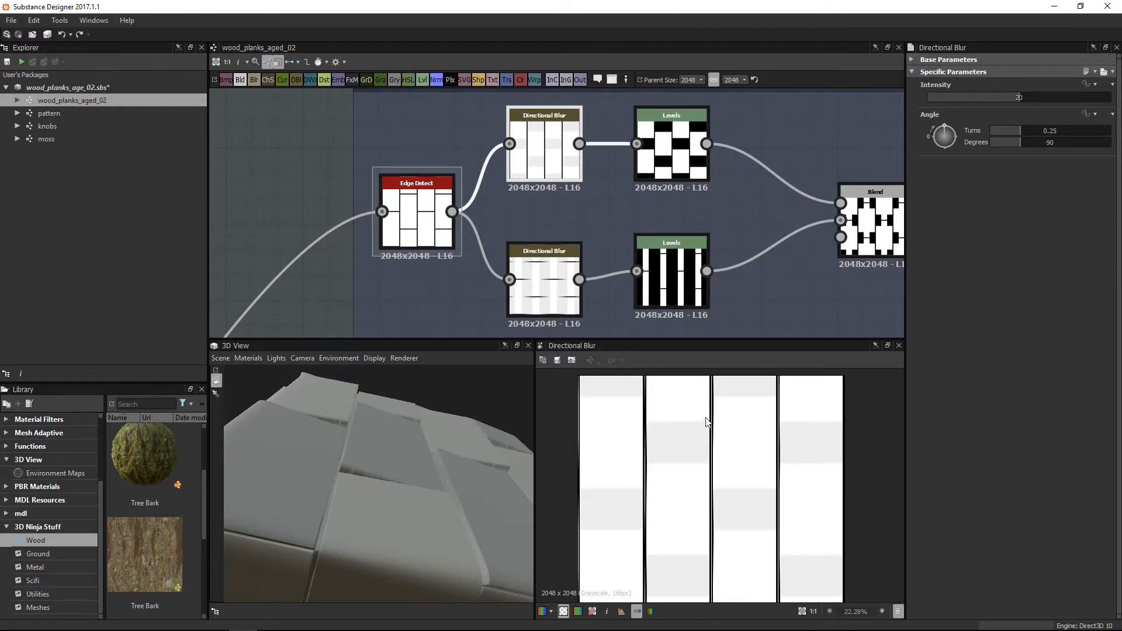
pyautogui.doubleClick(545, 284)
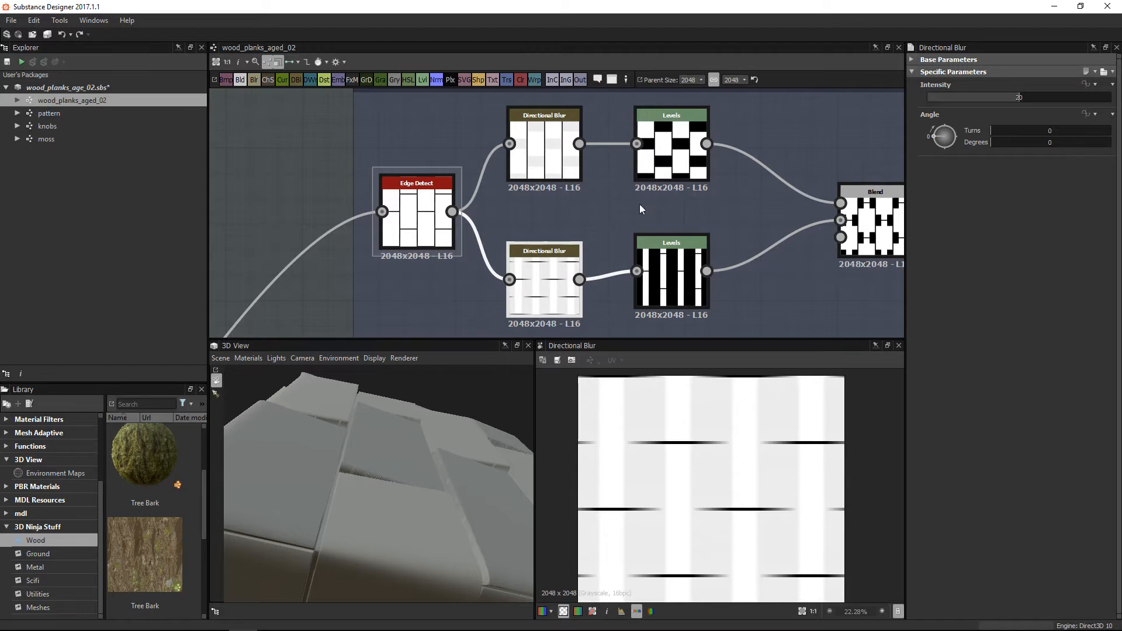
# Compare the upper branch's Levels output with the Directional Blur that feeds it.
pyautogui.doubleClick(669, 139)
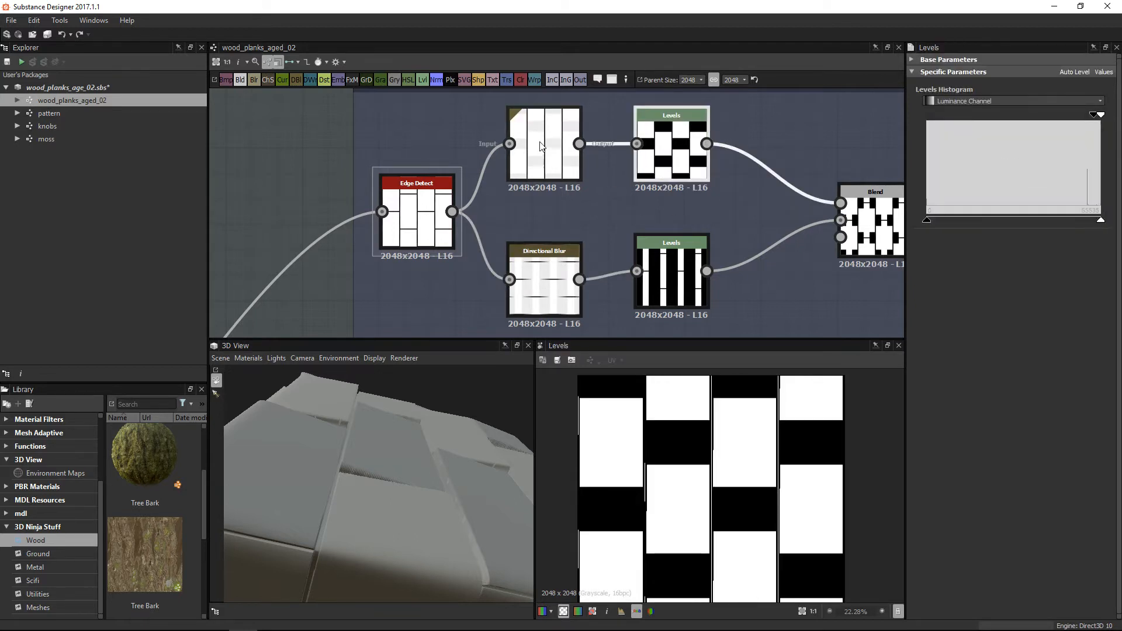
pyautogui.doubleClick(543, 146)
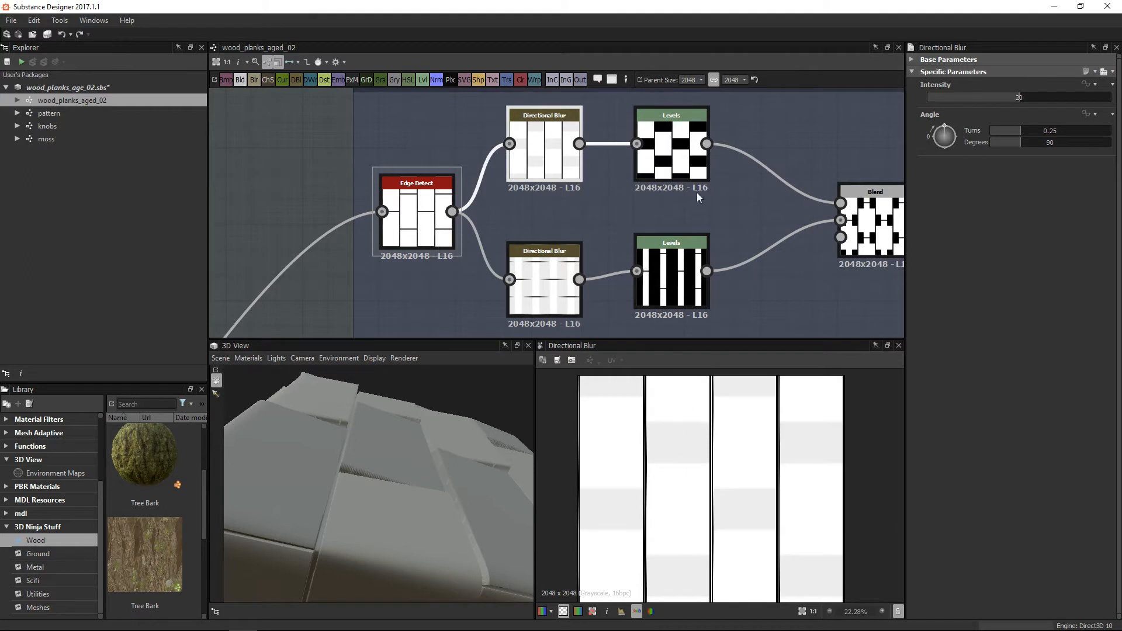
pyautogui.doubleClick(662, 142)
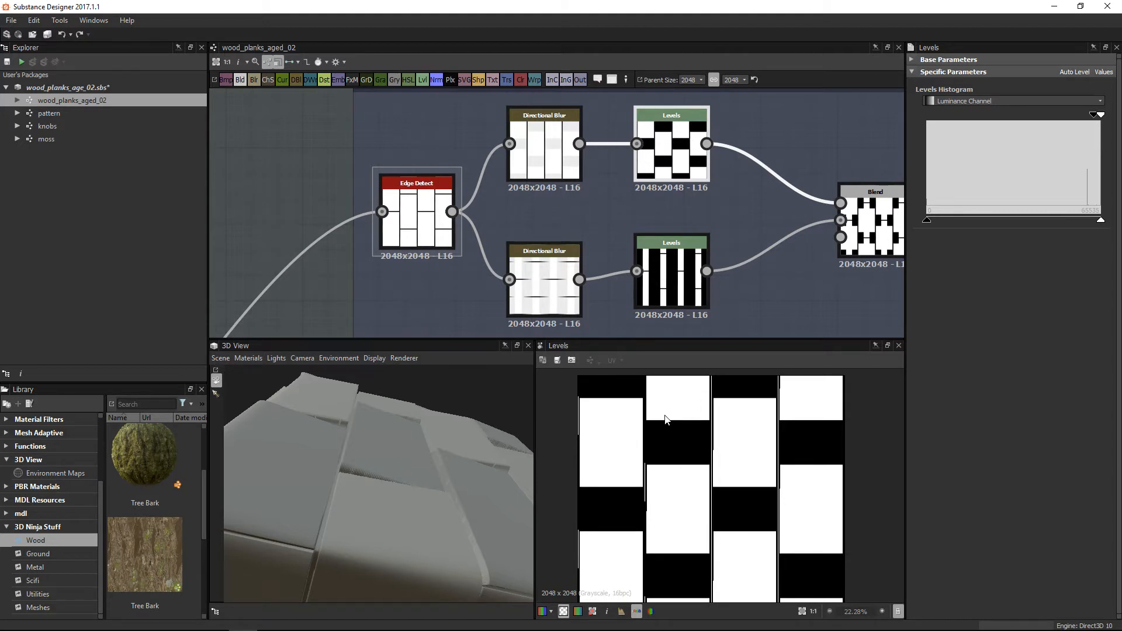
# Compare the angle settings of the two Directional Blurs and preview the lower branch's Levels result.
pyautogui.doubleClick(541, 278)
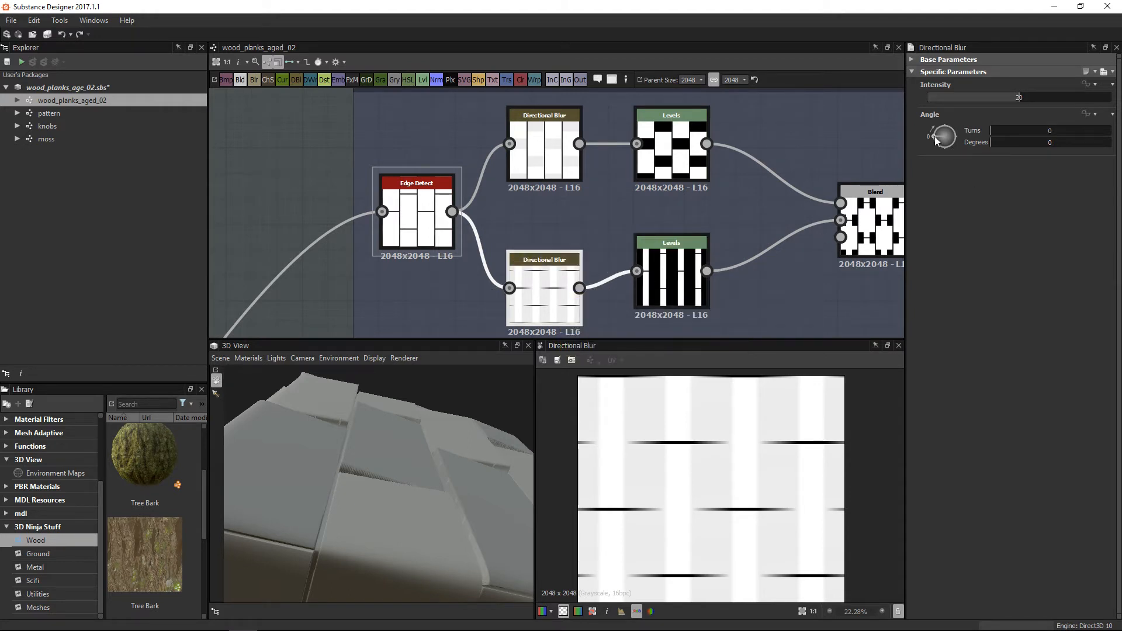
pyautogui.doubleClick(549, 148)
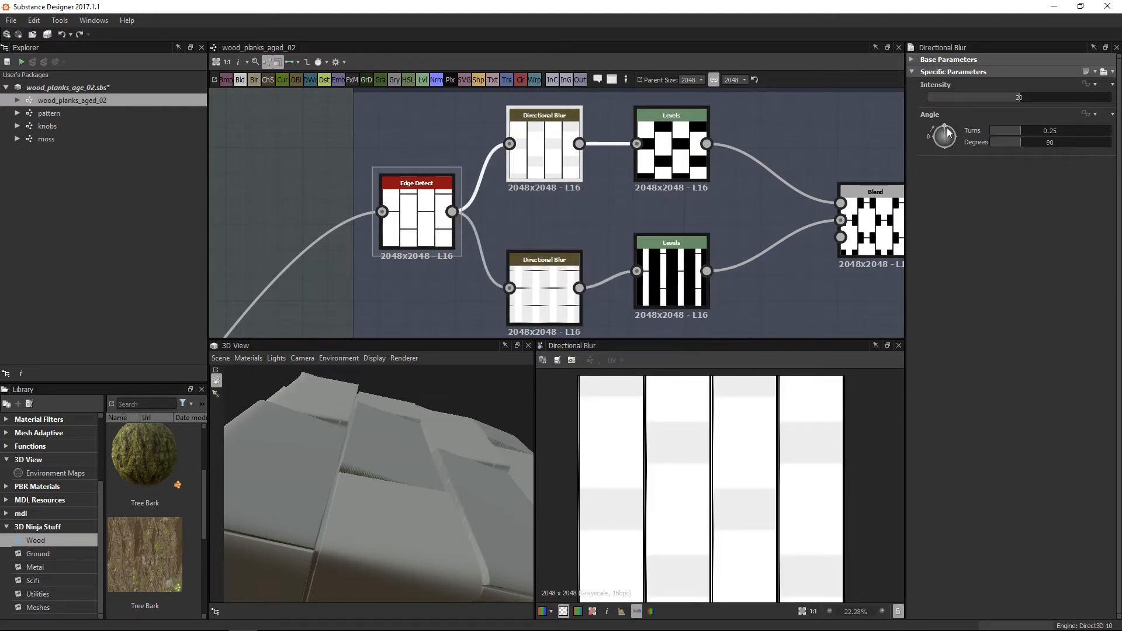
pyautogui.doubleClick(661, 142)
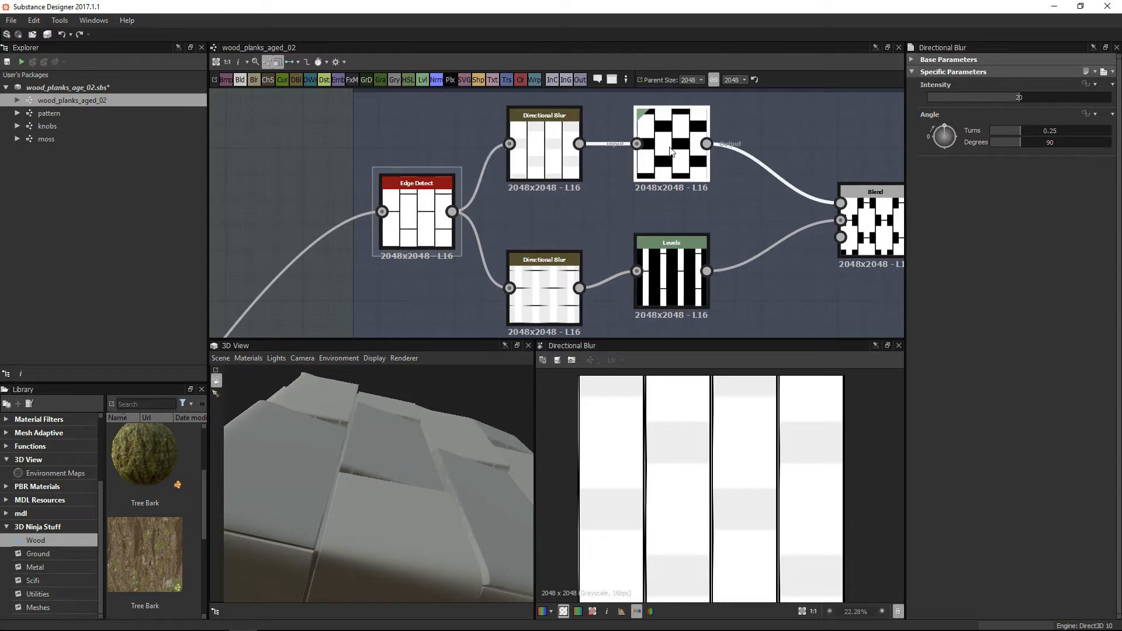
pyautogui.doubleClick(678, 283)
# Preview the Blend node that combines the two Levels branches and inspect its plank-corner mask up close.
pyautogui.moveTo(829, 280); pyautogui.dragTo(654, 243, button='middle')
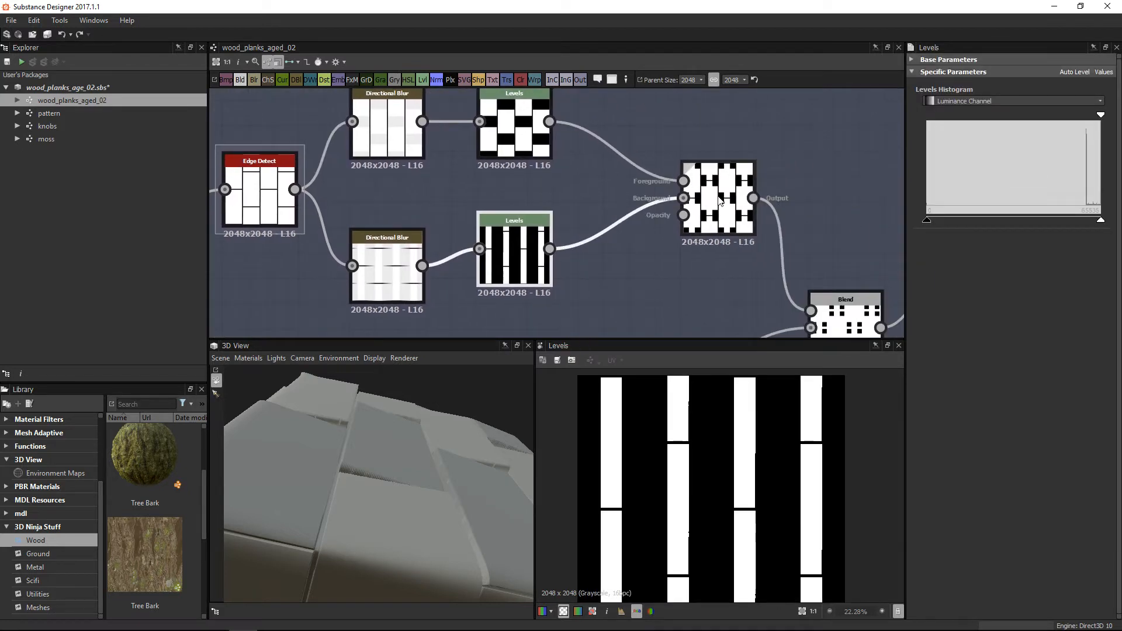
pyautogui.doubleClick(719, 201)
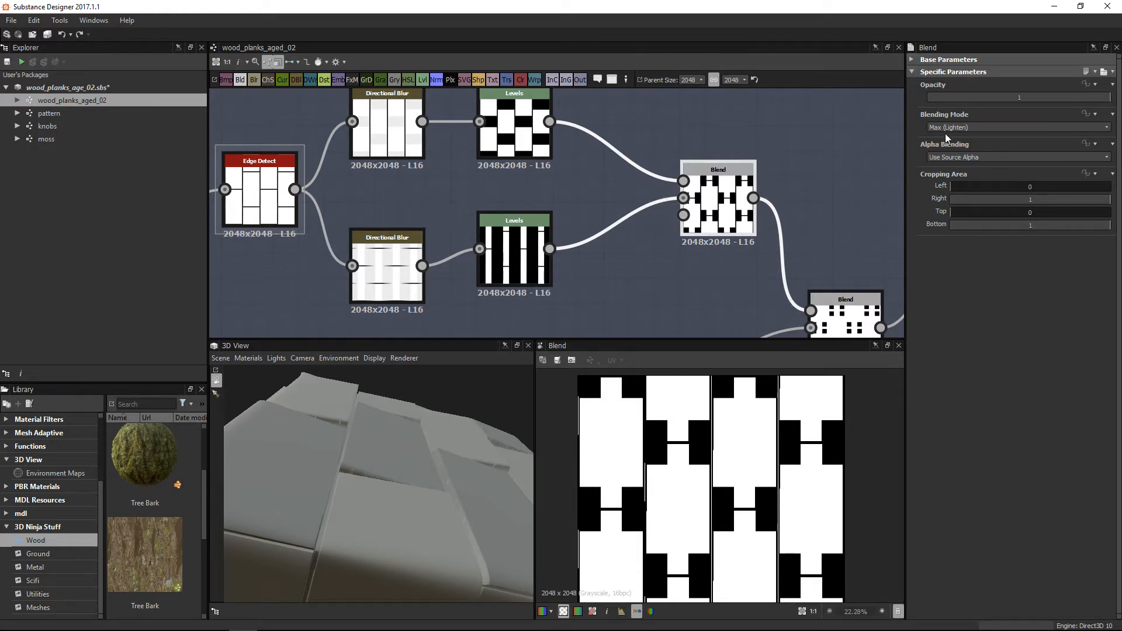
pyautogui.moveTo(693, 484); pyautogui.dragTo(711, 501, button='middle')
pyautogui.scroll(3, 647, 438)
pyautogui.scroll(-3, 693, 484)
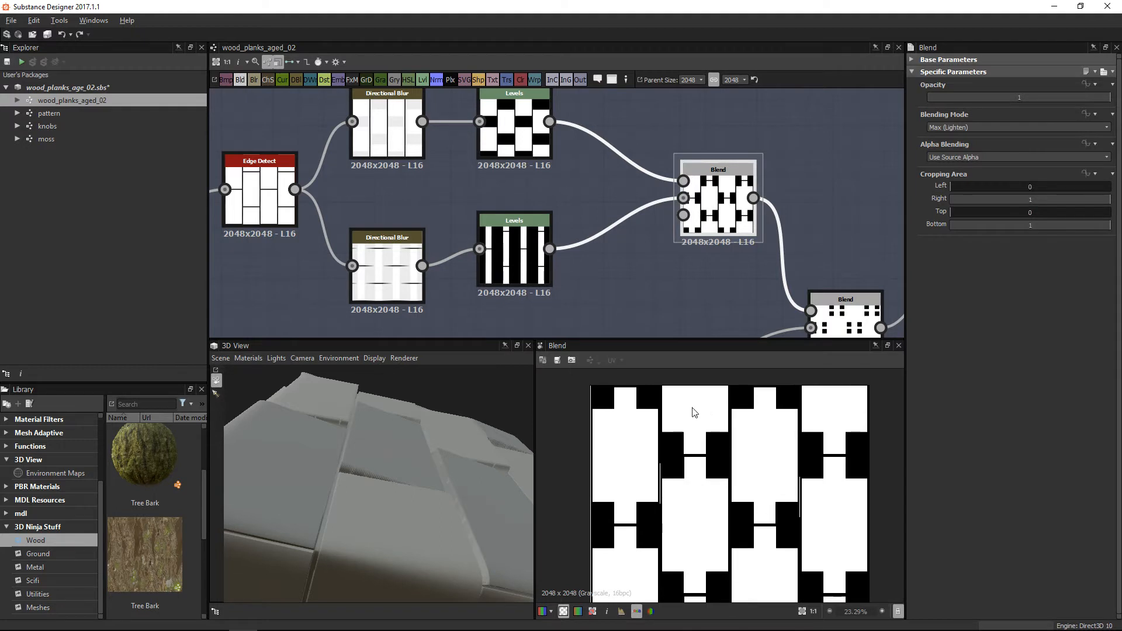
pyautogui.scroll(3, 698, 416)
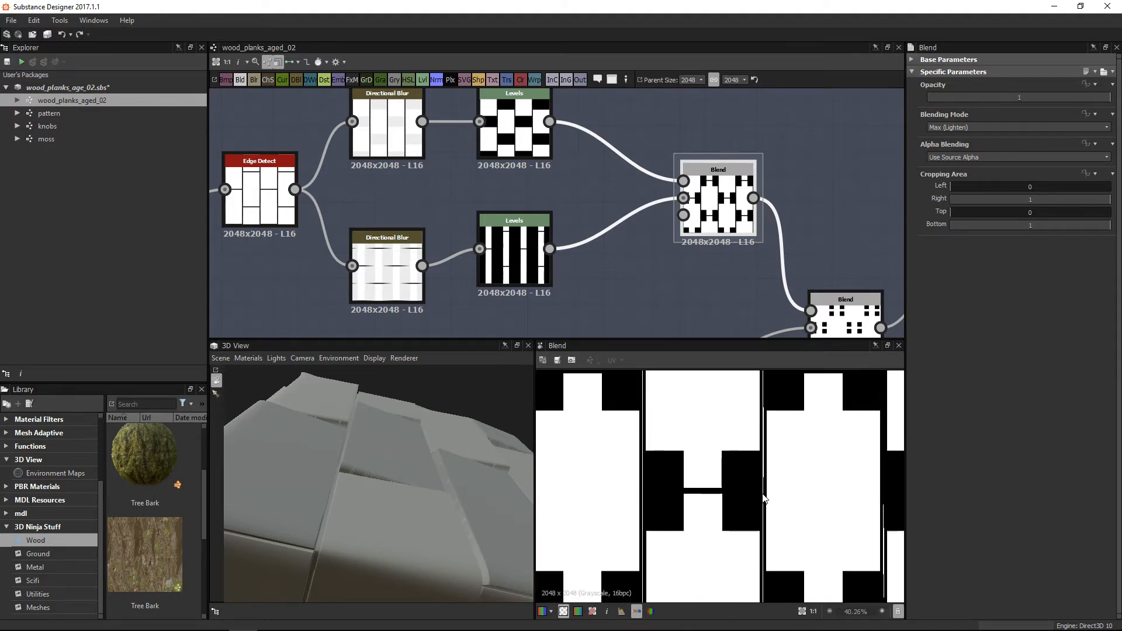
pyautogui.scroll(-3, 766, 499)
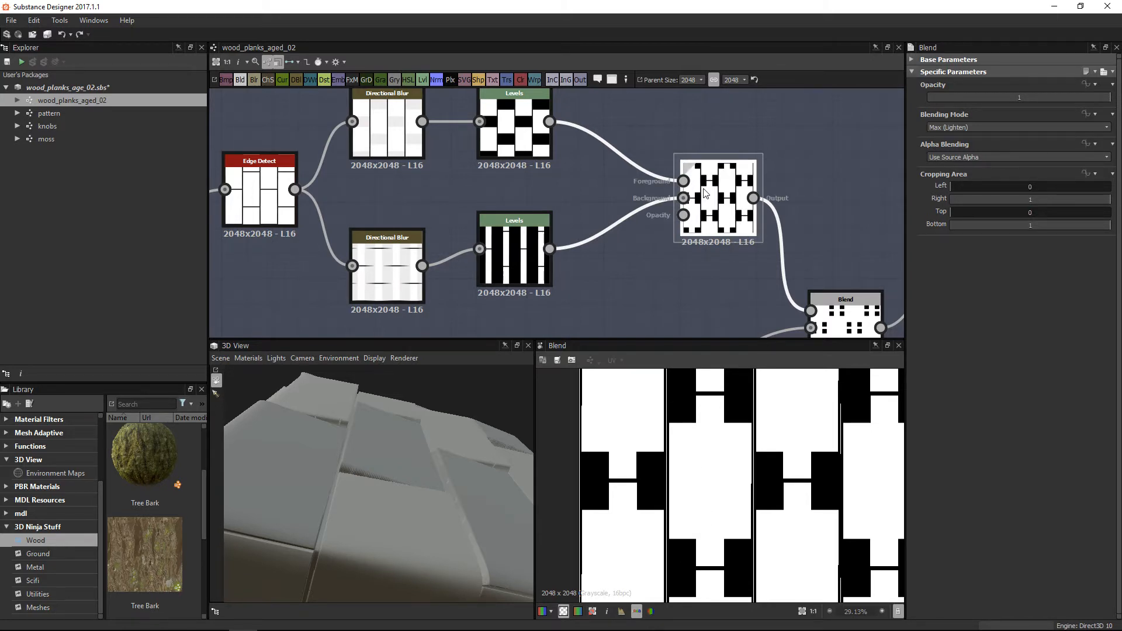
# Locate the second Edge Detect and Levels pair that feeds the following Blend node in the nail-hole mask chain.
pyautogui.scroll(-2, 687, 257)
pyautogui.moveTo(707, 303); pyautogui.dragTo(707, 151, button='middle')
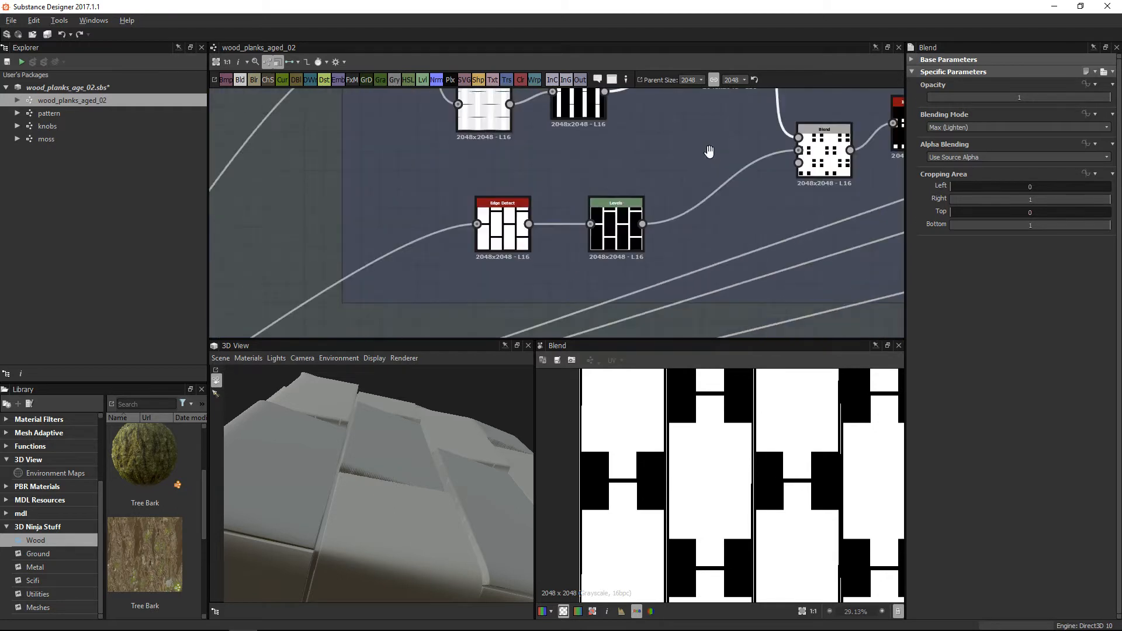
pyautogui.scroll(3, 514, 231)
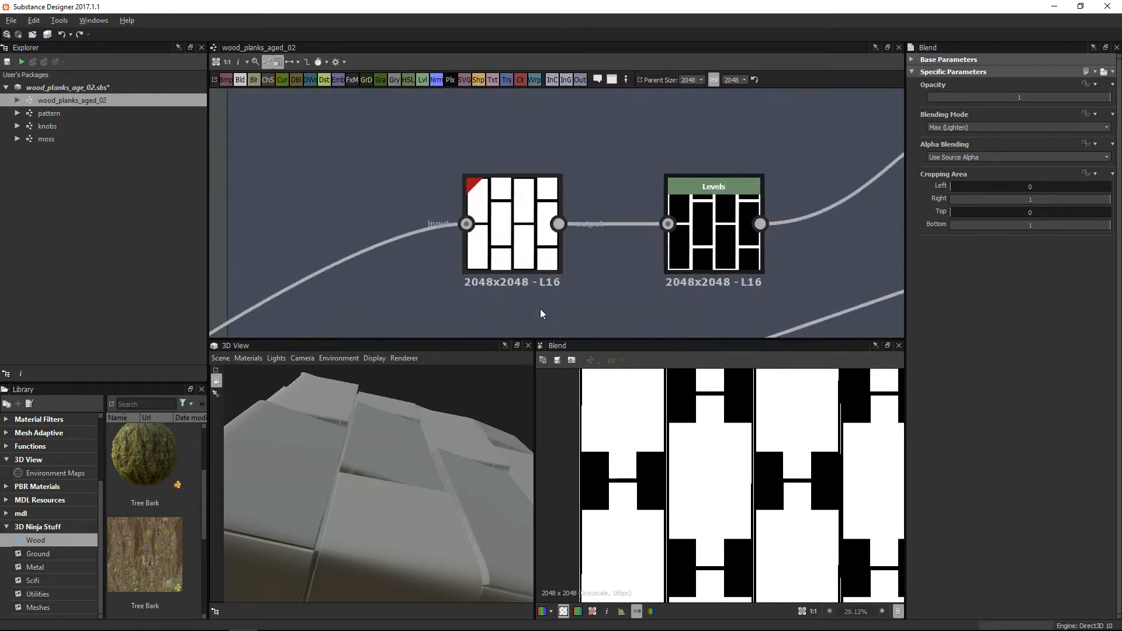
# Preview the Edge Detect node, nudge it slightly upward in the graph, and preview the connected Levels node's full output.
pyautogui.doubleClick(504, 218)
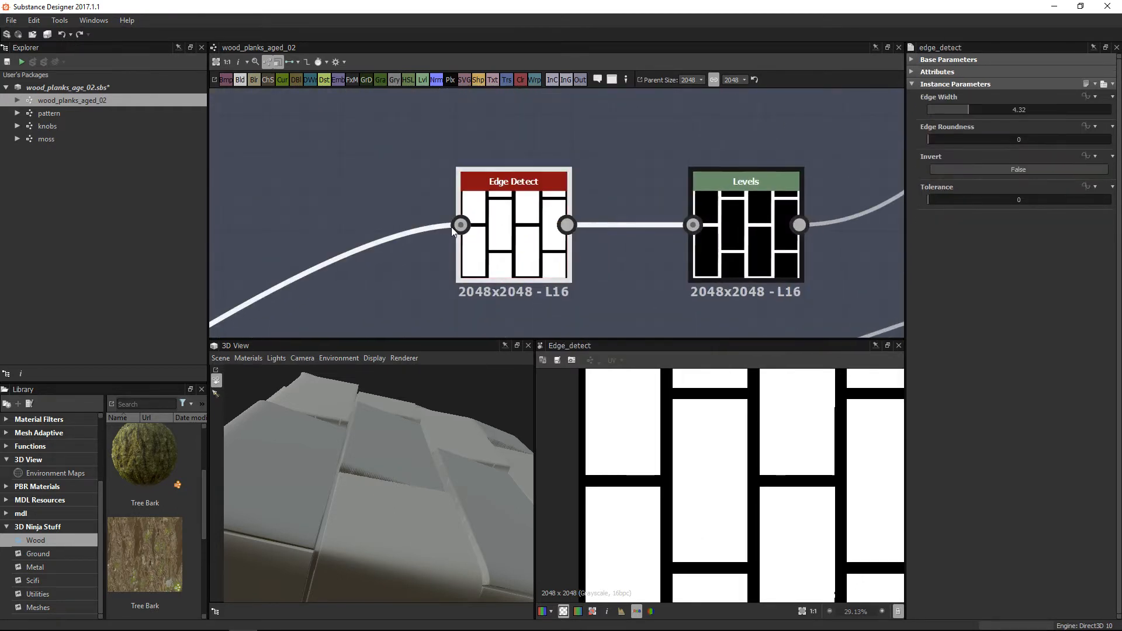
pyautogui.click(460, 226)
pyautogui.moveTo(514, 230); pyautogui.dragTo(514, 216)
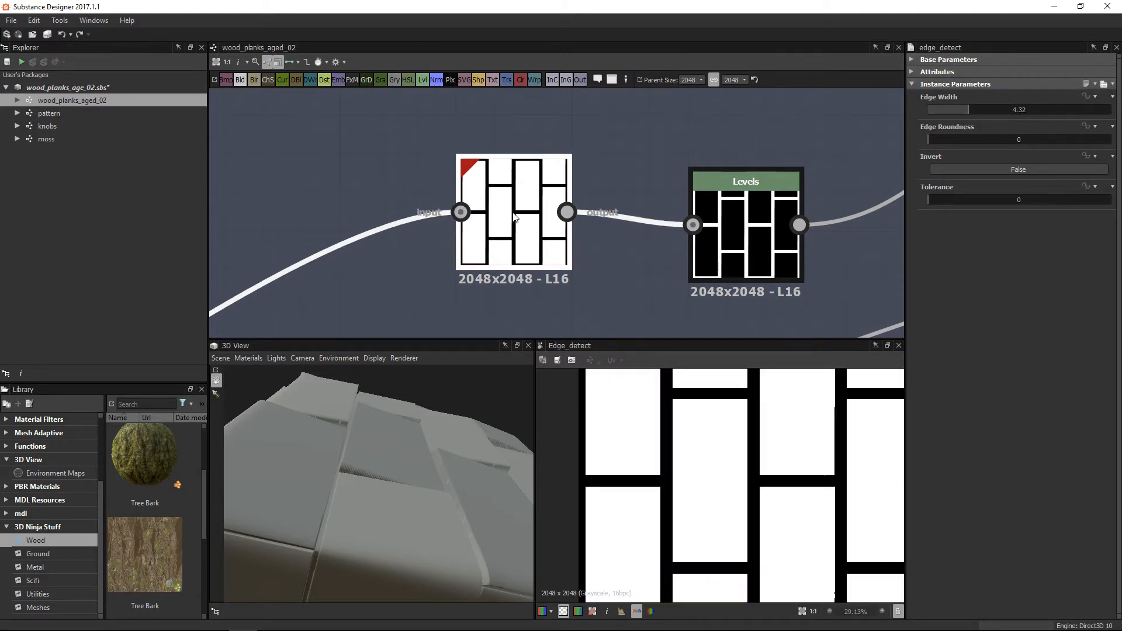
pyautogui.doubleClick(746, 234)
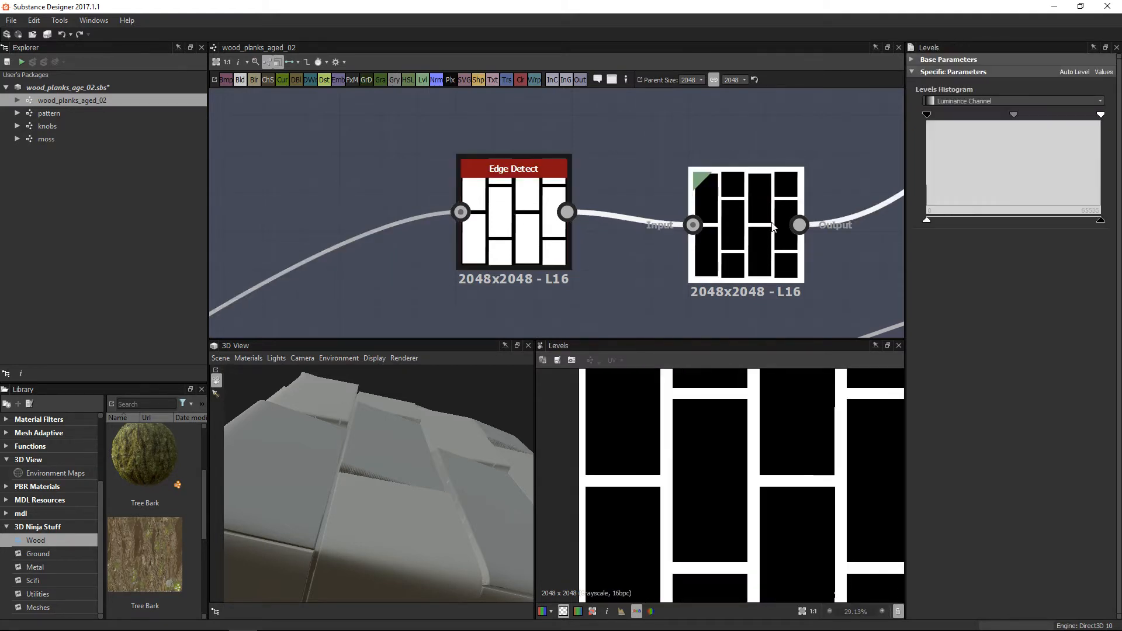
pyautogui.press('f')
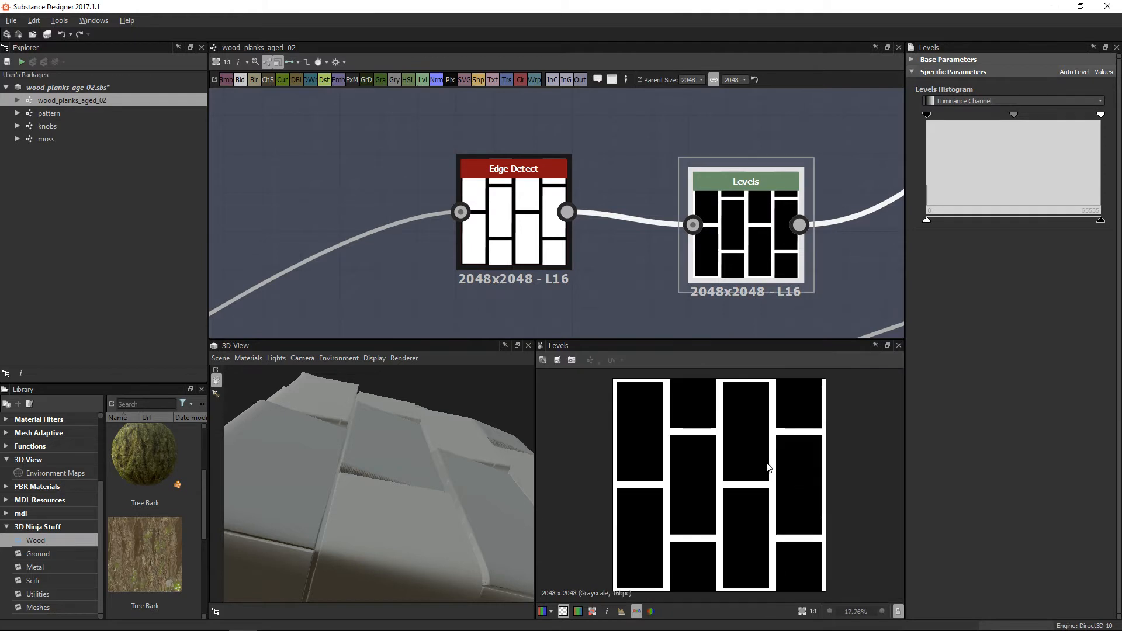
# Preview the Add (Linear Dodge) Blend node fed by that Levels node and compare its foreground and background inputs with its output.
pyautogui.moveTo(736, 146); pyautogui.dragTo(343, 218, button='middle')
pyautogui.moveTo(603, 223); pyautogui.dragTo(525, 243, button='middle')
pyautogui.scroll(-2, 597, 207)
pyautogui.scroll(3, 597, 206)
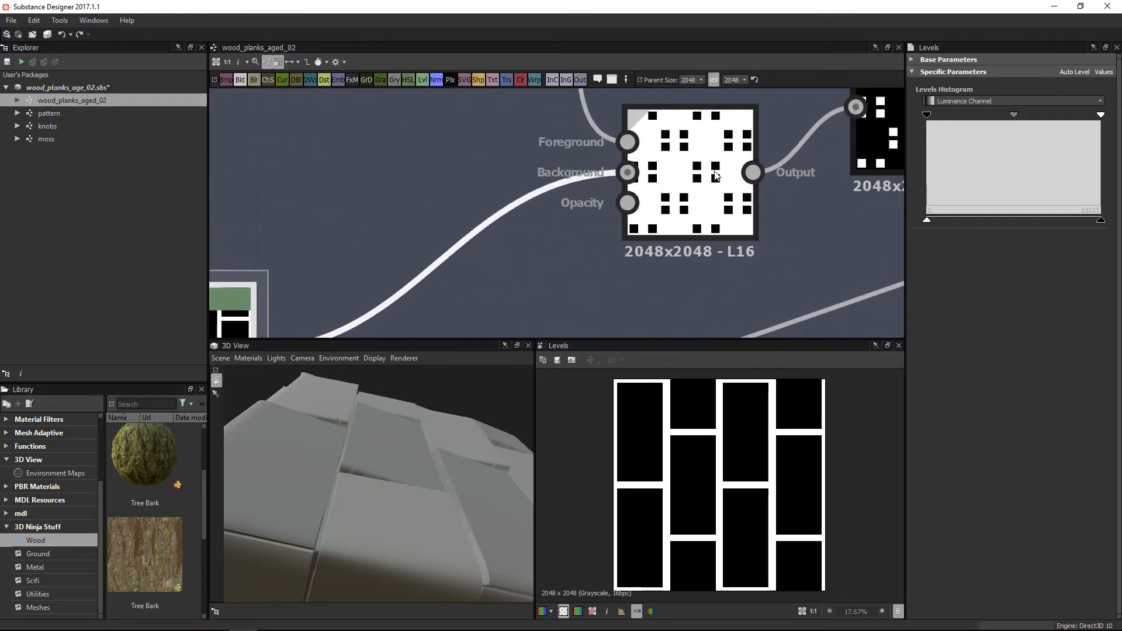
pyautogui.doubleClick(715, 174)
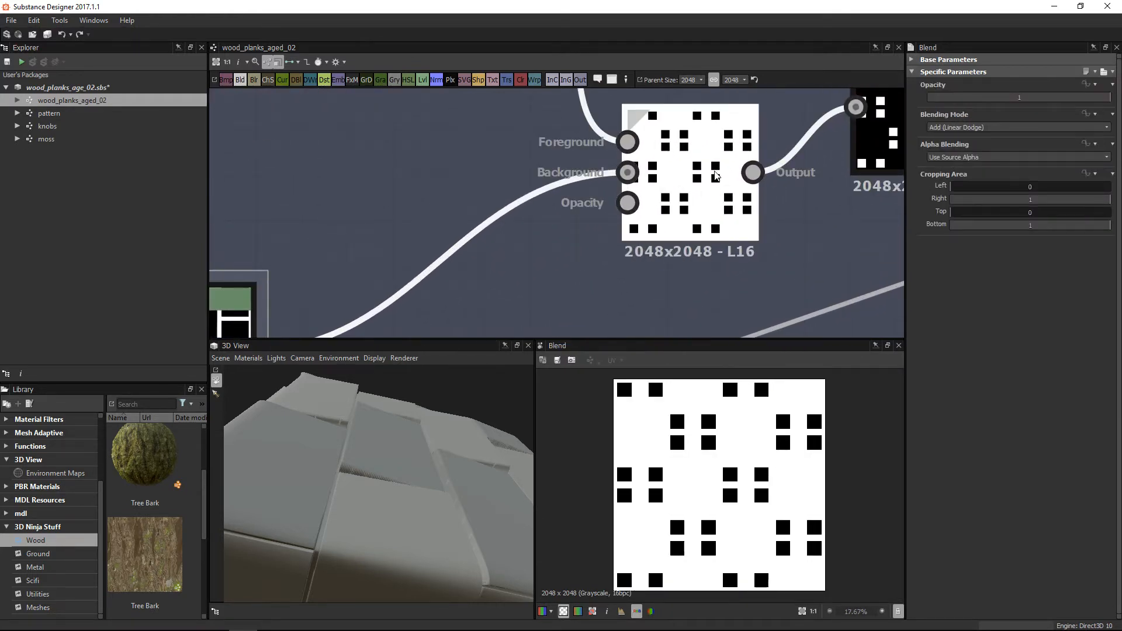
pyautogui.click(630, 144)
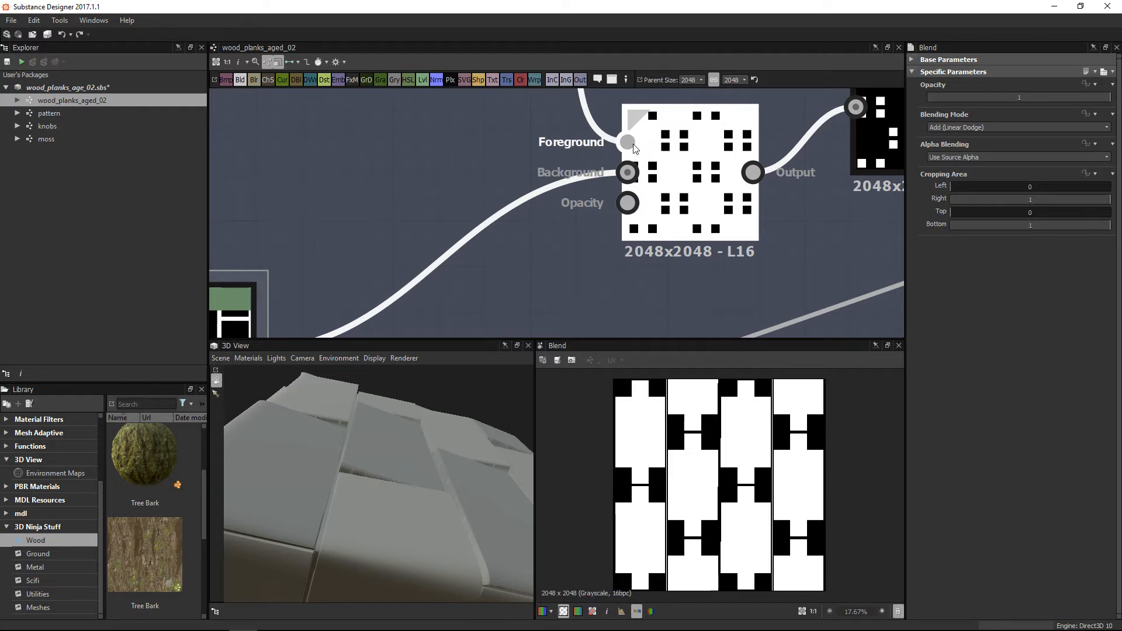
pyautogui.click(631, 177)
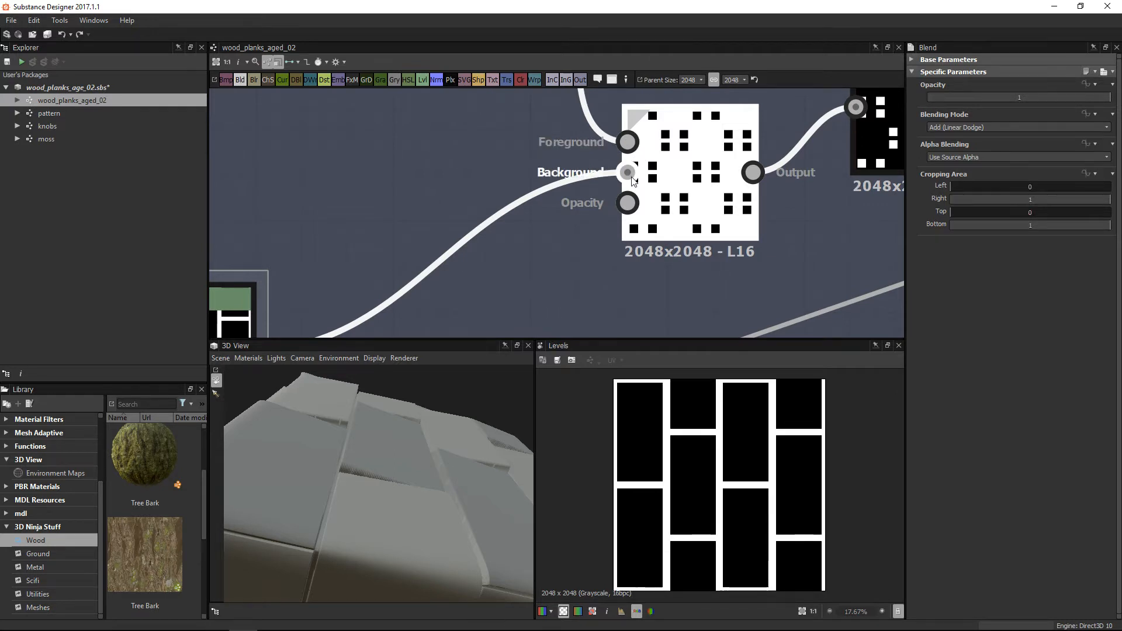
pyautogui.doubleClick(717, 164)
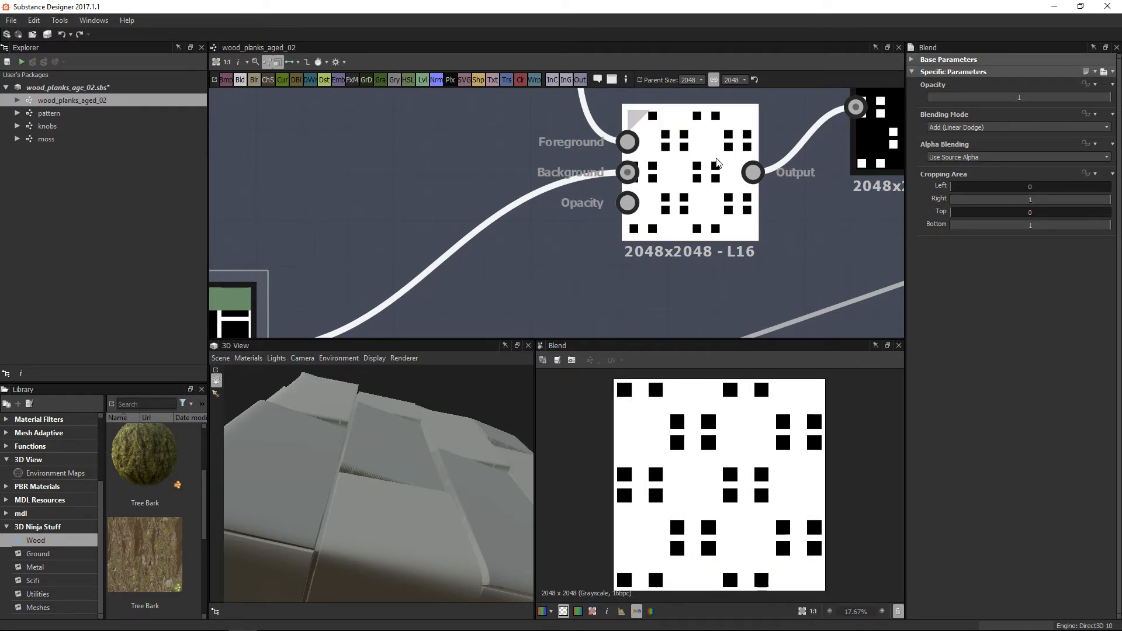
pyautogui.scroll(3, 694, 450)
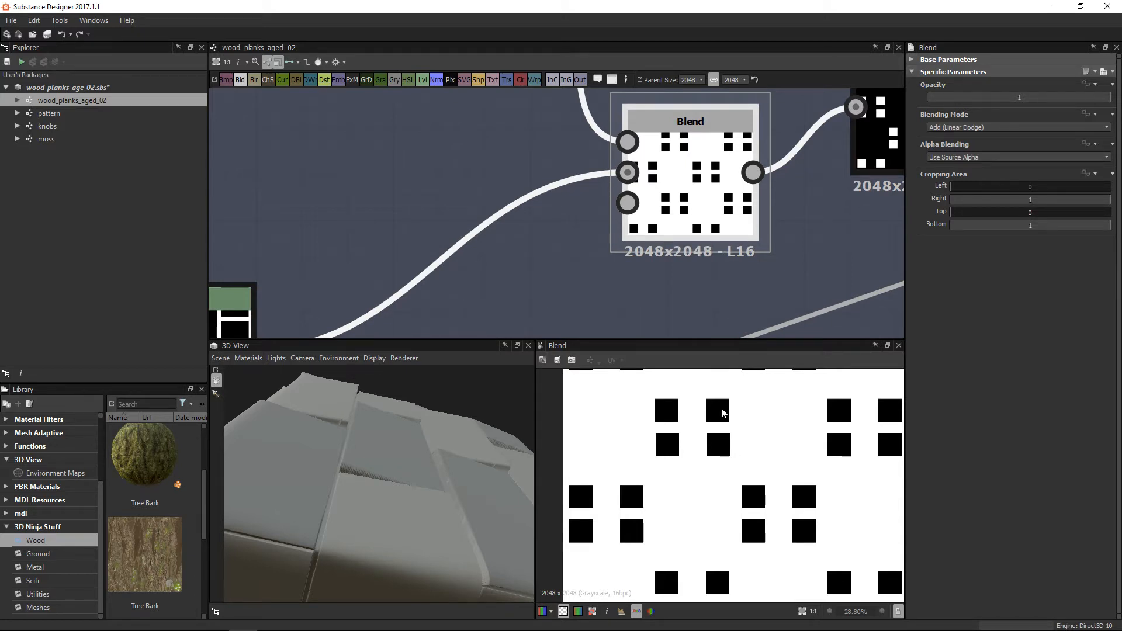
# Preview the full output of the Invert Grayscale node that follows the Add (Linear Dodge) Blend.
pyautogui.moveTo(801, 228); pyautogui.dragTo(581, 291, button='middle')
pyautogui.click(723, 189)
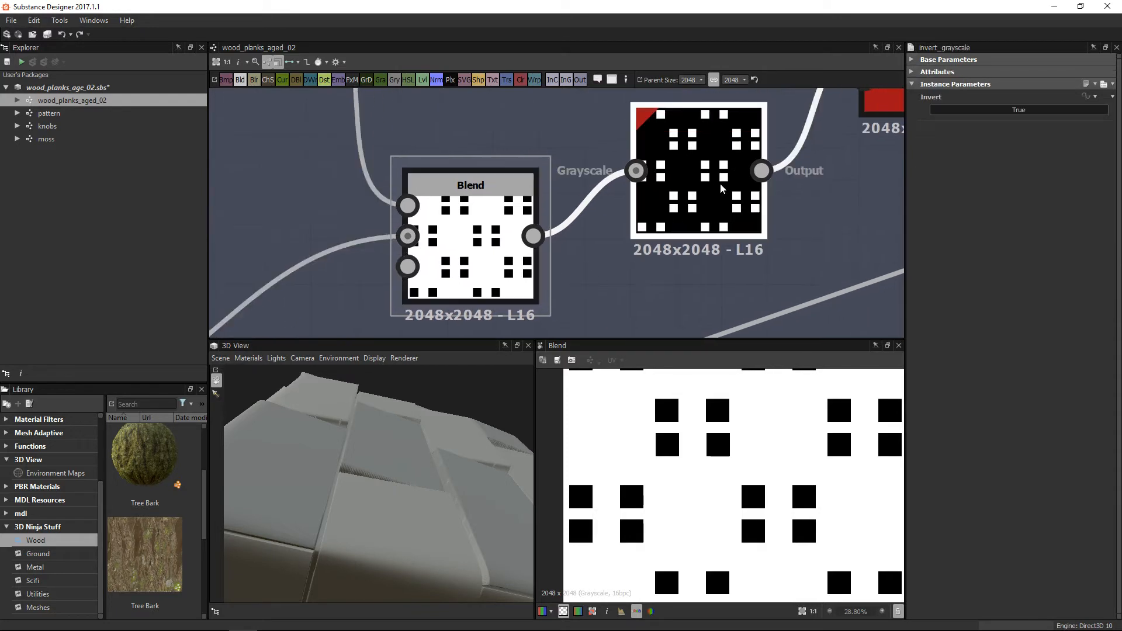
pyautogui.doubleClick(722, 188)
pyautogui.press('f')
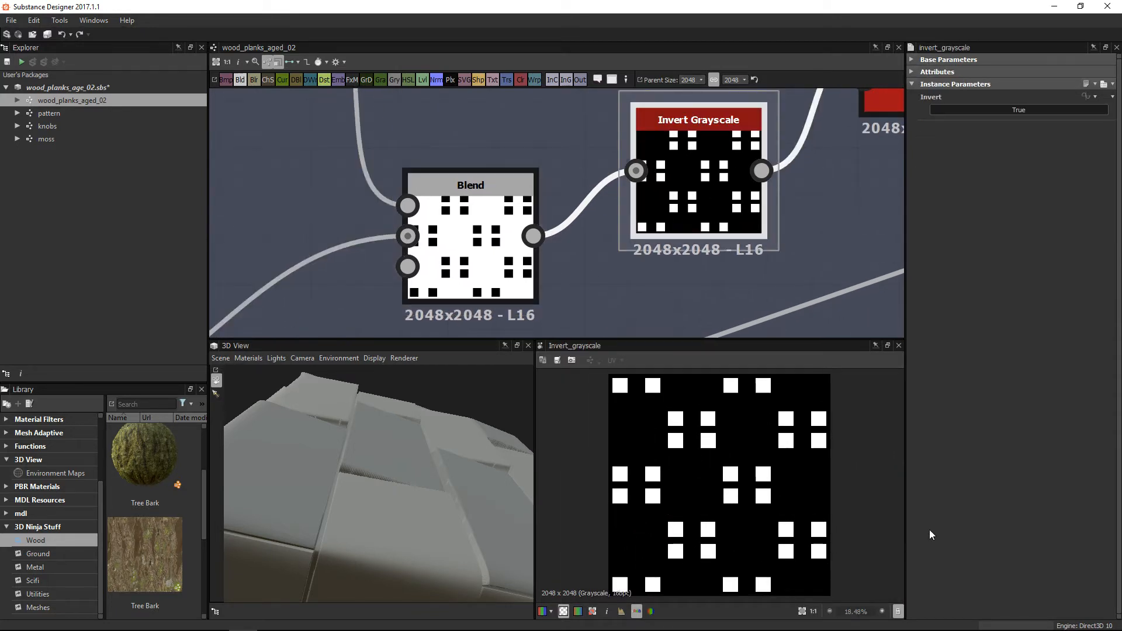
# Preview the unconnected Tile Sampler above the Invert Grayscale node to examine its regular dot grid.
pyautogui.scroll(-5, 745, 254)
pyautogui.moveTo(760, 222); pyautogui.dragTo(584, 247, button='middle')
pyautogui.scroll(5, 583, 247)
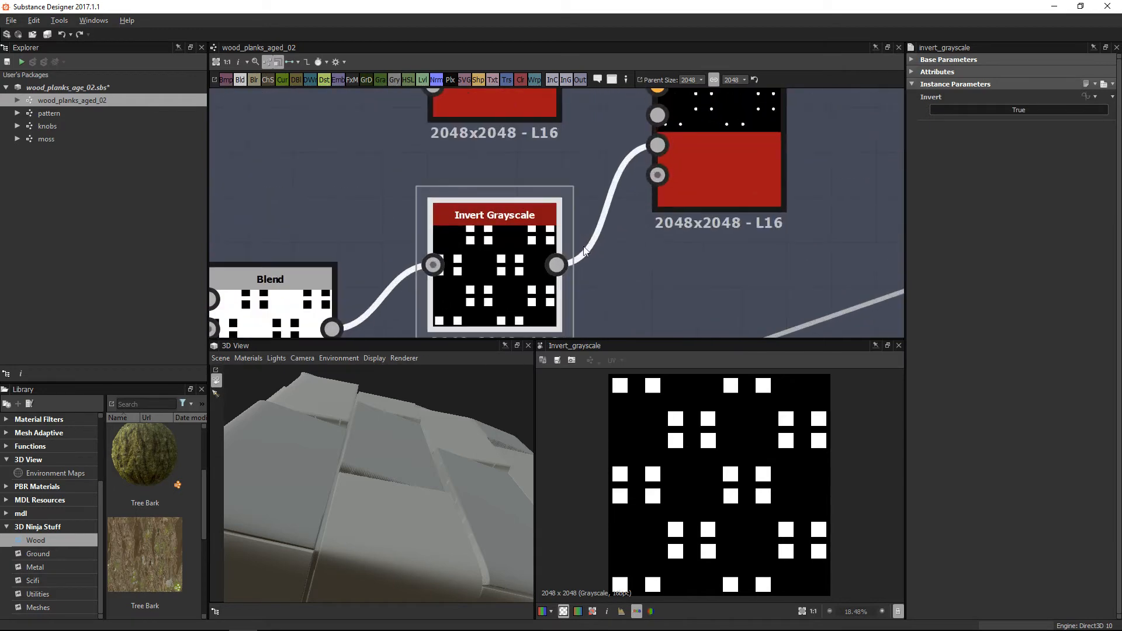
pyautogui.click(703, 153)
pyautogui.moveTo(756, 176); pyautogui.dragTo(718, 241, button='middle')
pyautogui.moveTo(495, 154); pyautogui.dragTo(513, 288, button='middle')
pyautogui.click(472, 174)
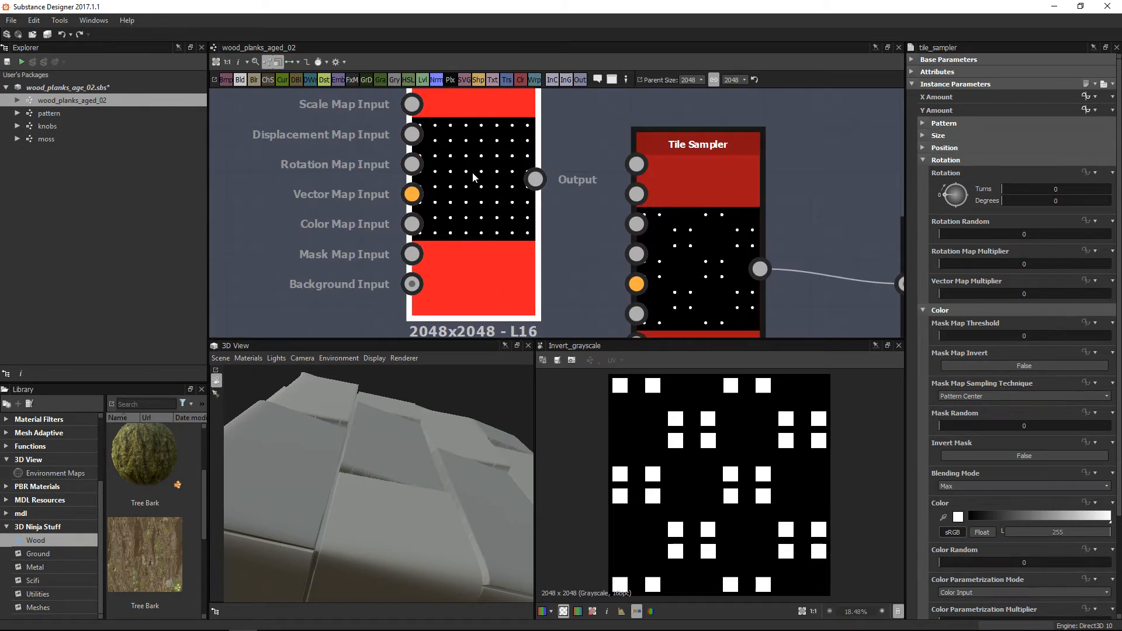
pyautogui.doubleClick(473, 172)
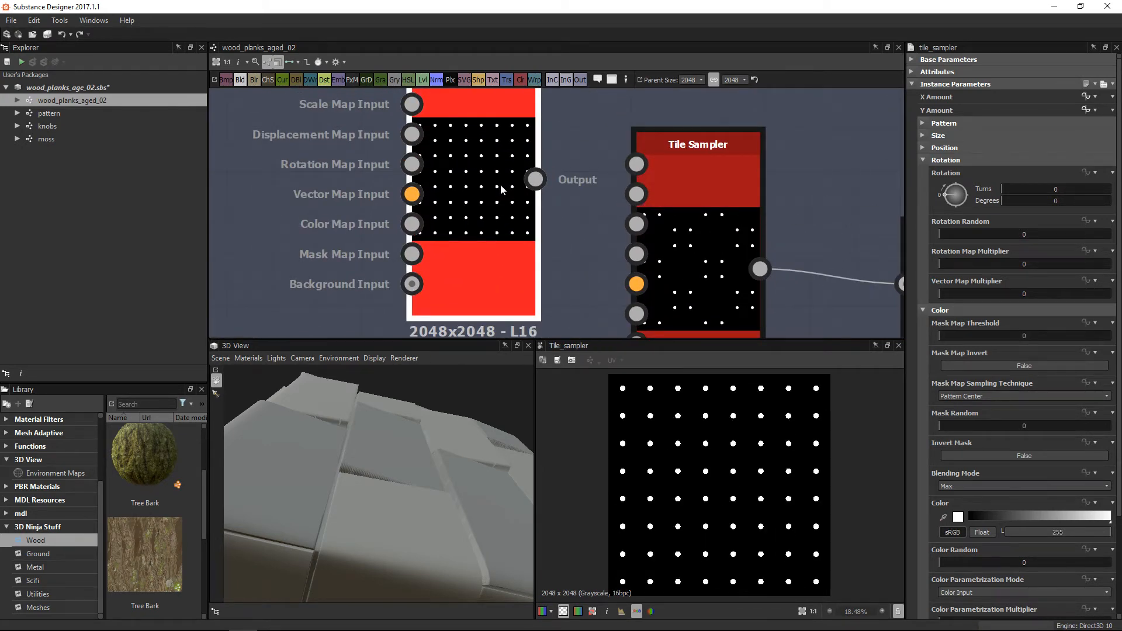
# Examine the masked Tile Sampler's dot pattern, its Color parameters and its Mask Map Input connection from Invert Grayscale.
pyautogui.click(725, 246)
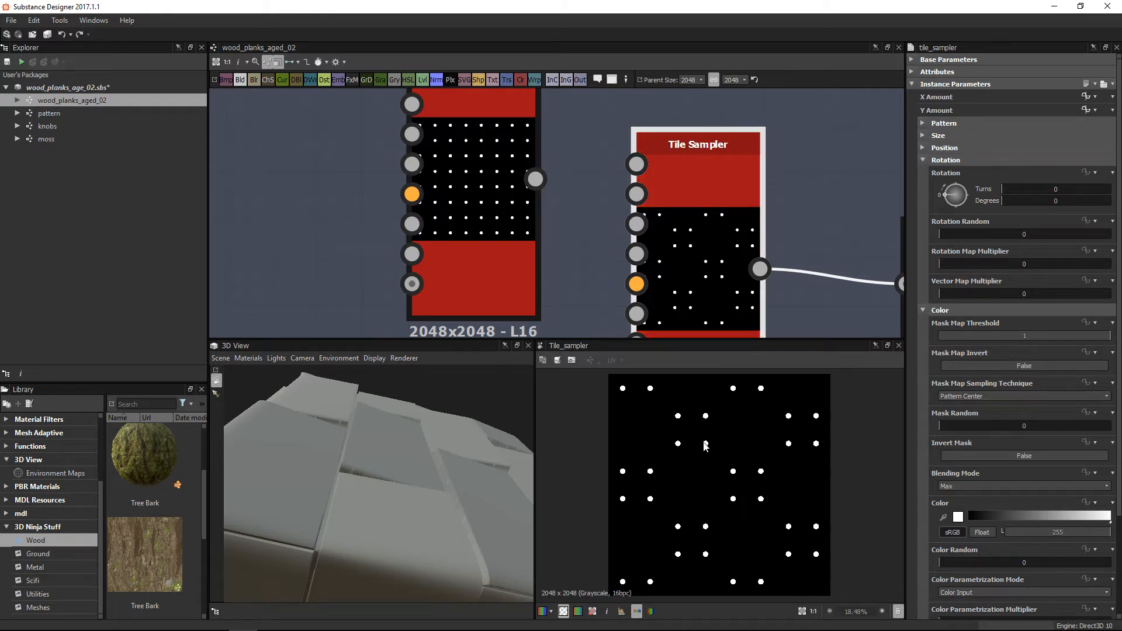
pyautogui.scroll(2, 706, 444)
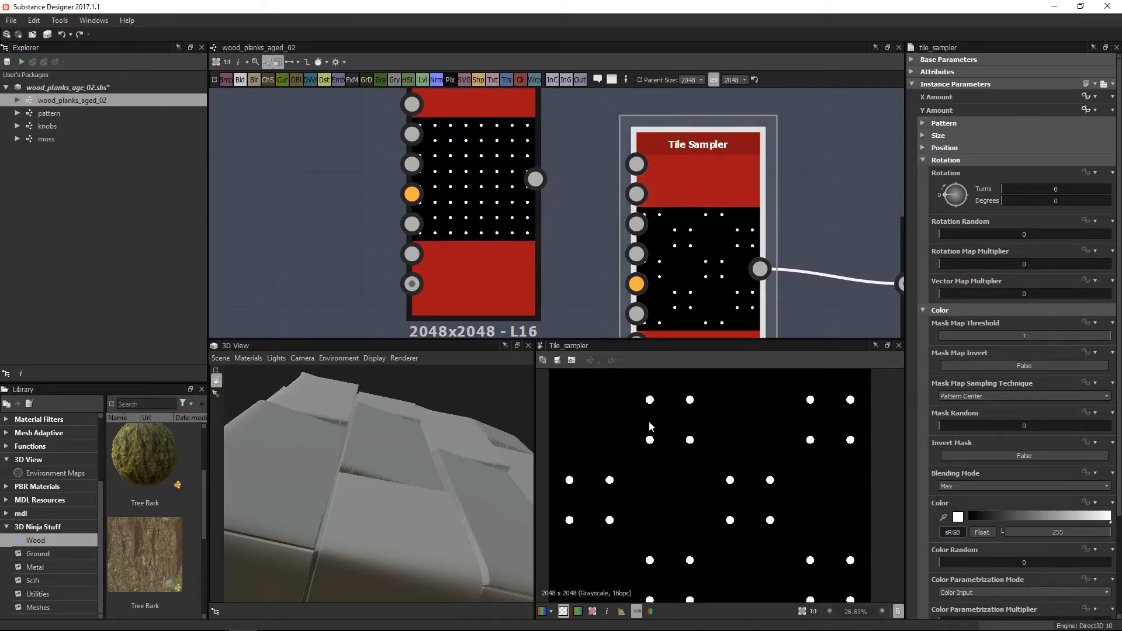
pyautogui.scroll(-1, 725, 249)
pyautogui.moveTo(729, 261); pyautogui.dragTo(717, 194, button='middle')
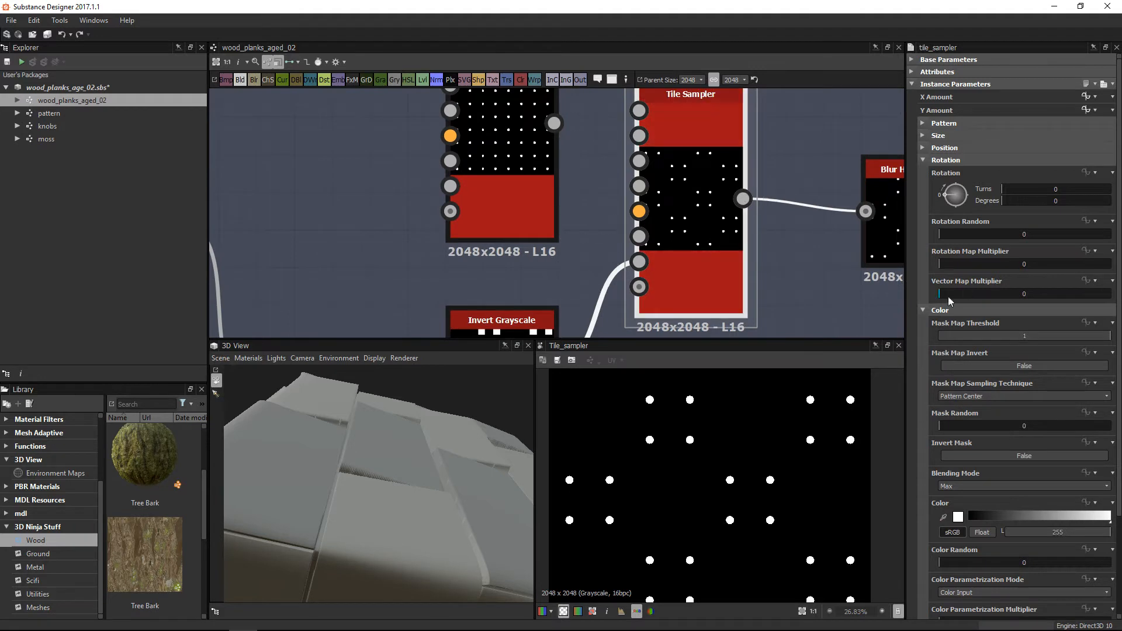
pyautogui.scroll(-2, 1090, 356)
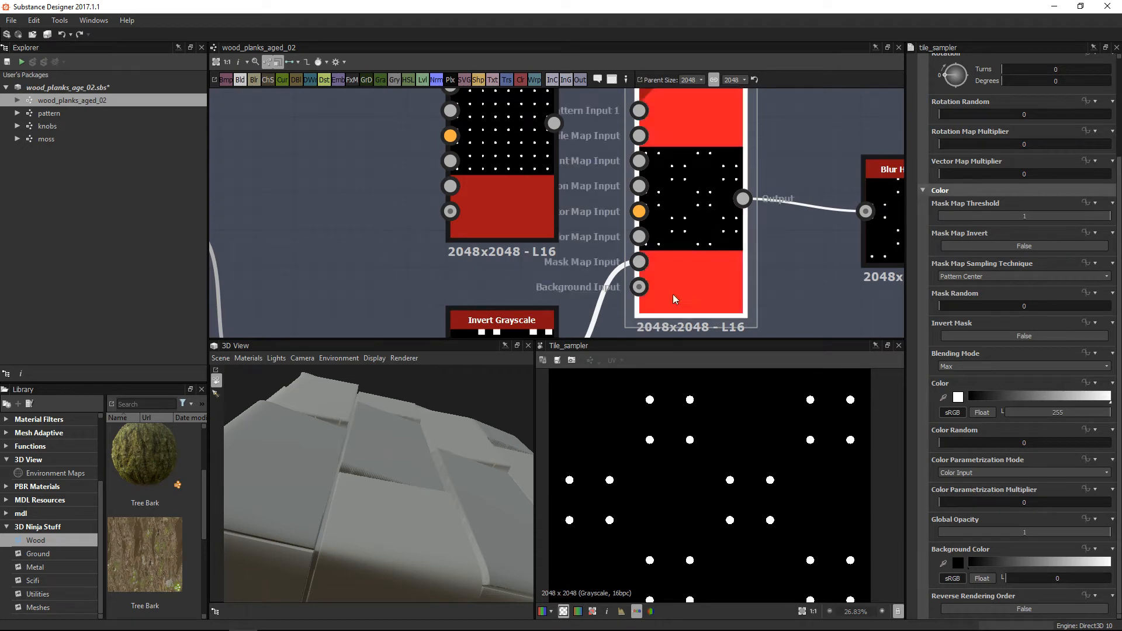
pyautogui.moveTo(527, 254); pyautogui.dragTo(535, 172, button='middle')
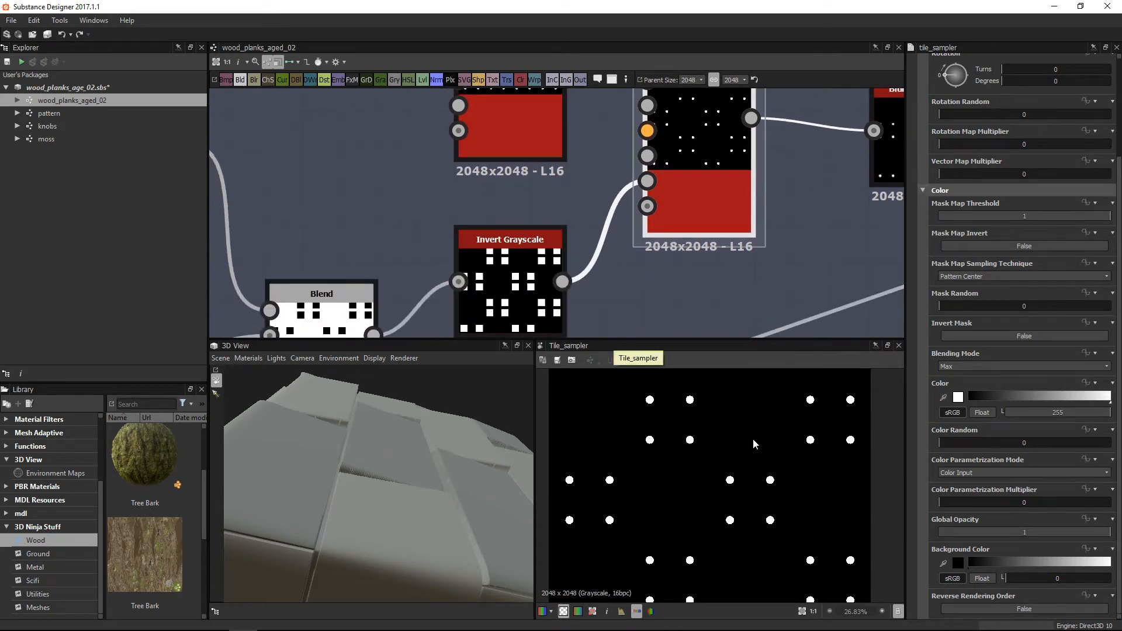
pyautogui.scroll(-2, 730, 444)
pyautogui.scroll(-1, 730, 444)
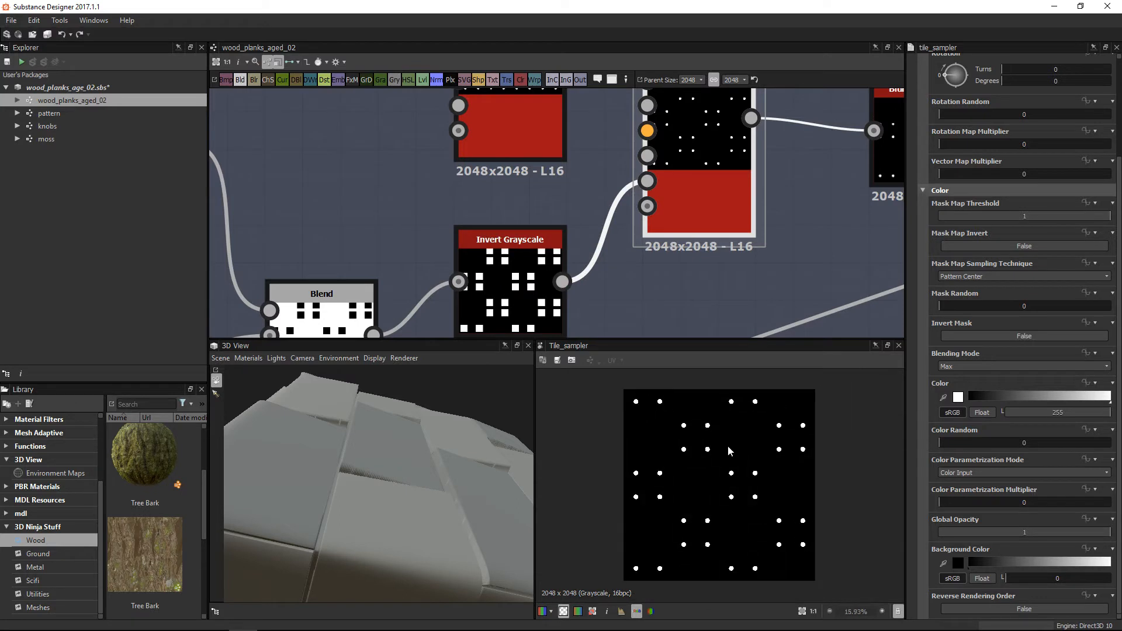
# Preview the Blur HQ Grayscale node after the masked Tile Sampler and inspect a single dot's soft edge up close.
pyautogui.moveTo(731, 168); pyautogui.dragTo(367, 205, button='middle')
pyautogui.scroll(-1, 544, 204)
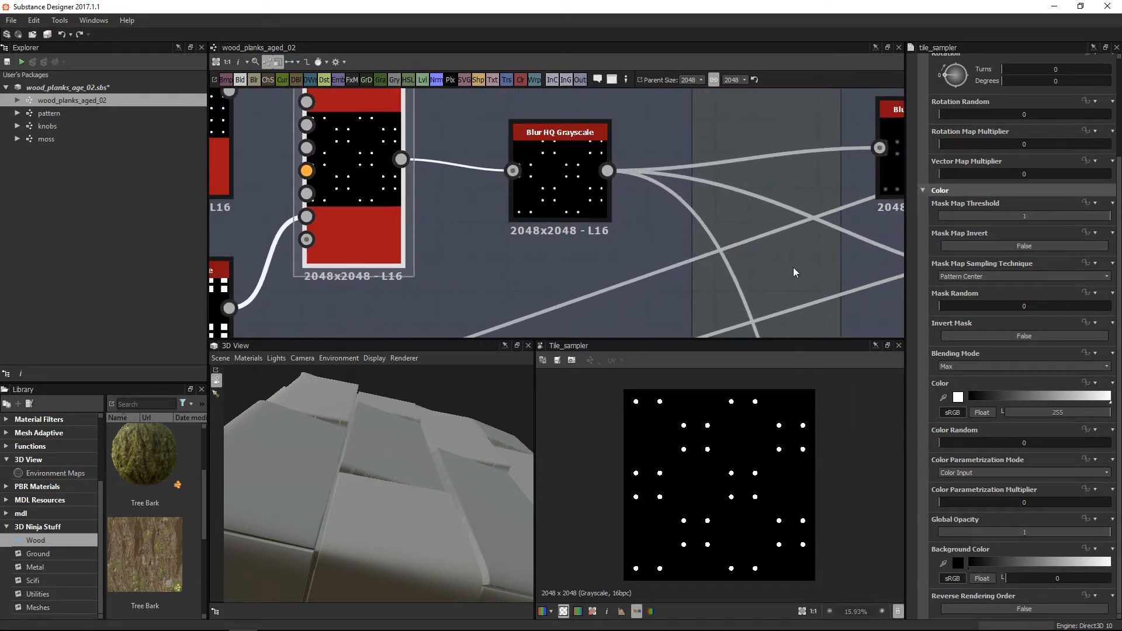
pyautogui.doubleClick(559, 175)
pyautogui.scroll(6, 691, 472)
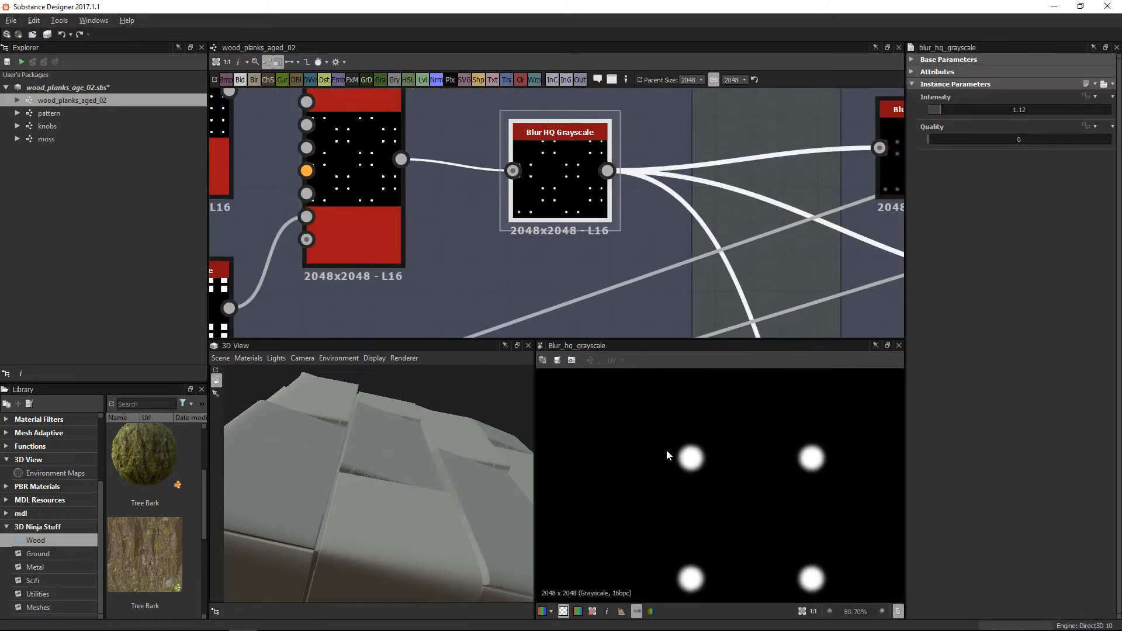
pyautogui.scroll(10, 691, 472)
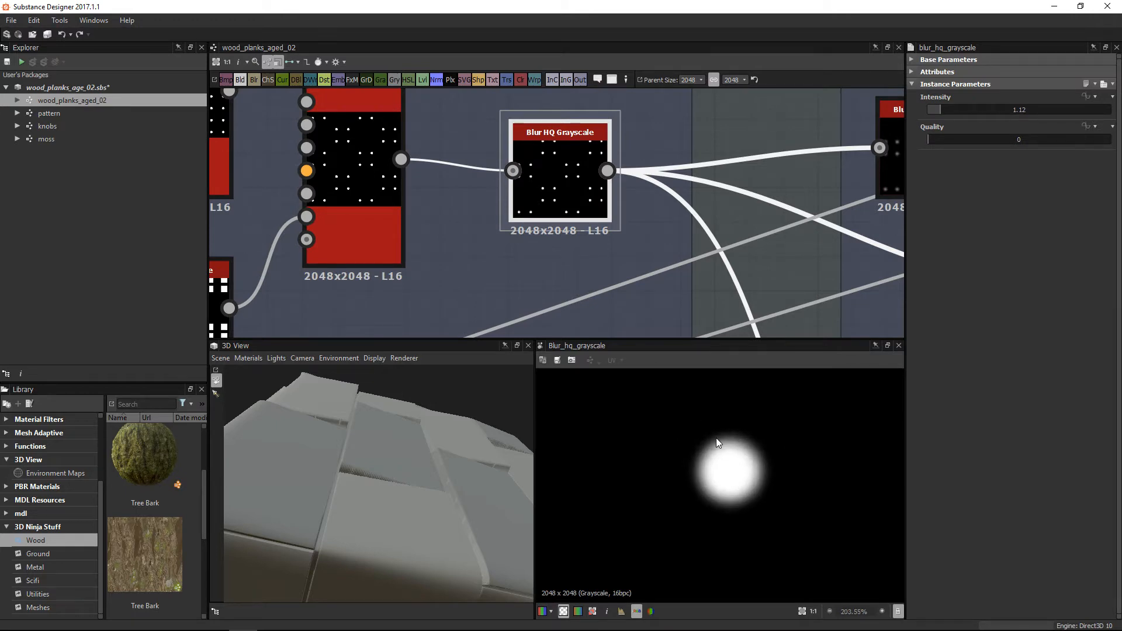
# Look over the Nails frame fed by the Blur HQ Grayscale node and examine the spacing of the blurred dots.
pyautogui.scroll(-5, 602, 159)
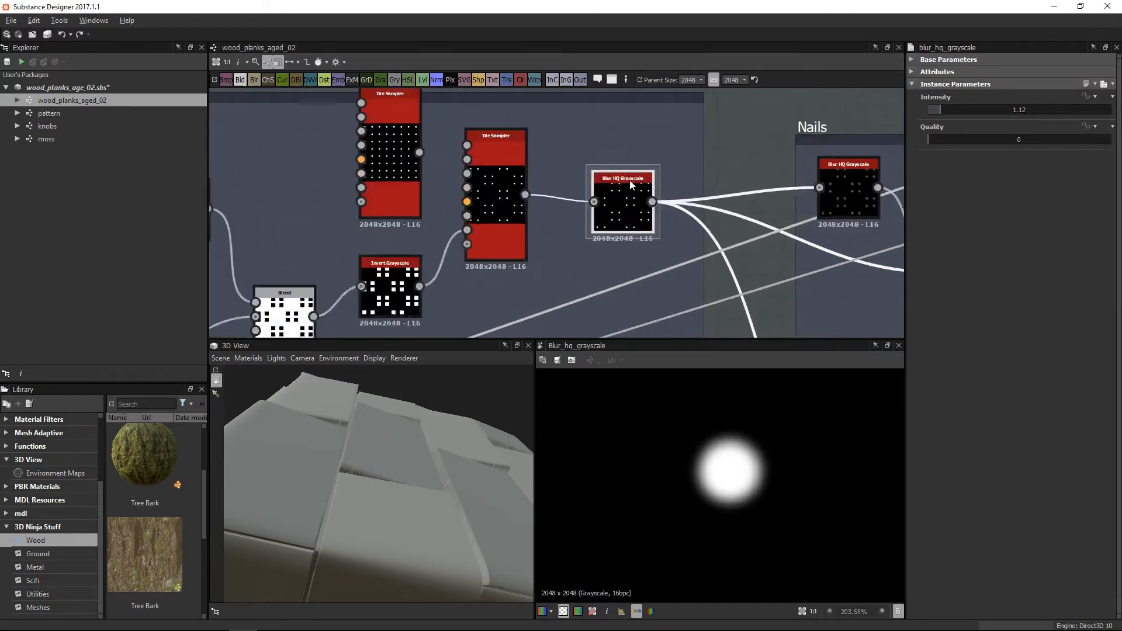
pyautogui.moveTo(791, 279); pyautogui.dragTo(640, 204, button='middle')
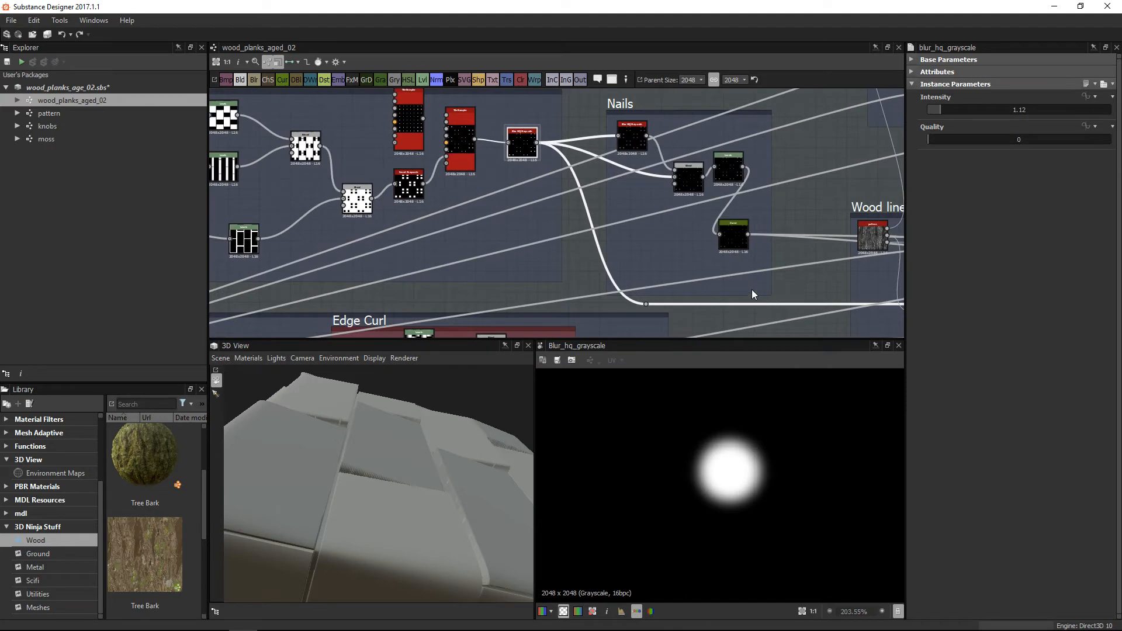
pyautogui.scroll(1, 679, 148)
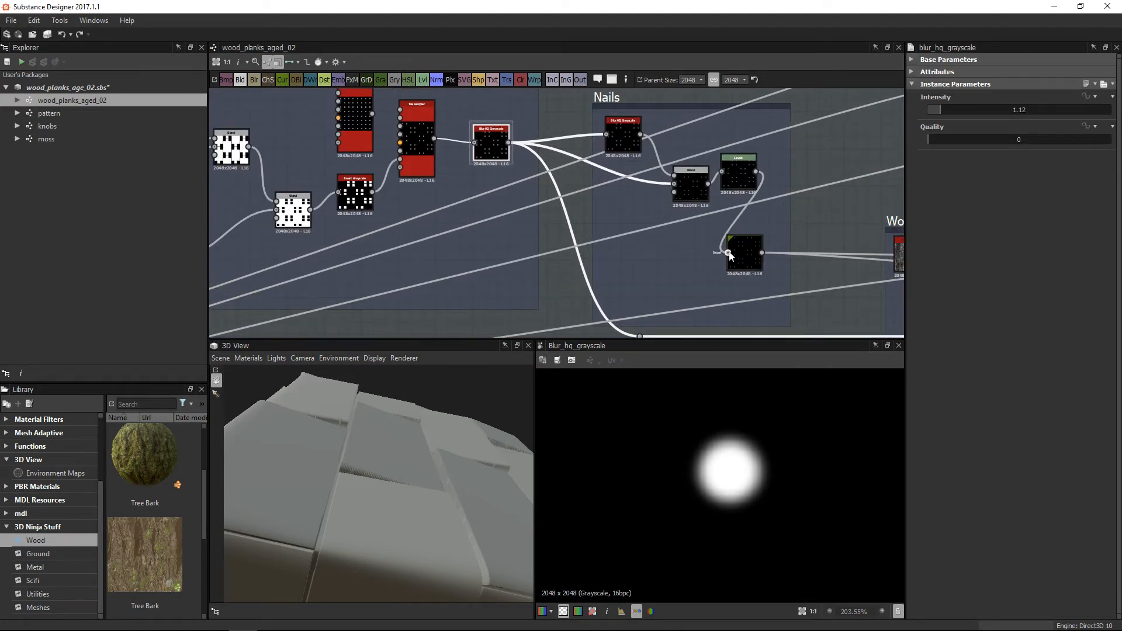
pyautogui.scroll(3, 620, 146)
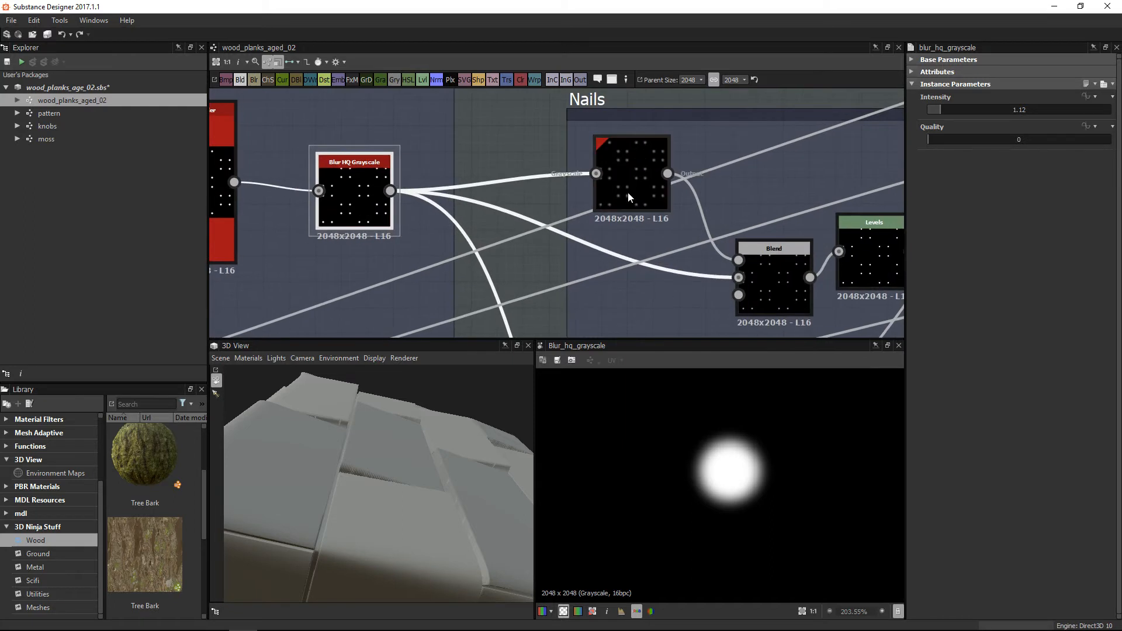
pyautogui.scroll(-4, 736, 457)
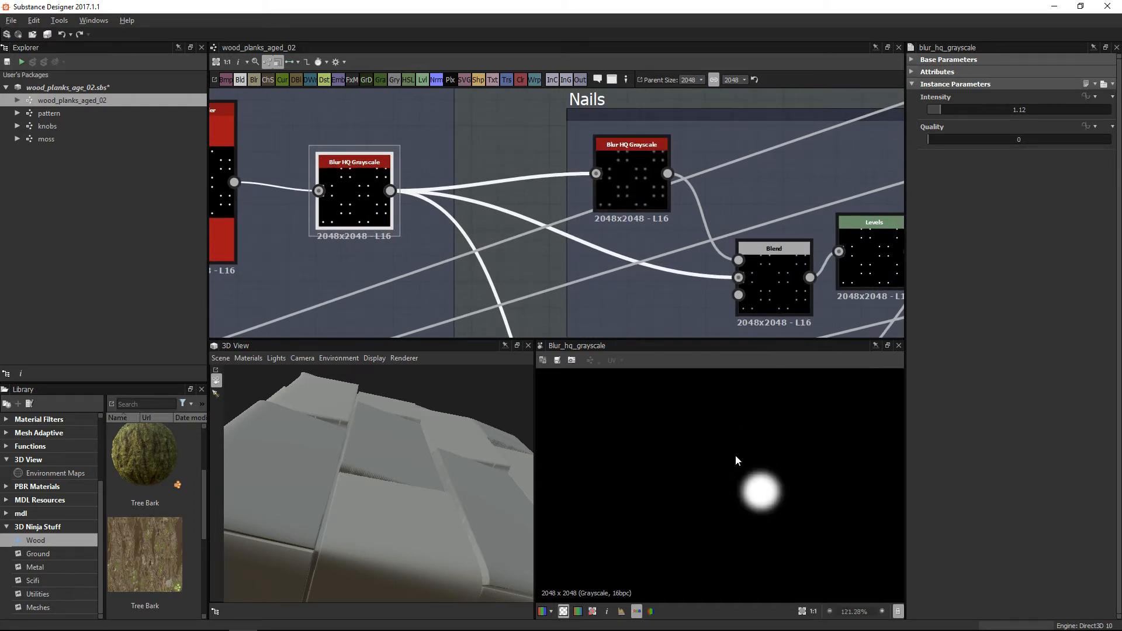
pyautogui.scroll(-4, 766, 494)
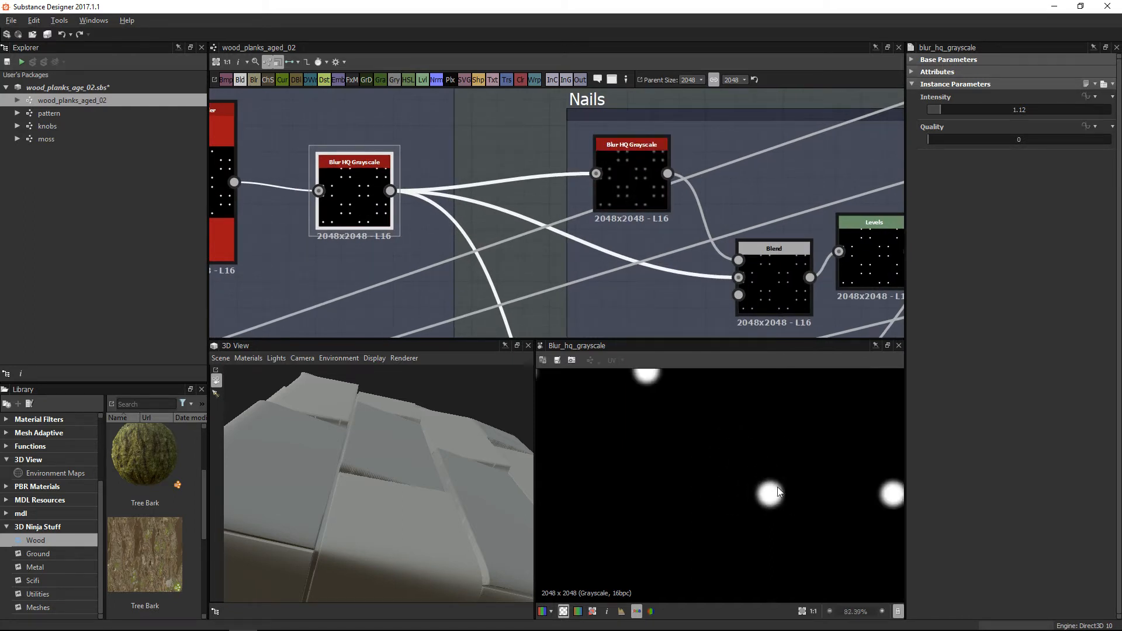
pyautogui.scroll(2, 784, 494)
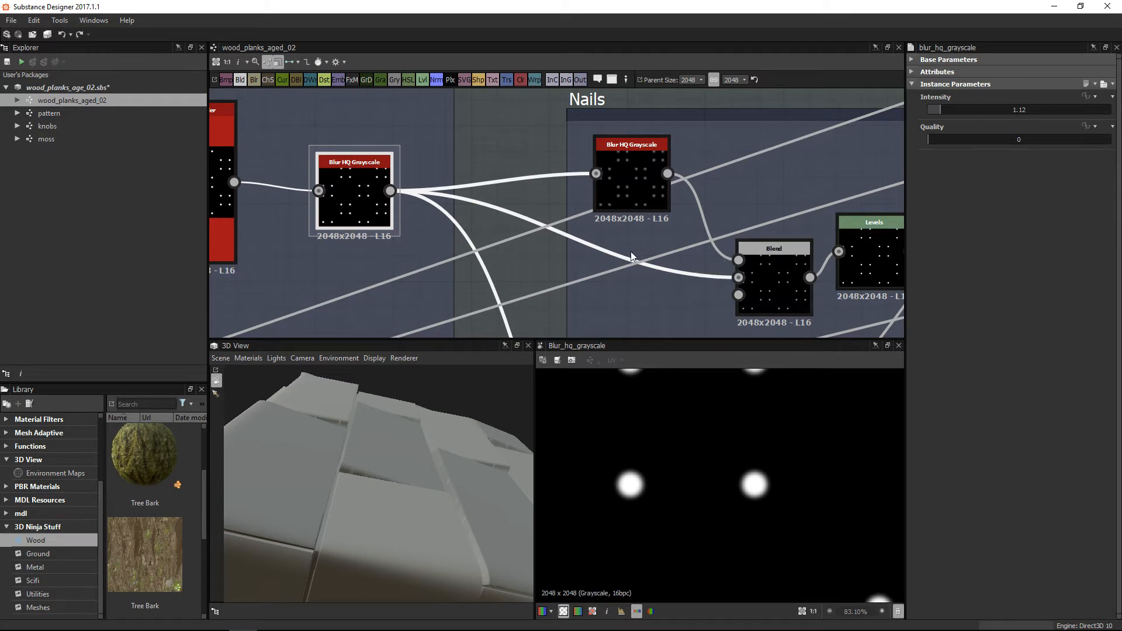
# Review how the nail placement nodes branch from the plank pattern and preview the unmasked Tile Sampler again.
pyautogui.scroll(-2, 677, 260)
pyautogui.scroll(-5, 707, 413)
pyautogui.moveTo(657, 248); pyautogui.dragTo(892, 181, button='middle')
pyautogui.scroll(-4, 612, 144)
pyautogui.moveTo(520, 122); pyautogui.dragTo(667, 158, button='middle')
pyautogui.moveTo(613, 256); pyautogui.dragTo(607, 182, button='middle')
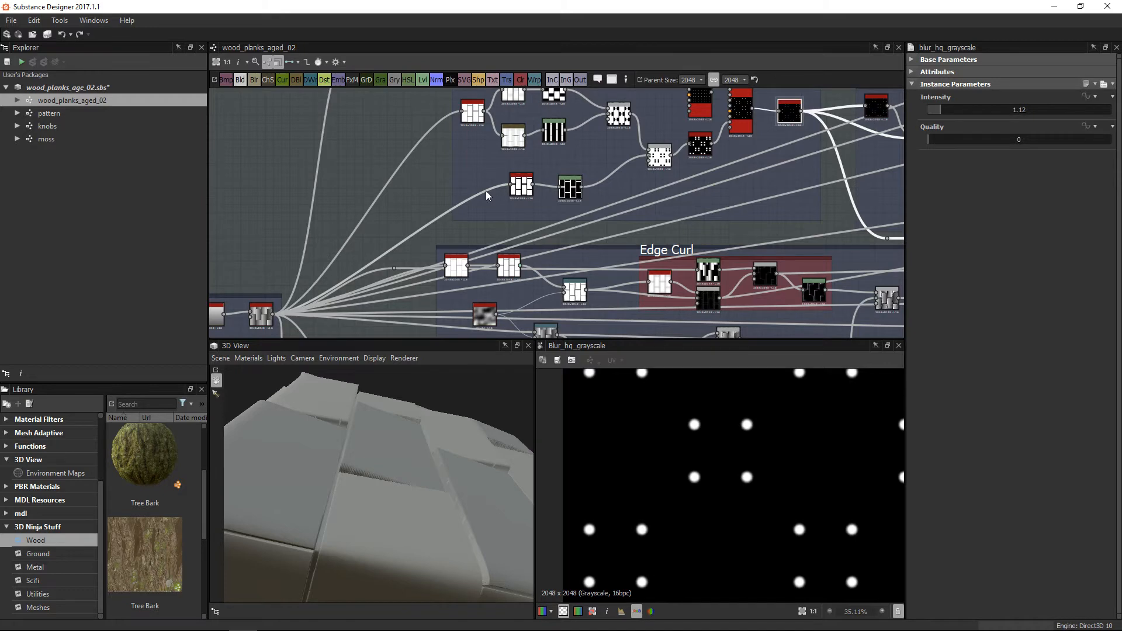
pyautogui.scroll(4, 752, 120)
pyautogui.moveTo(764, 180); pyautogui.dragTo(706, 269, button='middle')
pyautogui.click(588, 137)
pyautogui.doubleClick(587, 137)
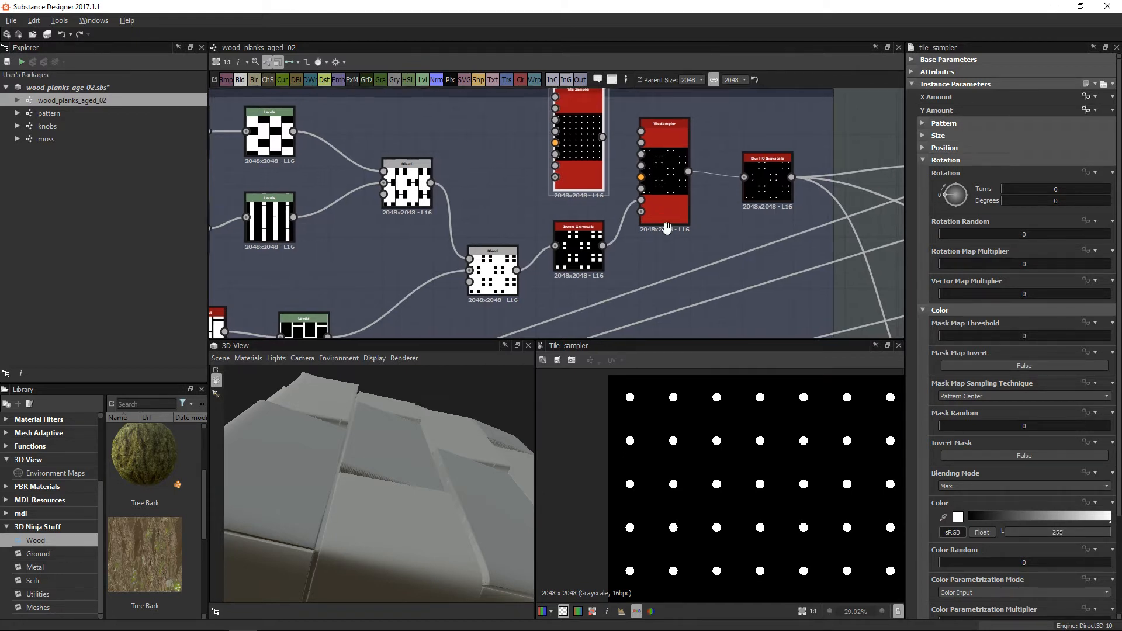
# Preview the Blur HQ Grayscale node in the Nails frame and check its Intensity and incoming connection.
pyautogui.moveTo(708, 231); pyautogui.dragTo(593, 241, button='middle')
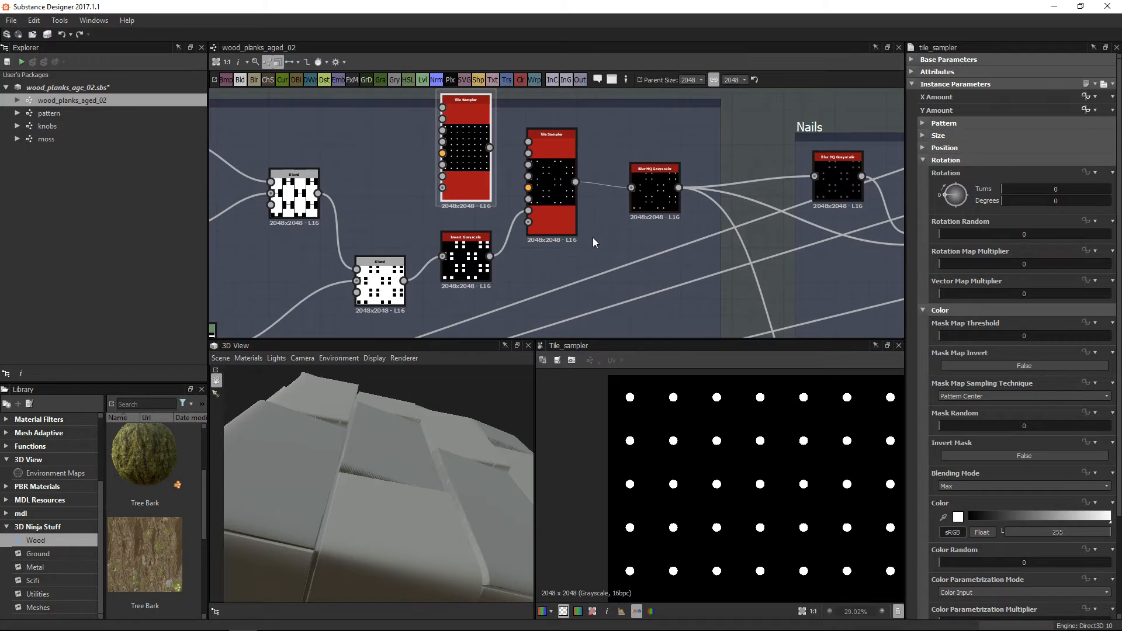
pyautogui.moveTo(689, 225); pyautogui.dragTo(588, 222, button='middle')
pyautogui.scroll(2, 592, 227)
pyautogui.moveTo(758, 227); pyautogui.dragTo(584, 222, button='middle')
pyautogui.moveTo(745, 238); pyautogui.dragTo(522, 201, button='middle')
pyautogui.scroll(-1, 522, 201)
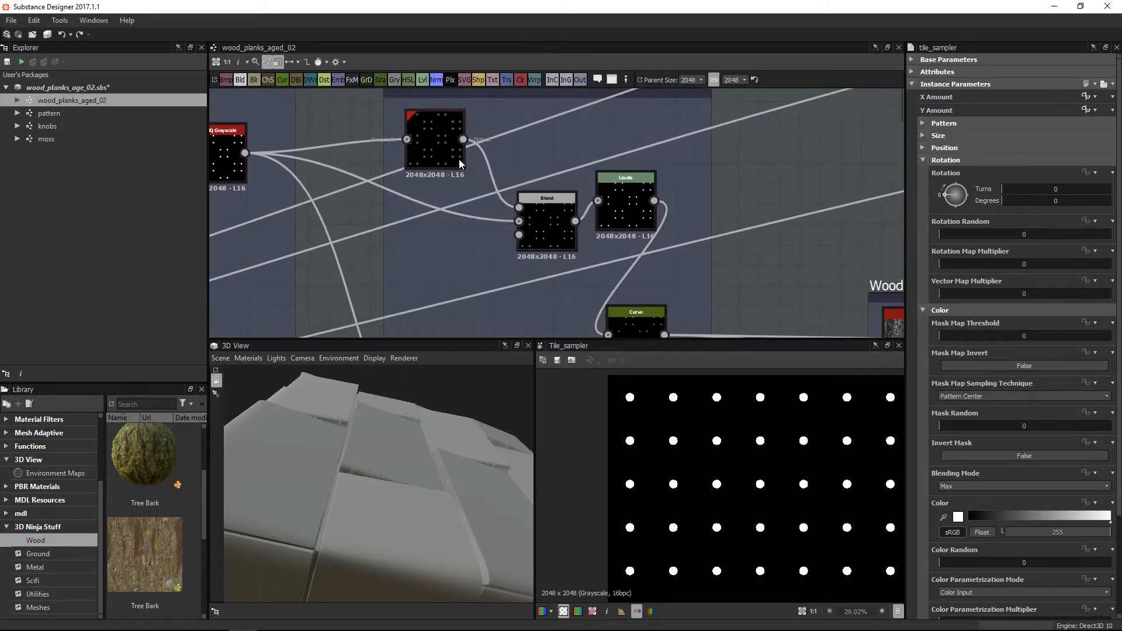
pyautogui.doubleClick(435, 145)
pyautogui.scroll(1, 456, 165)
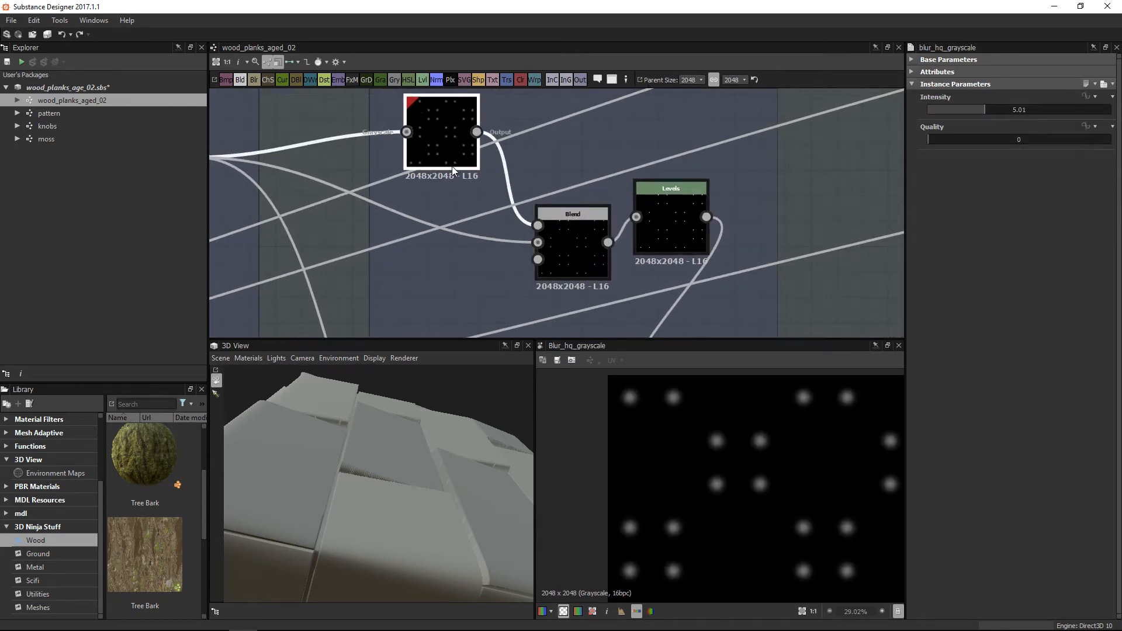
pyautogui.moveTo(451, 166); pyautogui.dragTo(582, 198, button='middle')
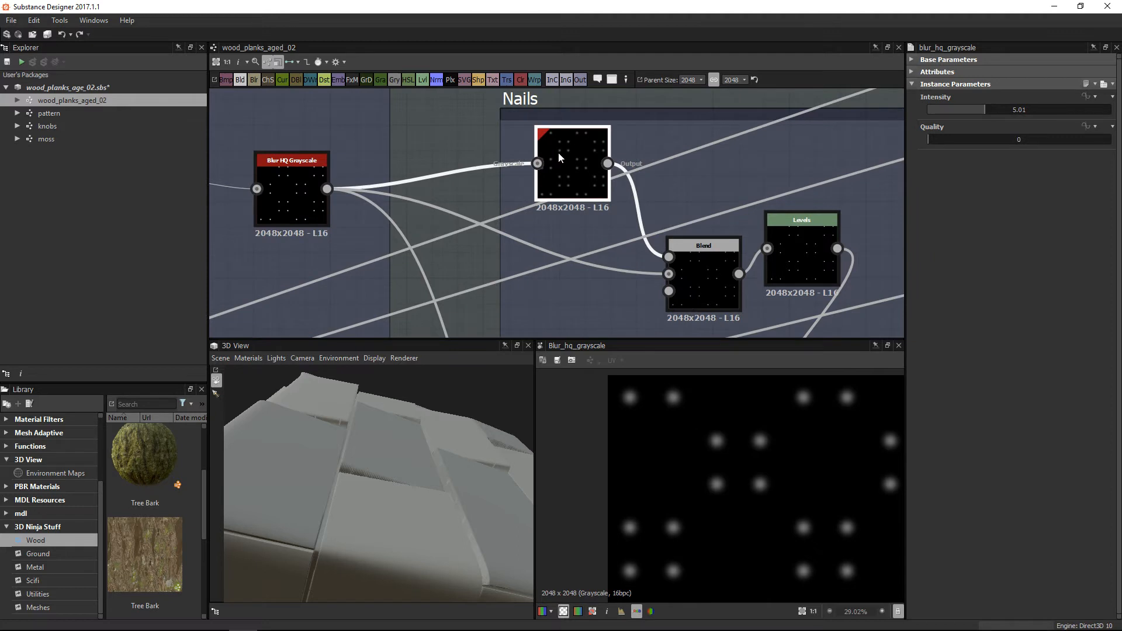
# Preview the Subtract Blend in the Nails frame and compare it with its foreground and background inputs.
pyautogui.click(699, 263)
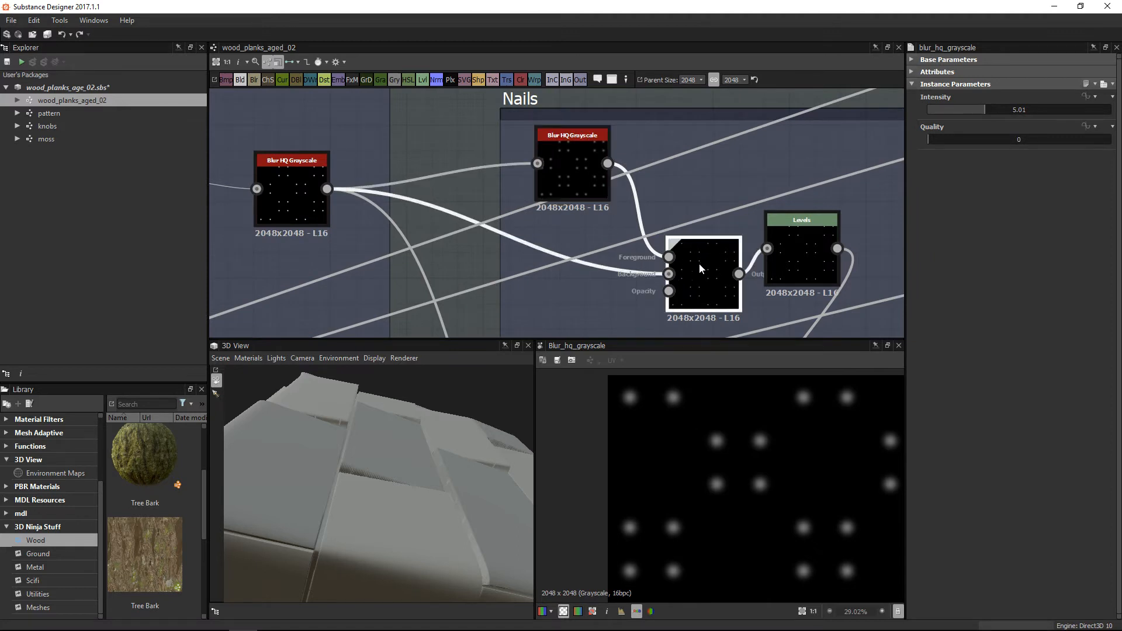
pyautogui.doubleClick(699, 263)
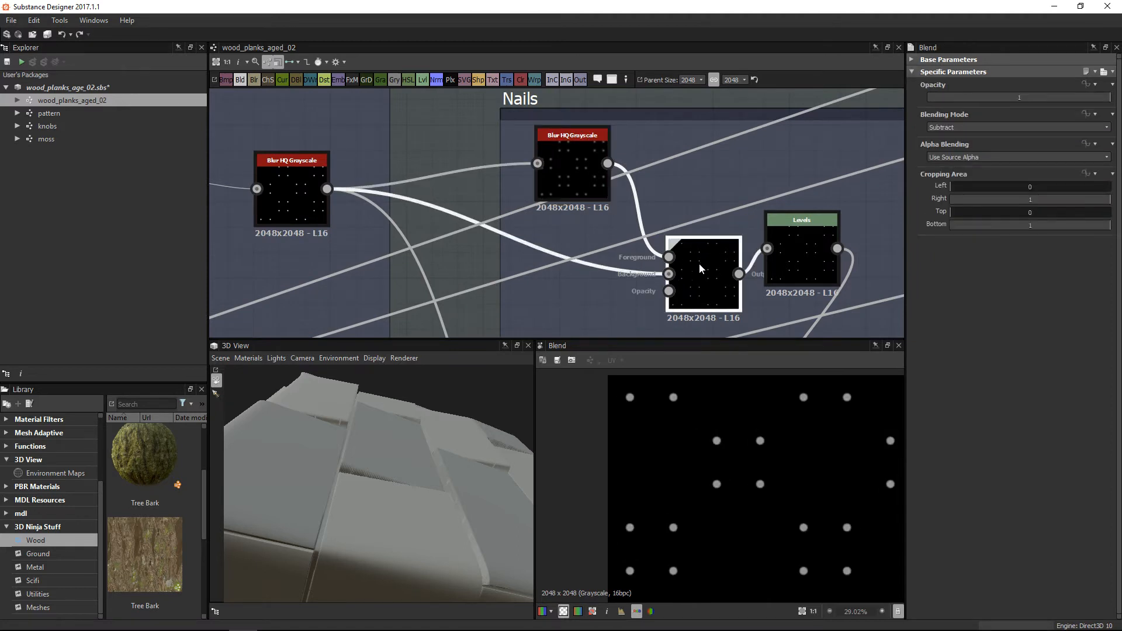
pyautogui.doubleClick(670, 260)
pyautogui.doubleClick(671, 275)
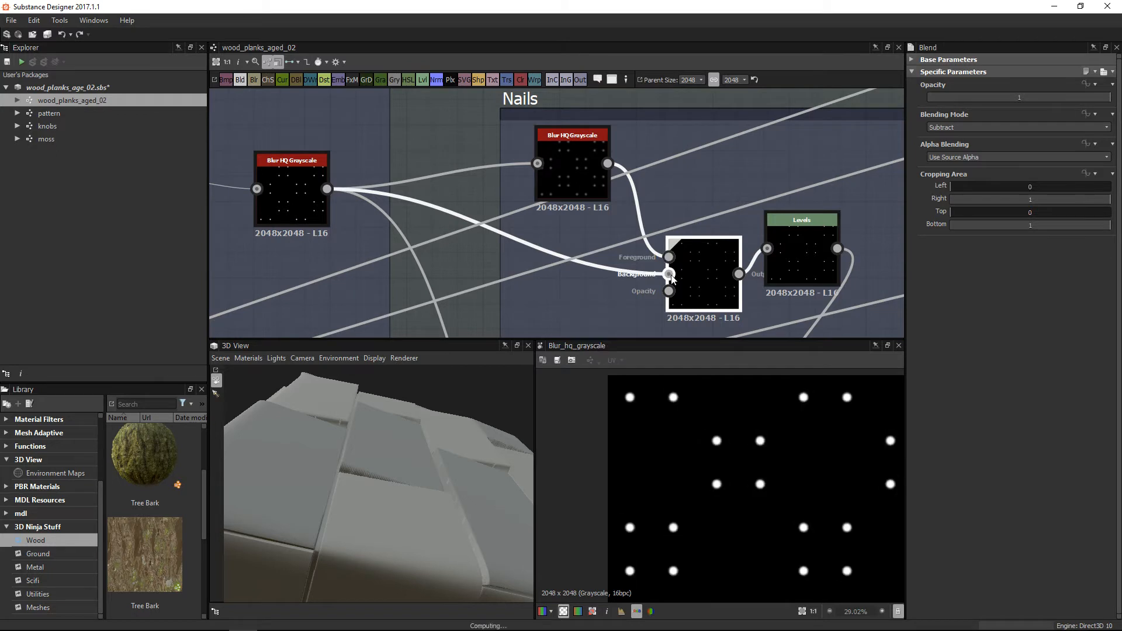
pyautogui.doubleClick(707, 280)
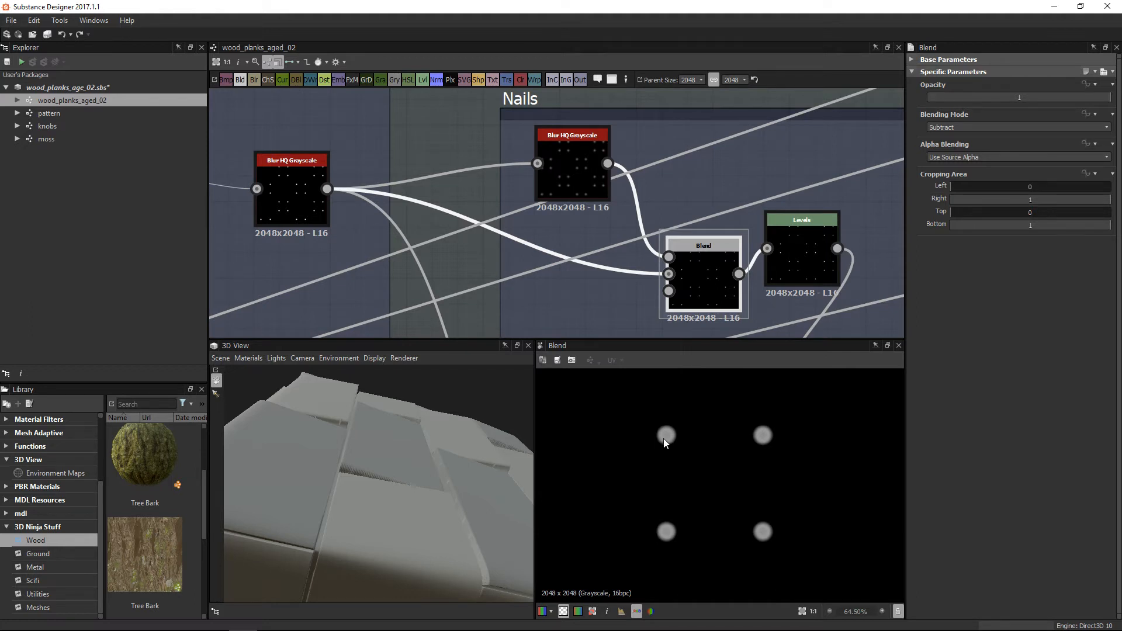
# Preview the Levels node that follows the Subtract Blend in the Nails frame.
pyautogui.moveTo(794, 245); pyautogui.dragTo(686, 174, button='middle')
pyautogui.doubleClick(687, 178)
pyautogui.scroll(1, 738, 242)
# Preview the Curve node at the end of the Nails frame and inspect a single nail head up close.
pyautogui.moveTo(737, 241); pyautogui.dragTo(717, 103, button='middle')
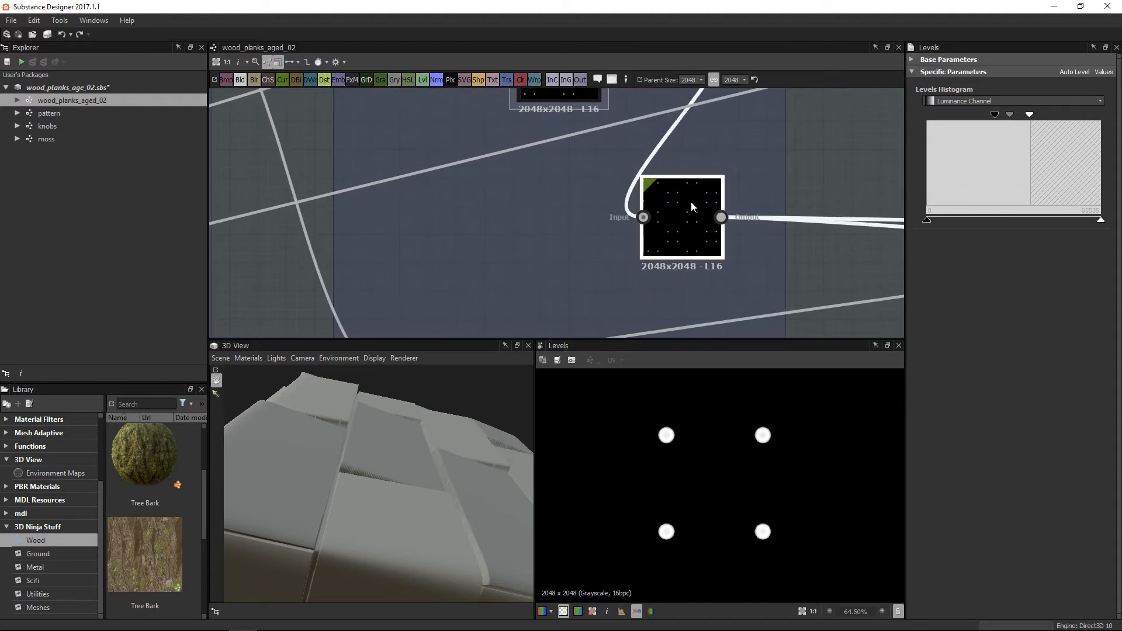
pyautogui.doubleClick(691, 206)
pyautogui.scroll(7, 765, 438)
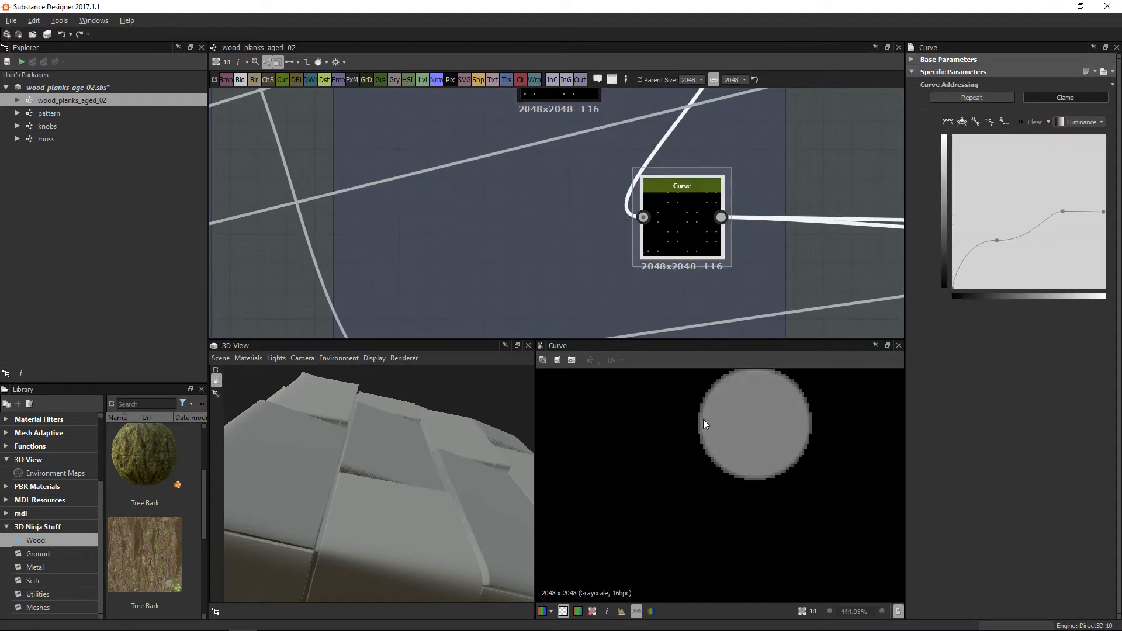
pyautogui.scroll(3, 704, 429)
pyautogui.moveTo(727, 466); pyautogui.dragTo(696, 504, button='middle')
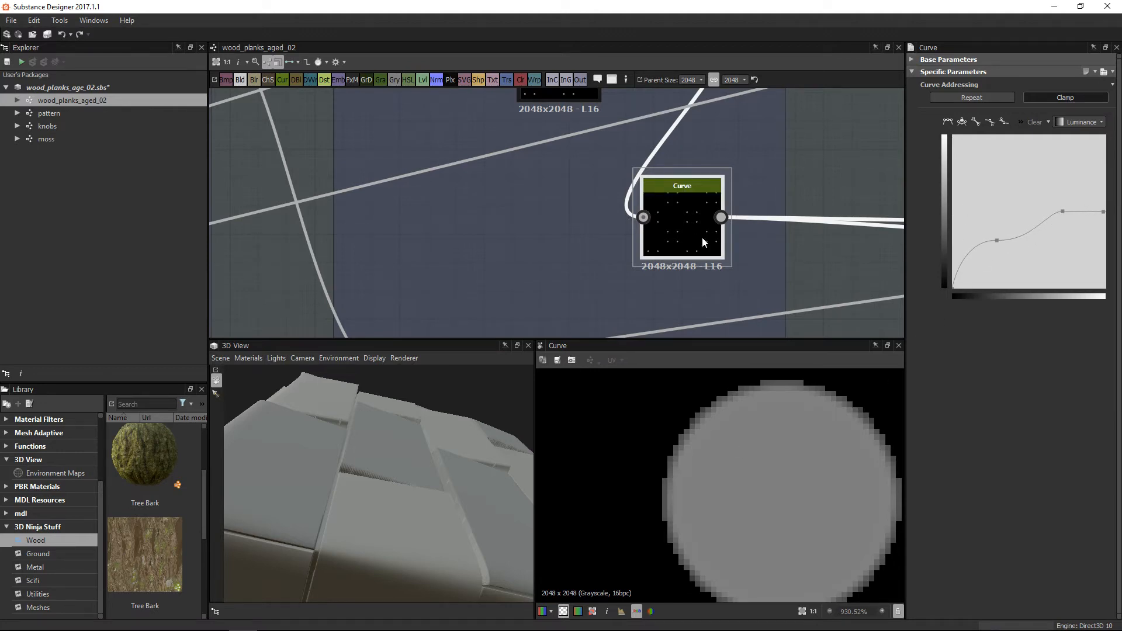
# Open the Number X function of the Planks frame's Tile Generator and examine how plank_x is multiplied by 2.
pyautogui.scroll(-6, 720, 211)
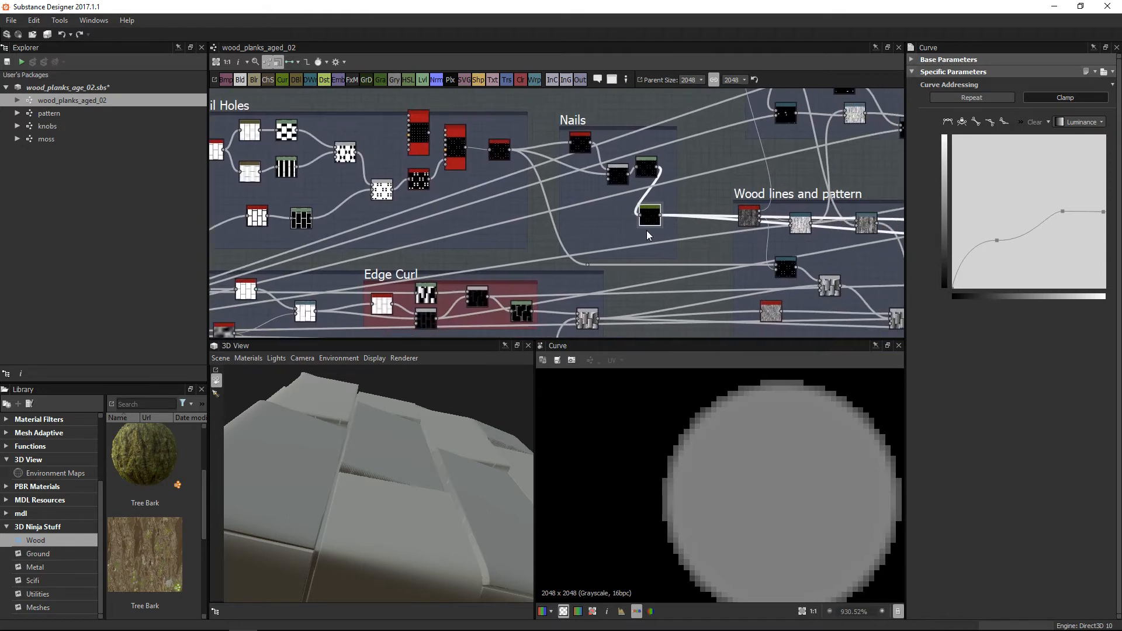
pyautogui.scroll(-4, 647, 234)
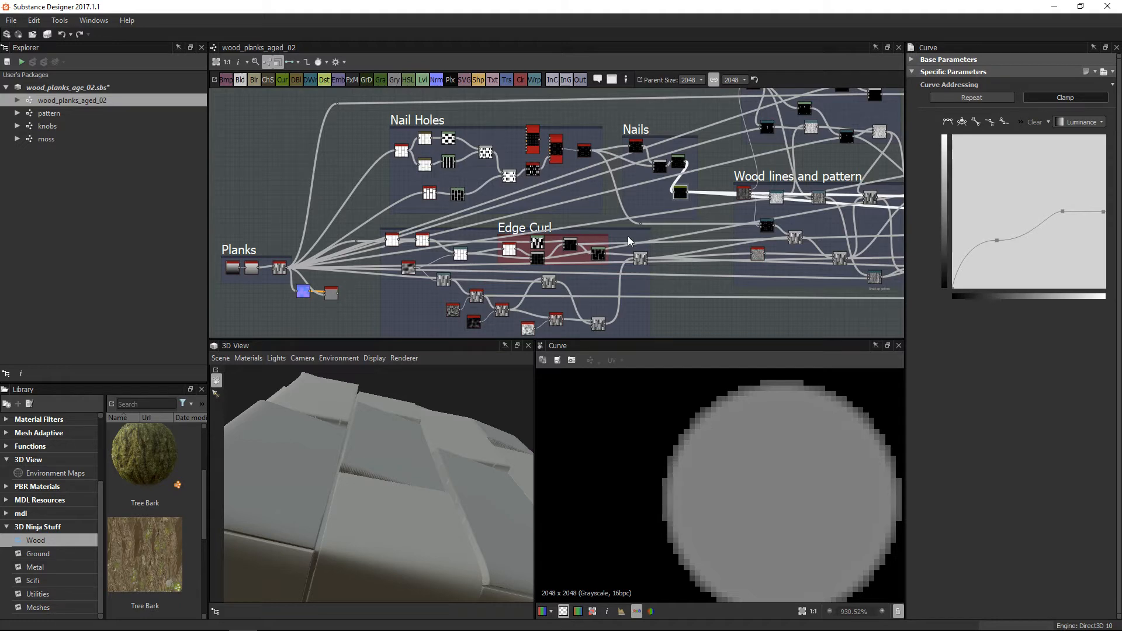
pyautogui.scroll(3, 435, 222)
pyautogui.scroll(3, 425, 252)
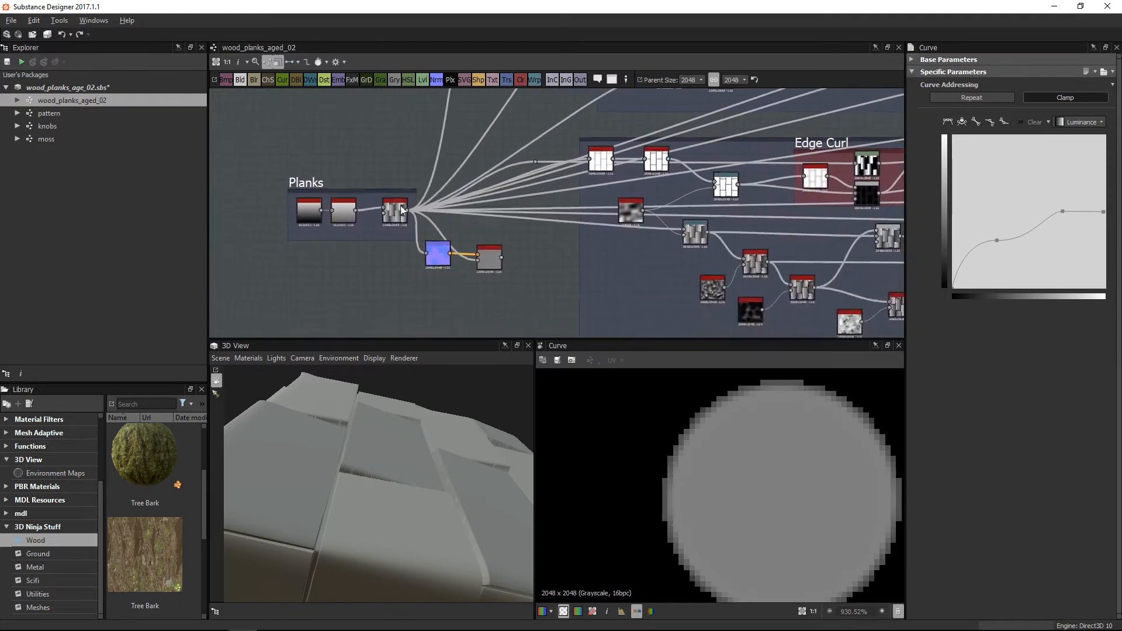
pyautogui.click(405, 220)
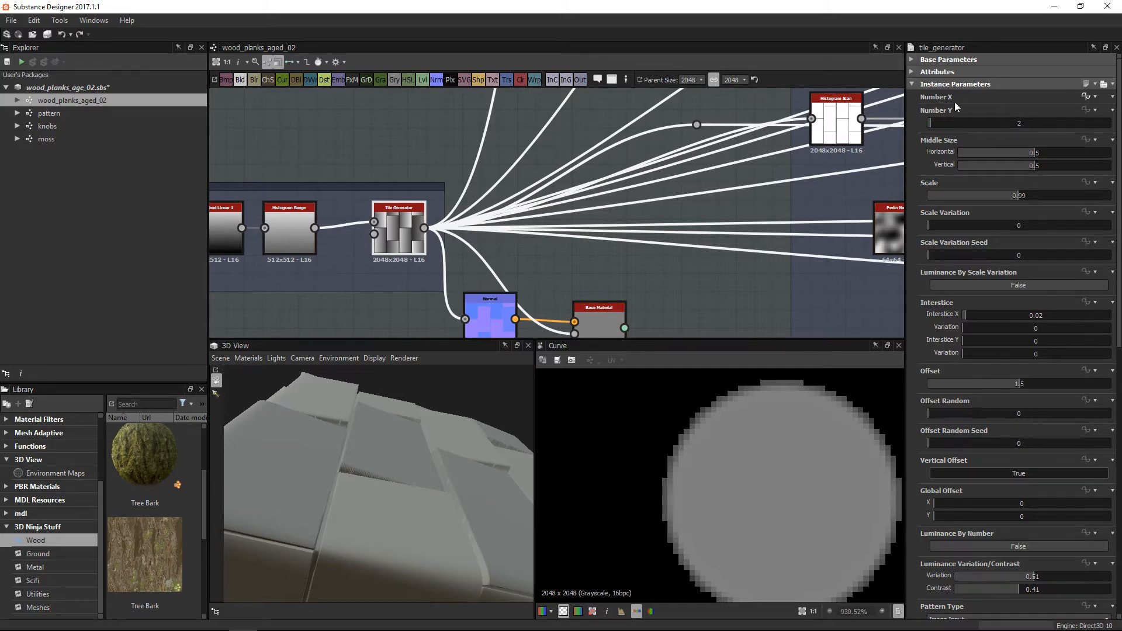
pyautogui.click(1085, 96)
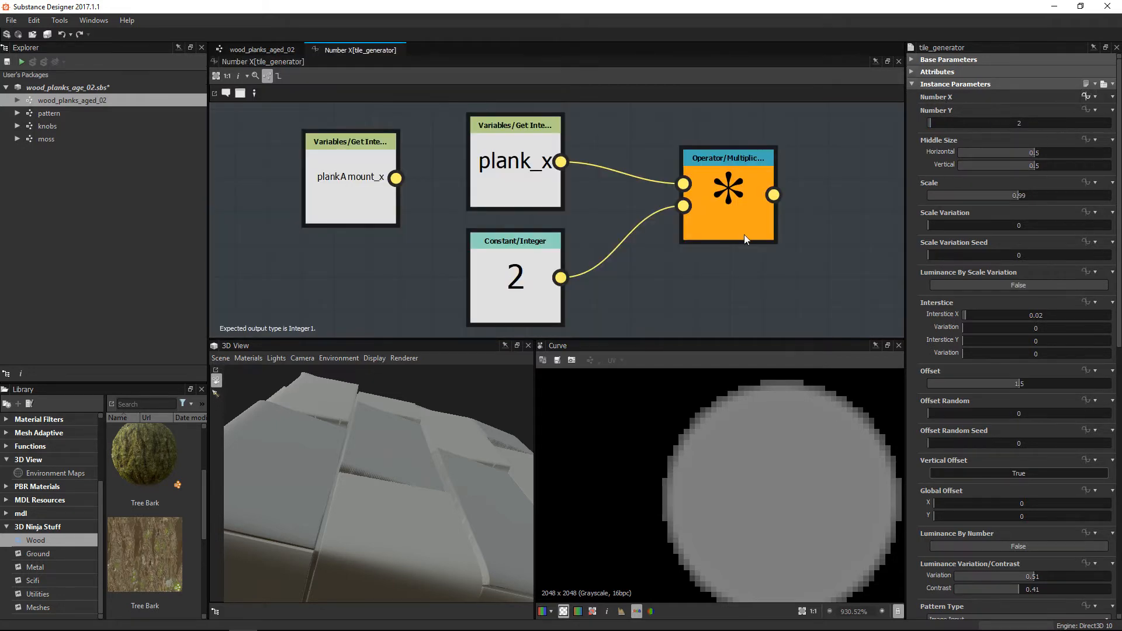
pyautogui.moveTo(332, 184); pyautogui.dragTo(246, 187)
pyautogui.moveTo(344, 186); pyautogui.dragTo(267, 181, button='middle')
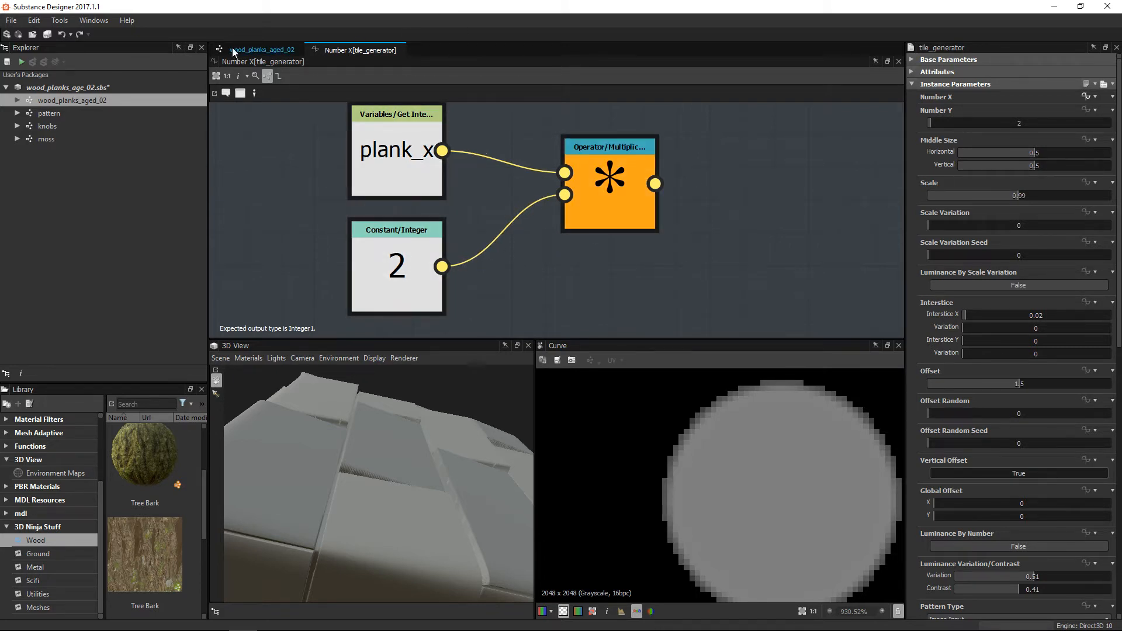
# Return to the wood_planks_aged_02 graph and expand the plank_x input parameter to review its default, minimum and maximum.
pyautogui.click(262, 50)
pyautogui.click(366, 156)
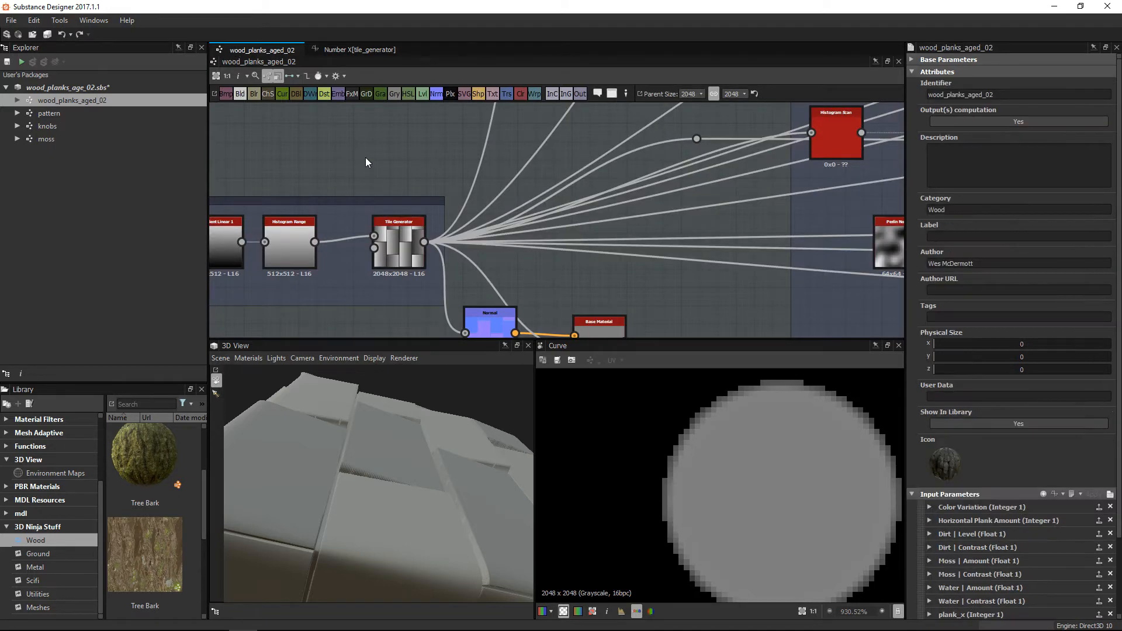
pyautogui.click(913, 72)
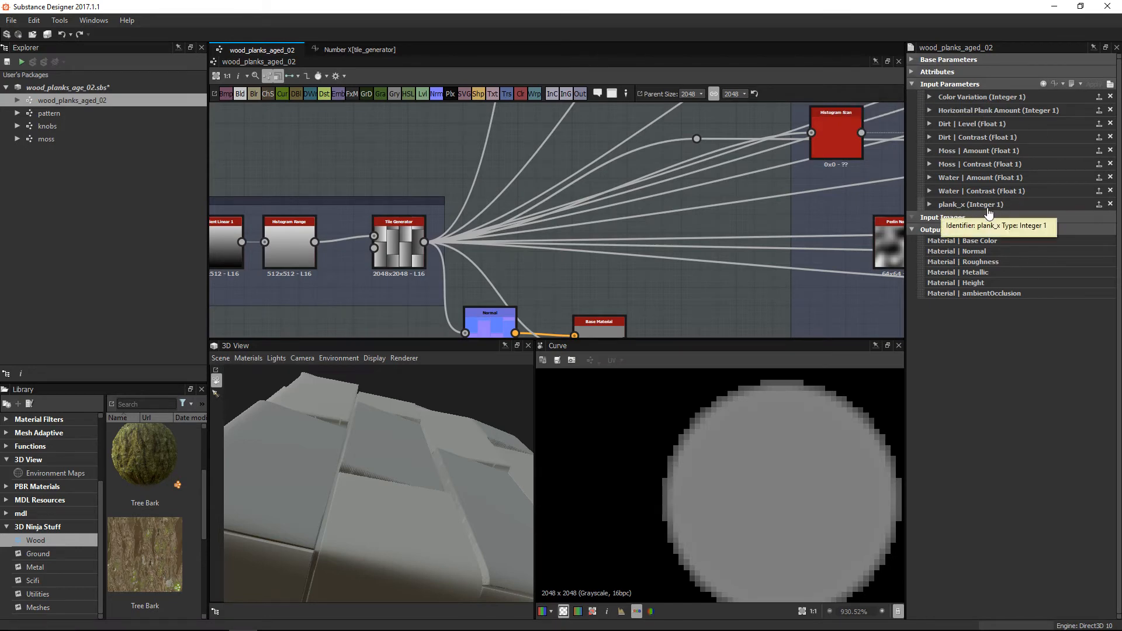
pyautogui.click(930, 204)
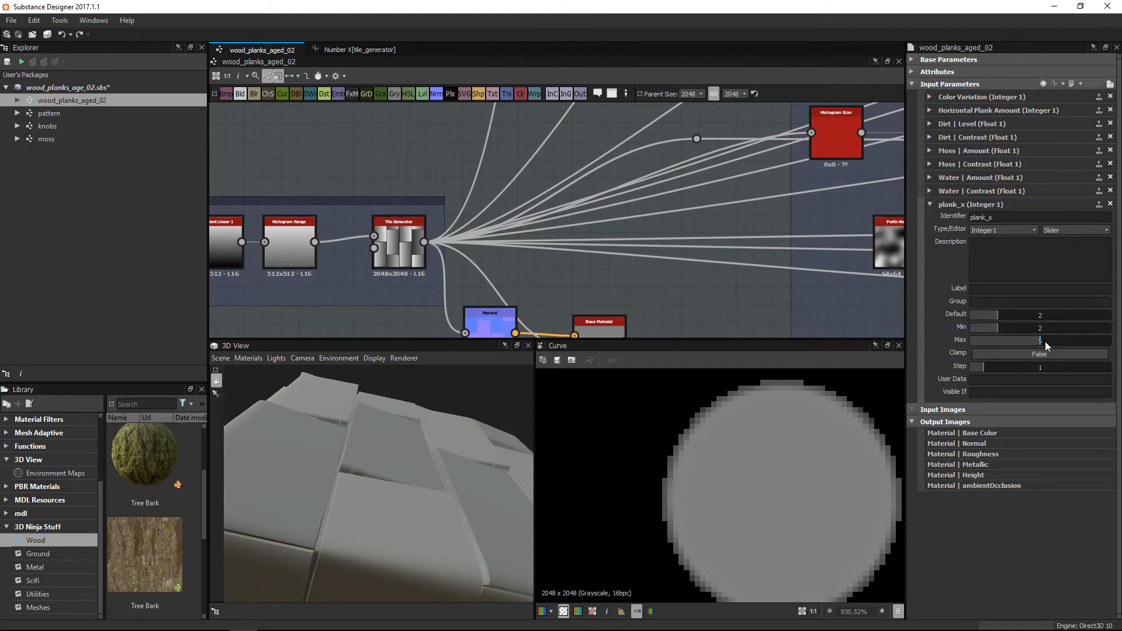
# Duplicate the Planks frame's Tile Generator and place the copy just above the frame.
pyautogui.moveTo(354, 325); pyautogui.dragTo(727, 291, button='middle')
pyautogui.scroll(-5, 727, 291)
pyautogui.moveTo(493, 237); pyautogui.dragTo(443, 171, button='middle')
pyautogui.scroll(-6, 443, 170)
pyautogui.moveTo(618, 323); pyautogui.dragTo(698, 365, button='middle')
pyautogui.scroll(9, 492, 187)
pyautogui.scroll(1, 557, 249)
pyautogui.scroll(1, 643, 228)
pyautogui.moveTo(701, 221); pyautogui.dragTo(615, 256, button='middle')
pyautogui.scroll(-2, 617, 258)
pyautogui.click(642, 261)
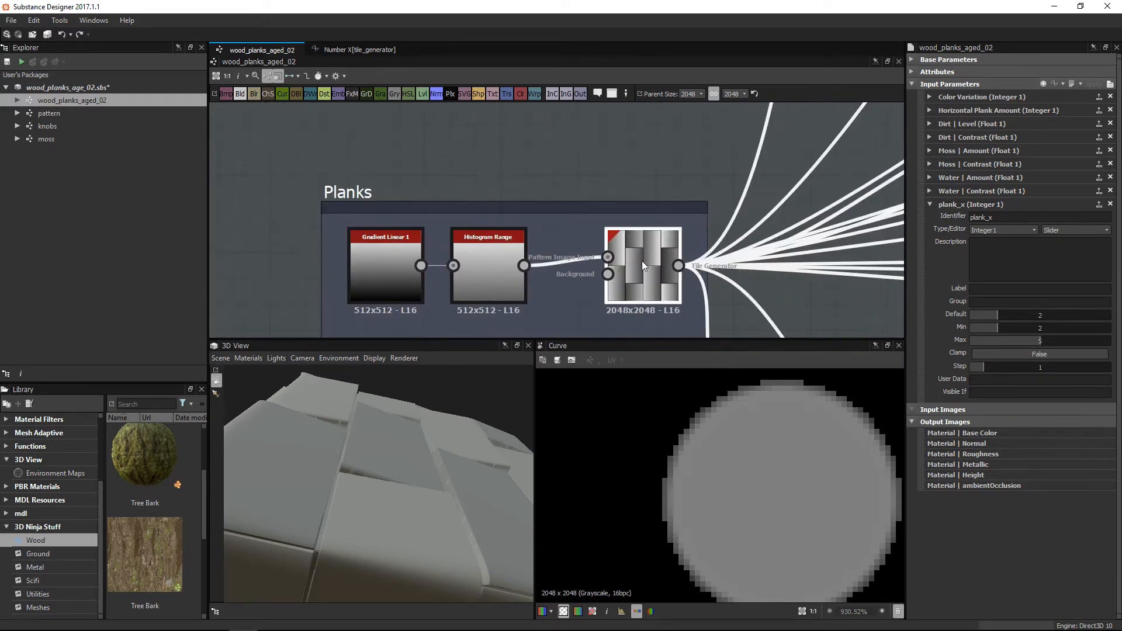
pyautogui.hotkey('ctrl', 'v')
pyautogui.moveTo(581, 203); pyautogui.dragTo(616, 121)
# Clear the function driving Number X on the copied Tile Generator and set Number X to 2.
pyautogui.click(1092, 98)
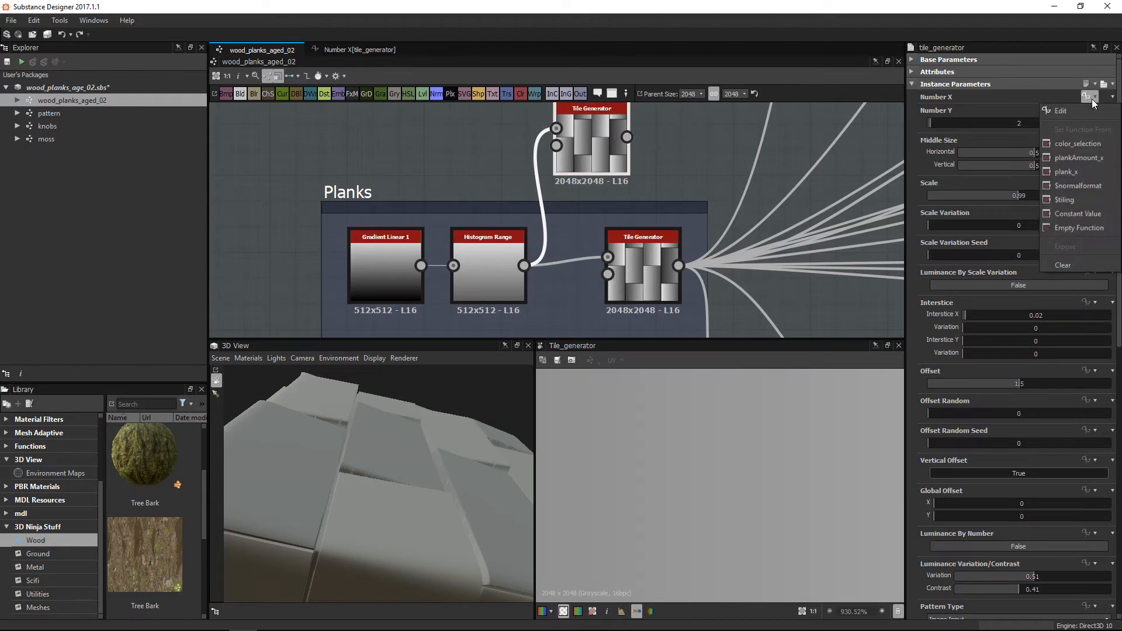
pyautogui.click(1064, 266)
pyautogui.moveTo(949, 111); pyautogui.dragTo(932, 106)
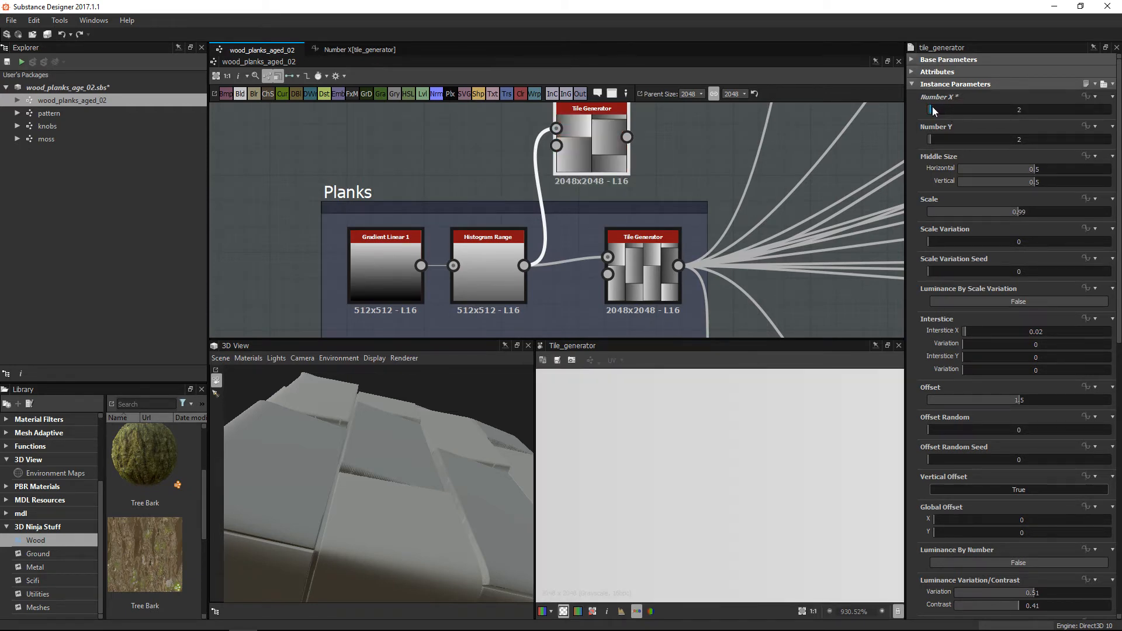
pyautogui.click(1095, 97)
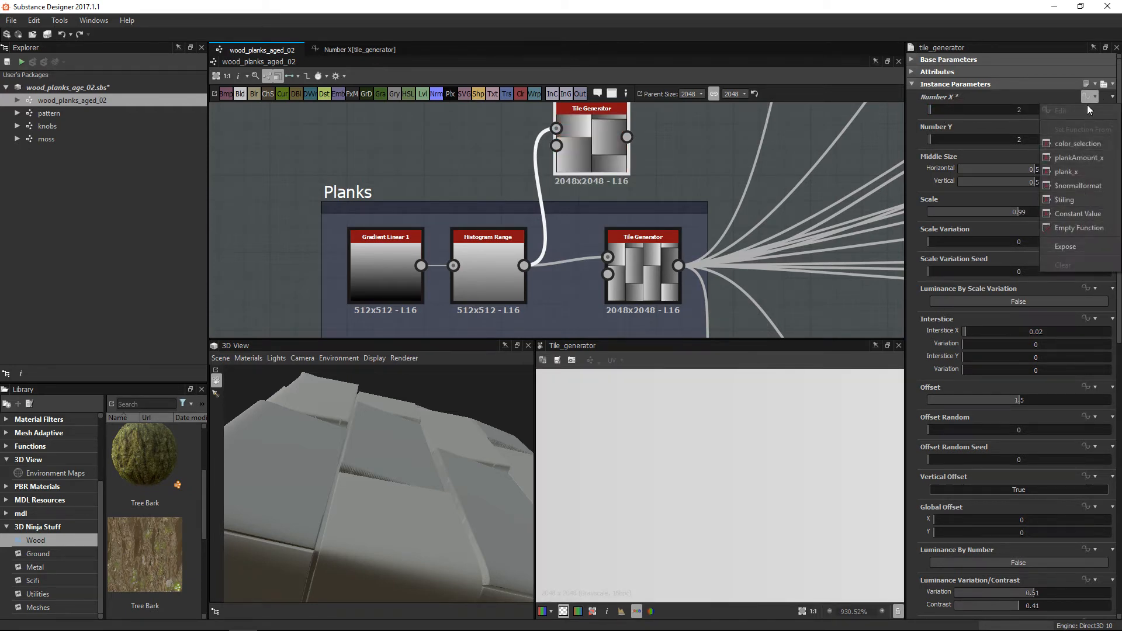
pyautogui.click(725, 112)
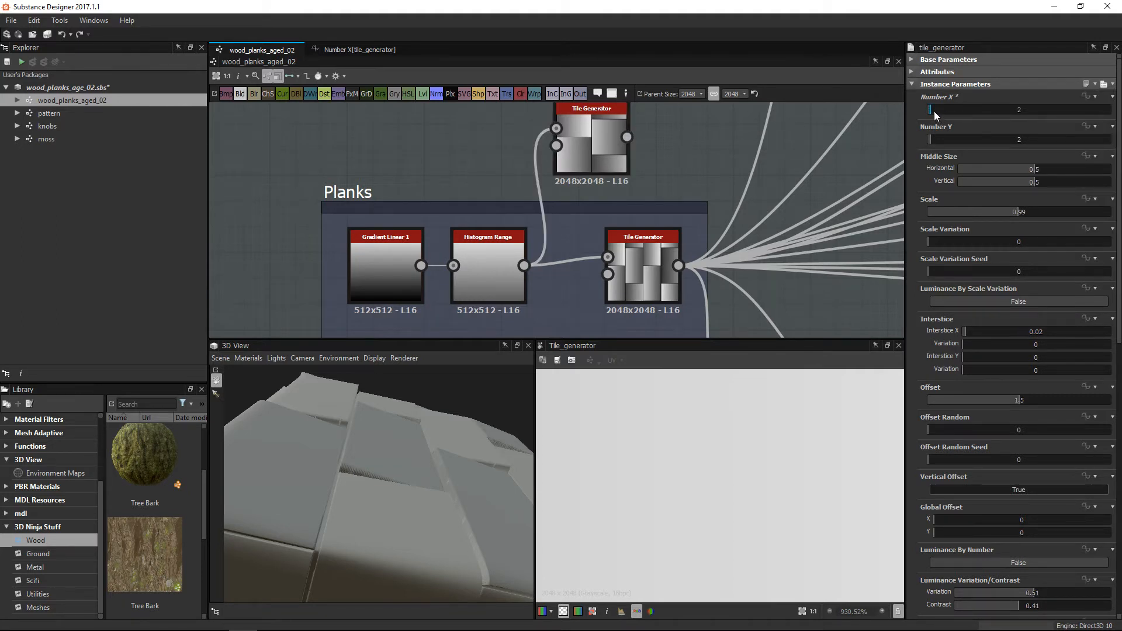
# Try Number X at 7 on the copied Tile Generator, settle on 3, and view the whole tile pattern.
pyautogui.moveTo(933, 110); pyautogui.dragTo(946, 114)
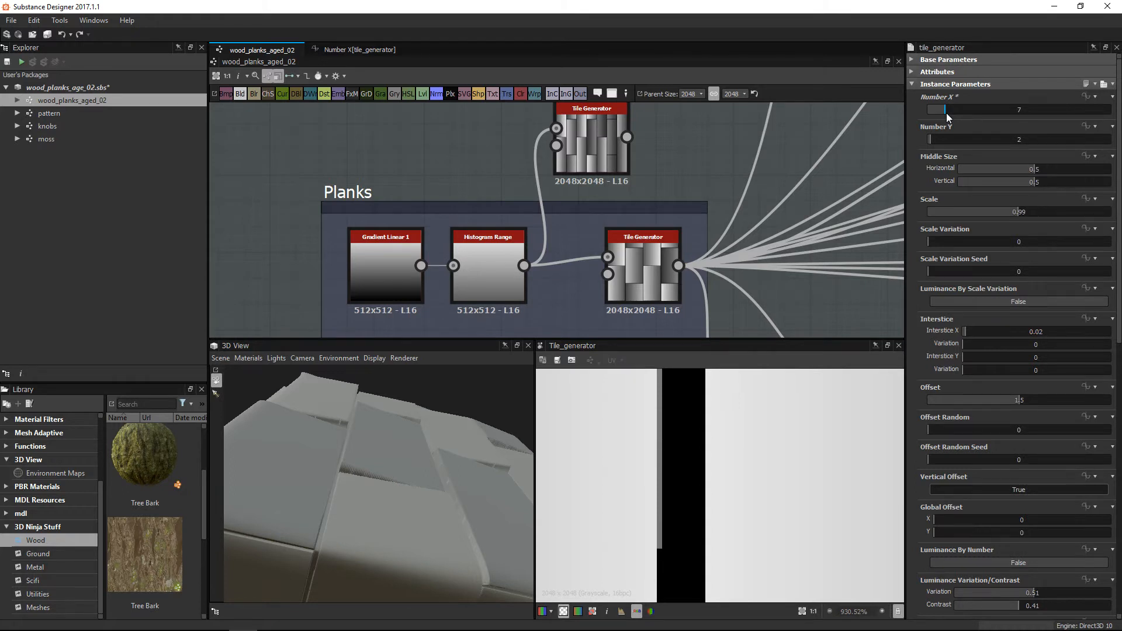
pyautogui.moveTo(941, 110); pyautogui.dragTo(934, 109)
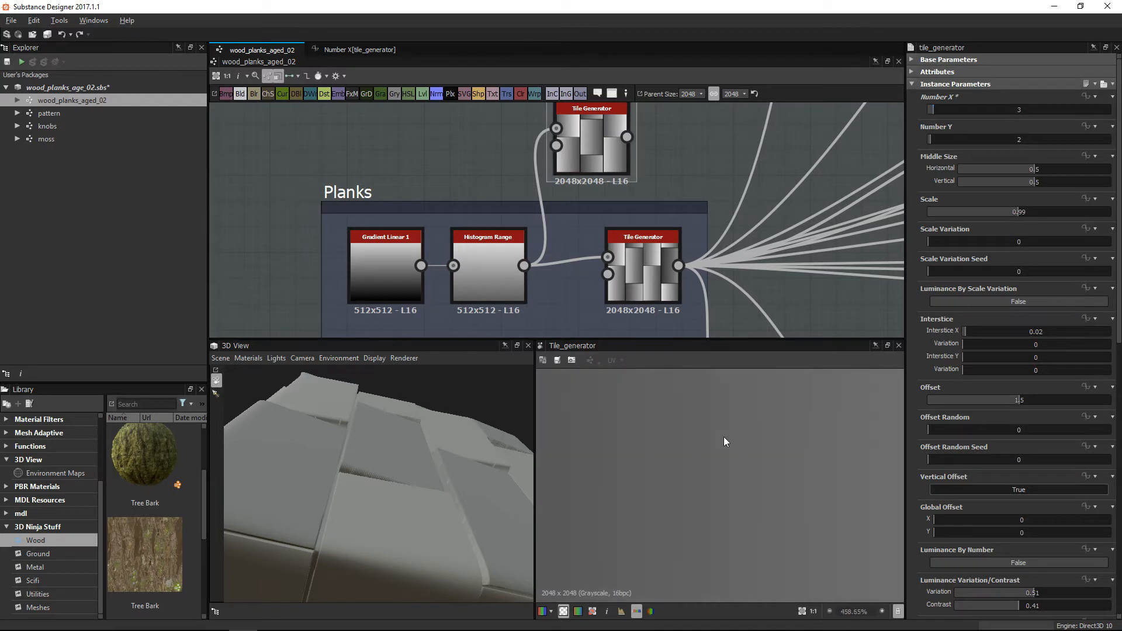
pyautogui.scroll(-15, 702, 409)
# Open the default material's properties for the 3D view and check its Tiling value.
pyautogui.moveTo(358, 421); pyautogui.dragTo(404, 442)
pyautogui.click(249, 359)
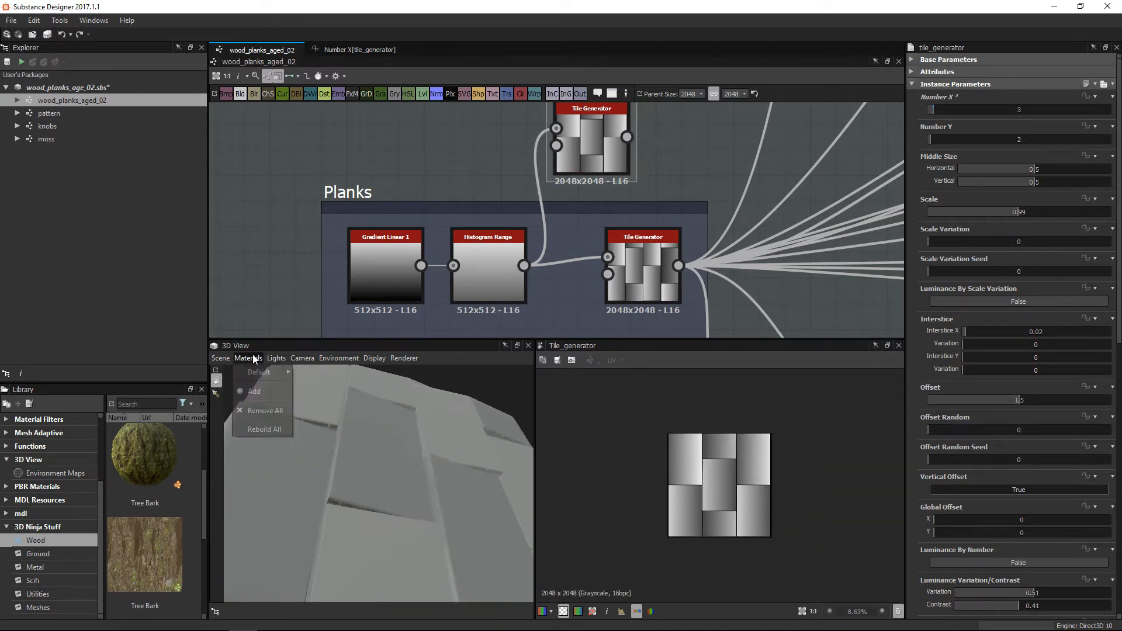
pyautogui.moveTo(262, 378)
pyautogui.click(323, 375)
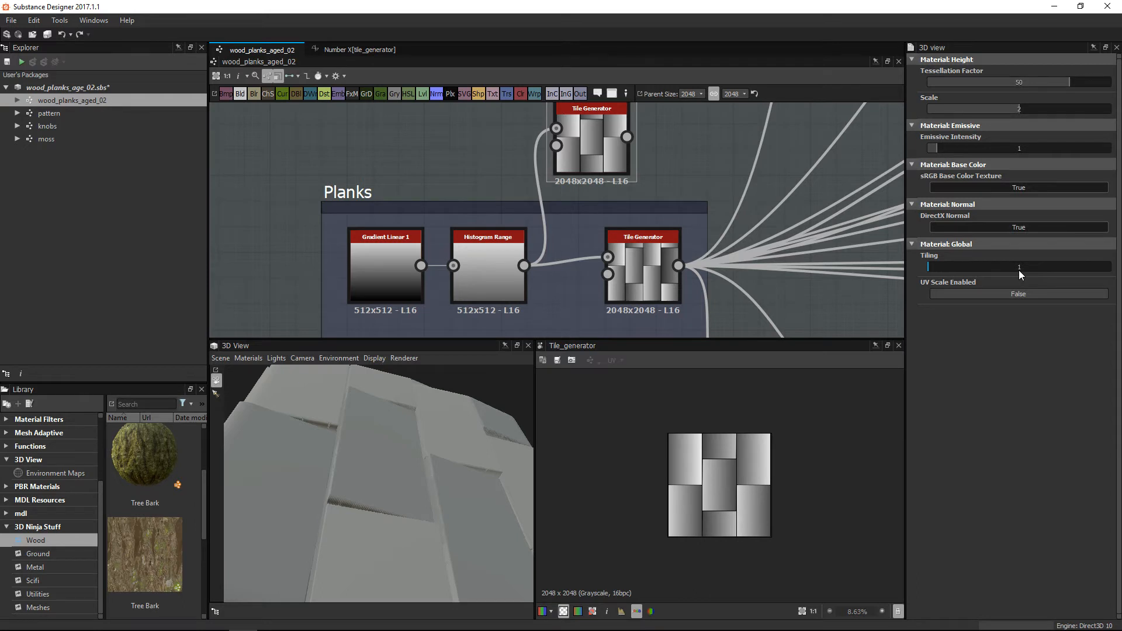
# Connect the copied Tile Generator's output to the Normal node and inspect the planks on the 3D model.
pyautogui.click(598, 137)
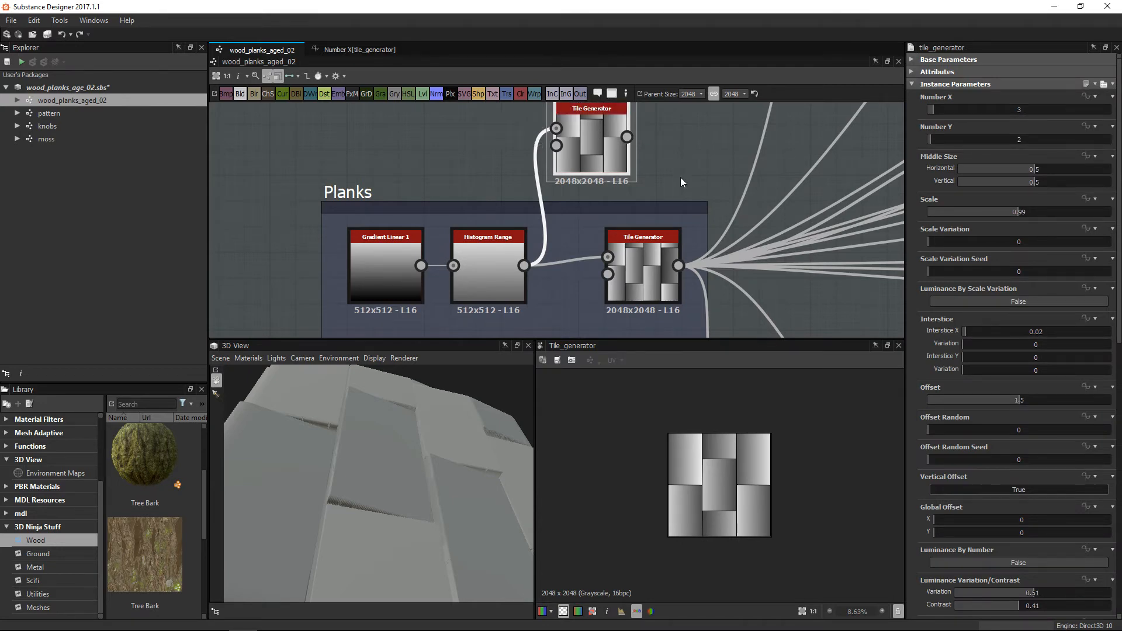
pyautogui.scroll(-4, 649, 176)
pyautogui.moveTo(590, 142); pyautogui.dragTo(637, 261)
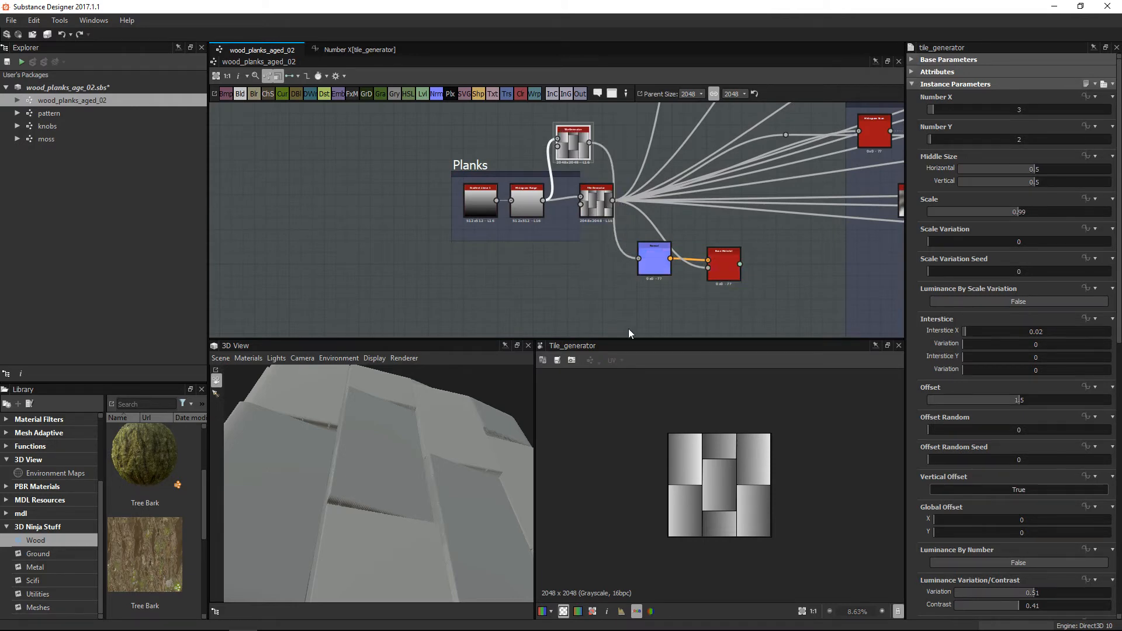
pyautogui.moveTo(363, 463); pyautogui.dragTo(504, 332)
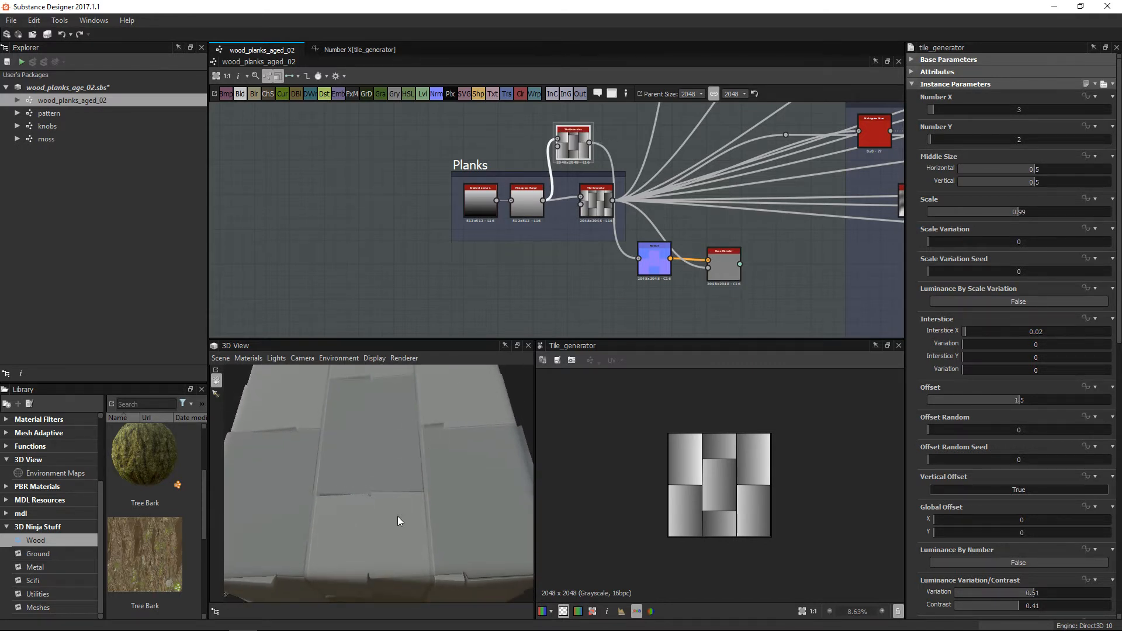
pyautogui.moveTo(409, 485); pyautogui.dragTo(432, 476)
# Set Number X to 5 on the copied Tile Generator and inspect the planks on the 3D model.
pyautogui.moveTo(573, 143); pyautogui.dragTo(534, 155, button='middle')
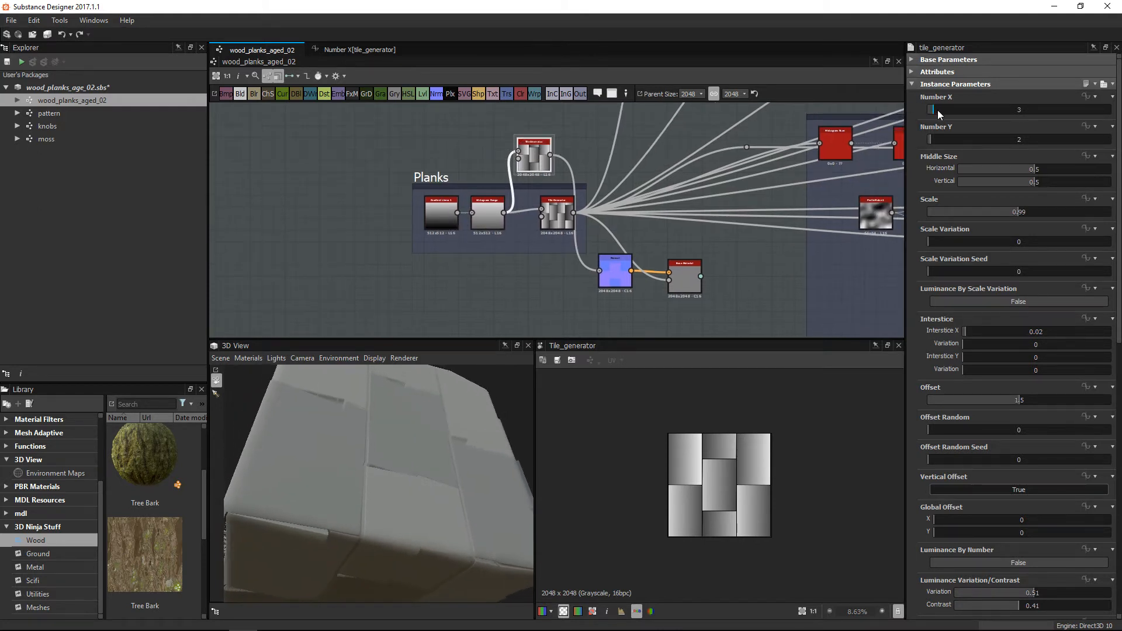
pyautogui.moveTo(937, 110); pyautogui.dragTo(941, 111)
pyautogui.moveTo(500, 589); pyautogui.dragTo(437, 472)
# Set the default material's Tiling to 1.87 and inspect the repeated planks in the 3D view.
pyautogui.click(248, 357)
pyautogui.moveTo(266, 374)
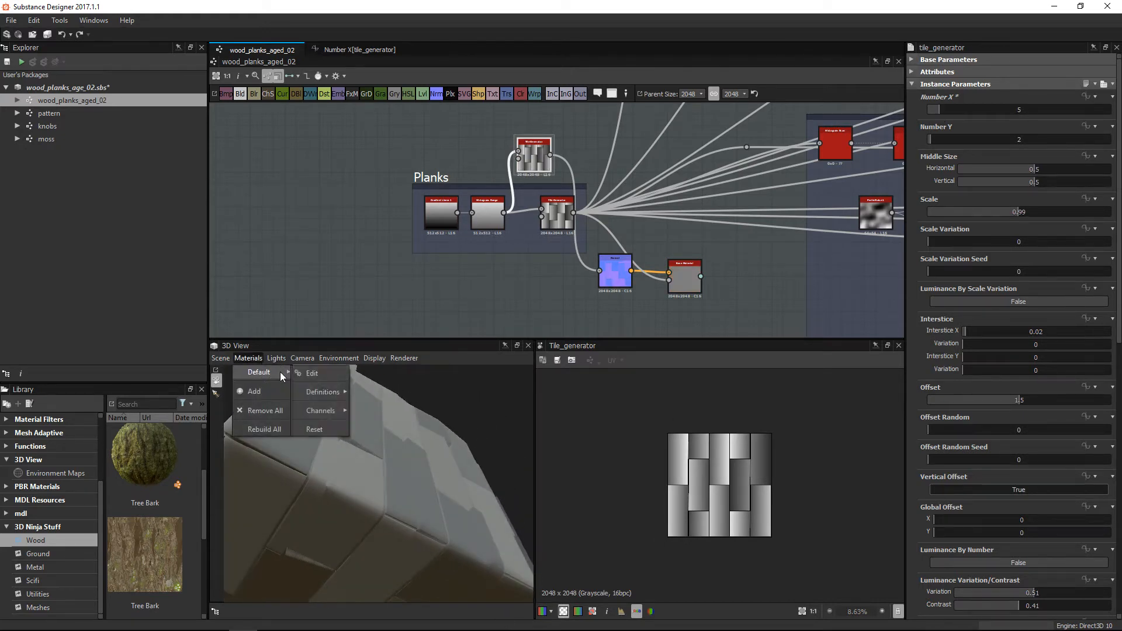
pyautogui.click(311, 373)
pyautogui.moveTo(932, 265); pyautogui.dragTo(945, 273)
pyautogui.moveTo(400, 430)
pyautogui.mouseDown()
pyautogui.moveTo(362, 485)
pyautogui.moveTo(390, 484)
pyautogui.moveTo(388, 542)
pyautogui.moveTo(445, 569)
pyautogui.moveTo(411, 425)
pyautogui.mouseUp()
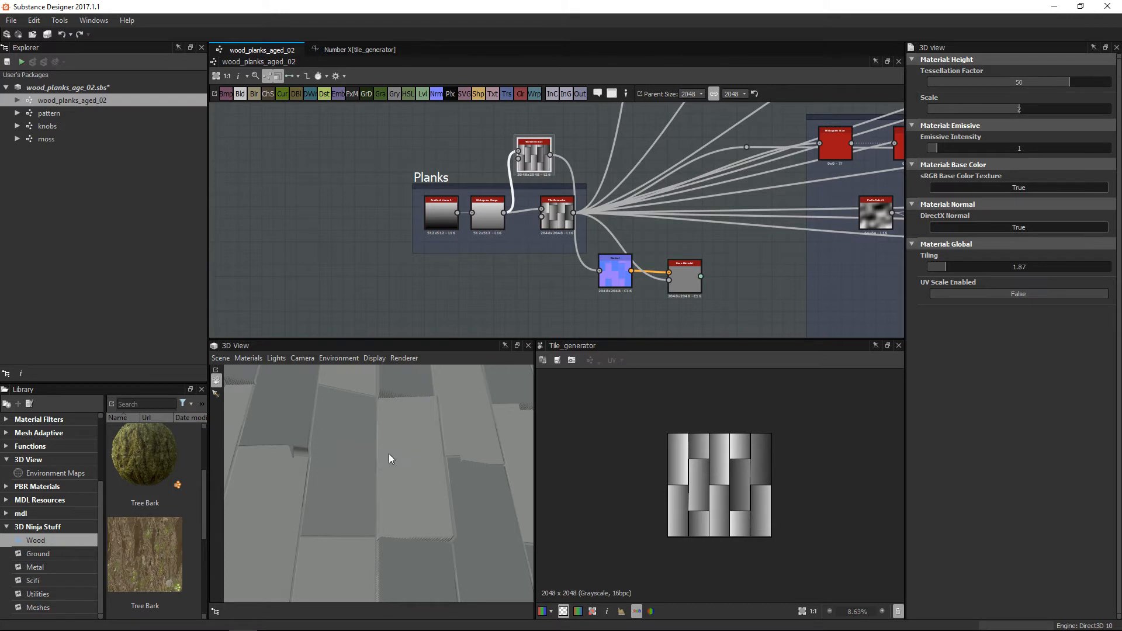
# Set Number X to 4 on the copied Tile Generator and inspect the planks in the 3D view.
pyautogui.moveTo(448, 490); pyautogui.dragTo(401, 470)
pyautogui.click(524, 140)
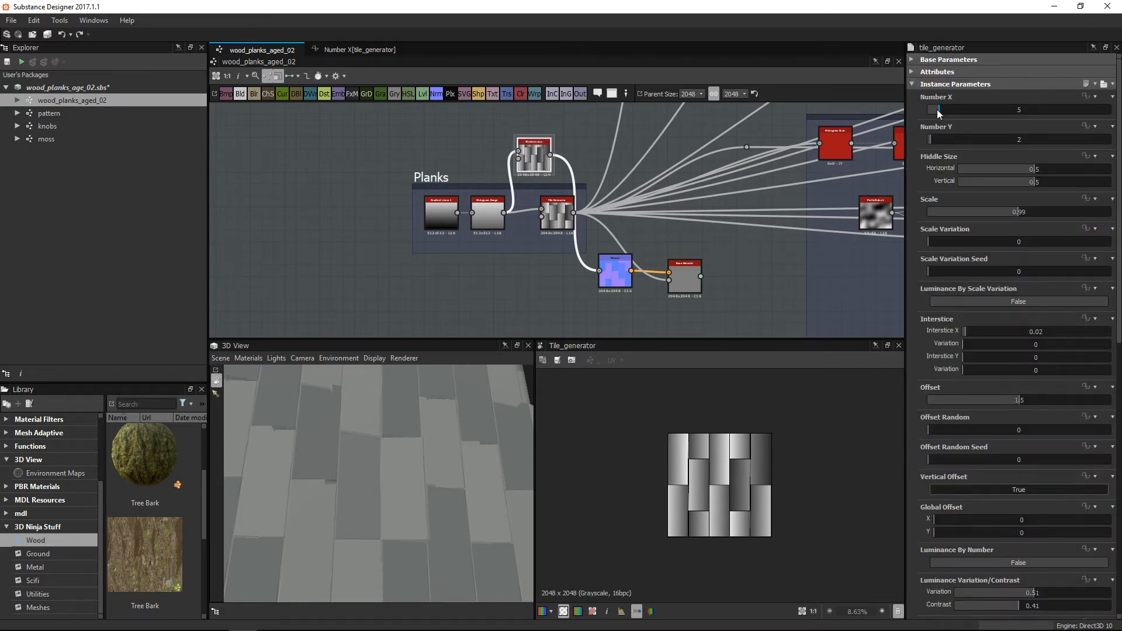
pyautogui.moveTo(937, 110); pyautogui.dragTo(935, 108)
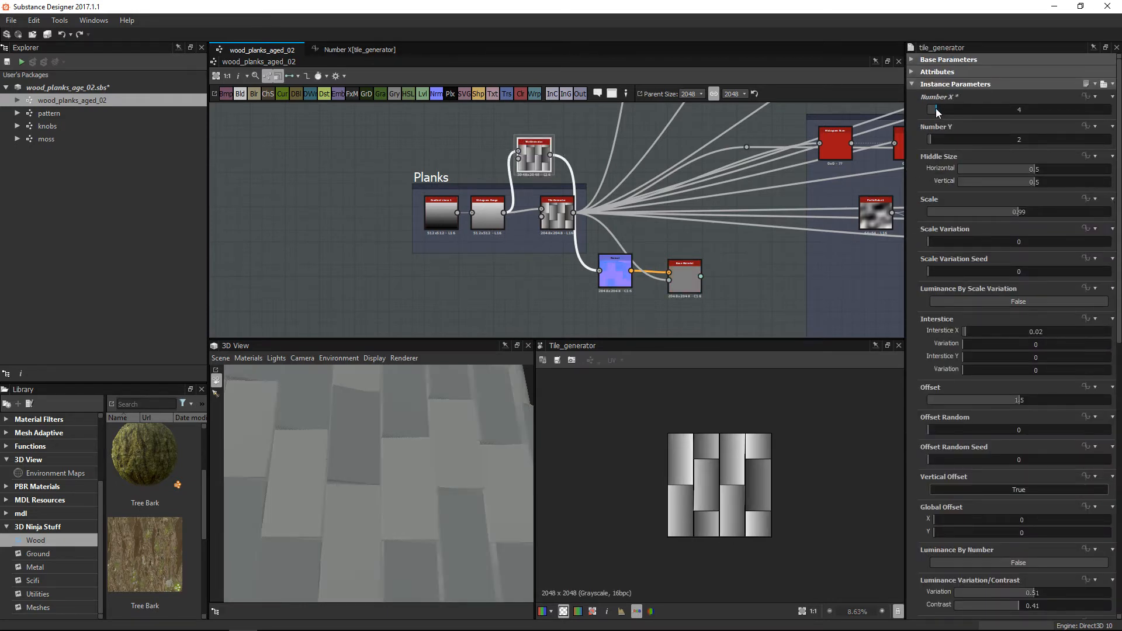
pyautogui.moveTo(447, 520); pyautogui.dragTo(377, 421)
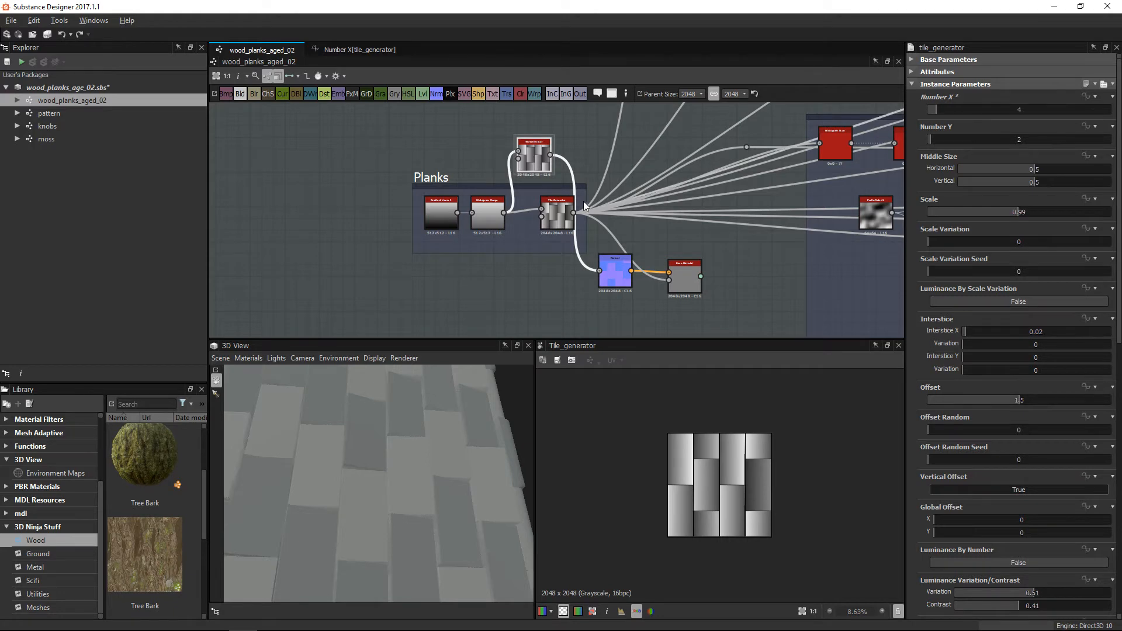
# Show the graph's input parameters and expand the plank_x settings.
pyautogui.scroll(4, 592, 246)
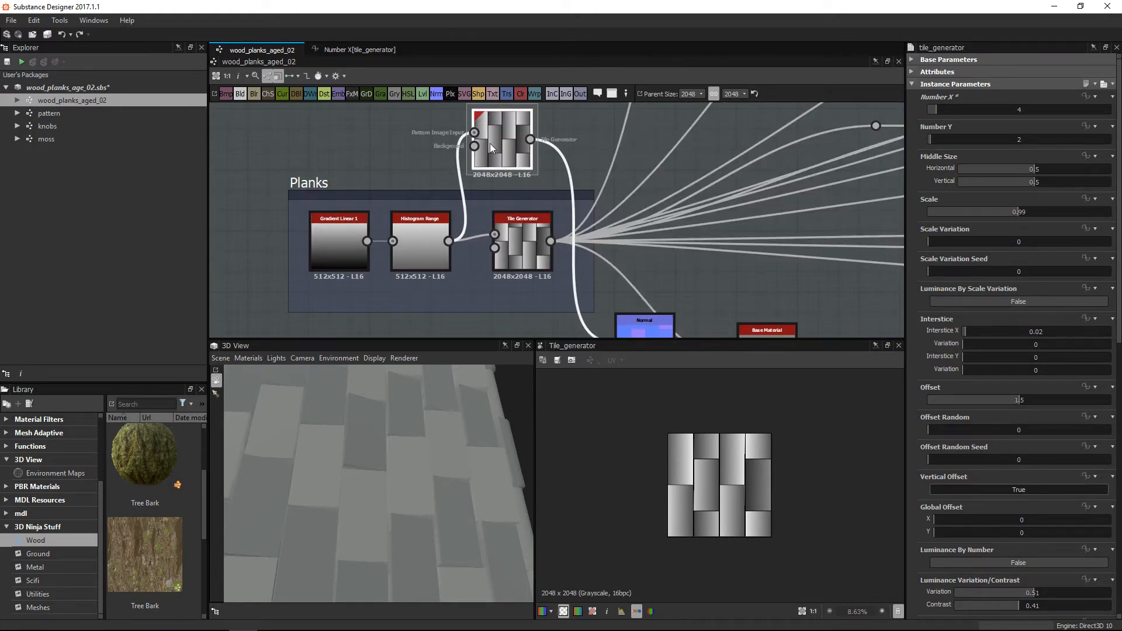
pyautogui.scroll(-2, 623, 164)
pyautogui.moveTo(823, 291); pyautogui.dragTo(754, 251, button='middle')
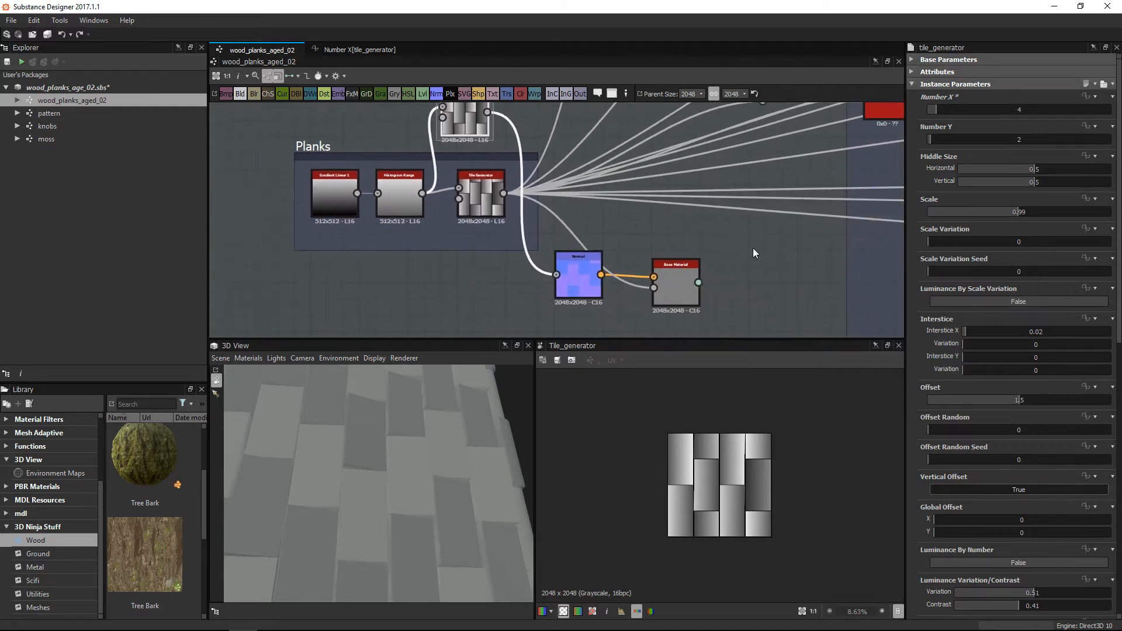
pyautogui.click(752, 247)
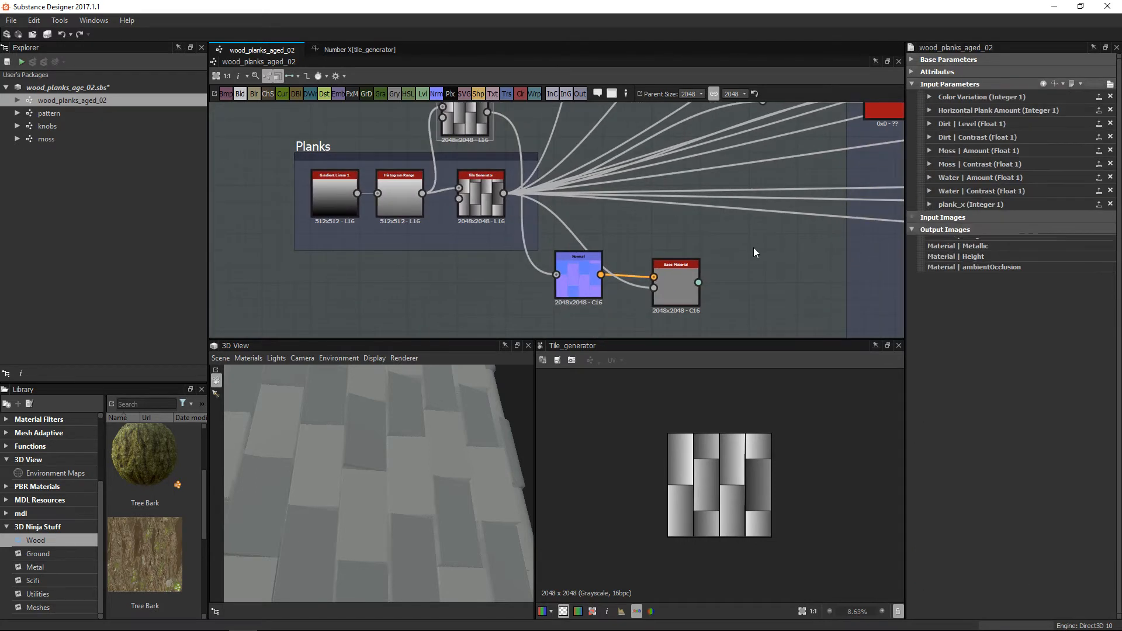
pyautogui.click(929, 204)
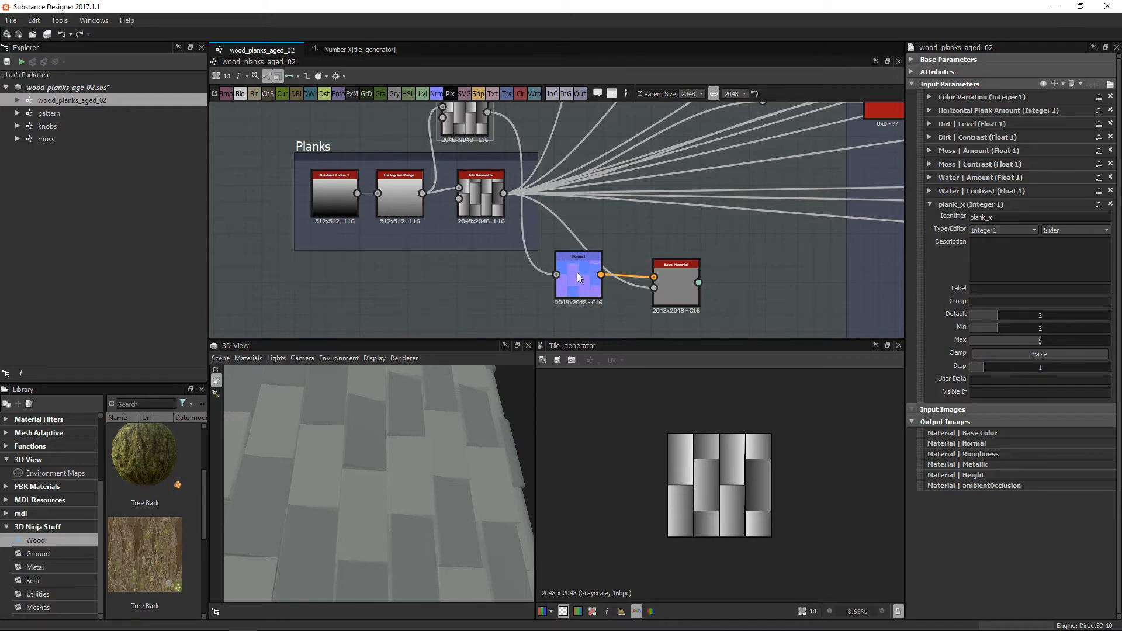
# Select the original Tile Generator in the Planks frame and examine its Number X function.
pyautogui.moveTo(469, 162); pyautogui.dragTo(447, 212, button='middle')
pyautogui.scroll(1, 447, 212)
pyautogui.click(469, 250)
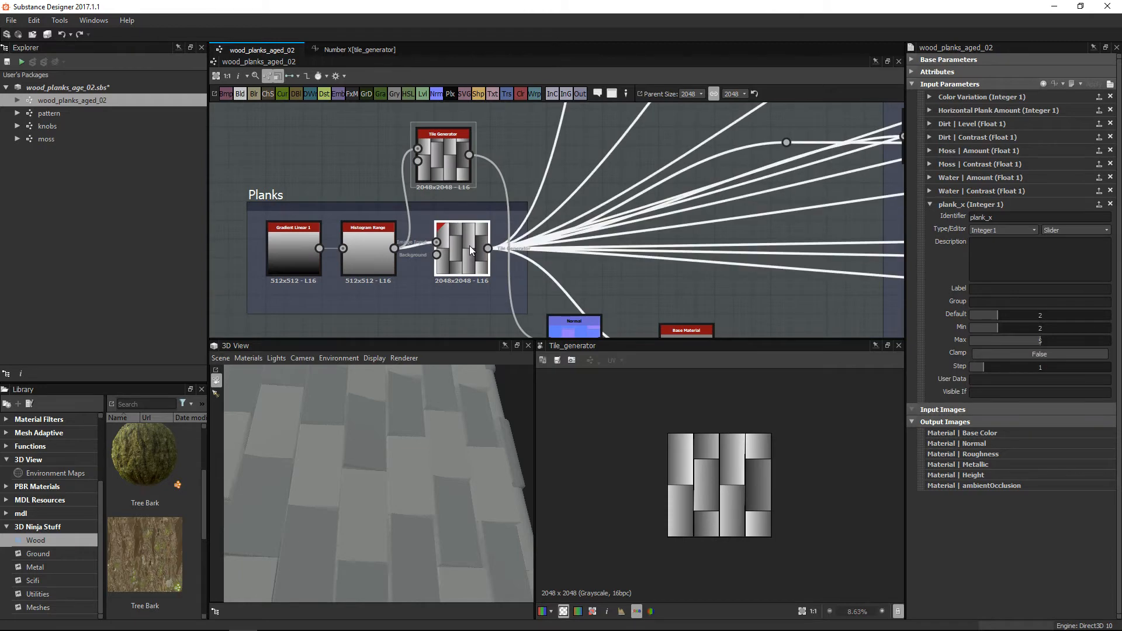
pyautogui.click(339, 47)
pyautogui.moveTo(457, 207); pyautogui.dragTo(415, 223, button='middle')
pyautogui.scroll(-1, 416, 223)
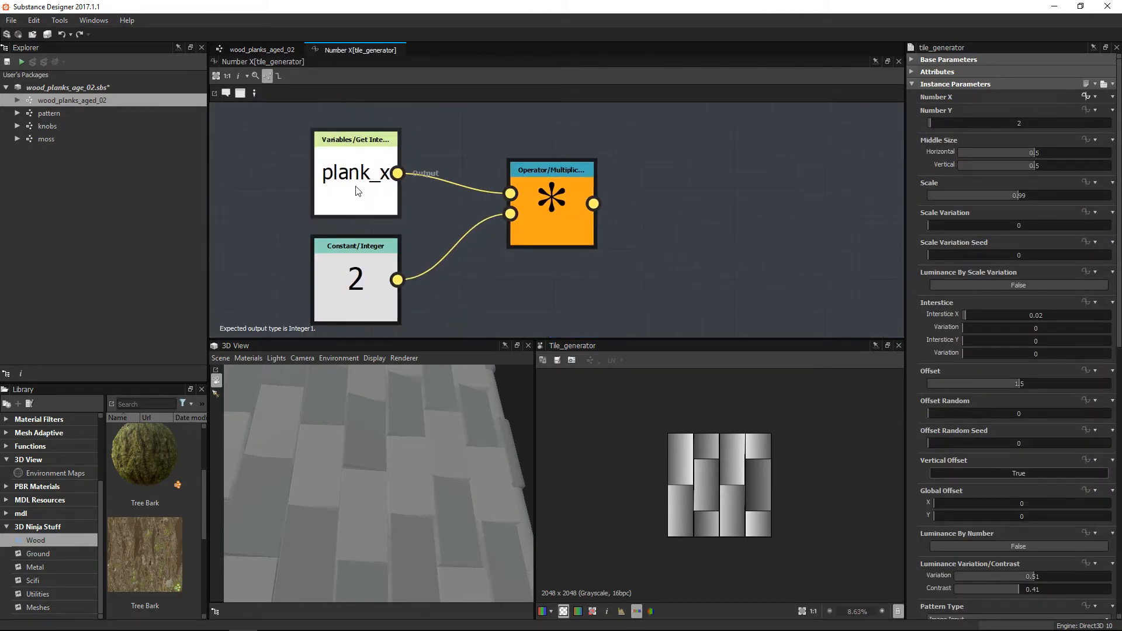
# Return to the wood_planks_aged_02 graph, review plank_x's default, minimum and maximum, and inspect the planks on the 3D model.
pyautogui.click(244, 50)
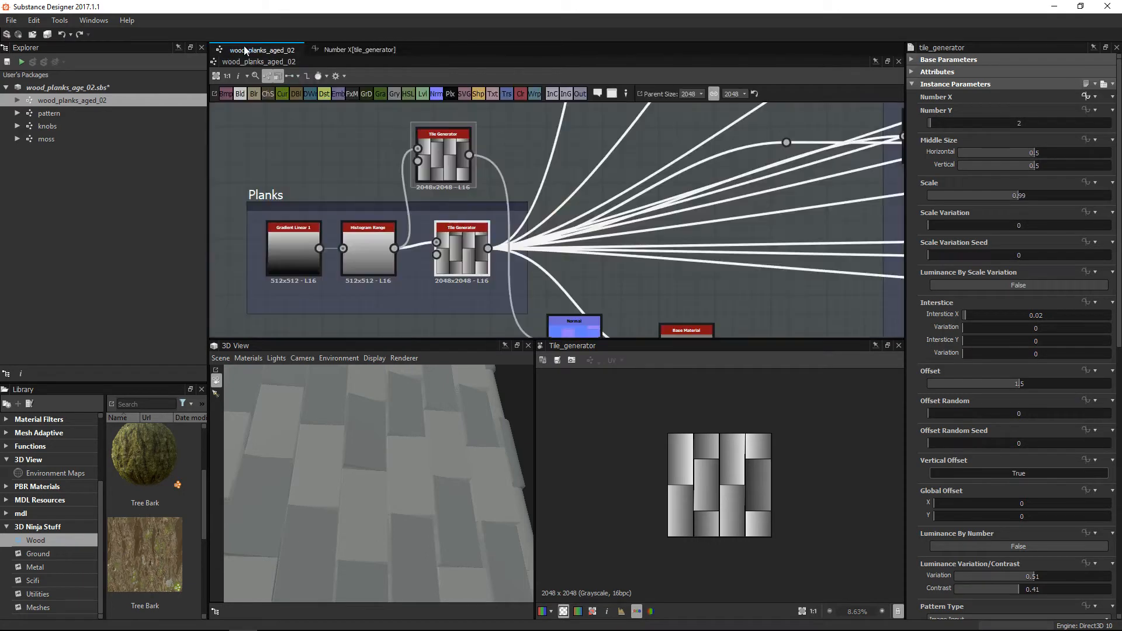
pyautogui.click(741, 276)
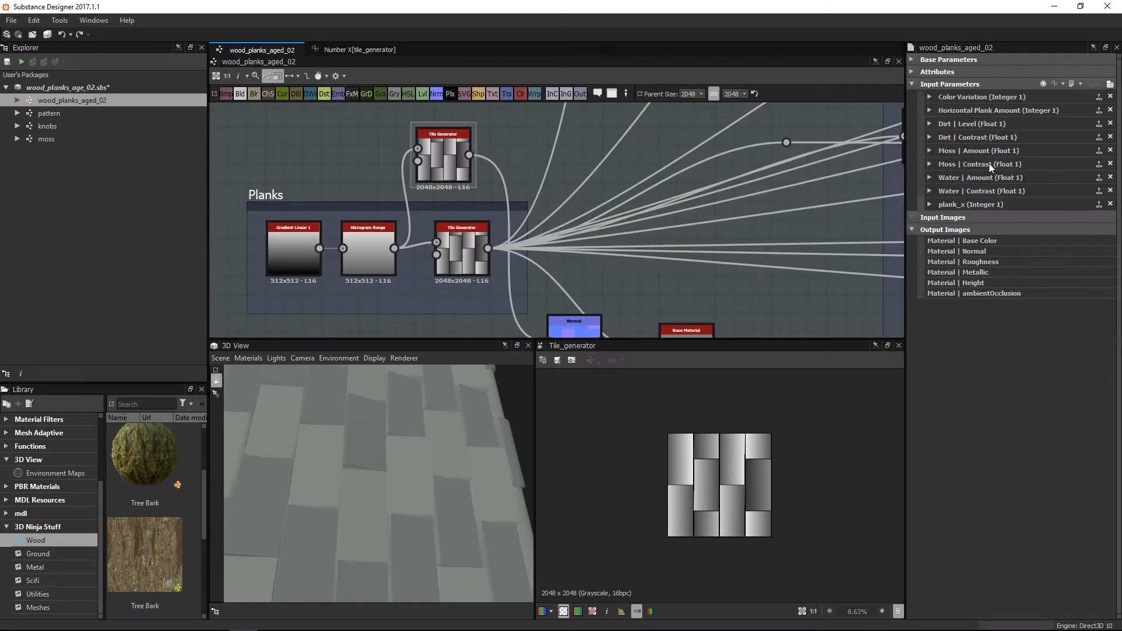
pyautogui.click(929, 205)
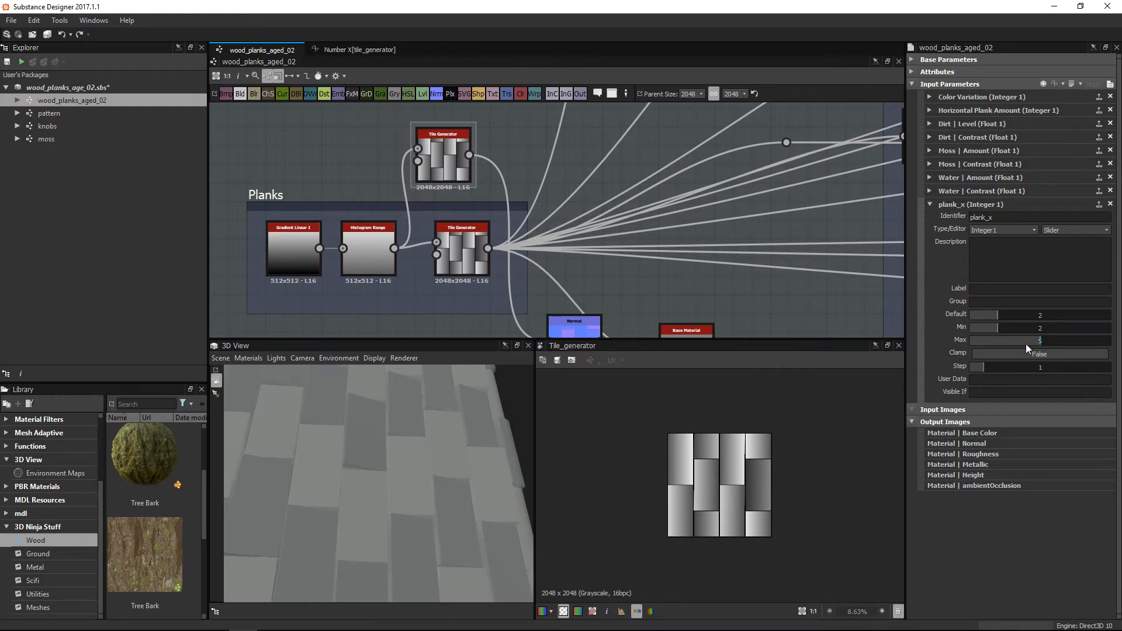
pyautogui.moveTo(390, 495); pyautogui.dragTo(427, 432)
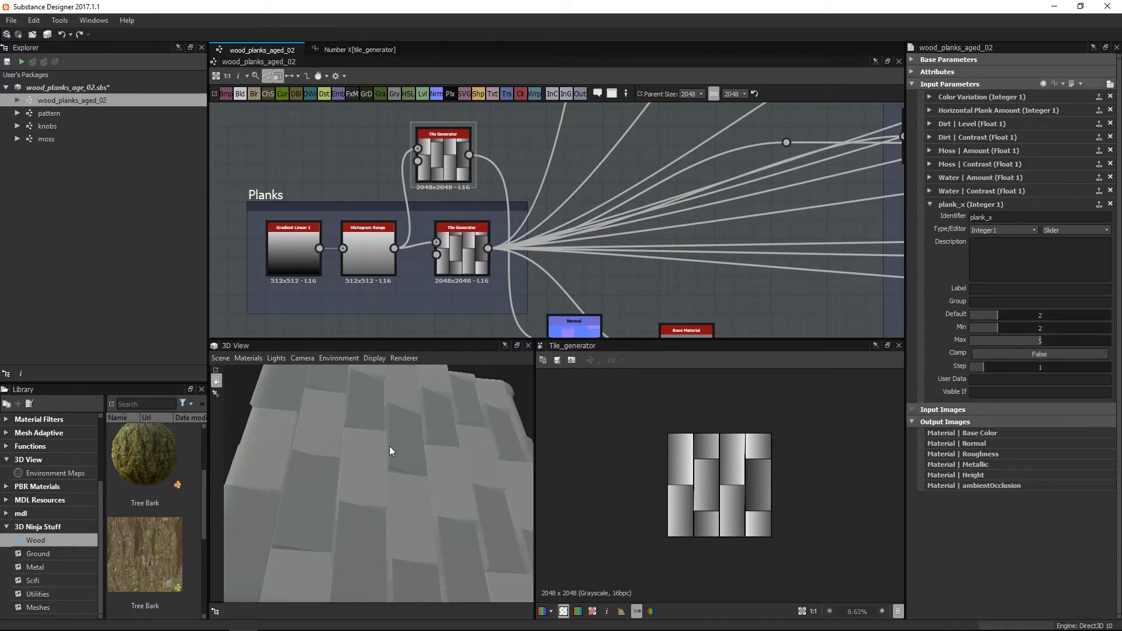
pyautogui.moveTo(448, 211); pyautogui.dragTo(451, 219, button='middle')
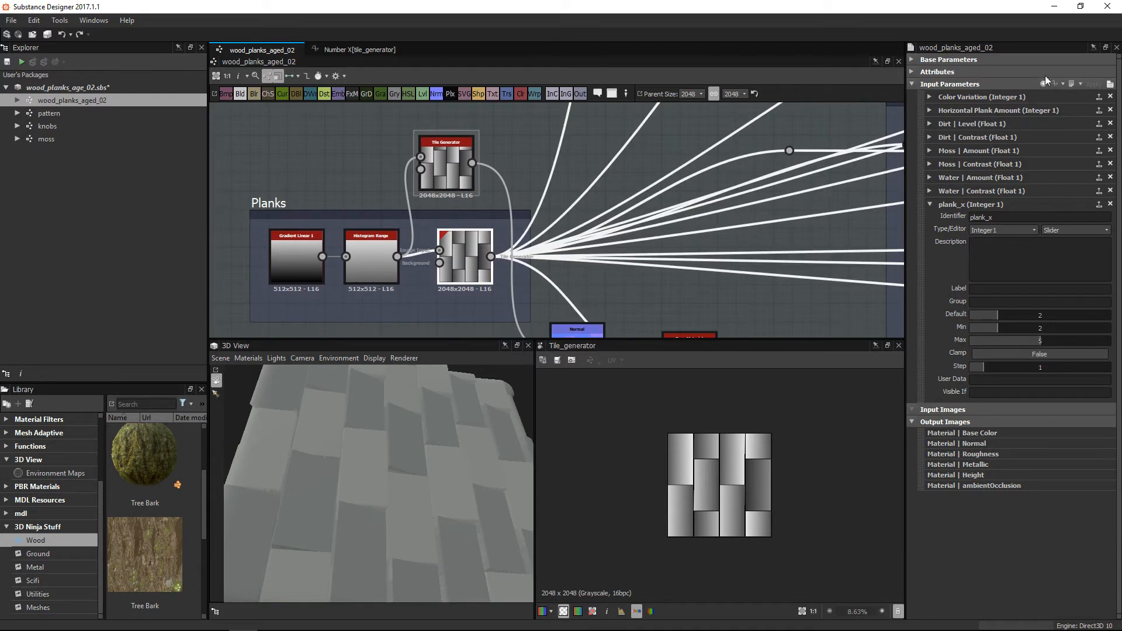
# Recheck the Number X function and take a closer look at the plank pattern in the 2D view.
pyautogui.click(360, 50)
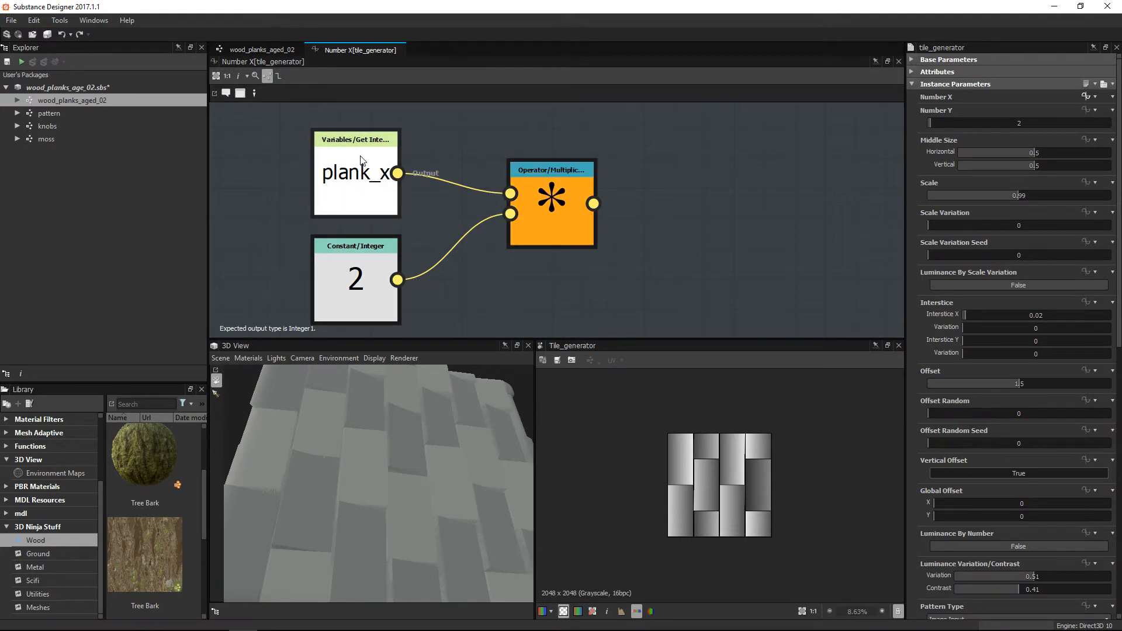
pyautogui.click(262, 50)
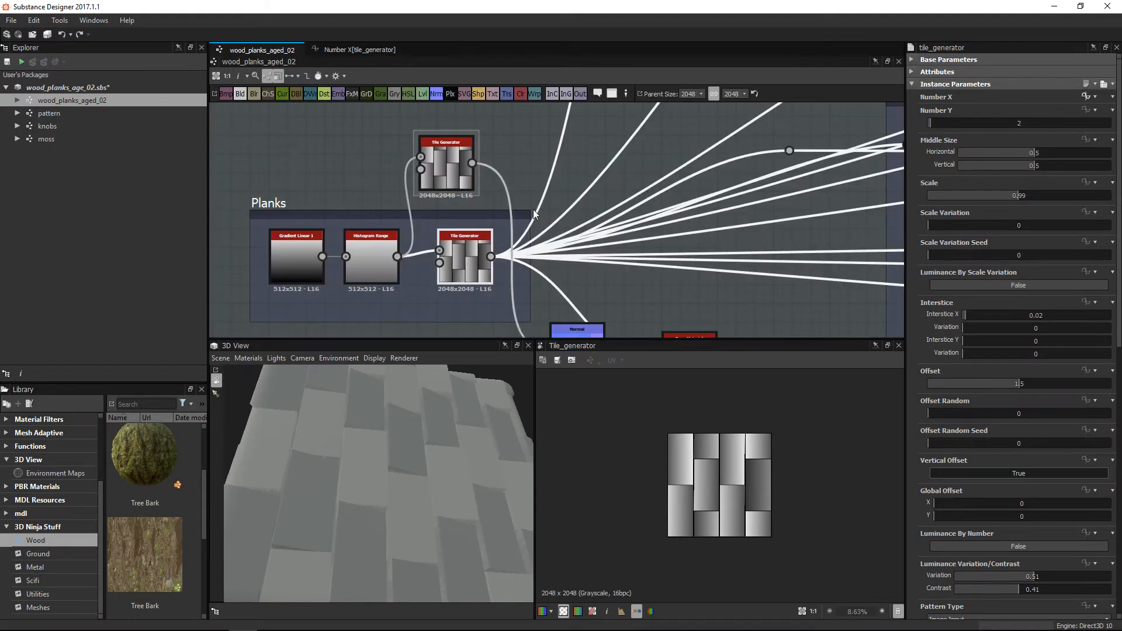
pyautogui.click(468, 246)
pyautogui.scroll(2, 760, 479)
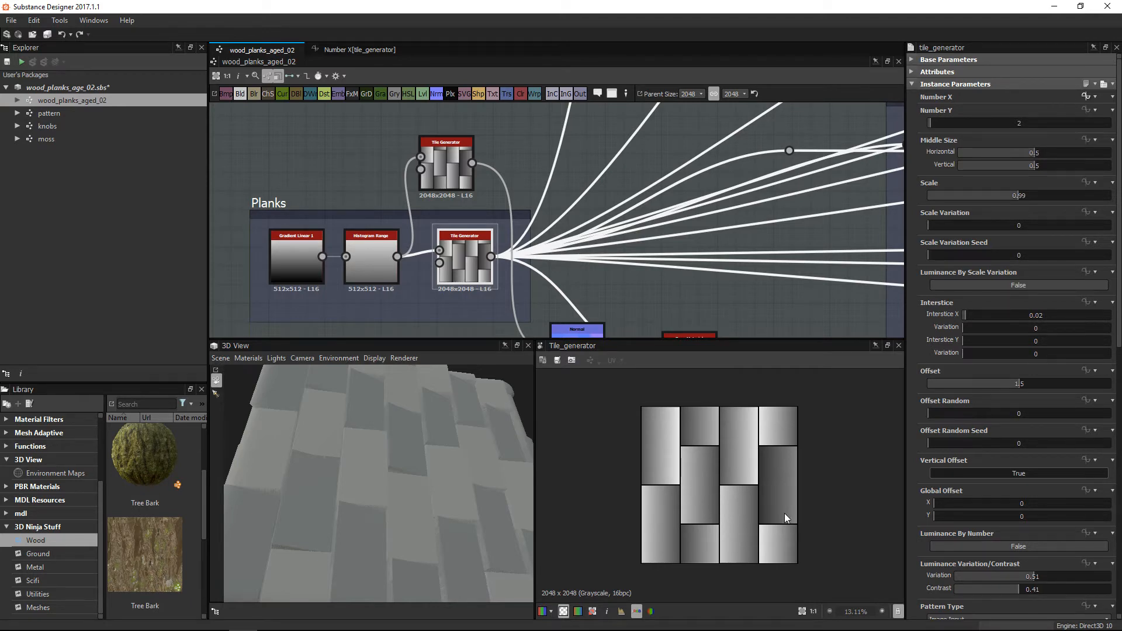
pyautogui.moveTo(643, 273); pyautogui.dragTo(599, 252, button='middle')
pyautogui.scroll(-2, 605, 260)
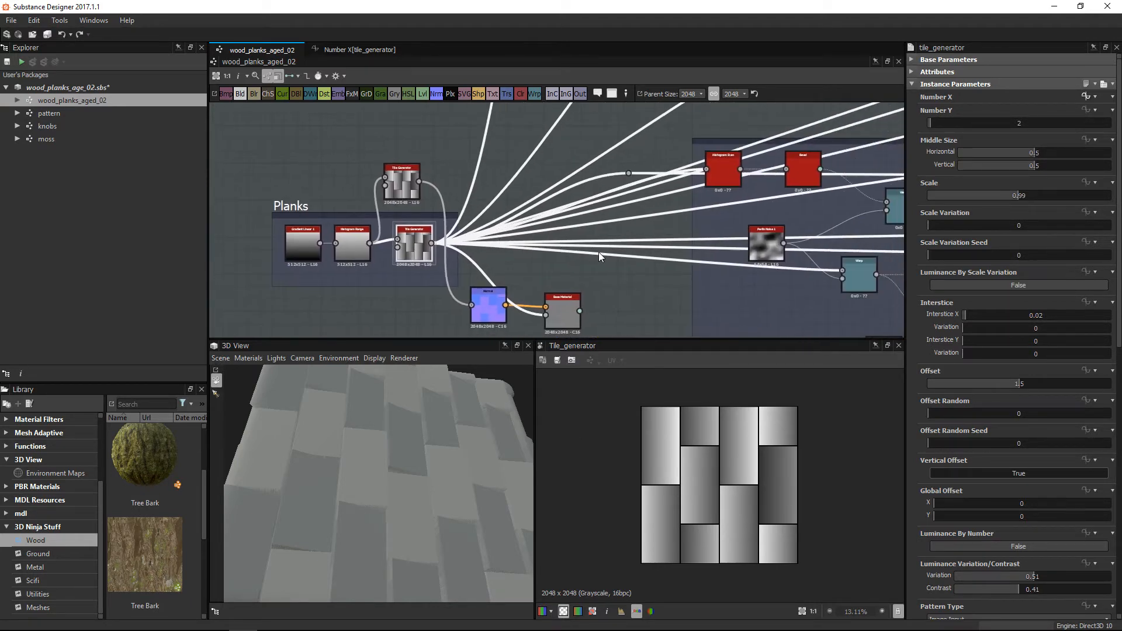
# Collapse the Tile Generator's instance parameters and review the range of the graph's plank_x input.
pyautogui.click(912, 84)
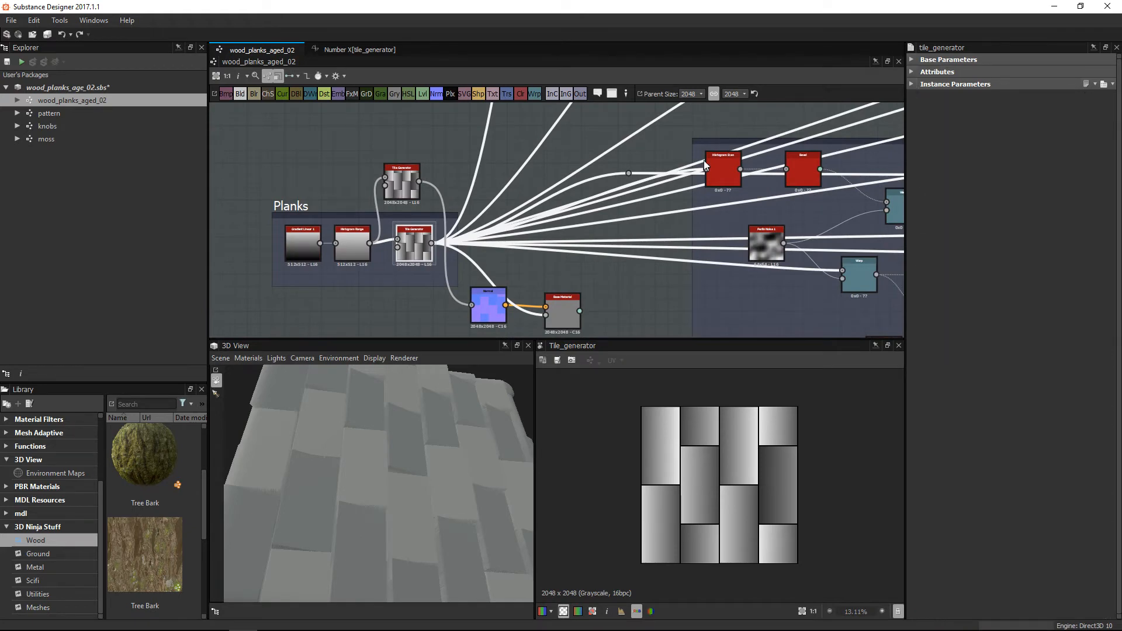
pyautogui.click(403, 141)
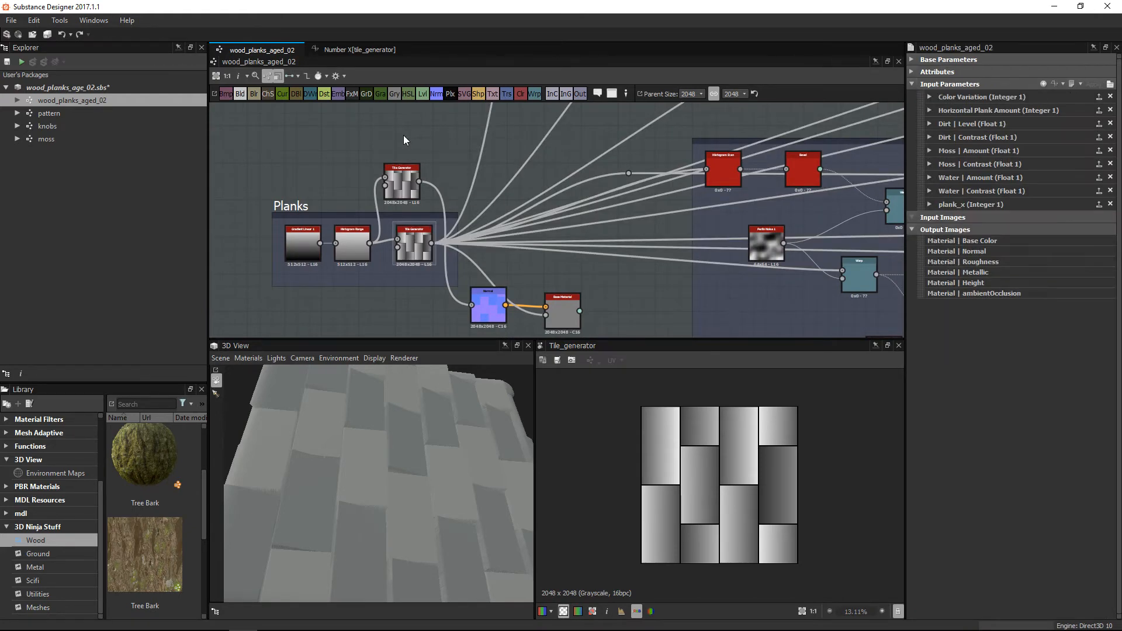
pyautogui.click(980, 206)
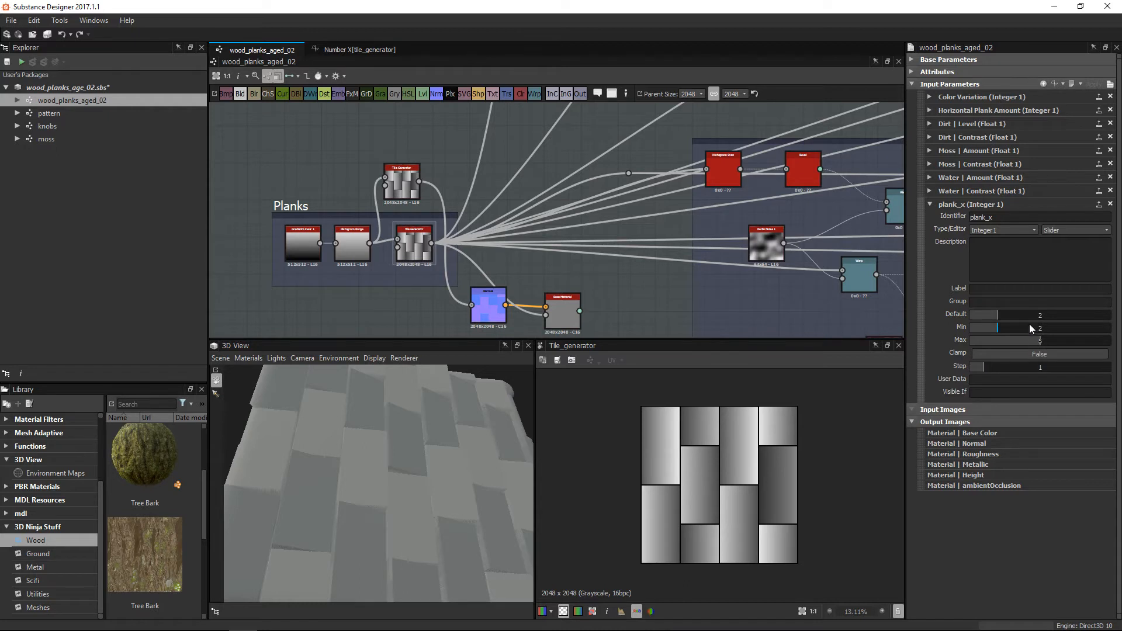
pyautogui.click(930, 204)
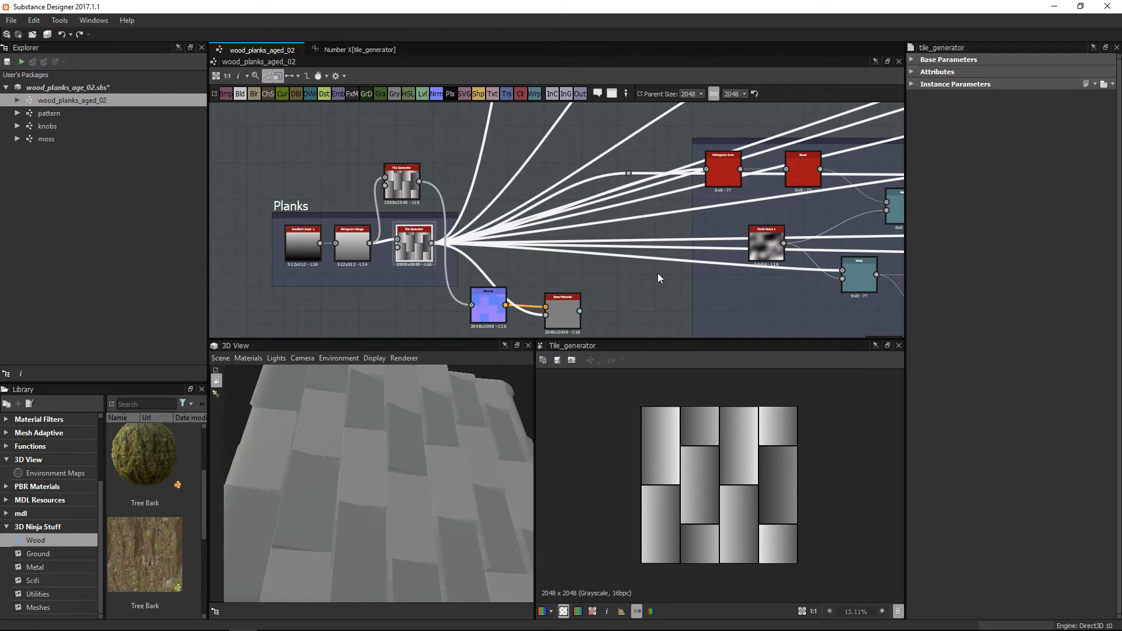
# Expand the nail Tile Samplers' instance parameters and preview the full dot grid of the unmasked Tile Sampler in the 2D view.
pyautogui.moveTo(869, 124); pyautogui.dragTo(637, 281, button='middle')
pyautogui.moveTo(777, 144); pyautogui.dragTo(653, 200, button='middle')
pyautogui.scroll(6, 655, 204)
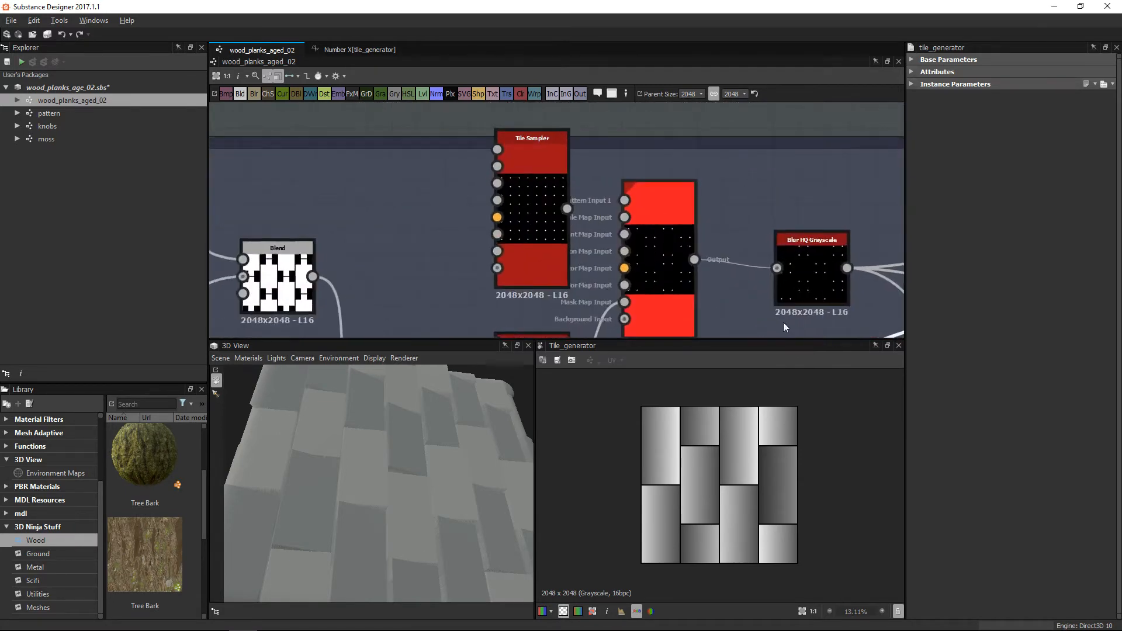
pyautogui.click(654, 201)
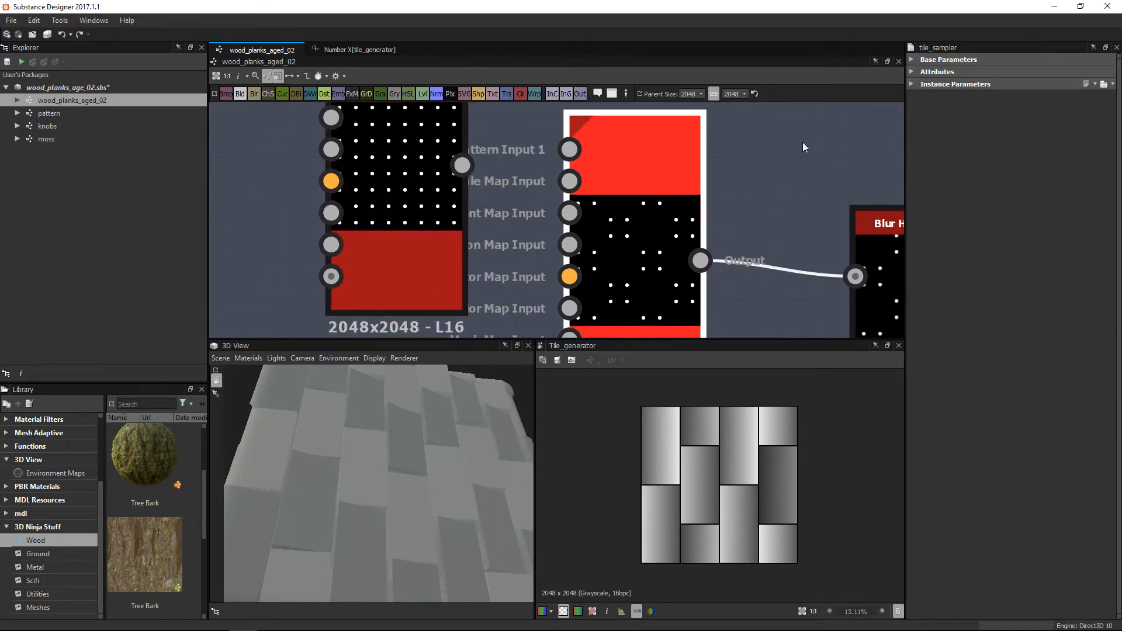
pyautogui.click(911, 85)
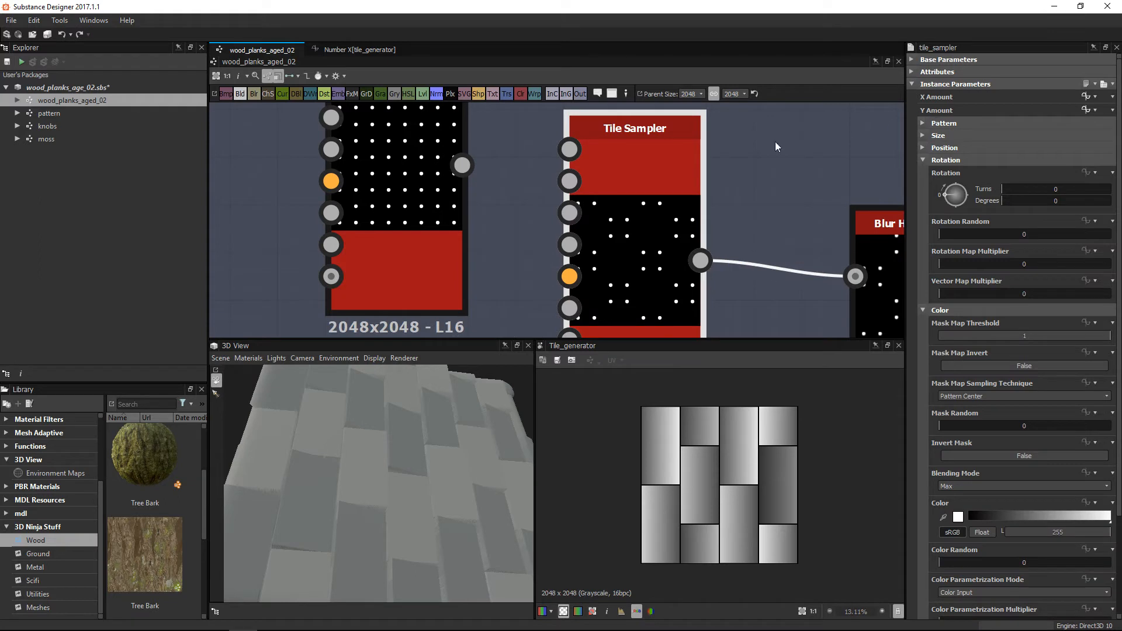
pyautogui.click(436, 167)
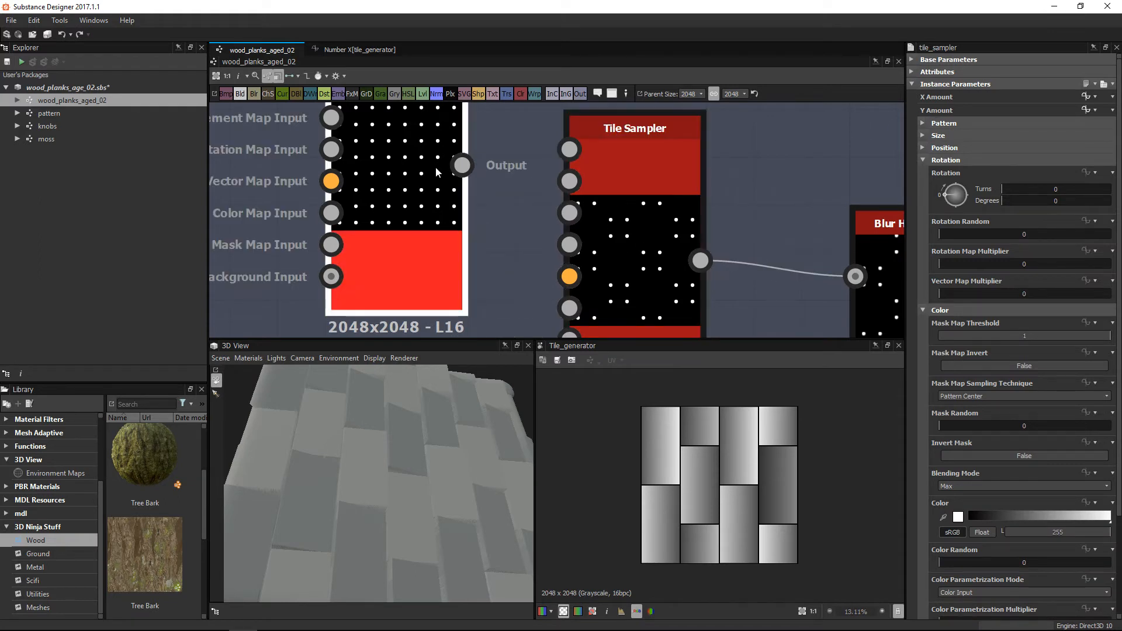
pyautogui.doubleClick(436, 167)
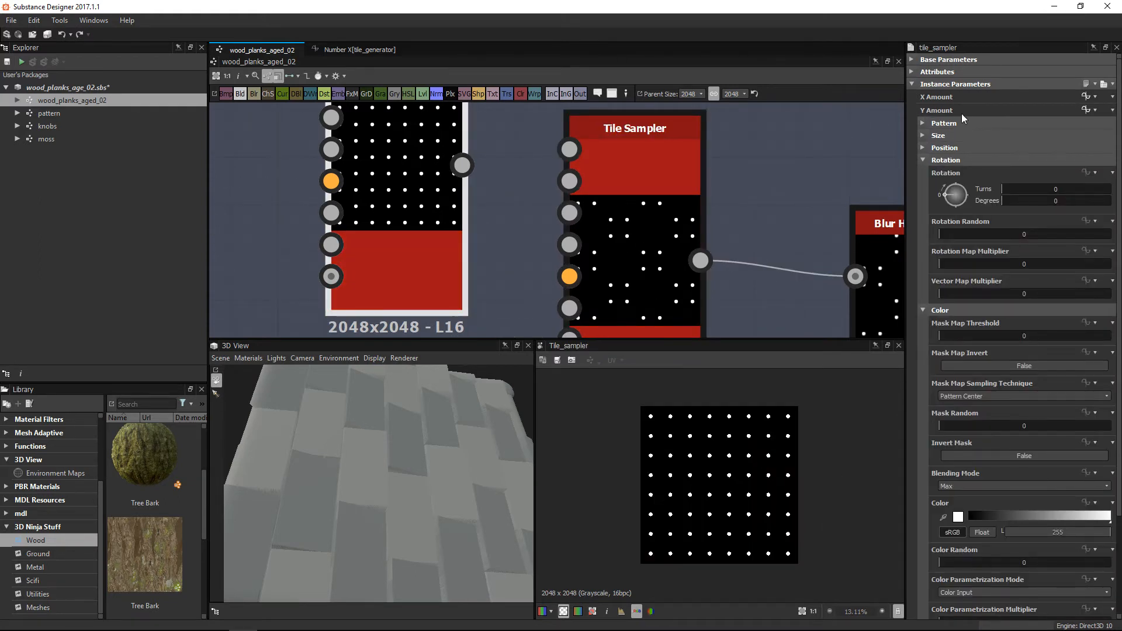
# Open the X Amount function of the Tile Sampler feeding Blur HQ Grayscale and tidy its plank_x, integer constant and Multiply nodes.
pyautogui.click(564, 173)
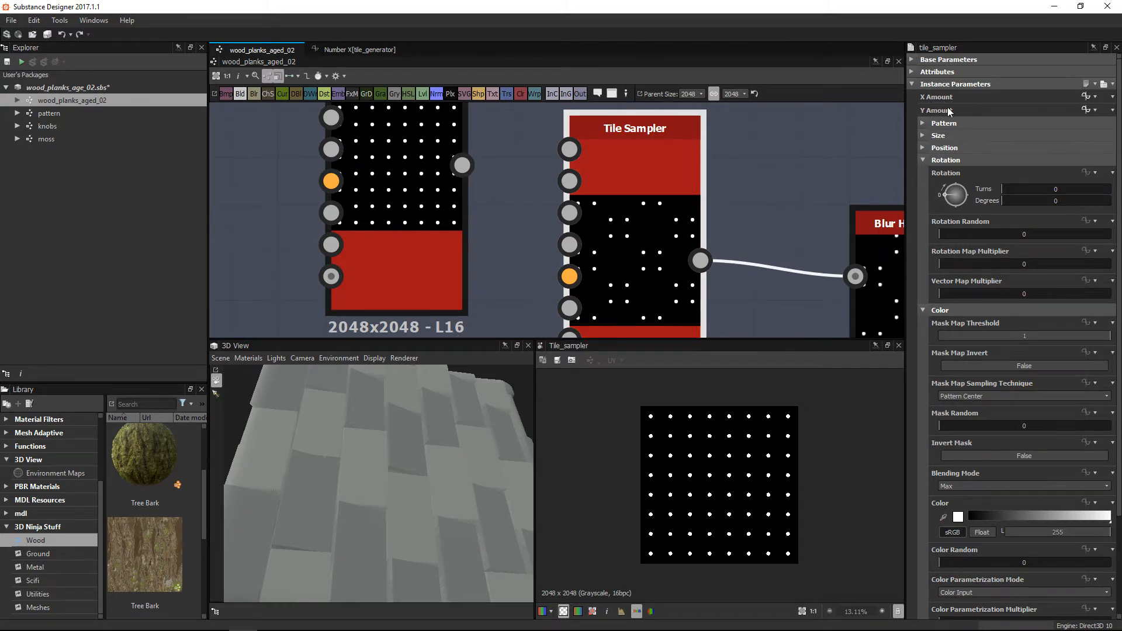
pyautogui.click(1085, 97)
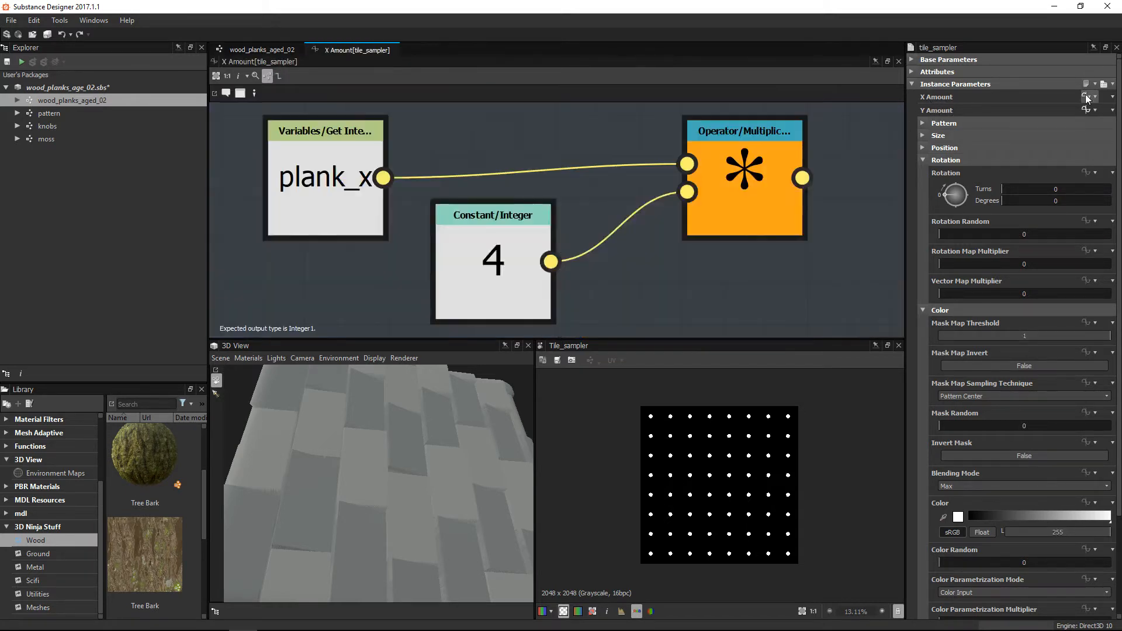
pyautogui.scroll(-1, 699, 273)
pyautogui.moveTo(404, 188); pyautogui.dragTo(526, 146)
pyautogui.moveTo(534, 231); pyautogui.dragTo(536, 264)
pyautogui.moveTo(552, 177); pyautogui.dragTo(525, 175)
pyautogui.moveTo(559, 263); pyautogui.dragTo(519, 277)
pyautogui.moveTo(674, 250); pyautogui.dragTo(549, 232, button='middle')
pyautogui.moveTo(619, 192); pyautogui.dragTo(618, 226)
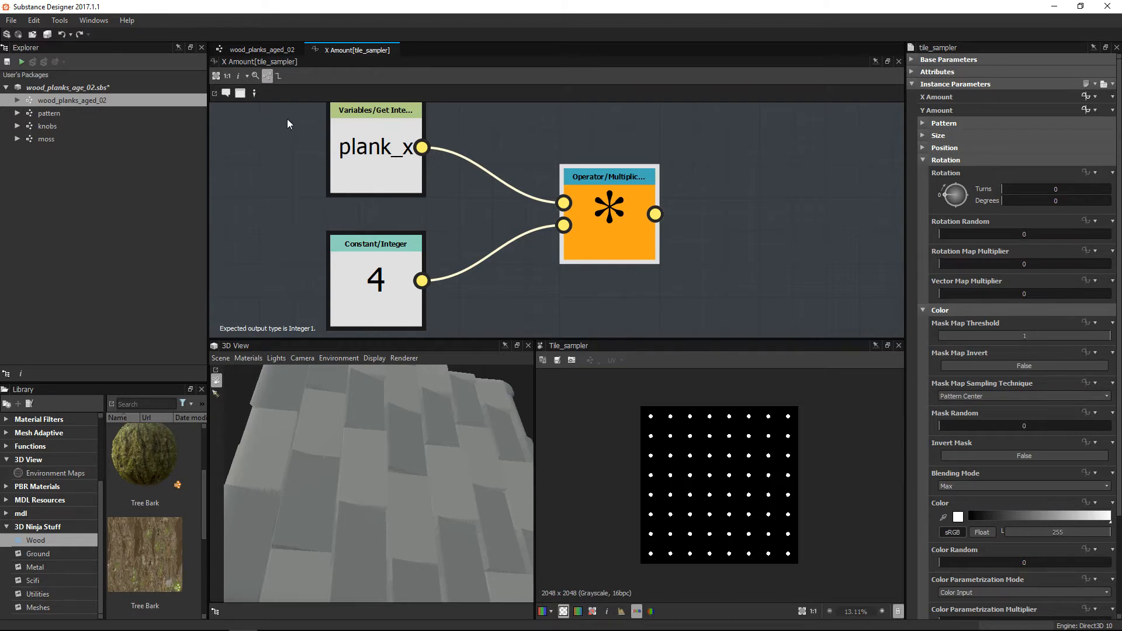
# Return to the wood_planks_aged_02 graph and display the original Planks Tile Generator in the 2D view.
pyautogui.click(261, 50)
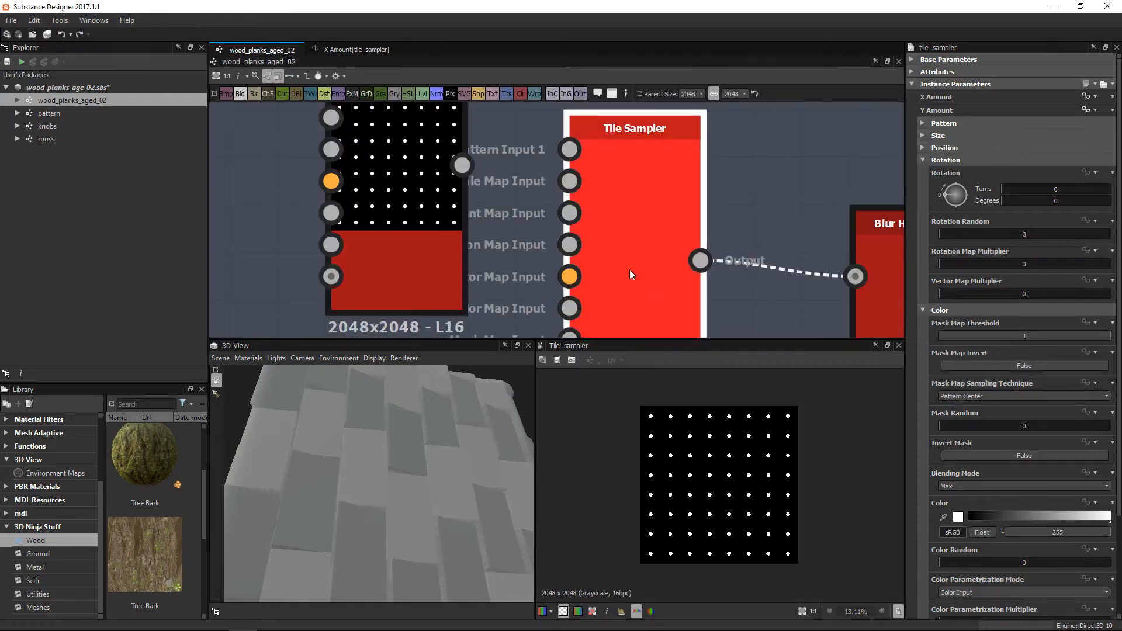
pyautogui.scroll(-7, 640, 205)
pyautogui.moveTo(485, 333); pyautogui.dragTo(704, 175, button='middle')
pyautogui.moveTo(424, 329); pyautogui.dragTo(608, 218, button='middle')
pyautogui.scroll(4, 392, 231)
pyautogui.click(283, 274)
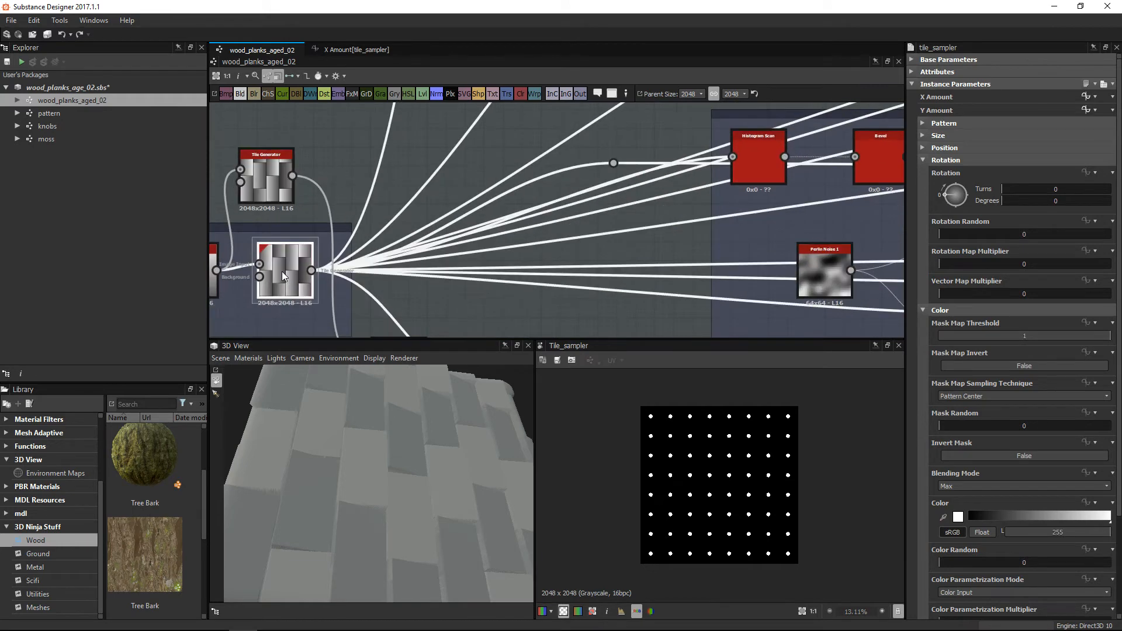
pyautogui.doubleClick(282, 270)
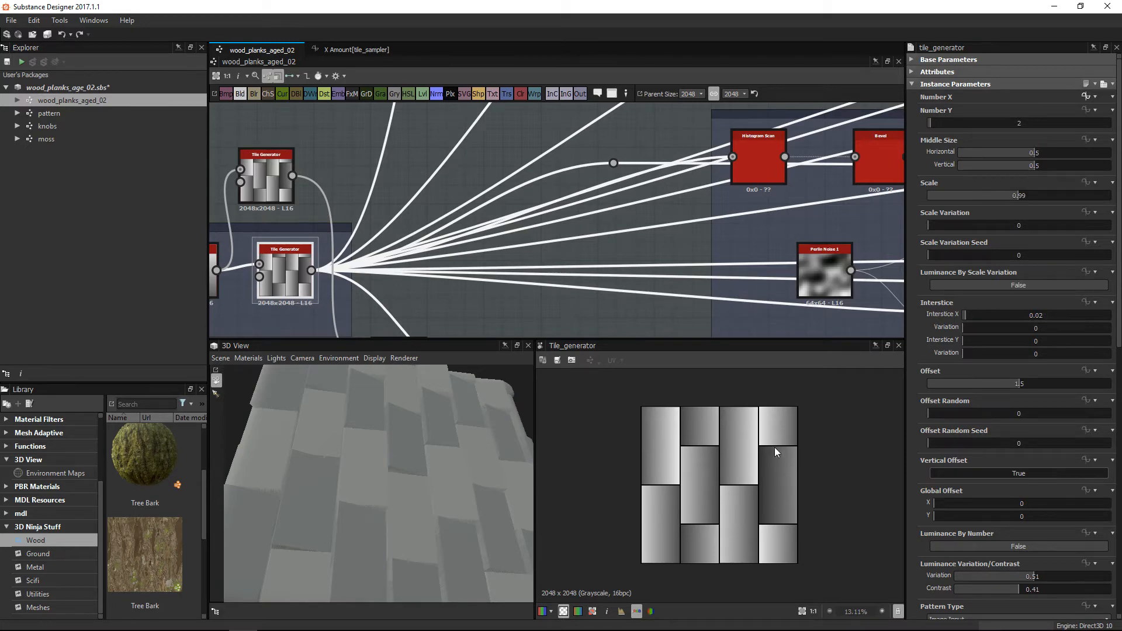
# Display the unmasked nail Tile Sampler in the 2D view again to compare its dots with the planks.
pyautogui.moveTo(692, 142); pyautogui.dragTo(552, 294, button='middle')
pyautogui.moveTo(815, 144); pyautogui.dragTo(647, 221, button='middle')
pyautogui.scroll(4, 669, 180)
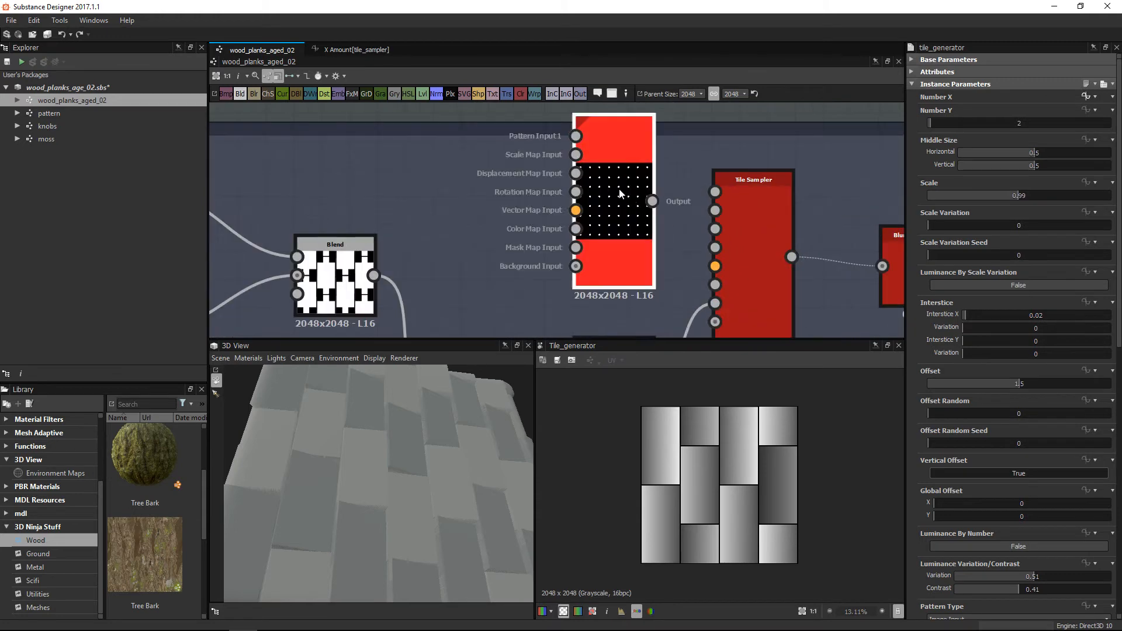
pyautogui.doubleClick(620, 194)
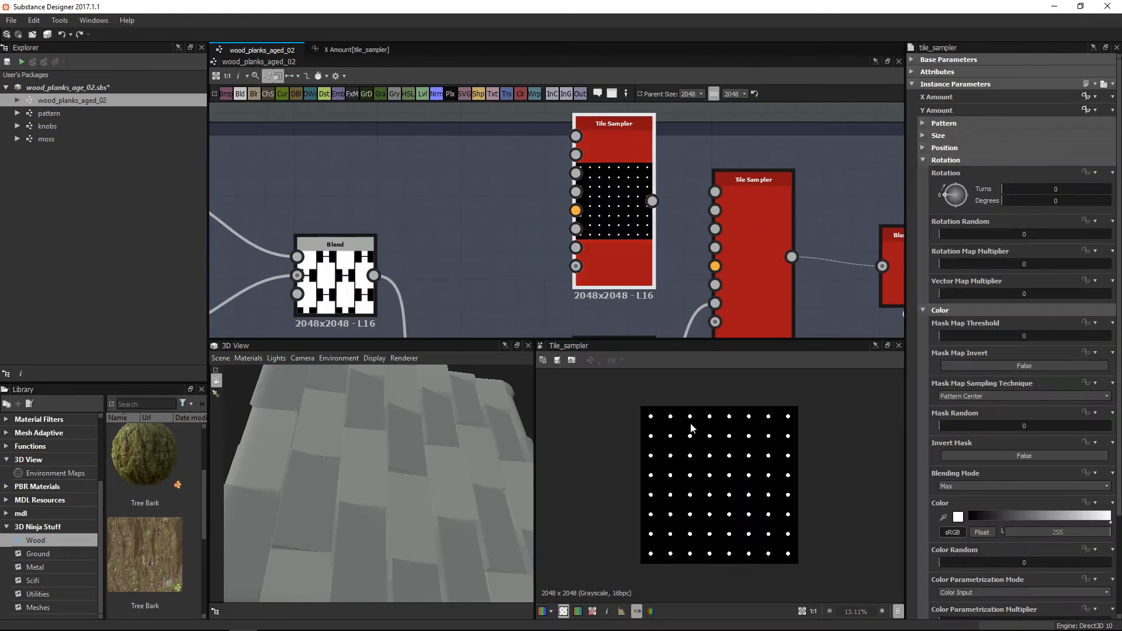
# Compare the nail dot grid in the 2D view with the plank_x times 4 function of the Tile Sampler's X Amount.
pyautogui.scroll(3, 749, 437)
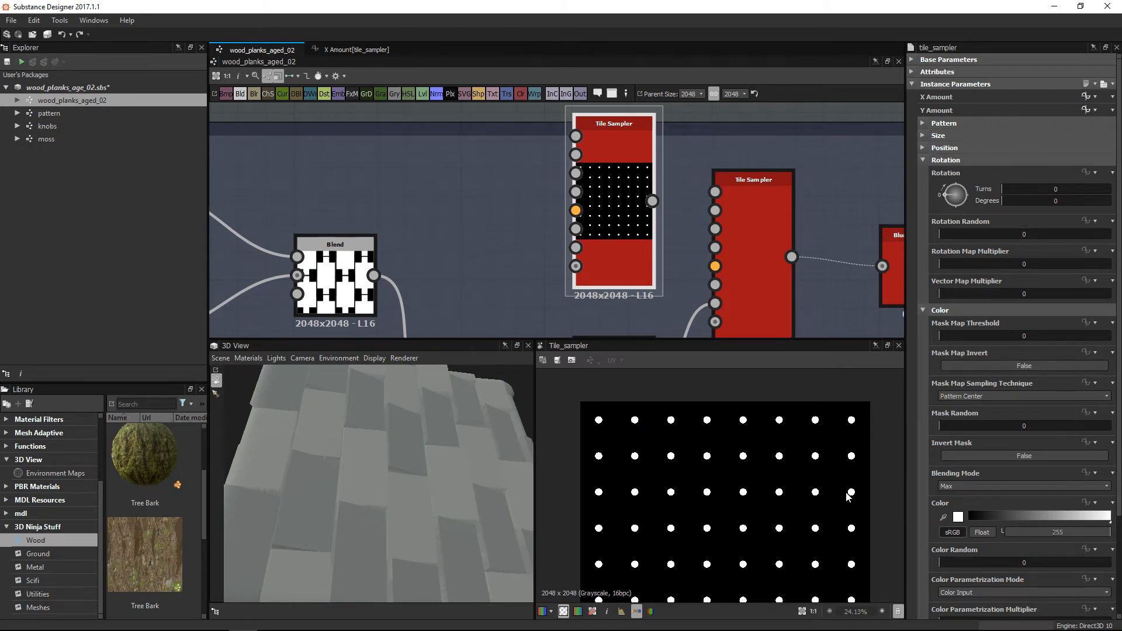
pyautogui.scroll(-5, 636, 173)
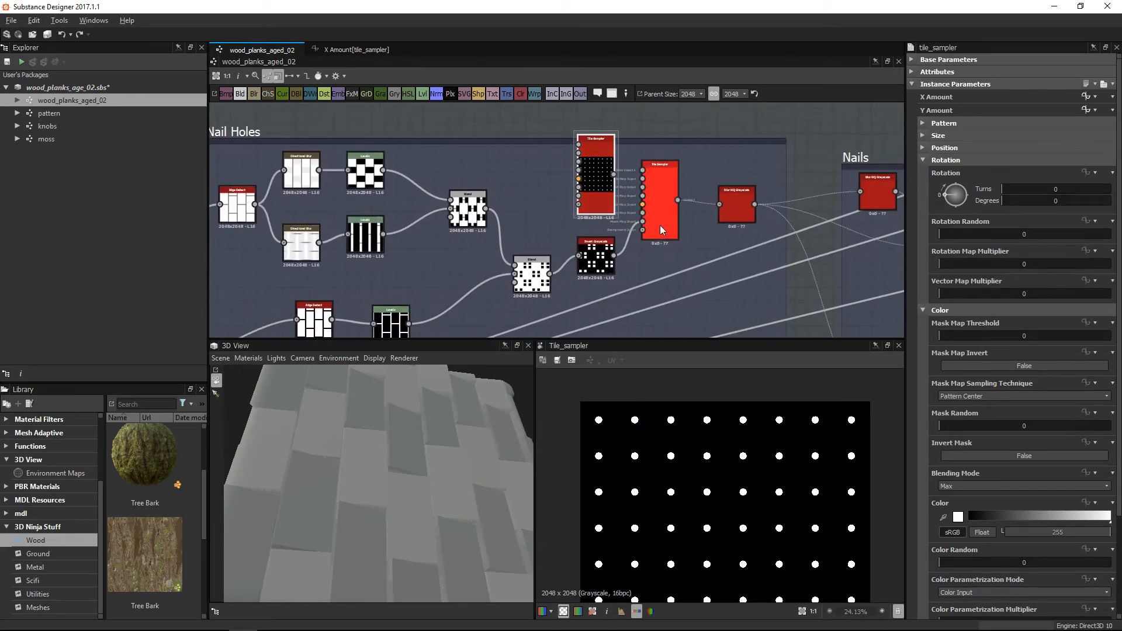
pyautogui.scroll(-2, 662, 232)
pyautogui.scroll(-3, 694, 266)
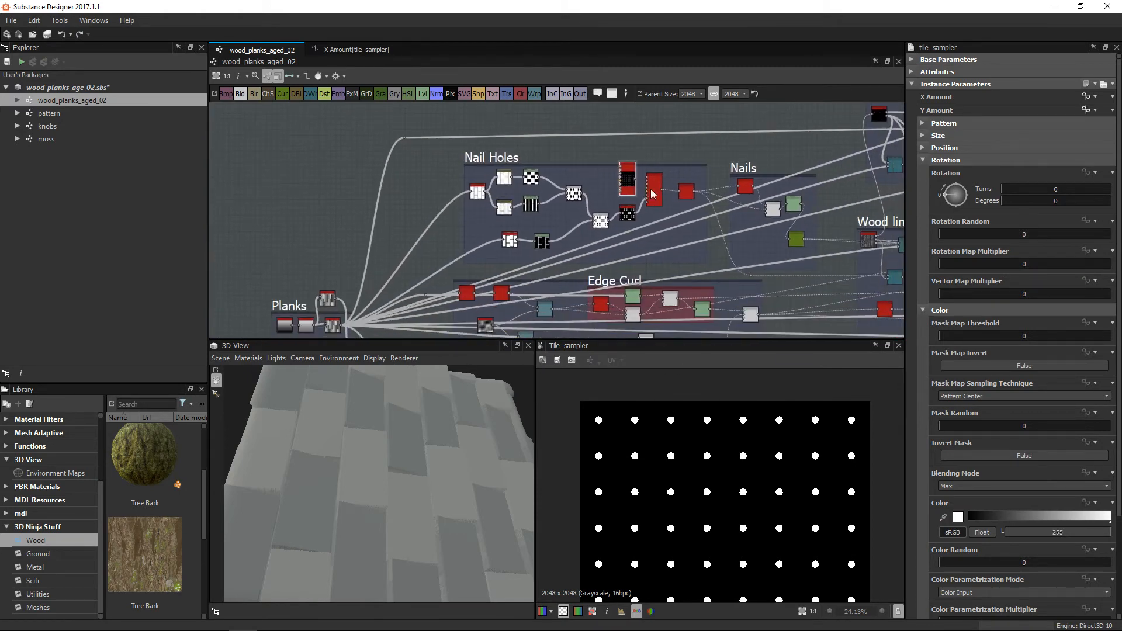
pyautogui.click(349, 50)
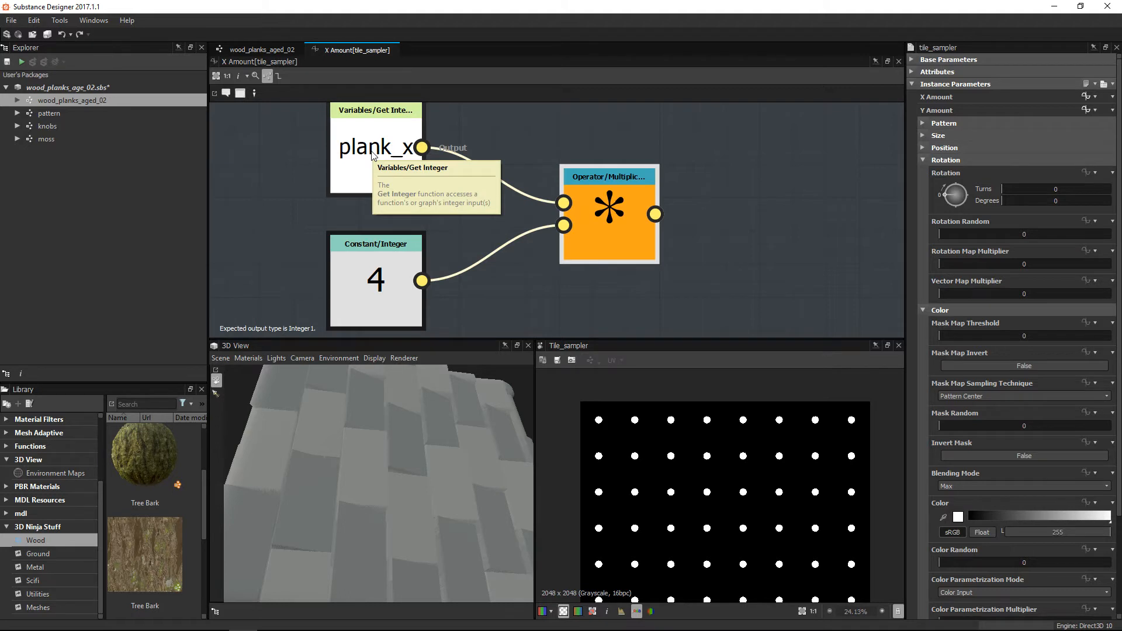
pyautogui.click(262, 50)
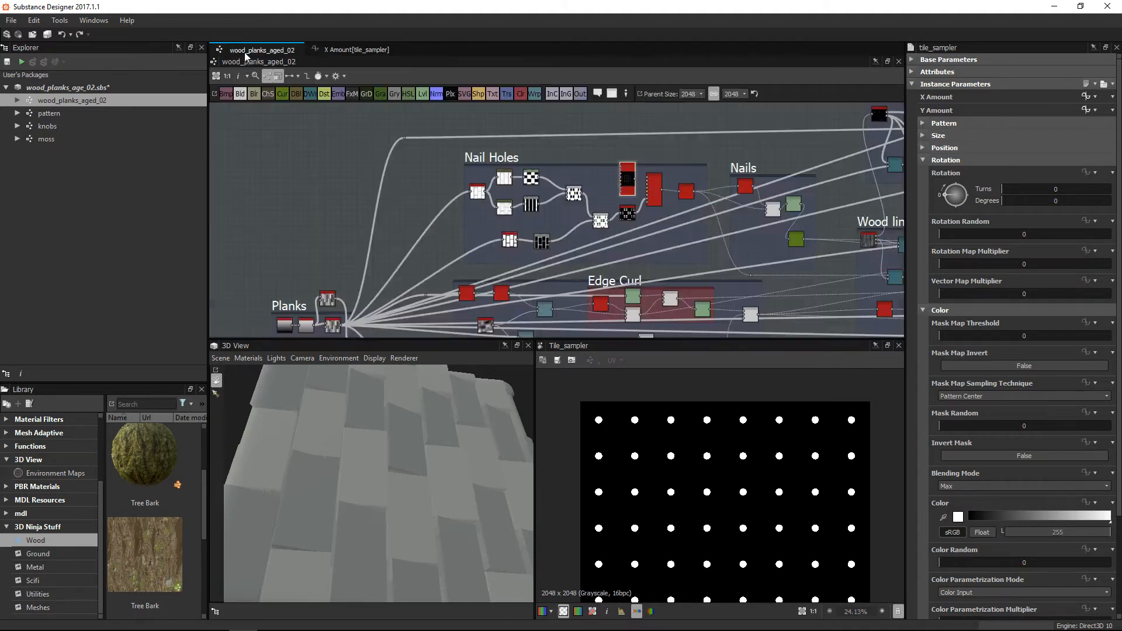
# Expand the graph's plank_x input parameter and review it against the X Amount function.
pyautogui.click(305, 157)
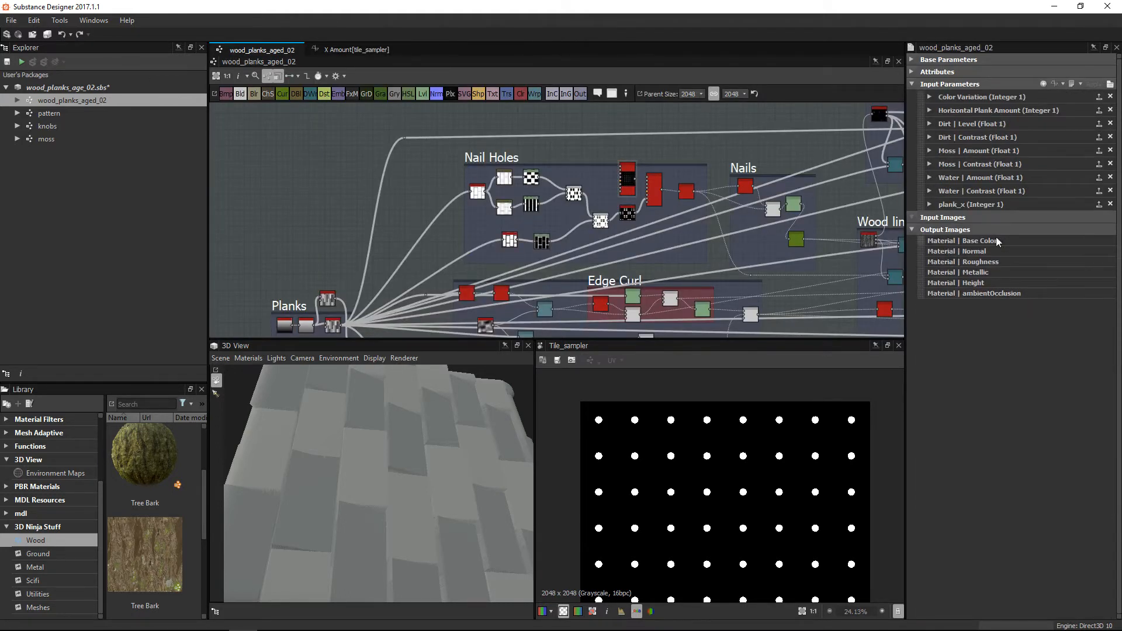
pyautogui.click(929, 205)
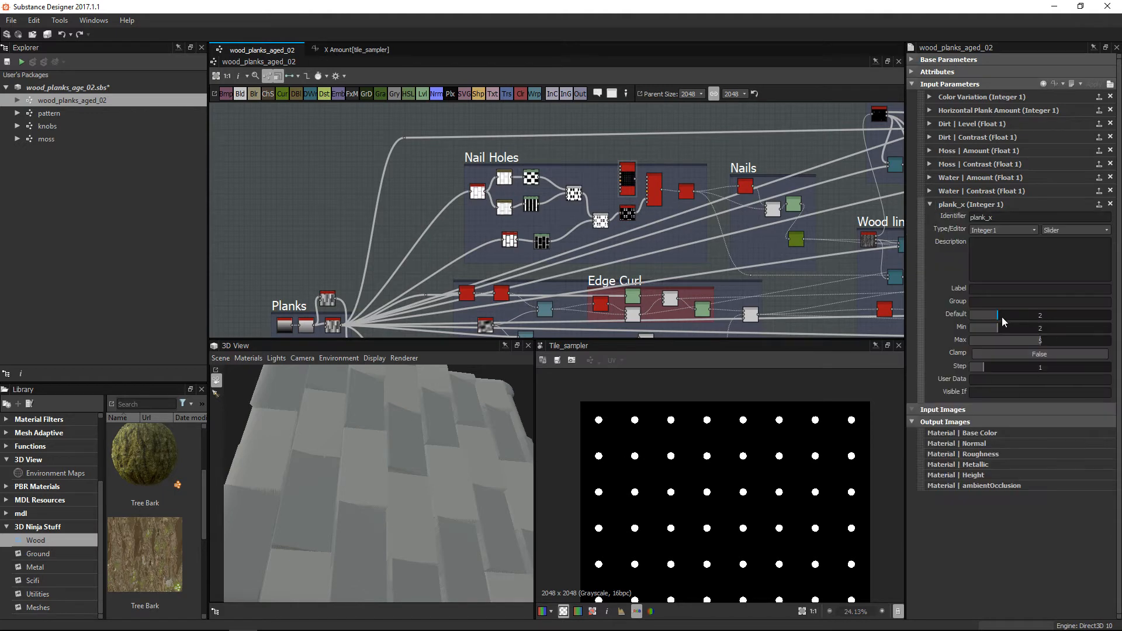
pyautogui.click(356, 50)
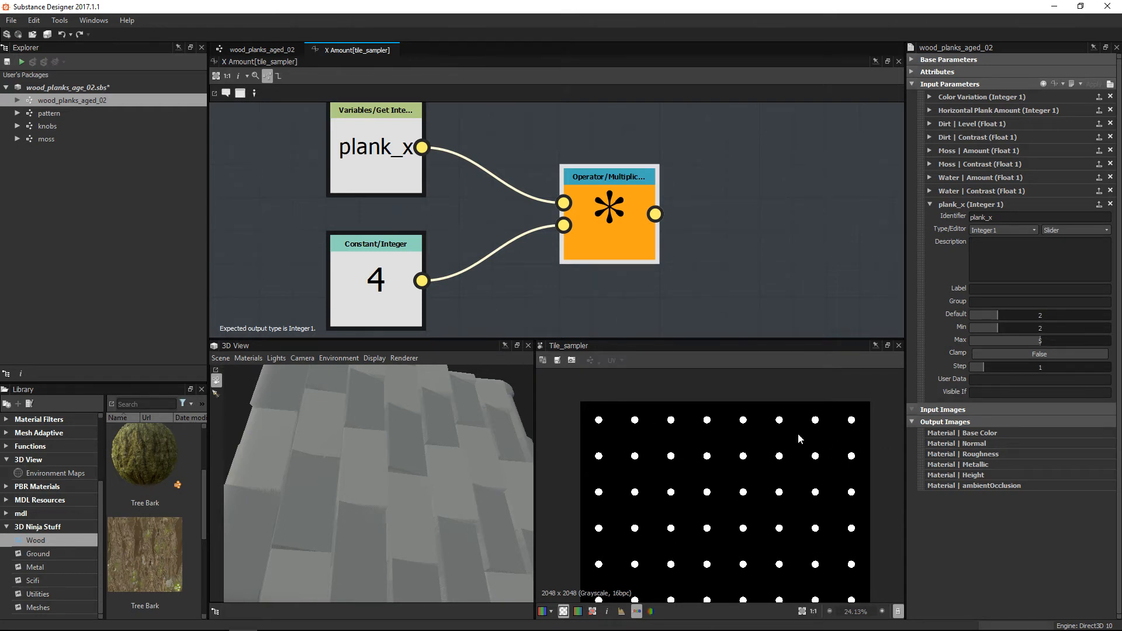
pyautogui.click(285, 50)
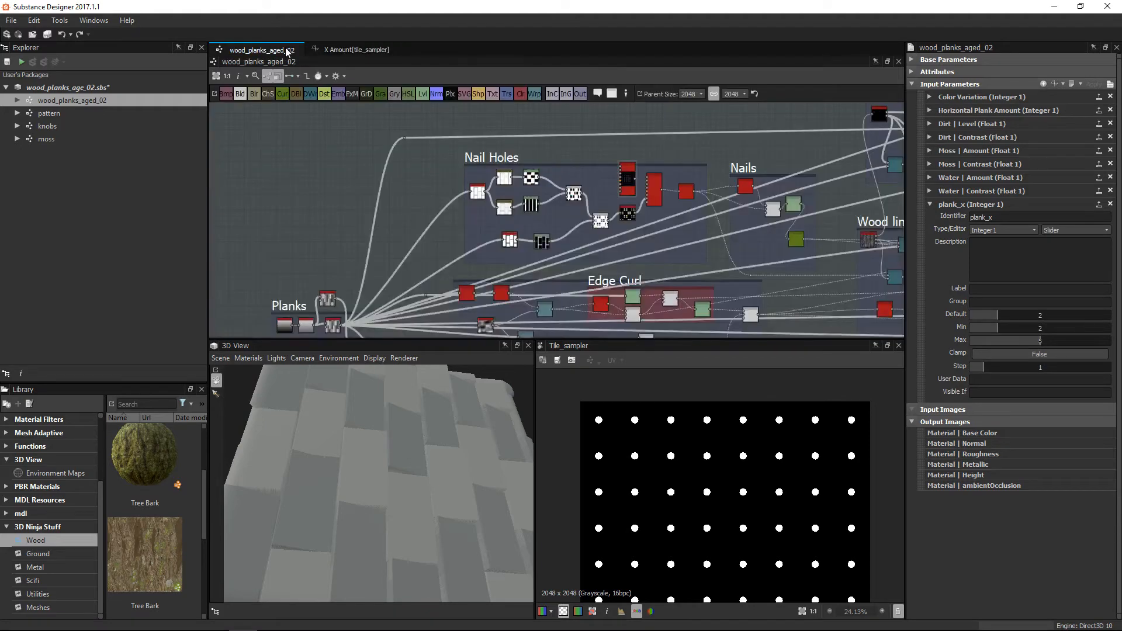
# Open the Y Amount function of the Tile Sampler feeding Blur HQ Grayscale.
pyautogui.scroll(5, 675, 183)
pyautogui.moveTo(675, 183); pyautogui.dragTo(675, 237, button='middle')
pyautogui.scroll(2, 675, 236)
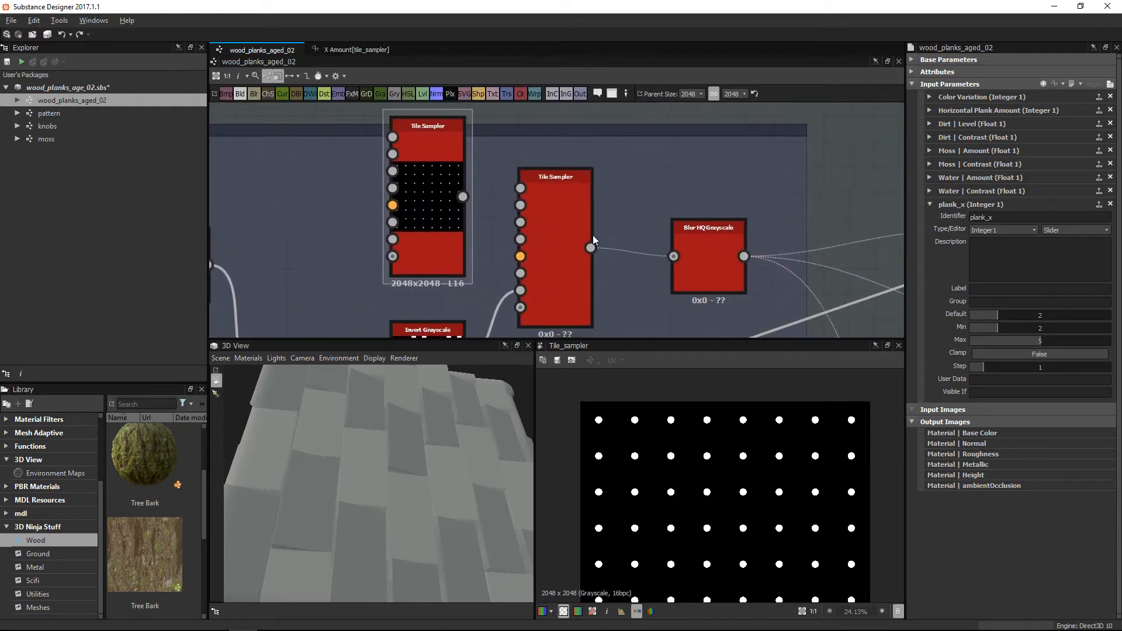
pyautogui.click(562, 234)
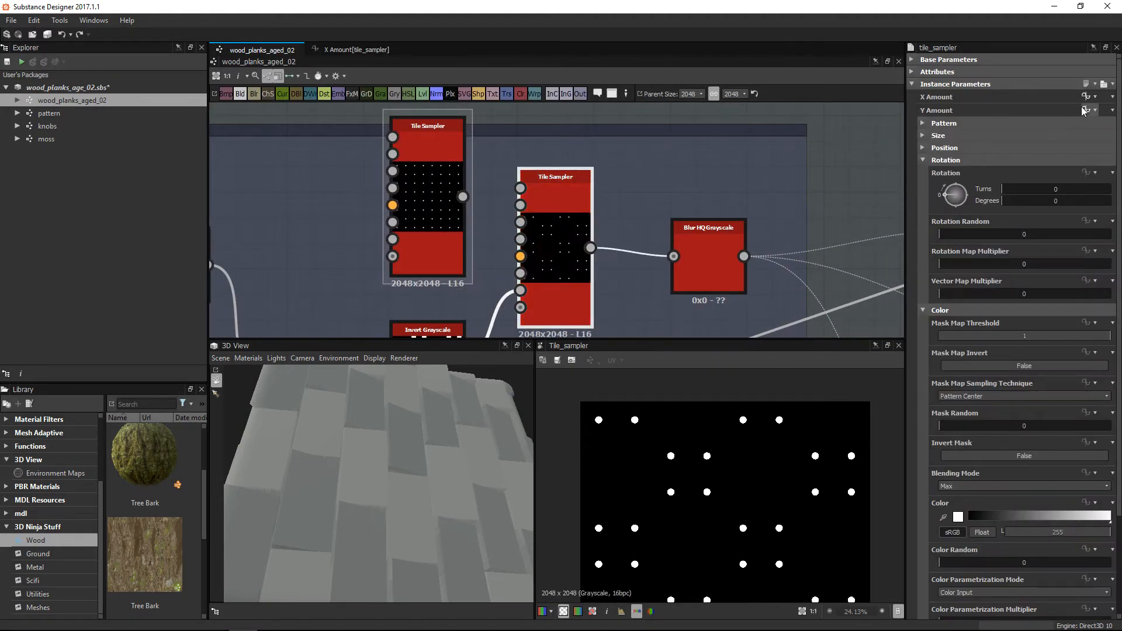
pyautogui.click(1084, 110)
pyautogui.scroll(-1, 612, 187)
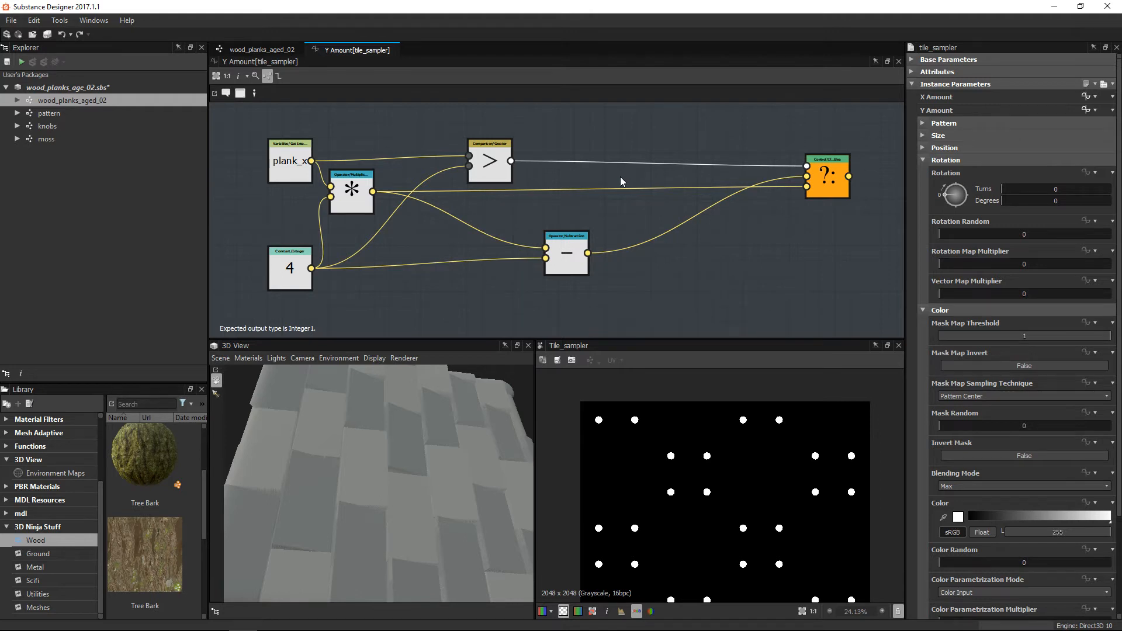
# Spread out the plank_x, integer constant and Multiply nodes in the Y Amount function so their links read clearly.
pyautogui.moveTo(424, 260); pyautogui.dragTo(499, 258, button='middle')
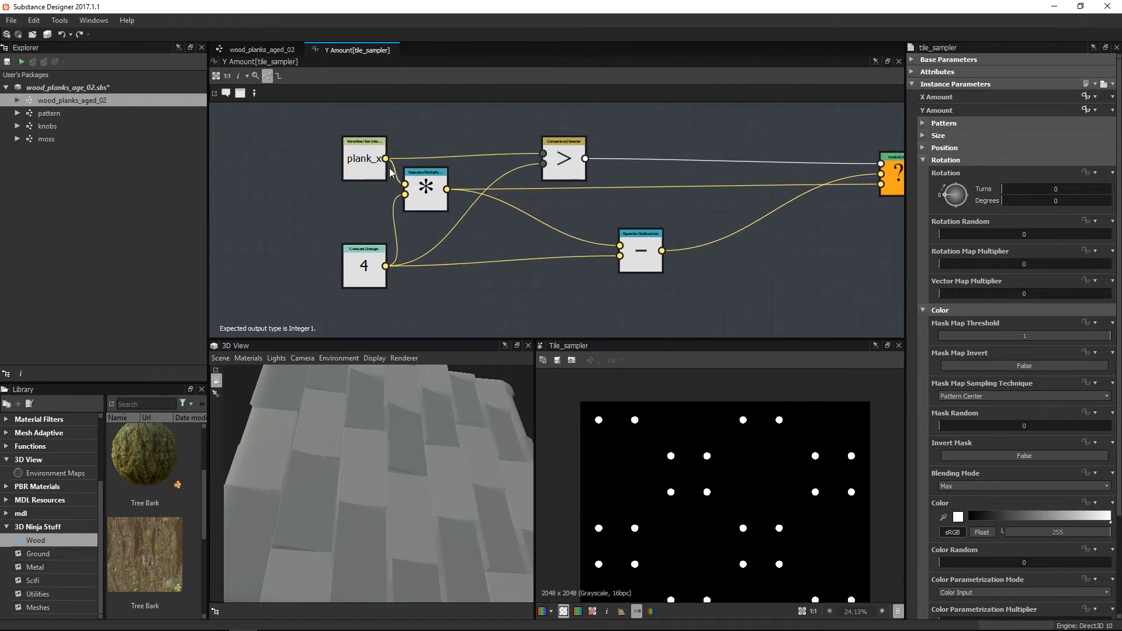
pyautogui.moveTo(375, 173); pyautogui.dragTo(313, 143)
pyautogui.moveTo(368, 254); pyautogui.dragTo(307, 231)
pyautogui.moveTo(321, 155); pyautogui.dragTo(322, 190, button='middle')
pyautogui.moveTo(307, 169); pyautogui.dragTo(291, 155)
pyautogui.moveTo(434, 235); pyautogui.dragTo(397, 226)
pyautogui.moveTo(315, 269); pyautogui.dragTo(300, 262)
pyautogui.moveTo(375, 221); pyautogui.dragTo(360, 220)
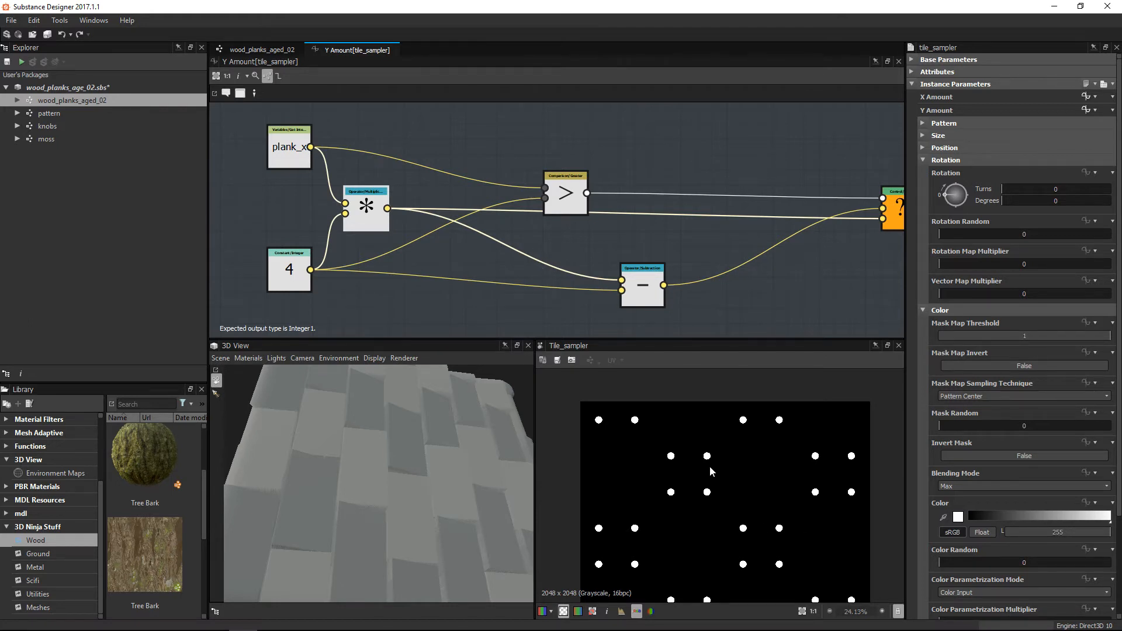
# Rearrange the Subtraction, If...Else and Greater nodes in the Y Amount function, placing Greater above the other links.
pyautogui.moveTo(595, 286)
pyautogui.mouseDown(button='middle')
pyautogui.moveTo(586, 275)
pyautogui.moveTo(577, 284)
pyautogui.mouseUp(button='middle')
pyautogui.moveTo(615, 287)
pyautogui.mouseDown()
pyautogui.moveTo(627, 270)
pyautogui.moveTo(614, 274)
pyautogui.mouseUp()
pyautogui.click(871, 206)
pyautogui.moveTo(872, 206); pyautogui.dragTo(825, 205)
pyautogui.moveTo(541, 200); pyautogui.dragTo(556, 170)
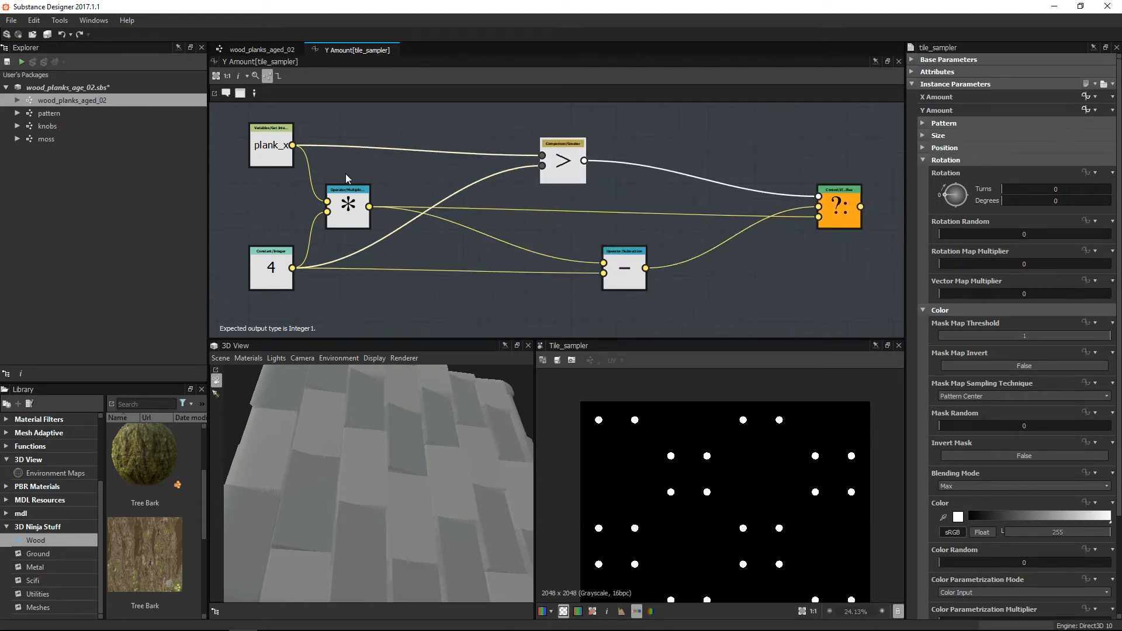
# Trace the Y Amount comparison logic, shifting the Greater node up and the If...Else node slightly closer to its inputs.
pyautogui.click(273, 270)
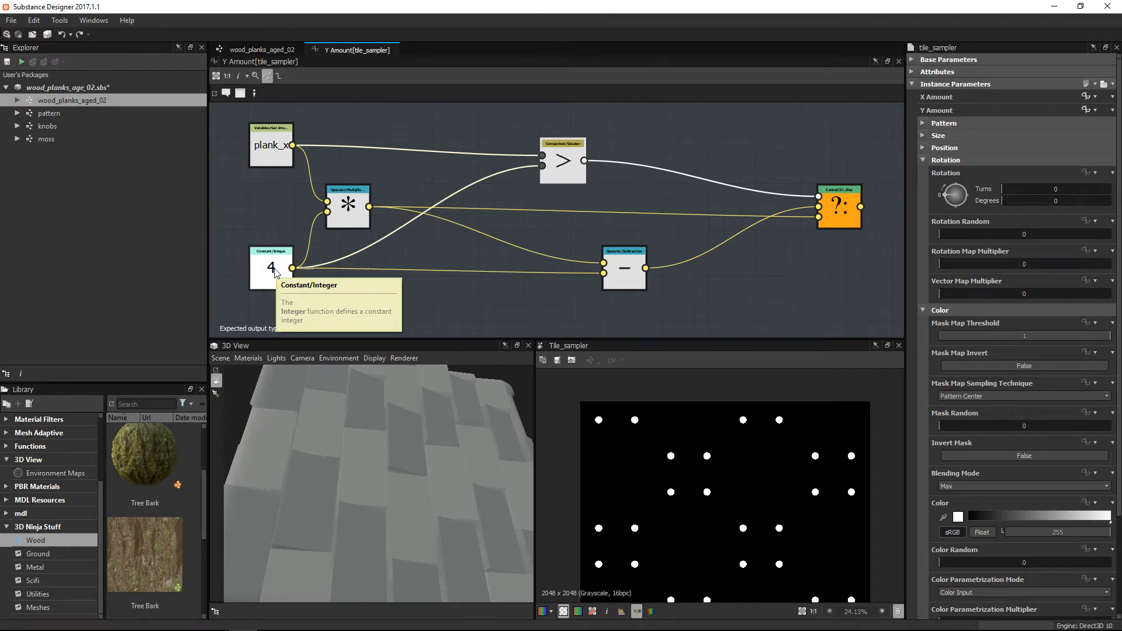
pyautogui.click(555, 157)
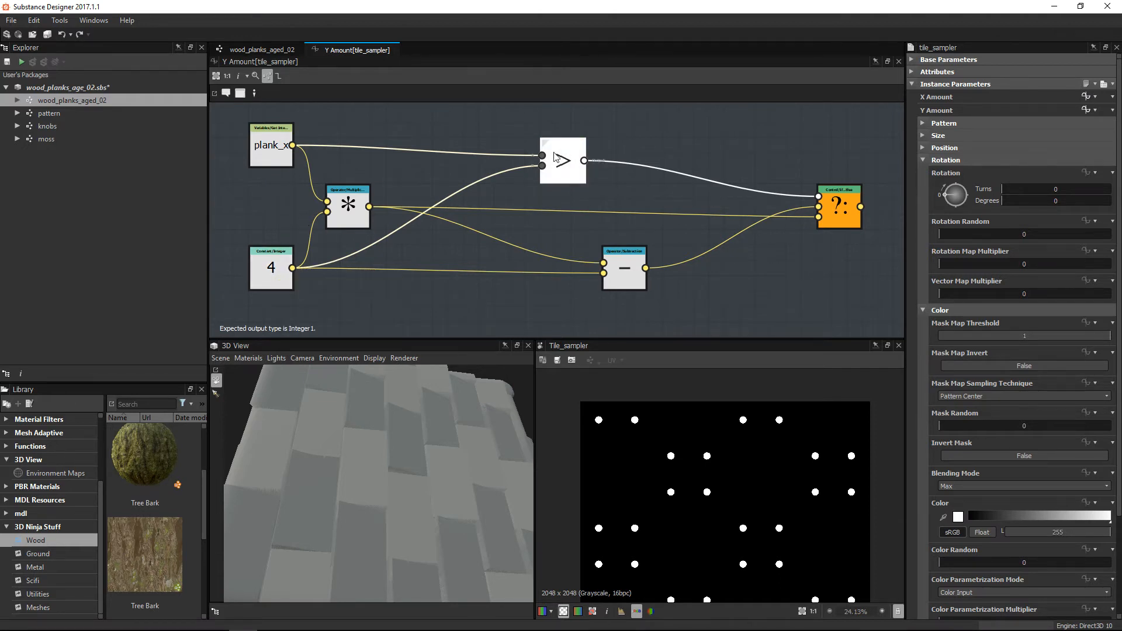
pyautogui.click(634, 272)
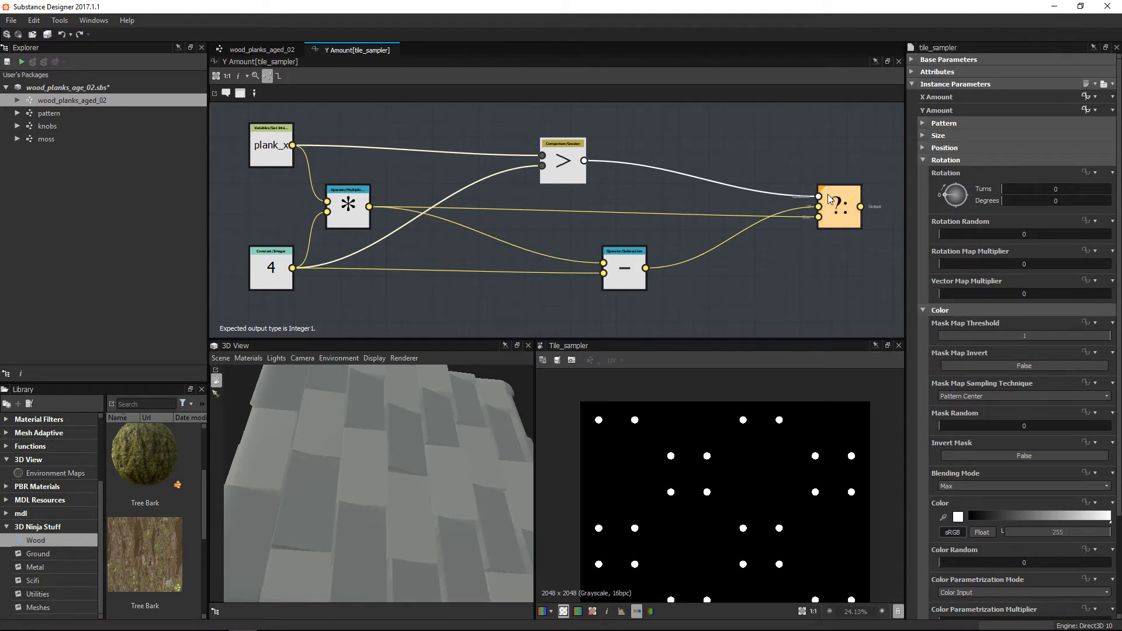
pyautogui.moveTo(545, 174); pyautogui.dragTo(561, 158)
pyautogui.click(275, 270)
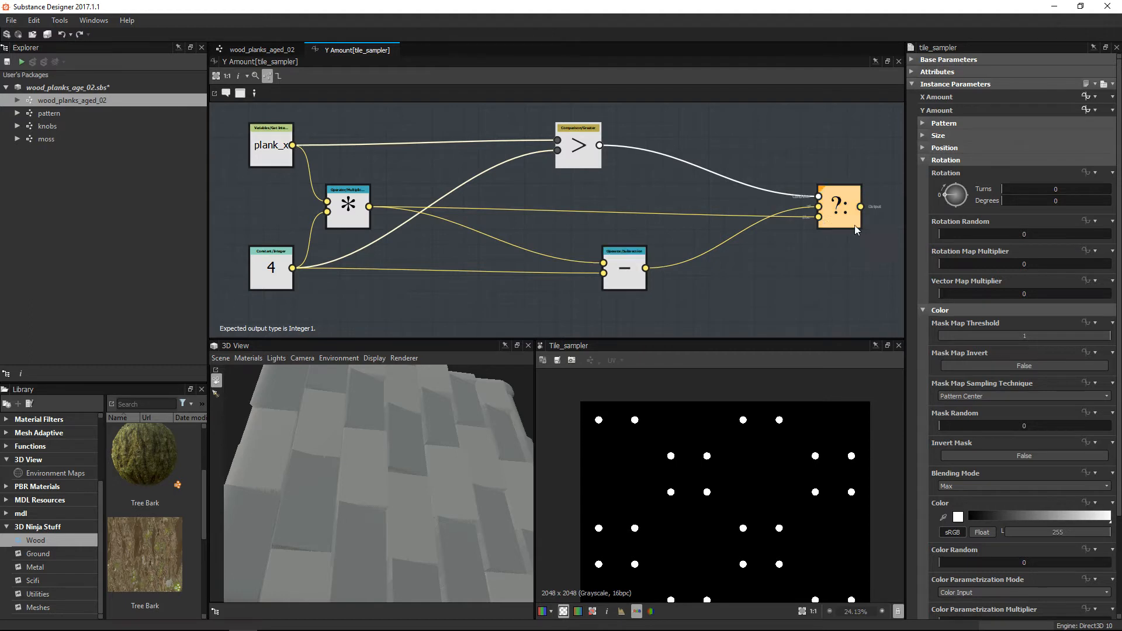
pyautogui.moveTo(842, 213); pyautogui.dragTo(827, 212)
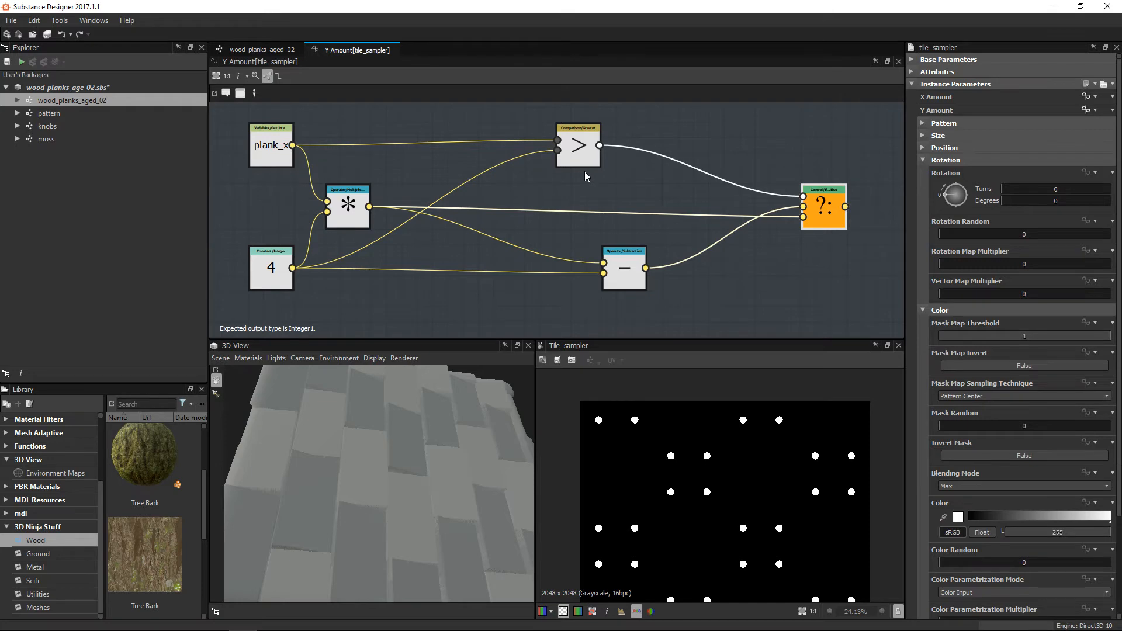
# Return to the wood_planks_aged_02 graph and display the nail mask's Invert Grayscale node in the 2D view.
pyautogui.click(258, 53)
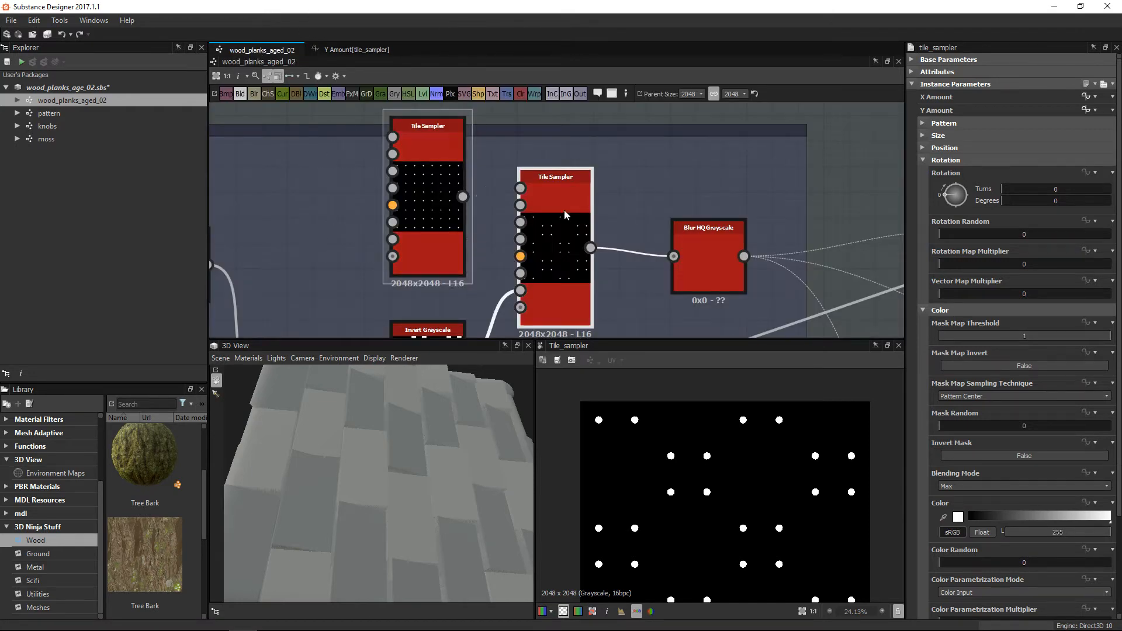
pyautogui.scroll(-4, 663, 260)
pyautogui.moveTo(544, 212); pyautogui.dragTo(623, 169, button='middle')
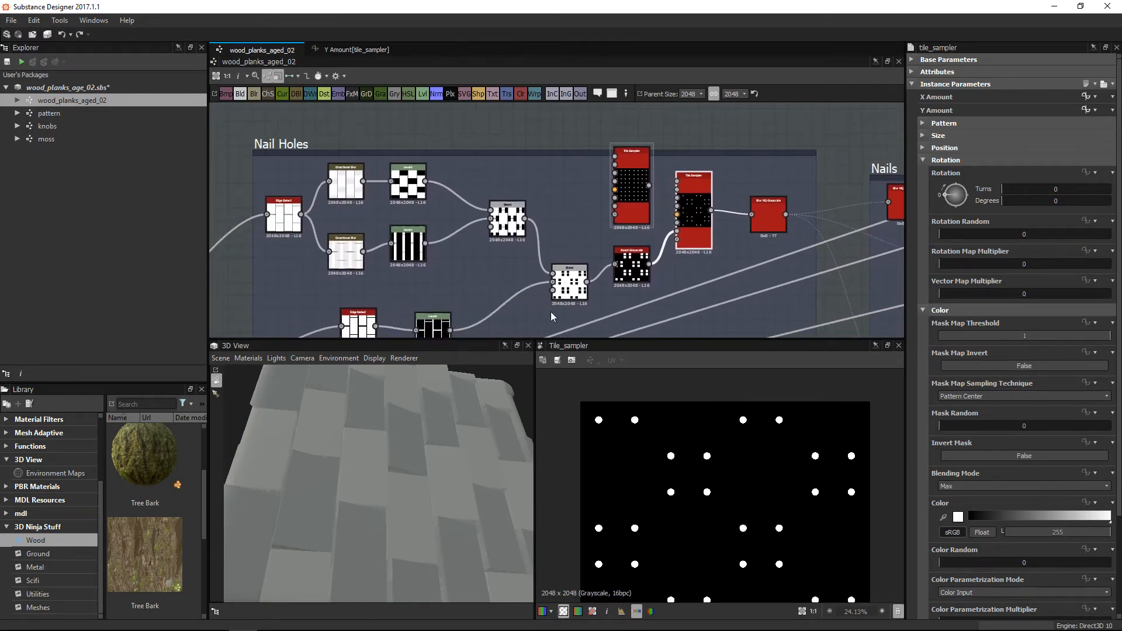
pyautogui.moveTo(495, 290); pyautogui.dragTo(625, 220, button='middle')
pyautogui.scroll(-2, 623, 214)
pyautogui.moveTo(463, 120); pyautogui.dragTo(662, 224)
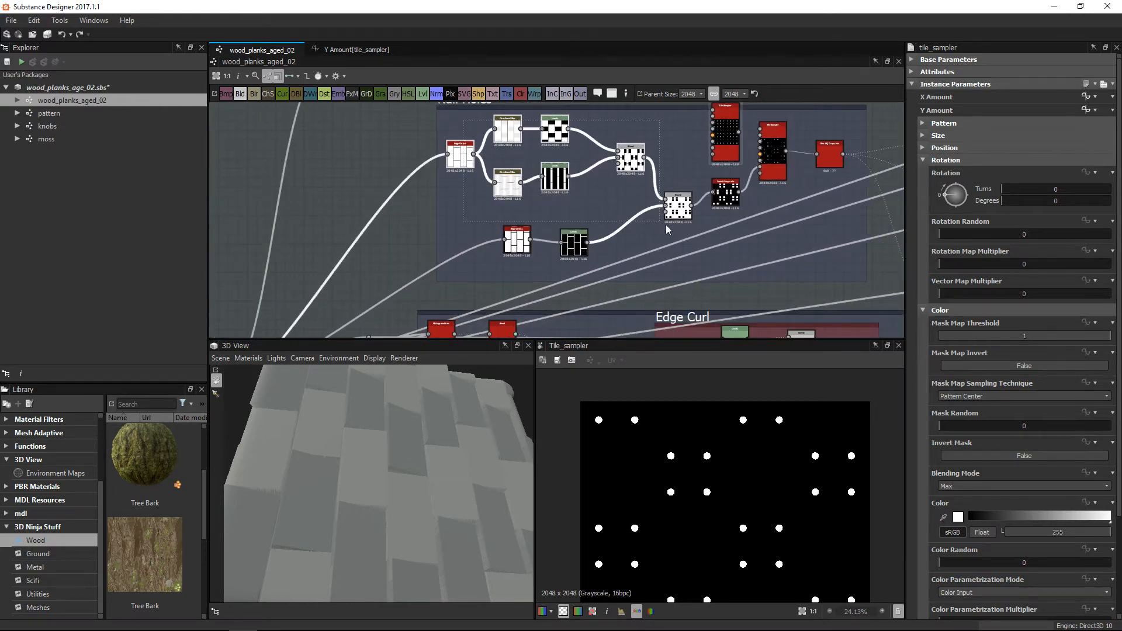
pyautogui.doubleClick(725, 193)
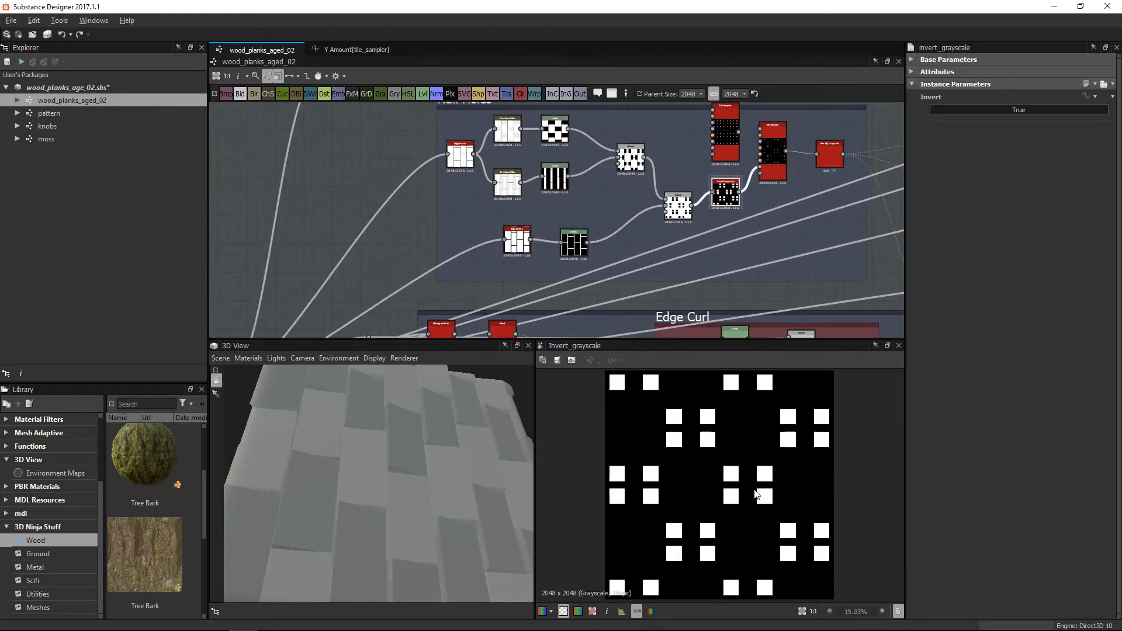
# Preview the nail mask chain from Edge Detect through Levels and Blend to Invert Grayscale in the 2D view.
pyautogui.scroll(3, 519, 138)
pyautogui.doubleClick(411, 191)
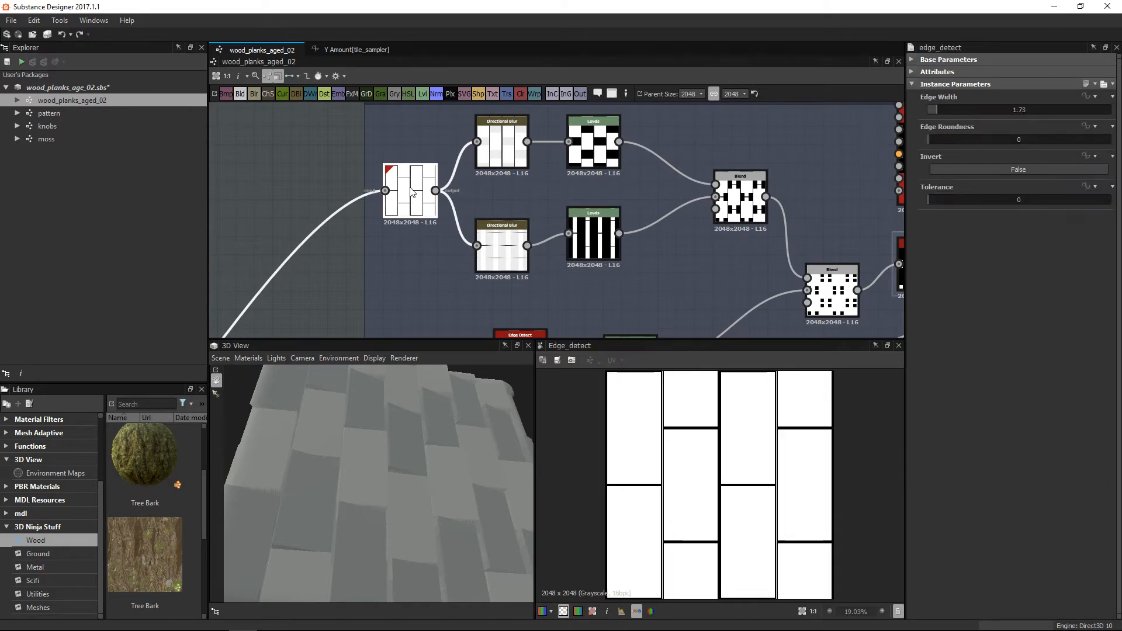
pyautogui.moveTo(504, 148); pyautogui.dragTo(506, 142)
pyautogui.doubleClick(604, 231)
pyautogui.doubleClick(732, 208)
pyautogui.moveTo(733, 204); pyautogui.dragTo(732, 199)
pyautogui.moveTo(754, 266); pyautogui.dragTo(524, 227, button='middle')
pyautogui.doubleClick(690, 228)
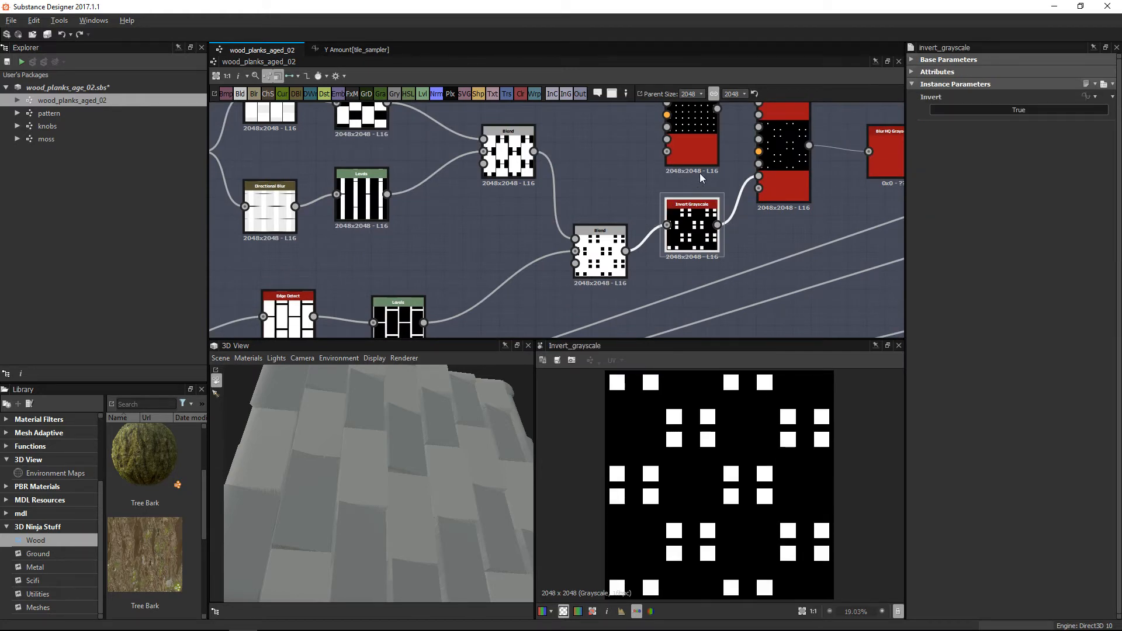
# Delete the unmasked Tile Sampler from the Nail Holes frame.
pyautogui.moveTo(694, 174); pyautogui.dragTo(537, 227, button='middle')
pyautogui.click(520, 165)
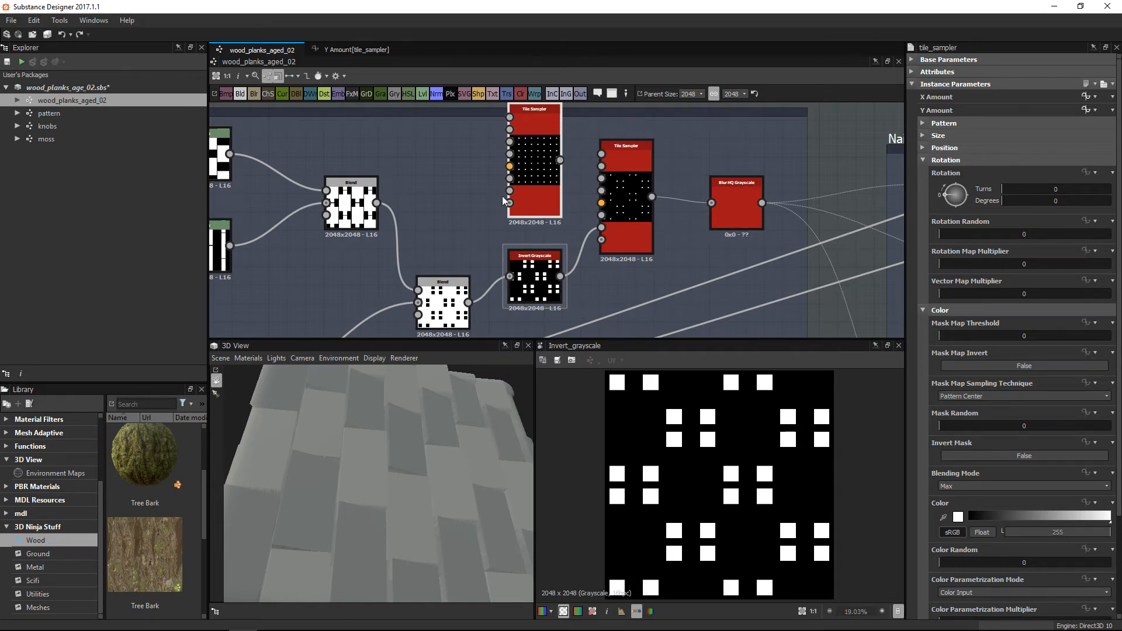
pyautogui.moveTo(489, 201); pyautogui.dragTo(615, 205, button='middle')
pyautogui.scroll(-2, 615, 206)
pyautogui.moveTo(538, 186); pyautogui.dragTo(582, 168, button='middle')
pyautogui.click(343, 126)
pyautogui.scroll(-2, 516, 177)
pyautogui.moveTo(516, 176); pyautogui.dragTo(414, 147, button='middle')
pyautogui.scroll(2, 542, 149)
pyautogui.click(543, 151)
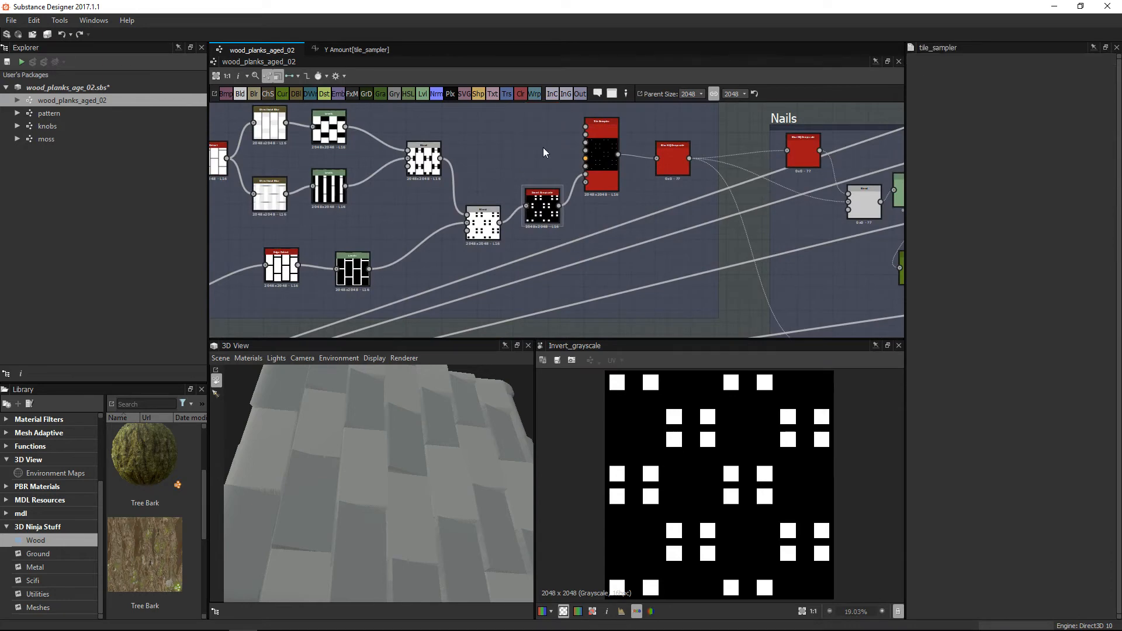
# Select the Edge Curl frame and extend its upper edge slightly above the Levels node.
pyautogui.scroll(-2, 534, 138)
pyautogui.moveTo(556, 140); pyautogui.dragTo(564, 106, button='middle')
pyautogui.moveTo(569, 236); pyautogui.dragTo(563, 123, button='middle')
pyautogui.scroll(3, 621, 202)
pyautogui.click(675, 214)
pyautogui.moveTo(713, 261); pyautogui.dragTo(717, 297)
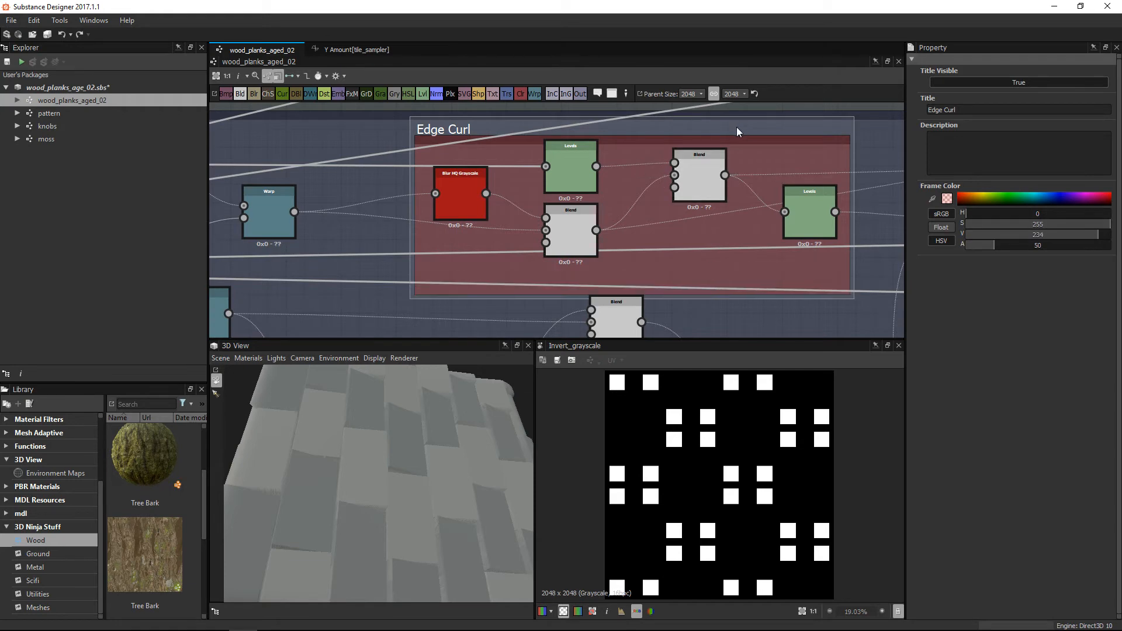
pyautogui.moveTo(736, 136); pyautogui.dragTo(737, 129)
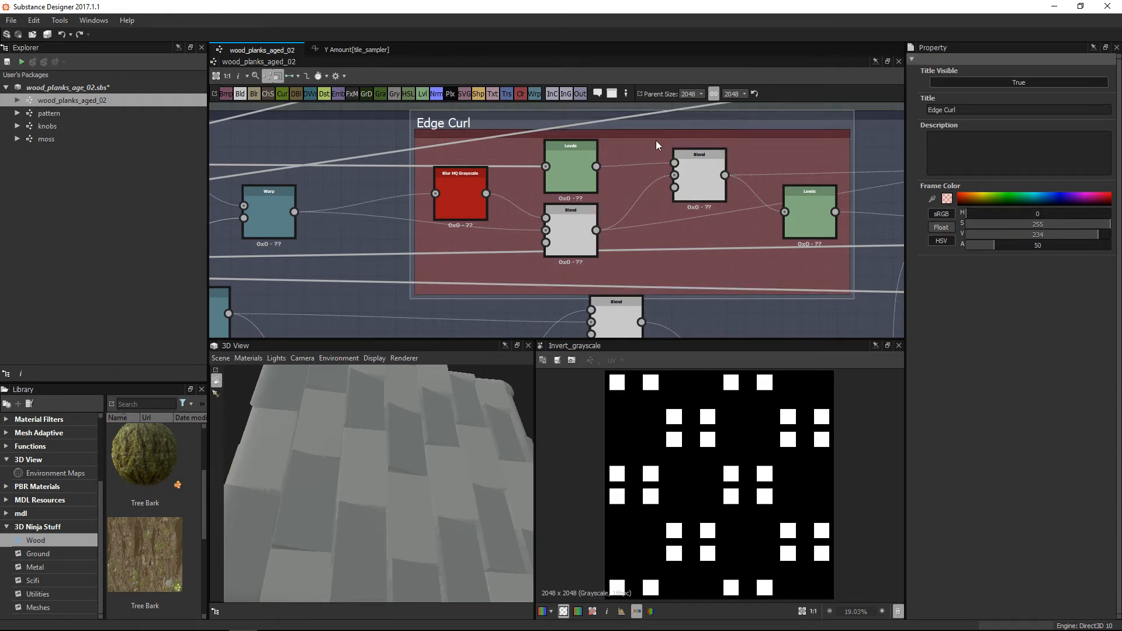
# Recolor the Edge Curl frame green with hue 117 and add the description "generates a mask".
pyautogui.moveTo(999, 200)
pyautogui.mouseDown()
pyautogui.moveTo(1017, 192)
pyautogui.moveTo(950, 196)
pyautogui.moveTo(1046, 193)
pyautogui.moveTo(1004, 187)
pyautogui.mouseUp()
pyautogui.click(937, 135)
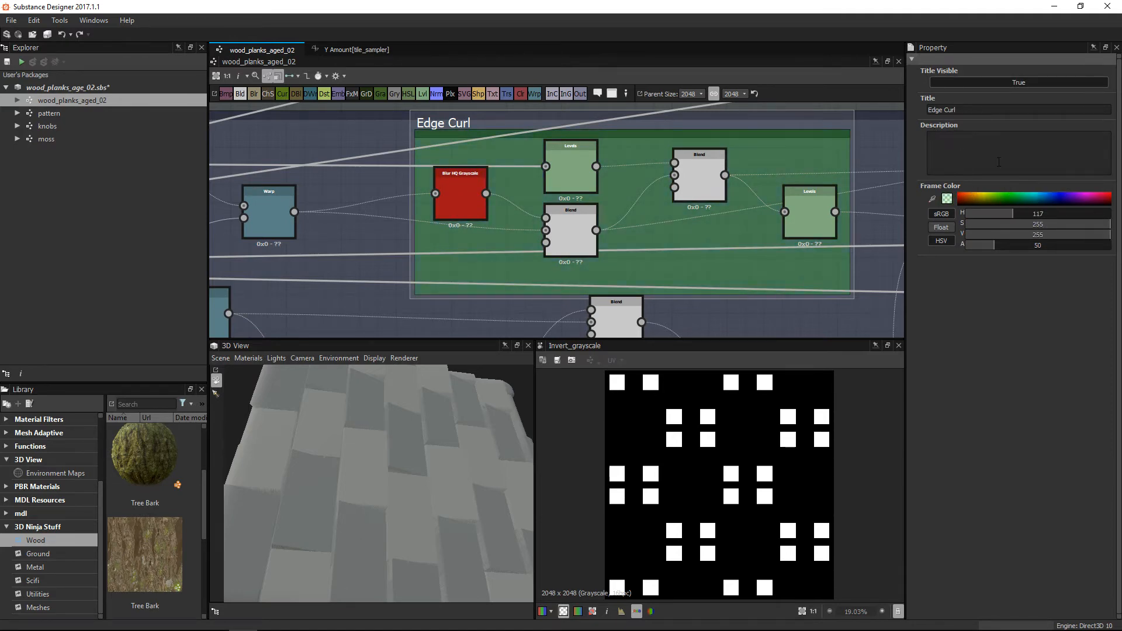
pyautogui.write('generatres a mask')
pyautogui.click(408, 224)
pyautogui.scroll(3, 451, 180)
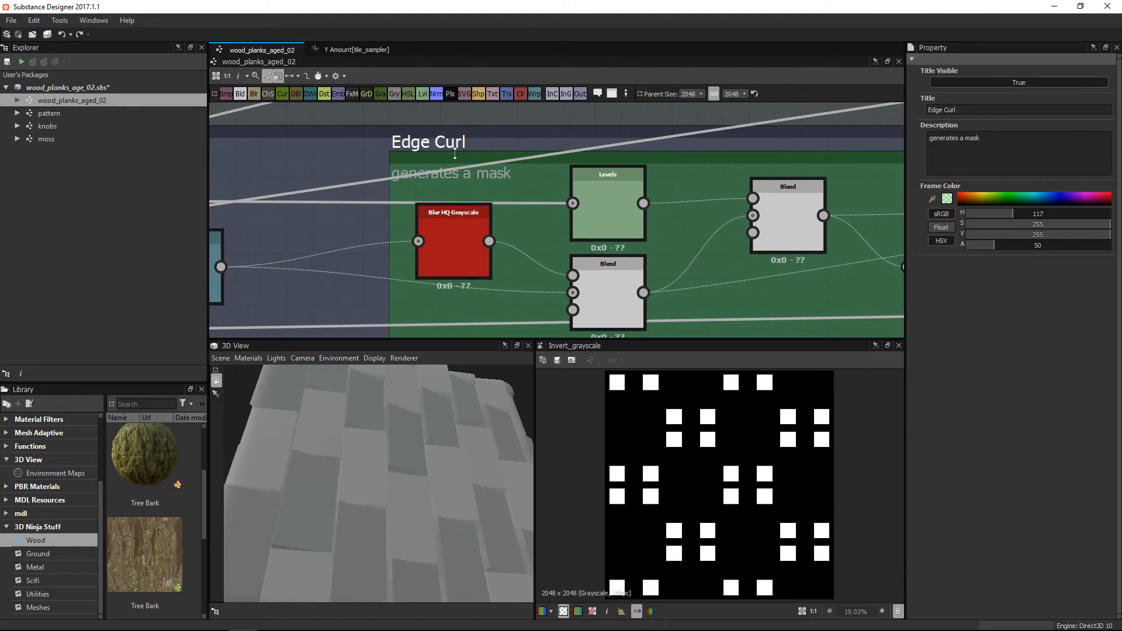
# Add the placeholder lines "dfdfdffdfd" and "dfdf" to the Edge Curl description and move Blur HQ Grayscale clear of the text.
pyautogui.click(1002, 146)
pyautogui.press('Return')
pyautogui.write('dfdfdffdfd')
pyautogui.press('Return')
pyautogui.write('dfdf')
pyautogui.moveTo(454, 246); pyautogui.dragTo(482, 273)
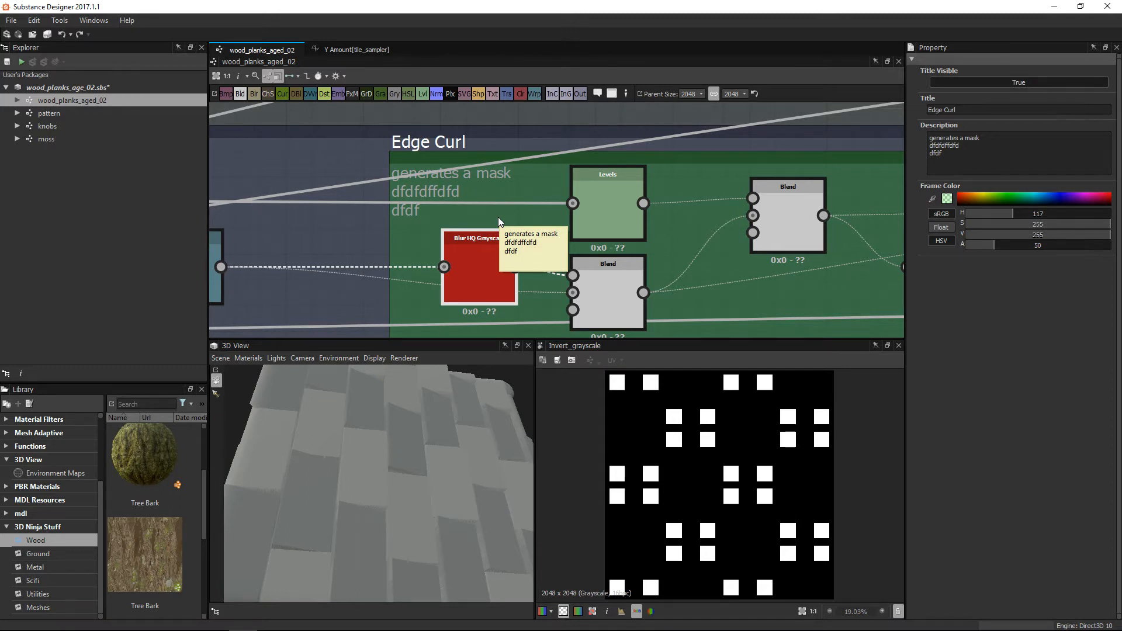
pyautogui.press('f')
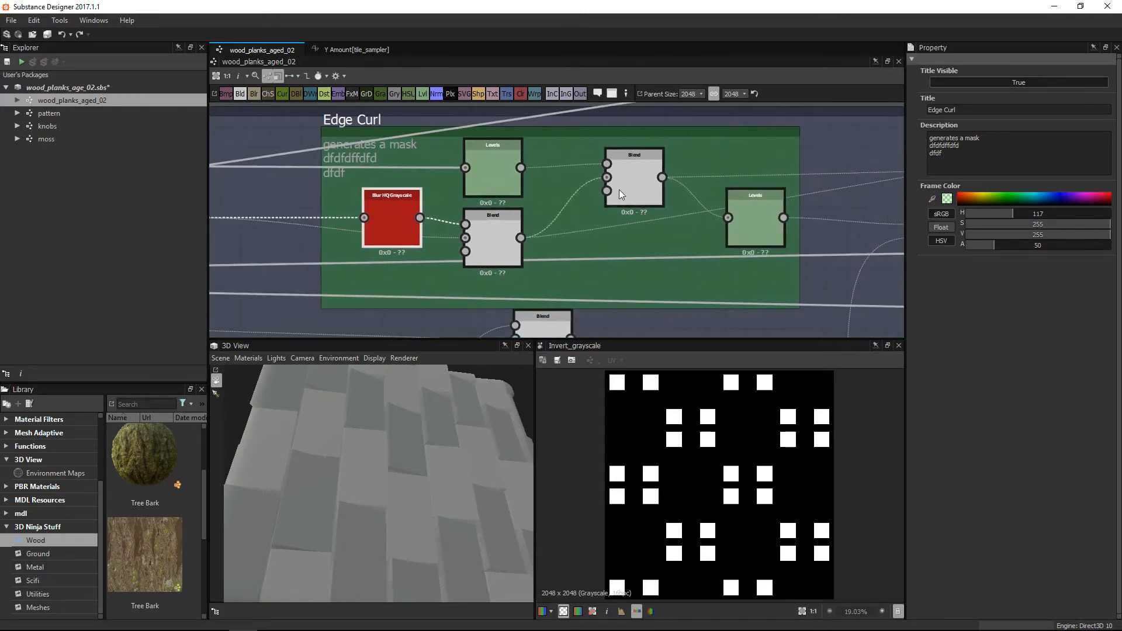
pyautogui.scroll(-3, 619, 210)
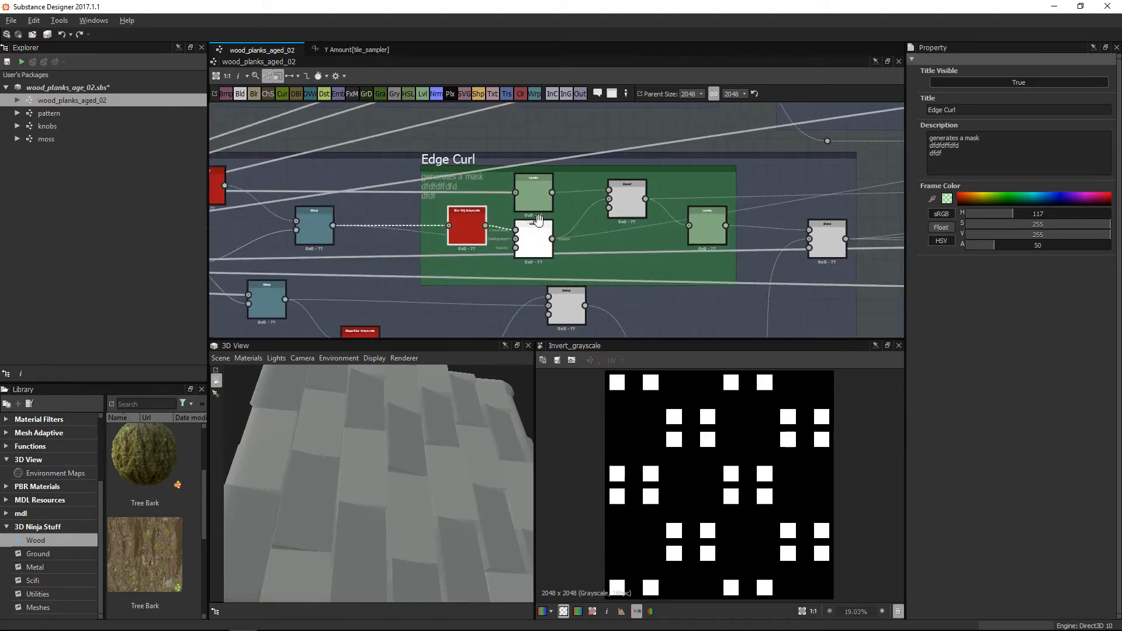
# Select the Nails frame and trace where its node outputs lead in the aged planks graph.
pyautogui.scroll(-5, 538, 183)
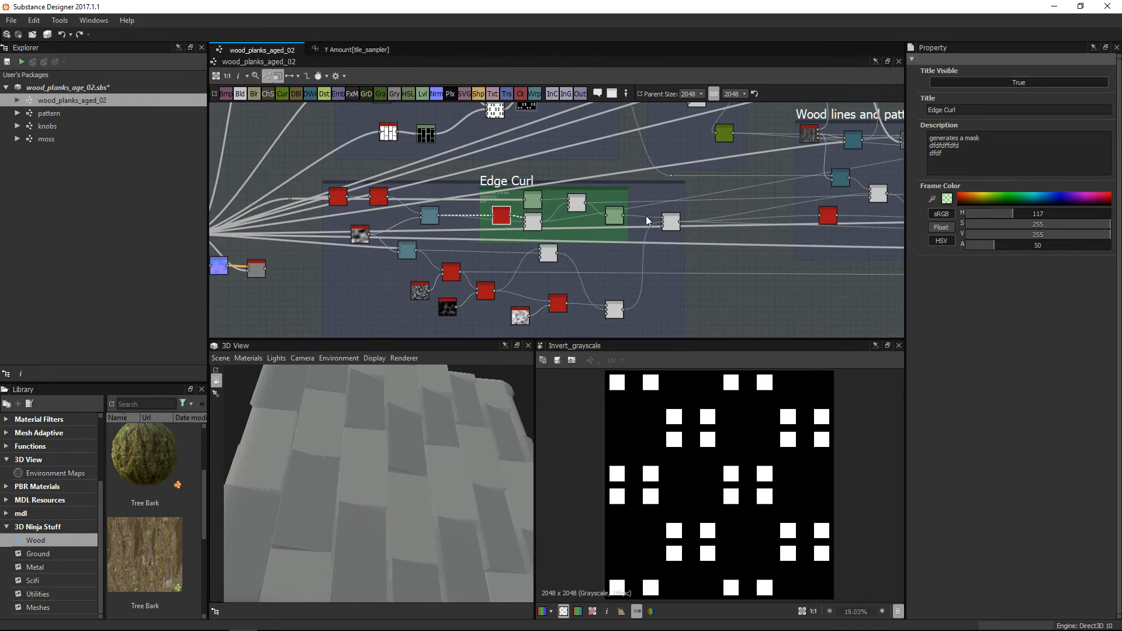
pyautogui.scroll(-6, 643, 219)
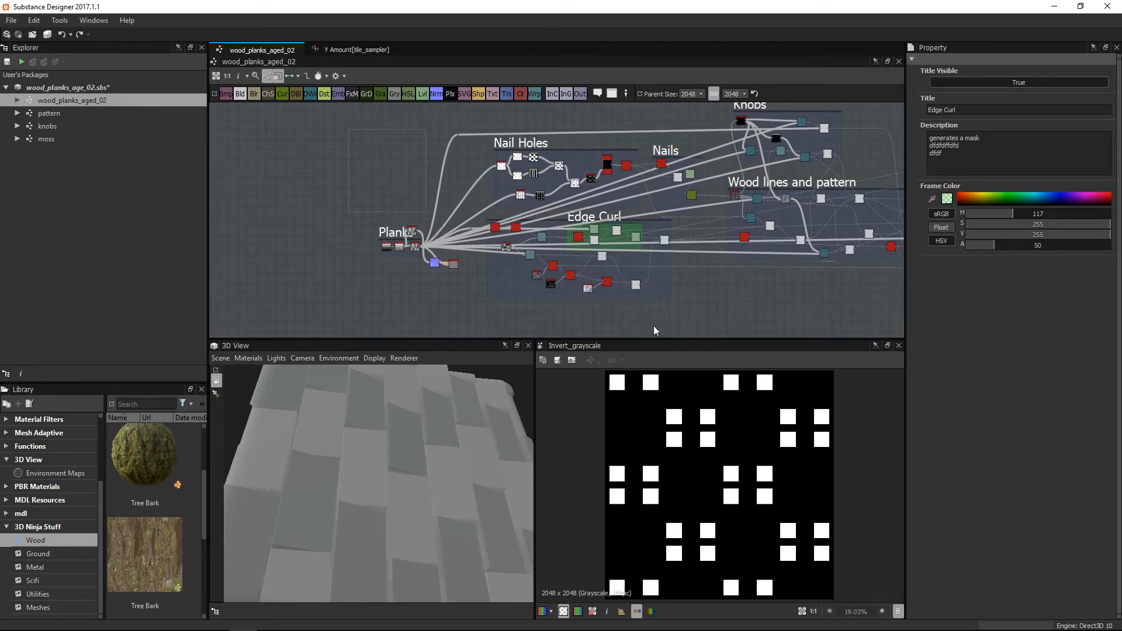
pyautogui.click(672, 157)
pyautogui.scroll(3, 652, 169)
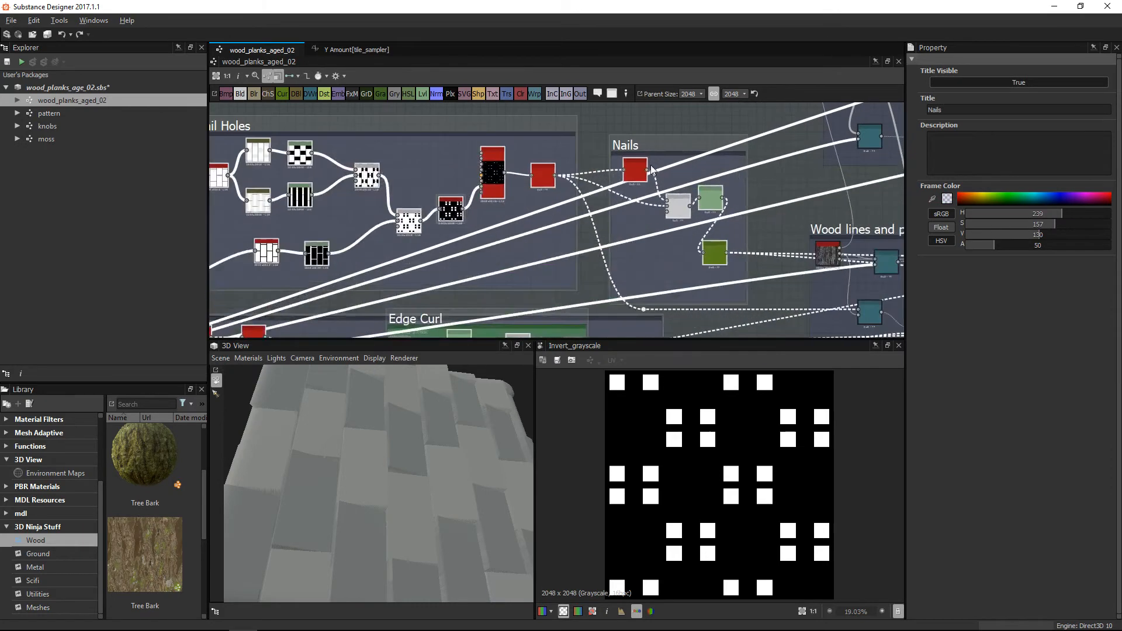
pyautogui.moveTo(690, 231); pyautogui.dragTo(619, 160, button='middle')
pyautogui.scroll(-2, 593, 241)
pyautogui.moveTo(594, 240); pyautogui.dragTo(530, 194, button='middle')
pyautogui.click(630, 302)
# Preview the pattern node's Height output from the Wood lines and pattern frame in an enlarged 2D view.
pyautogui.moveTo(718, 205); pyautogui.dragTo(438, 236, button='middle')
pyautogui.scroll(-3, 492, 193)
pyautogui.moveTo(560, 203); pyautogui.dragTo(643, 106, button='middle')
pyautogui.scroll(2, 514, 233)
pyautogui.scroll(-3, 363, 204)
pyautogui.moveTo(310, 253); pyautogui.dragTo(453, 240, button='middle')
pyautogui.moveTo(638, 172); pyautogui.dragTo(396, 248, button='middle')
pyautogui.scroll(3, 374, 218)
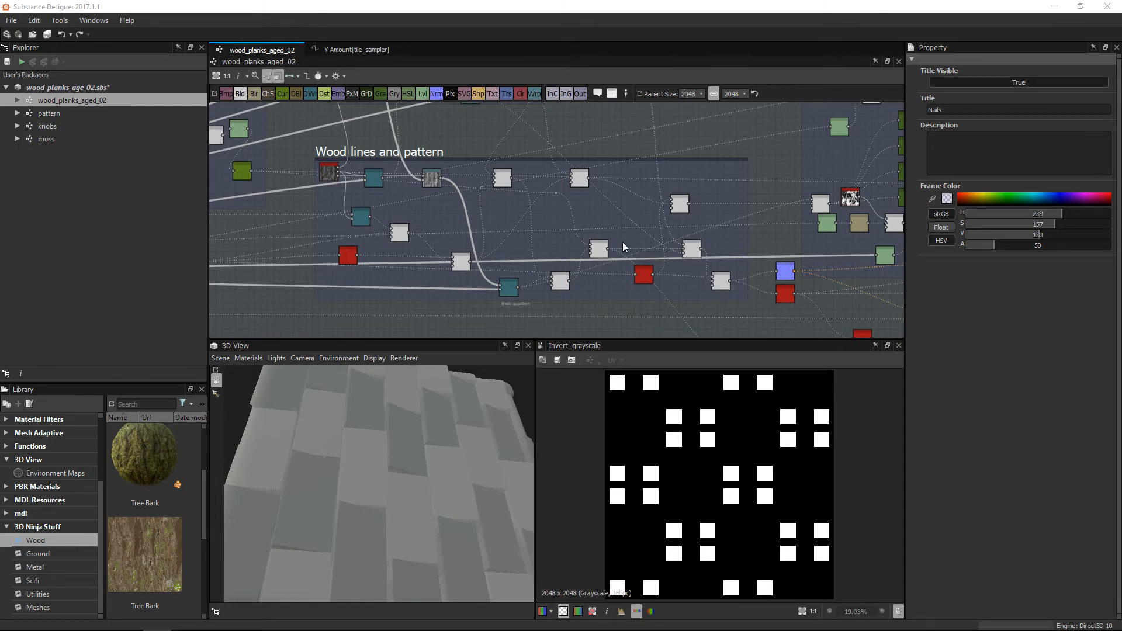
pyautogui.scroll(5, 329, 173)
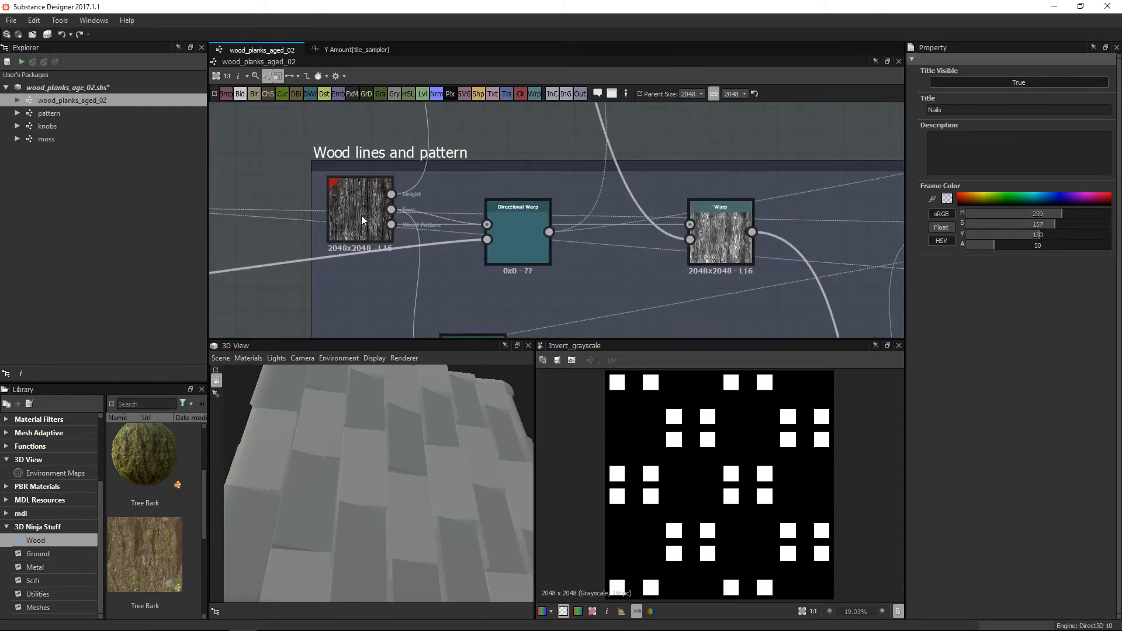
pyautogui.doubleClick(361, 215)
pyautogui.scroll(3, 342, 183)
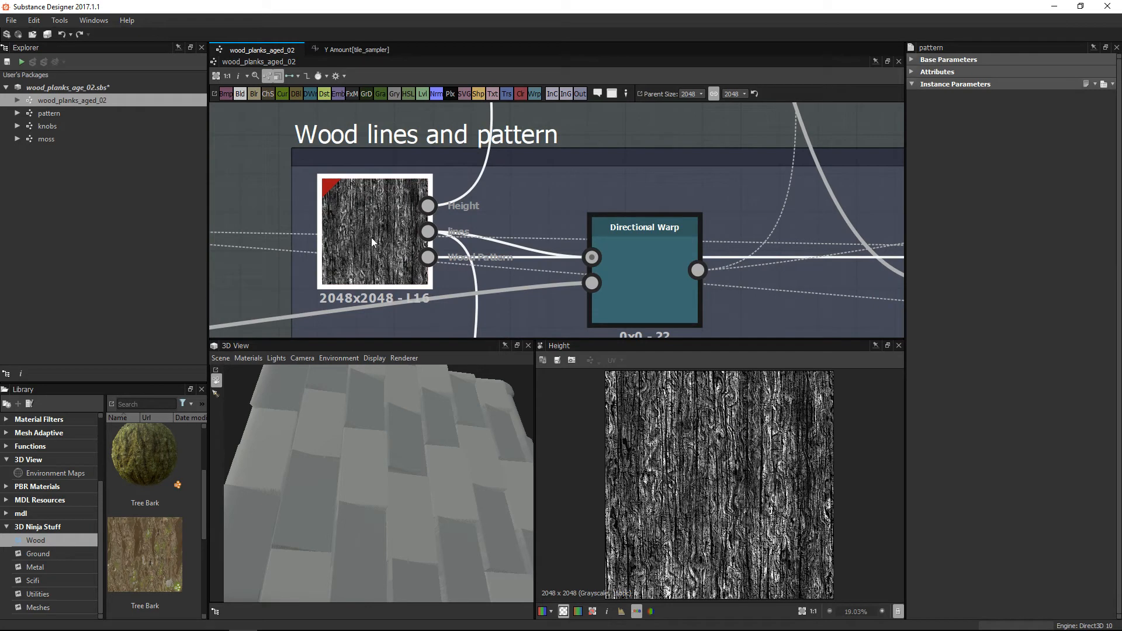
pyautogui.moveTo(614, 339); pyautogui.dragTo(620, 245)
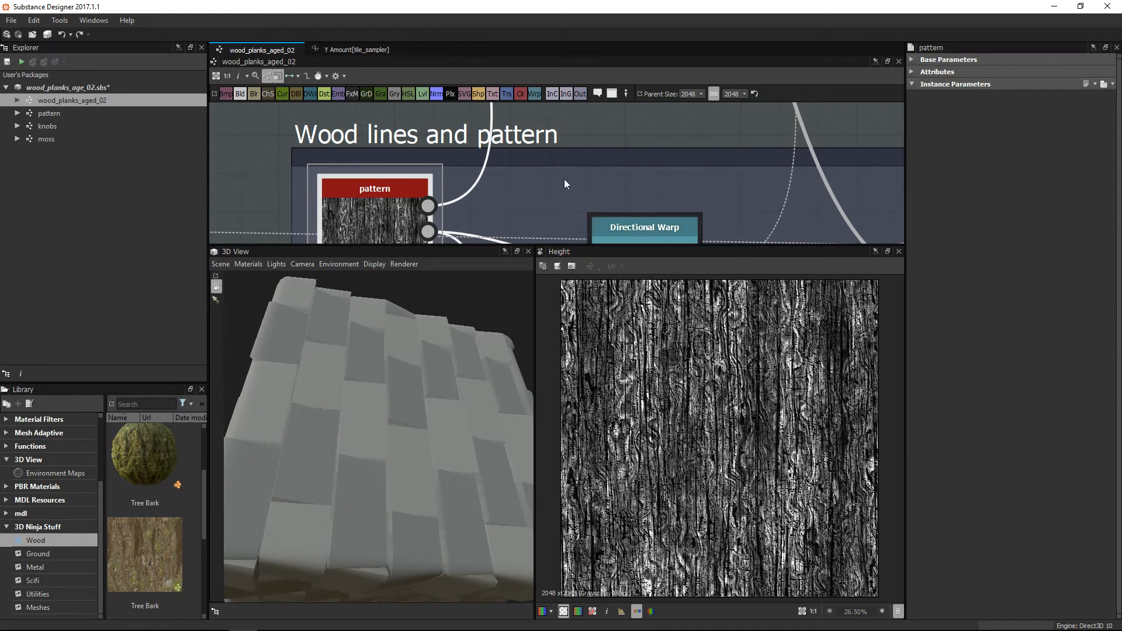
# Open the pattern graph from the wood_planks_age_02 package and orbit its 3D preview to face the surface.
pyautogui.click(42, 114)
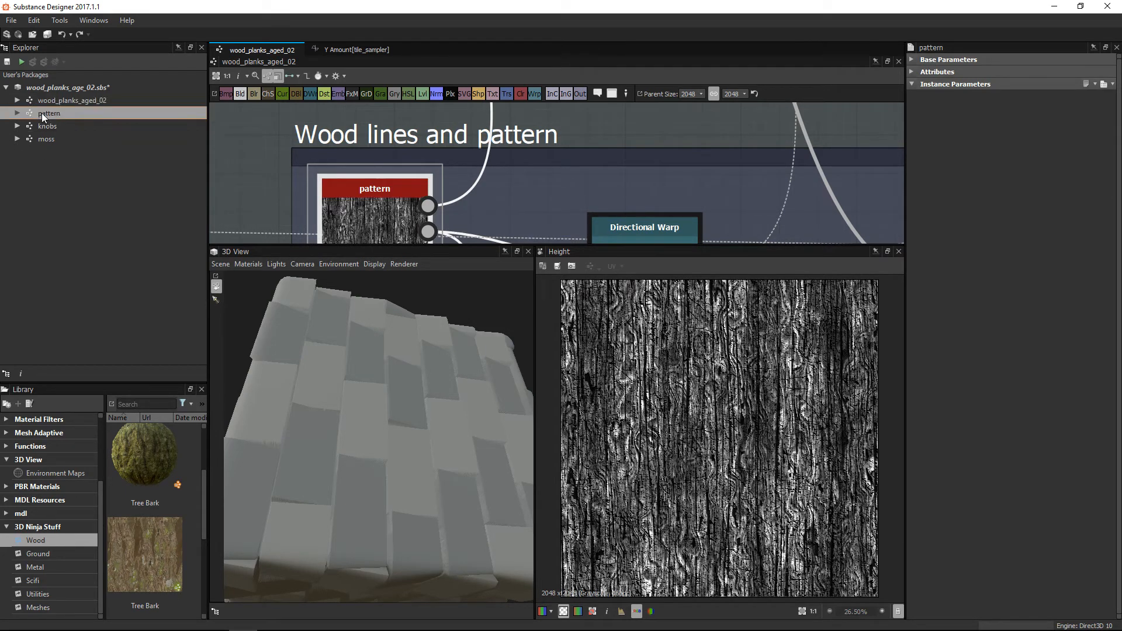
pyautogui.doubleClick(41, 114)
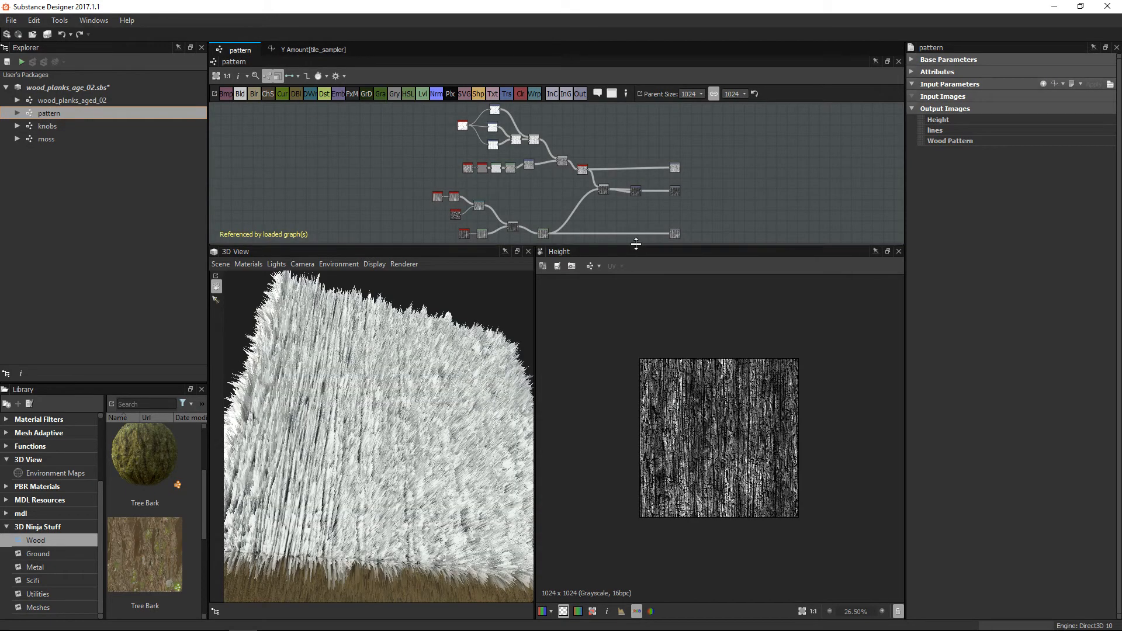
pyautogui.moveTo(339, 480); pyautogui.dragTo(311, 515)
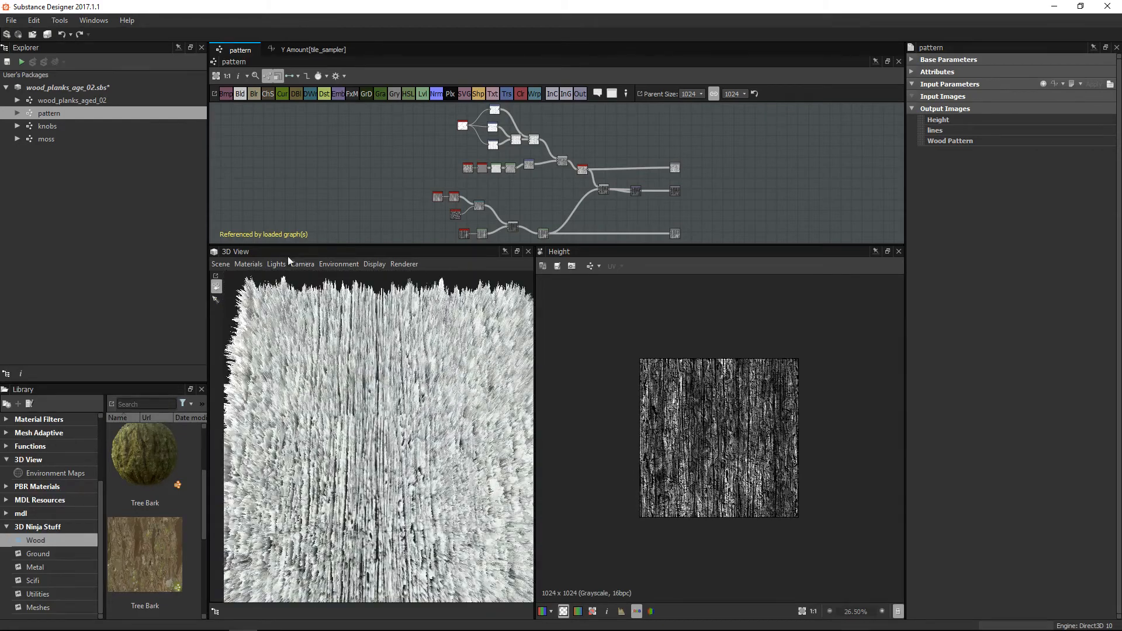
# Set the 3D view material's height scale to 0 and inspect the flattened surface.
pyautogui.click(247, 264)
pyautogui.moveTo(260, 279)
pyautogui.click(309, 280)
pyautogui.moveTo(964, 110); pyautogui.dragTo(883, 130)
pyautogui.moveTo(414, 411); pyautogui.dragTo(436, 462)
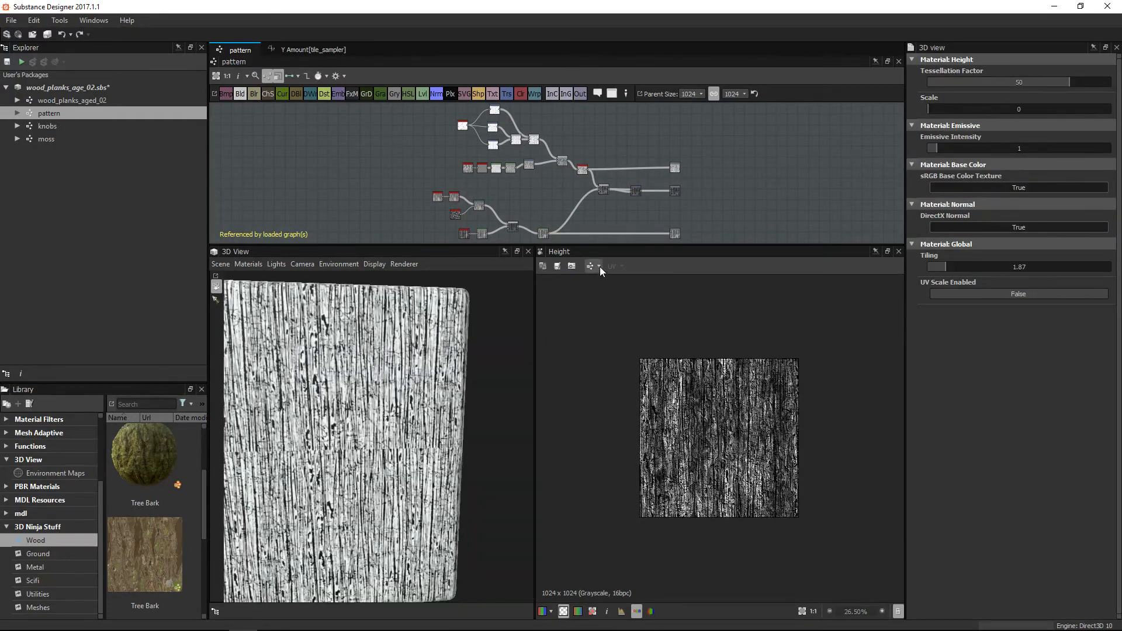
# Enlarge the graph area and preview the Anisotropic Noise and Blur HQ Grayscale nodes in the 2D view.
pyautogui.moveTo(606, 244); pyautogui.dragTo(589, 365)
pyautogui.moveTo(483, 212)
pyautogui.keyDown('alt'); pyautogui.mouseDown(button='right')
pyautogui.moveTo(536, 302)
pyautogui.moveTo(471, 225)
pyautogui.mouseUp(button='right'); pyautogui.keyUp('alt')
pyautogui.scroll(1, 433, 232)
pyautogui.moveTo(471, 224); pyautogui.dragTo(537, 265, button='middle')
pyautogui.scroll(3, 342, 204)
pyautogui.click(277, 171)
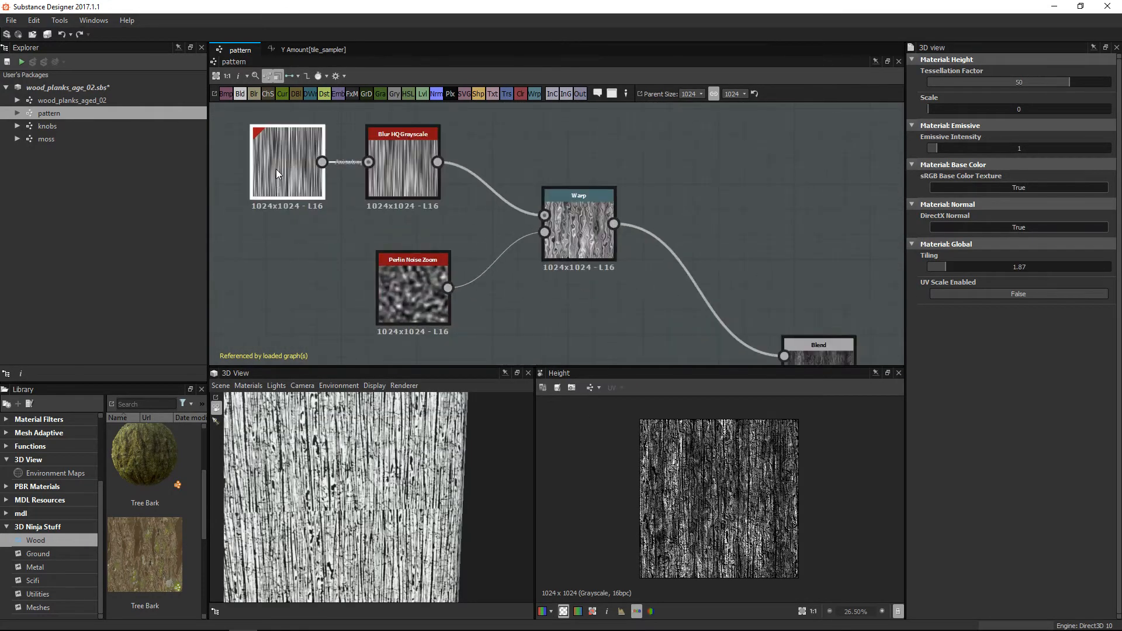
pyautogui.doubleClick(276, 169)
pyautogui.click(391, 174)
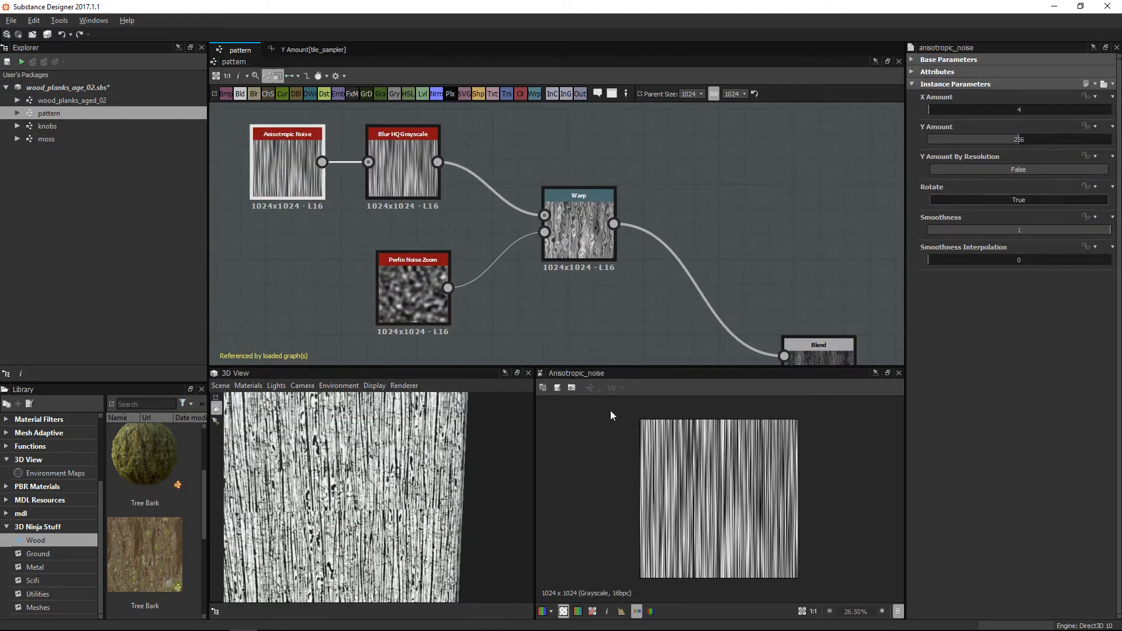
pyautogui.doubleClick(395, 154)
pyautogui.scroll(1, 605, 242)
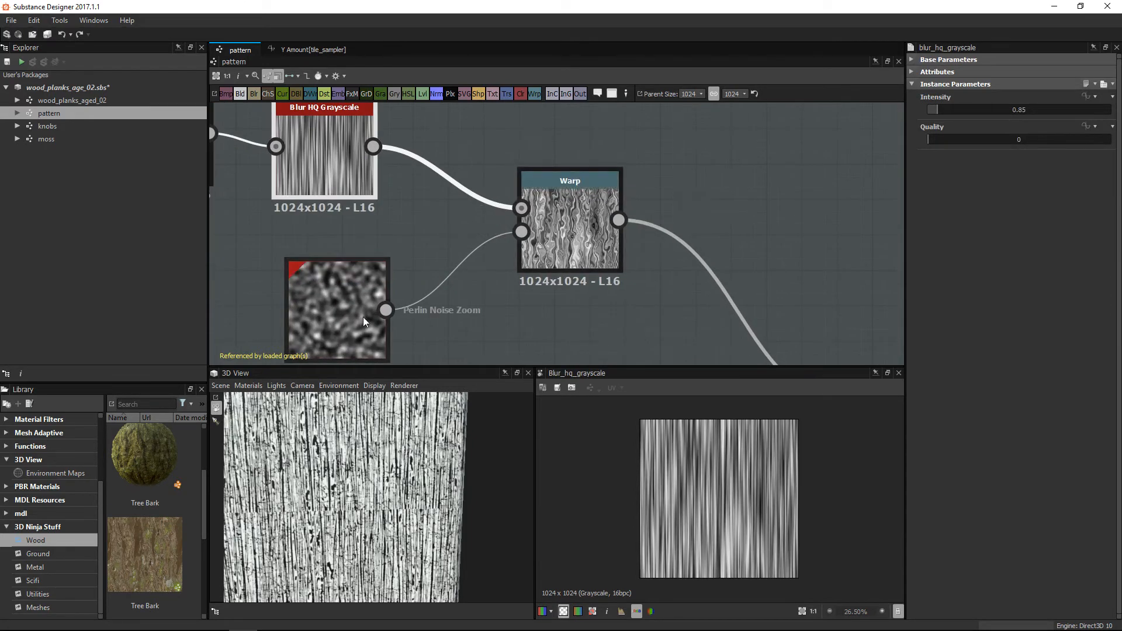
# Preview the Warp node driven by Perlin Noise Zoom and inspect its wavy grain up close.
pyautogui.doubleClick(562, 219)
pyautogui.scroll(3, 758, 548)
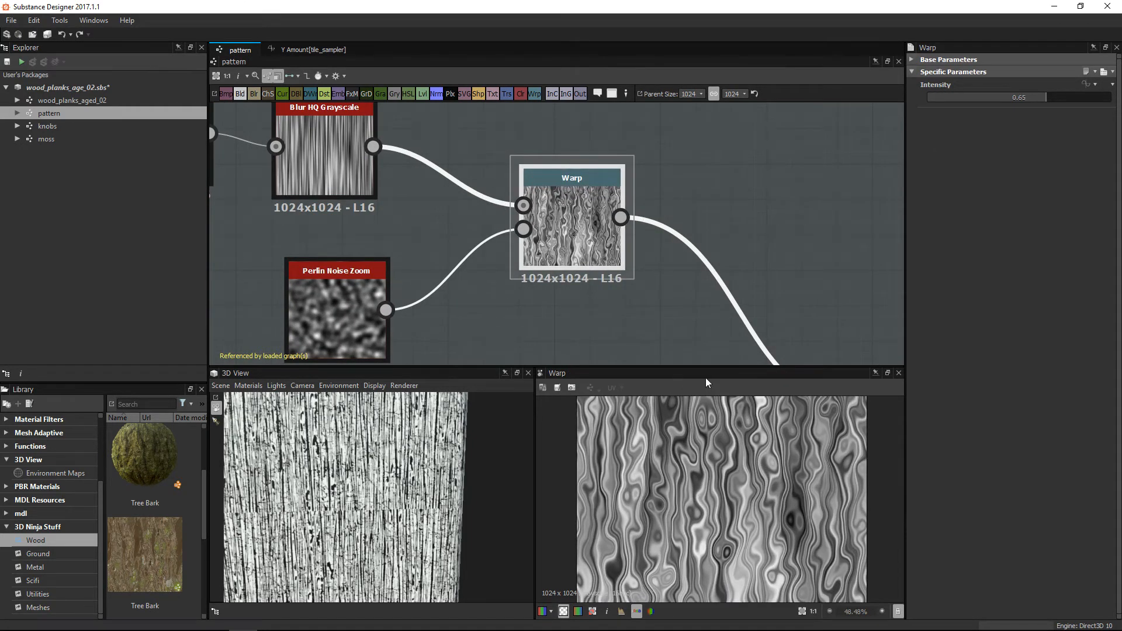
pyautogui.moveTo(706, 367); pyautogui.dragTo(707, 220)
pyautogui.scroll(3, 731, 325)
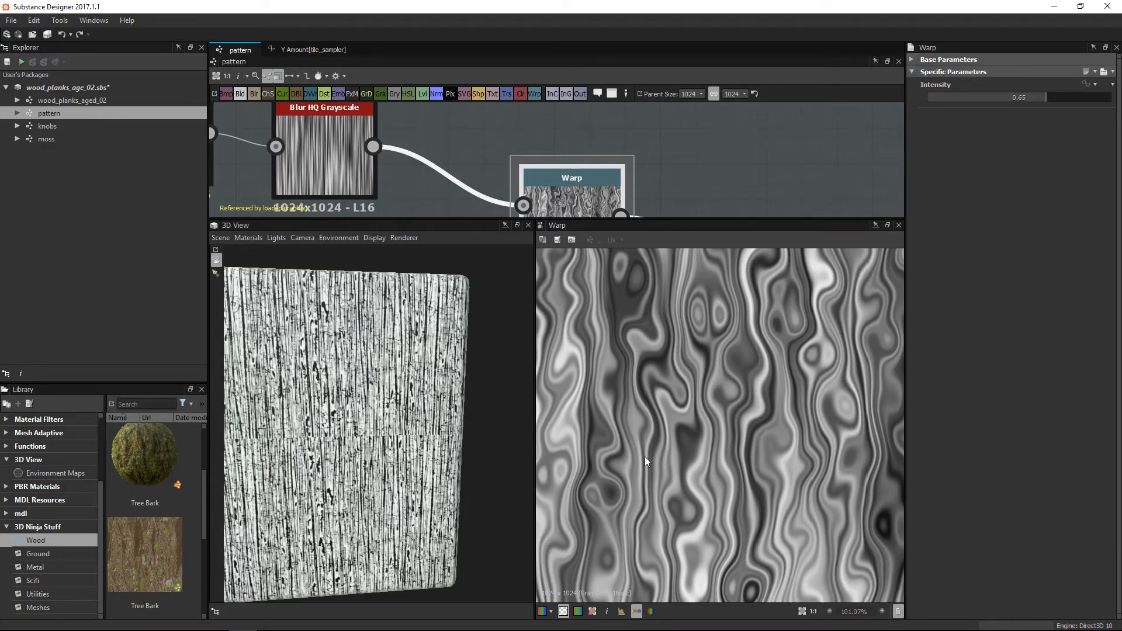
pyautogui.scroll(-2, 615, 412)
pyautogui.scroll(-4, 552, 122)
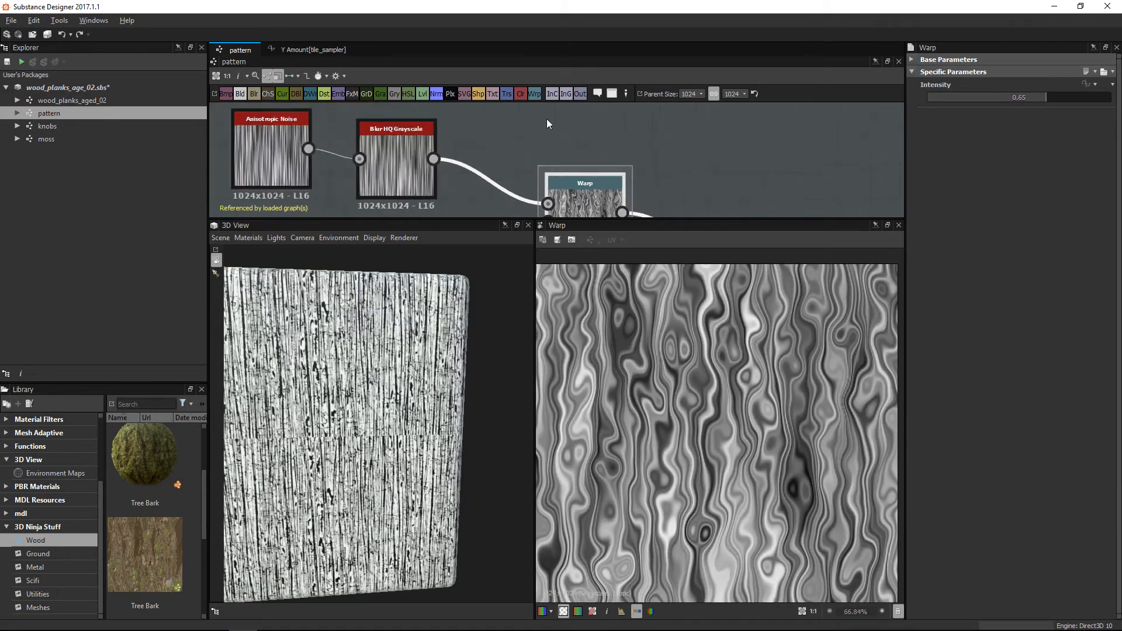
# Preview the Wood Fibers 1 node and the Levels node it feeds.
pyautogui.moveTo(651, 219); pyautogui.dragTo(599, 309)
pyautogui.scroll(2, 474, 260)
pyautogui.scroll(4, 311, 177)
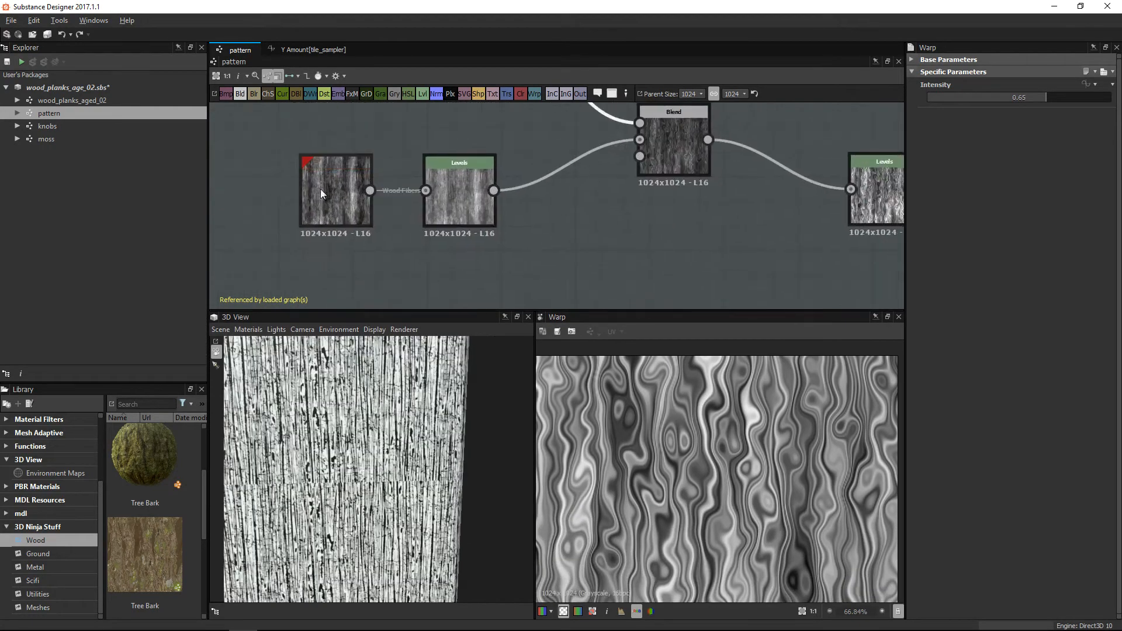
pyautogui.click(356, 206)
pyautogui.scroll(2, 748, 508)
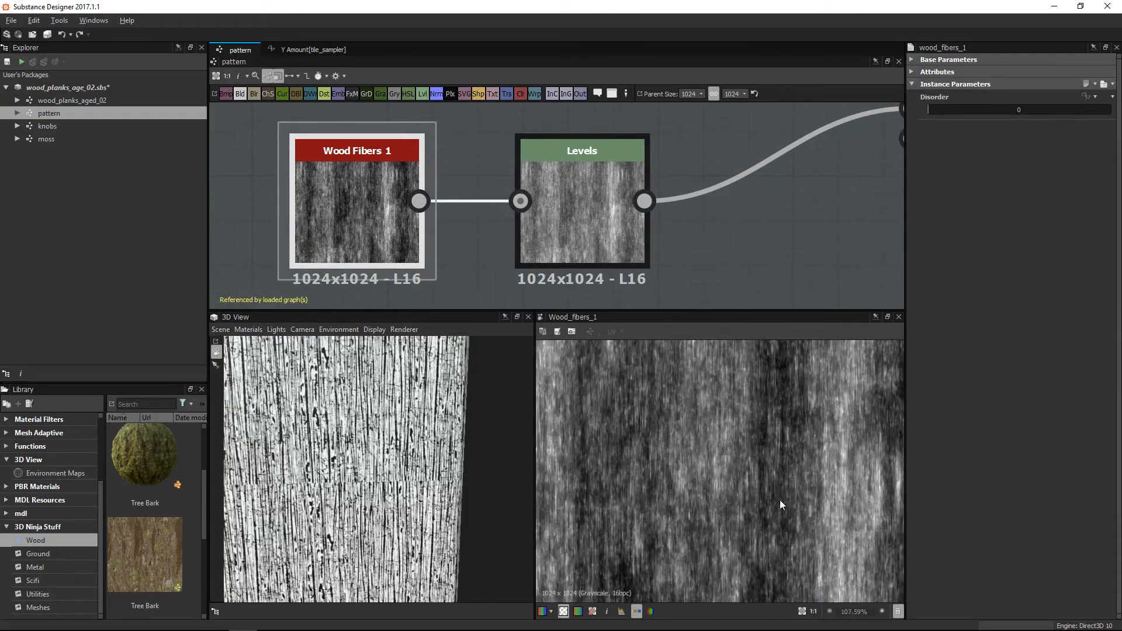
pyautogui.doubleClick(585, 198)
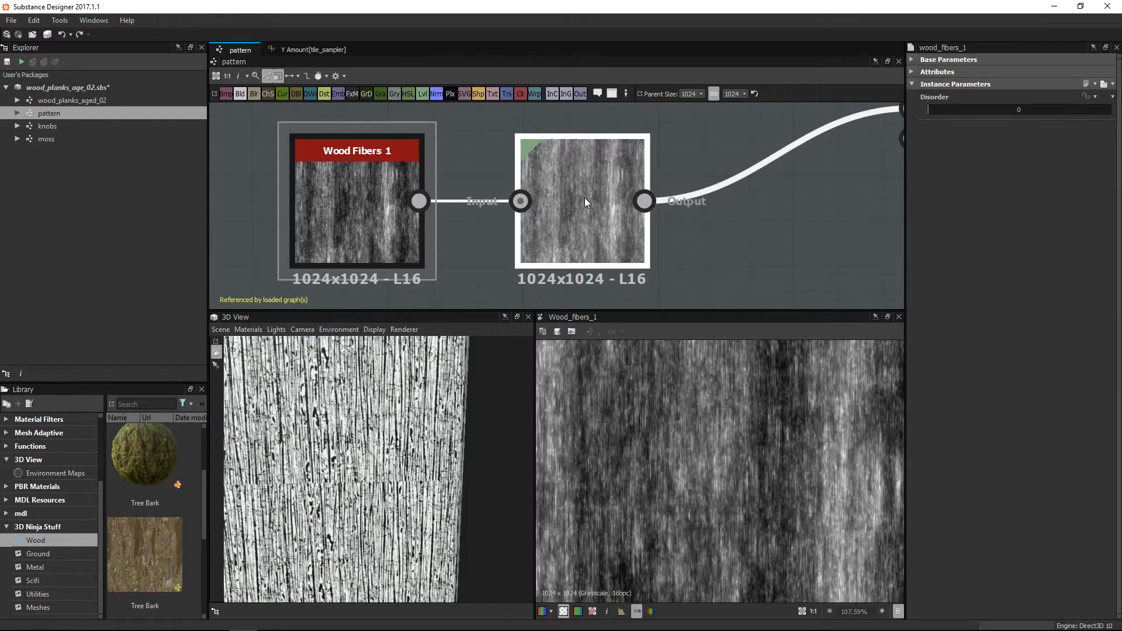
# Preview the Multiply Blend node that combines the warped grain with the leveled wood fibers.
pyautogui.moveTo(797, 172); pyautogui.dragTo(510, 285, button='middle')
pyautogui.scroll(-1, 624, 181)
pyautogui.scroll(-2, 707, 209)
pyautogui.doubleClick(695, 204)
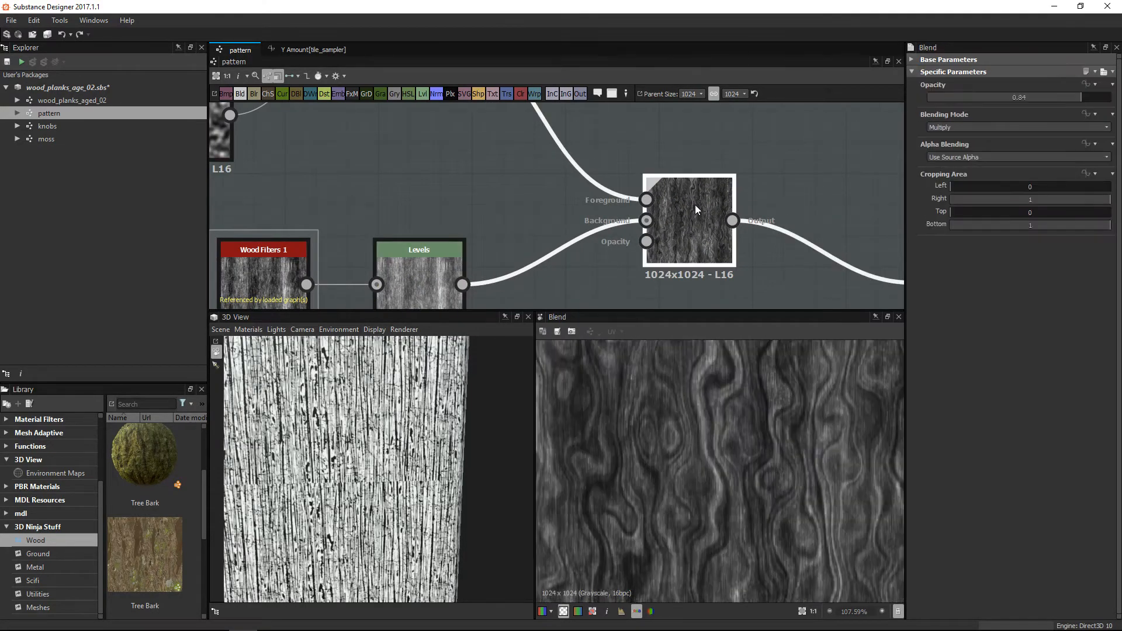
# Move the Blend node with its upstream nodes farther from the following Levels node, and inspect the blended grain up close.
pyautogui.scroll(-4, 731, 217)
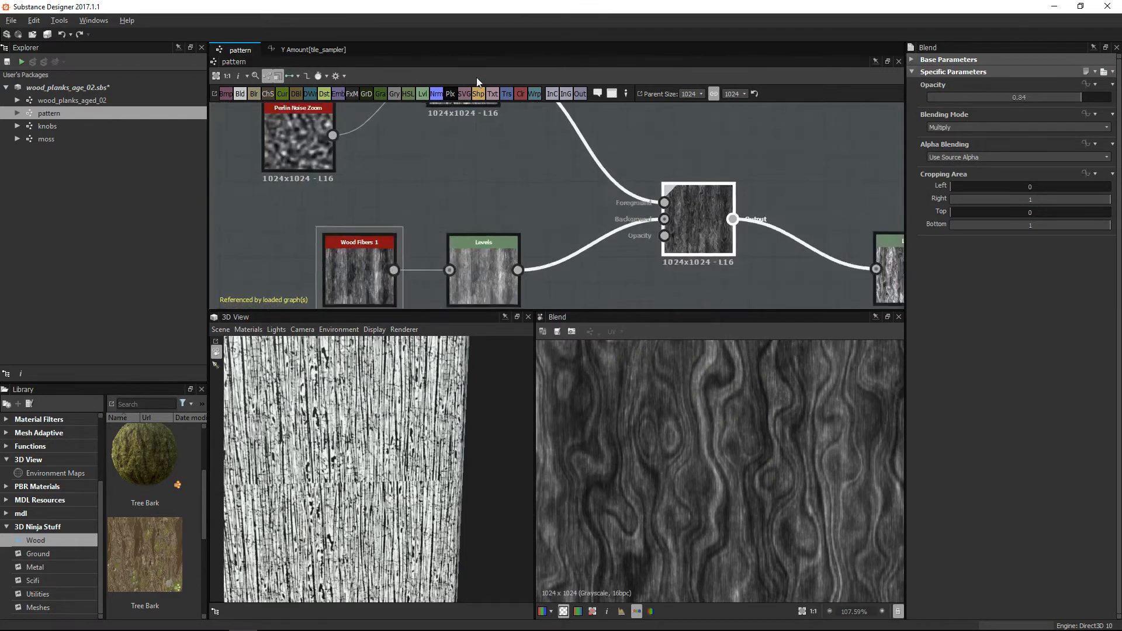
pyautogui.moveTo(713, 209); pyautogui.dragTo(577, 209)
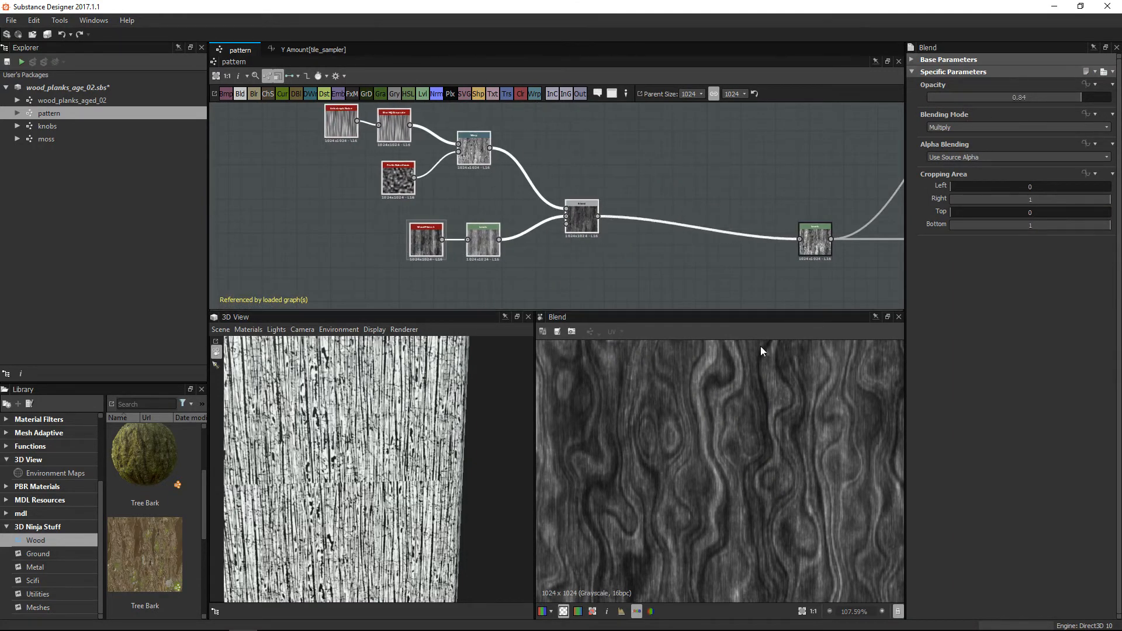
pyautogui.scroll(5, 766, 526)
pyautogui.scroll(-3, 754, 500)
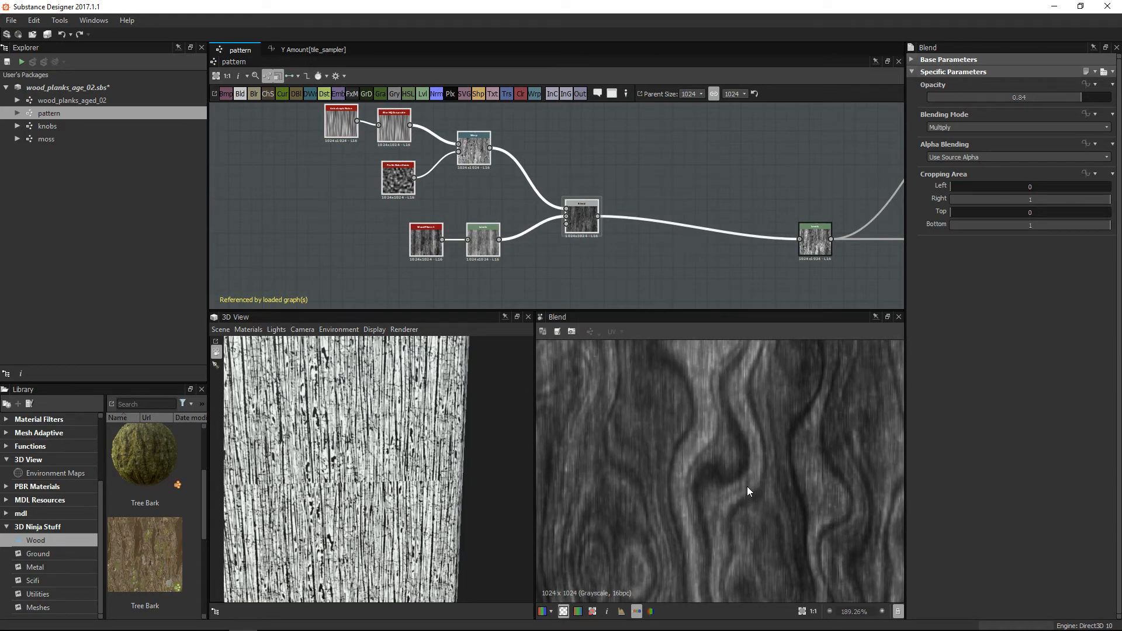
pyautogui.scroll(-3, 783, 227)
# Preview the Levels node that follows the Blend and move it closer to the Blend node.
pyautogui.moveTo(741, 197); pyautogui.dragTo(657, 228, button='middle')
pyautogui.scroll(8, 543, 240)
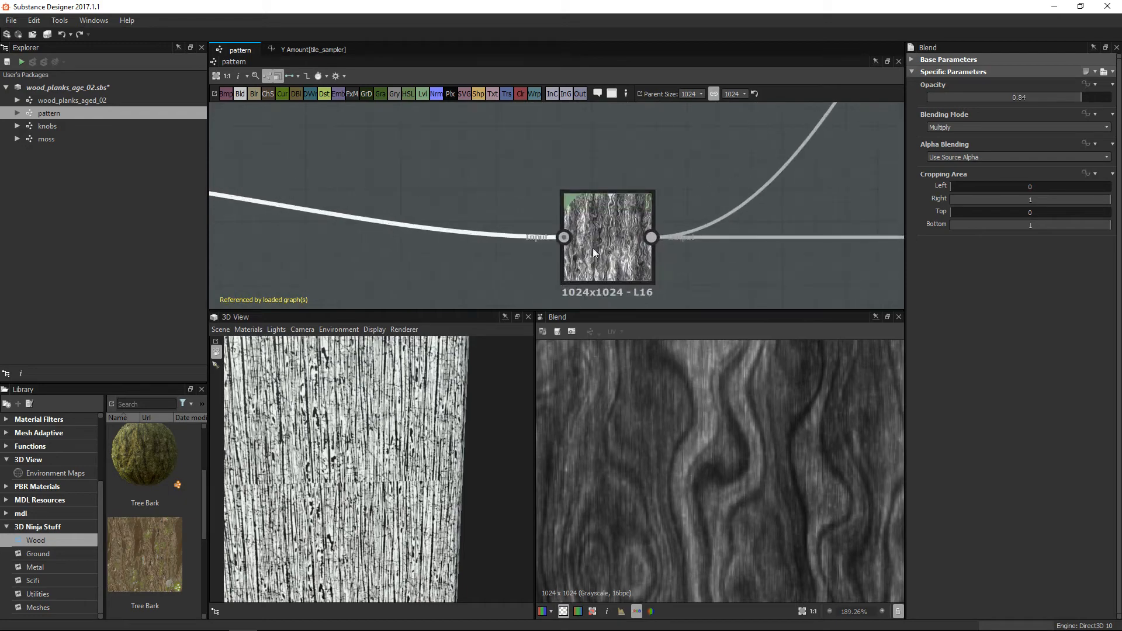
pyautogui.doubleClick(602, 243)
pyautogui.moveTo(602, 243); pyautogui.dragTo(460, 211)
pyautogui.scroll(-6, 684, 351)
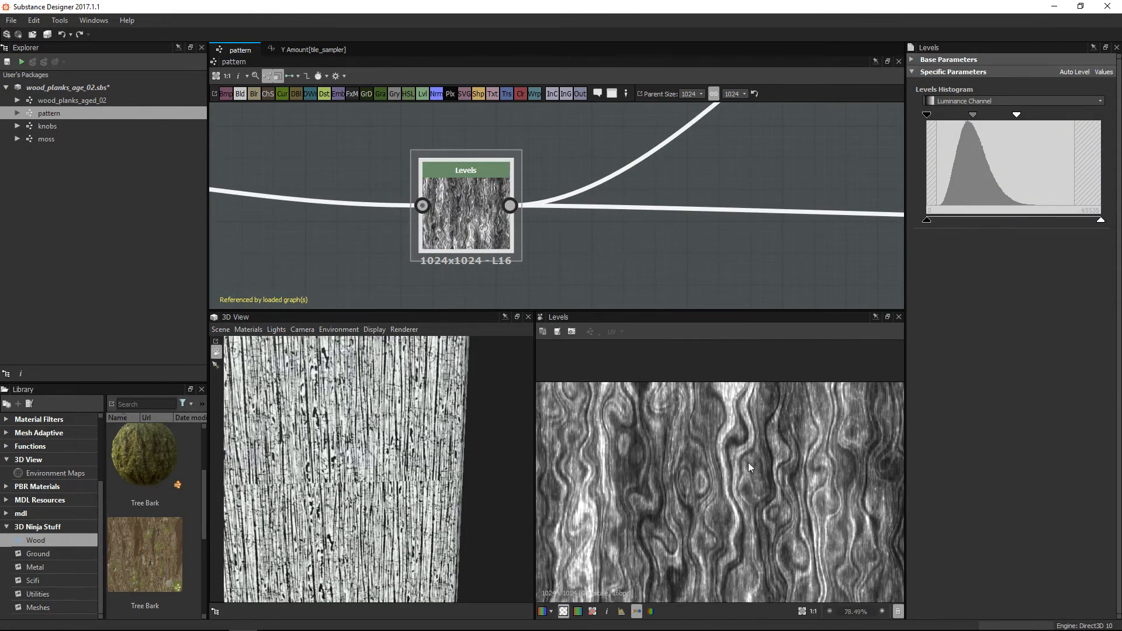
# Preview the grunge_map_005 node that starts the wood lines chain and fit its texture in the 2D view.
pyautogui.moveTo(618, 212); pyautogui.dragTo(616, 249, button='middle')
pyautogui.scroll(-6, 616, 250)
pyautogui.moveTo(724, 111); pyautogui.dragTo(774, 243, button='middle')
pyautogui.scroll(1, 774, 243)
pyautogui.scroll(2, 669, 233)
pyautogui.moveTo(653, 174); pyautogui.dragTo(527, 177, button='middle')
pyautogui.scroll(-2, 668, 232)
pyautogui.scroll(2, 488, 264)
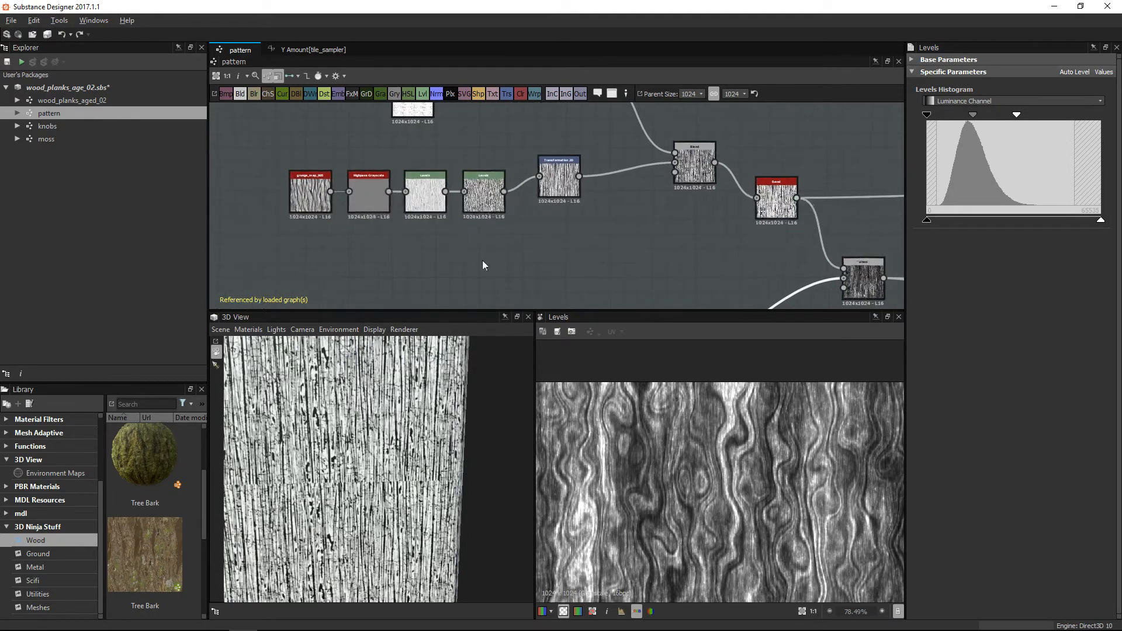
pyautogui.scroll(4, 422, 186)
pyautogui.scroll(2, 299, 201)
pyautogui.moveTo(299, 204); pyautogui.dragTo(344, 192, button='middle')
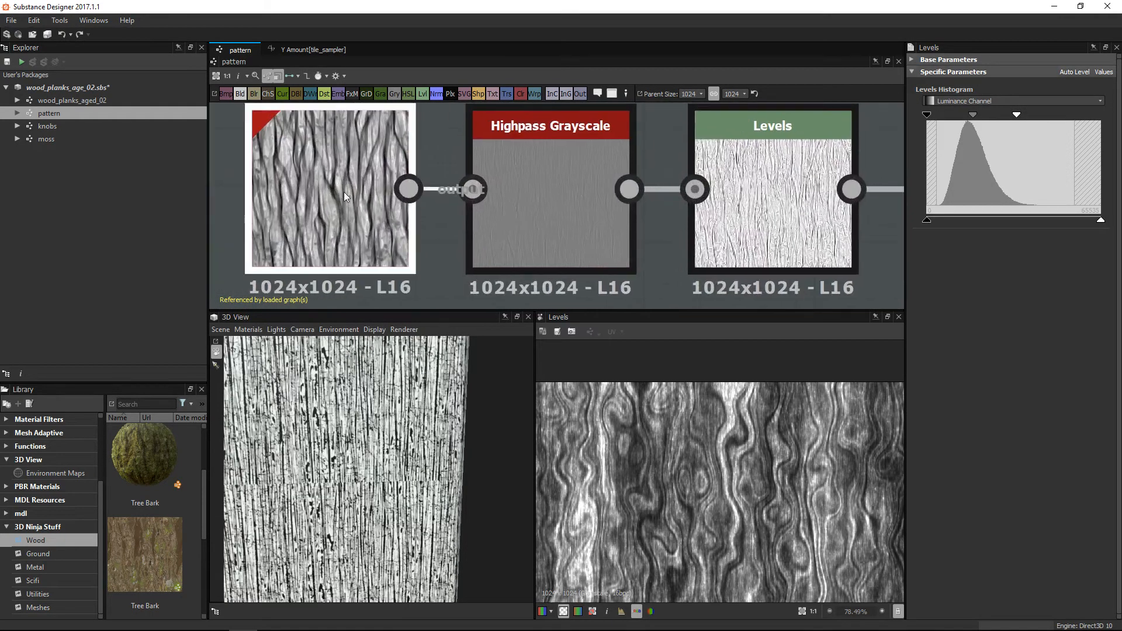
pyautogui.doubleClick(343, 192)
pyautogui.moveTo(713, 509); pyautogui.dragTo(720, 430, button='middle')
pyautogui.scroll(-6, 754, 485)
pyautogui.scroll(3, 769, 492)
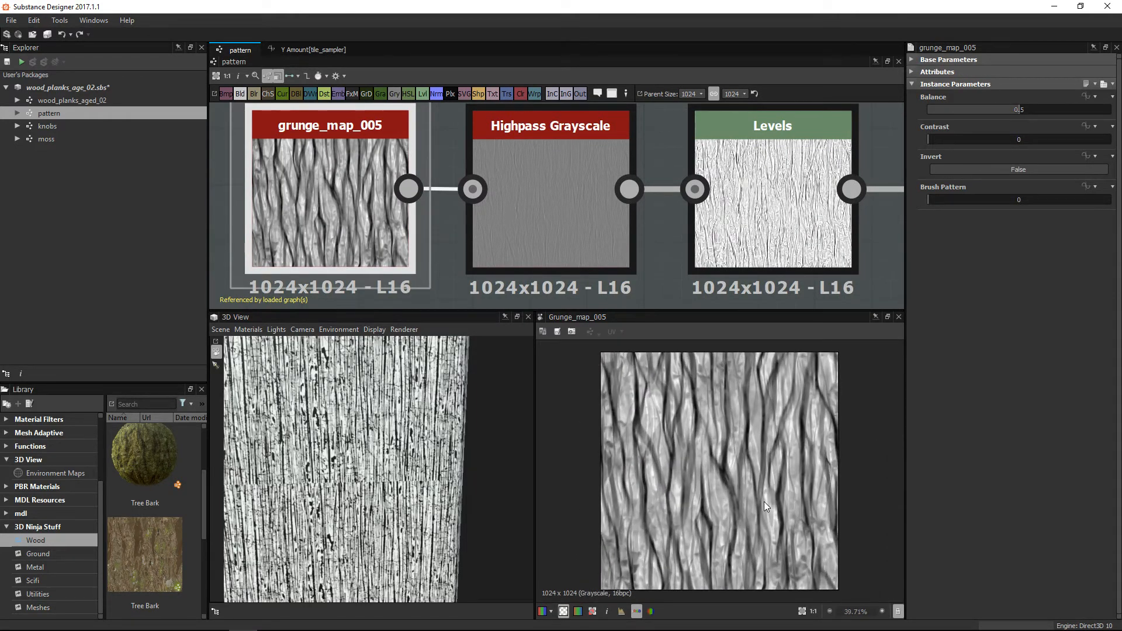
# Preview the Highpass Grayscale node fed by grunge_map_005 and inspect its fine lines up close.
pyautogui.doubleClick(547, 176)
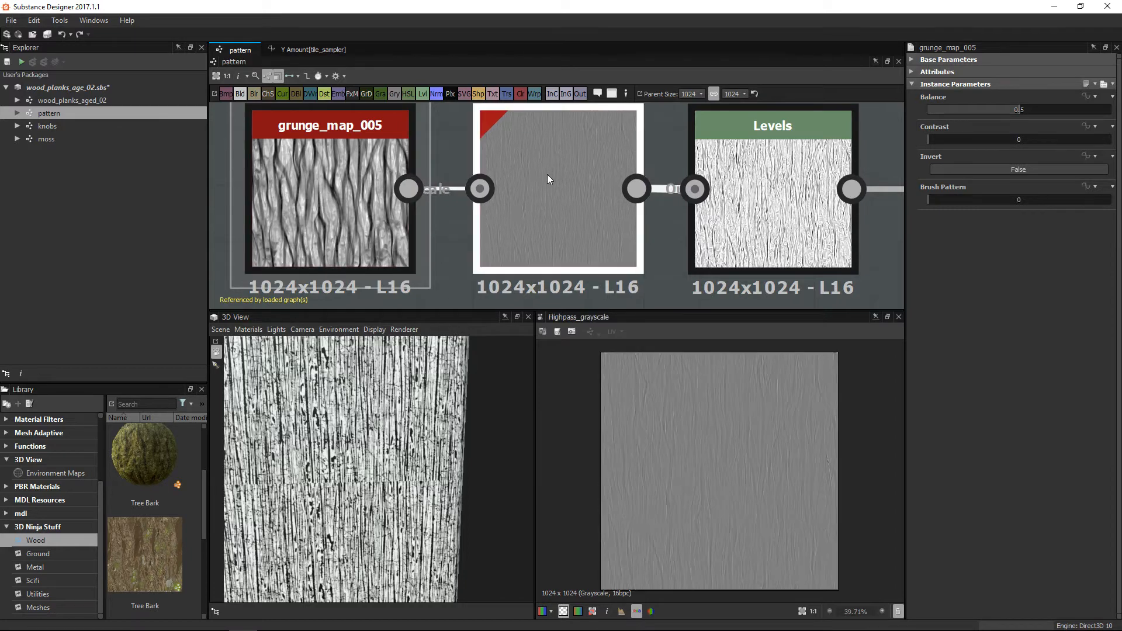
pyautogui.scroll(4, 724, 485)
pyautogui.scroll(2, 642, 429)
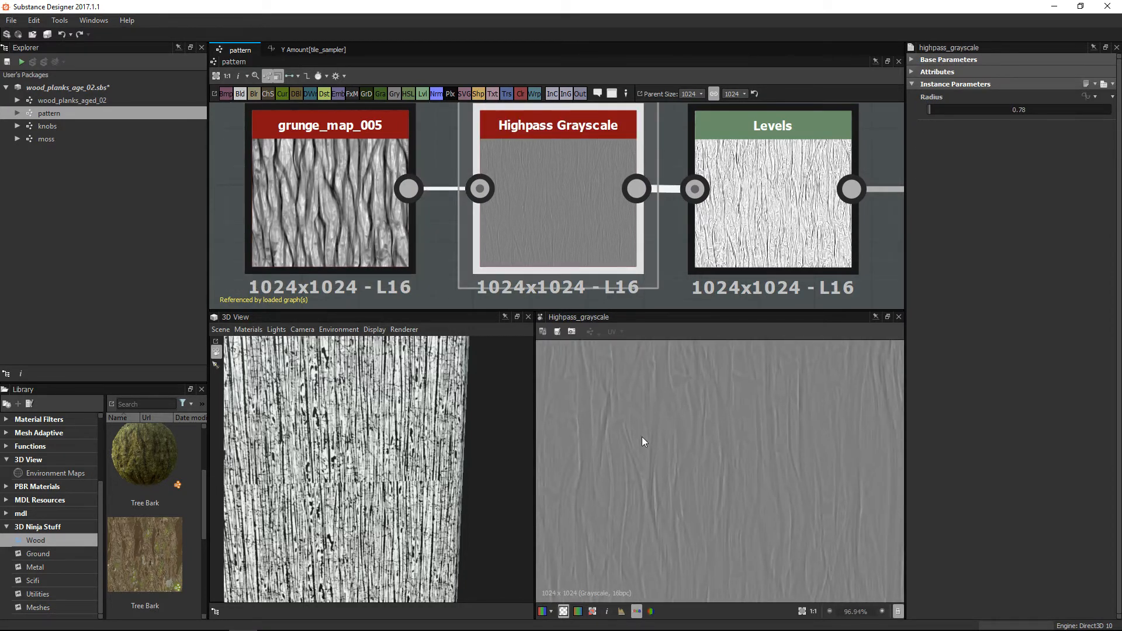
# Preview the Levels node after Highpass Grayscale and inspect the contrasted dark crack lines up close.
pyautogui.doubleClick(772, 211)
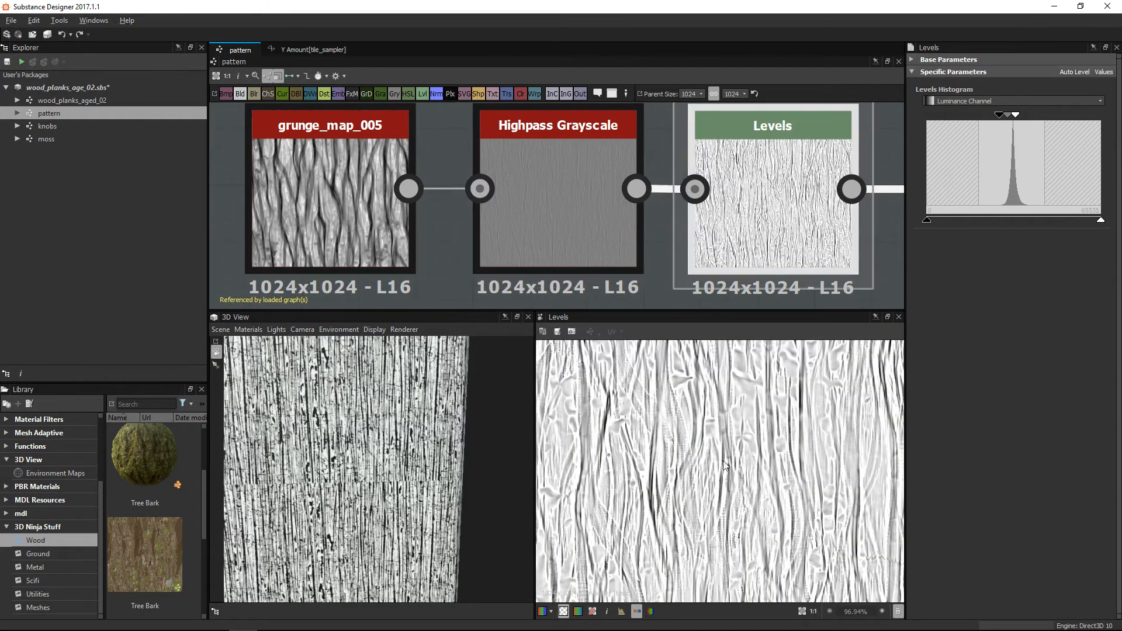
pyautogui.scroll(-2, 725, 464)
pyautogui.moveTo(713, 419); pyautogui.dragTo(713, 371, button='middle')
pyautogui.scroll(6, 676, 415)
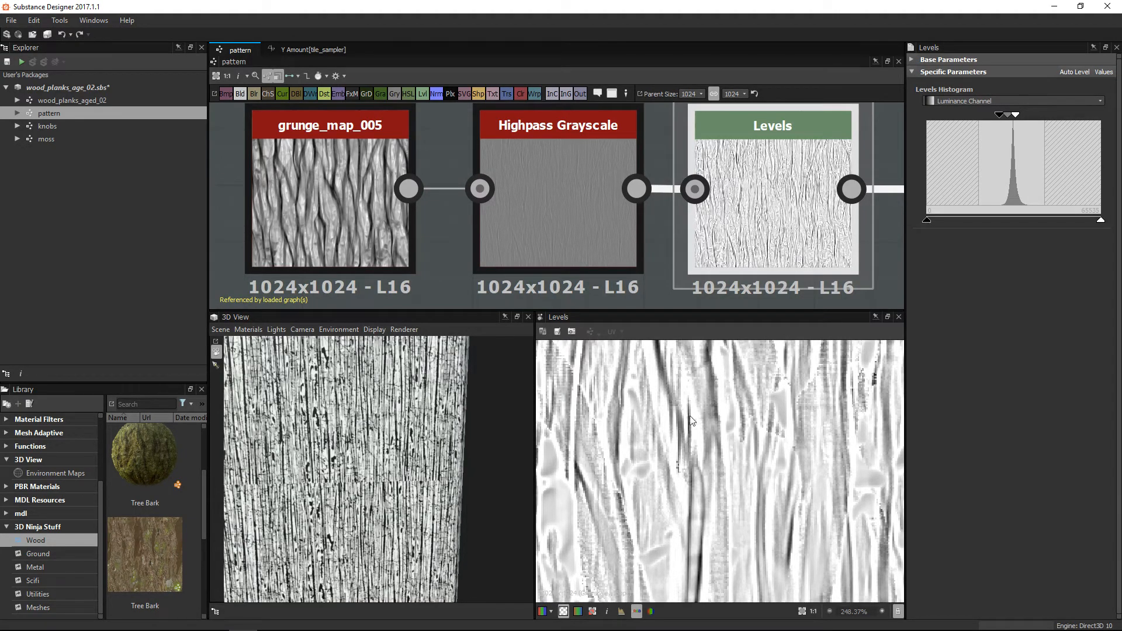
pyautogui.moveTo(728, 364); pyautogui.dragTo(709, 415, button='middle')
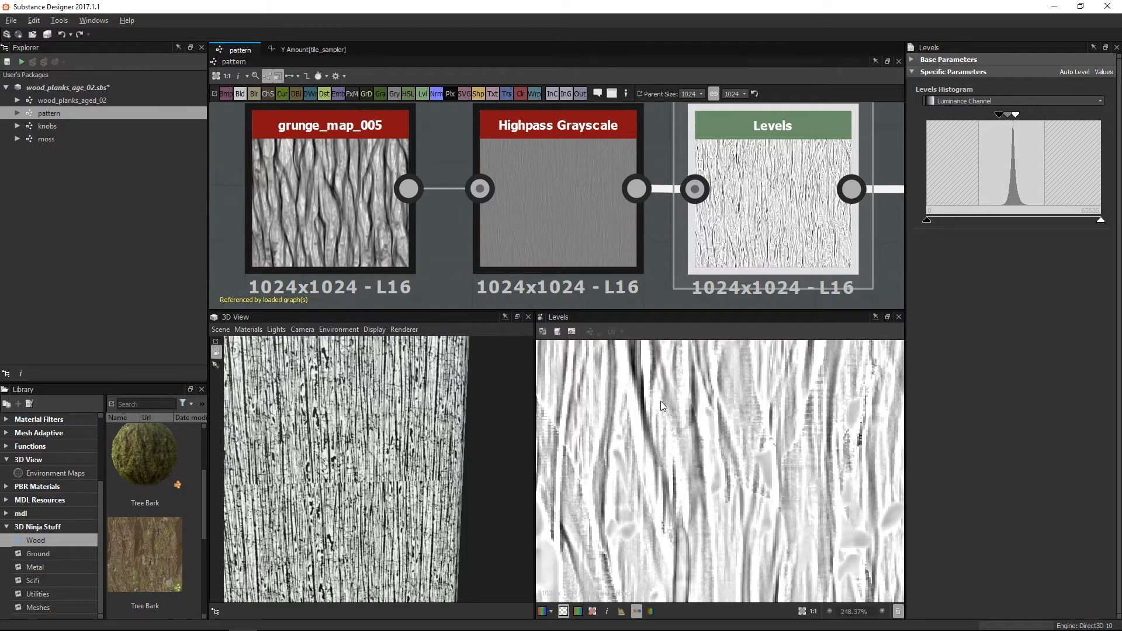
pyautogui.moveTo(662, 406); pyautogui.dragTo(630, 414, button='middle')
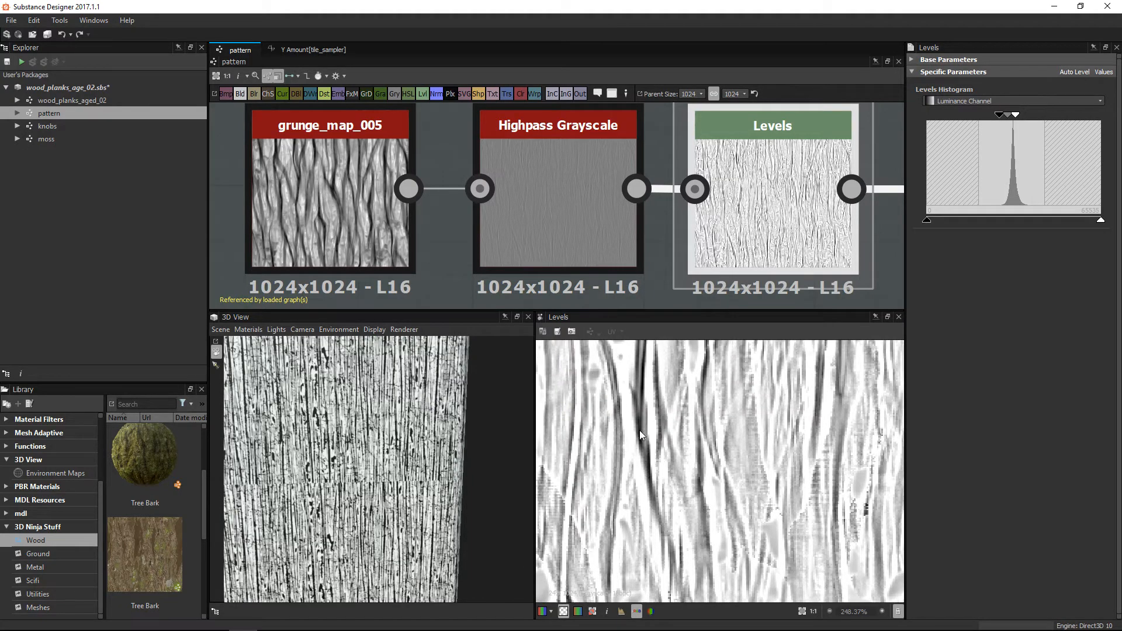
# Preview the second Levels node in the wood lines chain and inspect its high-contrast lines.
pyautogui.scroll(-3, 729, 461)
pyautogui.moveTo(825, 409); pyautogui.dragTo(740, 471, button='middle')
pyautogui.keyDown('alt'); pyautogui.moveTo(766, 228); pyautogui.dragTo(561, 64, button='right'); pyautogui.keyUp('alt')
pyautogui.moveTo(832, 197); pyautogui.dragTo(625, 209, button='middle')
pyautogui.keyDown('alt'); pyautogui.moveTo(658, 222); pyautogui.dragTo(812, 339, button='right'); pyautogui.keyUp('alt')
pyautogui.moveTo(524, 229); pyautogui.dragTo(535, 229)
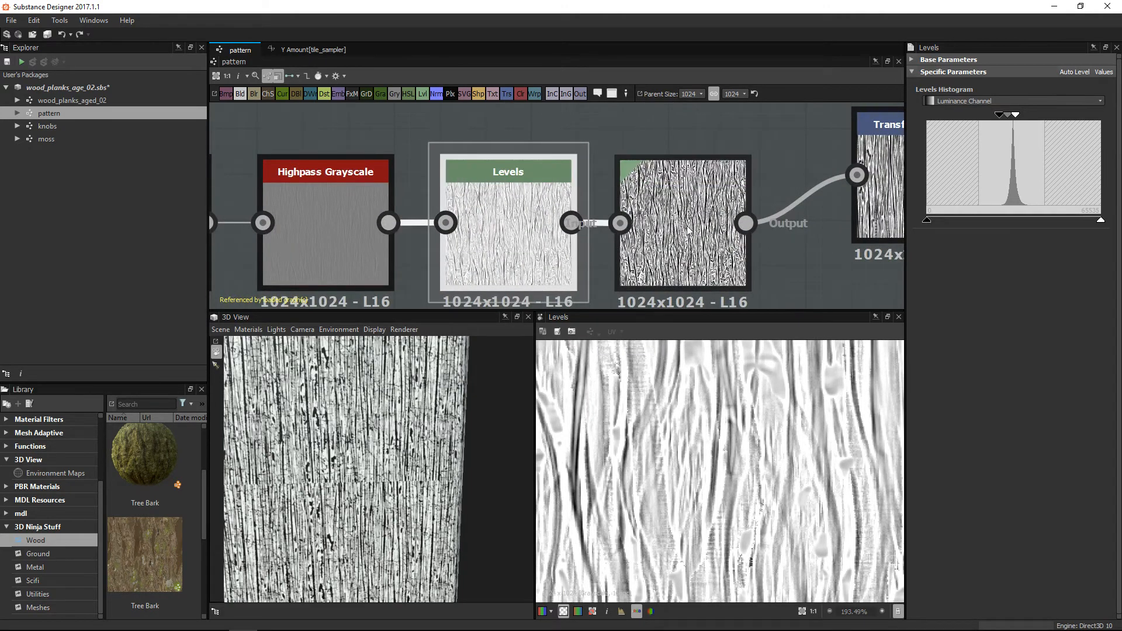
pyautogui.doubleClick(684, 240)
pyautogui.keyDown('alt'); pyautogui.moveTo(781, 510); pyautogui.dragTo(769, 455, button='right'); pyautogui.keyUp('alt')
pyautogui.moveTo(769, 456); pyautogui.dragTo(758, 518, button='middle')
pyautogui.moveTo(706, 435); pyautogui.dragTo(715, 453, button='middle')
# Compare the outputs of the first and second Levels nodes by previewing each in turn.
pyautogui.moveTo(539, 231); pyautogui.dragTo(432, 209, button='middle')
pyautogui.doubleClick(432, 210)
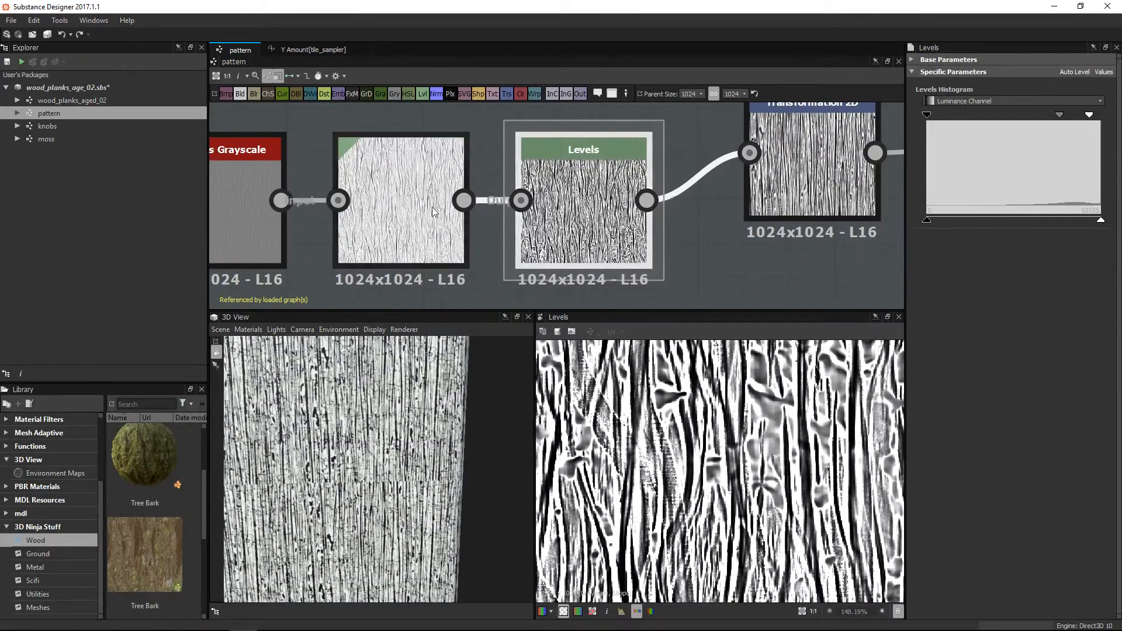
pyautogui.doubleClick(635, 195)
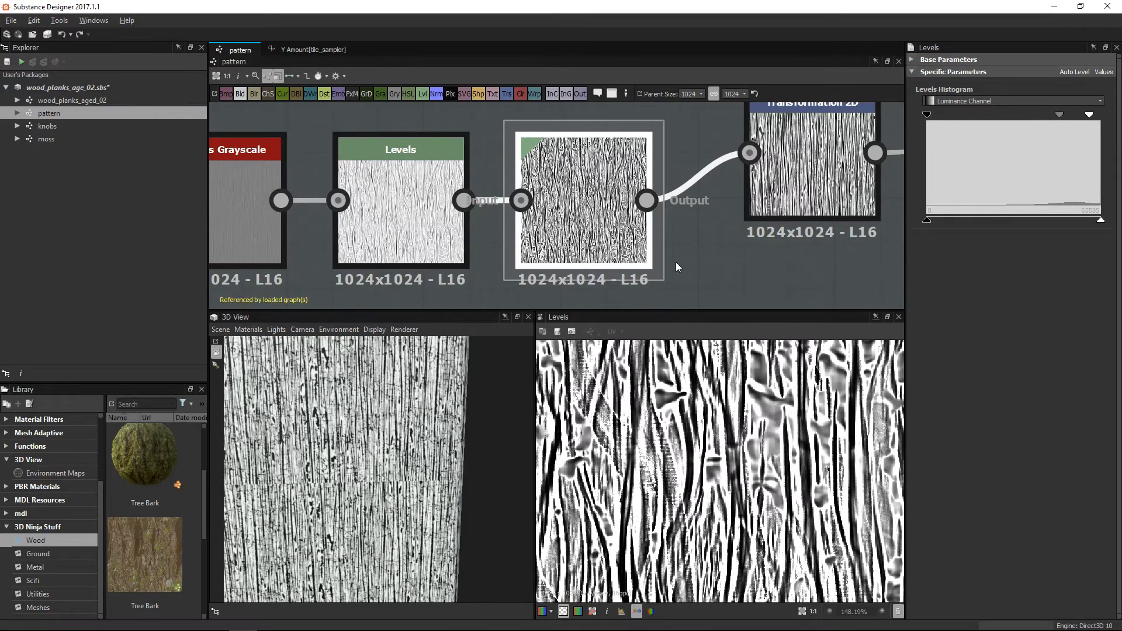
# Preview the Transformation 2D node that stretches the lines and compare it with the Levels output feeding it.
pyautogui.moveTo(819, 229); pyautogui.dragTo(697, 296, button='middle')
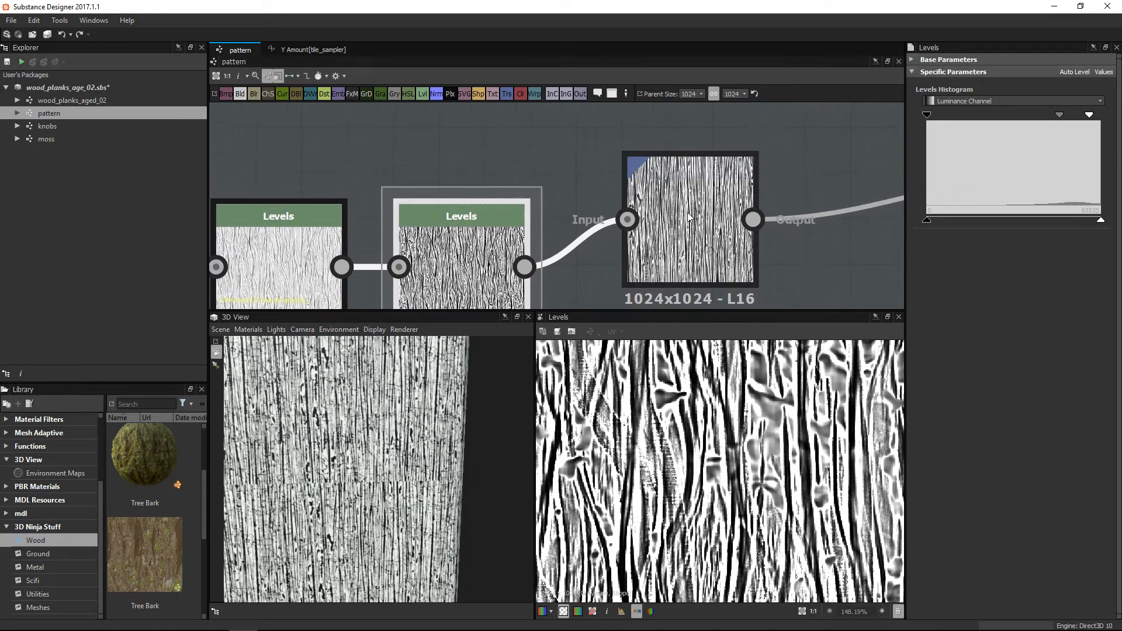
pyautogui.doubleClick(690, 217)
pyautogui.scroll(-4, 701, 432)
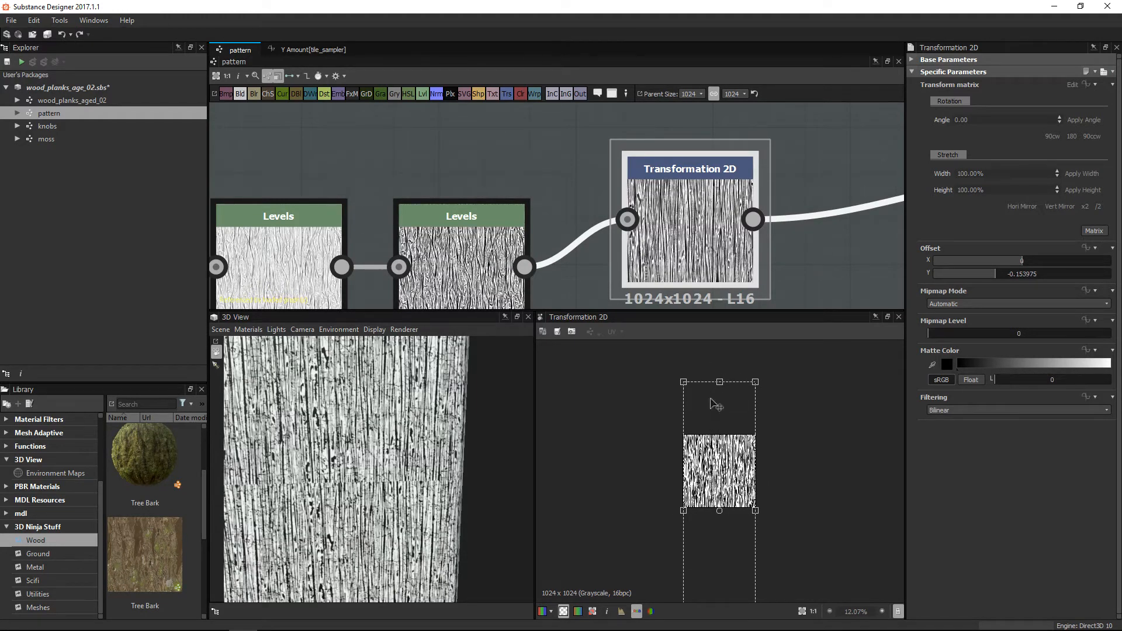
pyautogui.scroll(8, 718, 509)
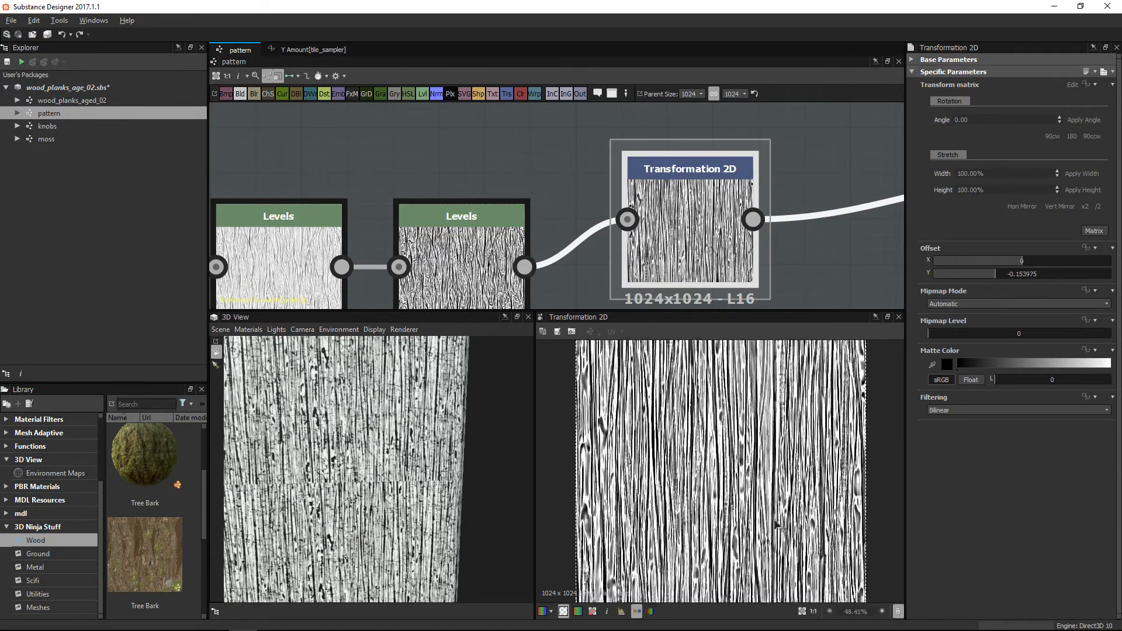
pyautogui.scroll(3, 731, 490)
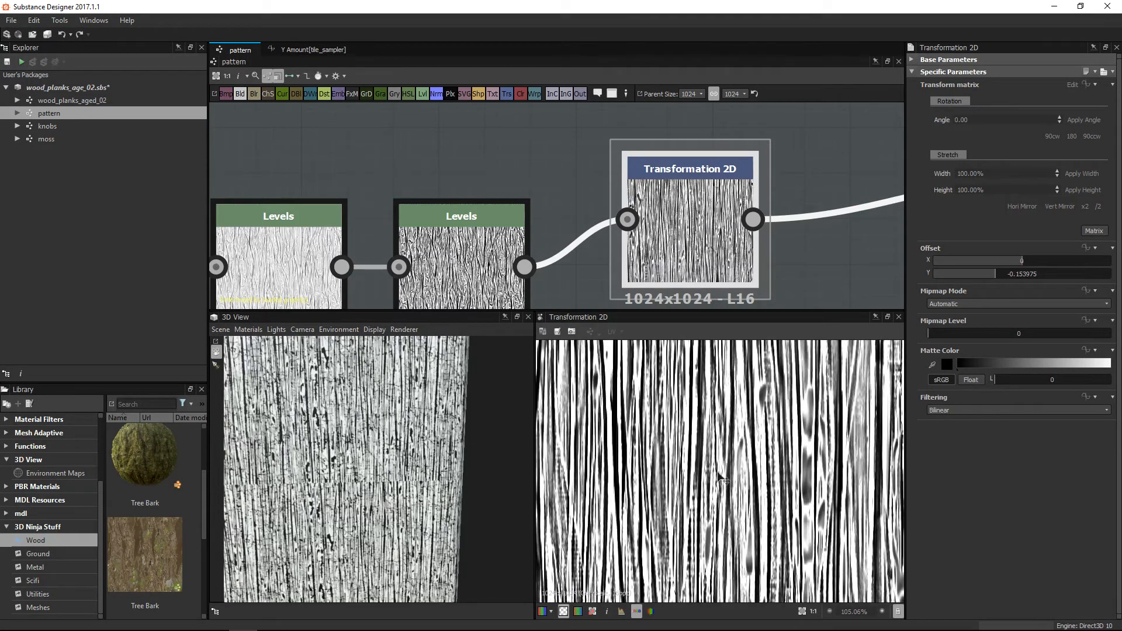
pyautogui.doubleClick(504, 285)
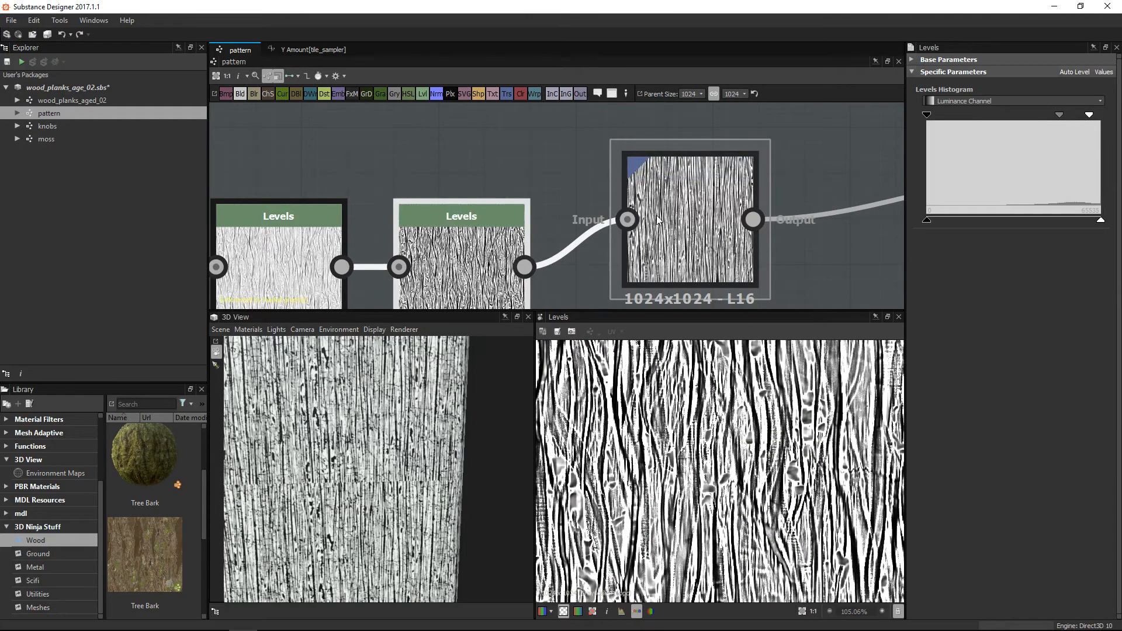
pyautogui.doubleClick(659, 220)
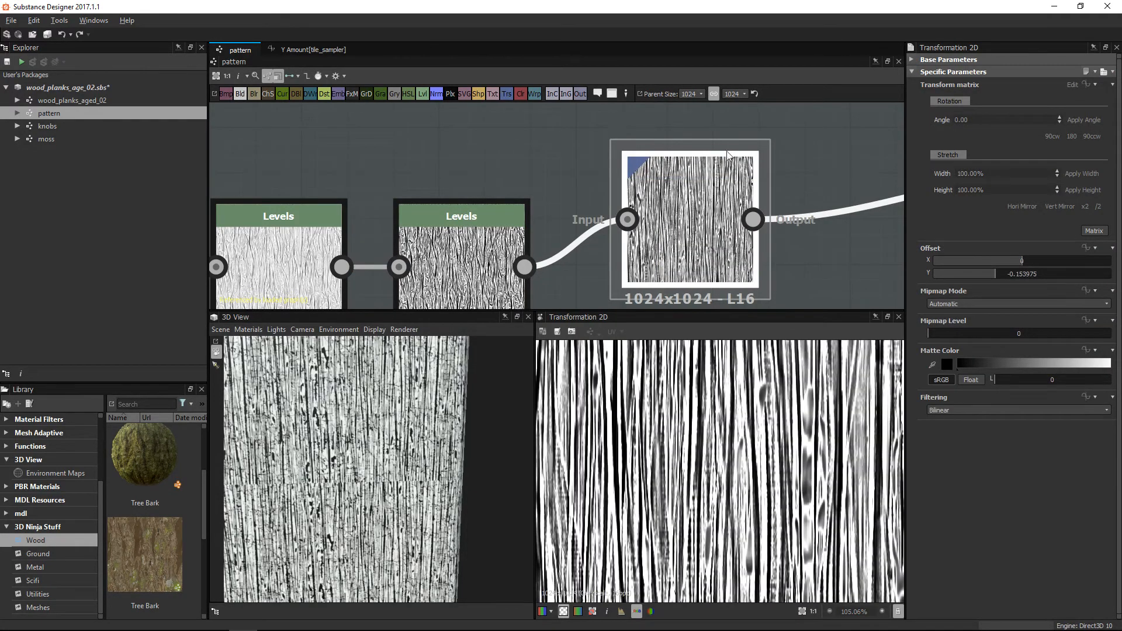
# Show the parameters of the Blend node that takes the stretched lines as its background.
pyautogui.scroll(-5, 673, 178)
pyautogui.scroll(4, 729, 244)
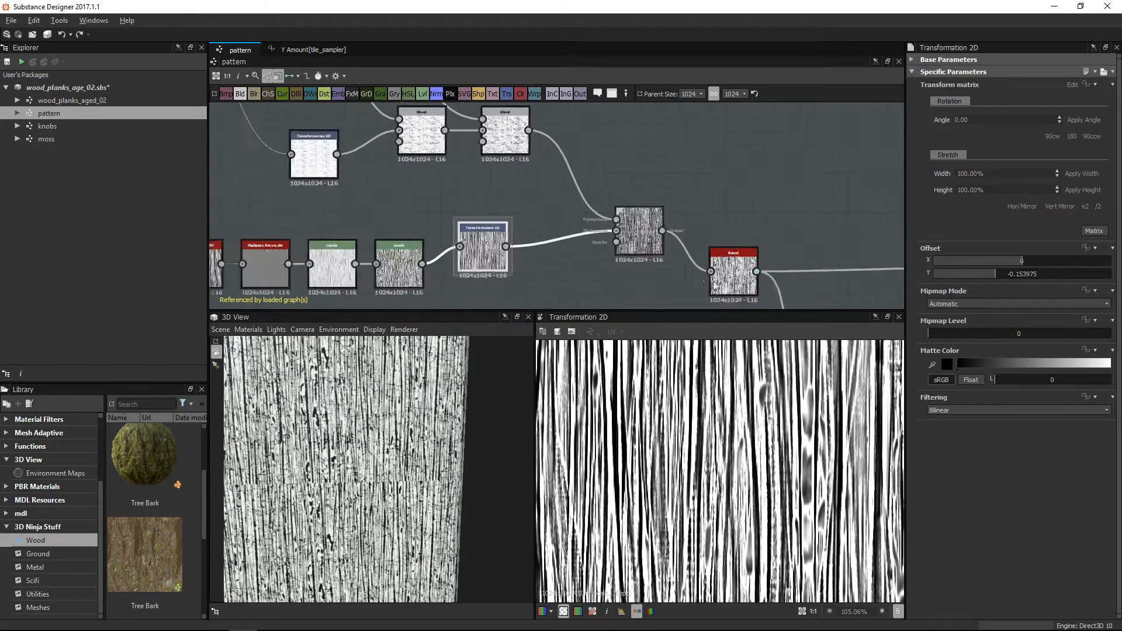
pyautogui.scroll(3, 643, 233)
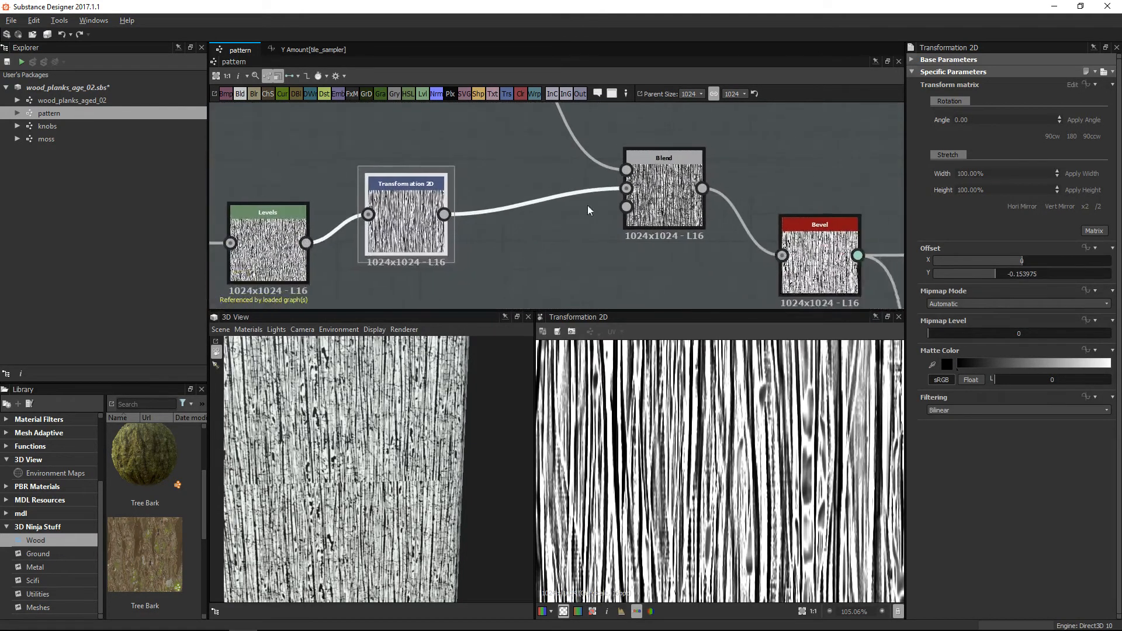
pyautogui.click(660, 187)
pyautogui.scroll(3, 700, 390)
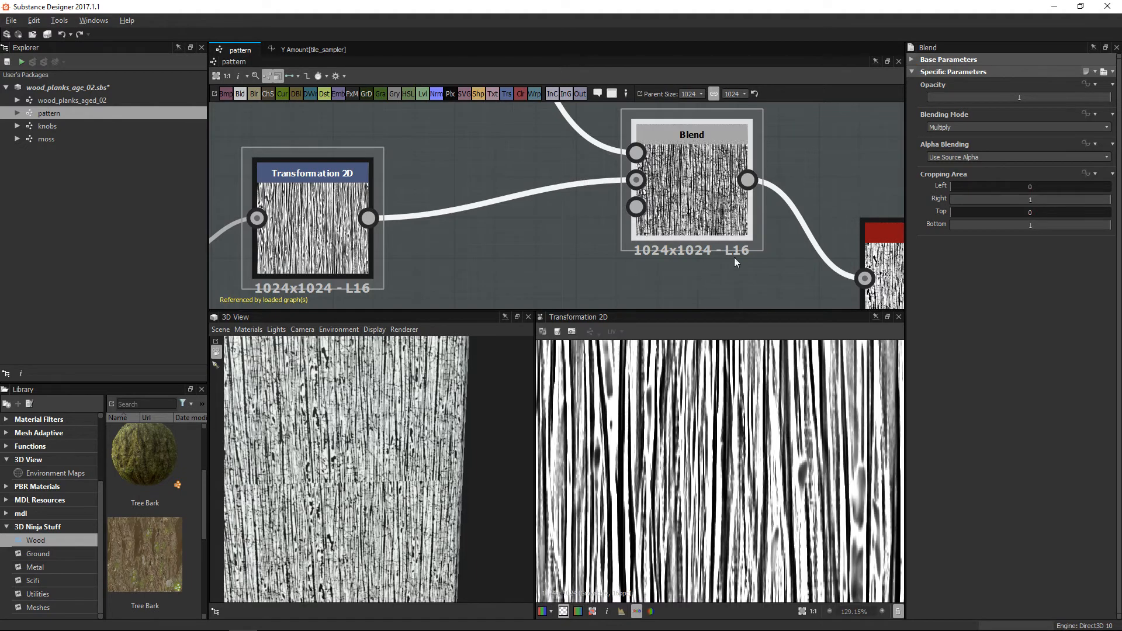
# Preview the grunge_map_011 node that starts the cracks branch and inspect its cracks up close.
pyautogui.scroll(-6, 731, 265)
pyautogui.moveTo(320, 106); pyautogui.dragTo(465, 254, button='middle')
pyautogui.scroll(4, 465, 254)
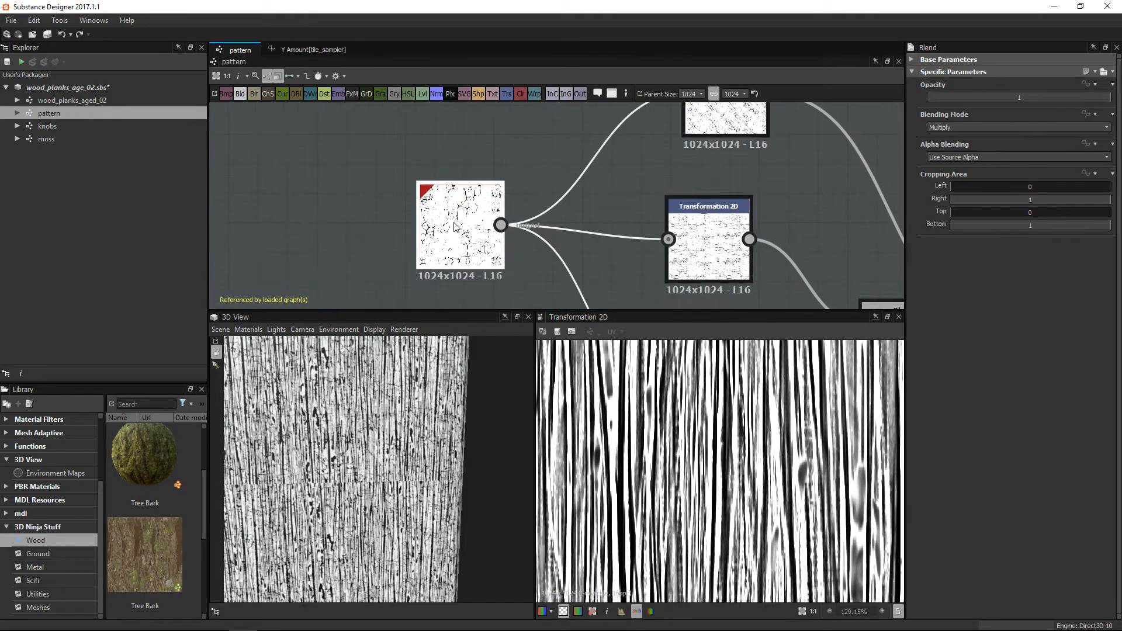
pyautogui.doubleClick(457, 228)
pyautogui.scroll(-5, 742, 513)
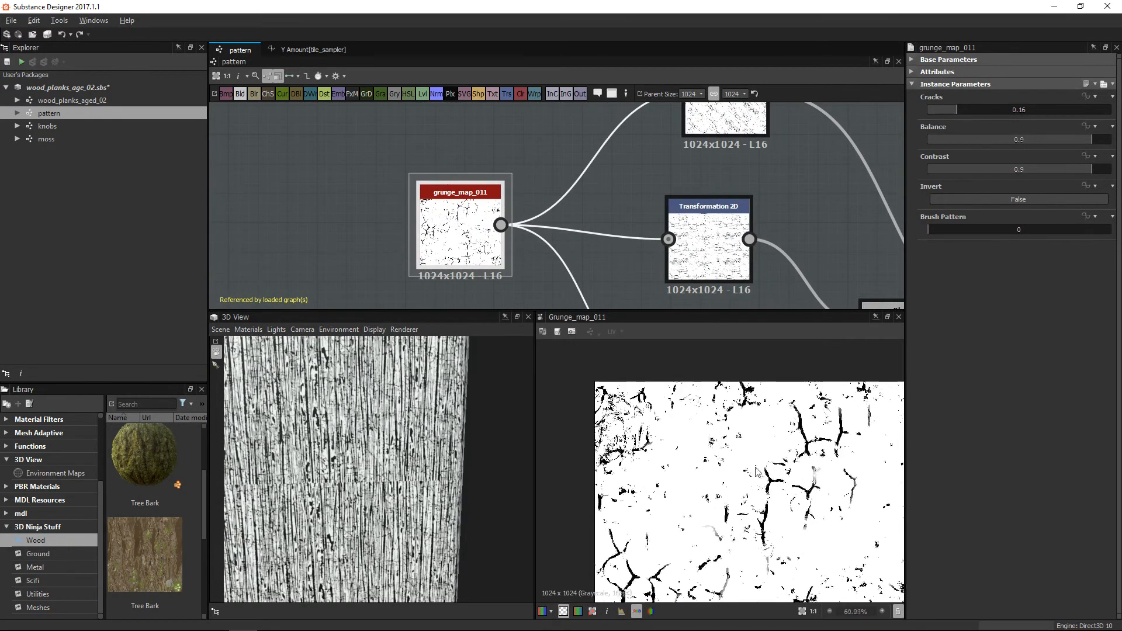
pyautogui.scroll(5, 647, 467)
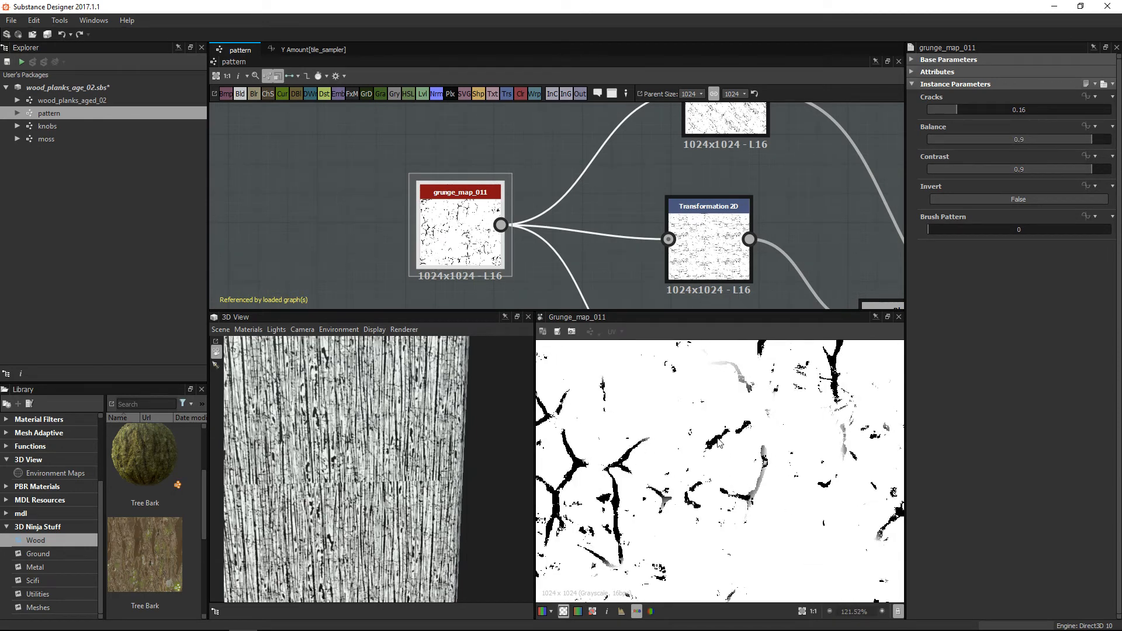
# Preview the uppermost Transformation 2D node fed by grunge_map_011 and inspect its diagonally rotated cracks.
pyautogui.moveTo(767, 208); pyautogui.dragTo(639, 233, button='middle')
pyautogui.scroll(-2, 639, 232)
pyautogui.moveTo(575, 203); pyautogui.dragTo(545, 242, button='middle')
pyautogui.doubleClick(576, 192)
pyautogui.scroll(-5, 742, 429)
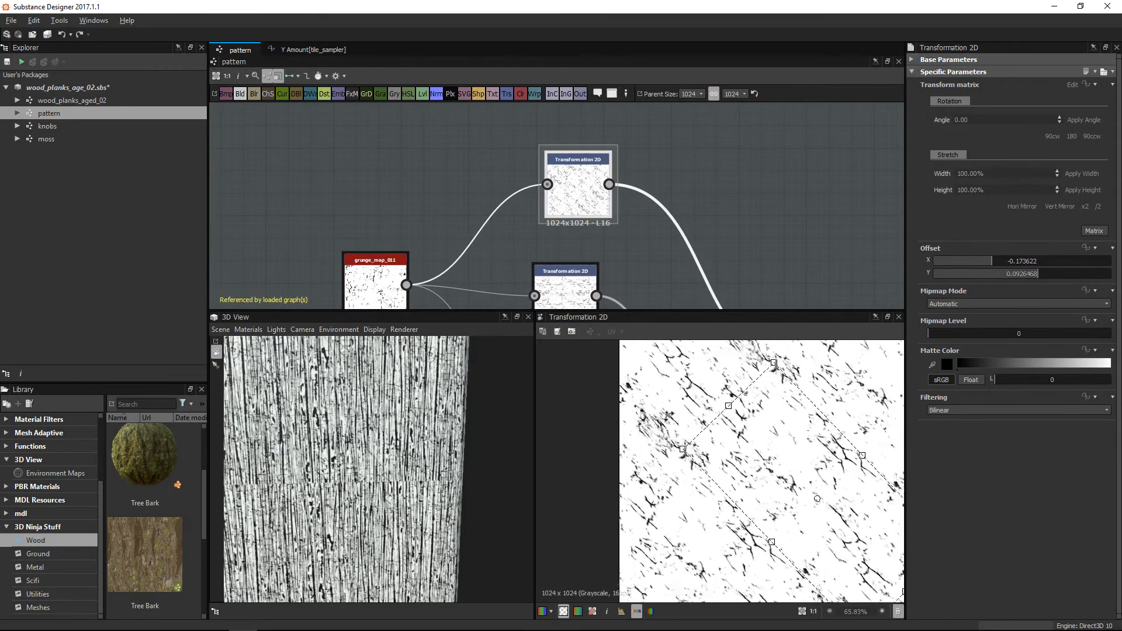
pyautogui.moveTo(744, 427); pyautogui.dragTo(647, 421, button='middle')
pyautogui.scroll(3, 727, 461)
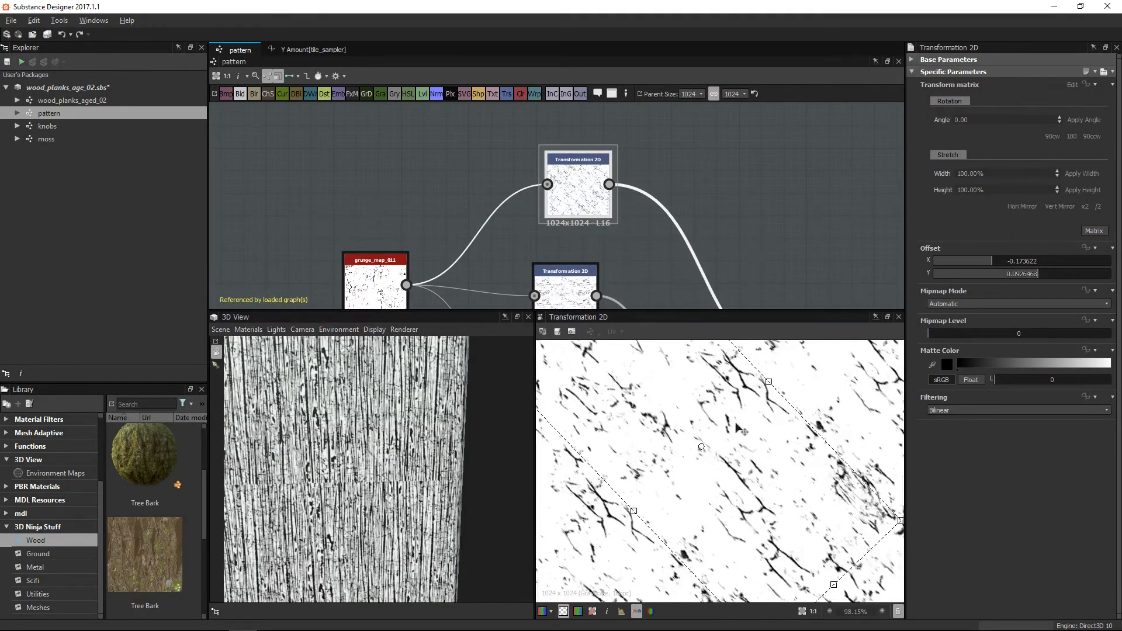
# Preview the middle and lower Transformation 2D nodes fed by grunge_map_011 and the Blend that combines them.
pyautogui.moveTo(619, 263); pyautogui.dragTo(621, 199, button='middle')
pyautogui.doubleClick(568, 236)
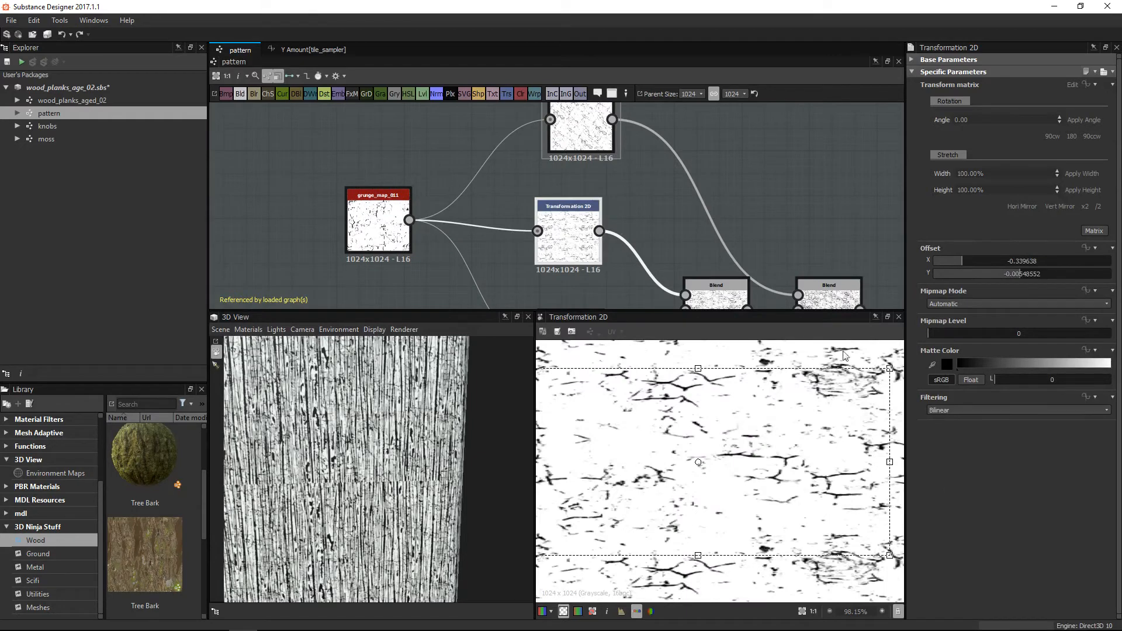
pyautogui.moveTo(723, 229); pyautogui.dragTo(671, 135, button='middle')
pyautogui.click(509, 245)
pyautogui.doubleClick(510, 249)
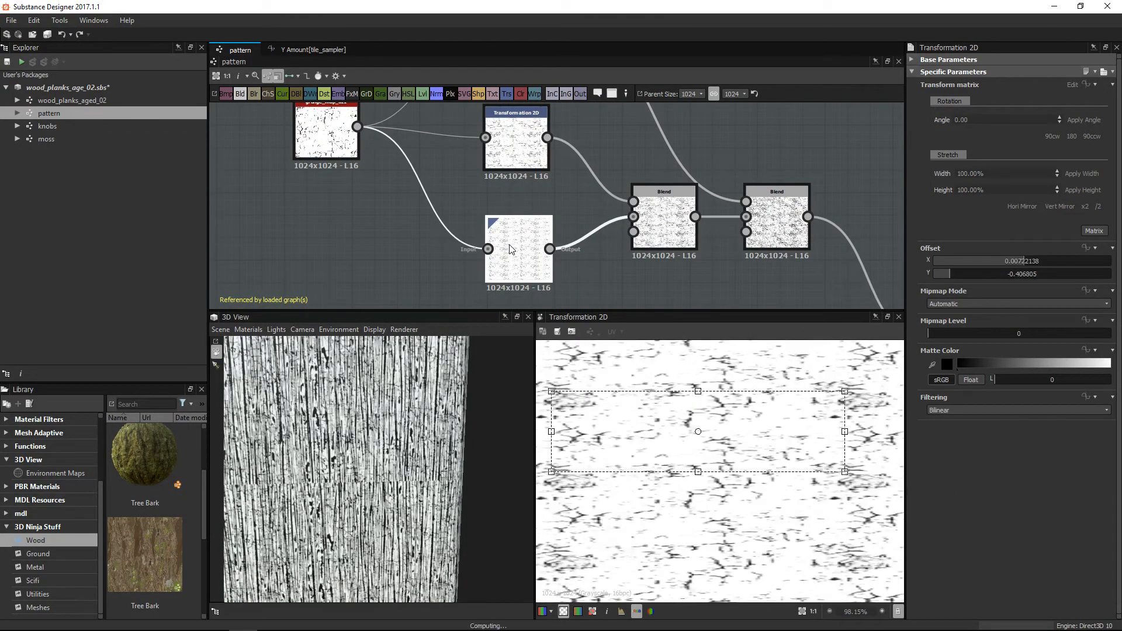
pyautogui.moveTo(673, 245); pyautogui.dragTo(618, 256, button='middle')
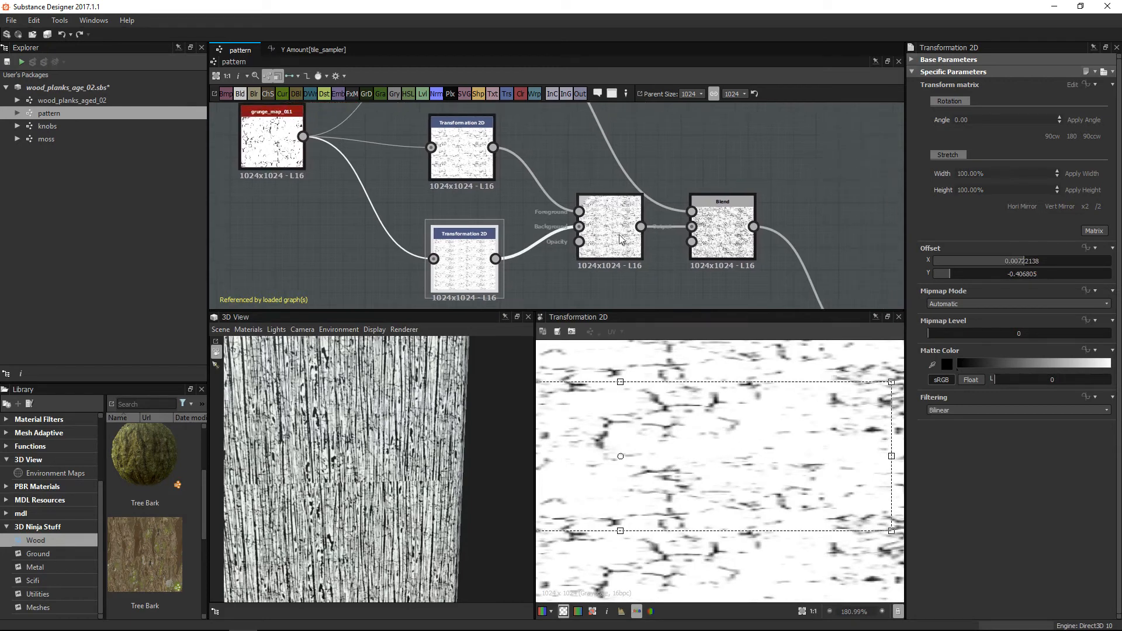
pyautogui.doubleClick(614, 246)
pyautogui.moveTo(648, 507); pyautogui.dragTo(729, 563, button='middle')
# Move the second cracks Blend node slightly higher in the graph and preview its combined cracks up close.
pyautogui.moveTo(720, 229); pyautogui.dragTo(735, 194)
pyautogui.doubleClick(735, 196)
pyautogui.scroll(3, 783, 488)
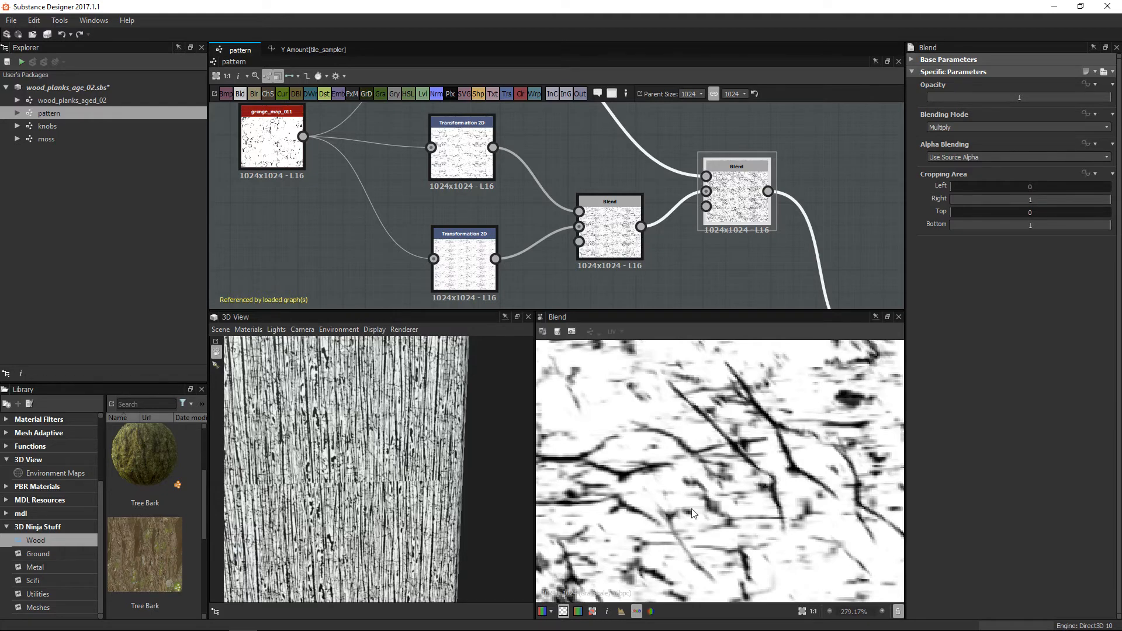
pyautogui.scroll(-8, 784, 525)
pyautogui.scroll(5, 783, 515)
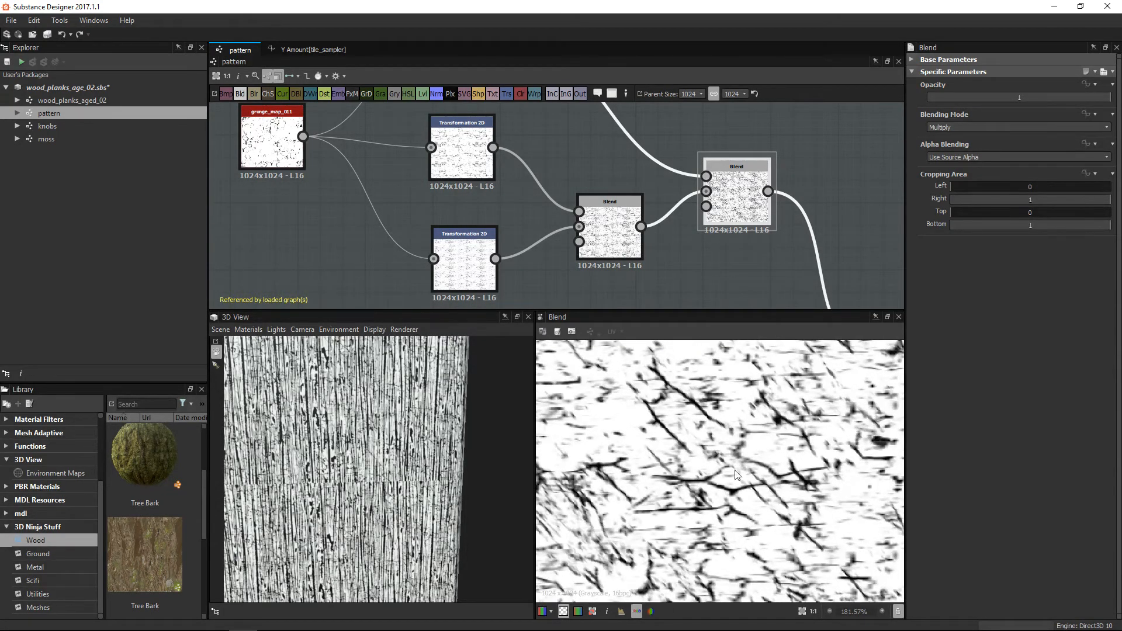
pyautogui.scroll(-3, 748, 172)
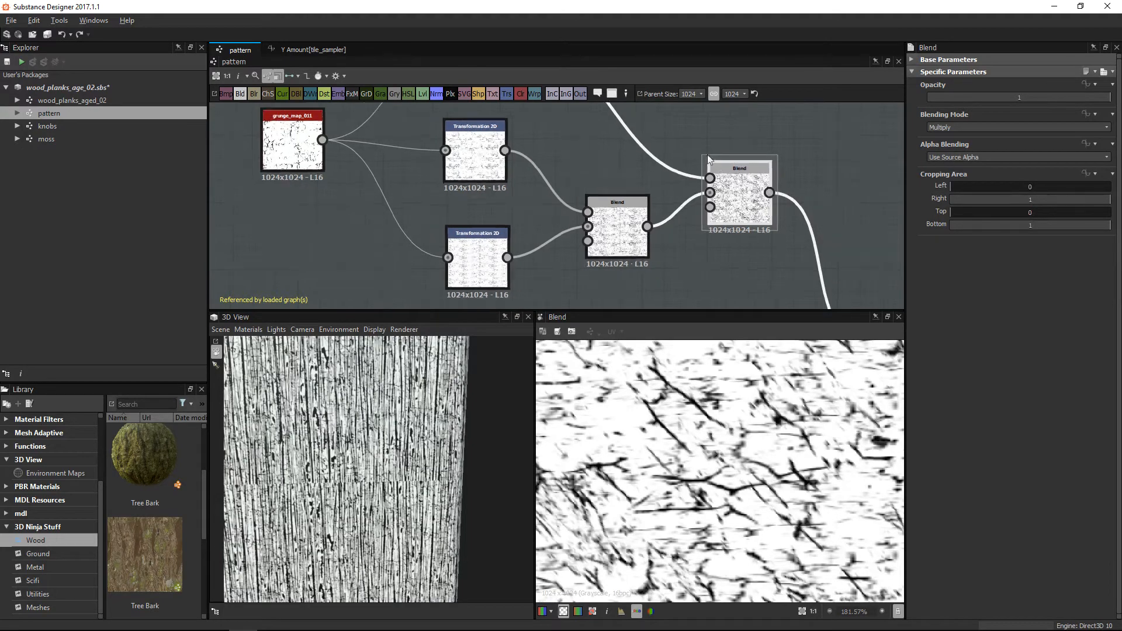
# Preview the Multiply Blend node that combines the cracks with the stretched wood lines and inspect the result.
pyautogui.scroll(4, 643, 175)
pyautogui.scroll(2, 707, 240)
pyautogui.doubleClick(655, 234)
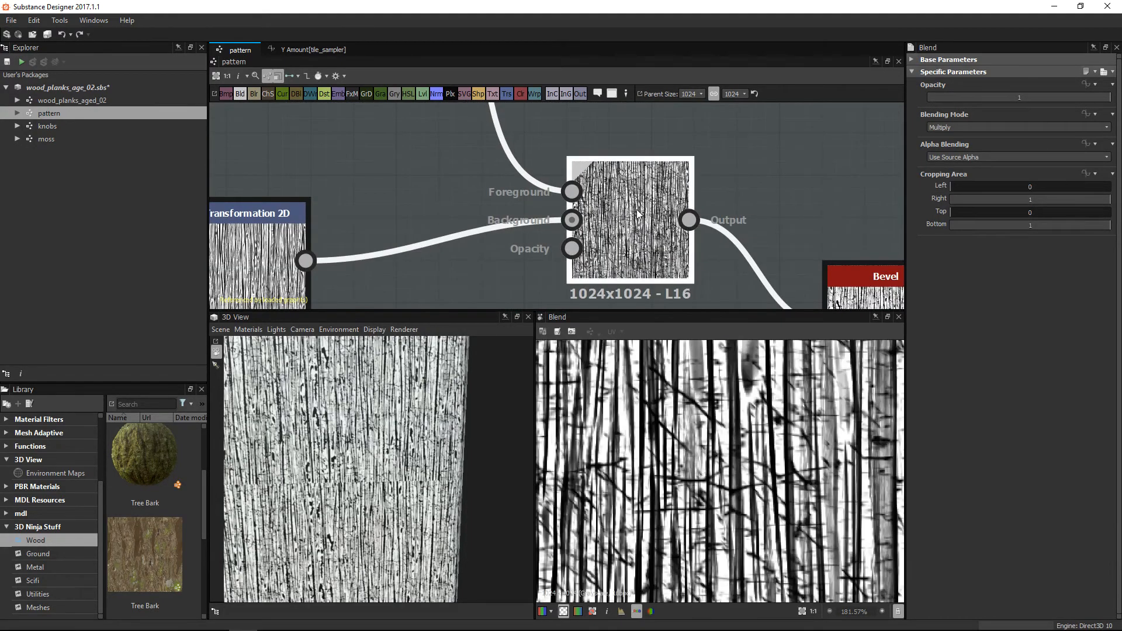
pyautogui.scroll(-5, 763, 497)
pyautogui.moveTo(750, 498); pyautogui.dragTo(767, 495, button='middle')
pyautogui.scroll(4, 701, 459)
pyautogui.moveTo(692, 454); pyautogui.dragTo(611, 461, button='middle')
# Preview the Bevel node after that Blend and inspect its height output up close.
pyautogui.scroll(-3, 722, 262)
pyautogui.moveTo(722, 262); pyautogui.dragTo(559, 174, button='middle')
pyautogui.scroll(2, 704, 261)
pyautogui.scroll(1, 637, 225)
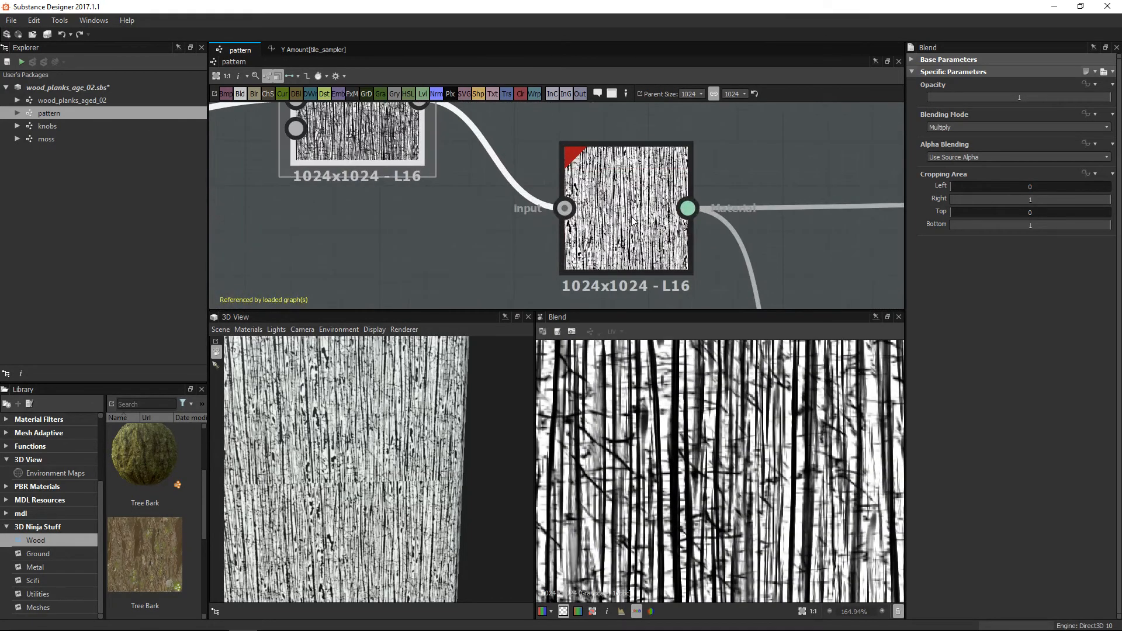
pyautogui.doubleClick(633, 221)
pyautogui.scroll(3, 737, 487)
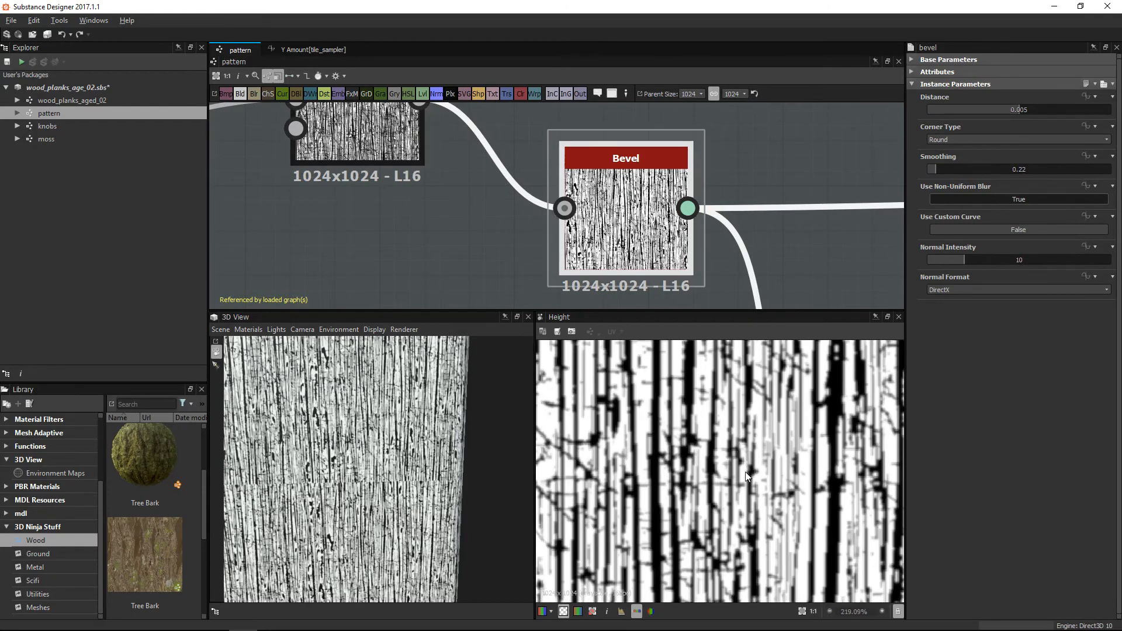
pyautogui.scroll(2, 737, 487)
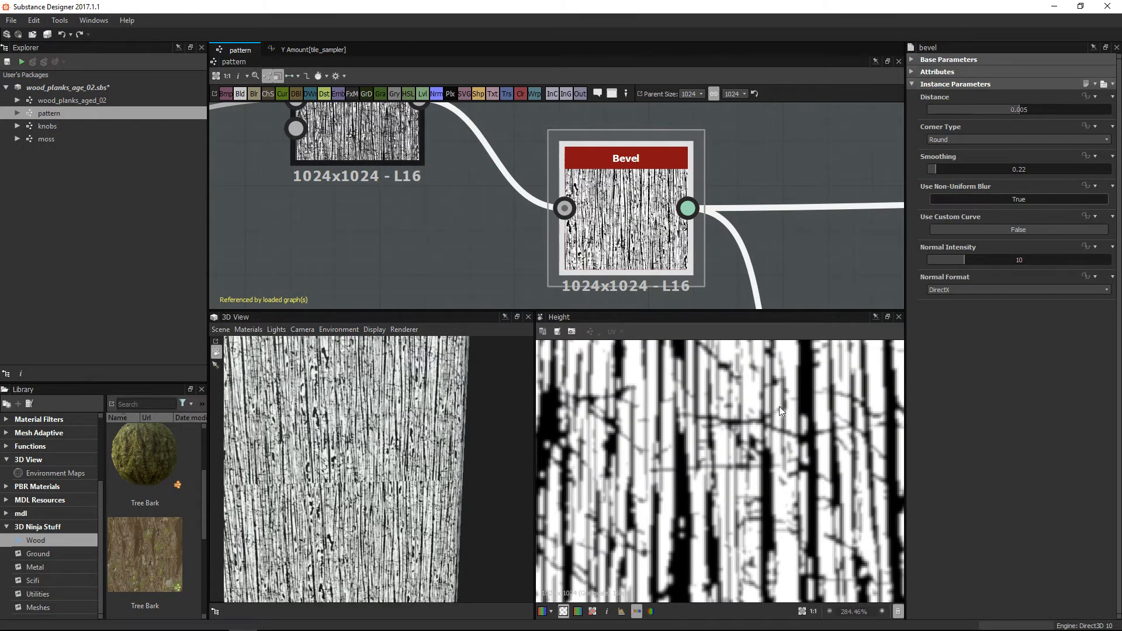
pyautogui.scroll(-1, 750, 443)
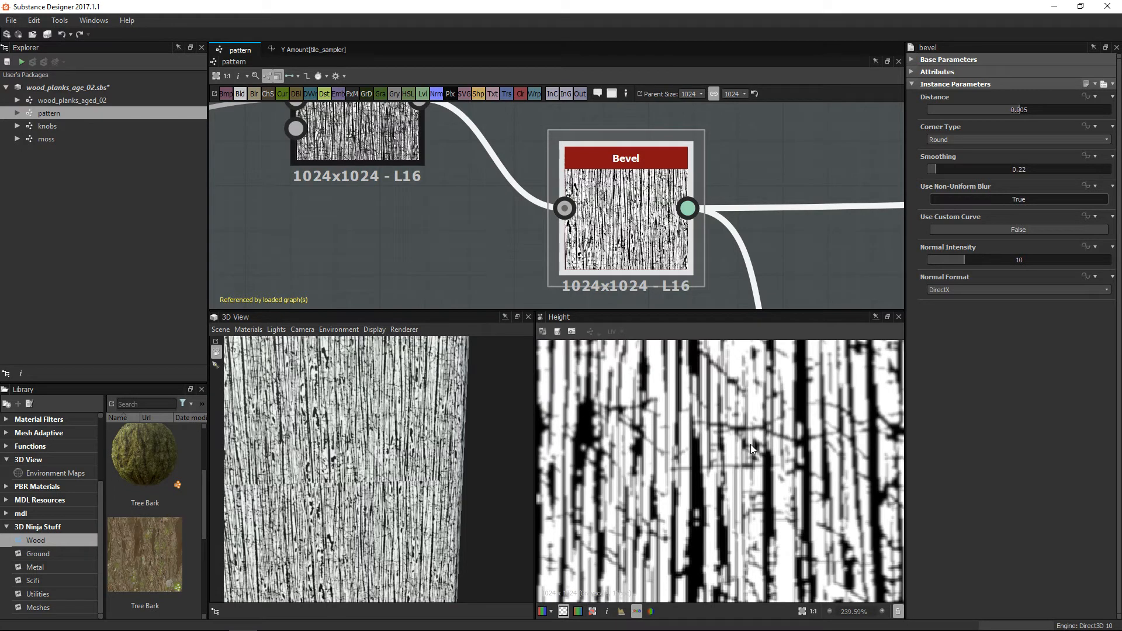
# Preview the Multiply Blend node between Bevel and Emboss and inspect the combined wood grain and cracks.
pyautogui.moveTo(625, 144); pyautogui.dragTo(583, 111, button='middle')
pyautogui.scroll(-3, 584, 111)
pyautogui.moveTo(722, 195); pyautogui.dragTo(685, 185, button='middle')
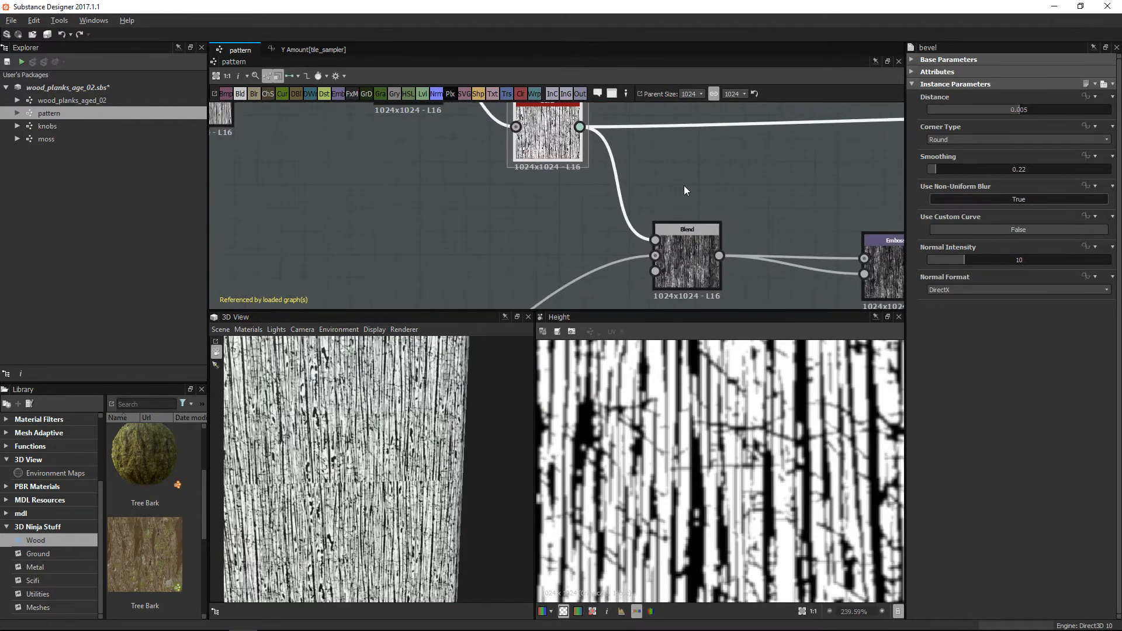
pyautogui.moveTo(530, 282); pyautogui.dragTo(427, 240, button='middle')
pyautogui.doubleClick(583, 214)
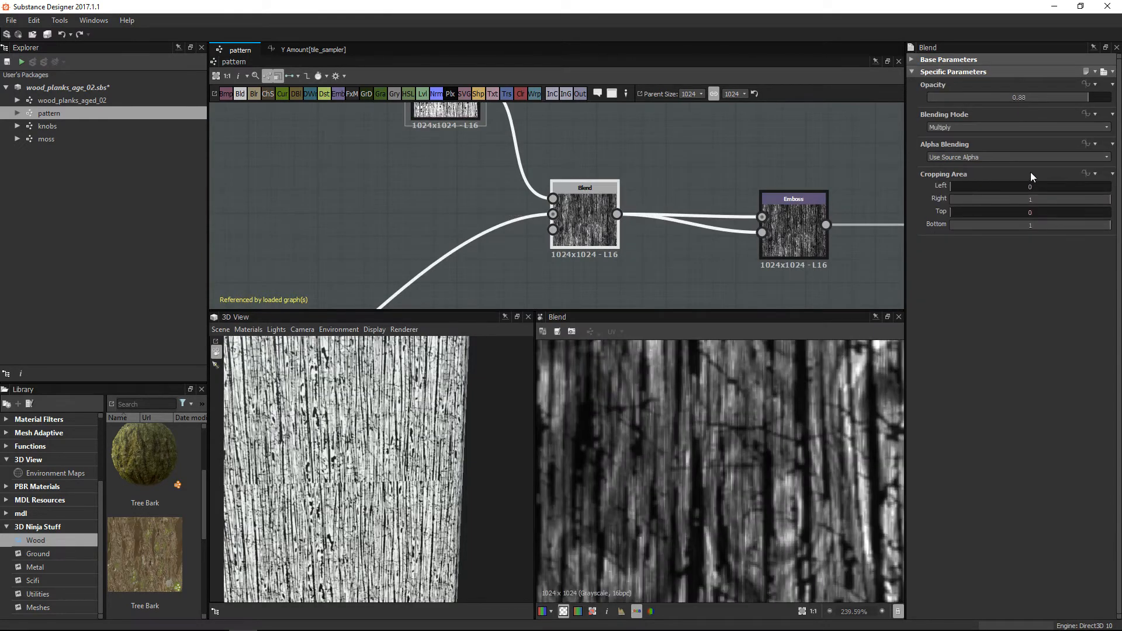
pyautogui.scroll(-4, 760, 398)
pyautogui.moveTo(748, 467); pyautogui.dragTo(758, 332, button='middle')
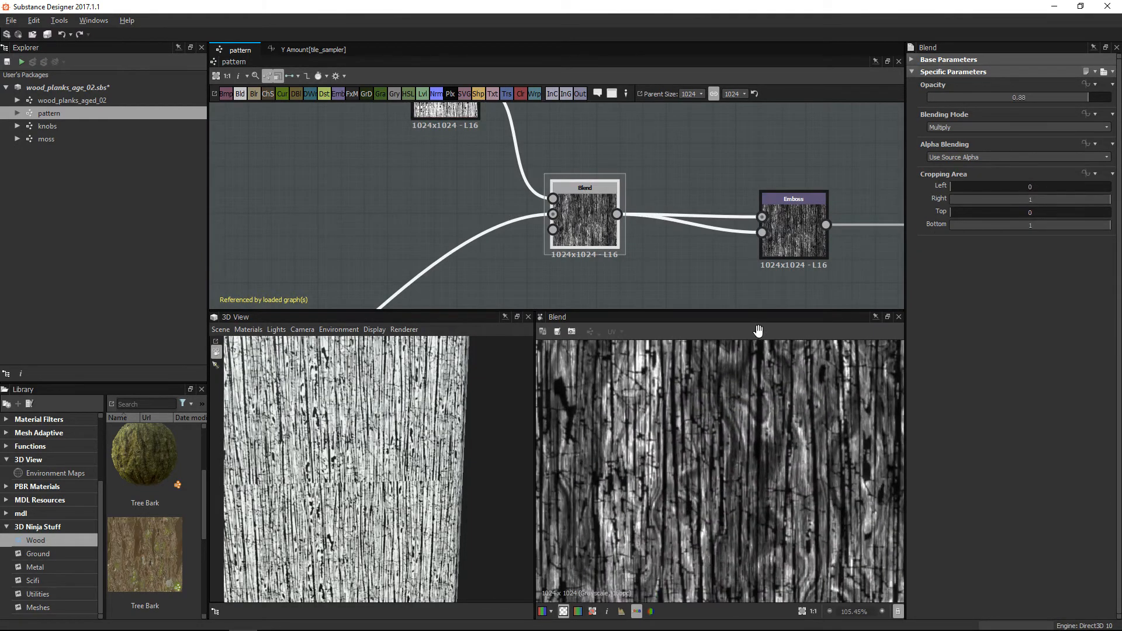
pyautogui.scroll(5, 727, 458)
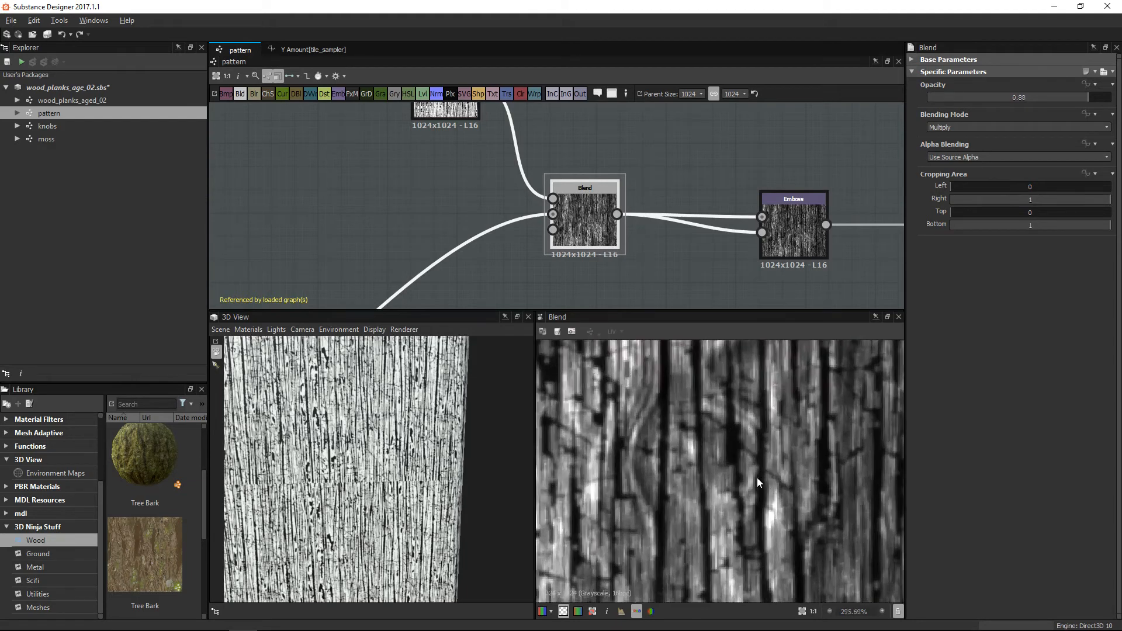
pyautogui.scroll(-3, 703, 386)
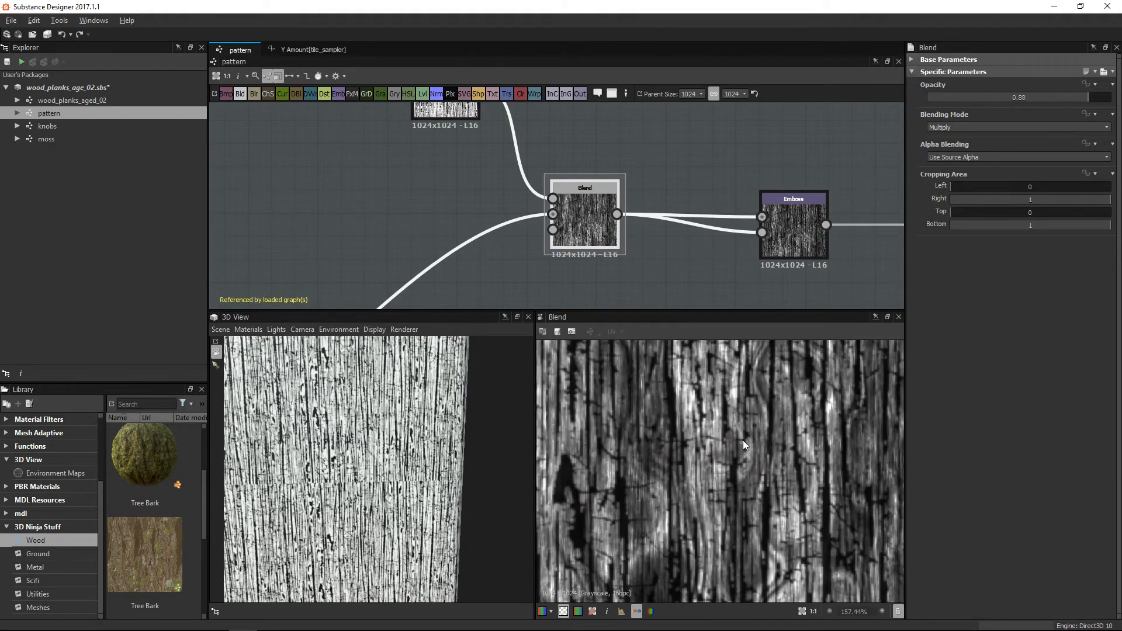
pyautogui.moveTo(708, 424); pyautogui.dragTo(721, 409, button='middle')
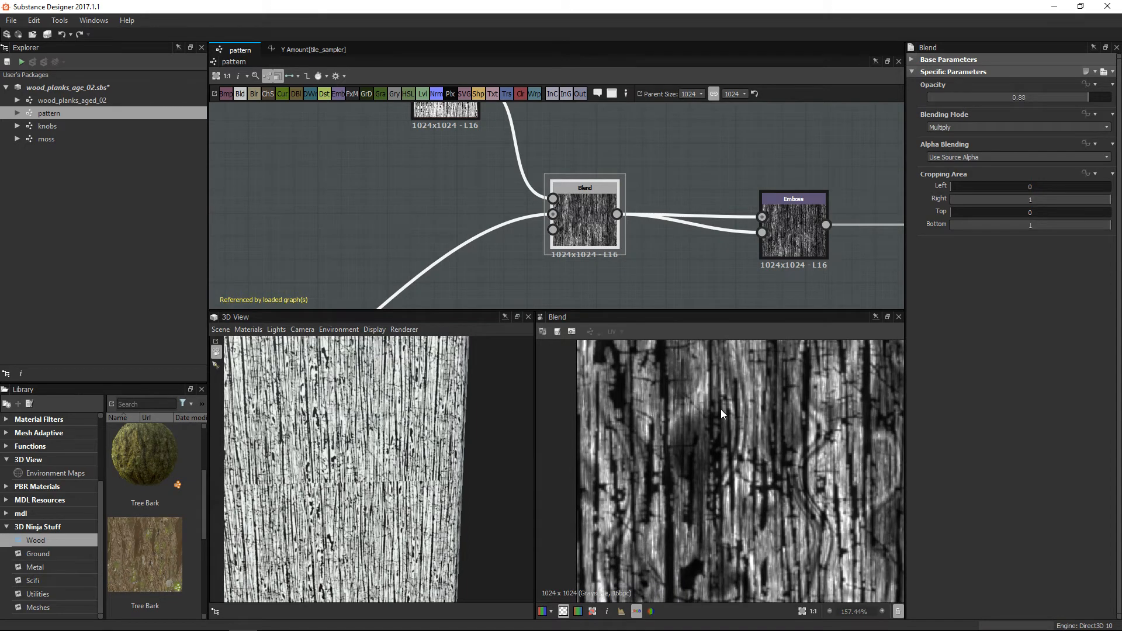
# Move the Emboss node slightly higher, between the Blend node and the Height output.
pyautogui.moveTo(635, 203); pyautogui.dragTo(357, 203, button='middle')
pyautogui.scroll(-2, 702, 185)
pyautogui.moveTo(694, 186); pyautogui.dragTo(723, 179, button='middle')
pyautogui.moveTo(546, 266); pyautogui.dragTo(542, 242)
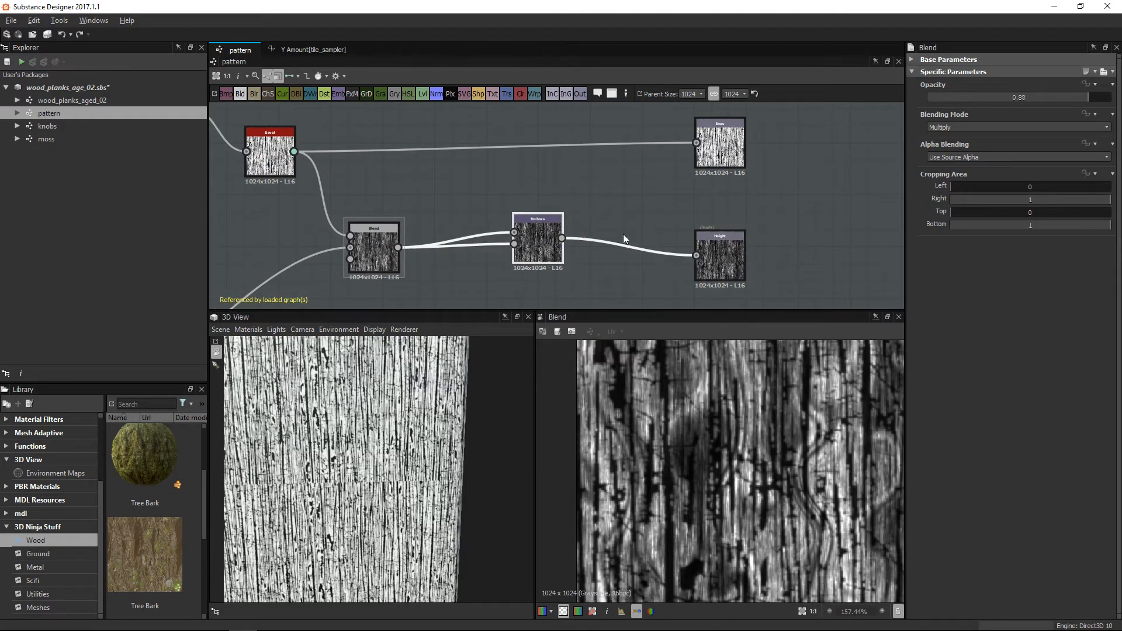
# Move the Height output node slightly higher so it lines up with the Emboss node.
pyautogui.scroll(2, 640, 239)
pyautogui.moveTo(640, 233); pyautogui.dragTo(682, 236, button='middle')
pyautogui.scroll(1, 682, 237)
pyautogui.click(822, 255)
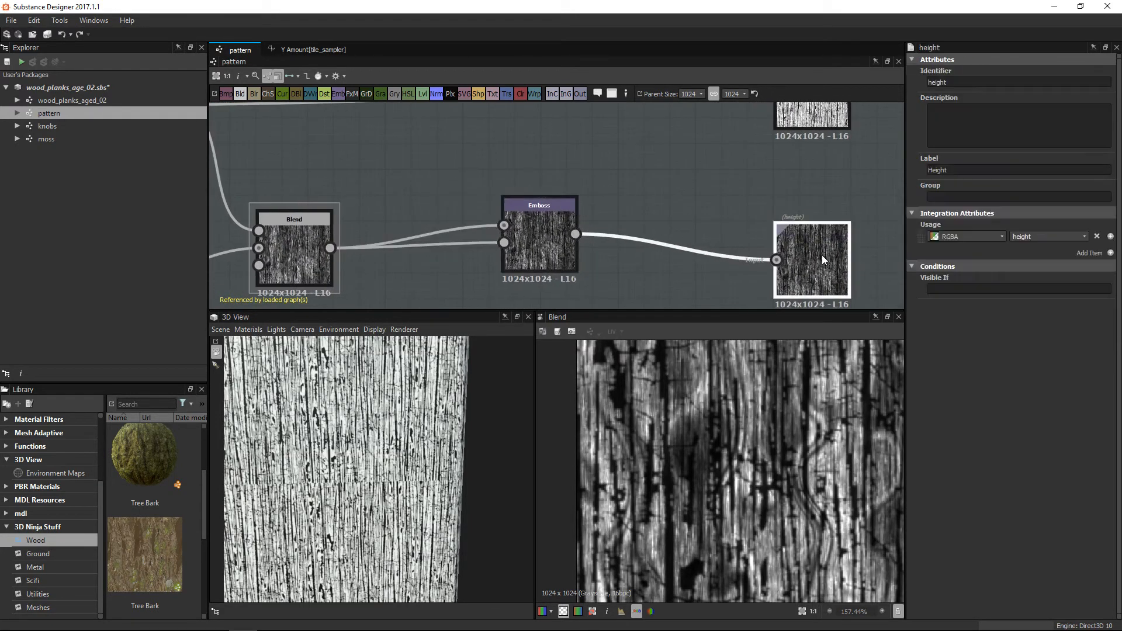
pyautogui.moveTo(818, 245); pyautogui.dragTo(818, 219)
pyautogui.moveTo(674, 214); pyautogui.dragTo(677, 192, button='middle')
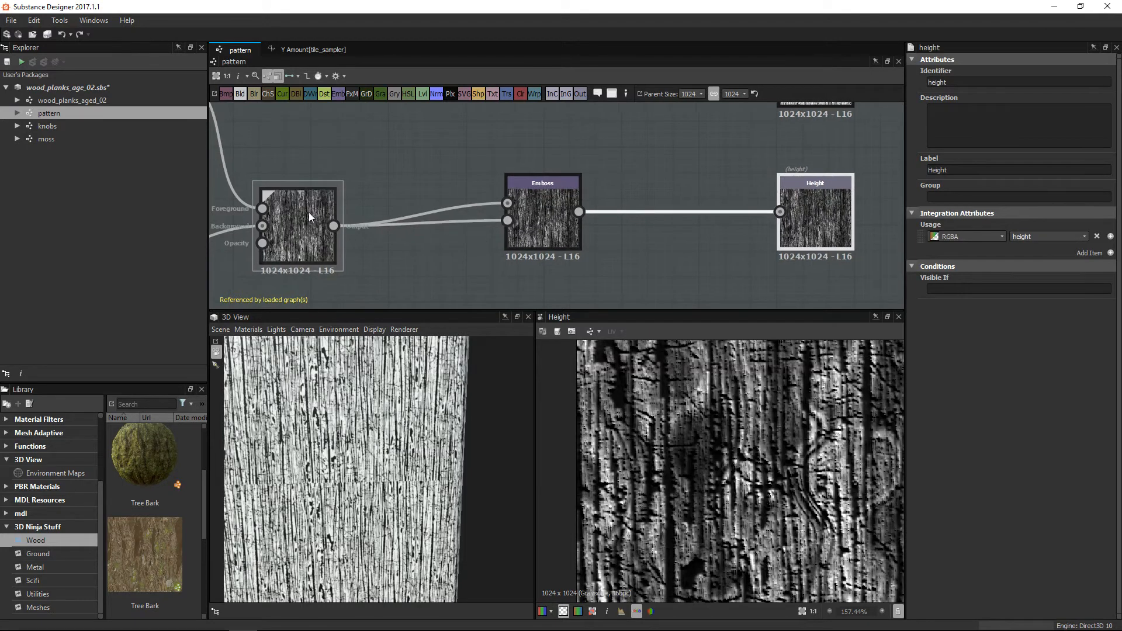
# Preview the Multiply Blend node followed by the Emboss node, and inspect the embossed wood detail up close.
pyautogui.click(310, 212)
pyautogui.moveTo(459, 212); pyautogui.dragTo(542, 205, button='middle')
pyautogui.scroll(1, 714, 419)
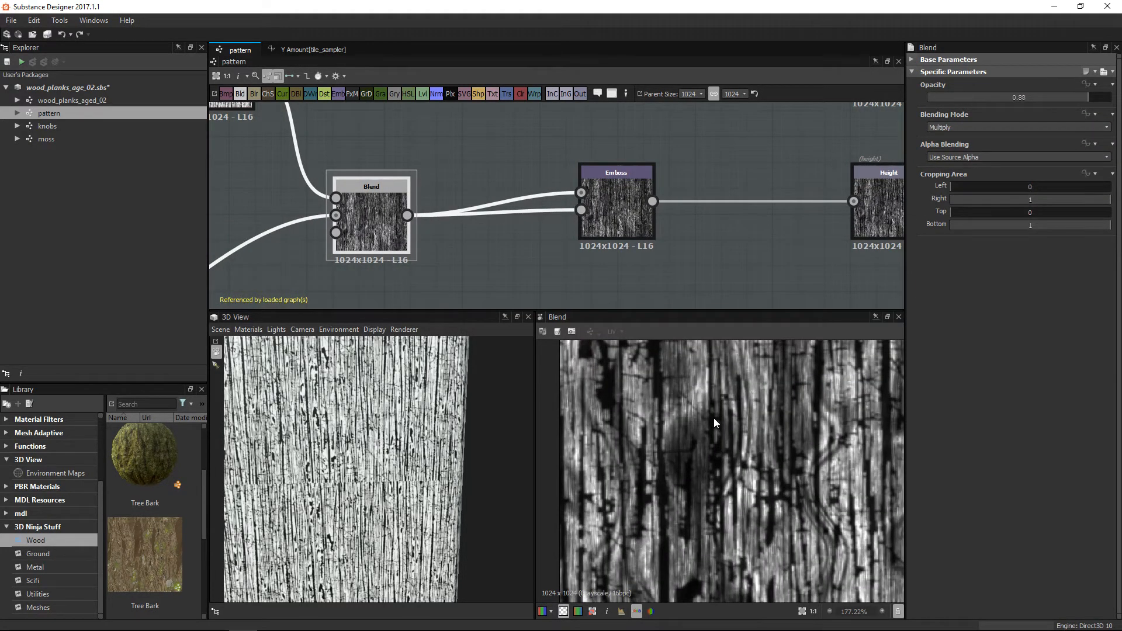
pyautogui.click(625, 211)
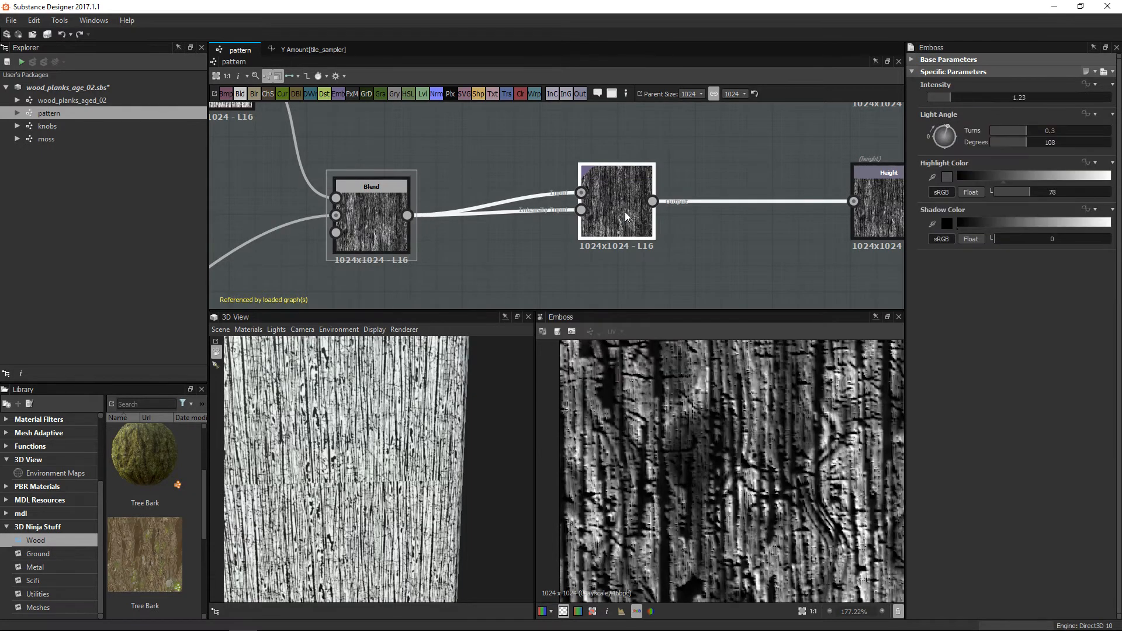
pyautogui.doubleClick(629, 206)
pyautogui.scroll(-2, 751, 498)
pyautogui.moveTo(751, 498); pyautogui.dragTo(741, 556, button='middle')
pyautogui.scroll(3, 707, 409)
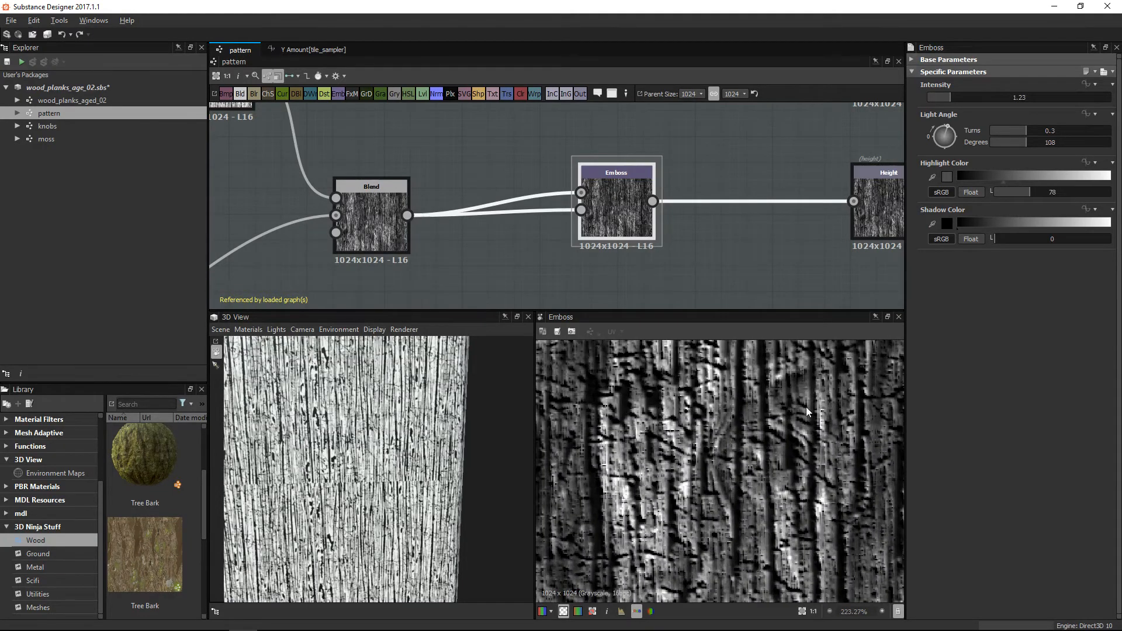
pyautogui.scroll(2, 807, 406)
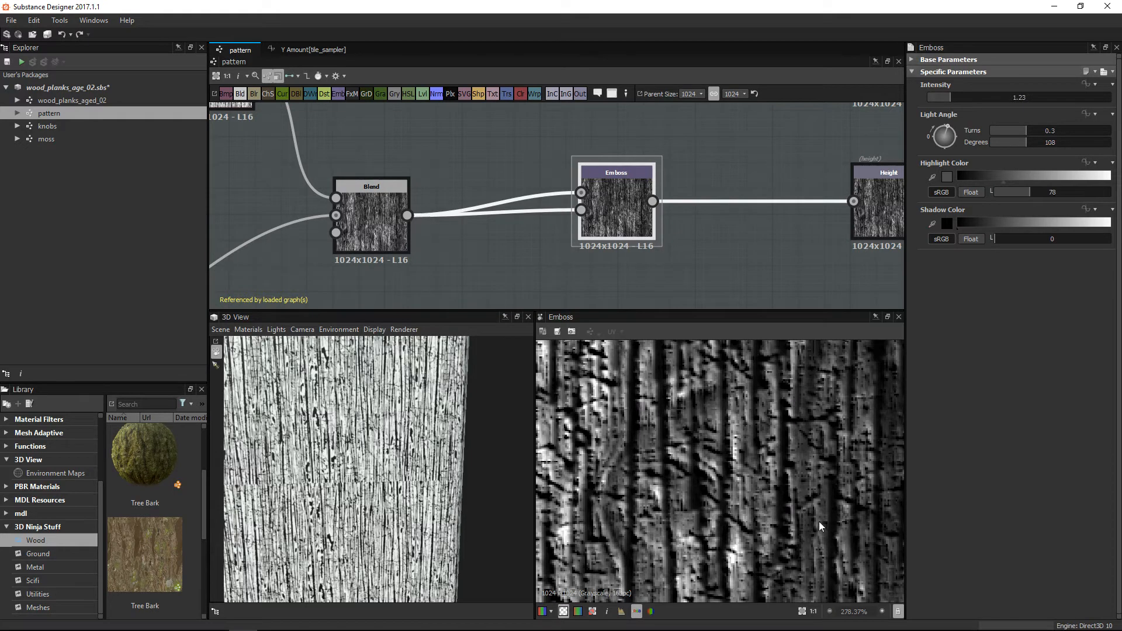
# Switch the preview between the Blend and Emboss nodes to compare the pattern before and after embossing.
pyautogui.click(581, 210)
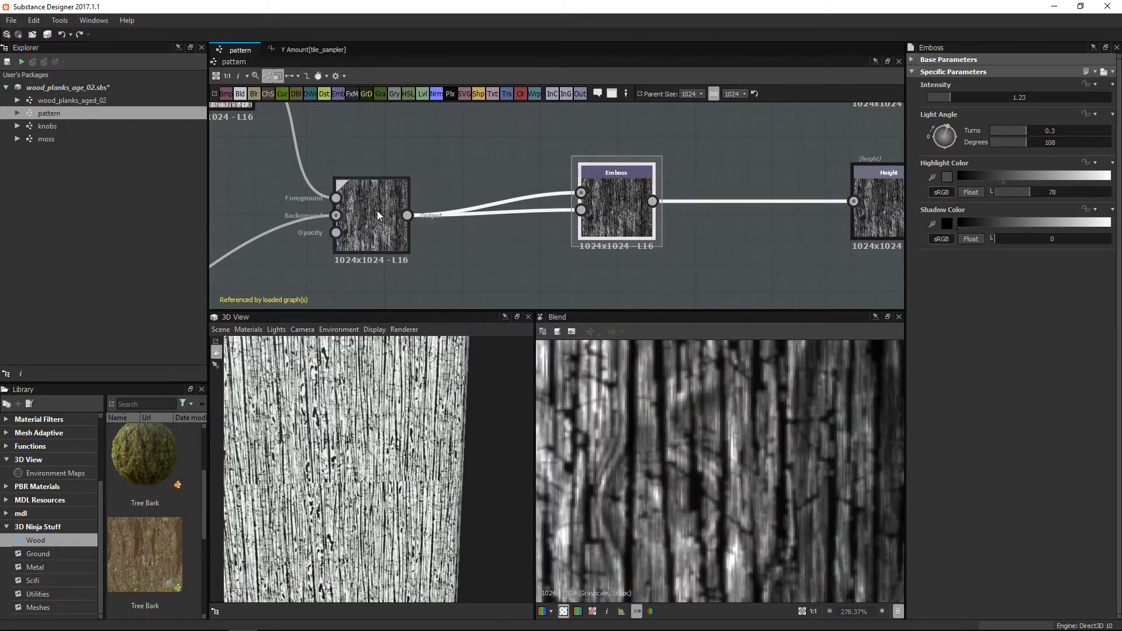
pyautogui.click(394, 213)
pyautogui.click(636, 200)
pyautogui.doubleClick(636, 200)
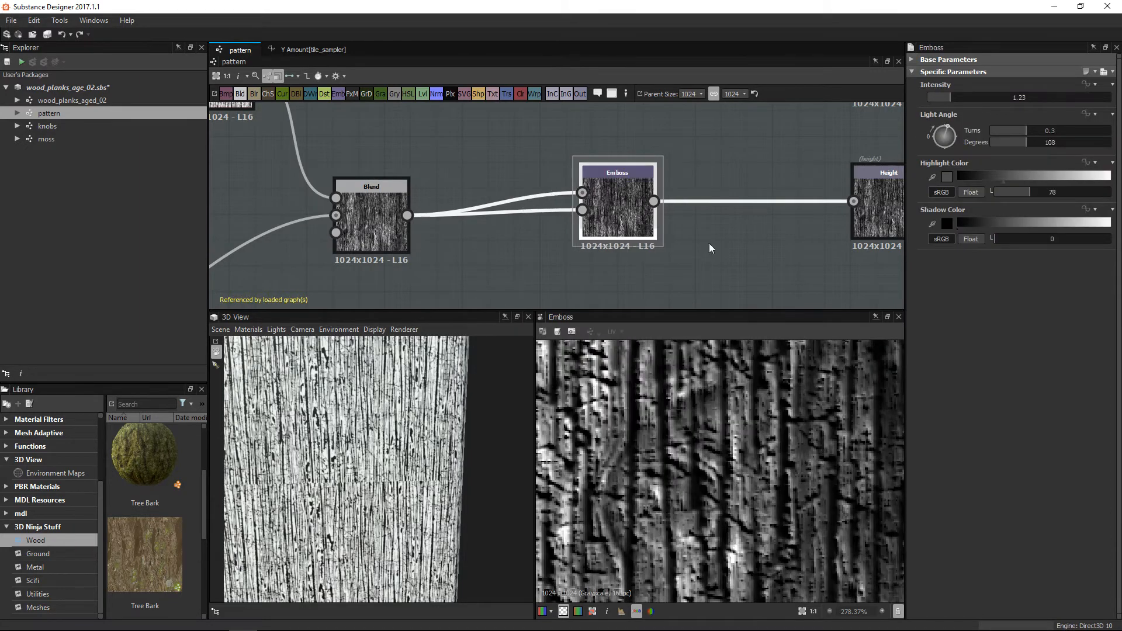
pyautogui.scroll(-2, 707, 418)
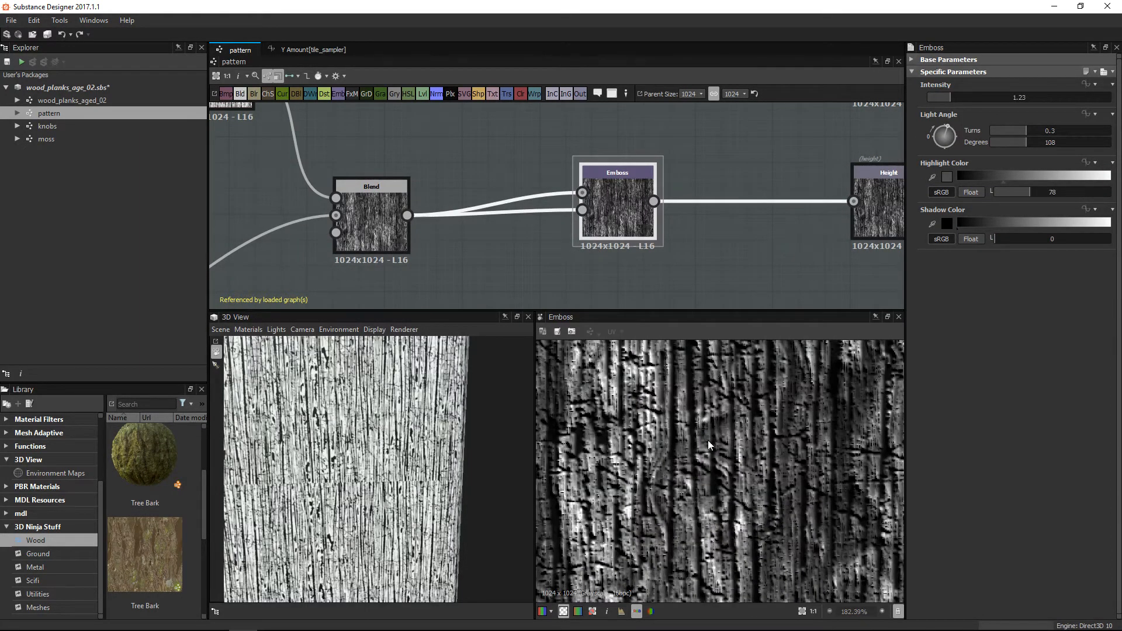
pyautogui.scroll(-2, 705, 431)
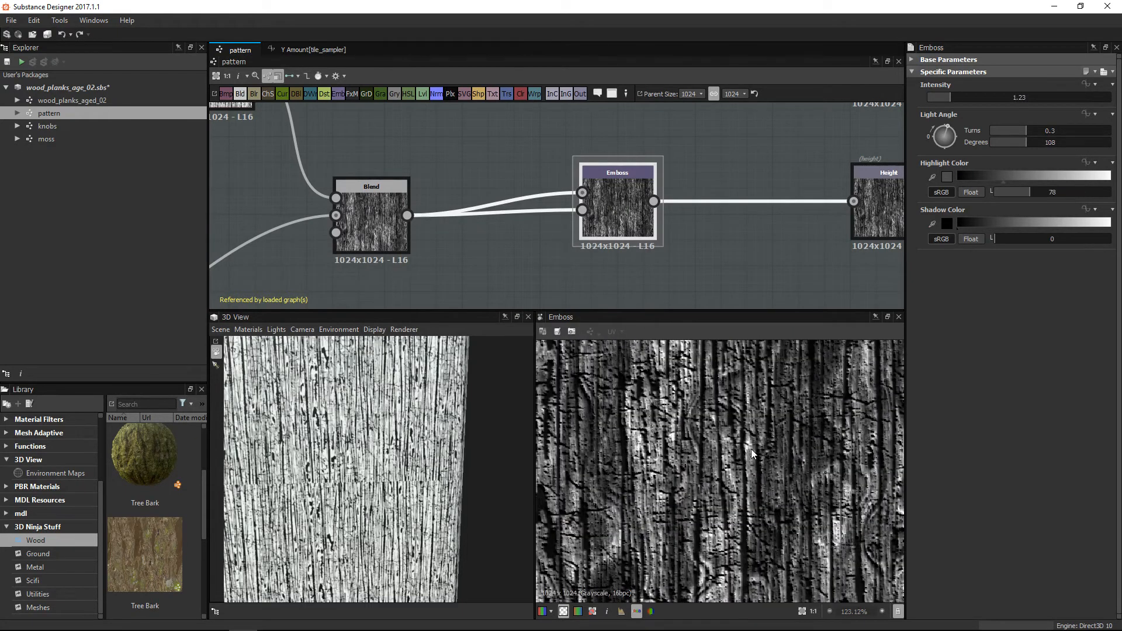
# Preview the Height output node of the pattern graph and inspect the full texture.
pyautogui.moveTo(804, 213); pyautogui.dragTo(643, 258, button='middle')
pyautogui.doubleClick(739, 241)
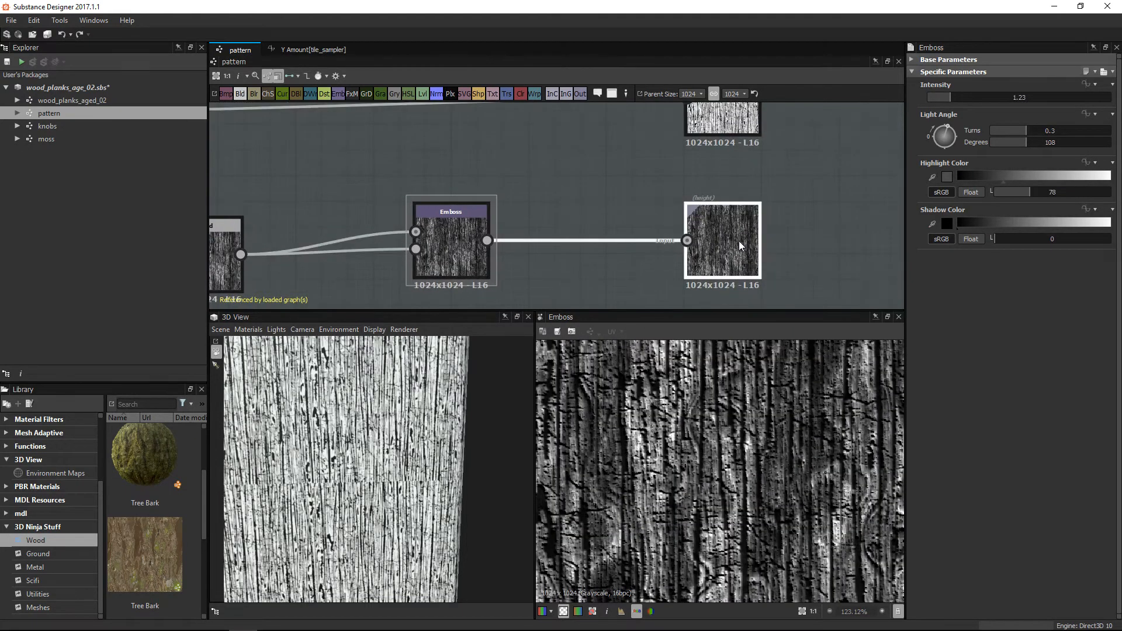
pyautogui.moveTo(710, 212); pyautogui.dragTo(705, 245, button='middle')
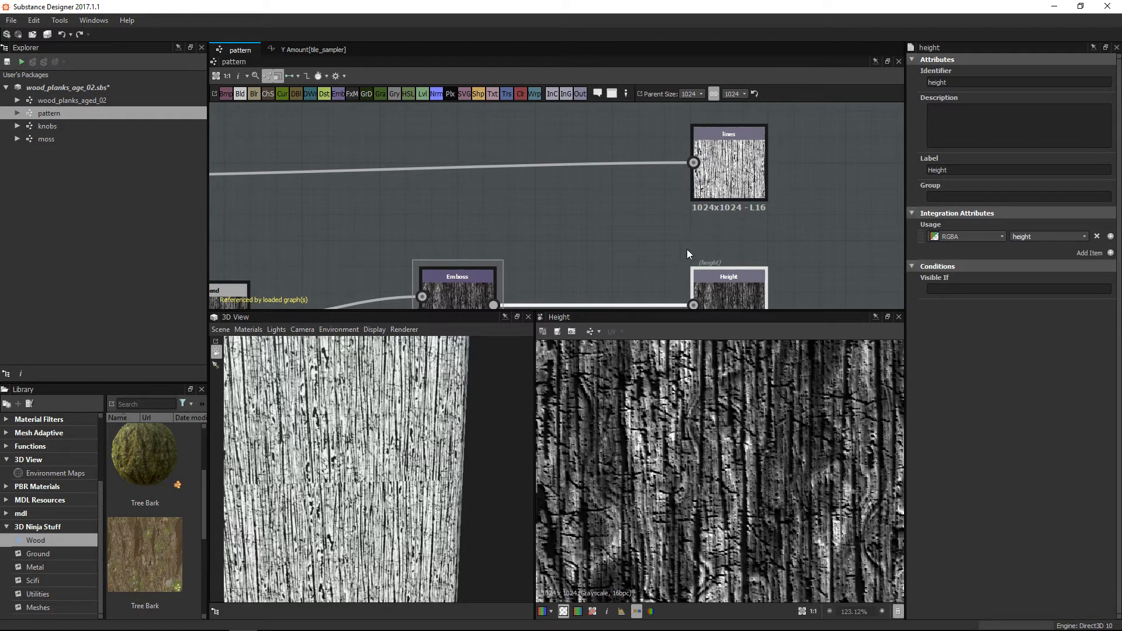
pyautogui.moveTo(697, 226); pyautogui.dragTo(699, 165, button='middle')
pyautogui.doubleClick(703, 260)
pyautogui.scroll(-4, 745, 412)
pyautogui.scroll(2, 695, 363)
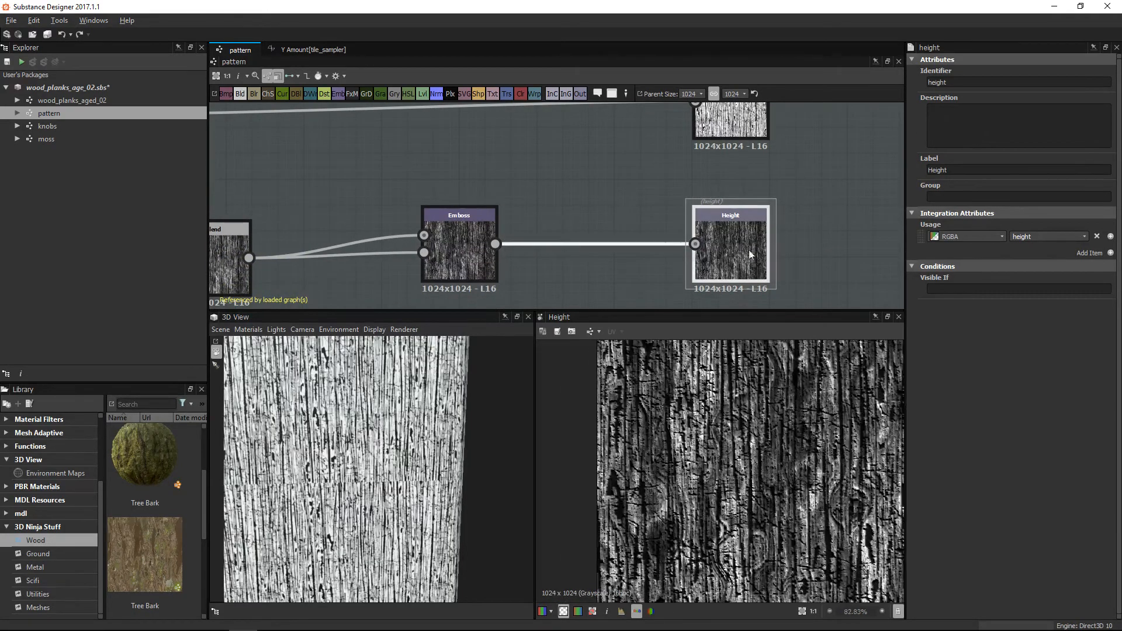
# Preview the lines, Height and Wood Pattern output nodes in turn to compare the pattern graph's outputs.
pyautogui.moveTo(731, 299); pyautogui.dragTo(707, 333, button='middle')
pyautogui.doubleClick(712, 140)
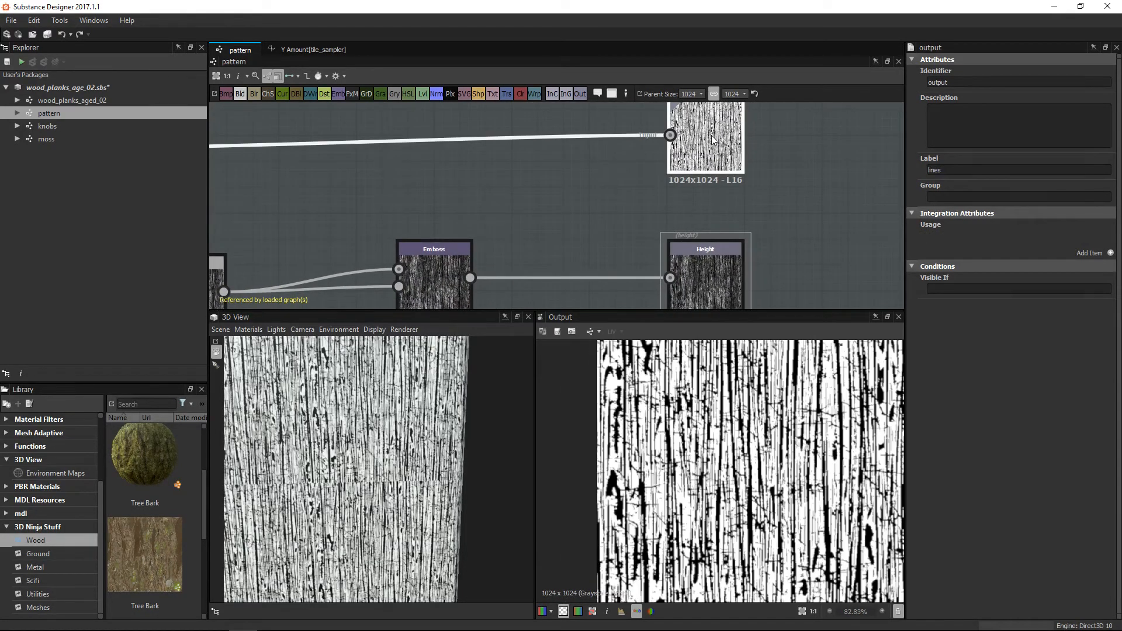
pyautogui.scroll(-2, 708, 286)
pyautogui.moveTo(709, 286); pyautogui.dragTo(700, 190, button='middle')
pyautogui.scroll(-1, 716, 218)
pyautogui.doubleClick(690, 233)
pyautogui.scroll(-4, 686, 165)
pyautogui.click(709, 184)
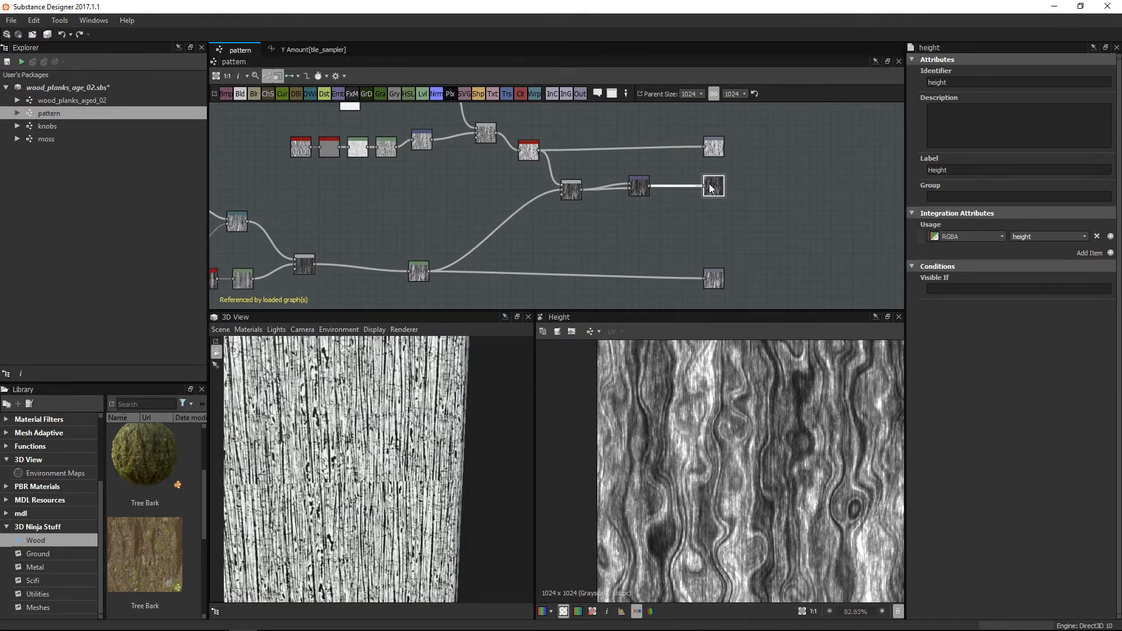
pyautogui.doubleClick(709, 185)
pyautogui.doubleClick(715, 279)
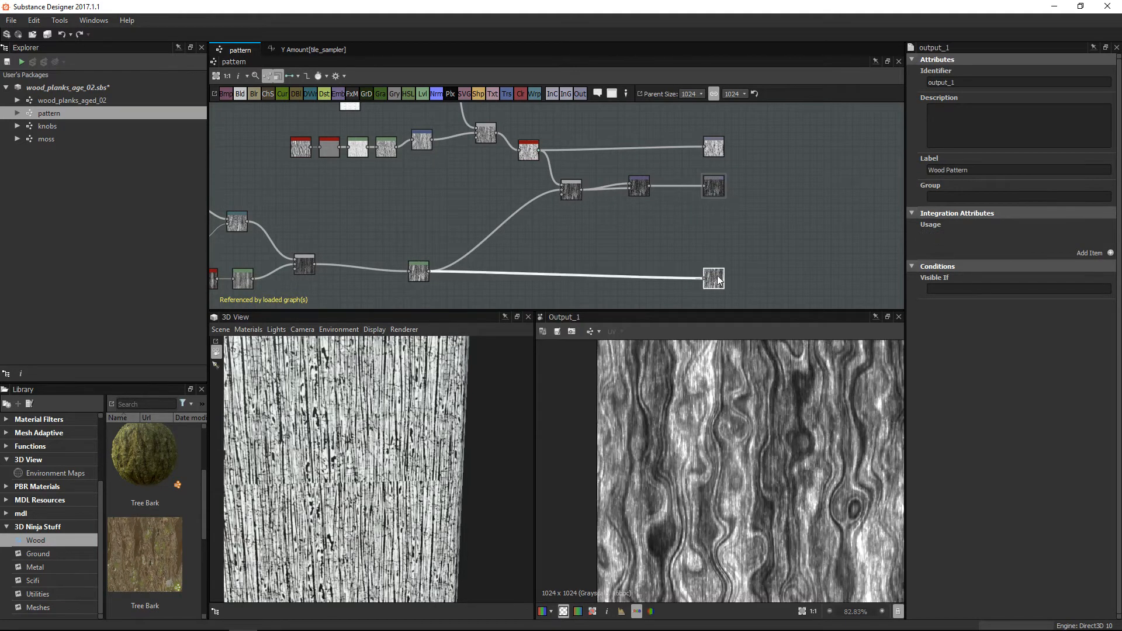
pyautogui.doubleClick(712, 151)
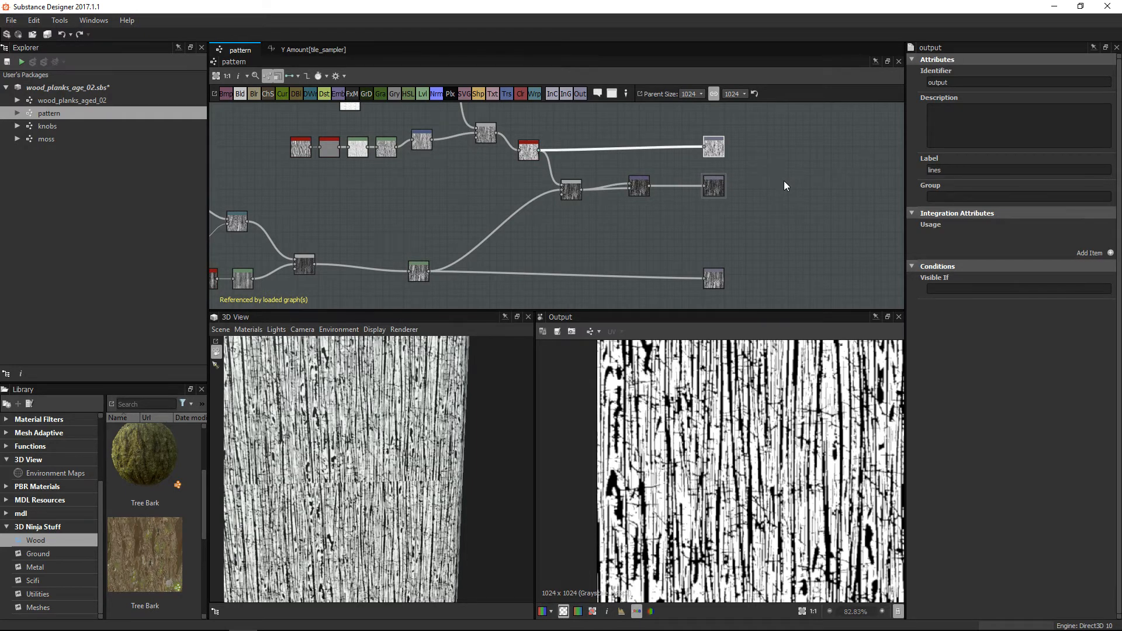
# Preview the Transformation 2D node between Levels and Blend, and move it slightly higher in the graph.
pyautogui.scroll(5, 495, 212)
pyautogui.moveTo(616, 246); pyautogui.dragTo(533, 148, button='middle')
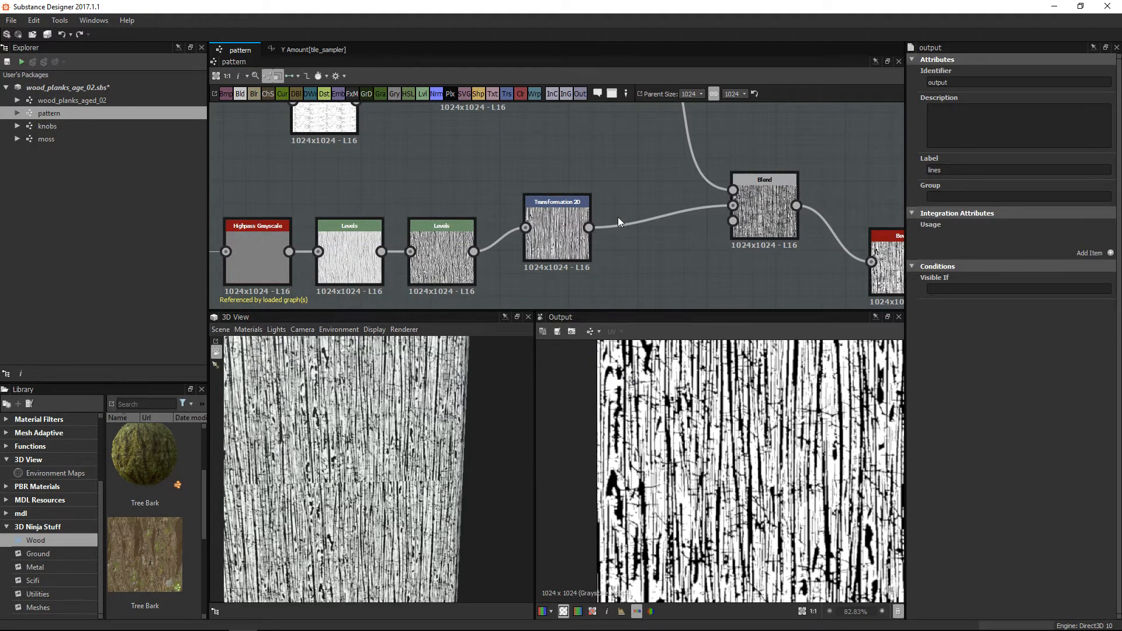
pyautogui.doubleClick(550, 236)
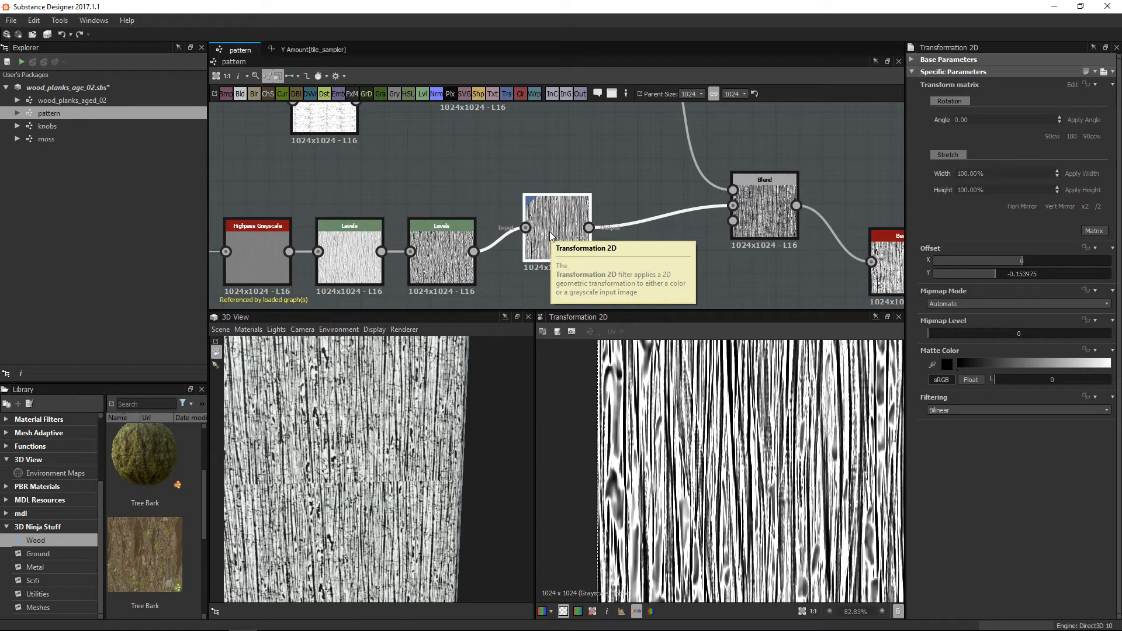
pyautogui.moveTo(566, 227); pyautogui.dragTo(566, 193)
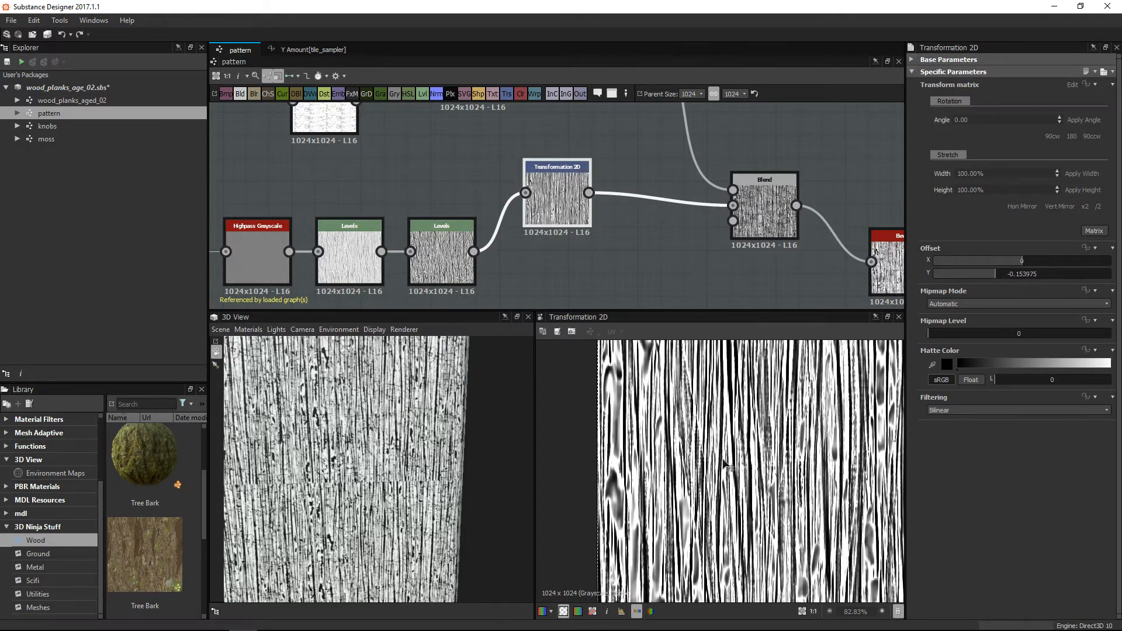
# Preview the lowest of the Transformation 2D nodes in the cracks branch and inspect its tiled cracks.
pyautogui.moveTo(641, 106); pyautogui.dragTo(623, 290, button='middle')
pyautogui.scroll(-2, 621, 275)
pyautogui.doubleClick(377, 276)
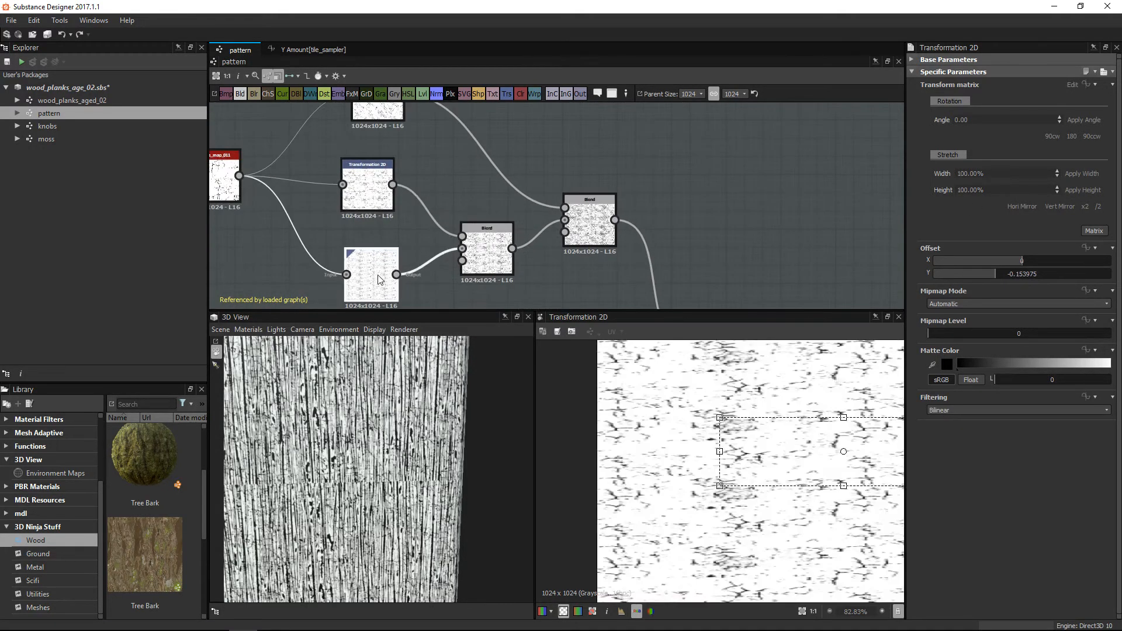
pyautogui.scroll(-3, 746, 518)
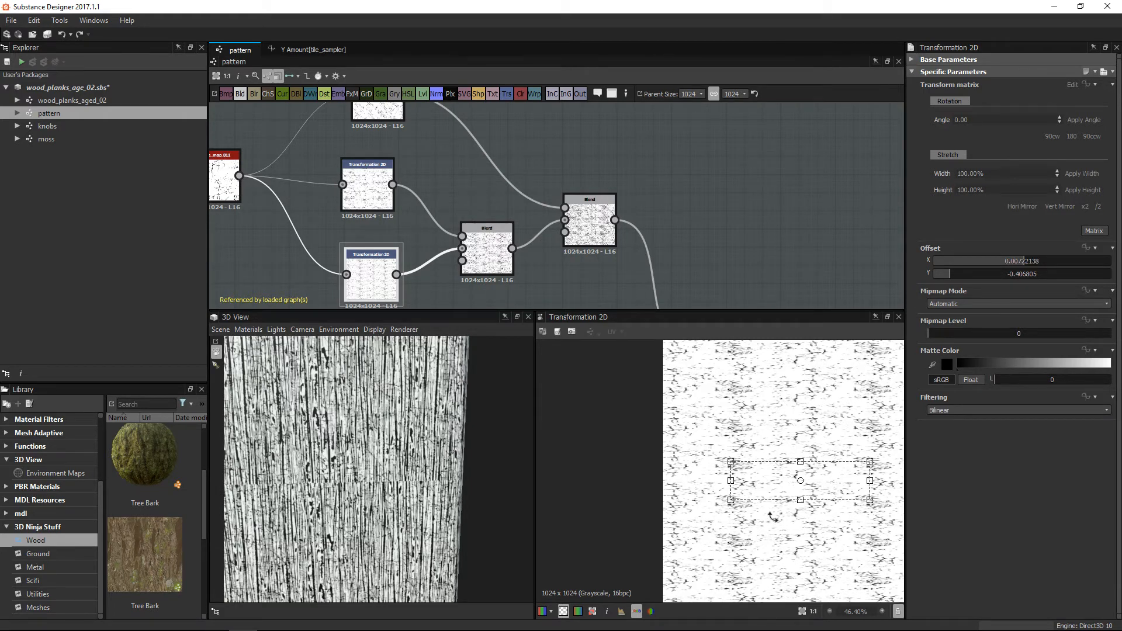
# Open the wood_planks_aged_02 graph and preview the outputs of the pattern node in the Wood lines and pattern frame.
pyautogui.scroll(-3, 645, 201)
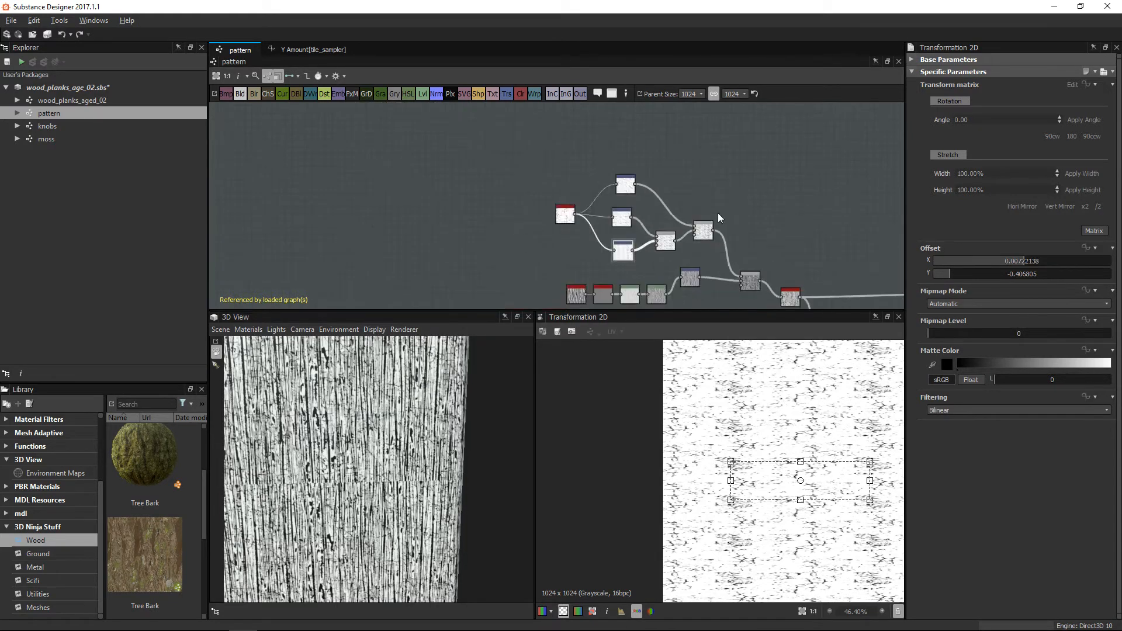
pyautogui.click(69, 103)
pyautogui.doubleClick(69, 103)
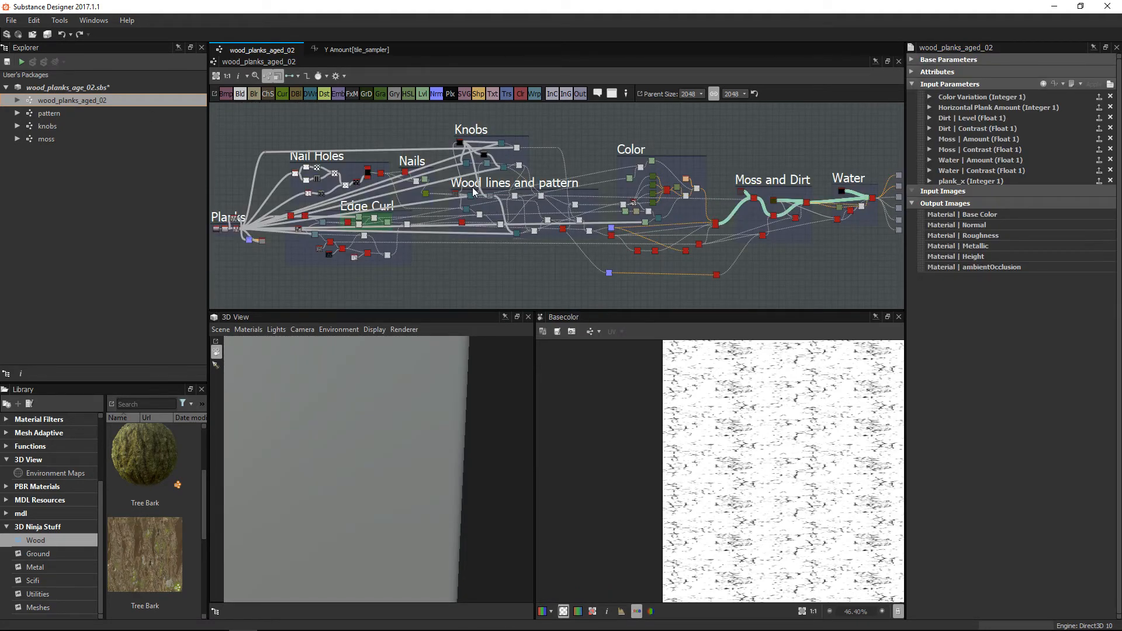
pyautogui.scroll(2, 479, 257)
pyautogui.scroll(10, 479, 257)
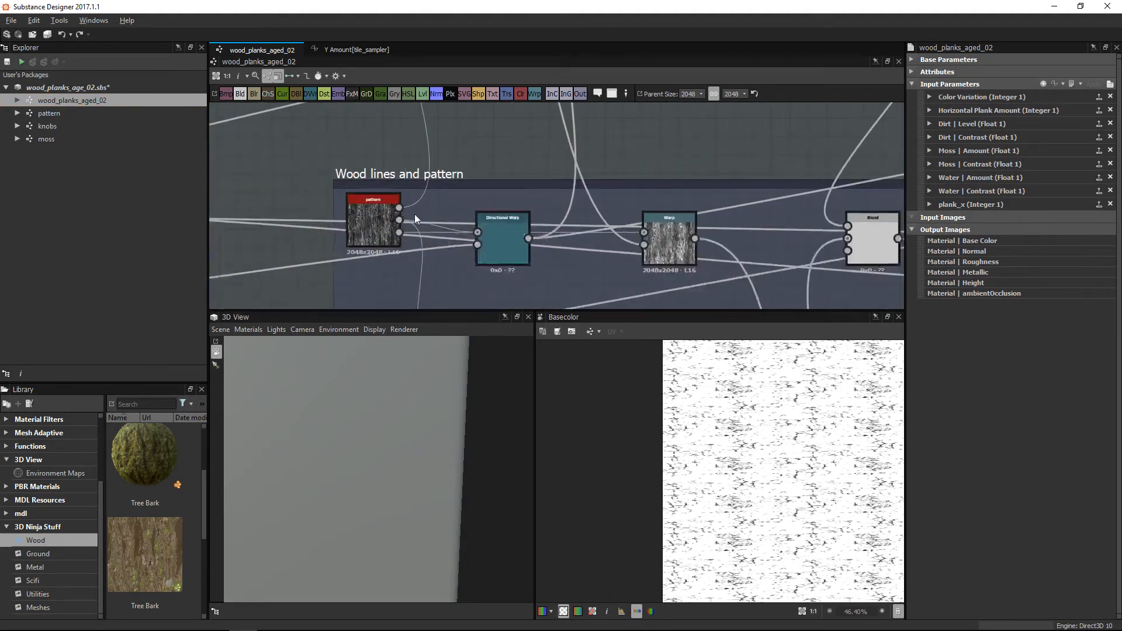
pyautogui.doubleClick(387, 185)
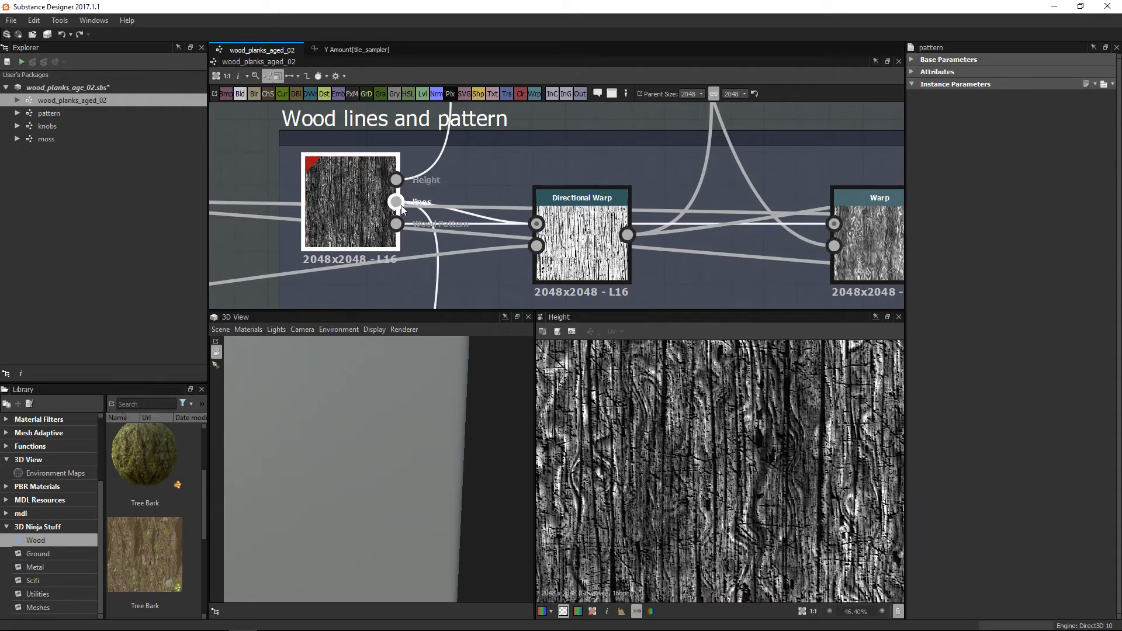
pyautogui.click(396, 224)
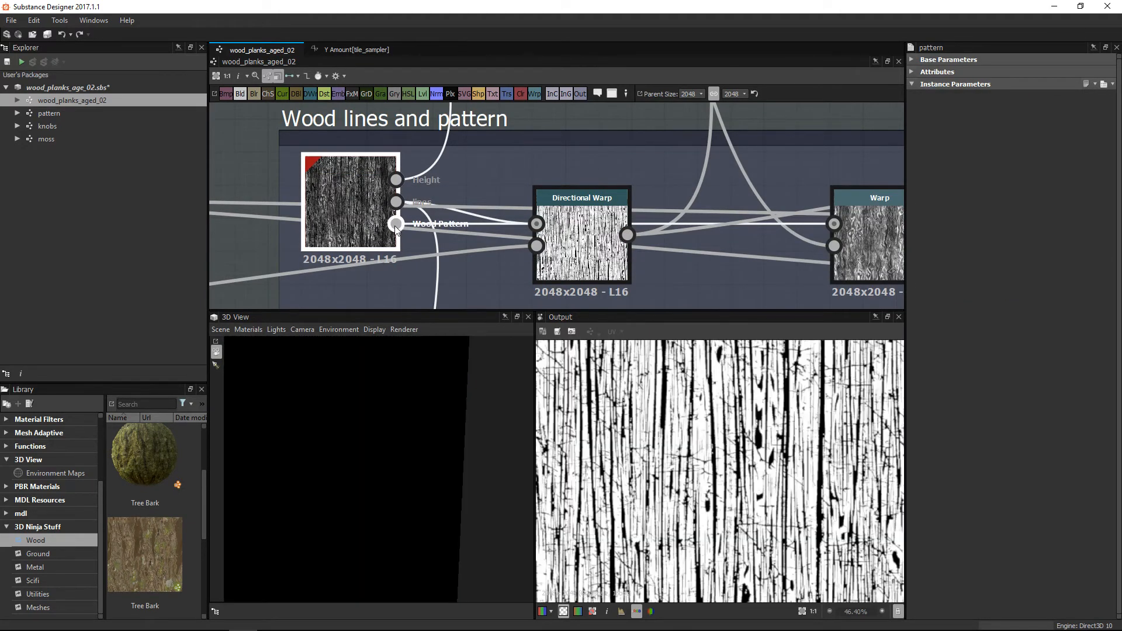
# Preview the Directional Warp node fed by the pattern's lines output and move it slightly lower.
pyautogui.click(581, 248)
pyautogui.moveTo(596, 299); pyautogui.dragTo(574, 255, button='middle')
pyautogui.doubleClick(574, 256)
pyautogui.moveTo(538, 248); pyautogui.dragTo(566, 221, button='middle')
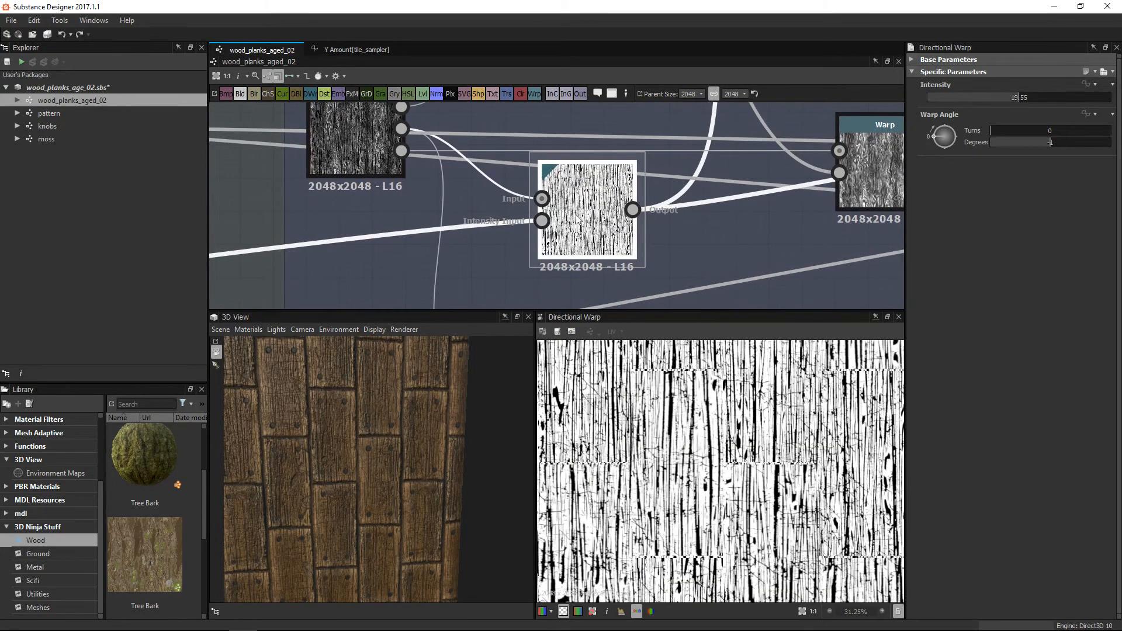
pyautogui.moveTo(565, 220); pyautogui.dragTo(566, 239)
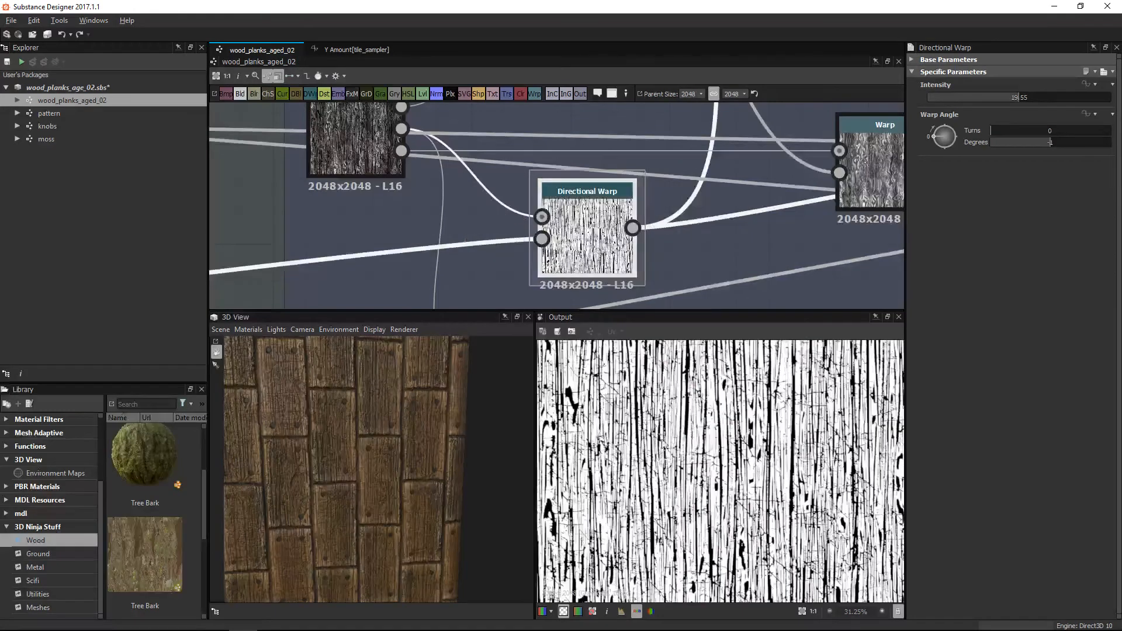
# Preview the sources feeding the Directional Warp's Input and Intensity Input, including the plank tile gradient.
pyautogui.scroll(-2, 664, 415)
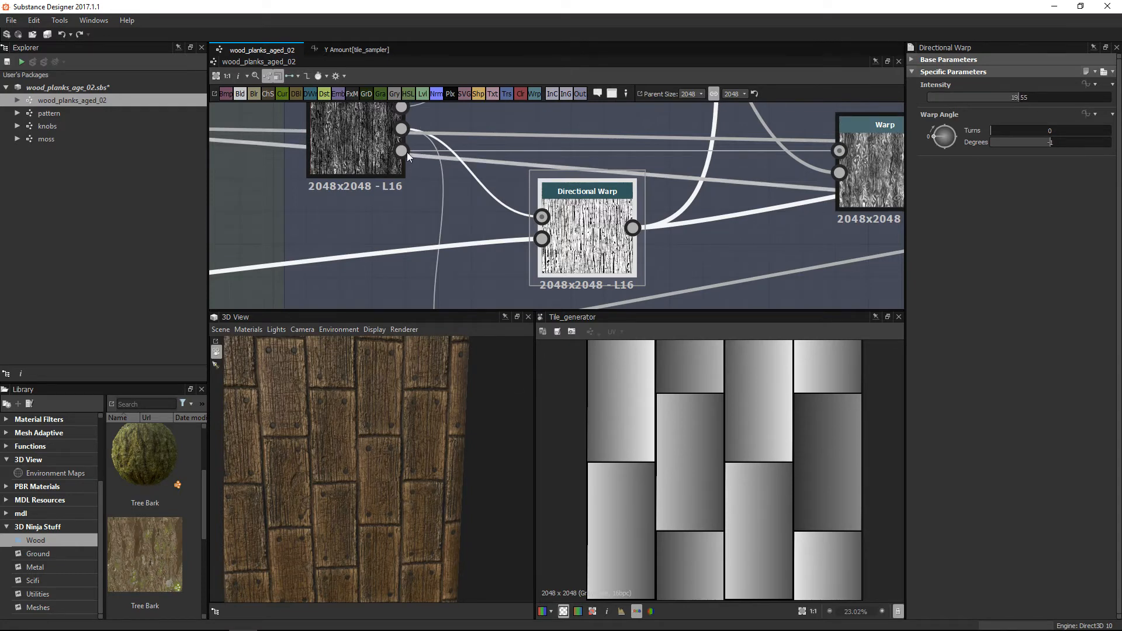
pyautogui.doubleClick(546, 212)
pyautogui.doubleClick(541, 234)
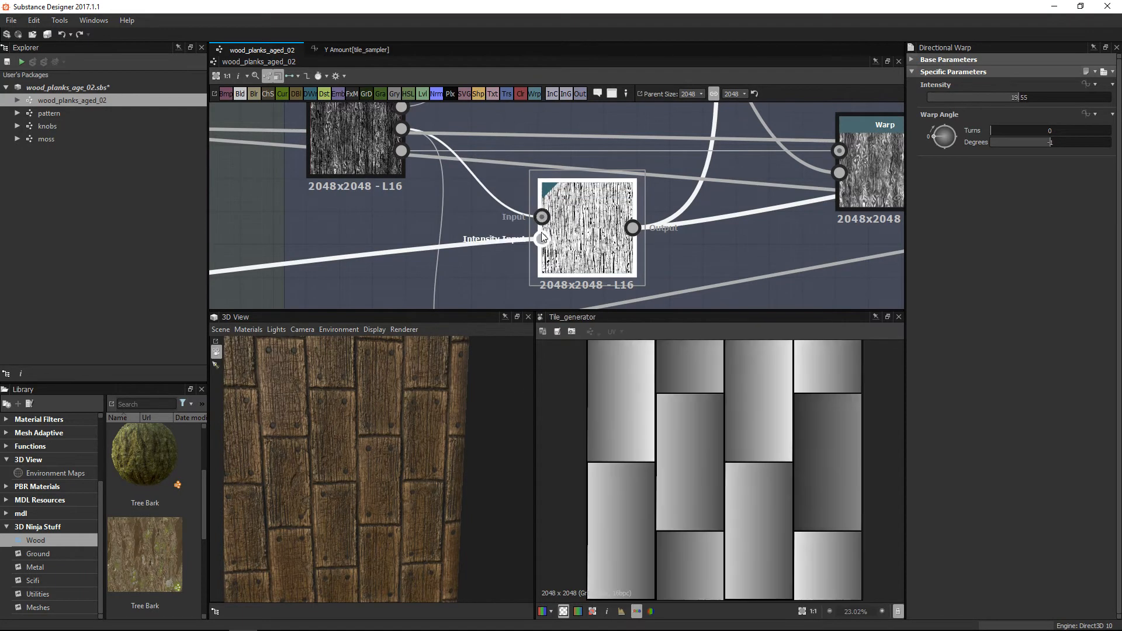
# Add a Blend node in the free space below and to the right of the lines Directional Warp.
pyautogui.moveTo(612, 228); pyautogui.dragTo(721, 173, button='middle')
pyautogui.press('space')
pyautogui.write('b')
pyautogui.press('Return')
pyautogui.moveTo(513, 245); pyautogui.dragTo(715, 249)
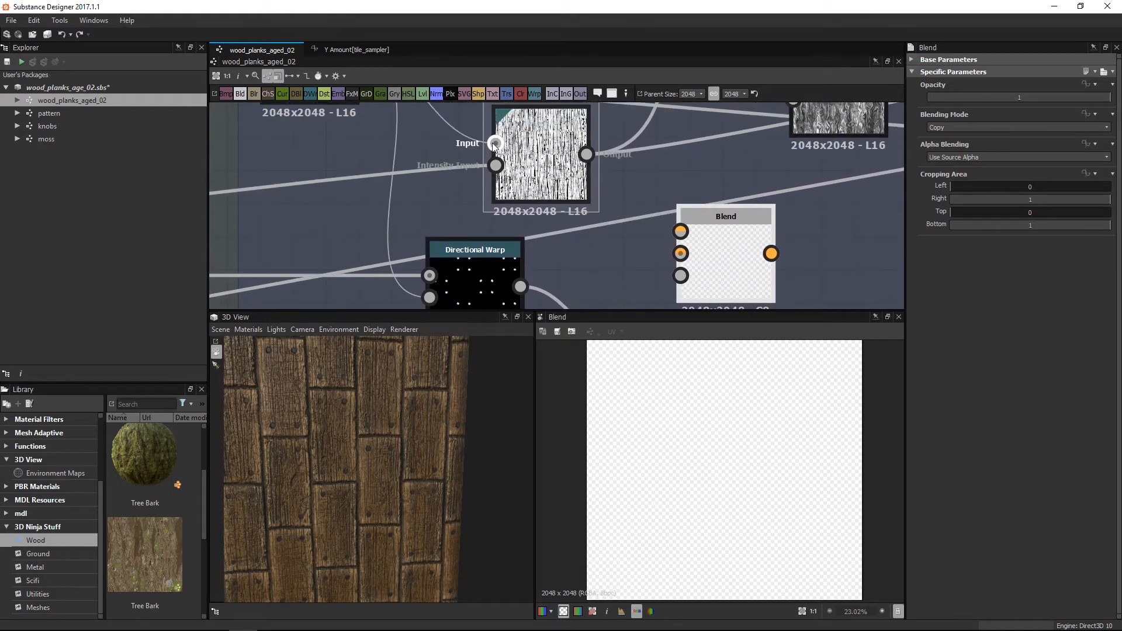
# Connect the pattern lines to the new Blend's foreground and the plank tile gradient to its background, and set the blending mode to Multiply.
pyautogui.moveTo(421, 163); pyautogui.dragTo(349, 106, button='middle')
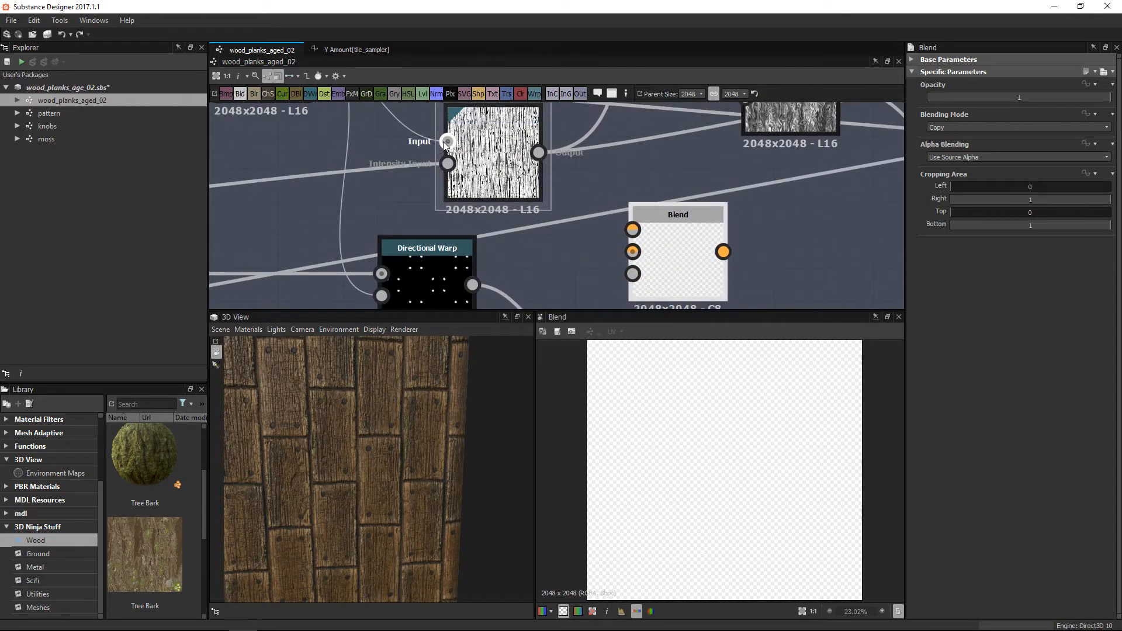
pyautogui.moveTo(360, 184); pyautogui.dragTo(639, 235)
pyautogui.moveTo(346, 173); pyautogui.dragTo(574, 261)
pyautogui.moveTo(448, 164); pyautogui.dragTo(713, 252)
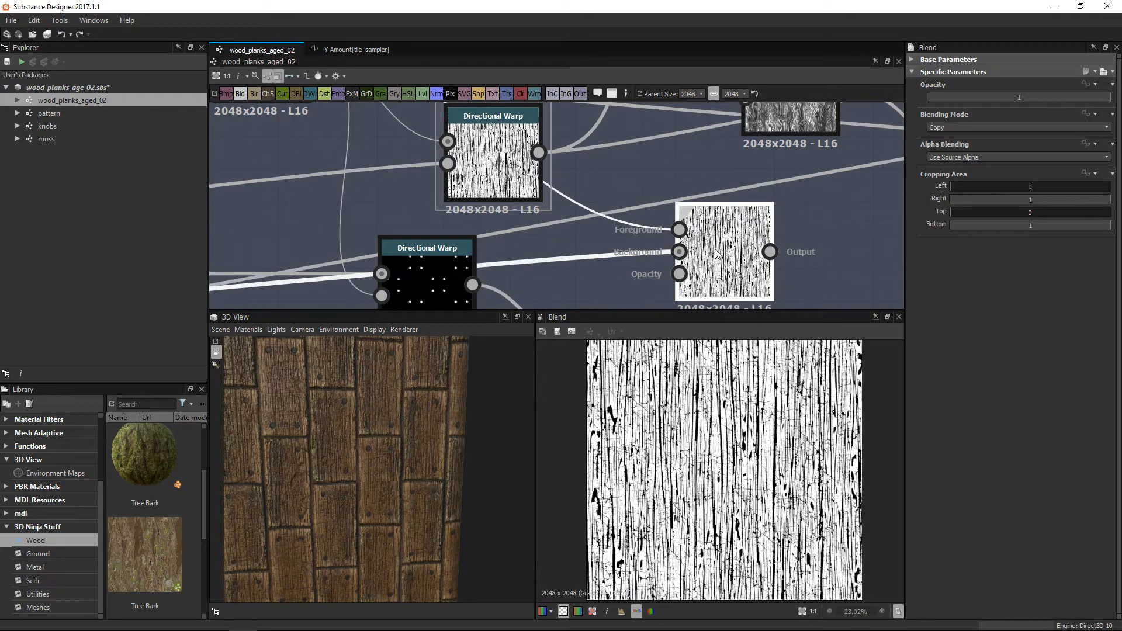
pyautogui.click(955, 128)
pyautogui.click(949, 159)
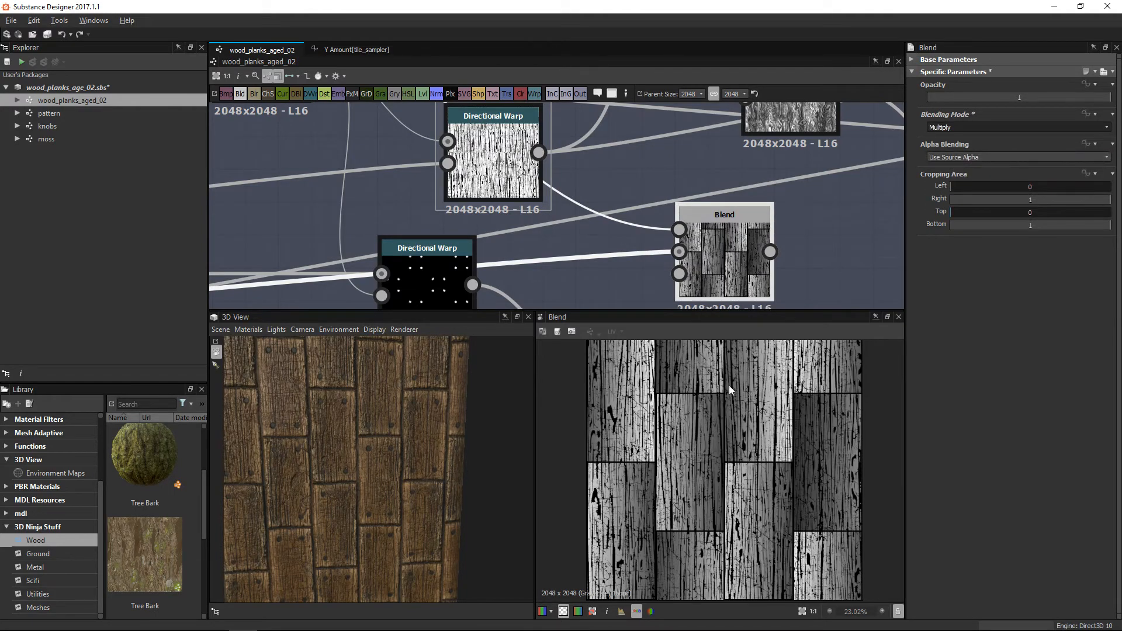
# Examine the Multiply Blend result up close, comparing how the wood lines break between neighbouring planks.
pyautogui.scroll(3, 735, 420)
pyautogui.moveTo(750, 312); pyautogui.dragTo(749, 202)
pyautogui.scroll(-2, 741, 339)
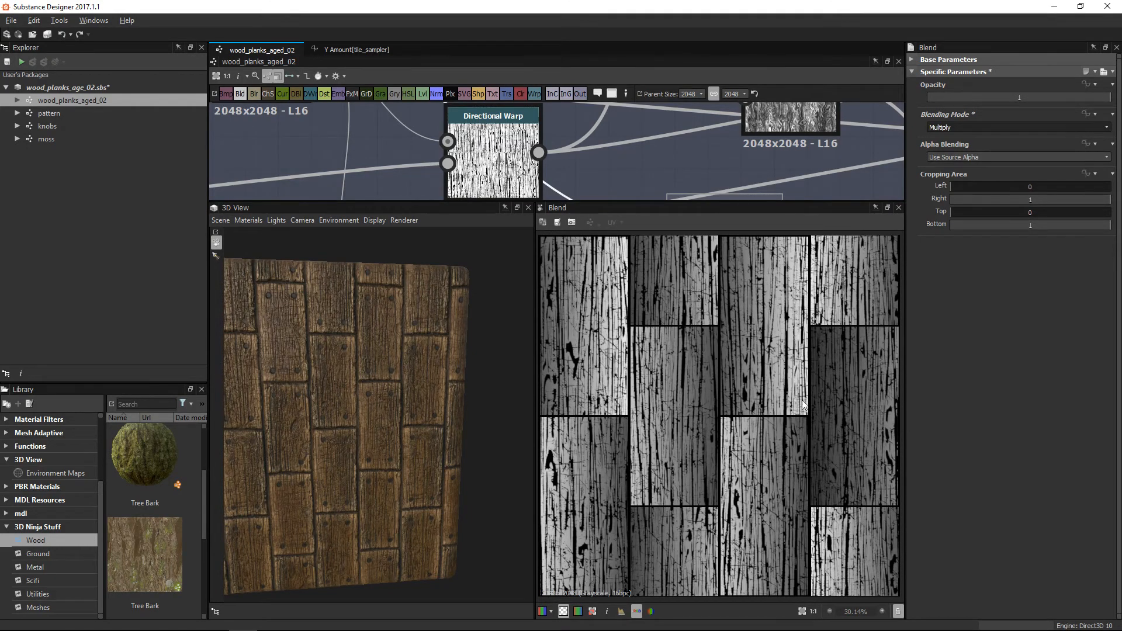
pyautogui.scroll(6, 714, 380)
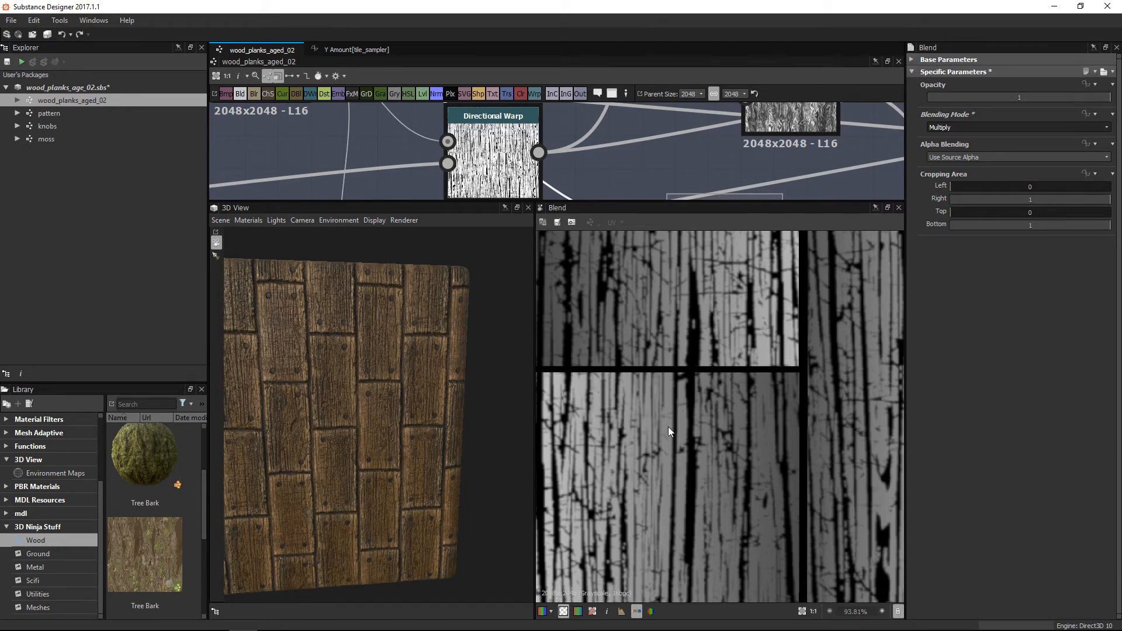
pyautogui.scroll(-8, 731, 402)
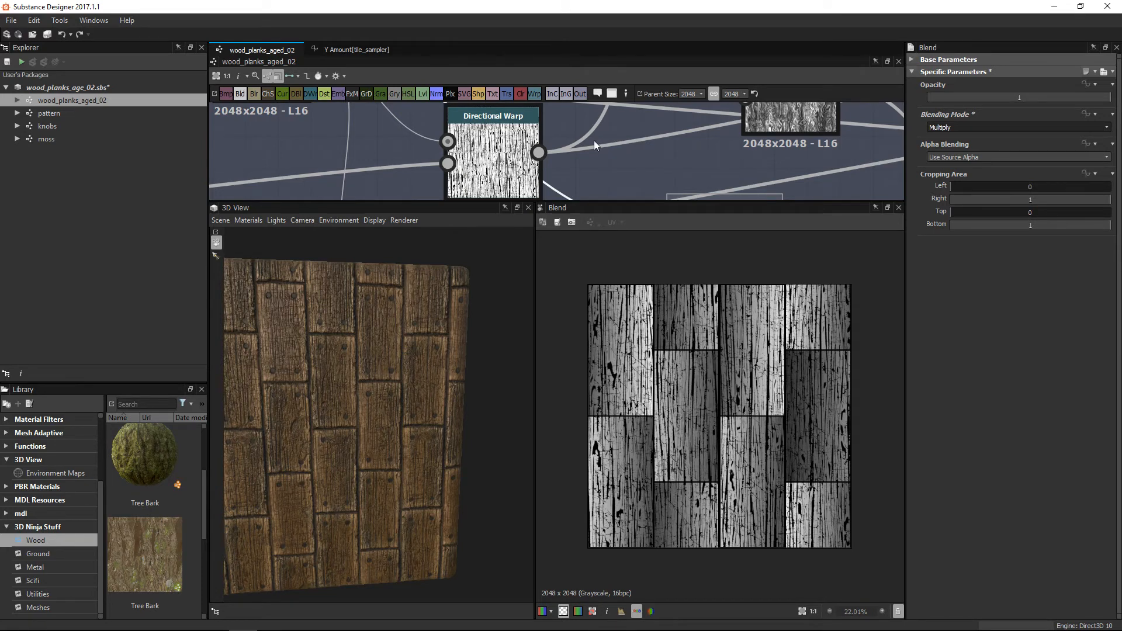
# Preview the lines Directional Warp and the sources feeding its Input and Intensity Input.
pyautogui.moveTo(648, 202); pyautogui.dragTo(650, 275)
pyautogui.moveTo(699, 162); pyautogui.dragTo(713, 232, button='middle')
pyautogui.scroll(-2, 713, 232)
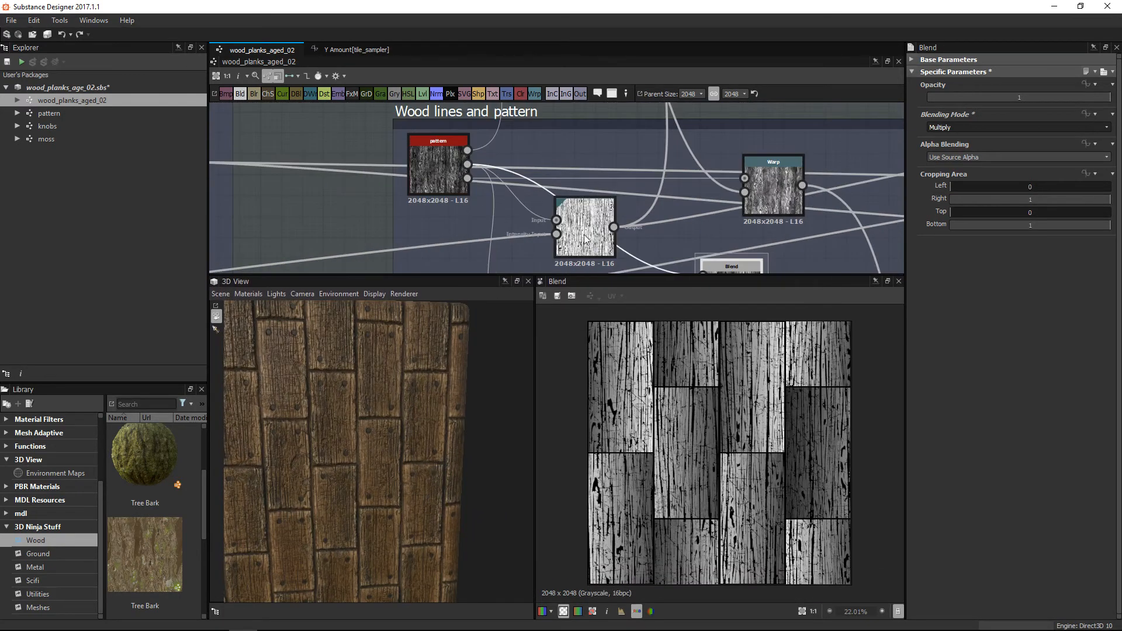
pyautogui.scroll(3, 527, 217)
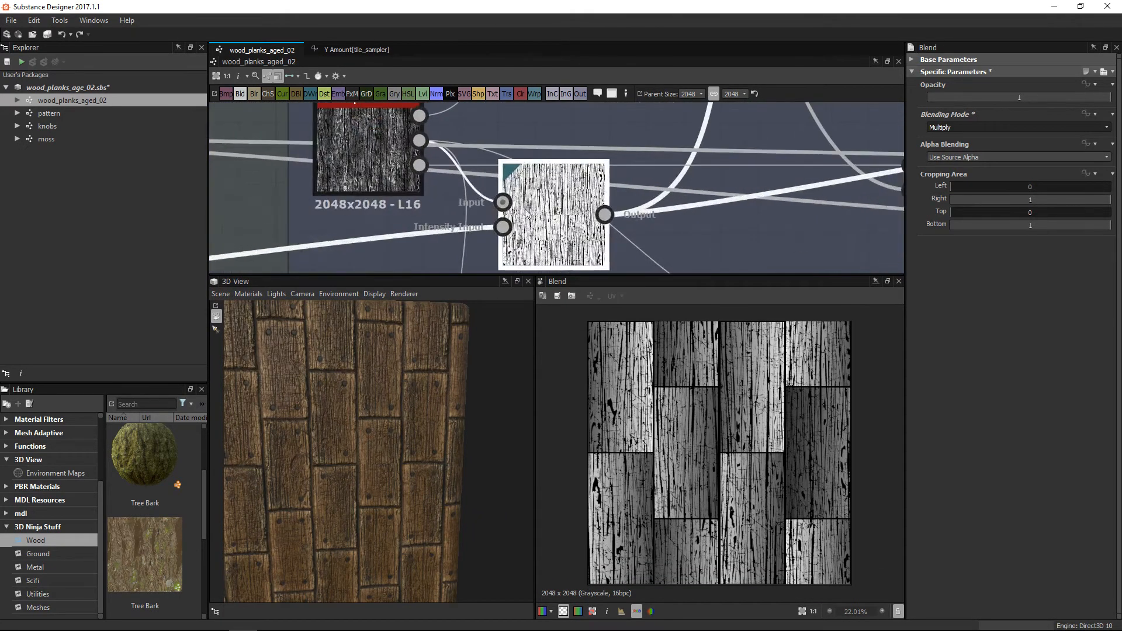
pyautogui.click(529, 212)
pyautogui.scroll(2, 543, 199)
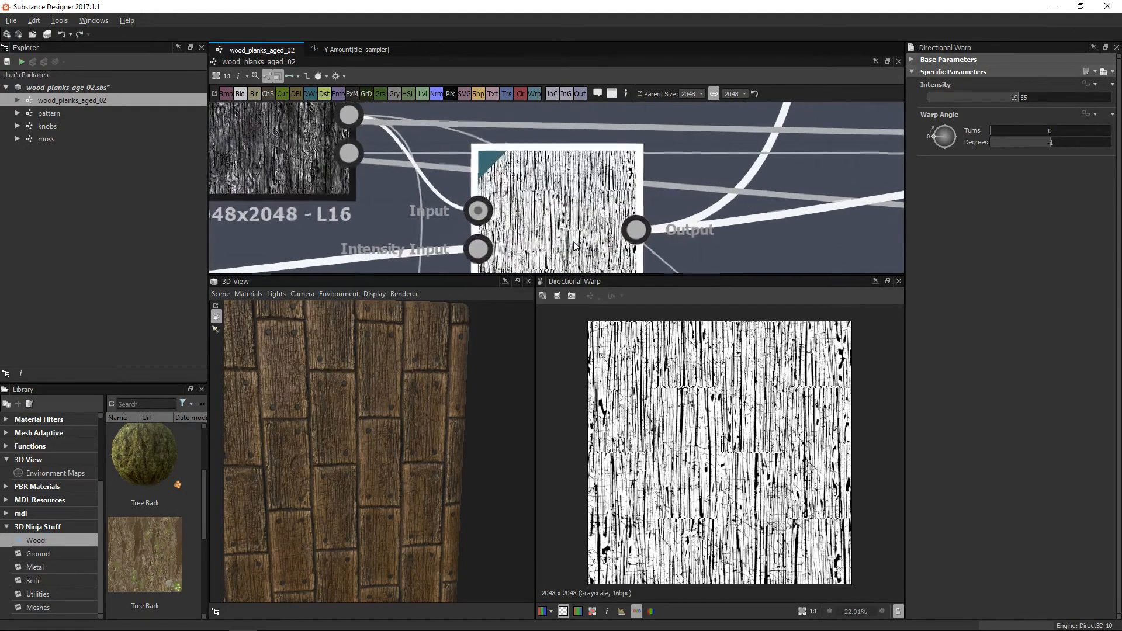
pyautogui.click(470, 208)
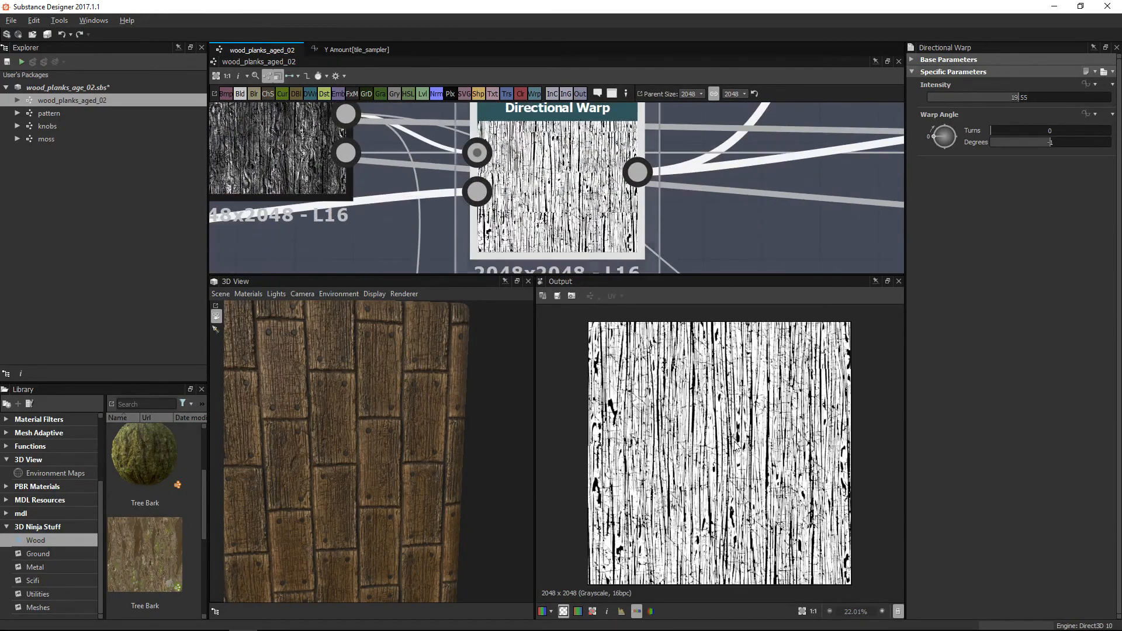
pyautogui.click(476, 192)
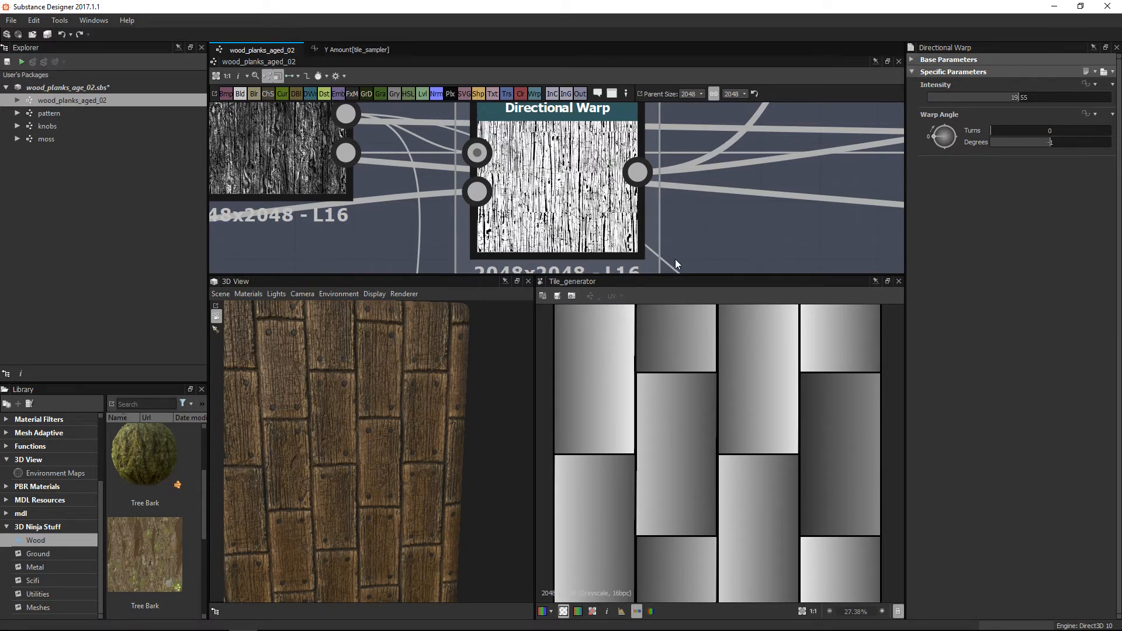
# Preview the lines Directional Warp result again and inspect the line breaks at the plank edges up close.
pyautogui.doubleClick(591, 215)
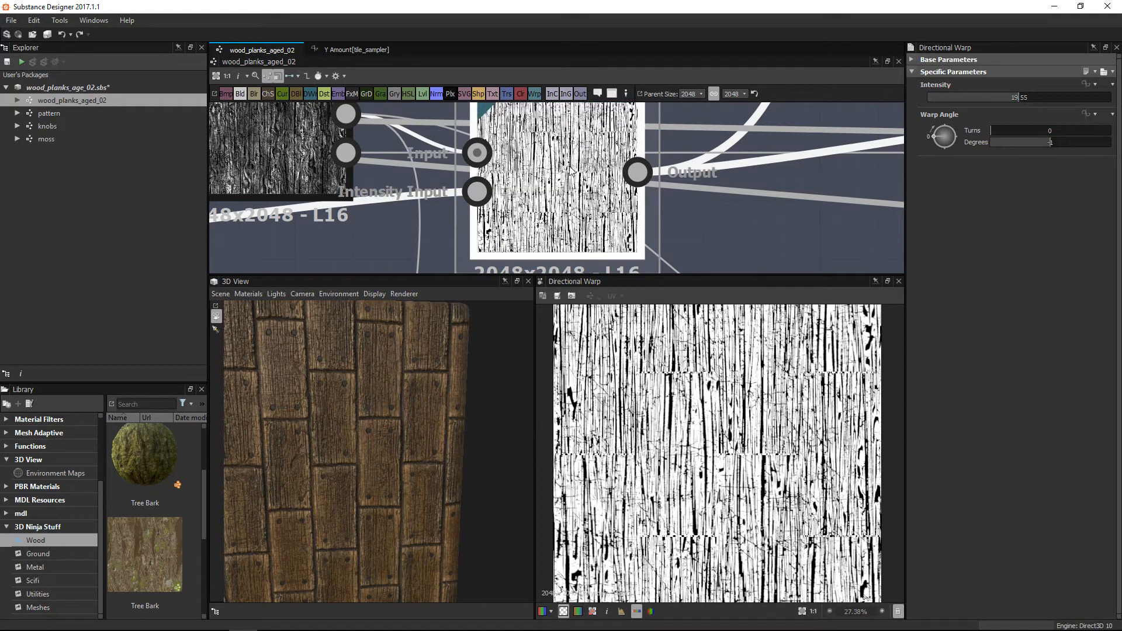
pyautogui.scroll(2, 718, 419)
pyautogui.scroll(4, 718, 419)
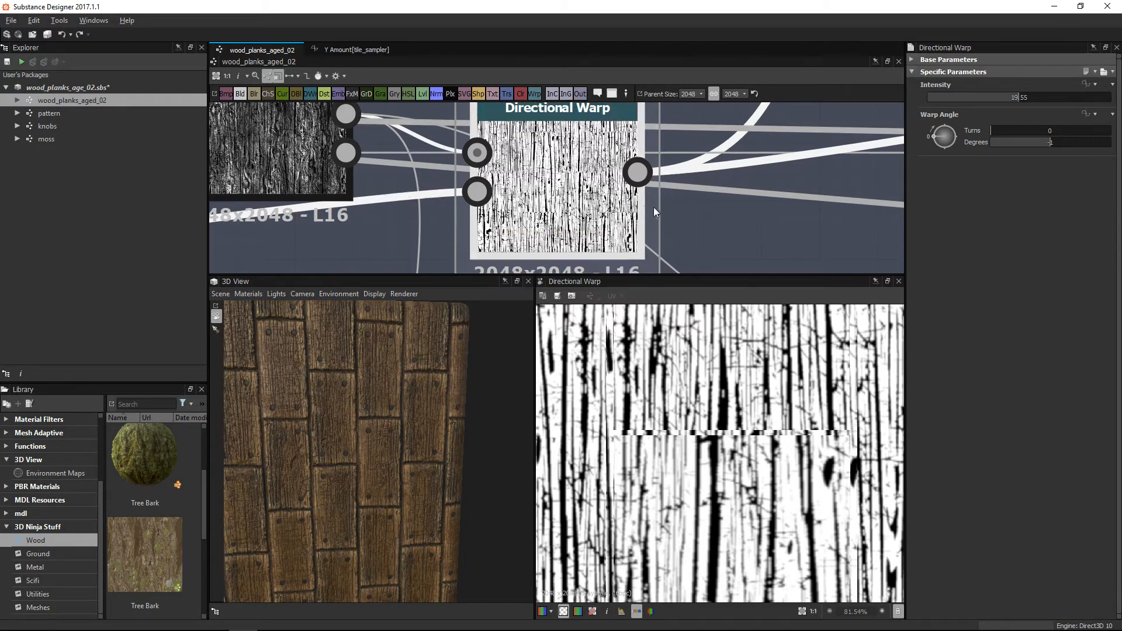
# Duplicate the lines Directional Warp with its input connections and place the copy in the free space above the Blend.
pyautogui.scroll(-4, 608, 187)
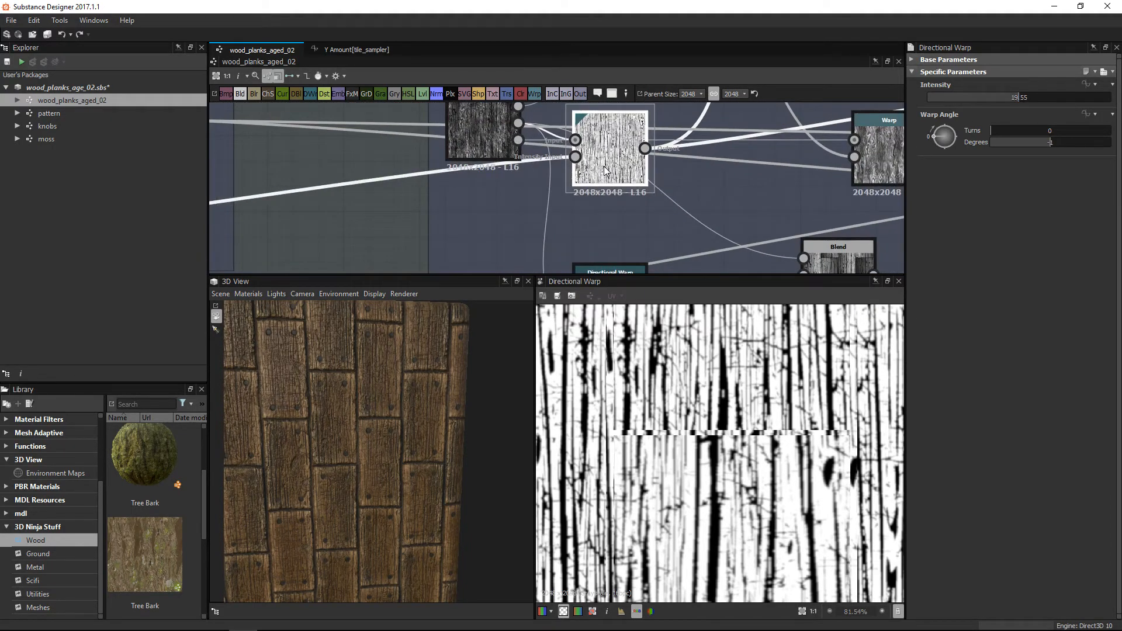
pyautogui.click(559, 211)
pyautogui.hotkey('ctrl', 'v')
pyautogui.moveTo(563, 212); pyautogui.dragTo(681, 235)
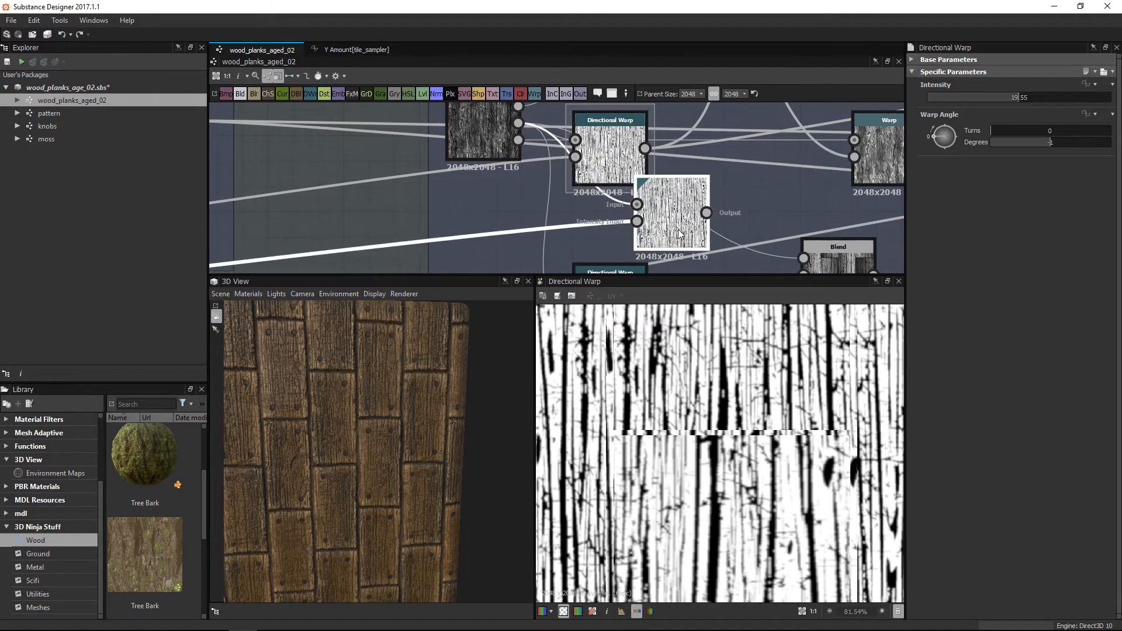
pyautogui.scroll(3, 710, 202)
pyautogui.moveTo(710, 202); pyautogui.dragTo(528, 174, button='middle')
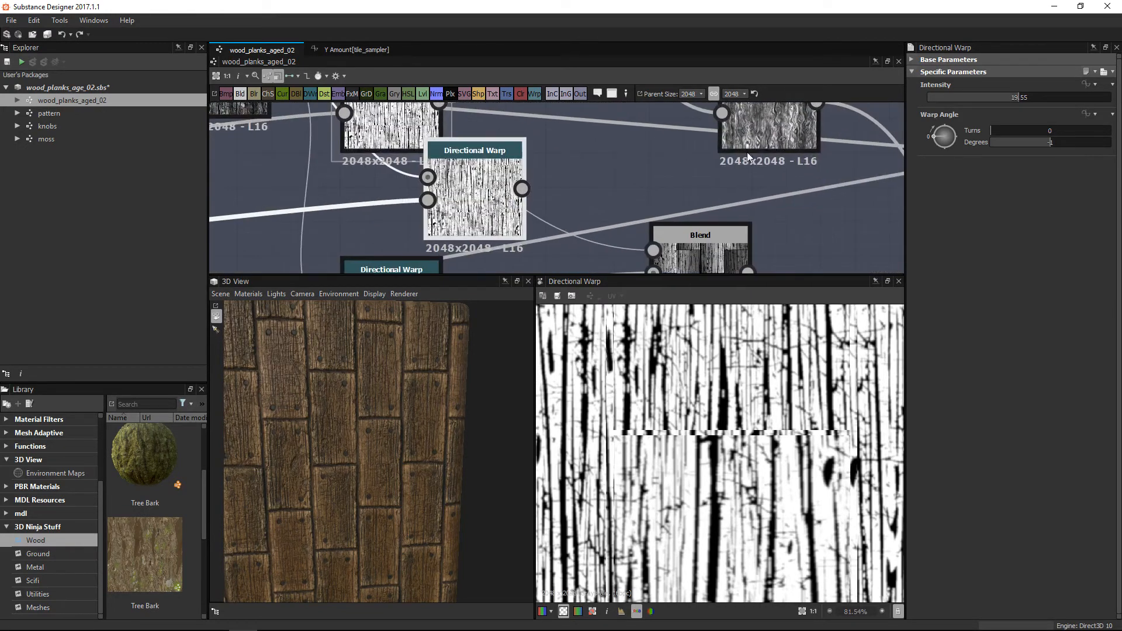
pyautogui.moveTo(496, 200); pyautogui.dragTo(538, 189)
# Lower the duplicated Directional Warp's intensity to 0, and raise it to 30.08 to compare the line offset.
pyautogui.scroll(2, 571, 181)
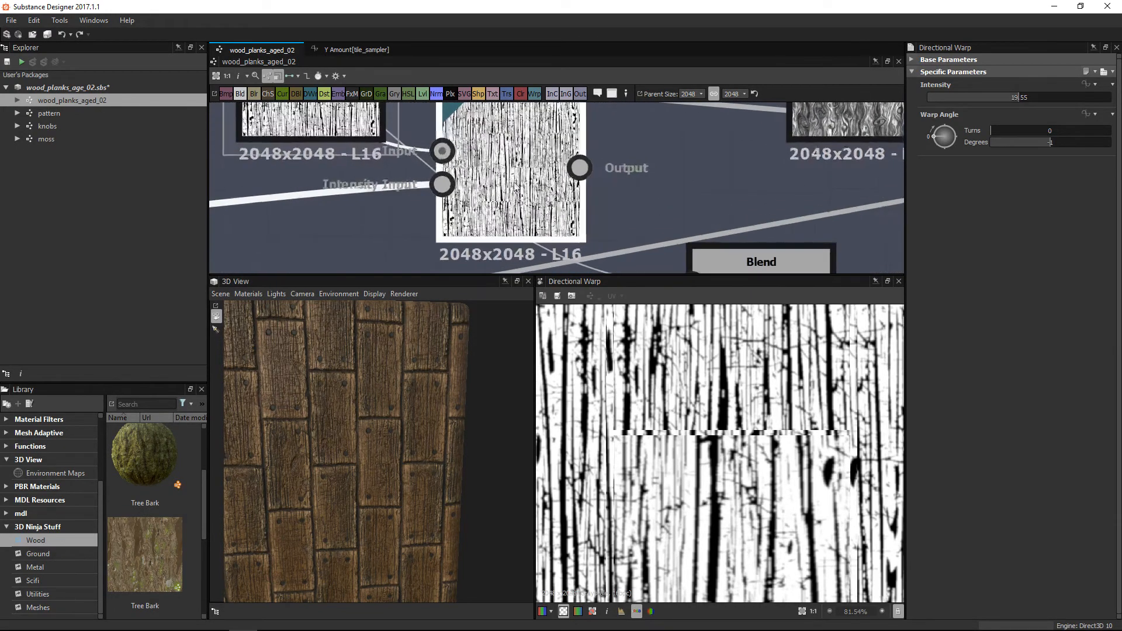
pyautogui.moveTo(1014, 99); pyautogui.dragTo(900, 107)
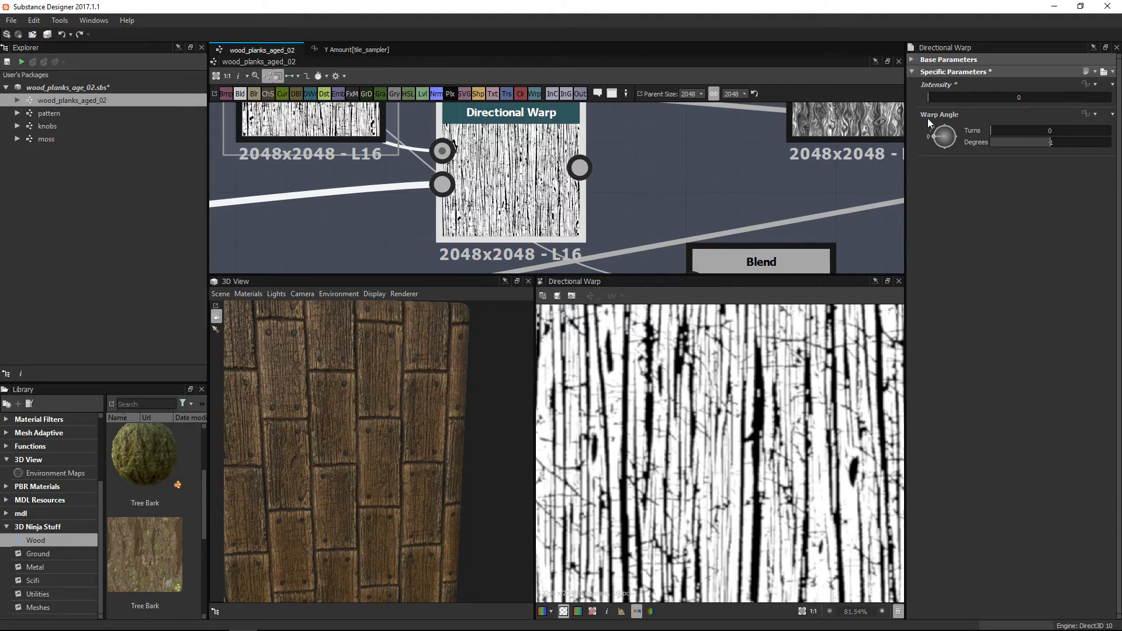
pyautogui.moveTo(934, 96); pyautogui.dragTo(1068, 110)
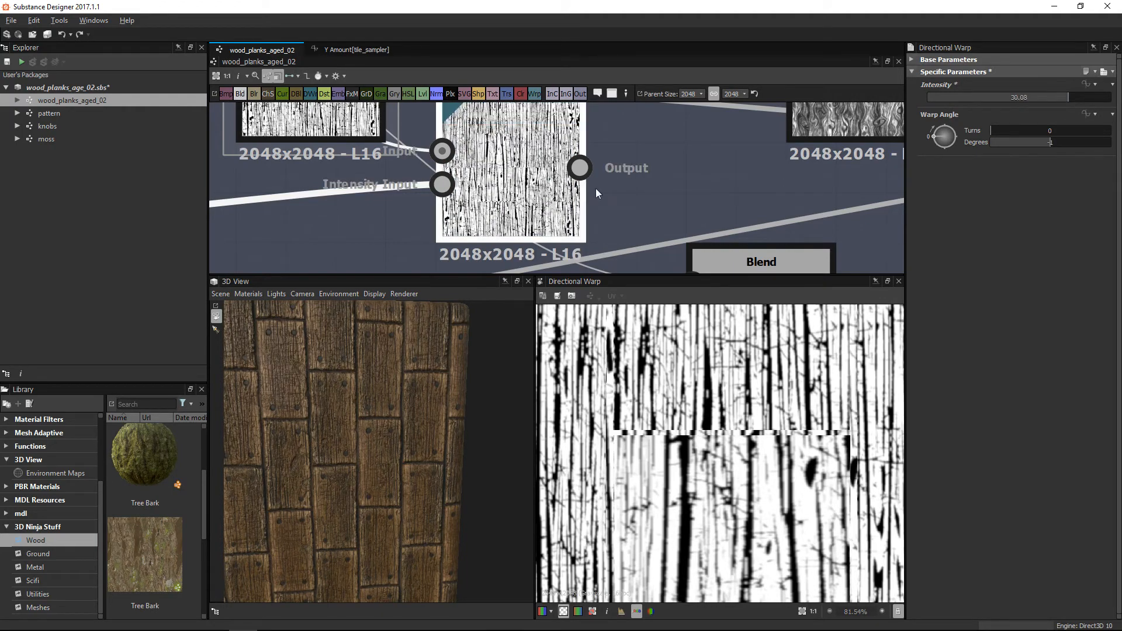
# Connect the duplicated Directional Warp to the Blend's foreground and preview the Blend to inspect the line offset on each plank.
pyautogui.scroll(-2, 619, 203)
pyautogui.scroll(-1, 619, 203)
pyautogui.moveTo(647, 243); pyautogui.dragTo(630, 220, button='middle')
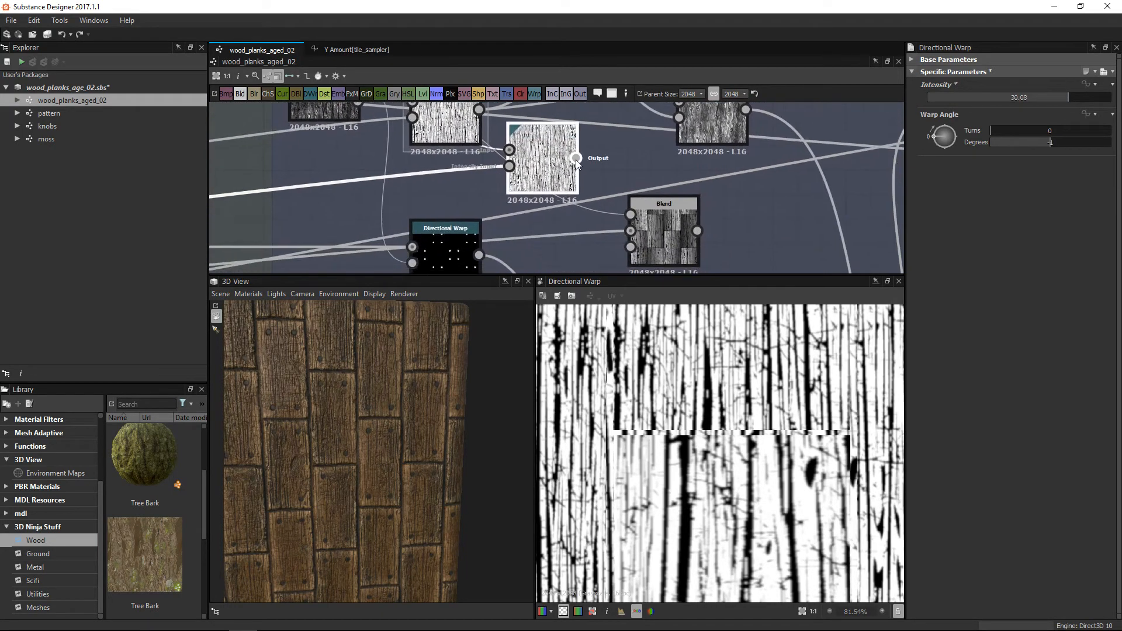
pyautogui.doubleClick(668, 233)
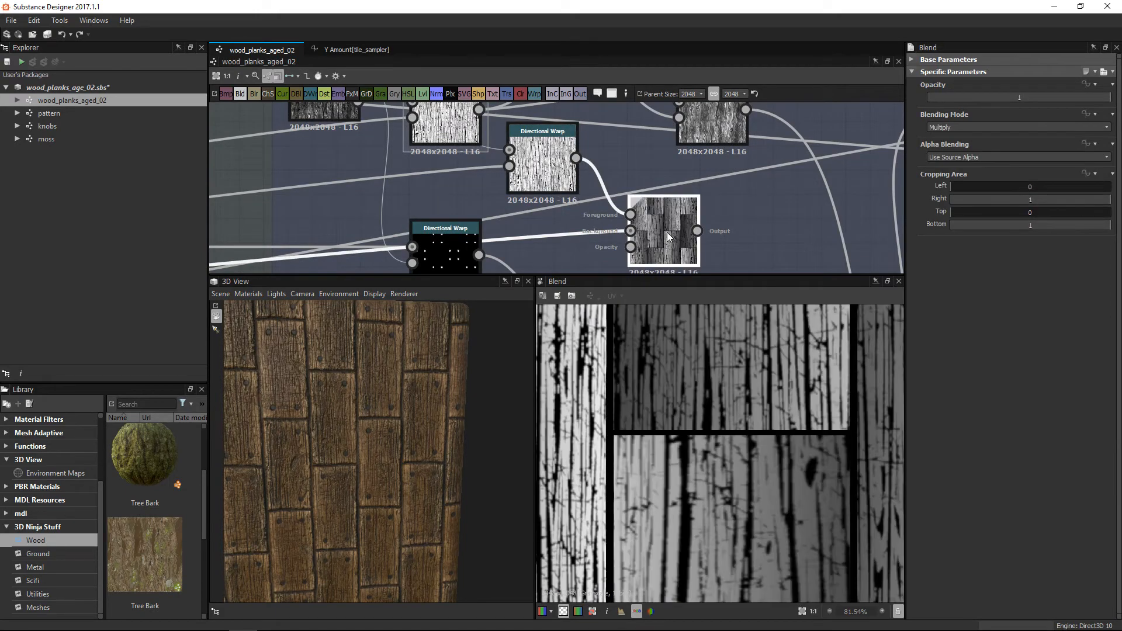
pyautogui.scroll(-4, 770, 496)
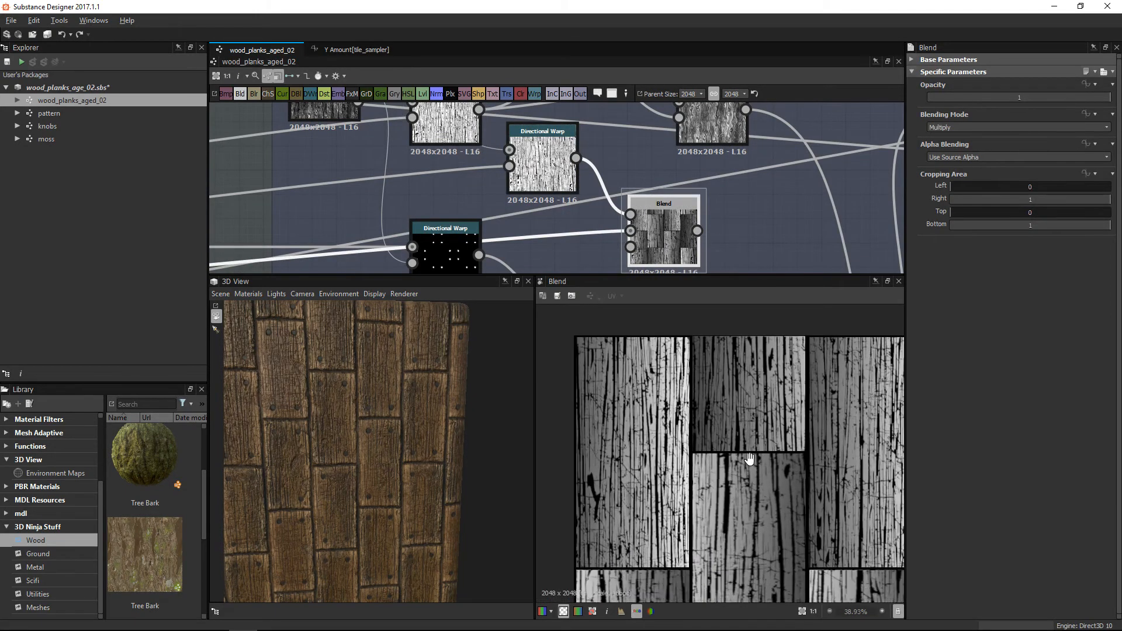
pyautogui.scroll(-1, 733, 461)
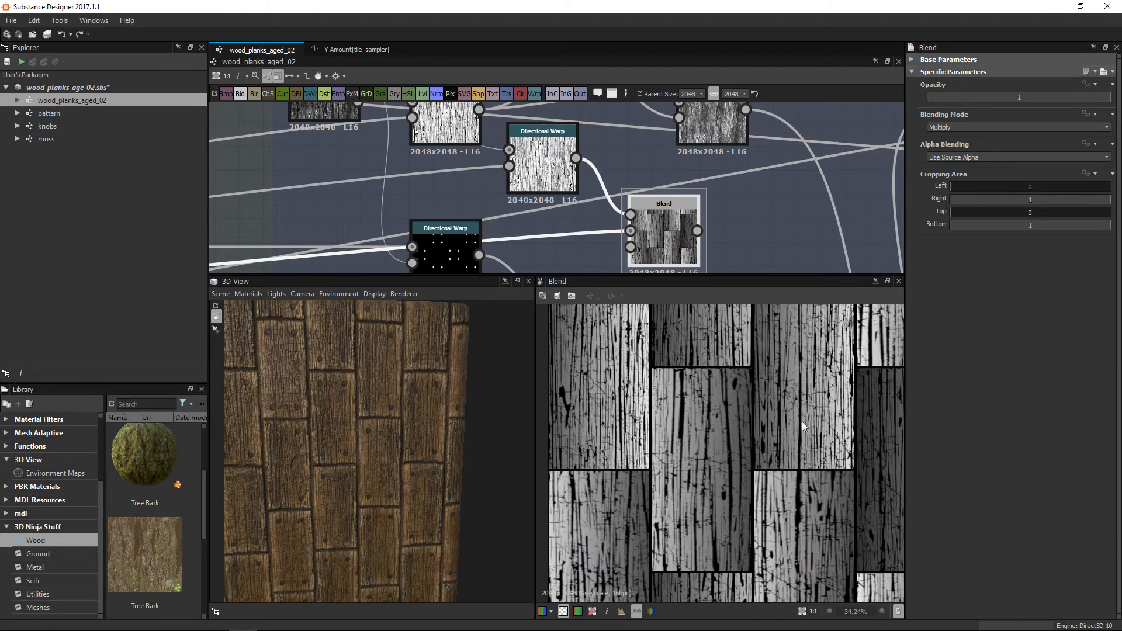
pyautogui.moveTo(811, 465); pyautogui.dragTo(767, 467, button='middle')
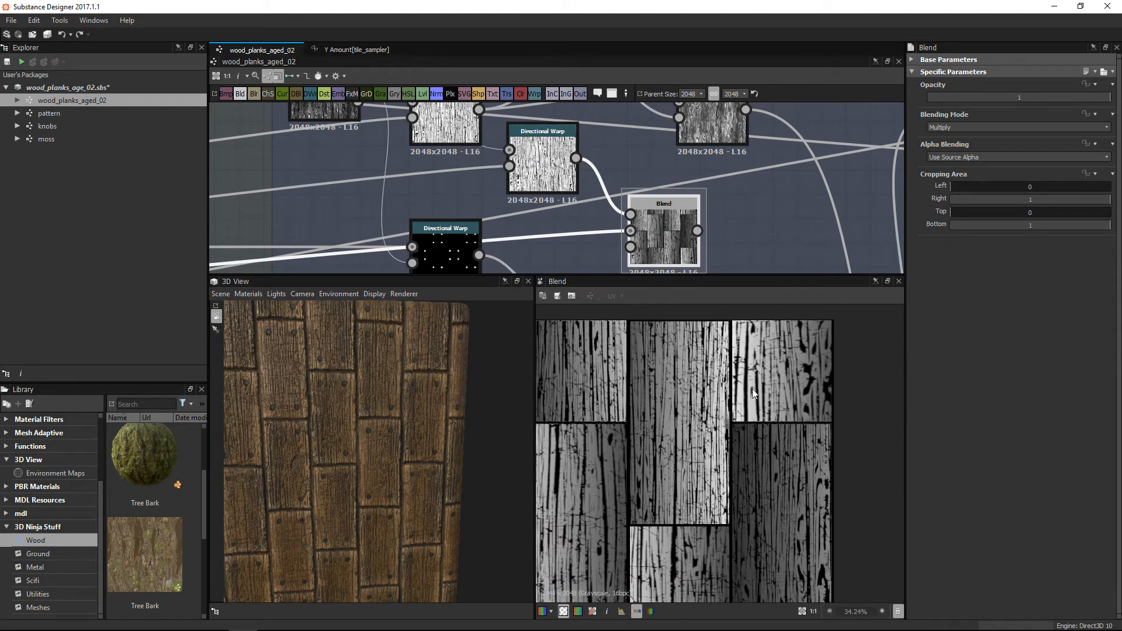
pyautogui.moveTo(659, 452); pyautogui.dragTo(669, 482, button='middle')
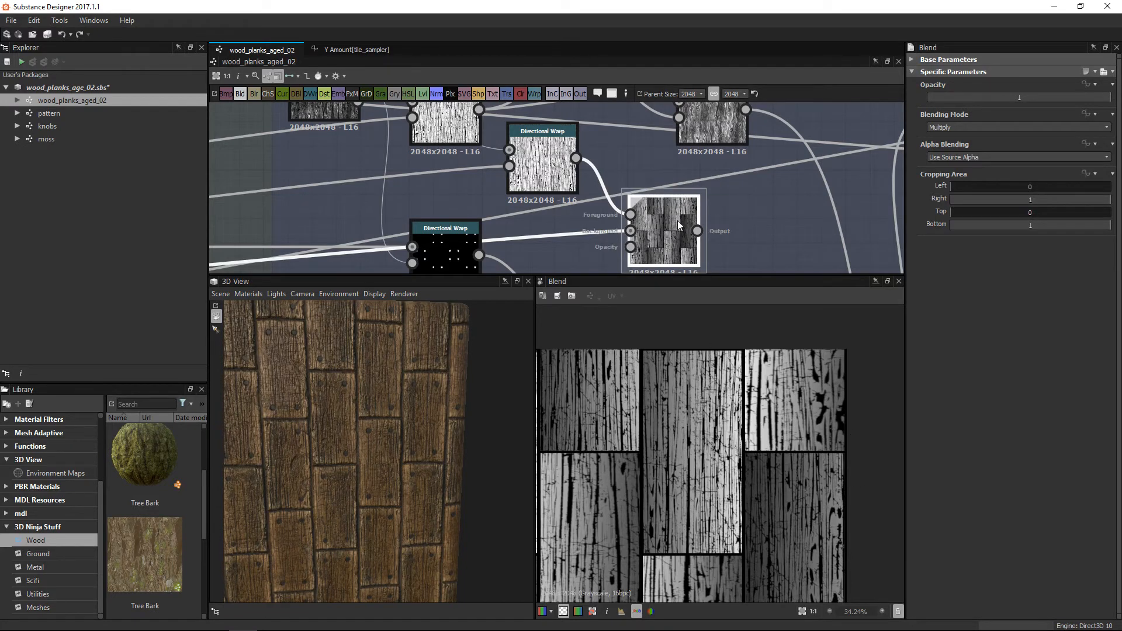
# Delete the demonstration Blend node and the duplicated Directional Warp.
pyautogui.press('Delete')
pyautogui.doubleClick(542, 155)
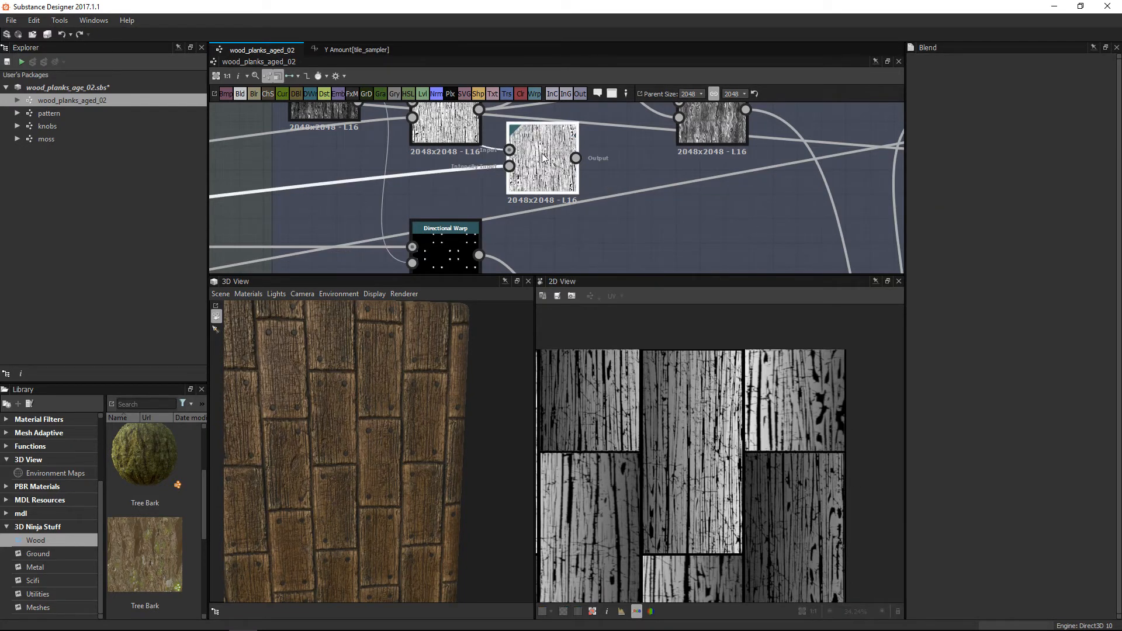
pyautogui.press('Delete')
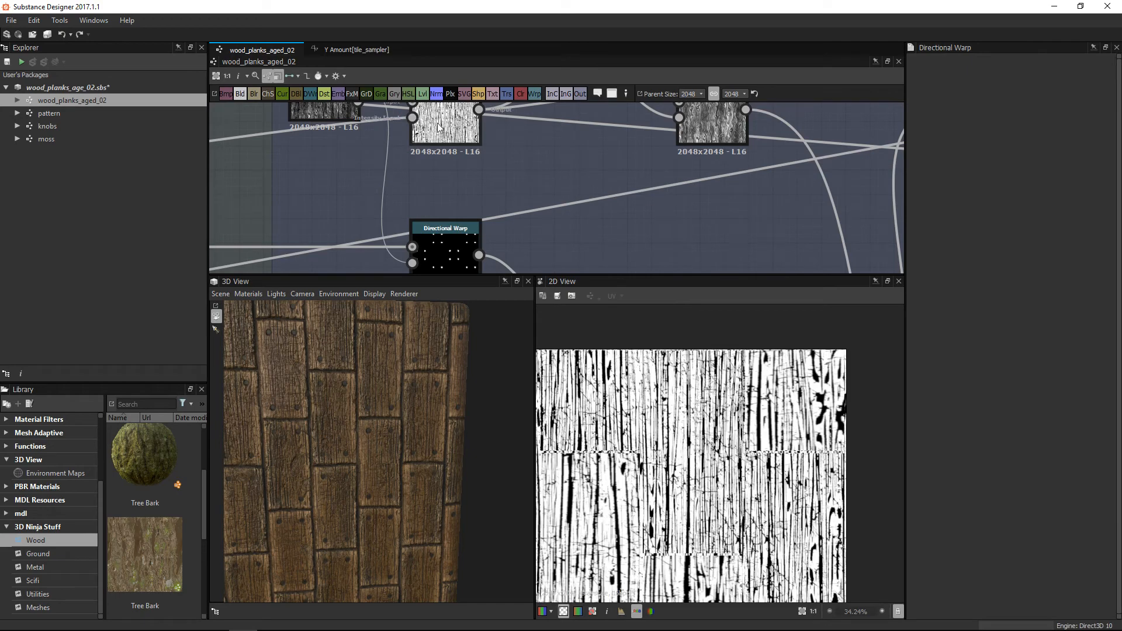
# Preview the original lines Directional Warp and move it slightly right and down in the graph.
pyautogui.doubleClick(443, 129)
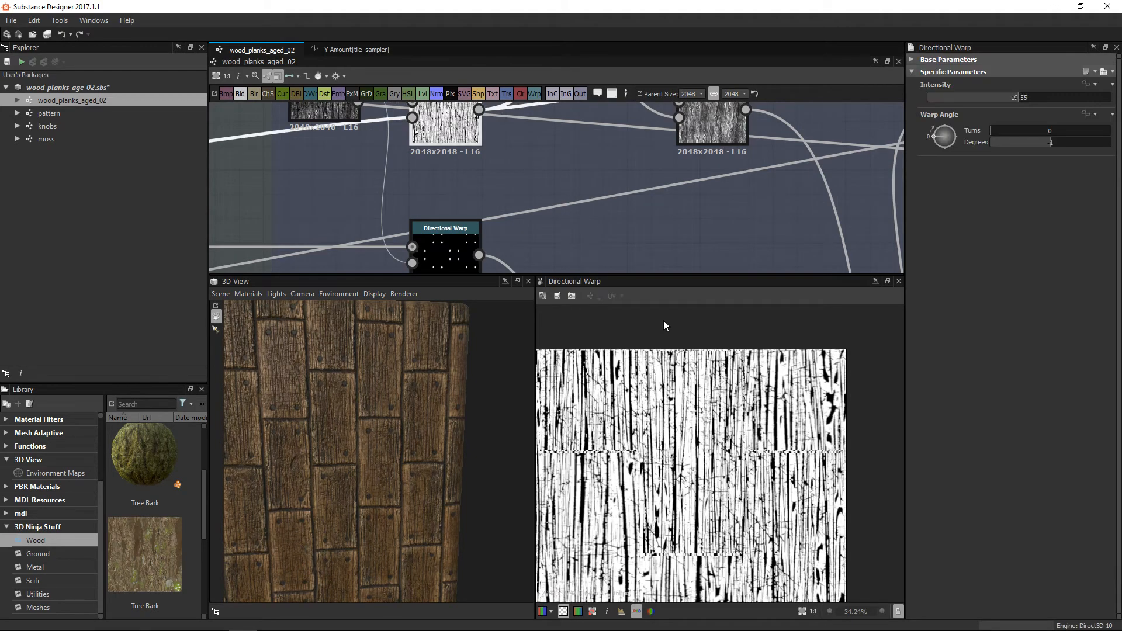
pyautogui.moveTo(630, 233); pyautogui.dragTo(643, 316, button='middle')
pyautogui.moveTo(470, 191); pyautogui.dragTo(494, 205)
pyautogui.moveTo(494, 209); pyautogui.dragTo(300, 204, button='middle')
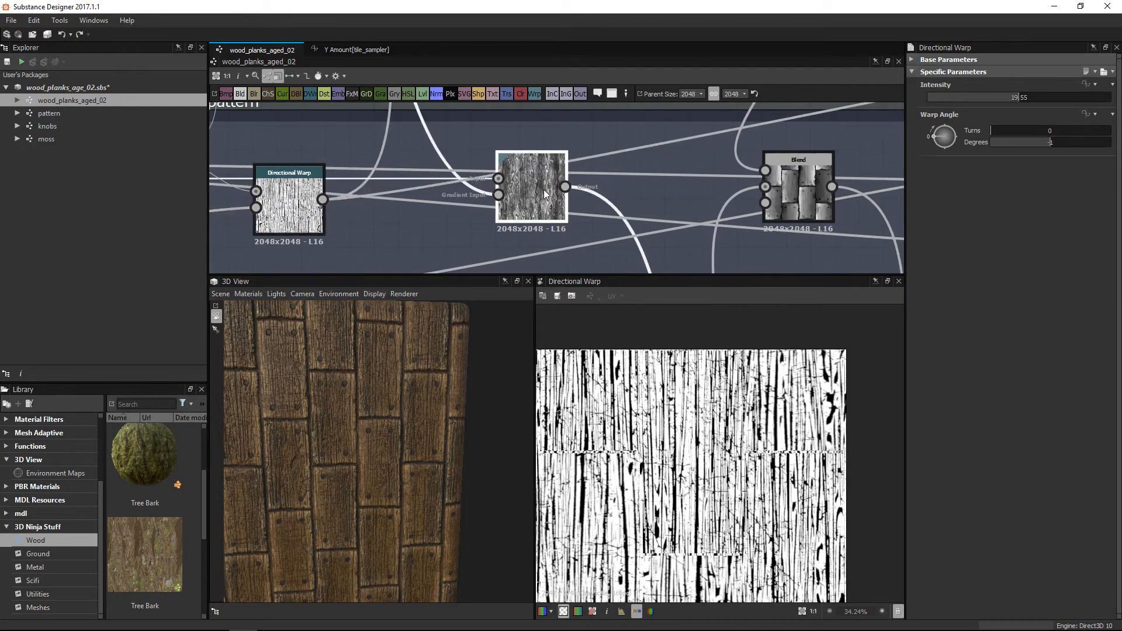
# Preview the Warp node in the wood lines and pattern frame and the source feeding its Gradient Input.
pyautogui.doubleClick(544, 189)
pyautogui.scroll(3, 718, 503)
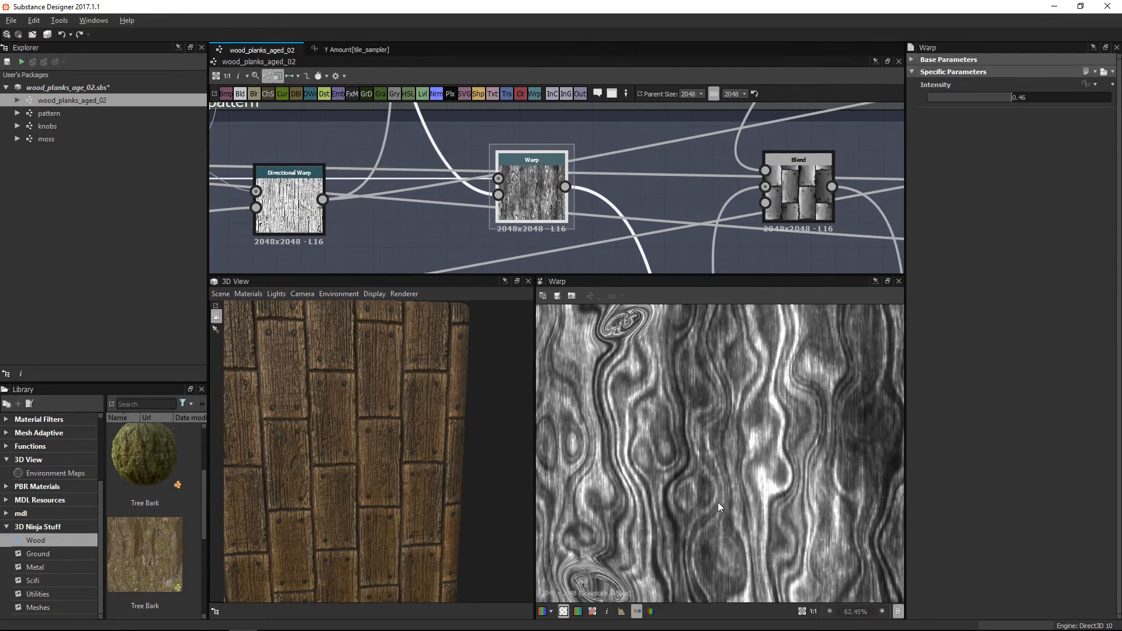
pyautogui.moveTo(535, 204); pyautogui.dragTo(511, 204)
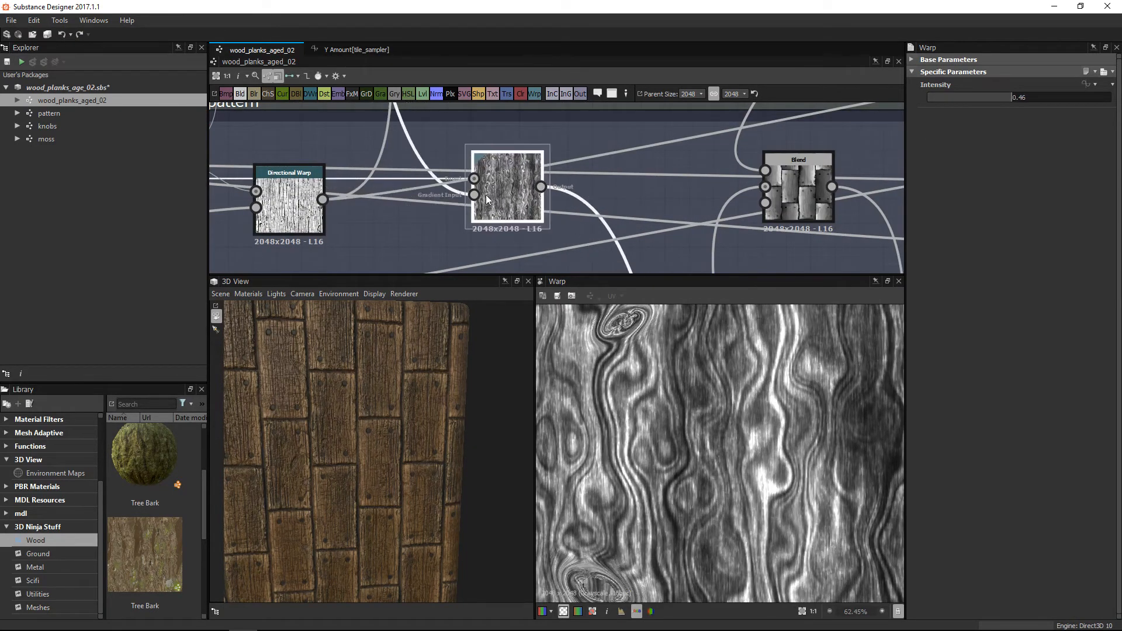
pyautogui.click(474, 195)
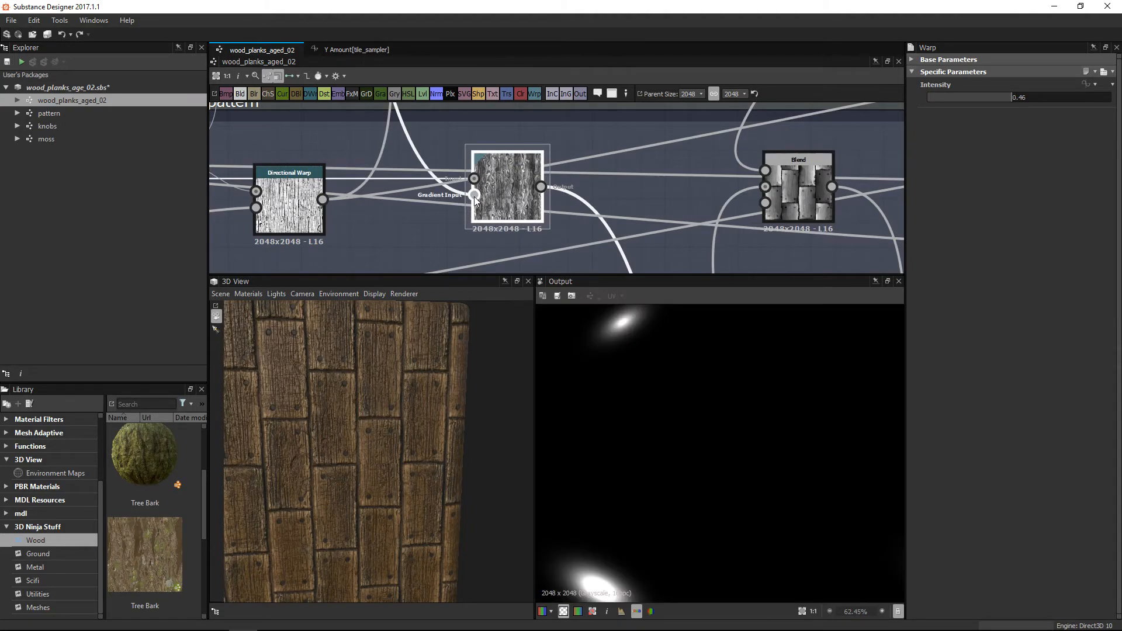
pyautogui.doubleClick(490, 183)
pyautogui.moveTo(490, 183); pyautogui.dragTo(514, 159)
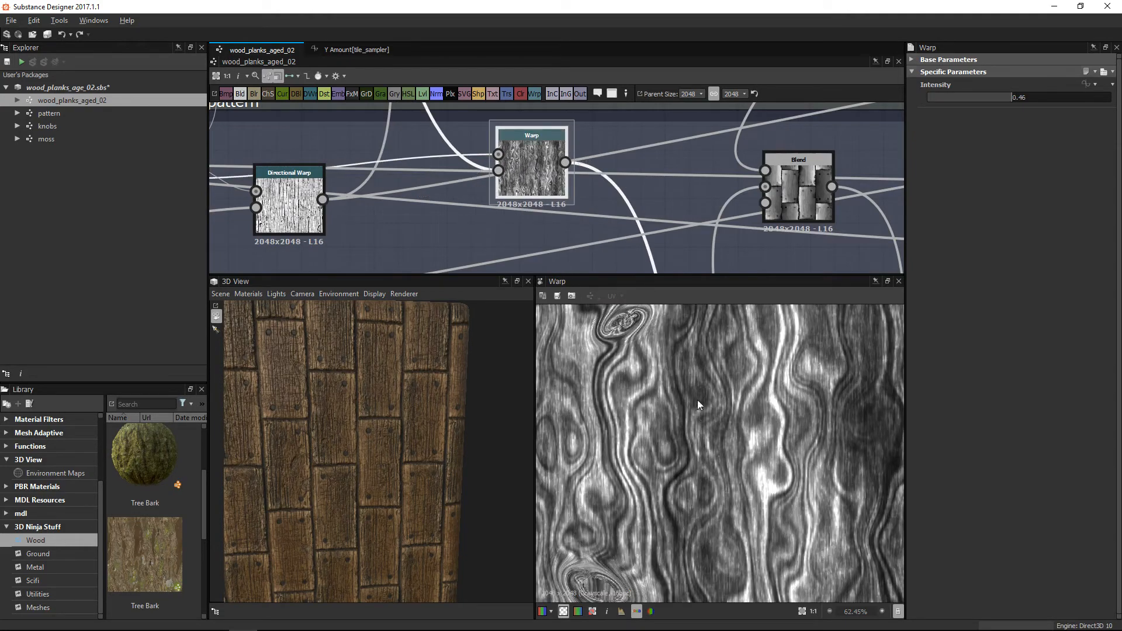
pyautogui.scroll(-3, 697, 411)
pyautogui.moveTo(537, 191); pyautogui.dragTo(613, 235, button='middle')
pyautogui.moveTo(590, 214); pyautogui.dragTo(565, 237)
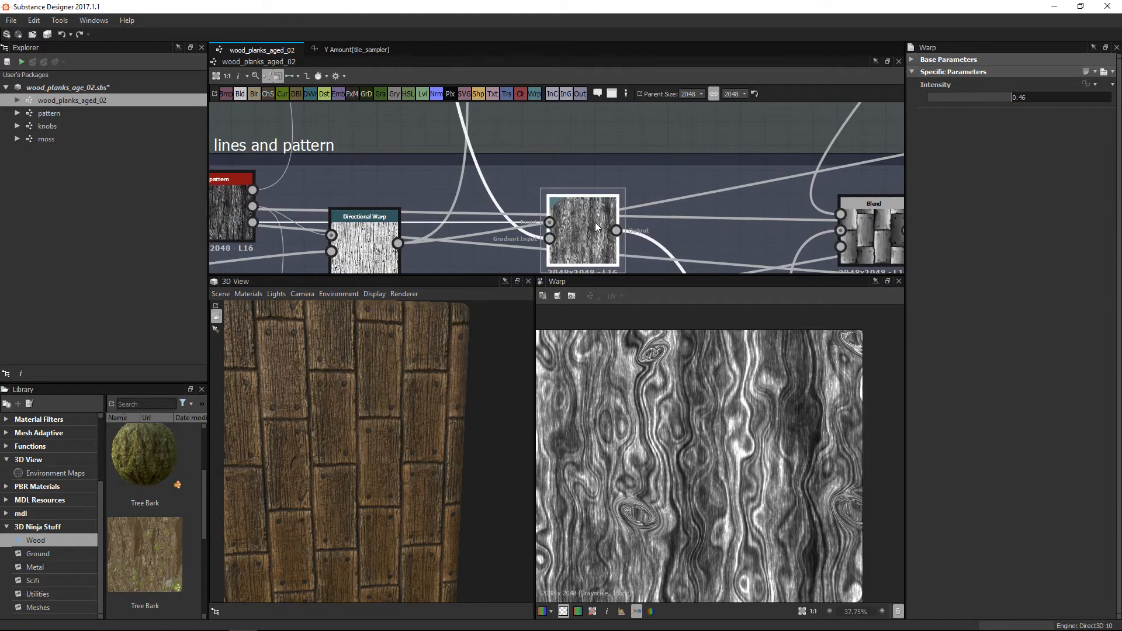
# Find the knobs subgraph node above the wood lines frame and preview its height output up close.
pyautogui.scroll(-6, 588, 175)
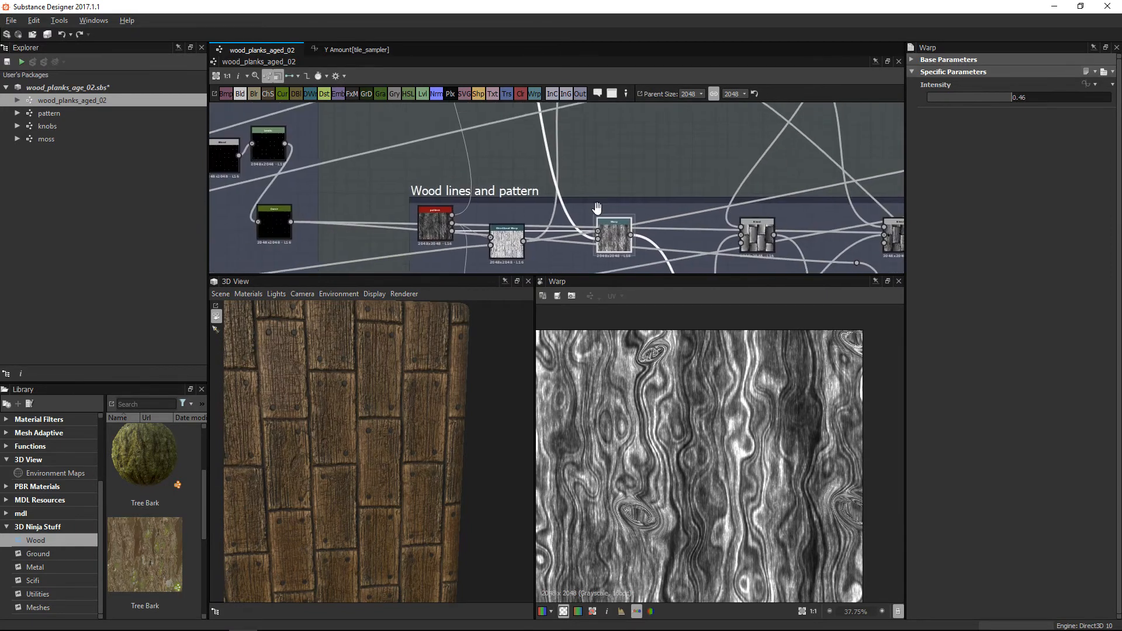
pyautogui.scroll(-2, 520, 177)
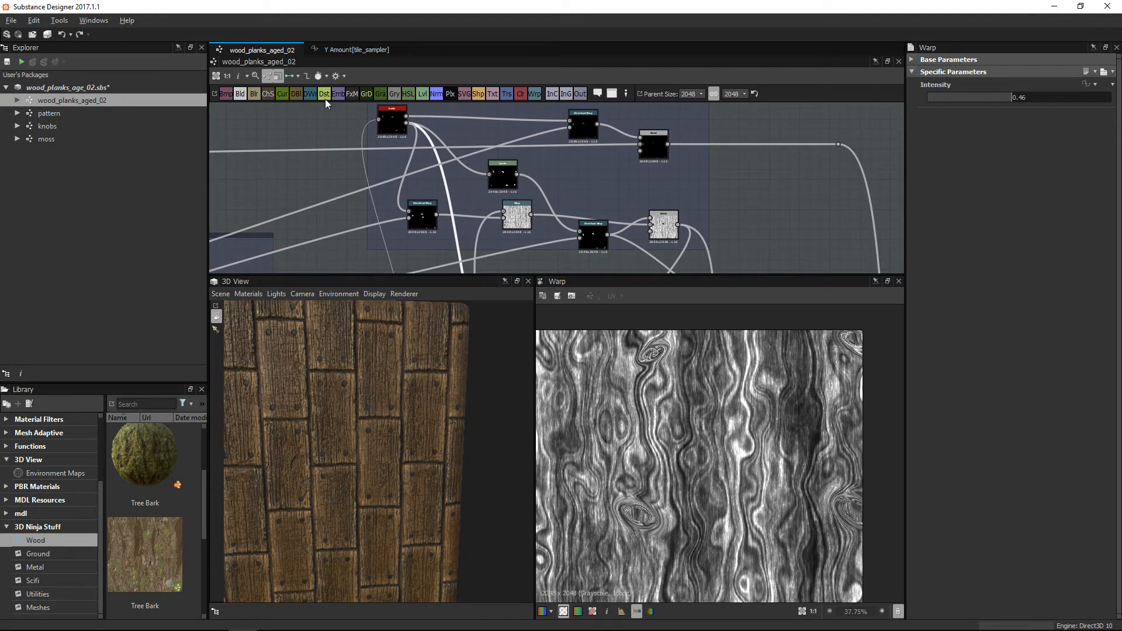
pyautogui.scroll(6, 499, 227)
pyautogui.doubleClick(401, 178)
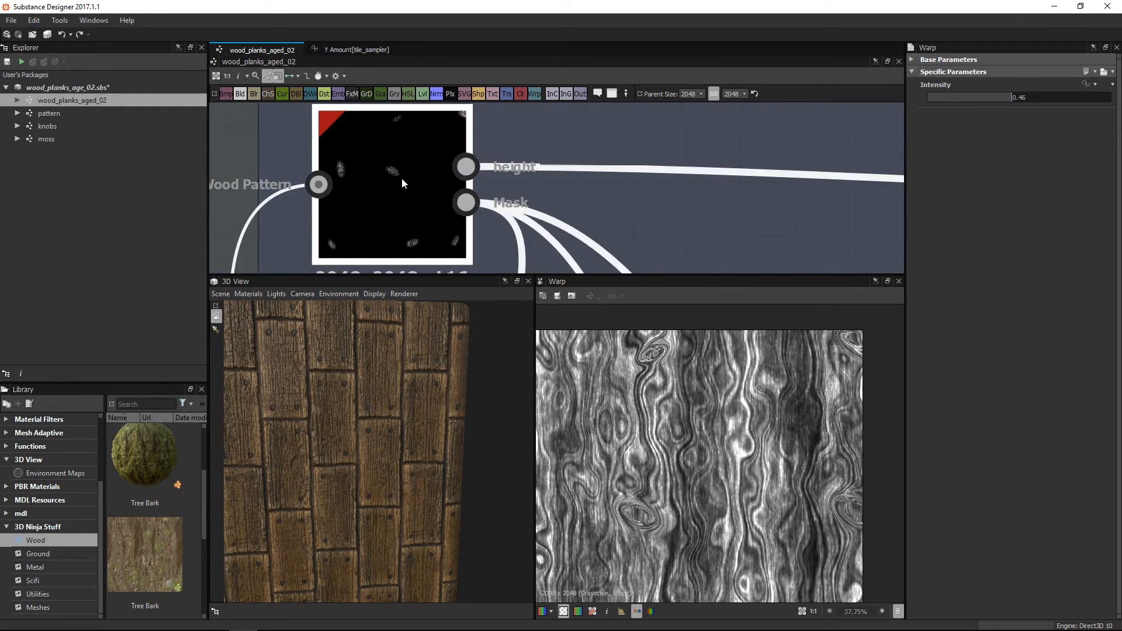
pyautogui.scroll(1, 706, 458)
pyautogui.moveTo(707, 458); pyautogui.dragTo(727, 424, button='middle')
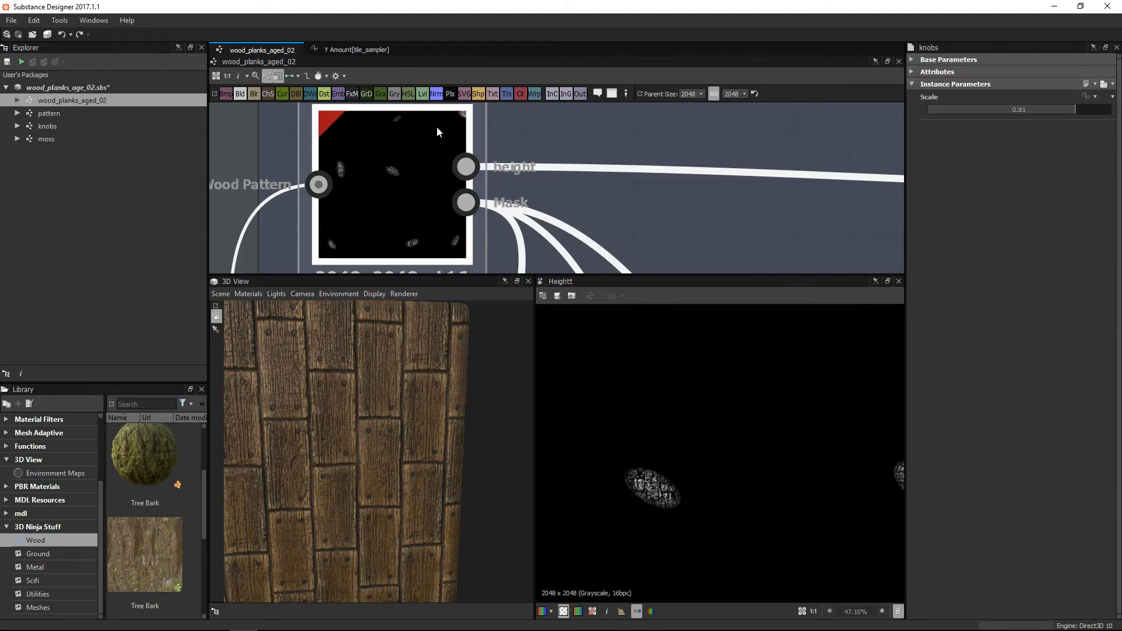
# Open the knobs graph and preview its Mask output node.
pyautogui.doubleClick(52, 126)
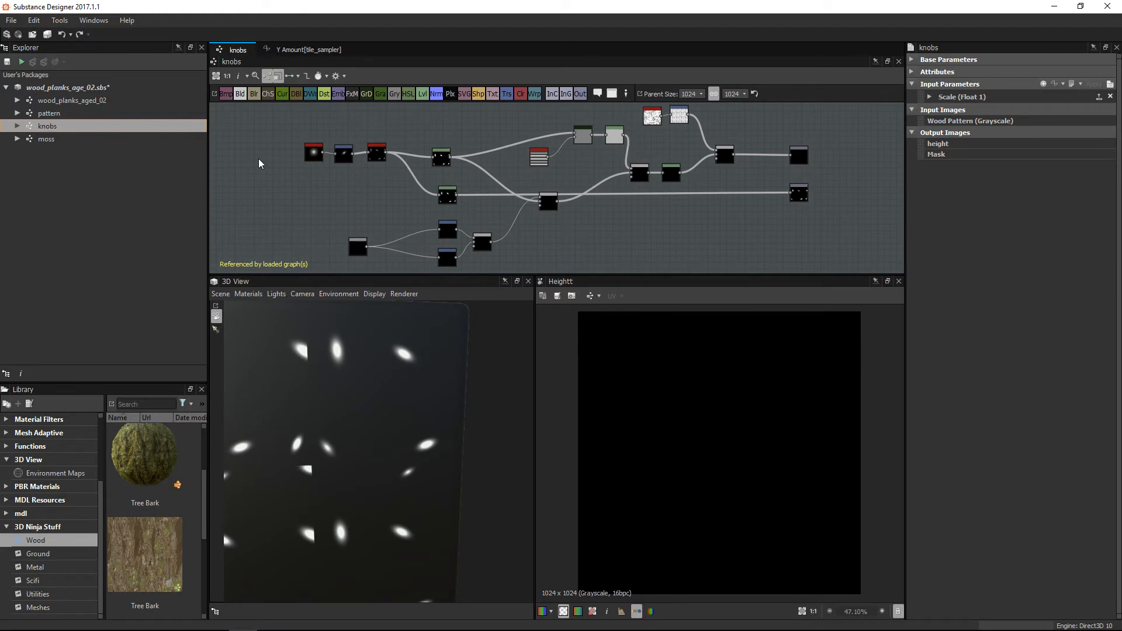
pyautogui.scroll(5, 363, 193)
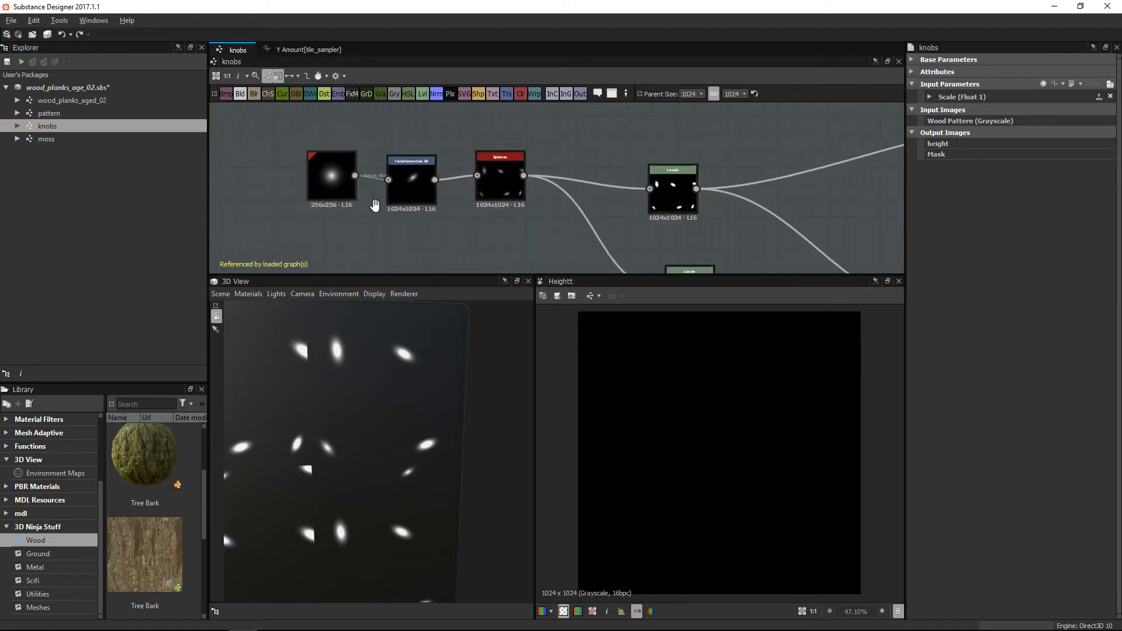
pyautogui.scroll(-4, 482, 241)
pyautogui.scroll(4, 509, 238)
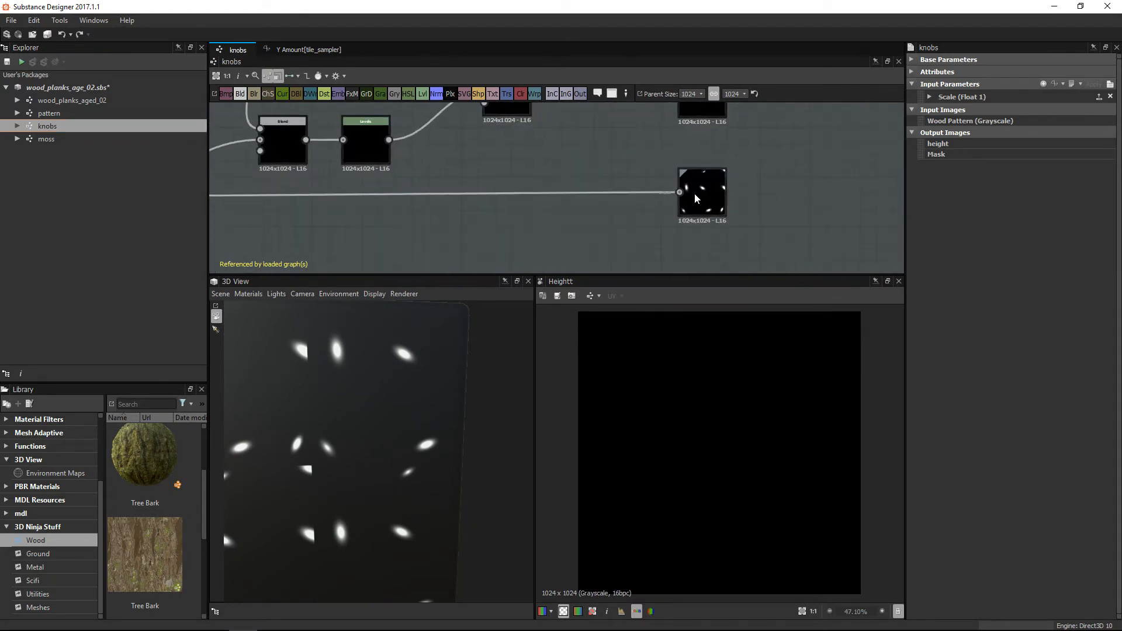
pyautogui.click(695, 198)
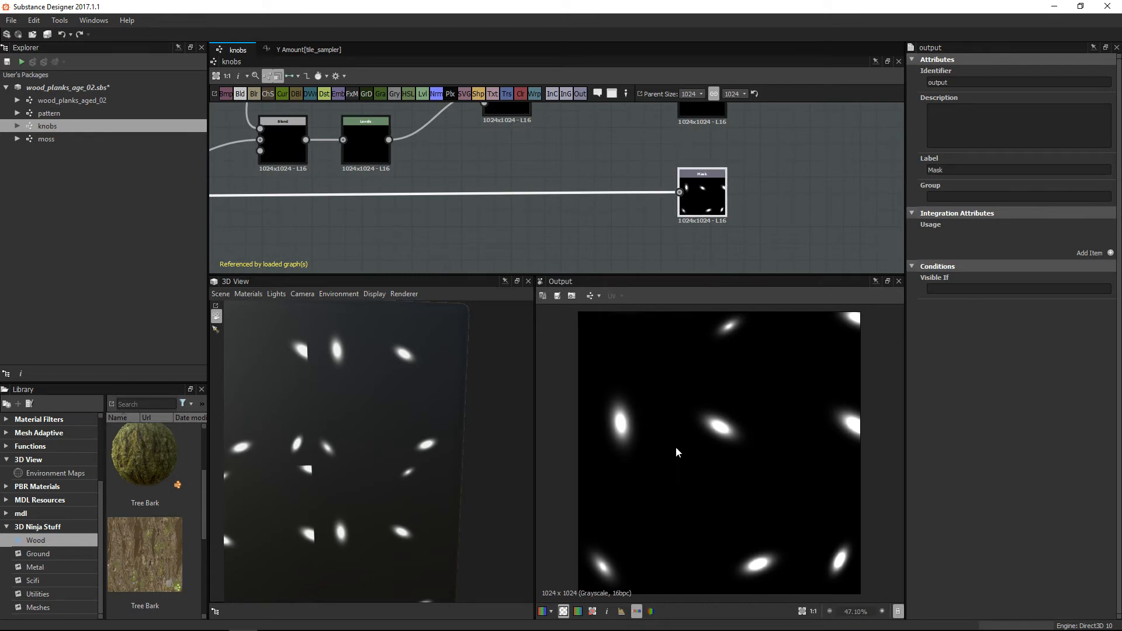
# Preview the Shape, Transformation 2D and Splatter nodes at the start of the knobs graph in turn.
pyautogui.moveTo(519, 223); pyautogui.dragTo(882, 335, button='middle')
pyautogui.scroll(1, 511, 196)
pyautogui.moveTo(511, 196); pyautogui.dragTo(783, 185, button='middle')
pyautogui.moveTo(401, 210); pyautogui.dragTo(507, 180, button='middle')
pyautogui.scroll(1, 298, 181)
pyautogui.moveTo(299, 181); pyautogui.dragTo(446, 198, button='middle')
pyautogui.moveTo(343, 195); pyautogui.dragTo(430, 190, button='middle')
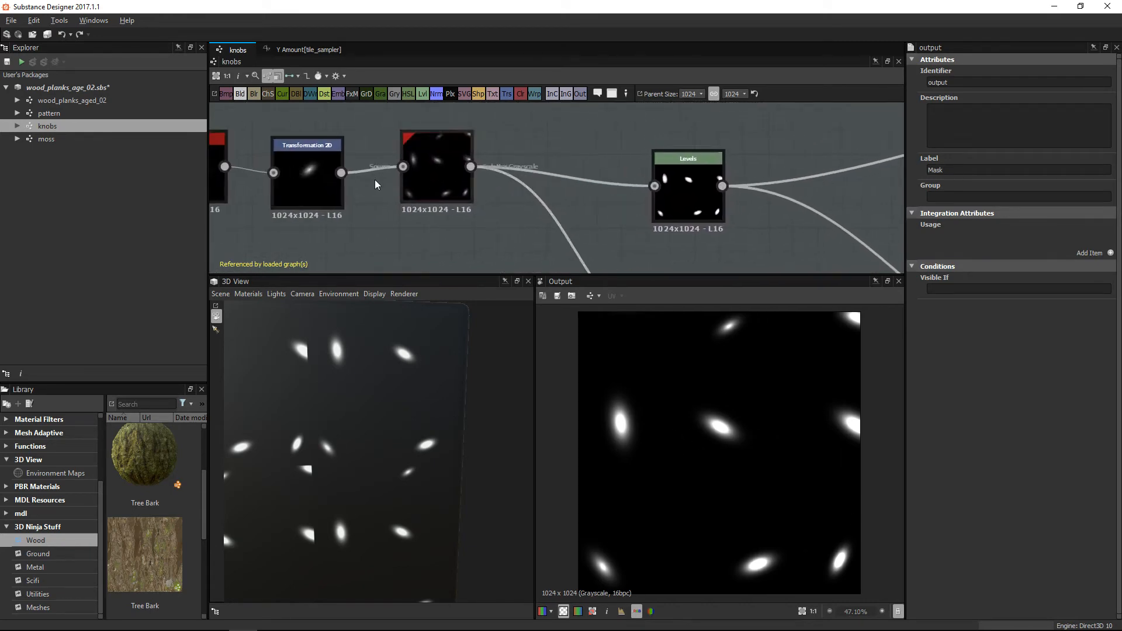
pyautogui.moveTo(301, 177); pyautogui.dragTo(466, 182, button='middle')
pyautogui.doubleClick(349, 187)
pyautogui.doubleClick(459, 196)
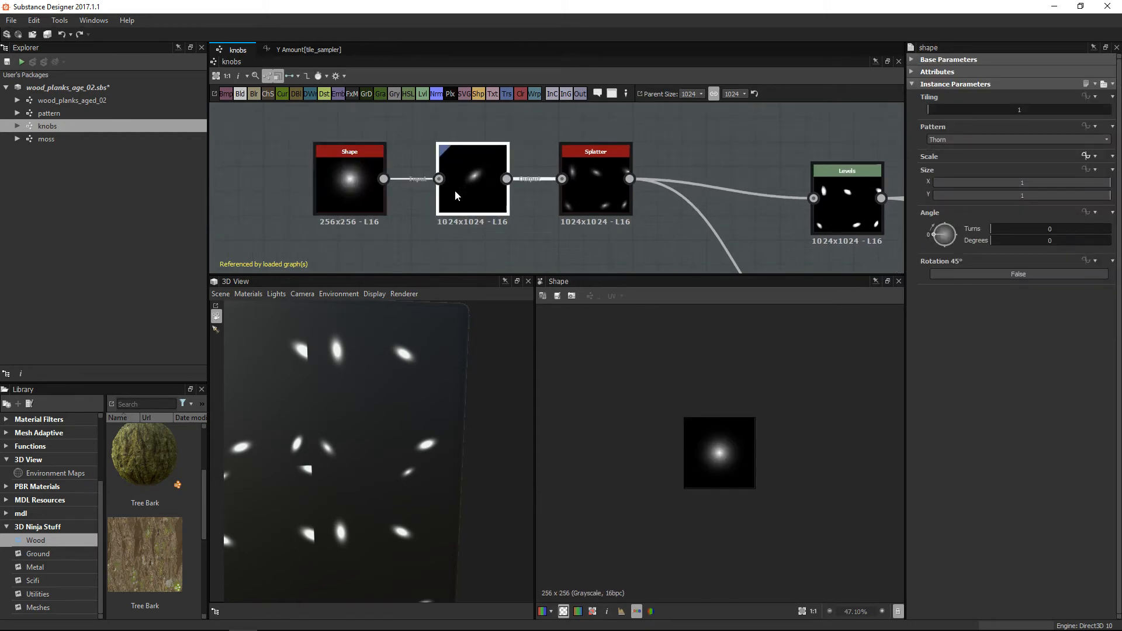
pyautogui.doubleClick(594, 177)
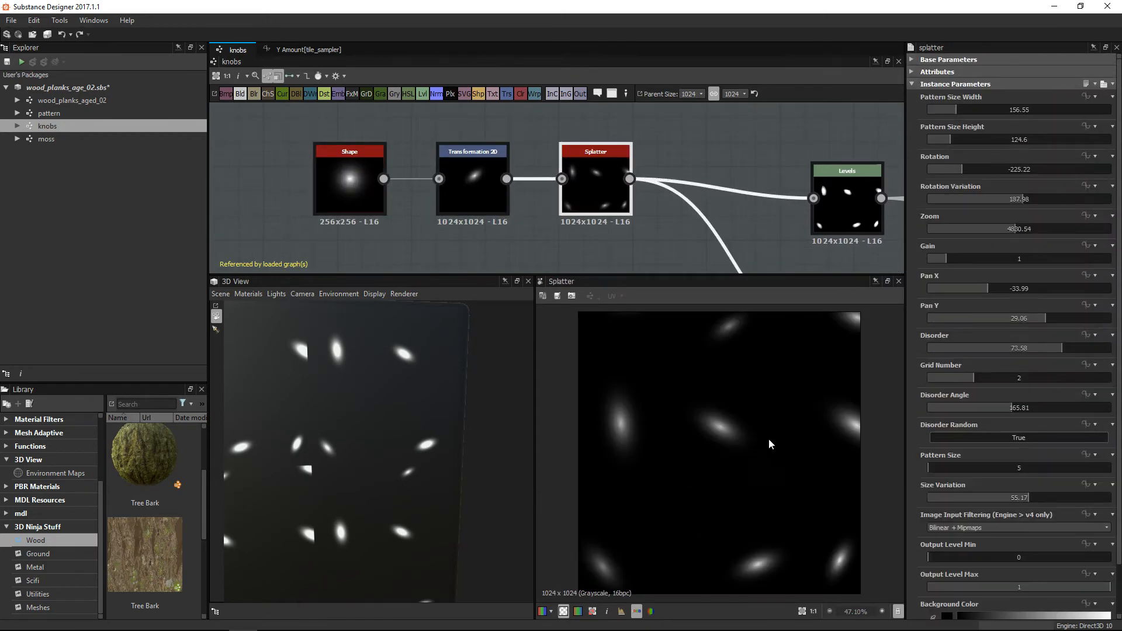
# Preview the upper Levels node fed by the Splatter and the Gradient Linear 1 node feeding the Gradient (Dynamic).
pyautogui.moveTo(795, 169); pyautogui.dragTo(516, 212, button='middle')
pyautogui.doubleClick(492, 174)
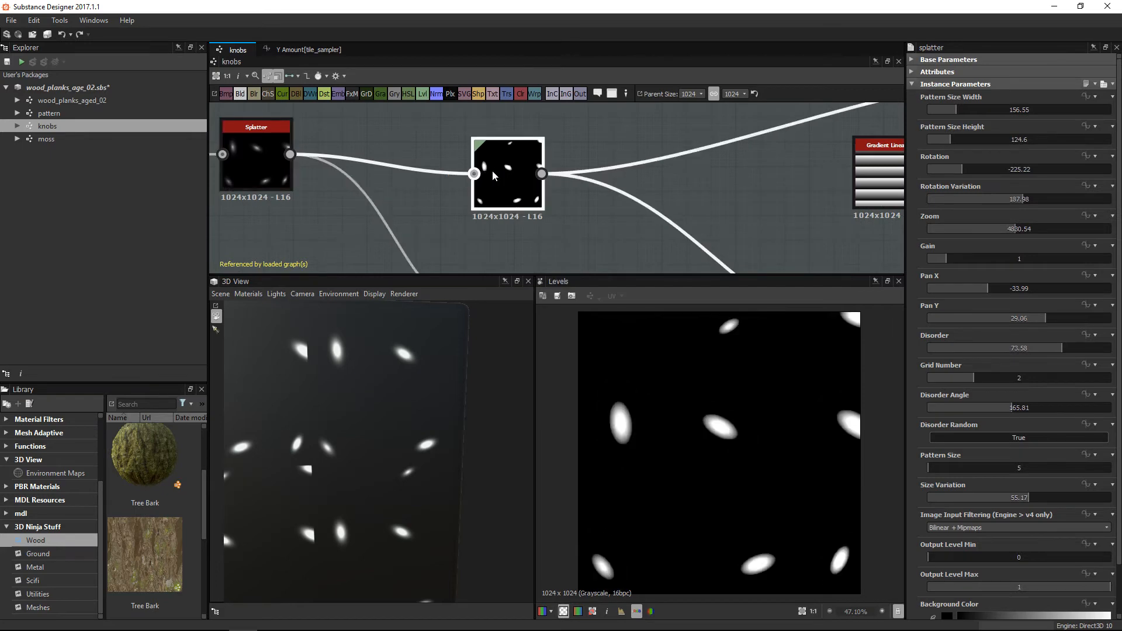
pyautogui.moveTo(692, 166); pyautogui.dragTo(250, 196, button='middle')
pyautogui.moveTo(546, 146); pyautogui.dragTo(515, 182, button='middle')
pyautogui.scroll(2, 516, 182)
pyautogui.moveTo(621, 148); pyautogui.dragTo(603, 174)
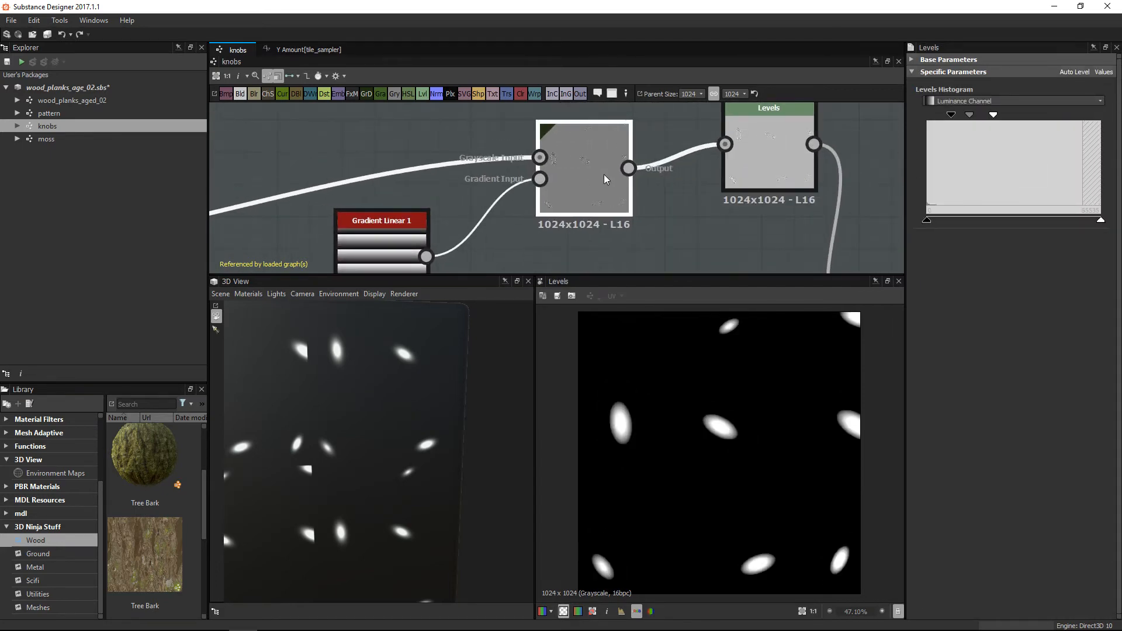
pyautogui.moveTo(468, 218); pyautogui.dragTo(457, 168, button='middle')
pyautogui.doubleClick(380, 210)
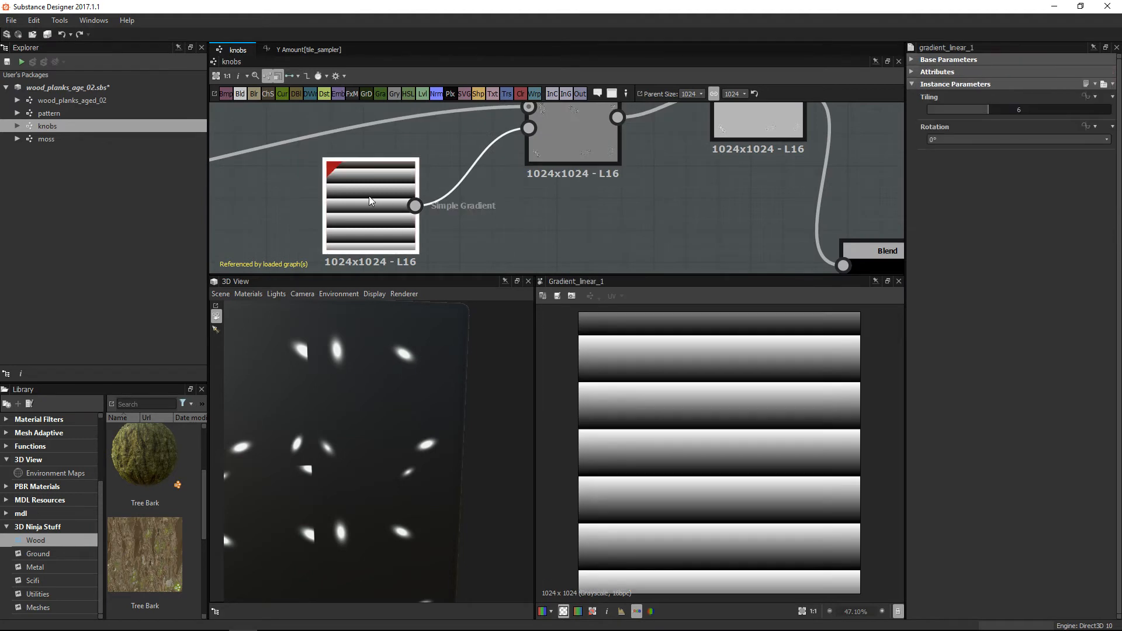
# Preview the Gradient (Dynamic) node and examine the ring pattern of a single knob up close.
pyautogui.moveTo(637, 158); pyautogui.dragTo(567, 232, button='middle')
pyautogui.doubleClick(534, 175)
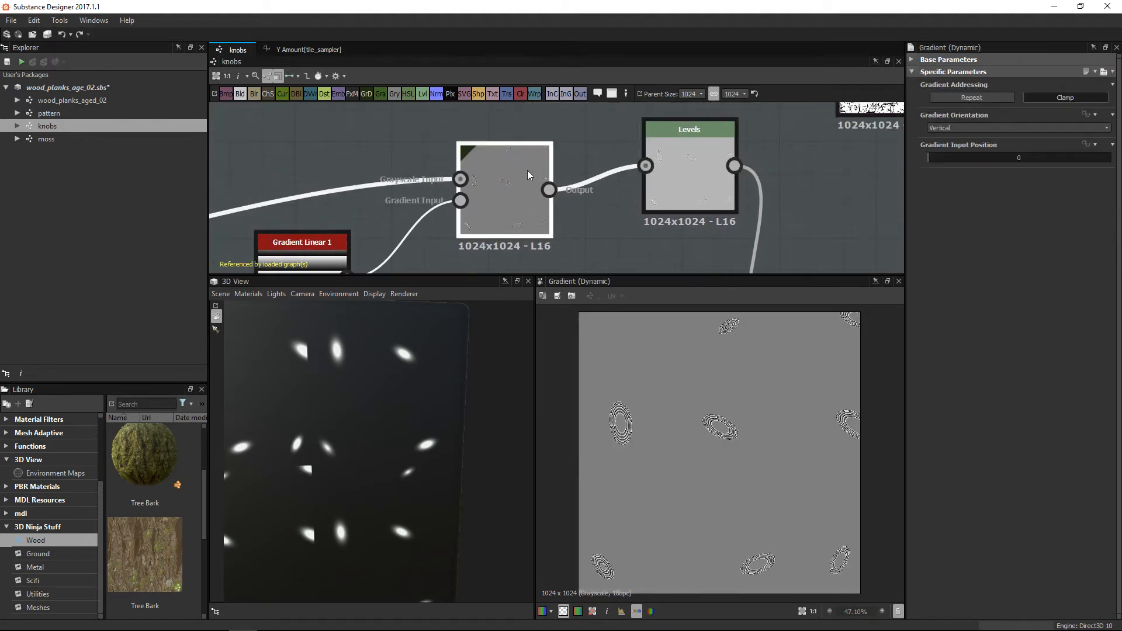
pyautogui.scroll(6, 729, 506)
pyautogui.moveTo(729, 507); pyautogui.dragTo(707, 402, button='middle')
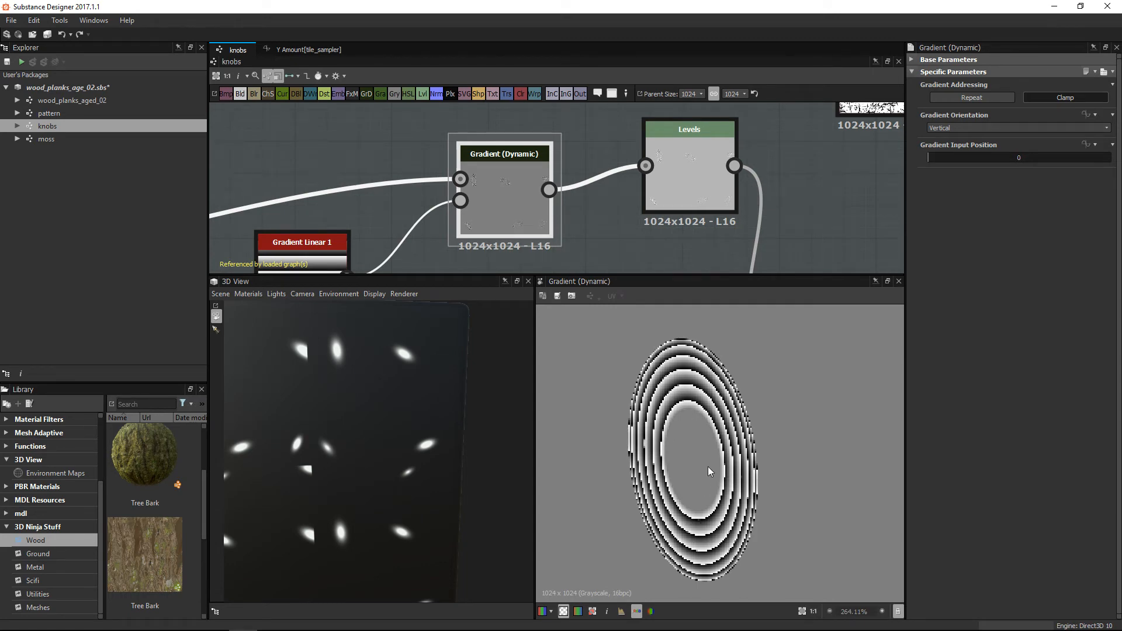
pyautogui.scroll(-10, 681, 457)
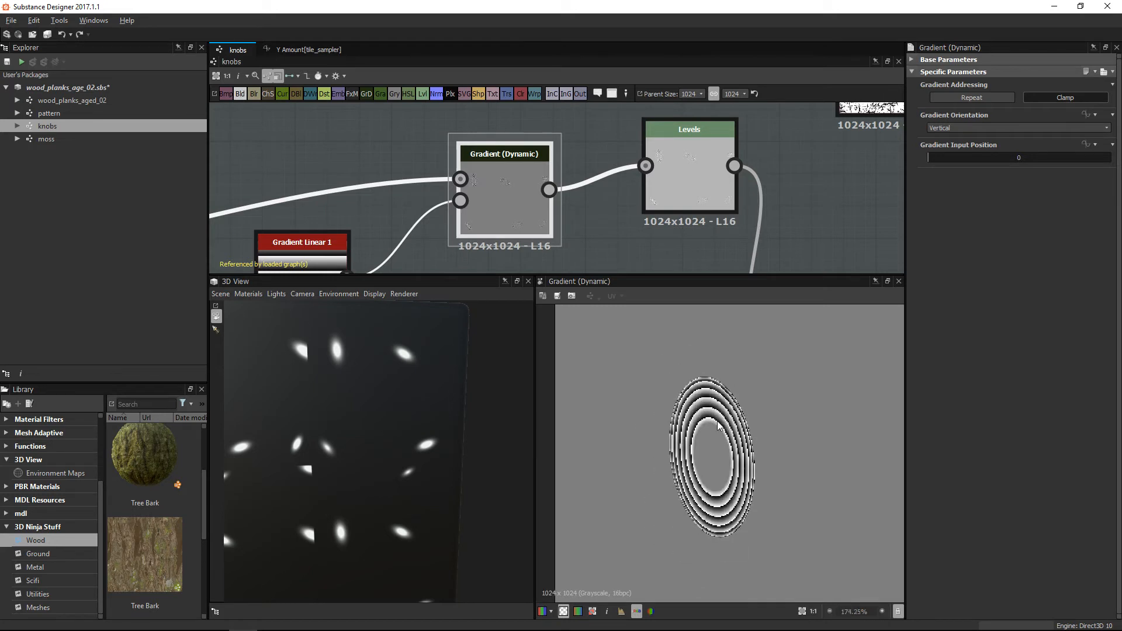
pyautogui.scroll(2, 593, 245)
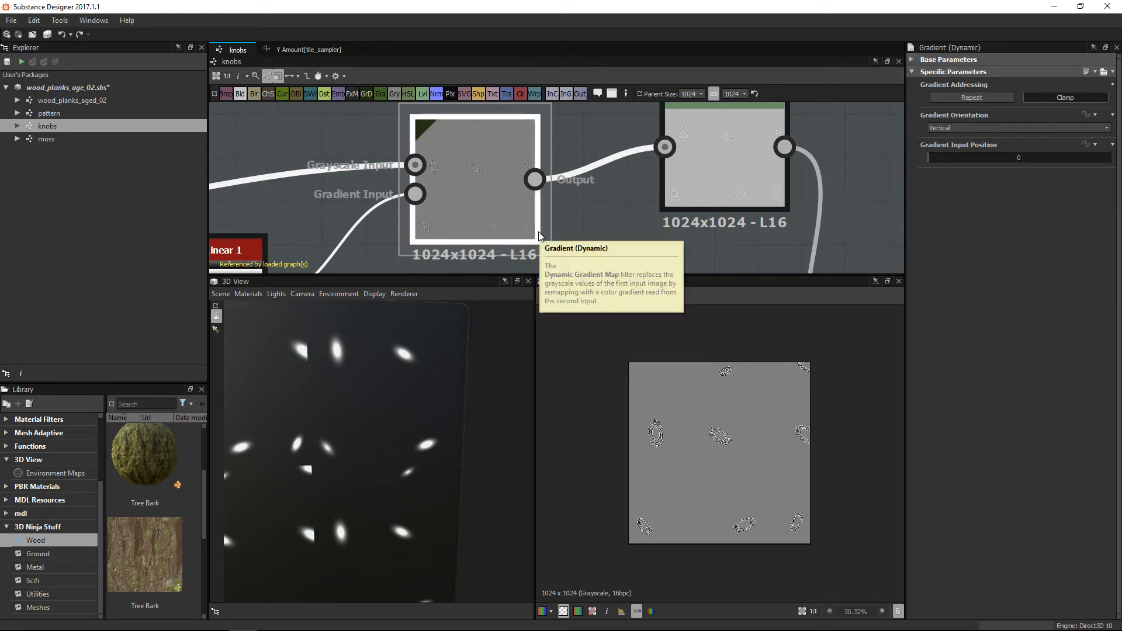
# Preview the grunge_map_011 node and inspect the Transformation 2D connected to it up close.
pyautogui.scroll(-3, 573, 169)
pyautogui.moveTo(577, 167); pyautogui.dragTo(512, 195, button='middle')
pyautogui.moveTo(669, 189); pyautogui.dragTo(423, 203, button='middle')
pyautogui.moveTo(541, 158); pyautogui.dragTo(524, 228, button='middle')
pyautogui.scroll(3, 524, 228)
pyautogui.doubleClick(443, 190)
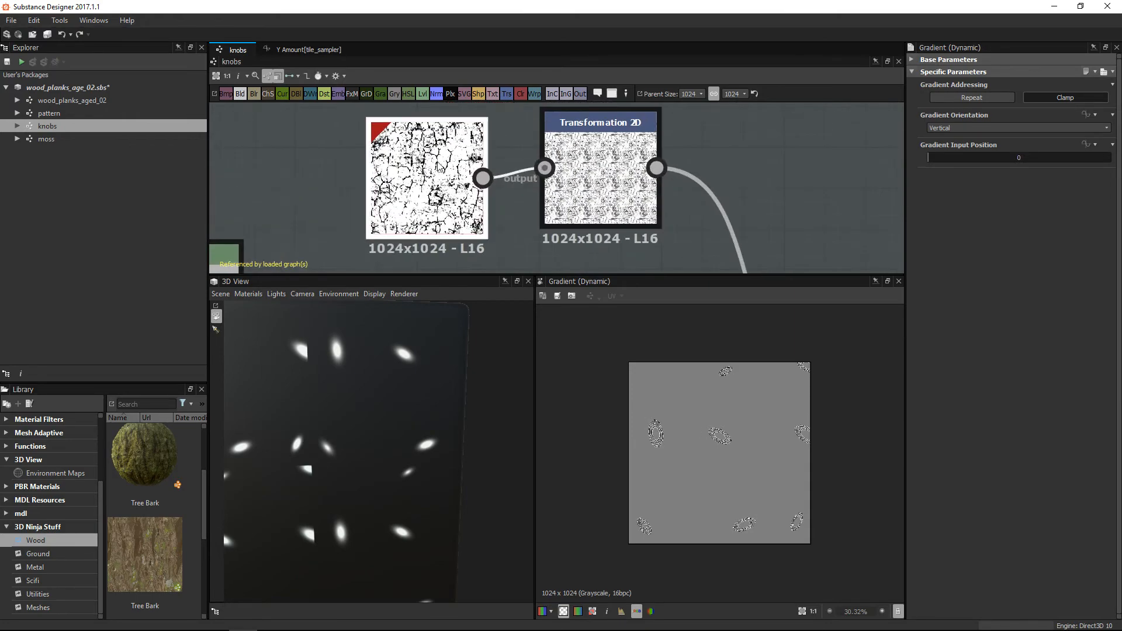
pyautogui.doubleClick(609, 173)
pyautogui.scroll(6, 698, 432)
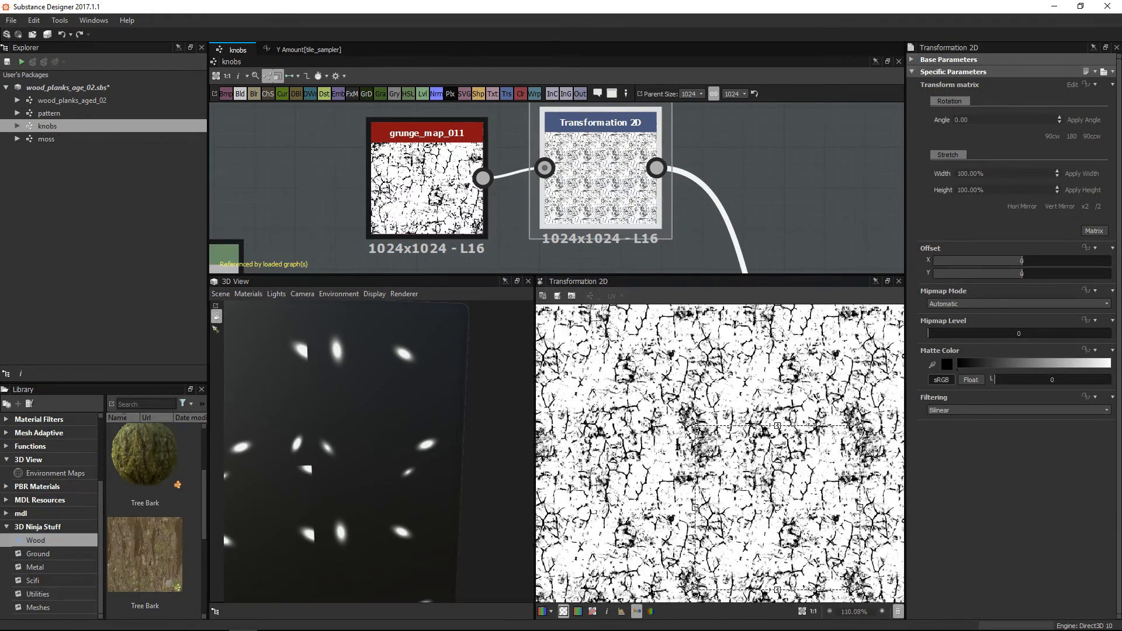
# Preview the Multiply Blend node that combines the transformed grunge map with the knobs before the height output.
pyautogui.moveTo(721, 197); pyautogui.dragTo(534, 55, button='middle')
pyautogui.scroll(-3, 649, 146)
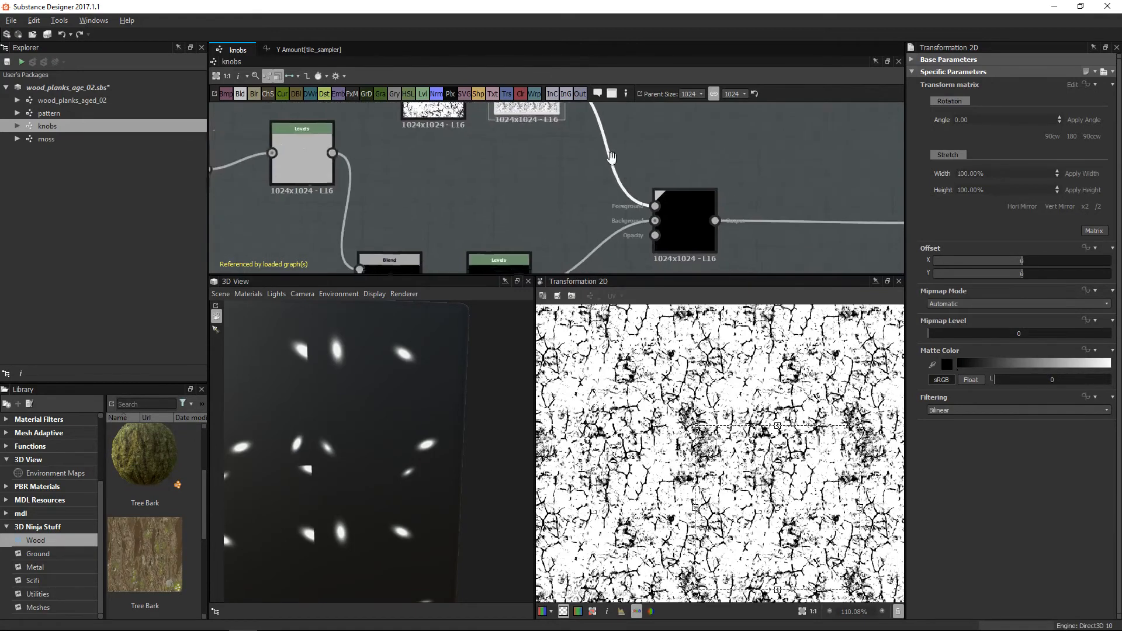
pyautogui.moveTo(629, 173); pyautogui.dragTo(570, 134, button='middle')
pyautogui.doubleClick(633, 177)
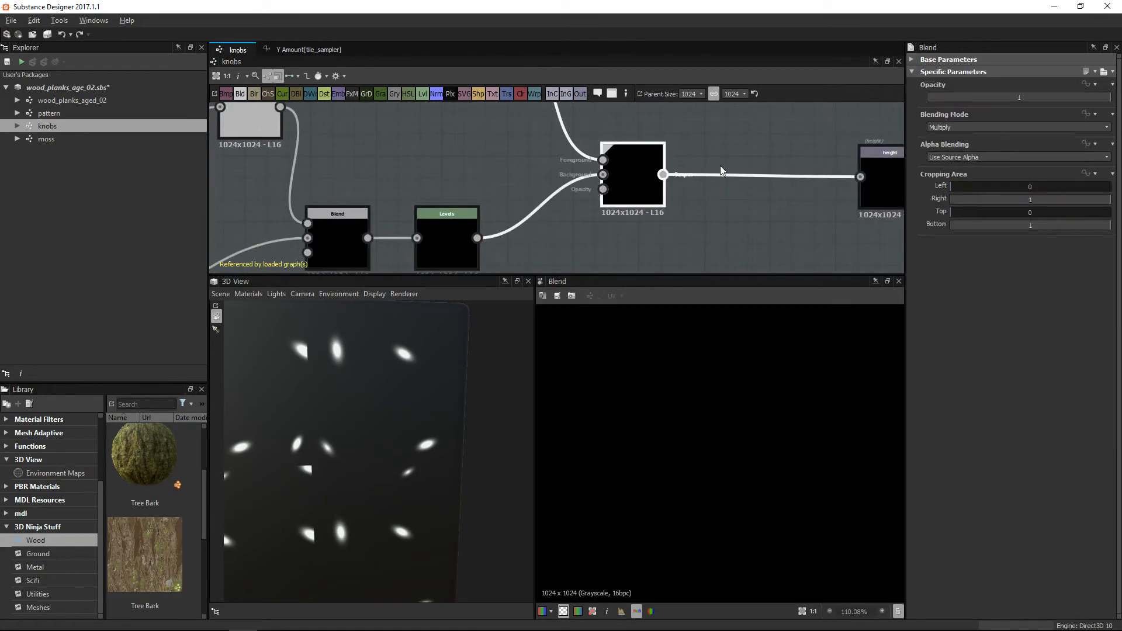
# Examine the wood pattern input branch with its two transformations and how it joins the Splatter and Levels chain.
pyautogui.scroll(-3, 690, 184)
pyautogui.moveTo(457, 181); pyautogui.dragTo(623, 223, button='middle')
pyautogui.moveTo(747, 259); pyautogui.dragTo(549, 104, button='middle')
pyautogui.scroll(-3, 509, 173)
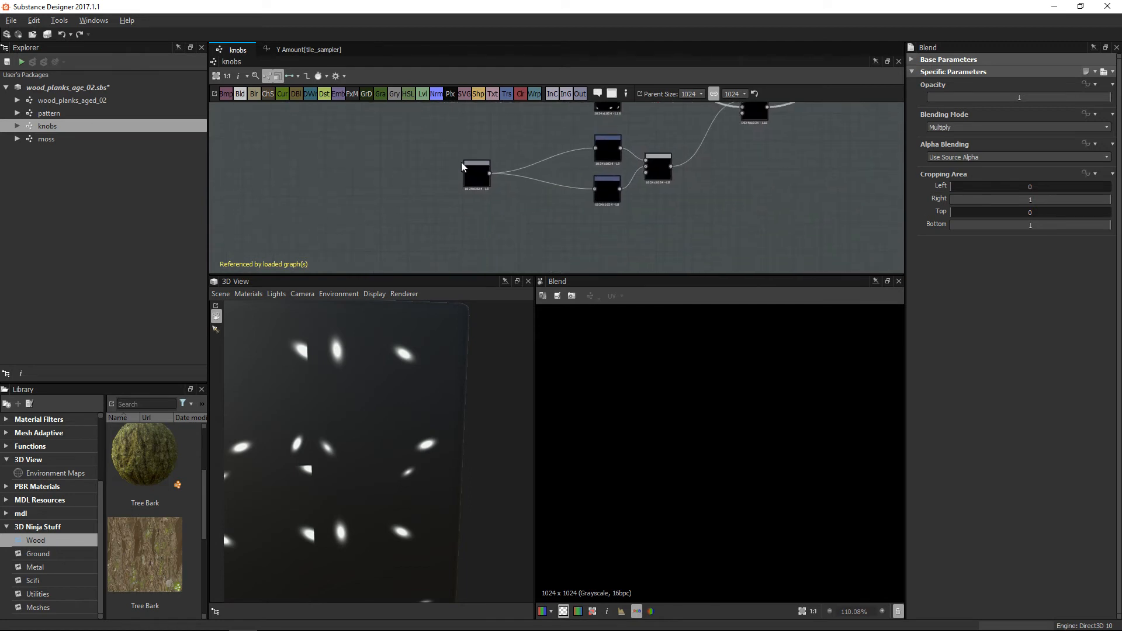
pyautogui.scroll(4, 470, 166)
pyautogui.scroll(2, 519, 199)
pyautogui.moveTo(478, 192)
pyautogui.mouseDown()
pyautogui.moveTo(430, 191)
pyautogui.moveTo(459, 187)
pyautogui.mouseUp()
pyautogui.scroll(-2, 625, 220)
pyautogui.scroll(-3, 614, 222)
pyautogui.moveTo(643, 195); pyautogui.dragTo(461, 230, button='middle')
pyautogui.moveTo(631, 153); pyautogui.dragTo(572, 238, button='middle')
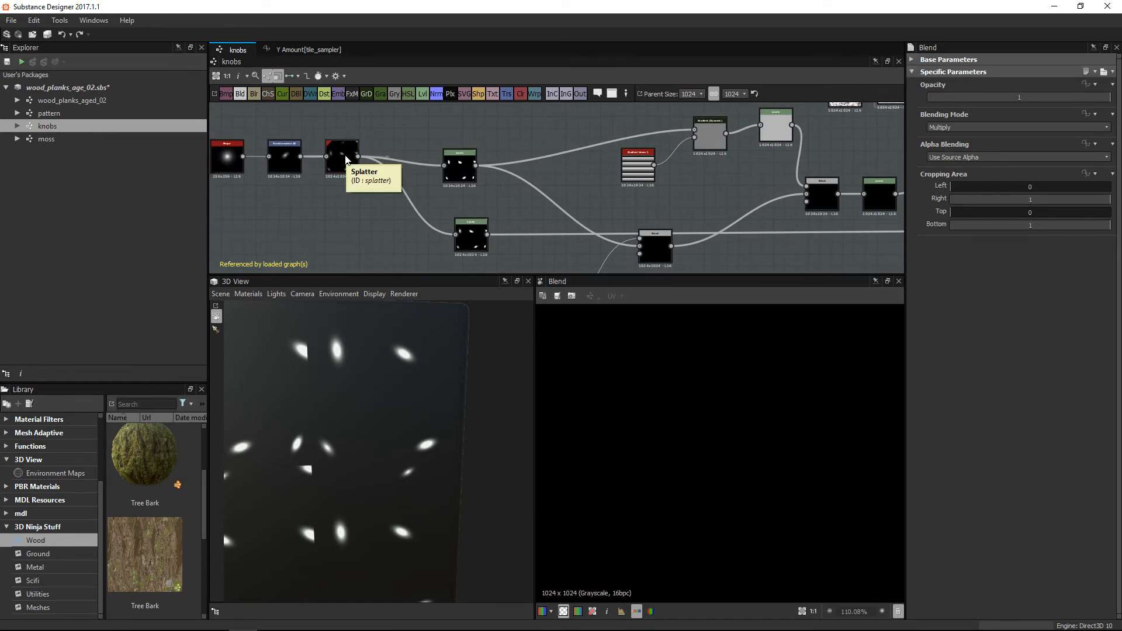
# Reopen the wood_planks_aged_02 graph and compare the knobs node's Wood Pattern input with its height output up close.
pyautogui.click(49, 102)
pyautogui.doubleClick(48, 101)
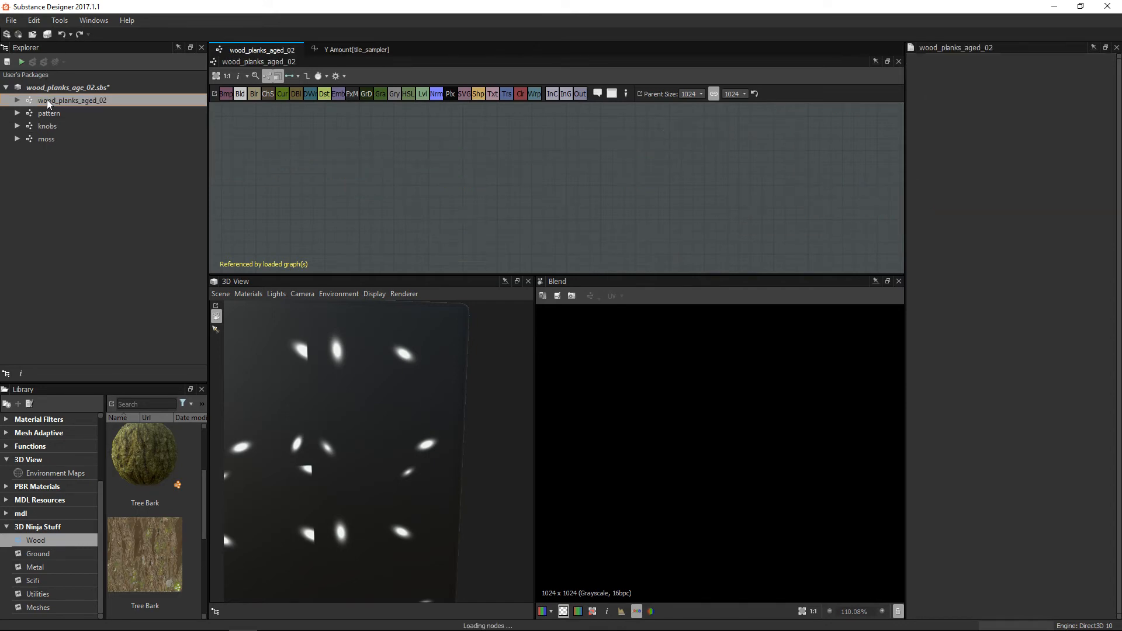
pyautogui.scroll(10, 506, 124)
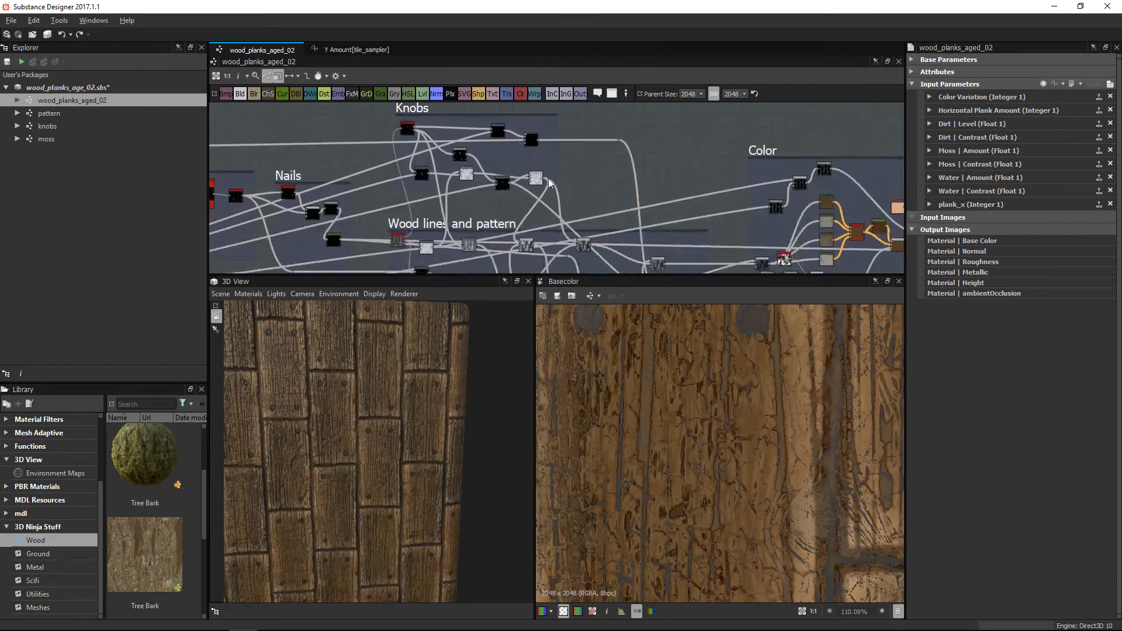
pyautogui.doubleClick(435, 225)
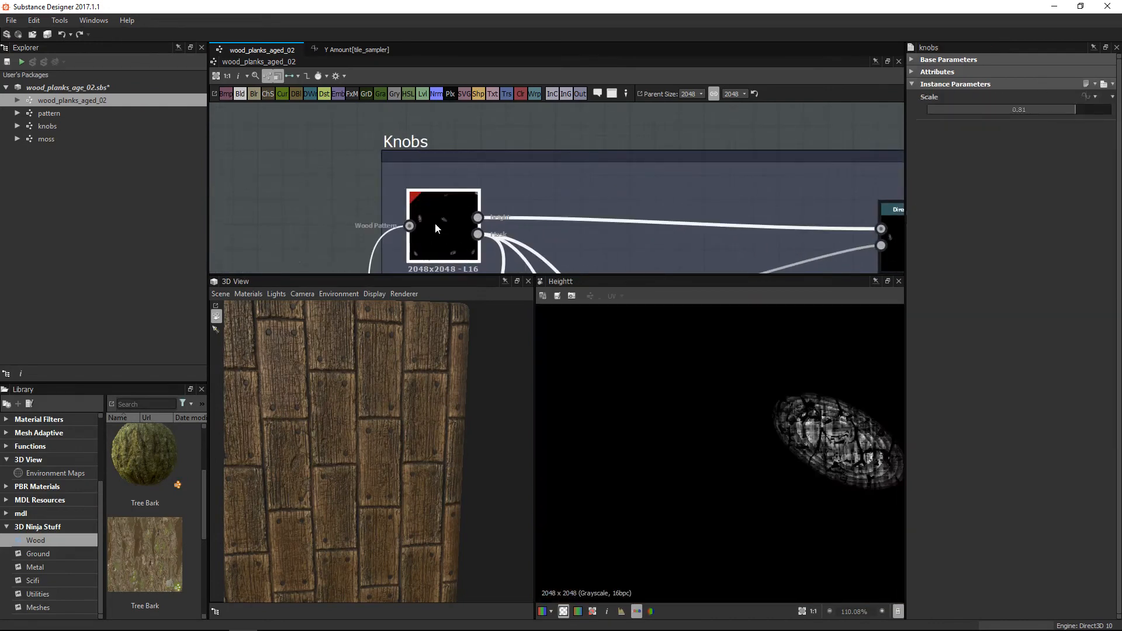
pyautogui.doubleClick(408, 227)
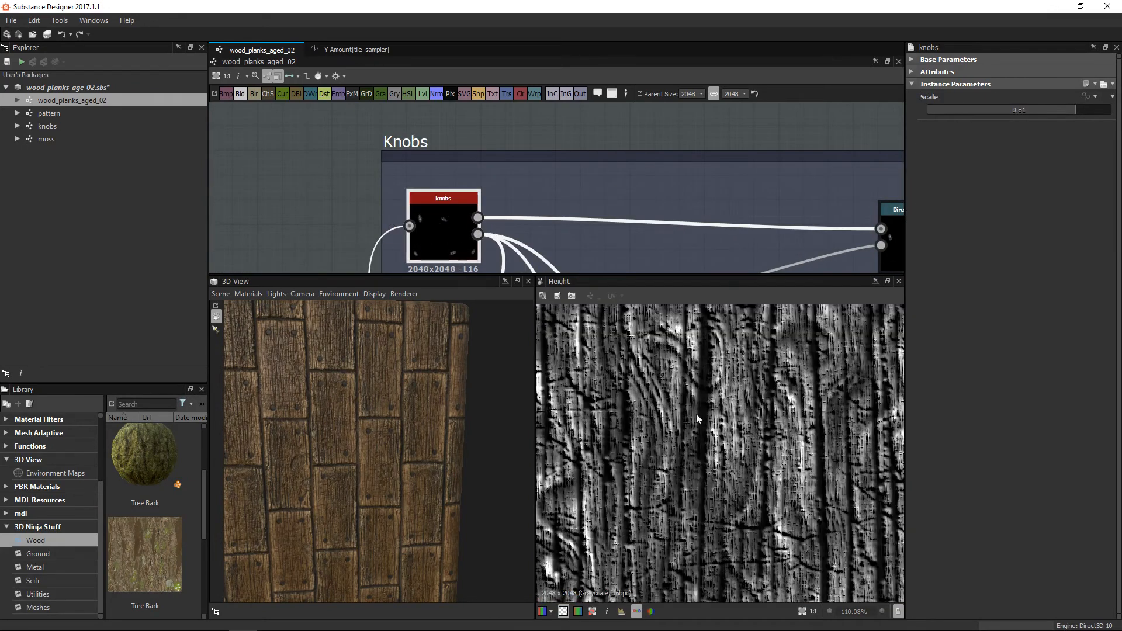
pyautogui.doubleClick(431, 224)
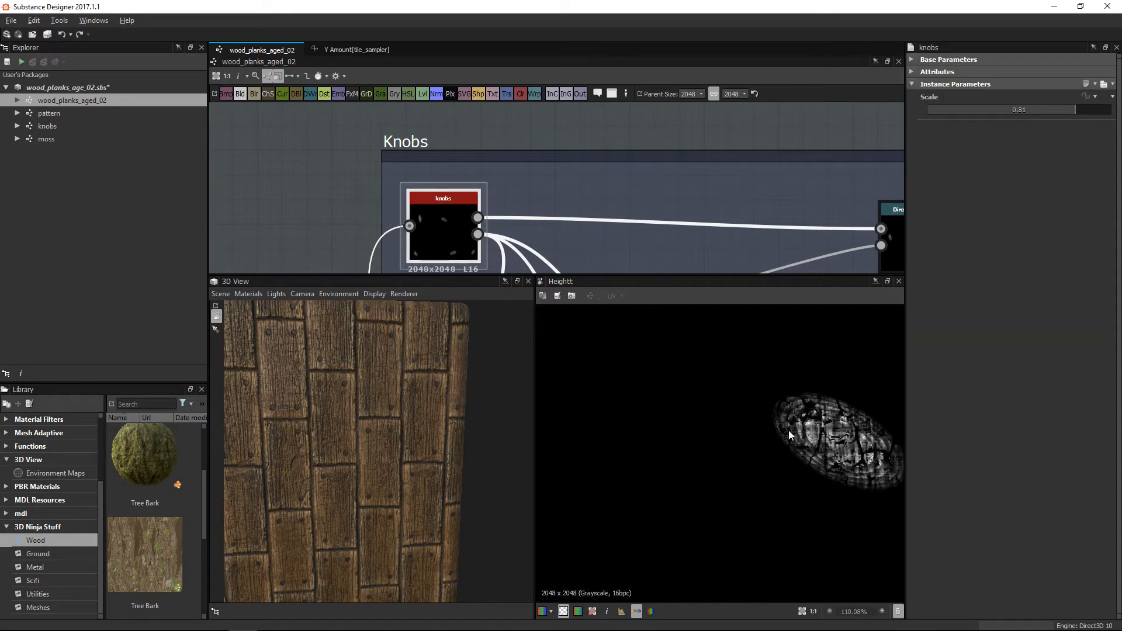
pyautogui.scroll(5, 700, 470)
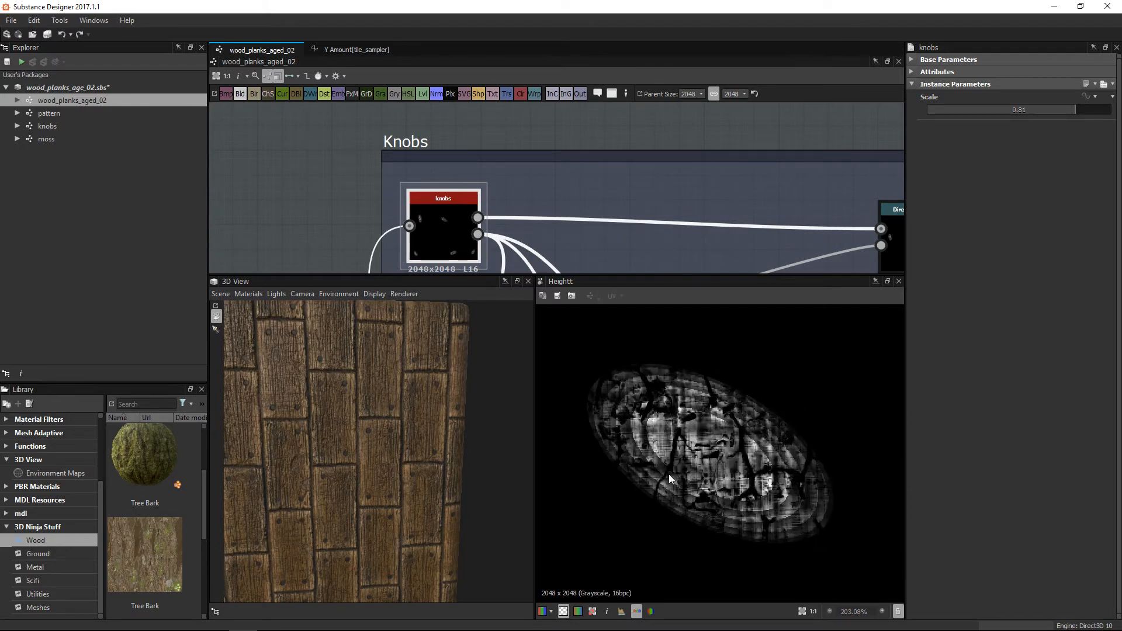
pyautogui.scroll(-5, 812, 502)
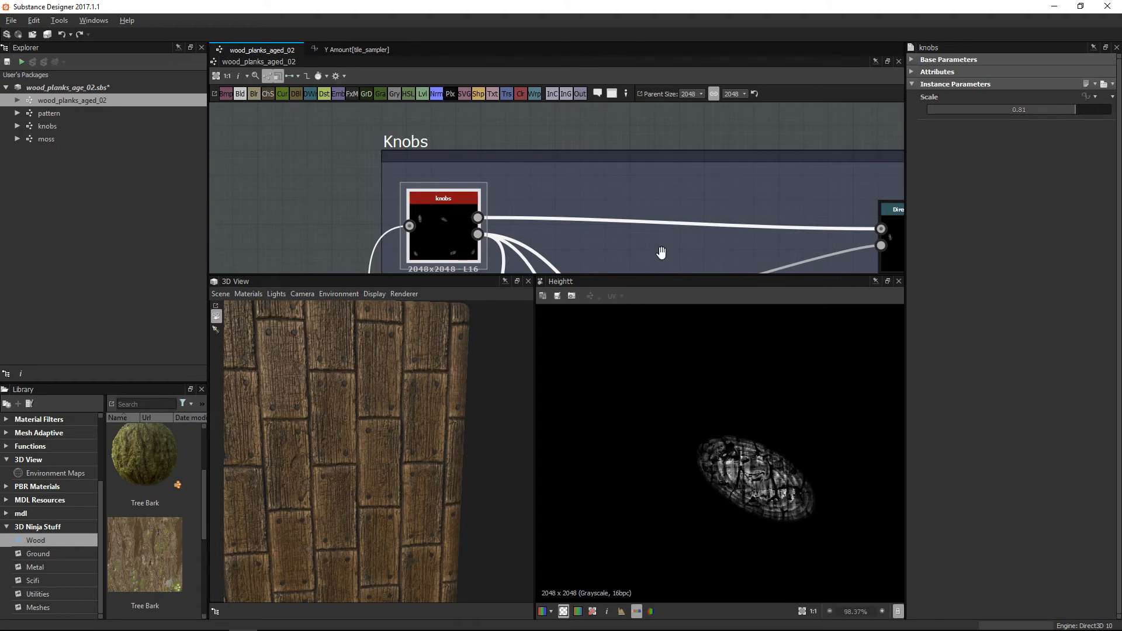
# Preview the Levels node in the Knobs frame, then the Directional Warp feeding the Warp node and its Input source.
pyautogui.scroll(-4, 666, 258)
pyautogui.moveTo(668, 183); pyautogui.dragTo(564, 158, button='middle')
pyautogui.scroll(1, 585, 171)
pyautogui.moveTo(575, 198); pyautogui.dragTo(636, 143, button='middle')
pyautogui.moveTo(578, 174); pyautogui.dragTo(572, 219, button='middle')
pyautogui.doubleClick(560, 200)
pyautogui.moveTo(634, 192); pyautogui.dragTo(645, 124, button='middle')
pyautogui.doubleClick(451, 191)
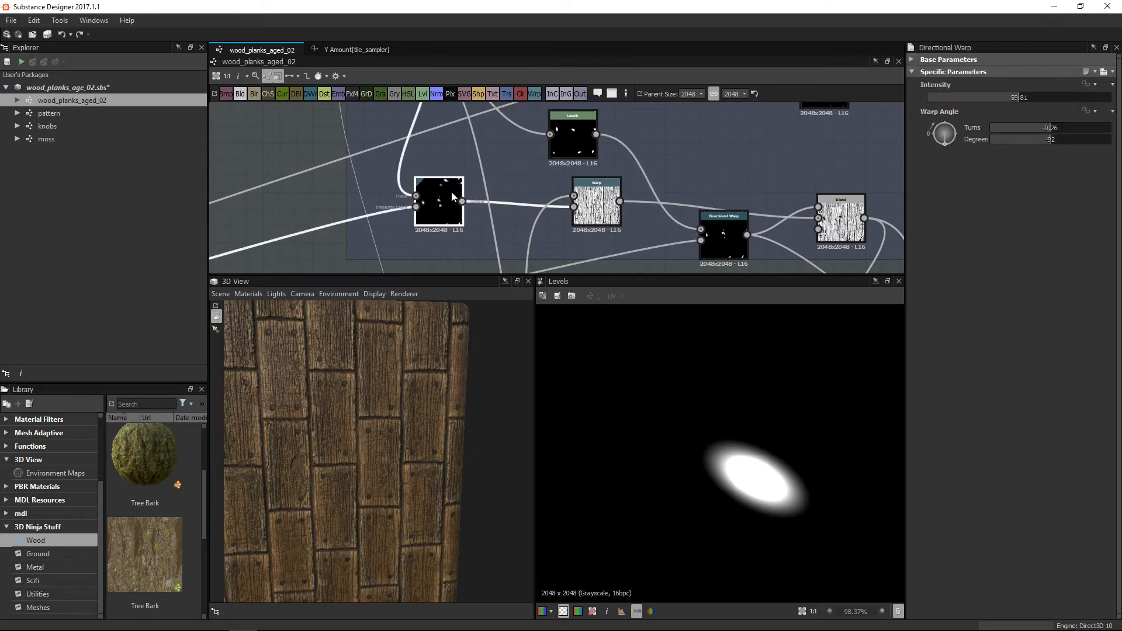
pyautogui.moveTo(725, 490); pyautogui.dragTo(693, 353, button='middle')
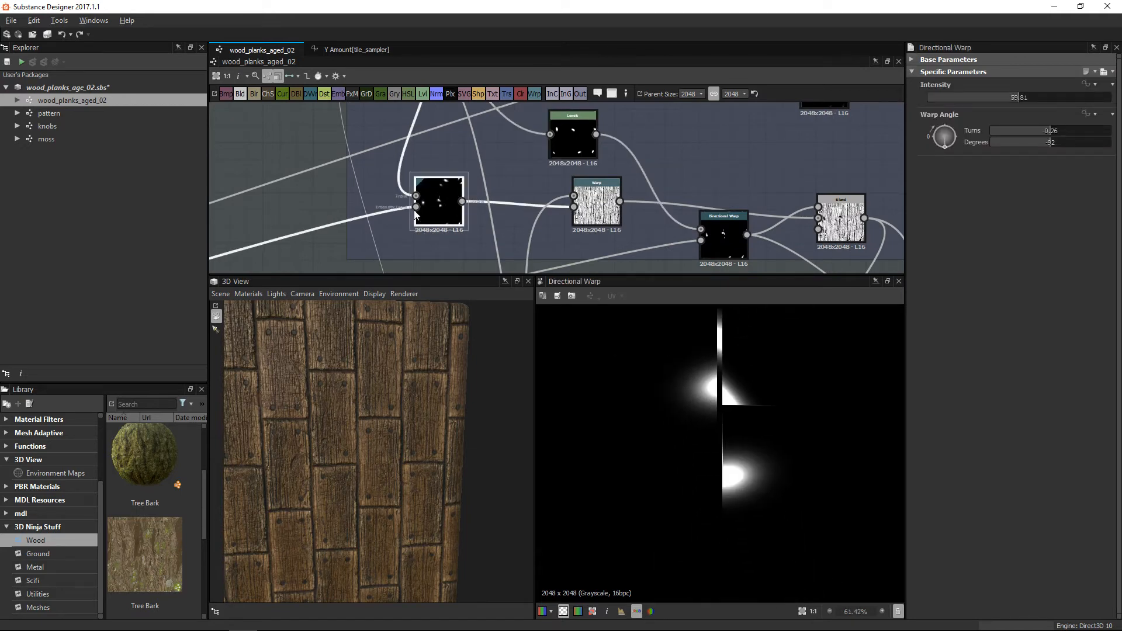
pyautogui.click(416, 197)
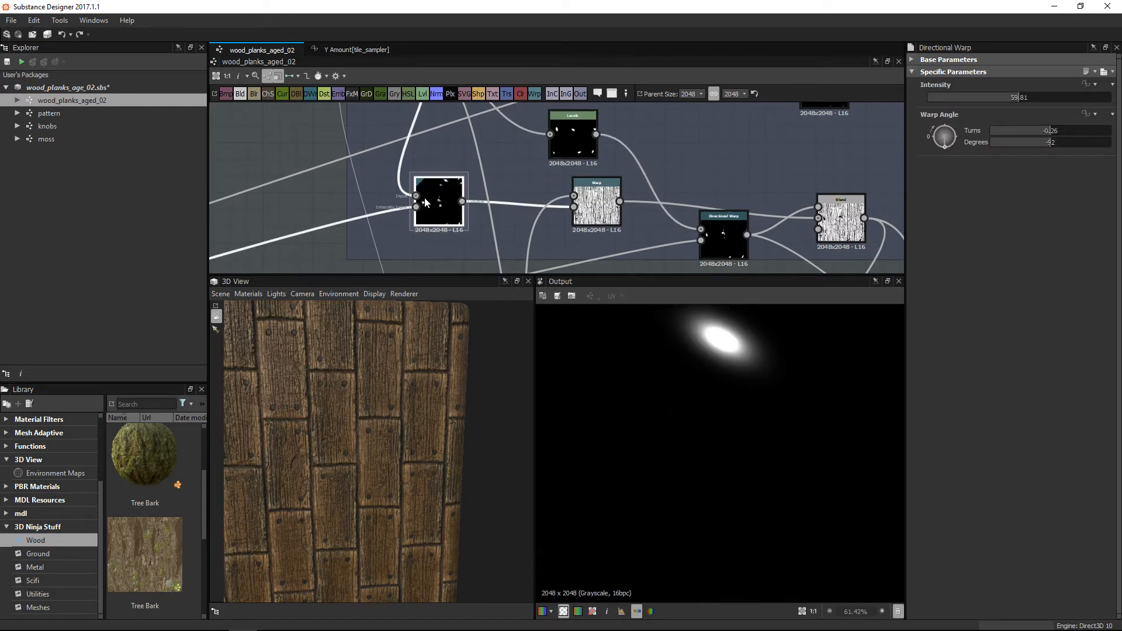
# Trace the Directional Warp's Input connection back to the Mask output of the knobs node.
pyautogui.moveTo(472, 190); pyautogui.dragTo(550, 206, button='middle')
pyautogui.scroll(2, 513, 182)
pyautogui.moveTo(519, 219); pyautogui.dragTo(537, 200)
pyautogui.scroll(3, 502, 188)
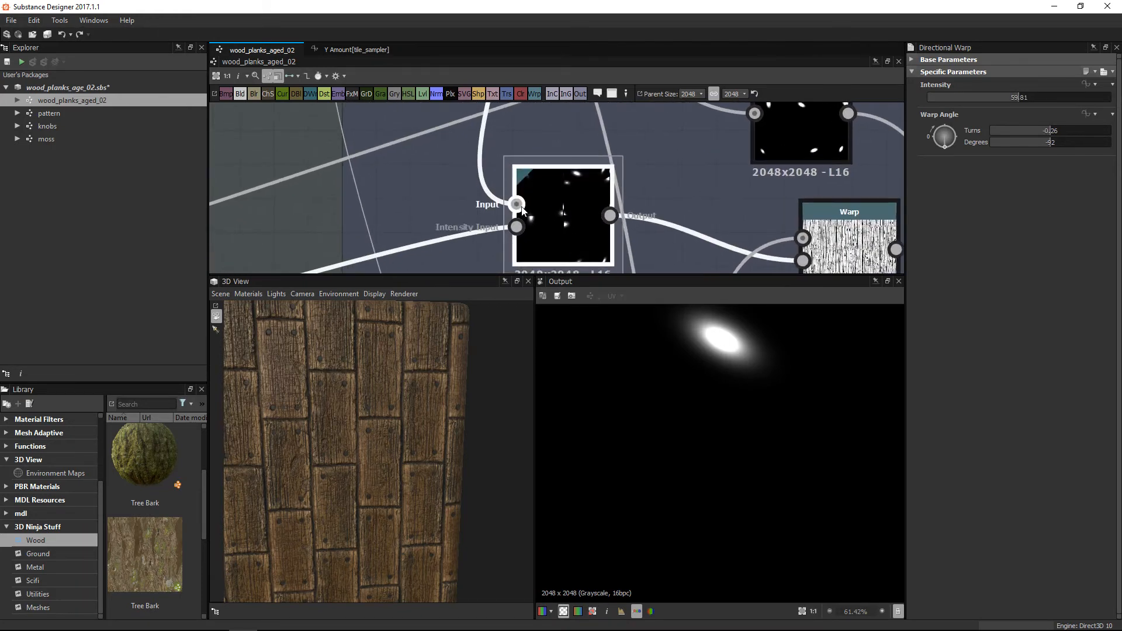
pyautogui.moveTo(485, 111); pyautogui.dragTo(529, 297, button='middle')
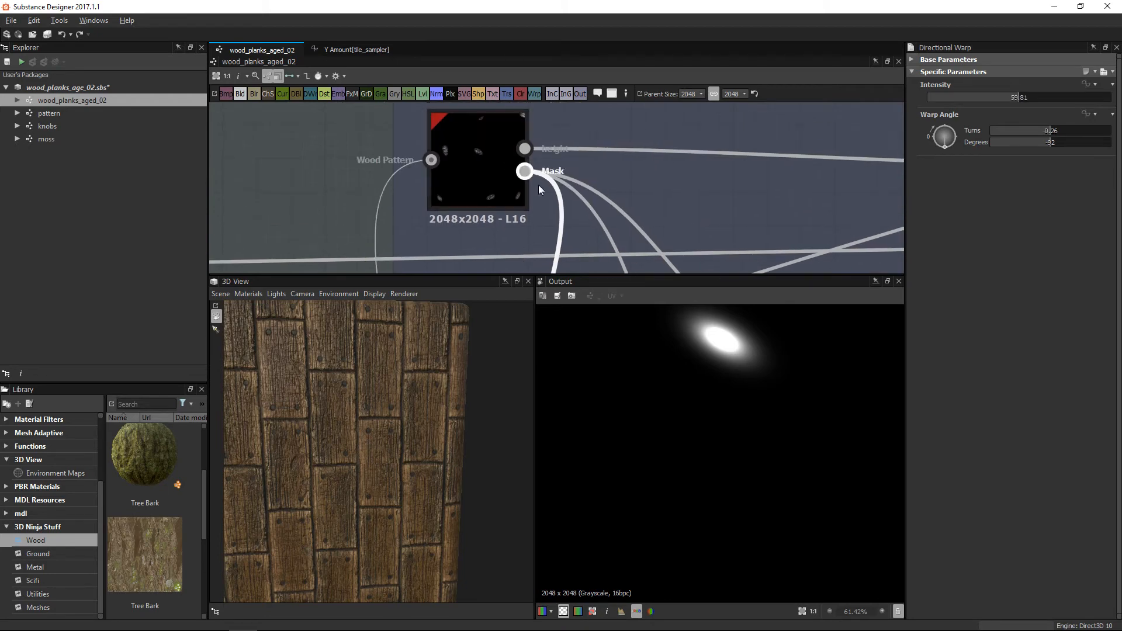
pyautogui.moveTo(541, 258); pyautogui.dragTo(554, 157, button='middle')
pyautogui.scroll(-4, 704, 401)
pyautogui.moveTo(705, 403); pyautogui.dragTo(727, 444, button='middle')
# Preview the source of the Directional Warp's Intensity Input and compare it with the node's warped knob mask.
pyautogui.moveTo(567, 268); pyautogui.dragTo(545, 123, button='middle')
pyautogui.scroll(1, 599, 186)
pyautogui.scroll(2, 600, 178)
pyautogui.doubleClick(533, 209)
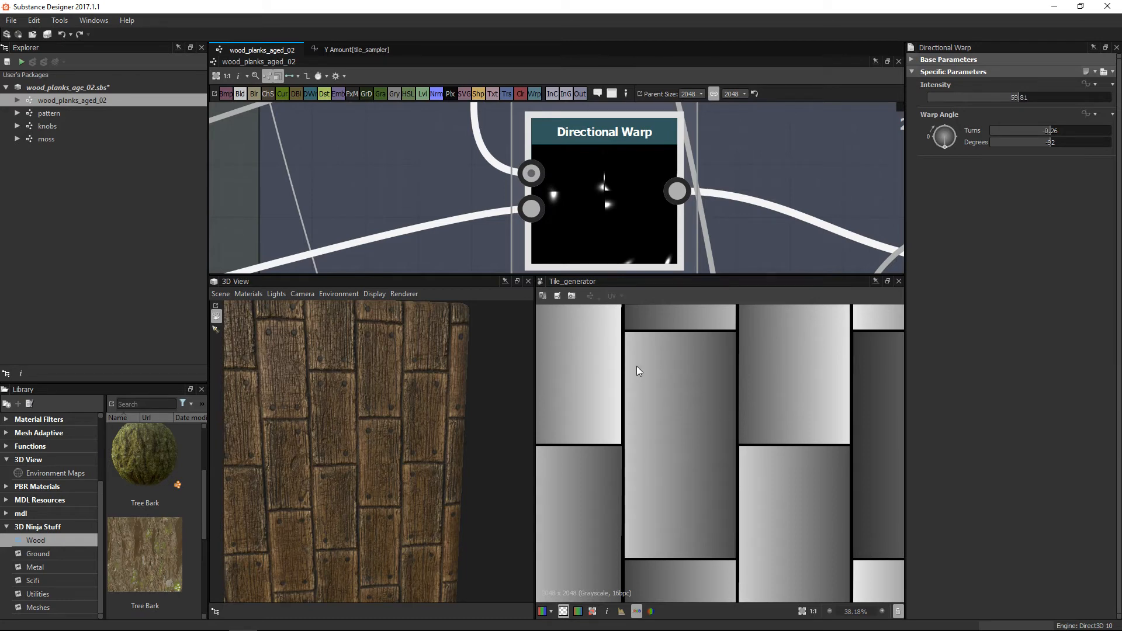
pyautogui.doubleClick(609, 192)
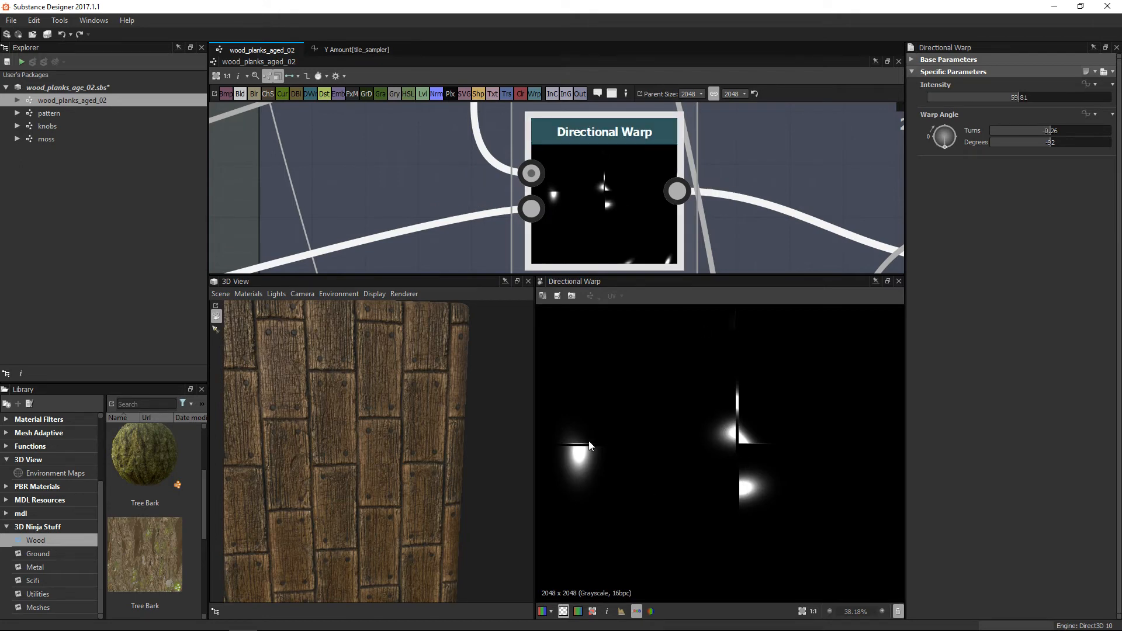
# Preview the Warp node that receives the Directional Warp's knob mask as its Gradient Input.
pyautogui.scroll(-3, 808, 480)
pyautogui.scroll(-5, 695, 205)
pyautogui.scroll(4, 585, 175)
pyautogui.doubleClick(578, 225)
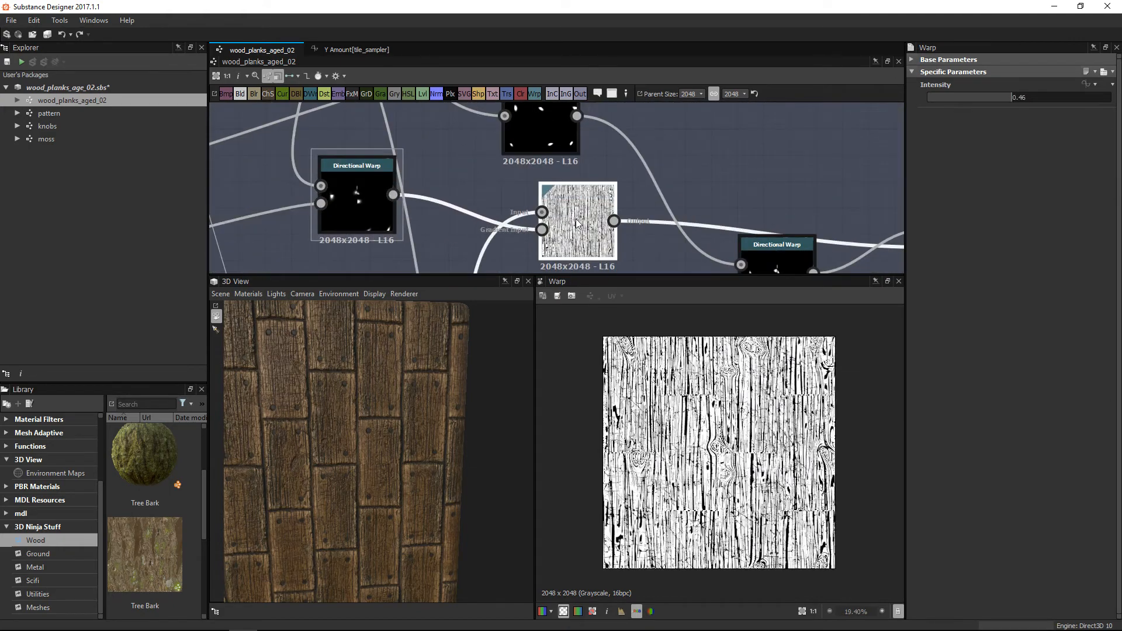
# Preview the Directional Warp beside the pattern node in the Wood lines and pattern frame and inspect its unwarped wood lines up close.
pyautogui.moveTo(577, 226); pyautogui.dragTo(631, 145, button='middle')
pyautogui.scroll(-4, 637, 193)
pyautogui.moveTo(604, 204); pyautogui.dragTo(625, 120, button='middle')
pyautogui.moveTo(602, 204); pyautogui.dragTo(604, 158, button='middle')
pyautogui.scroll(6, 613, 243)
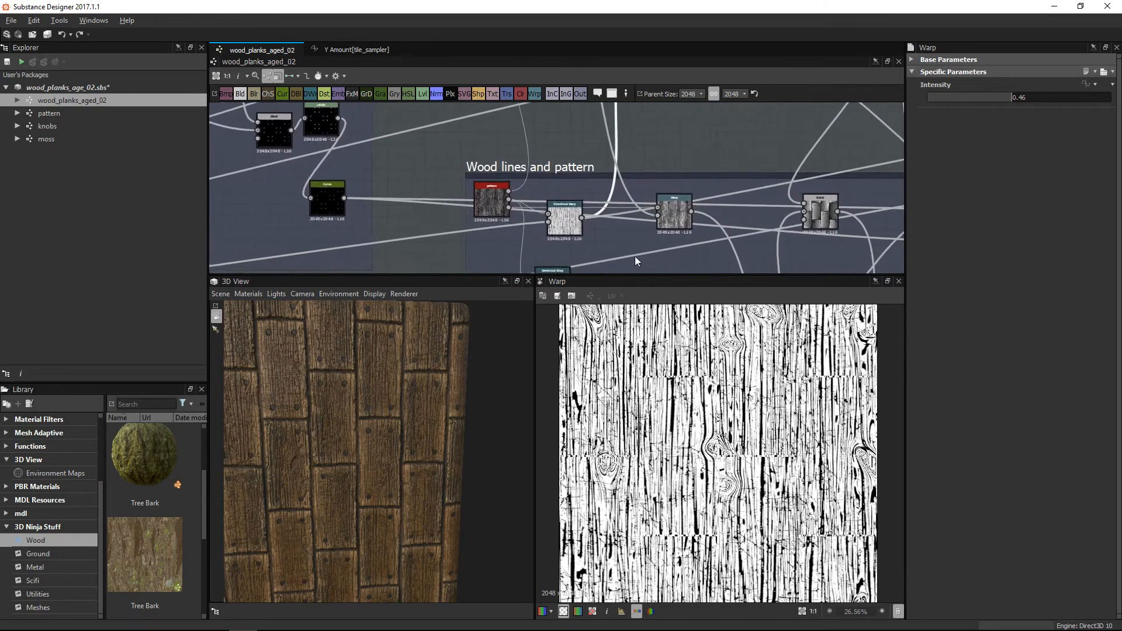
pyautogui.doubleClick(551, 209)
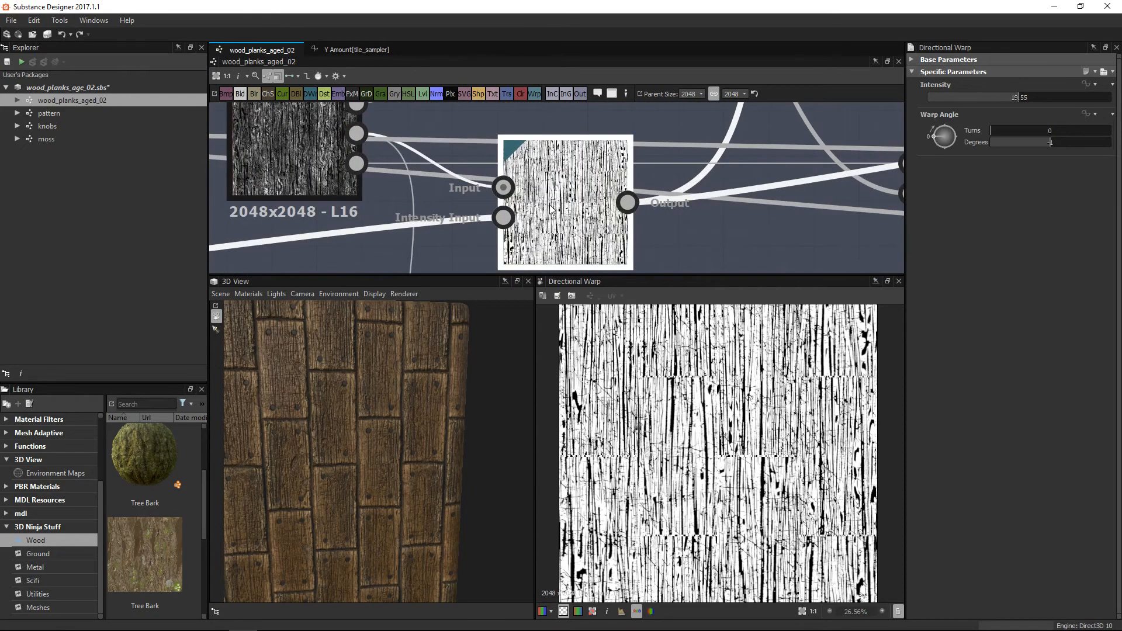
pyautogui.scroll(3, 712, 435)
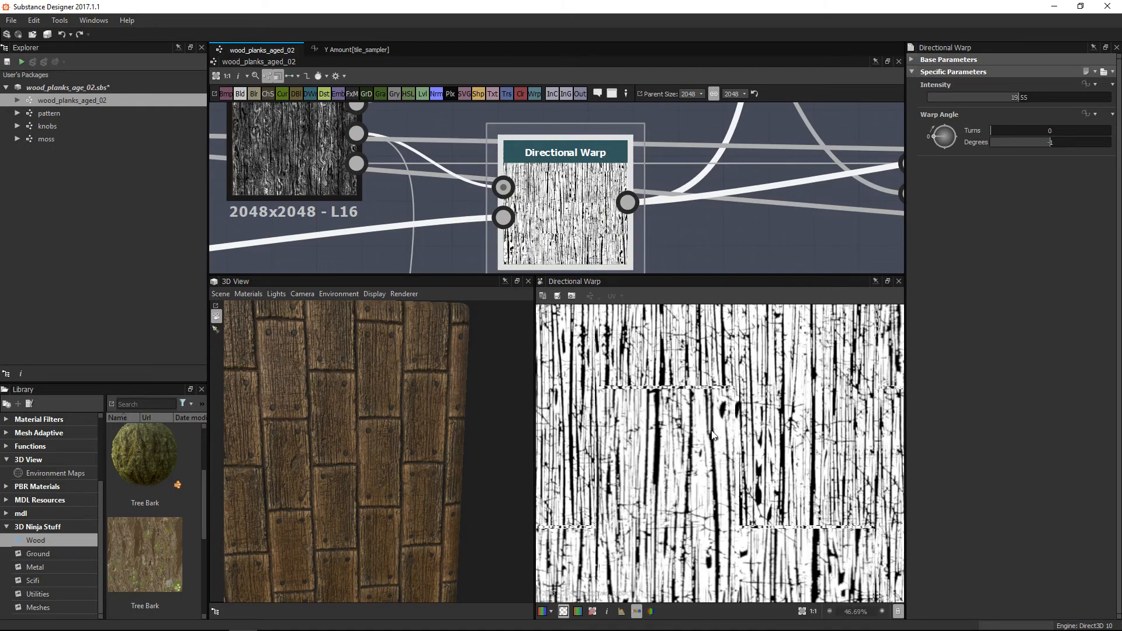
# Preview the Warp node that distorts the grayscale wood pattern in the Wood lines and pattern frame.
pyautogui.moveTo(800, 106); pyautogui.dragTo(676, 266, button='middle')
pyautogui.scroll(-4, 598, 157)
pyautogui.moveTo(621, 181); pyautogui.dragTo(608, 99, button='middle')
pyautogui.scroll(2, 730, 184)
pyautogui.doubleClick(730, 184)
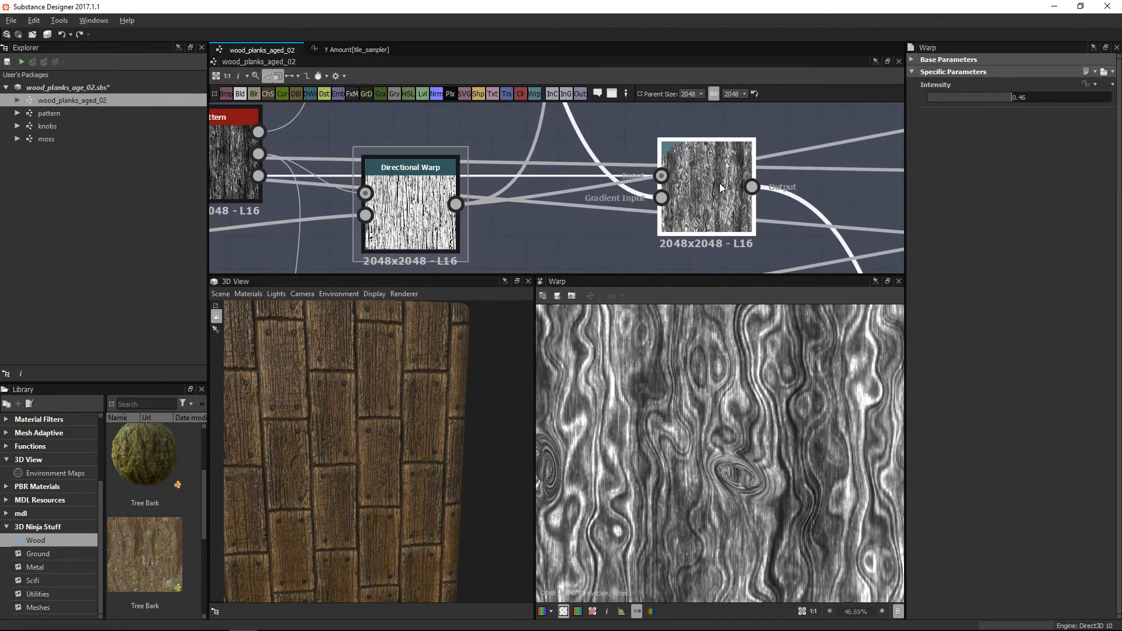
# Preview the source of the wood pattern Warp node's Input and examine the grain without knobs.
pyautogui.moveTo(735, 184); pyautogui.dragTo(619, 197, button='middle')
pyautogui.scroll(2, 619, 198)
pyautogui.doubleClick(515, 191)
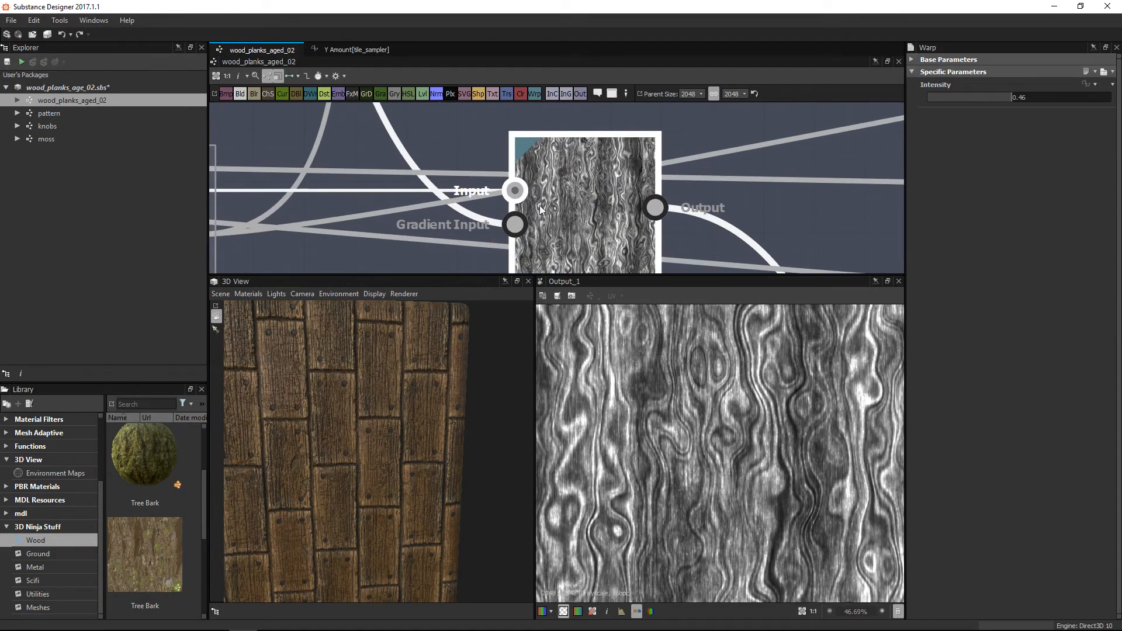
pyautogui.scroll(1, 723, 506)
pyautogui.scroll(1, 723, 505)
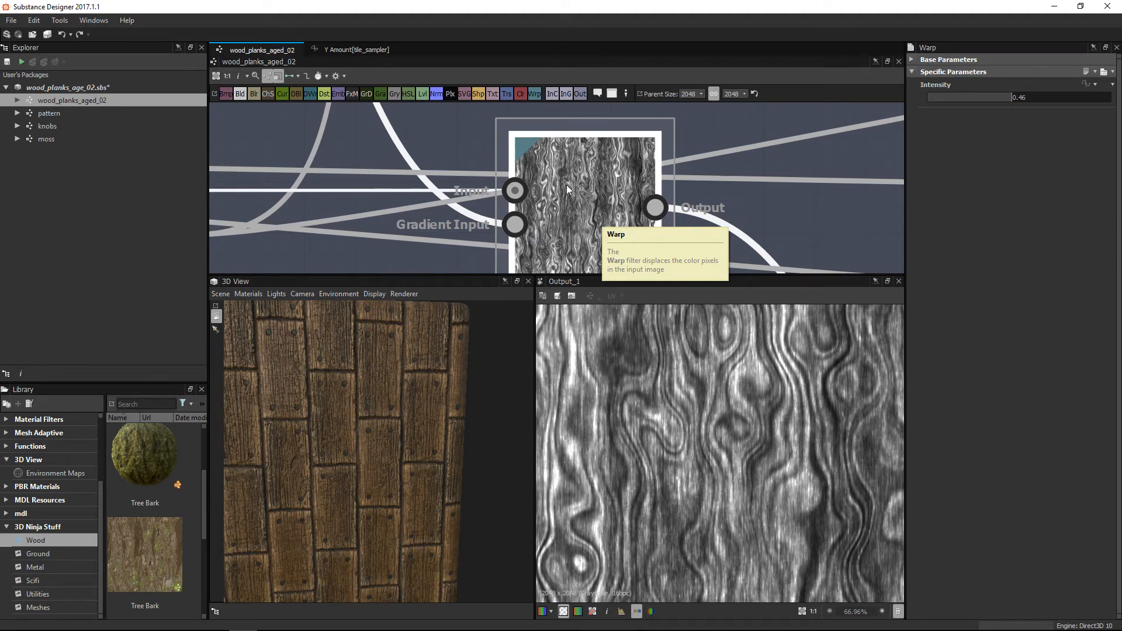
# Preview the wood pattern Warp's Gradient Input source and compare the knob mask with the node's warped result.
pyautogui.click(515, 225)
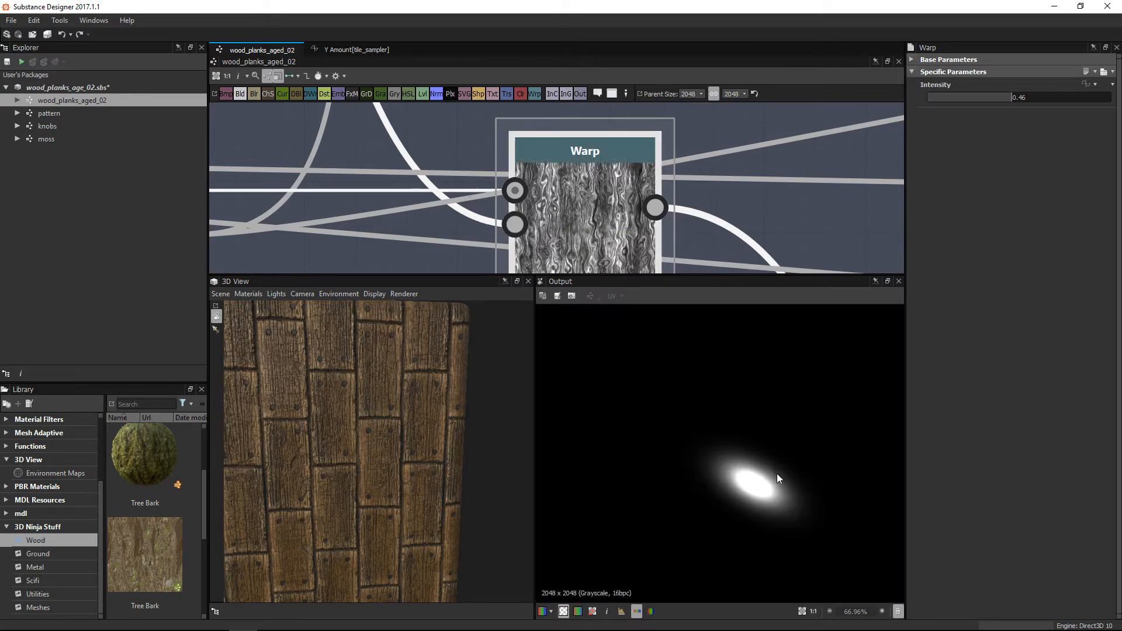
pyautogui.doubleClick(593, 219)
pyautogui.moveTo(574, 567); pyautogui.dragTo(551, 510, button='middle')
pyautogui.scroll(2, 752, 428)
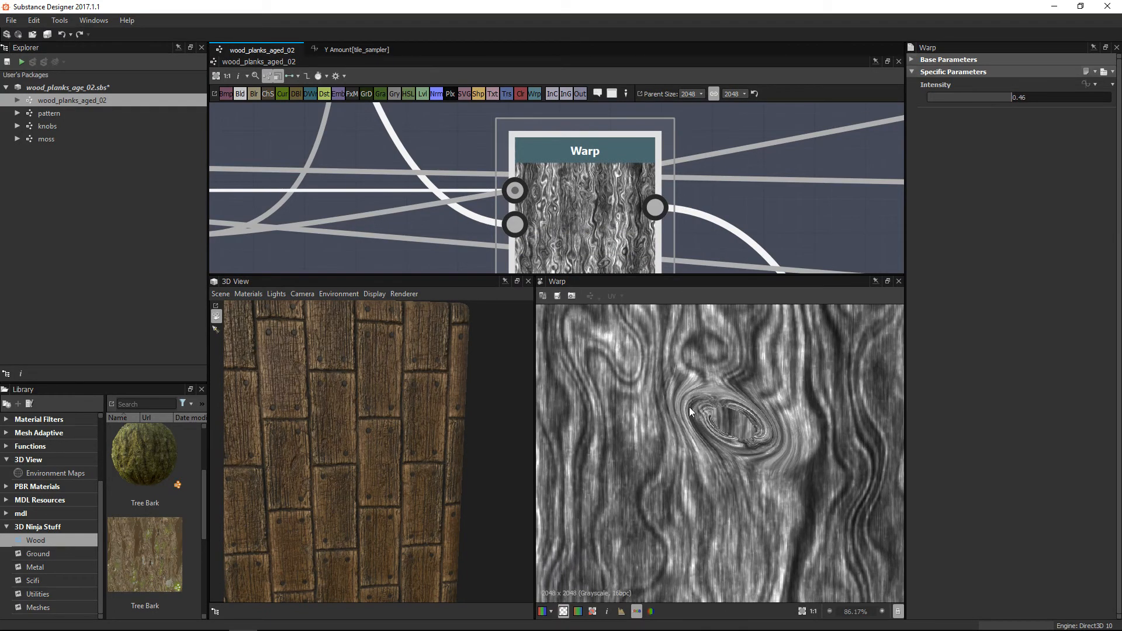
# Preview the Warp node for the black-and-white wood lines and compare its result with its Input source.
pyautogui.scroll(-4, 809, 466)
pyautogui.scroll(-4, 647, 222)
pyautogui.scroll(-3, 647, 222)
pyautogui.moveTo(659, 193); pyautogui.dragTo(660, 248, button='middle')
pyautogui.moveTo(654, 136); pyautogui.dragTo(659, 241, button='middle')
pyautogui.moveTo(646, 173); pyautogui.dragTo(642, 199, button='middle')
pyautogui.scroll(6, 628, 180)
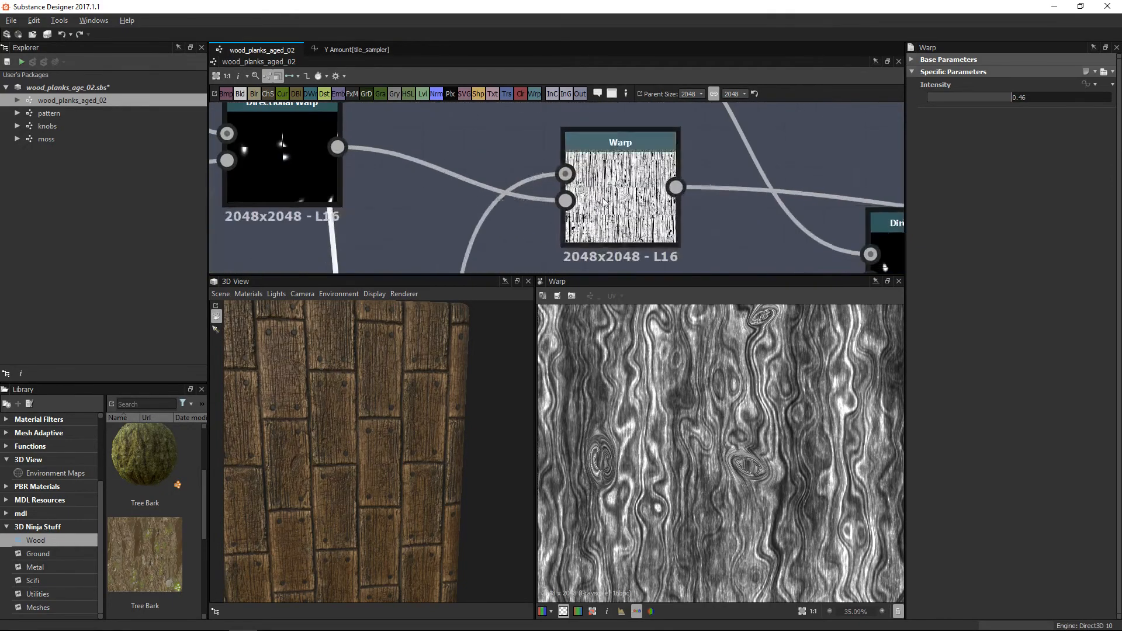
pyautogui.doubleClick(599, 187)
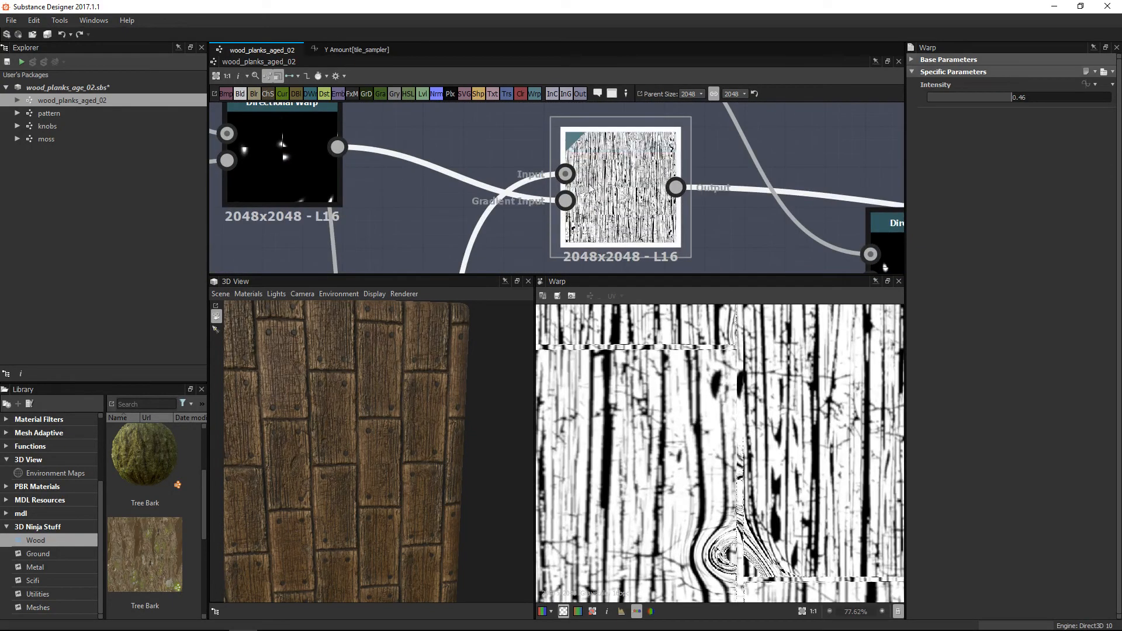
pyautogui.doubleClick(565, 173)
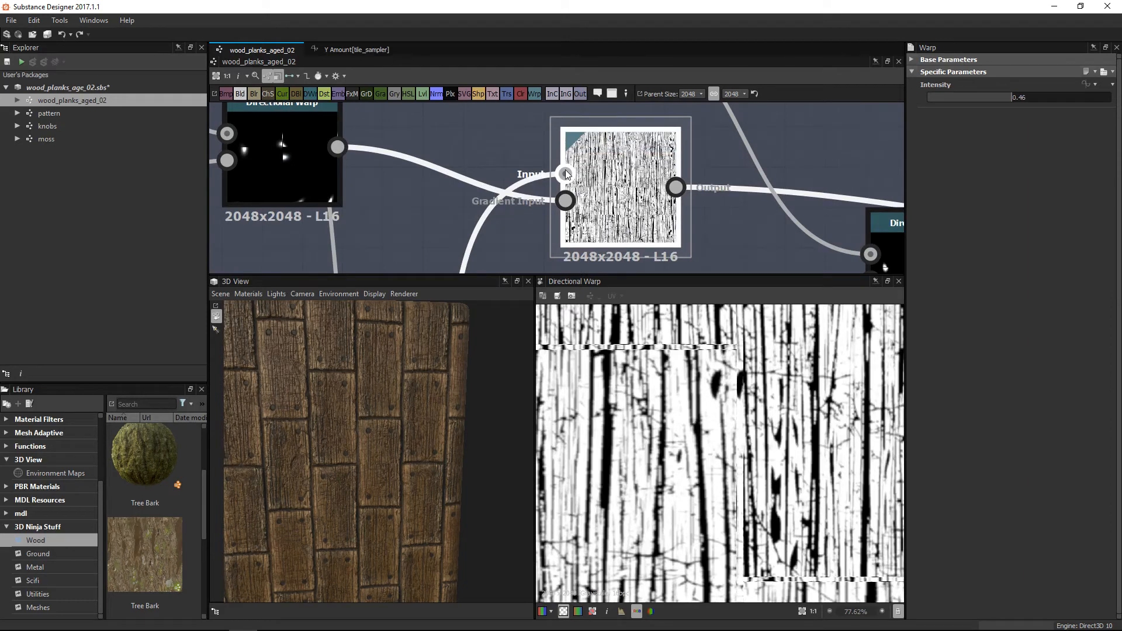
# Preview the Warp node's Gradient Input map and its warped output, examining the wood lines around the knots.
pyautogui.doubleClick(566, 201)
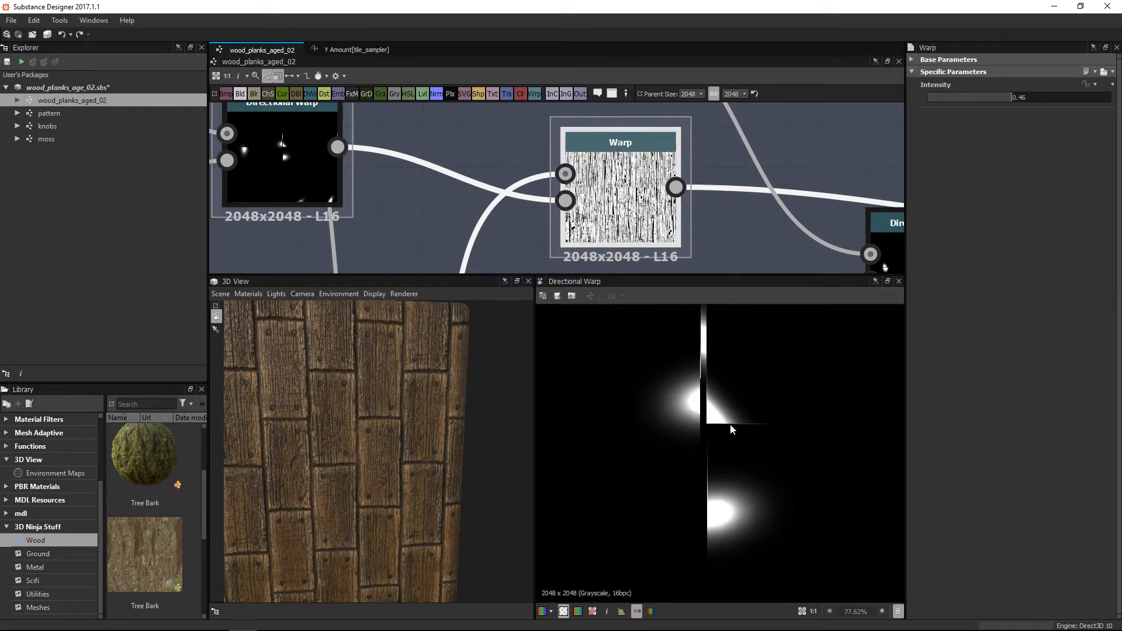
pyautogui.moveTo(342, 154); pyautogui.dragTo(385, 196, button='middle')
pyautogui.moveTo(743, 251); pyautogui.dragTo(545, 187, button='middle')
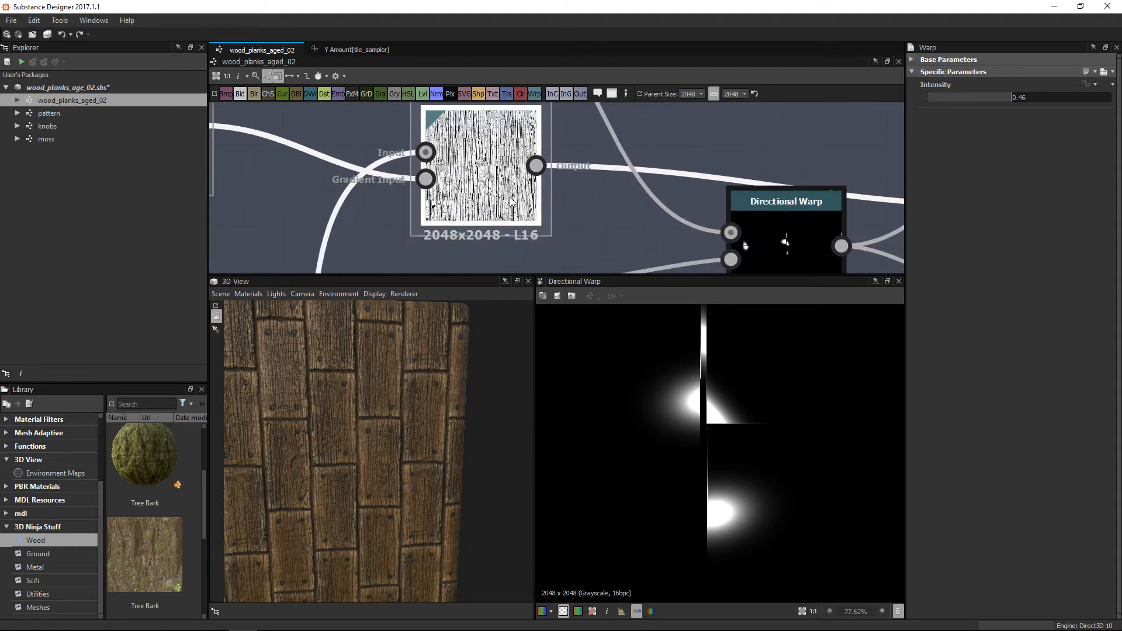
pyautogui.doubleClick(464, 175)
pyautogui.scroll(3, 721, 459)
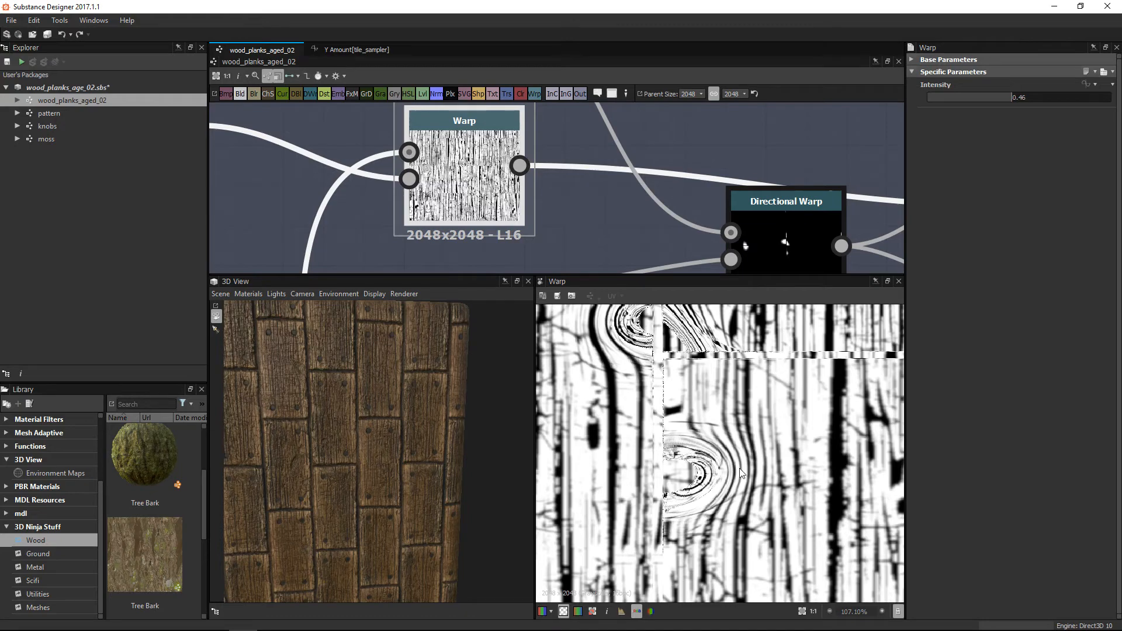
pyautogui.scroll(-3, 696, 412)
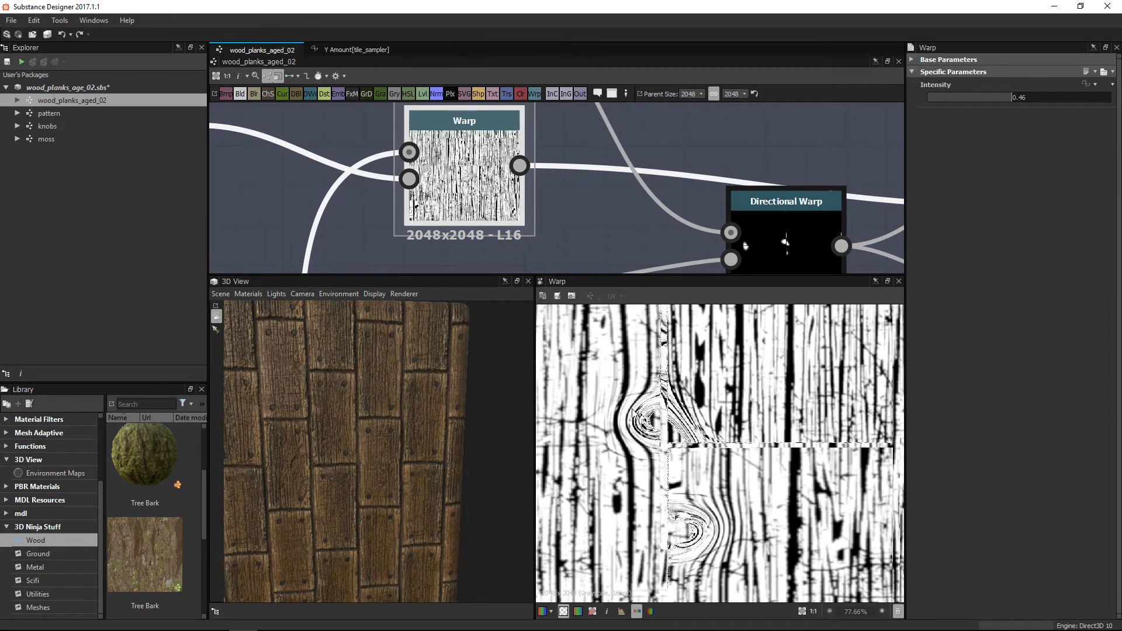
# Preview the Subtract Blend after the Warp node together with its Directional Warp foreground, examining the darkened knots up close.
pyautogui.scroll(-7, 699, 153)
pyautogui.moveTo(699, 153); pyautogui.dragTo(568, 216, button='middle')
pyautogui.scroll(-3, 590, 205)
pyautogui.moveTo(646, 218); pyautogui.dragTo(552, 153, button='middle')
pyautogui.click(584, 172)
pyautogui.doubleClick(591, 176)
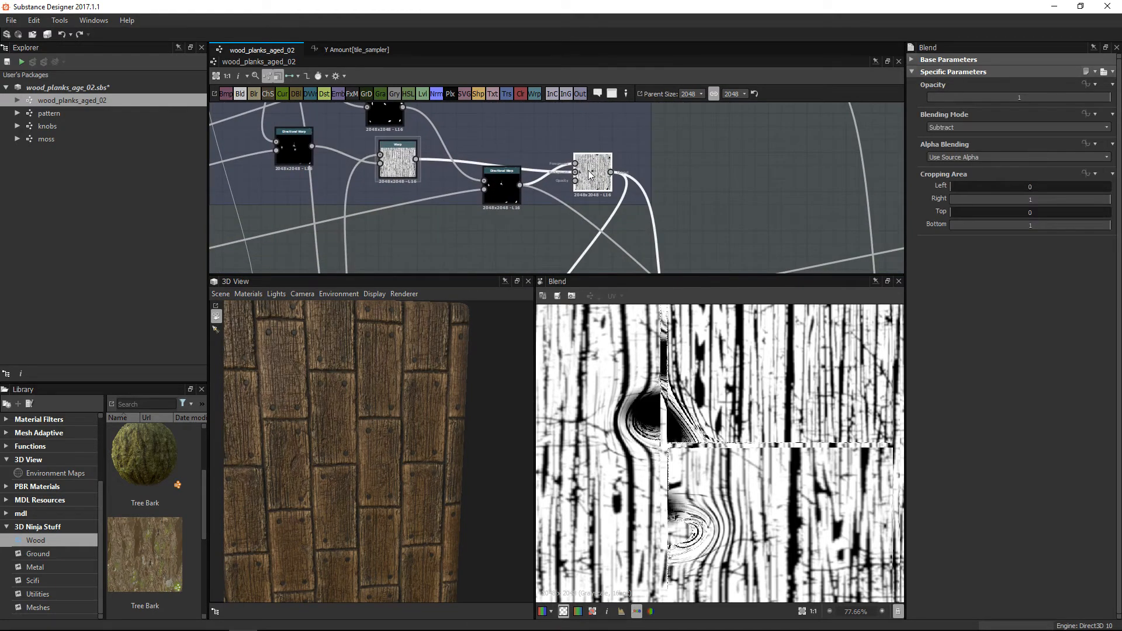
pyautogui.moveTo(543, 189); pyautogui.dragTo(528, 218, button='middle')
pyautogui.scroll(3, 502, 204)
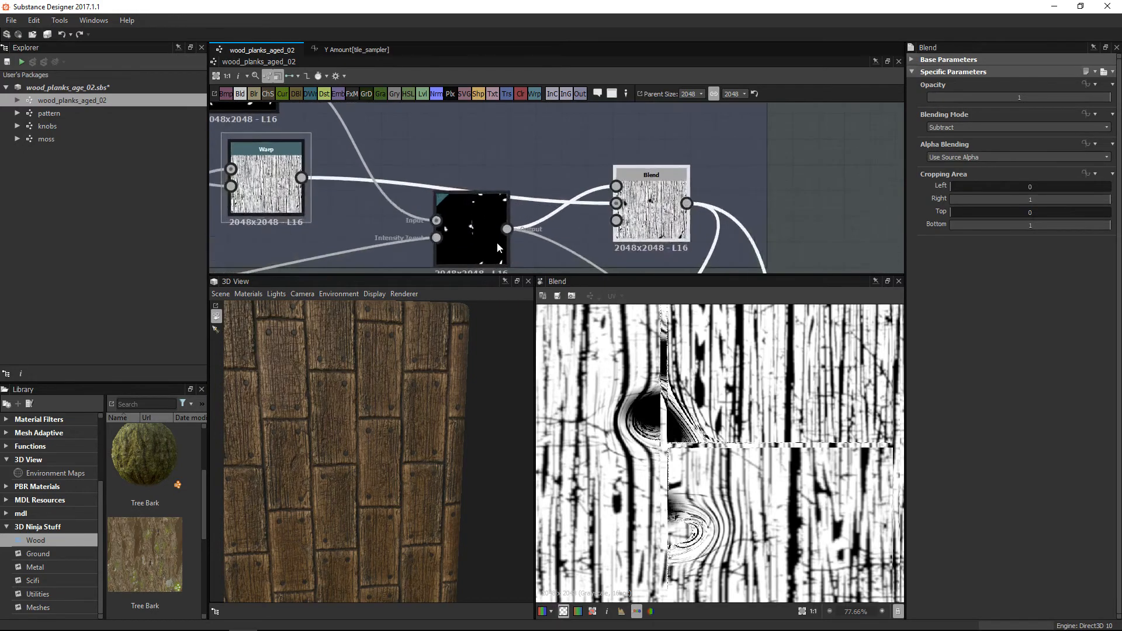
pyautogui.doubleClick(498, 243)
pyautogui.doubleClick(651, 199)
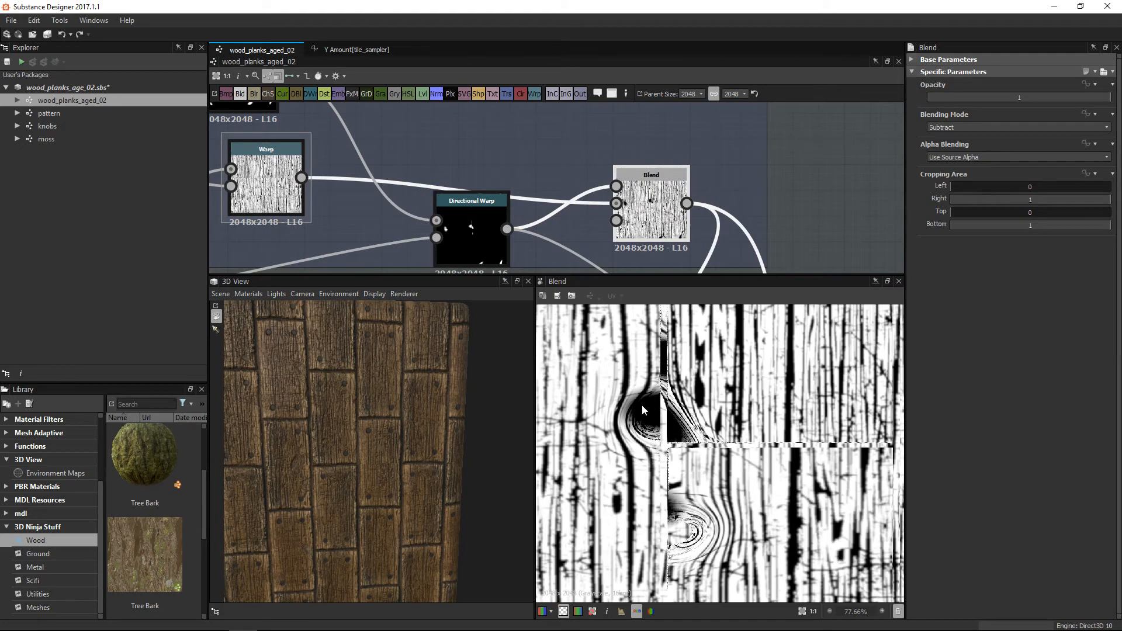
pyautogui.scroll(3, 642, 403)
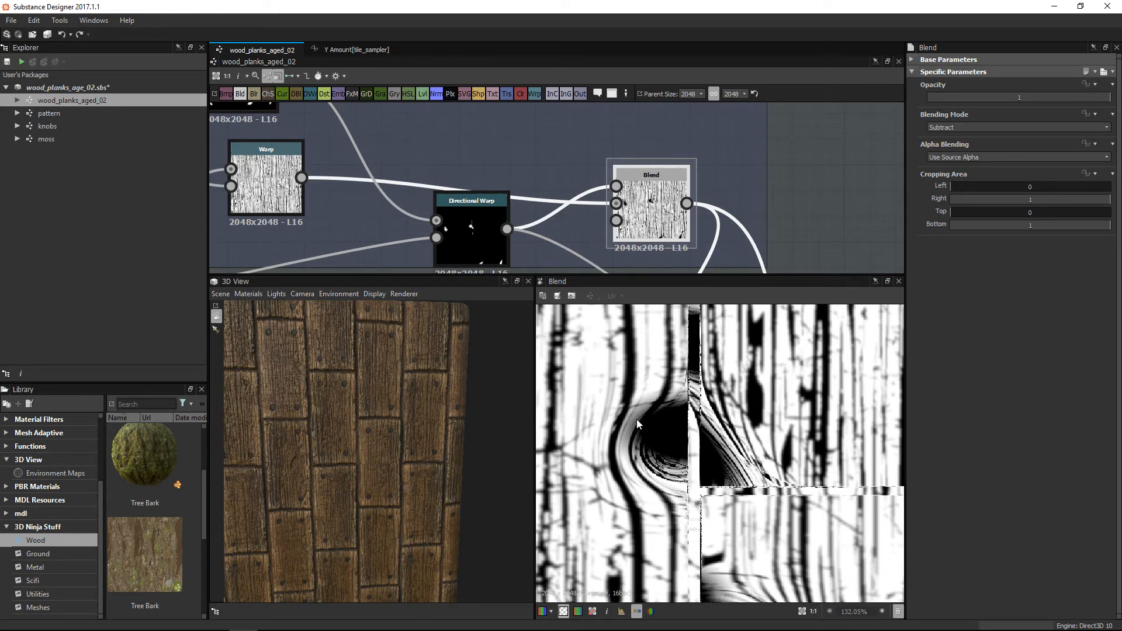
# Preview the Warp node inside the Wood lines and pattern frame.
pyautogui.scroll(-5, 703, 221)
pyautogui.moveTo(702, 221); pyautogui.dragTo(678, 53, button='middle')
pyautogui.scroll(3, 609, 203)
pyautogui.moveTo(418, 208); pyautogui.dragTo(467, 162, button='middle')
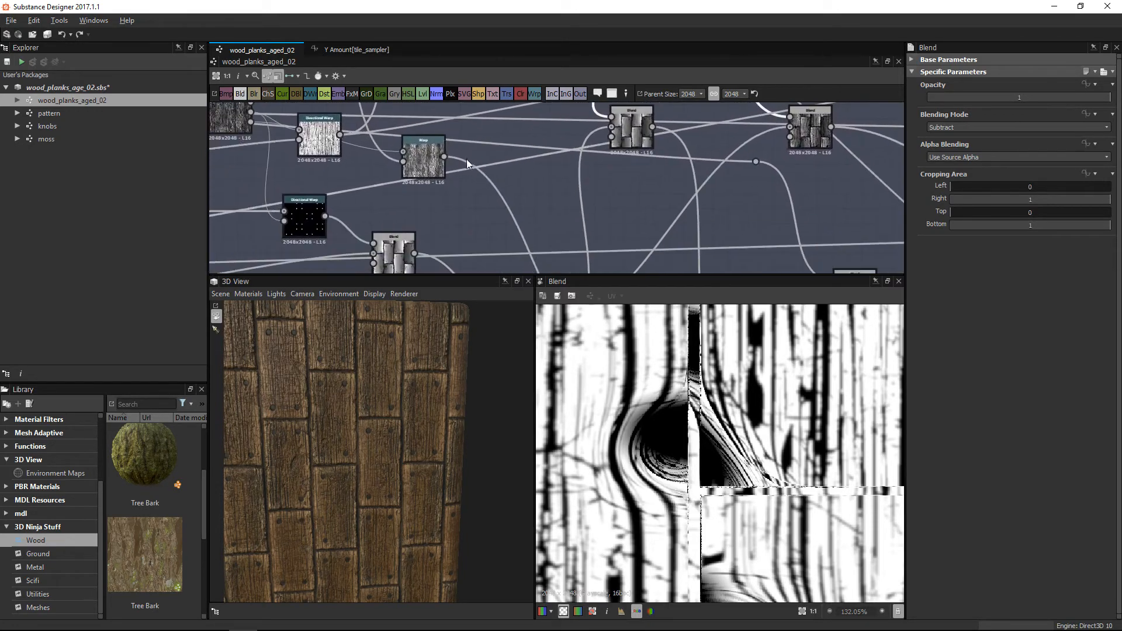
pyautogui.scroll(2, 466, 158)
pyautogui.doubleClick(409, 162)
# Preview the Directional Warp node that distorts the nail dots in the Wood lines and pattern frame.
pyautogui.scroll(-3, 723, 398)
pyautogui.scroll(-1, 685, 365)
pyautogui.moveTo(619, 223); pyautogui.dragTo(621, 133, button='middle')
pyautogui.moveTo(494, 199); pyautogui.dragTo(686, 288, button='middle')
pyautogui.doubleClick(462, 162)
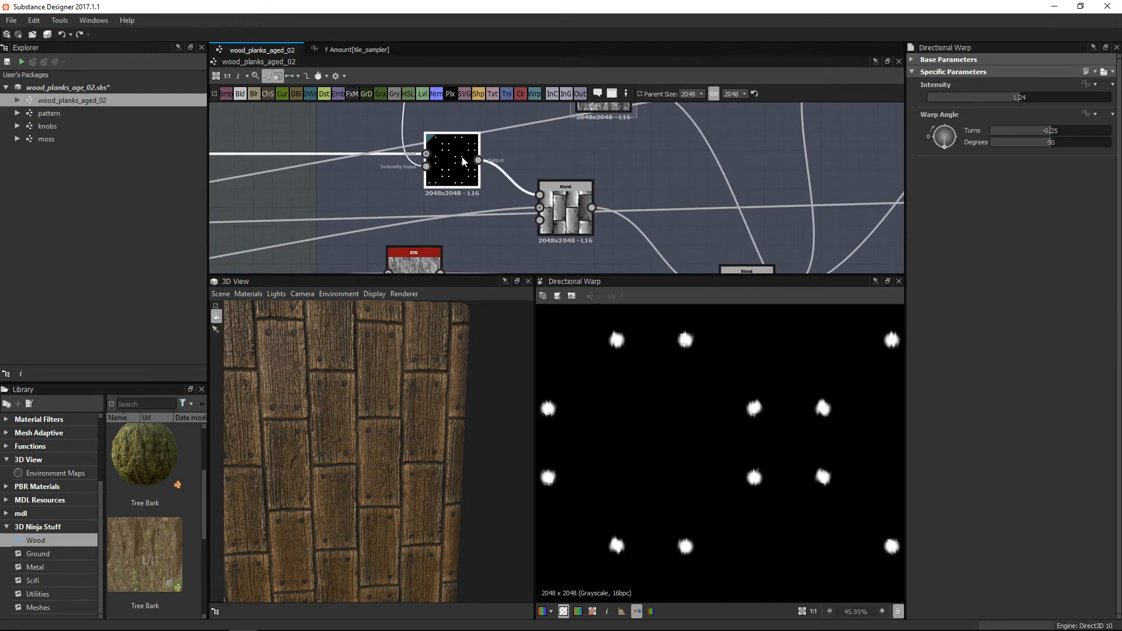
# Compare the nail-dot Directional Warp's Input and Intensity Input maps with its distorted output.
pyautogui.moveTo(561, 217); pyautogui.dragTo(592, 242, button='middle')
pyautogui.scroll(-5, 599, 255)
pyautogui.moveTo(566, 183); pyautogui.dragTo(594, 209, button='middle')
pyautogui.scroll(5, 561, 243)
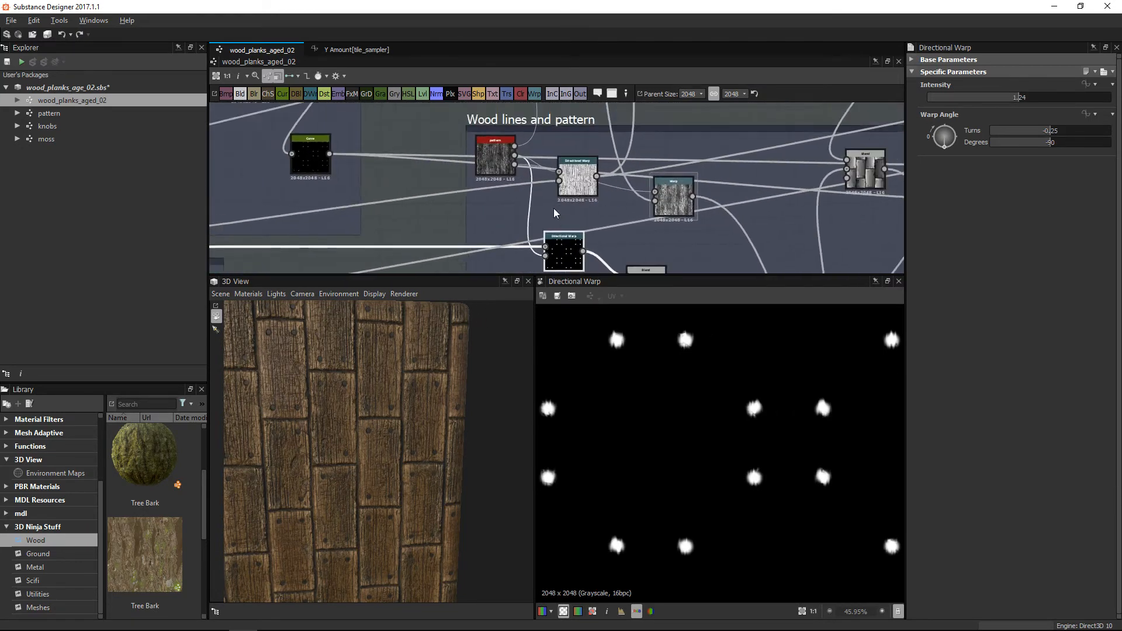
pyautogui.doubleClick(535, 208)
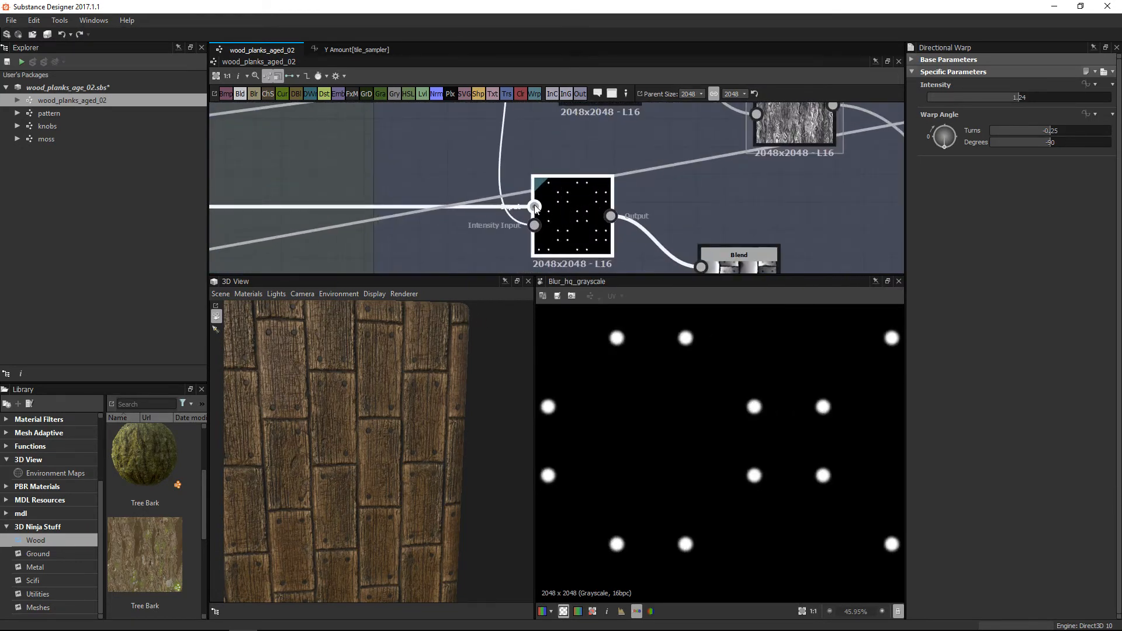
pyautogui.doubleClick(534, 225)
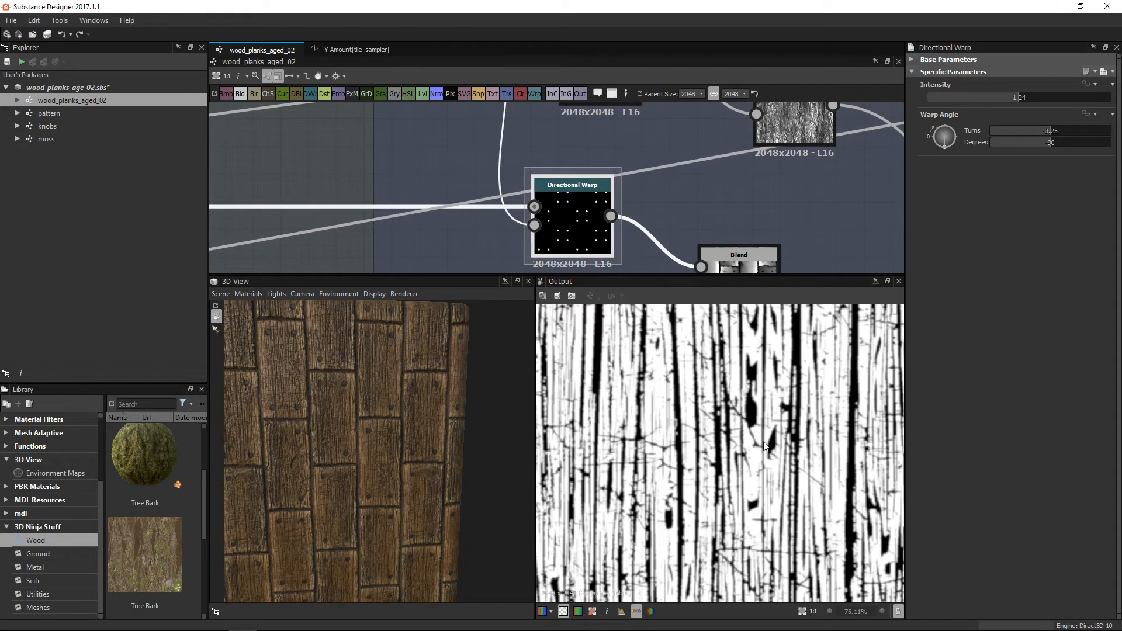
pyautogui.doubleClick(577, 218)
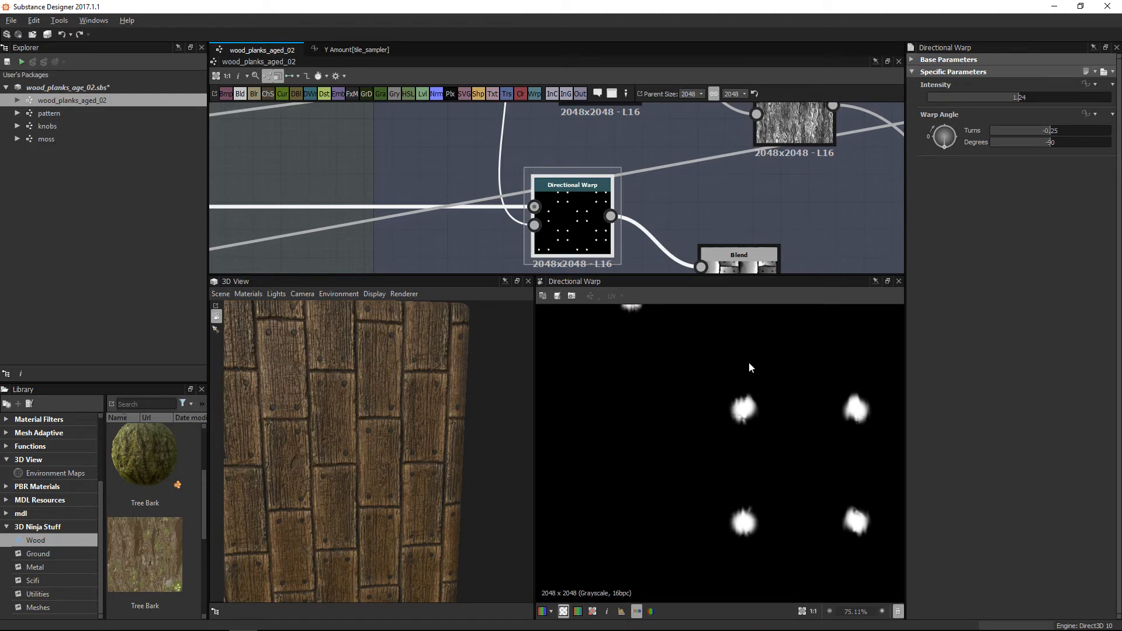
pyautogui.scroll(4, 749, 359)
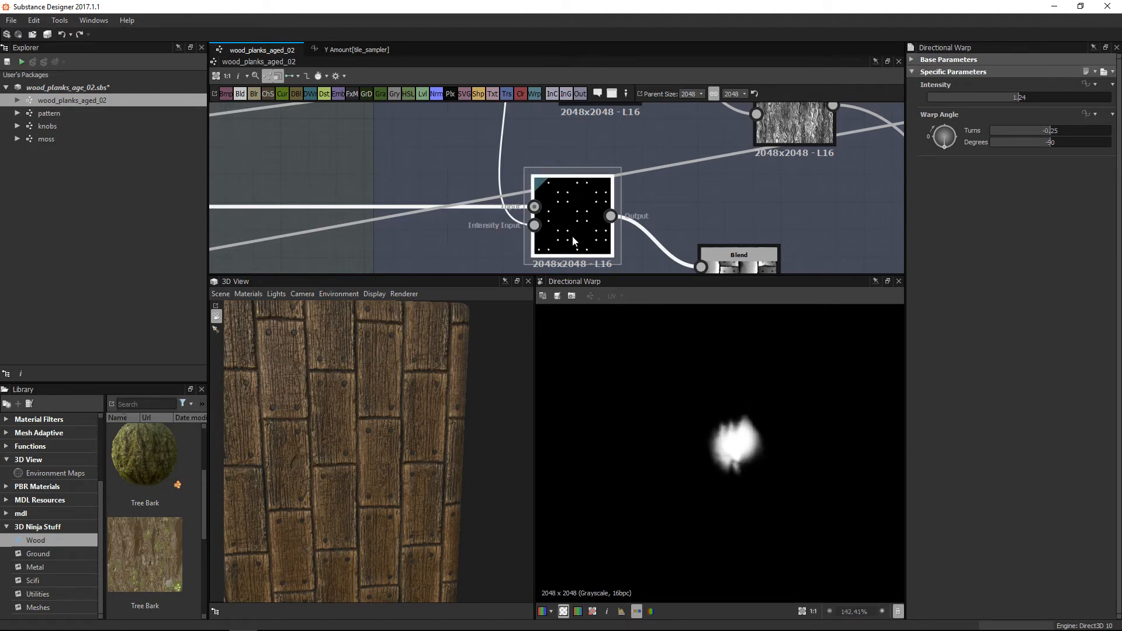
pyautogui.doubleClick(534, 225)
pyautogui.doubleClick(548, 214)
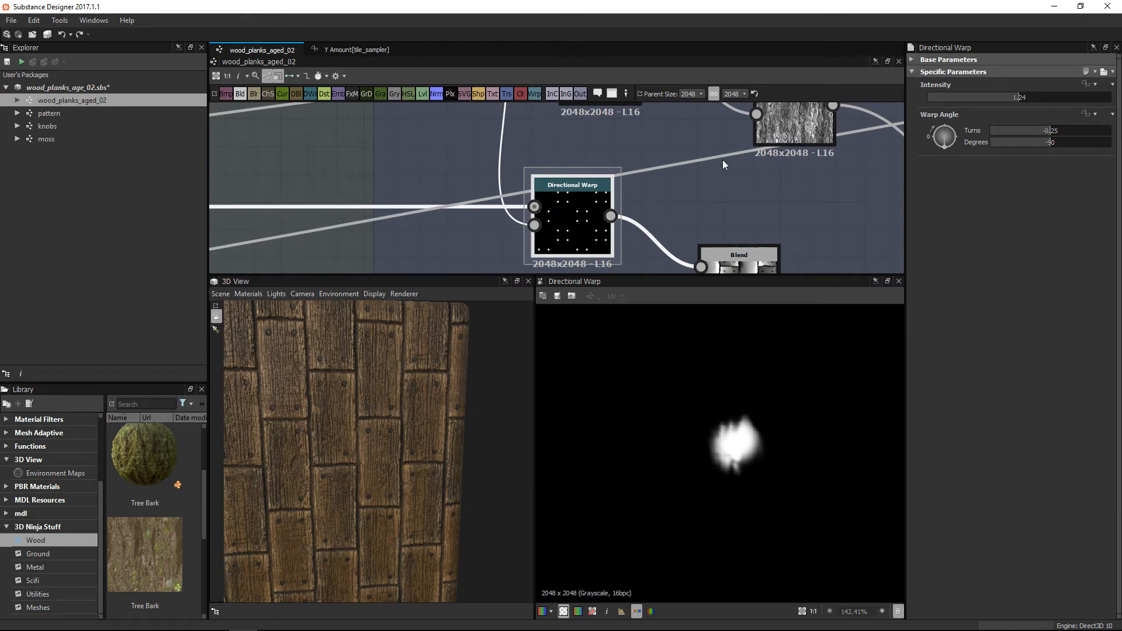
# Move the Subtract Blend for the nail dots up in line with its Directional Warp, and preview its result and inputs.
pyautogui.moveTo(724, 170); pyautogui.dragTo(680, 134, button='middle')
pyautogui.scroll(-1, 680, 134)
pyautogui.doubleClick(690, 229)
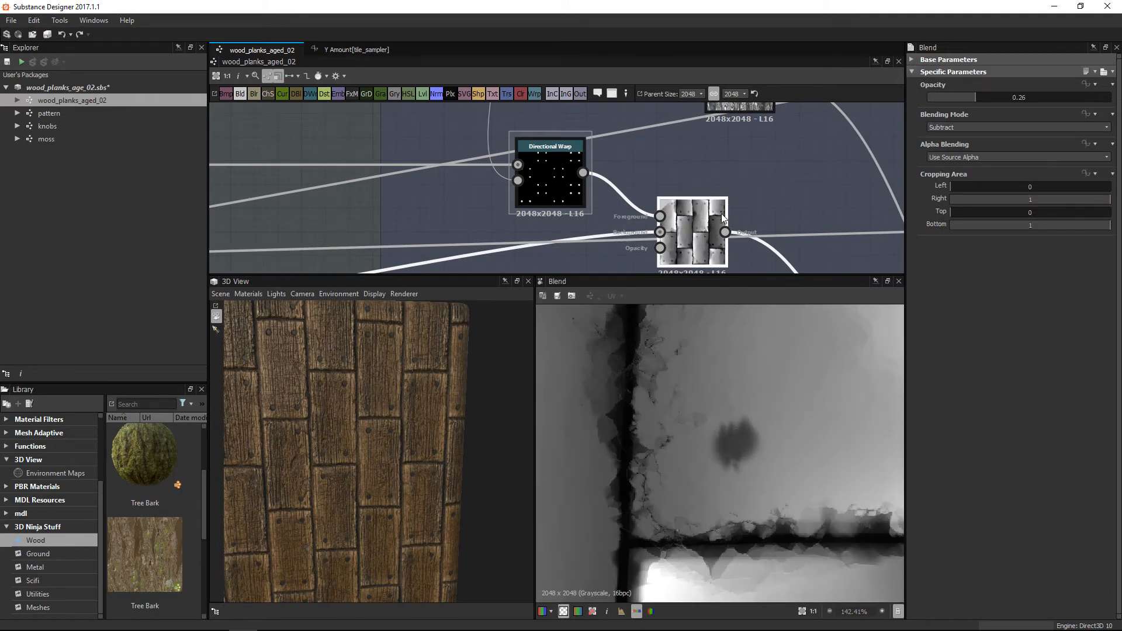
pyautogui.moveTo(704, 207); pyautogui.dragTo(737, 173)
pyautogui.doubleClick(693, 182)
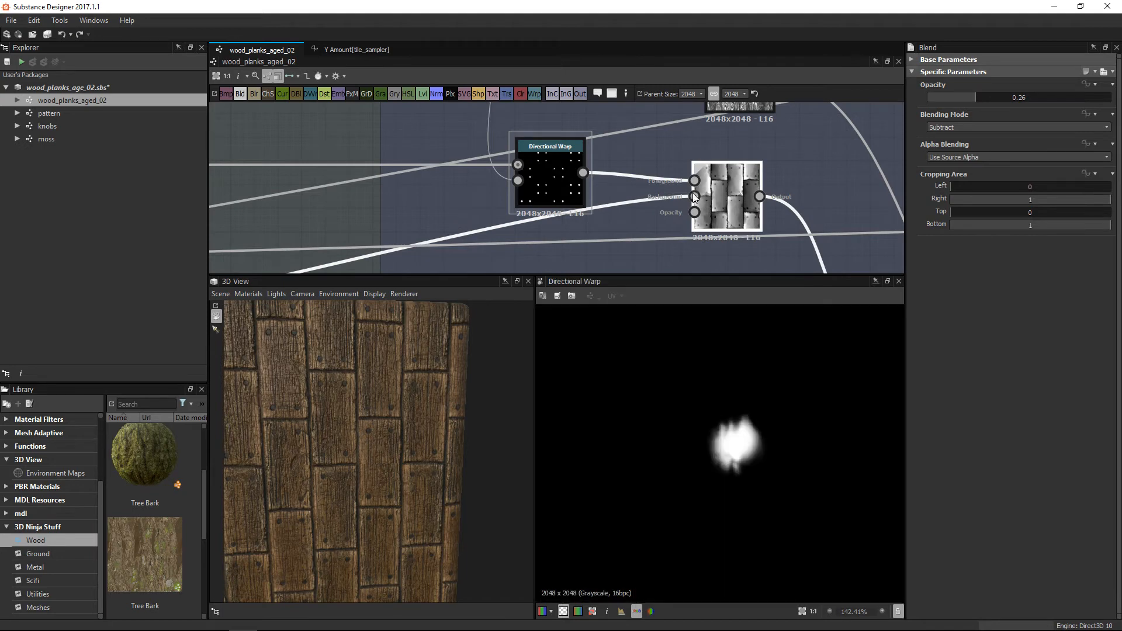
pyautogui.doubleClick(693, 197)
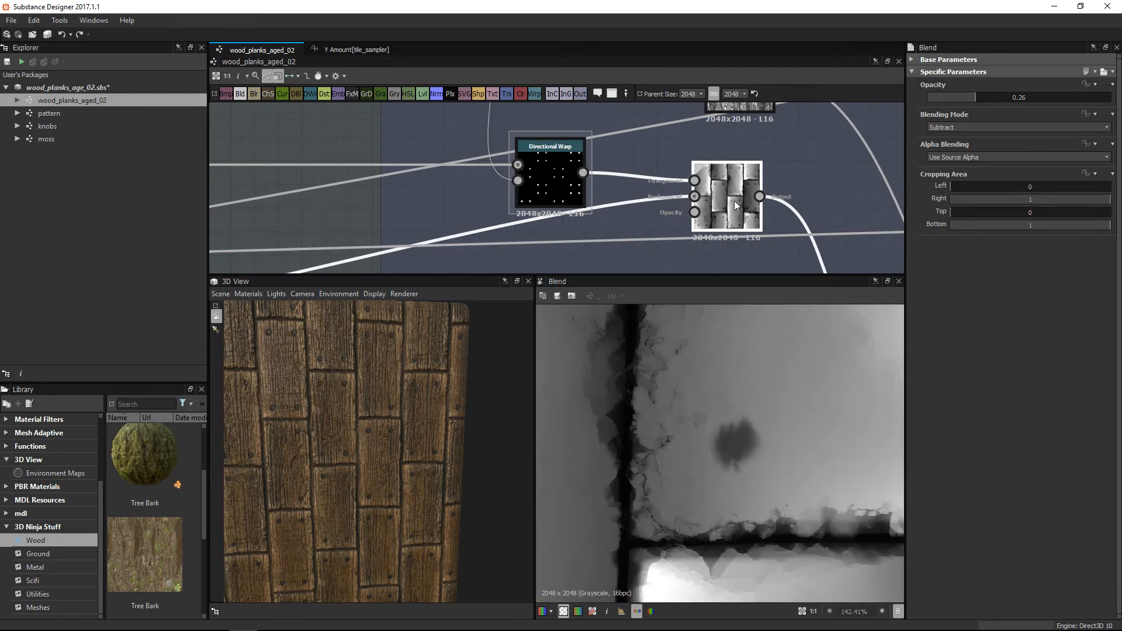
# Preview the Multiply Blend fed by the ETK node and move it slightly closer to its inputs.
pyautogui.scroll(-6, 726, 205)
pyautogui.moveTo(786, 217); pyautogui.dragTo(584, 177, button='middle')
pyautogui.scroll(4, 585, 178)
pyautogui.doubleClick(609, 237)
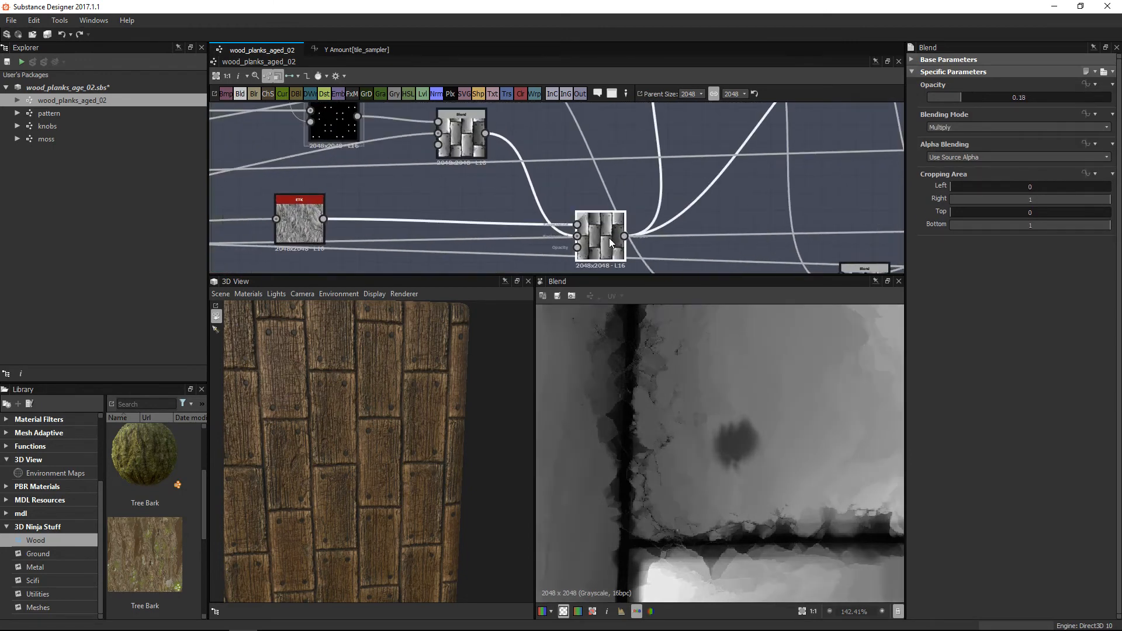
pyautogui.moveTo(590, 236); pyautogui.dragTo(563, 219)
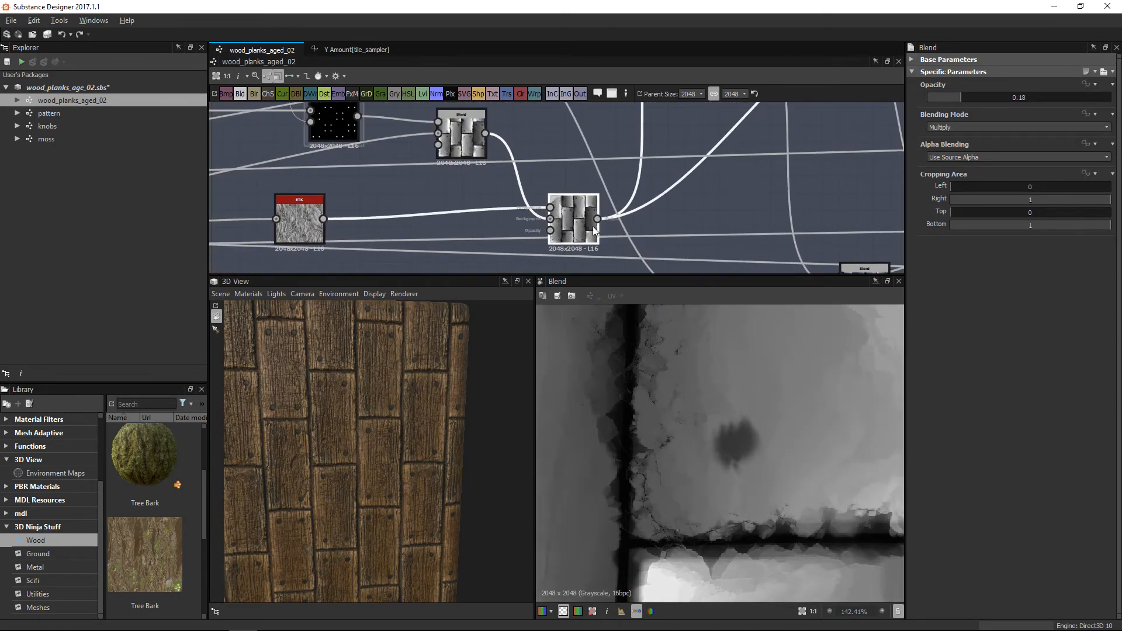
pyautogui.scroll(-5, 775, 403)
pyautogui.scroll(-2, 763, 421)
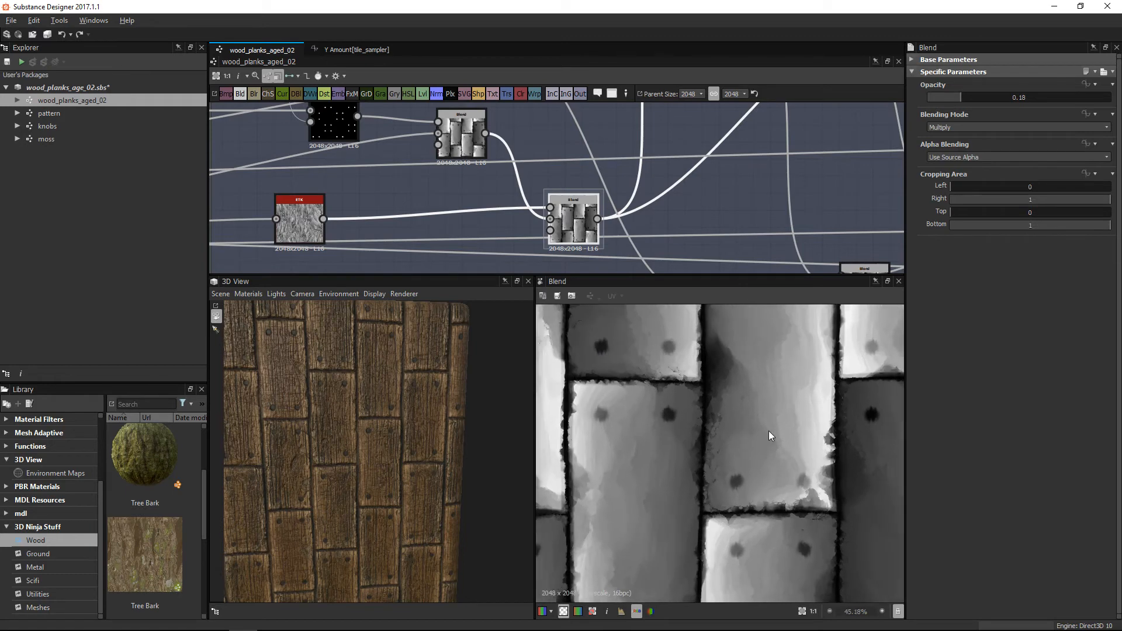
# Examine the ETK node's Facet Edges settings and compare its warped output with the plank map feeding its input.
pyautogui.moveTo(273, 224); pyautogui.dragTo(373, 199, button='middle')
pyautogui.scroll(3, 373, 199)
pyautogui.click(418, 197)
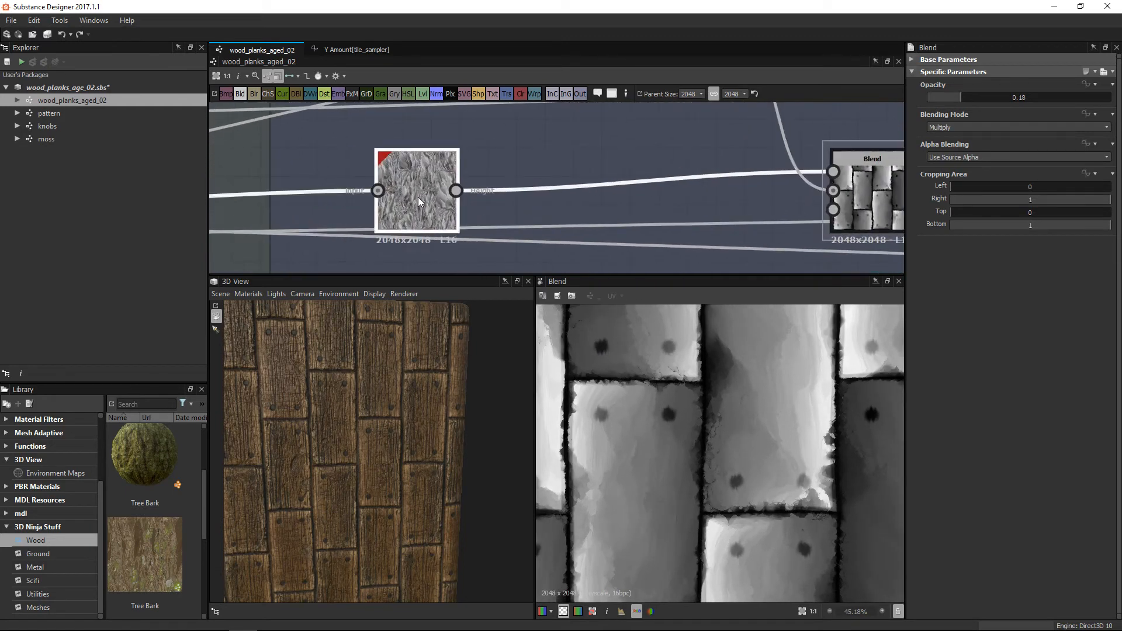
pyautogui.doubleClick(418, 198)
pyautogui.moveTo(499, 194); pyautogui.dragTo(650, 171, button='middle')
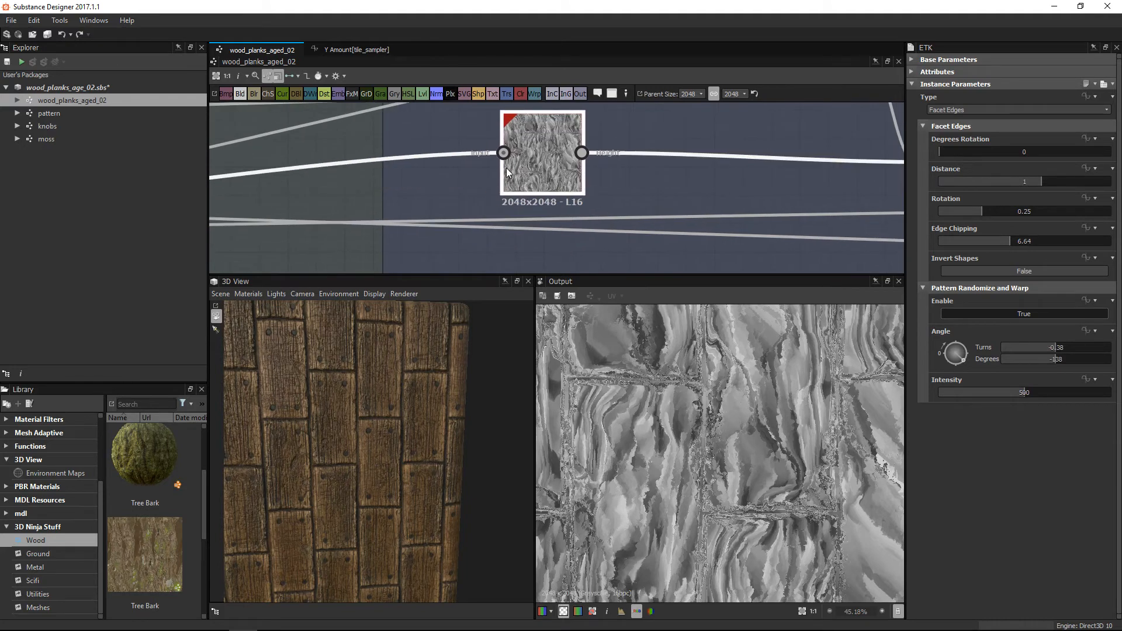
pyautogui.scroll(1, 570, 166)
pyautogui.scroll(1, 569, 165)
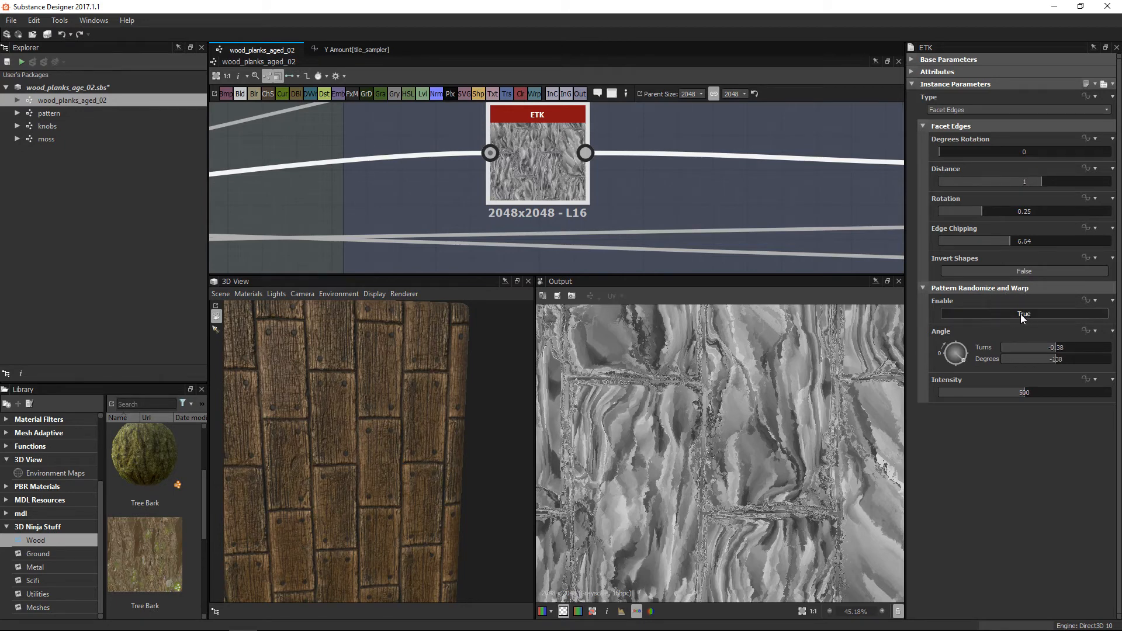
pyautogui.doubleClick(488, 153)
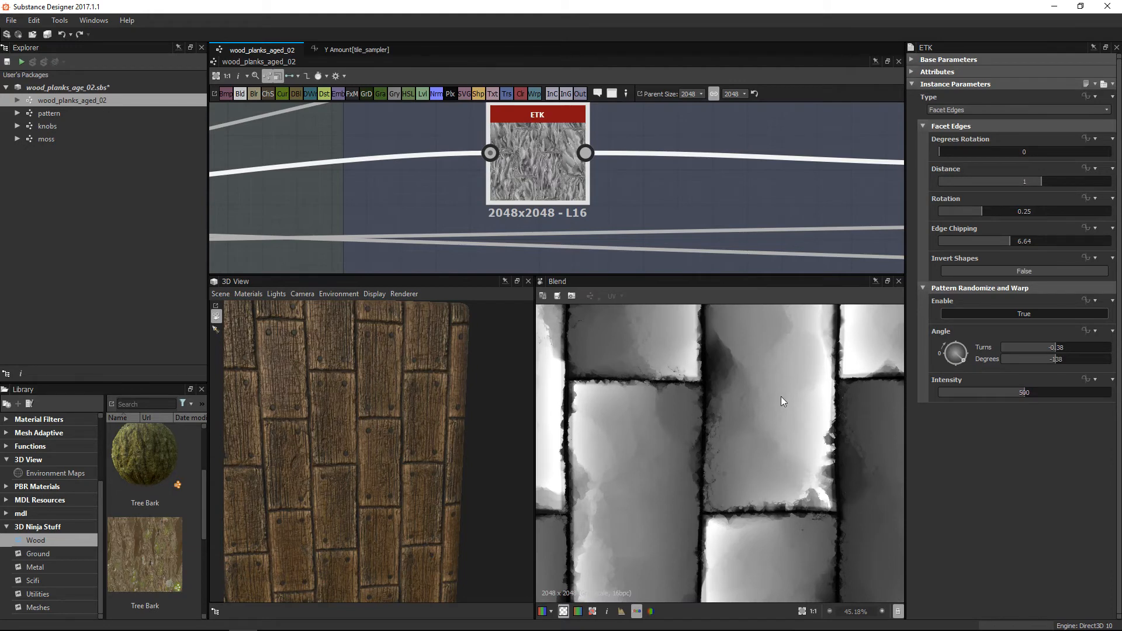
pyautogui.doubleClick(544, 157)
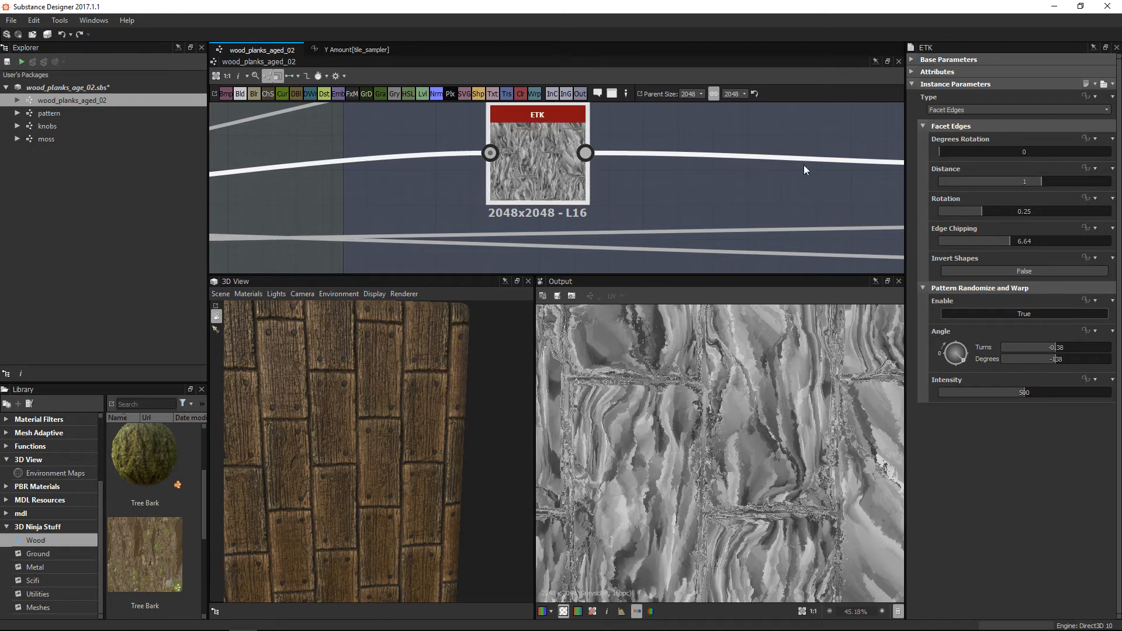
# Preview the Multiply Blend after the ETK node and inspect the facet detail across the planks.
pyautogui.moveTo(792, 168); pyautogui.dragTo(468, 164, button='middle')
pyautogui.doubleClick(715, 170)
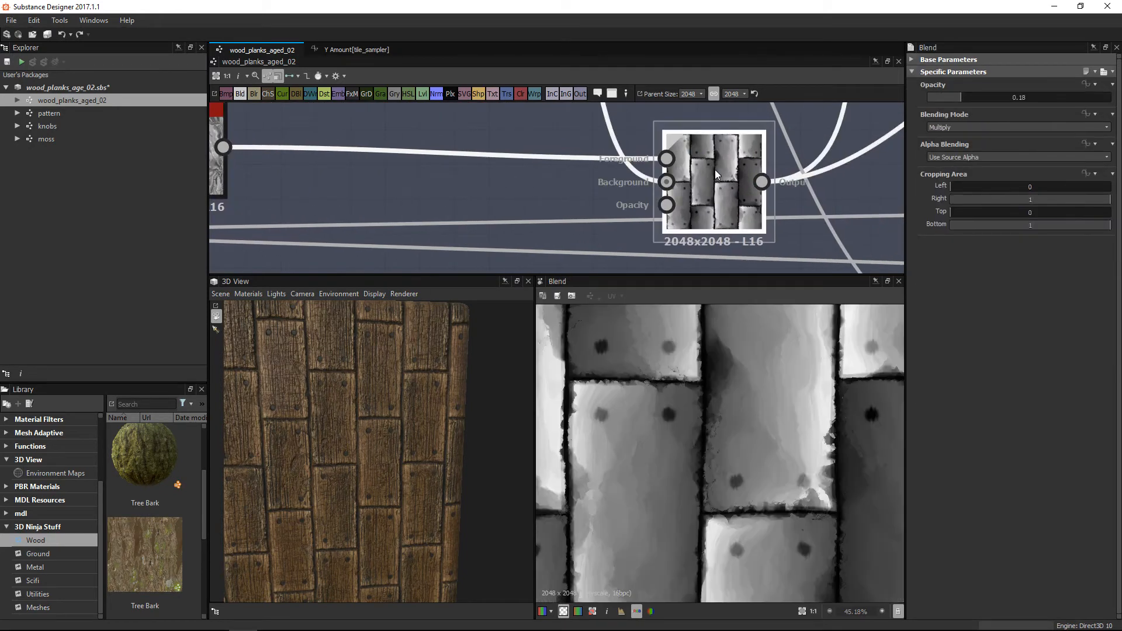
pyautogui.moveTo(660, 453); pyautogui.dragTo(626, 423, button='middle')
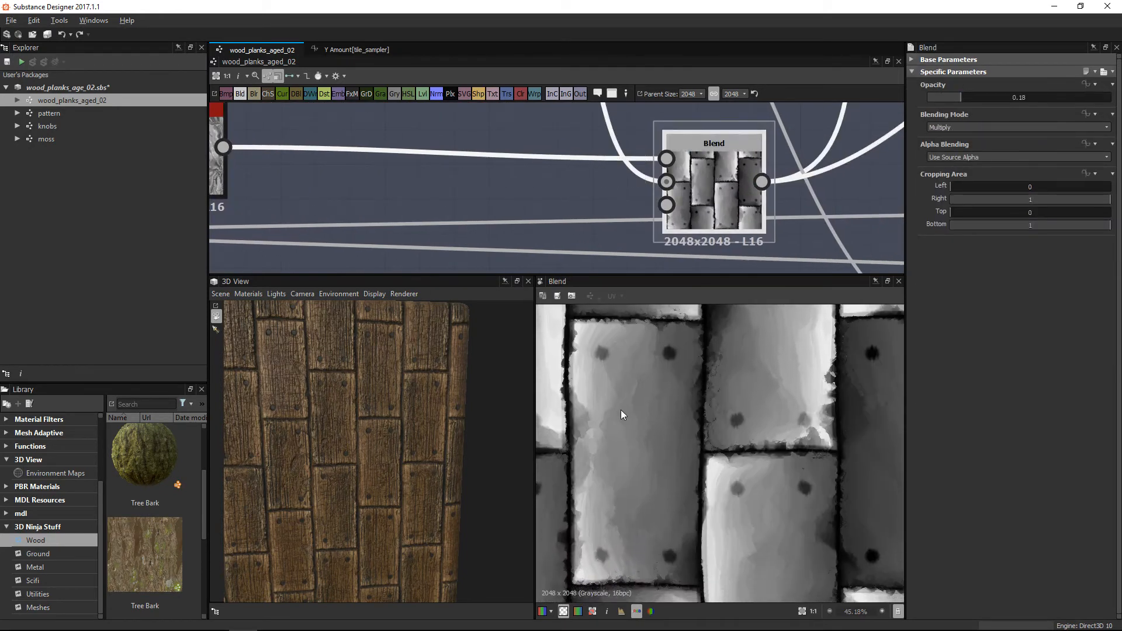
pyautogui.scroll(2, 598, 394)
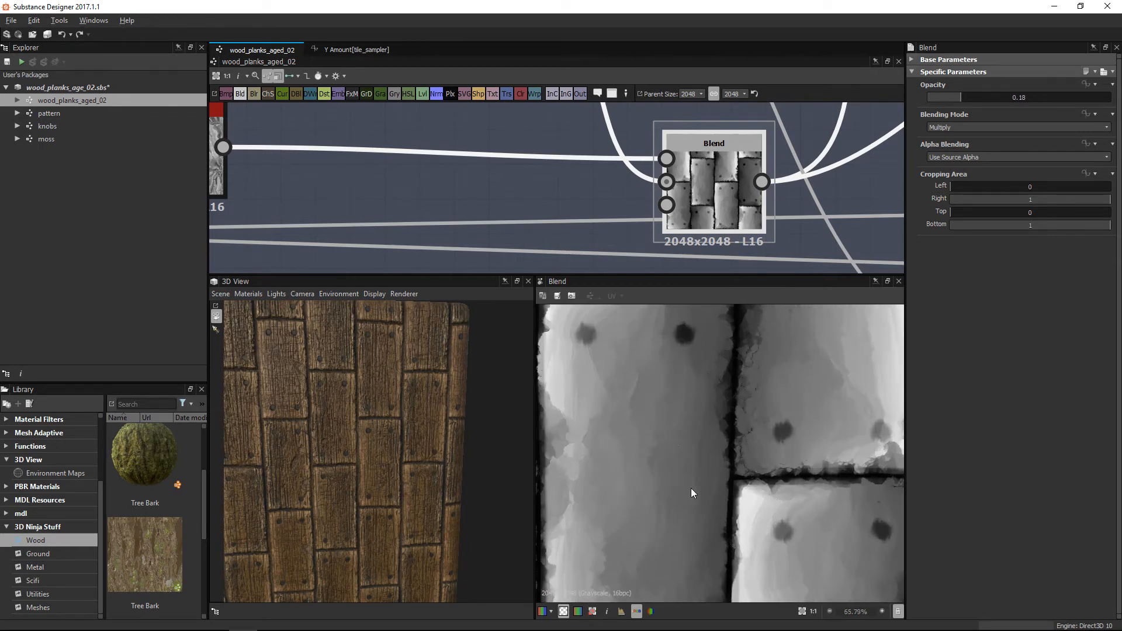
pyautogui.scroll(-4, 686, 462)
pyautogui.scroll(-4, 791, 198)
# Preview the Blend that multiplies the wood lines over the planks and move it lower in the graph.
pyautogui.moveTo(791, 167); pyautogui.dragTo(655, 203, button='middle')
pyautogui.scroll(-2, 678, 200)
pyautogui.moveTo(735, 190); pyautogui.dragTo(642, 186, button='middle')
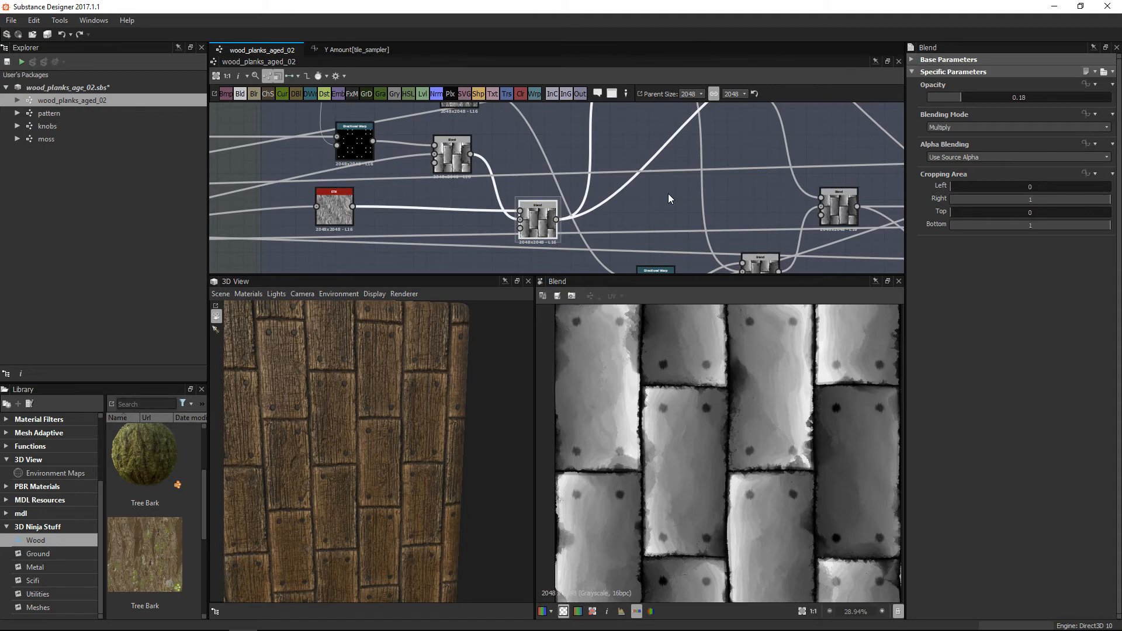
pyautogui.scroll(-3, 627, 160)
pyautogui.scroll(4, 581, 160)
pyautogui.click(547, 136)
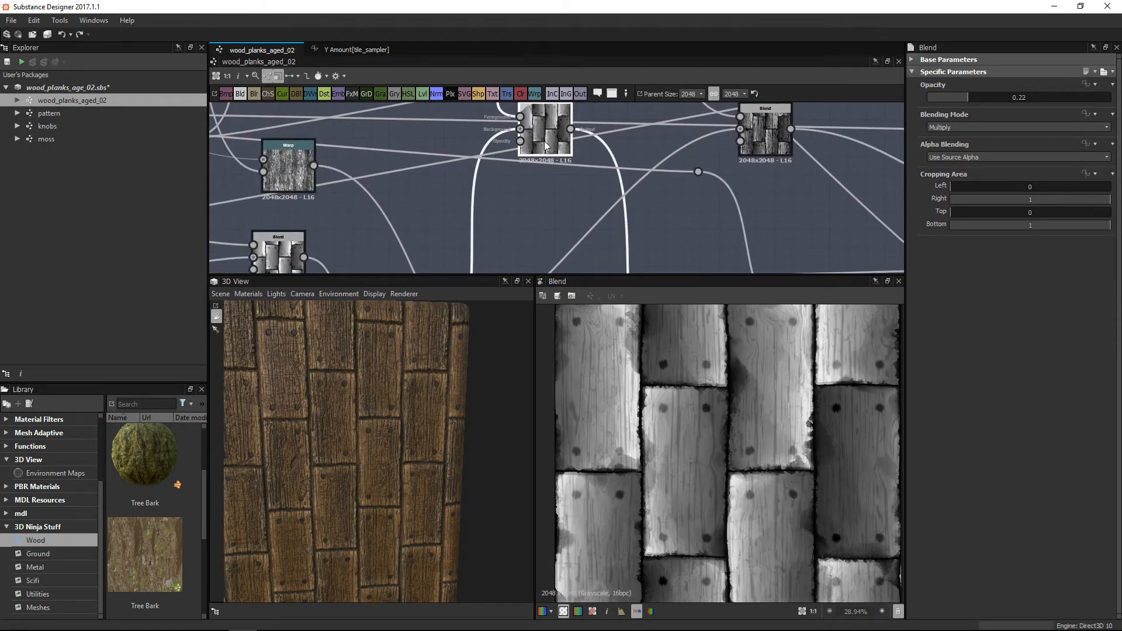
pyautogui.moveTo(545, 136); pyautogui.dragTo(545, 190)
# Compare the wood-line Blend's foreground pattern with its multiplied result on the planks.
pyautogui.scroll(2, 550, 160)
pyautogui.doubleClick(507, 178)
pyautogui.scroll(3, 746, 396)
pyautogui.moveTo(687, 195); pyautogui.dragTo(737, 147, button='middle')
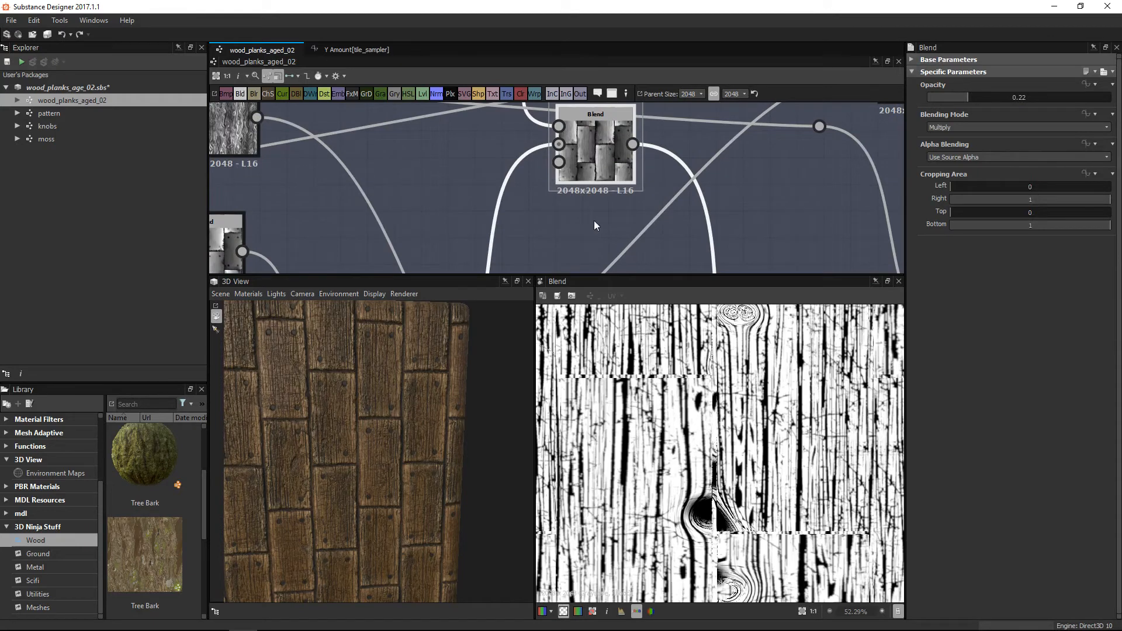
pyautogui.doubleClick(591, 138)
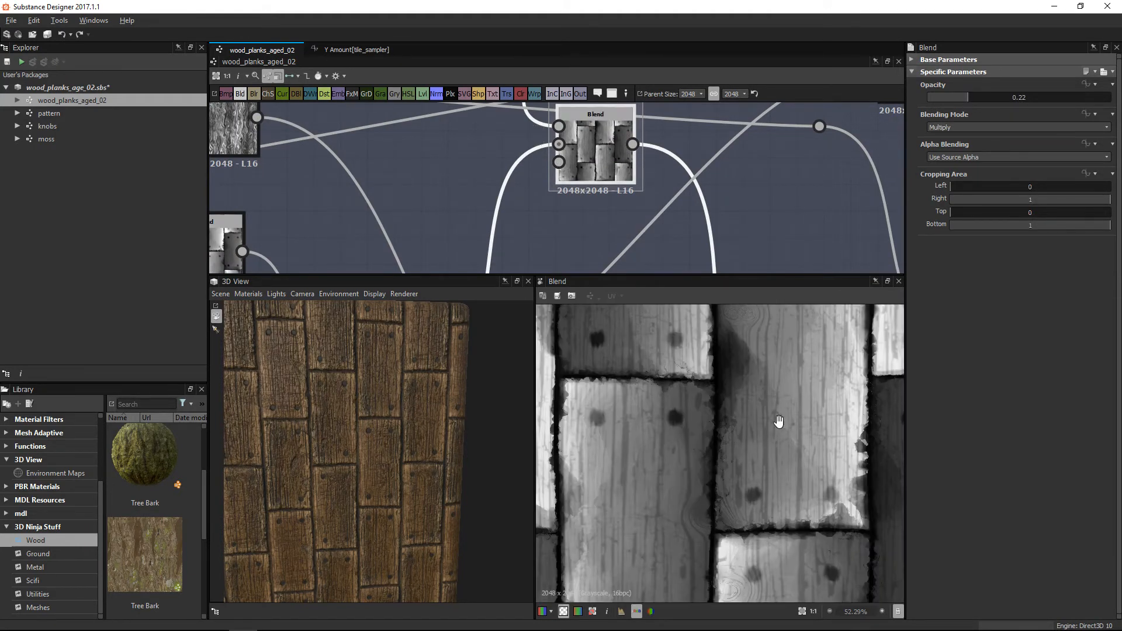
pyautogui.moveTo(793, 526); pyautogui.dragTo(759, 471, button='middle')
# Preview the Directional Warp above the "Break up pattern" label and move it slightly away from the Blend it feeds.
pyautogui.scroll(-7, 725, 210)
pyautogui.moveTo(797, 185); pyautogui.dragTo(733, 120, button='middle')
pyautogui.scroll(2, 704, 209)
pyautogui.moveTo(713, 209); pyautogui.dragTo(698, 123, button='middle')
pyautogui.scroll(4, 581, 181)
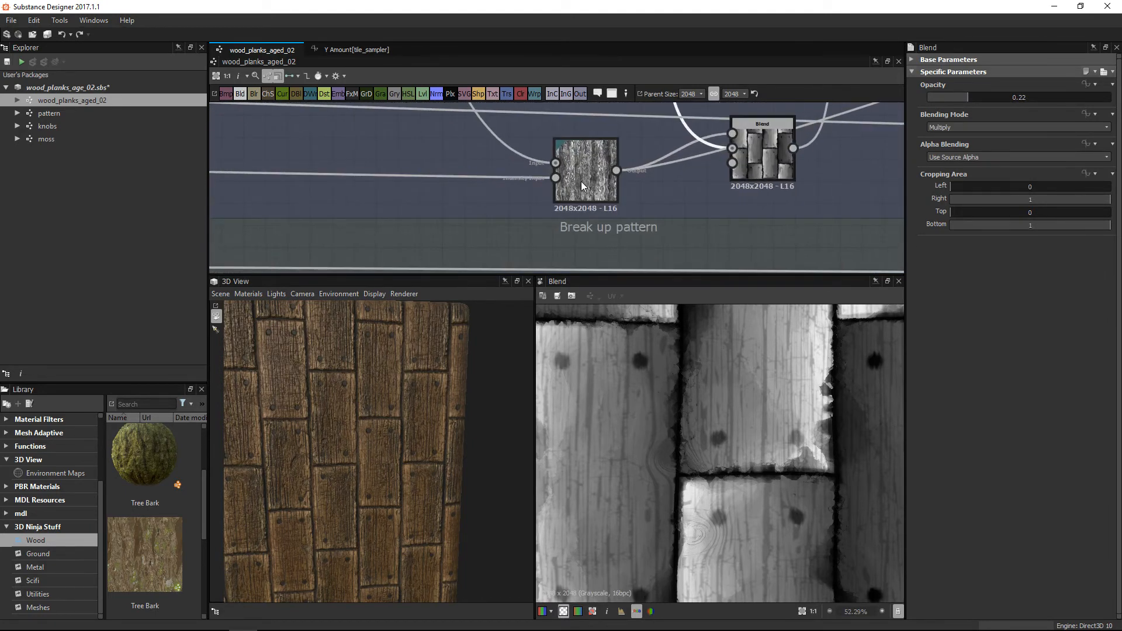
pyautogui.click(580, 181)
pyautogui.moveTo(579, 181); pyautogui.dragTo(572, 167, button='middle')
pyautogui.moveTo(573, 167); pyautogui.dragTo(551, 177)
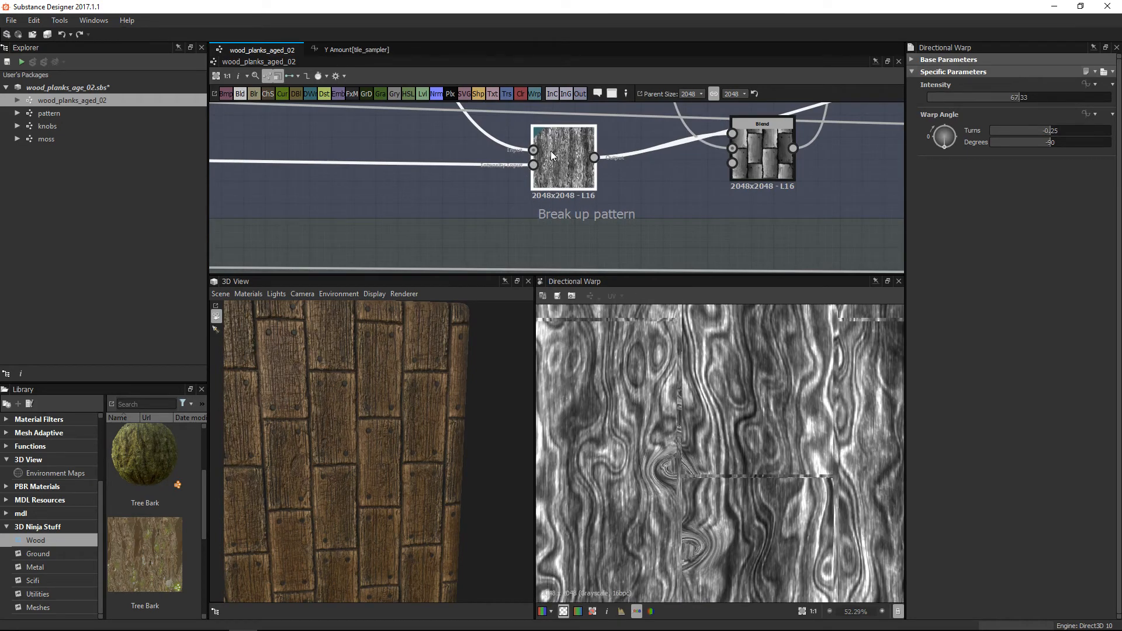
# Preview the Multiply Blend fed by the break-up Directional Warp and inspect its effect on the planks.
pyautogui.moveTo(818, 137); pyautogui.dragTo(728, 177, button='middle')
pyautogui.click(692, 185)
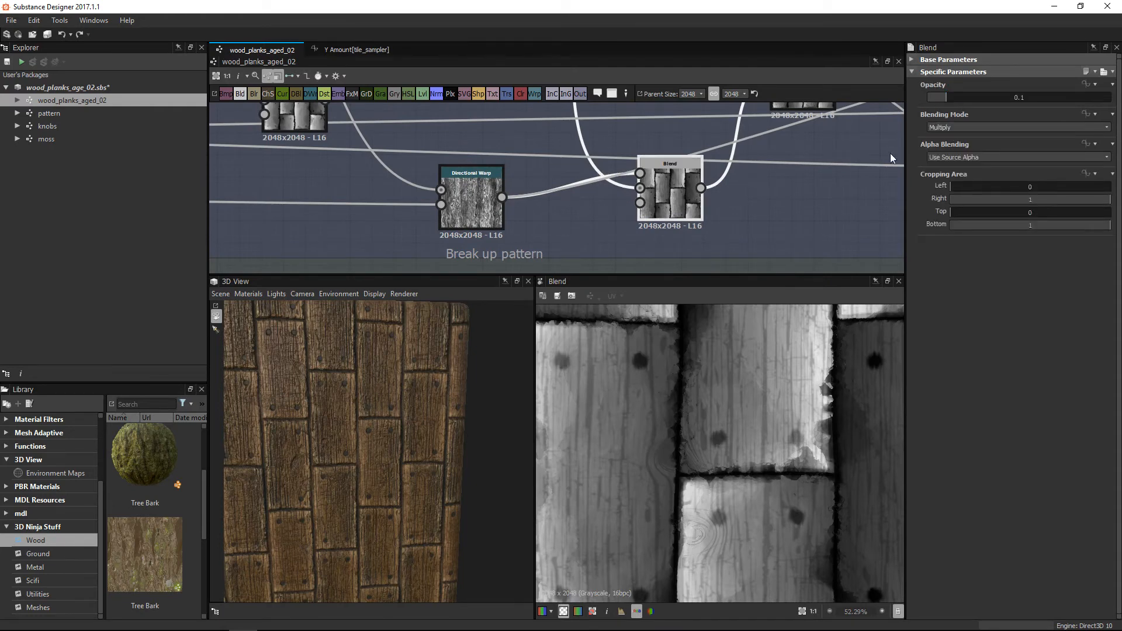
pyautogui.moveTo(603, 445); pyautogui.dragTo(610, 437, button='middle')
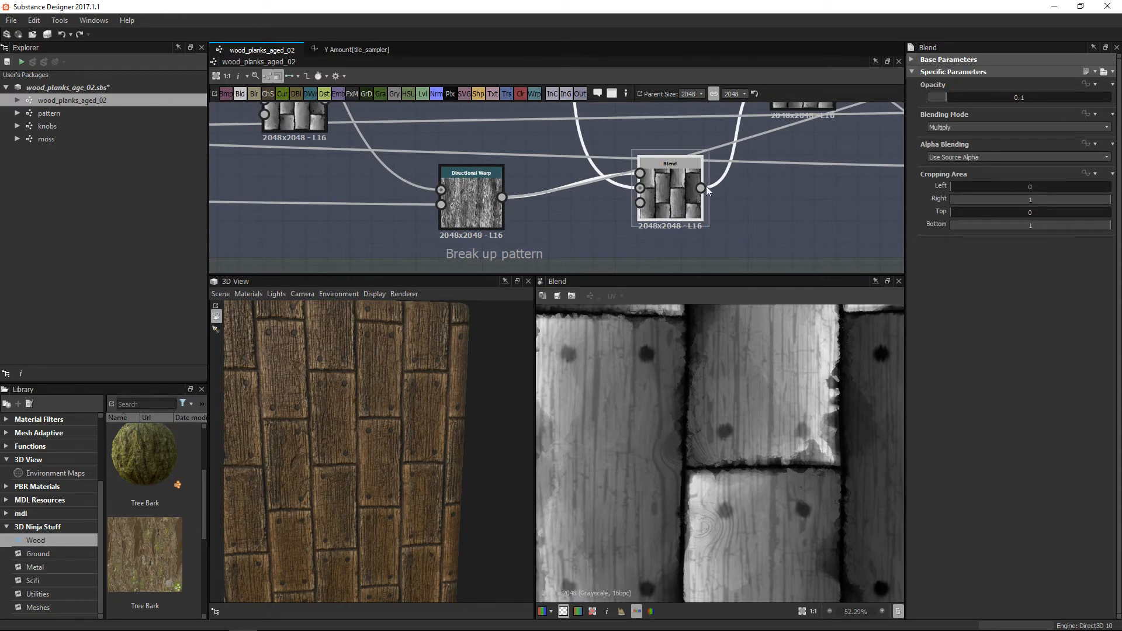
# Preview the Max (Lighten) Blend and compare its nail-head foreground input with the combined plank result.
pyautogui.moveTo(870, 146); pyautogui.dragTo(654, 225, button='middle')
pyautogui.scroll(-1, 653, 224)
pyautogui.click(591, 174)
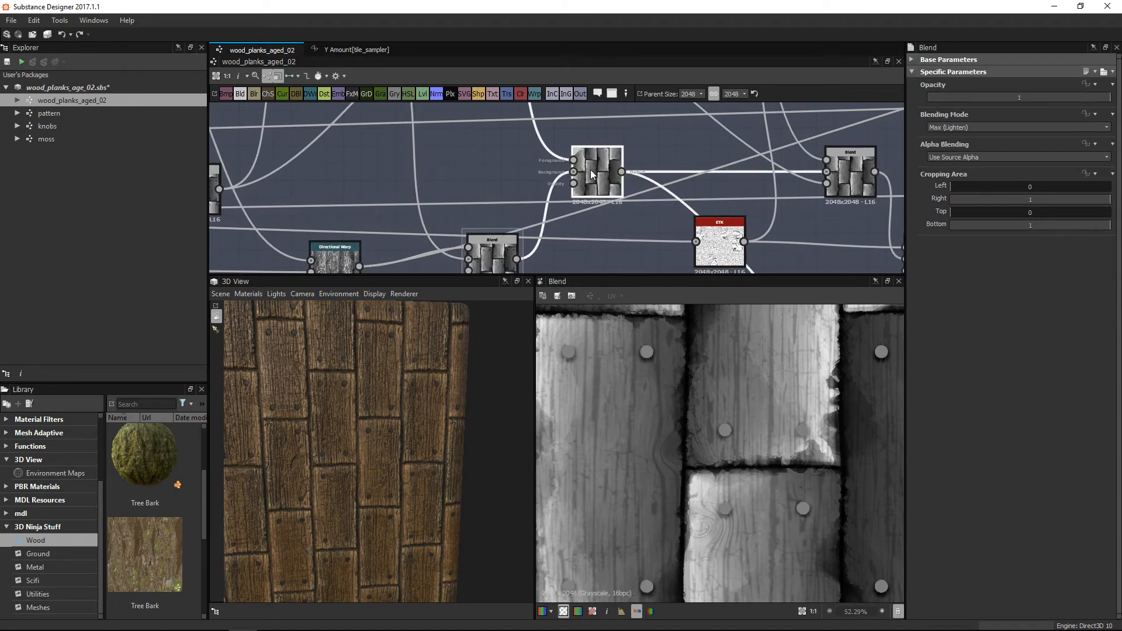
pyautogui.scroll(3, 588, 171)
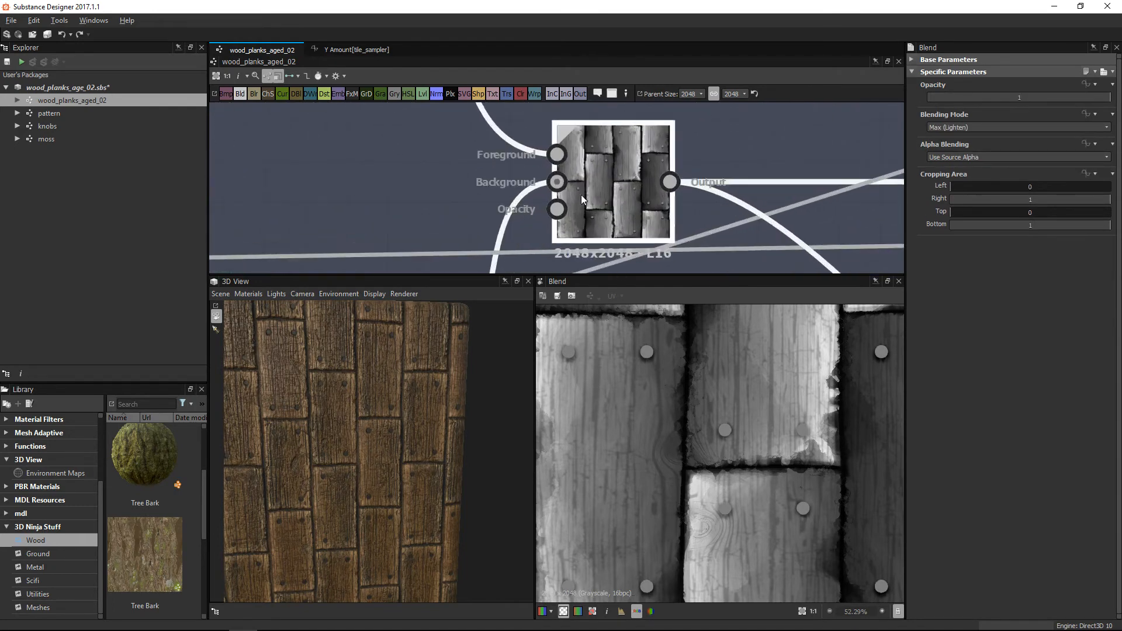
pyautogui.click(559, 155)
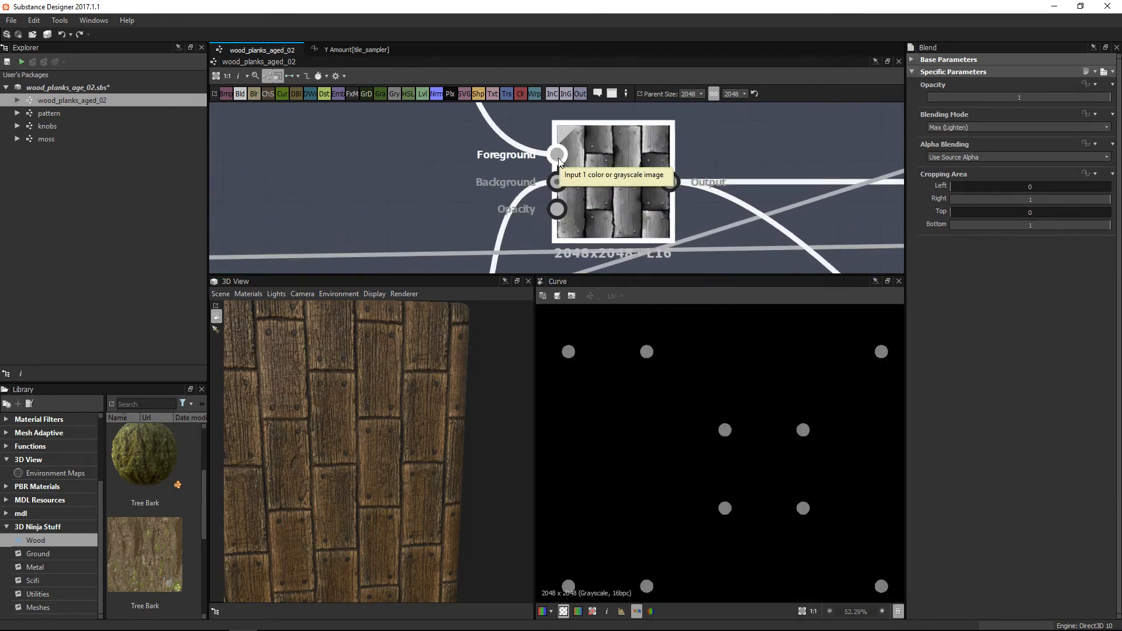
pyautogui.doubleClick(602, 181)
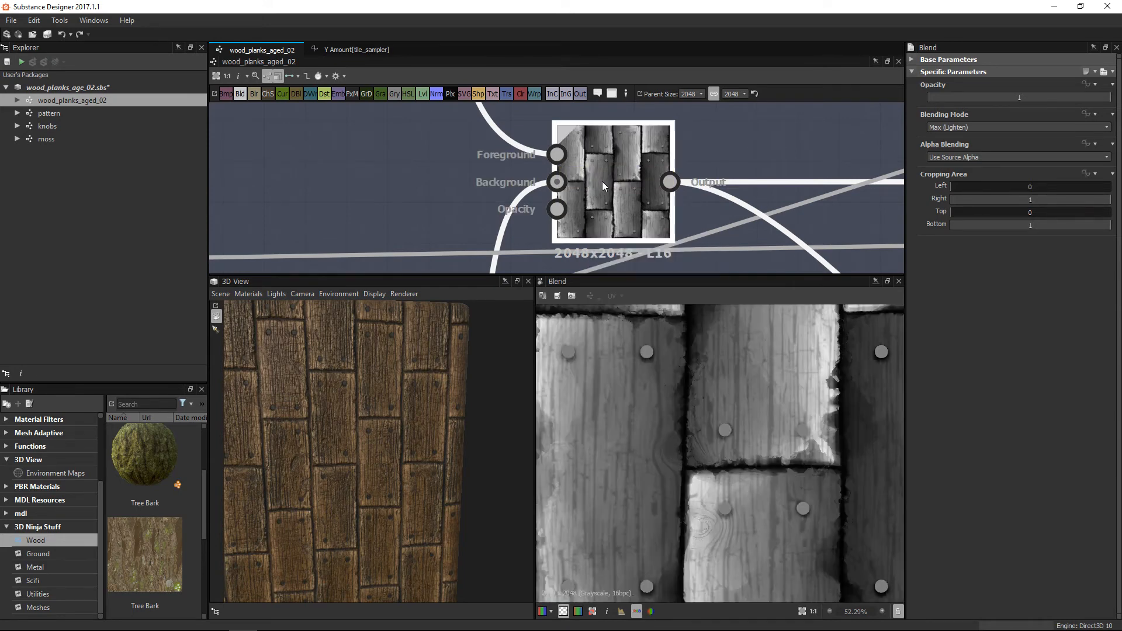
# Inspect the nail heads up close and across several planks in the Max (Lighten) Blend output.
pyautogui.keyDown('alt'); pyautogui.moveTo(742, 431); pyautogui.dragTo(749, 478, button='right'); pyautogui.keyUp('alt')
pyautogui.scroll(10, 728, 431)
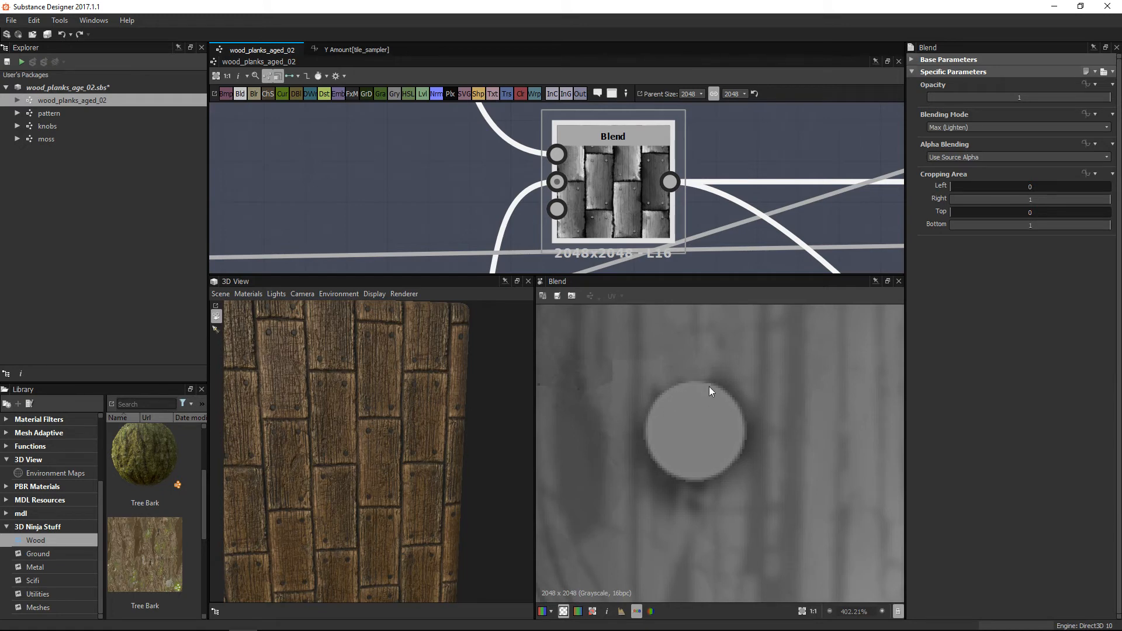
pyautogui.scroll(-12, 696, 383)
pyautogui.scroll(6, 801, 475)
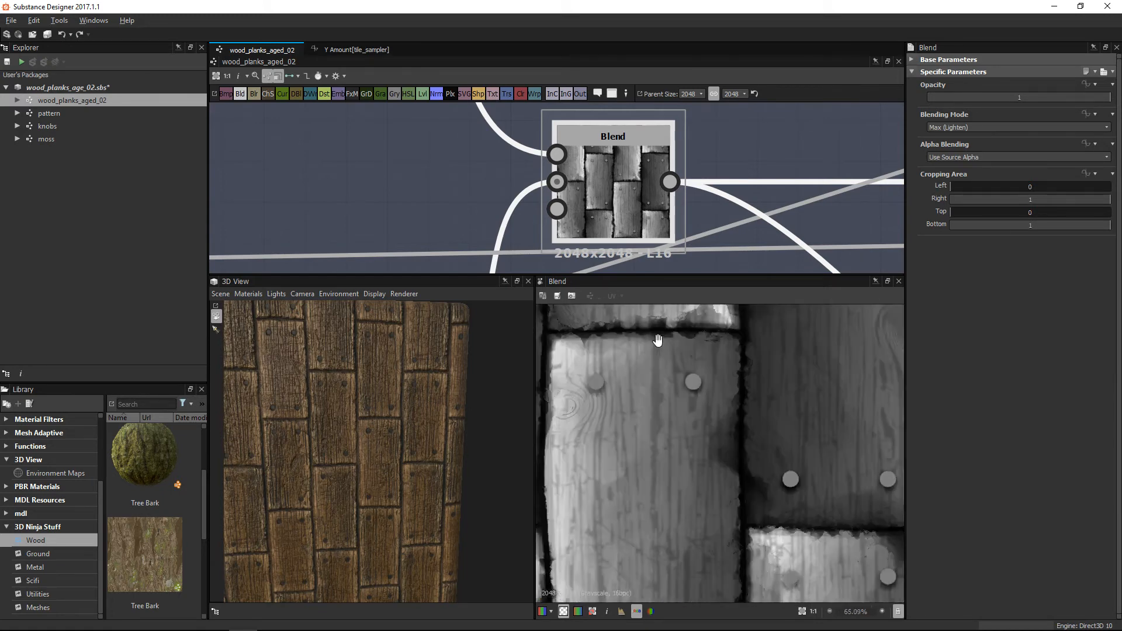
pyautogui.scroll(-9, 791, 479)
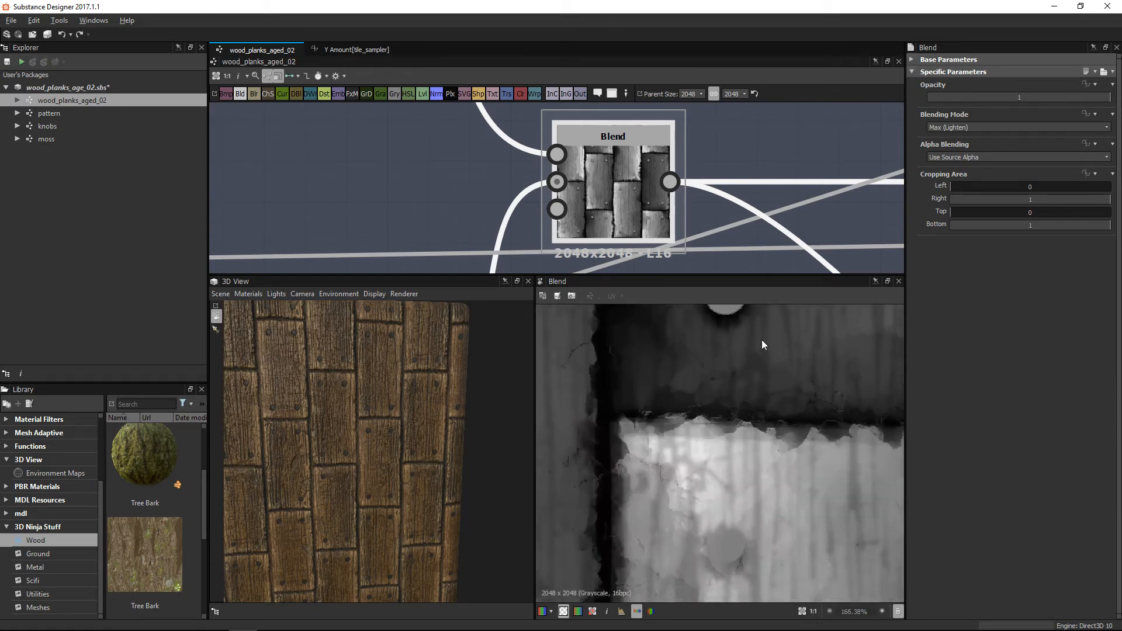
pyautogui.moveTo(734, 310); pyautogui.dragTo(752, 460, button='middle')
pyautogui.scroll(-6, 754, 188)
# Preview the ETK Cracks node with its Thicker Angular Cracks settings and move it further left in the graph.
pyautogui.scroll(3, 869, 261)
pyautogui.moveTo(869, 261); pyautogui.dragTo(711, 330, button='middle')
pyautogui.scroll(1, 712, 219)
pyautogui.click(493, 231)
pyautogui.doubleClick(494, 234)
pyautogui.moveTo(493, 234); pyautogui.dragTo(444, 223)
pyautogui.scroll(2, 579, 246)
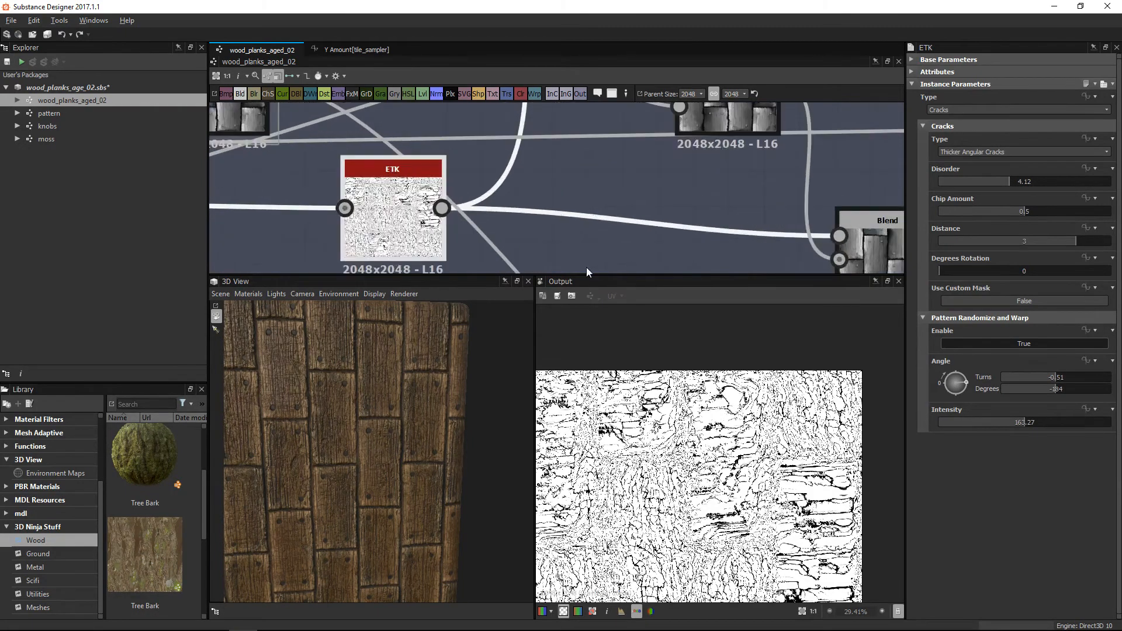
pyautogui.moveTo(440, 222); pyautogui.dragTo(487, 159, button='middle')
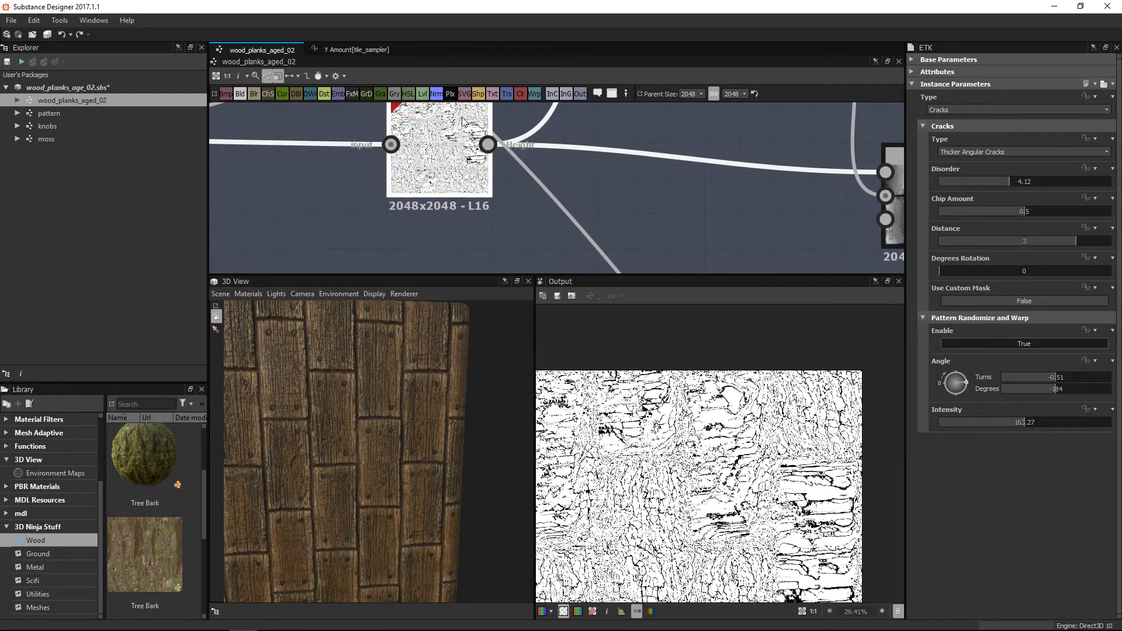
pyautogui.doubleClick(433, 153)
# Preview the 0.77-opacity Multiply Blend and examine its cracks and wood lines around the knots and plank edges.
pyautogui.moveTo(678, 159); pyautogui.dragTo(631, 287, button='middle')
pyautogui.scroll(-2, 626, 219)
pyautogui.moveTo(613, 222); pyautogui.dragTo(596, 315, button='middle')
pyautogui.scroll(-1, 628, 233)
pyautogui.doubleClick(639, 157)
pyautogui.scroll(5, 737, 485)
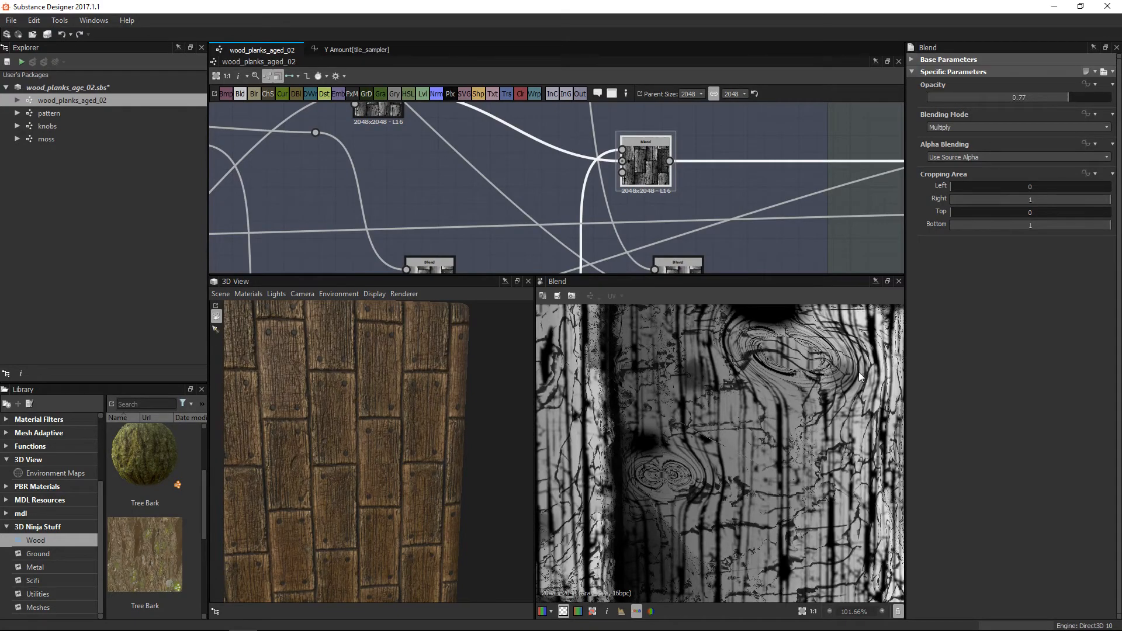
pyautogui.scroll(-2, 752, 434)
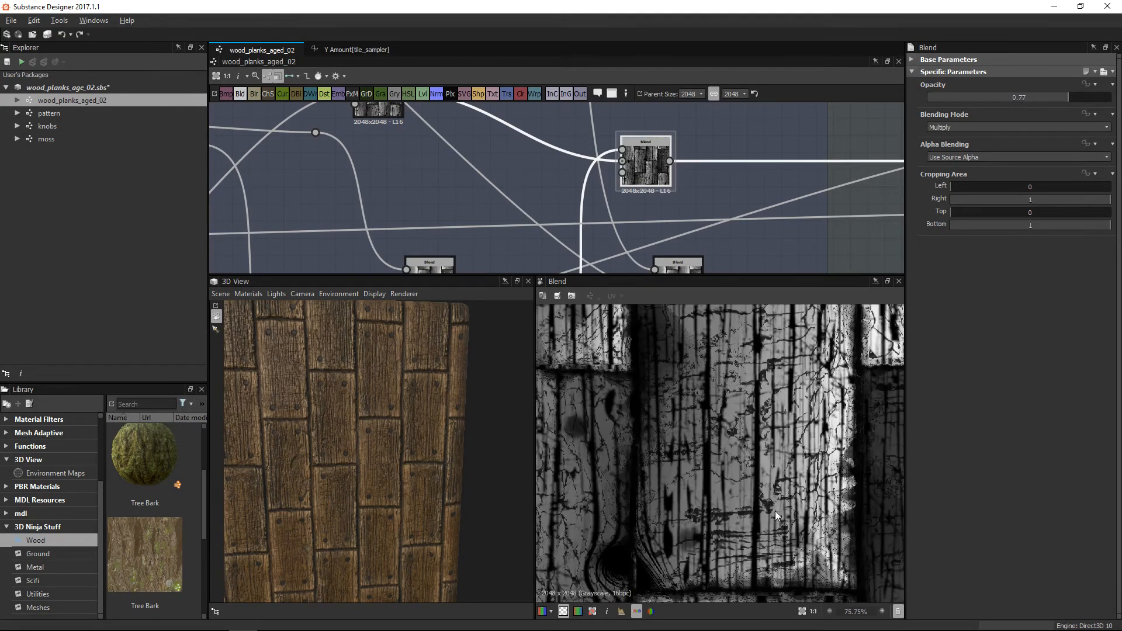
pyautogui.scroll(-4, 661, 183)
pyautogui.scroll(5, 662, 191)
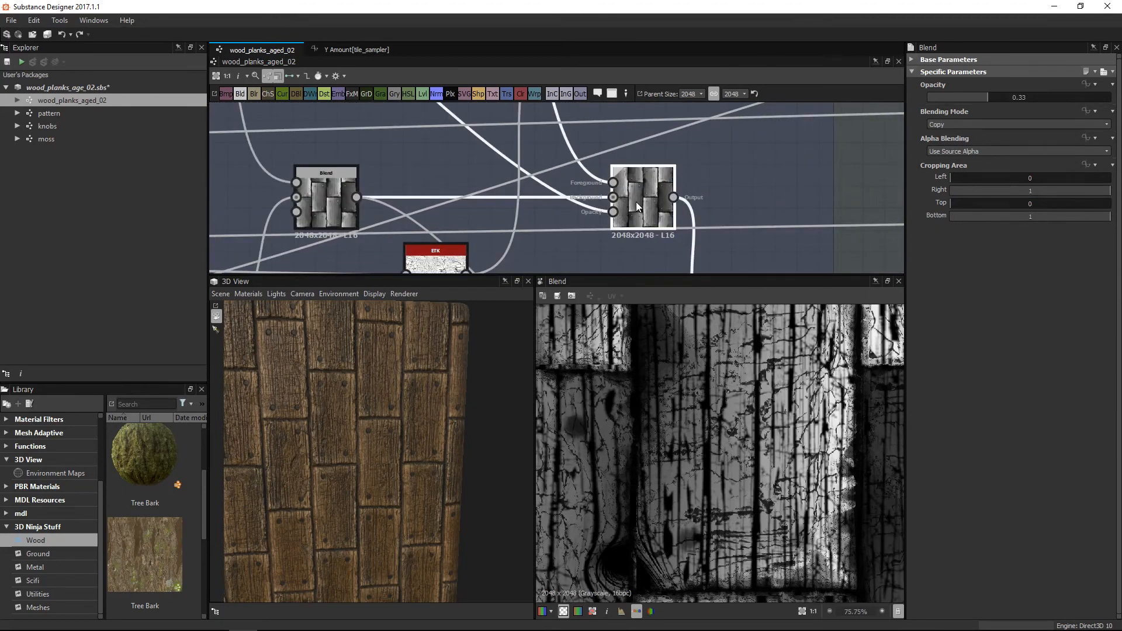
# Preview the 0.33-opacity Copy Blend, move it slightly up, and shift the final Blend closer to the Normal node.
pyautogui.doubleClick(636, 202)
pyautogui.moveTo(633, 194); pyautogui.dragTo(646, 173)
pyautogui.scroll(-2, 751, 198)
pyautogui.moveTo(774, 195); pyautogui.dragTo(693, 130, button='middle')
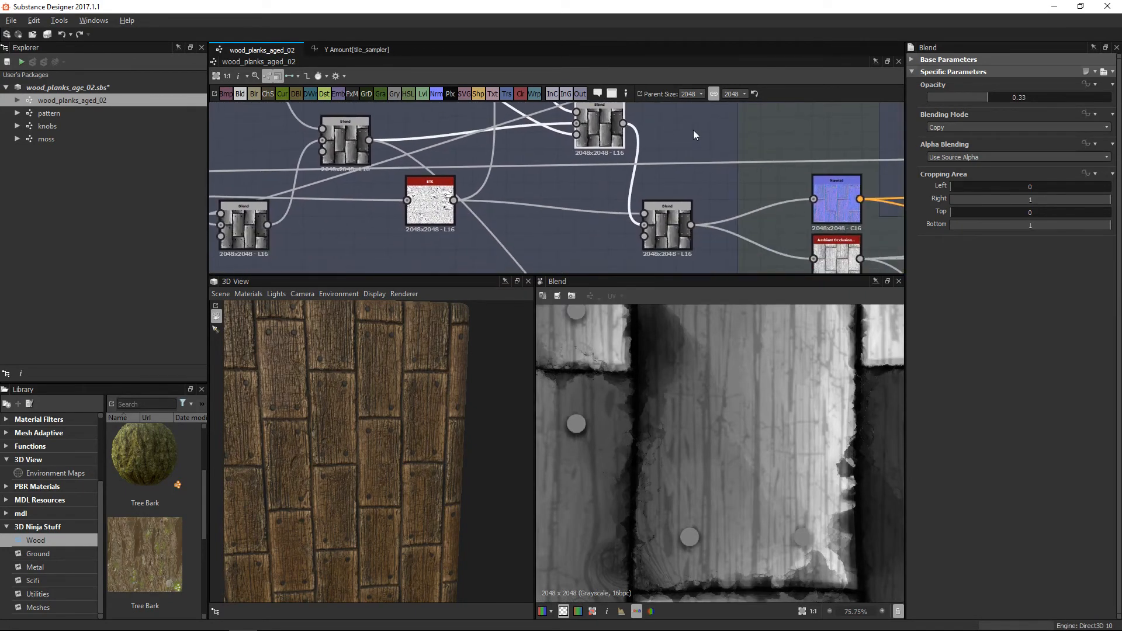
pyautogui.moveTo(657, 218); pyautogui.dragTo(691, 217)
# Compare the Copy Blend's foreground input with its blended result at the knot on the plank edge.
pyautogui.moveTo(636, 160); pyautogui.dragTo(638, 216, button='middle')
pyautogui.scroll(4, 629, 207)
pyautogui.doubleClick(561, 177)
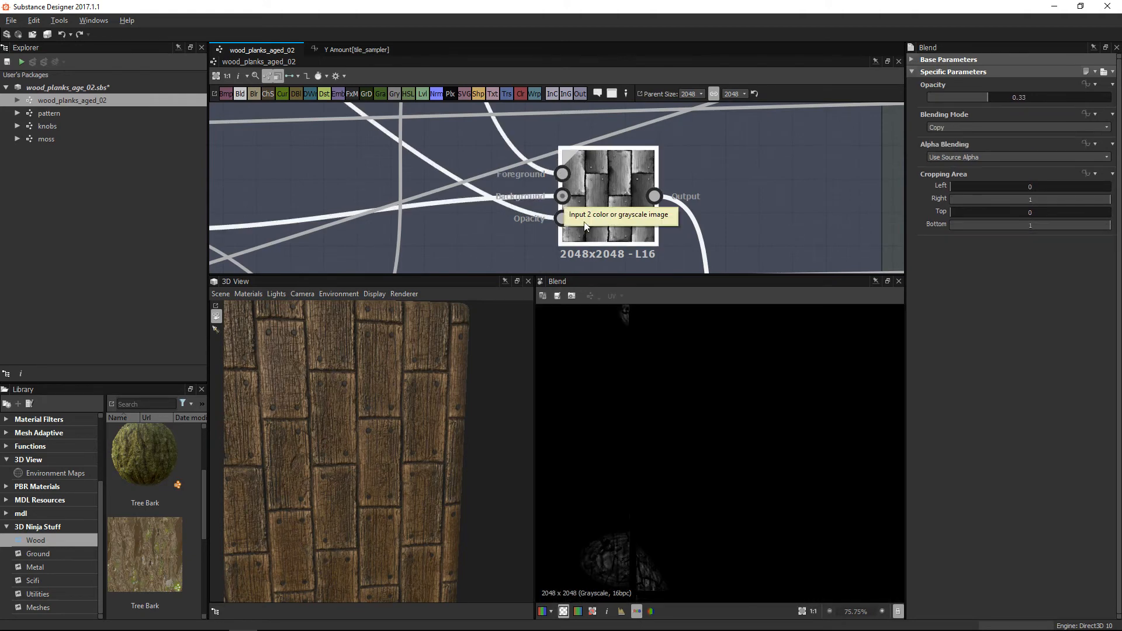
pyautogui.doubleClick(609, 184)
pyautogui.scroll(3, 622, 531)
pyautogui.moveTo(622, 531); pyautogui.dragTo(638, 471, button='middle')
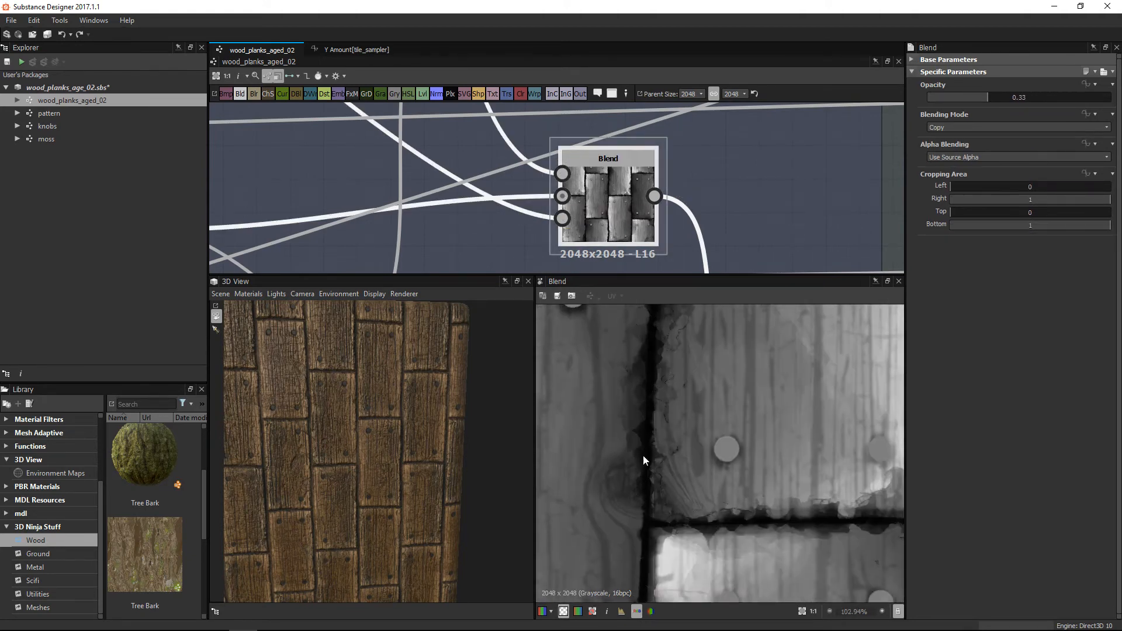
# Check the Copy Blend's foreground, background and opacity mask inputs against its output around the knot.
pyautogui.doubleClick(562, 173)
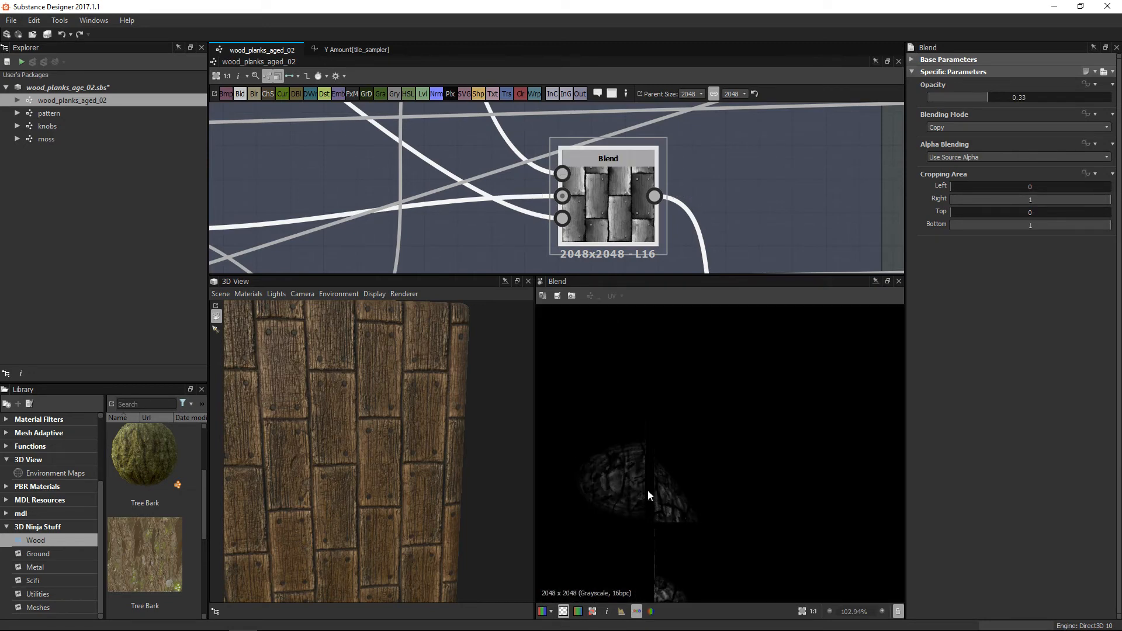
pyautogui.doubleClick(562, 197)
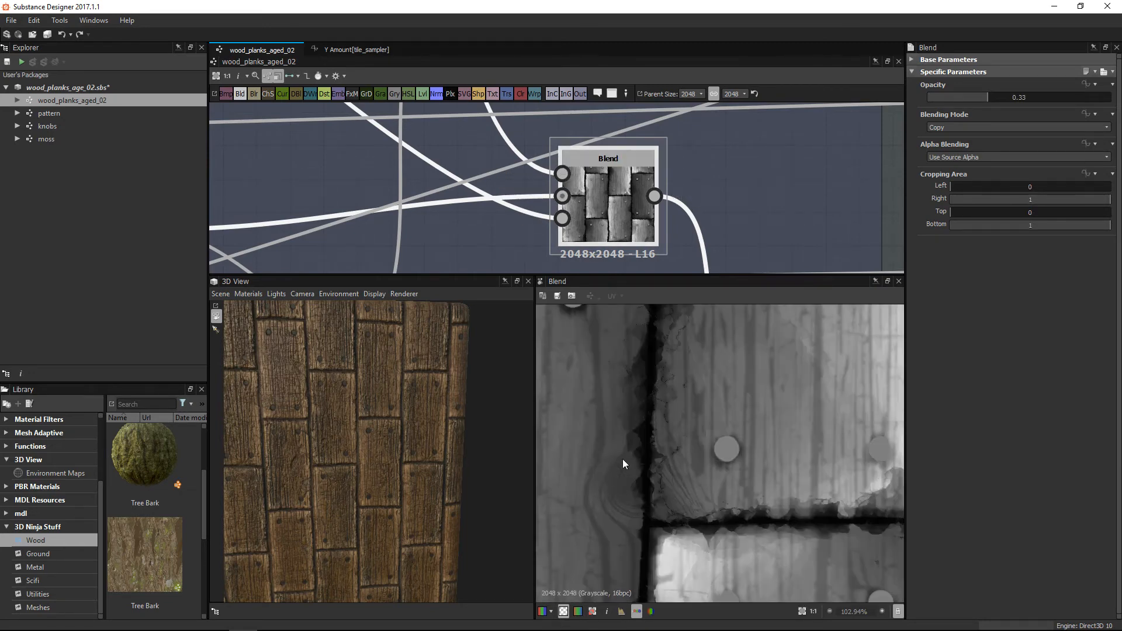
pyautogui.doubleClick(561, 173)
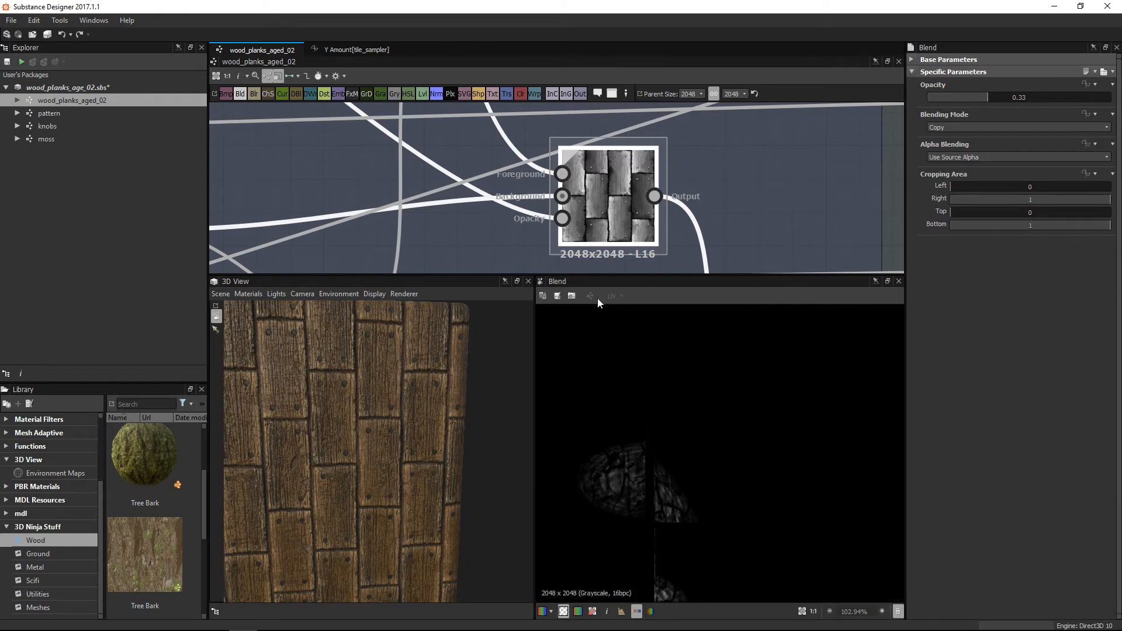
pyautogui.doubleClick(621, 237)
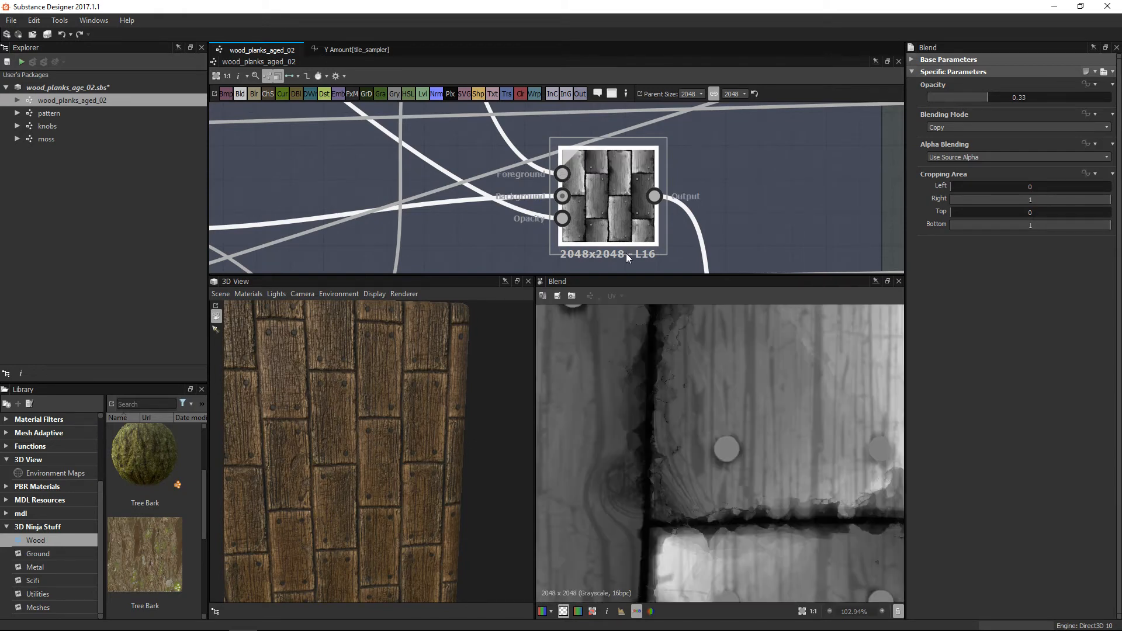
pyautogui.doubleClick(560, 220)
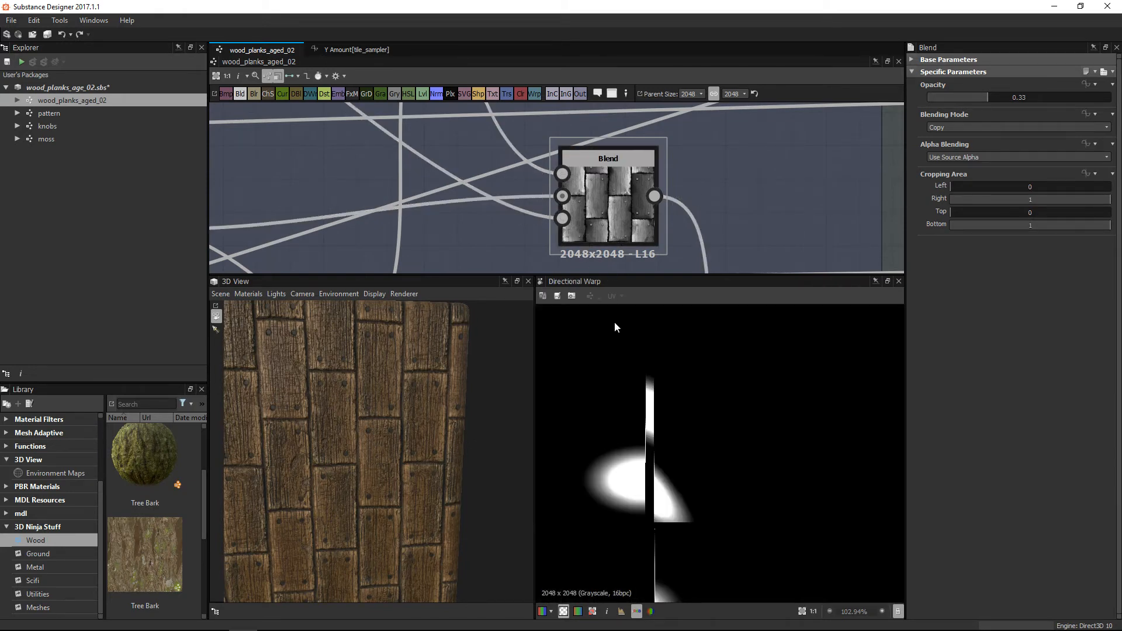
pyautogui.doubleClick(609, 217)
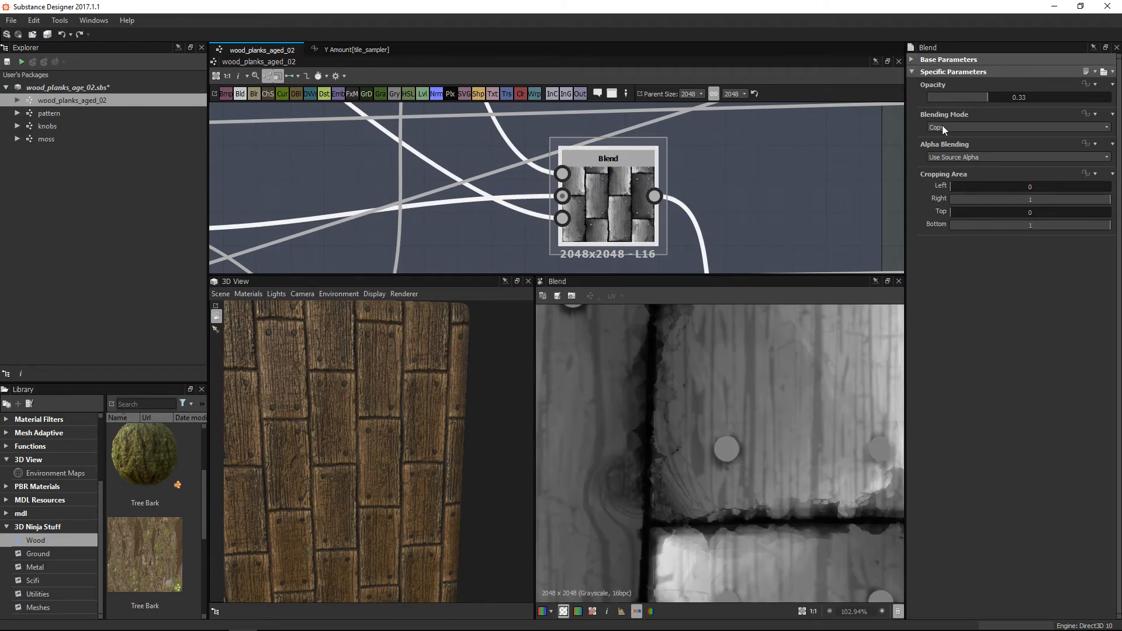
# Inspect the cracked knots on the other planks in the Copy Blend output, both up close and as a whole.
pyautogui.scroll(-1, 726, 476)
pyautogui.scroll(7, 792, 471)
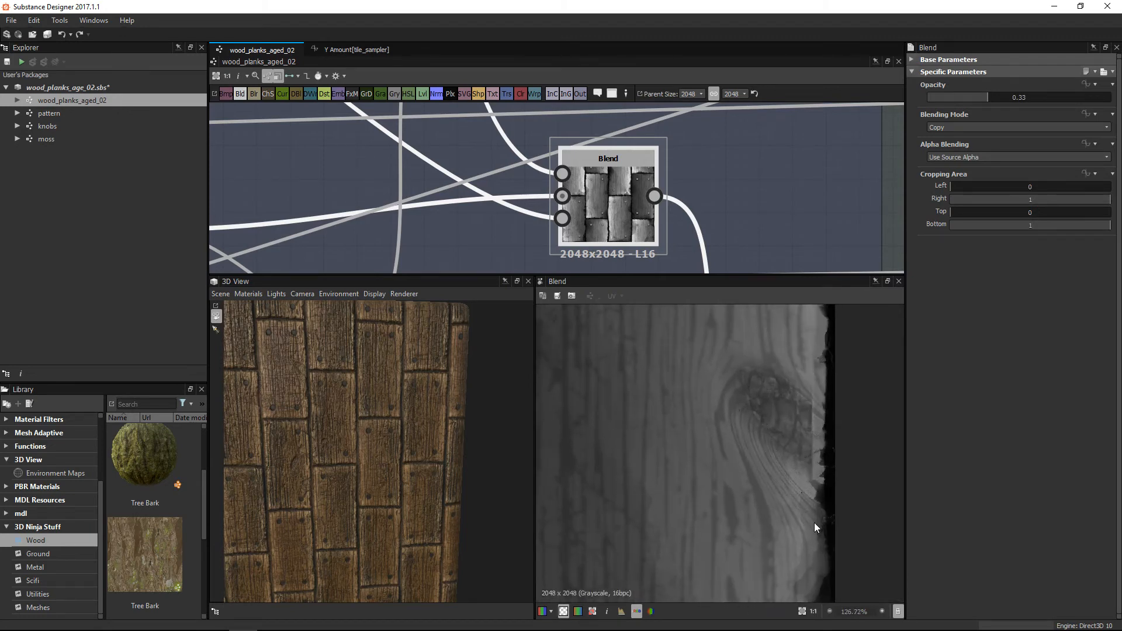
pyautogui.scroll(-7, 784, 486)
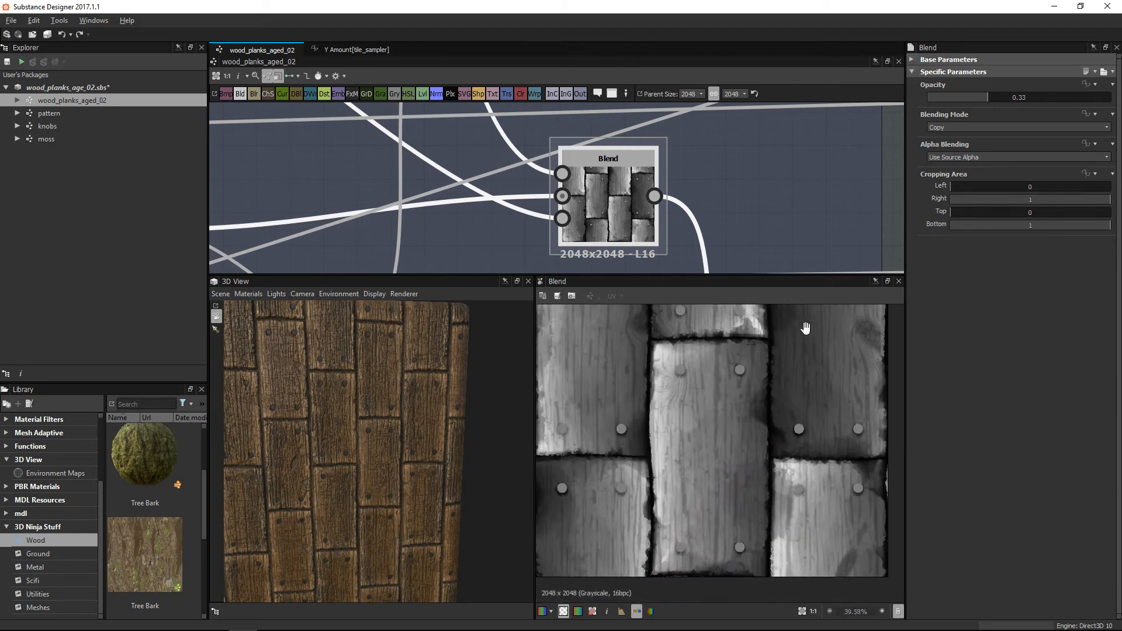
pyautogui.scroll(-3, 817, 459)
# Preview the final Multiply Blend that adds the ETK cracks to the planks at 0.1 opacity.
pyautogui.moveTo(719, 225); pyautogui.dragTo(581, 167, button='middle')
pyautogui.scroll(-4, 664, 208)
pyautogui.moveTo(666, 212); pyautogui.dragTo(642, 148, button='middle')
pyautogui.scroll(2, 649, 211)
pyautogui.click(631, 217)
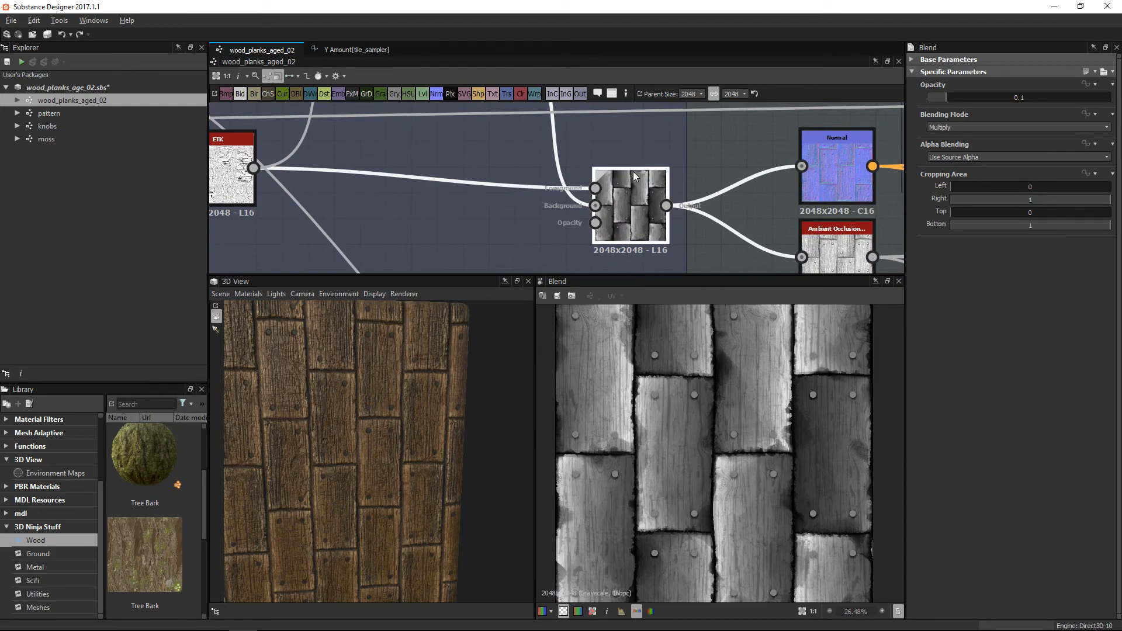
pyautogui.moveTo(631, 217); pyautogui.dragTo(580, 217, button='middle')
pyautogui.scroll(2, 611, 194)
pyautogui.scroll(-7, 610, 195)
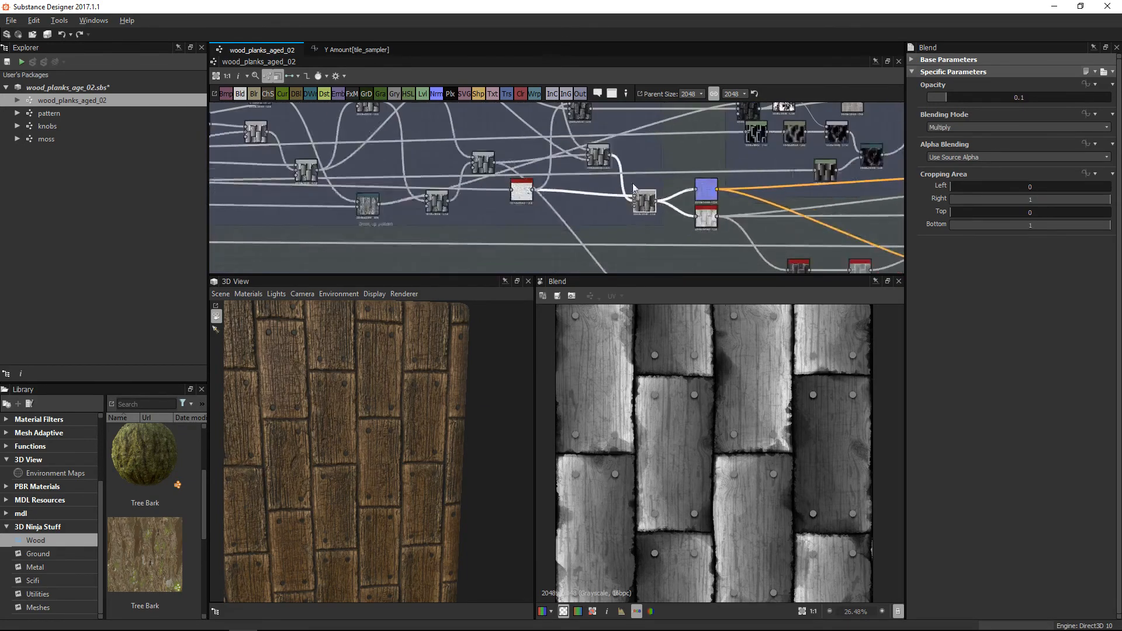
# Preview the Normal node generated from the final plank height Blend.
pyautogui.moveTo(751, 251); pyautogui.dragTo(673, 228, button='middle')
pyautogui.scroll(3, 643, 175)
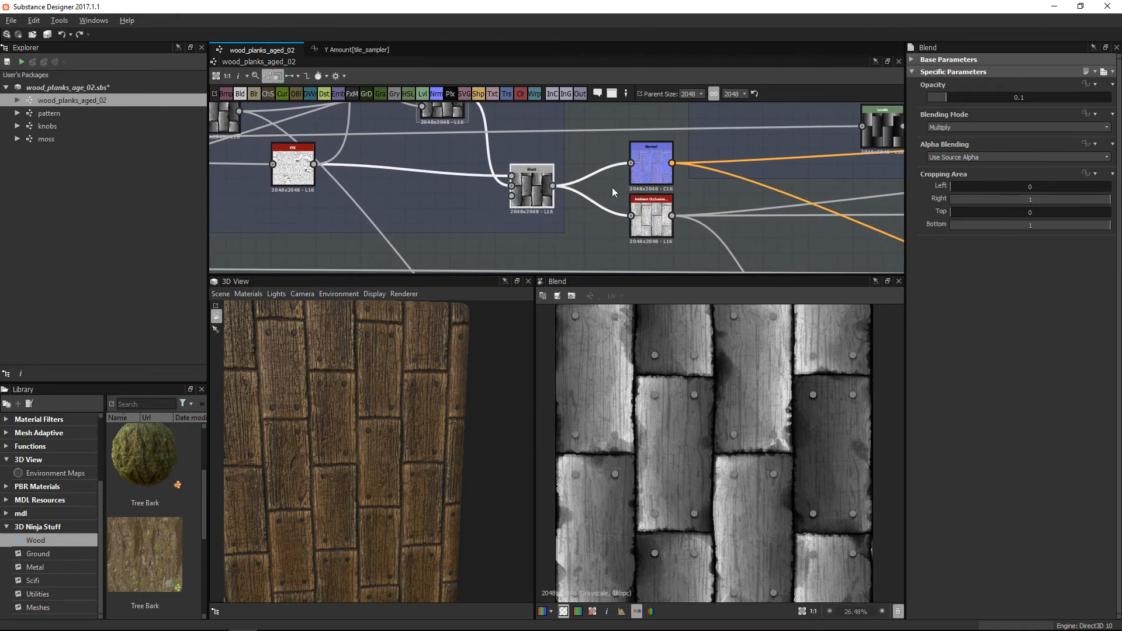
pyautogui.scroll(2, 681, 166)
pyautogui.click(681, 166)
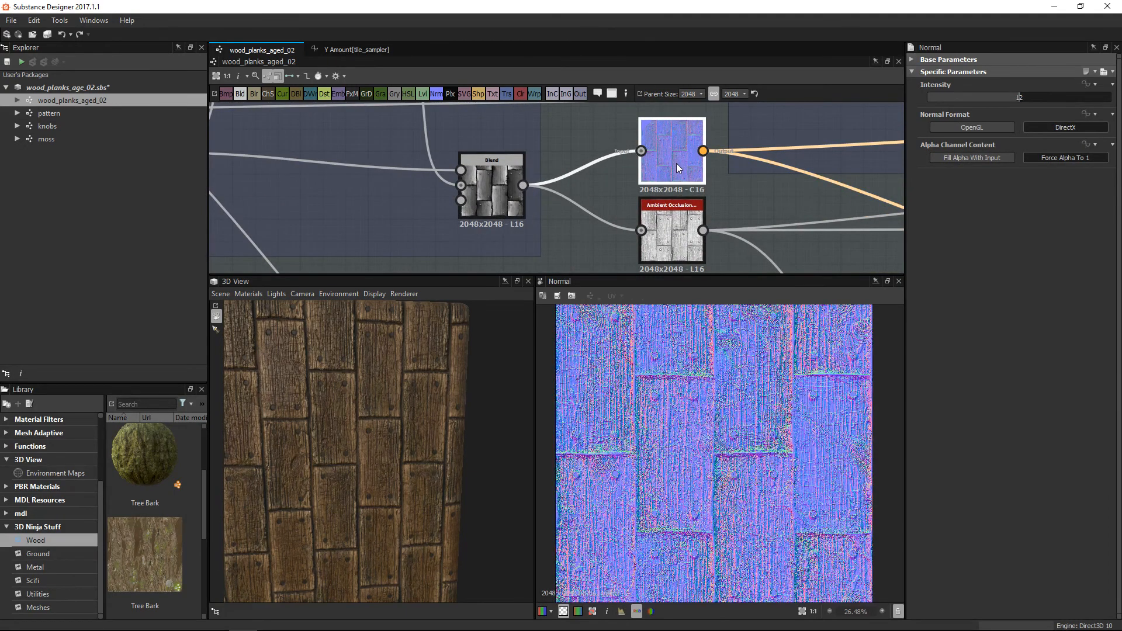
# Preview the Ambient Occlusion (HBAO) node fed by the final height and view its parameters.
pyautogui.moveTo(676, 163); pyautogui.dragTo(655, 137, button='middle')
pyautogui.scroll(3, 608, 166)
pyautogui.moveTo(608, 166); pyautogui.dragTo(600, 207, button='middle')
pyautogui.click(580, 196)
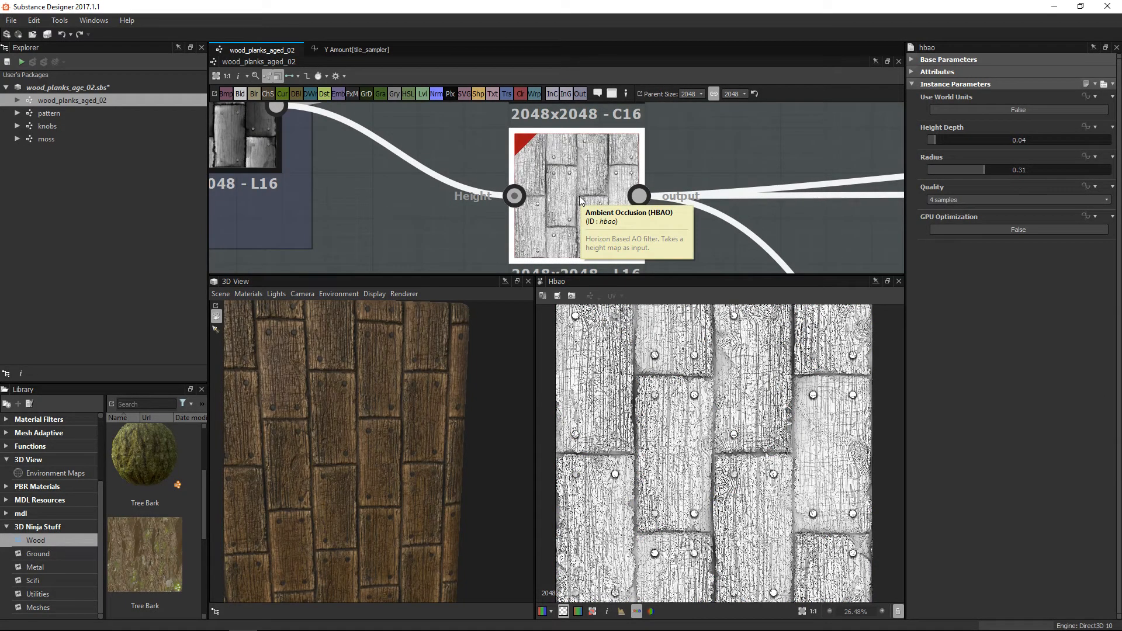
# Examine the ambient occlusion map's nails, knots, cracks and plank gaps up close.
pyautogui.keyDown('alt'); pyautogui.moveTo(825, 439); pyautogui.dragTo(621, 435, button='right'); pyautogui.keyUp('alt')
pyautogui.moveTo(621, 435); pyautogui.dragTo(840, 462, button='middle')
pyautogui.keyDown('alt'); pyautogui.moveTo(781, 472); pyautogui.dragTo(737, 490, button='right'); pyautogui.keyUp('alt')
pyautogui.moveTo(737, 490); pyautogui.dragTo(812, 481, button='middle')
pyautogui.keyDown('alt'); pyautogui.moveTo(644, 496); pyautogui.dragTo(669, 533, button='right'); pyautogui.keyUp('alt')
pyautogui.moveTo(669, 533); pyautogui.dragTo(676, 483, button='middle')
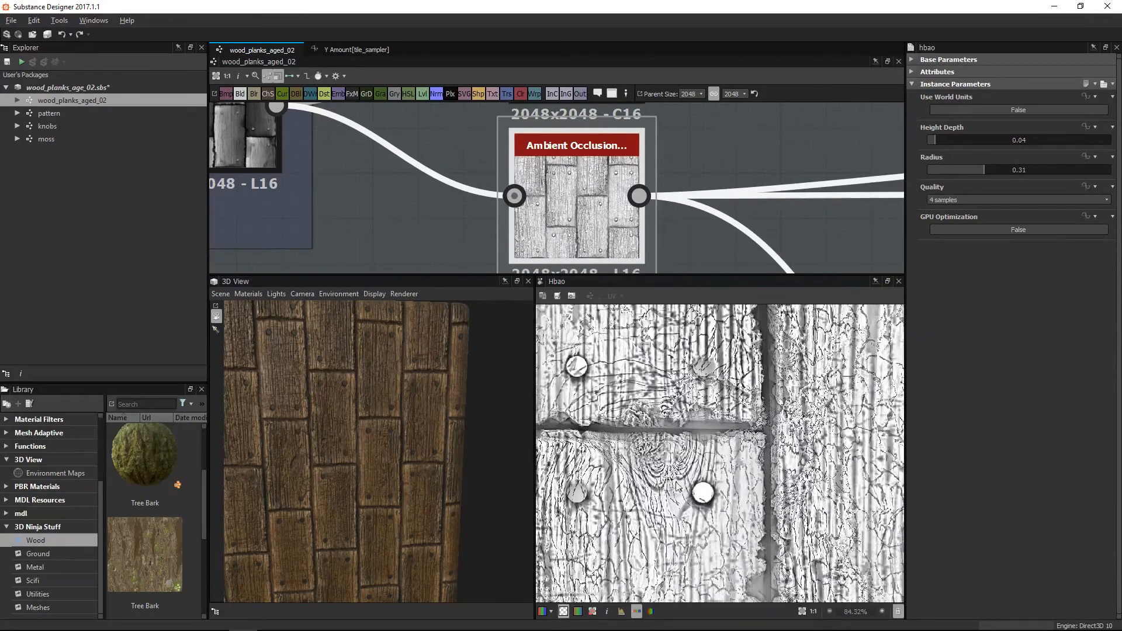
pyautogui.keyDown('alt'); pyautogui.moveTo(788, 474); pyautogui.dragTo(620, 345, button='right'); pyautogui.keyUp('alt')
pyautogui.moveTo(841, 476); pyautogui.dragTo(737, 373, button='middle')
pyautogui.moveTo(827, 373); pyautogui.dragTo(756, 447, button='middle')
# Move the Invert Grayscale node closer to the Ambient Occlusion node that feeds it and preview its output.
pyautogui.keyDown('alt'); pyautogui.moveTo(737, 216); pyautogui.dragTo(631, 140, button='right'); pyautogui.keyUp('alt')
pyautogui.moveTo(729, 186); pyautogui.dragTo(640, 120, button='middle')
pyautogui.keyDown('alt'); pyautogui.moveTo(707, 233); pyautogui.dragTo(682, 215, button='right'); pyautogui.keyUp('alt')
pyautogui.moveTo(683, 216); pyautogui.dragTo(586, 201, button='middle')
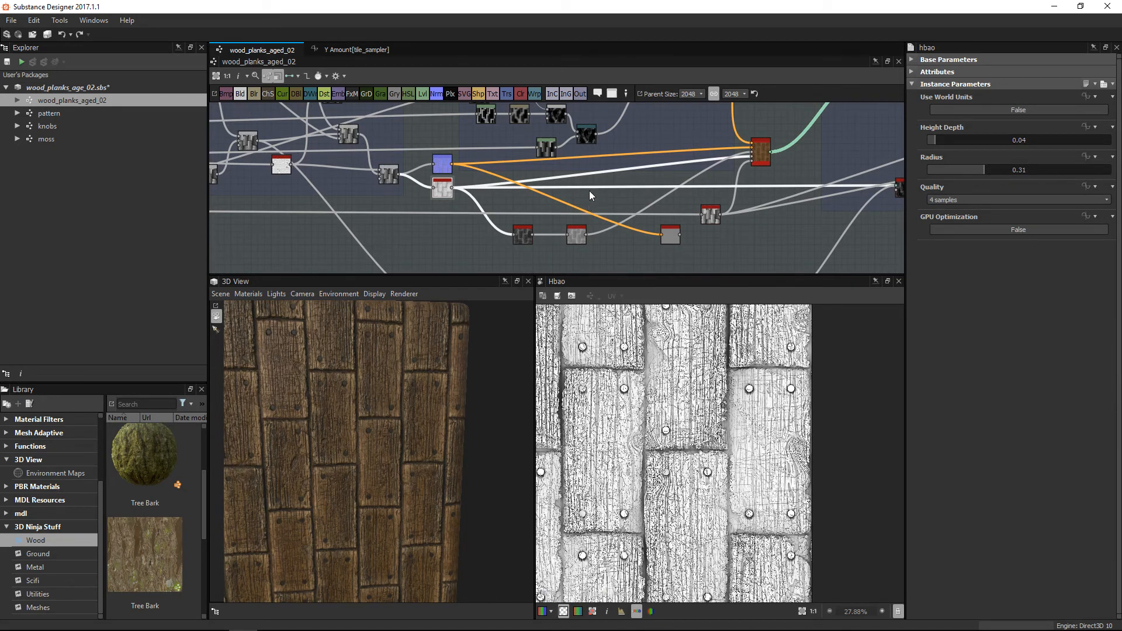
pyautogui.scroll(3, 497, 244)
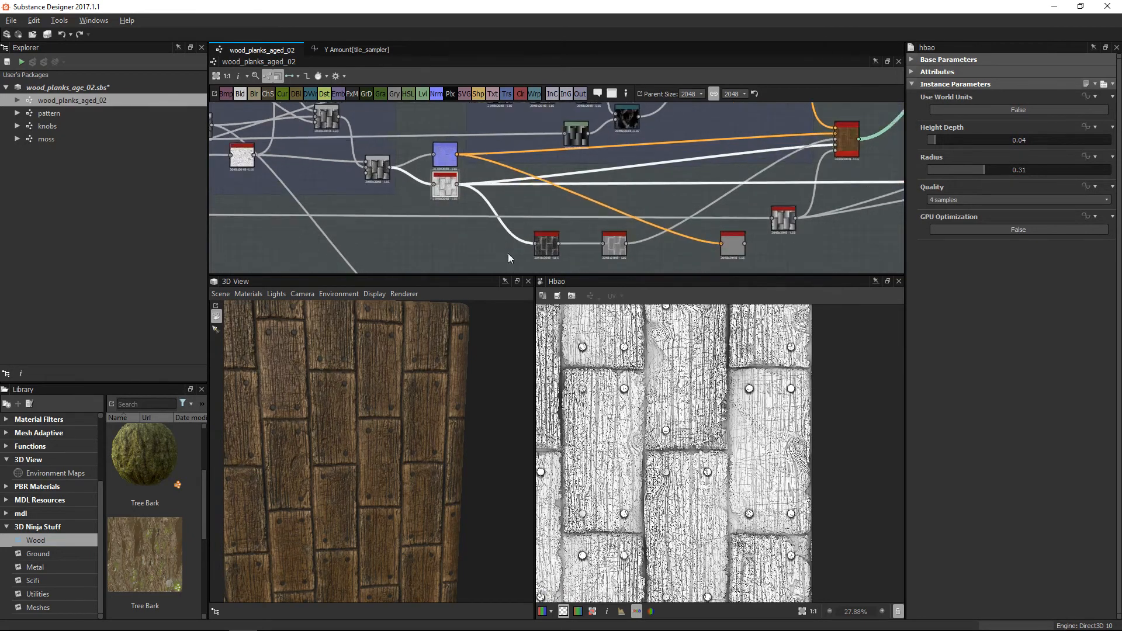
pyautogui.scroll(3, 480, 153)
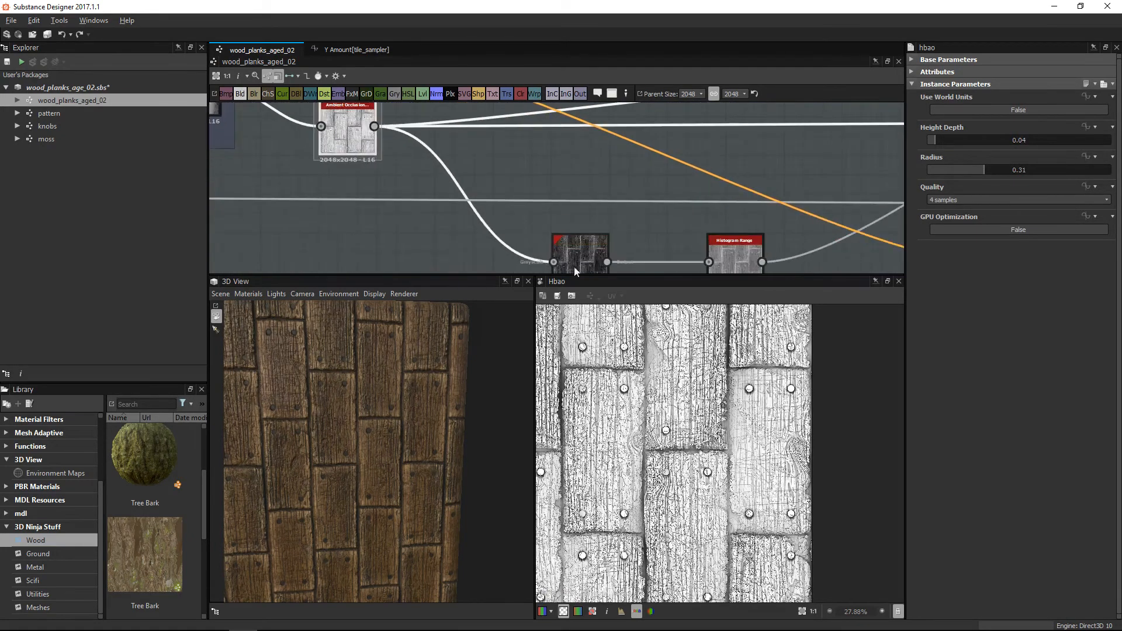
pyautogui.moveTo(559, 258); pyautogui.dragTo(483, 239)
pyautogui.click(349, 127)
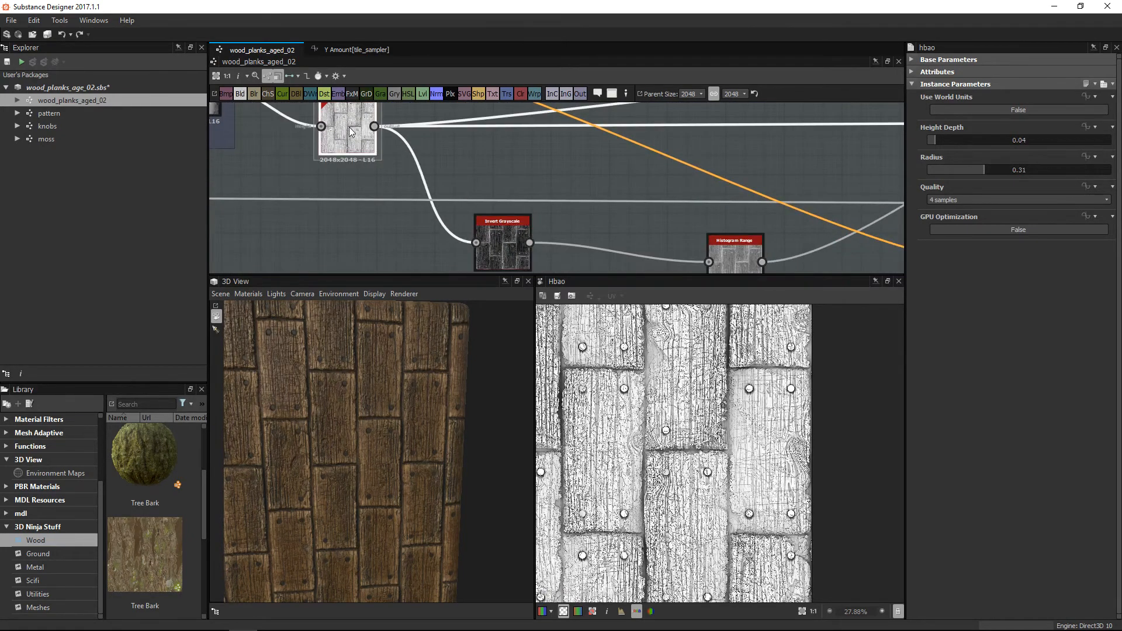
pyautogui.doubleClick(499, 233)
# Preview the Histogram Range node fed by the Invert Grayscale and move it closer to that node.
pyautogui.moveTo(742, 243); pyautogui.dragTo(625, 176, button='middle')
pyautogui.scroll(1, 637, 204)
pyautogui.scroll(2, 650, 243)
pyautogui.doubleClick(609, 200)
pyautogui.moveTo(596, 188); pyautogui.dragTo(490, 172)
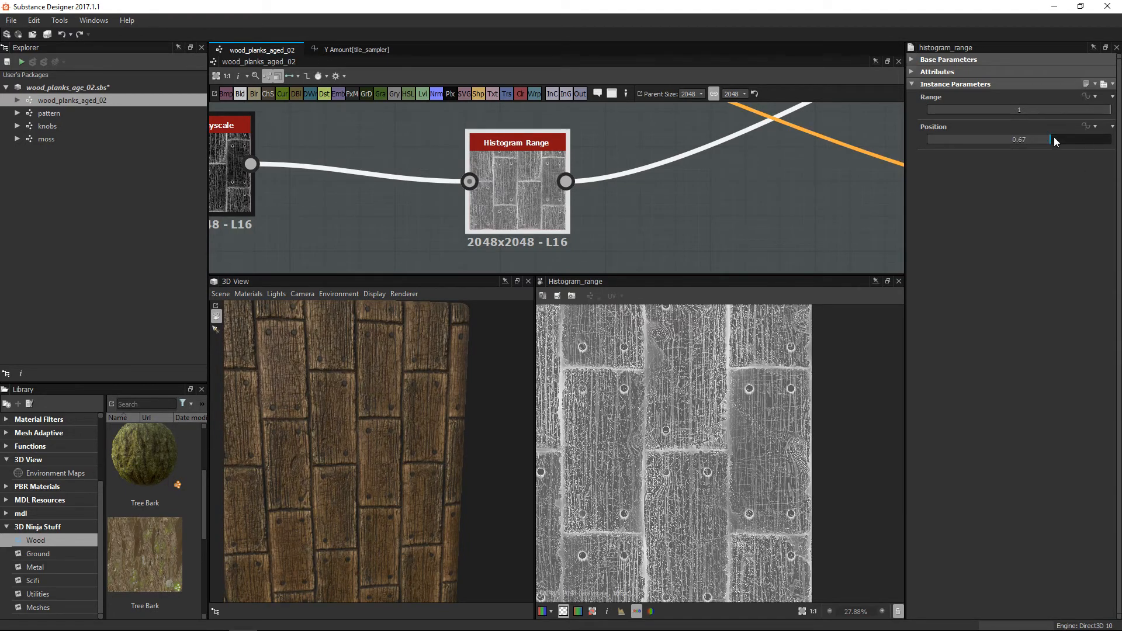
# Try Histogram Range positions of 0.28 and 0.7 while checking the 3D planks, and settle on 0.64.
pyautogui.moveTo(381, 546); pyautogui.dragTo(408, 494)
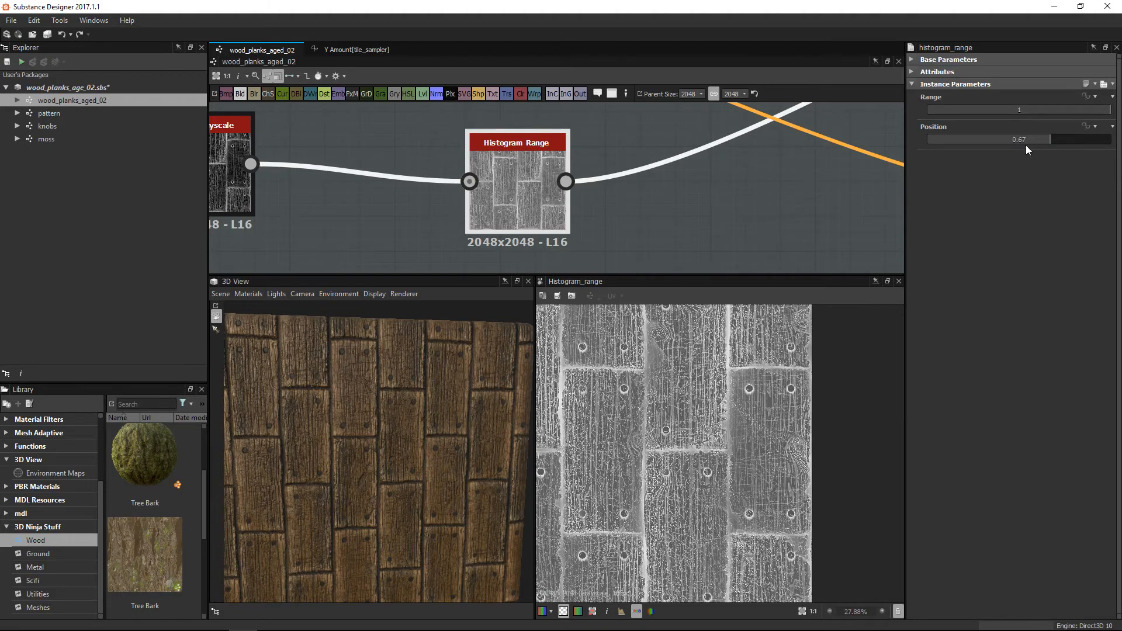
pyautogui.moveTo(1001, 140); pyautogui.dragTo(982, 145)
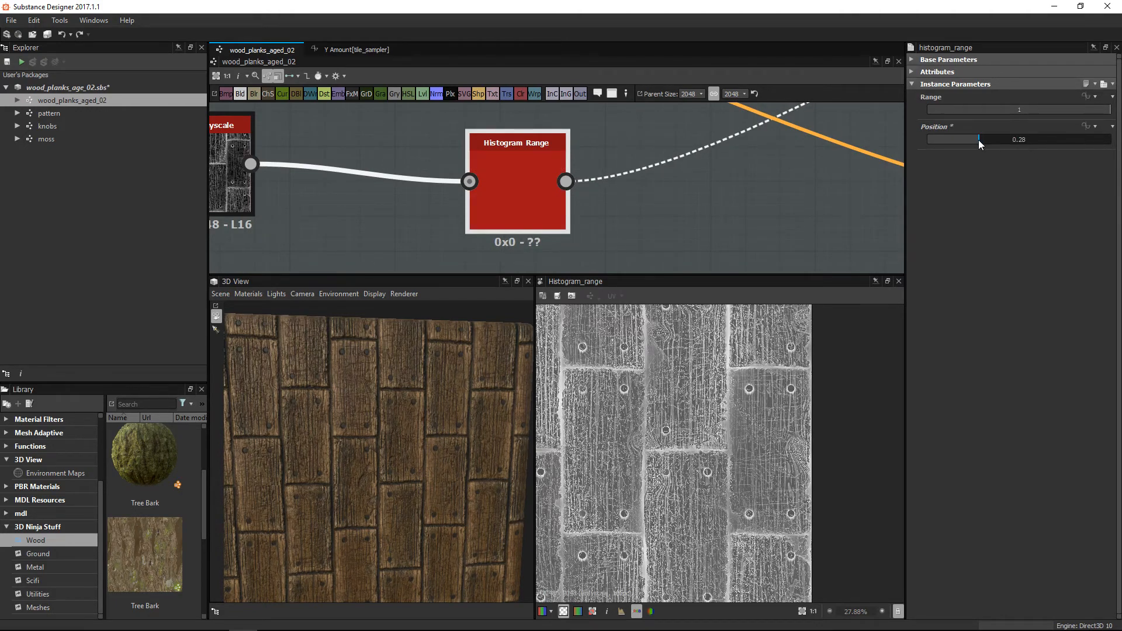
pyautogui.moveTo(449, 457); pyautogui.dragTo(454, 492)
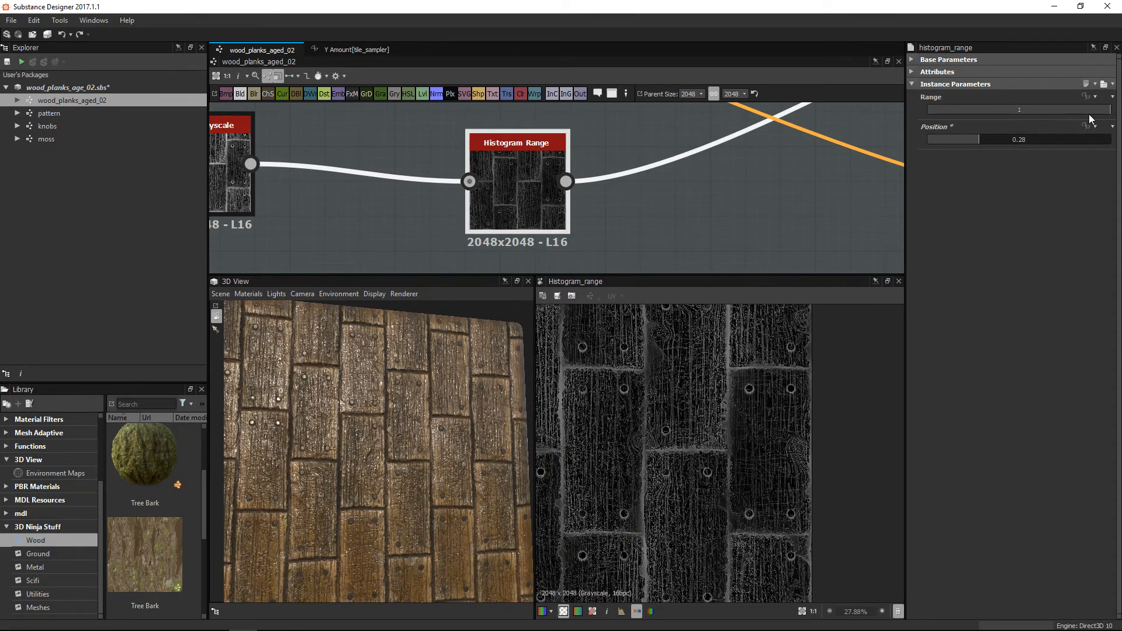
pyautogui.click(1055, 140)
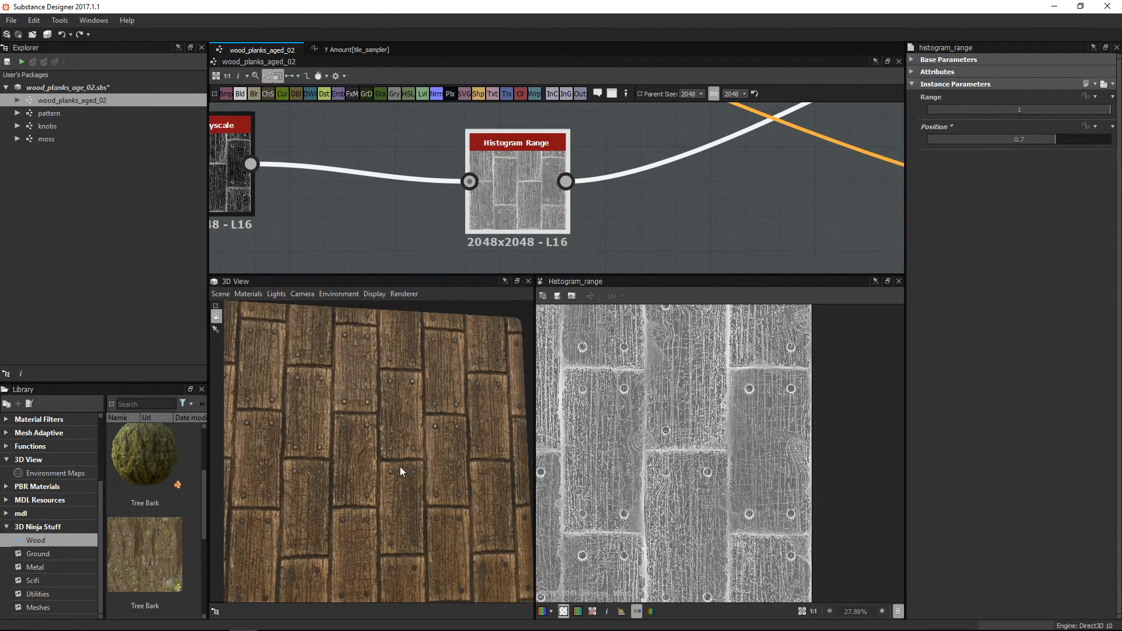
pyautogui.click(1045, 139)
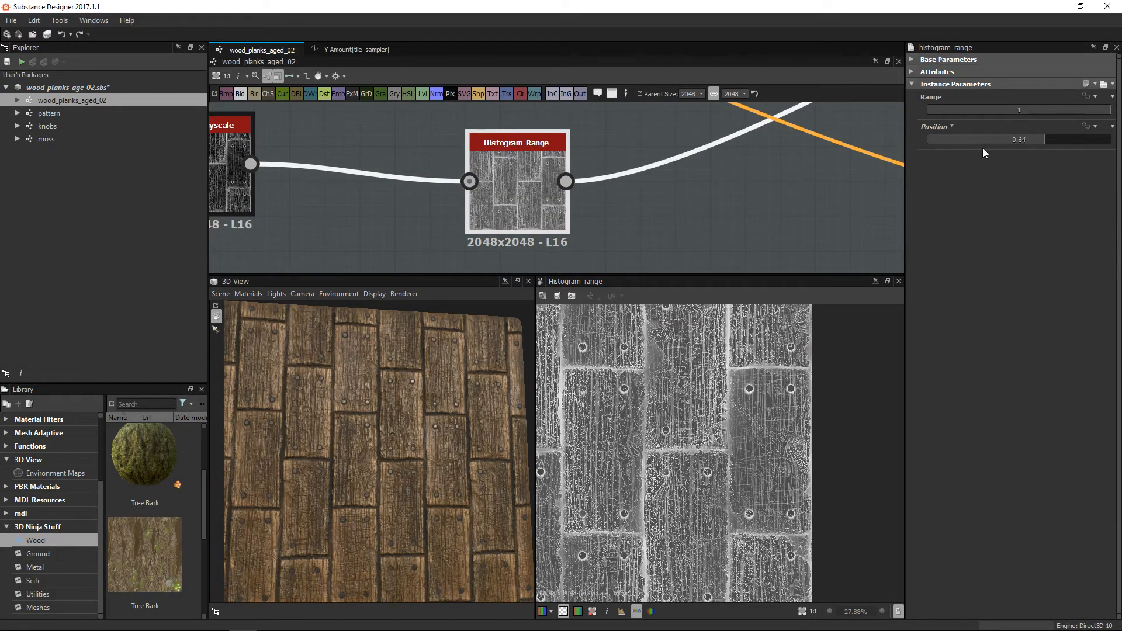
# Trace the Histogram Range output to the Base Material node that receives it.
pyautogui.scroll(-2, 583, 187)
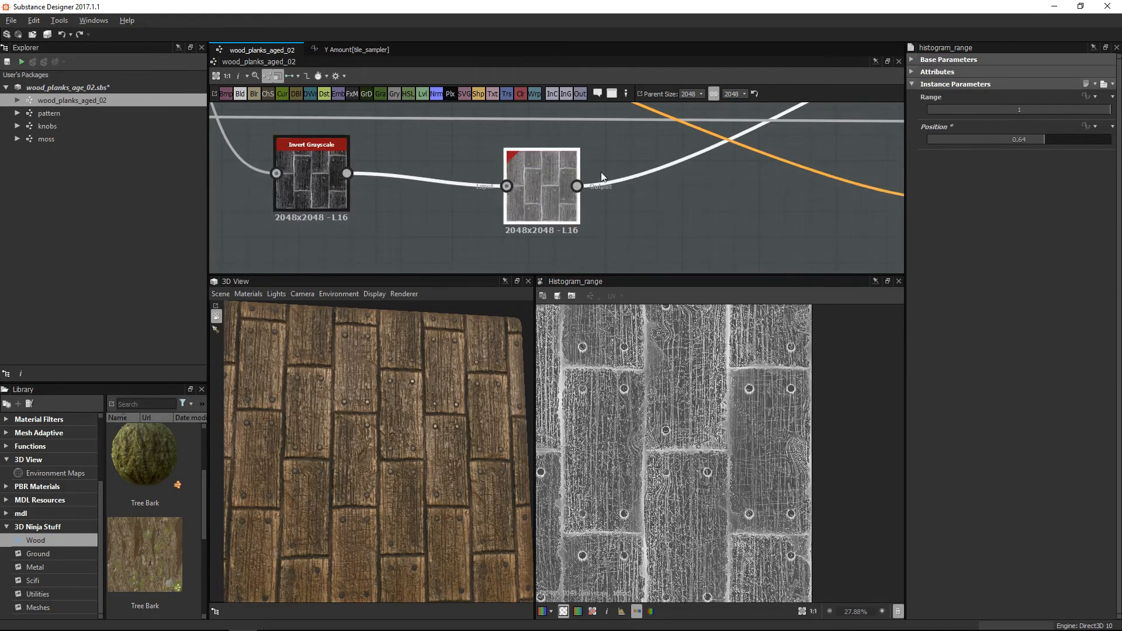
pyautogui.moveTo(635, 123); pyautogui.dragTo(409, 268, button='middle')
pyautogui.scroll(-2, 539, 205)
pyautogui.moveTo(842, 126); pyautogui.dragTo(589, 220, button='middle')
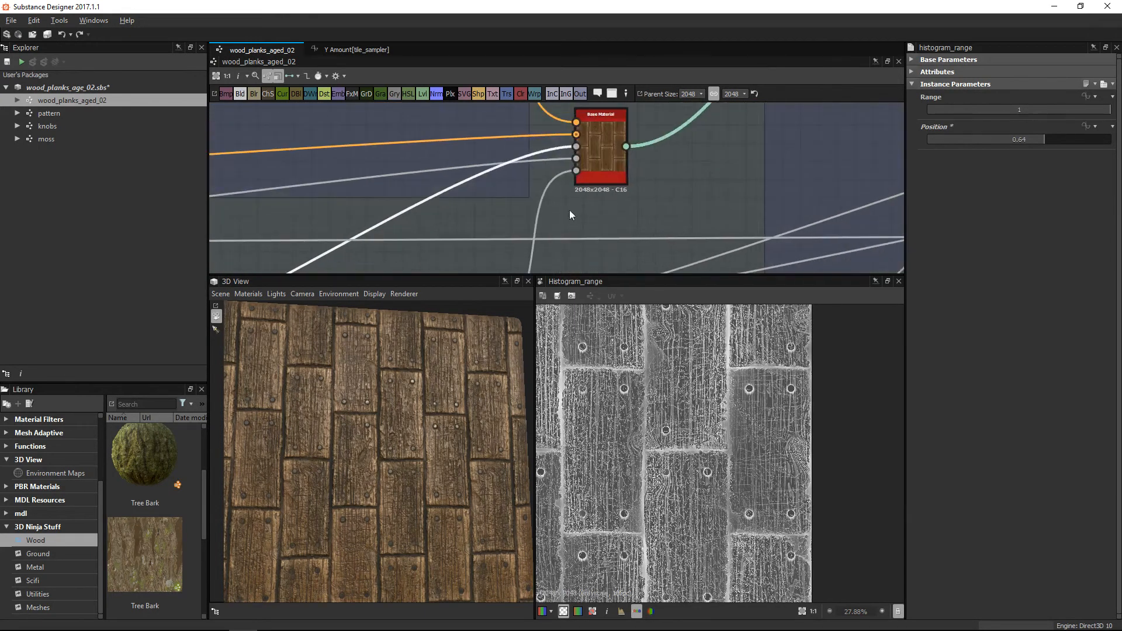
pyautogui.scroll(-5, 607, 173)
pyautogui.scroll(-3, 519, 160)
pyautogui.moveTo(519, 160); pyautogui.dragTo(517, 120, button='middle')
pyautogui.scroll(1, 577, 146)
pyautogui.scroll(5, 602, 159)
pyautogui.scroll(1, 661, 150)
# Enable the Roughness user-defined map on the gray Base Material node beside the early Normal node and shift the node aside.
pyautogui.moveTo(661, 150); pyautogui.dragTo(679, 222, button='middle')
pyautogui.scroll(-7, 678, 221)
pyautogui.moveTo(512, 269); pyautogui.dragTo(759, 123, button='middle')
pyautogui.moveTo(727, 223); pyautogui.dragTo(821, 275, button='middle')
pyautogui.moveTo(423, 186); pyautogui.dragTo(657, 208, button='middle')
pyautogui.moveTo(472, 192); pyautogui.dragTo(557, 208, button='middle')
pyautogui.scroll(-2, 558, 208)
pyautogui.moveTo(470, 266); pyautogui.dragTo(561, 244, button='middle')
pyautogui.scroll(4, 540, 180)
pyautogui.moveTo(540, 180); pyautogui.dragTo(619, 196, button='middle')
pyautogui.scroll(3, 620, 196)
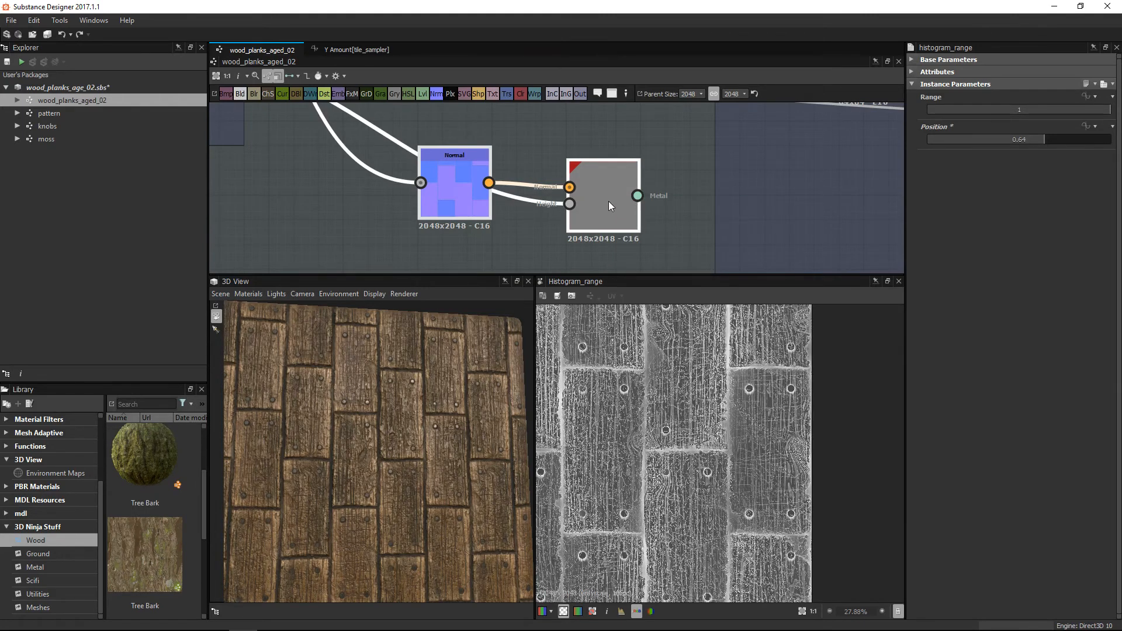
pyautogui.click(608, 201)
pyautogui.scroll(-2, 959, 292)
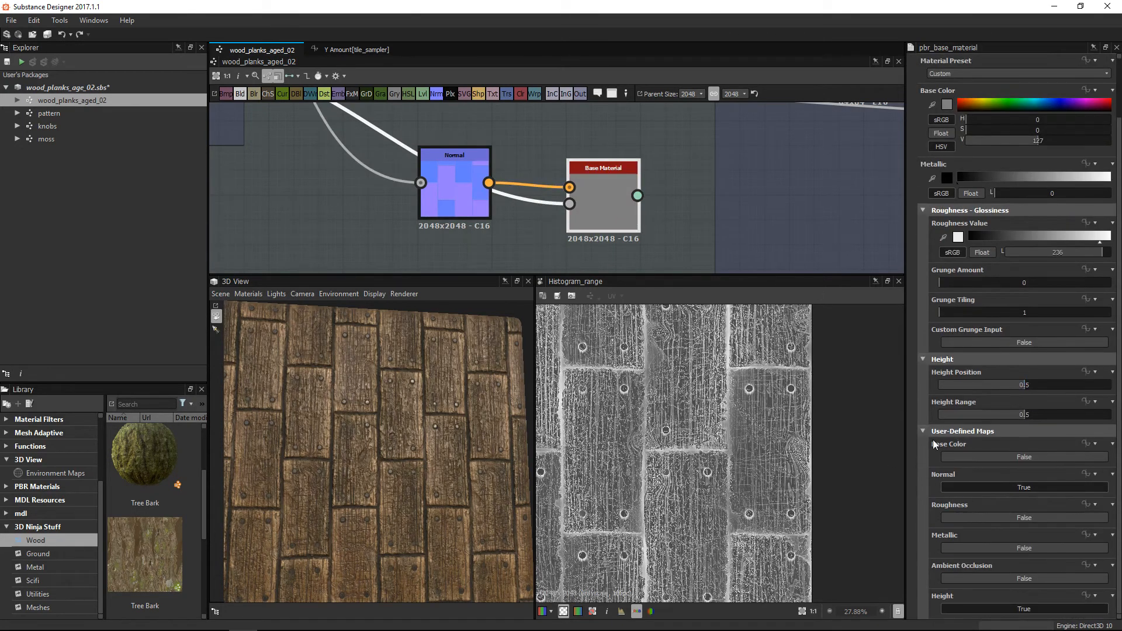
pyautogui.click(972, 520)
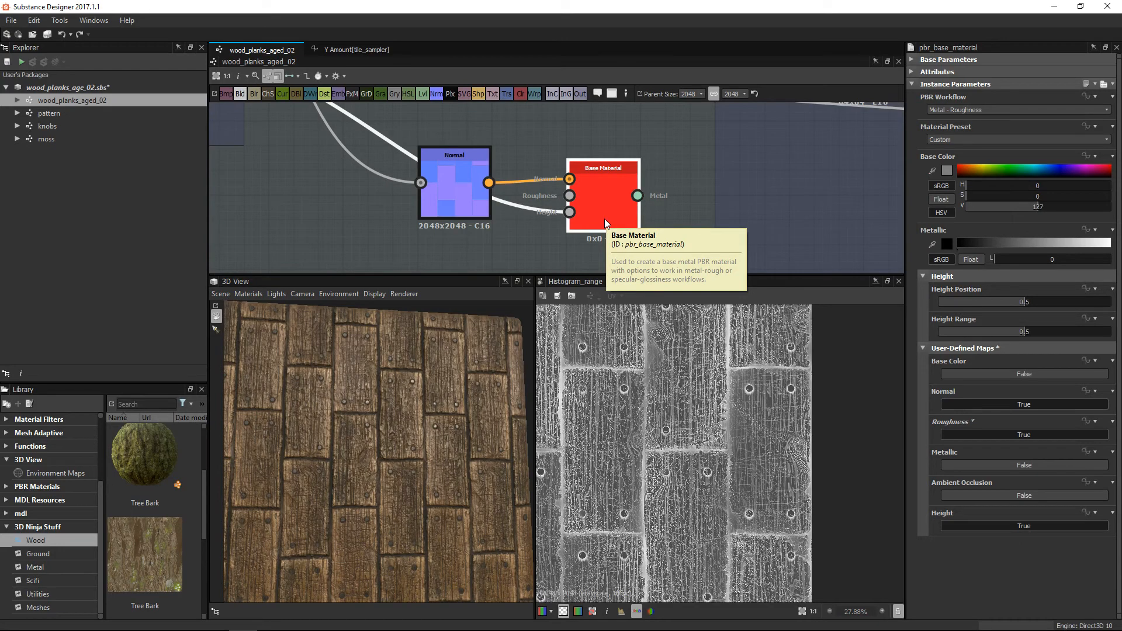
pyautogui.moveTo(605, 223); pyautogui.dragTo(630, 185)
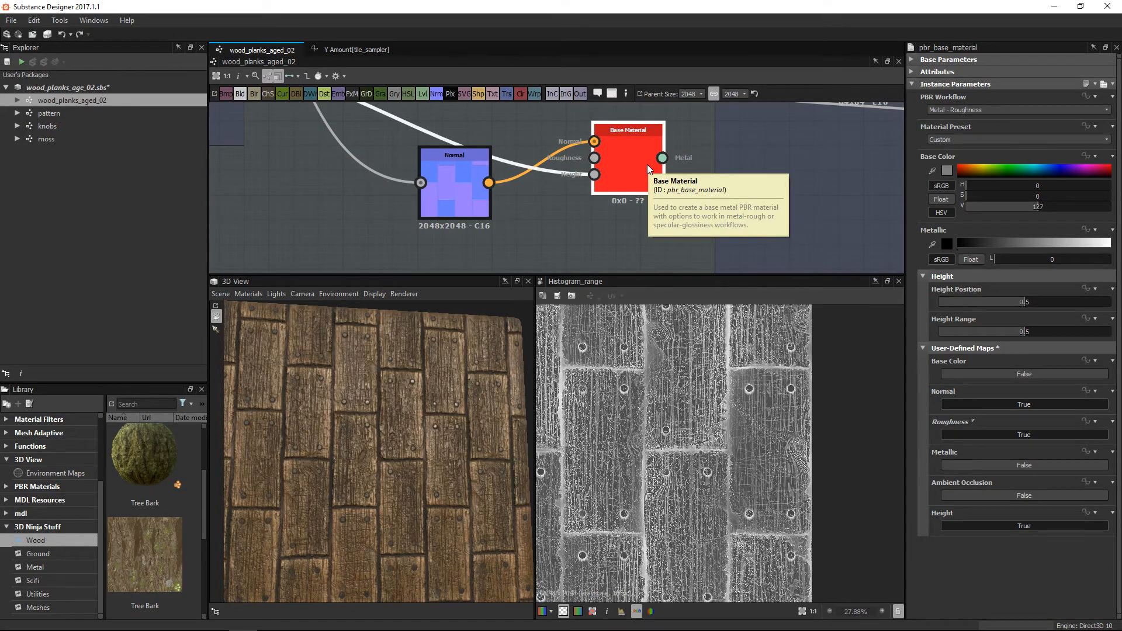
# Delete the early Normal node and the gray Base Material connected to it.
pyautogui.scroll(-3, 721, 170)
pyautogui.scroll(-2, 555, 143)
pyautogui.moveTo(559, 225); pyautogui.dragTo(668, 186)
pyautogui.press('Delete')
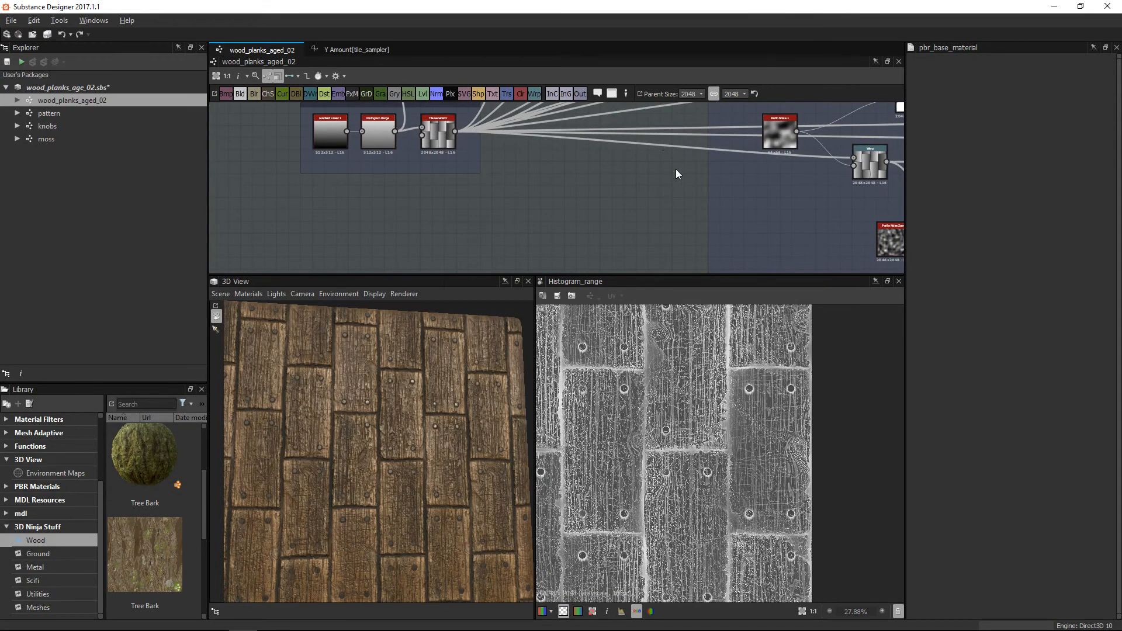
# Preview the Blur HQ Grayscale node that feeds the wood's Base Material.
pyautogui.moveTo(889, 173); pyautogui.dragTo(716, 194, button='middle')
pyautogui.scroll(-4, 725, 193)
pyautogui.moveTo(888, 153); pyautogui.dragTo(526, 178, button='middle')
pyautogui.moveTo(877, 186); pyautogui.dragTo(550, 181, button='middle')
pyautogui.moveTo(694, 183); pyautogui.dragTo(654, 152, button='middle')
pyautogui.scroll(1, 565, 177)
pyautogui.moveTo(652, 209); pyautogui.dragTo(576, 171, button='middle')
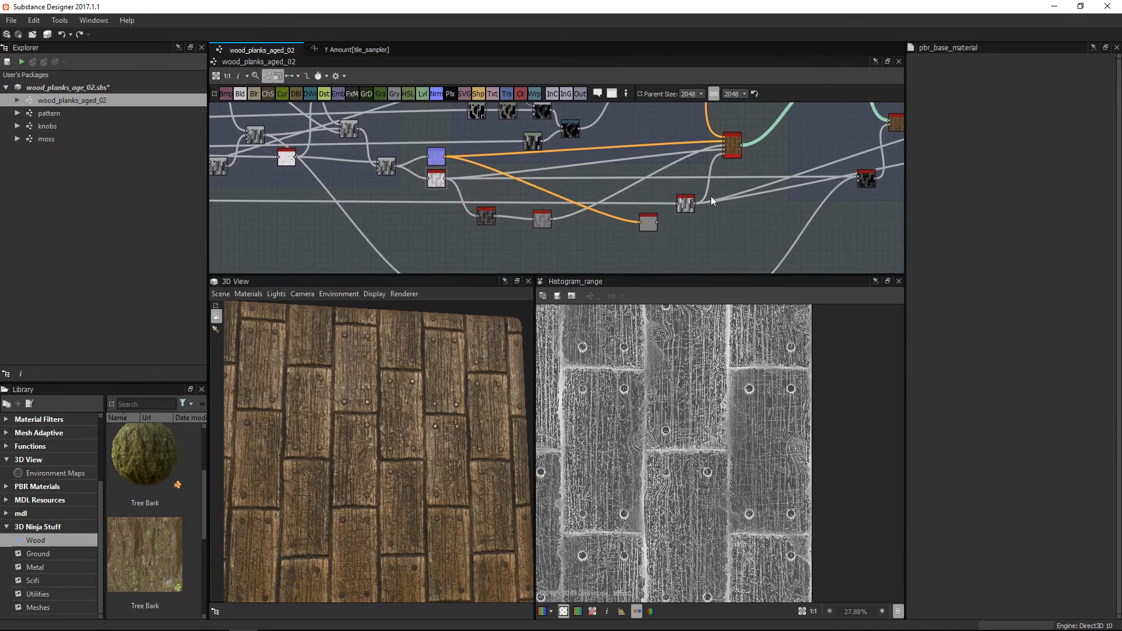
pyautogui.moveTo(676, 155)
pyautogui.mouseDown(button='middle')
pyautogui.moveTo(681, 95)
pyautogui.moveTo(678, 165)
pyautogui.moveTo(702, 203)
pyautogui.moveTo(689, 141)
pyautogui.mouseUp(button='middle')
pyautogui.moveTo(575, 210); pyautogui.dragTo(566, 251, button='middle')
pyautogui.moveTo(603, 164)
pyautogui.mouseDown(button='middle')
pyautogui.moveTo(602, 193)
pyautogui.moveTo(602, 180)
pyautogui.mouseUp(button='middle')
pyautogui.scroll(4, 700, 229)
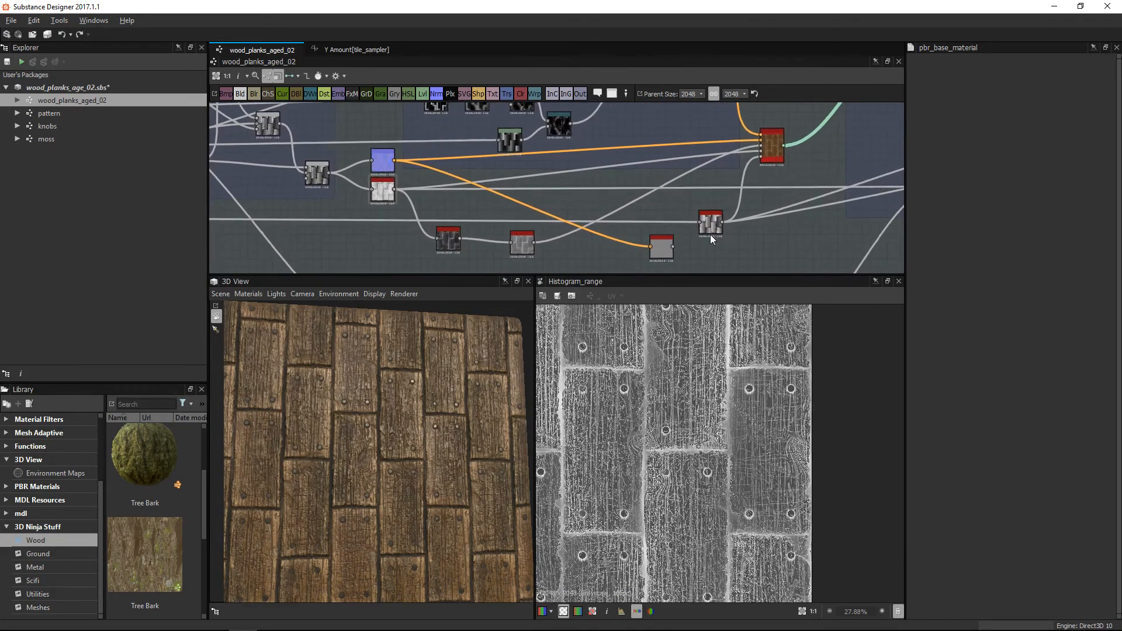
pyautogui.scroll(3, 678, 201)
pyautogui.doubleClick(642, 190)
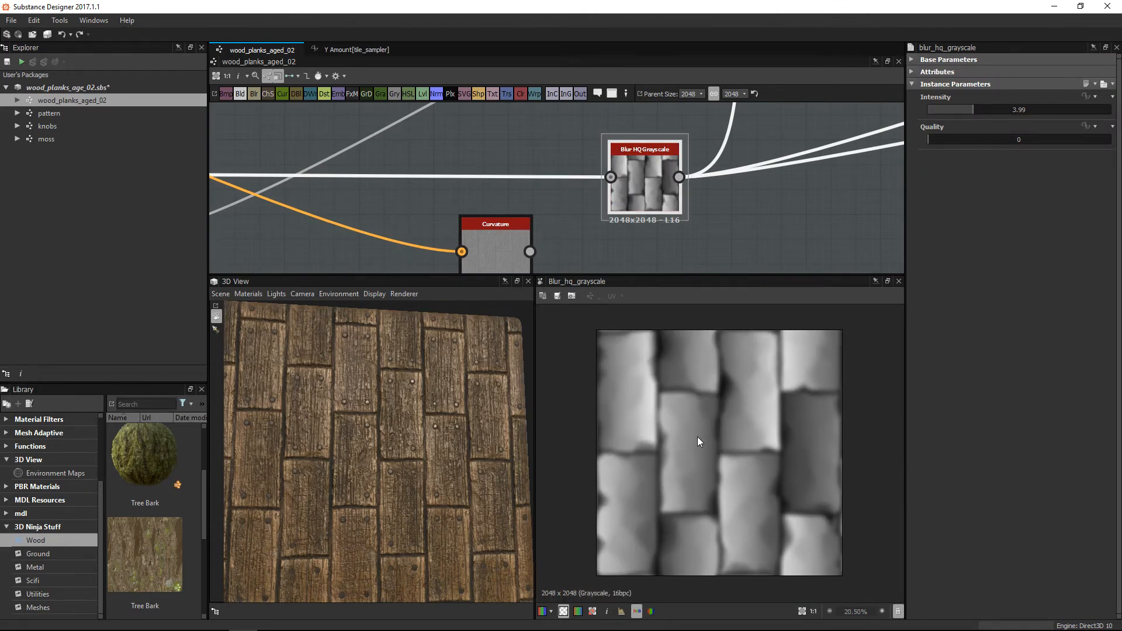
# Preview the Normal node above the Ambient Occlusion node and examine its nails and cracks up close.
pyautogui.scroll(-4, 440, 197)
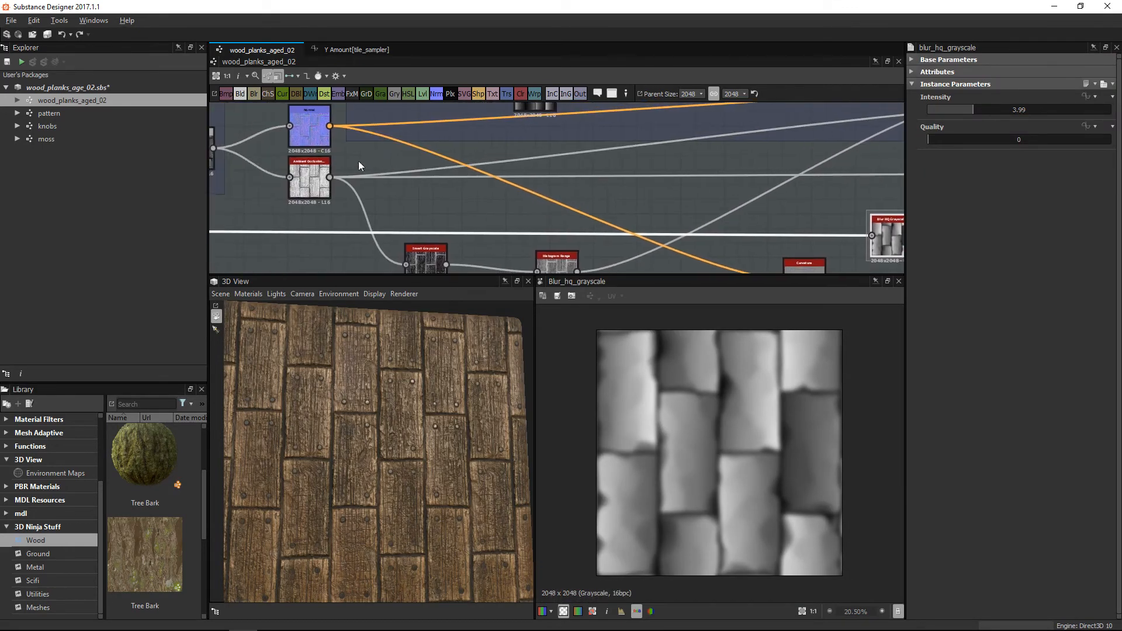
pyautogui.doubleClick(317, 135)
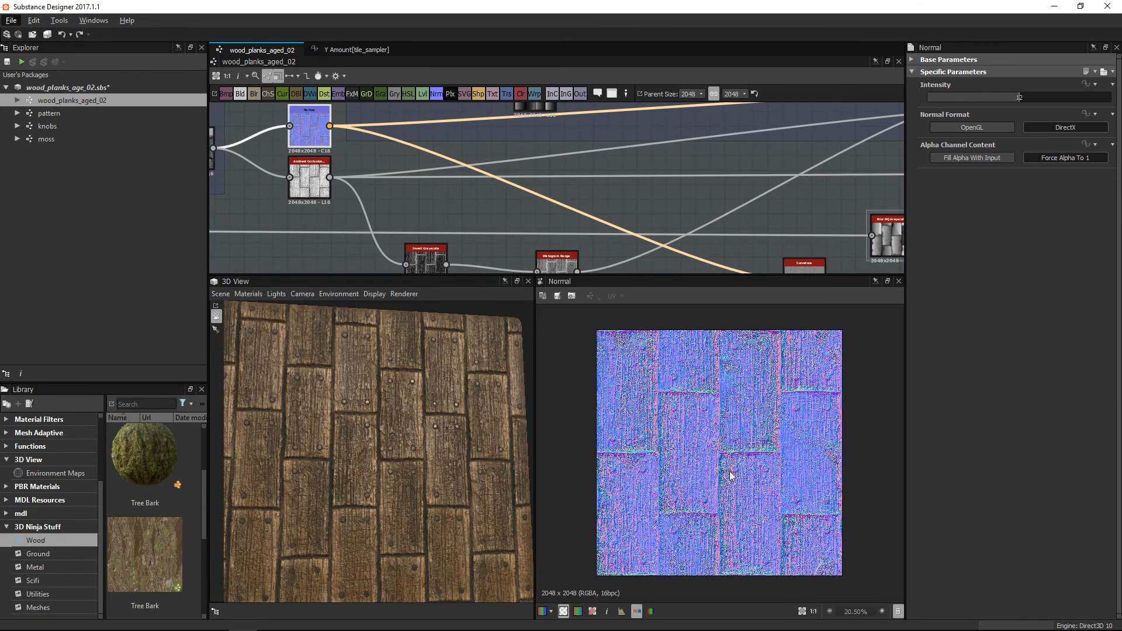
pyautogui.scroll(5, 701, 443)
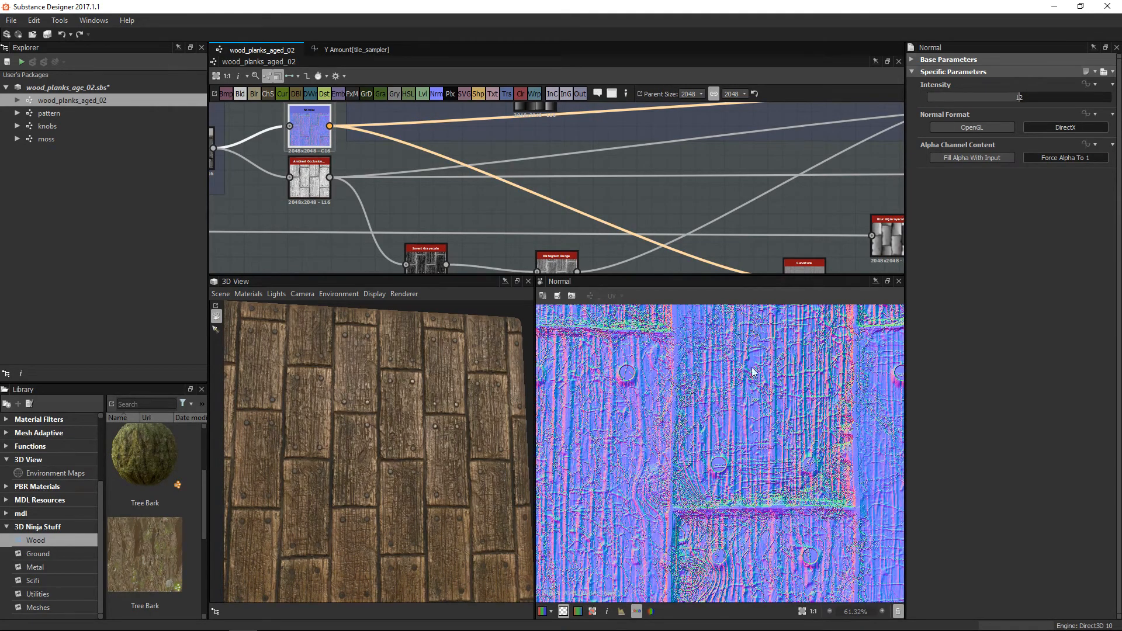
# Preview the Blur HQ Grayscale node again and examine the softened plank edges.
pyautogui.scroll(-6, 626, 204)
pyautogui.moveTo(651, 215); pyautogui.dragTo(522, 196, button='middle')
pyautogui.scroll(2, 646, 234)
pyautogui.scroll(2, 610, 203)
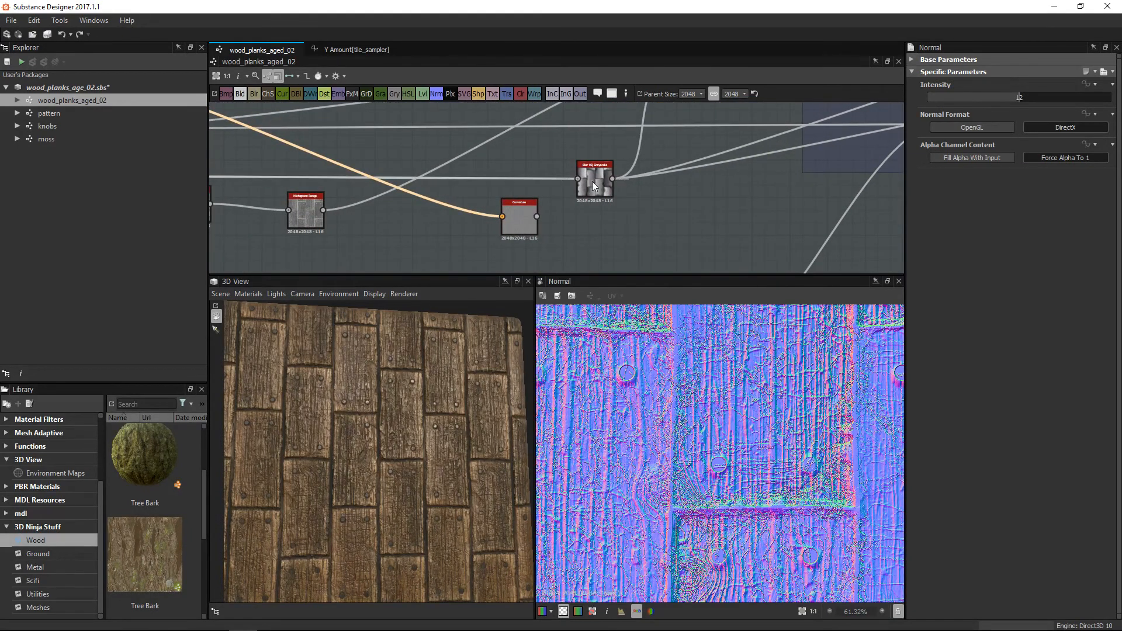
pyautogui.doubleClick(592, 181)
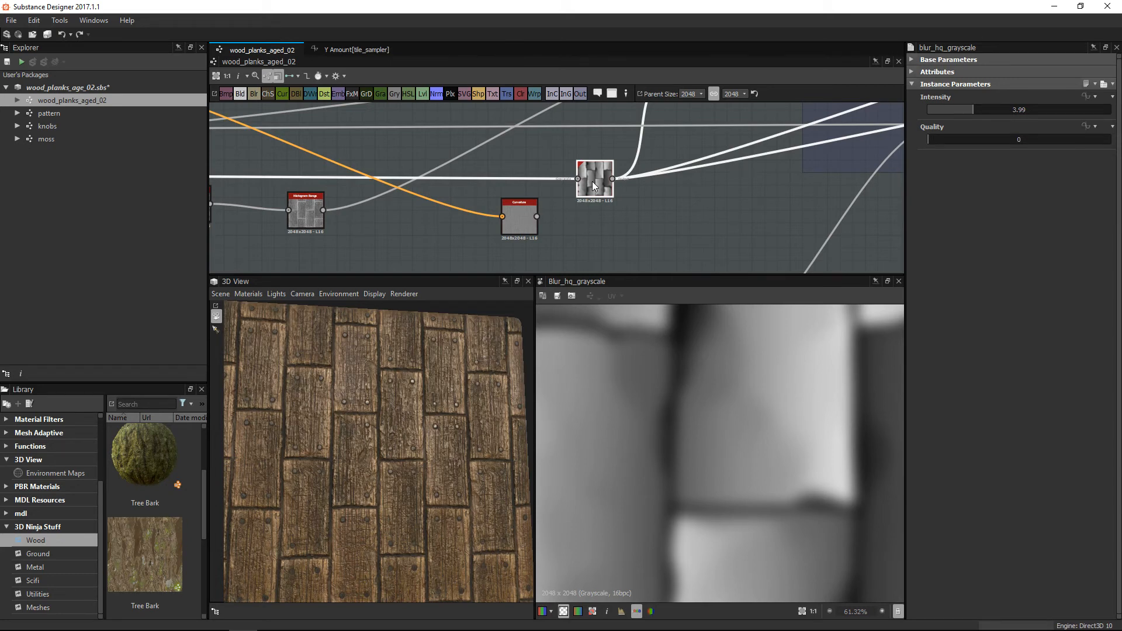
pyautogui.scroll(-2, 710, 433)
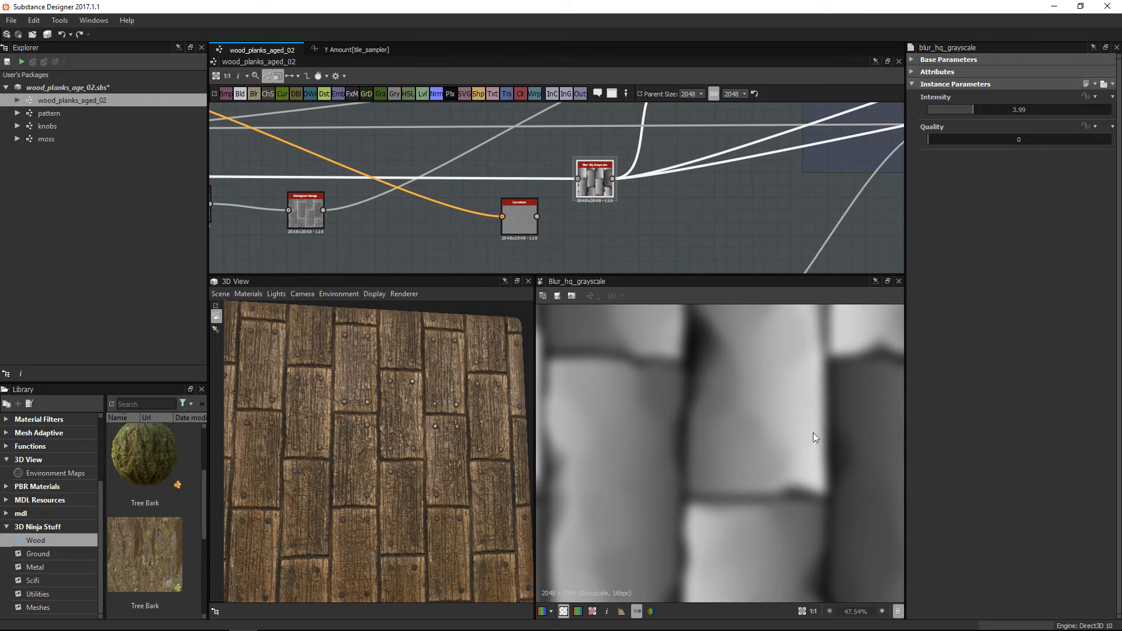
# Compare the Slope Blur Grayscale map entering the Blur HQ Grayscale node with the blurred output.
pyautogui.doubleClick(577, 177)
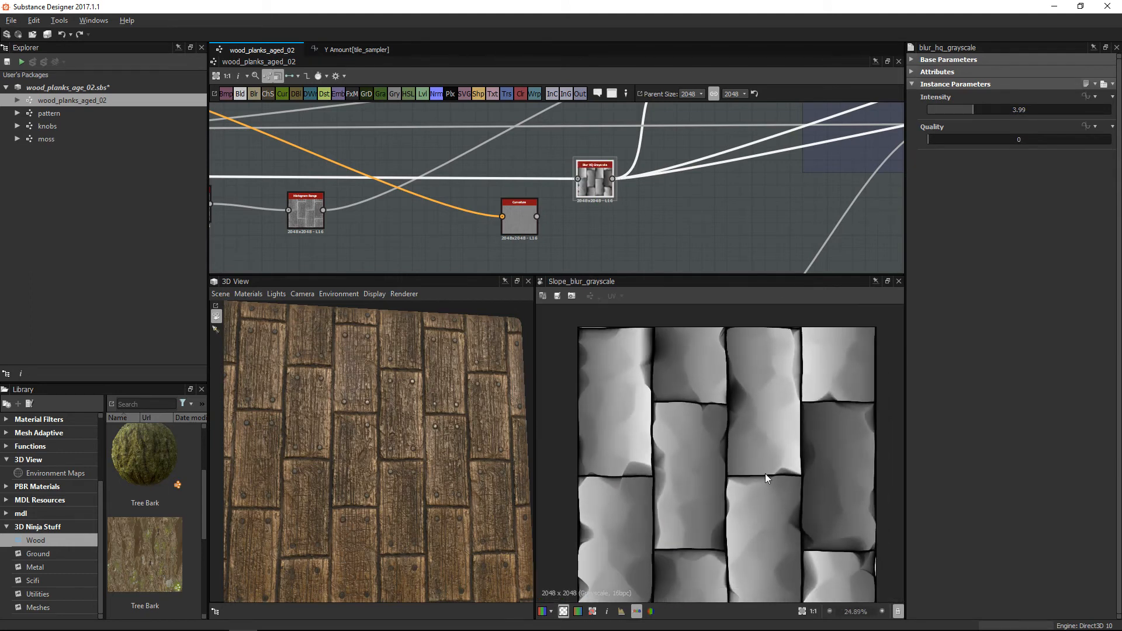
pyautogui.scroll(1, 735, 448)
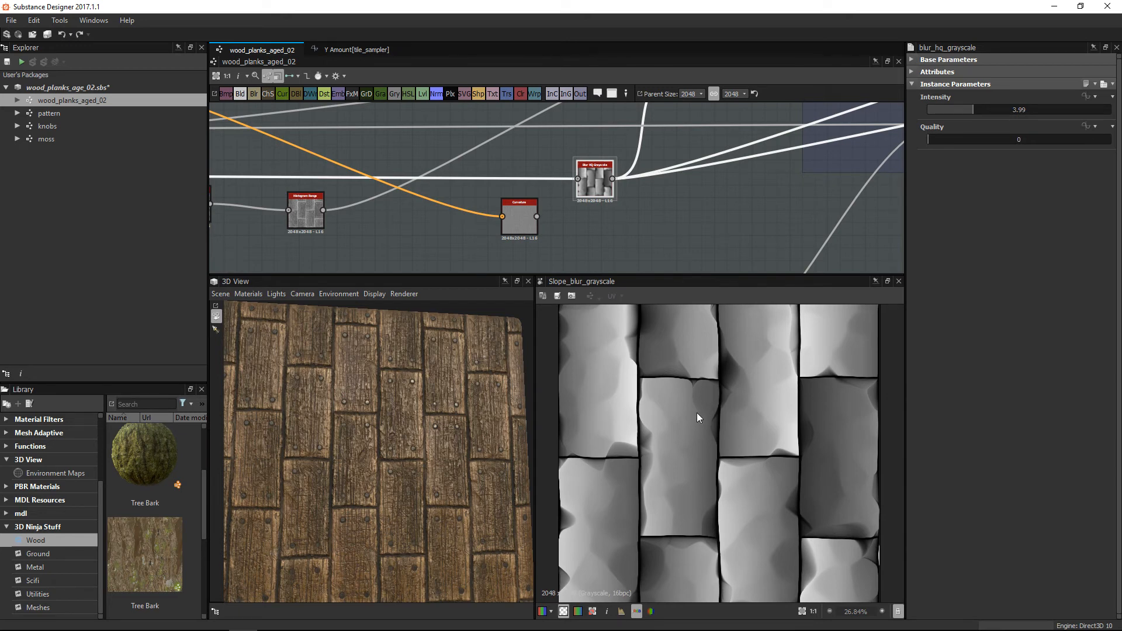
pyautogui.doubleClick(603, 183)
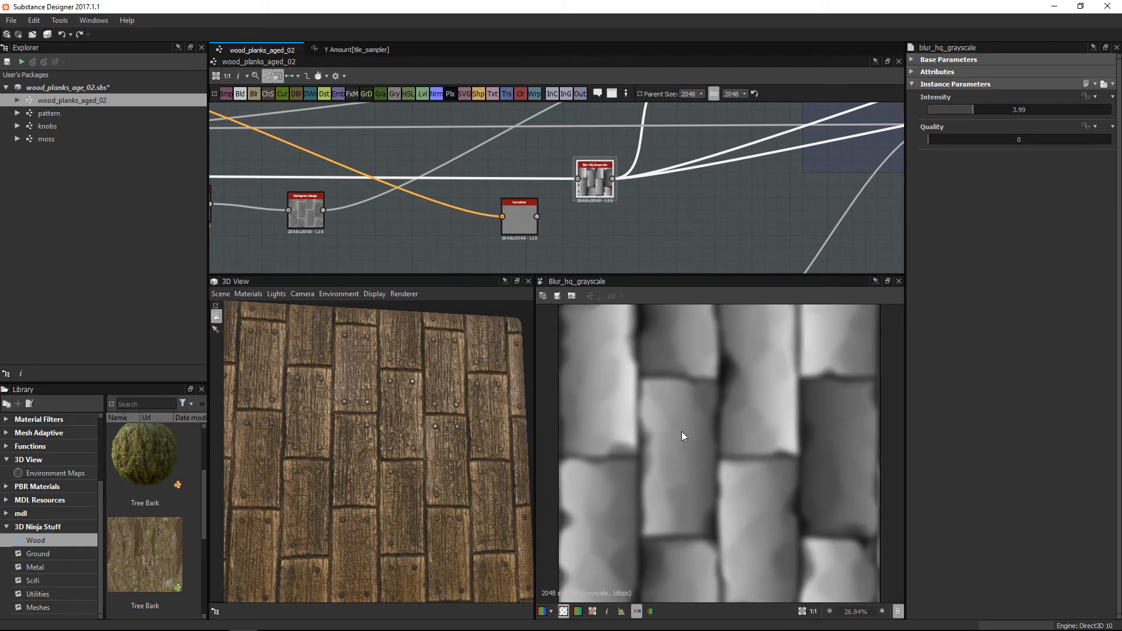
pyautogui.scroll(4, 680, 468)
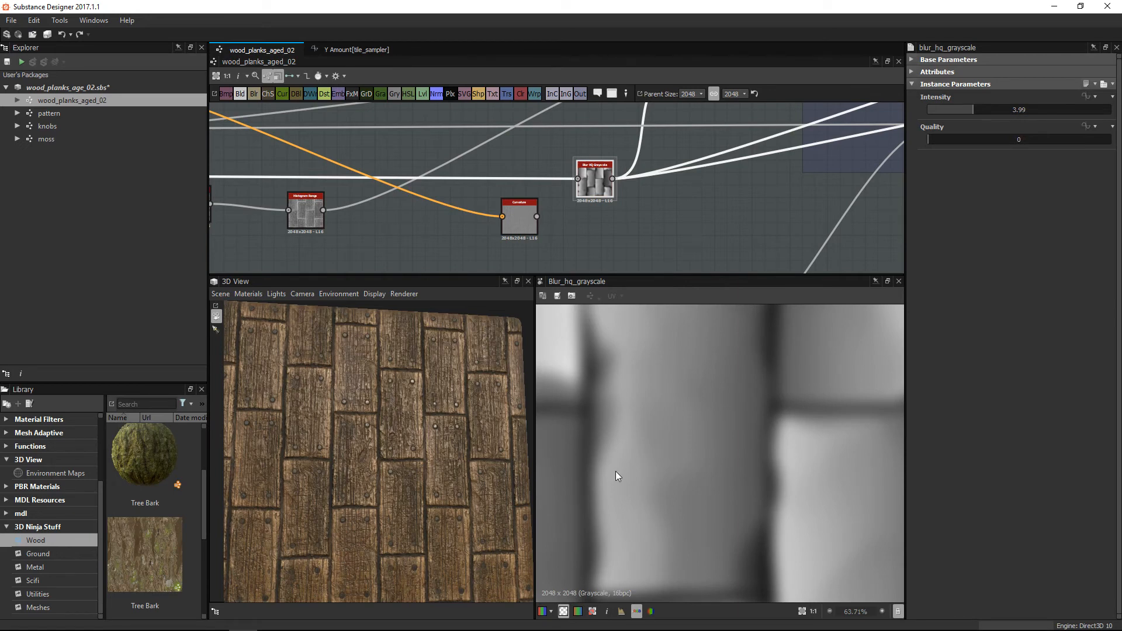
pyautogui.scroll(-2, 787, 518)
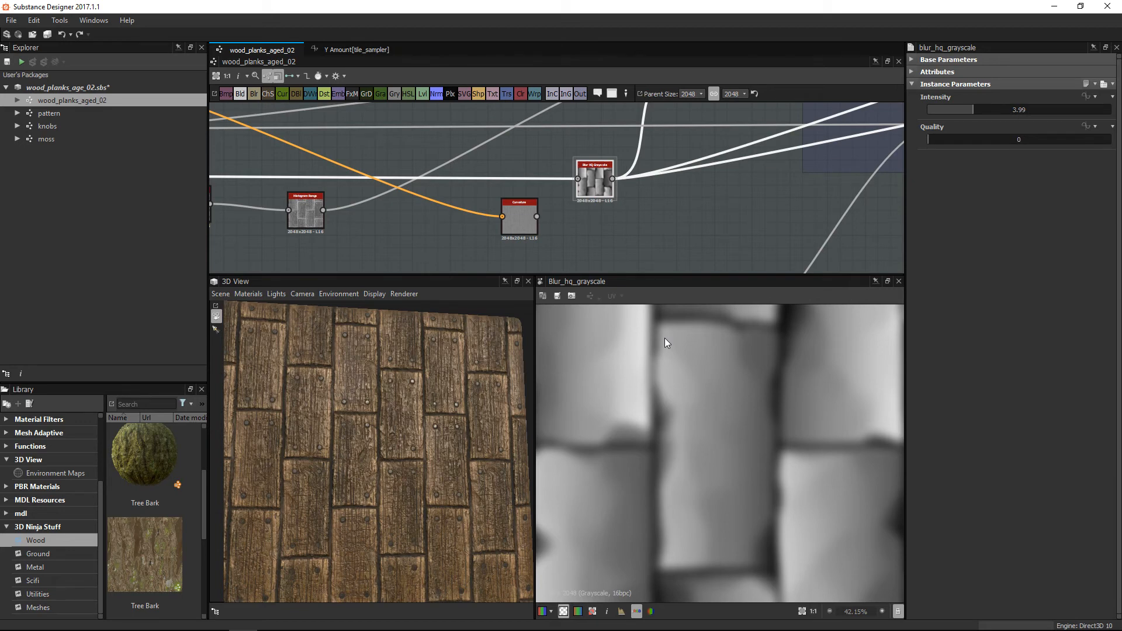
# Enlarge the graph view and show the color nodes leading to the Moss and Dirt frame.
pyautogui.scroll(-2, 672, 251)
pyautogui.scroll(-1, 589, 211)
pyautogui.moveTo(670, 225); pyautogui.dragTo(654, 223, button='middle')
pyautogui.scroll(-1, 654, 223)
pyautogui.moveTo(636, 158); pyautogui.dragTo(640, 202, button='middle')
pyautogui.moveTo(579, 154); pyautogui.dragTo(581, 211, button='middle')
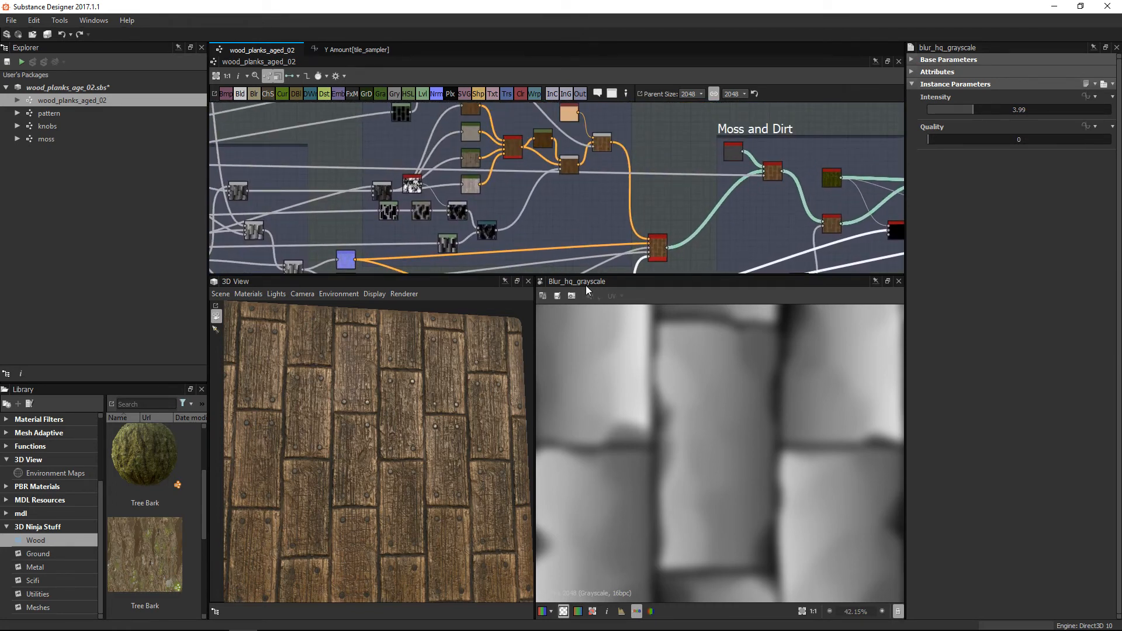
pyautogui.moveTo(575, 275); pyautogui.dragTo(621, 357)
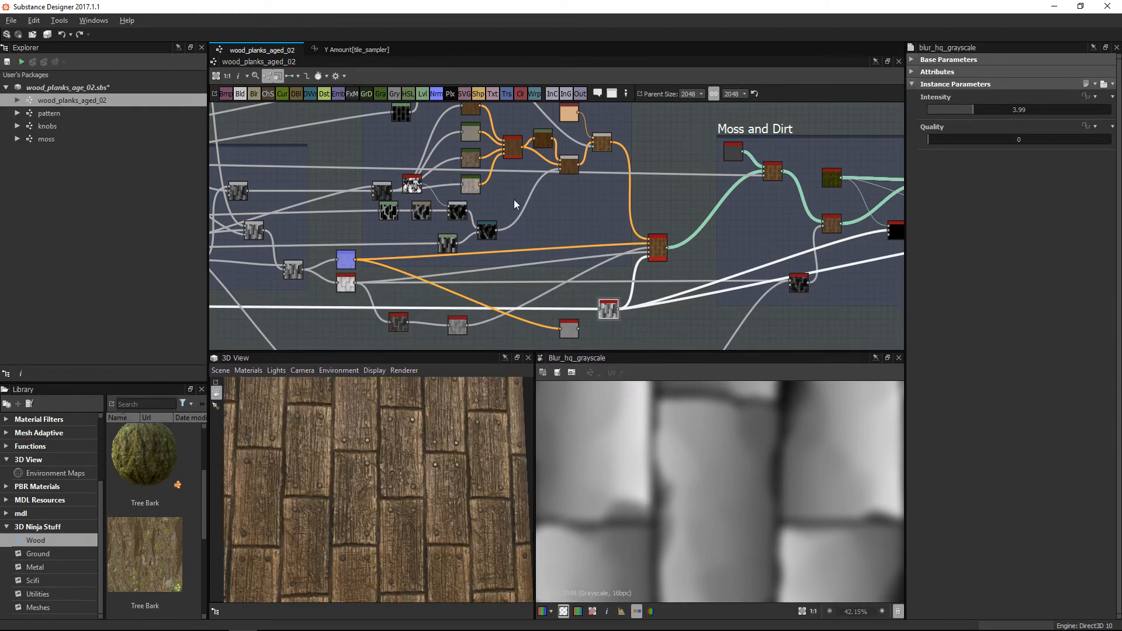
# Move the Blend node beside the grunge map clear of the Levels node beneath it.
pyautogui.scroll(3, 513, 200)
pyautogui.scroll(-2, 634, 261)
pyautogui.moveTo(617, 240); pyautogui.dragTo(624, 221, button='middle')
pyautogui.scroll(5, 413, 202)
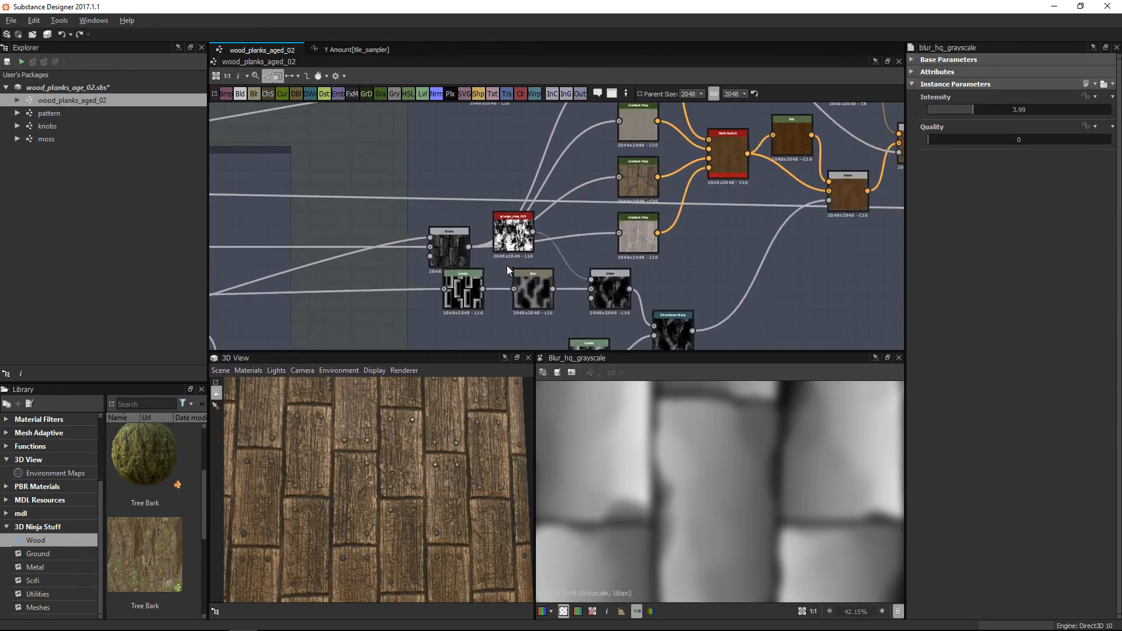
pyautogui.moveTo(505, 241); pyautogui.dragTo(581, 171, button='middle')
pyautogui.moveTo(517, 177); pyautogui.dragTo(510, 163)
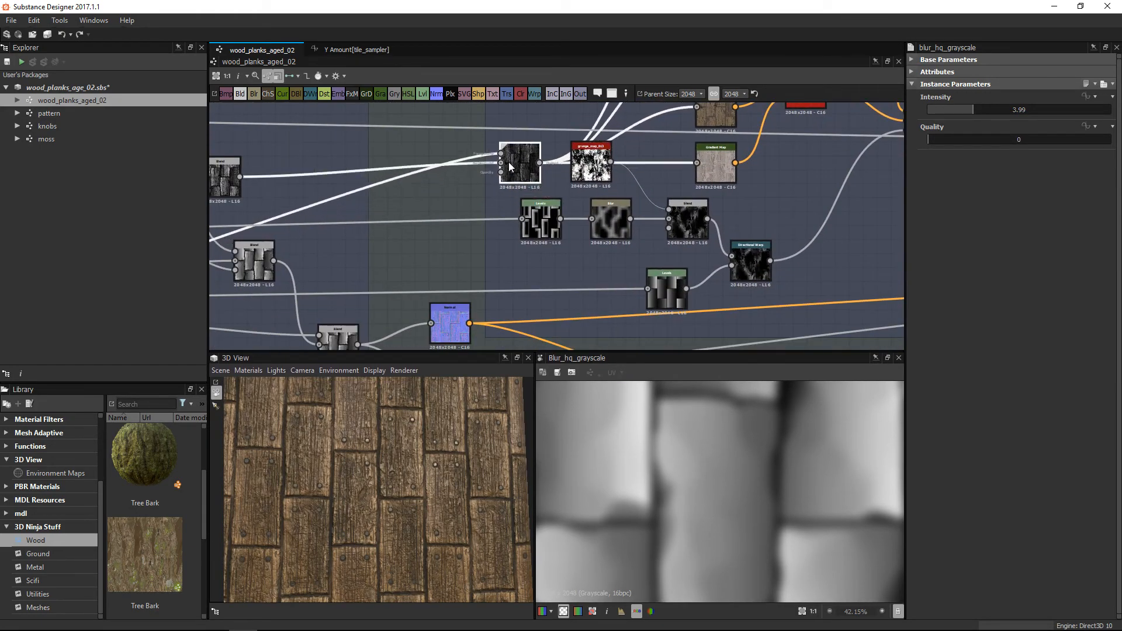
# Compare the Directional Warp map entering the foreground of the Blend node beside the grunge map with the blended output.
pyautogui.scroll(4, 508, 149)
pyautogui.click(494, 159)
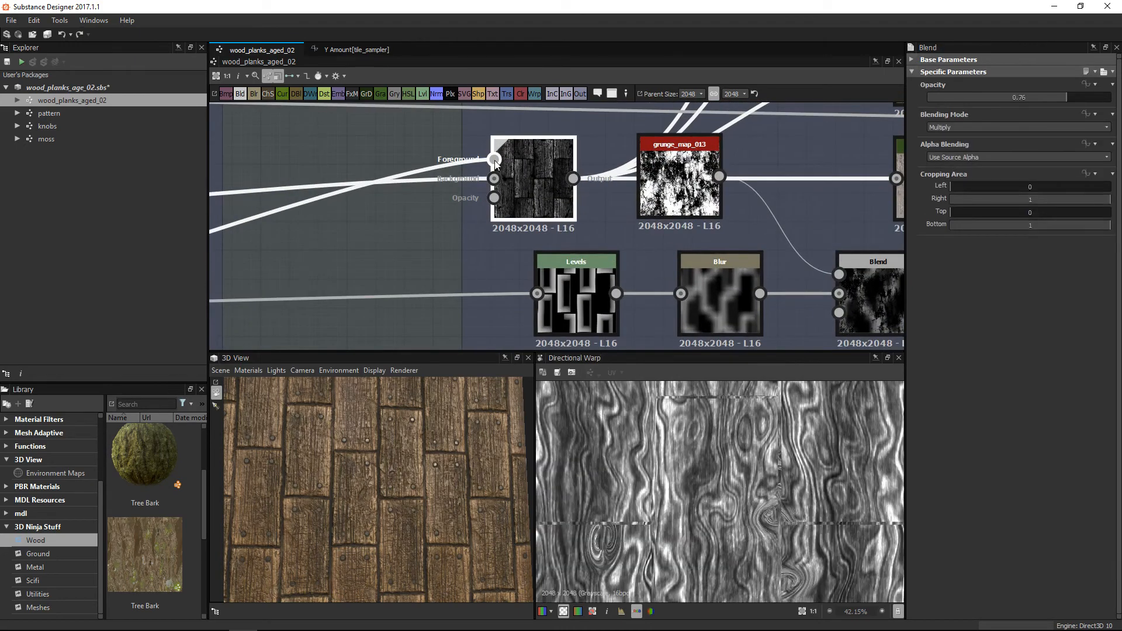
pyautogui.doubleClick(494, 179)
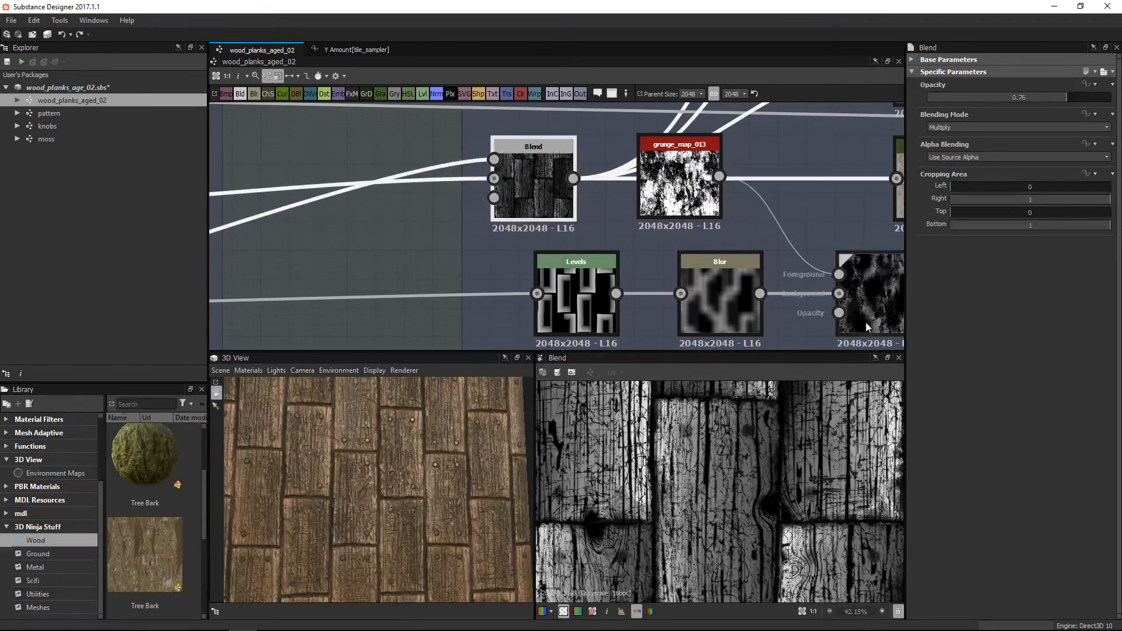
pyautogui.scroll(-2, 783, 537)
pyautogui.moveTo(782, 542); pyautogui.dragTo(768, 485, button='middle')
pyautogui.scroll(2, 726, 462)
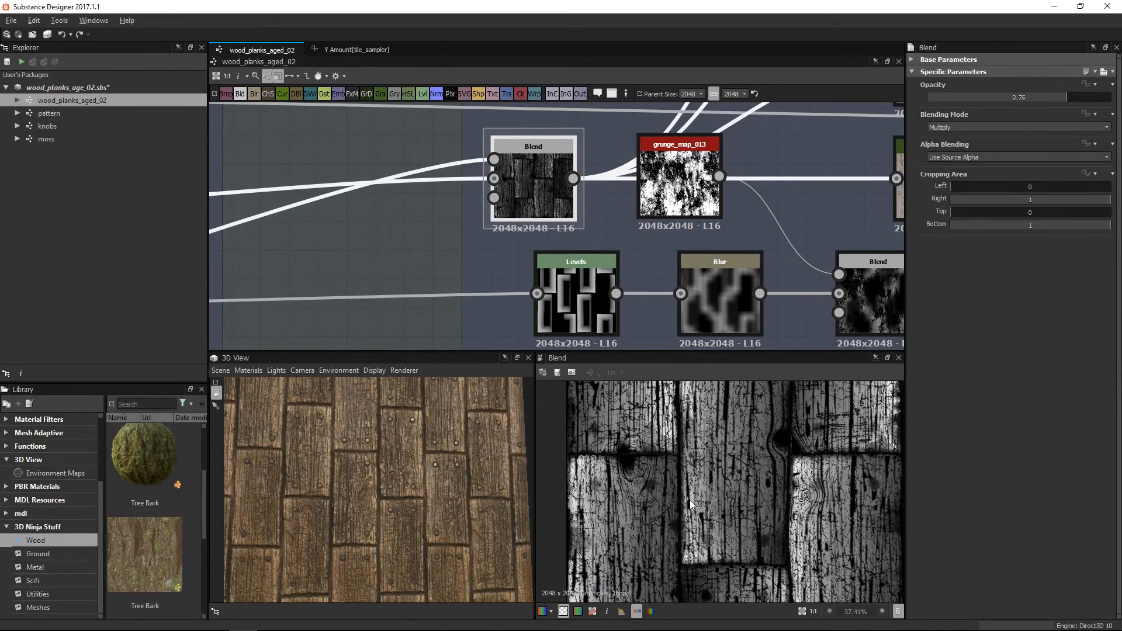
# Trace the graph back to the Blend node feeding the Normal and ambient occlusion nodes and preview its height map.
pyautogui.scroll(-3, 556, 195)
pyautogui.moveTo(265, 169); pyautogui.dragTo(517, 155, button='middle')
pyautogui.scroll(-1, 582, 239)
pyautogui.moveTo(637, 237); pyautogui.dragTo(613, 156, button='middle')
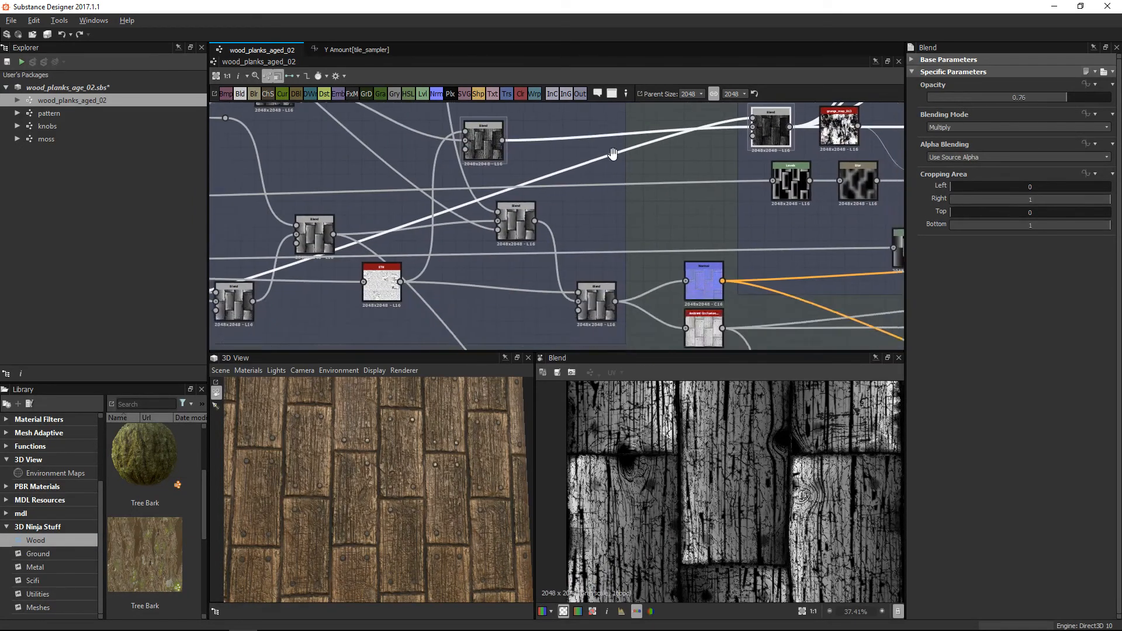
pyautogui.doubleClick(592, 282)
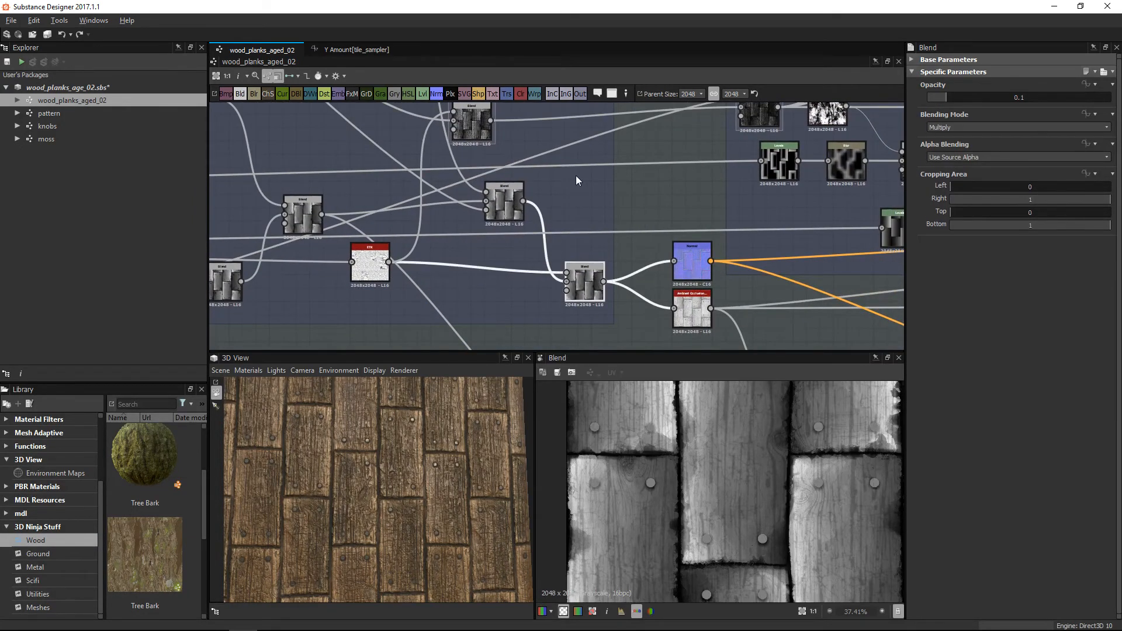
# Preview the Multiply Blend node that combines the cracks with the planks, and move it closer to the color section.
pyautogui.moveTo(520, 153); pyautogui.dragTo(515, 212, button='middle')
pyautogui.doubleClick(473, 180)
pyautogui.moveTo(473, 180); pyautogui.dragTo(553, 173)
pyautogui.scroll(1, 545, 215)
pyautogui.scroll(-1, 668, 463)
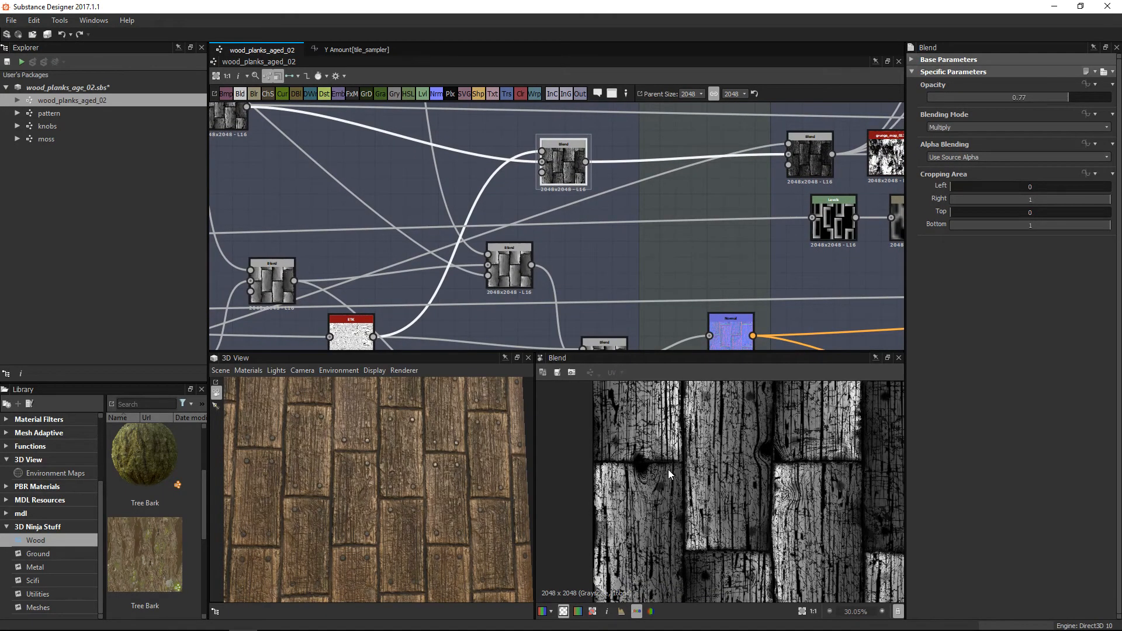
# Enlarge the 3D and 2D views and examine the cracked wood grain in the Blend preview.
pyautogui.scroll(3, 762, 497)
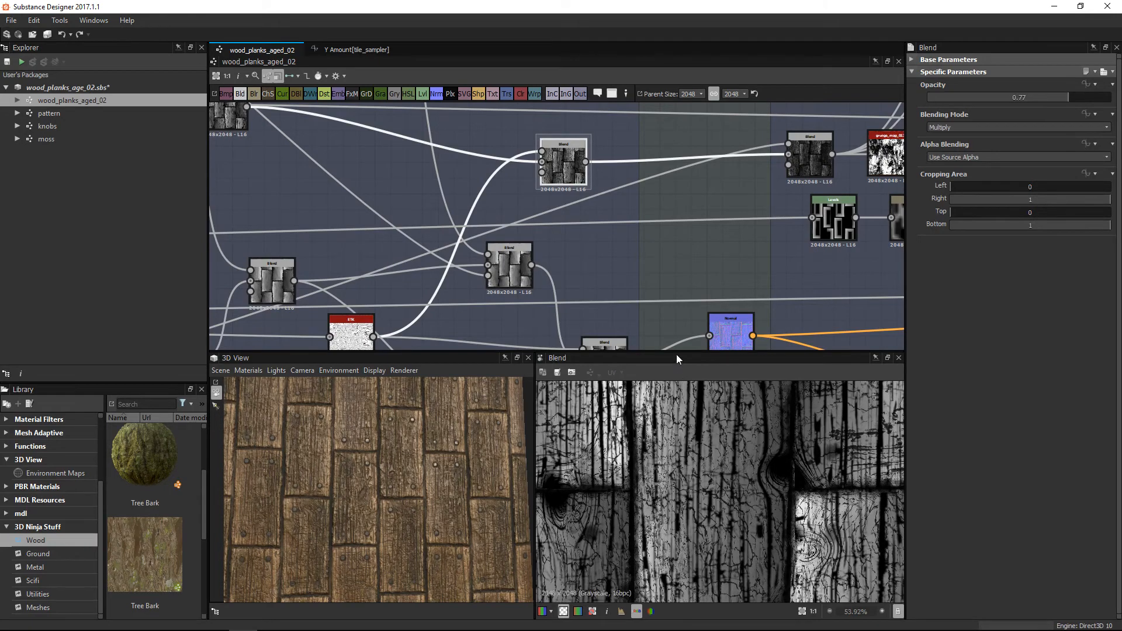
pyautogui.moveTo(676, 352); pyautogui.dragTo(678, 228)
pyautogui.scroll(-2, 725, 377)
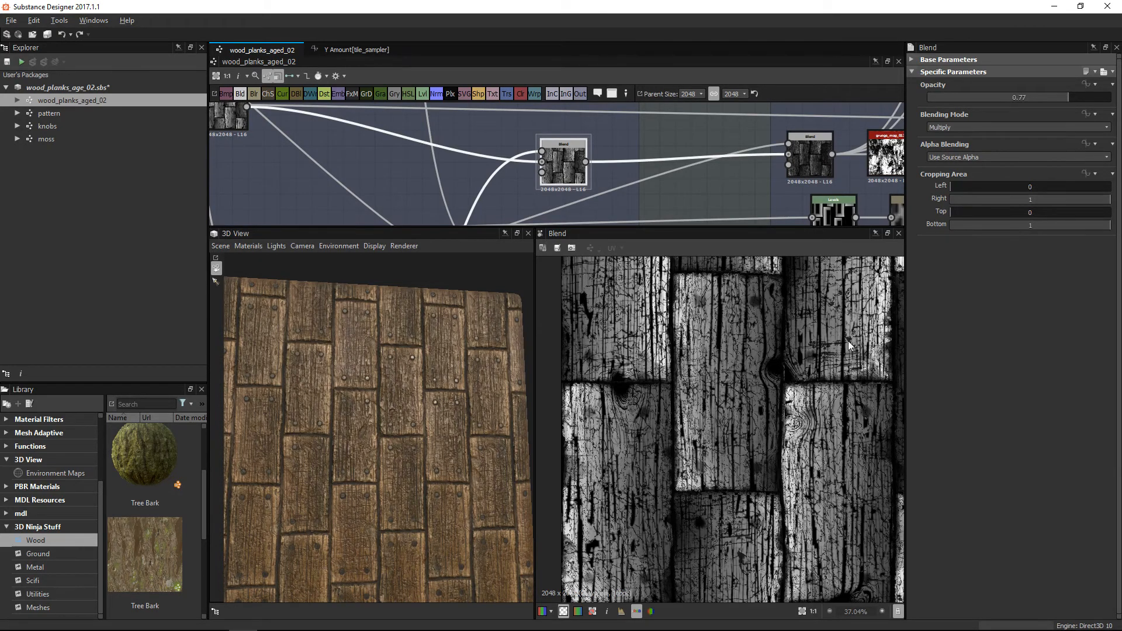
# Compare the preceding Multiply Blend map with the Copy Blend map containing the softened planks and nails.
pyautogui.moveTo(416, 177); pyautogui.dragTo(527, 198, button='middle')
pyautogui.click(337, 135)
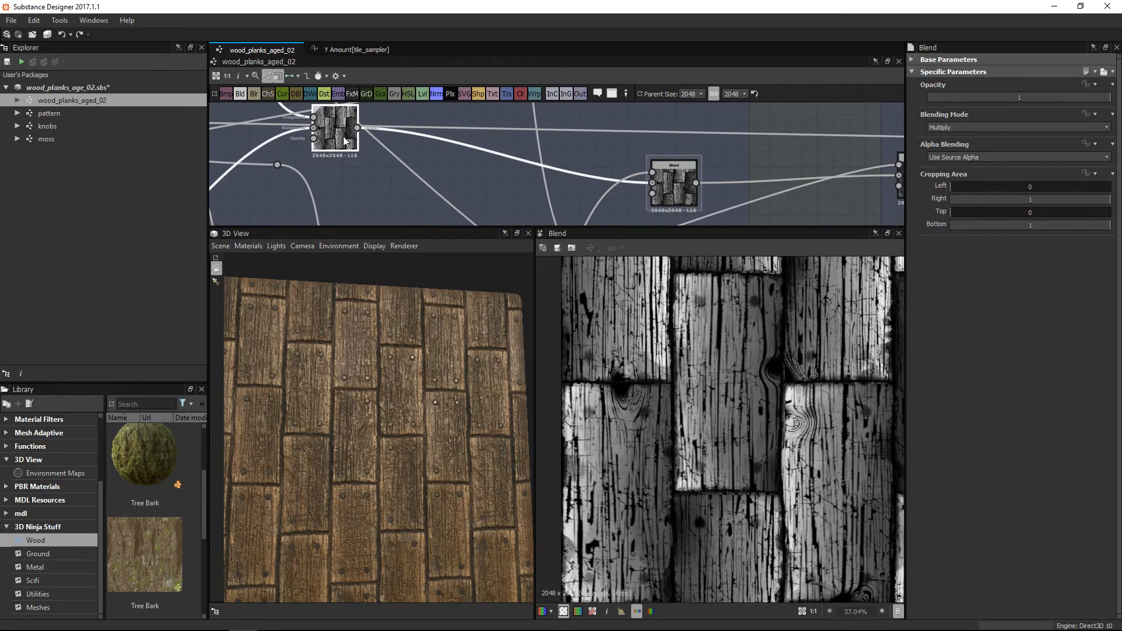
pyautogui.moveTo(363, 171); pyautogui.dragTo(374, 115, button='middle')
pyautogui.moveTo(487, 197); pyautogui.dragTo(458, 133, button='middle')
pyautogui.doubleClick(598, 166)
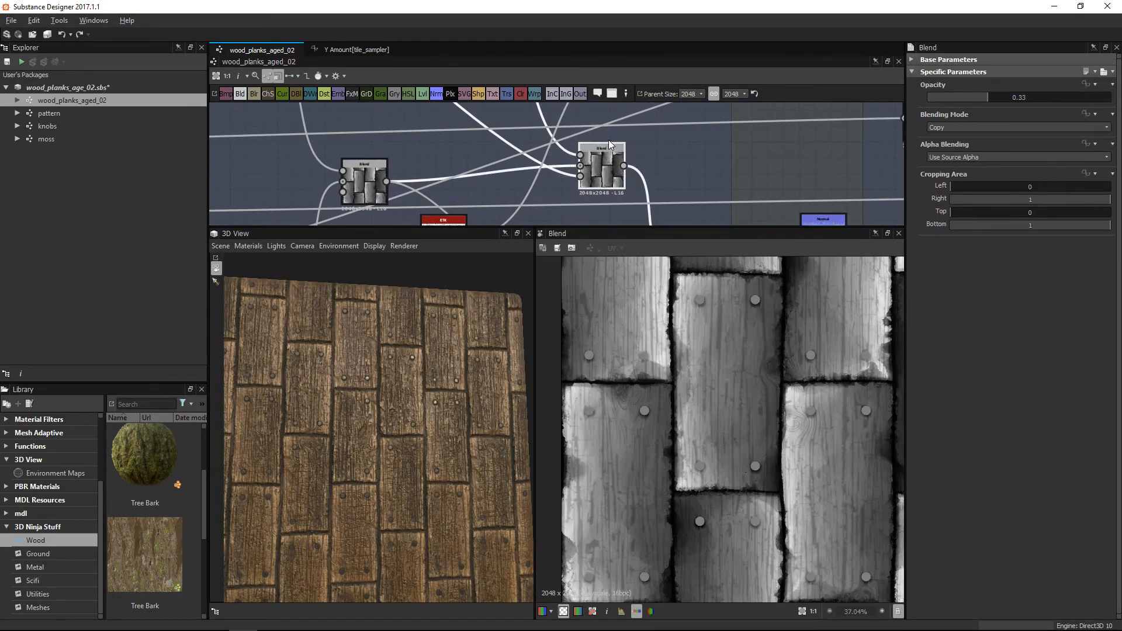
# Preview the crack map and background entering the Multiply Blend node, and examine its combined output up close.
pyautogui.scroll(1, 608, 129)
pyautogui.moveTo(608, 125); pyautogui.dragTo(594, 203, button='middle')
pyautogui.moveTo(547, 147); pyautogui.dragTo(553, 186, button='middle')
pyautogui.scroll(1, 552, 186)
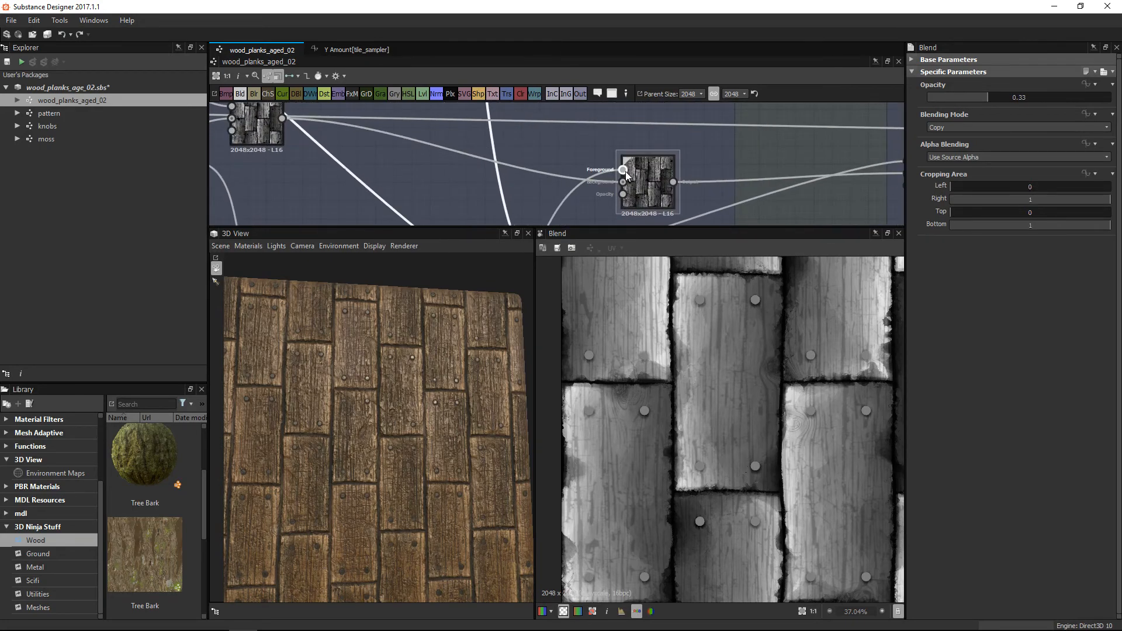
pyautogui.doubleClick(627, 172)
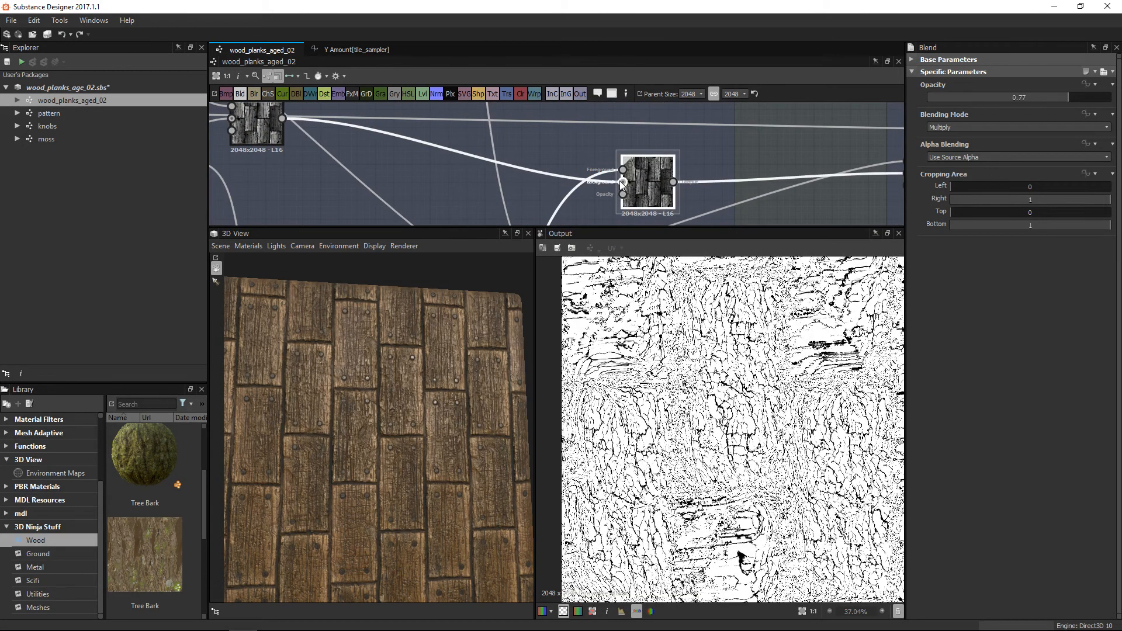
pyautogui.doubleClick(620, 181)
pyautogui.doubleClick(642, 184)
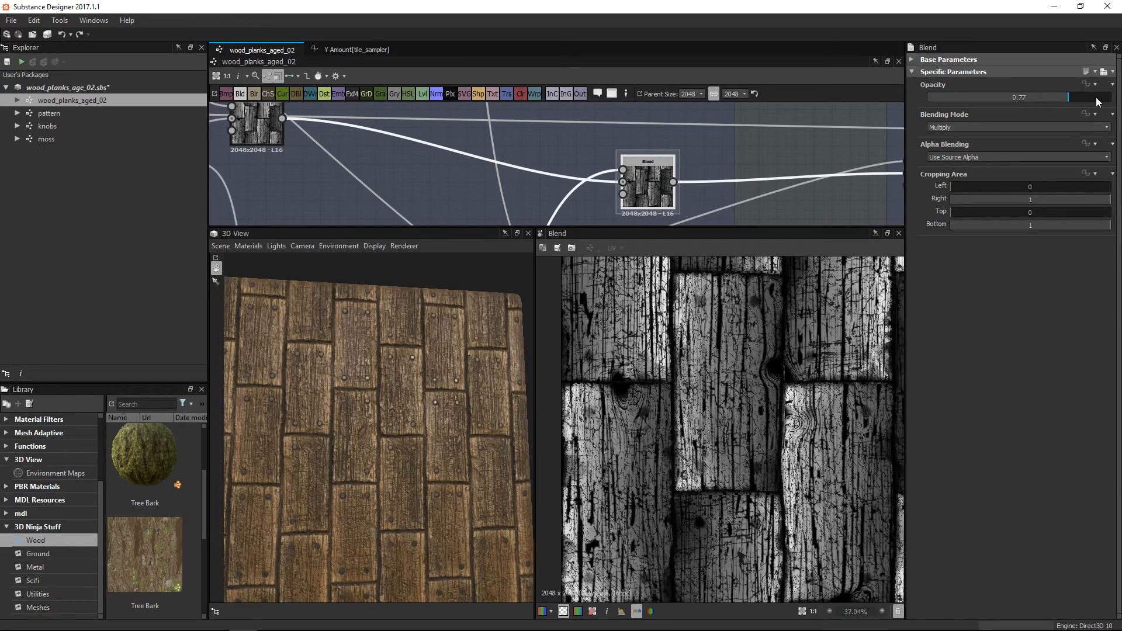
pyautogui.scroll(5, 748, 359)
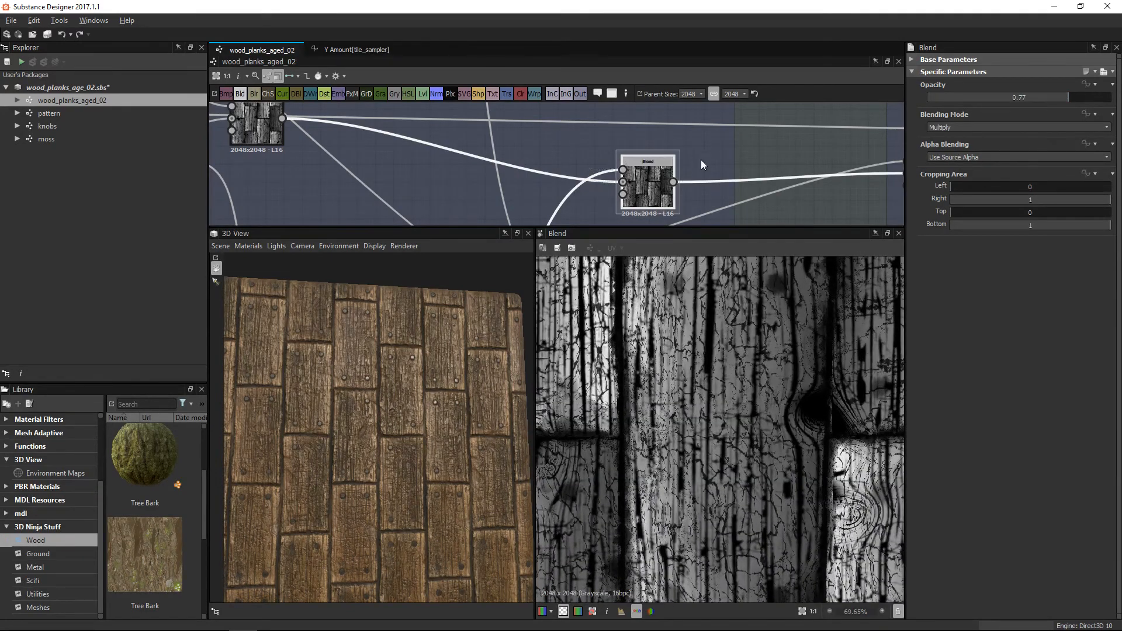
# Preview the Directional Warp foreground of the Blend node beside the grunge map, and examine how it multiplies into the plank map.
pyautogui.scroll(-2, 696, 157)
pyautogui.moveTo(699, 185); pyautogui.dragTo(458, 175, button='middle')
pyautogui.scroll(4, 625, 161)
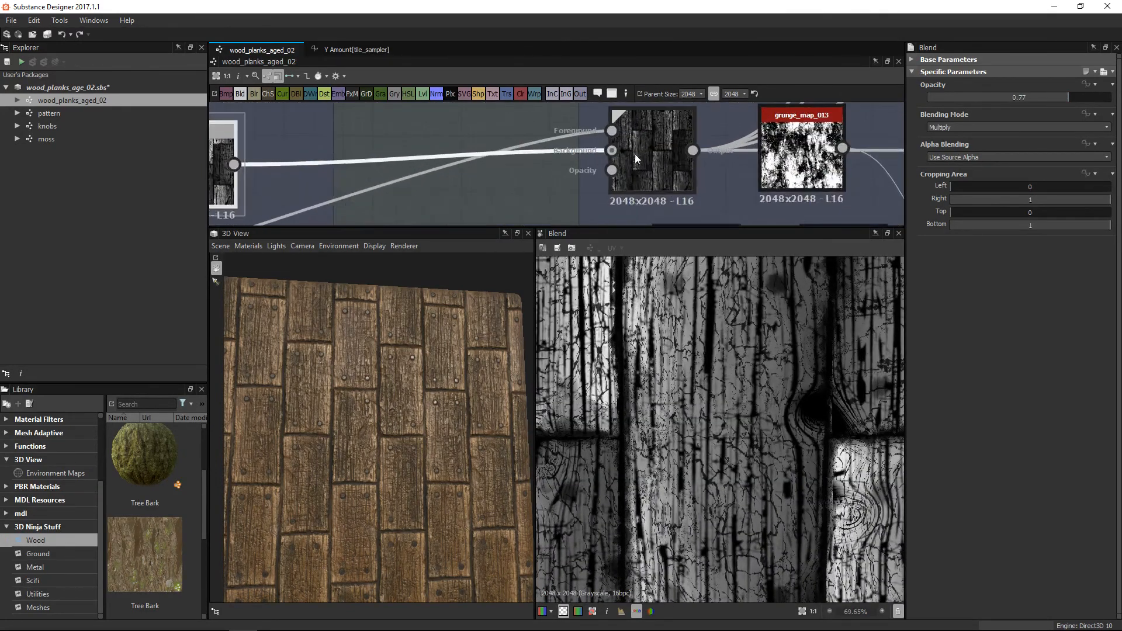
pyautogui.click(609, 130)
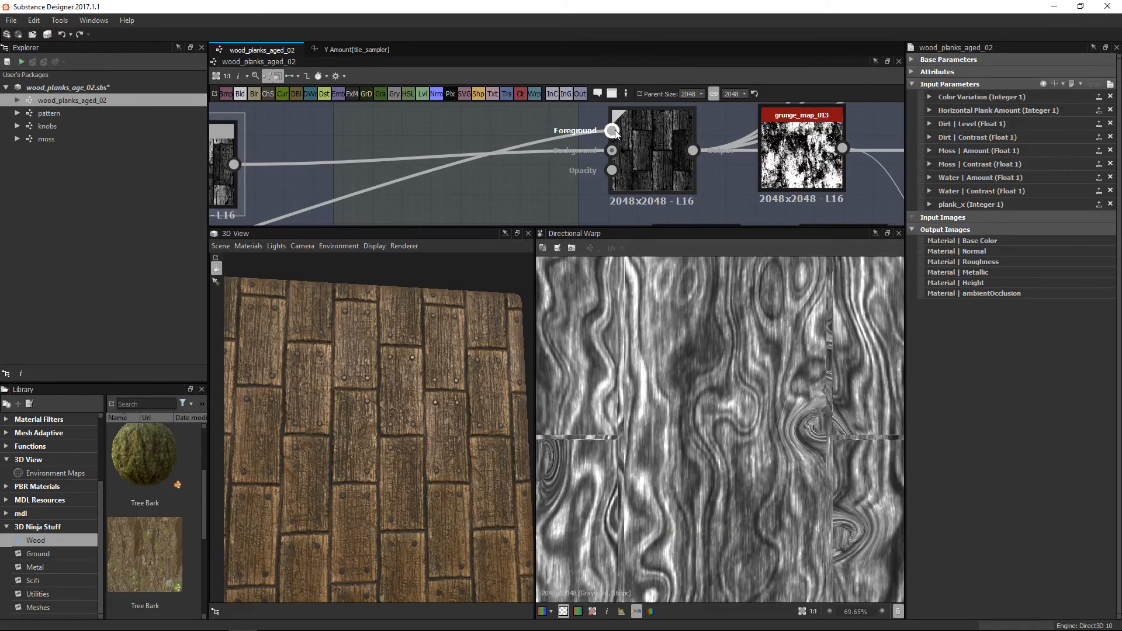
pyautogui.click(647, 143)
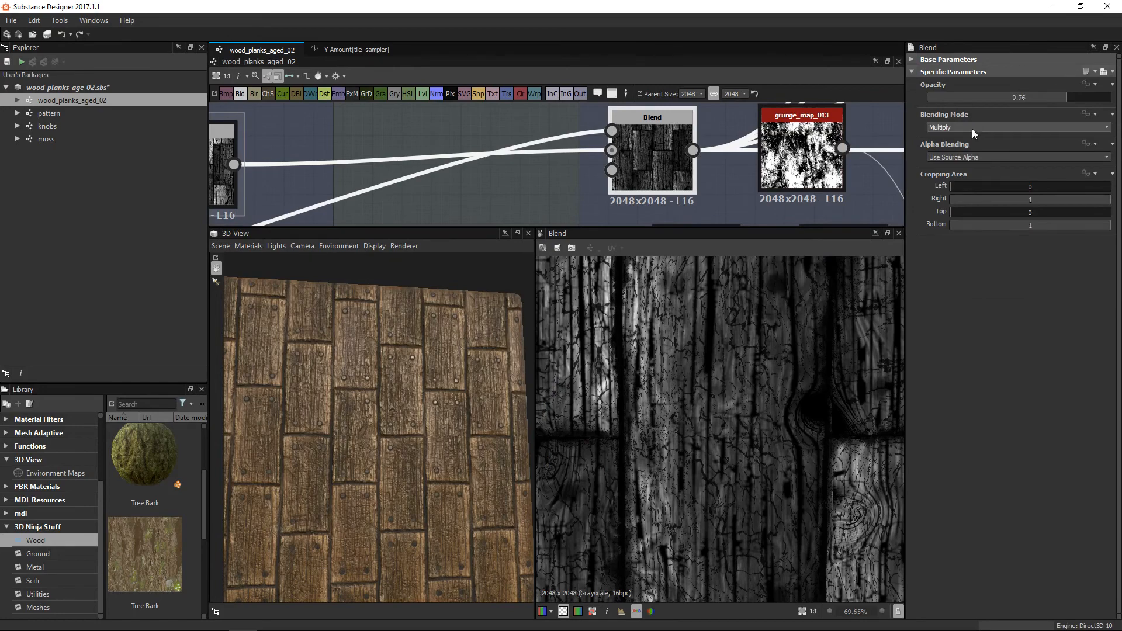
pyautogui.scroll(-5, 816, 381)
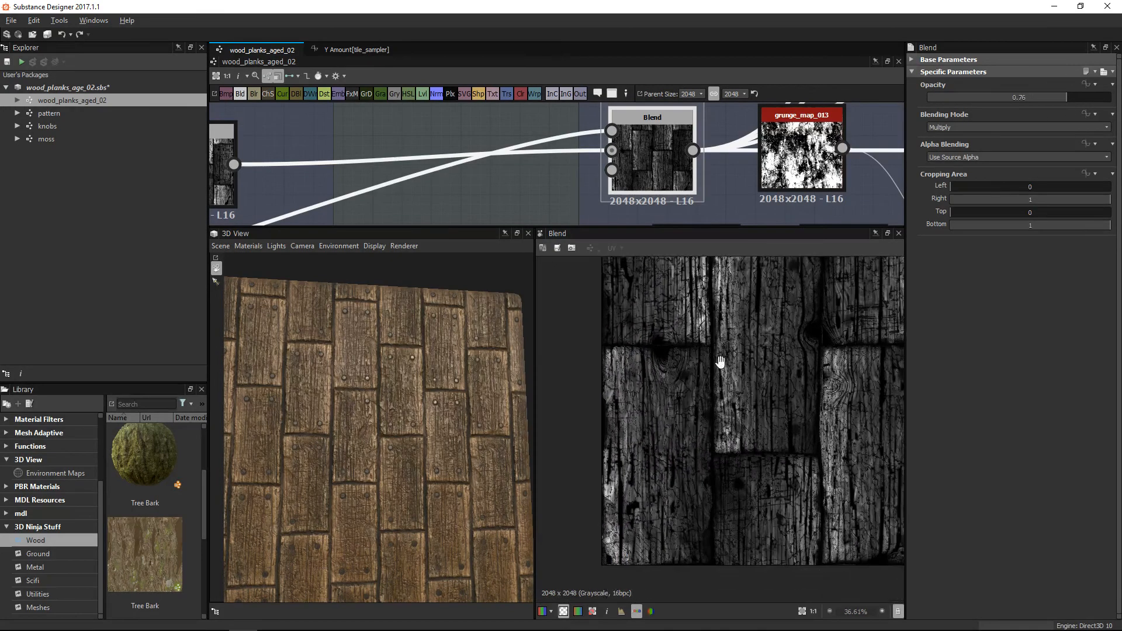
pyautogui.moveTo(686, 383); pyautogui.dragTo(692, 396, button='middle')
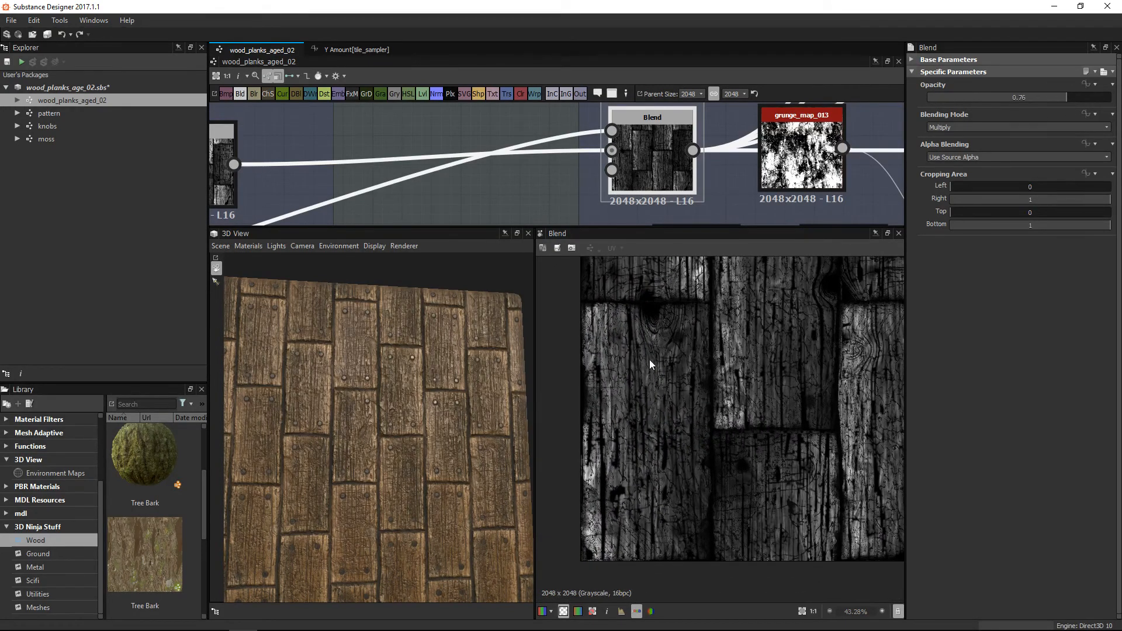
pyautogui.scroll(2, 675, 381)
# Move the Blend node past the grunge map, closer to the Gradient Map nodes.
pyautogui.moveTo(793, 153); pyautogui.dragTo(593, 165, button='middle')
pyautogui.moveTo(596, 163); pyautogui.dragTo(741, 166)
pyautogui.moveTo(699, 148); pyautogui.dragTo(626, 205, button='middle')
pyautogui.scroll(-2, 640, 202)
pyautogui.moveTo(687, 145); pyautogui.dragTo(645, 109, button='middle')
pyautogui.scroll(-2, 629, 153)
pyautogui.moveTo(653, 178)
pyautogui.mouseDown()
pyautogui.moveTo(610, 187)
pyautogui.moveTo(633, 187)
pyautogui.mouseUp()
pyautogui.moveTo(633, 190); pyautogui.dragTo(571, 248, button='middle')
pyautogui.moveTo(807, 350); pyautogui.dragTo(794, 390, button='middle')
pyautogui.moveTo(649, 160); pyautogui.dragTo(639, 182, button='middle')
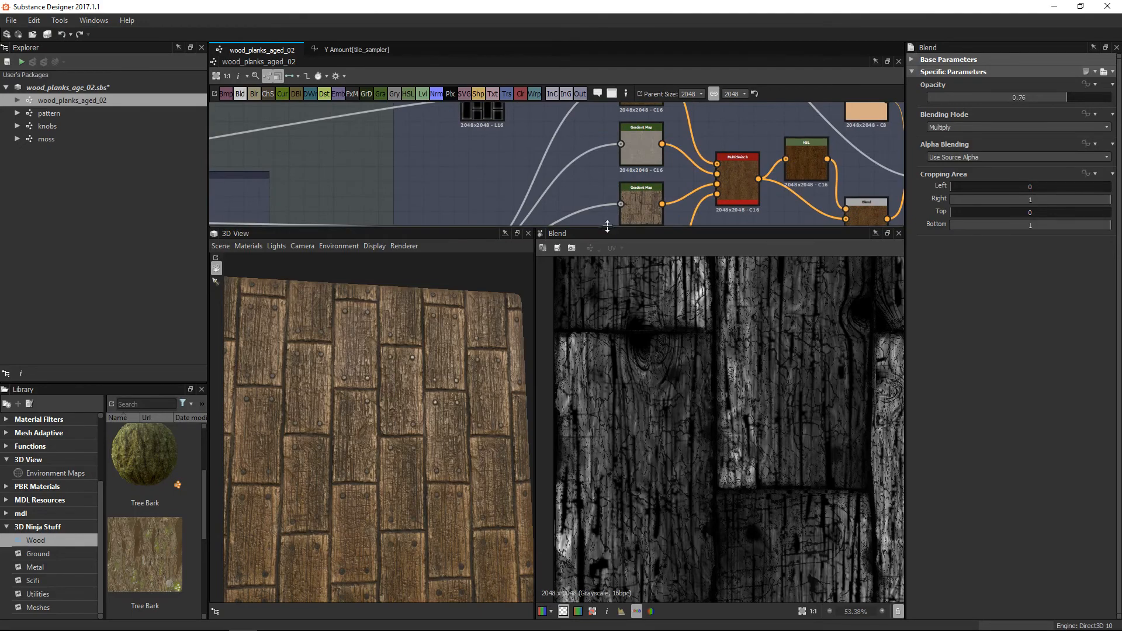
# Enlarge the graph view and move the Blend node up level with the Gradient Map nodes it feeds.
pyautogui.moveTo(607, 226); pyautogui.dragTo(607, 333)
pyautogui.moveTo(514, 218); pyautogui.dragTo(517, 198, button='middle')
pyautogui.moveTo(436, 236); pyautogui.dragTo(437, 177)
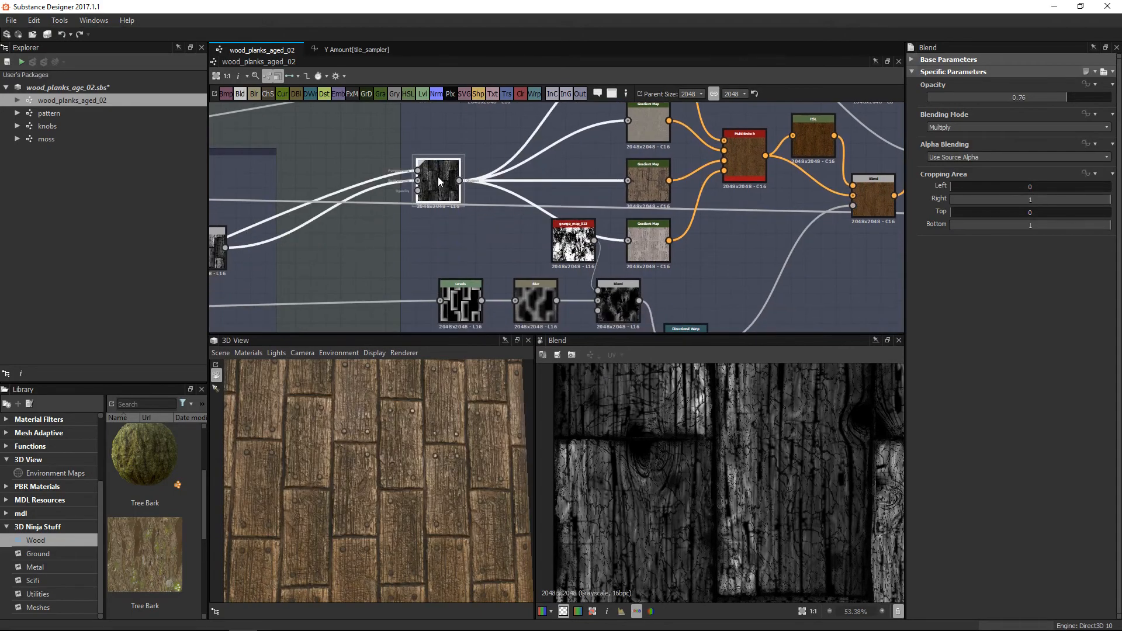
pyautogui.scroll(-4, 683, 416)
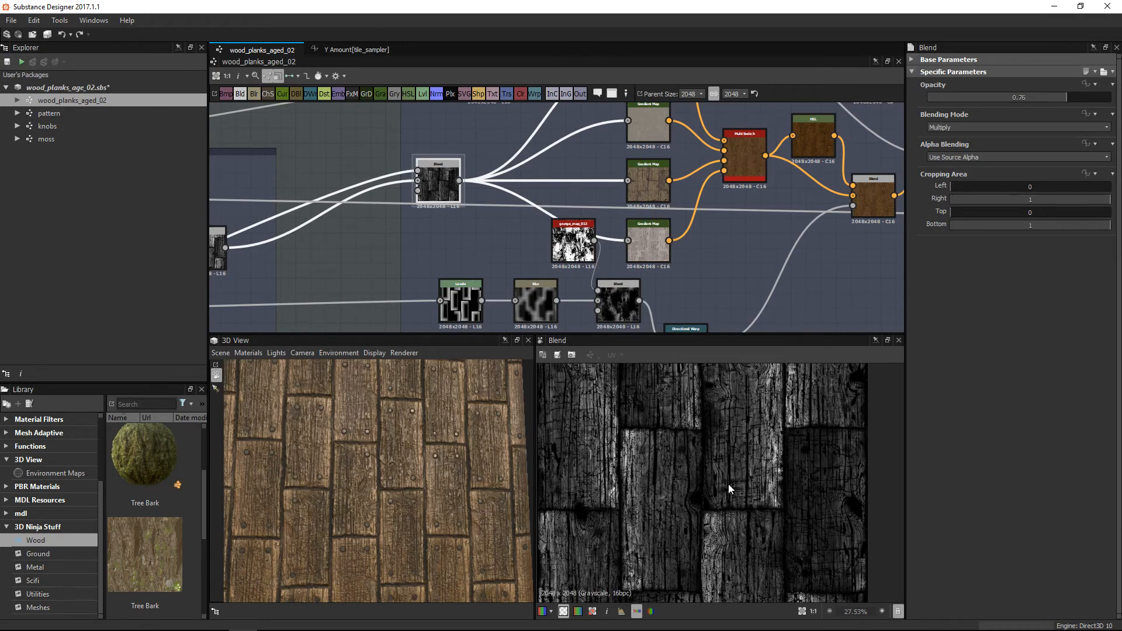
pyautogui.scroll(2, 640, 191)
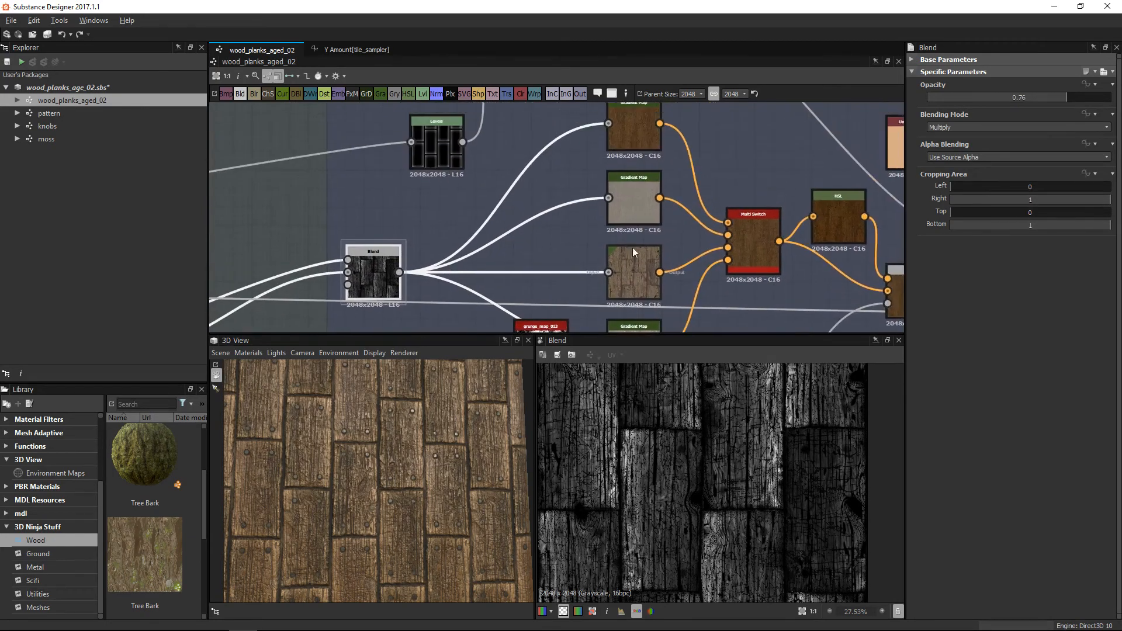
# Preview the dark brown Gradient Map feeding the Multi Switch node and examine its colors up close.
pyautogui.doubleClick(624, 126)
pyautogui.scroll(4, 680, 472)
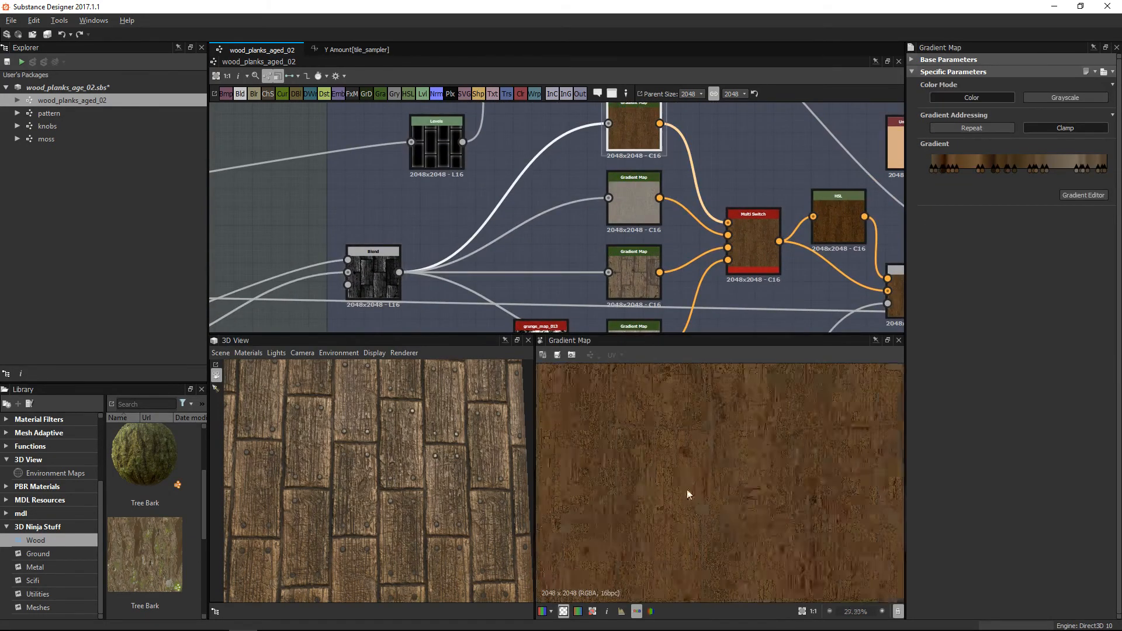
pyautogui.moveTo(702, 526); pyautogui.dragTo(707, 516, button='middle')
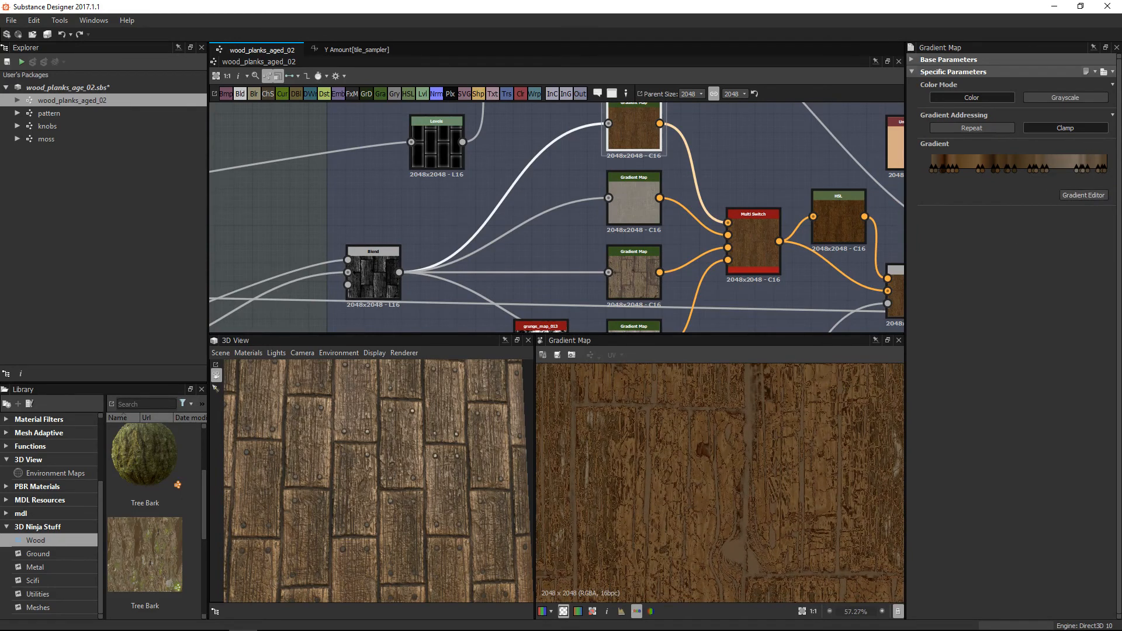
# Open the Gradient Editor of the dark brown Gradient Map, examine its color keys, and close it.
pyautogui.click(1083, 196)
pyautogui.moveTo(839, 253); pyautogui.dragTo(782, 142)
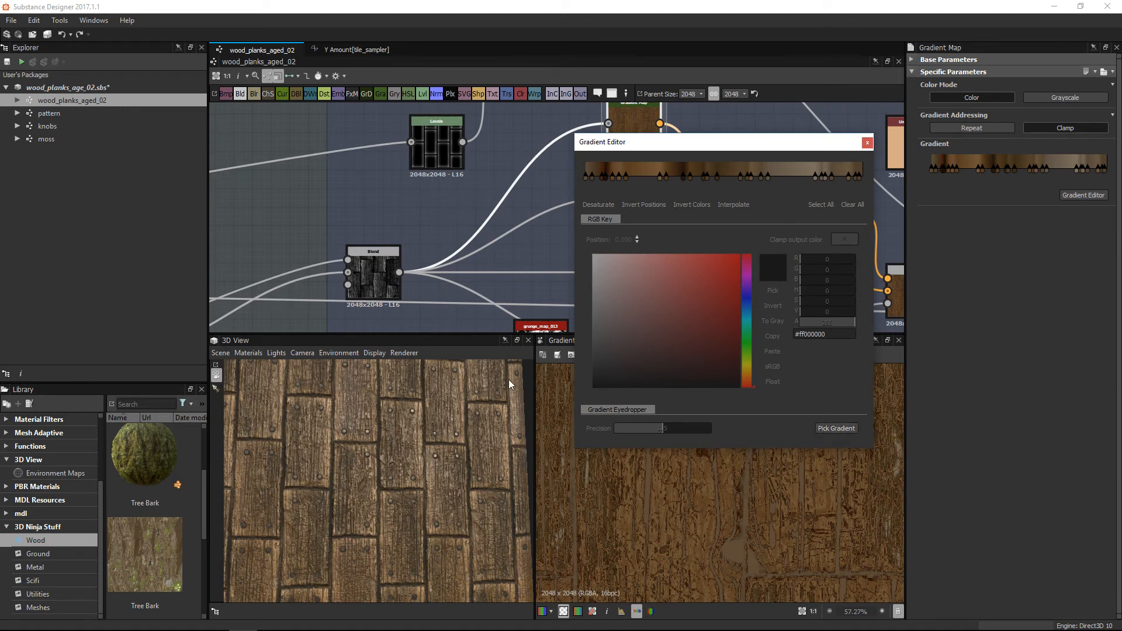
pyautogui.click(867, 143)
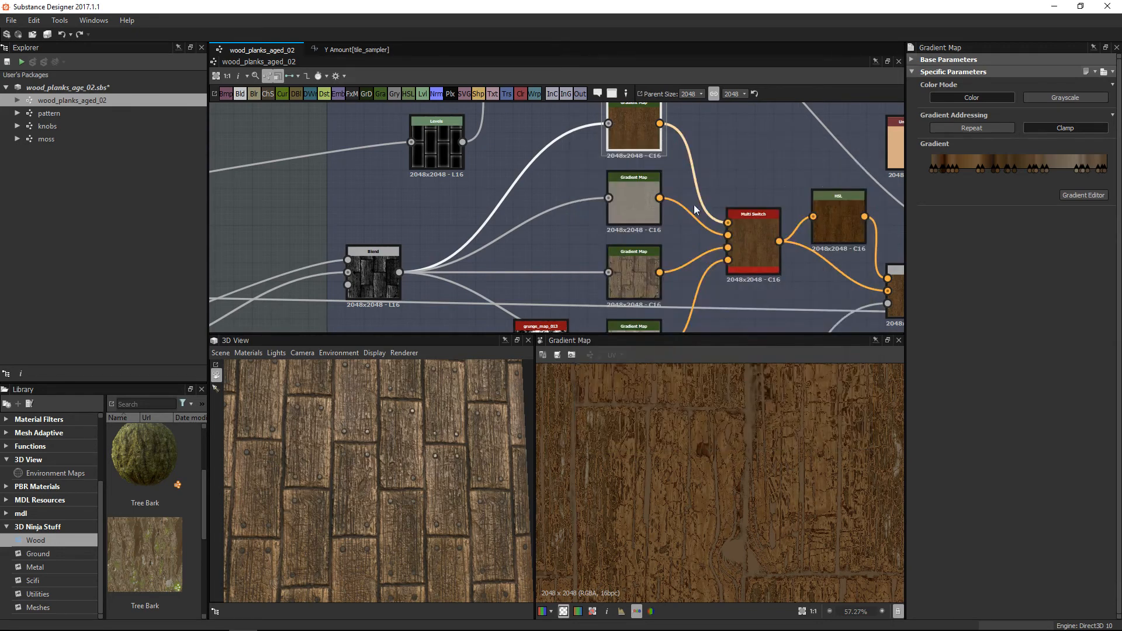
# Add a Gradient Map node beside the existing ones and connect the plank Blend node's output to its input.
pyautogui.press('space')
pyautogui.write('gr')
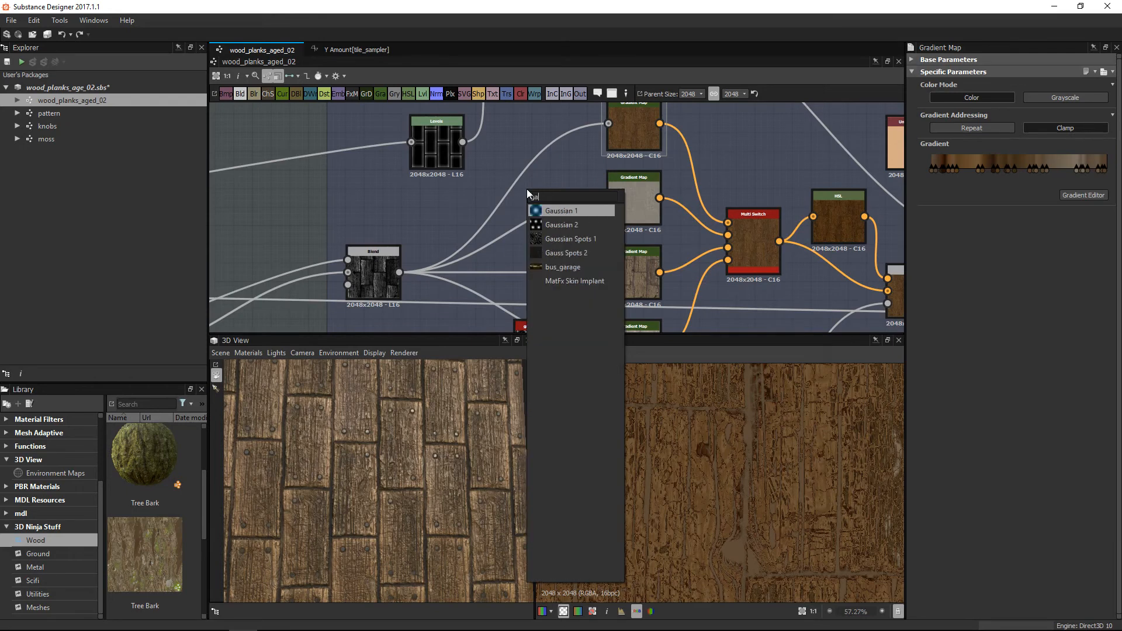
pyautogui.press('Return')
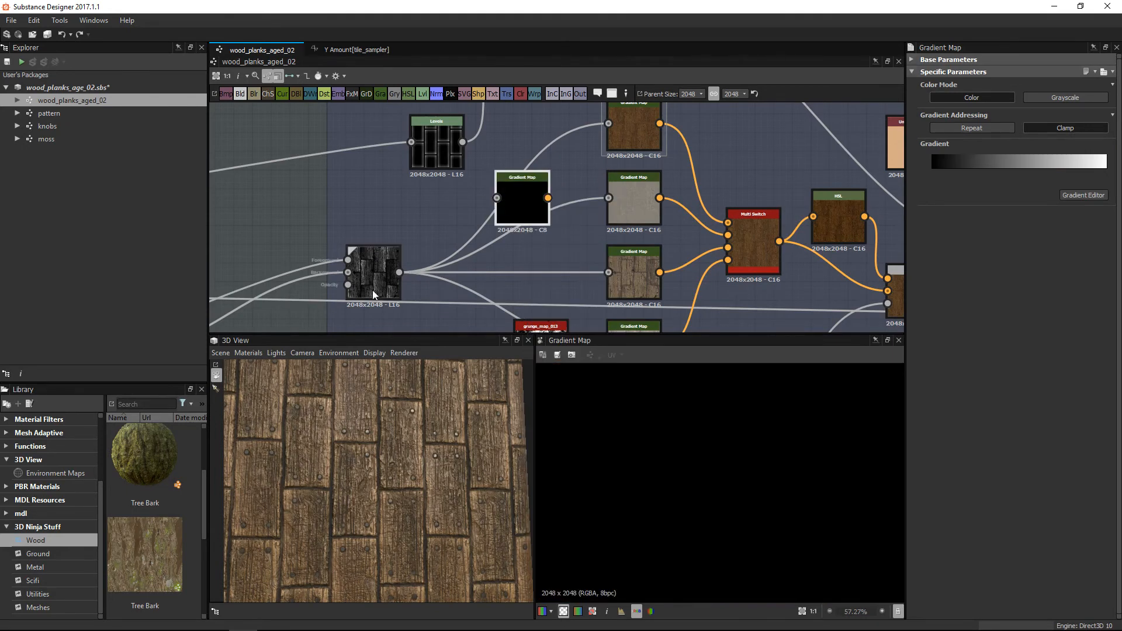
pyautogui.moveTo(399, 272); pyautogui.dragTo(569, 170)
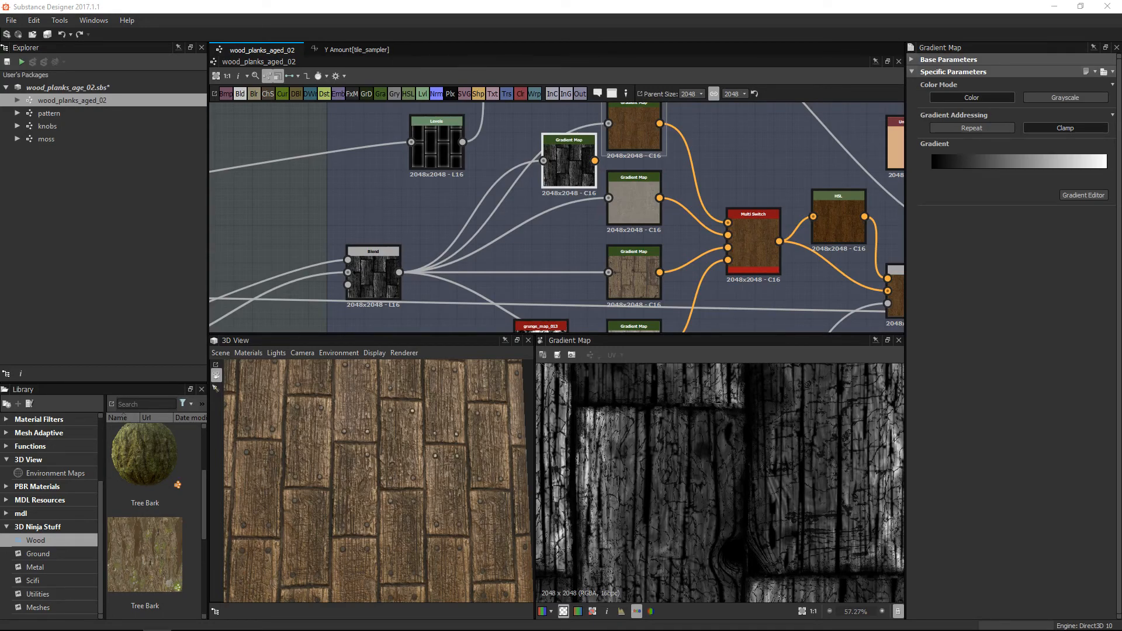
# Switch to the web browser and search Bing for "wood aged".
pyautogui.moveTo(0, 131); pyautogui.dragTo(407, 89)
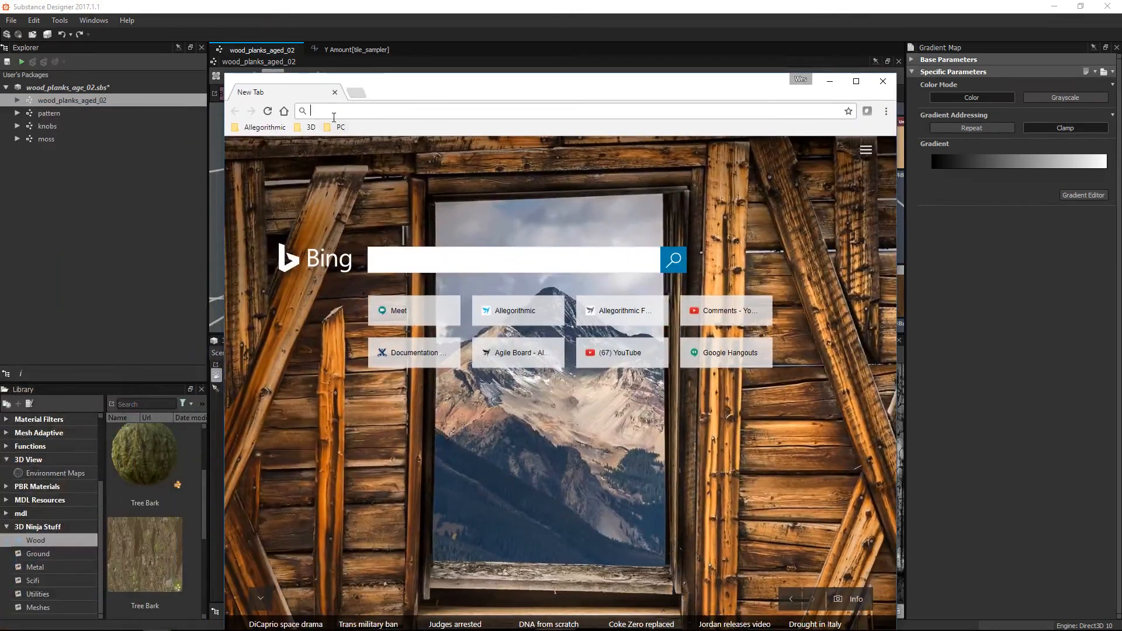
pyautogui.click(380, 261)
pyautogui.write('wood aged')
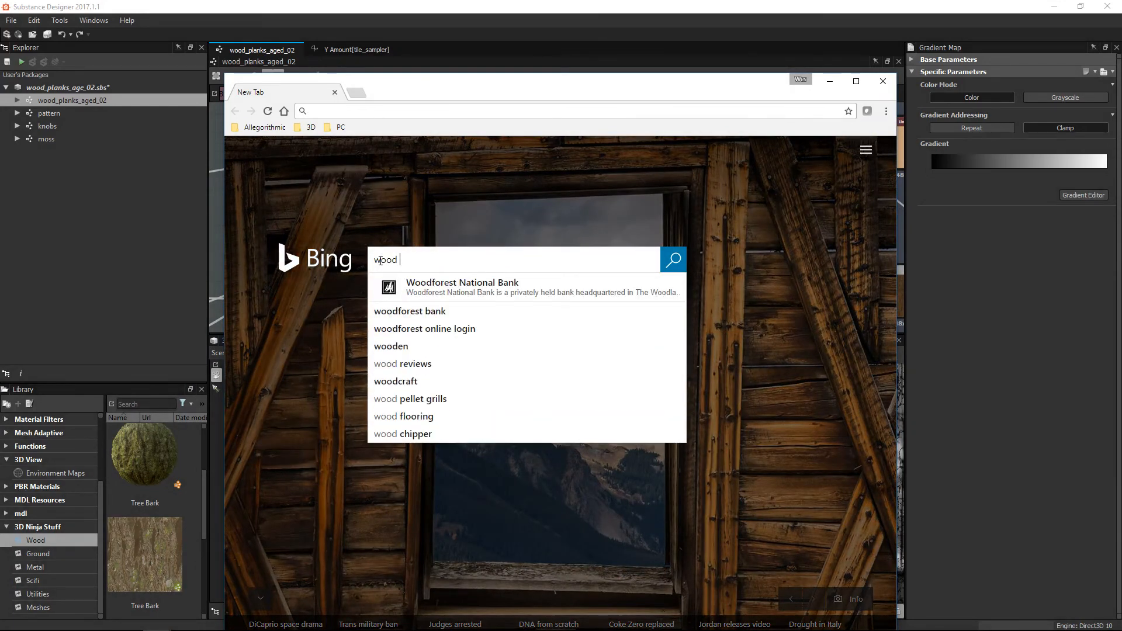
pyautogui.press('Return')
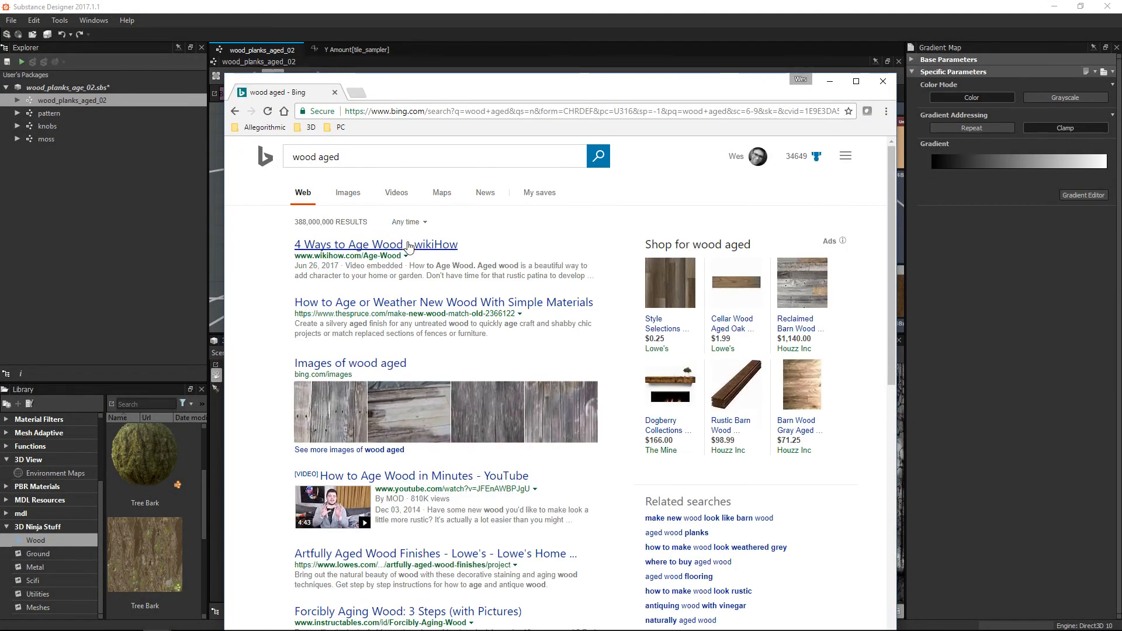
# Show the image results and open the brown wood photo with fine horizontal grain.
pyautogui.click(350, 193)
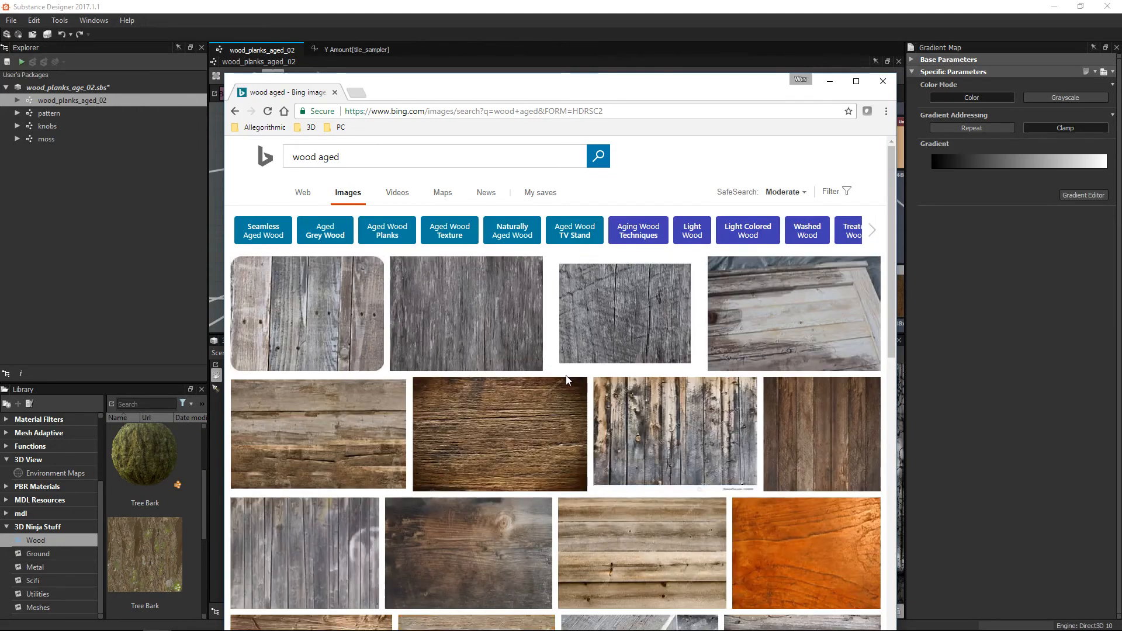
pyautogui.click(492, 423)
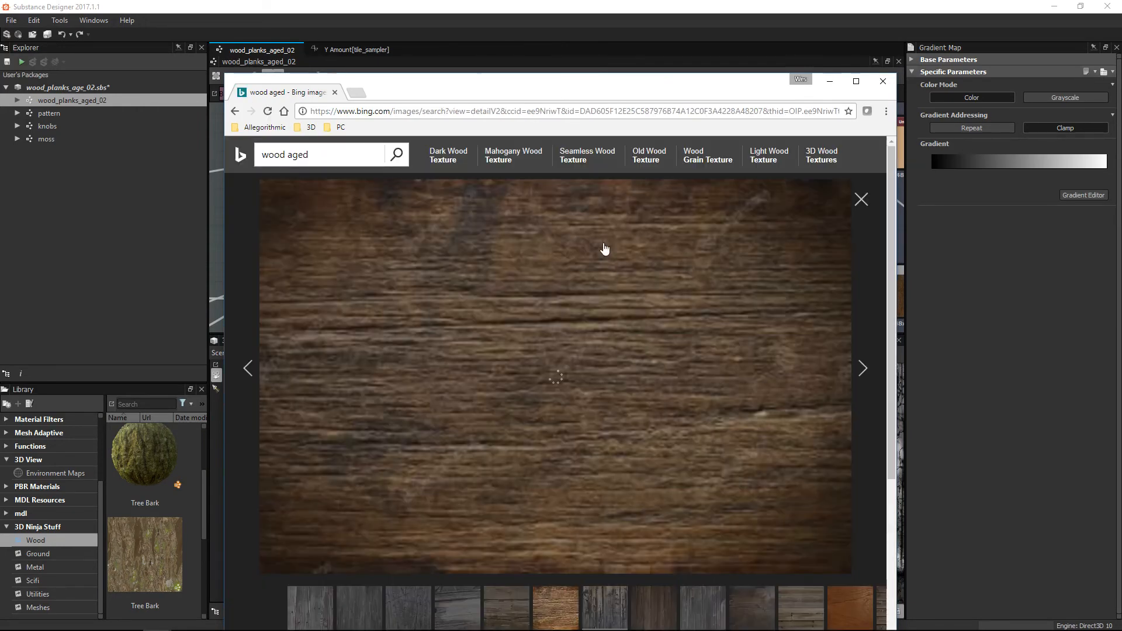
# Arrange the browser window with the aged wood reference photos beside the new Gradient Map's parameters and switch back to Substance Designer.
pyautogui.moveTo(710, 90); pyautogui.dragTo(463, 88)
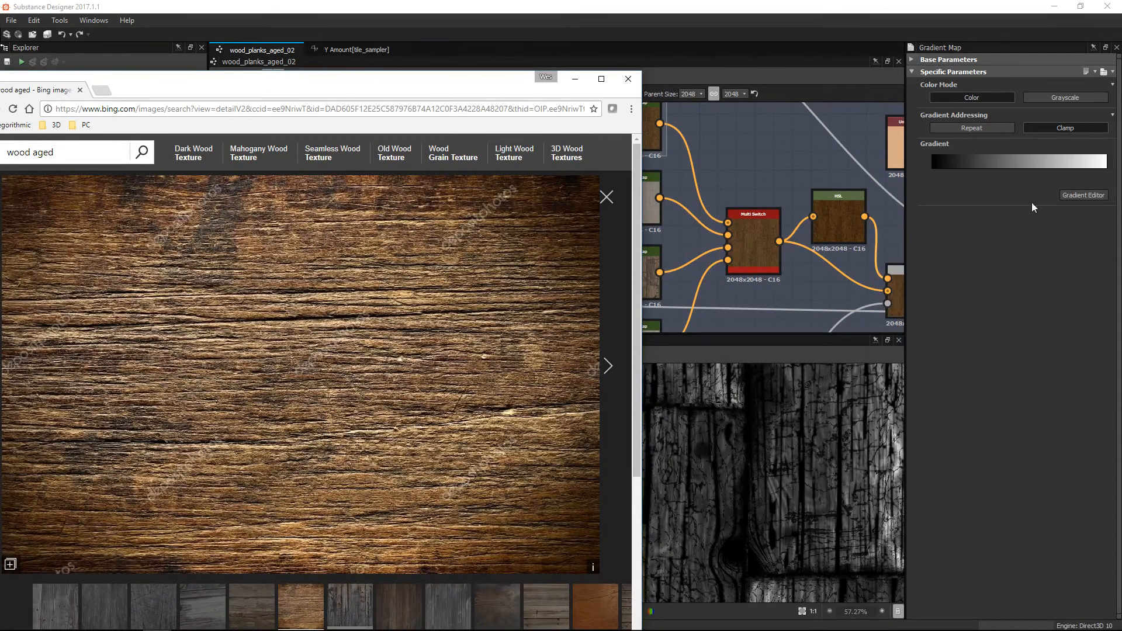
pyautogui.moveTo(741, 168); pyautogui.dragTo(778, 166, button='middle')
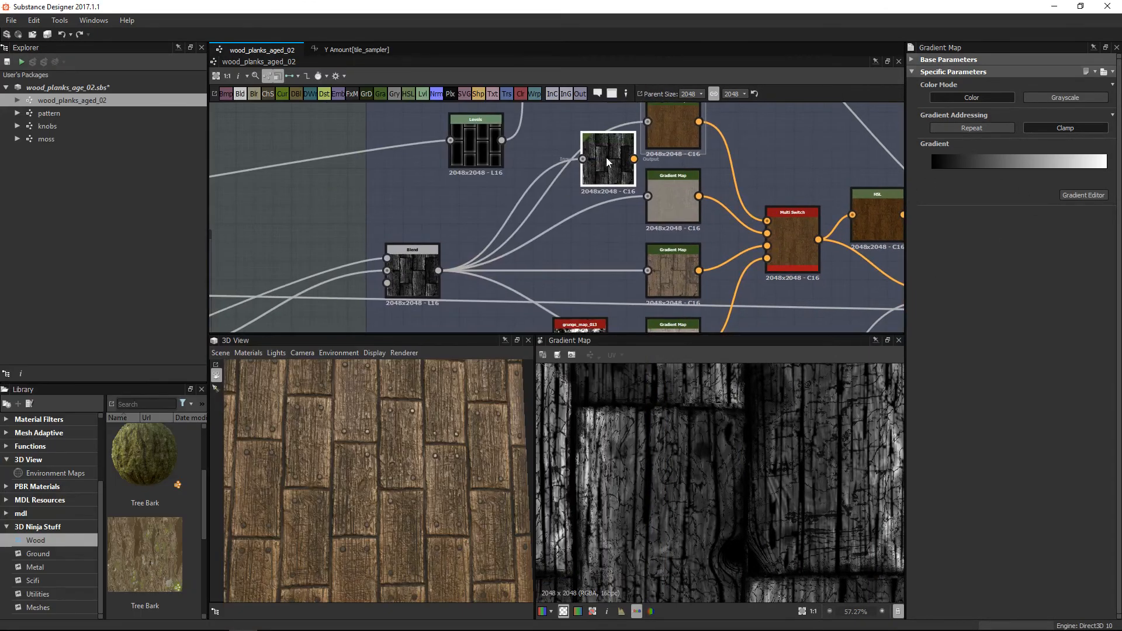
pyautogui.click(1080, 197)
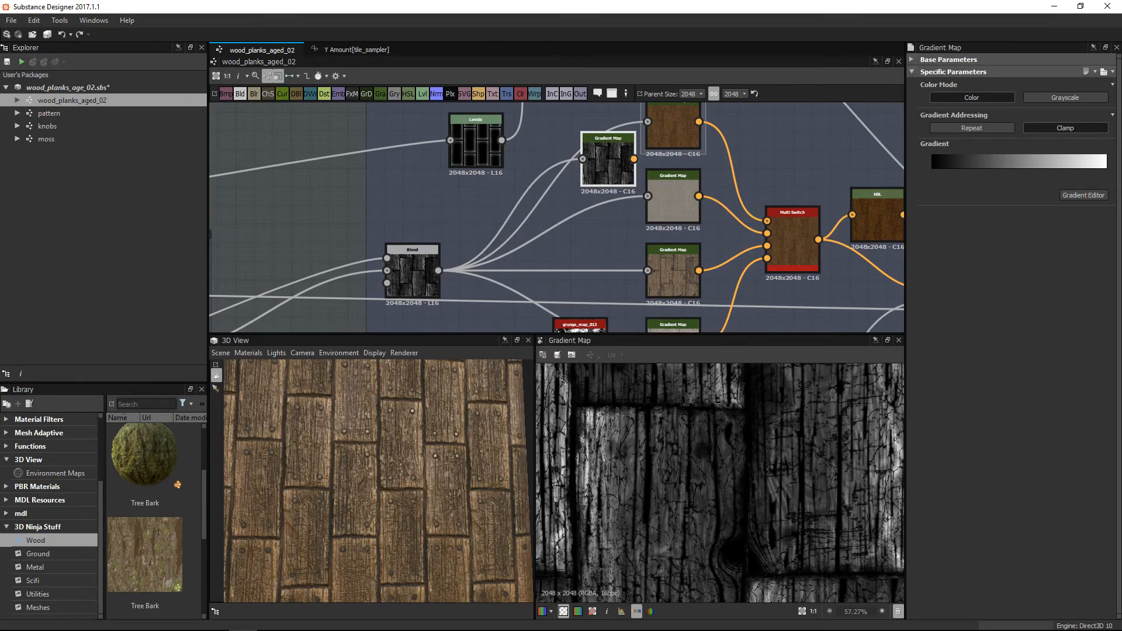
pyautogui.hotkey('alt', 'Tab')
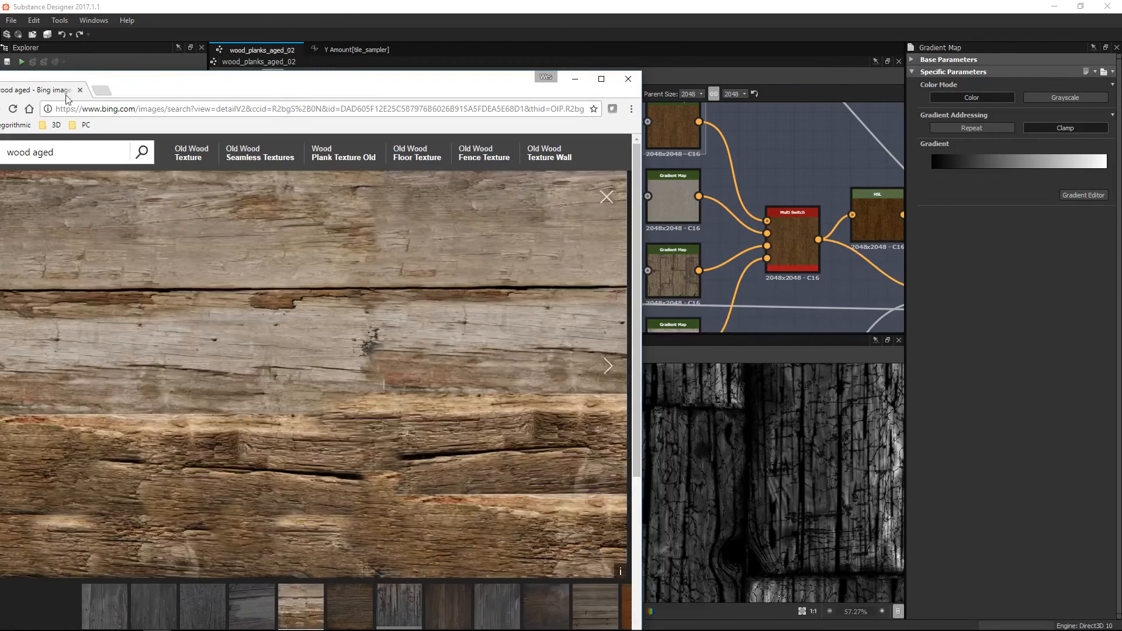
pyautogui.moveTo(297, 80); pyautogui.dragTo(272, 85)
pyautogui.hotkey('alt', 'Tab')
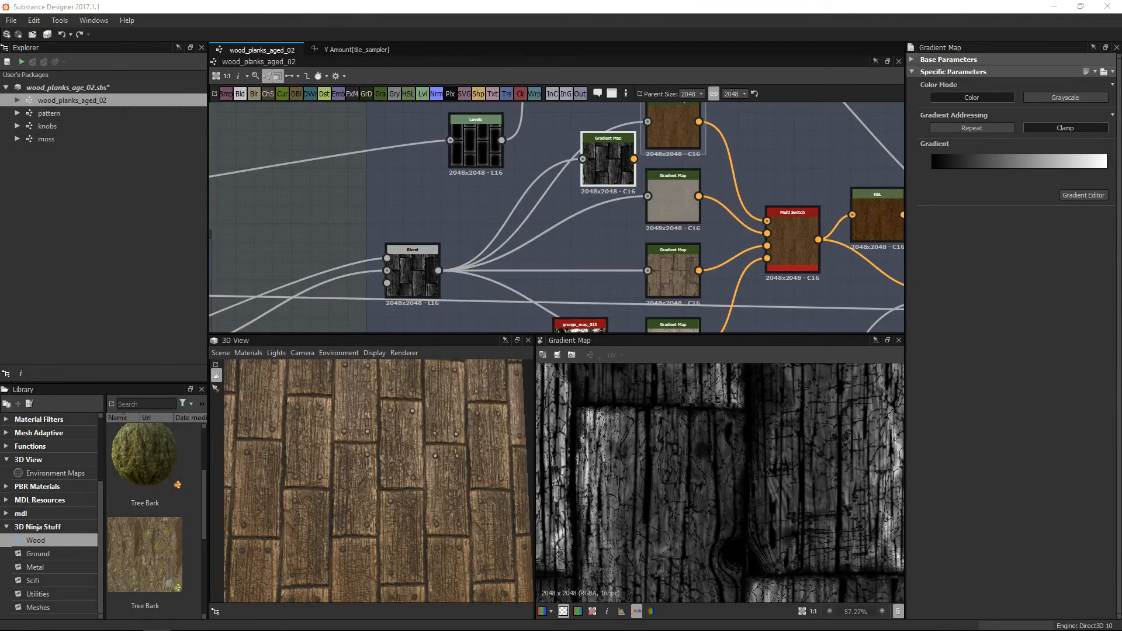
# Open the new Gradient Map's Gradient Editor, try picking a gradient across the node graph, and undo the pick.
pyautogui.click(1075, 195)
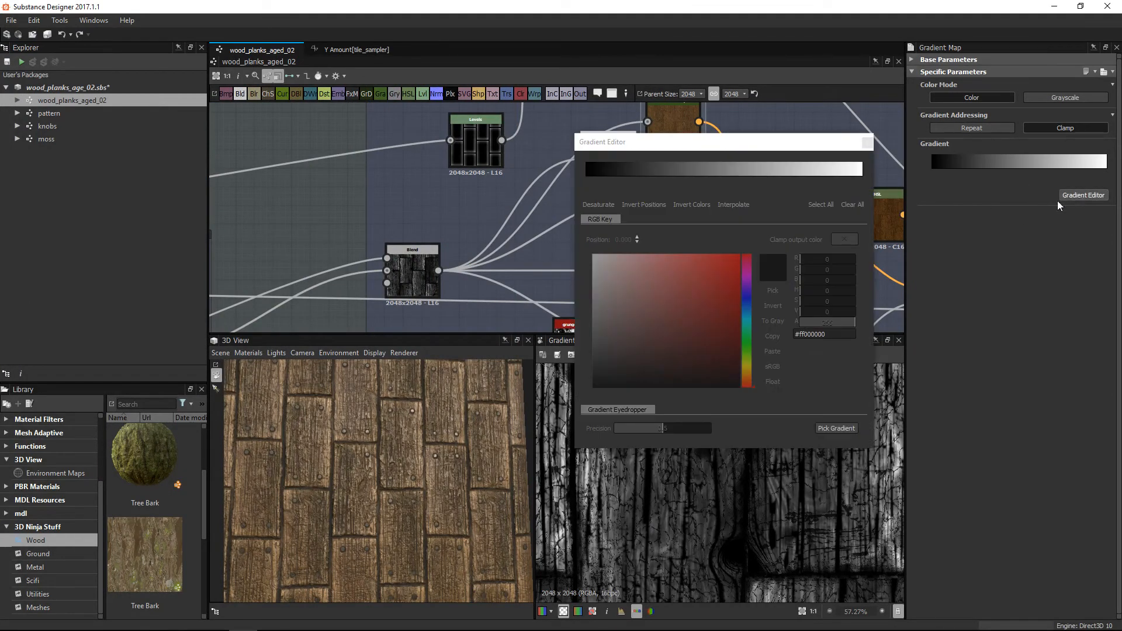
pyautogui.click(836, 428)
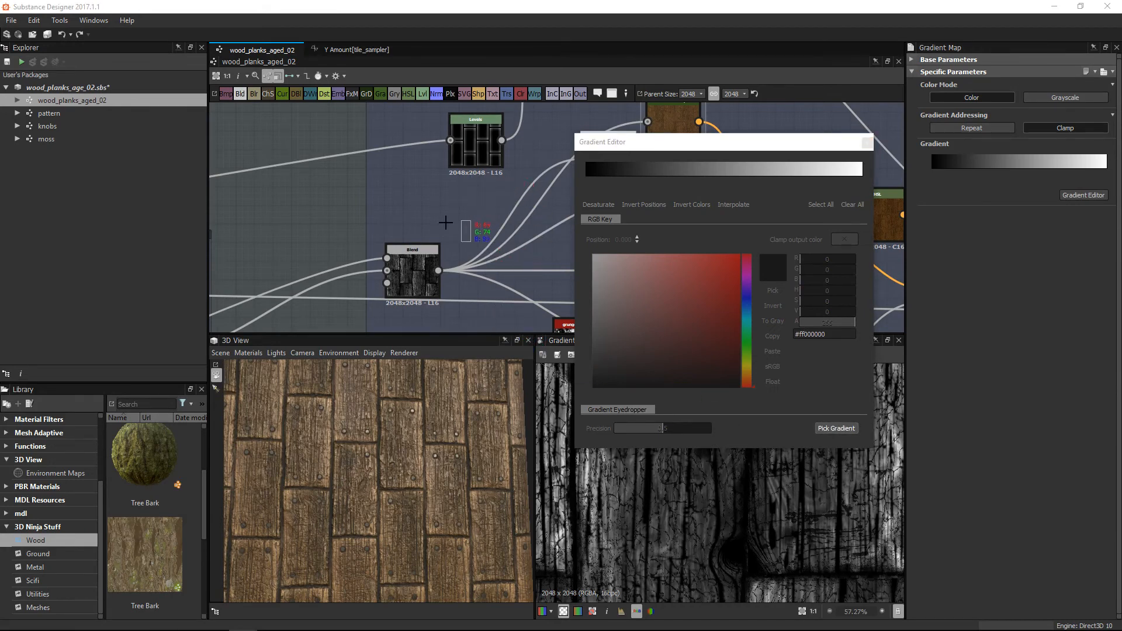
pyautogui.moveTo(486, 140); pyautogui.dragTo(273, 207)
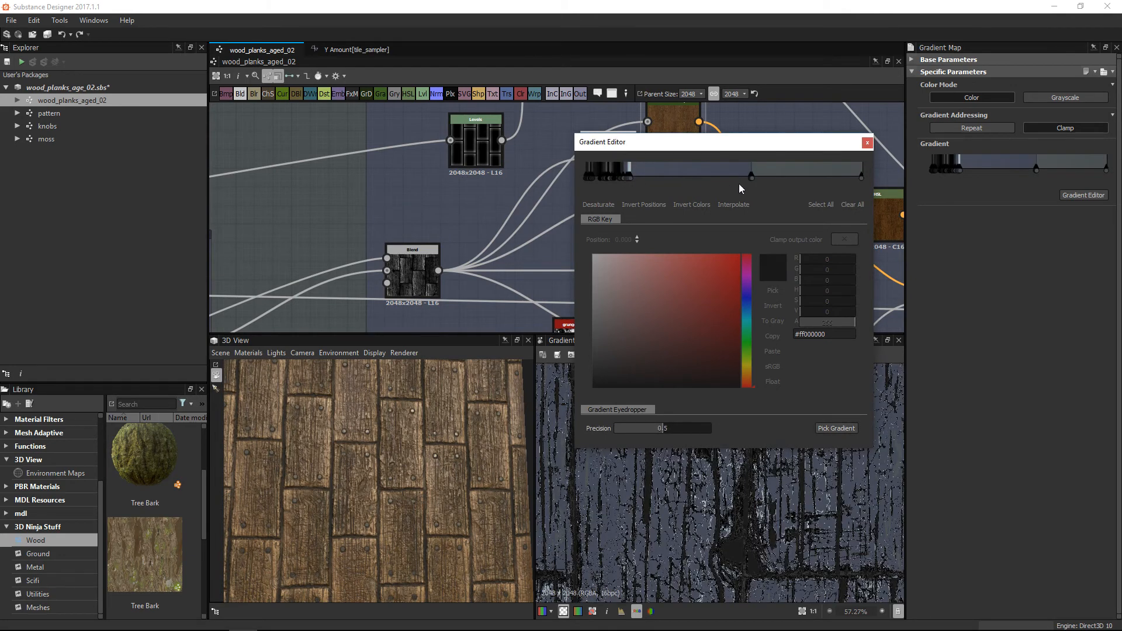
pyautogui.hotkey('ctrl', 'z')
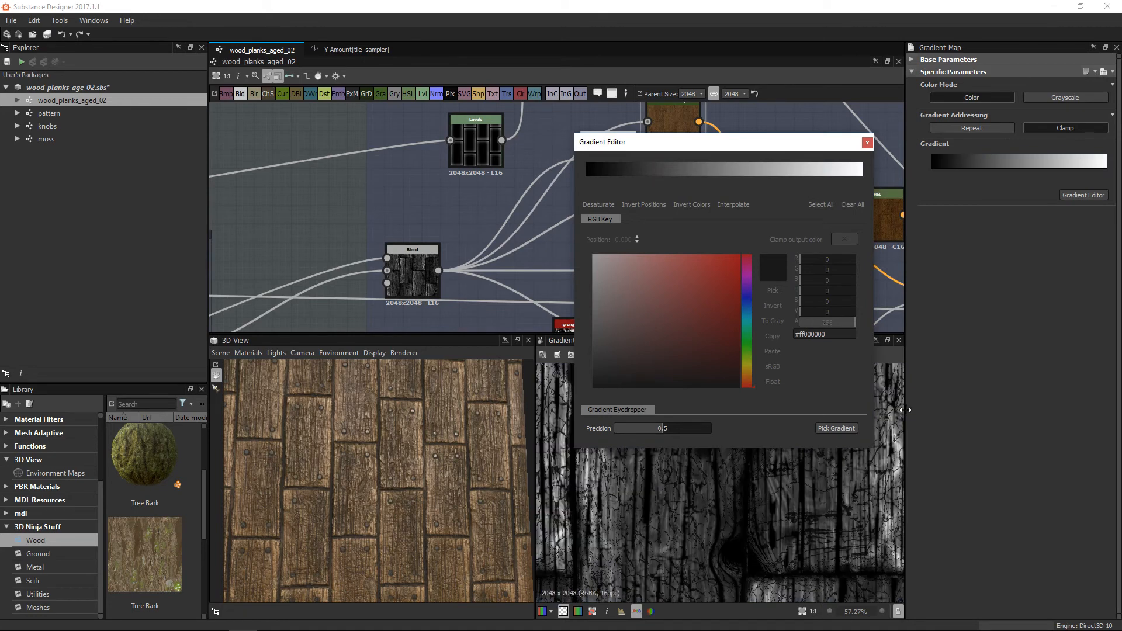
# Pick a gradient from the wood reference photo, move the Gradient Editor off the nodes, and inspect the colored texture up close.
pyautogui.click(851, 431)
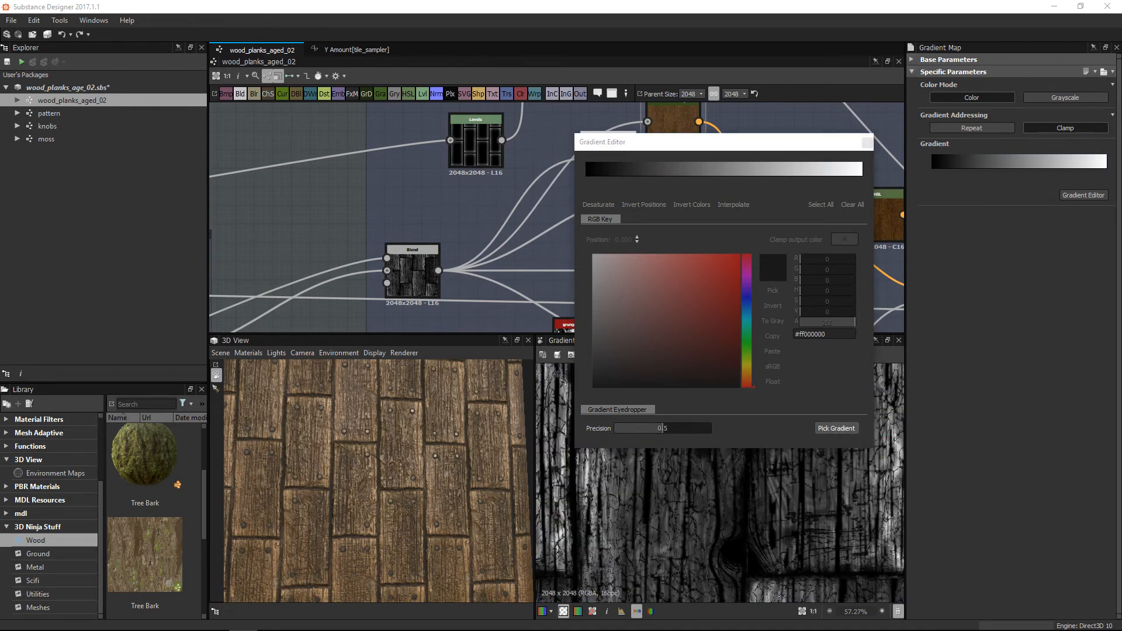
pyautogui.moveTo(754, 142); pyautogui.dragTo(981, 143)
pyautogui.scroll(-3, 669, 353)
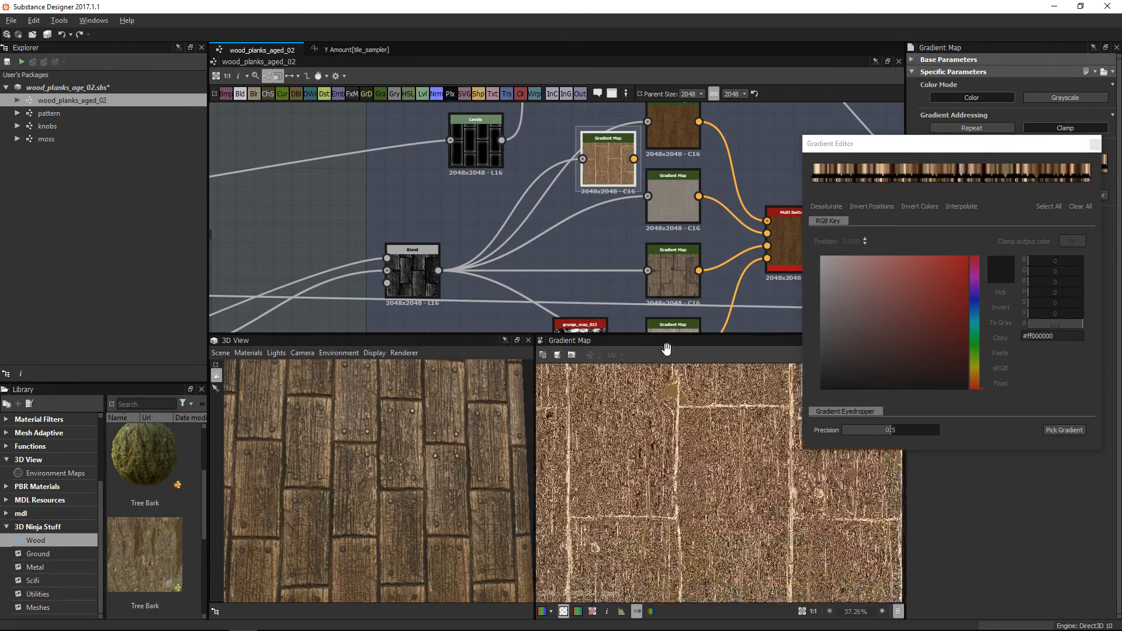
pyautogui.scroll(10, 705, 517)
pyautogui.scroll(1, 705, 518)
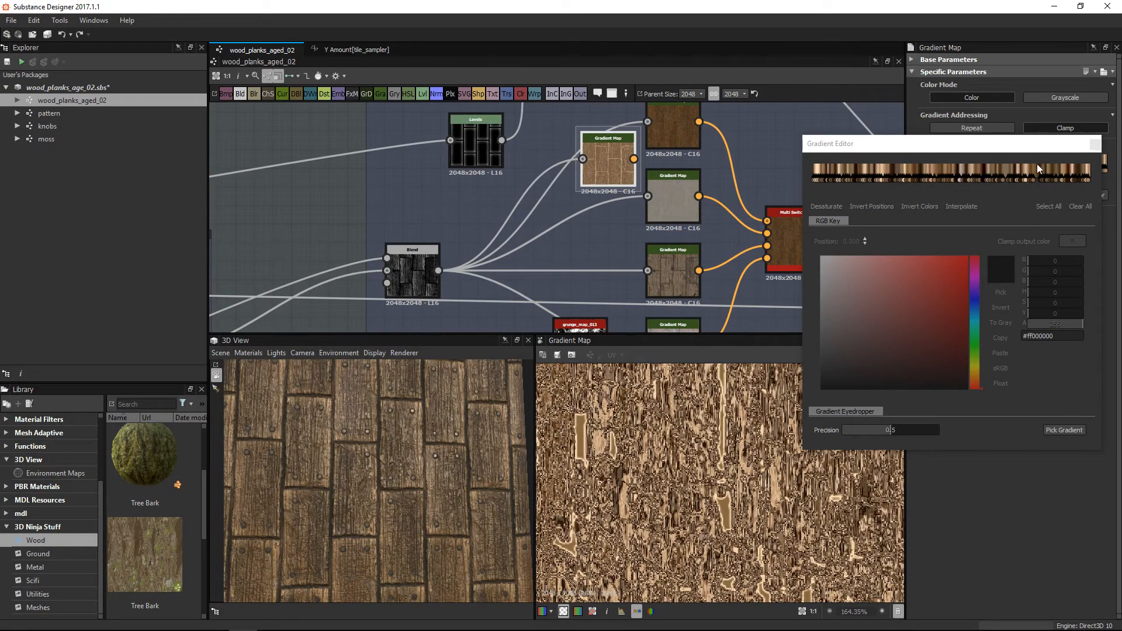
# Set the gradient eyedropper precision to 0.476 and pick a new gradient for the same Gradient Map.
pyautogui.moveTo(886, 432)
pyautogui.mouseDown()
pyautogui.moveTo(843, 436)
pyautogui.moveTo(946, 435)
pyautogui.moveTo(844, 434)
pyautogui.moveTo(889, 435)
pyautogui.mouseUp()
pyautogui.click(1064, 429)
pyautogui.moveTo(753, 479); pyautogui.dragTo(818, 488)
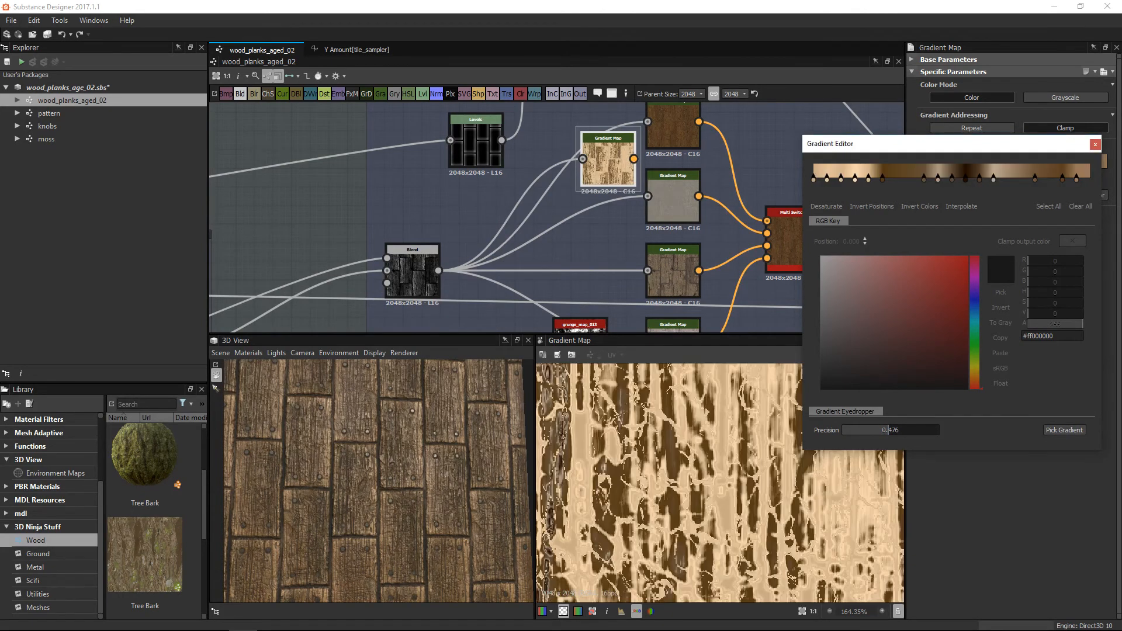
# Adjust the gradient's key positions and recolor the key at position 0.150 to dark brown #473014.
pyautogui.moveTo(881, 180)
pyautogui.mouseDown()
pyautogui.moveTo(896, 184)
pyautogui.moveTo(867, 182)
pyautogui.mouseUp()
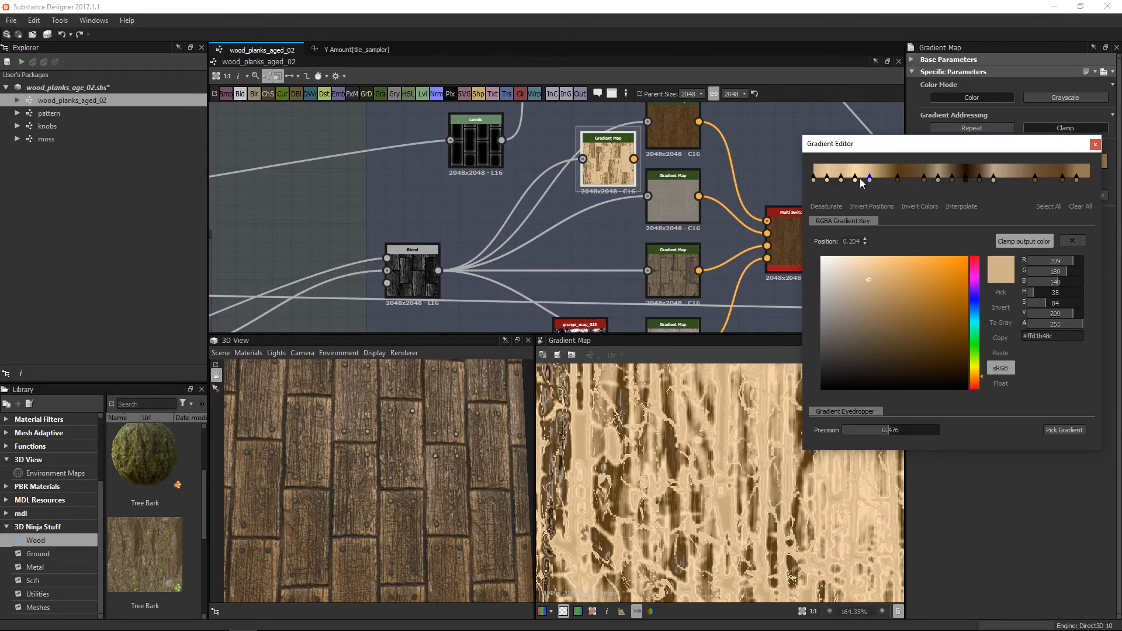
pyautogui.click(856, 180)
pyautogui.click(925, 352)
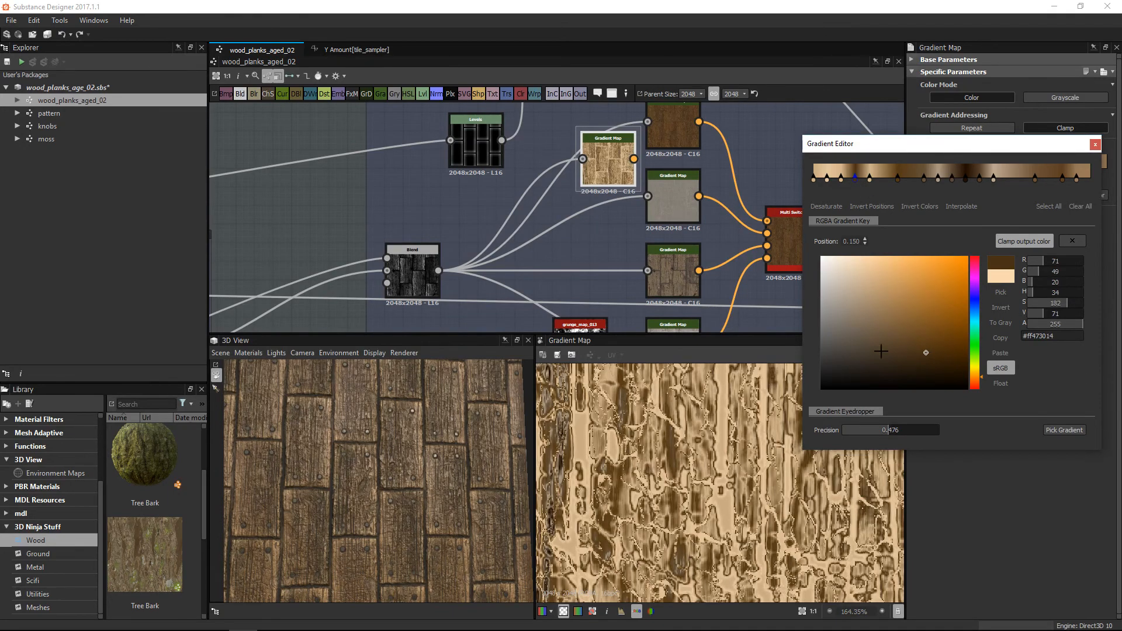
# Review the recolored texture, close the Gradient Editor, and delete the demonstration Gradient Map node.
pyautogui.scroll(-4, 705, 462)
pyautogui.scroll(-1, 705, 462)
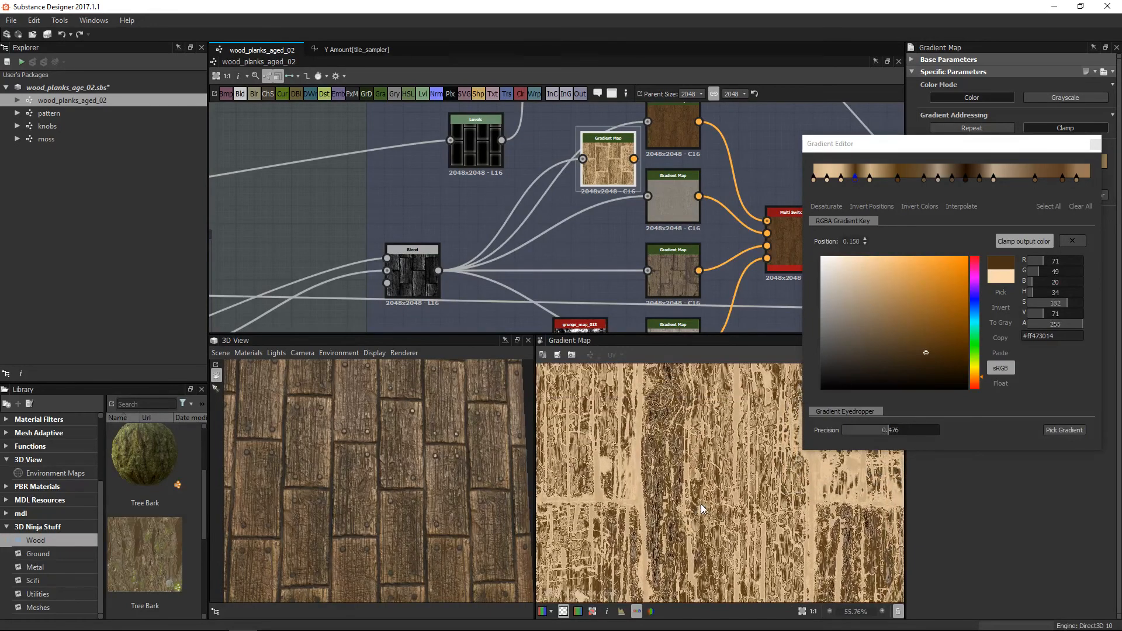
pyautogui.click(1095, 144)
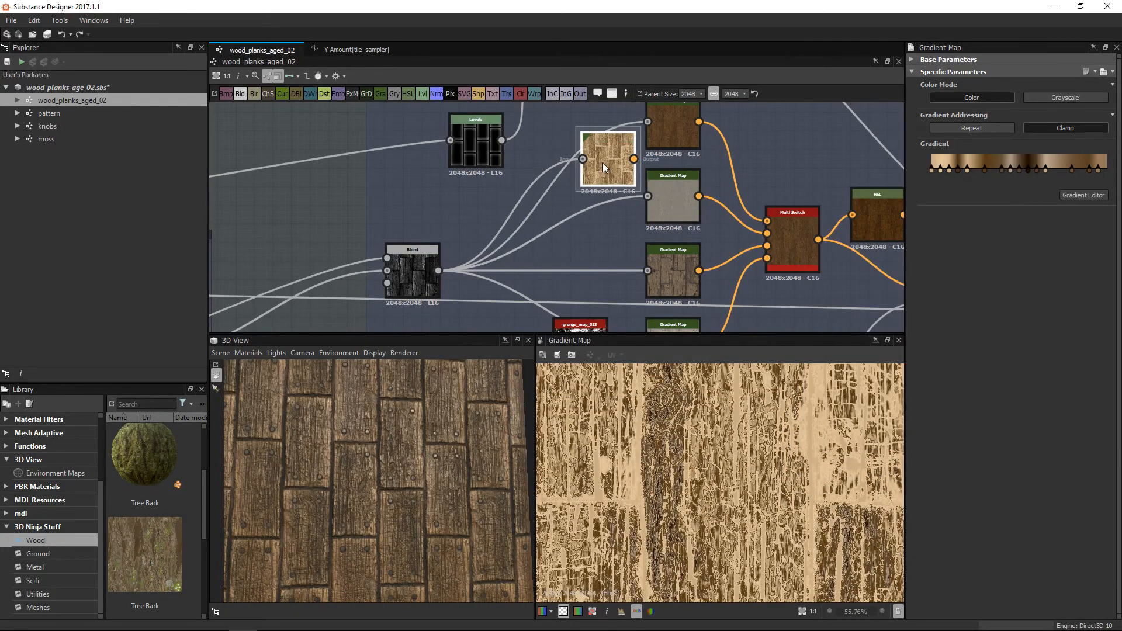
pyautogui.press('Delete')
# Display each of the four Gradient Map nodes feeding the Multi Switch in the 2D view and compare their wood colors.
pyautogui.moveTo(390, 243); pyautogui.dragTo(353, 253, button='middle')
pyautogui.scroll(-1, 352, 254)
pyautogui.click(587, 157)
pyautogui.doubleClick(587, 153)
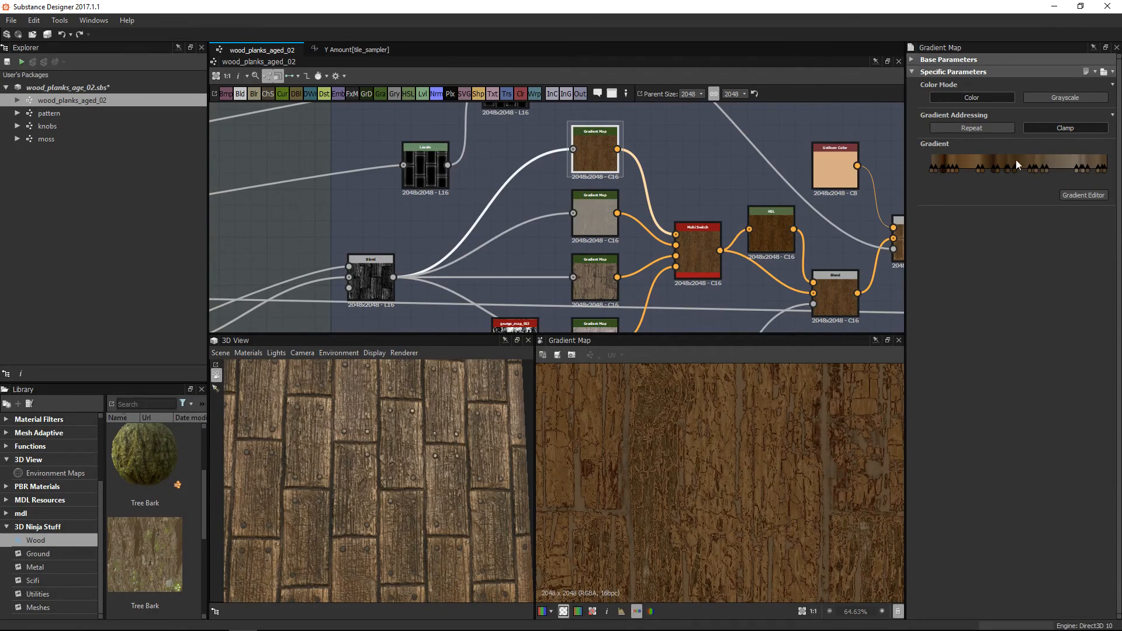
pyautogui.doubleClick(595, 212)
pyautogui.doubleClick(594, 267)
pyautogui.scroll(-2, 748, 450)
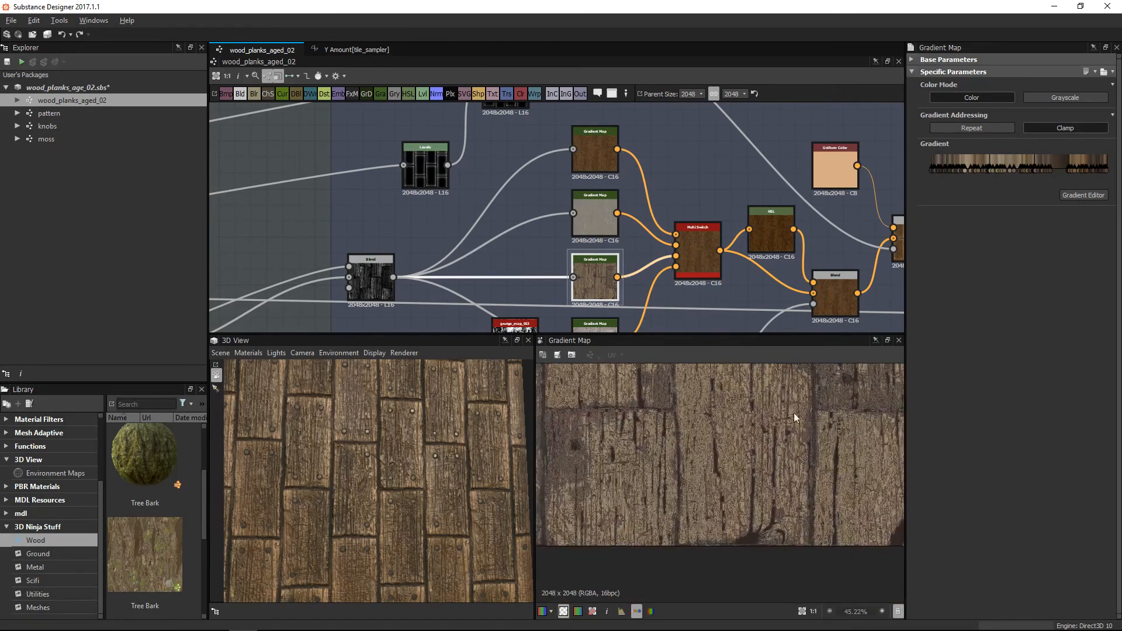
pyautogui.moveTo(651, 241); pyautogui.dragTo(656, 160, button='middle')
pyautogui.doubleClick(600, 257)
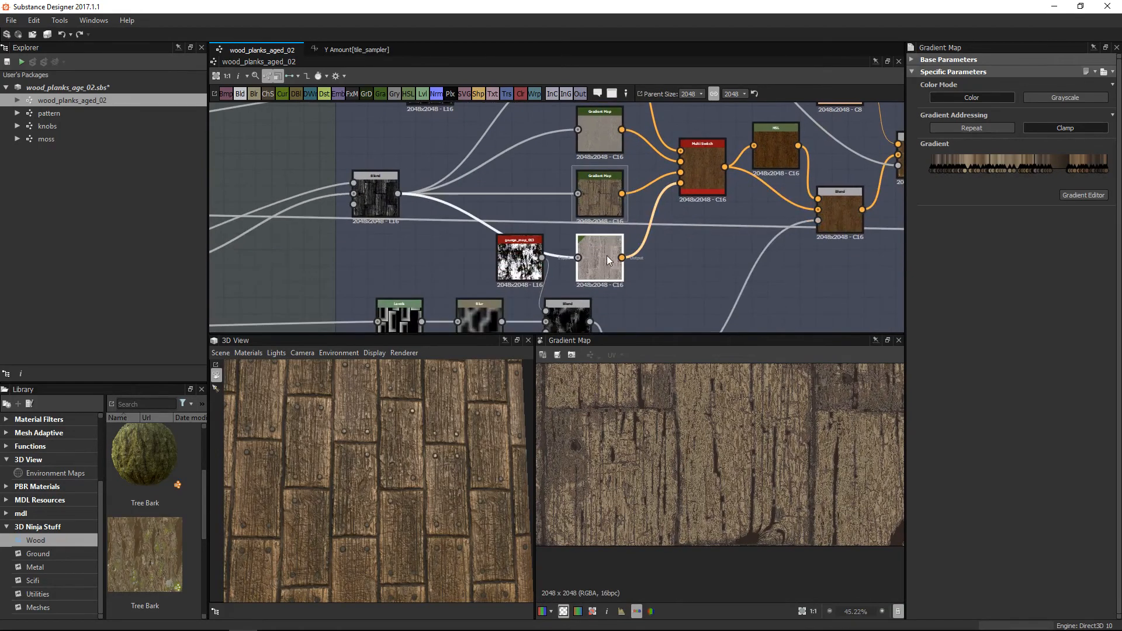
pyautogui.moveTo(715, 480); pyautogui.dragTo(688, 608, button='middle')
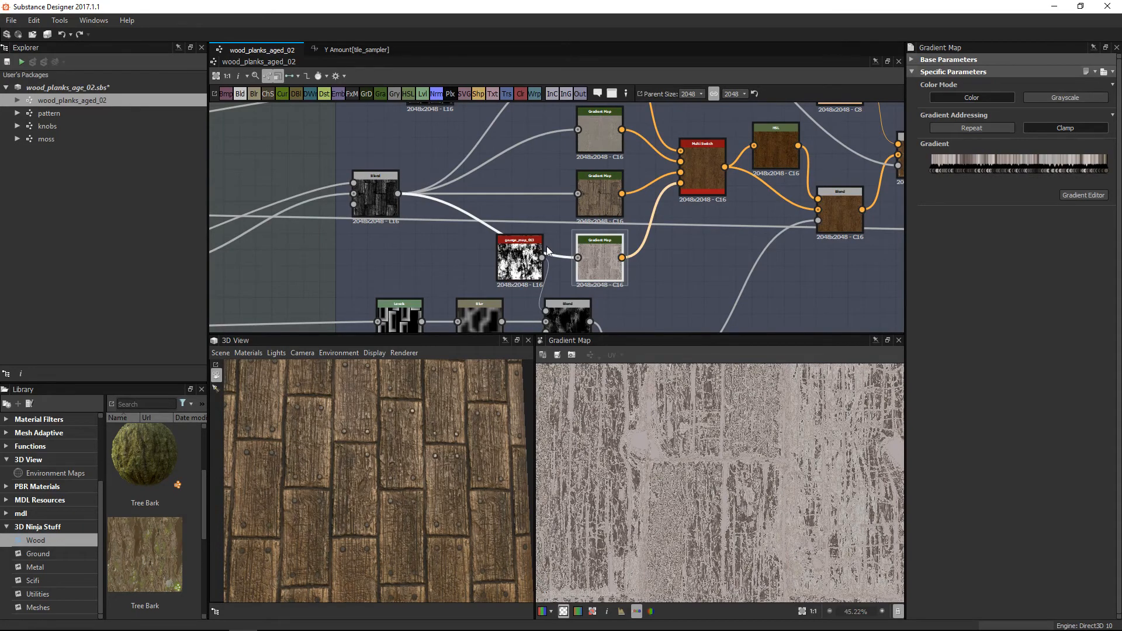
# Reposition the HSL node below the Multi Switch and shift the uppermost Levels node in the Color frame.
pyautogui.scroll(2, 707, 170)
pyautogui.moveTo(707, 175); pyautogui.dragTo(617, 245, button='middle')
pyautogui.scroll(-3, 591, 231)
pyautogui.scroll(-1, 524, 202)
pyautogui.moveTo(548, 148); pyautogui.dragTo(609, 195)
pyautogui.moveTo(561, 188); pyautogui.dragTo(563, 244, button='middle')
pyautogui.moveTo(520, 155); pyautogui.dragTo(496, 145)
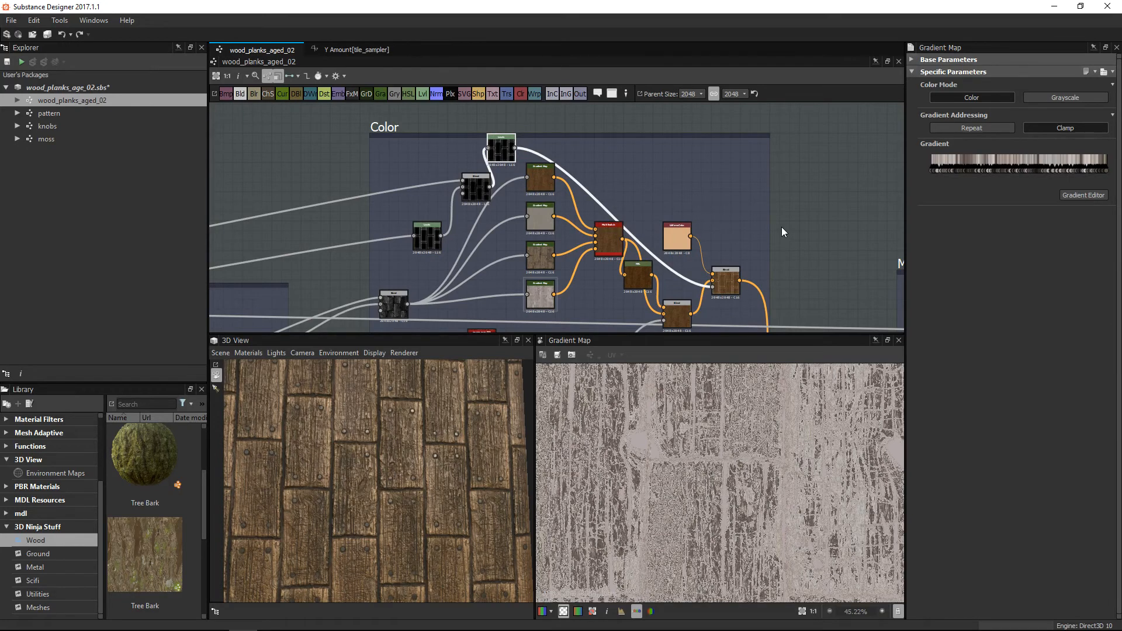
# Move the Multi Switch node closer to the Gradient Maps and display its output and parameters.
pyautogui.scroll(5, 605, 233)
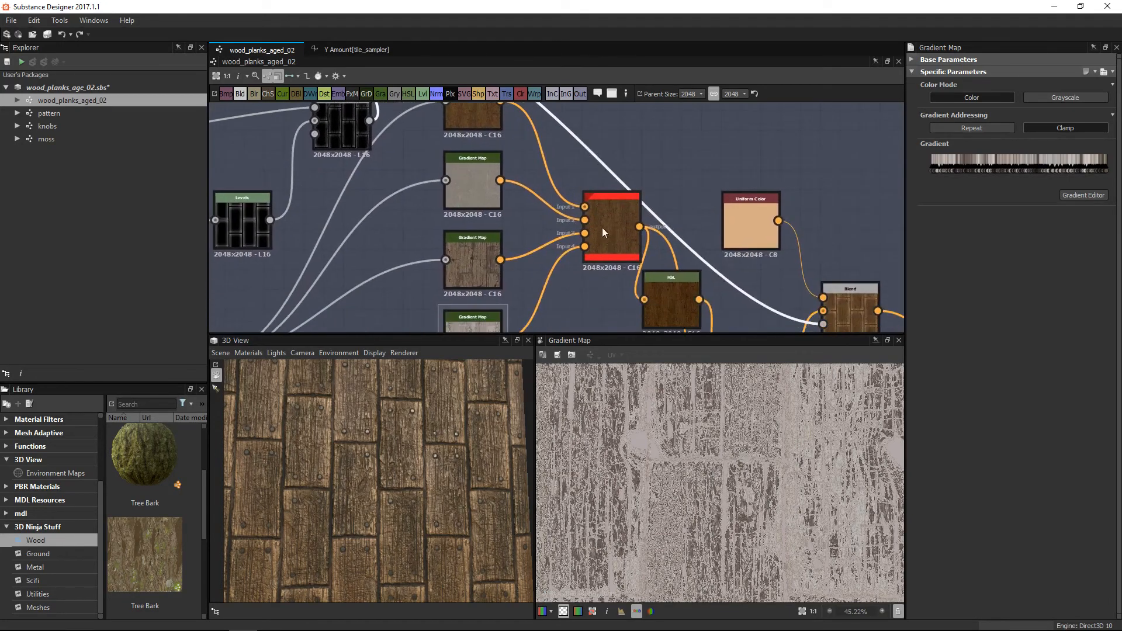
pyautogui.moveTo(601, 229); pyautogui.dragTo(576, 226)
pyautogui.doubleClick(576, 226)
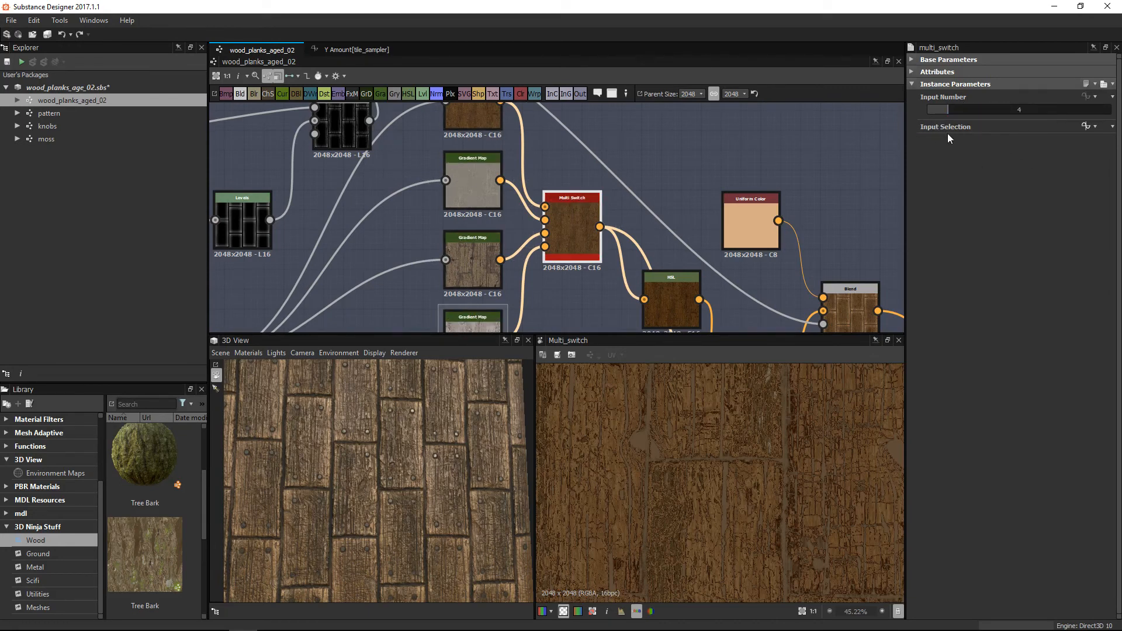
# Expand the graph's Color Variation input, preview defaults 2, 5, 4 and 3 on the 3D planks, and set the default back to 1.
pyautogui.click(753, 143)
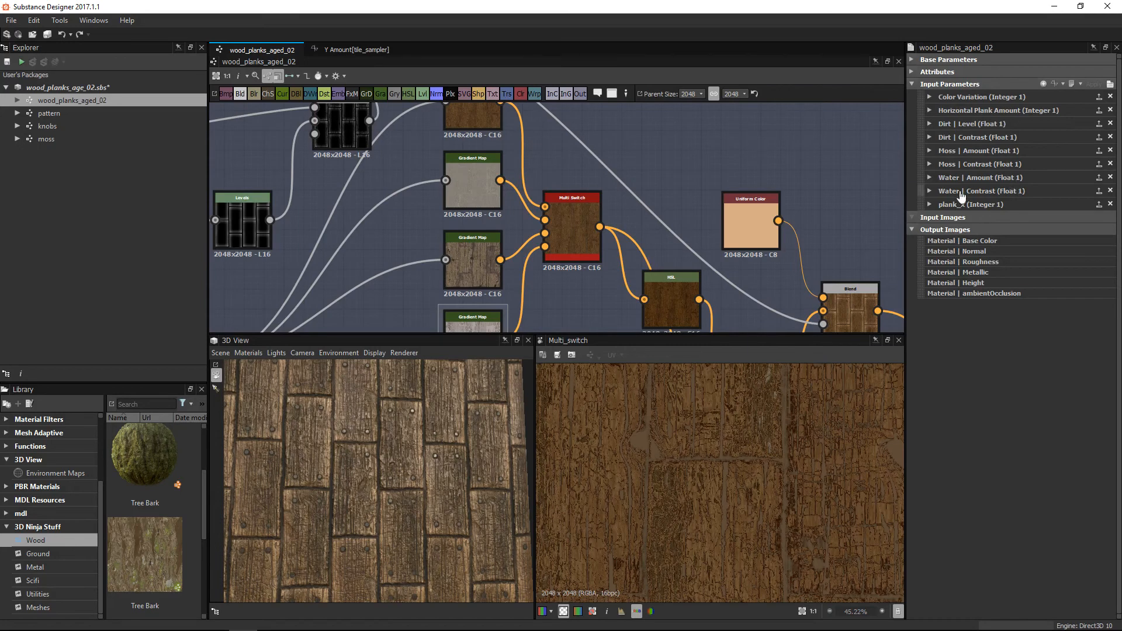
pyautogui.click(928, 97)
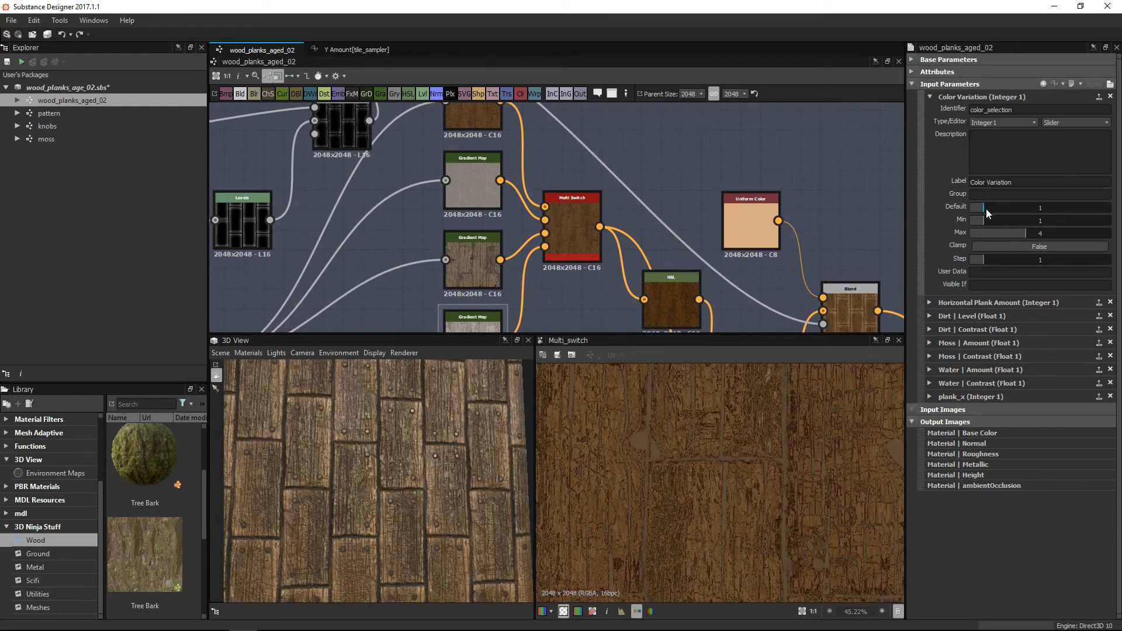
pyautogui.moveTo(1002, 211); pyautogui.dragTo(1004, 210)
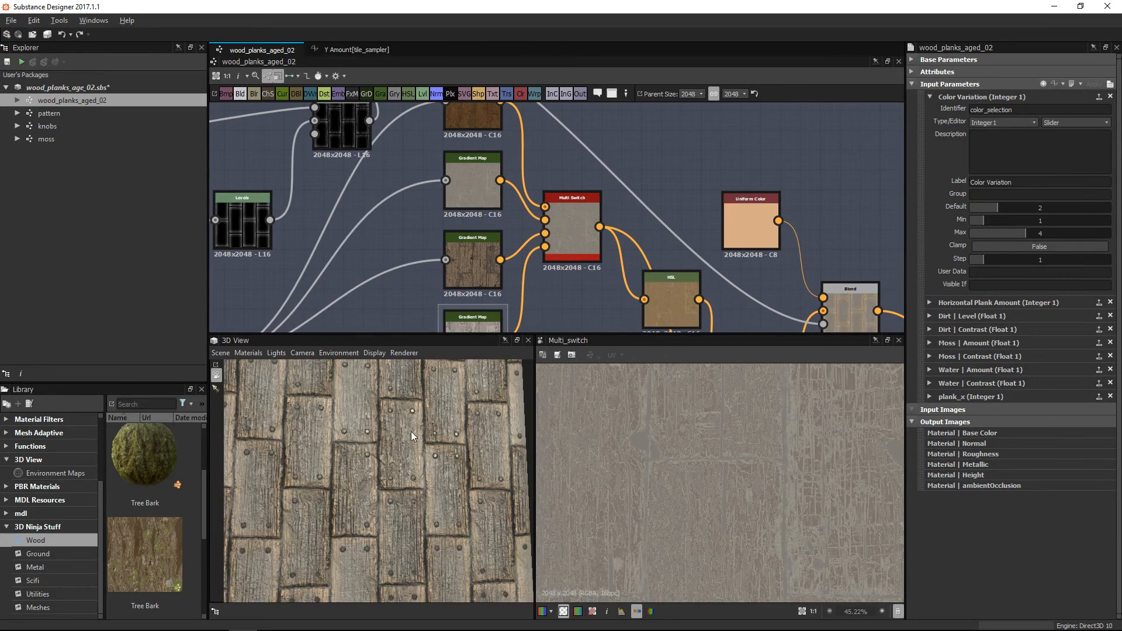
pyautogui.click(1033, 209)
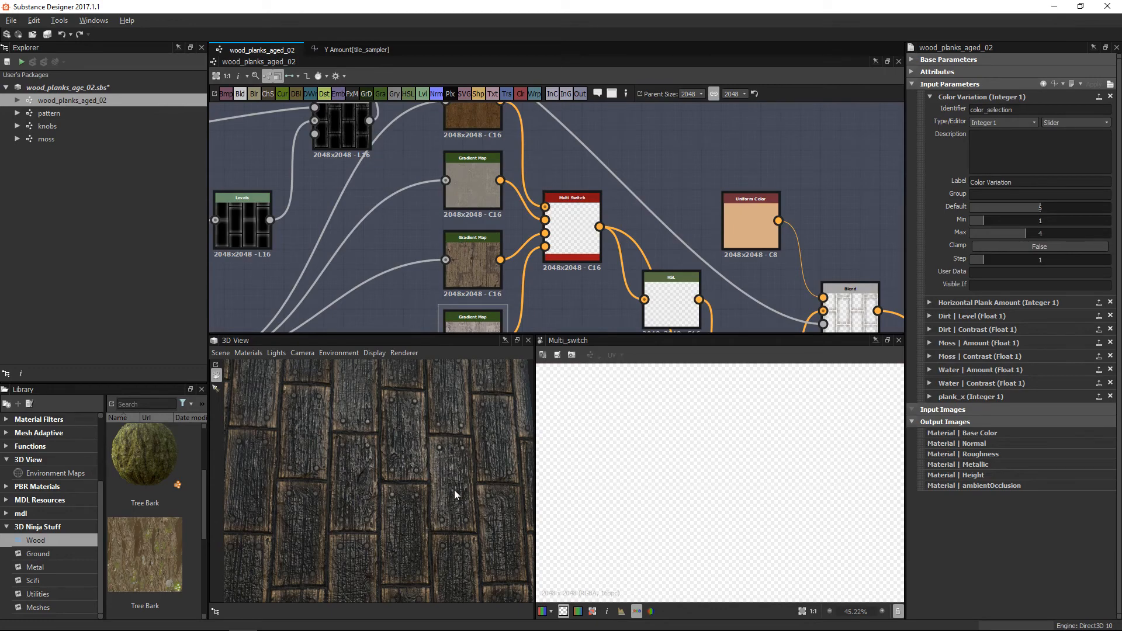
pyautogui.moveTo(447, 492); pyautogui.dragTo(423, 489)
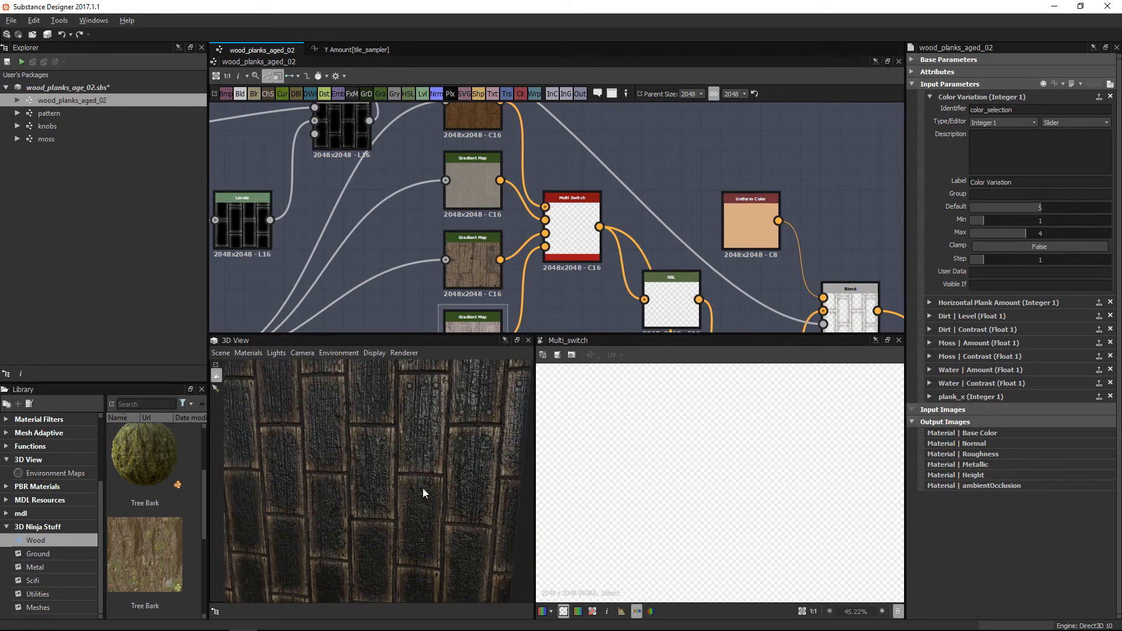
pyautogui.click(1026, 207)
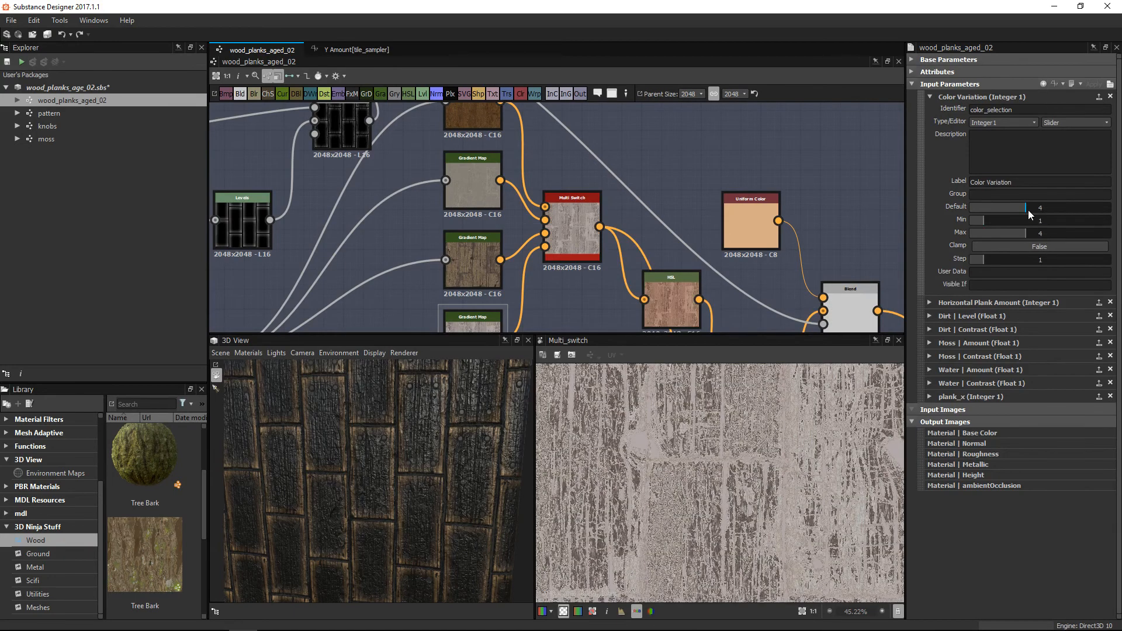
pyautogui.click(1013, 208)
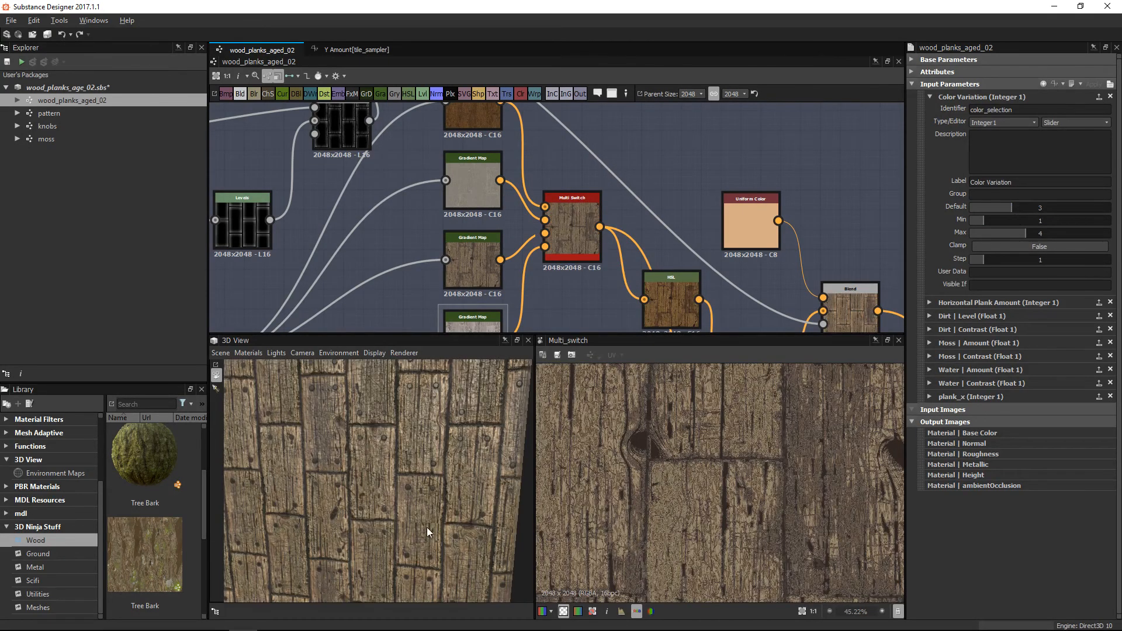
pyautogui.moveTo(414, 516)
pyautogui.mouseDown()
pyautogui.moveTo(391, 486)
pyautogui.moveTo(448, 512)
pyautogui.moveTo(417, 512)
pyautogui.moveTo(432, 518)
pyautogui.mouseUp()
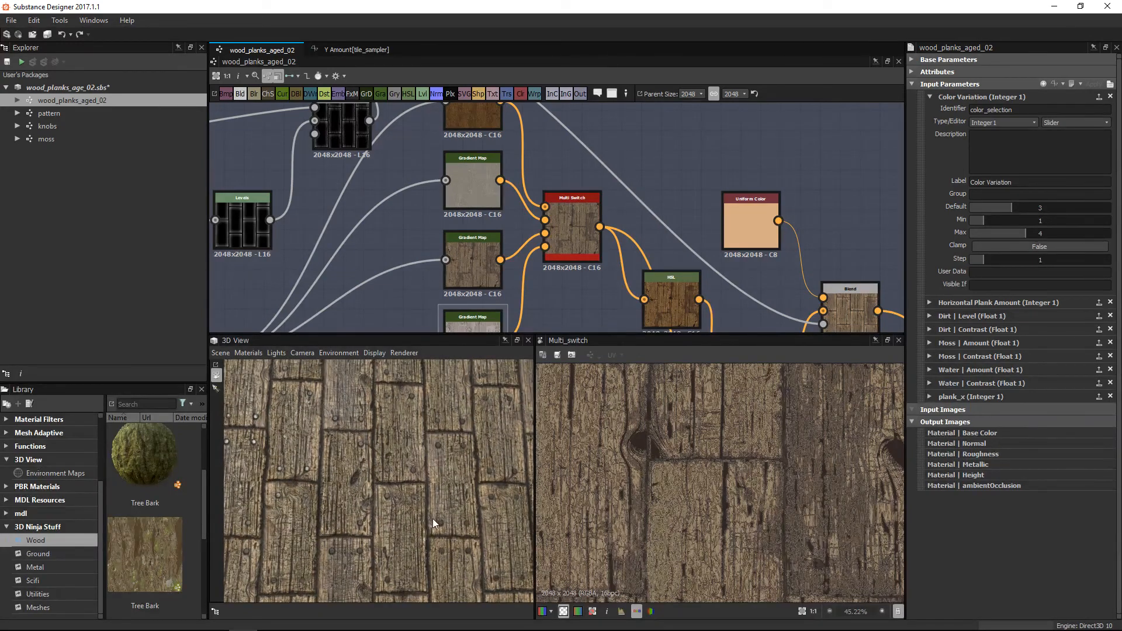
pyautogui.click(983, 208)
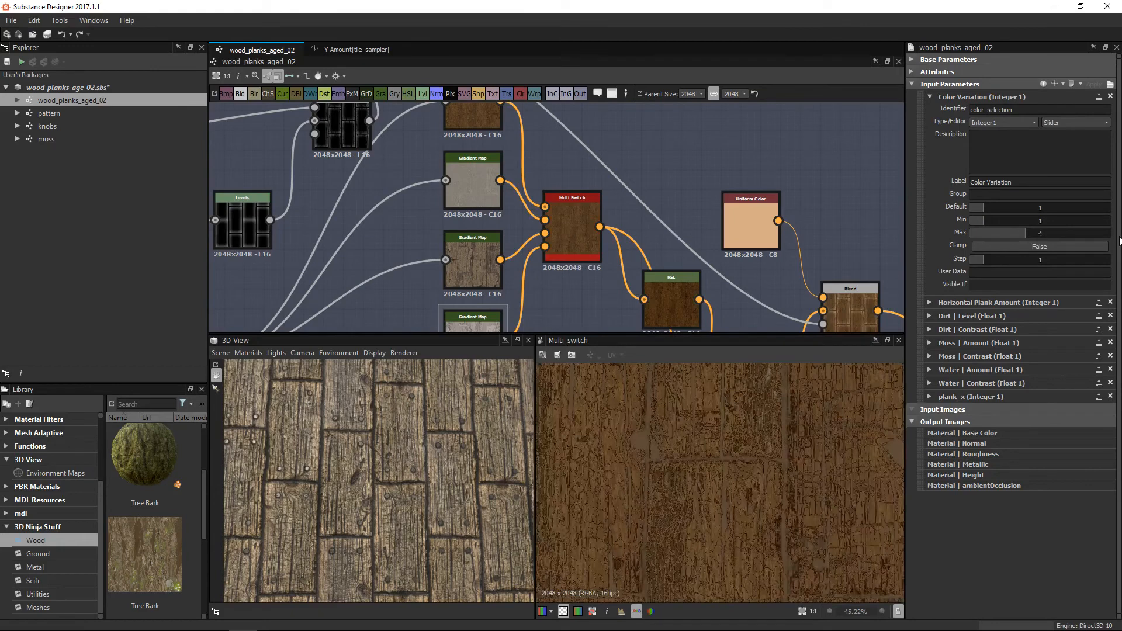
pyautogui.moveTo(515, 483); pyautogui.dragTo(538, 353)
# Move the HSL node closer to the Multi Switch, between it and the following Blend node.
pyautogui.keyDown('alt'); pyautogui.moveTo(564, 224); pyautogui.dragTo(464, 175, button='right'); pyautogui.keyUp('alt')
pyautogui.moveTo(568, 210); pyautogui.dragTo(523, 144, button='middle')
pyautogui.keyDown('alt'); pyautogui.moveTo(524, 144); pyautogui.dragTo(511, 232, button='right'); pyautogui.keyUp('alt')
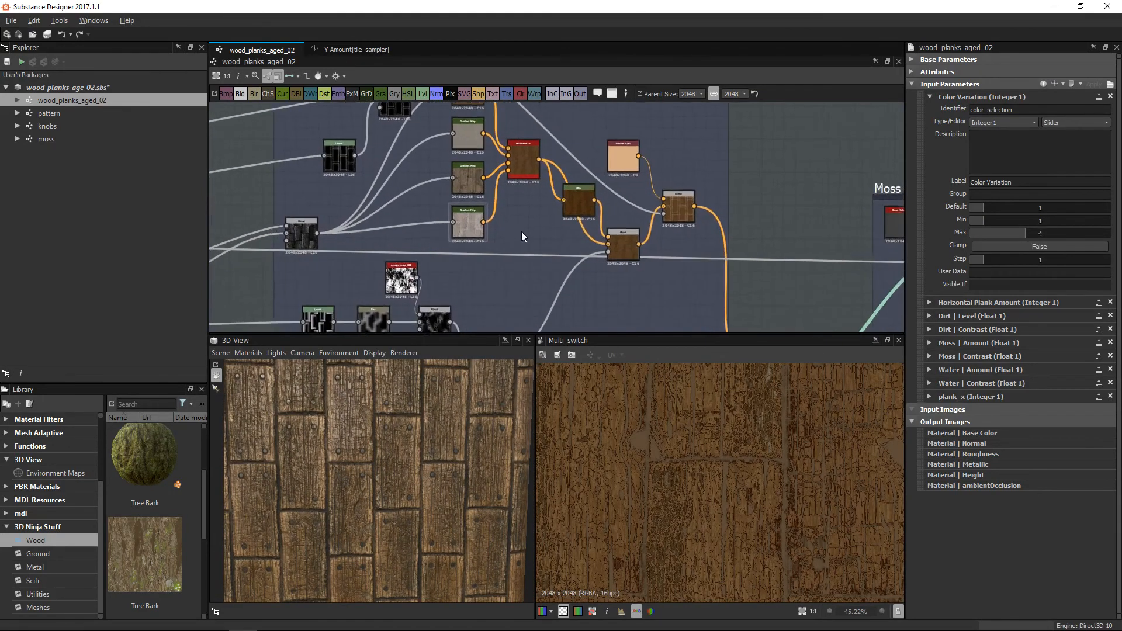
pyautogui.scroll(2, 512, 235)
pyautogui.moveTo(608, 201); pyautogui.dragTo(579, 210)
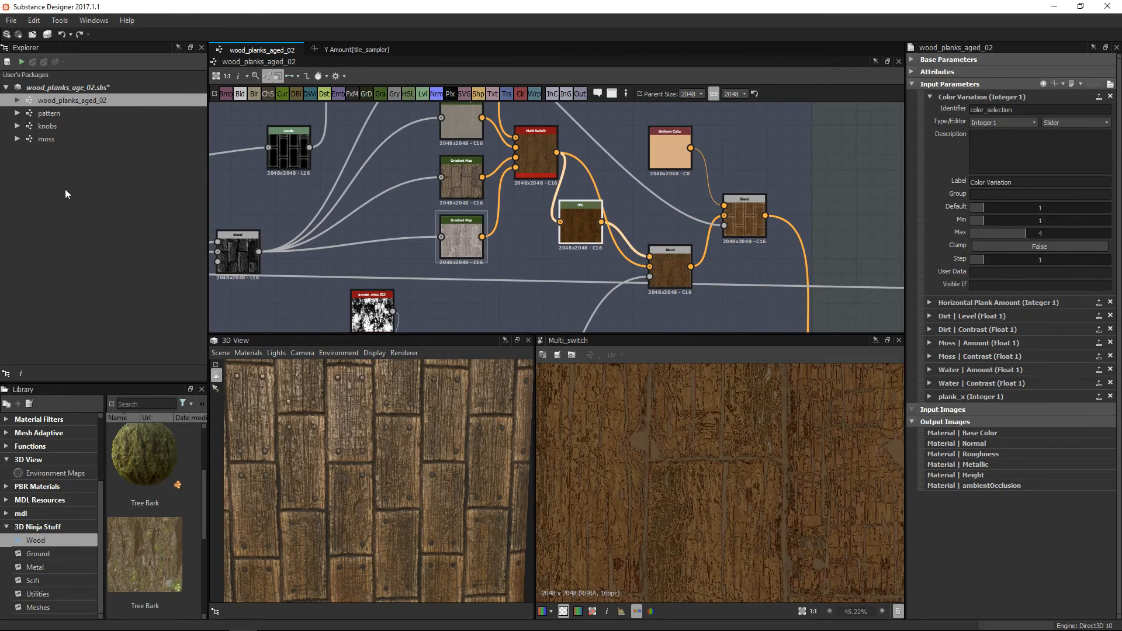
# Display the HSL node's output, then spread out the HSL, Uniform Color and two Blend nodes at the end of the color chain.
pyautogui.doubleClick(581, 230)
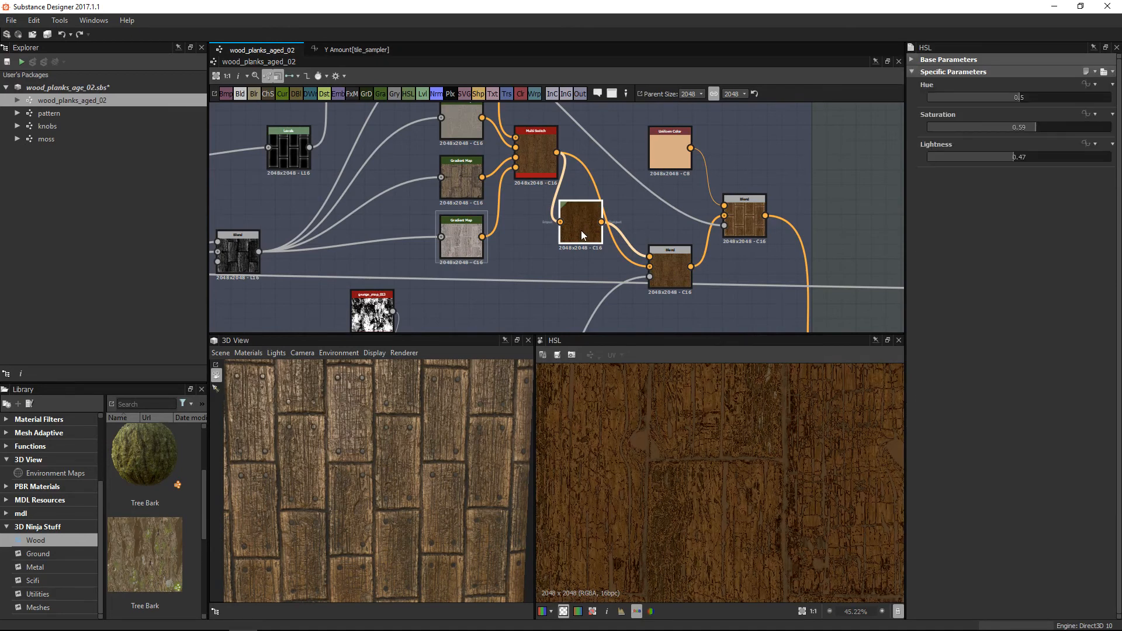
pyautogui.moveTo(576, 218)
pyautogui.mouseDown()
pyautogui.moveTo(562, 254)
pyautogui.moveTo(576, 233)
pyautogui.mouseUp()
pyautogui.moveTo(661, 280); pyautogui.dragTo(691, 265)
pyautogui.moveTo(576, 255); pyautogui.dragTo(622, 285)
pyautogui.moveTo(609, 226); pyautogui.dragTo(541, 278, button='middle')
pyautogui.click(623, 300)
pyautogui.moveTo(622, 304); pyautogui.dragTo(620, 327)
pyautogui.moveTo(683, 260); pyautogui.dragTo(730, 235)
pyautogui.moveTo(600, 197); pyautogui.dragTo(630, 153)
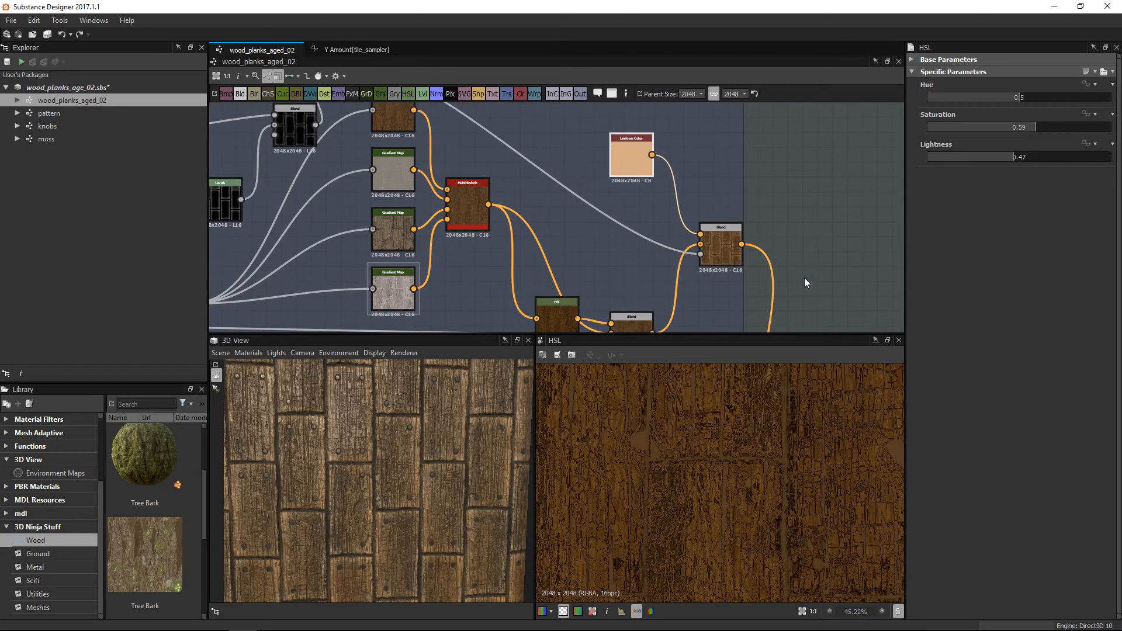
# Place the HSL node directly below the Multi Switch and raise the Blend node it feeds above and to its right.
pyautogui.moveTo(661, 272); pyautogui.dragTo(631, 183, button='middle')
pyautogui.moveTo(541, 228); pyautogui.dragTo(466, 277)
pyautogui.click(603, 250)
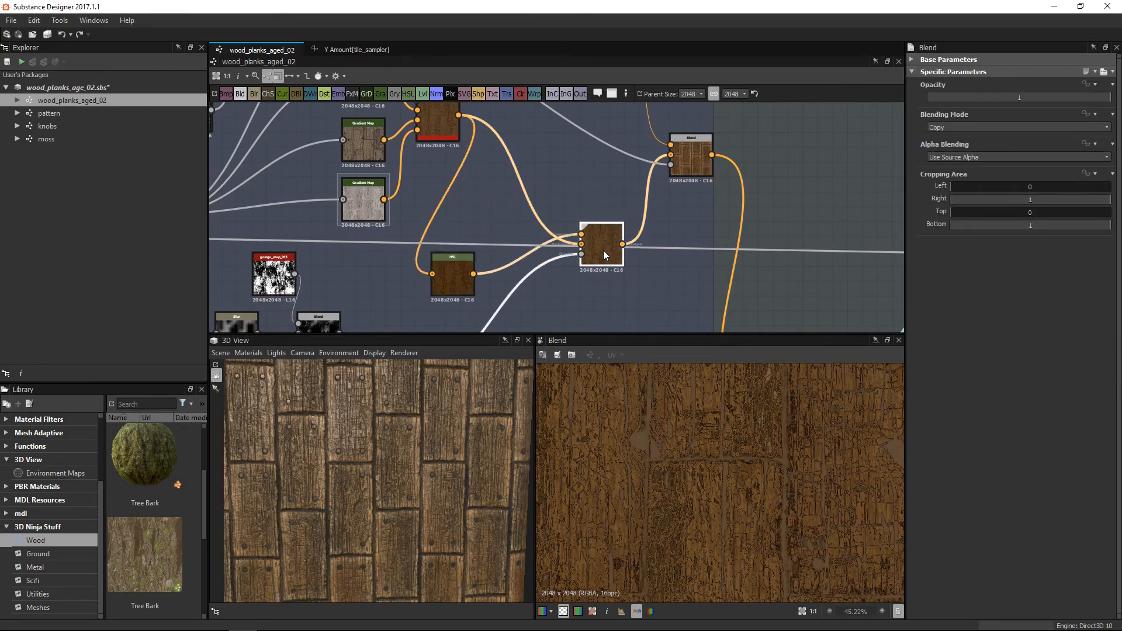
pyautogui.moveTo(603, 250); pyautogui.dragTo(563, 205)
# Display the output of the Blend combining Multi Switch and HSL, and nudge that node up toward the final Blend's level.
pyautogui.click(438, 125)
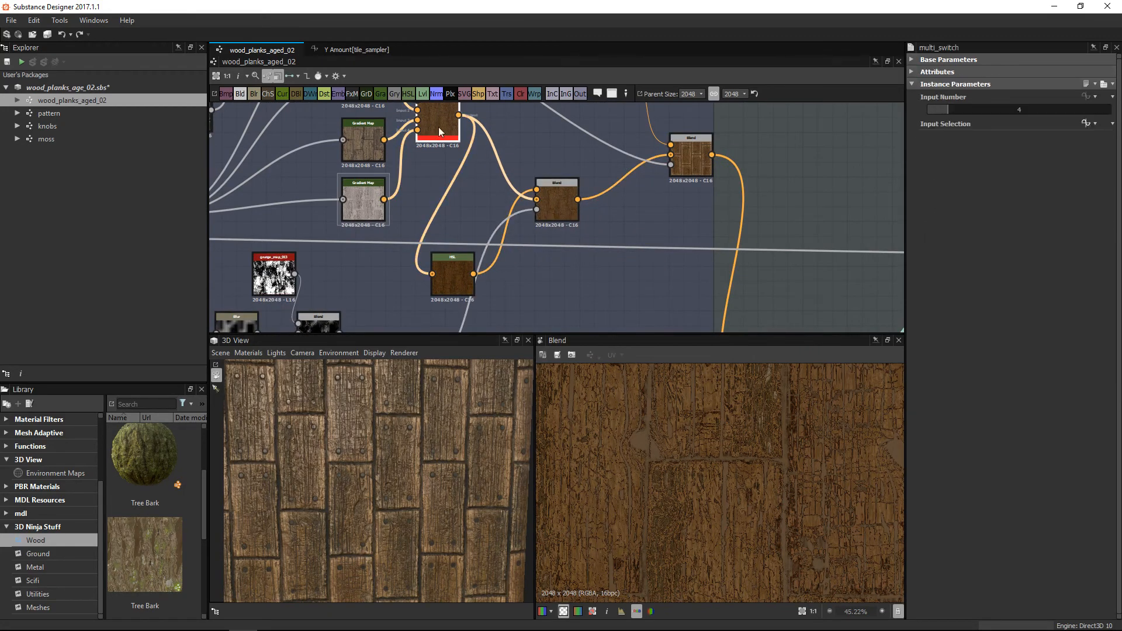
pyautogui.doubleClick(563, 202)
pyautogui.moveTo(619, 223); pyautogui.dragTo(575, 281, button='middle')
pyautogui.scroll(1, 575, 281)
pyautogui.moveTo(503, 259); pyautogui.dragTo(513, 226)
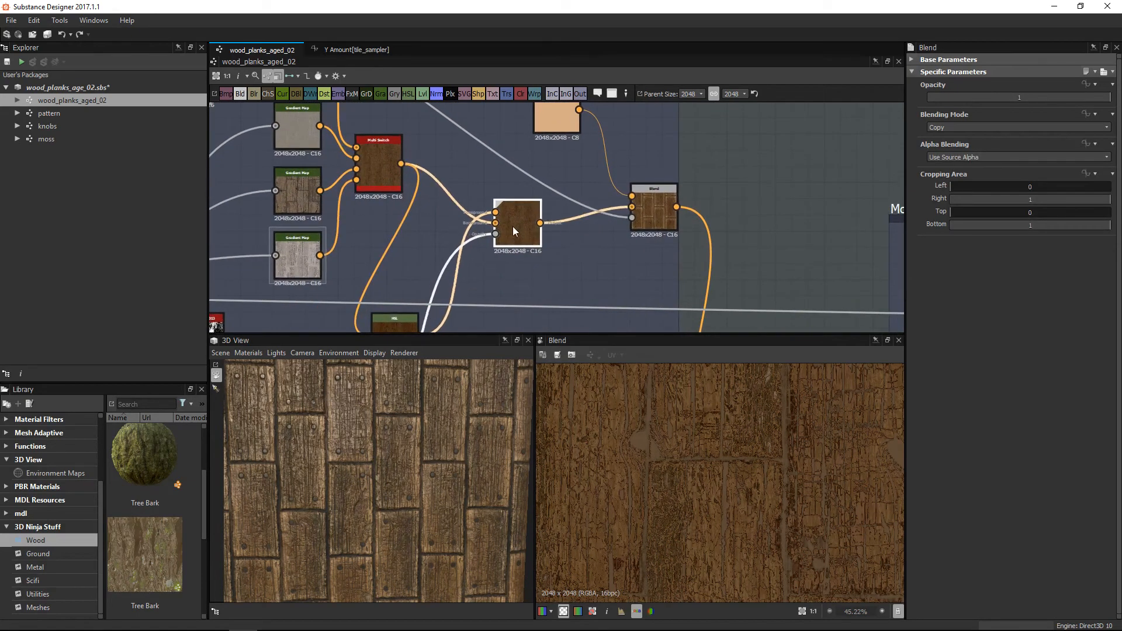
# Display the Uniform Color node's output and the output of the final color Blend that uses it.
pyautogui.click(553, 108)
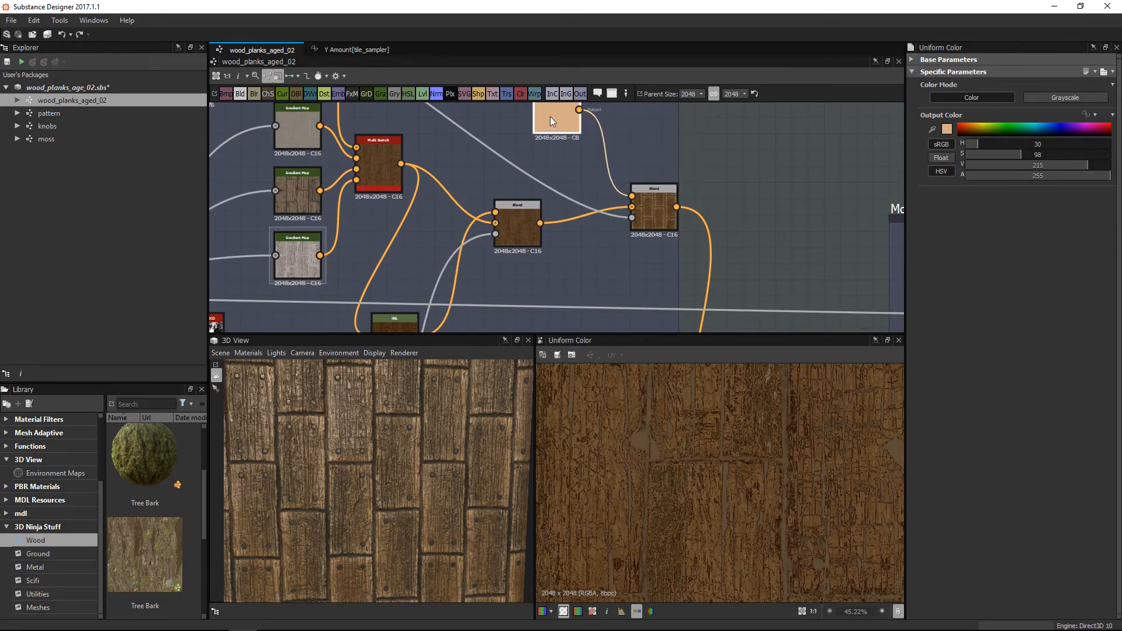
pyautogui.doubleClick(550, 121)
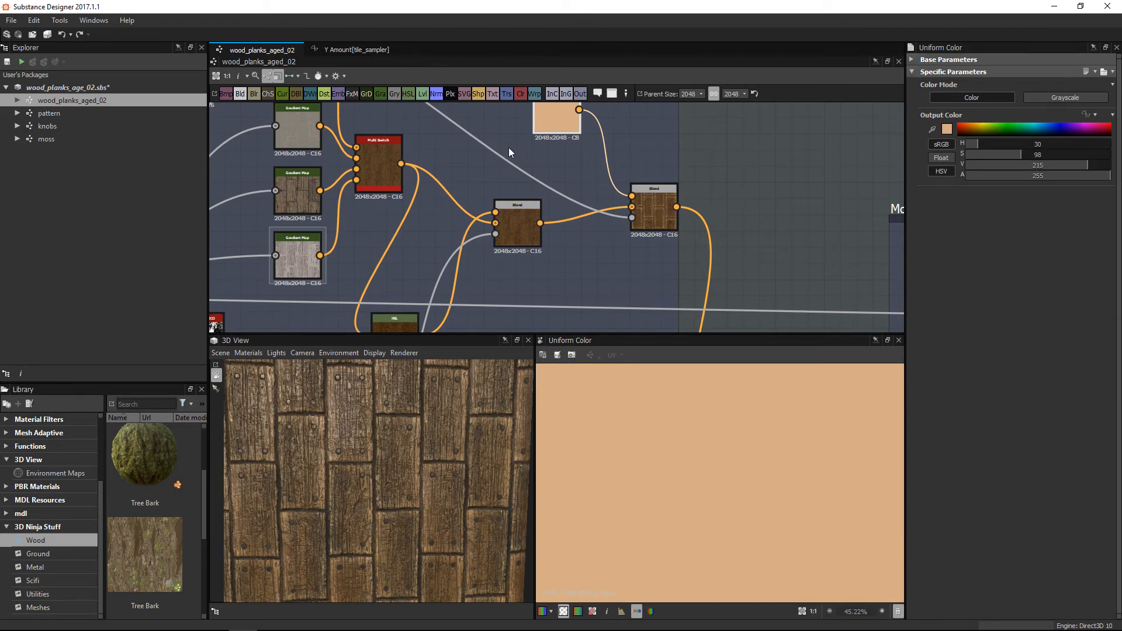
pyautogui.scroll(2, 641, 193)
pyautogui.click(643, 229)
pyautogui.doubleClick(654, 234)
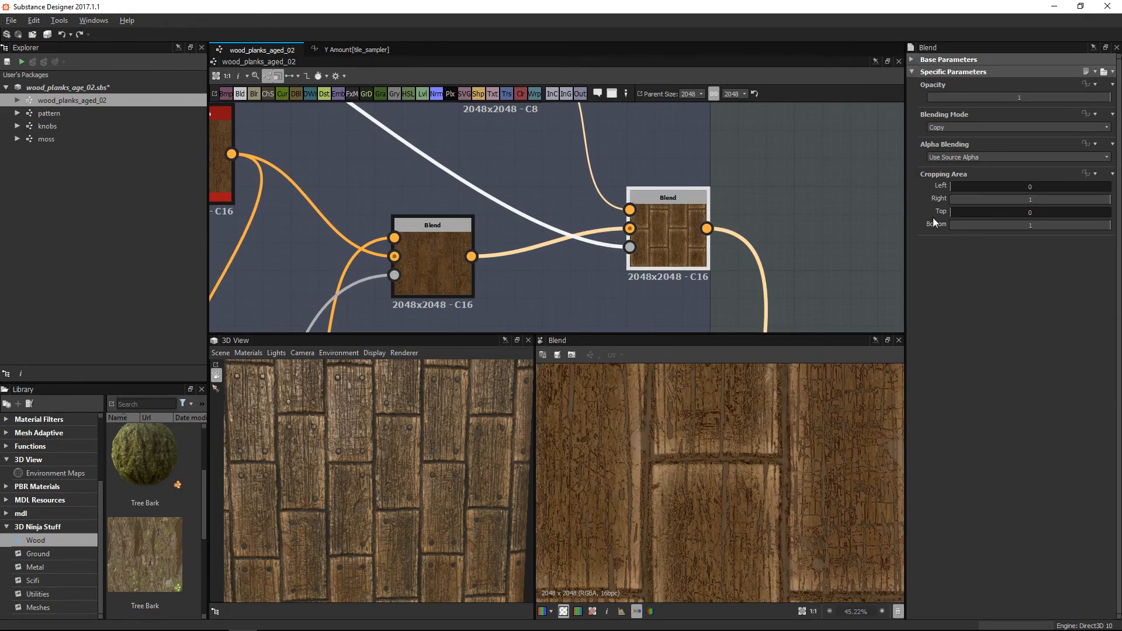
pyautogui.scroll(-2, 754, 491)
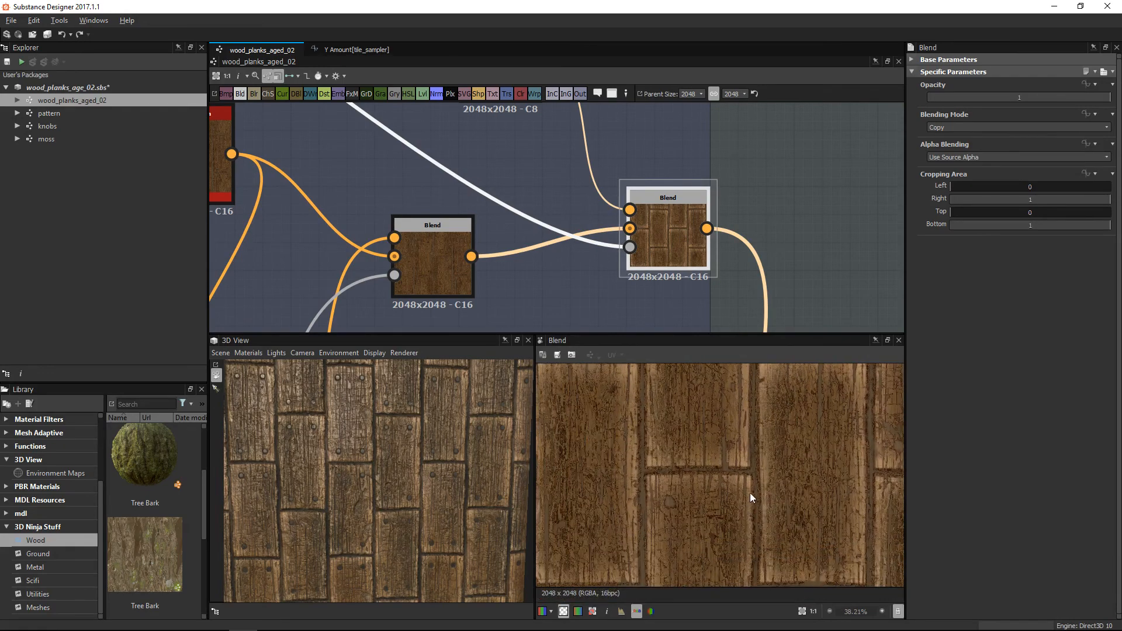
# Preview the final Blend's mask, trace it back to the Levels node at the Color frame's edge, and display that node's input.
pyautogui.doubleClick(630, 248)
pyautogui.scroll(-3, 842, 483)
pyautogui.moveTo(507, 138); pyautogui.dragTo(745, 261, button='middle')
pyautogui.scroll(-5, 746, 260)
pyautogui.moveTo(516, 231); pyautogui.dragTo(615, 153, button='middle')
pyautogui.scroll(5, 557, 164)
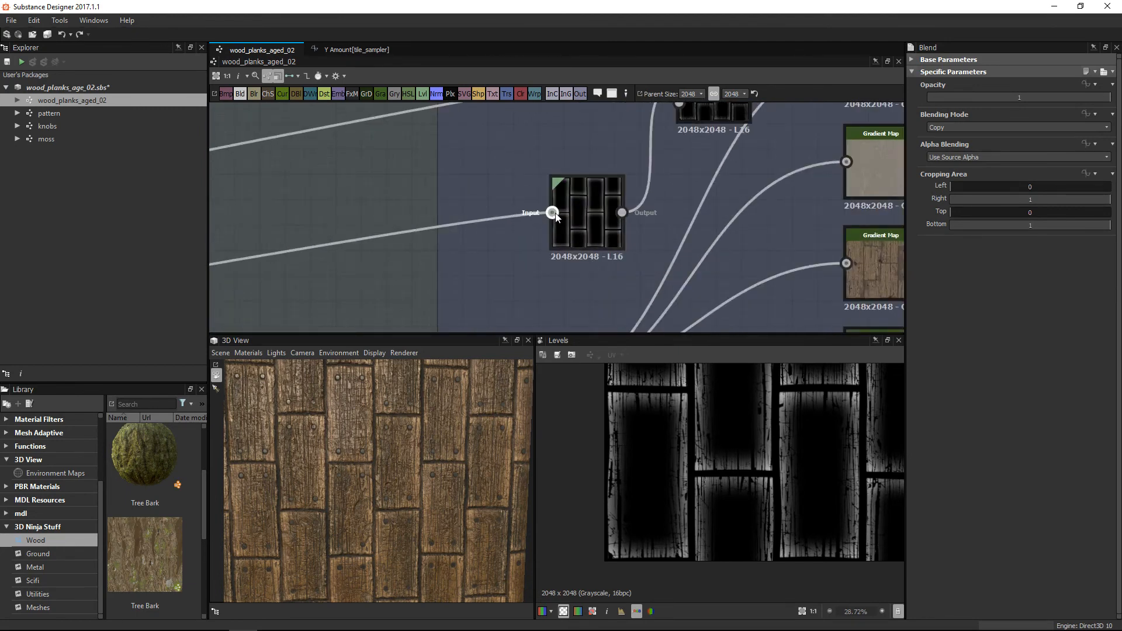
pyautogui.doubleClick(558, 219)
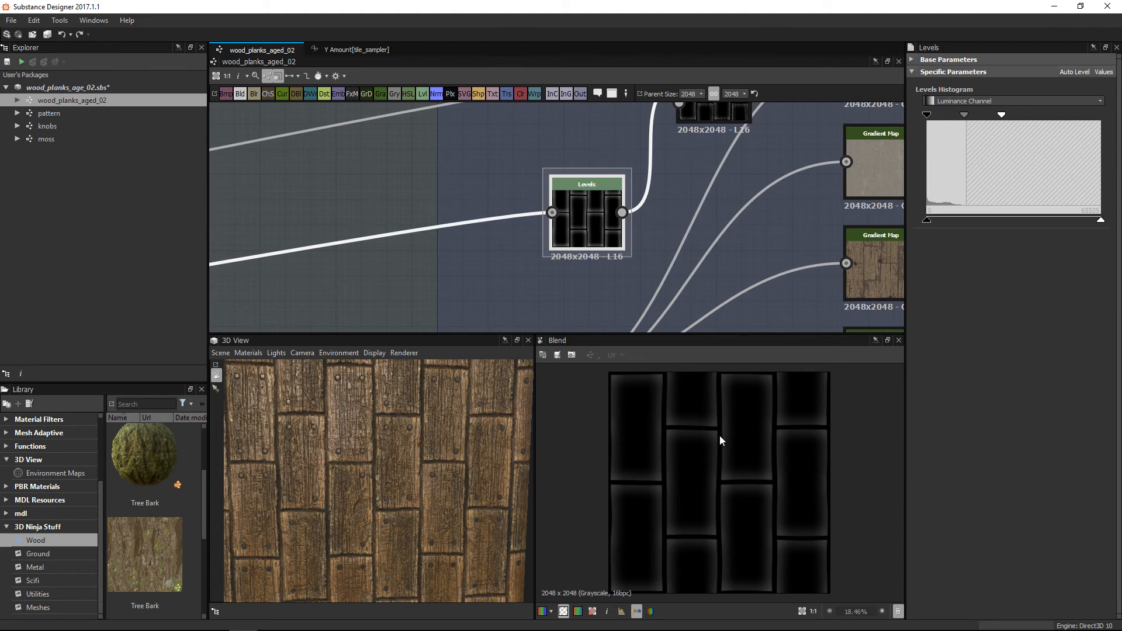
# Examine the Multiply Blend in the edge mask chain and the output of the Levels node that follows it.
pyautogui.moveTo(681, 163); pyautogui.dragTo(651, 254, button='middle')
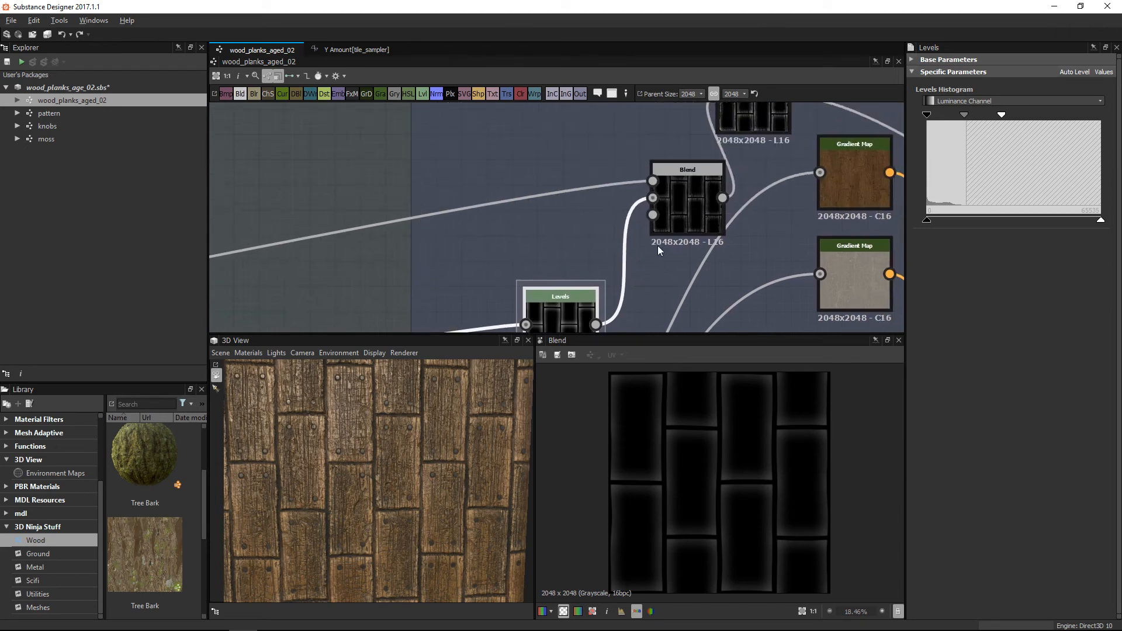
pyautogui.click(682, 183)
pyautogui.scroll(3, 748, 467)
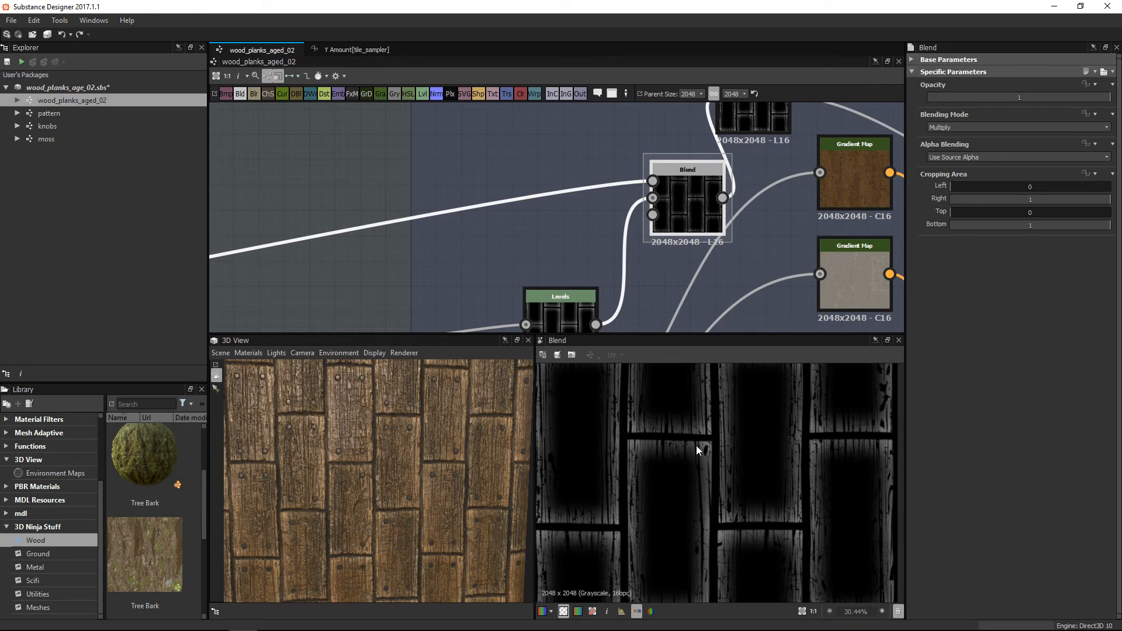
pyautogui.moveTo(693, 228); pyautogui.dragTo(618, 228)
pyautogui.moveTo(743, 121); pyautogui.dragTo(689, 195, button='middle')
pyautogui.doubleClick(690, 201)
# Display the final color Blend's output again and inspect the planks from closer in the 3D view.
pyautogui.moveTo(897, 266); pyautogui.dragTo(583, 228, button='middle')
pyautogui.scroll(-2, 583, 228)
pyautogui.moveTo(754, 286); pyautogui.dragTo(606, 205, button='middle')
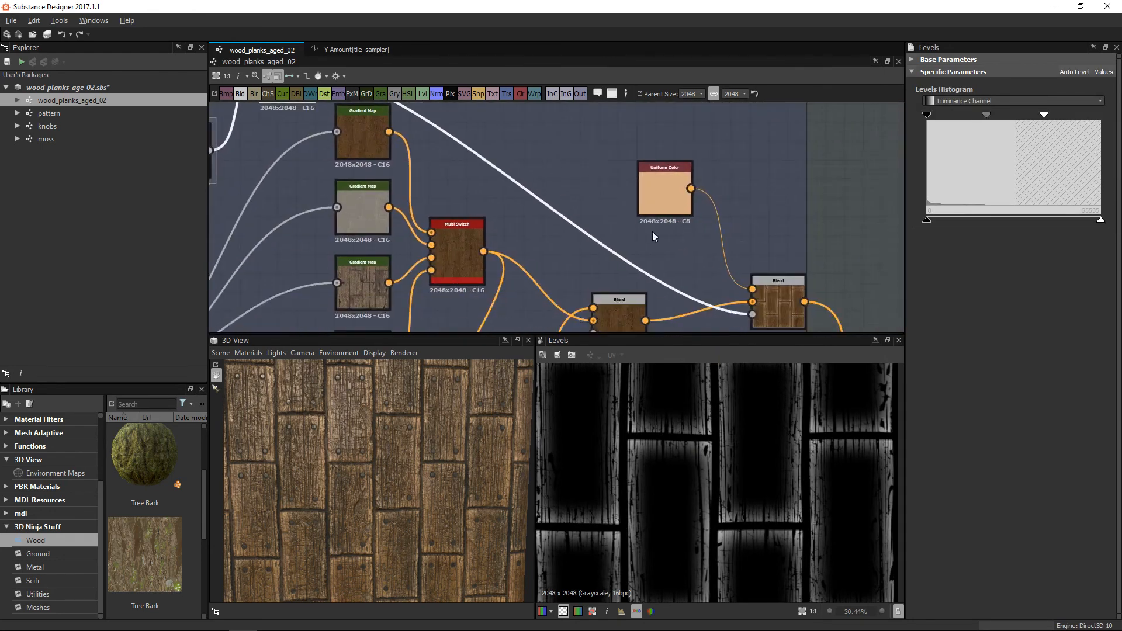
pyautogui.doubleClick(780, 298)
pyautogui.scroll(-1, 770, 521)
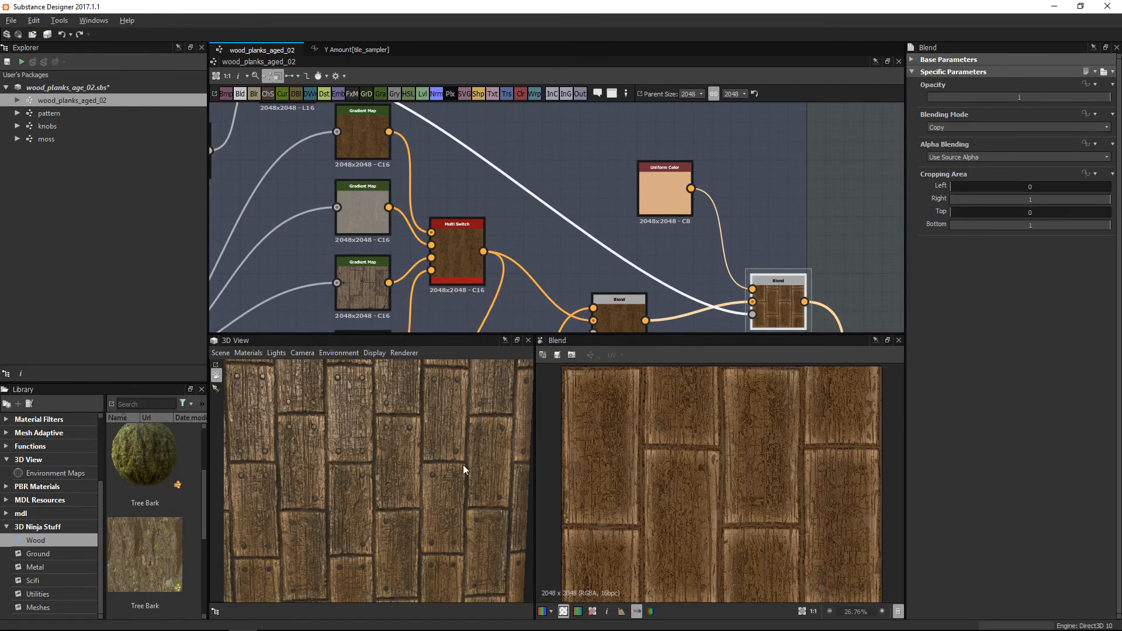
pyautogui.moveTo(440, 493); pyautogui.dragTo(454, 475)
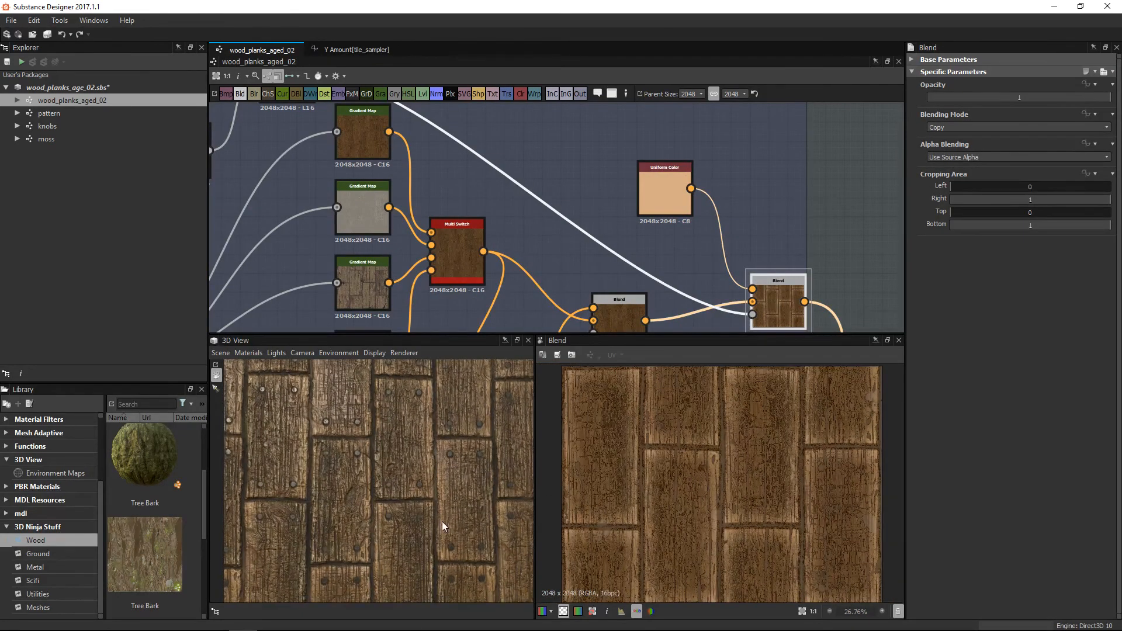
# Display the Directional Warp mask that controls the Blend between the Multi Switch and HSL colors.
pyautogui.scroll(-5, 683, 208)
pyautogui.moveTo(679, 208); pyautogui.dragTo(667, 169, button='middle')
pyautogui.moveTo(710, 200); pyautogui.dragTo(700, 290, button='middle')
pyautogui.scroll(2, 547, 257)
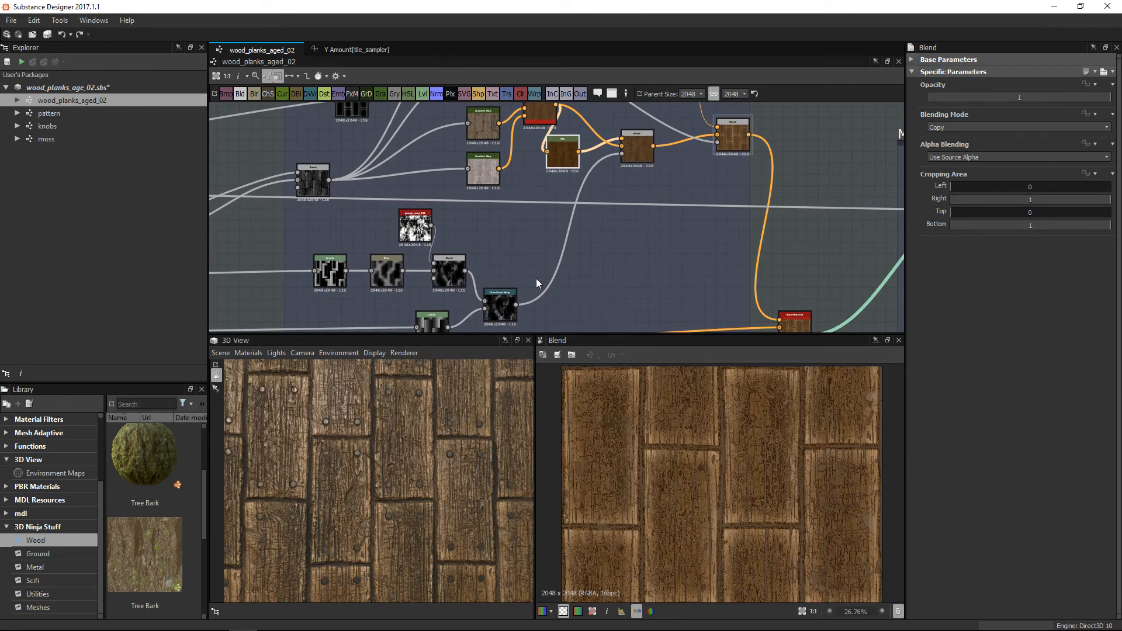
pyautogui.scroll(3, 602, 152)
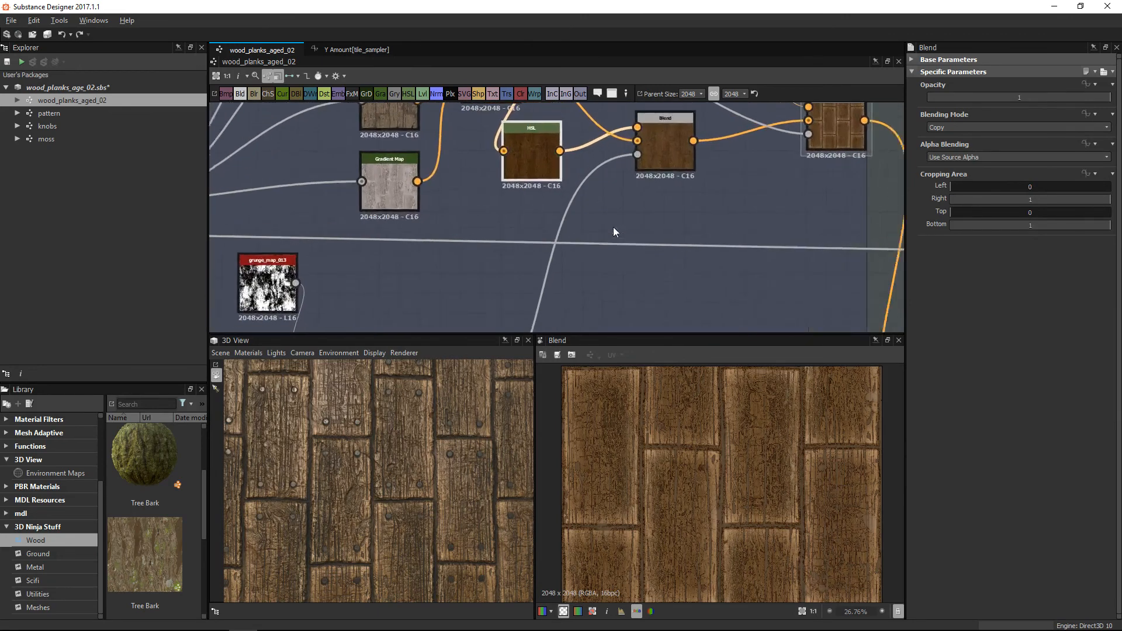
pyautogui.click(639, 155)
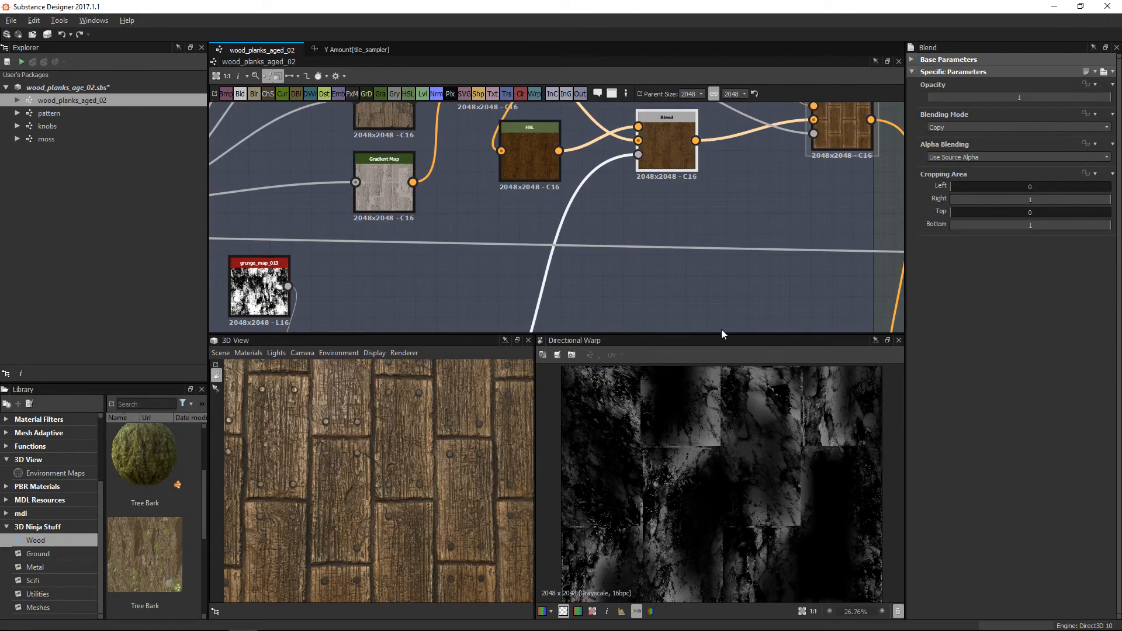
# Display the parameters and base color output of the Base Material node that collects the wood maps.
pyautogui.scroll(-2, 723, 456)
pyautogui.moveTo(415, 297); pyautogui.dragTo(586, 140, button='middle')
pyautogui.scroll(-4, 578, 158)
pyautogui.moveTo(810, 206); pyautogui.dragTo(589, 215, button='middle')
pyautogui.moveTo(667, 256); pyautogui.dragTo(602, 237, button='middle')
pyautogui.click(601, 236)
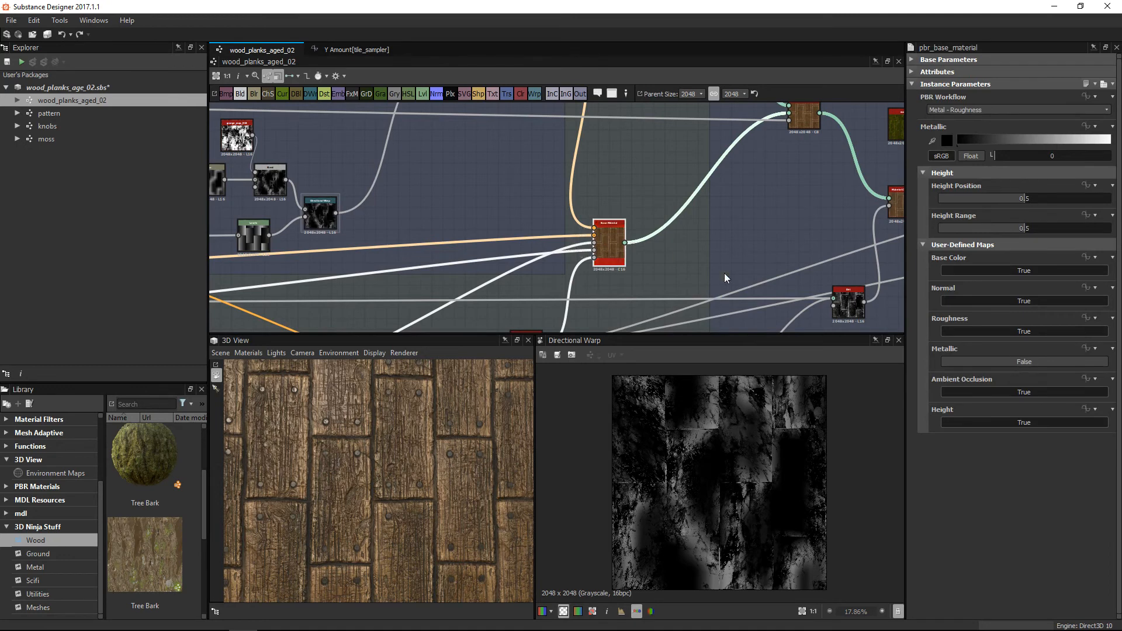
pyautogui.doubleClick(608, 247)
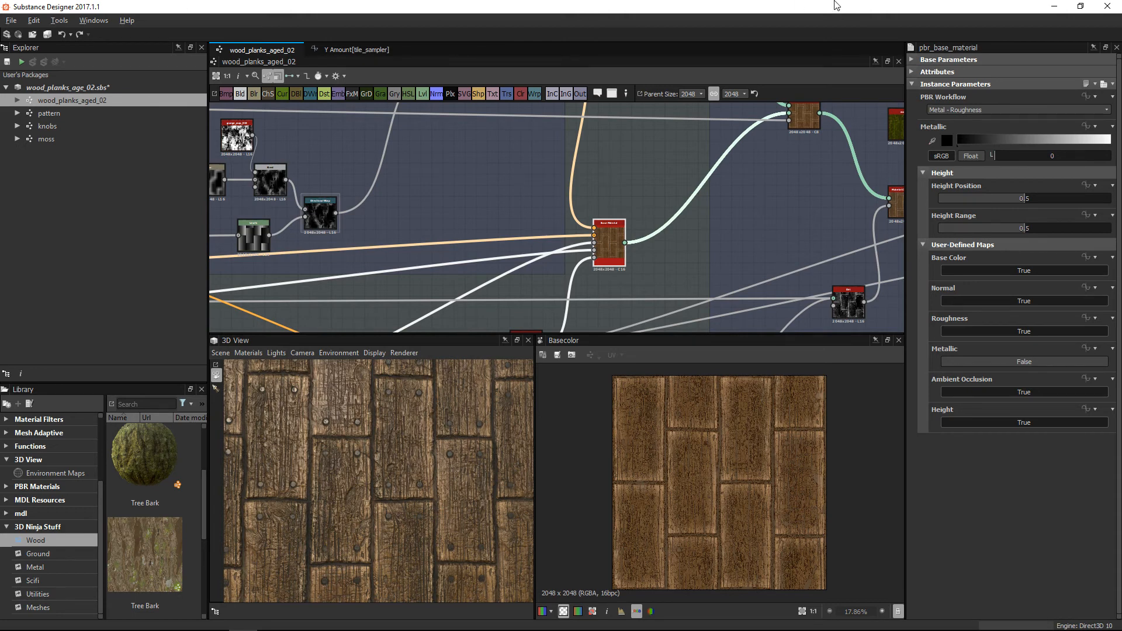
# Show the wood Base Material in the 3D view and inspect the planks at different zoom levels.
pyautogui.scroll(-2, 776, 225)
pyautogui.moveTo(764, 218); pyautogui.dragTo(576, 225, button='middle')
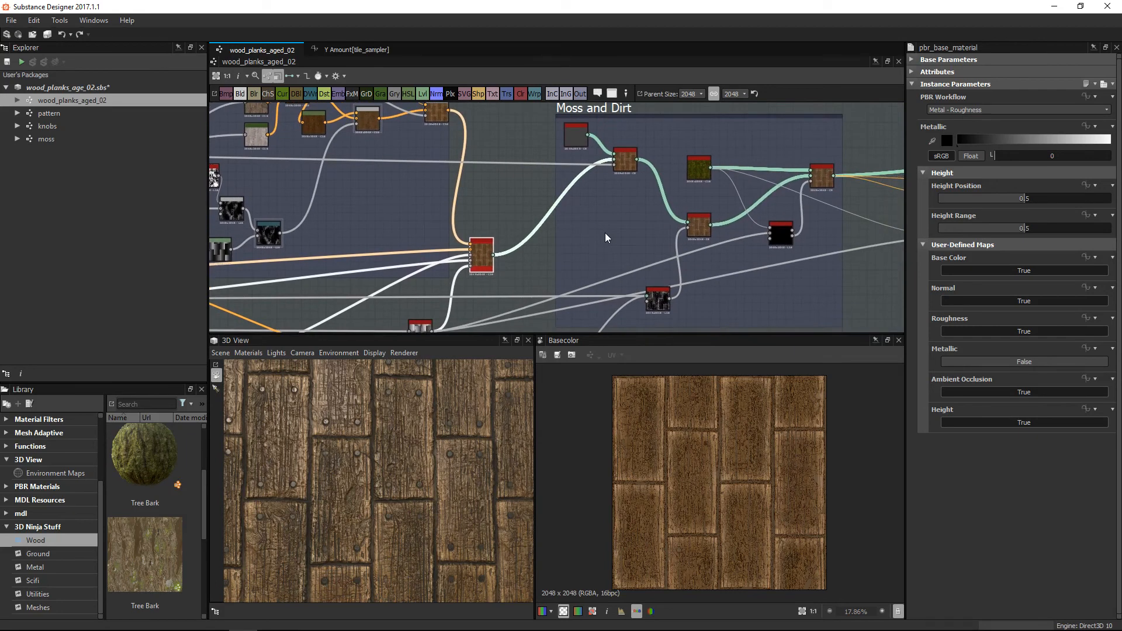
pyautogui.scroll(3, 538, 226)
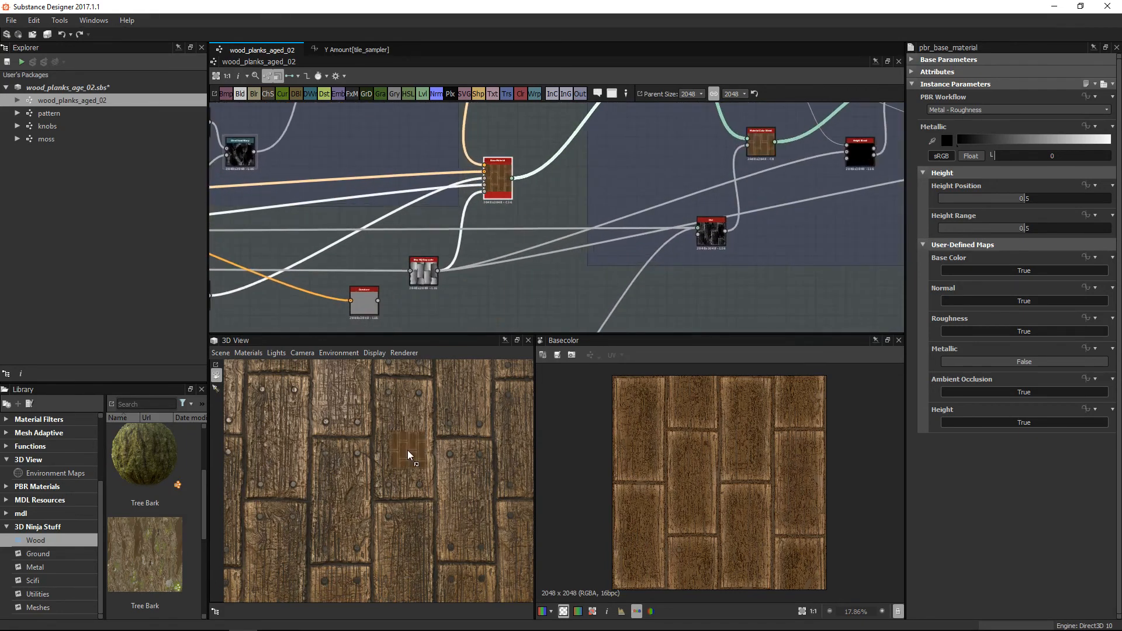
pyautogui.moveTo(382, 441)
pyautogui.mouseDown()
pyautogui.moveTo(370, 453)
pyautogui.moveTo(382, 453)
pyautogui.mouseUp()
pyautogui.moveTo(483, 238); pyautogui.dragTo(516, 219, button='middle')
pyautogui.moveTo(395, 435); pyautogui.dragTo(403, 568, button='right')
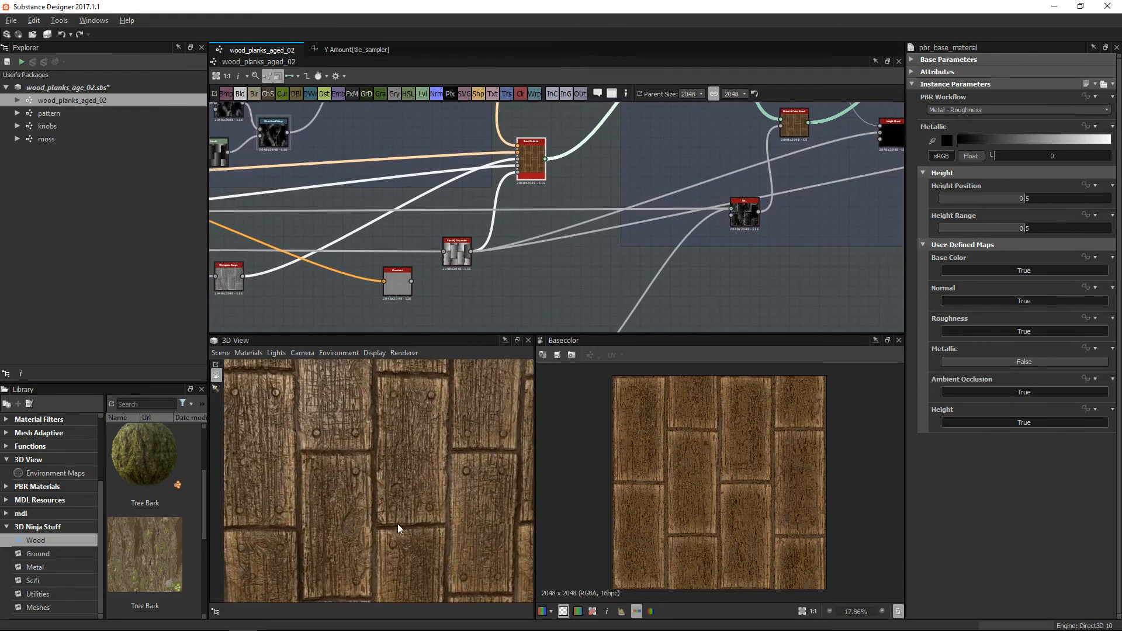
pyautogui.moveTo(415, 538); pyautogui.dragTo(345, 425)
pyautogui.scroll(-2, 407, 467)
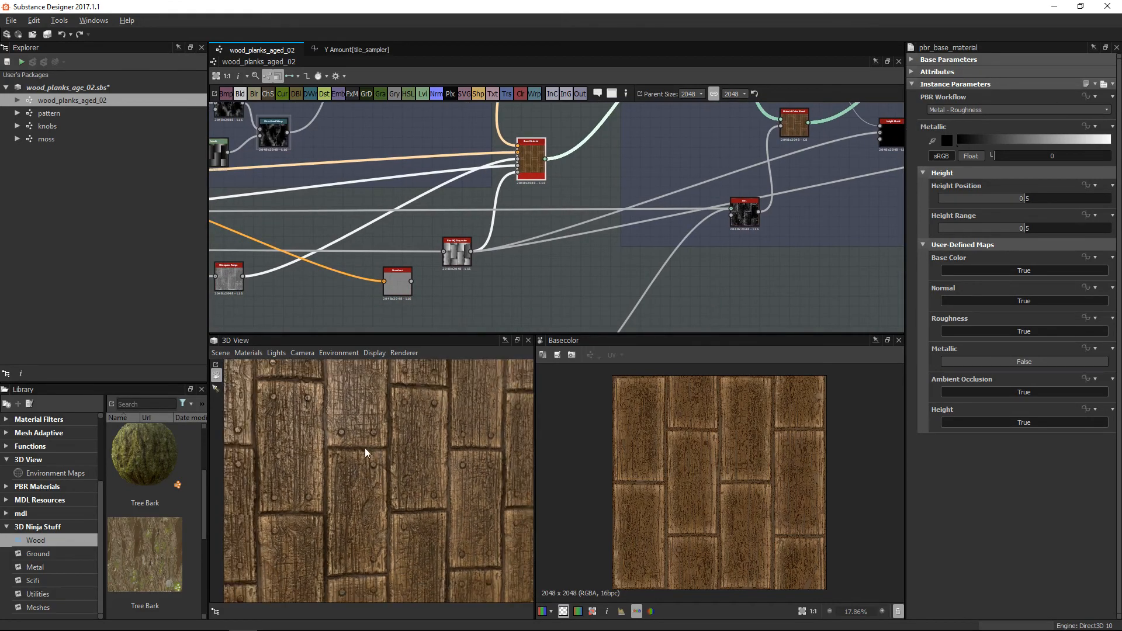
# Show the Moss and Dirt frame's metallic Base Material in the 3D view and orbit around the mesh.
pyautogui.scroll(-2, 606, 234)
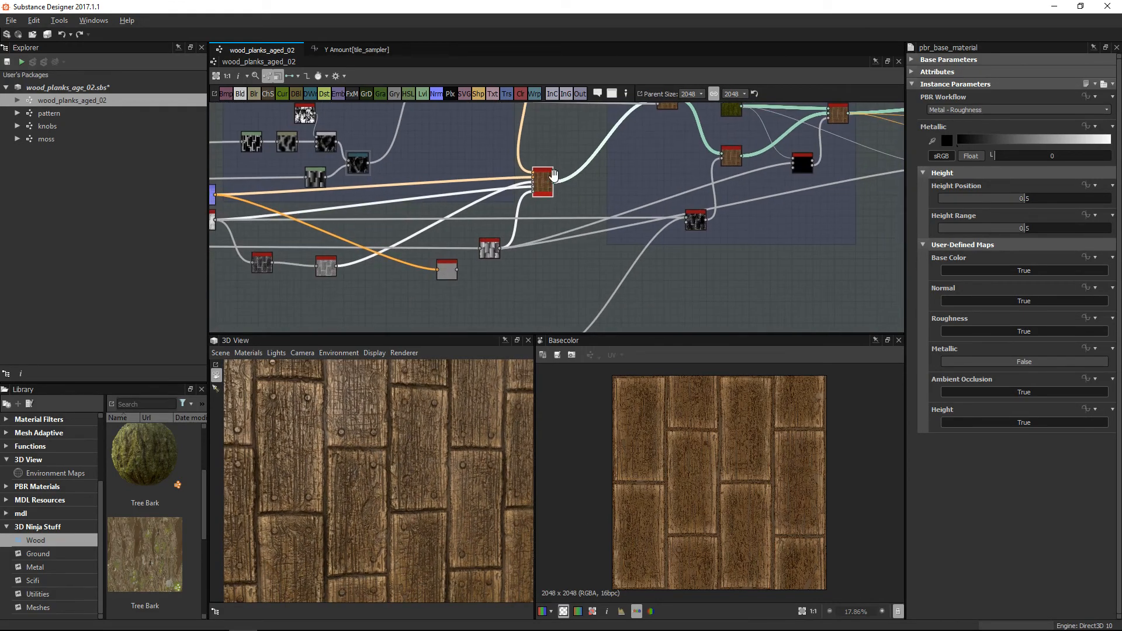
pyautogui.scroll(3, 592, 185)
pyautogui.moveTo(688, 156); pyautogui.dragTo(612, 226, button='middle')
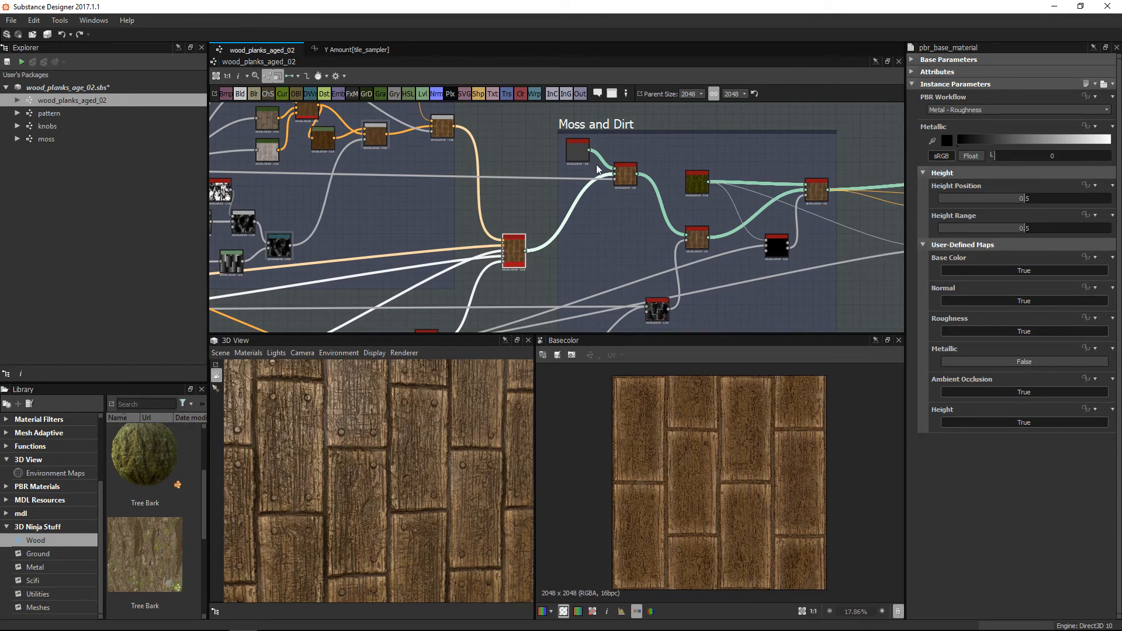
pyautogui.scroll(1, 577, 155)
pyautogui.rightClick(577, 155)
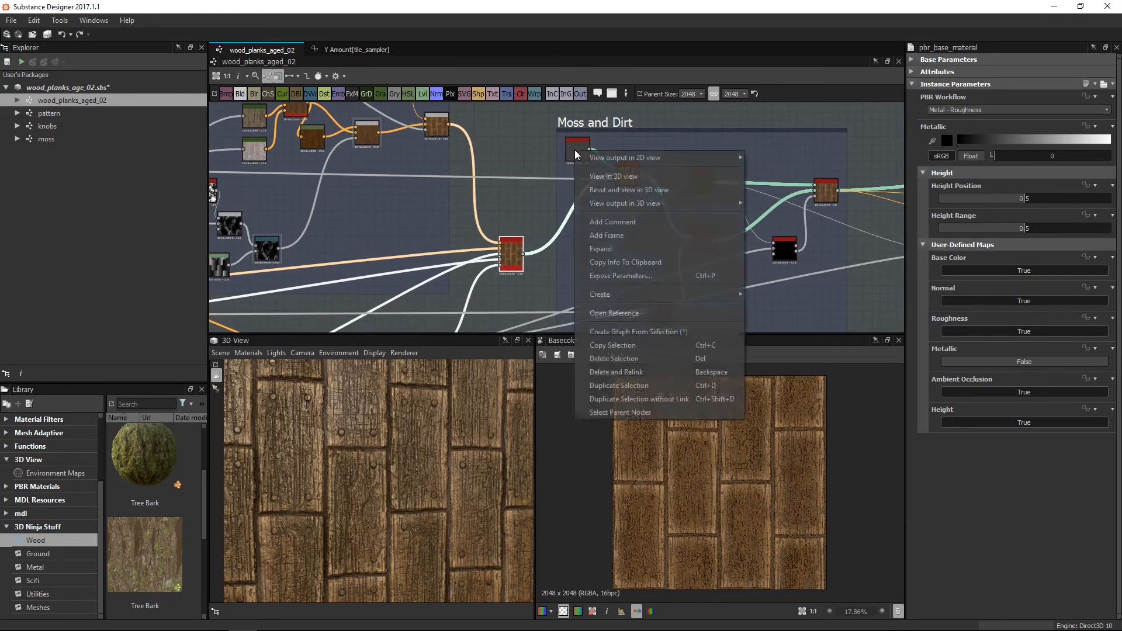
pyautogui.moveTo(574, 152); pyautogui.dragTo(415, 398)
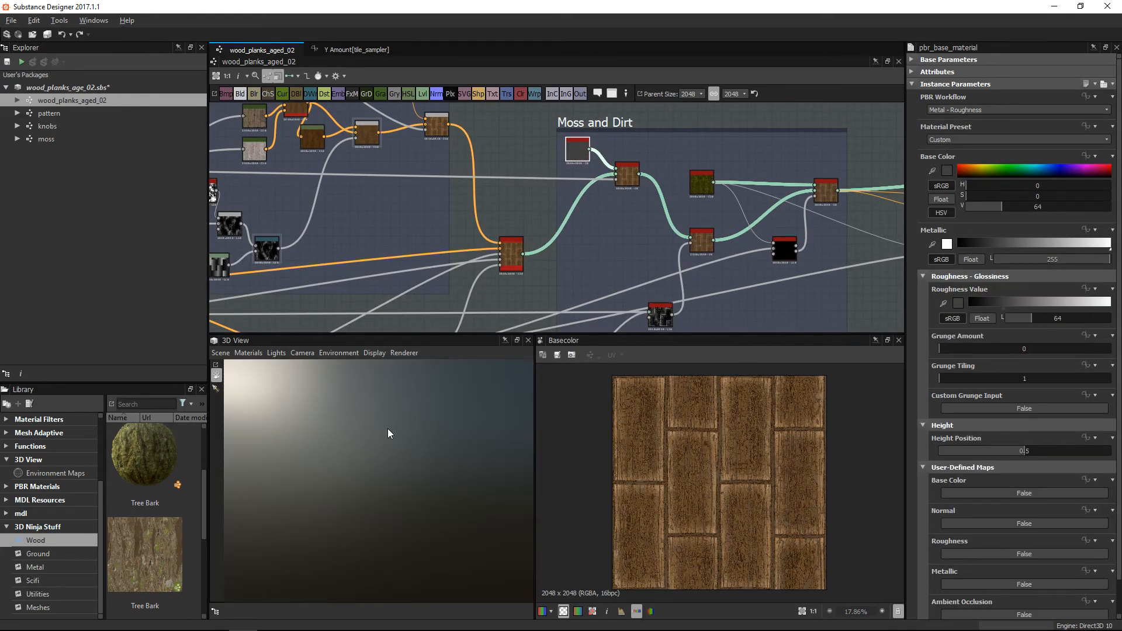
pyautogui.keyDown('ctrl'); pyautogui.keyDown('shift'); pyautogui.moveTo(444, 504); pyautogui.dragTo(471, 520, button='right'); pyautogui.keyUp('shift'); pyautogui.keyUp('ctrl')
pyautogui.moveTo(471, 520); pyautogui.dragTo(438, 500)
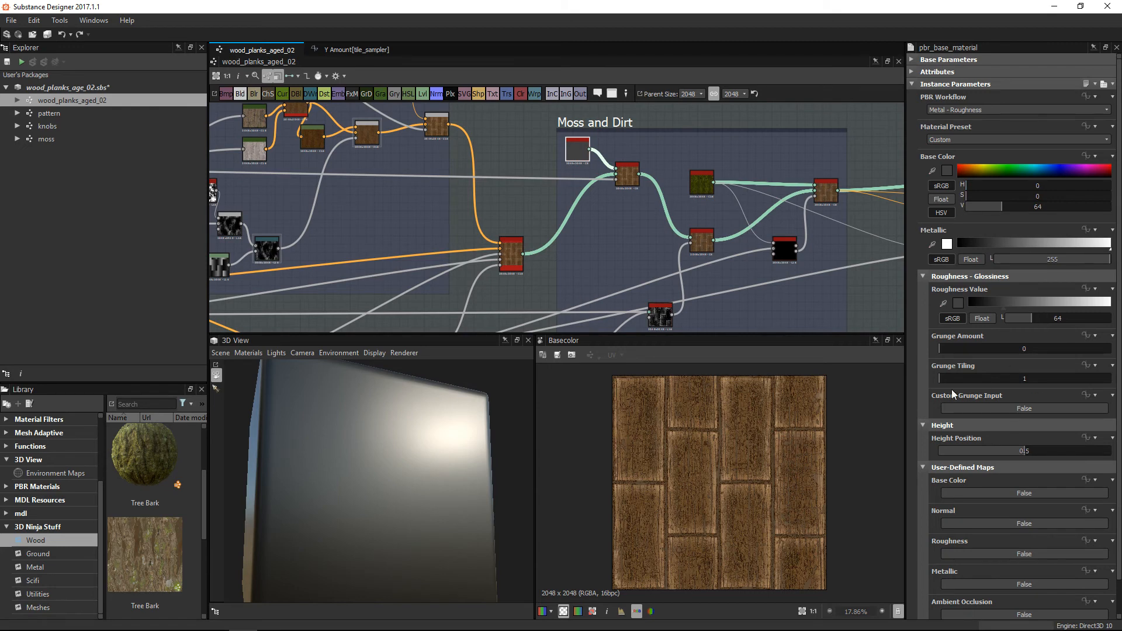
# Display the greyscale mask of the first Material Blend in Moss and Dirt and show its blended material in the 3D view.
pyautogui.scroll(5, 657, 153)
pyautogui.click(588, 230)
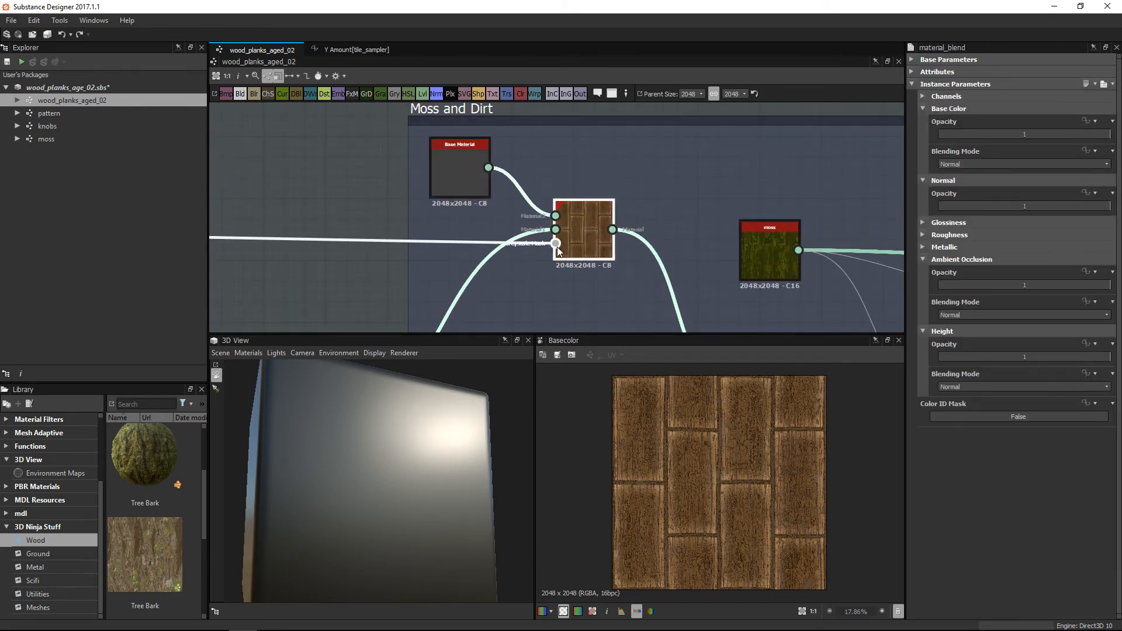
pyautogui.doubleClick(555, 245)
pyautogui.scroll(5, 728, 515)
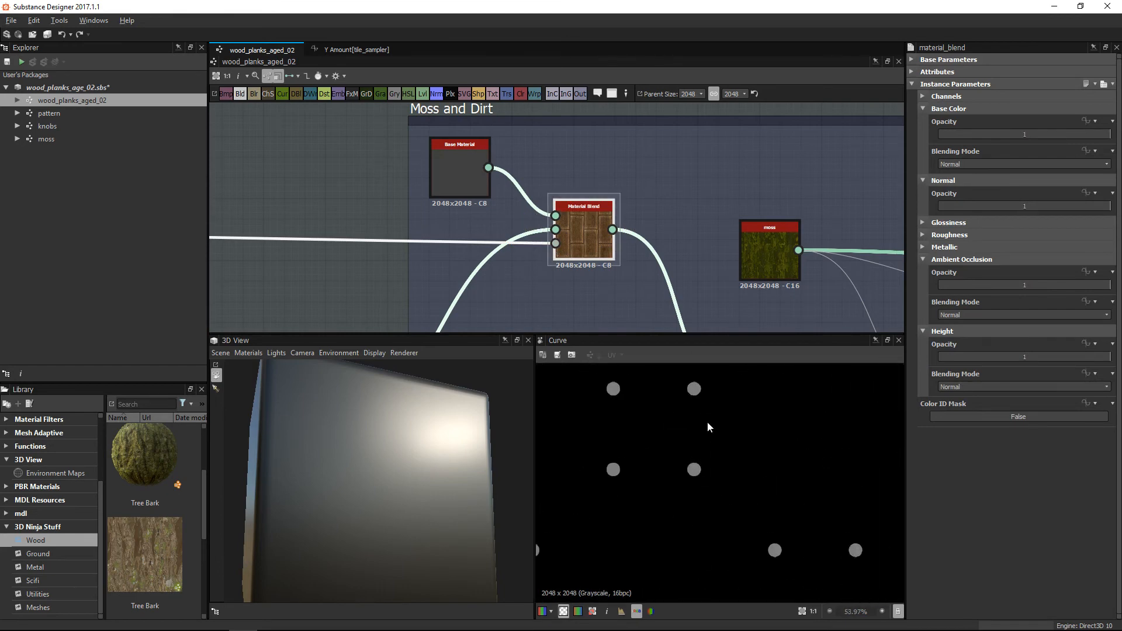
pyautogui.moveTo(385, 468); pyautogui.dragTo(403, 507)
pyautogui.scroll(3, 390, 509)
pyautogui.scroll(-5, 672, 214)
# Move the Dirt node up and left of the Material Color Blend it masks, and display that blend node's parameters.
pyautogui.moveTo(624, 150); pyautogui.dragTo(582, 36, button='middle')
pyautogui.scroll(1, 631, 227)
pyautogui.moveTo(646, 260); pyautogui.dragTo(605, 198)
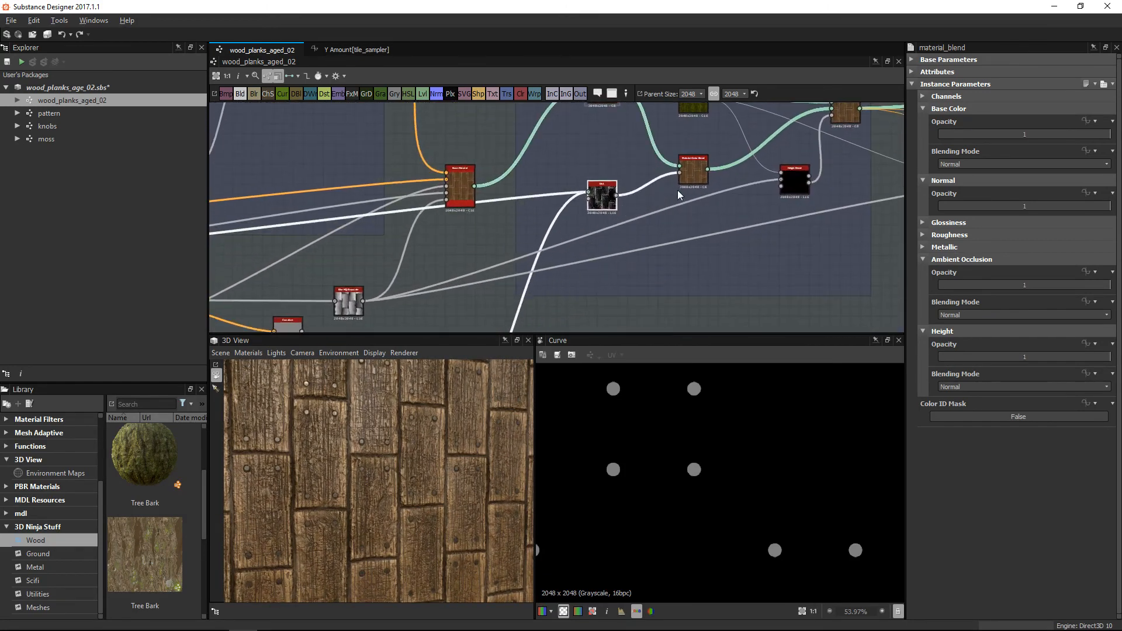
pyautogui.scroll(4, 661, 177)
pyautogui.moveTo(737, 217); pyautogui.dragTo(671, 218, button='middle')
pyautogui.click(681, 219)
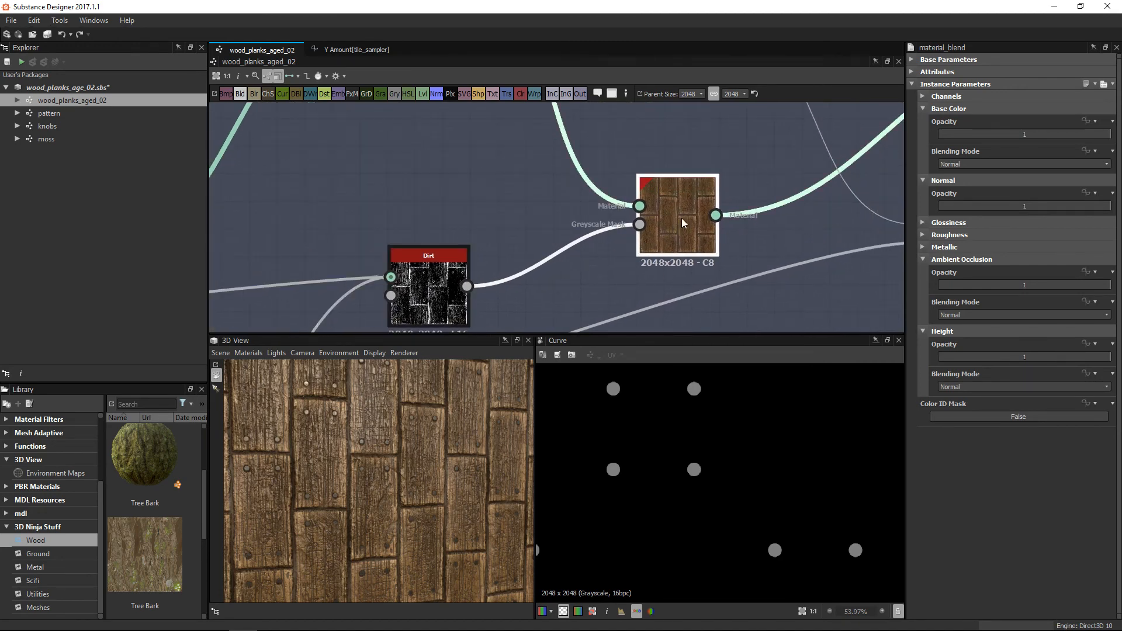
pyautogui.moveTo(423, 290); pyautogui.dragTo(473, 175, button='middle')
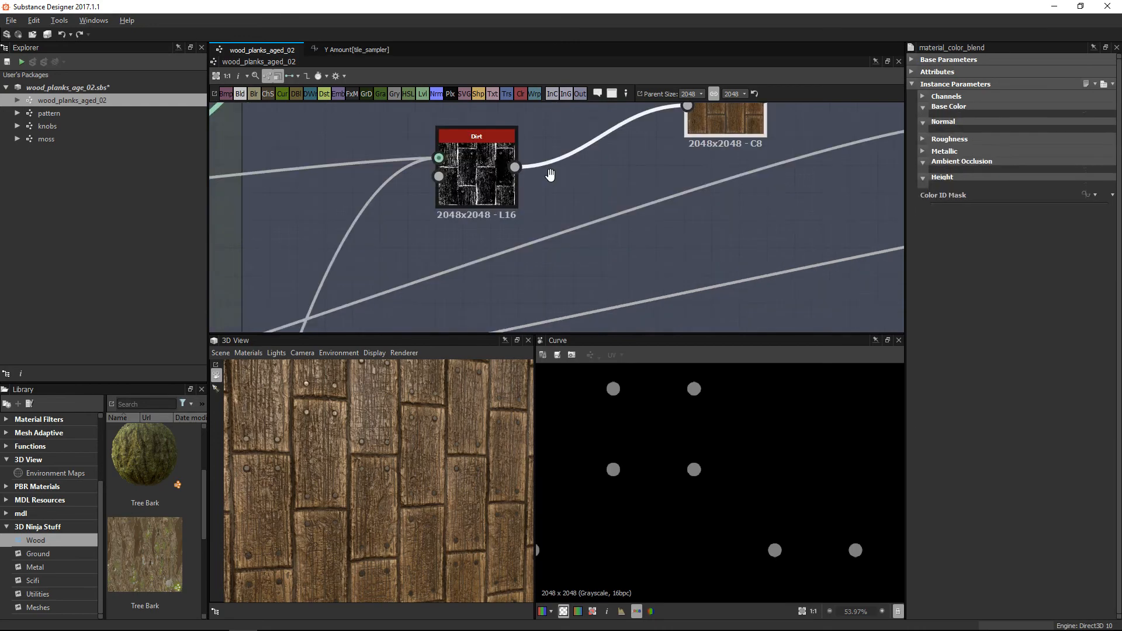
# Display the Dirt node's mask and parameters, and expand the graph's material links into individual connections.
pyautogui.click(487, 182)
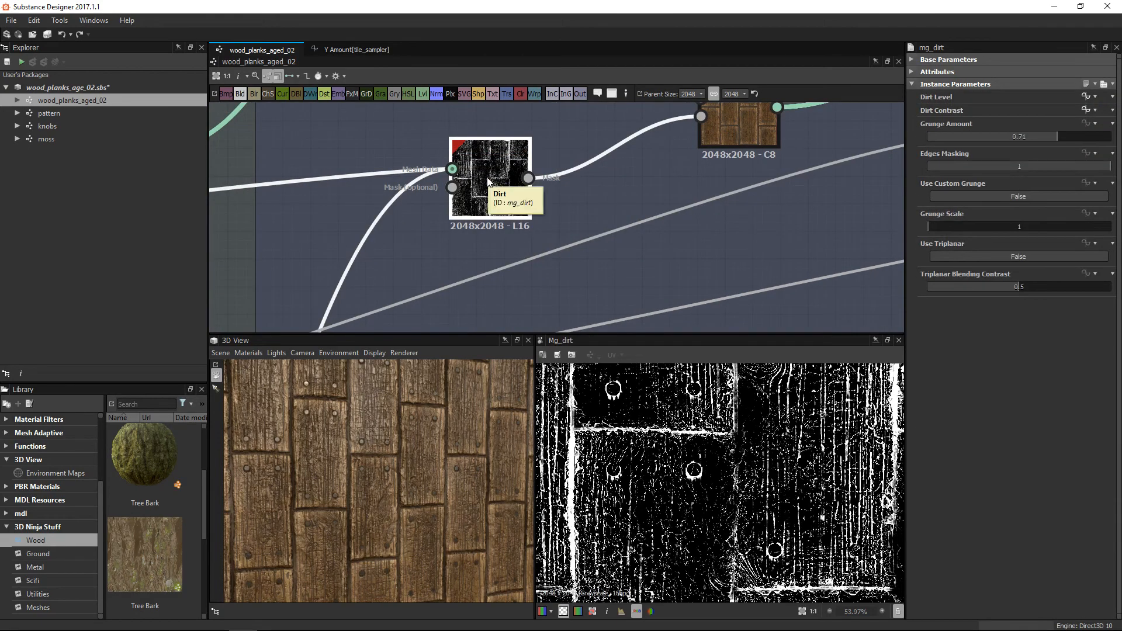
pyautogui.press('1')
pyautogui.scroll(-3, 711, 407)
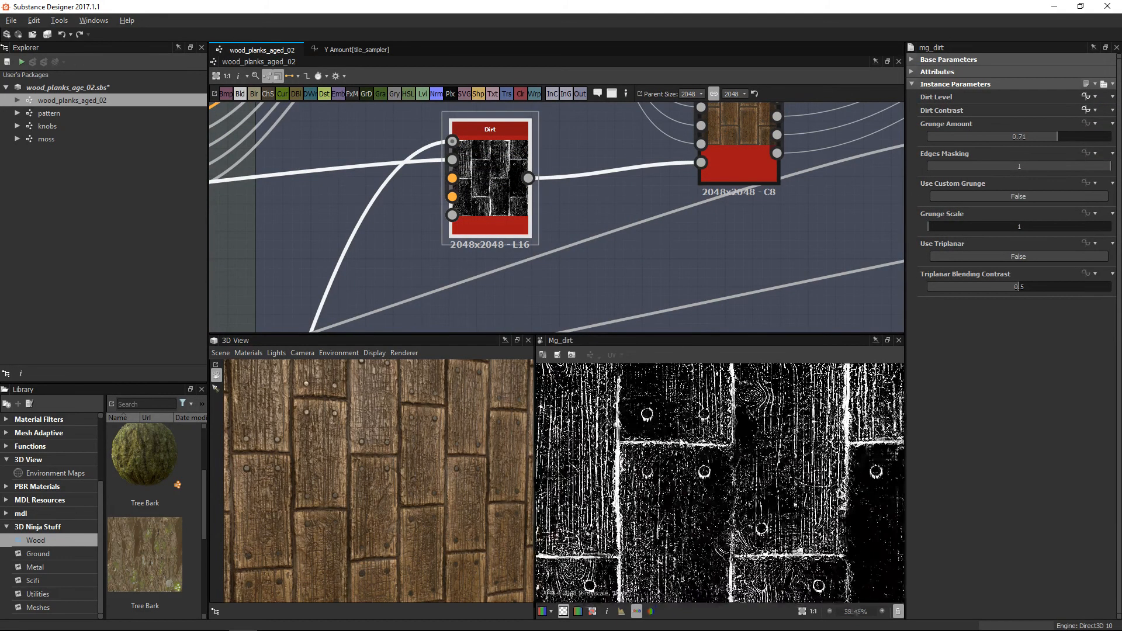
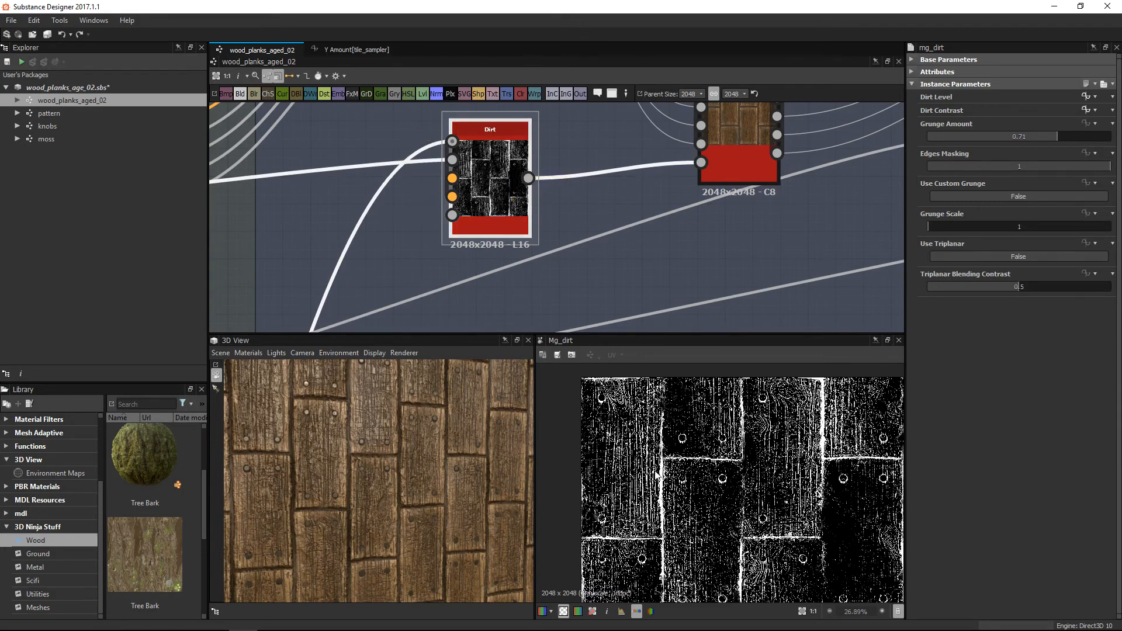
# Preview the maps feeding the Dirt node's Curvature and Ambient Occlusion inputs.
pyautogui.click(453, 142)
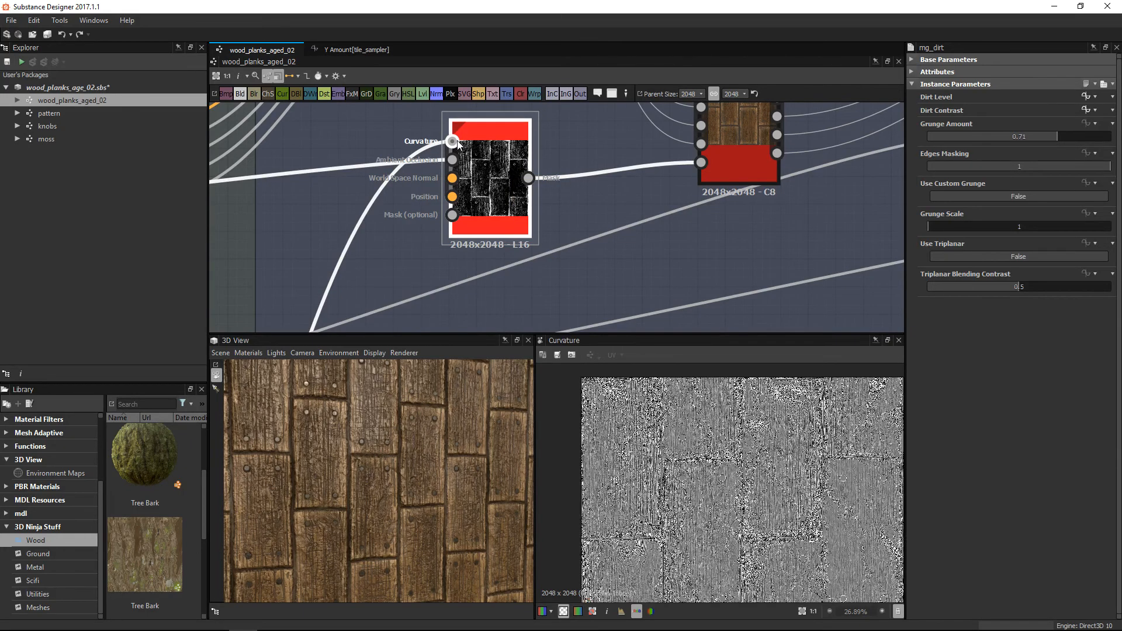
pyautogui.click(453, 160)
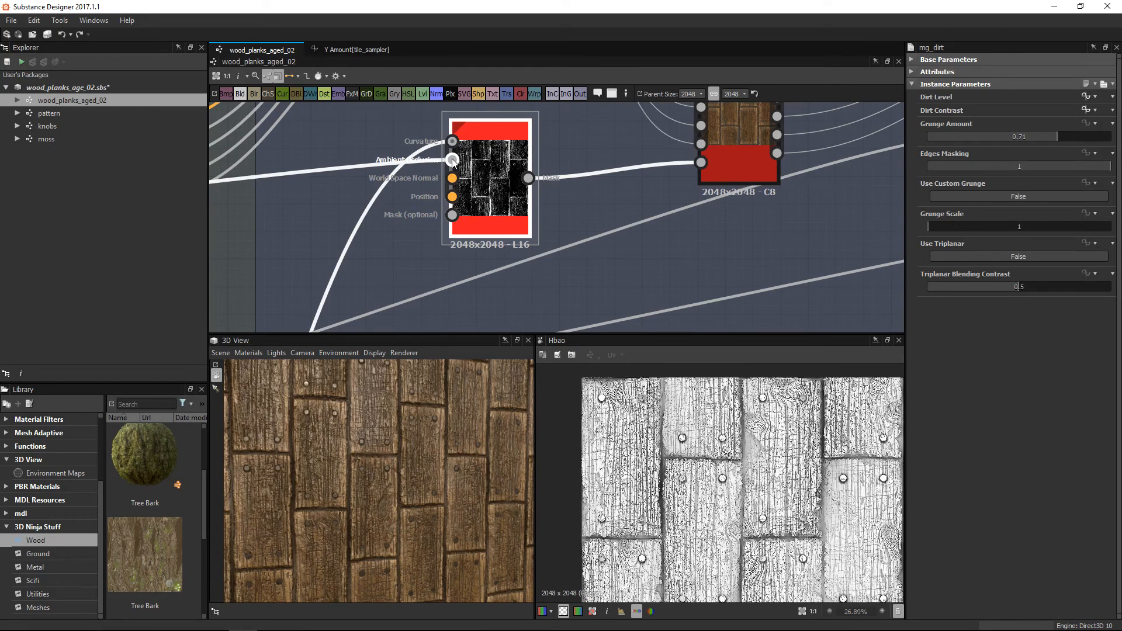
pyautogui.click(453, 142)
# Trace the Dirt node's curvature link back to the Curvature node and preview the normal map feeding it.
pyautogui.moveTo(411, 232); pyautogui.dragTo(608, 36, button='middle')
pyautogui.moveTo(517, 298); pyautogui.dragTo(649, 56, button='middle')
pyautogui.scroll(2, 492, 222)
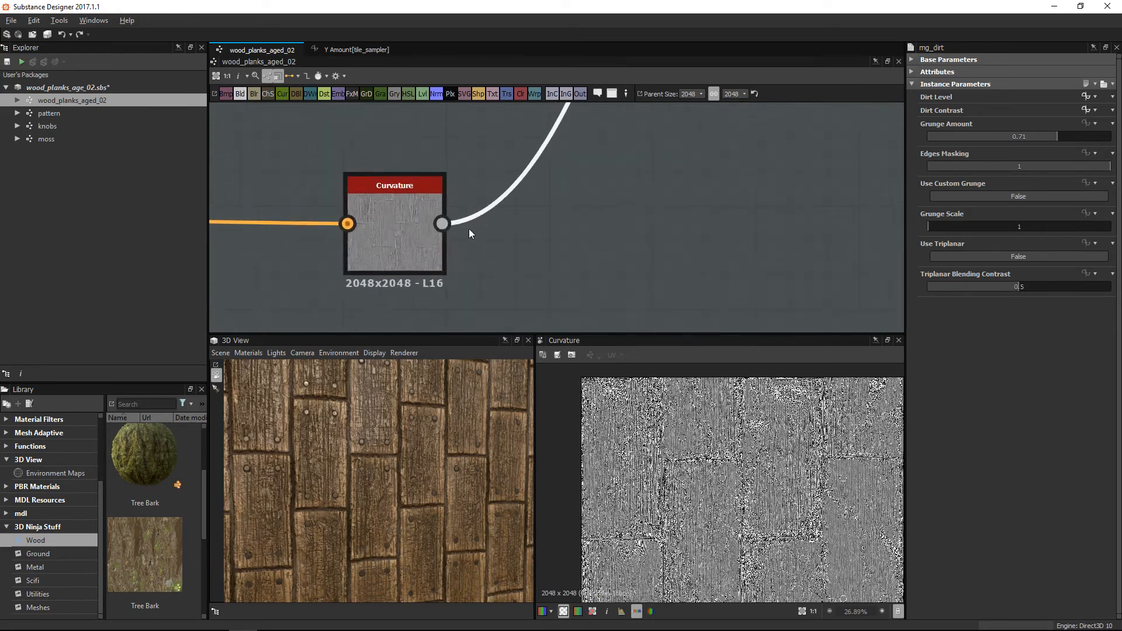
pyautogui.click(339, 228)
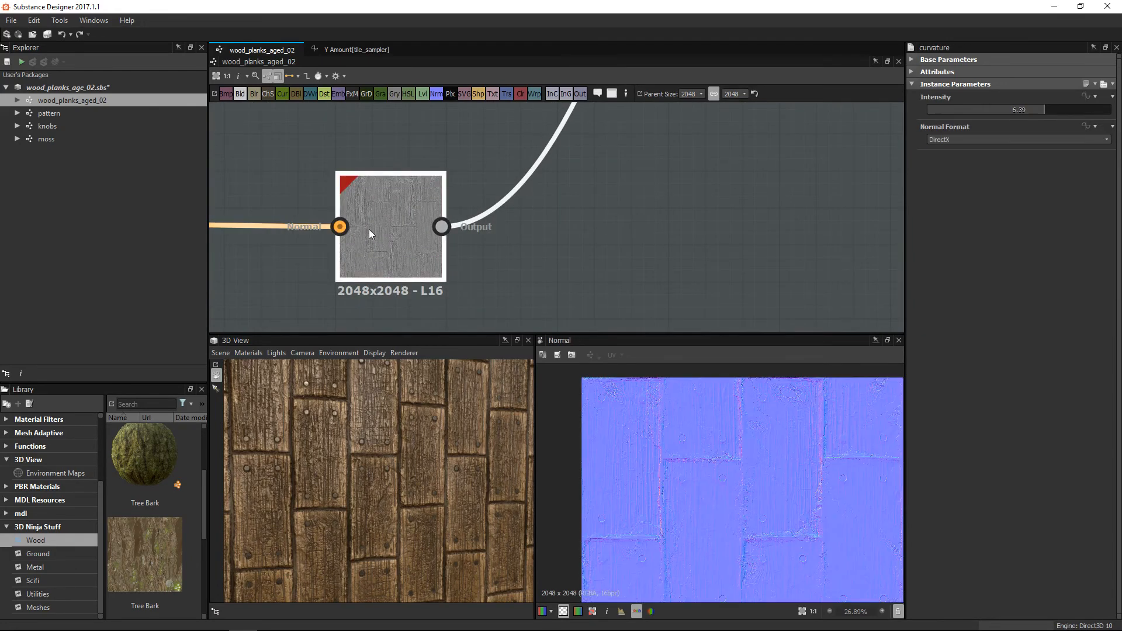
pyautogui.doubleClick(377, 229)
# Go back to the Dirt node and examine its output mask up close.
pyautogui.moveTo(801, 123); pyautogui.dragTo(637, 289, button='middle')
pyautogui.moveTo(710, 151); pyautogui.dragTo(685, 392, button='middle')
pyautogui.moveTo(690, 117); pyautogui.dragTo(654, 385, button='middle')
pyautogui.moveTo(656, 226); pyautogui.dragTo(612, 308, button='middle')
pyautogui.doubleClick(640, 215)
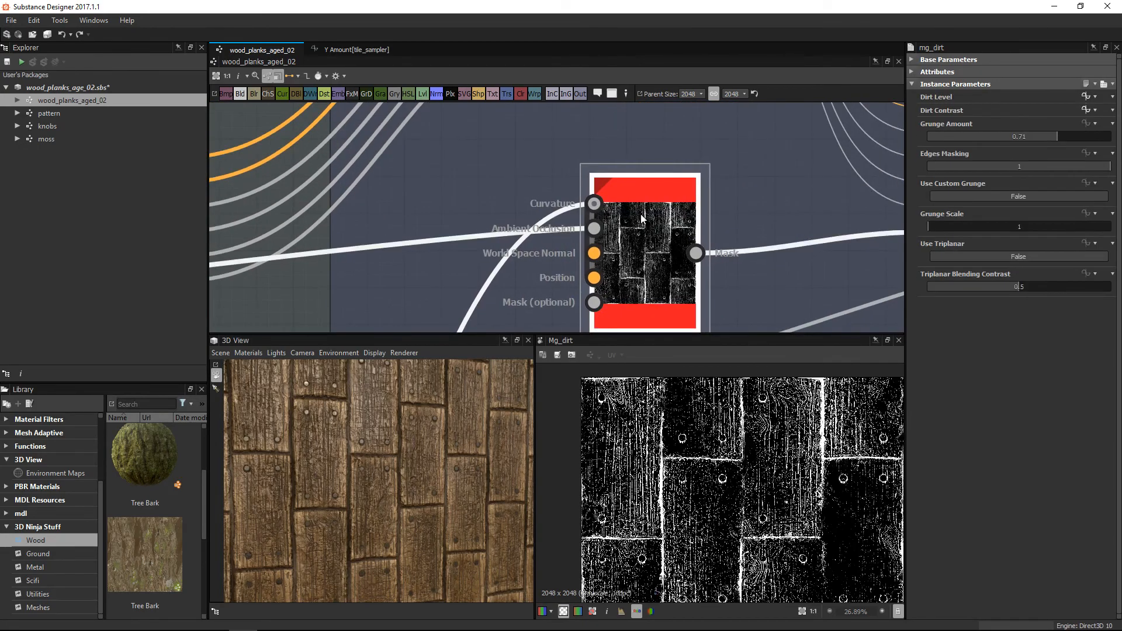
pyautogui.scroll(6, 785, 434)
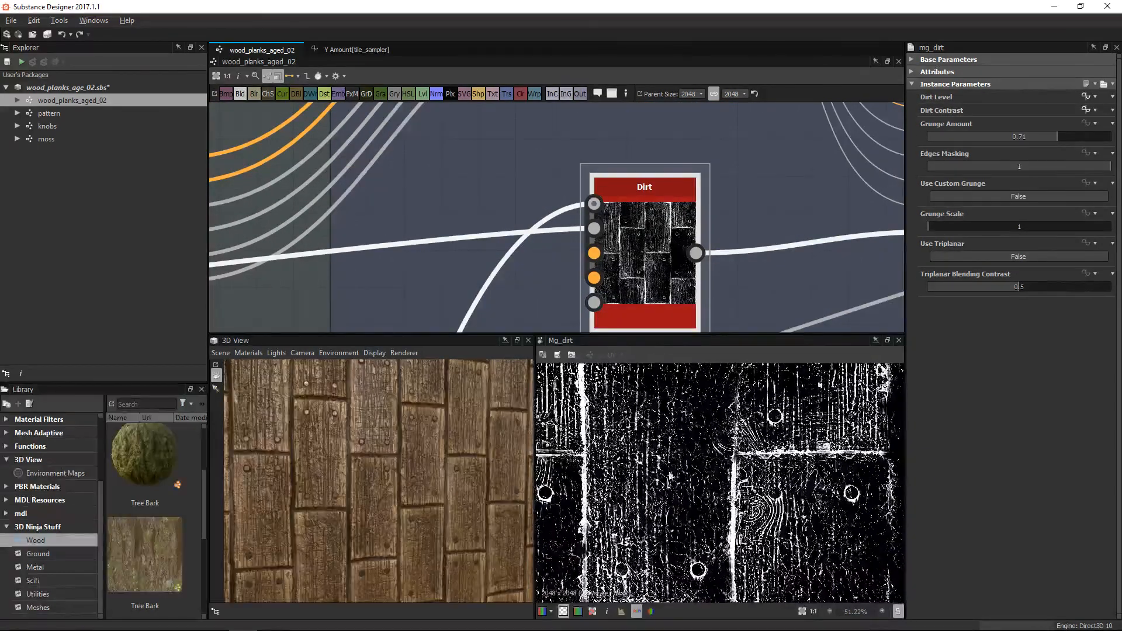
pyautogui.scroll(-3, 744, 248)
# Collapse the graph's links into compact material connections and show the parameters of the Material Color Blend that the Dirt node masks.
pyautogui.moveTo(744, 247); pyautogui.dragTo(621, 237, button='middle')
pyautogui.moveTo(594, 239); pyautogui.dragTo(572, 218)
pyautogui.click(773, 155)
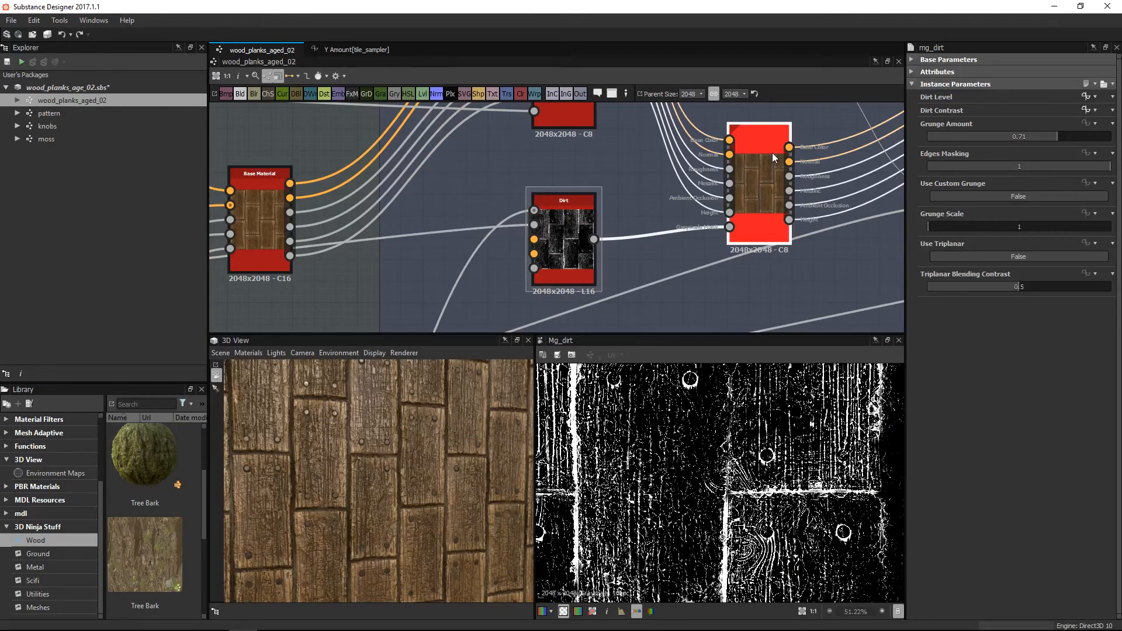
pyautogui.press('3')
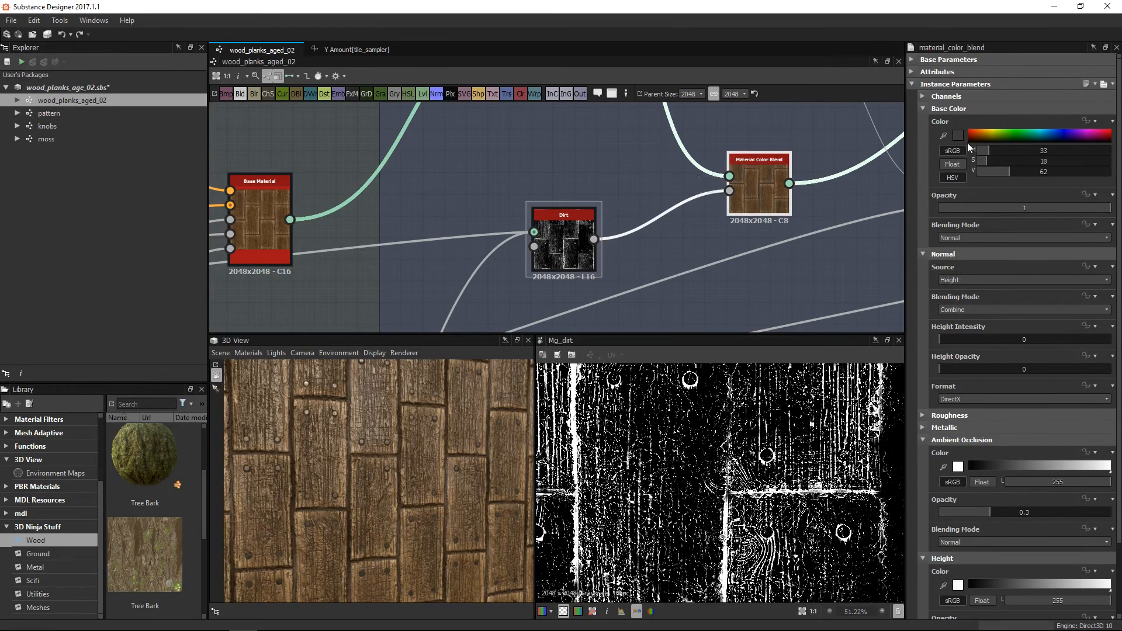
pyautogui.click(923, 109)
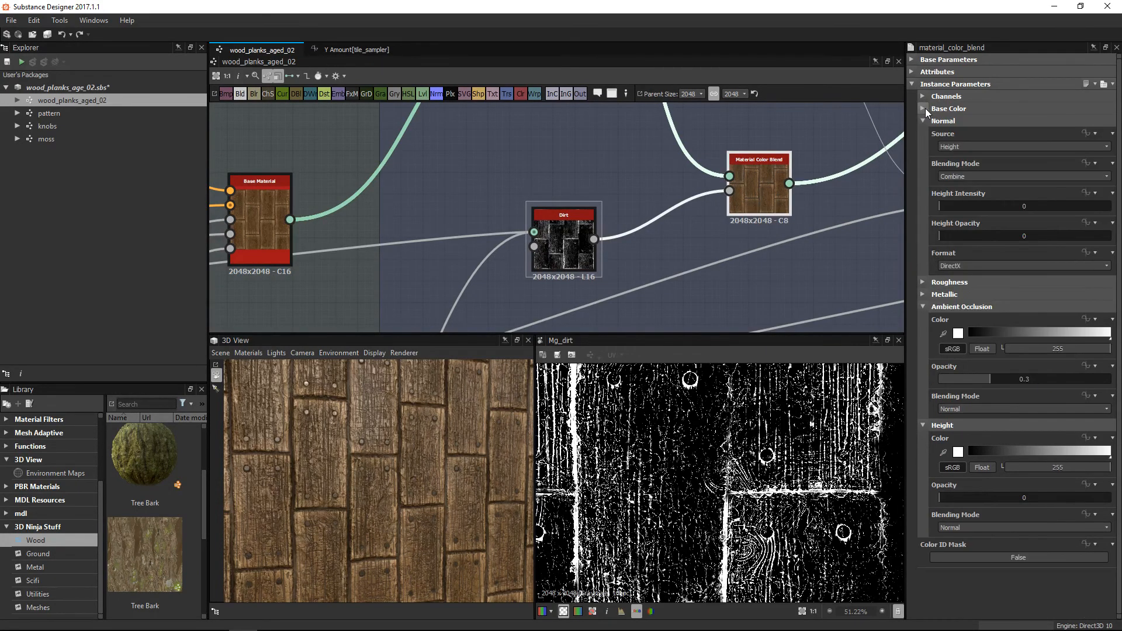
pyautogui.click(923, 121)
pyautogui.click(923, 133)
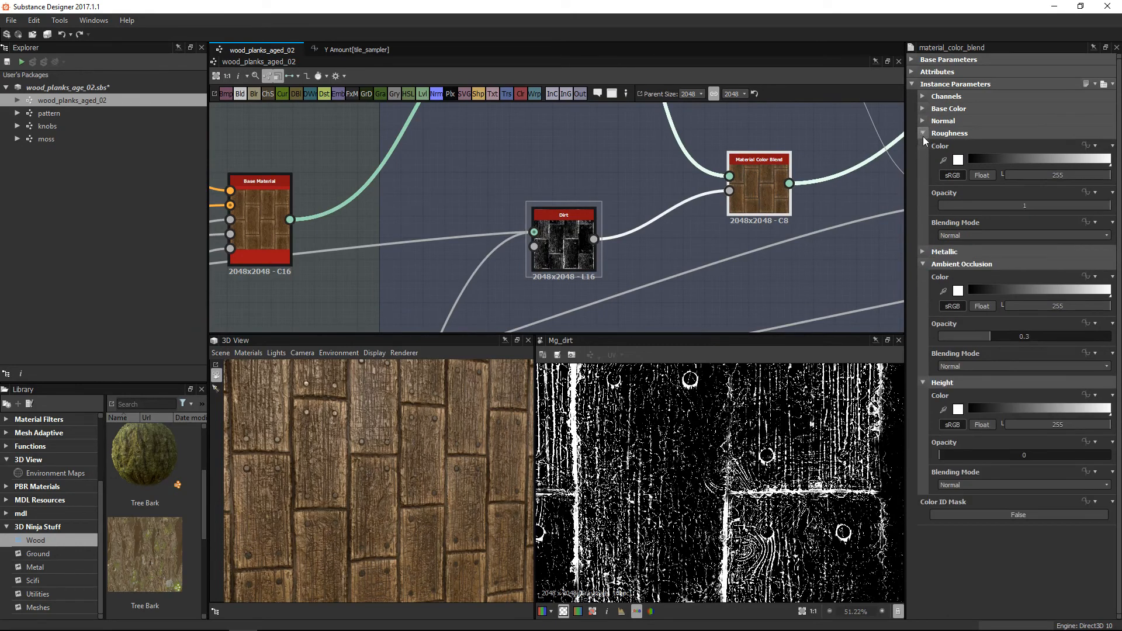
pyautogui.click(947, 133)
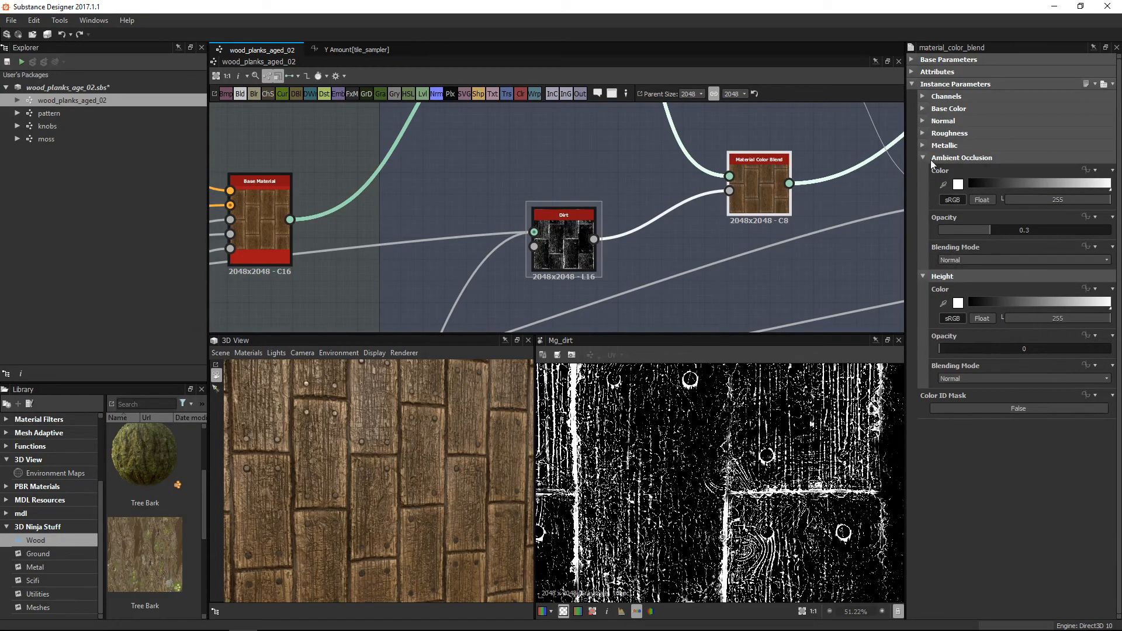
pyautogui.click(954, 160)
# Inspect the dirt on the planks in the 3D view and display the Dirt node's parameters.
pyautogui.moveTo(763, 192); pyautogui.dragTo(737, 216)
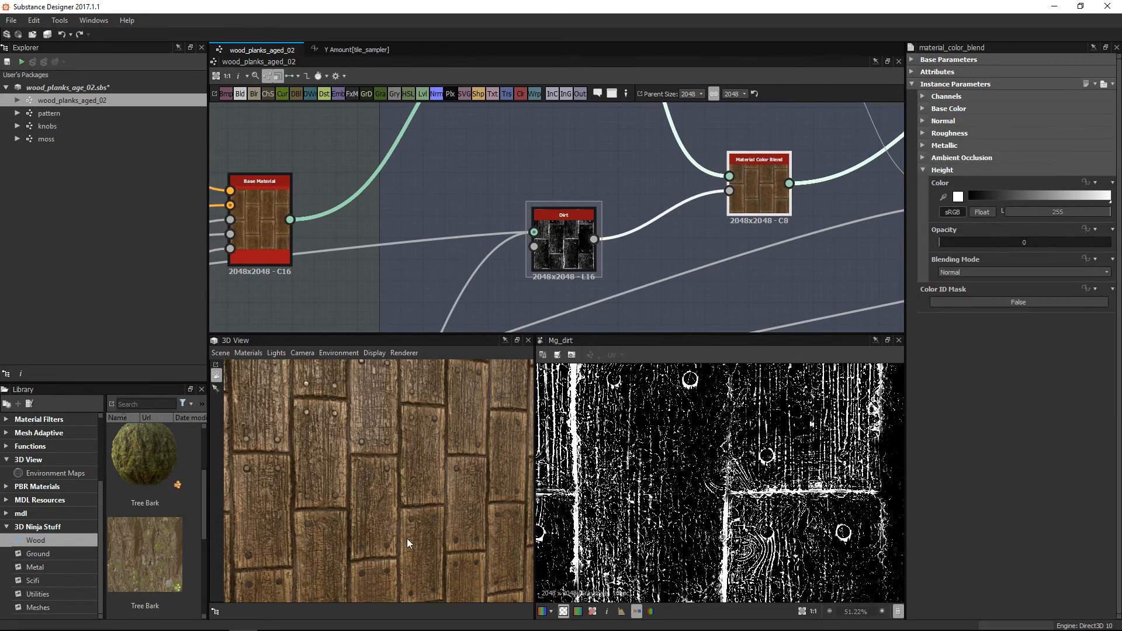
pyautogui.moveTo(439, 522); pyautogui.dragTo(427, 483)
pyautogui.click(564, 240)
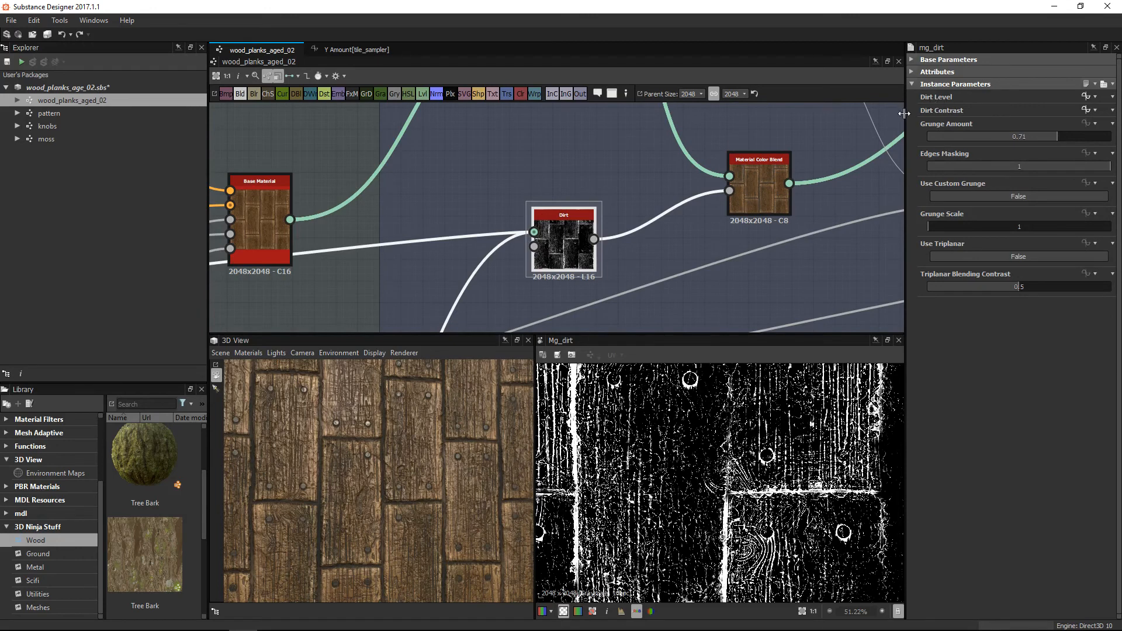
pyautogui.moveTo(410, 492); pyautogui.dragTo(408, 436, button='right')
# Move the Dirt node and the Material Color Blend it masks further left inside the Moss and Dirt frame.
pyautogui.moveTo(689, 252); pyautogui.dragTo(521, 259, button='middle')
pyautogui.scroll(-6, 619, 295)
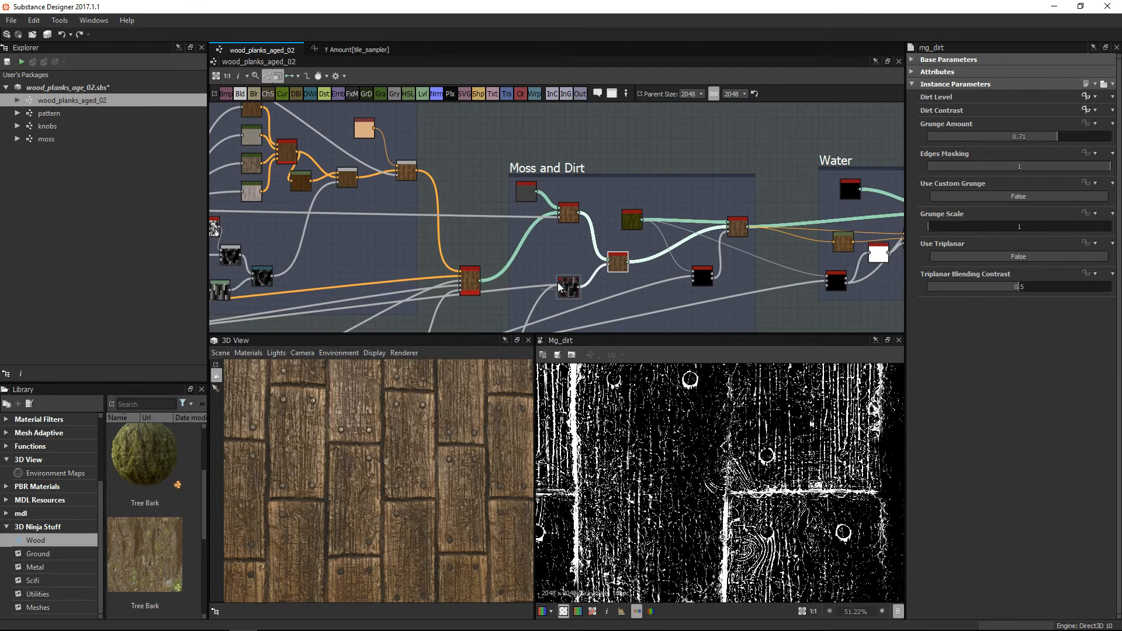
pyautogui.moveTo(557, 285); pyautogui.dragTo(528, 267)
pyautogui.moveTo(616, 267); pyautogui.dragTo(548, 277)
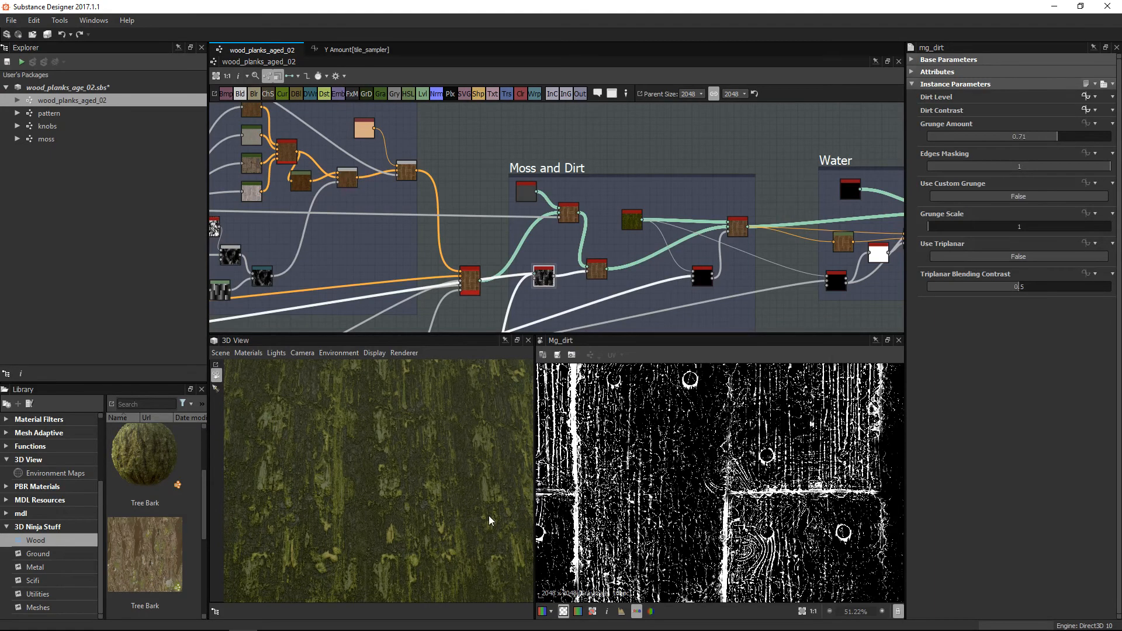
# Open the moss graph and preview its grunge_map_013 node.
pyautogui.click(50, 138)
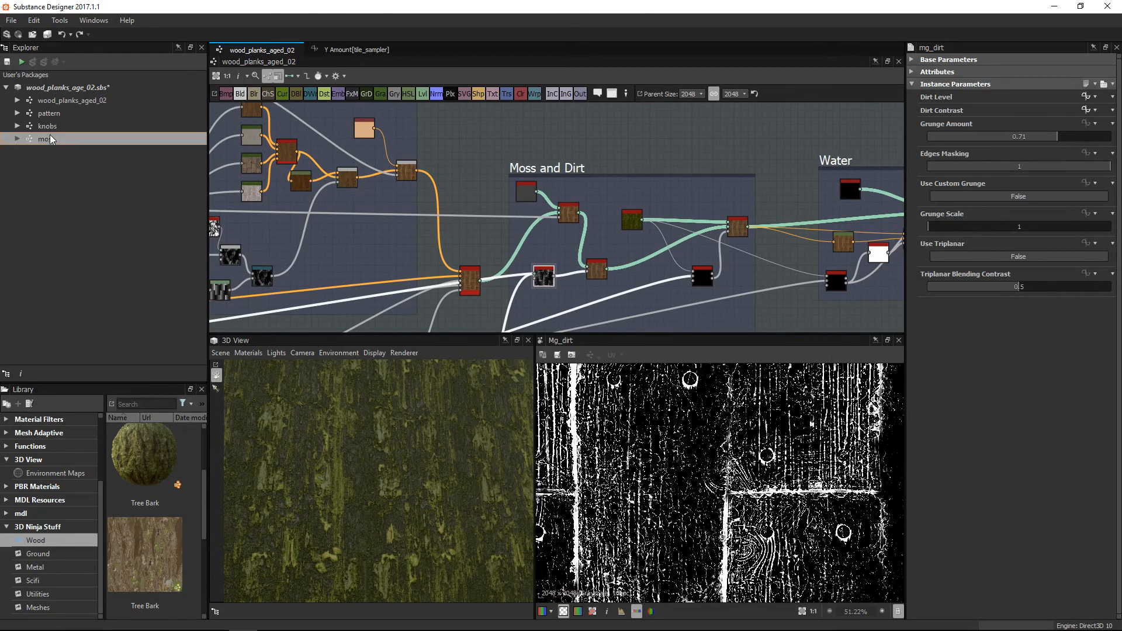
pyautogui.doubleClick(51, 138)
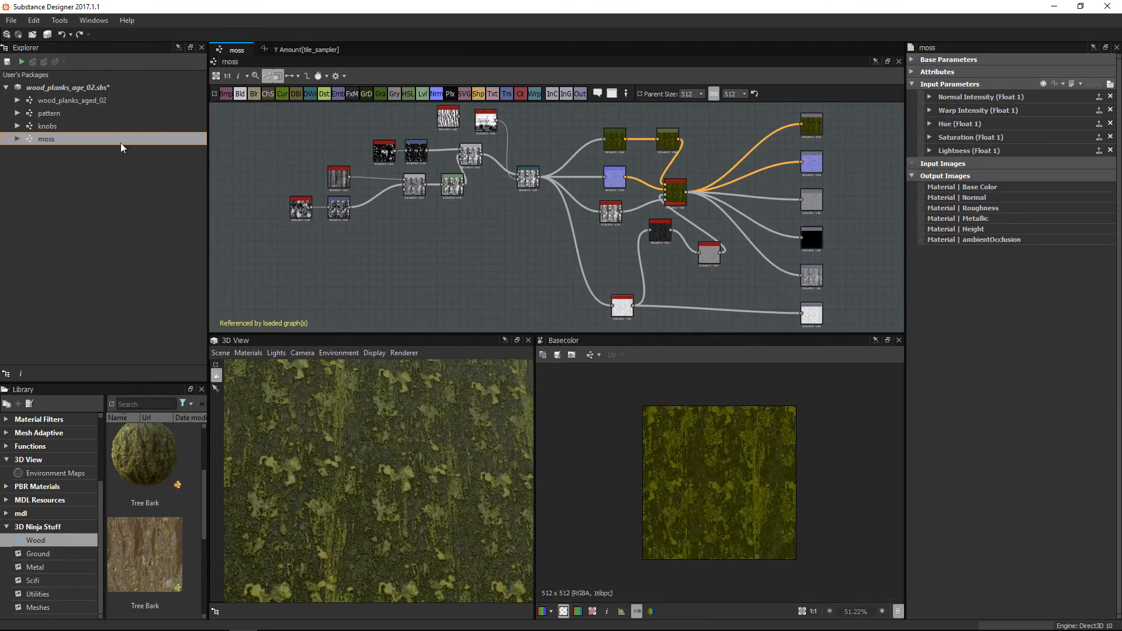
pyautogui.scroll(5, 368, 178)
pyautogui.click(336, 274)
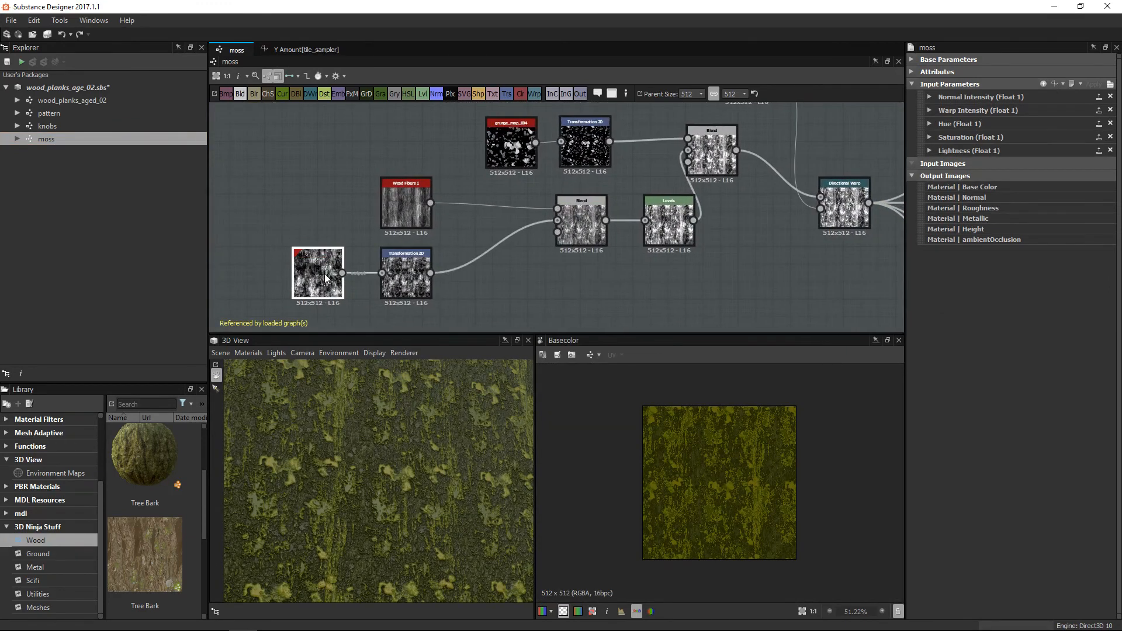
pyautogui.scroll(3, 495, 271)
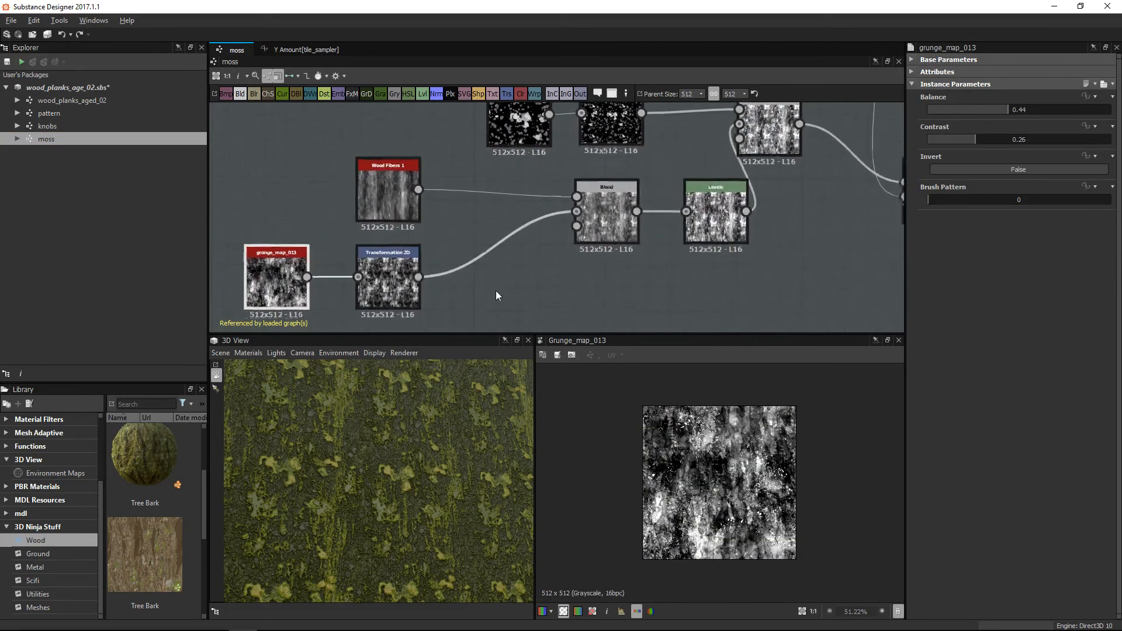
# Preview the Wood Fibers 1 node, the Transformation 2D fed by grunge_map_013, and the Blend combining them.
pyautogui.click(377, 170)
pyautogui.doubleClick(377, 170)
pyautogui.doubleClick(382, 249)
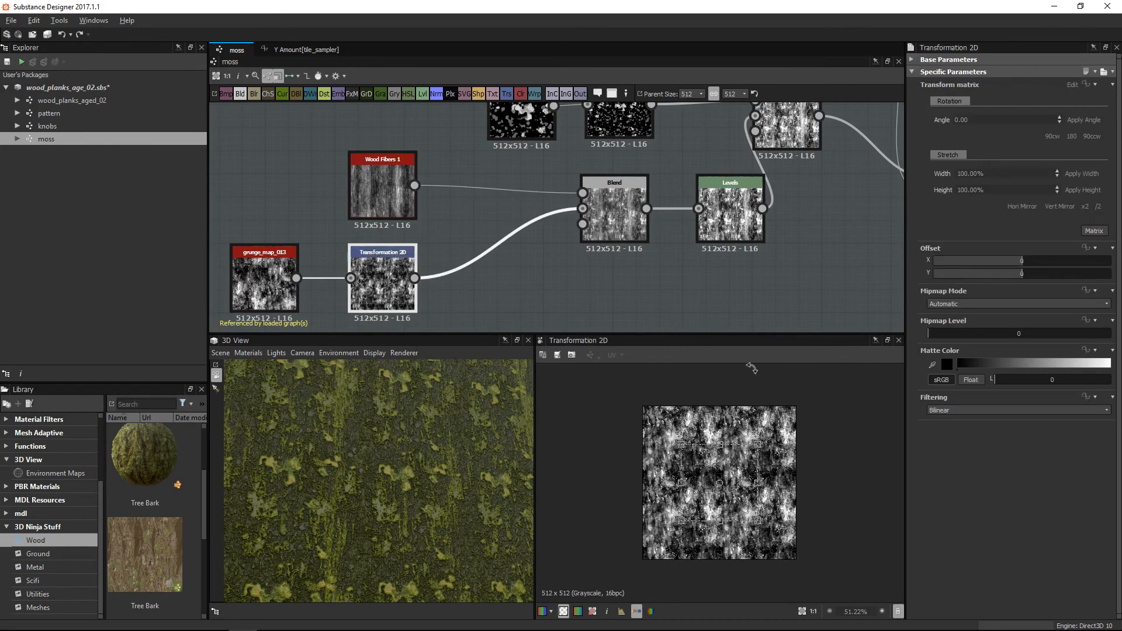
pyautogui.scroll(2, 701, 515)
pyautogui.doubleClick(614, 211)
# Preview grunge_map_004, its Transformation 2D and the Max (Lighten) Blend that adds it to the moss pattern.
pyautogui.moveTo(760, 163); pyautogui.dragTo(618, 251, button='middle')
pyautogui.doubleClick(380, 194)
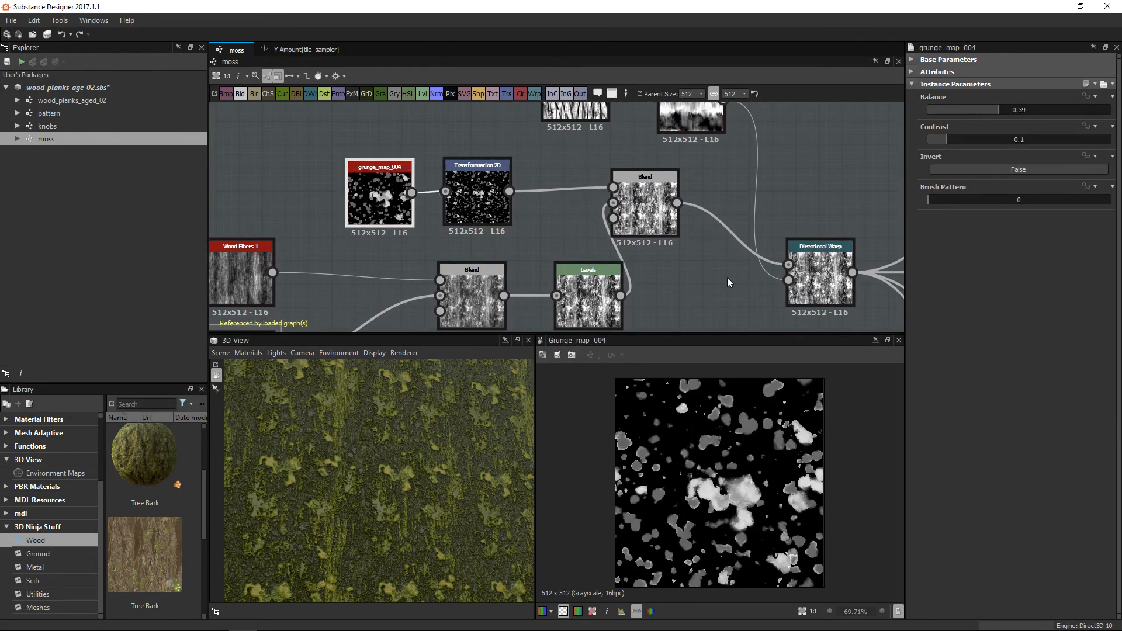
pyautogui.scroll(2, 422, 185)
pyautogui.doubleClick(490, 202)
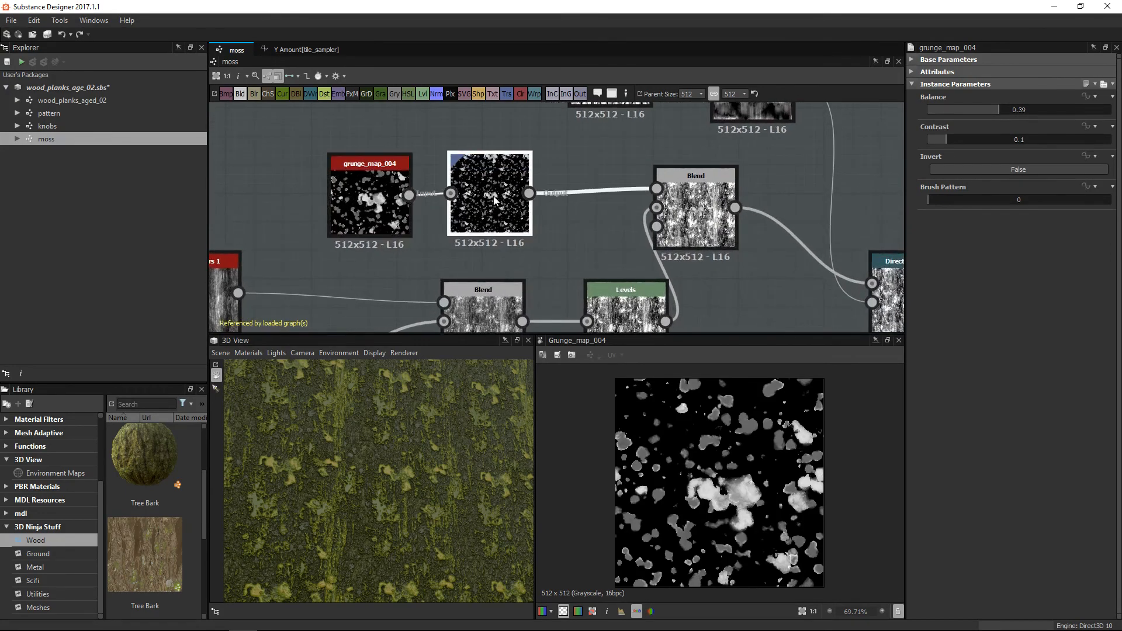
pyautogui.doubleClick(679, 232)
pyautogui.scroll(3, 751, 487)
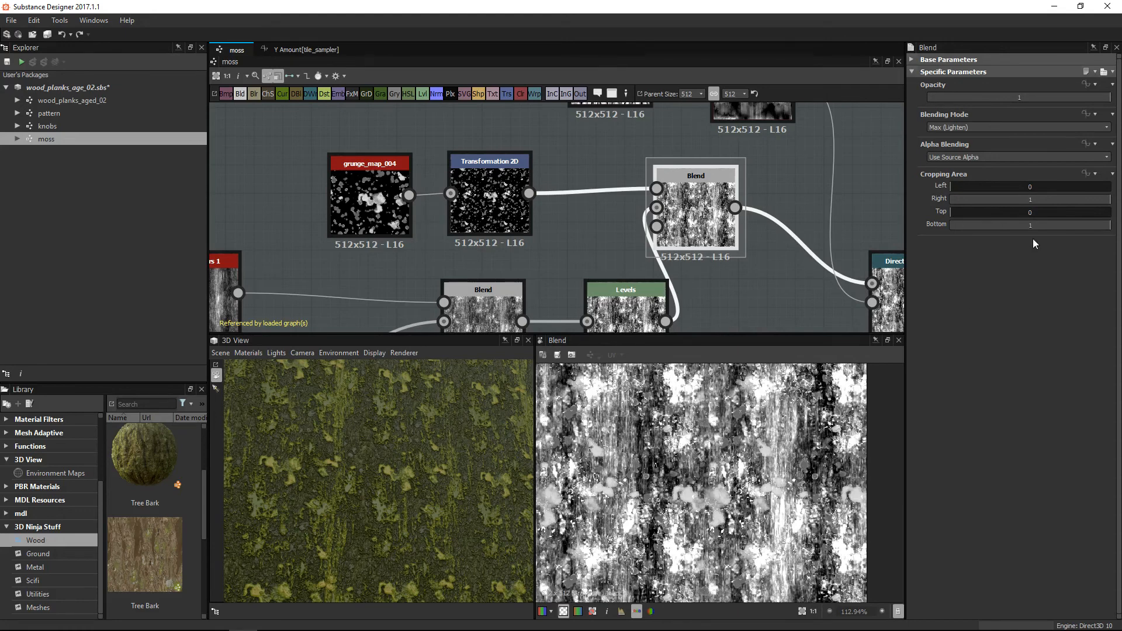
# Delete the unconnected grunge_map_005 node beside grunge_map_006 in the moss graph.
pyautogui.moveTo(798, 206); pyautogui.dragTo(586, 283, button='middle')
pyautogui.scroll(-2, 458, 198)
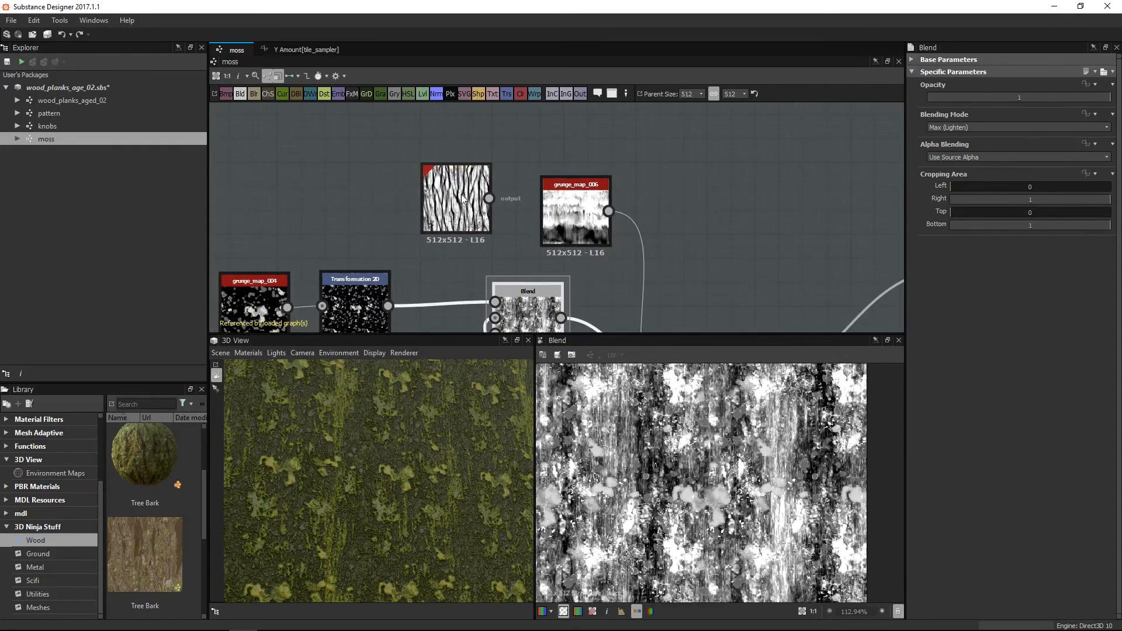
pyautogui.click(458, 197)
pyautogui.press('Delete')
# Examine the Directional Warp's output and settings along with the grunge_map_006 node that drives it.
pyautogui.moveTo(555, 235); pyautogui.dragTo(448, 149, button='middle')
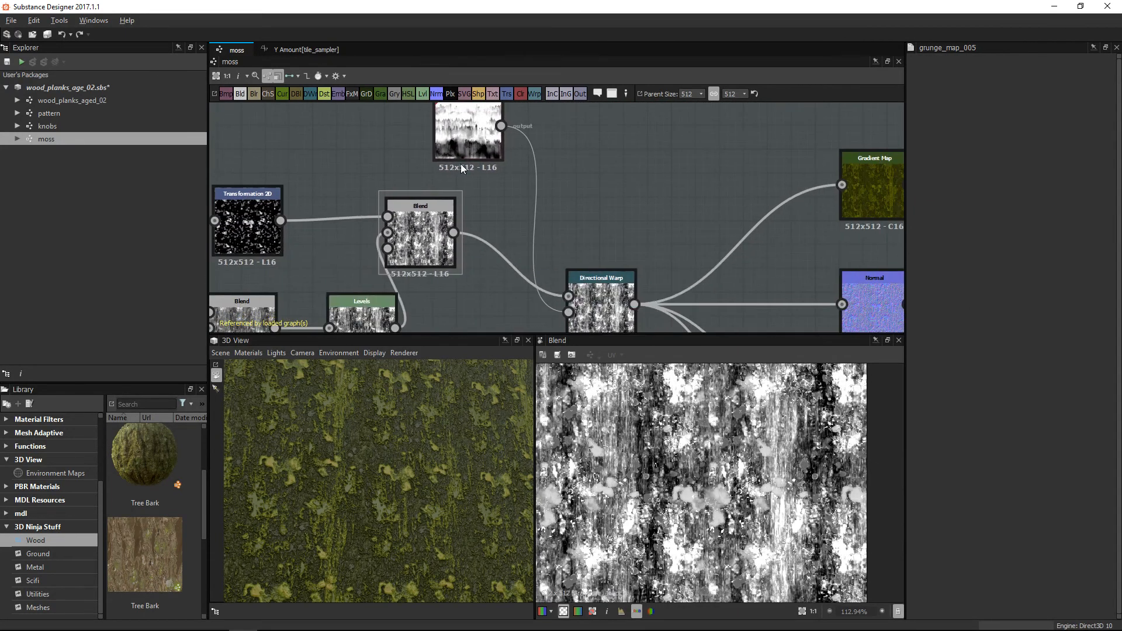
pyautogui.click(603, 301)
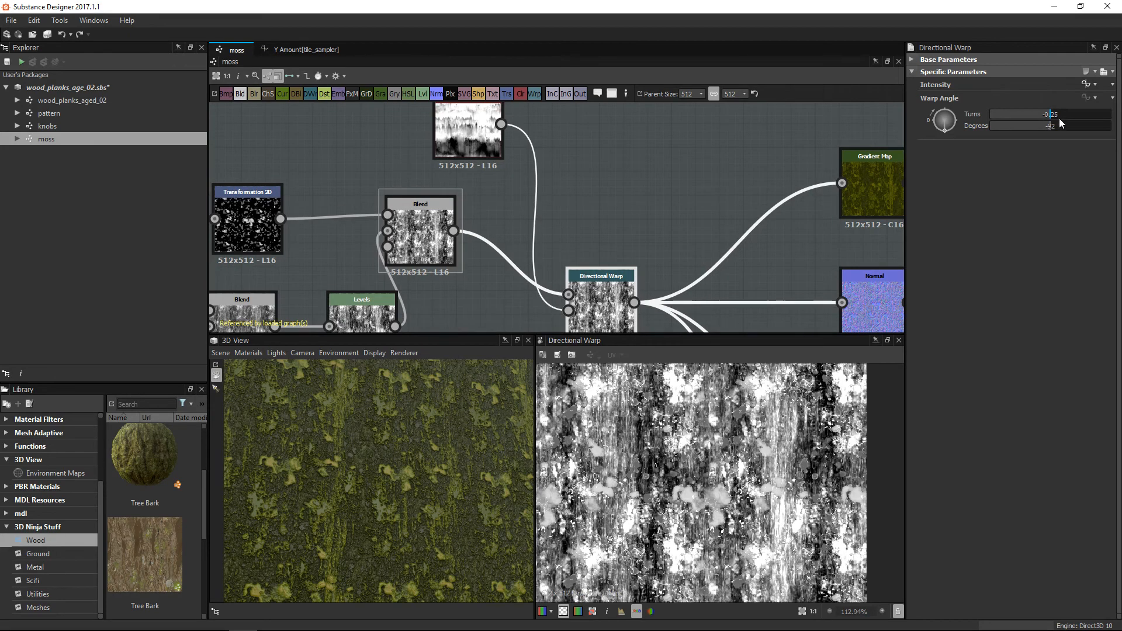
pyautogui.click(473, 140)
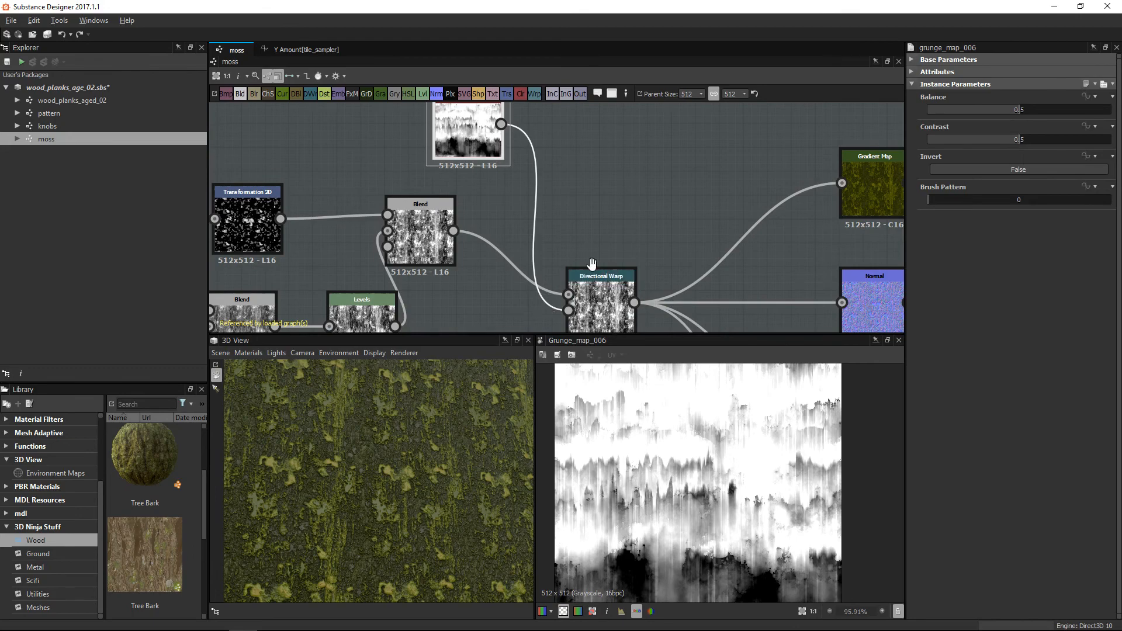
pyautogui.moveTo(592, 266); pyautogui.dragTo(602, 208, button='middle')
pyautogui.click(611, 249)
pyautogui.scroll(-3, 622, 160)
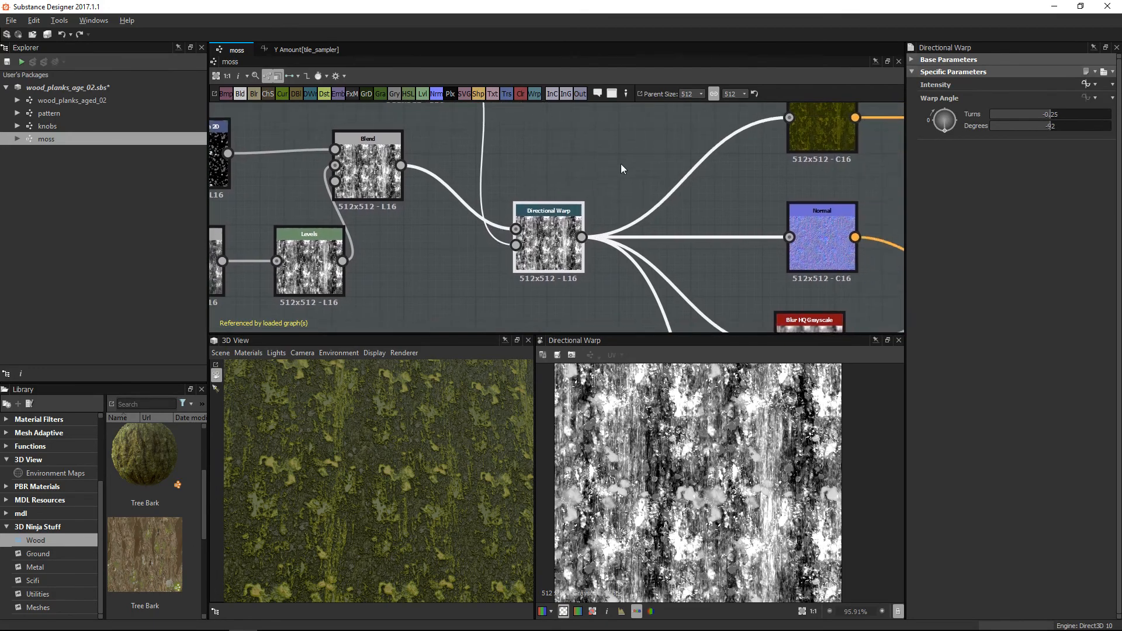
# Preview the Gradient Map, Normal and Blur HQ Grayscale nodes fed by the moss graph's Directional Warp.
pyautogui.moveTo(659, 170); pyautogui.dragTo(635, 162, button='middle')
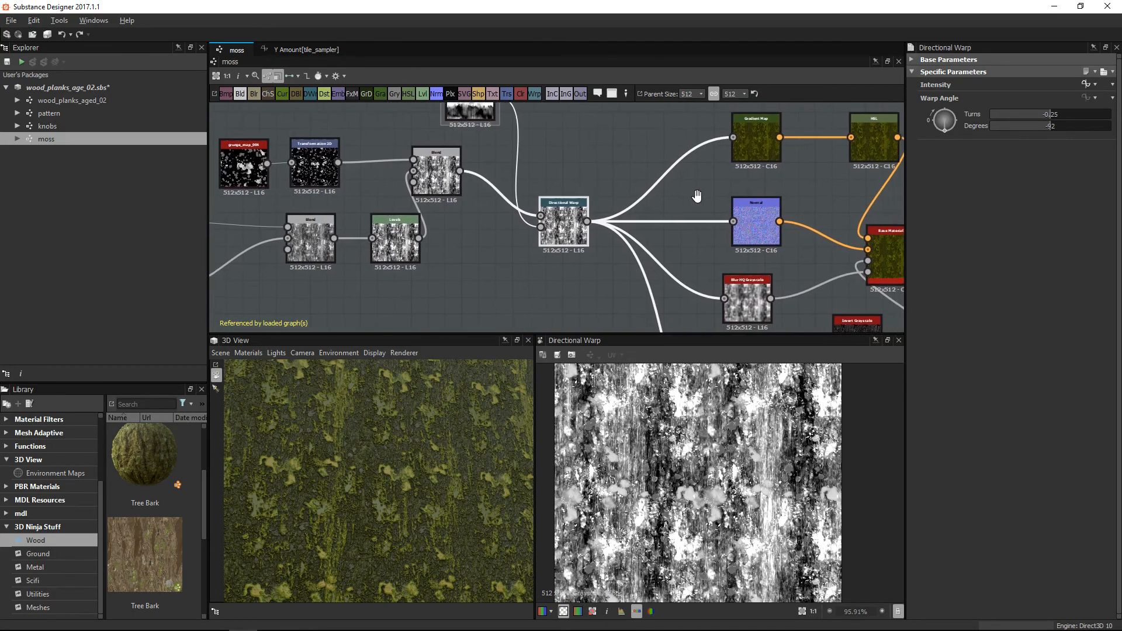
pyautogui.click(748, 152)
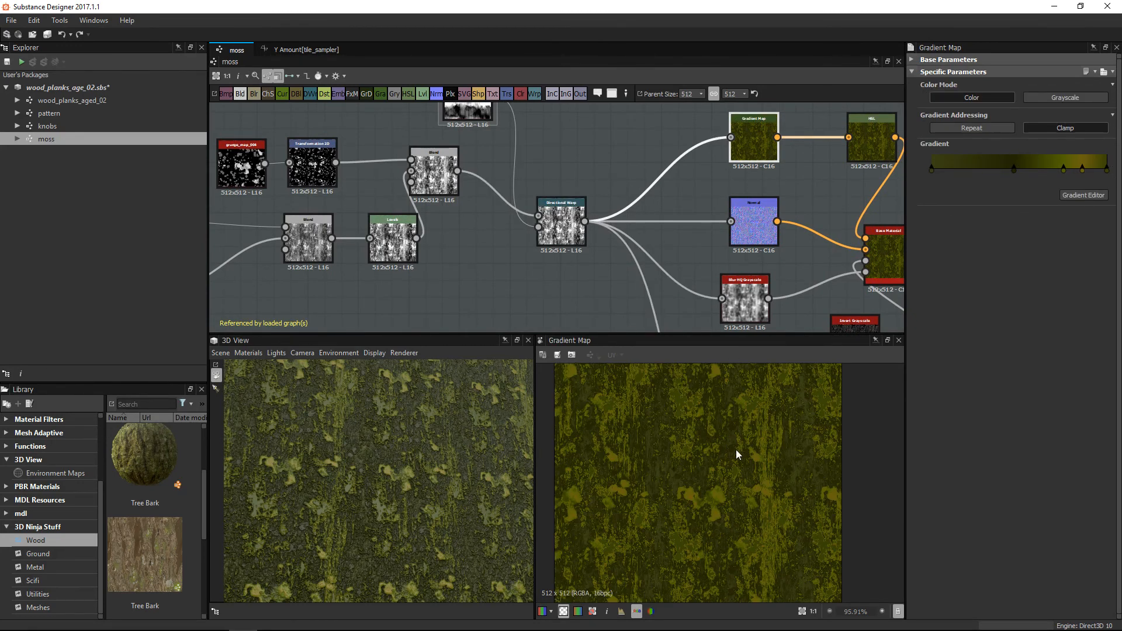
pyautogui.click(770, 247)
pyautogui.doubleClick(747, 307)
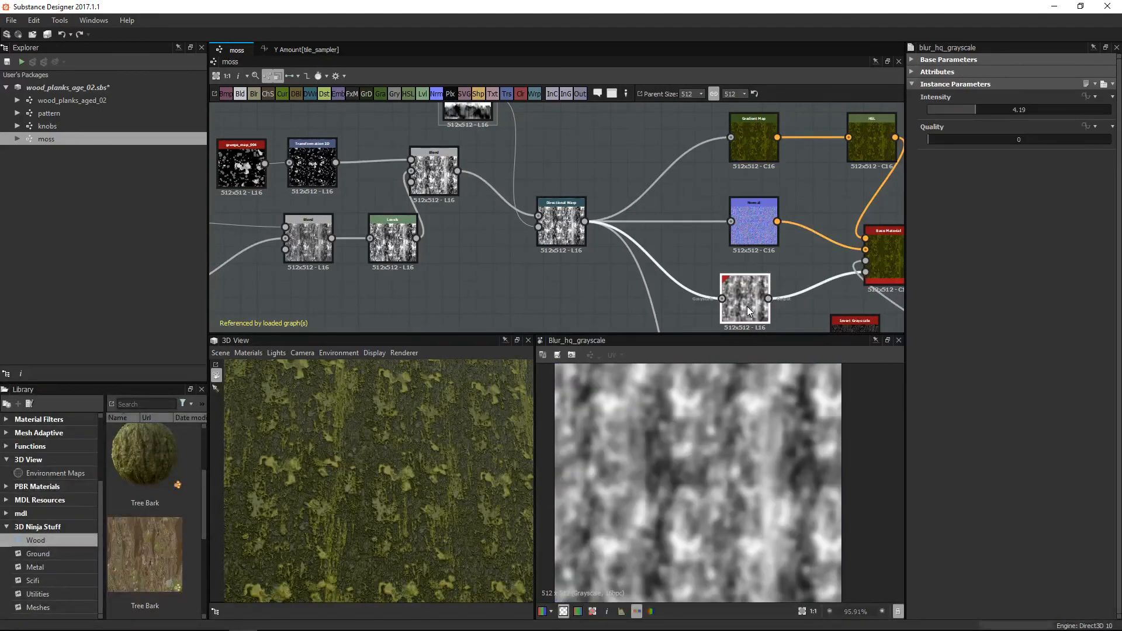
pyautogui.moveTo(783, 318); pyautogui.dragTo(706, 248, button='middle')
pyautogui.scroll(1, 718, 293)
pyautogui.scroll(2, 673, 225)
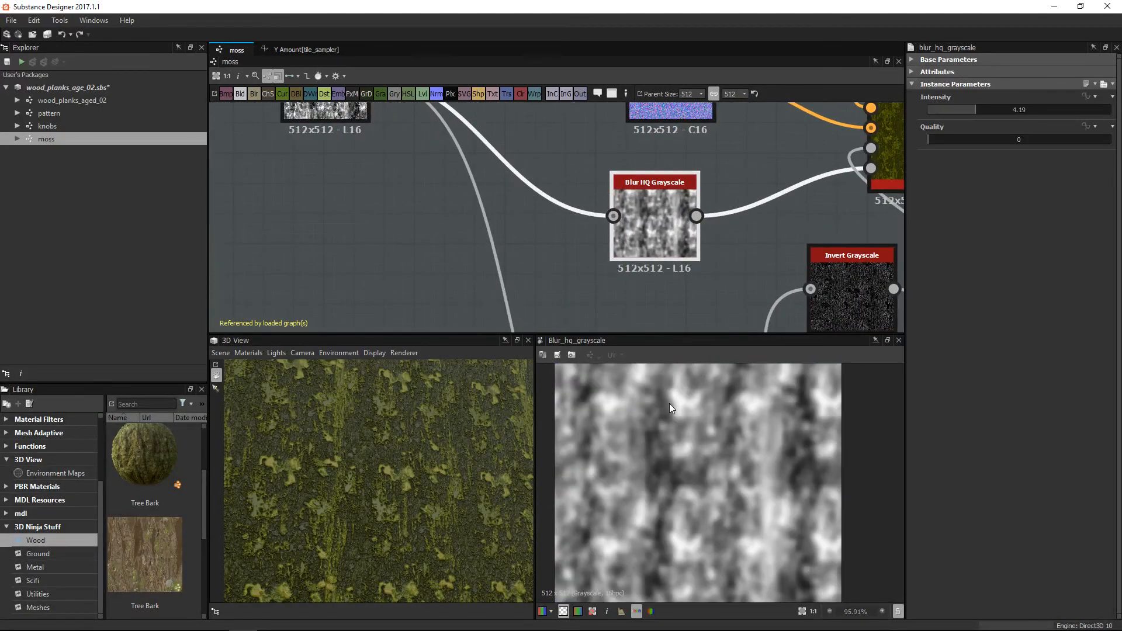
# Preview the HBAO node's ambient occlusion output in the moss graph and view its parameters.
pyautogui.moveTo(686, 326); pyautogui.dragTo(690, 158, button='middle')
pyautogui.scroll(-3, 690, 158)
pyautogui.moveTo(752, 298); pyautogui.dragTo(685, 233, button='middle')
pyautogui.scroll(2, 637, 274)
pyautogui.doubleClick(636, 280)
pyautogui.scroll(-2, 639, 147)
pyautogui.moveTo(638, 146); pyautogui.dragTo(793, 227, button='middle')
pyautogui.scroll(-1, 793, 227)
pyautogui.scroll(-2, 793, 227)
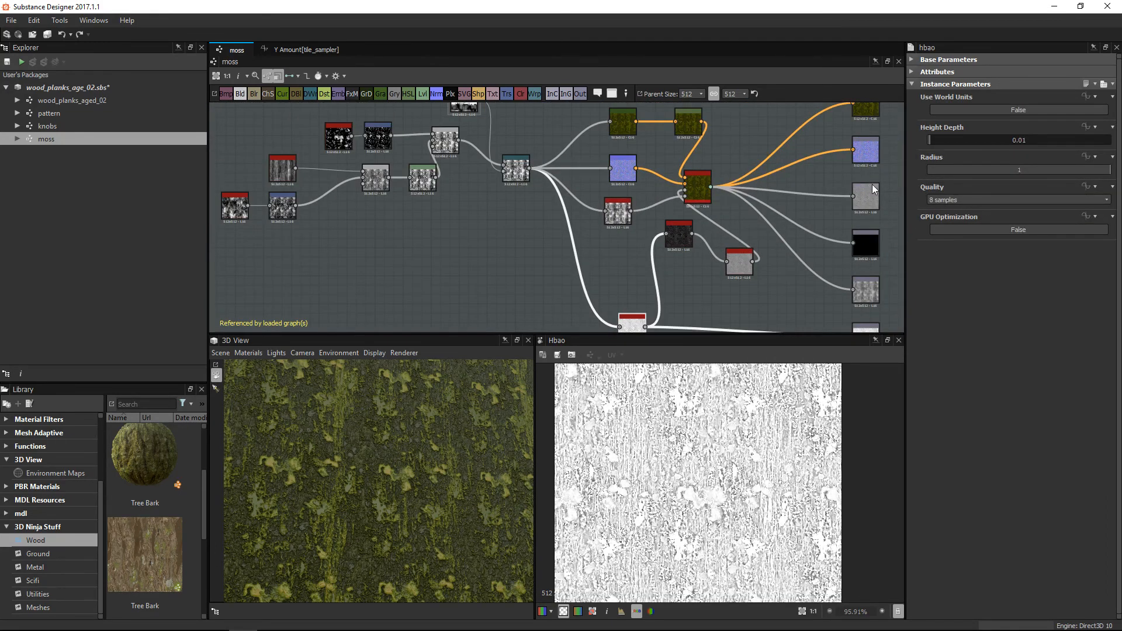
# Open the wood_planks_aged_02 graph and preview the moss node in its Moss and Dirt frame.
pyautogui.moveTo(685, 190); pyautogui.dragTo(742, 217, button='middle')
pyautogui.scroll(1, 730, 205)
pyautogui.moveTo(639, 155); pyautogui.dragTo(655, 196, button='middle')
pyautogui.scroll(3, 653, 174)
pyautogui.click(44, 100)
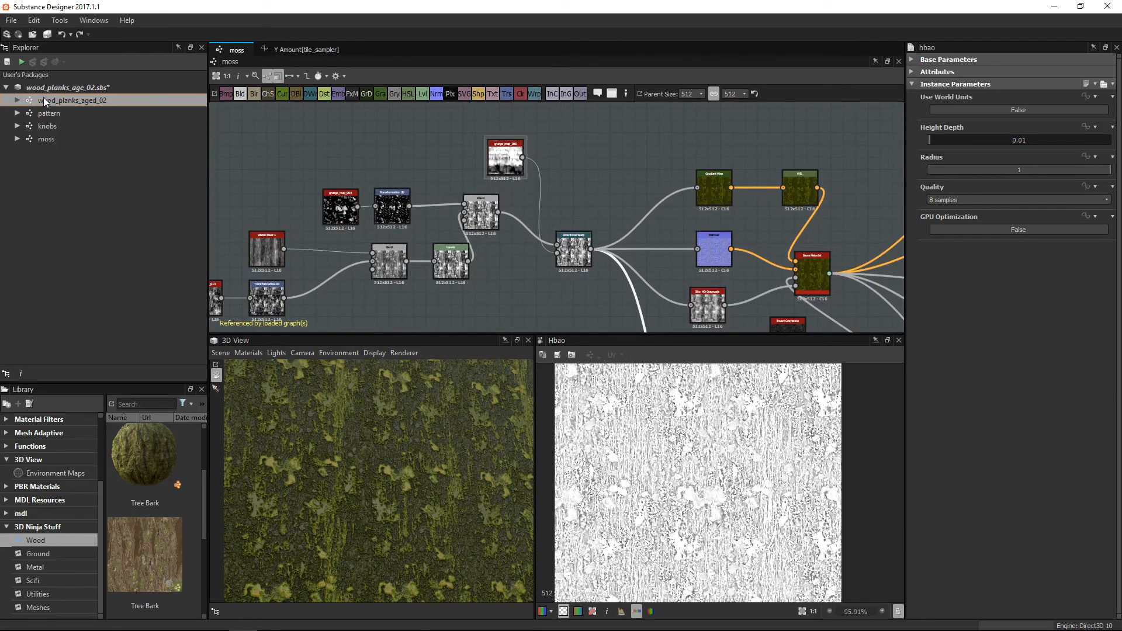
pyautogui.doubleClick(44, 99)
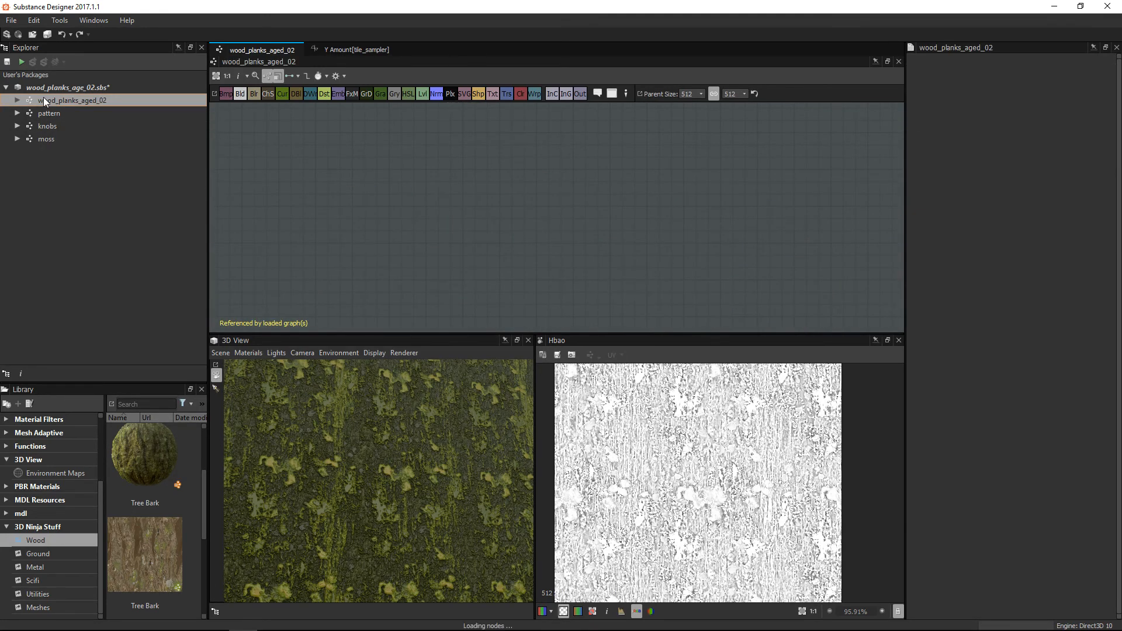
pyautogui.scroll(8, 758, 195)
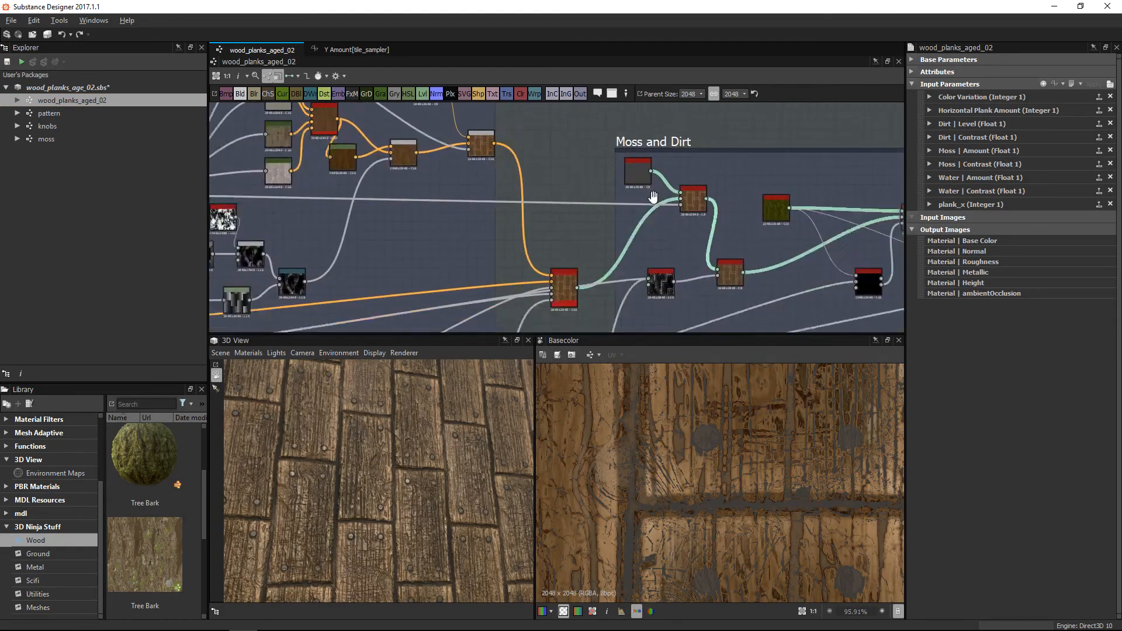
pyautogui.doubleClick(684, 197)
pyautogui.moveTo(797, 218); pyautogui.dragTo(587, 180, button='middle')
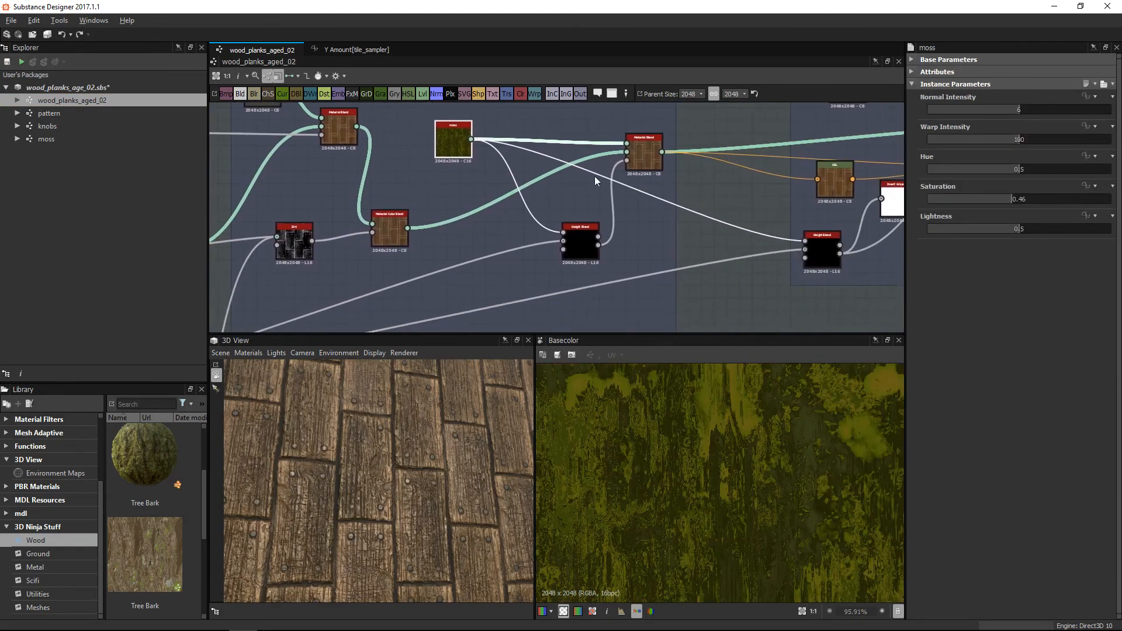
# Inspect the Material Blend that adds the moss and preview the mask feeding its Greyscale Mask input.
pyautogui.scroll(3, 666, 230)
pyautogui.click(670, 143)
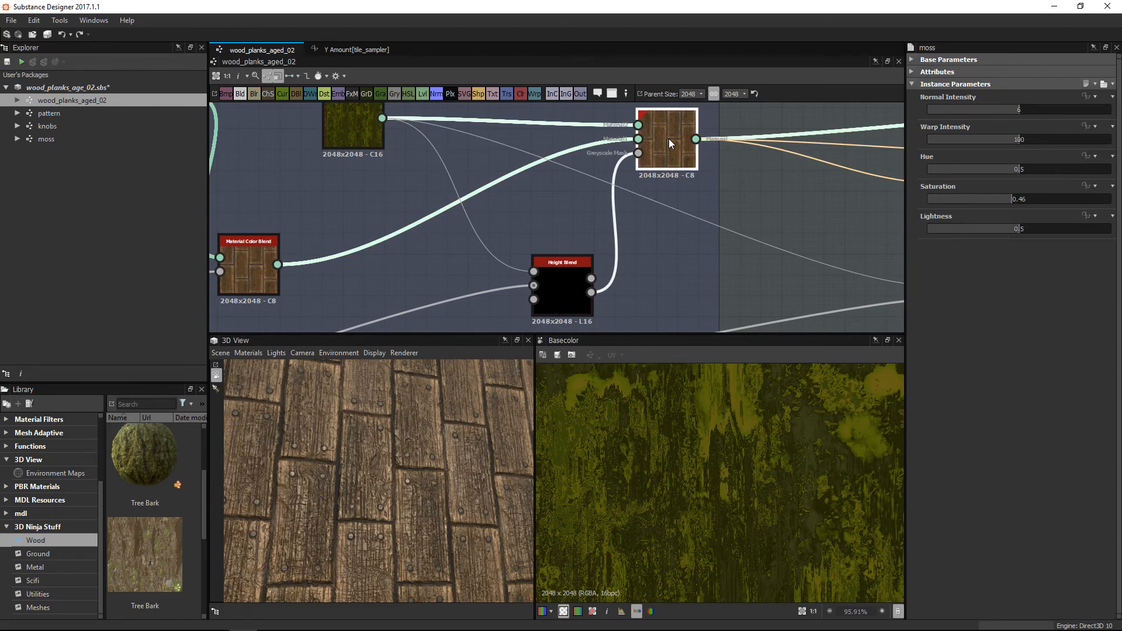
pyautogui.click(639, 153)
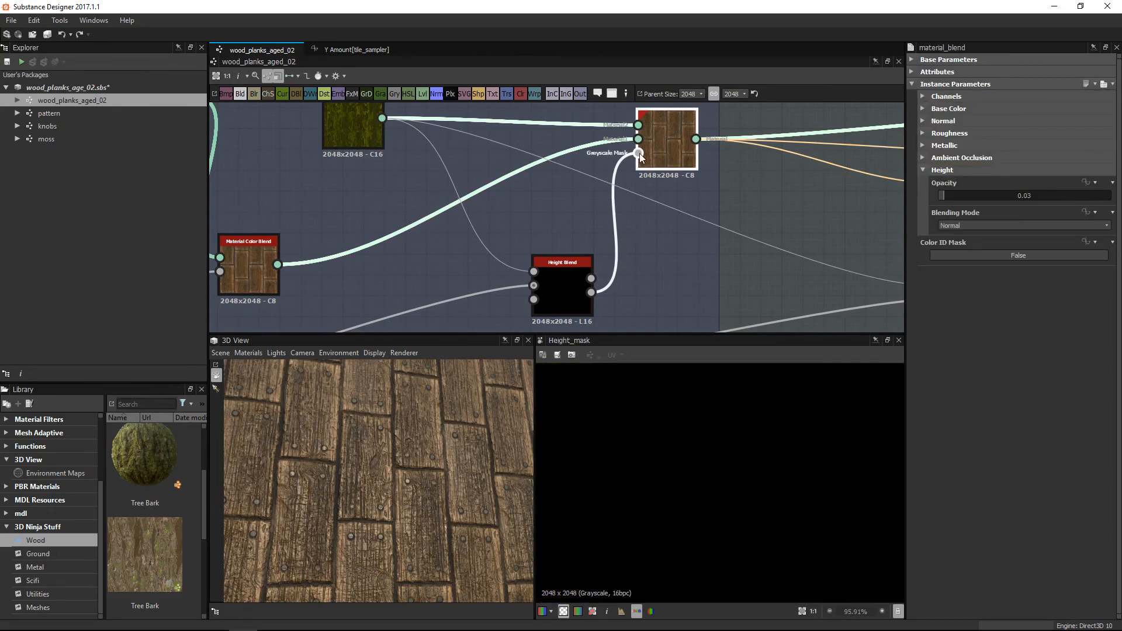
# Add a second Height Blend node beside the existing one in the Moss and Dirt frame.
pyautogui.moveTo(562, 286); pyautogui.dragTo(559, 229, button='middle')
pyautogui.scroll(-3, 596, 216)
pyautogui.moveTo(615, 202); pyautogui.dragTo(584, 176, button='middle')
pyautogui.click(570, 212)
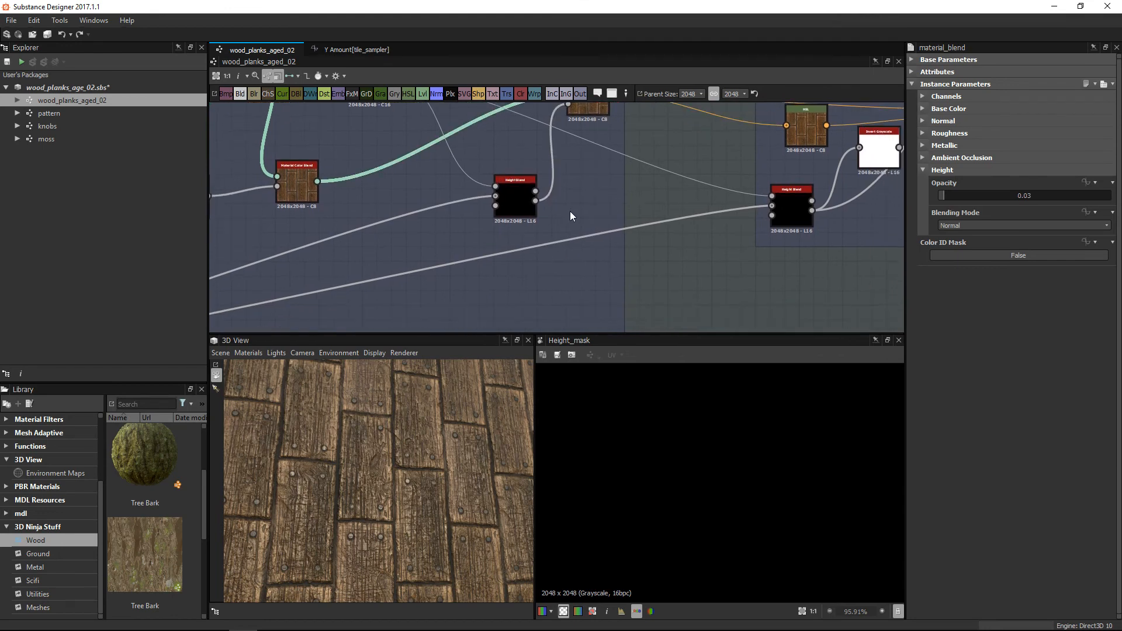
pyautogui.press('space')
pyautogui.write('heg')
pyautogui.press('BackSpace')
pyautogui.click(587, 232)
# Connect the moss height to the new Height Blend's Height Top and the blurred plank height to its Height Bottom.
pyautogui.doubleClick(500, 187)
pyautogui.scroll(-5, 713, 485)
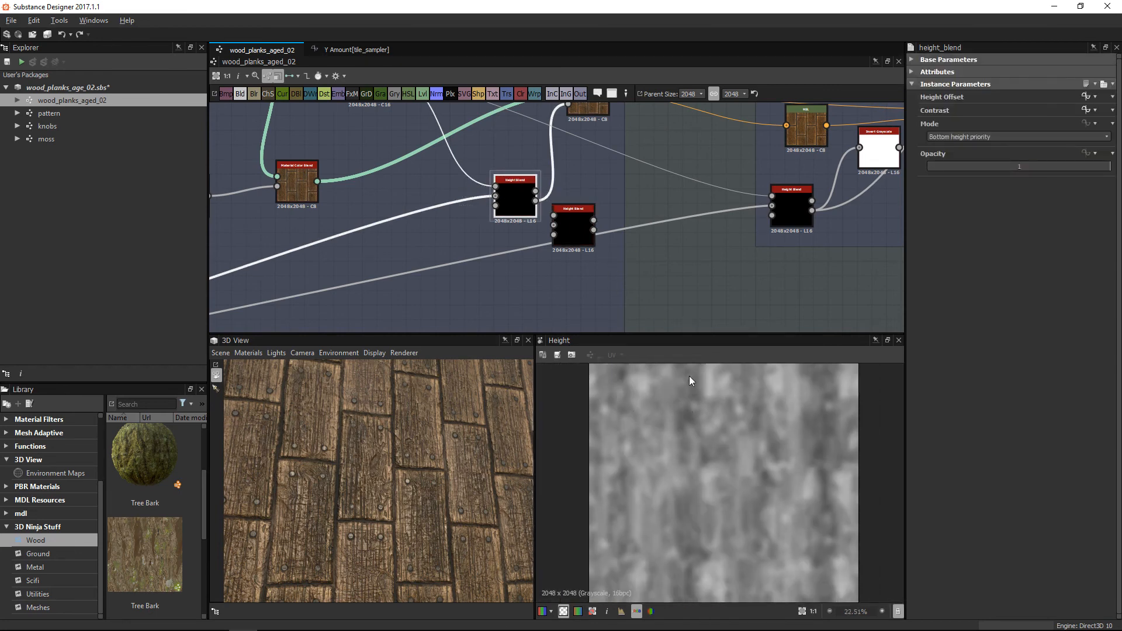
pyautogui.scroll(3, 574, 204)
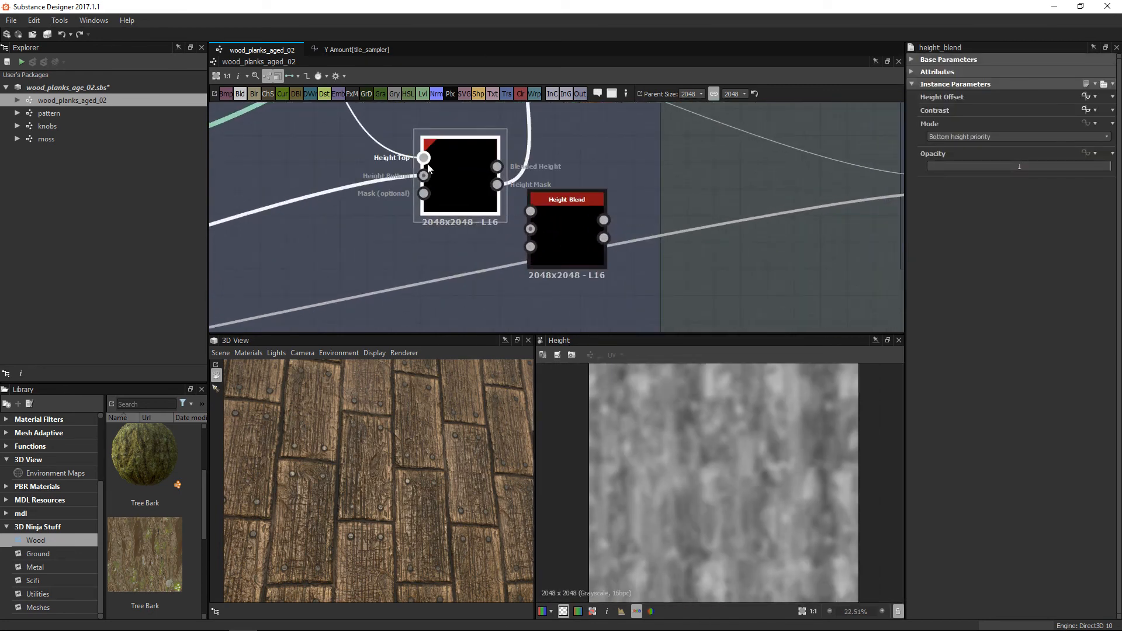
pyautogui.moveTo(526, 212); pyautogui.dragTo(571, 238)
pyautogui.click(395, 251)
pyautogui.doubleClick(425, 177)
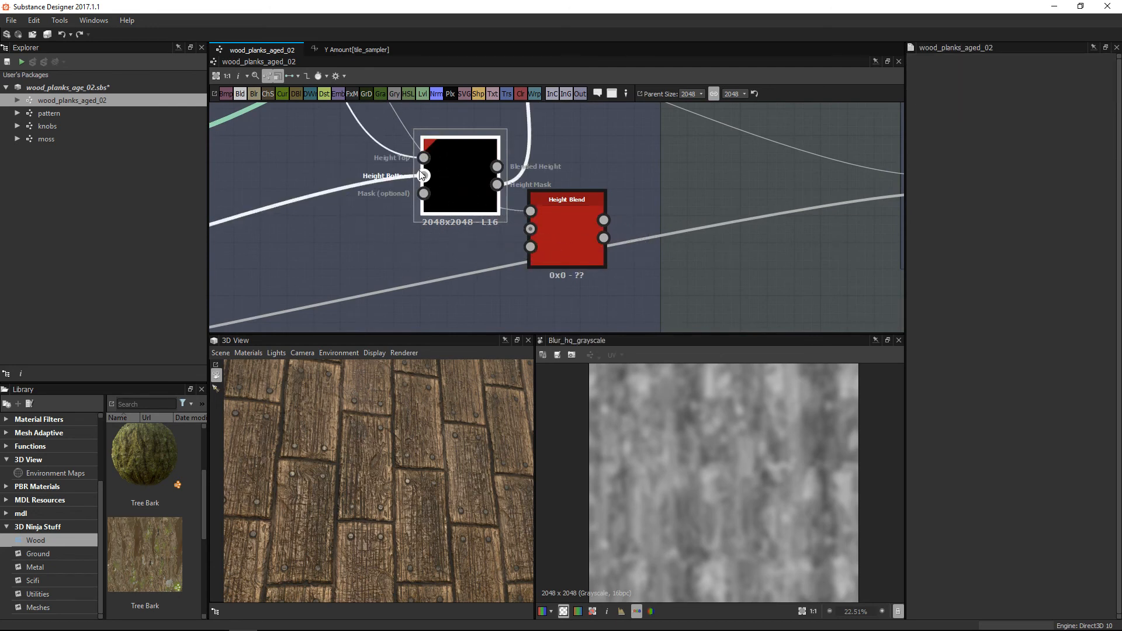
pyautogui.moveTo(729, 457); pyautogui.dragTo(726, 437, button='middle')
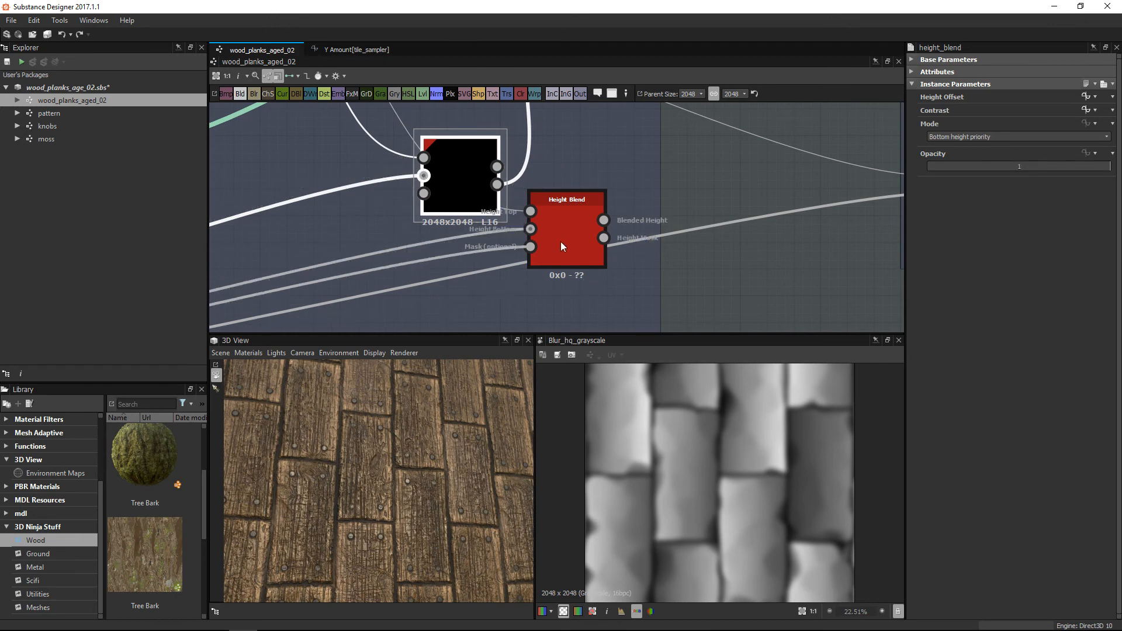
# Preview the new Height Blend's Blended Height and Height Mask outputs.
pyautogui.moveTo(571, 226); pyautogui.dragTo(597, 199)
pyautogui.doubleClick(596, 194)
pyautogui.moveTo(611, 208); pyautogui.dragTo(548, 185, button='middle')
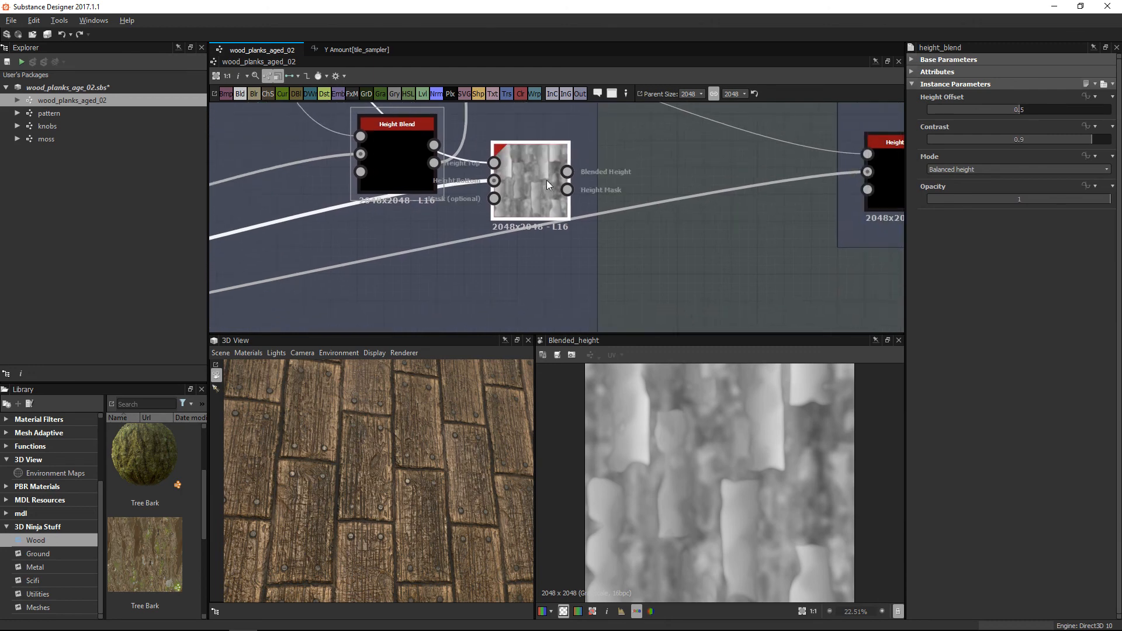
pyautogui.scroll(3, 549, 186)
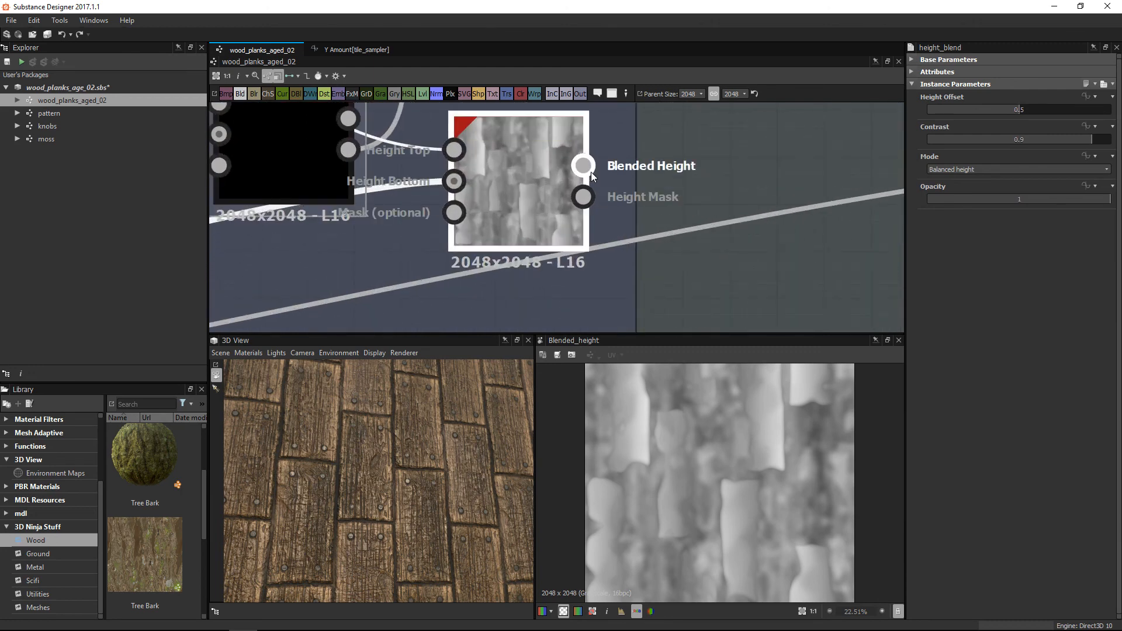
pyautogui.click(584, 199)
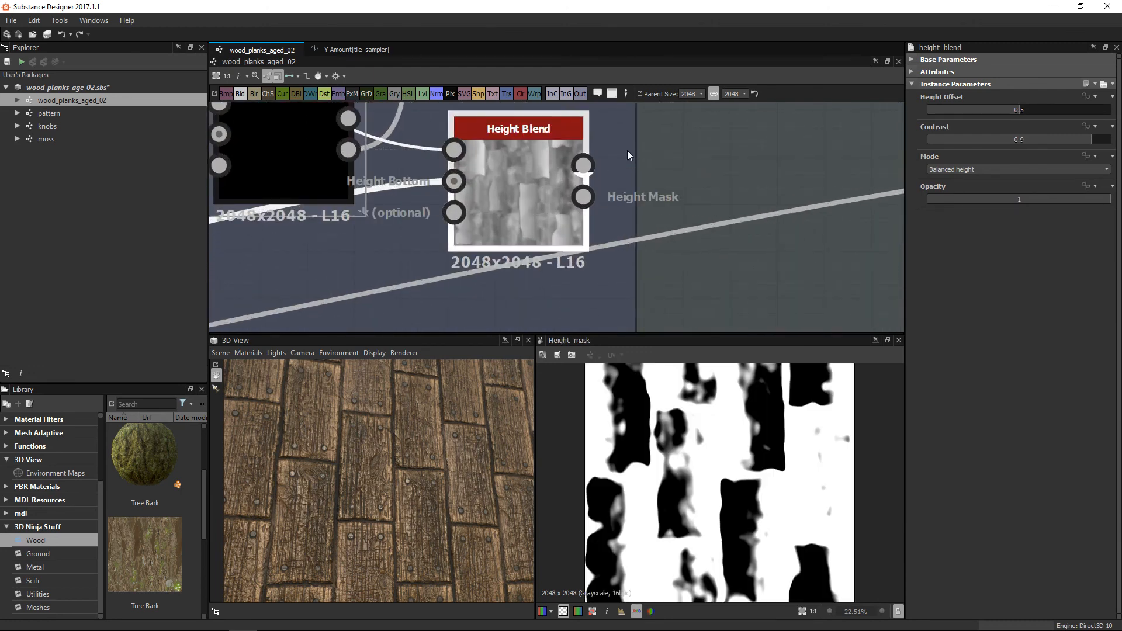
pyautogui.scroll(1, 553, 159)
pyautogui.moveTo(540, 176); pyautogui.dragTo(525, 196, button='middle')
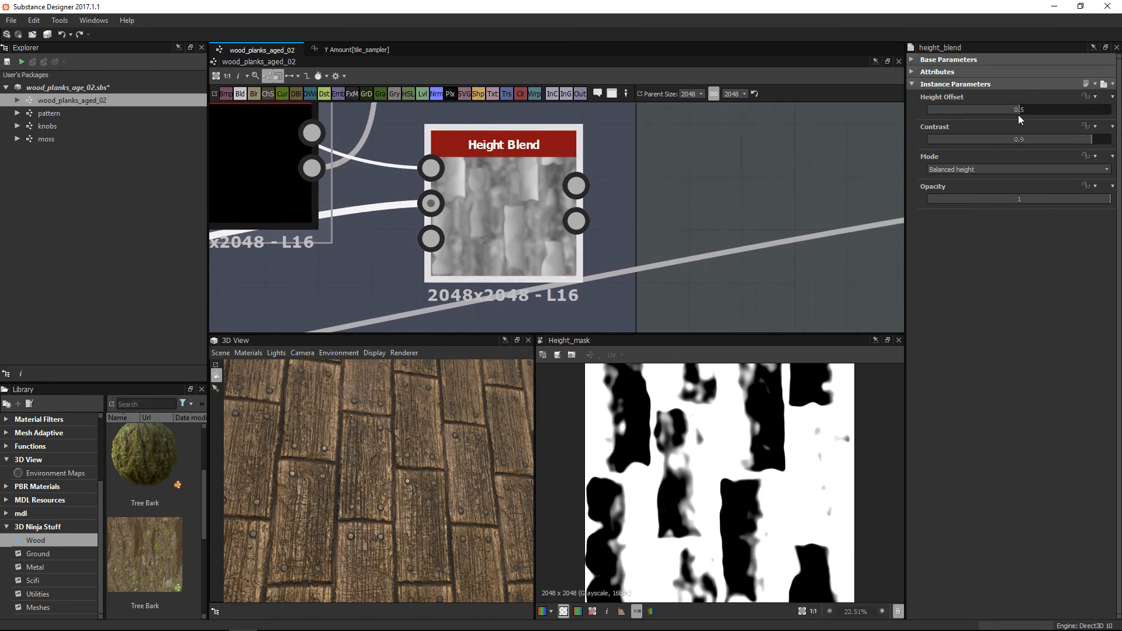
# Set the new Height Blend's Height Offset to 0.29 and Contrast to 0.85.
pyautogui.moveTo(1014, 110); pyautogui.dragTo(965, 122)
pyautogui.moveTo(1090, 137)
pyautogui.mouseDown()
pyautogui.moveTo(1065, 148)
pyautogui.moveTo(1121, 162)
pyautogui.moveTo(1082, 157)
pyautogui.mouseUp()
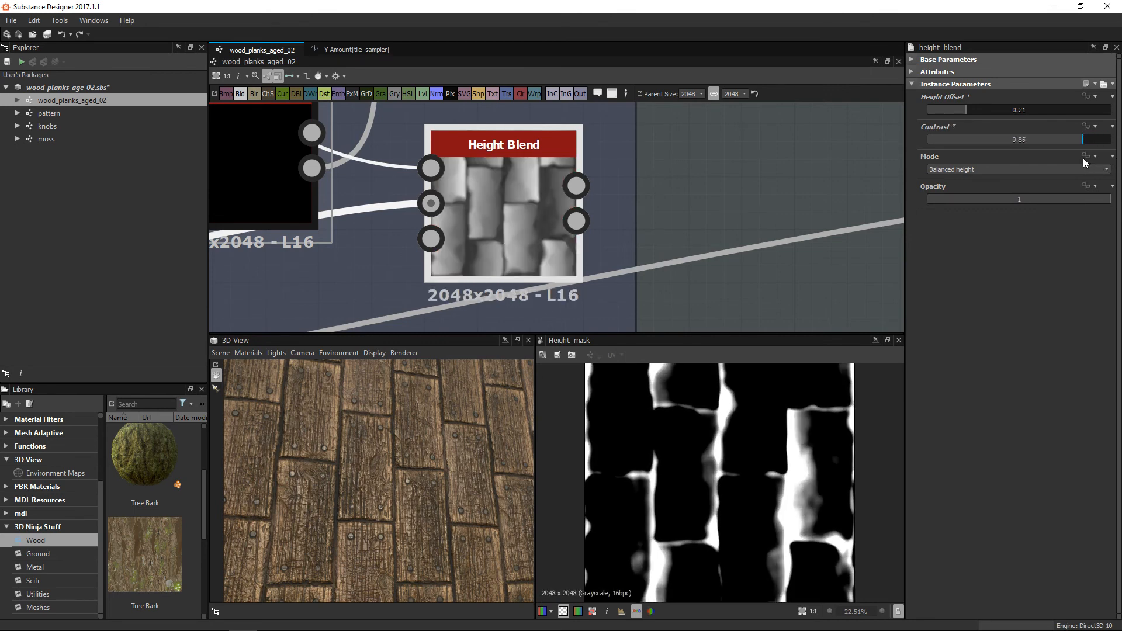
pyautogui.click(980, 113)
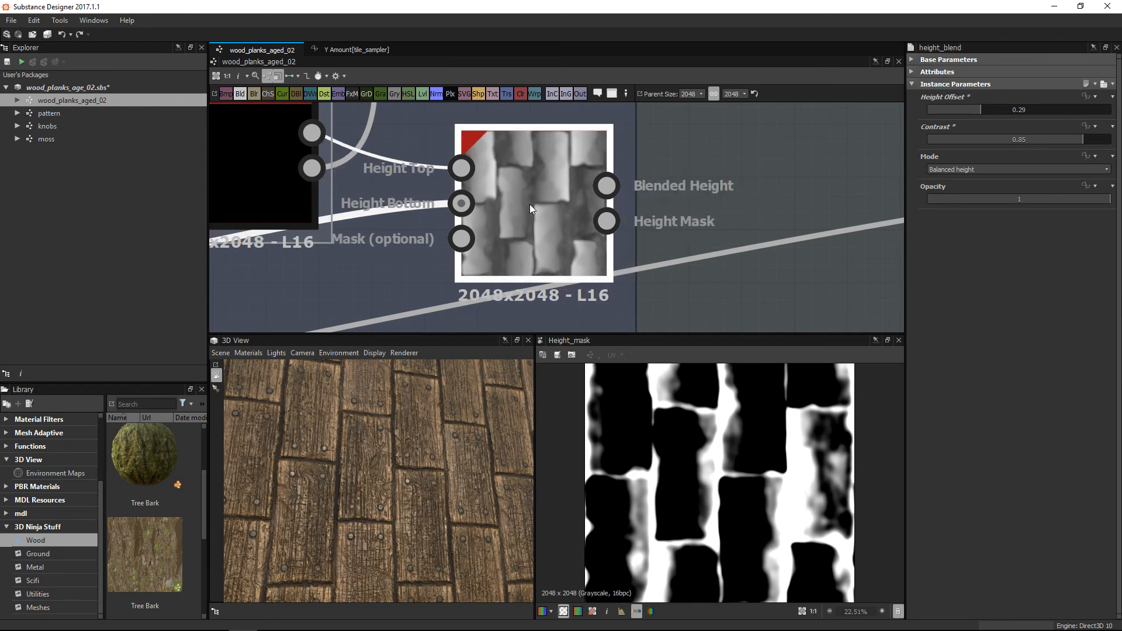
# Delete the added Height Blend node, leaving the original one in the Moss and Dirt frame.
pyautogui.scroll(-4, 585, 204)
pyautogui.moveTo(589, 203); pyautogui.dragTo(603, 187, button='middle')
pyautogui.moveTo(569, 203); pyautogui.dragTo(555, 240)
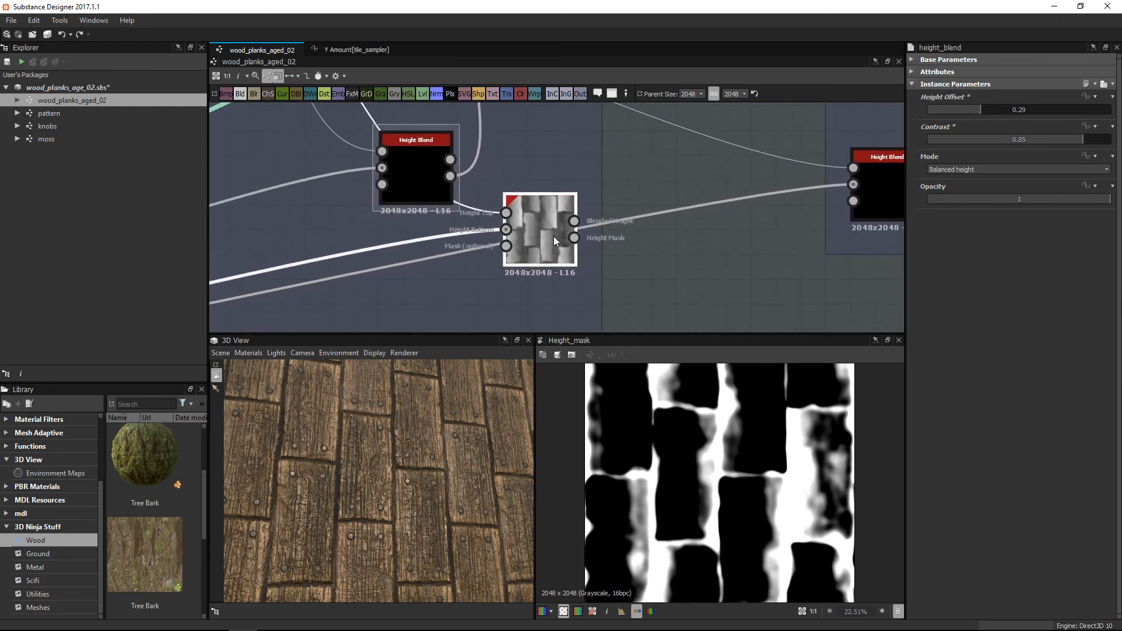
pyautogui.press('Delete')
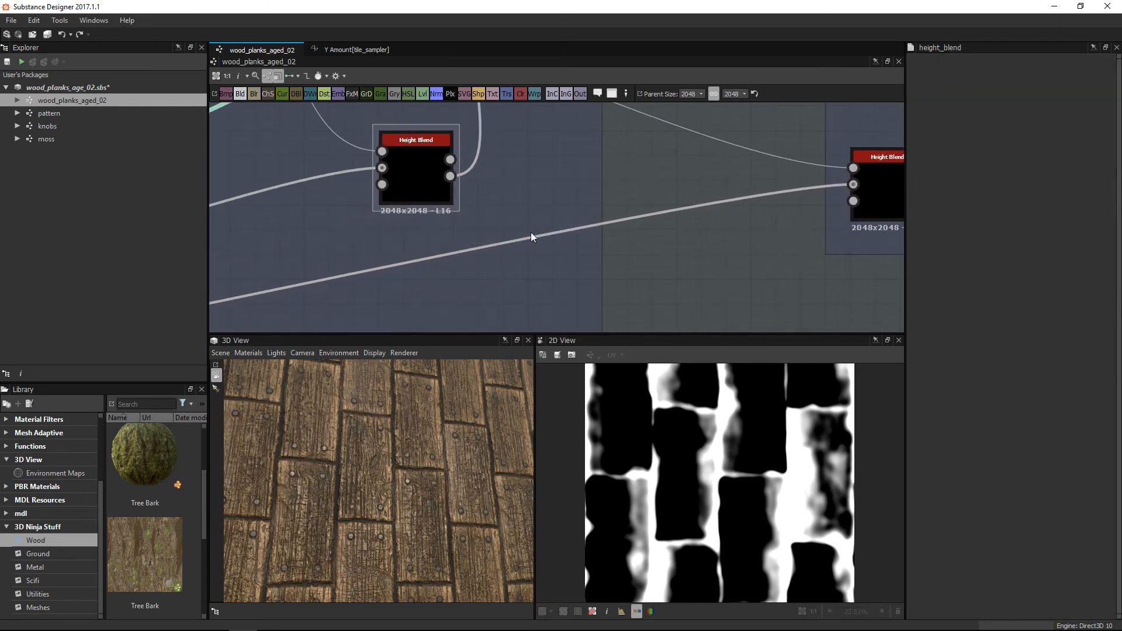
# Check the original Height Blend's parameters and preview the base color of the Material Blend it masks.
pyautogui.click(396, 182)
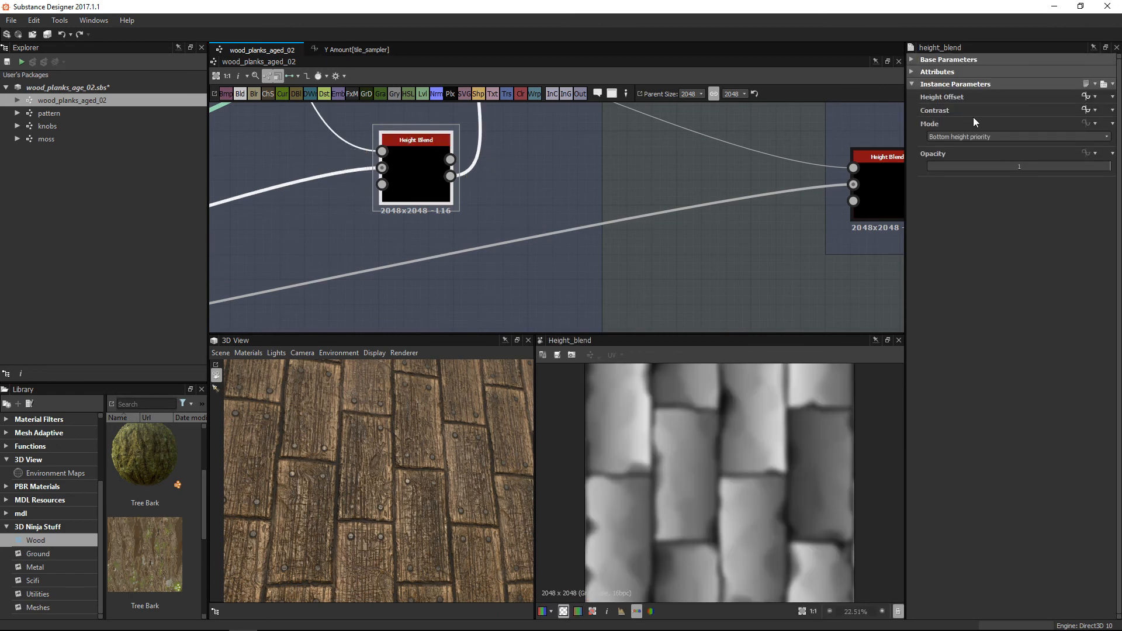
pyautogui.moveTo(623, 146); pyautogui.dragTo(632, 247, button='middle')
pyautogui.scroll(-3, 642, 257)
pyautogui.scroll(5, 618, 195)
pyautogui.moveTo(618, 195); pyautogui.dragTo(671, 288, button='middle')
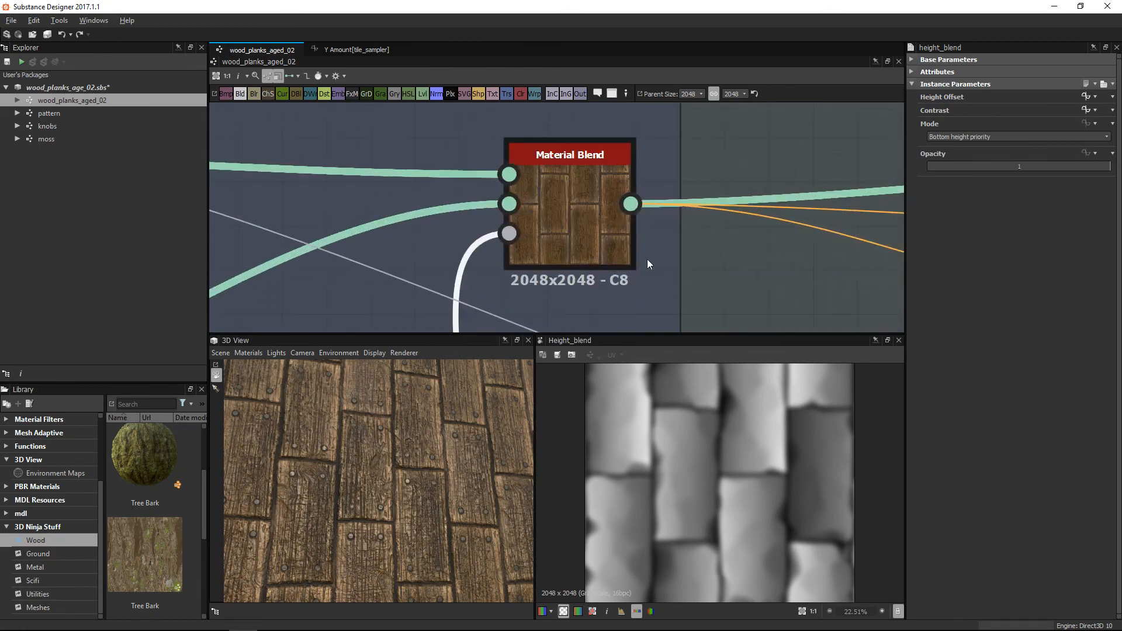
pyautogui.doubleClick(594, 202)
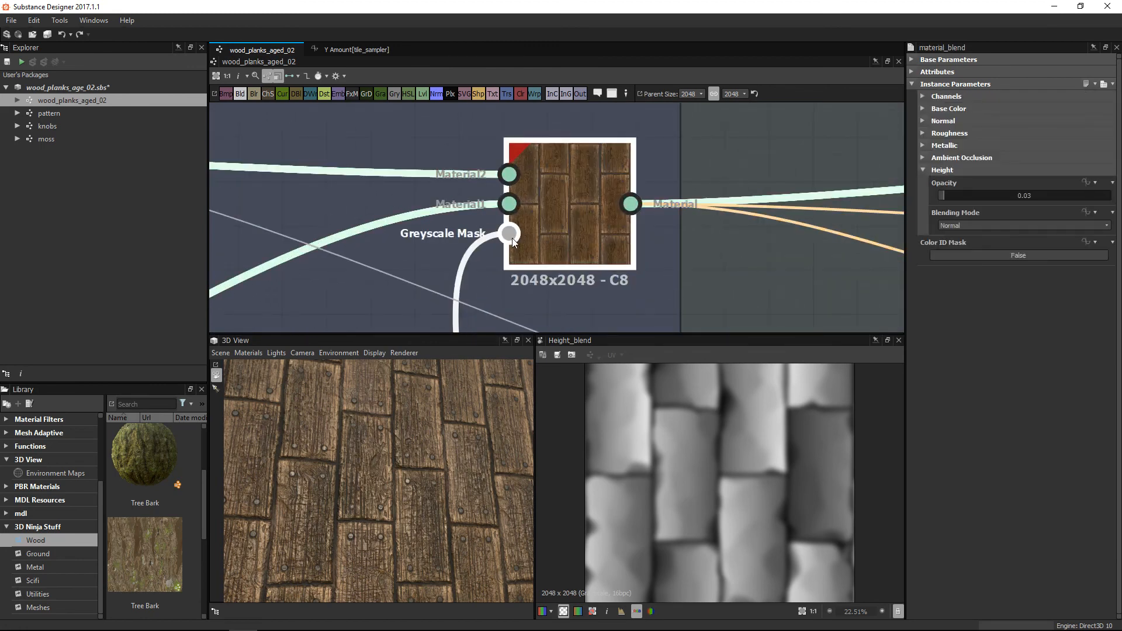
pyautogui.doubleClick(542, 222)
pyautogui.scroll(-6, 742, 268)
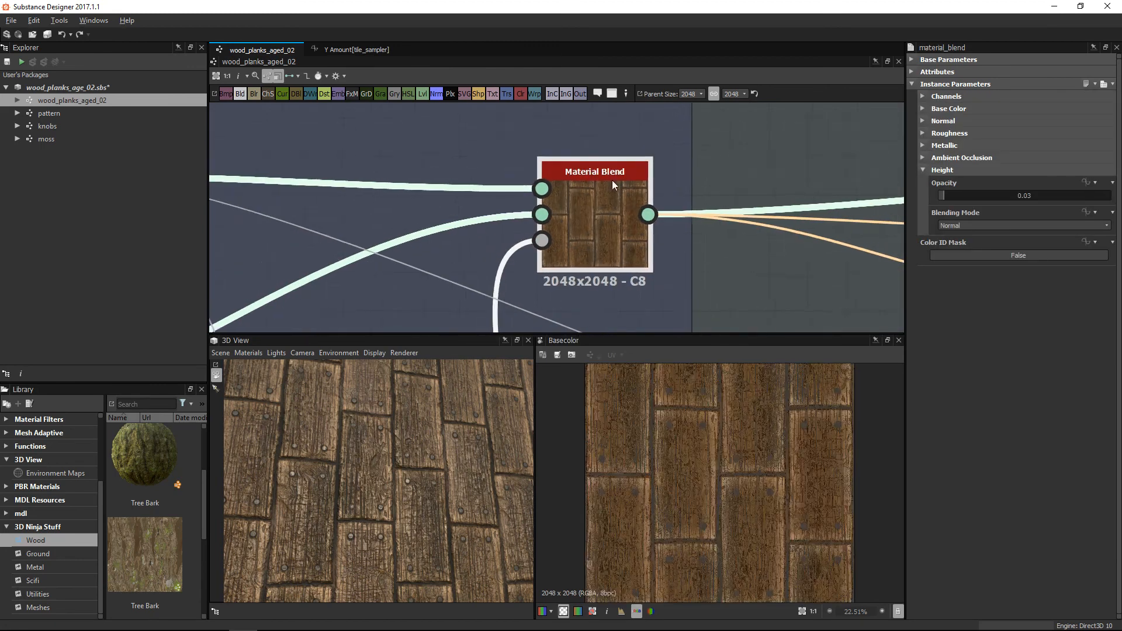
# Examine the settings of the black Base Material node in the Water frame.
pyautogui.moveTo(815, 263); pyautogui.dragTo(504, 241, button='middle')
pyautogui.scroll(-1, 675, 278)
pyautogui.moveTo(675, 278); pyautogui.dragTo(660, 232, button='middle')
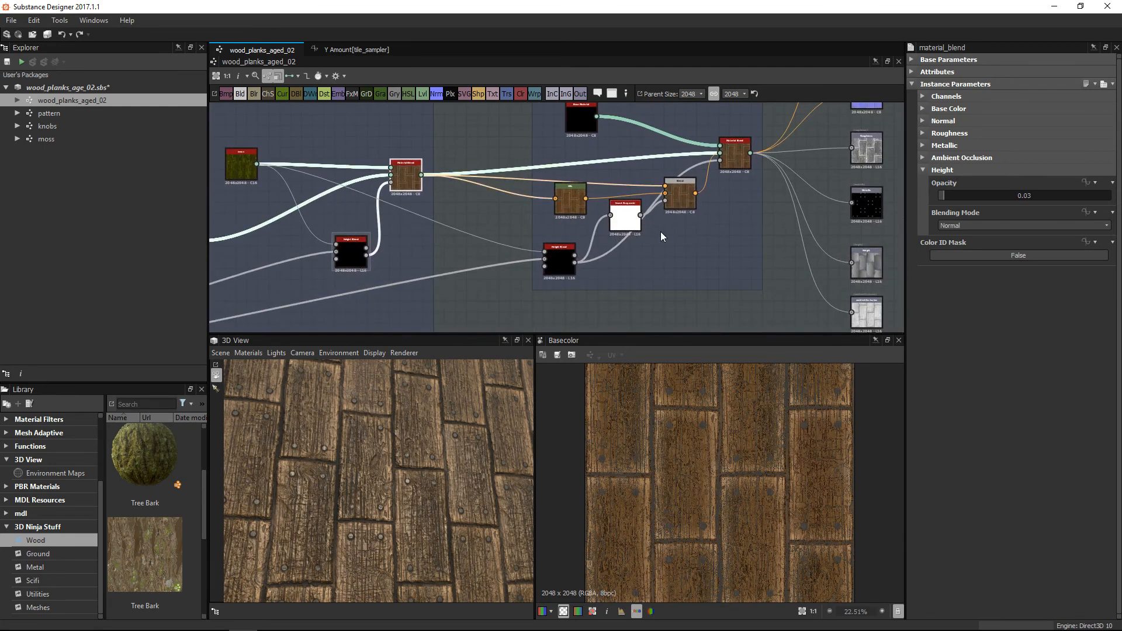
pyautogui.scroll(8, 613, 176)
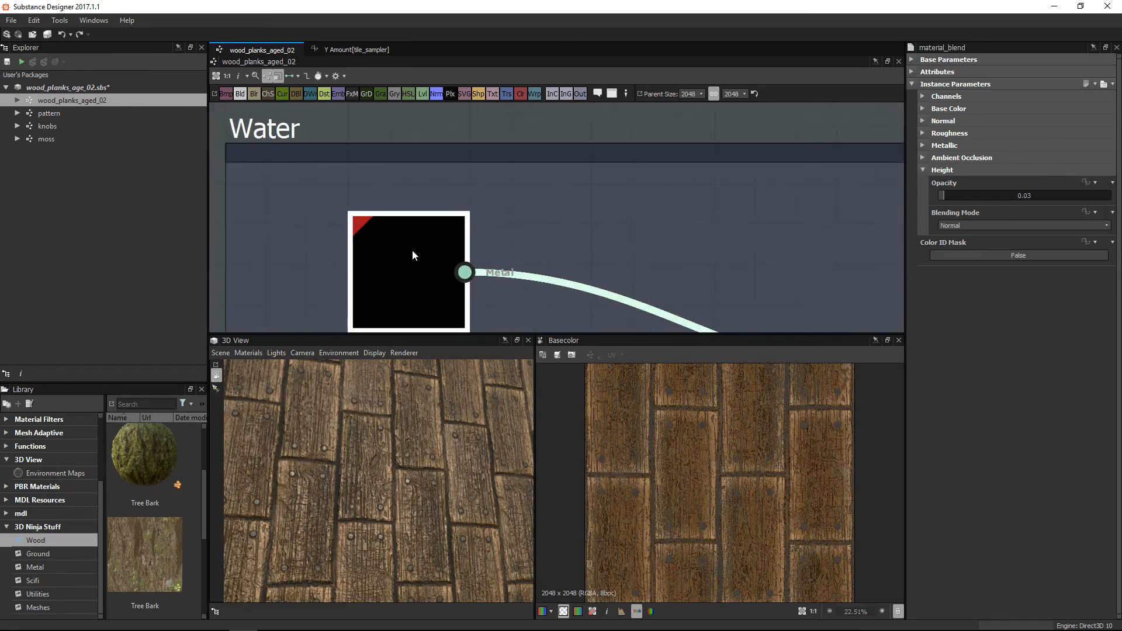
pyautogui.click(413, 252)
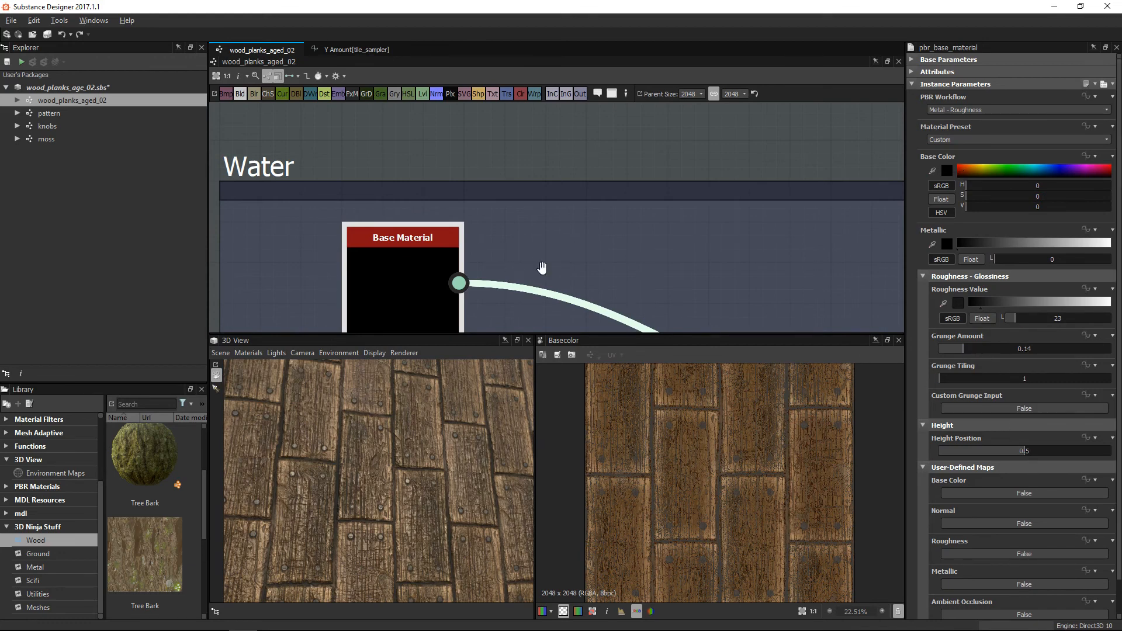
# Inspect the Water frame's Material Blend and preview the mask connected to its Greyscale Mask input.
pyautogui.moveTo(549, 257); pyautogui.dragTo(568, 150, button='middle')
pyautogui.scroll(-2, 653, 221)
pyautogui.moveTo(772, 279); pyautogui.dragTo(639, 156, button='middle')
pyautogui.scroll(1, 746, 235)
pyautogui.click(767, 217)
pyautogui.doubleClick(733, 211)
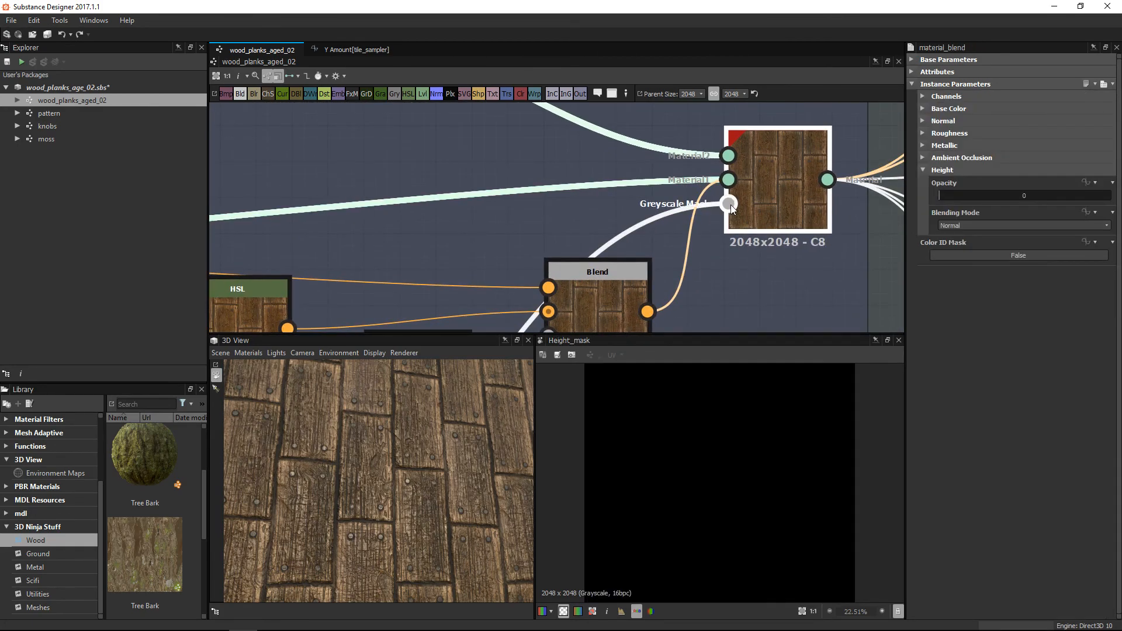
# Examine the Water frame's Height Blend and trace its links to the surrounding nodes and graph outputs.
pyautogui.scroll(-2, 713, 275)
pyautogui.moveTo(708, 247); pyautogui.dragTo(743, 137, button='middle')
pyautogui.moveTo(688, 258); pyautogui.dragTo(754, 105, button='middle')
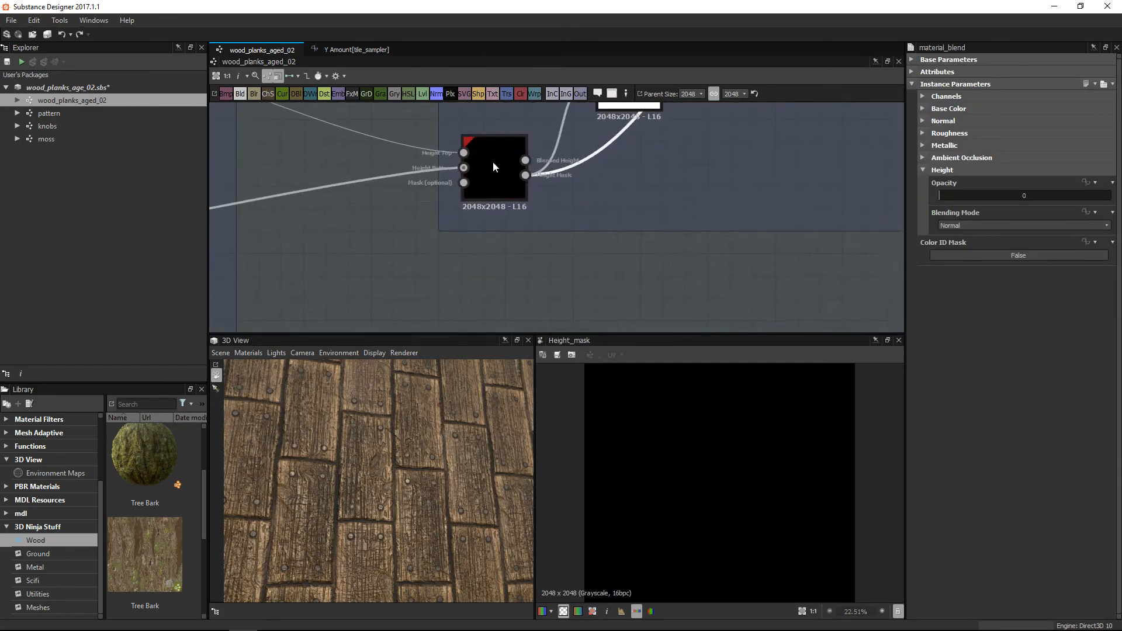
pyautogui.click(493, 162)
pyautogui.scroll(-4, 734, 261)
pyautogui.moveTo(512, 190); pyautogui.dragTo(600, 263, button='middle')
pyautogui.moveTo(587, 194); pyautogui.dragTo(599, 110, button='middle')
pyautogui.moveTo(571, 226); pyautogui.dragTo(653, 222, button='middle')
pyautogui.moveTo(791, 261)
pyautogui.mouseDown(button='middle')
pyautogui.moveTo(690, 331)
pyautogui.moveTo(789, 277)
pyautogui.moveTo(797, 246)
pyautogui.moveTo(859, 282)
pyautogui.moveTo(701, 275)
pyautogui.moveTo(614, 183)
pyautogui.moveTo(629, 195)
pyautogui.moveTo(534, 196)
pyautogui.mouseUp(button='middle')
pyautogui.scroll(2, 599, 146)
pyautogui.scroll(-1, 563, 140)
pyautogui.moveTo(636, 215); pyautogui.dragTo(434, 229, button='middle')
pyautogui.moveTo(714, 229); pyautogui.dragTo(483, 190, button='middle')
pyautogui.scroll(3, 671, 215)
# Look at the graph's Water Amount parameter and the Height Mask output of the Water frame's Height Blend.
pyautogui.click(471, 204)
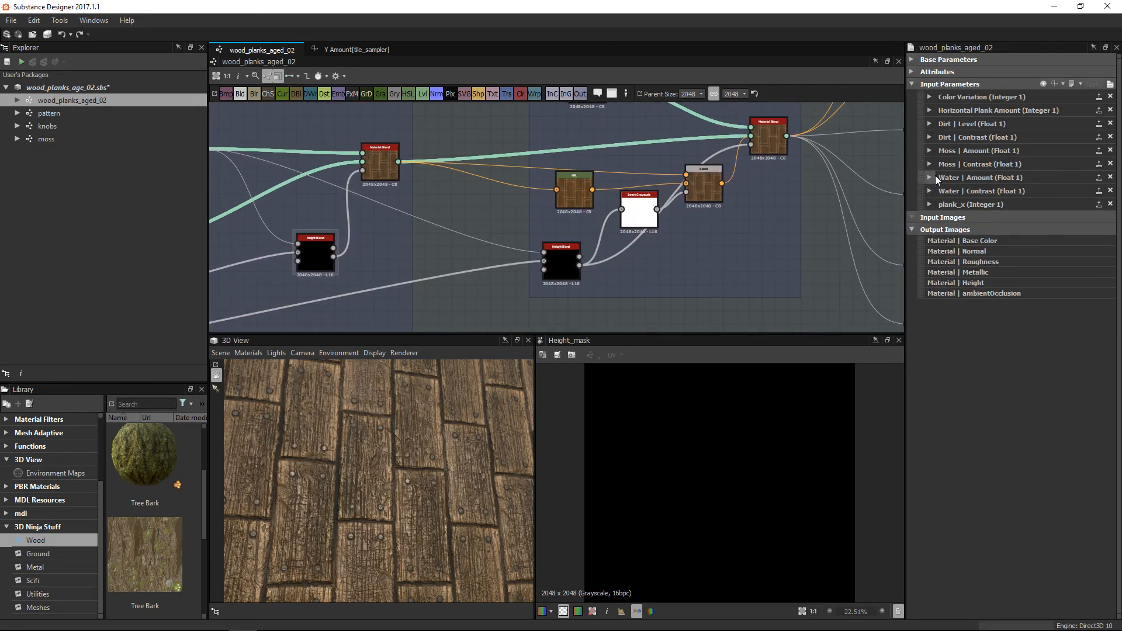
pyautogui.click(930, 178)
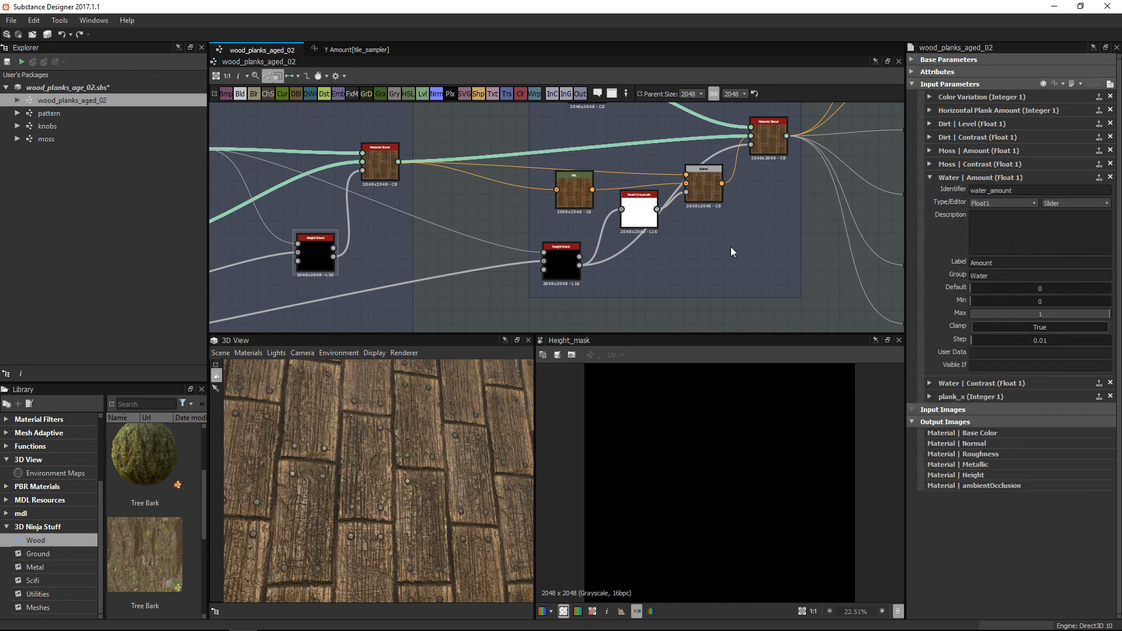
pyautogui.keyDown('alt'); pyautogui.moveTo(660, 248); pyautogui.dragTo(710, 313, button='right'); pyautogui.keyUp('alt')
pyautogui.moveTo(741, 222); pyautogui.dragTo(719, 298, button='middle')
pyautogui.keyDown('alt'); pyautogui.moveTo(734, 302); pyautogui.dragTo(681, 272, button='right'); pyautogui.keyUp('alt')
pyautogui.moveTo(682, 272); pyautogui.dragTo(585, 182, button='middle')
pyautogui.keyDown('alt'); pyautogui.moveTo(586, 181); pyautogui.dragTo(519, 320, button='right'); pyautogui.keyUp('alt')
pyautogui.click(398, 311)
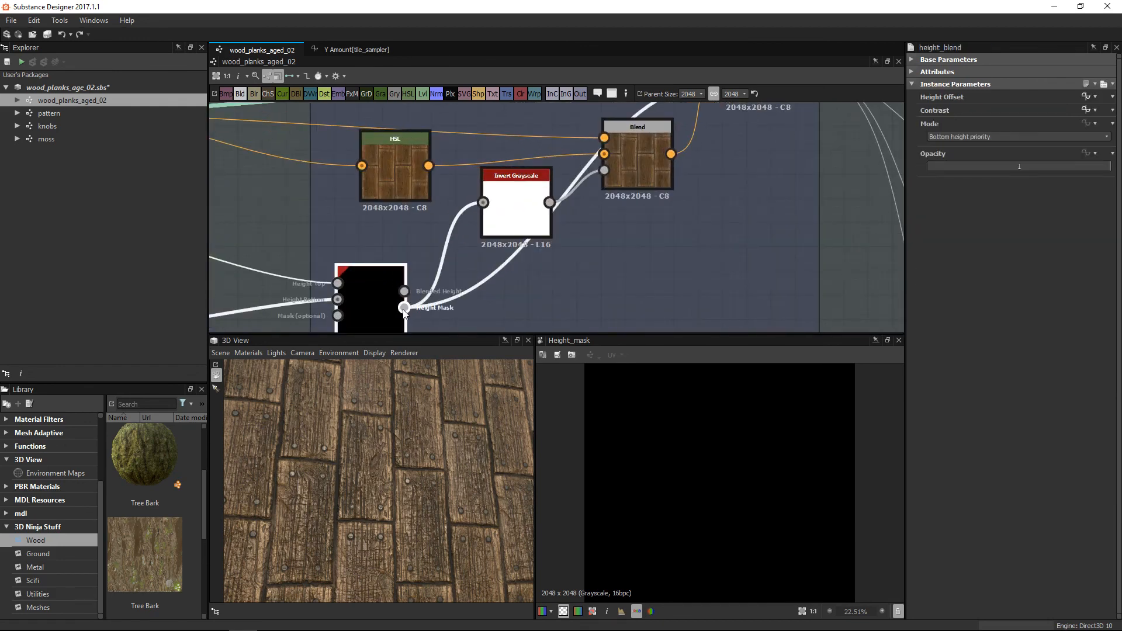
# Set the Water Amount parameter's default to 0.32 and inspect the water between the planks up close in 3D.
pyautogui.click(868, 250)
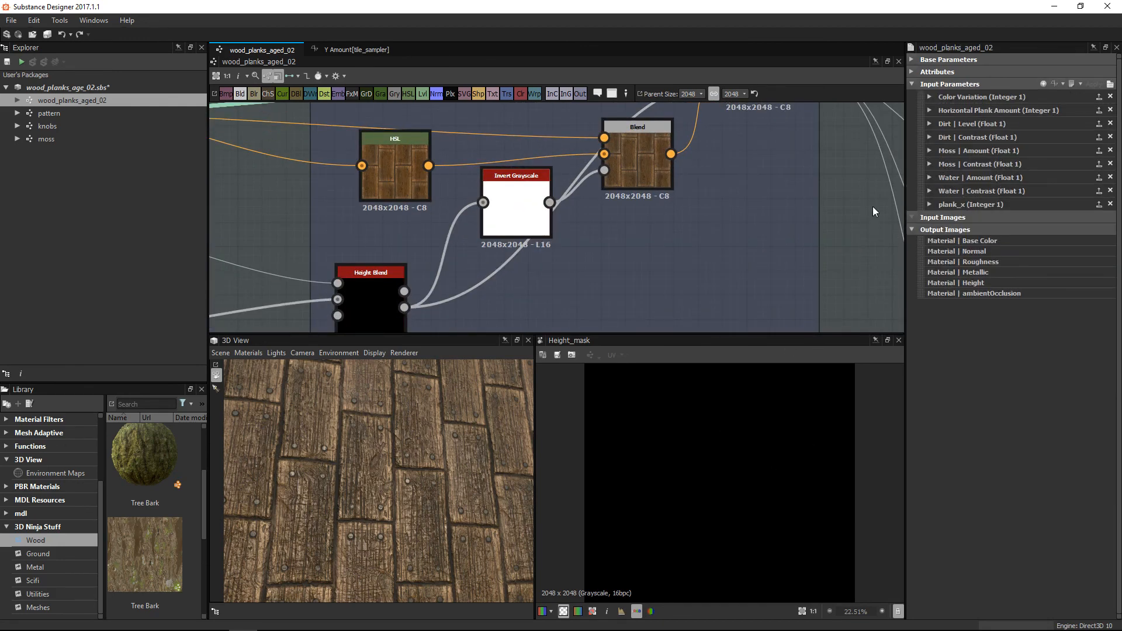
pyautogui.click(929, 179)
pyautogui.moveTo(981, 288); pyautogui.dragTo(1016, 294)
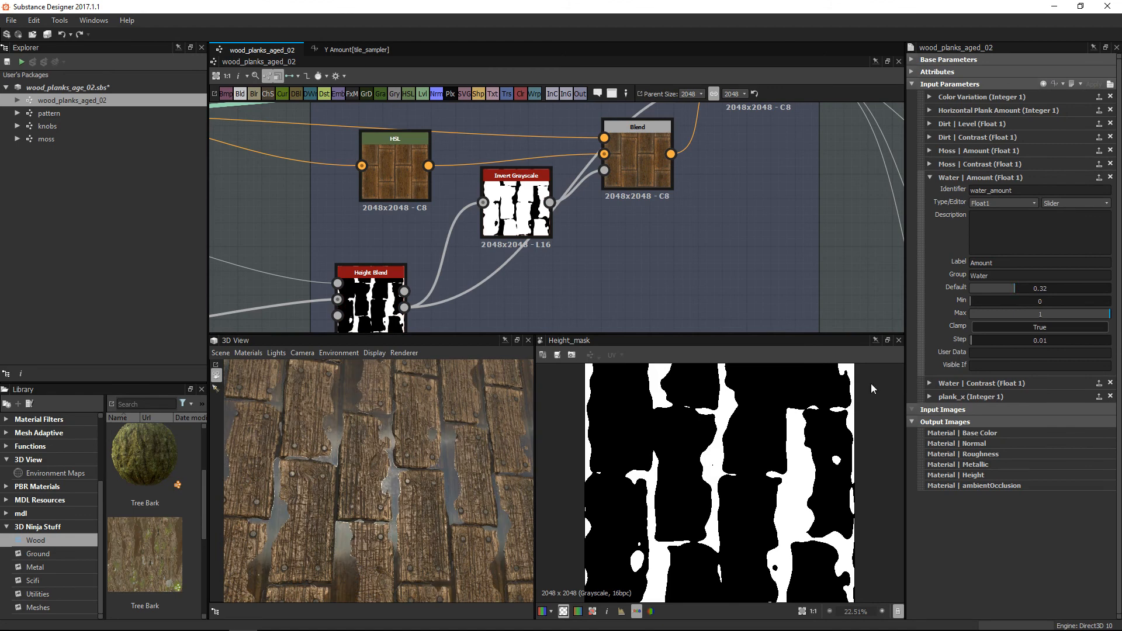
pyautogui.moveTo(426, 464); pyautogui.dragTo(397, 456)
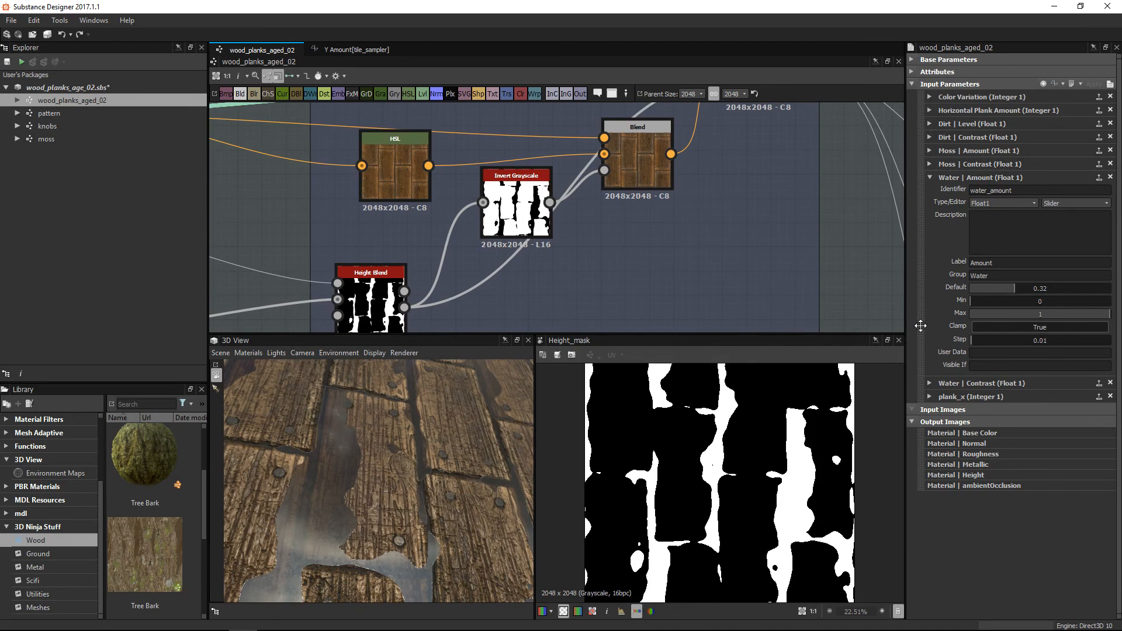
# Set the Water Contrast parameter's default to 0.88 and inspect the softened water edges on the planks in 3D.
pyautogui.click(935, 384)
pyautogui.moveTo(1107, 495); pyautogui.dragTo(1094, 496)
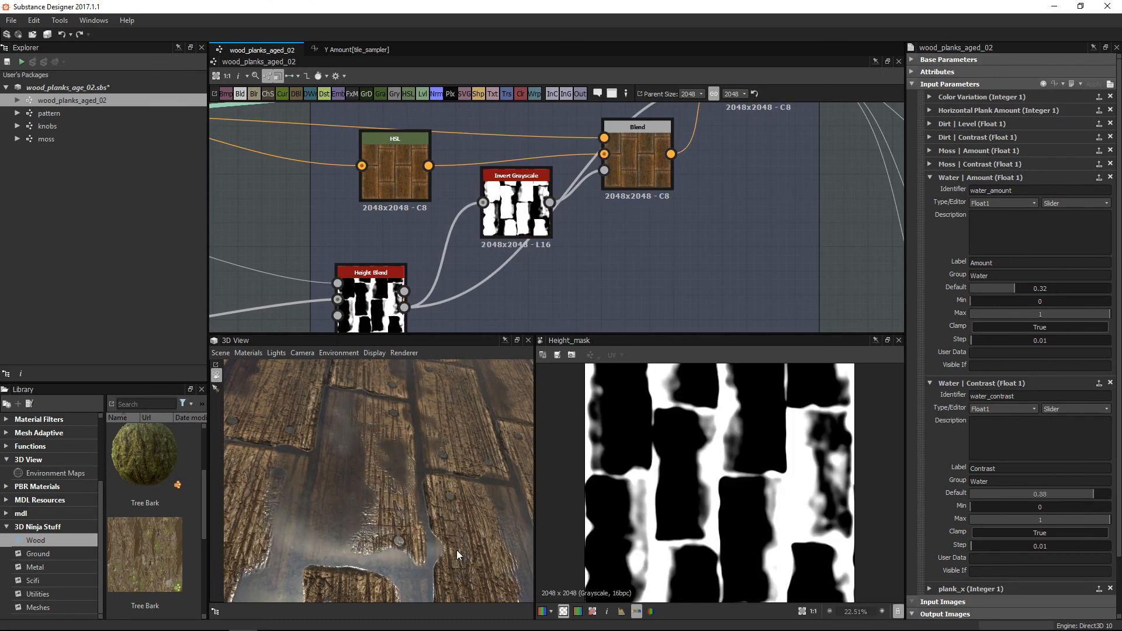
pyautogui.moveTo(405, 514); pyautogui.dragTo(394, 480)
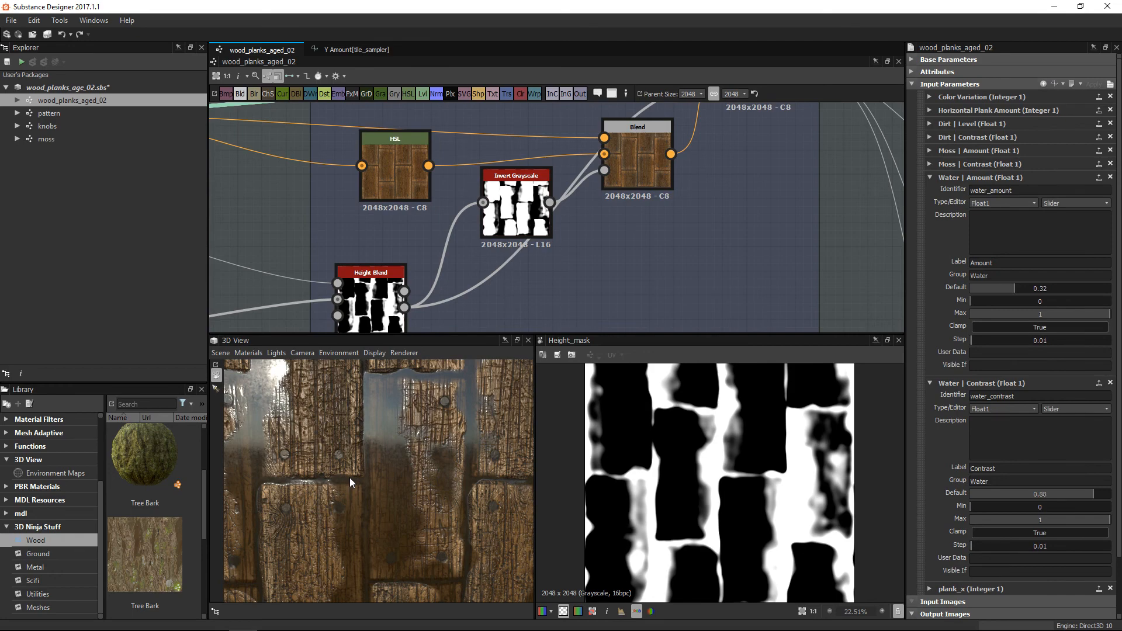
# Tidy the Water frame by lining up the HSL node above Height Blend and shifting Invert Grayscale slightly closer to it.
pyautogui.scroll(-5, 520, 299)
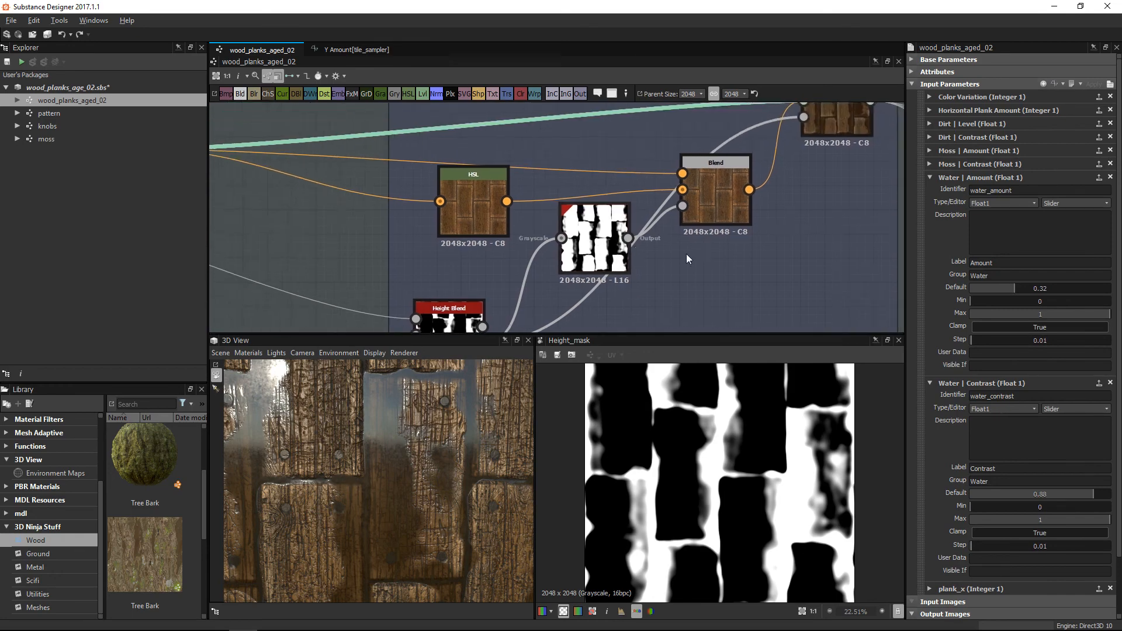
pyautogui.moveTo(631, 209); pyautogui.dragTo(731, 184, button='middle')
pyautogui.moveTo(706, 246); pyautogui.dragTo(434, 225, button='middle')
pyautogui.scroll(3, 485, 207)
pyautogui.click(434, 195)
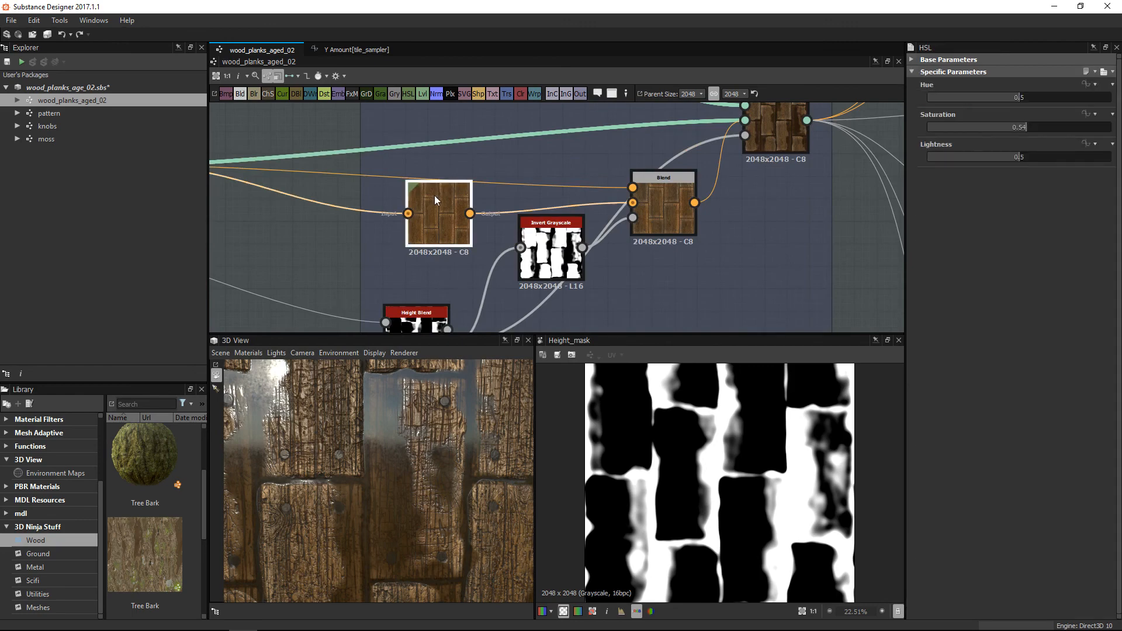
pyautogui.moveTo(440, 191); pyautogui.dragTo(428, 191)
pyautogui.moveTo(560, 245); pyautogui.dragTo(537, 238)
pyautogui.scroll(-5, 656, 241)
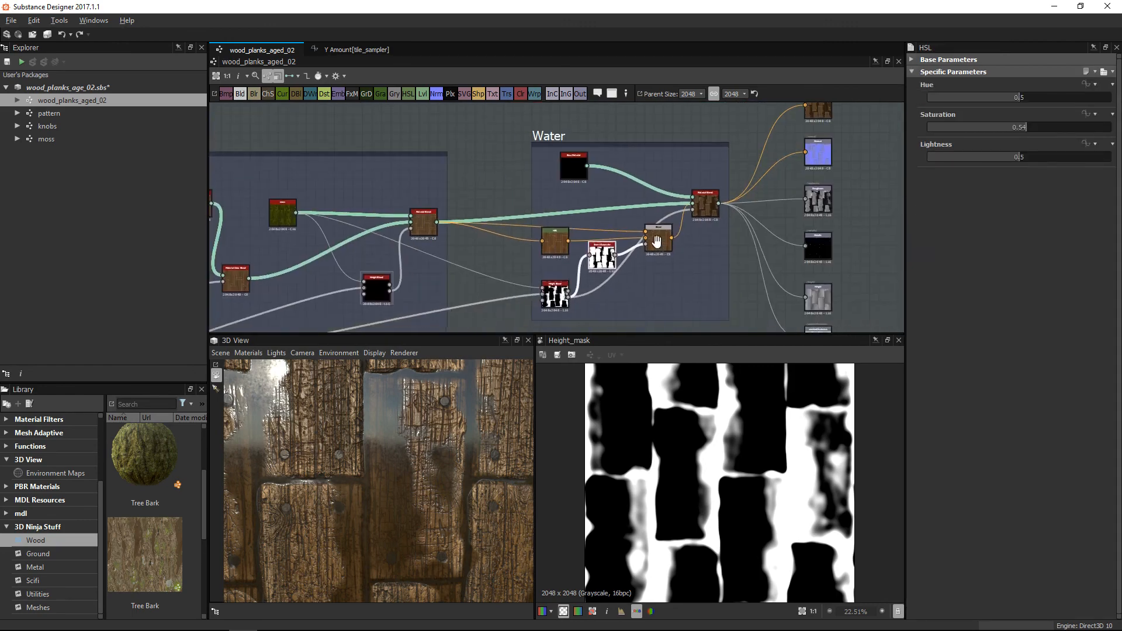
pyautogui.scroll(4, 672, 269)
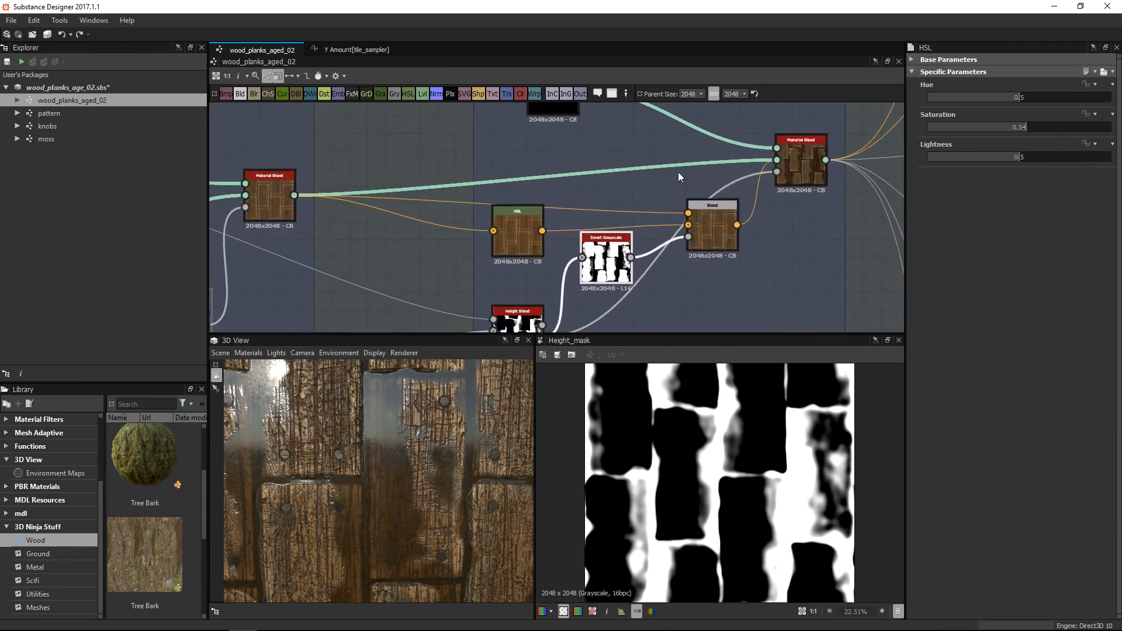
# Preview the HSL node's output and the Water frame Blend's background input up close in the 2D view.
pyautogui.doubleClick(513, 227)
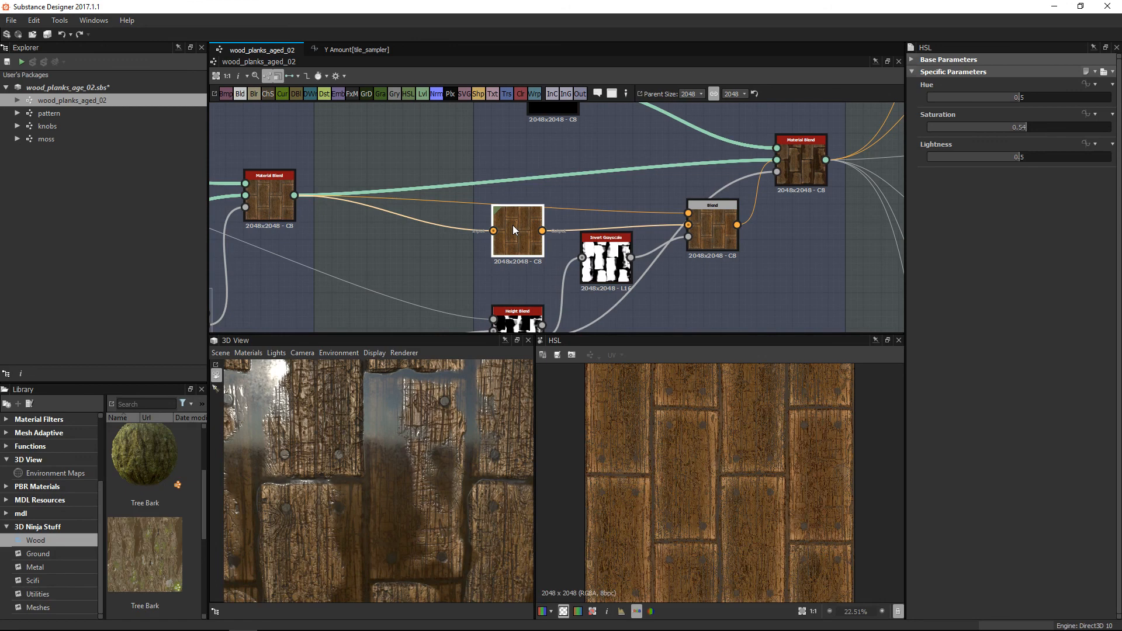
pyautogui.doubleClick(696, 227)
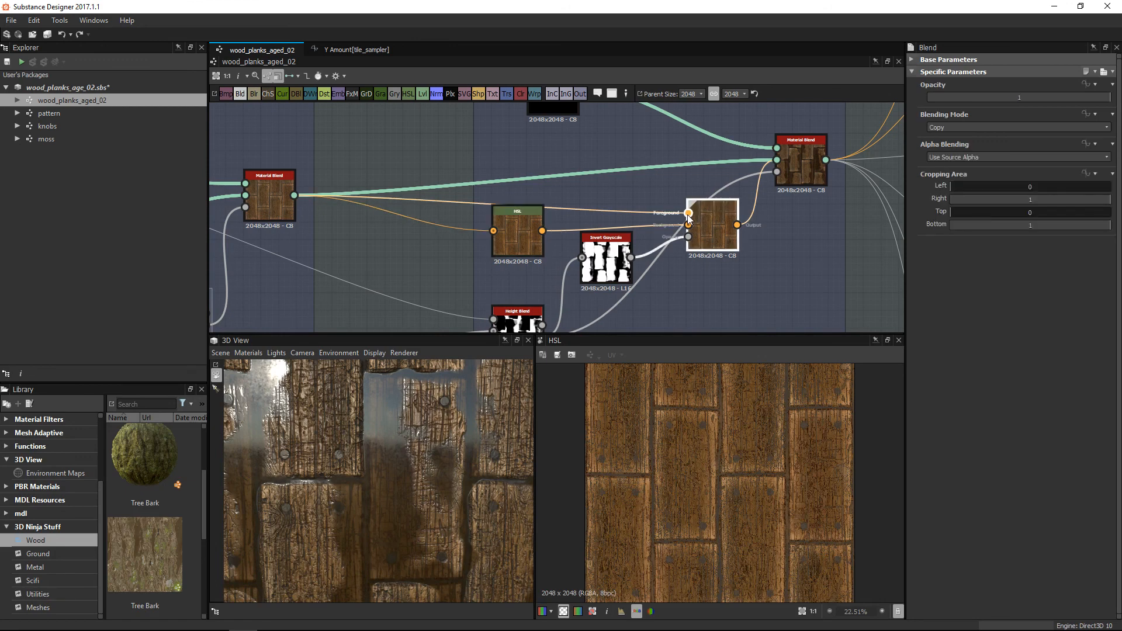
pyautogui.doubleClick(688, 226)
pyautogui.scroll(3, 765, 445)
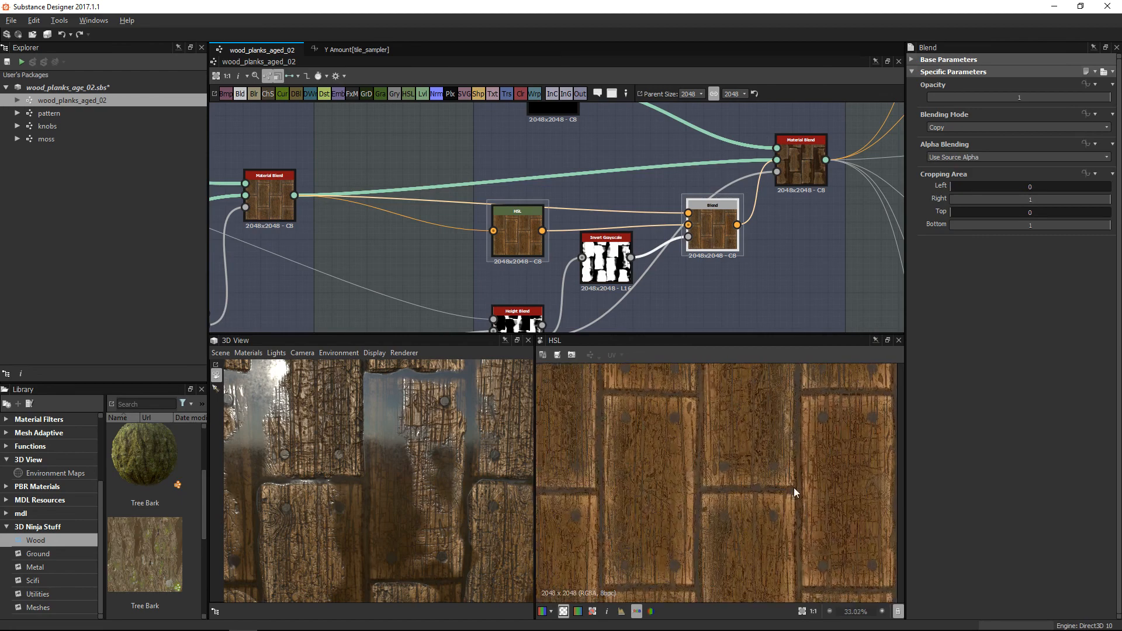
pyautogui.doubleClick(690, 228)
pyautogui.doubleClick(690, 227)
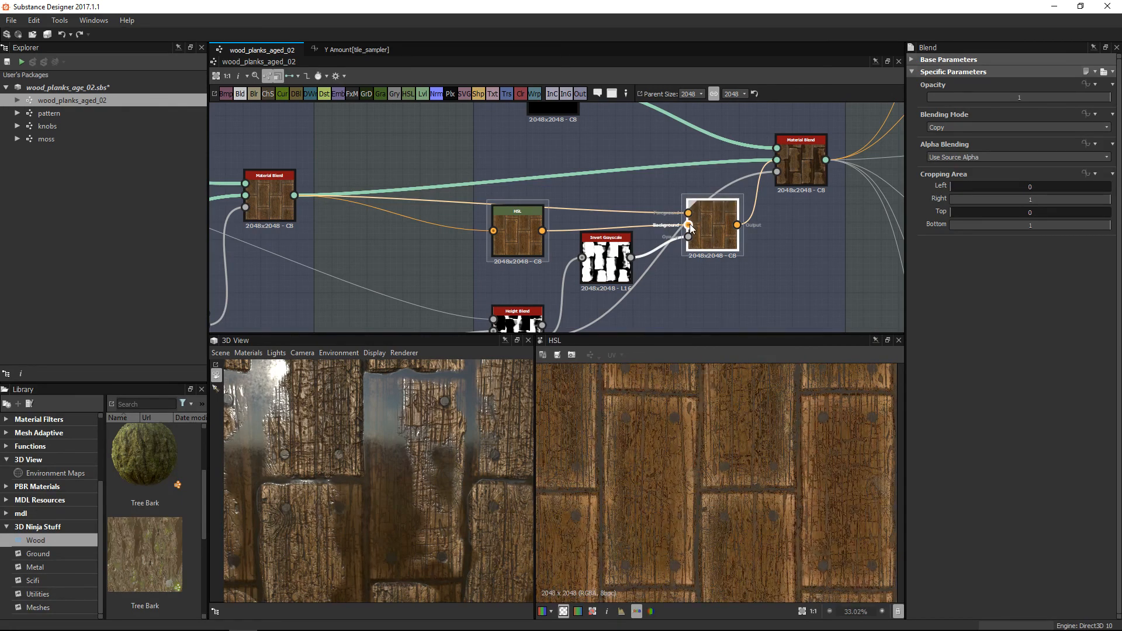
# Preview the Water frame Blend's result and examine the darkened wet areas of the planks up close.
pyautogui.doubleClick(721, 236)
pyautogui.doubleClick(692, 214)
pyautogui.scroll(1, 672, 394)
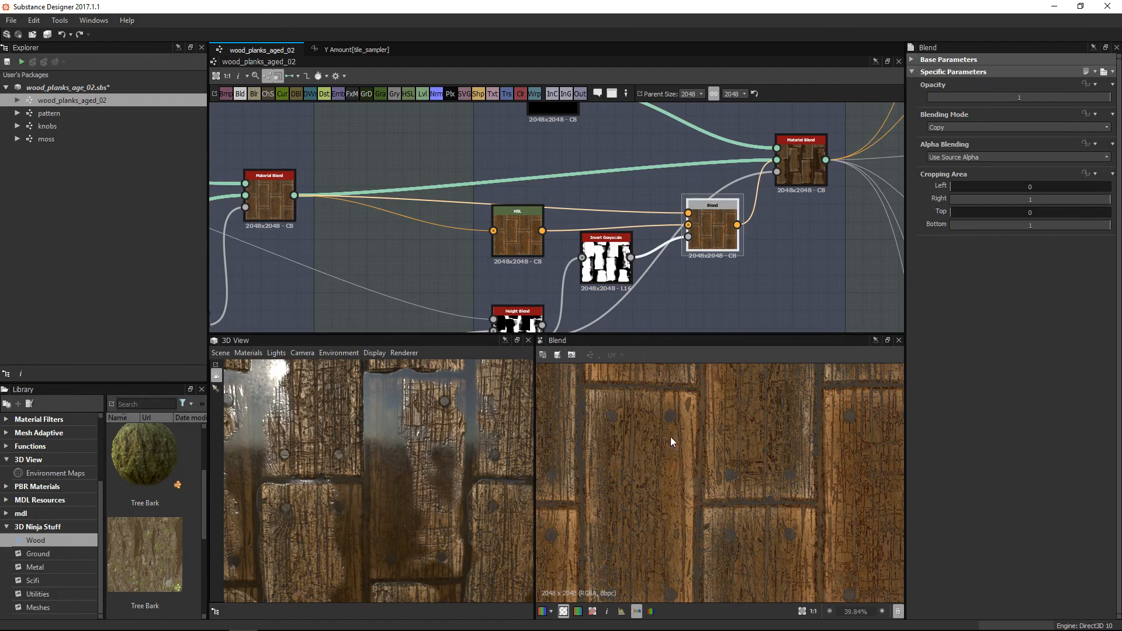
pyautogui.moveTo(669, 498); pyautogui.dragTo(757, 470, button='middle')
pyautogui.scroll(-3, 762, 507)
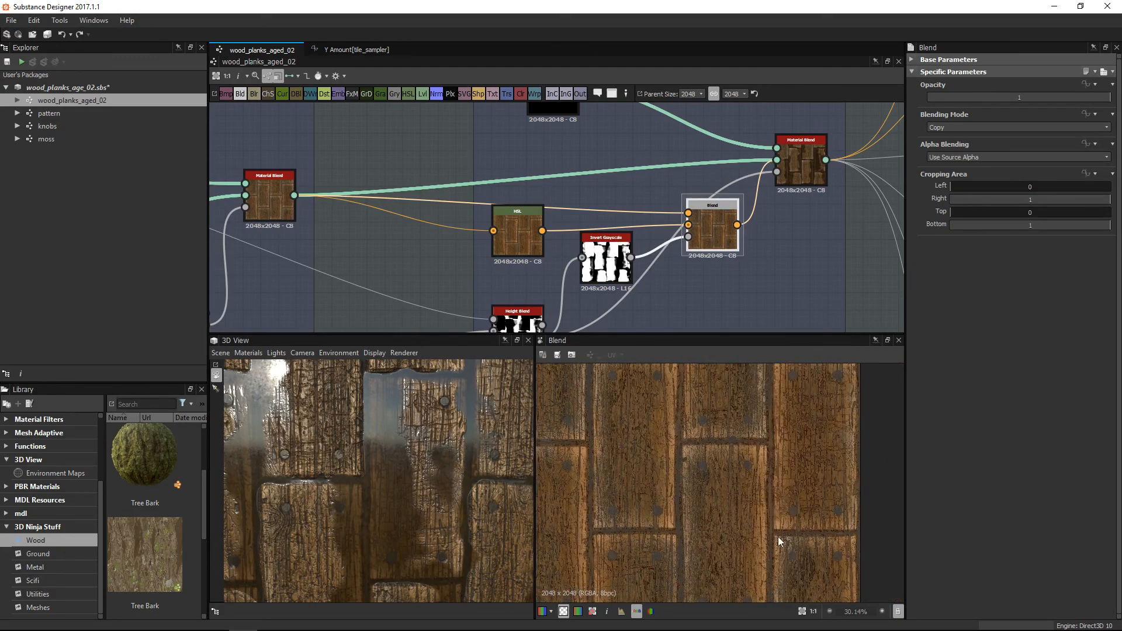
# Expand the Water frame's Material Blend into separate channel links to trace Blend into #1 Base Color, and restore the compact material links.
pyautogui.scroll(-4, 757, 194)
pyautogui.moveTo(750, 219); pyautogui.dragTo(704, 238, button='middle')
pyautogui.scroll(1, 704, 239)
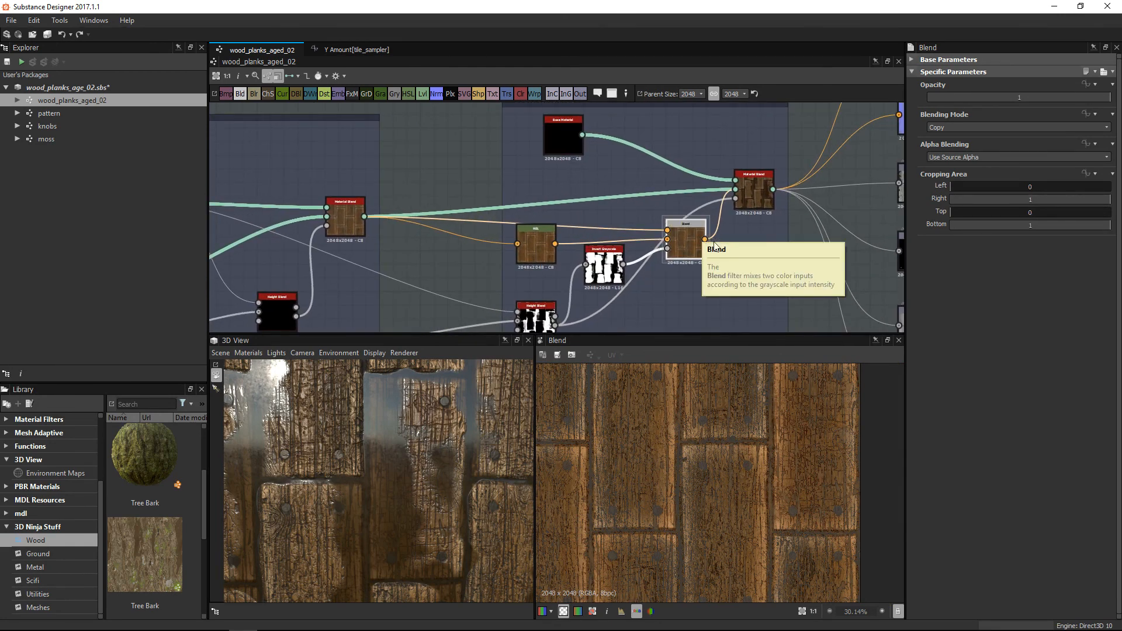
pyautogui.scroll(3, 751, 216)
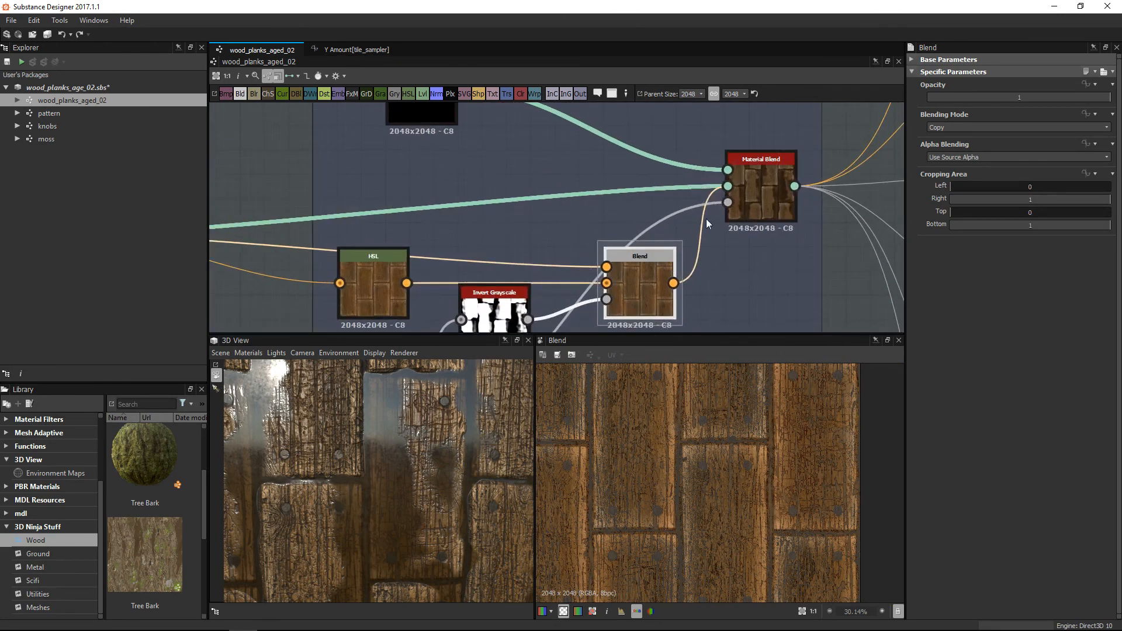
pyautogui.click(744, 188)
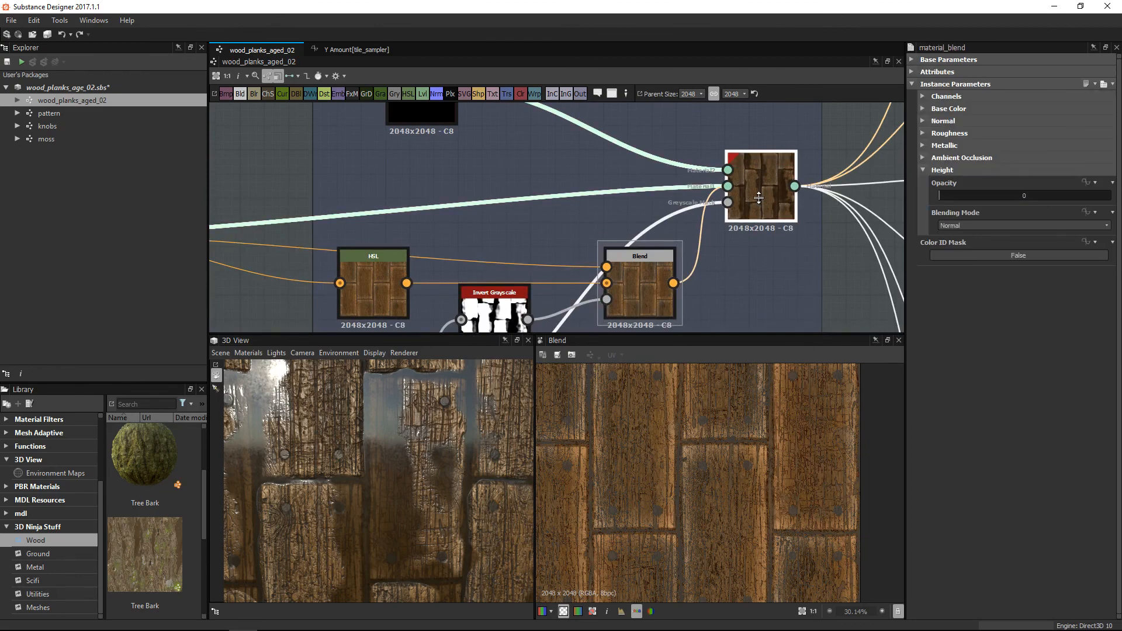
pyautogui.press('1')
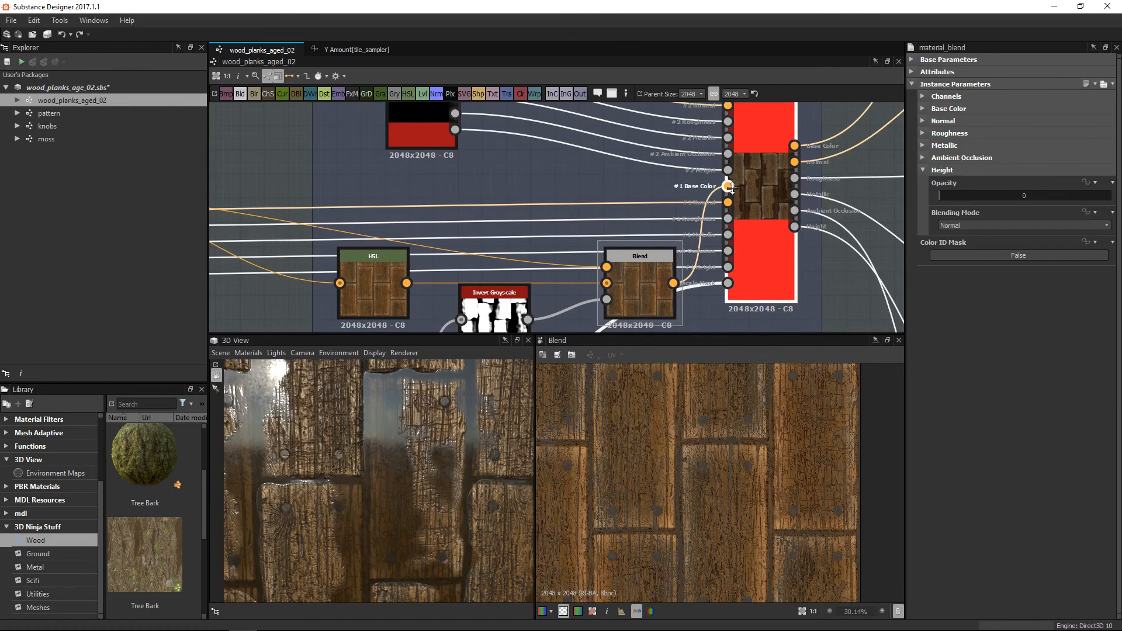
pyautogui.click(640, 283)
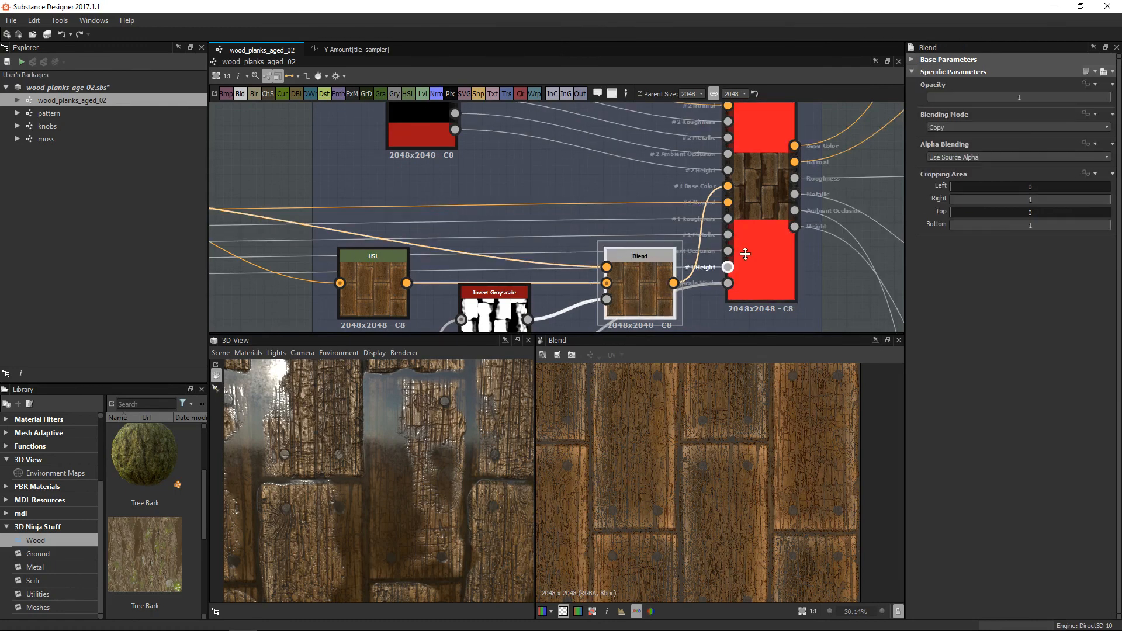
pyautogui.press('3')
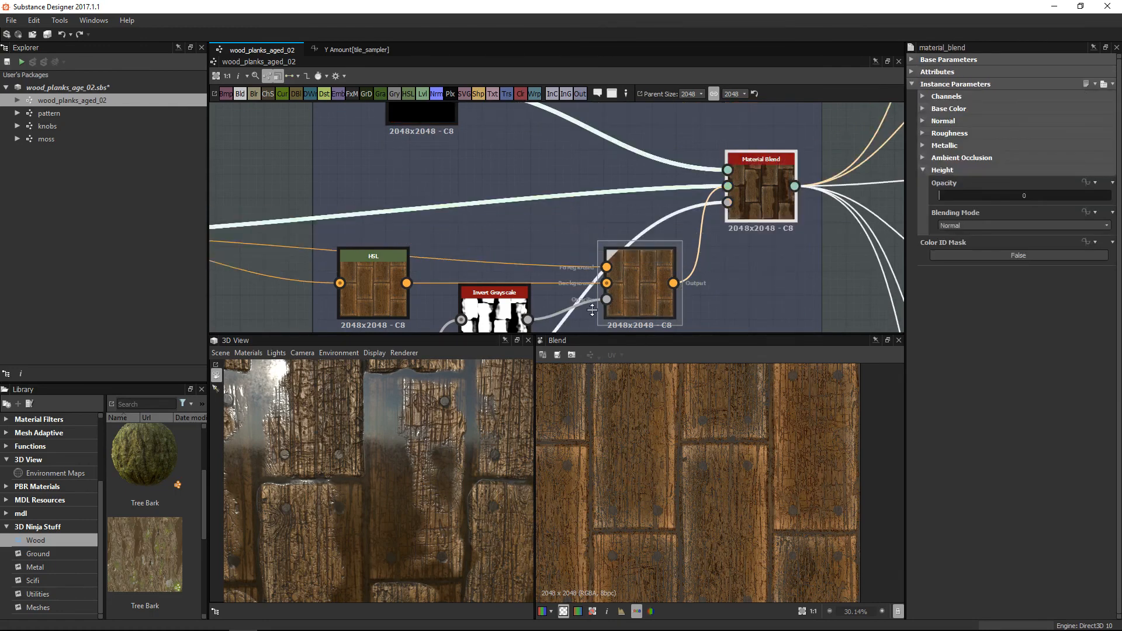
# Look over the whole Water frame and view the water and wet planks from farther away in 3D.
pyautogui.scroll(-3, 651, 221)
pyautogui.moveTo(895, 285); pyautogui.dragTo(793, 253, button='middle')
pyautogui.scroll(-3, 783, 246)
pyautogui.moveTo(689, 229); pyautogui.dragTo(722, 206, button='middle')
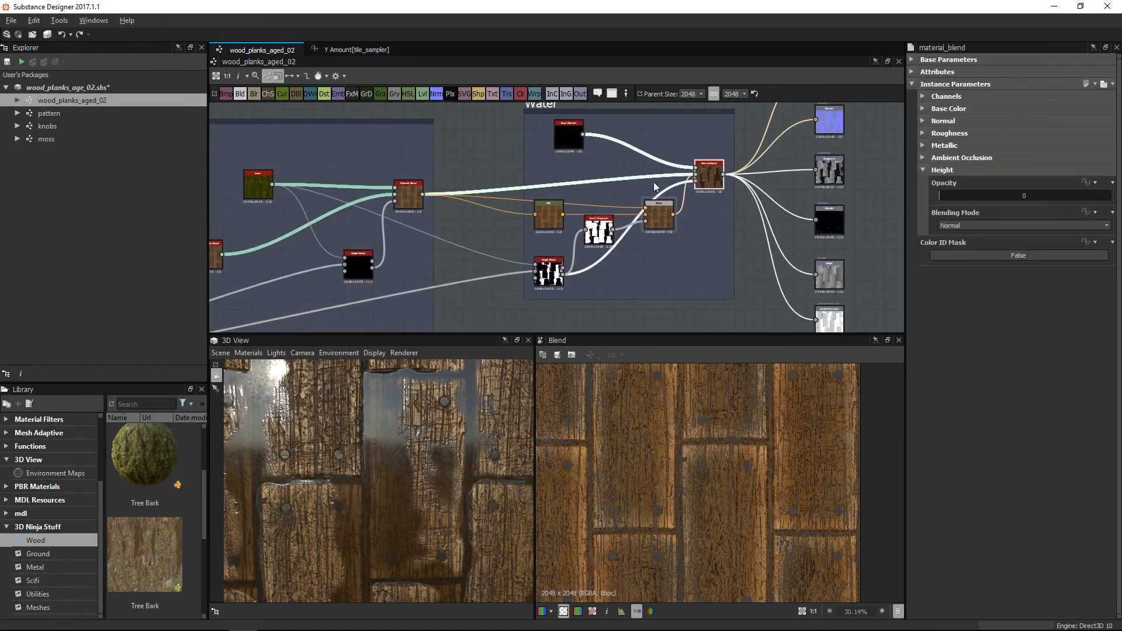
pyautogui.scroll(-3, 423, 428)
pyautogui.moveTo(402, 441); pyautogui.dragTo(407, 482)
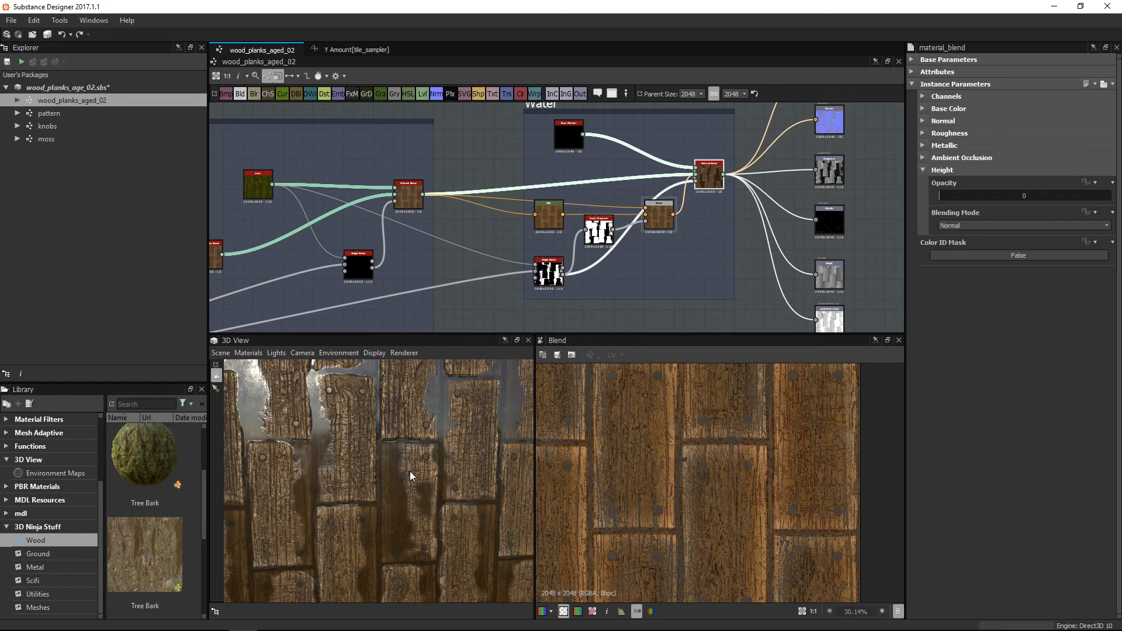
# Move the column of six output nodes farther away from the Water frame.
pyautogui.scroll(-3, 815, 206)
pyautogui.moveTo(820, 204); pyautogui.dragTo(730, 203, button='middle')
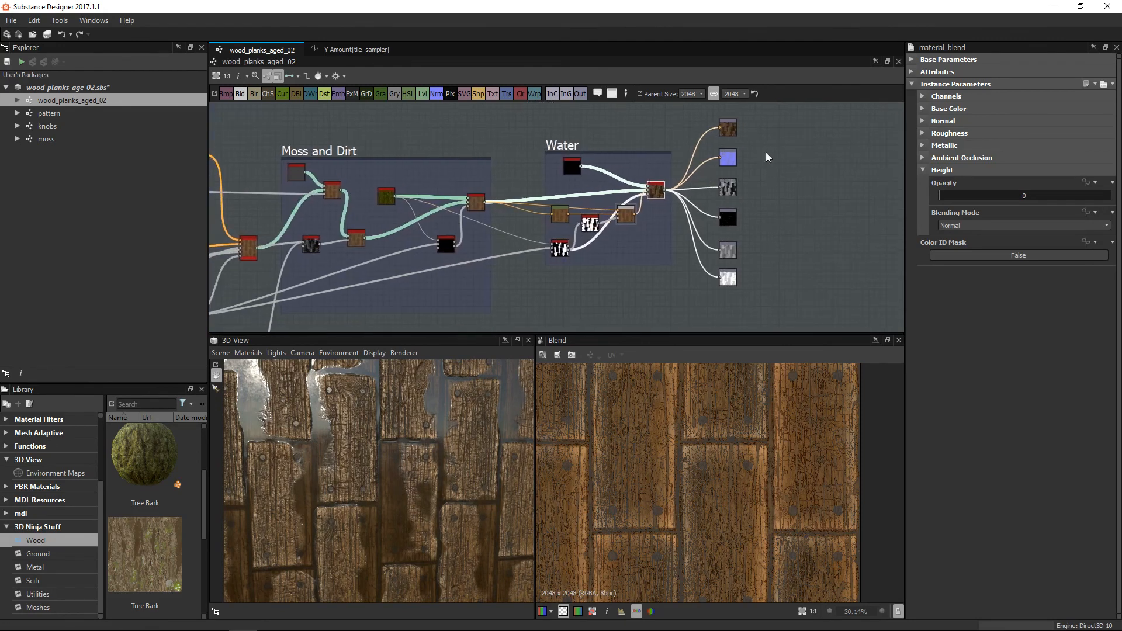
pyautogui.moveTo(731, 283); pyautogui.dragTo(814, 273)
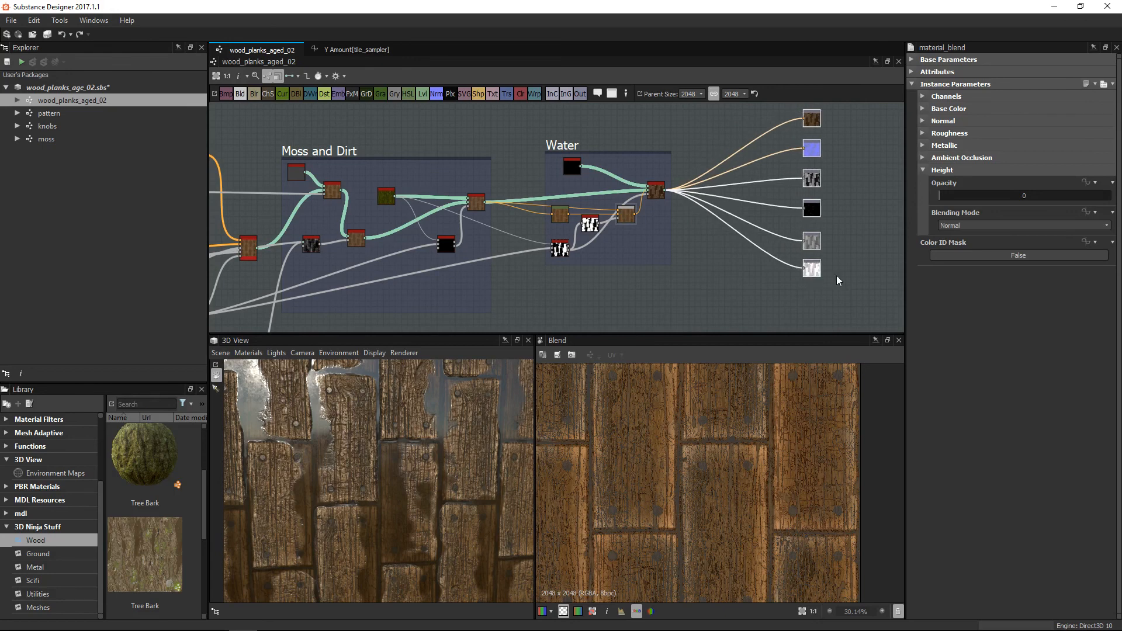
pyautogui.scroll(2, 719, 201)
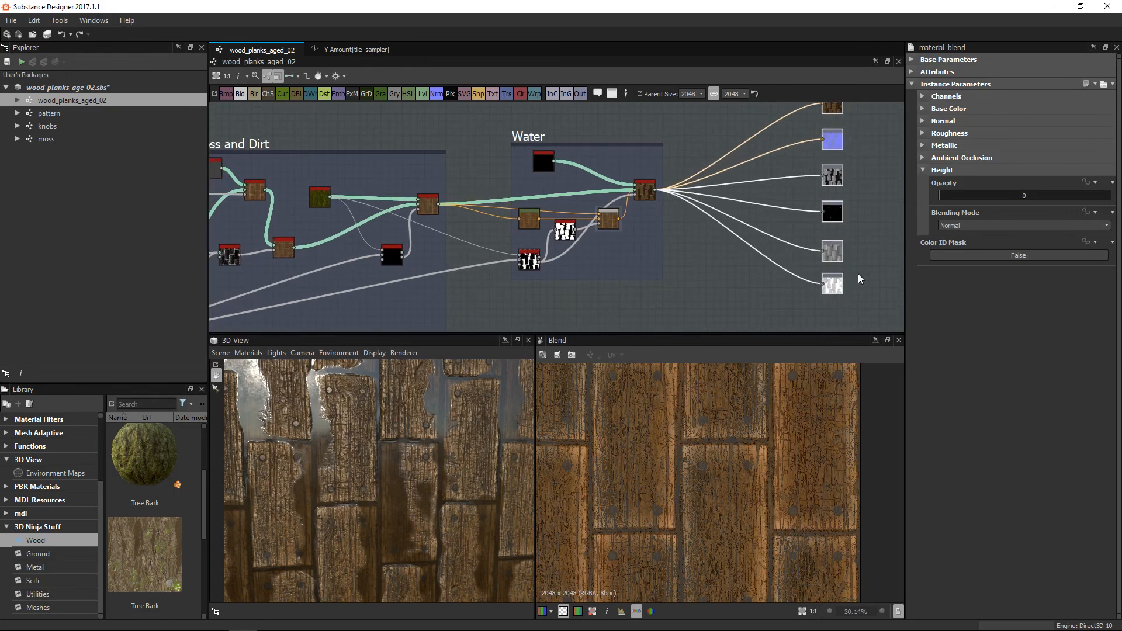
pyautogui.scroll(-3, 691, 290)
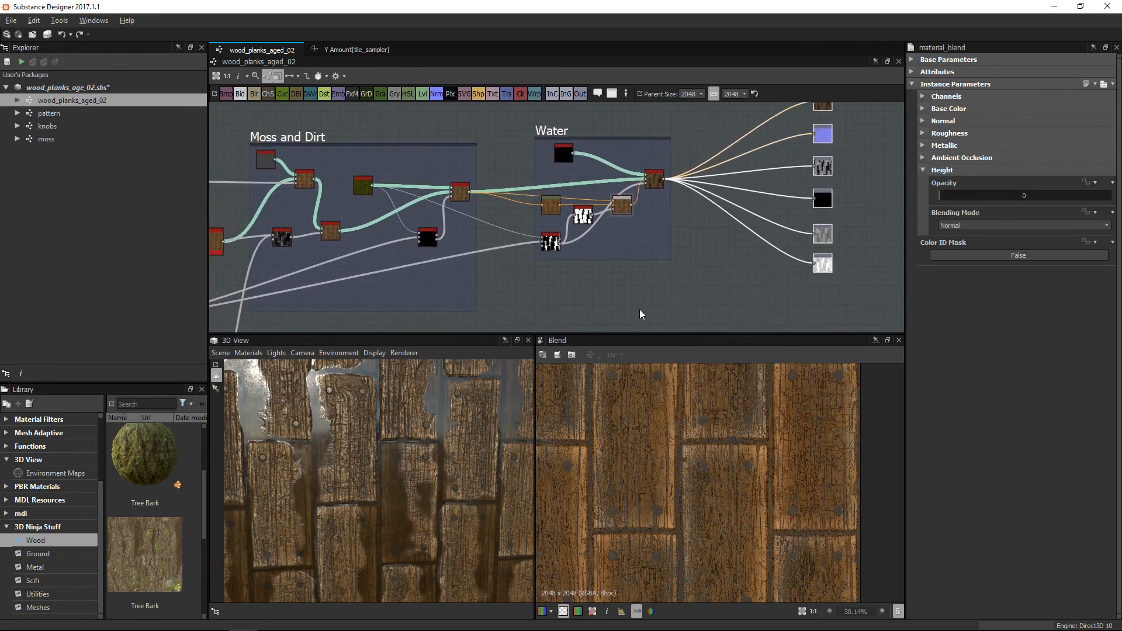
# Preview the graph's input parameters and expand the Dirt, Moss and Water groups to review their settings.
pyautogui.click(669, 275)
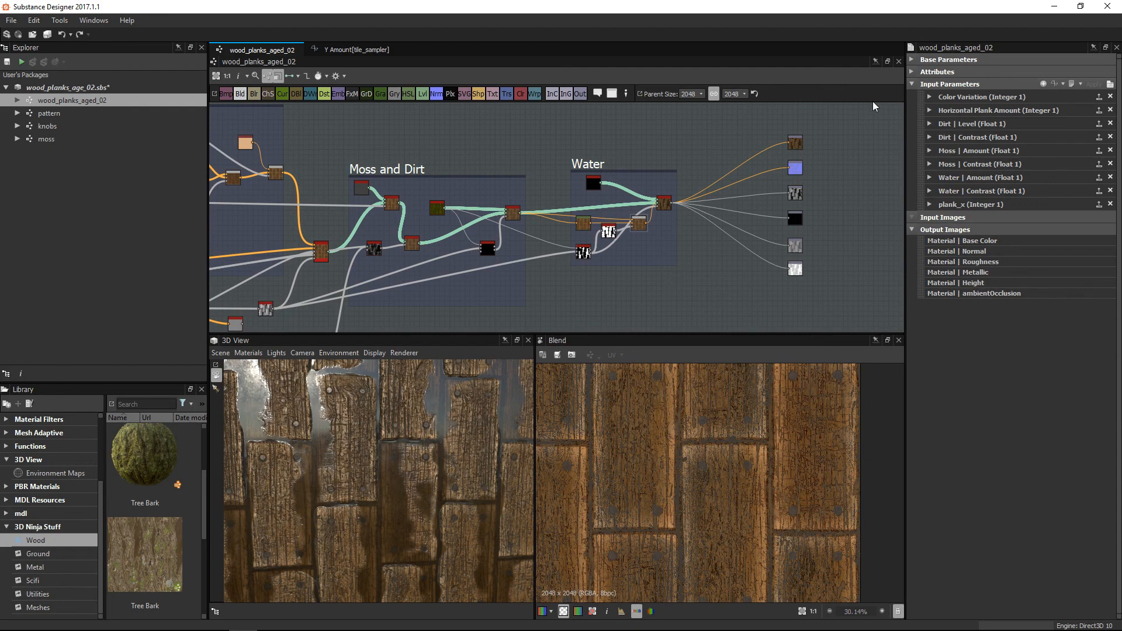
pyautogui.moveTo(421, 451); pyautogui.dragTo(462, 462)
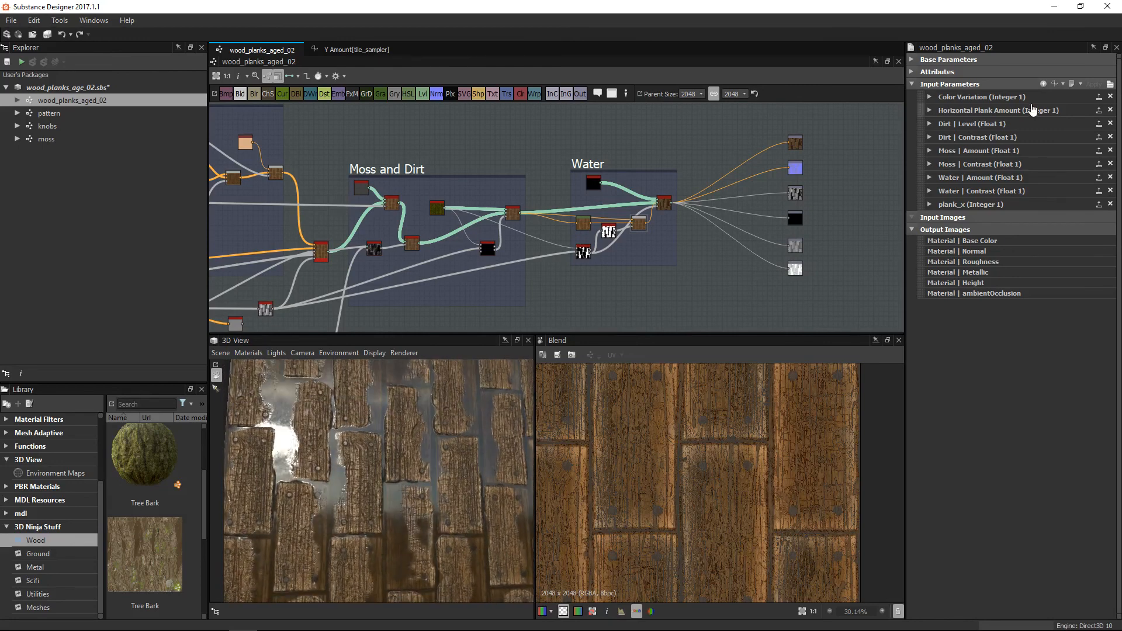
pyautogui.click(1110, 85)
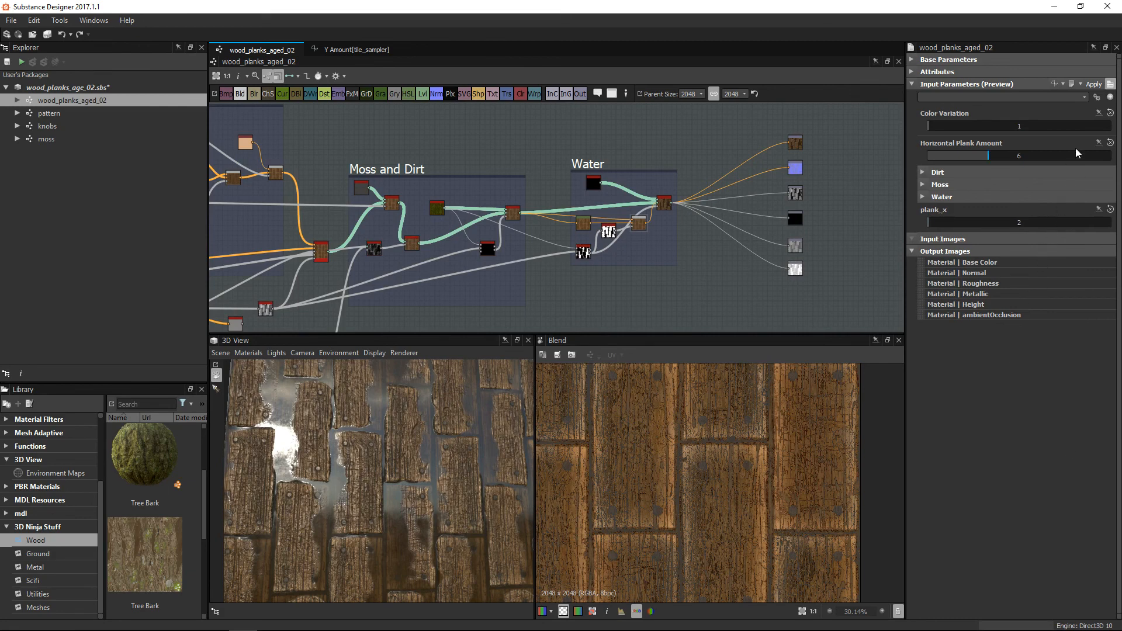
pyautogui.click(922, 172)
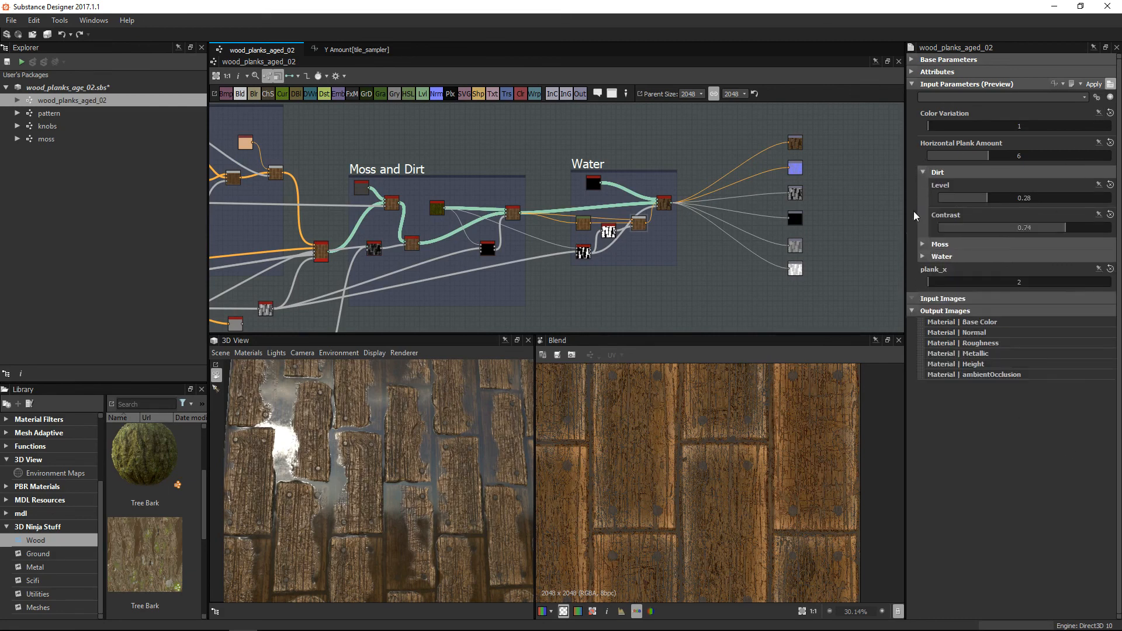
pyautogui.click(922, 244)
pyautogui.click(923, 315)
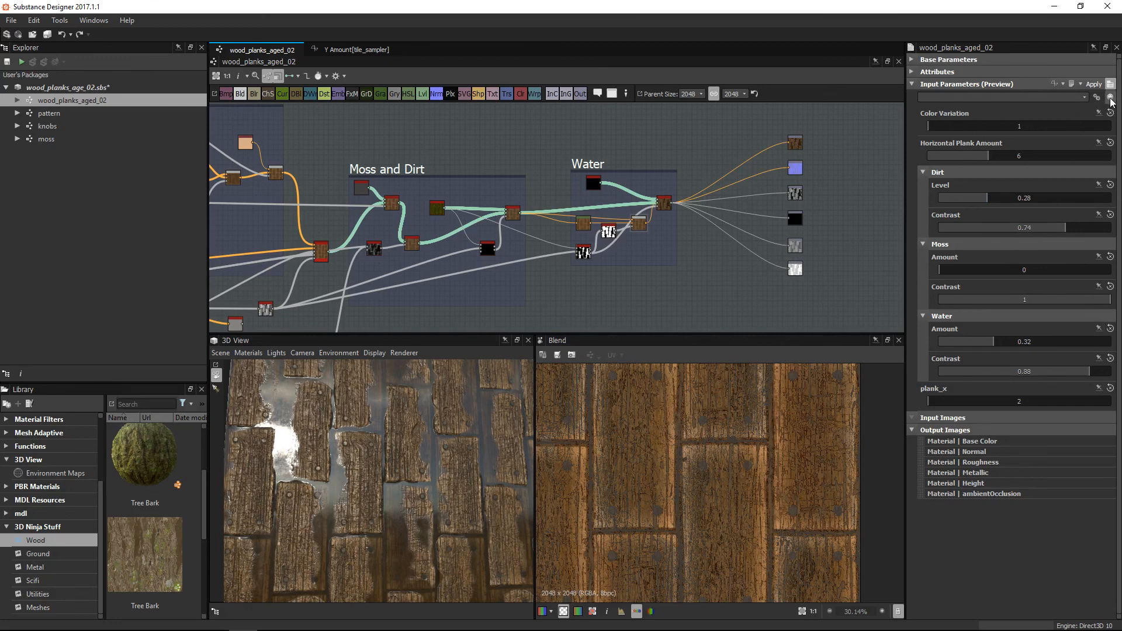
# Review the graph's preset list and the preset editor's labels and user tags, such as Dry Dirt 01, and return to the parameters.
pyautogui.click(1039, 97)
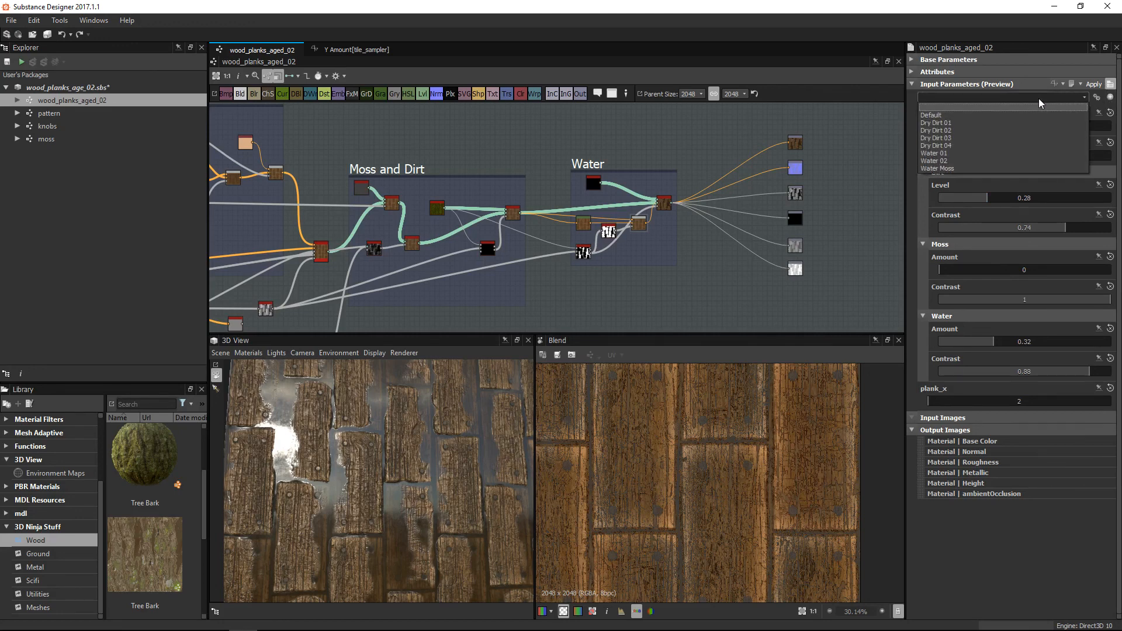
pyautogui.click(970, 579)
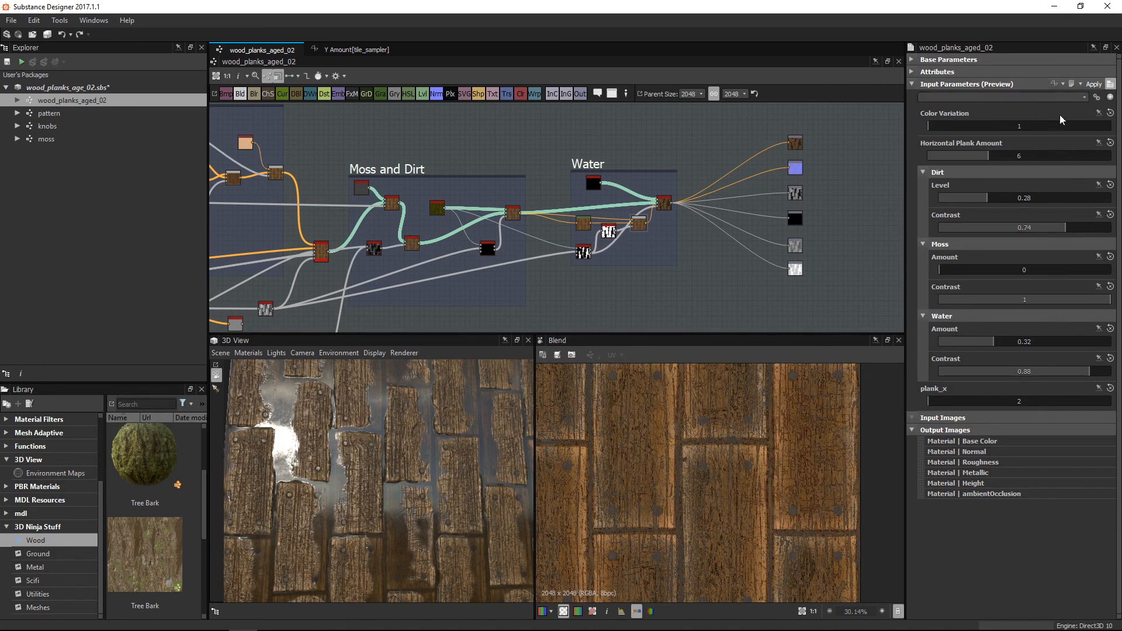
pyautogui.click(1097, 101)
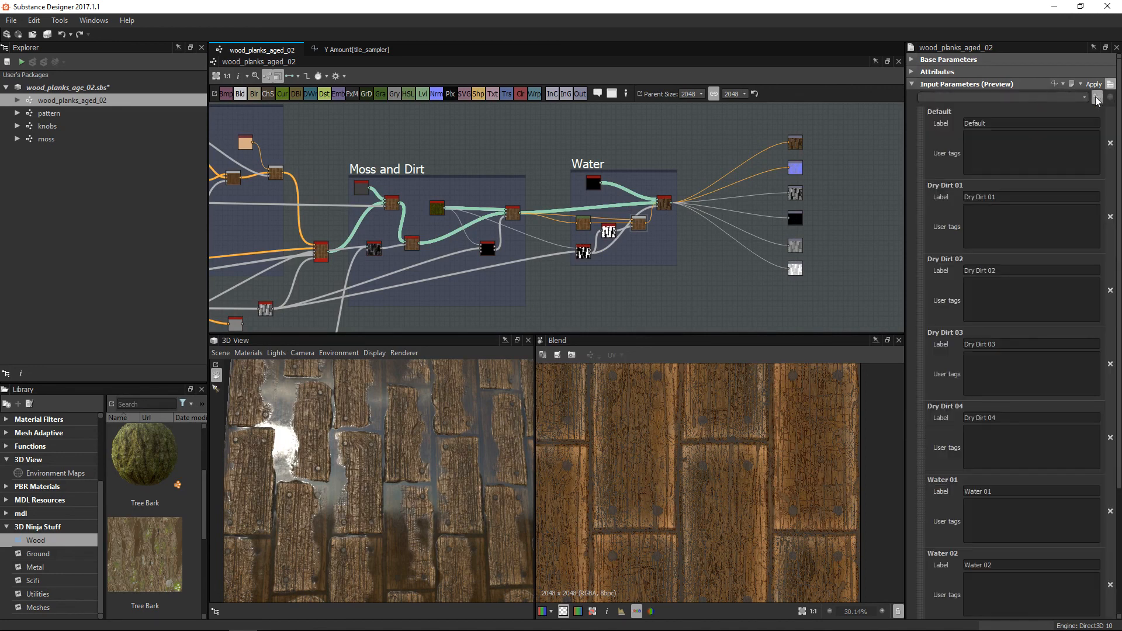
pyautogui.click(987, 220)
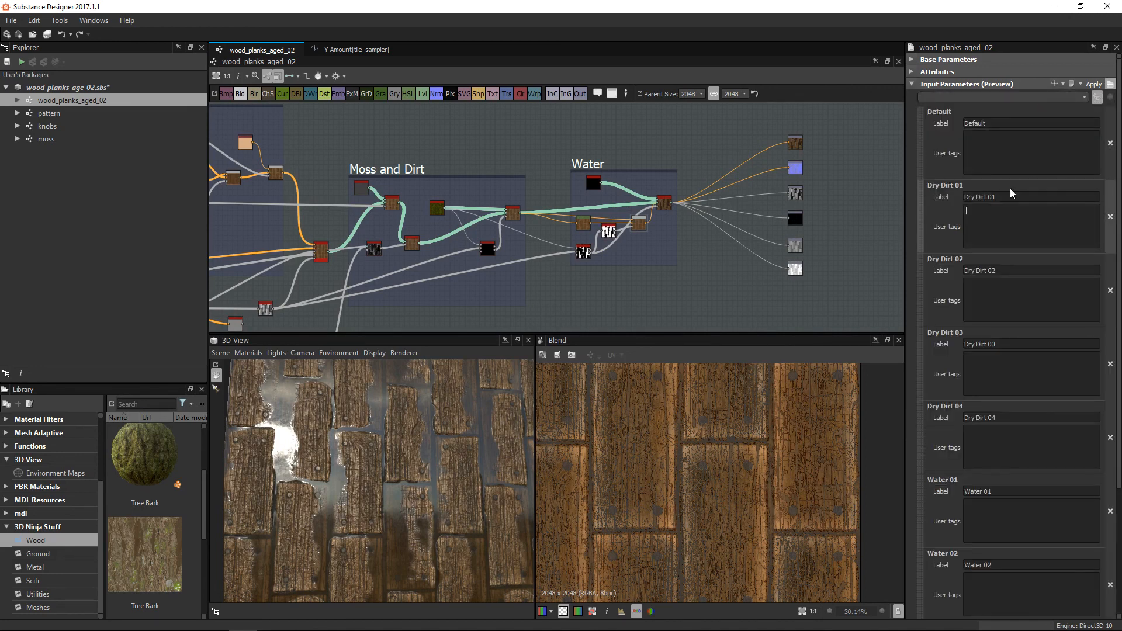
pyautogui.moveTo(994, 197); pyautogui.dragTo(963, 197)
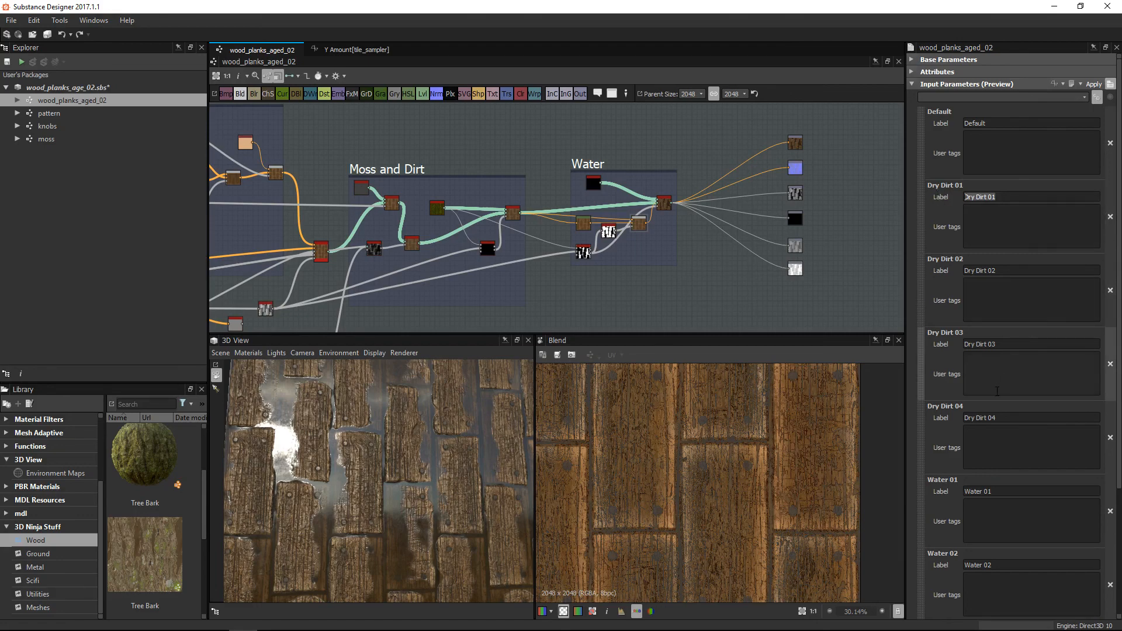
pyautogui.click(1097, 97)
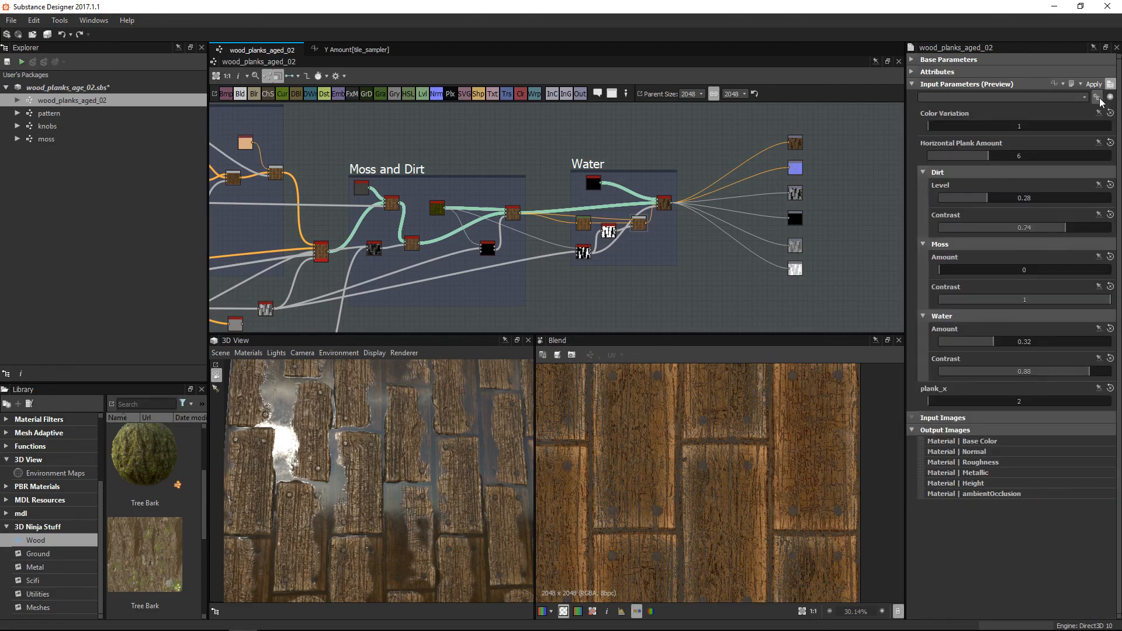
# Apply the Default preset to the graph's input parameters and examine the planks in 3D.
pyautogui.click(973, 96)
pyautogui.click(946, 115)
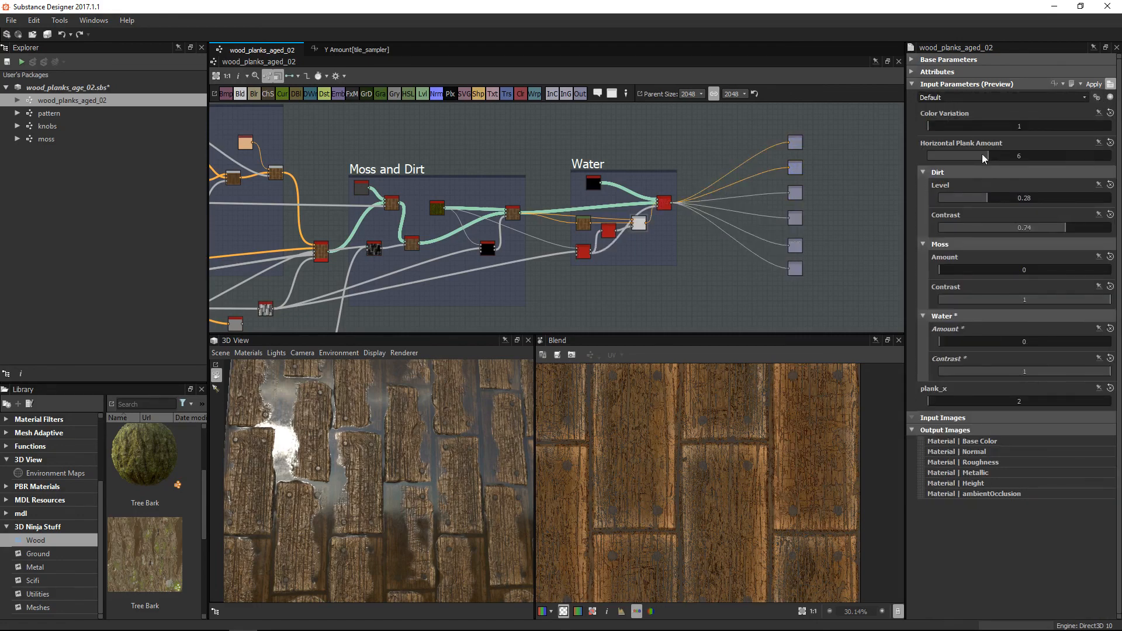
pyautogui.moveTo(401, 472); pyautogui.dragTo(490, 429)
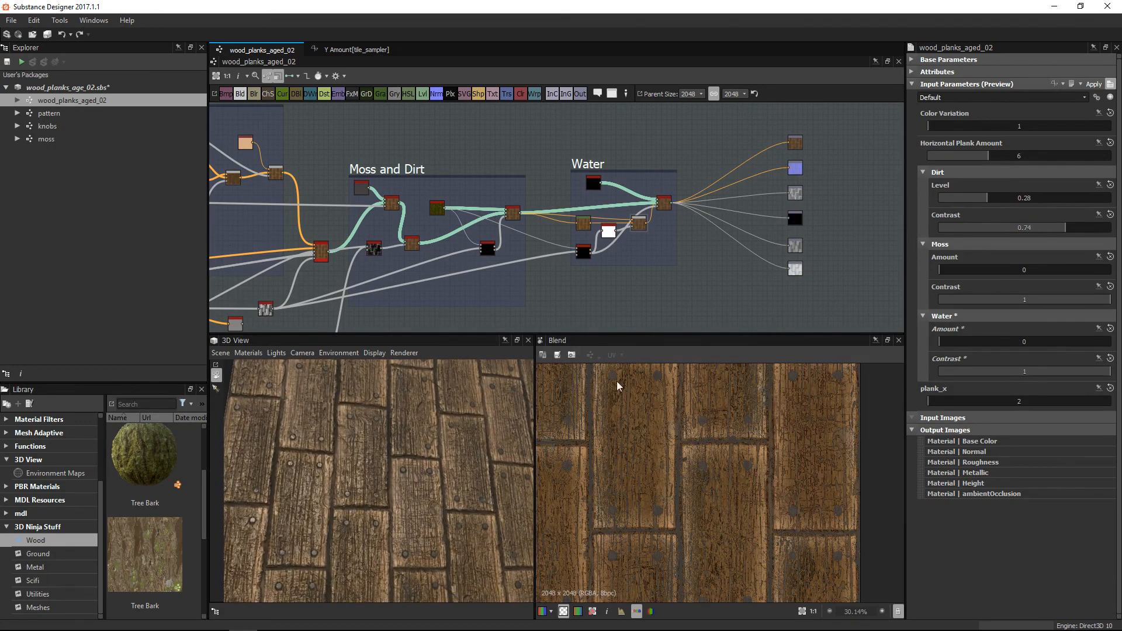
# Apply the Water Moss preset to the graph and examine the mossy, wet planks in 3D.
pyautogui.click(957, 98)
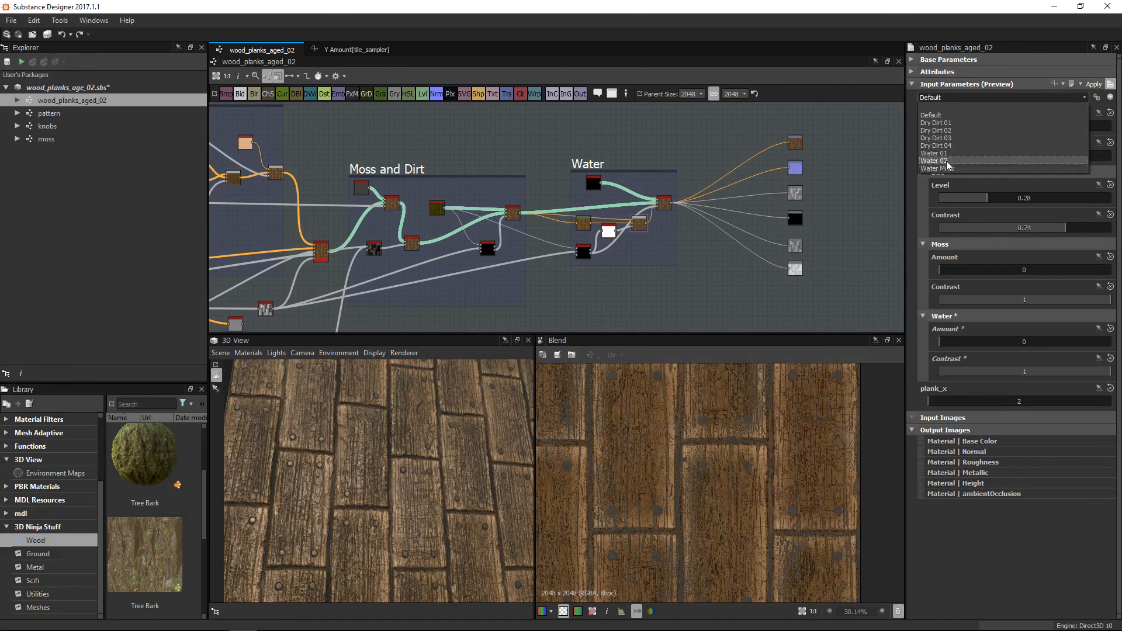
pyautogui.click(946, 168)
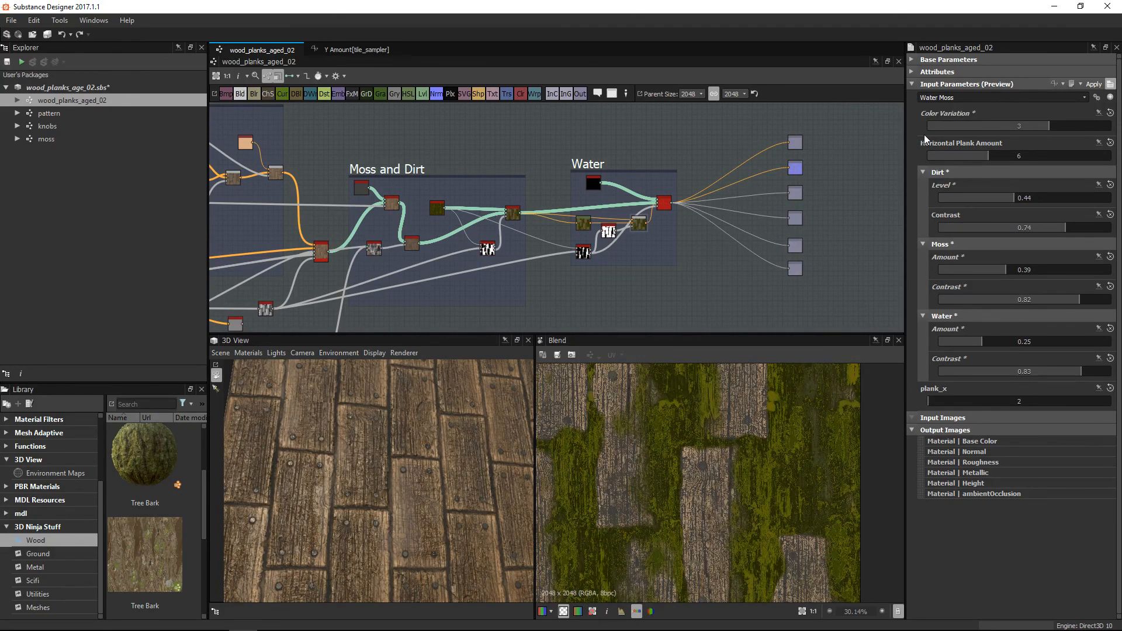
pyautogui.moveTo(402, 471); pyautogui.dragTo(430, 499)
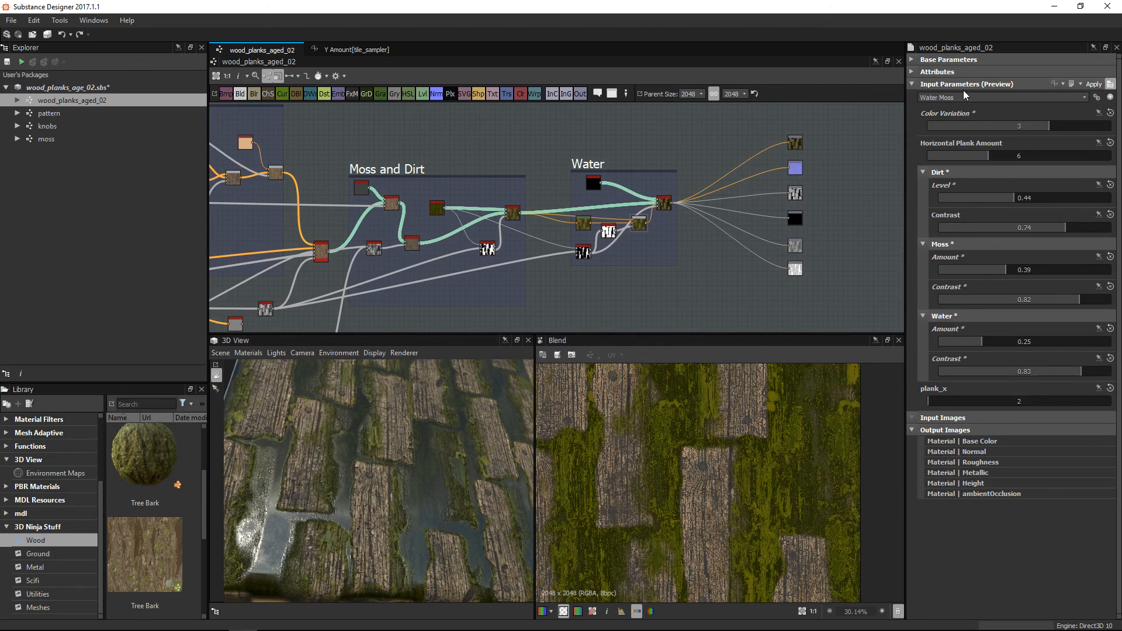
# Switch the graph to the Dry Dirt 04 preset and examine the dirty planks in 3D.
pyautogui.click(979, 96)
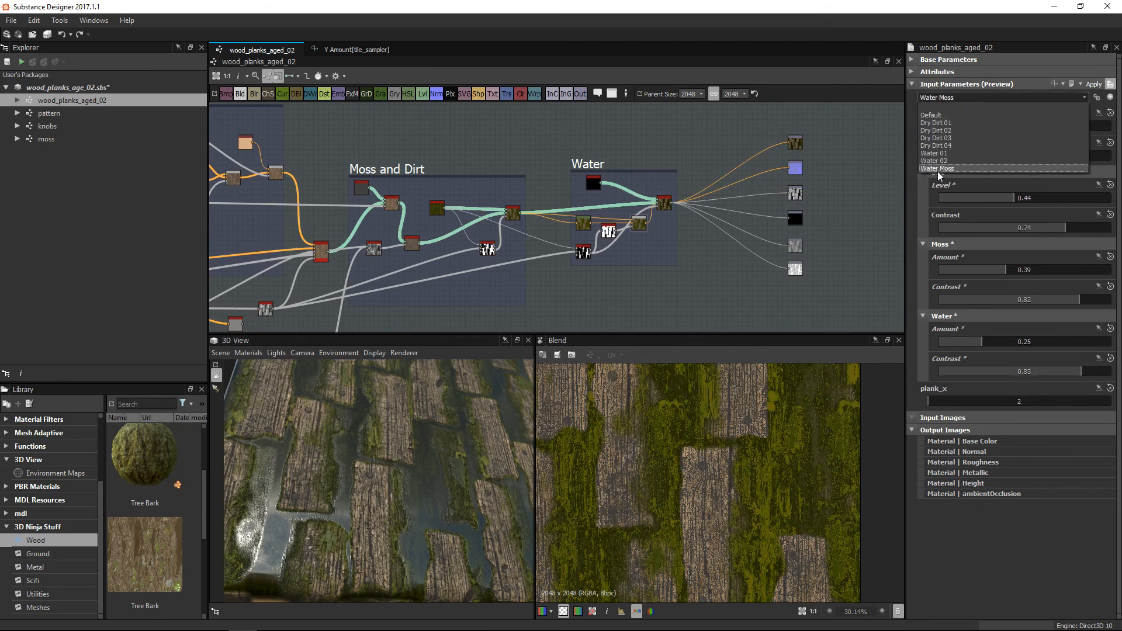
pyautogui.click(946, 145)
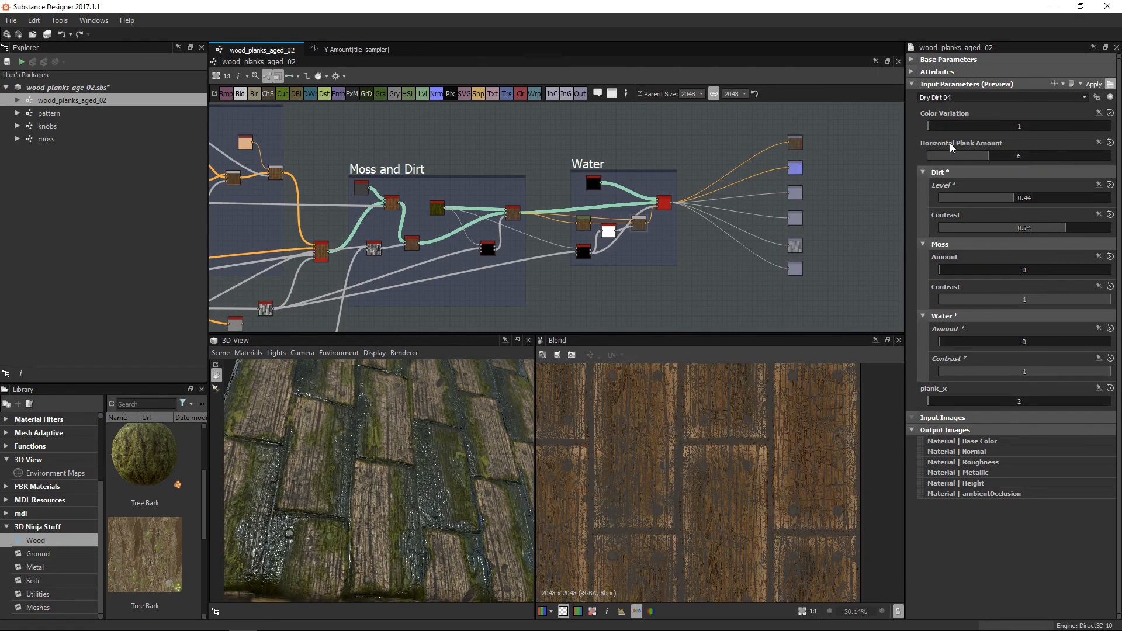
pyautogui.moveTo(462, 433); pyautogui.dragTo(365, 452)
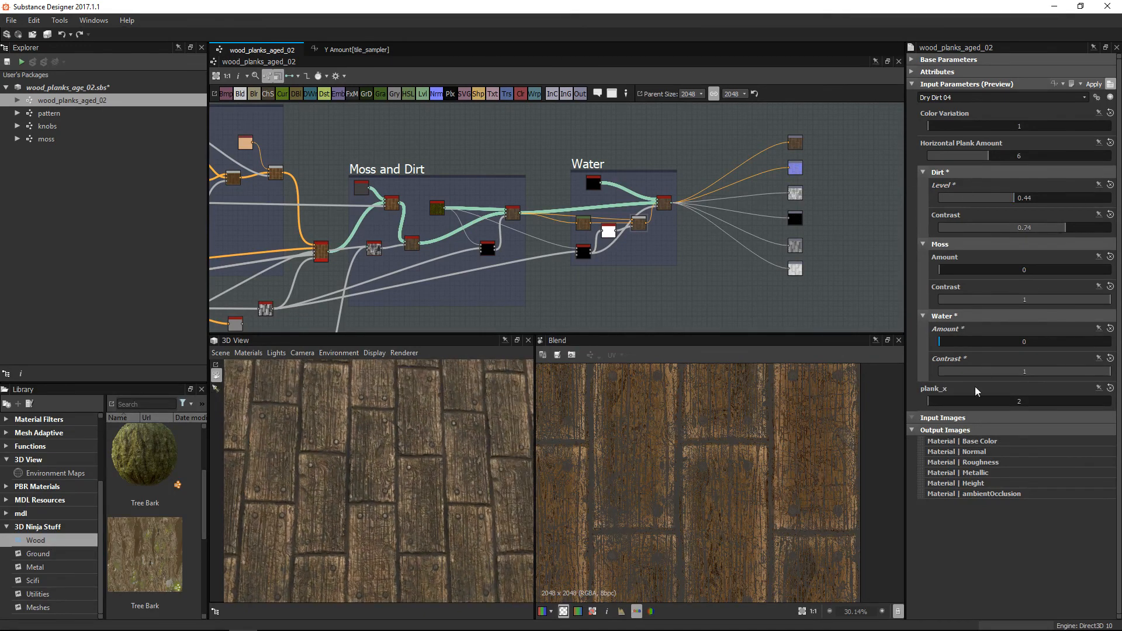
pyautogui.moveTo(497, 444); pyautogui.dragTo(461, 462)
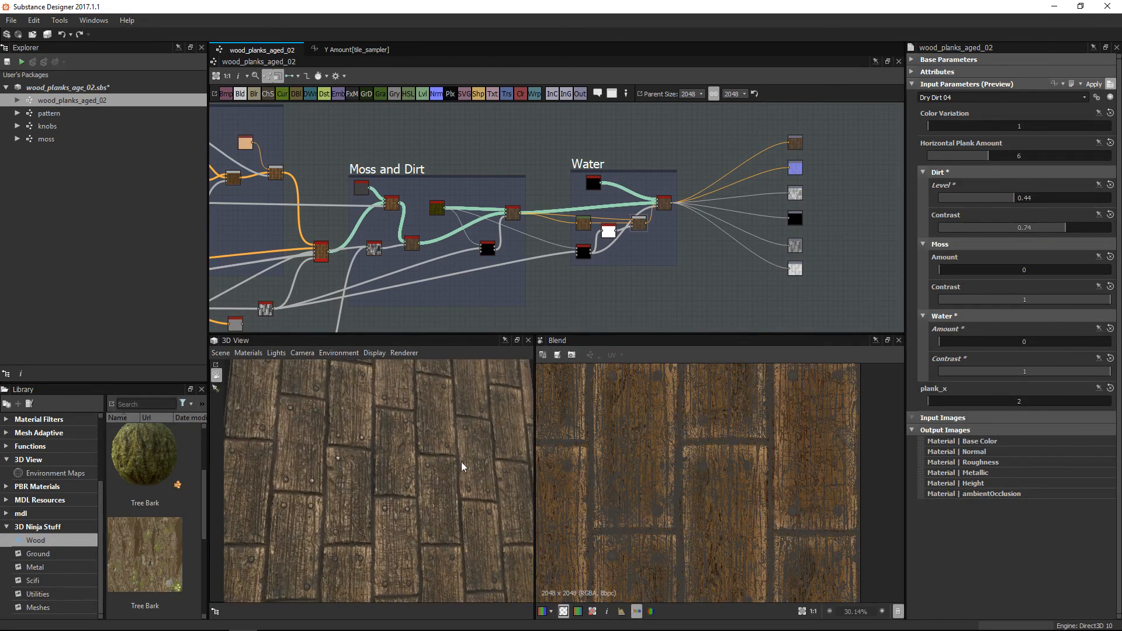
# Enlarge the 3D view below the full graph by reducing the graph area's height and closing the 2D Blend preview.
pyautogui.scroll(-4, 627, 220)
pyautogui.moveTo(627, 219); pyautogui.dragTo(789, 205, button='middle')
pyautogui.scroll(-2, 596, 239)
pyautogui.moveTo(596, 239); pyautogui.dragTo(688, 229, button='middle')
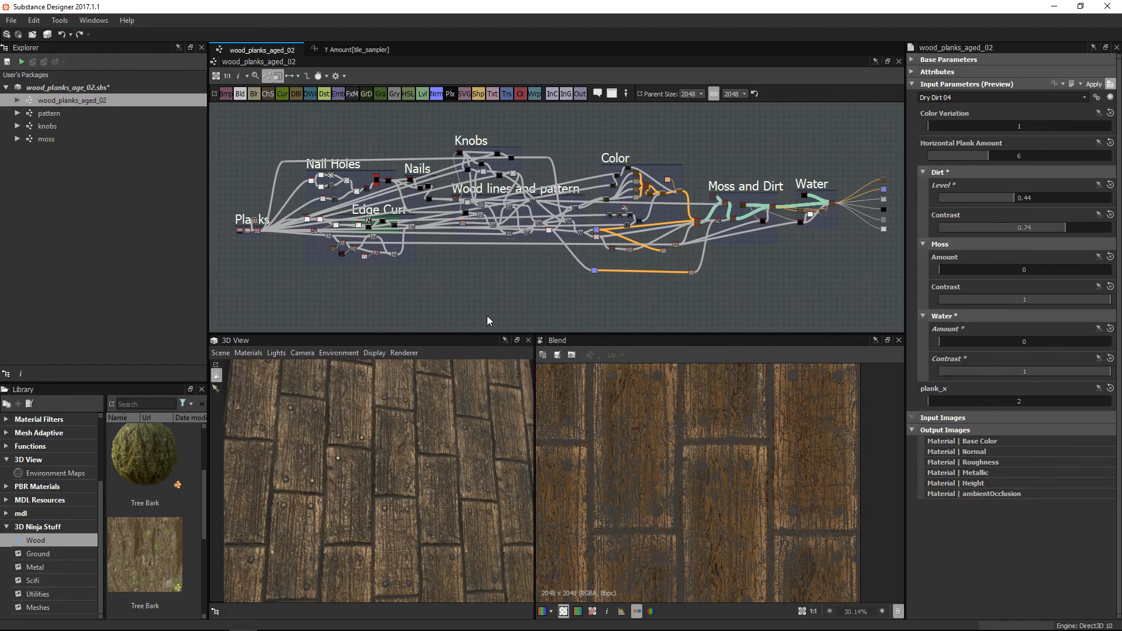
pyautogui.moveTo(485, 335); pyautogui.dragTo(485, 242)
pyautogui.moveTo(417, 402); pyautogui.dragTo(416, 419)
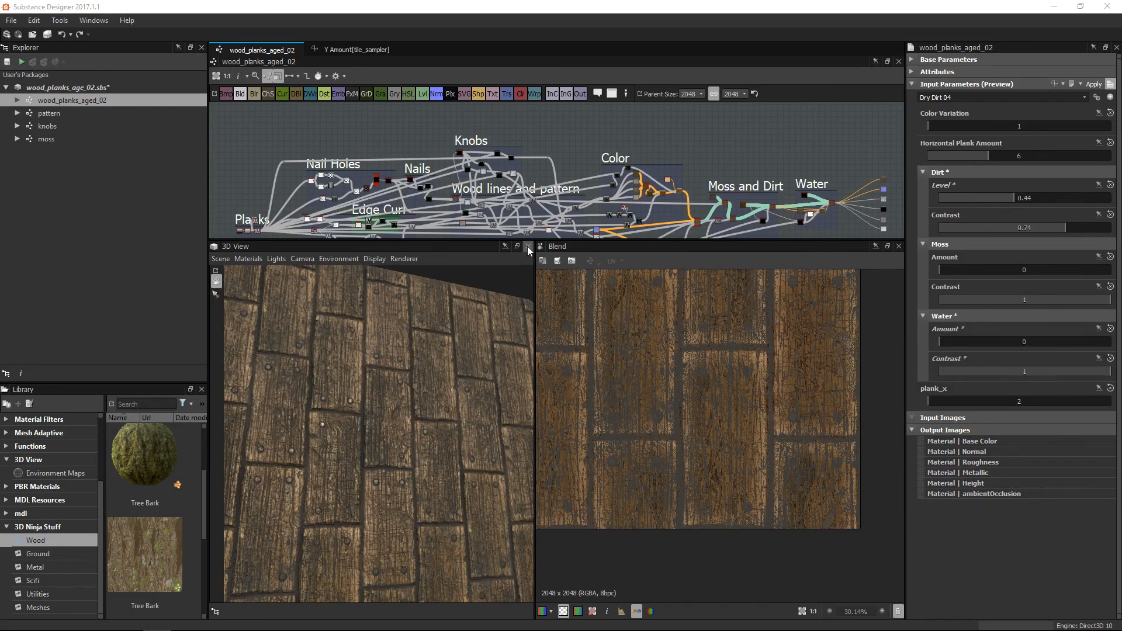
pyautogui.click(899, 246)
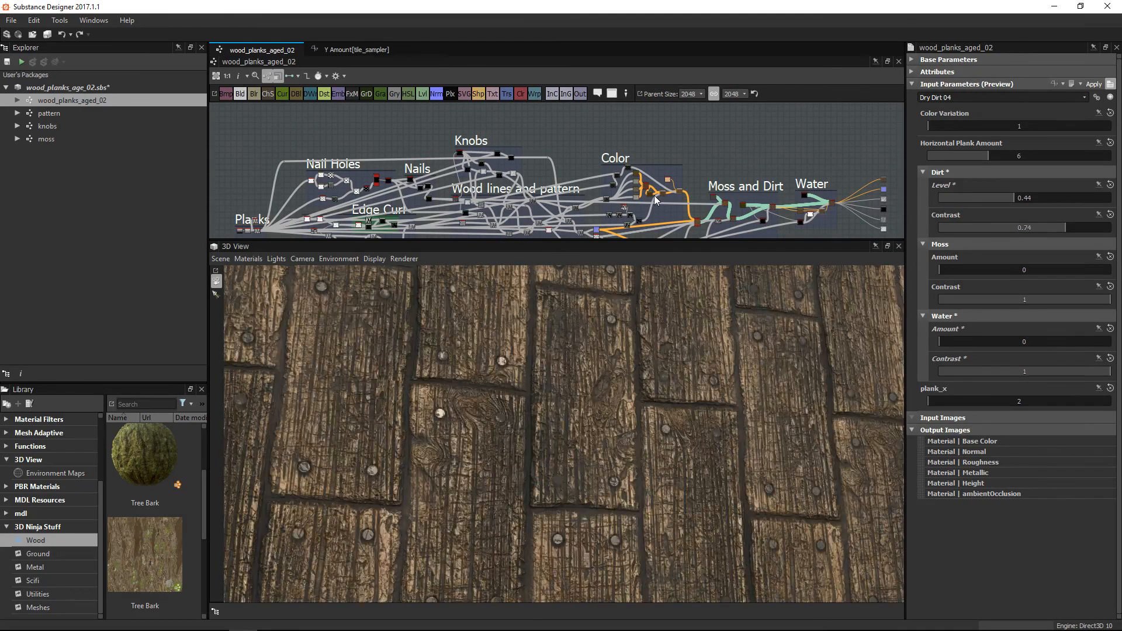